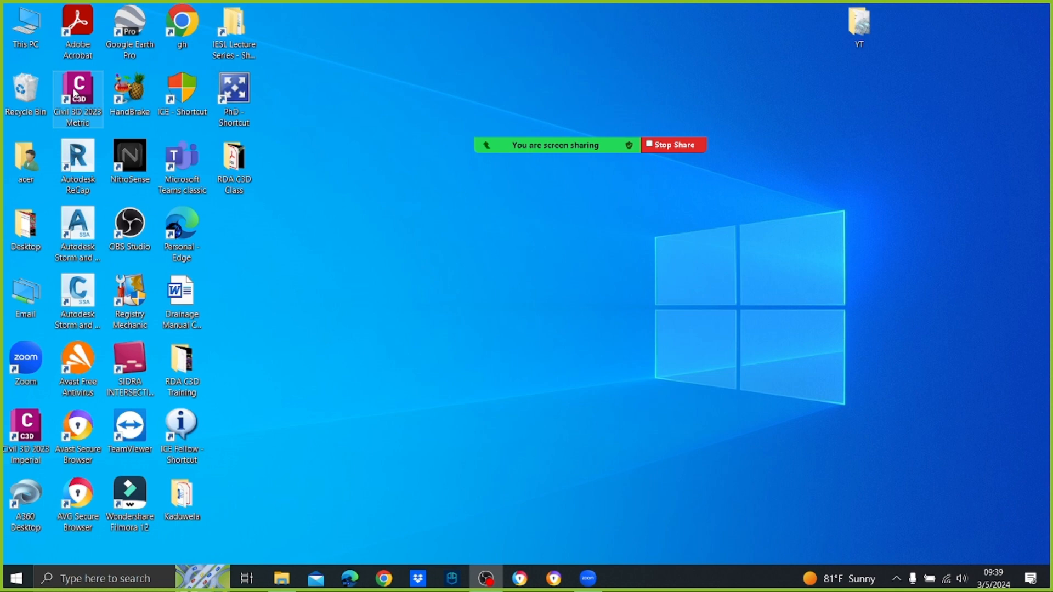
# Step: Launch Civil 3D 2023 Metric and start a new drawing from a template
pyautogui.doubleClick(76, 92)
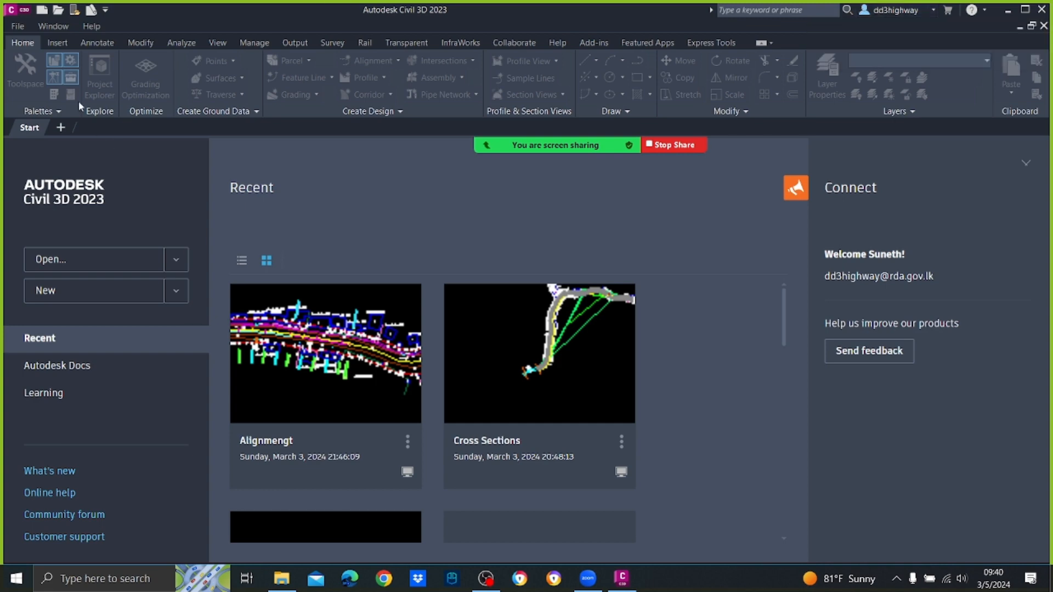
pyautogui.click(18, 25)
pyautogui.click(42, 42)
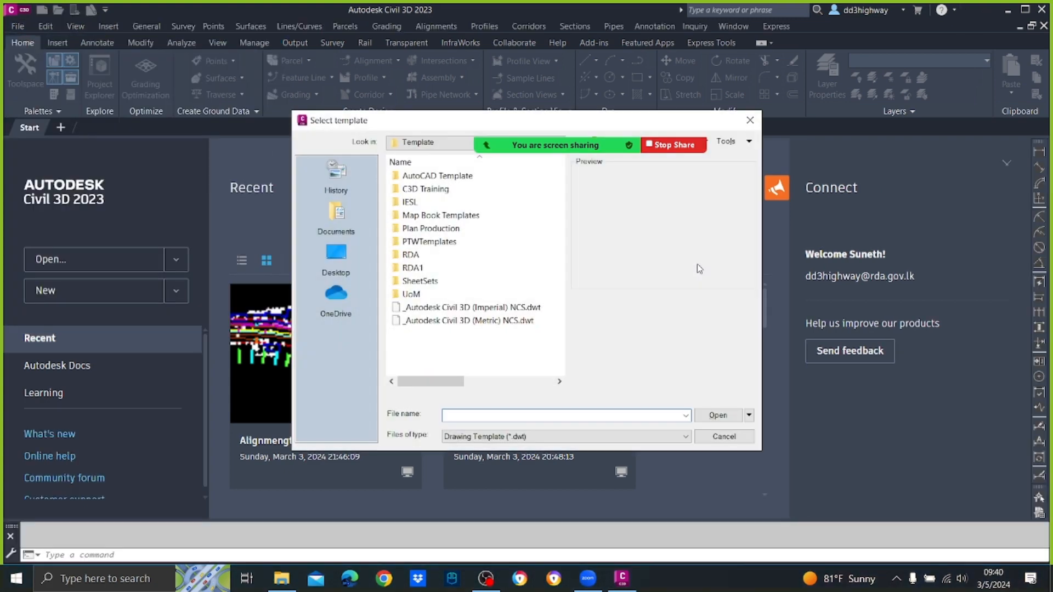
# Step: Look through the RDA and RDA1 template folders for available drawing templates
pyautogui.doubleClick(416, 254)
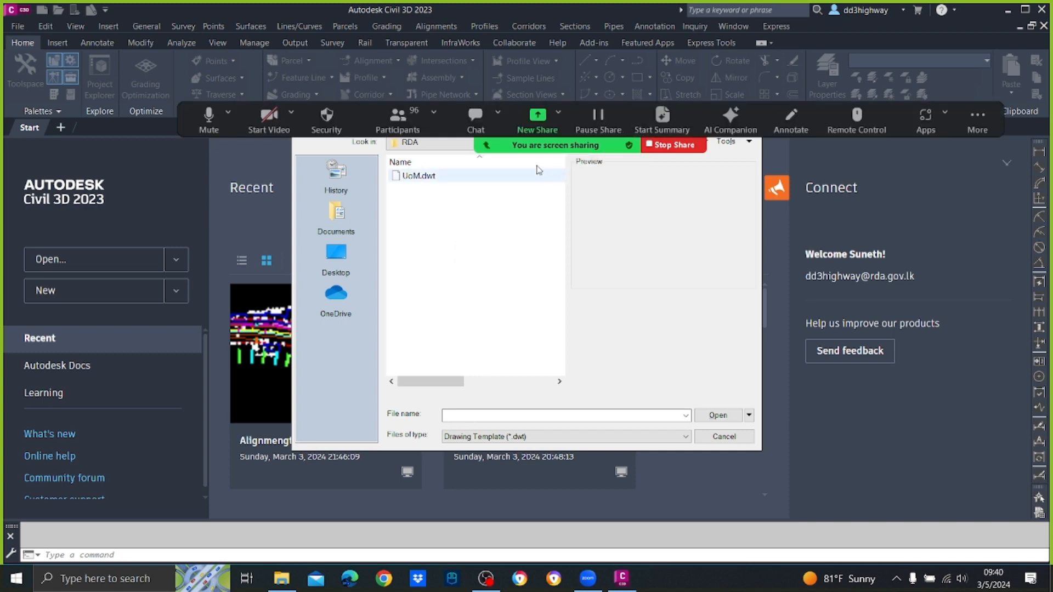
pyautogui.moveTo(387, 124); pyautogui.dragTo(261, 208)
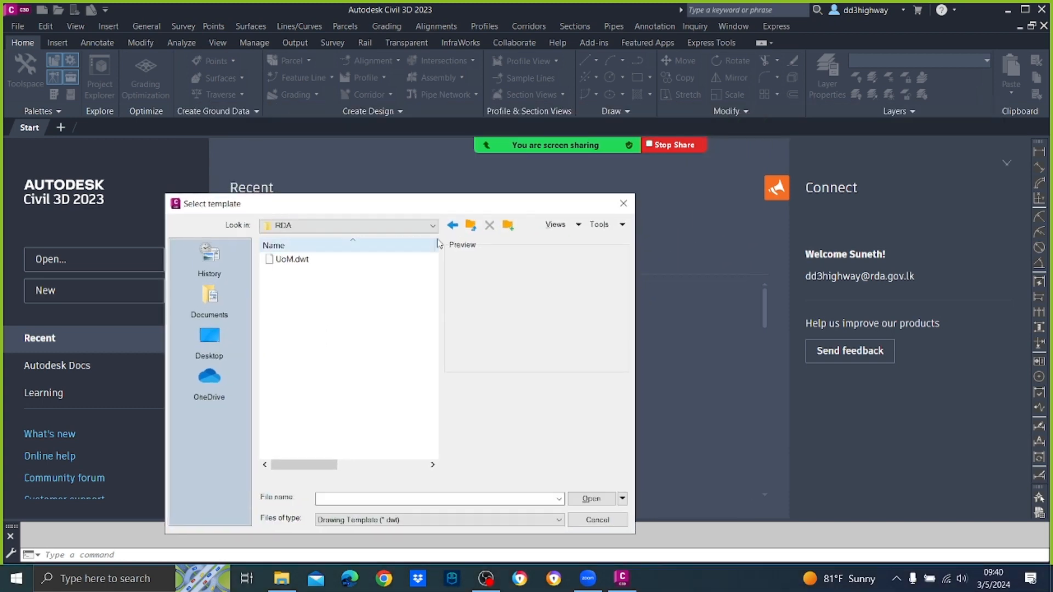
pyautogui.click(452, 225)
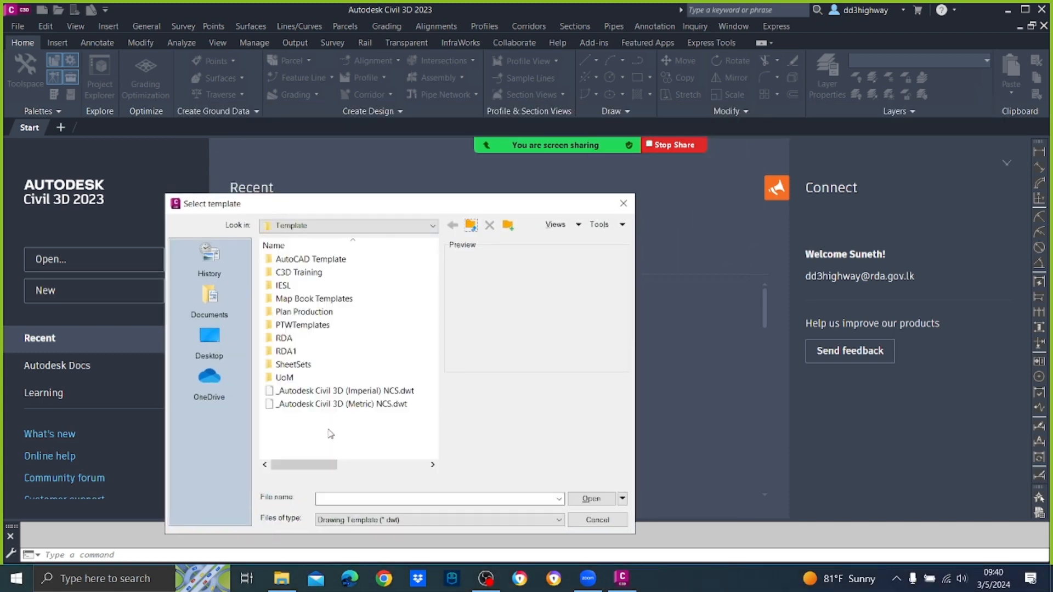
pyautogui.doubleClick(309, 356)
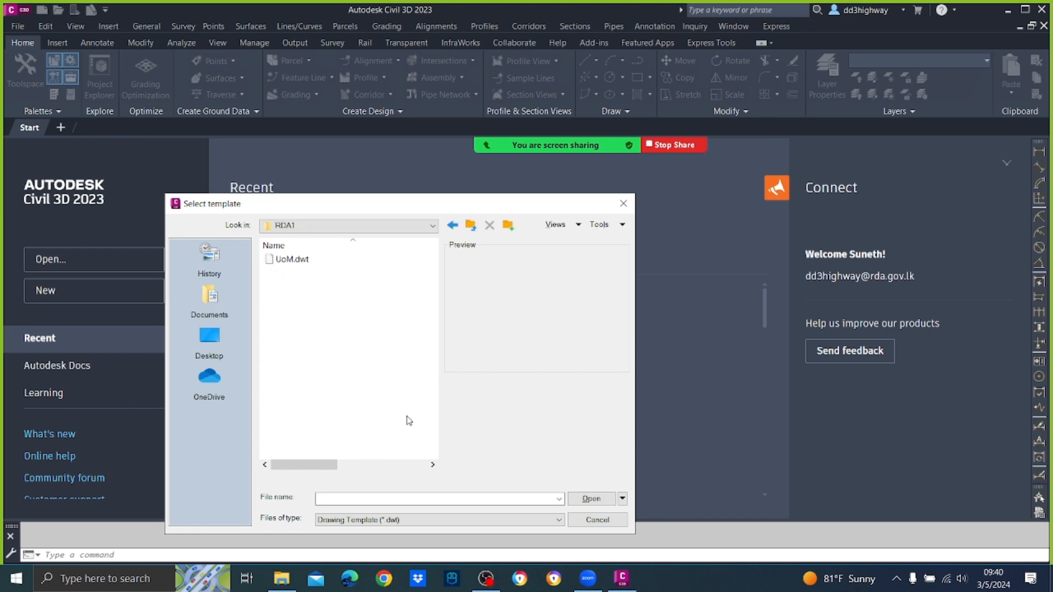
pyautogui.click(452, 225)
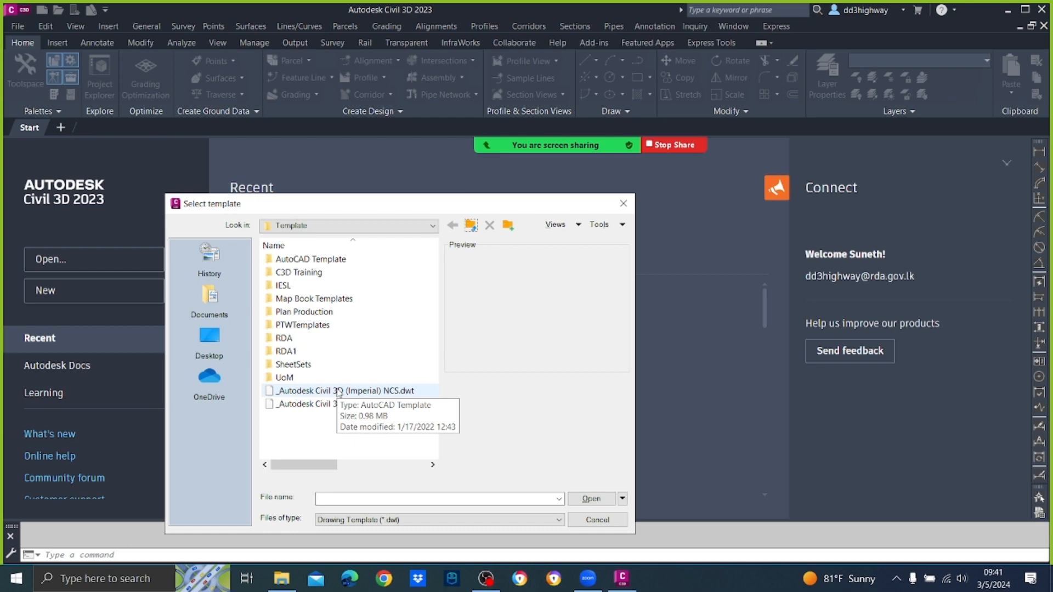
# Step: Create the new drawing from HDDT-2023.dwt in the C3D Training folder, continuing without converting the VBA content
pyautogui.doubleClick(316, 272)
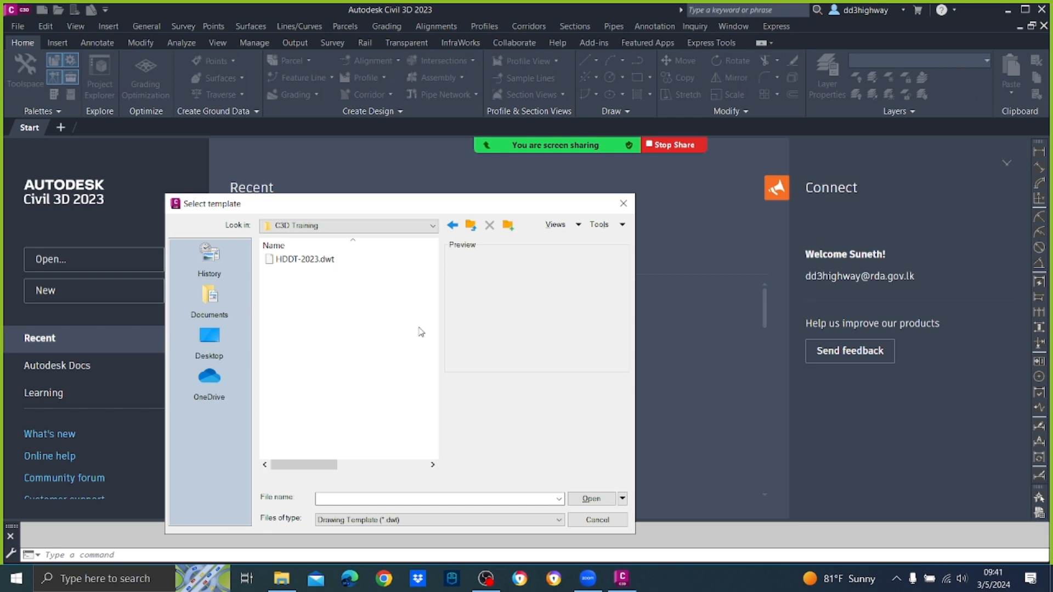
pyautogui.click(292, 261)
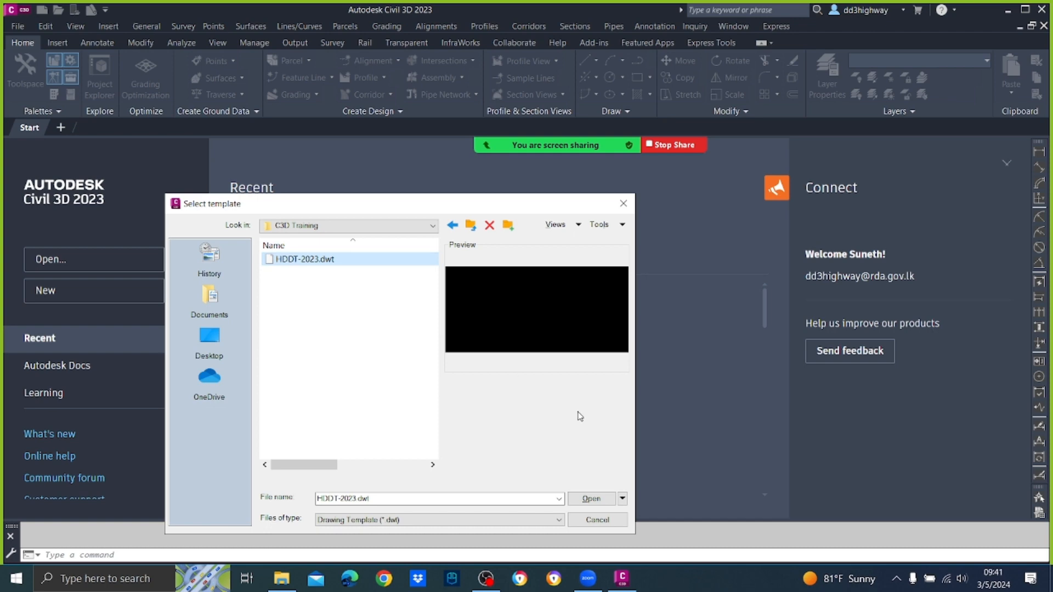
pyautogui.click(587, 499)
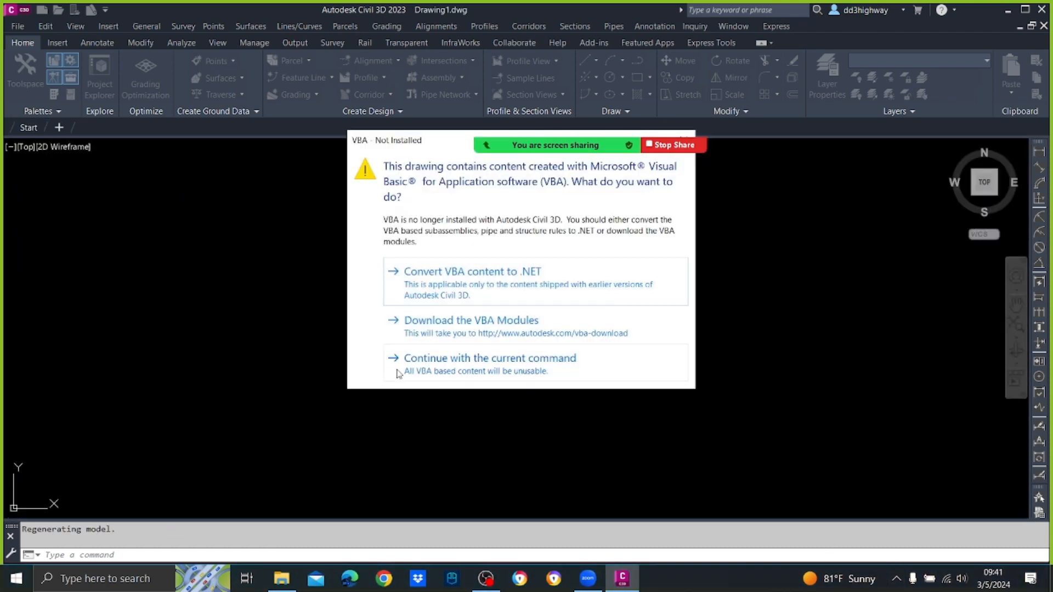
pyautogui.click(441, 368)
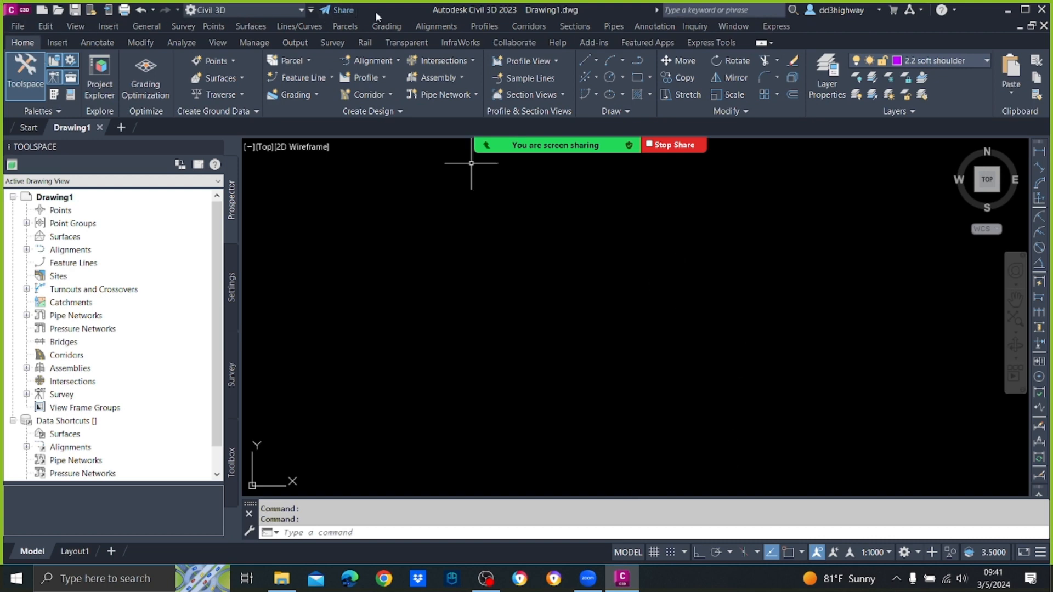
# Step: Hide the menu bar and show it again
pyautogui.click(311, 10)
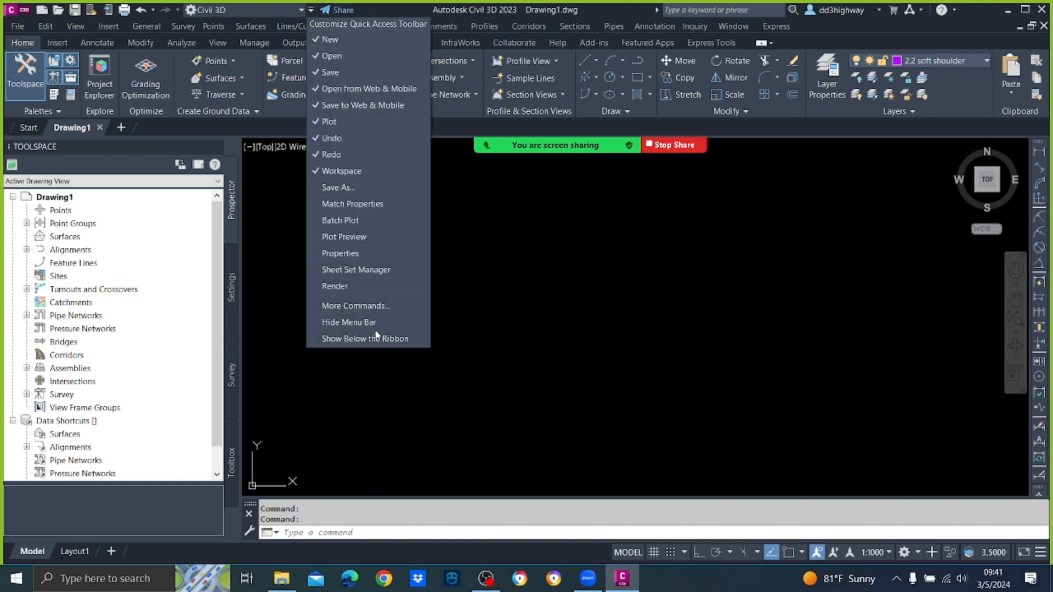
pyautogui.click(436, 316)
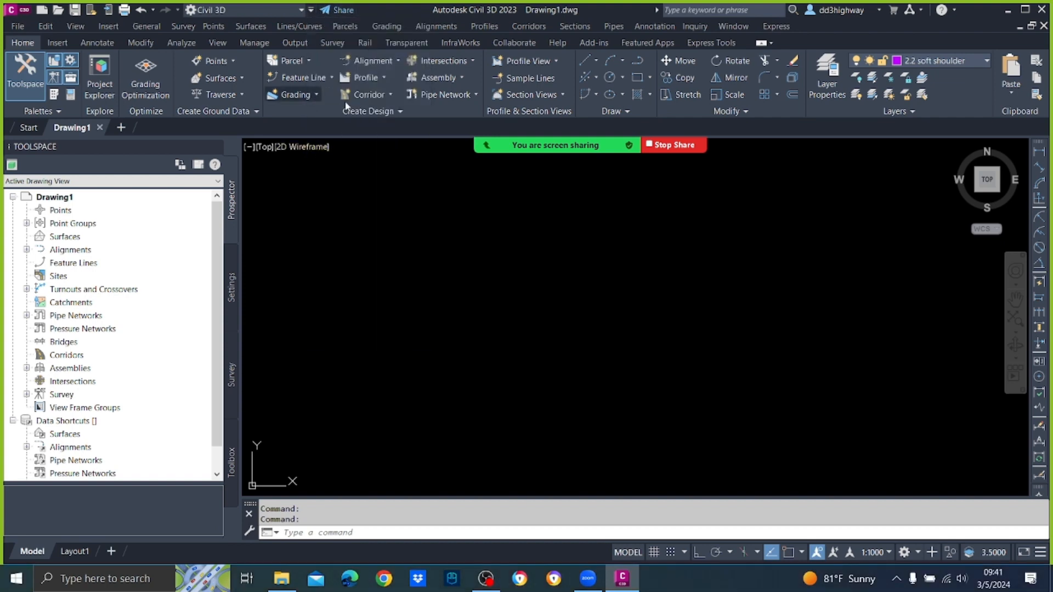
pyautogui.click(311, 10)
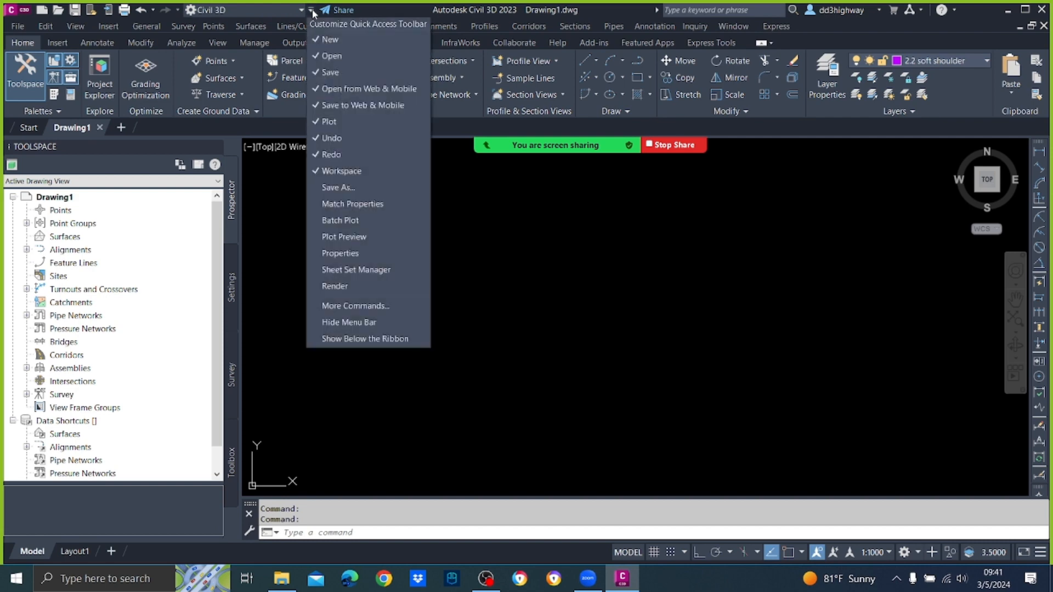
pyautogui.click(374, 323)
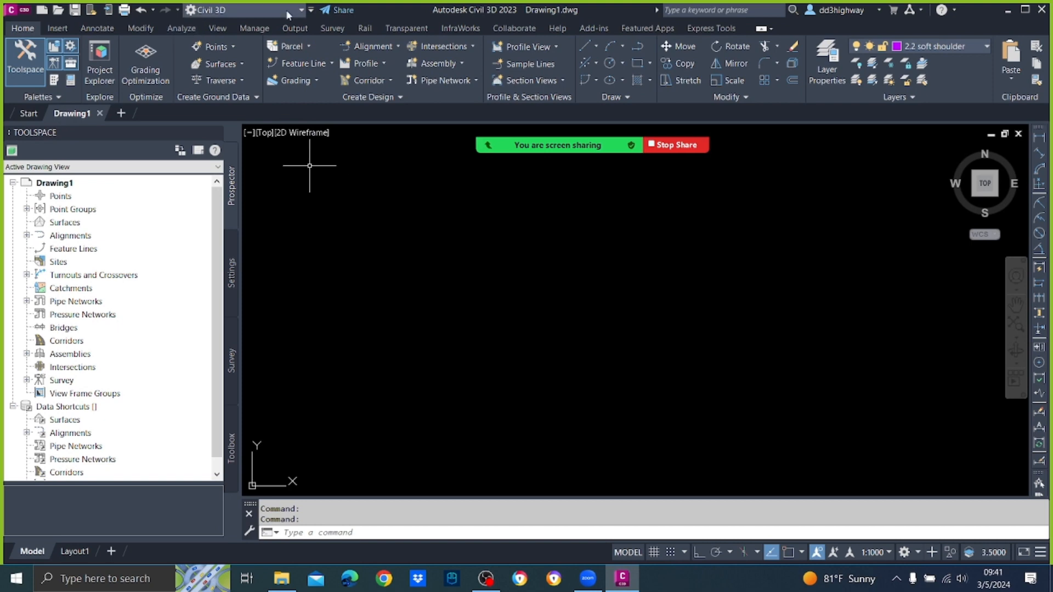
pyautogui.click(311, 11)
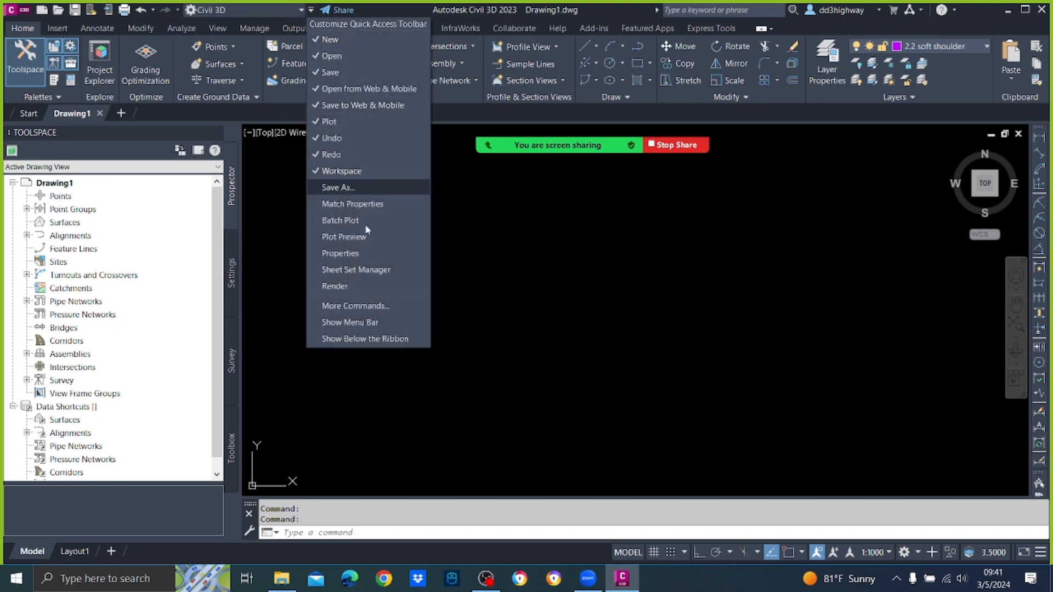
pyautogui.click(374, 322)
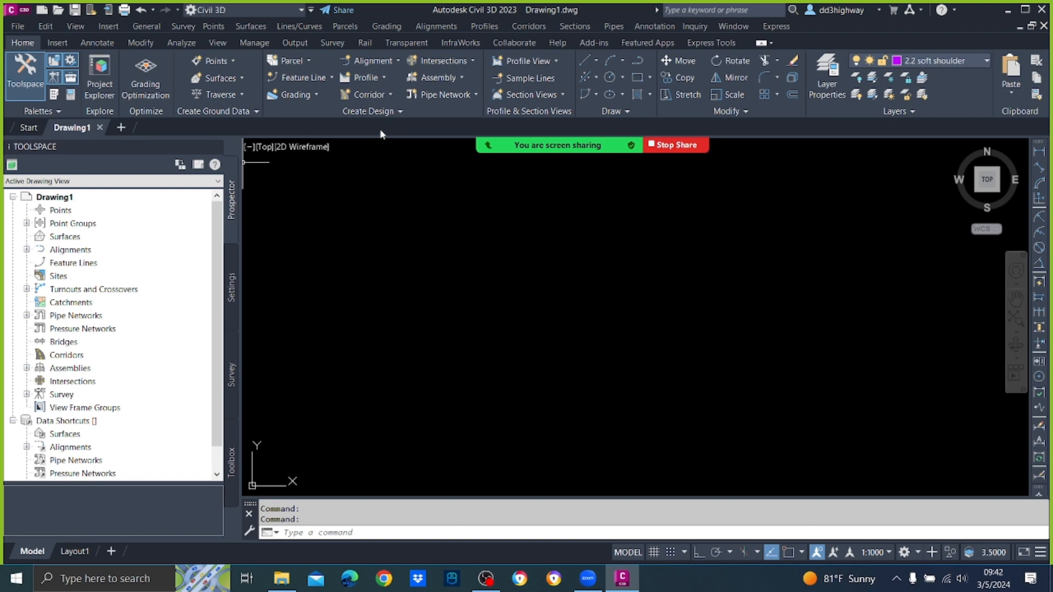
# Step: Save the new drawing as Alignment in the RDA C3D Class folder on the Desktop
pyautogui.click(18, 26)
pyautogui.click(42, 115)
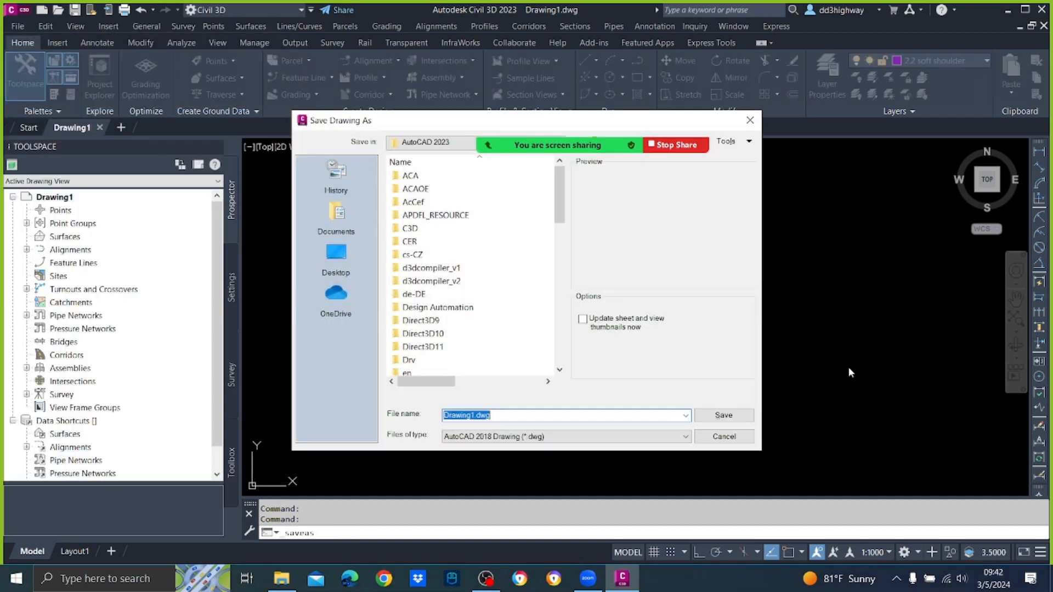
pyautogui.moveTo(453, 131); pyautogui.dragTo(104, 86)
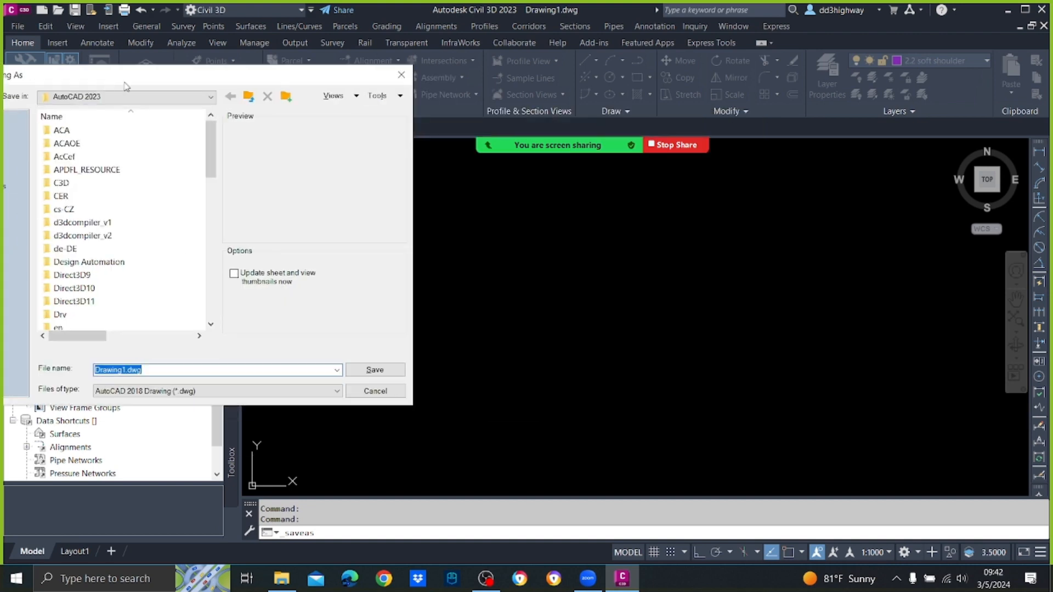
pyautogui.click(210, 99)
pyautogui.click(189, 111)
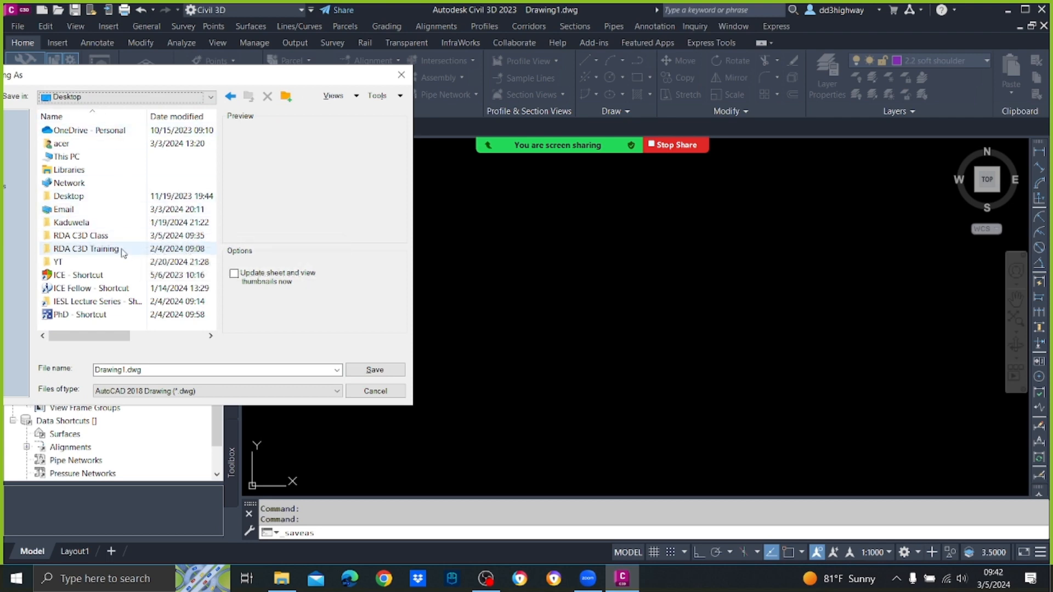
pyautogui.click(108, 237)
pyautogui.doubleClick(108, 237)
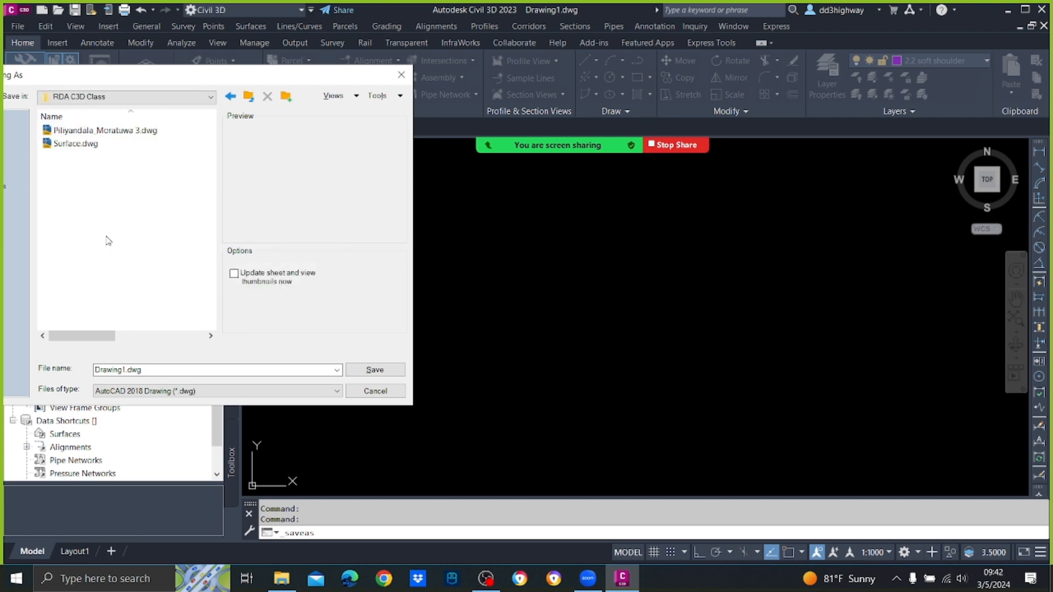
pyautogui.click(164, 370)
pyautogui.write('Alignment')
pyautogui.click(398, 375)
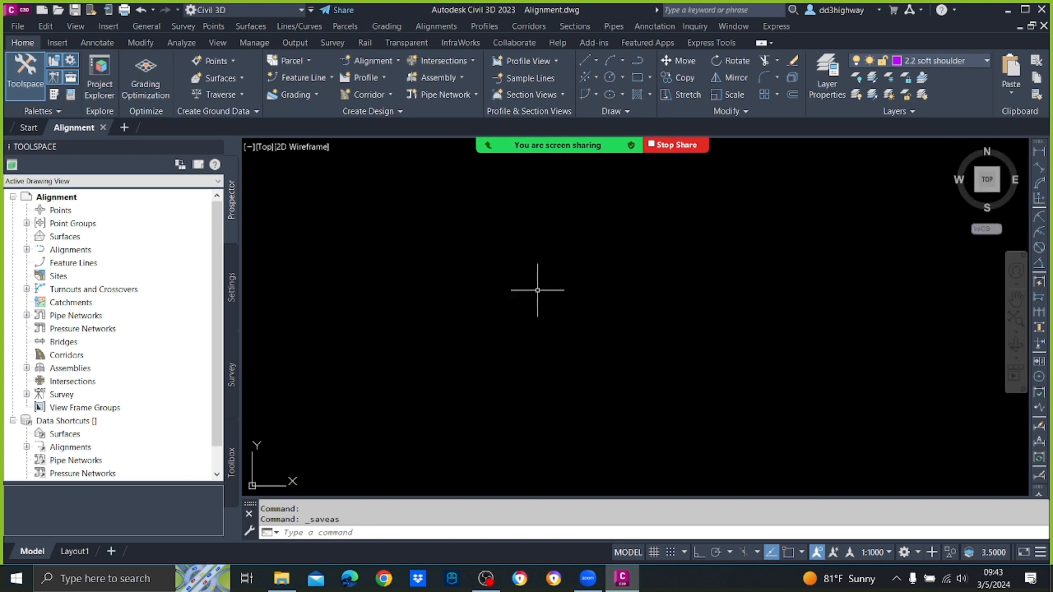
# Step: Open Piliyandala_Moratuwa 3.dwg from the RDA C3D Class folder and dismiss the earlier-version notice
pyautogui.click(21, 24)
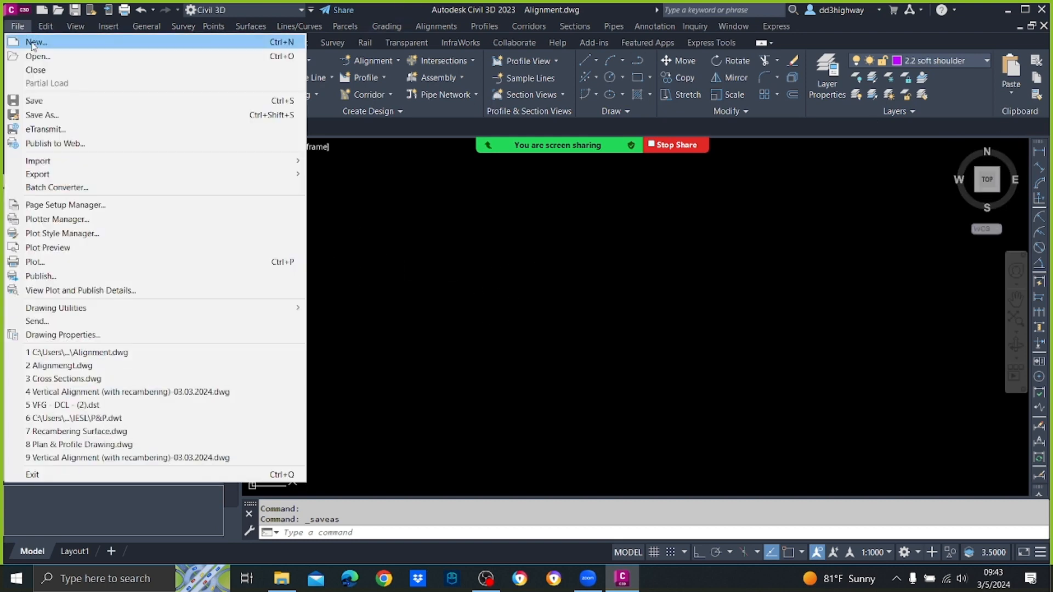
pyautogui.click(33, 56)
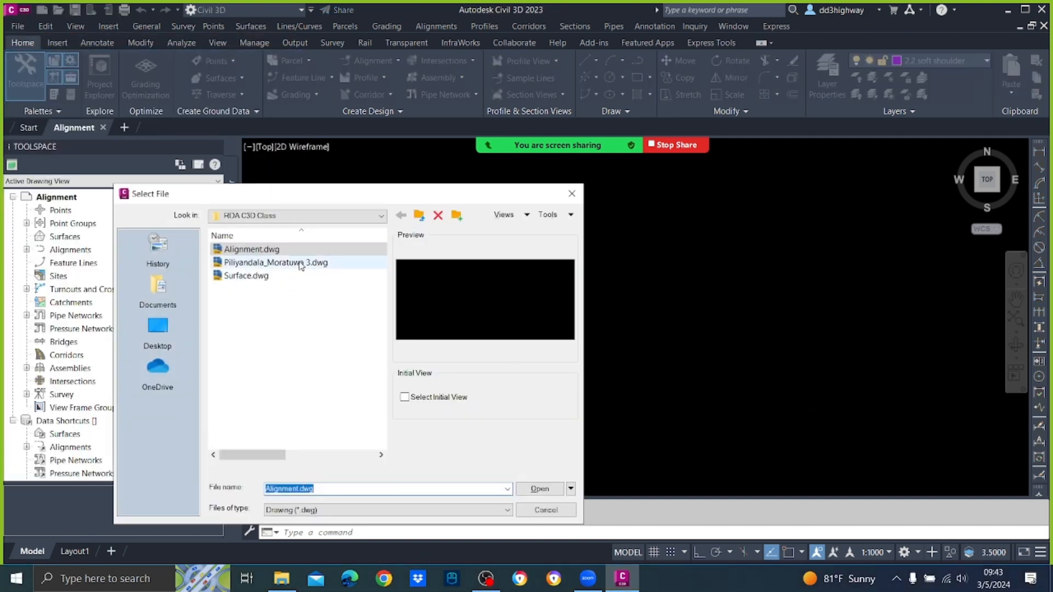
pyautogui.click(299, 263)
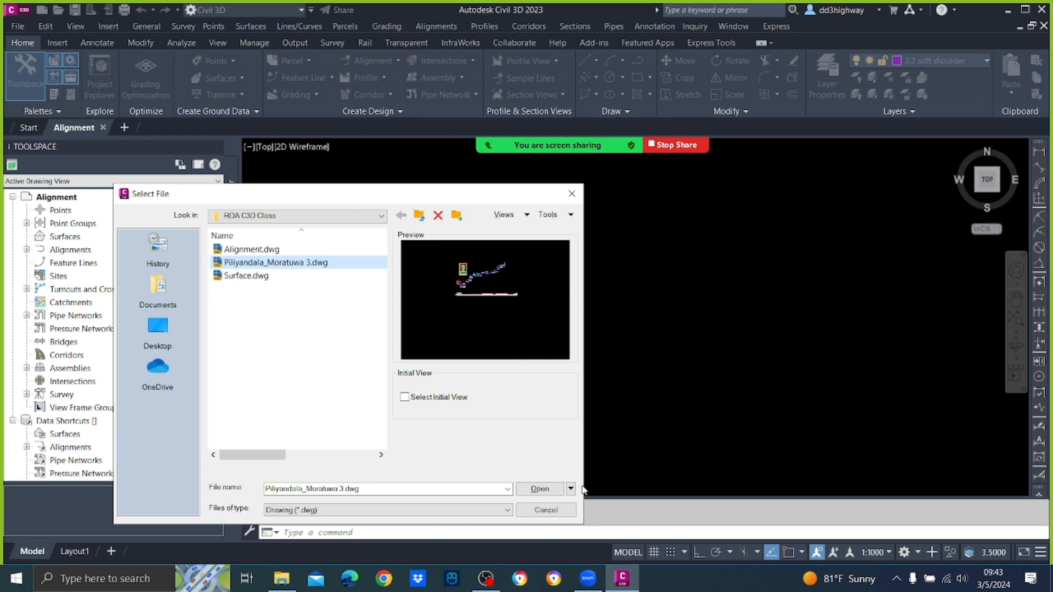
pyautogui.click(540, 489)
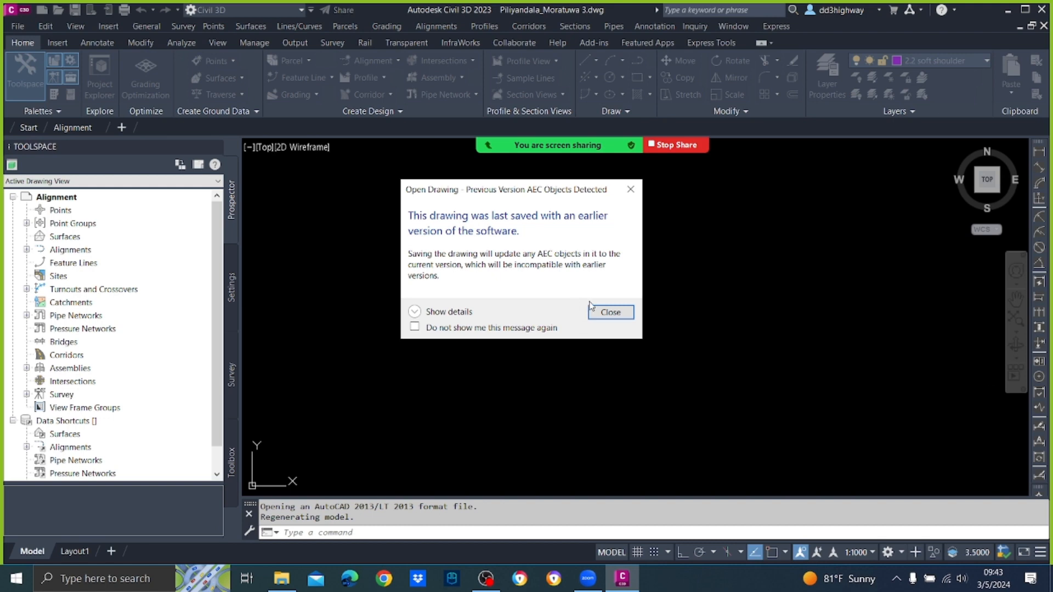
pyautogui.click(610, 312)
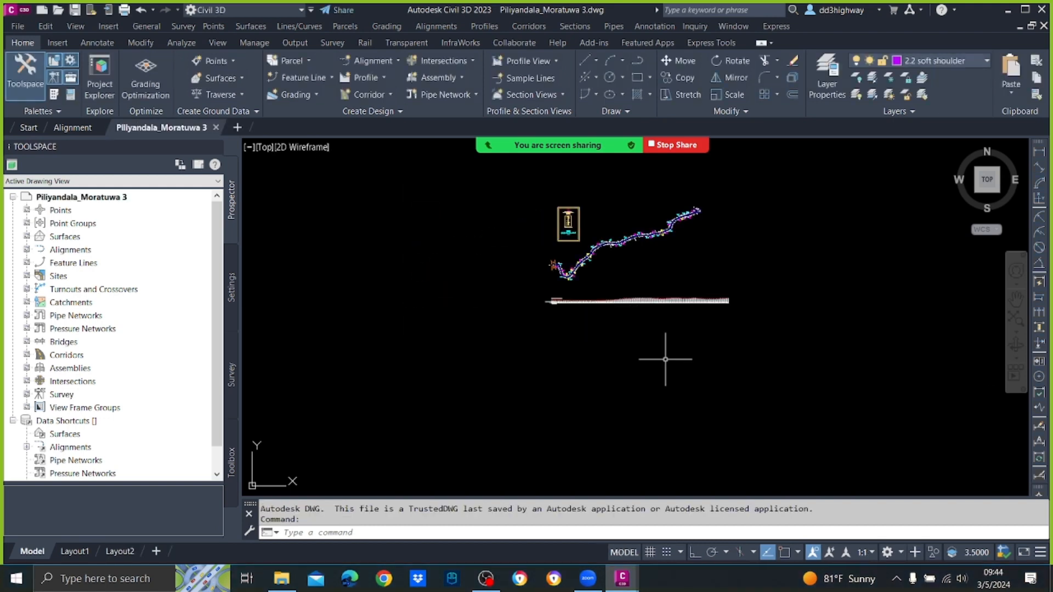
# Step: Inspect the survey drawing's plan and profile, and close the Toolspace palette to enlarge the drawing area
pyautogui.scroll(4, 428, 241)
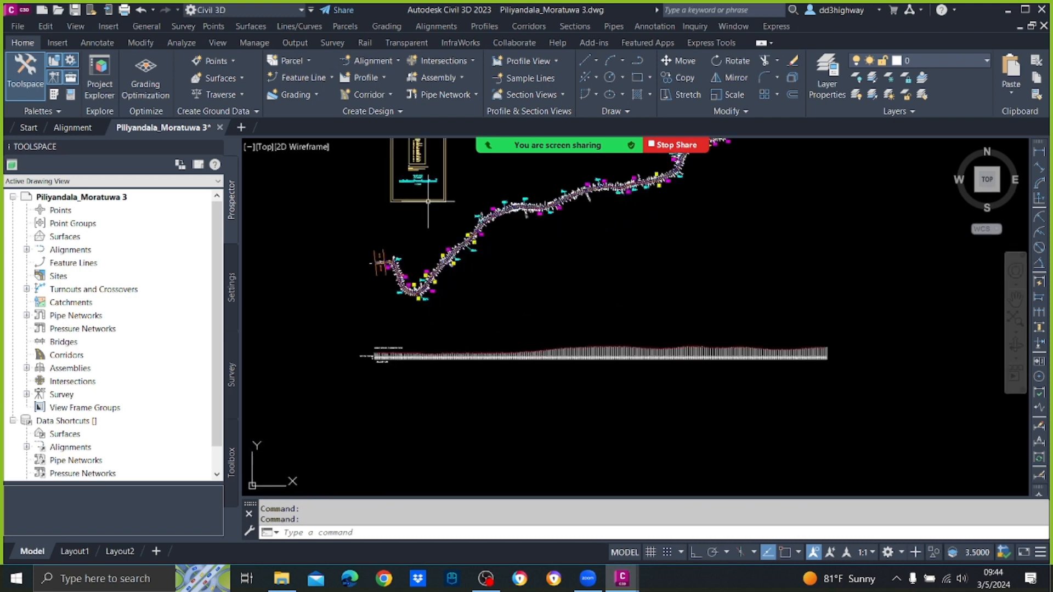
pyautogui.scroll(-2, 472, 259)
pyautogui.scroll(4, 420, 300)
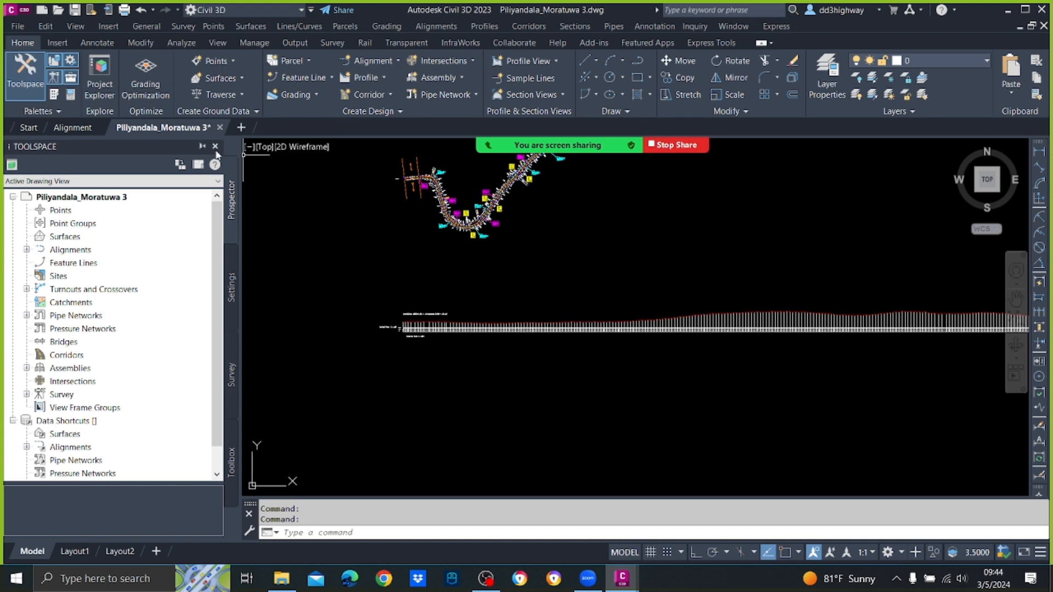
pyautogui.click(215, 146)
# Step: Erase the longitudinal profile drawing below the road plan
pyautogui.scroll(-2, 384, 280)
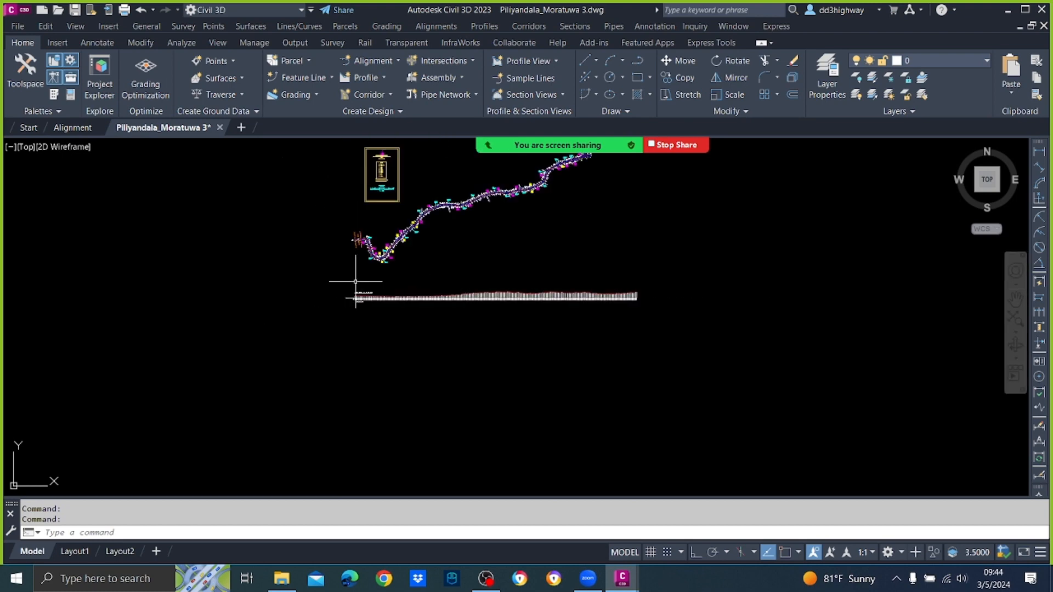
pyautogui.click(341, 282)
pyautogui.click(698, 358)
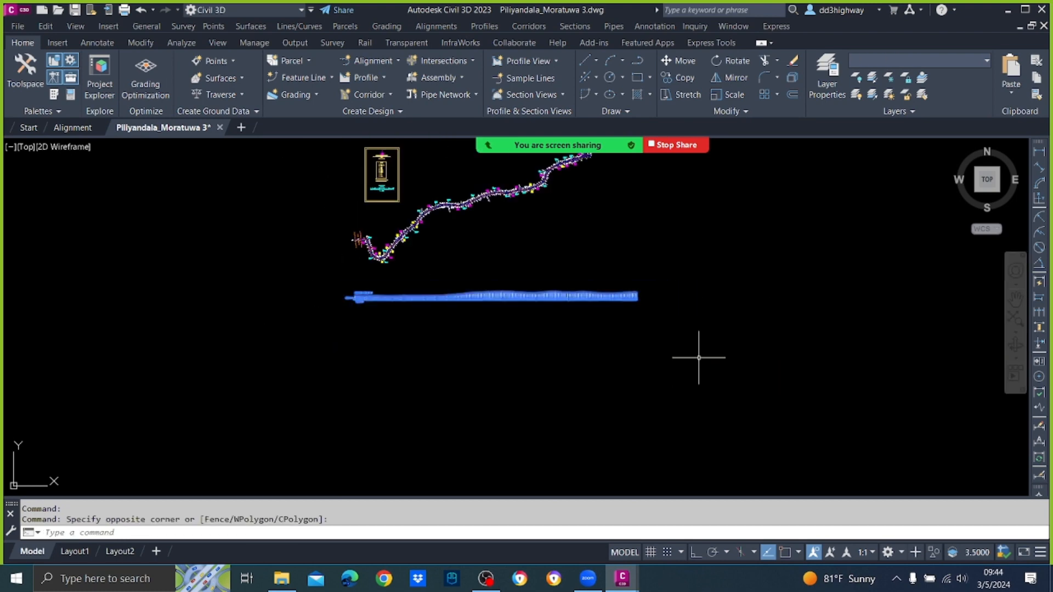
pyautogui.press('Delete')
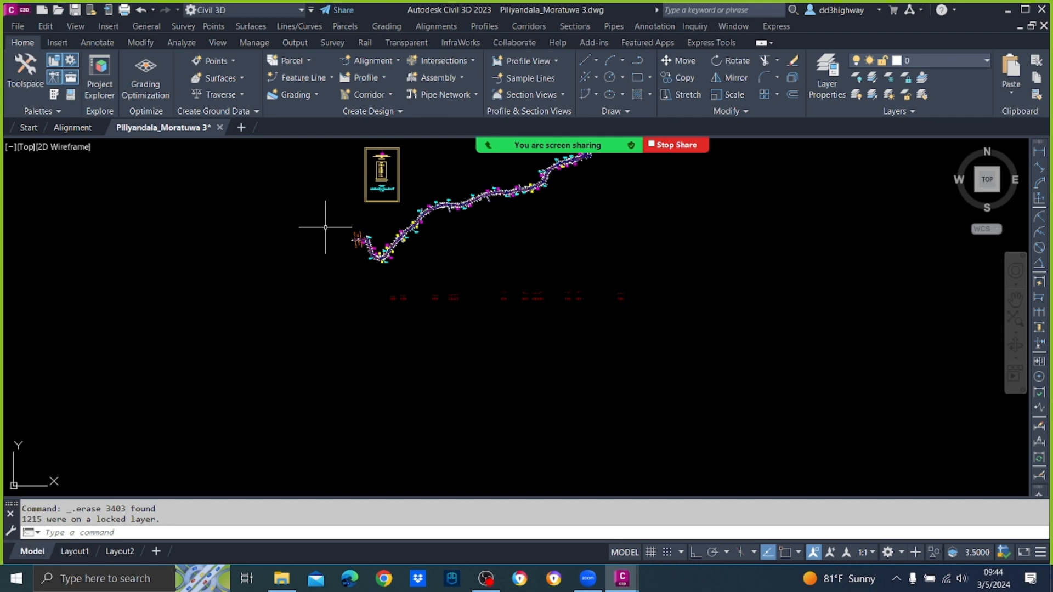
# Step: Try to erase the remaining red profile linework below the road plan
pyautogui.scroll(5, 321, 222)
pyautogui.scroll(-5, 575, 381)
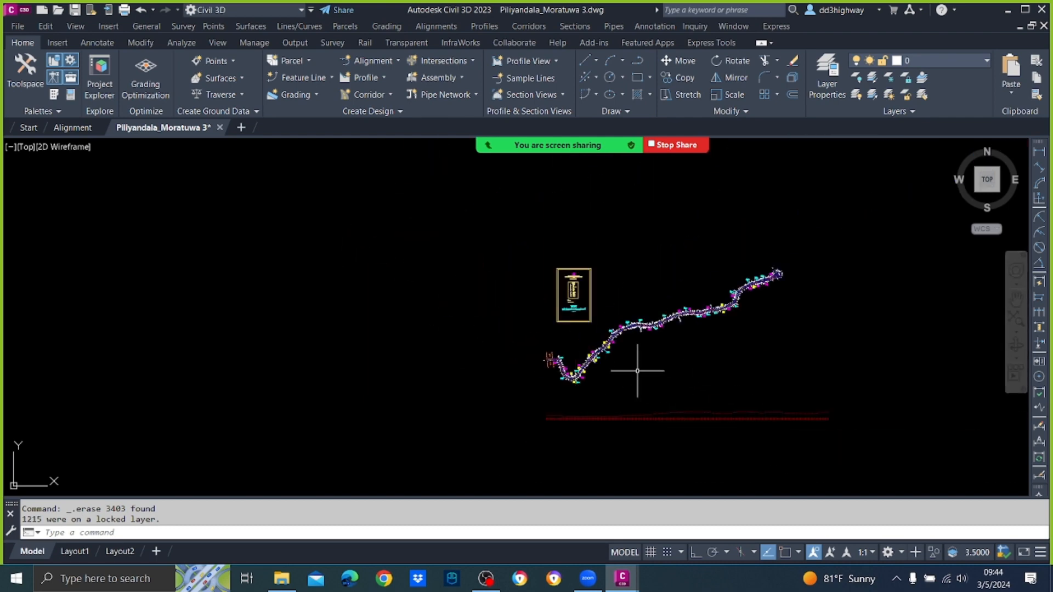
pyautogui.click(869, 458)
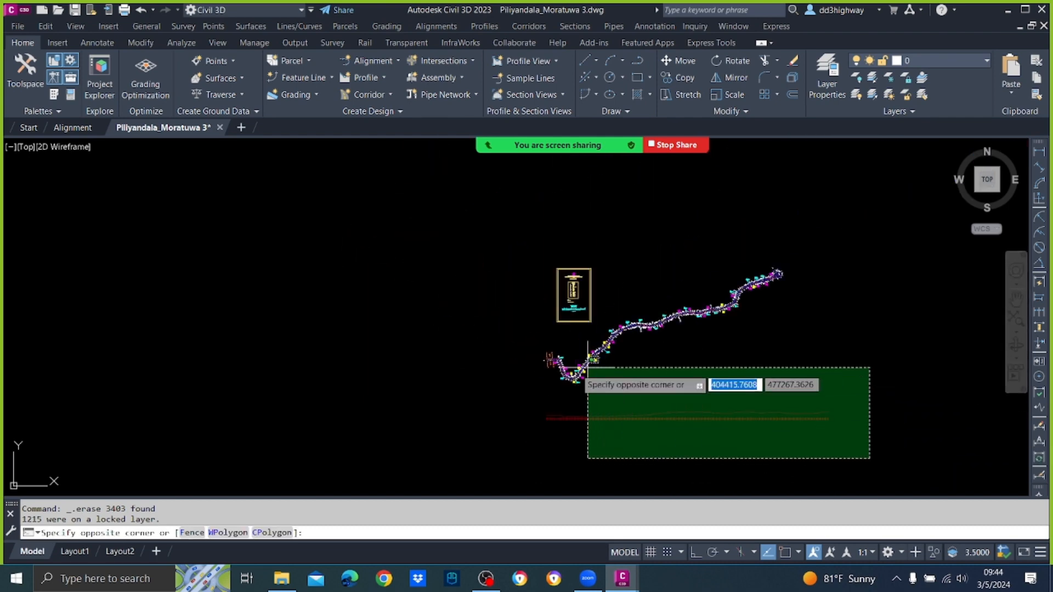
pyautogui.click(535, 373)
pyautogui.press('Delete')
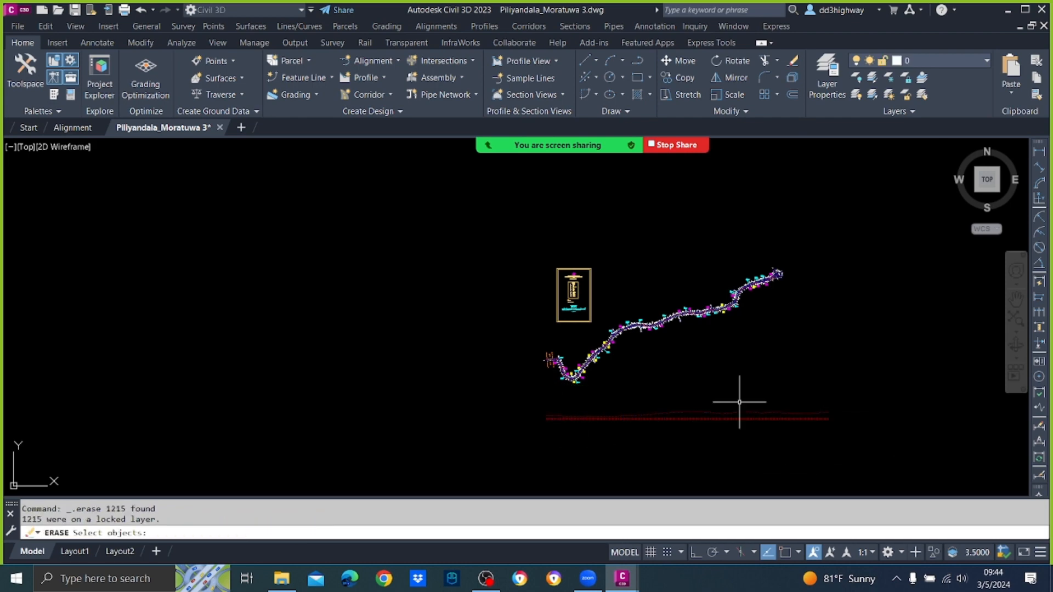
# Step: Try to erase a short section of the red profile linework beneath the road plan
pyautogui.press('Escape')
pyautogui.scroll(3, 740, 406)
pyautogui.click(732, 437)
pyautogui.click(674, 349)
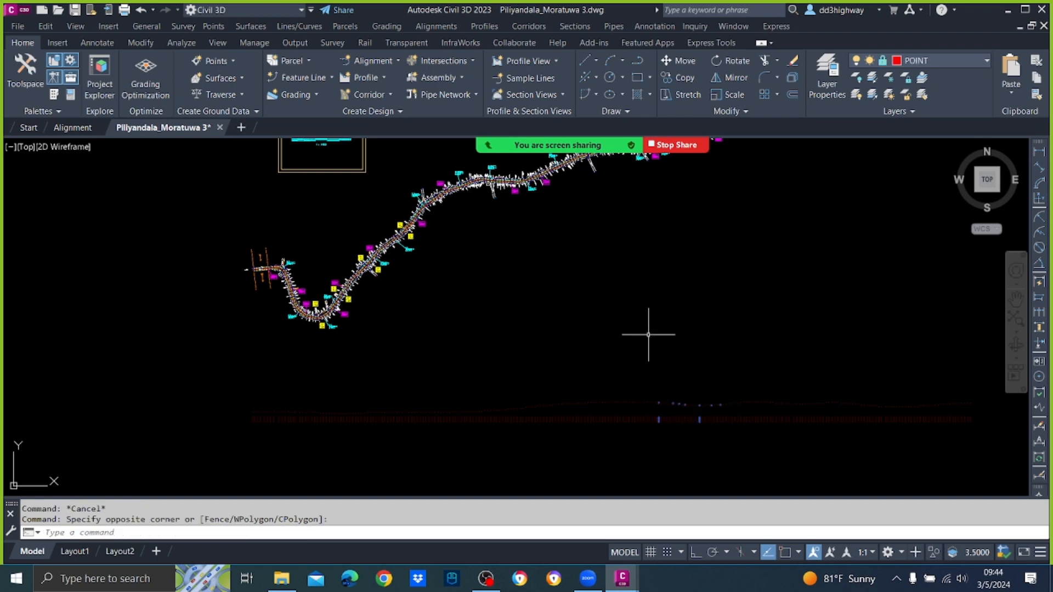
pyautogui.press('Delete')
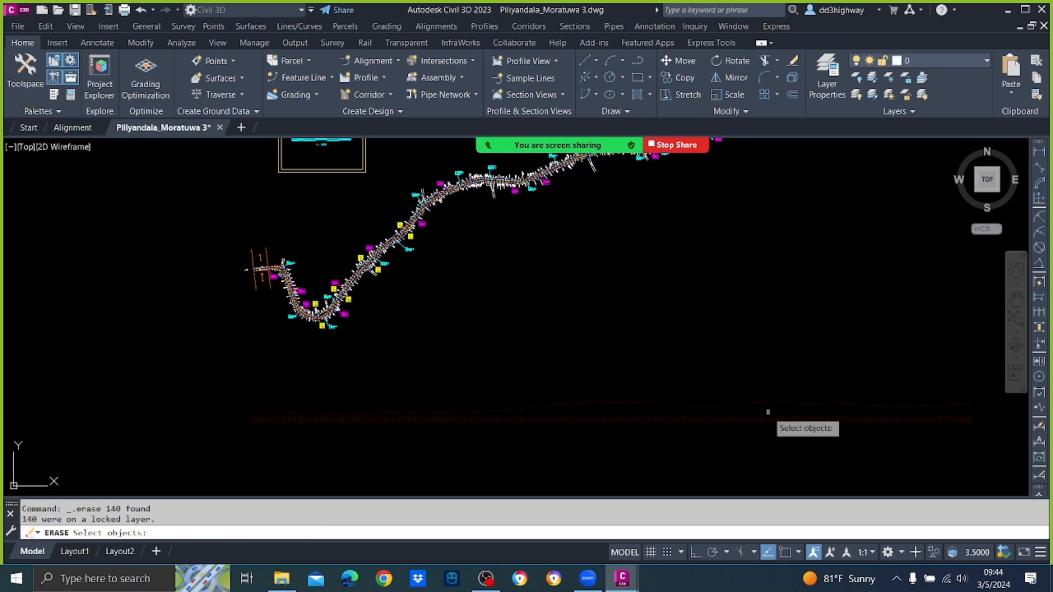
pyautogui.press('Escape')
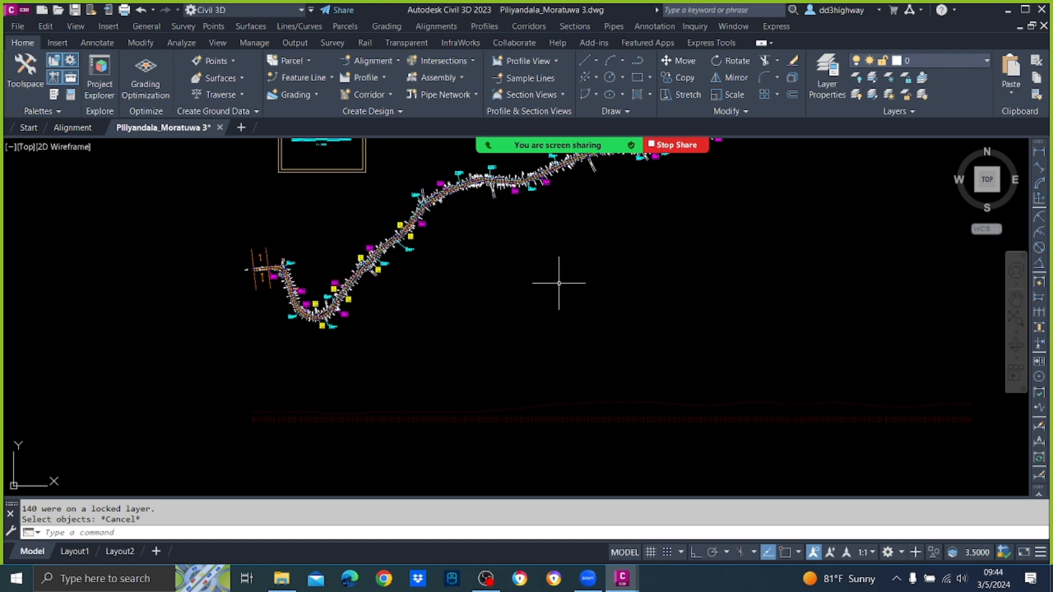
# Step: Erase the framed sheet drawing above the western end of the road plan
pyautogui.scroll(-3, 585, 299)
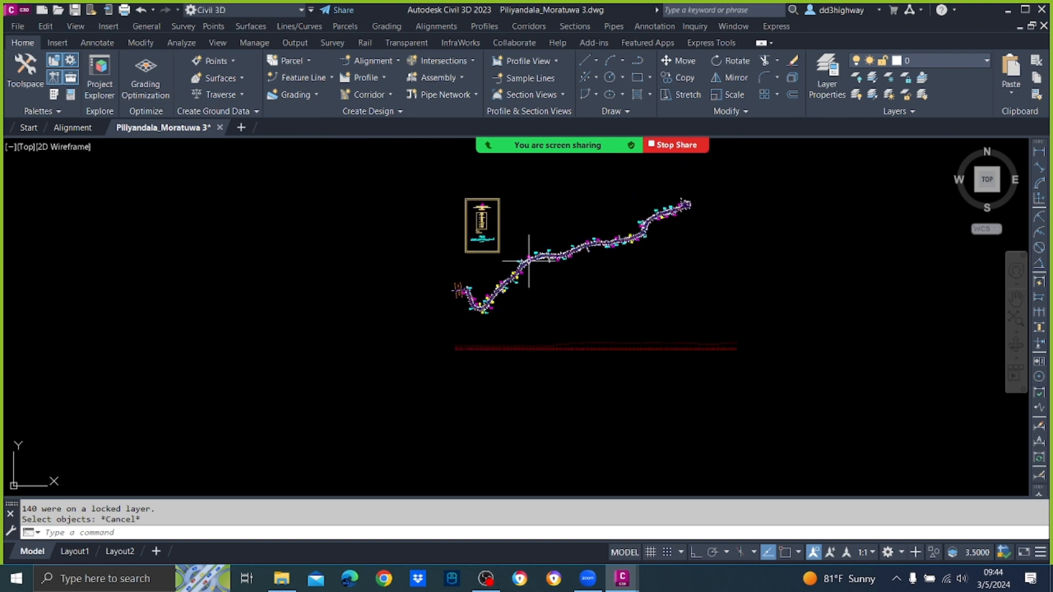
pyautogui.click(444, 175)
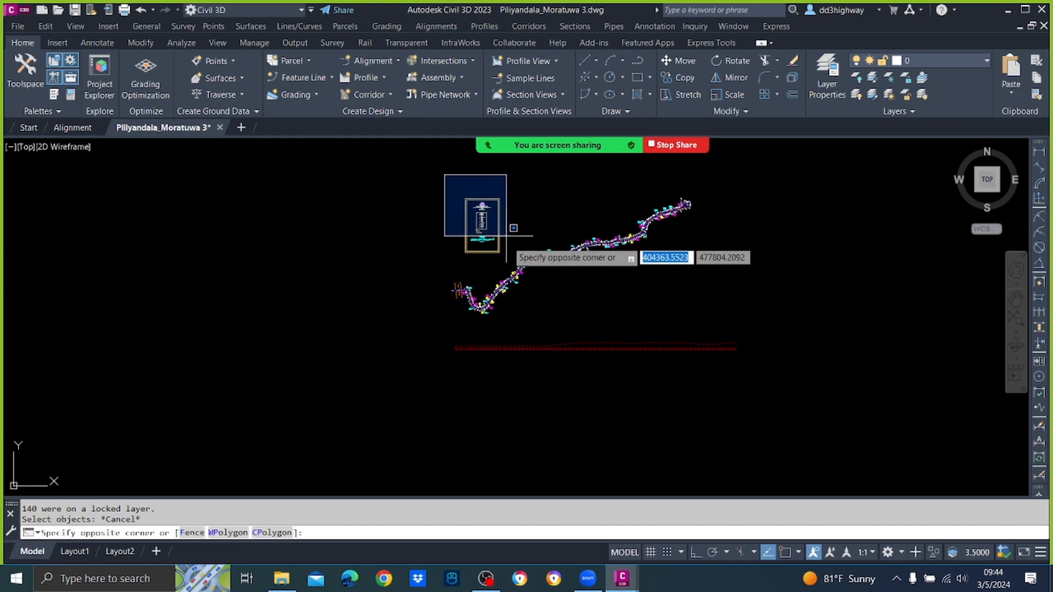
pyautogui.click(508, 259)
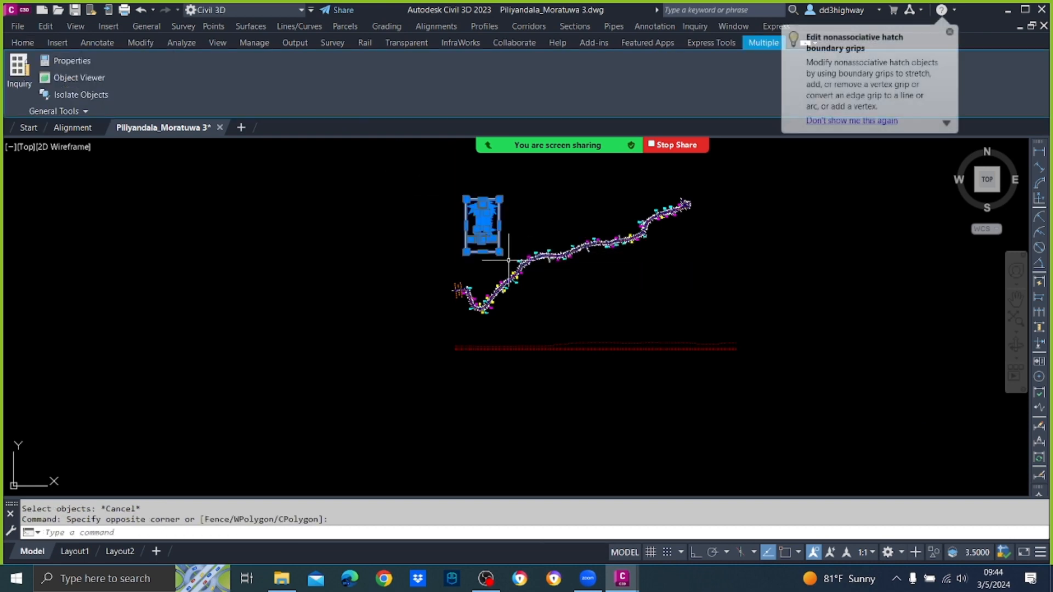
pyautogui.press('Delete')
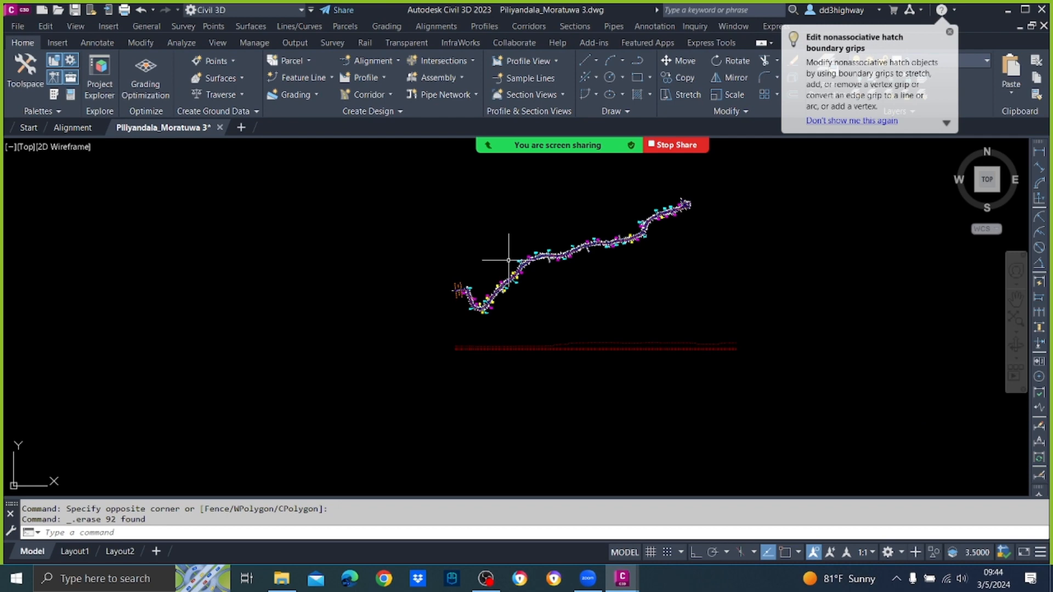
pyautogui.click(392, 176)
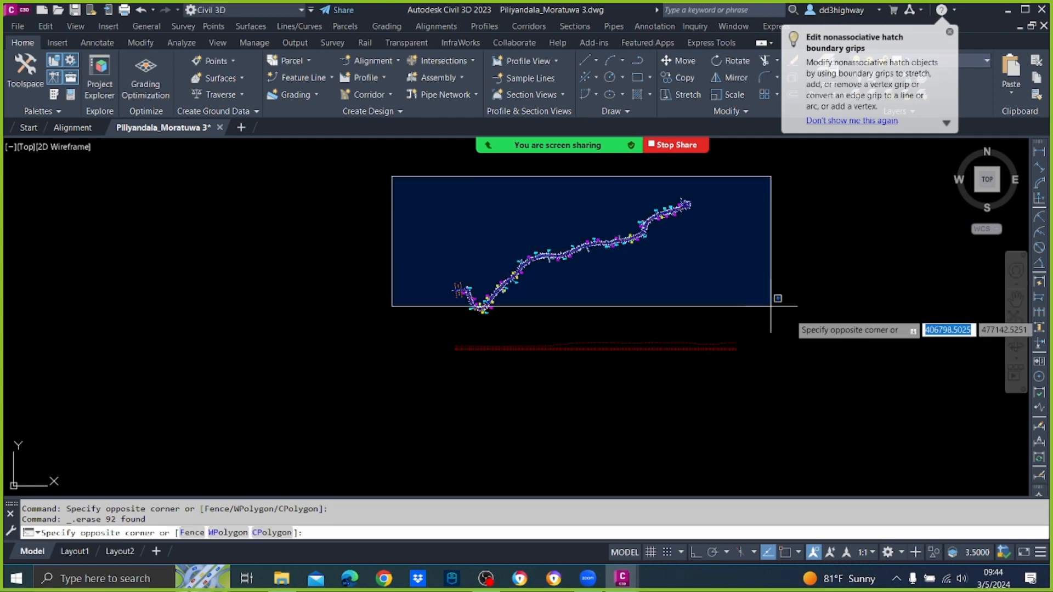
pyautogui.click(771, 337)
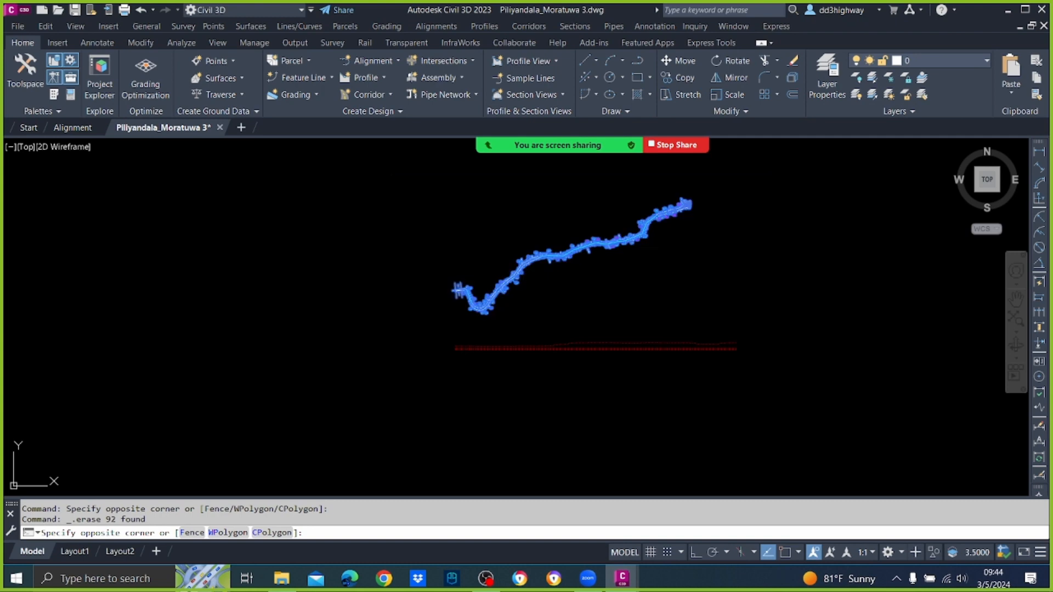
pyautogui.click(770, 336)
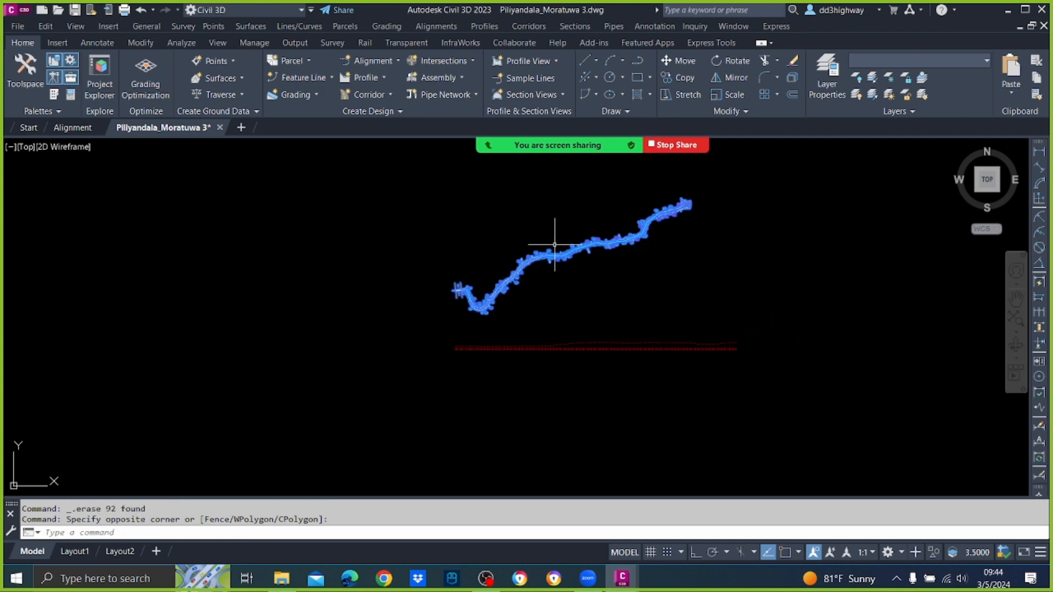
pyautogui.press('Escape')
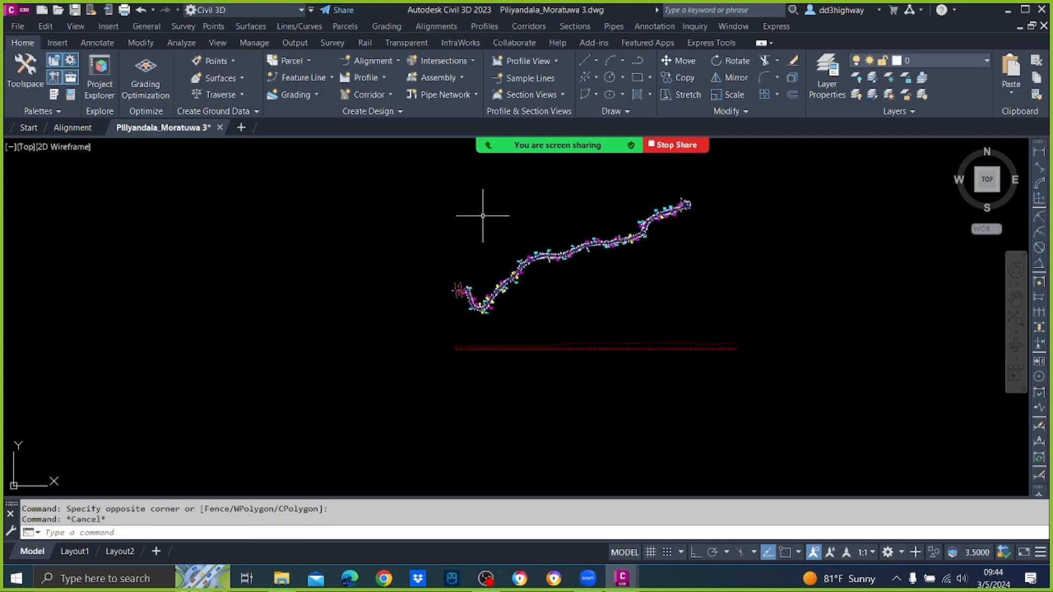
# Step: Copy the entire road plan to the clipboard, excluding the red profile linework below it
pyautogui.click(424, 182)
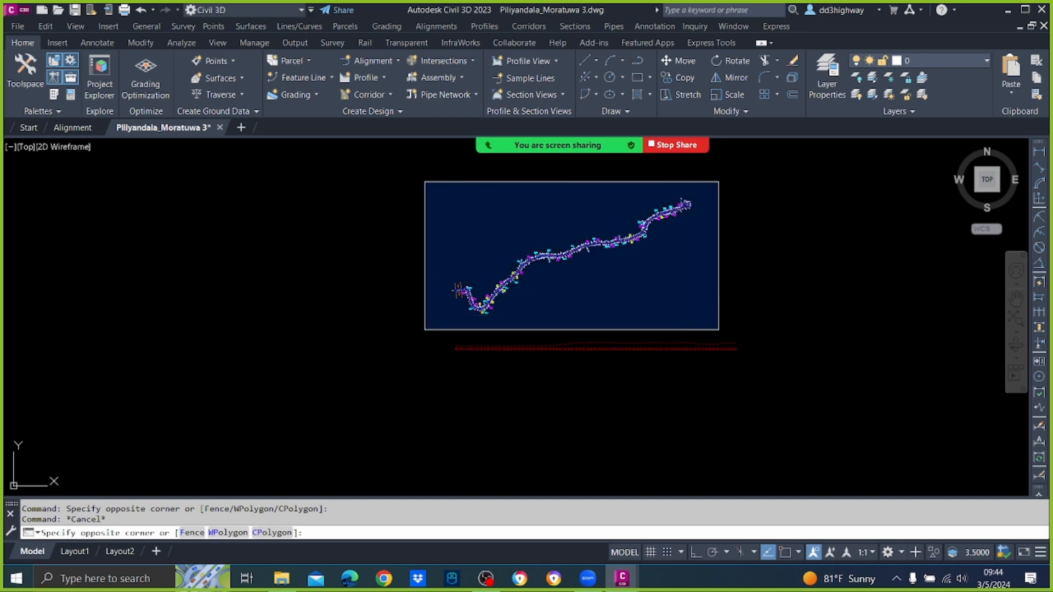
pyautogui.click(718, 329)
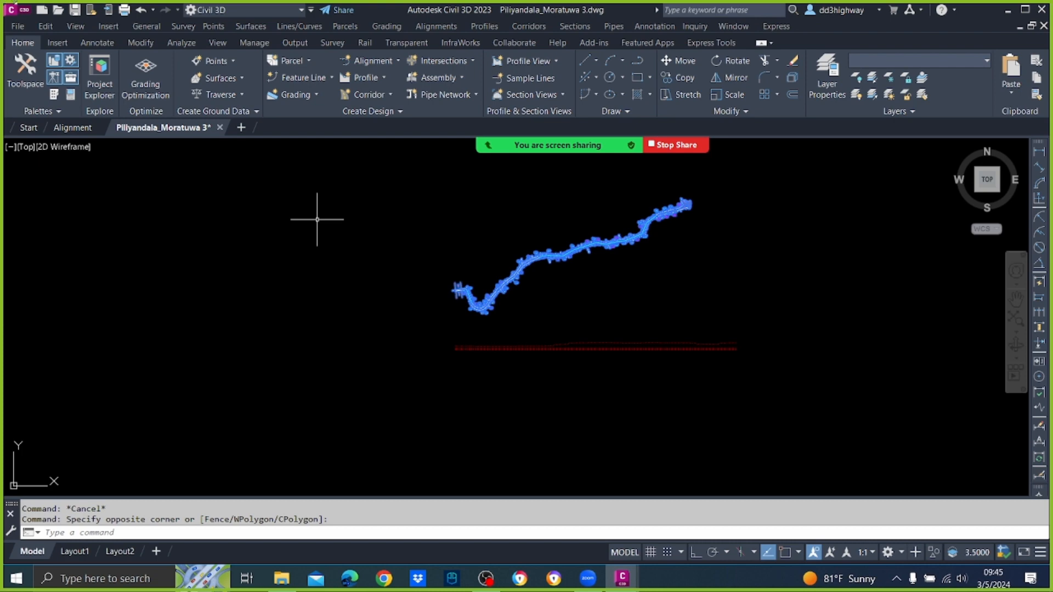
pyautogui.click(45, 26)
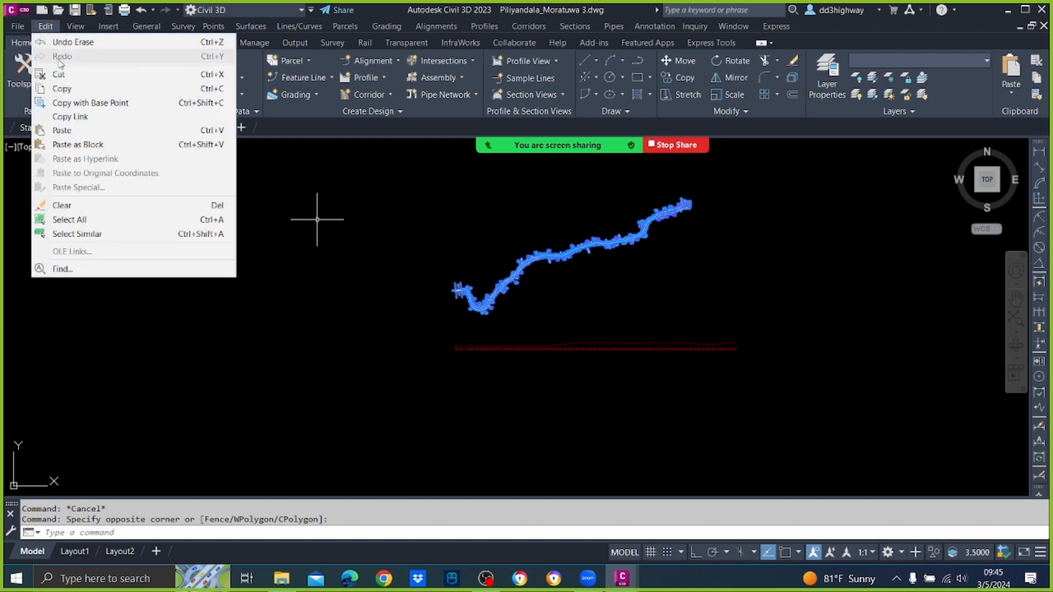
pyautogui.click(75, 93)
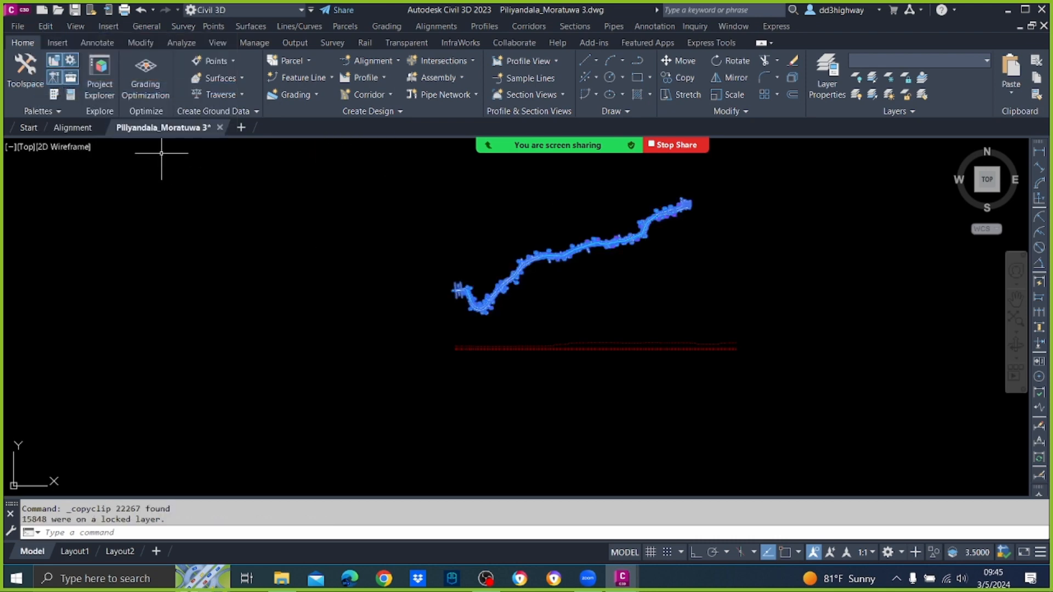
# Step: Switch to the Alignment drawing and paste the copied road plan to its original coordinates
pyautogui.click(80, 130)
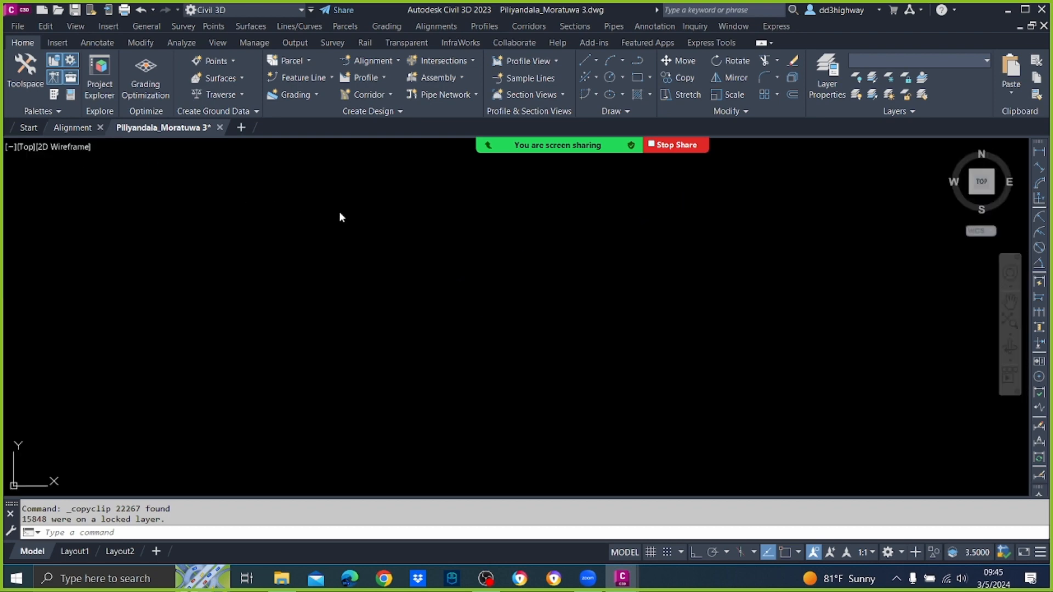
pyautogui.click(45, 26)
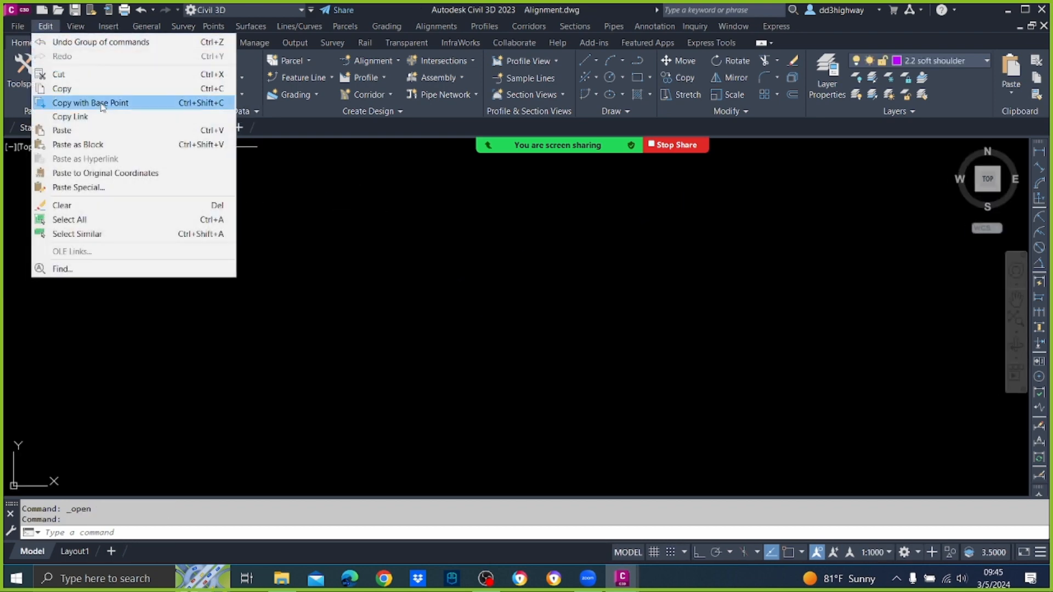
pyautogui.click(141, 176)
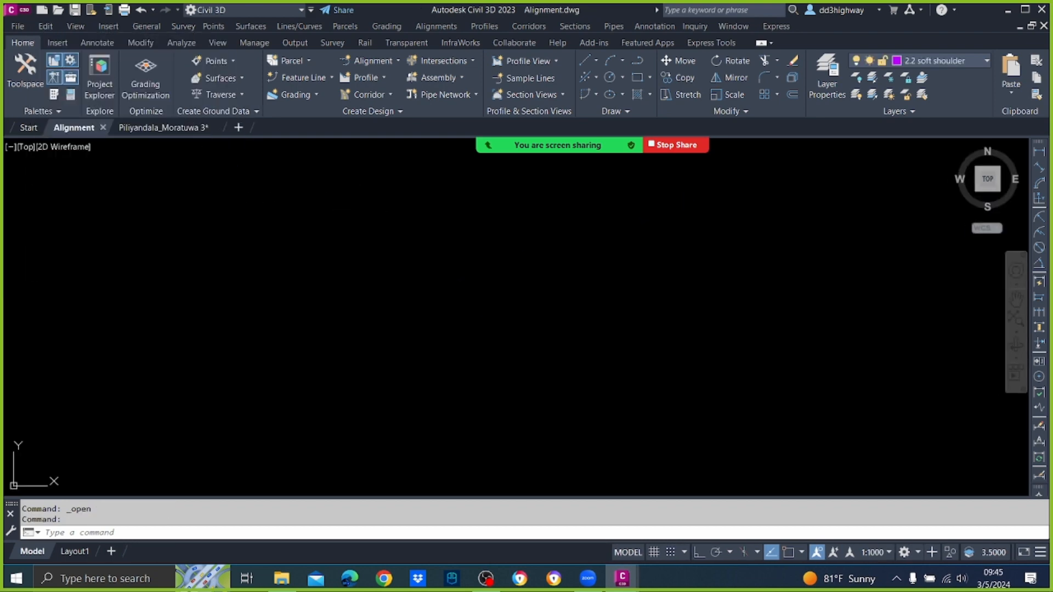
pyautogui.click(46, 27)
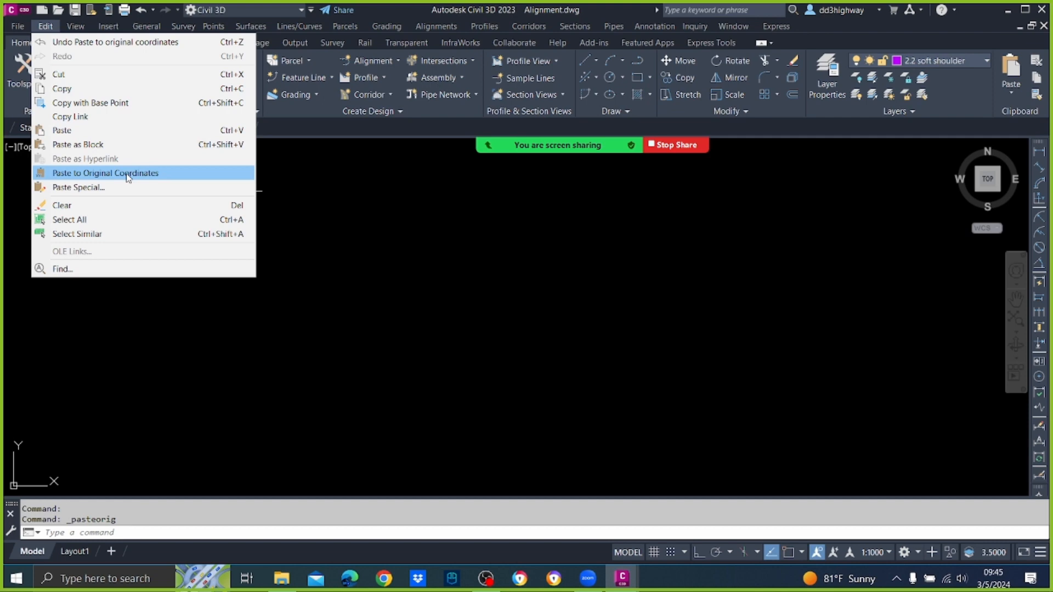
pyautogui.click(531, 285)
pyautogui.click(530, 288)
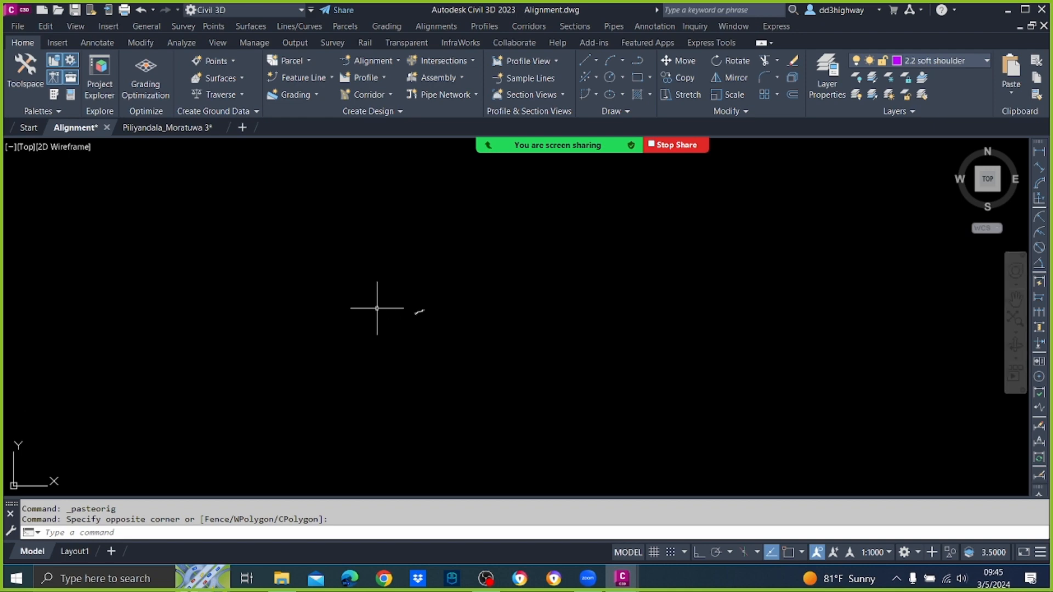
# Step: Zoom to the drawing extents and examine the pasted road plan, especially the bend at its western end
pyautogui.scroll(10, 422, 301)
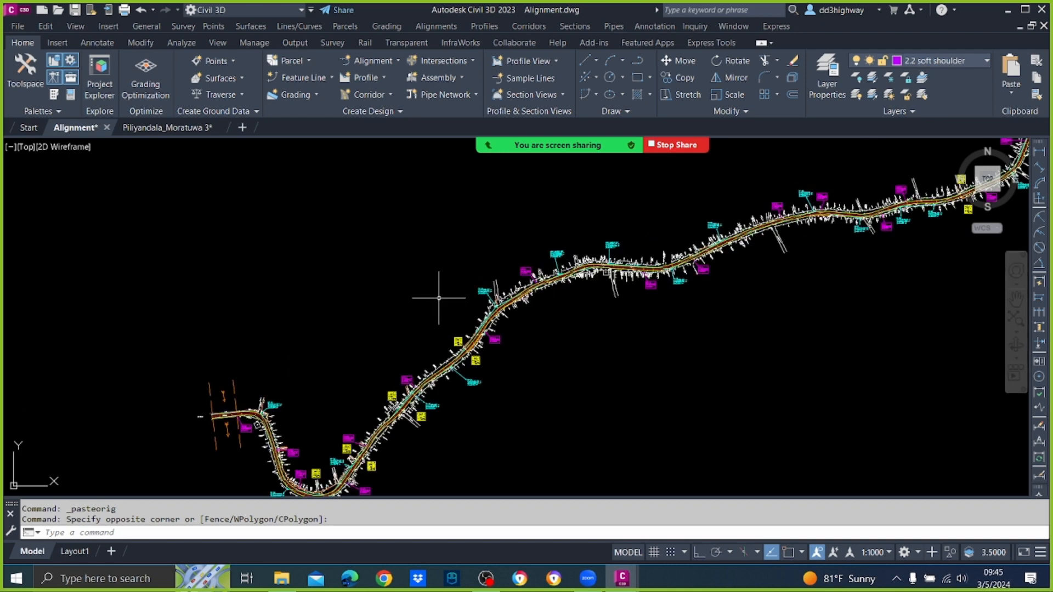
pyautogui.scroll(-10, 414, 283)
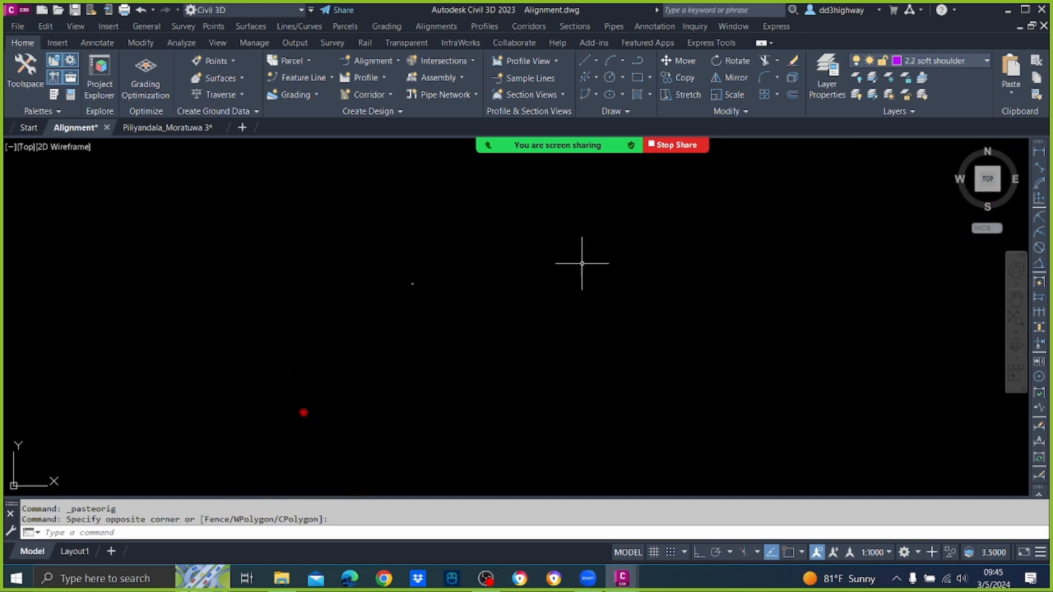
pyautogui.write('z')
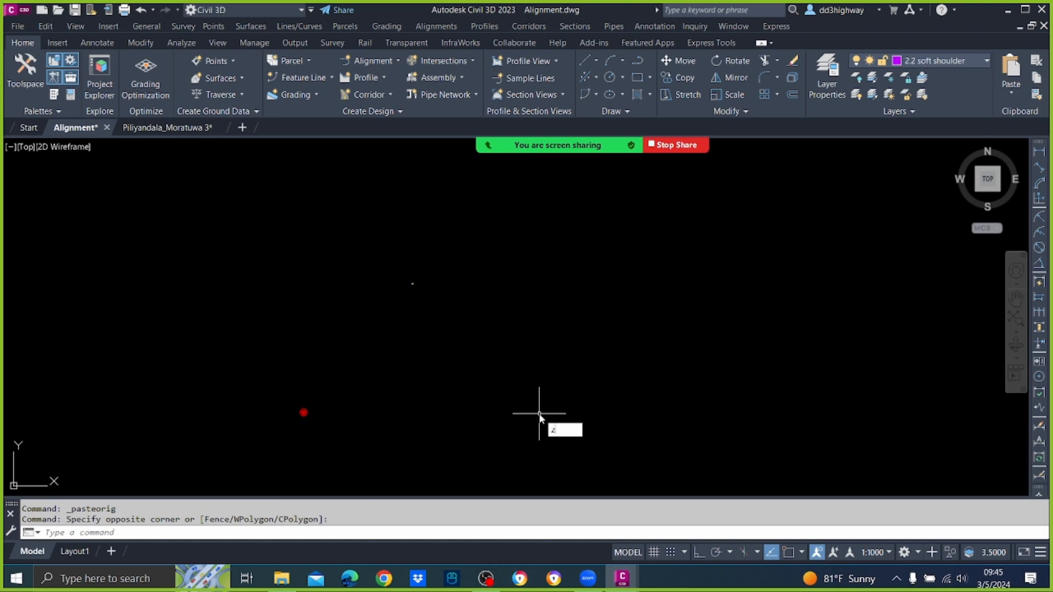
pyautogui.press('Return')
pyautogui.write('e')
pyautogui.press('Return')
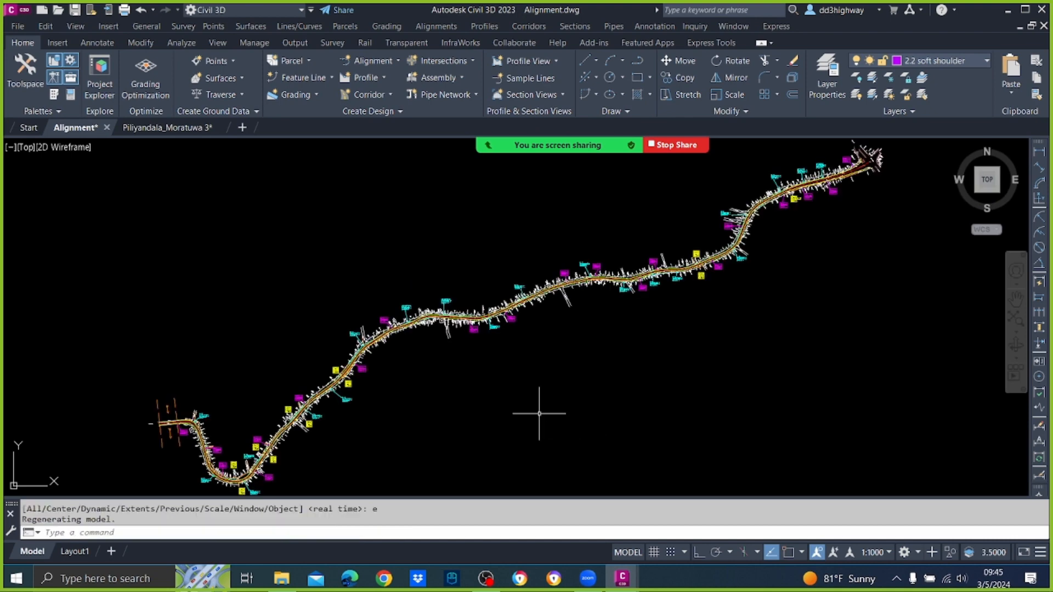
pyautogui.scroll(-2, 387, 308)
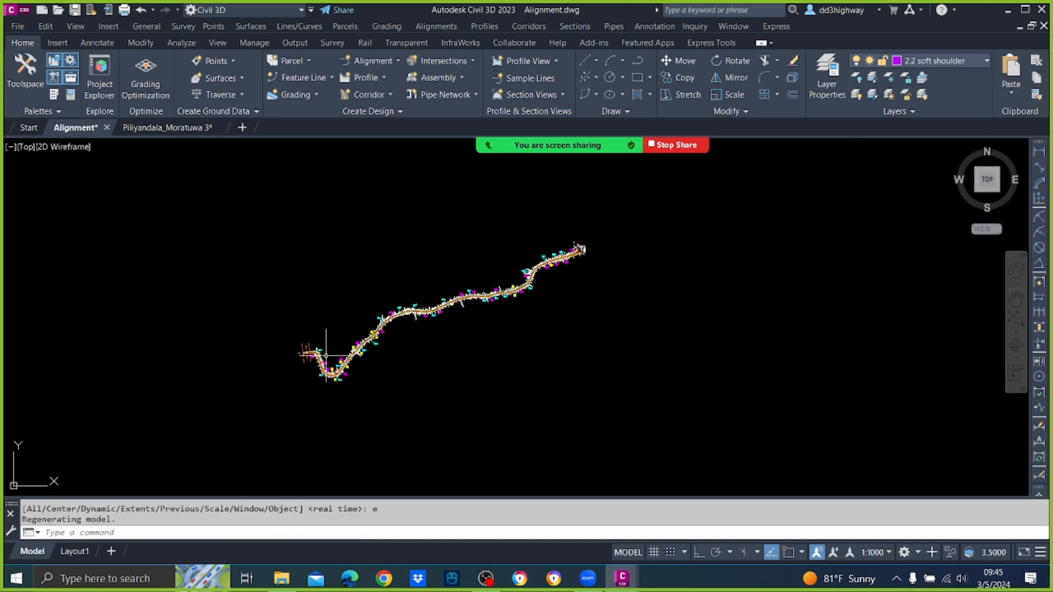
pyautogui.scroll(6, 326, 351)
pyautogui.scroll(-2, 373, 302)
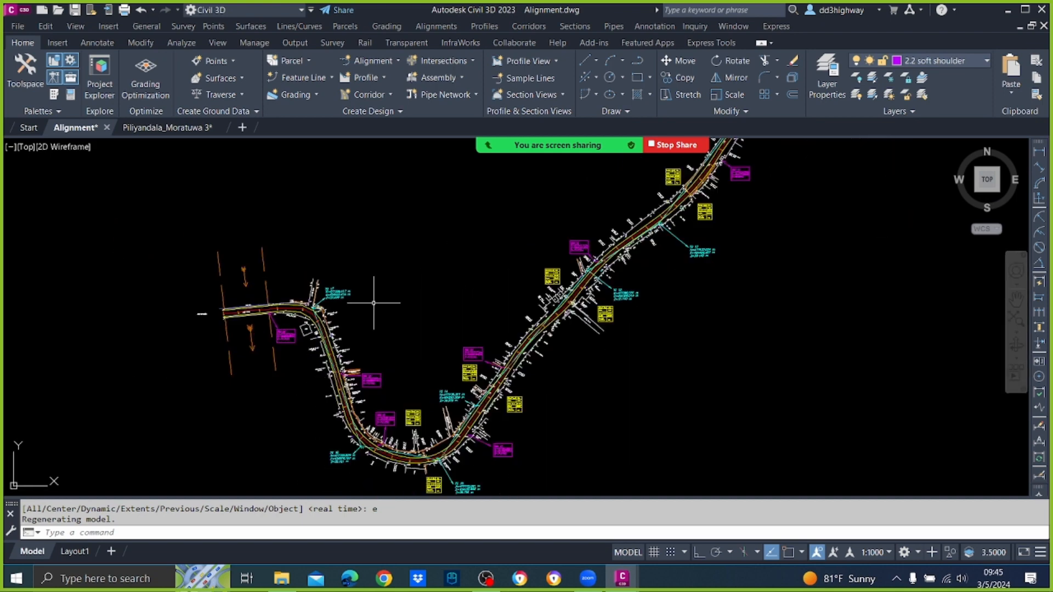
pyautogui.scroll(-2, 412, 294)
pyautogui.scroll(2, 442, 301)
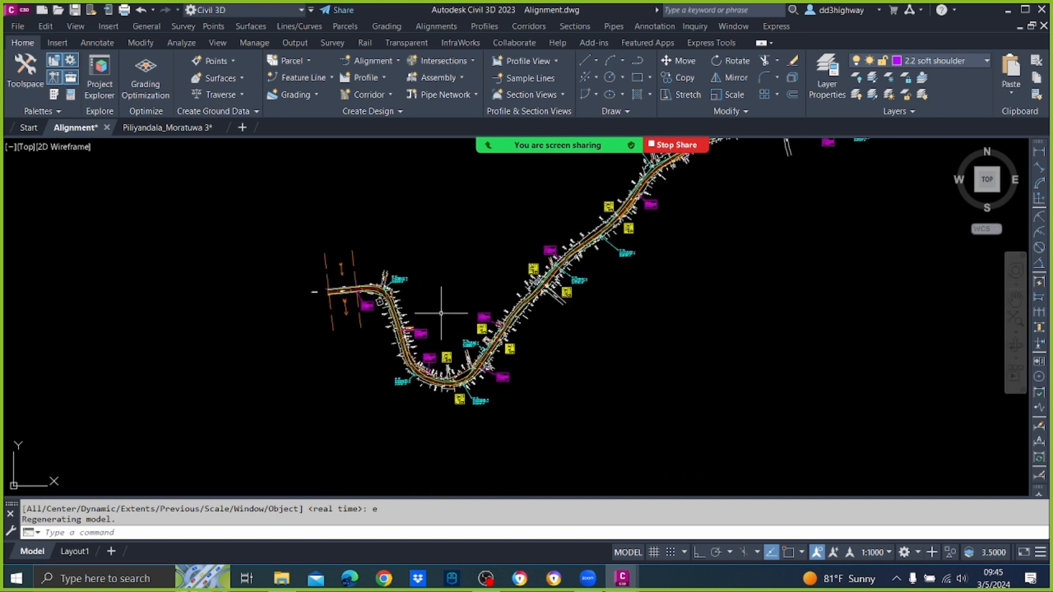
pyautogui.scroll(2, 334, 329)
pyautogui.scroll(-2, 469, 278)
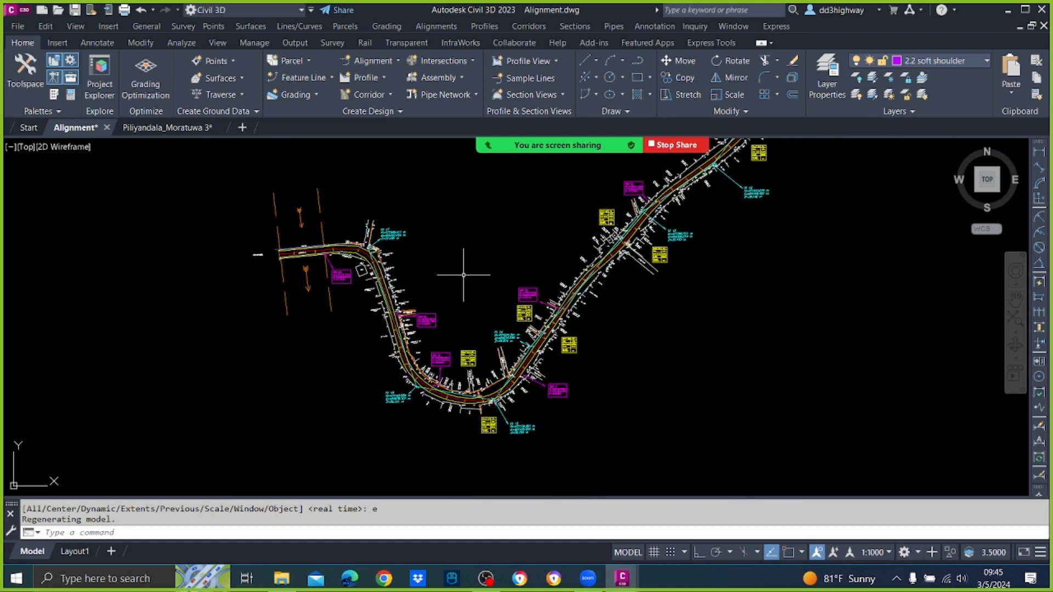
pyautogui.scroll(-3, 443, 268)
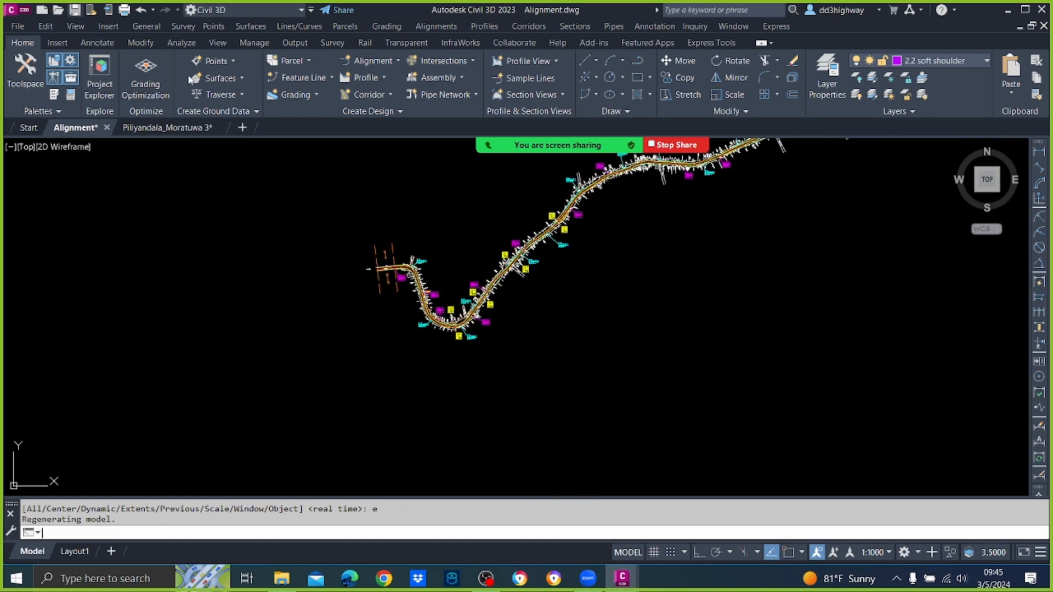
# Step: Save the Alignment drawing and close Piliyandala_Moratuwa 3 without saving its changes
pyautogui.hotkey('ctrl', 's')
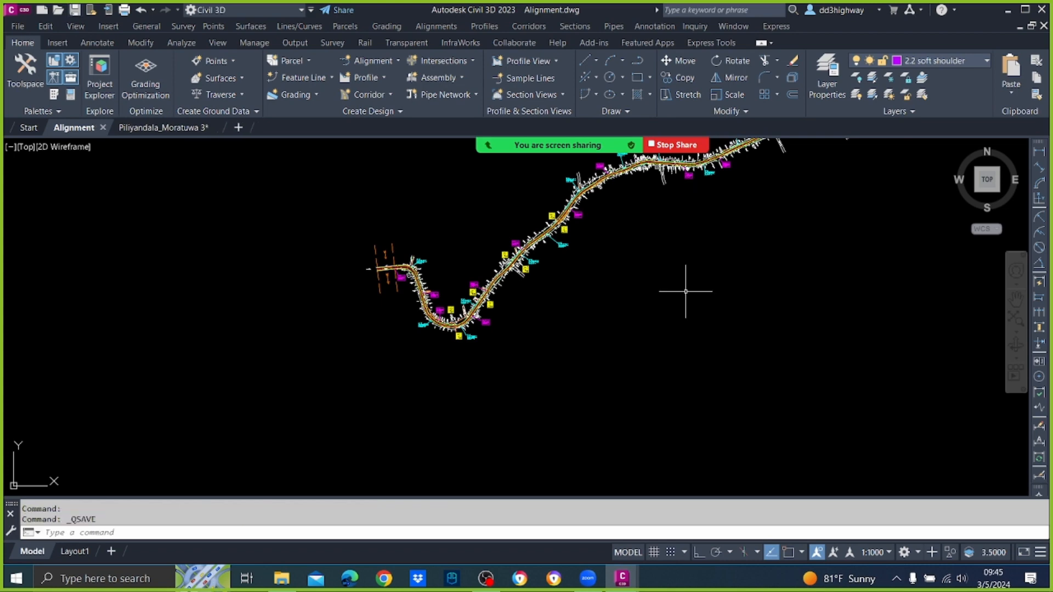
pyautogui.click(153, 130)
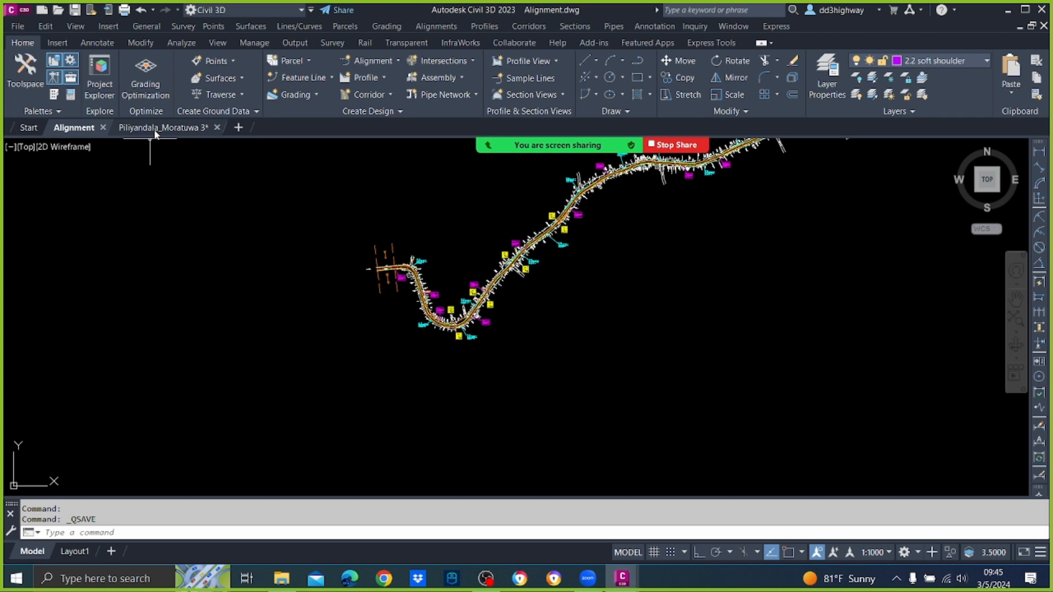
pyautogui.click(219, 128)
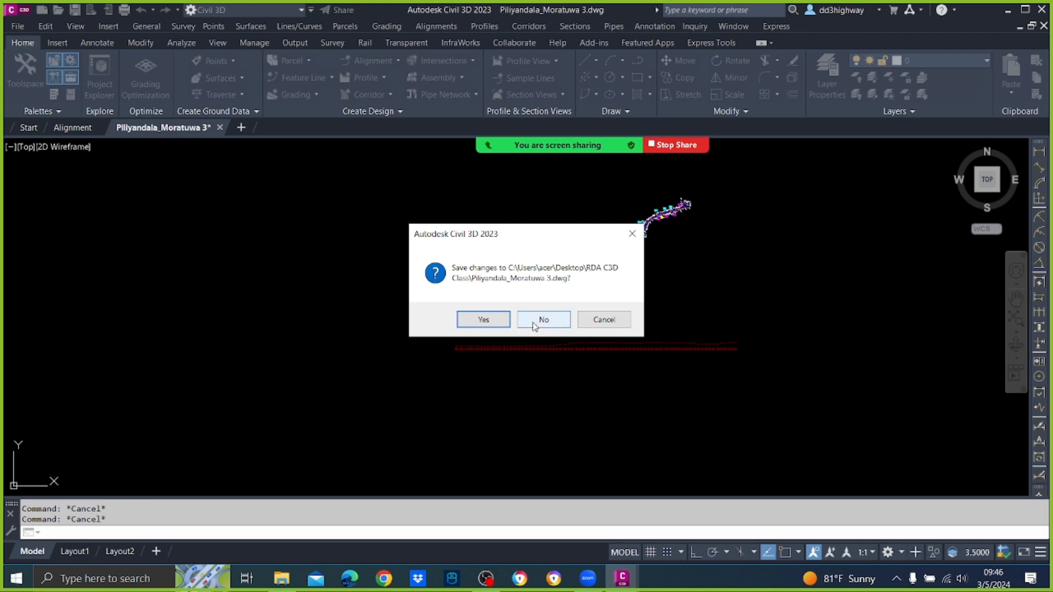
pyautogui.click(543, 320)
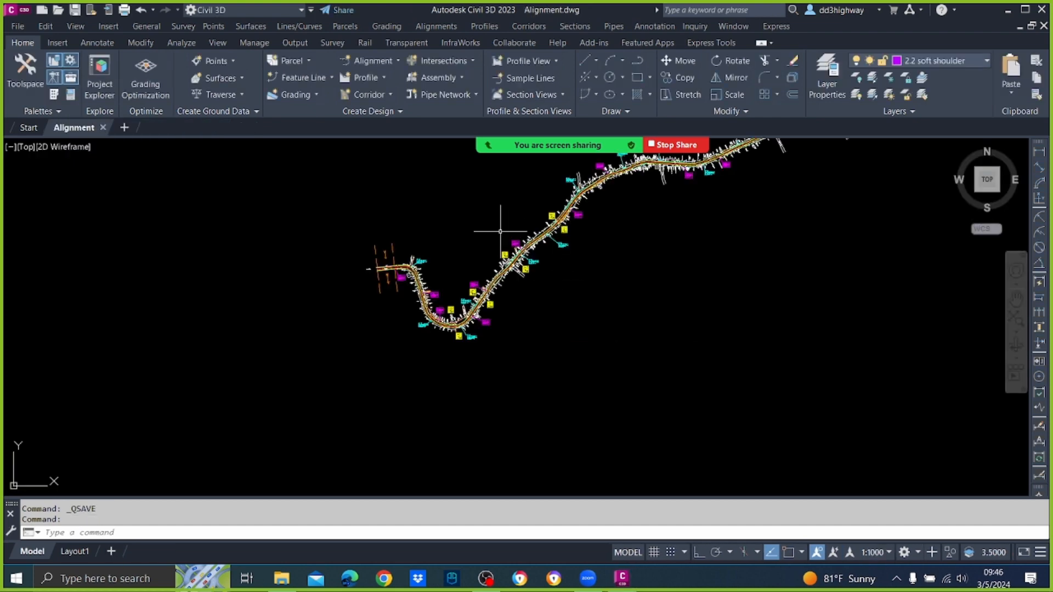
pyautogui.scroll(5, 488, 289)
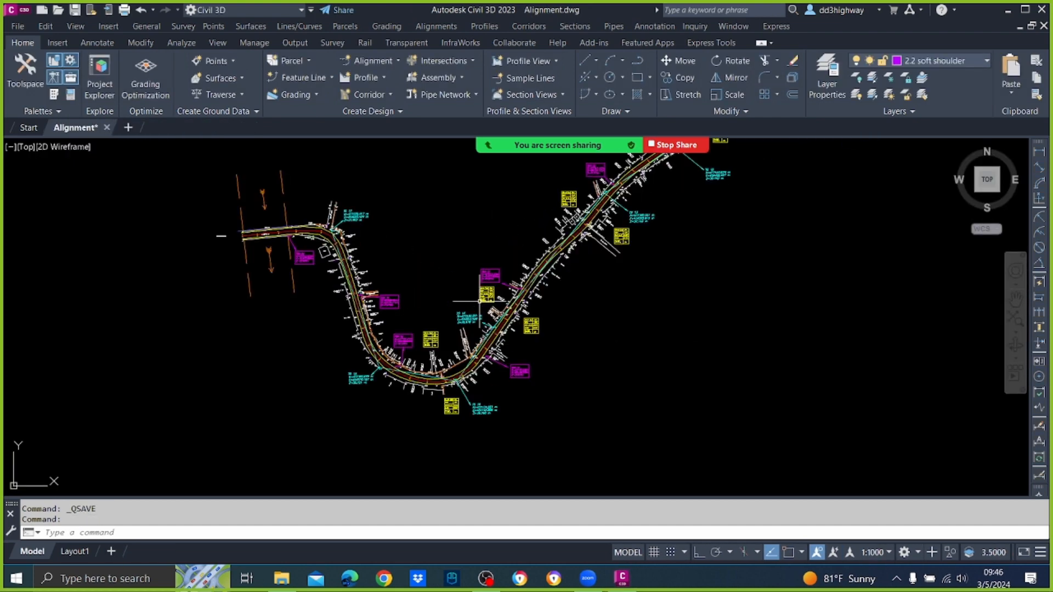
pyautogui.scroll(-4, 472, 304)
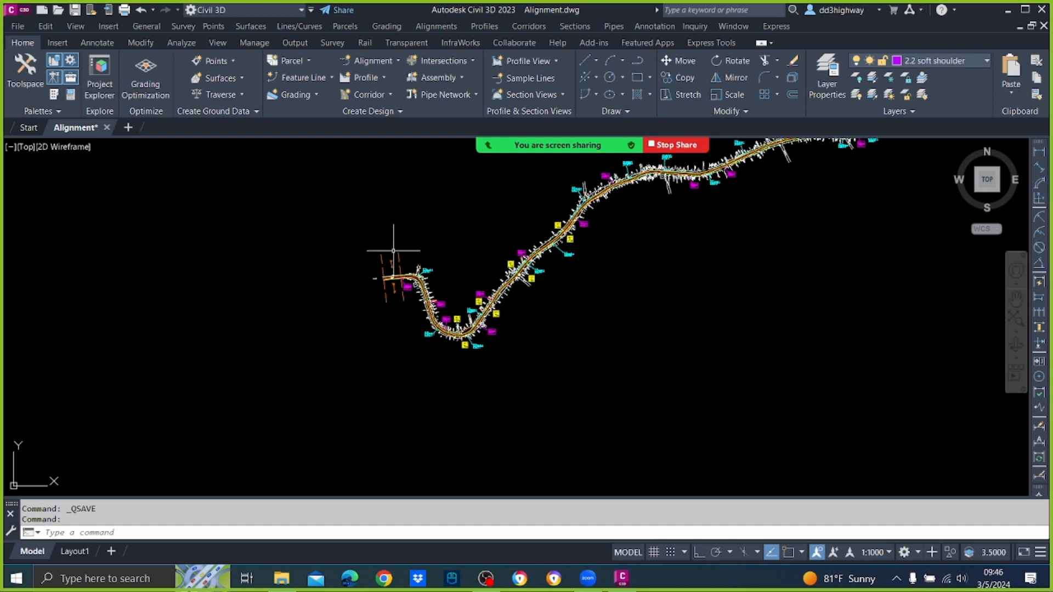
pyautogui.scroll(2, 371, 313)
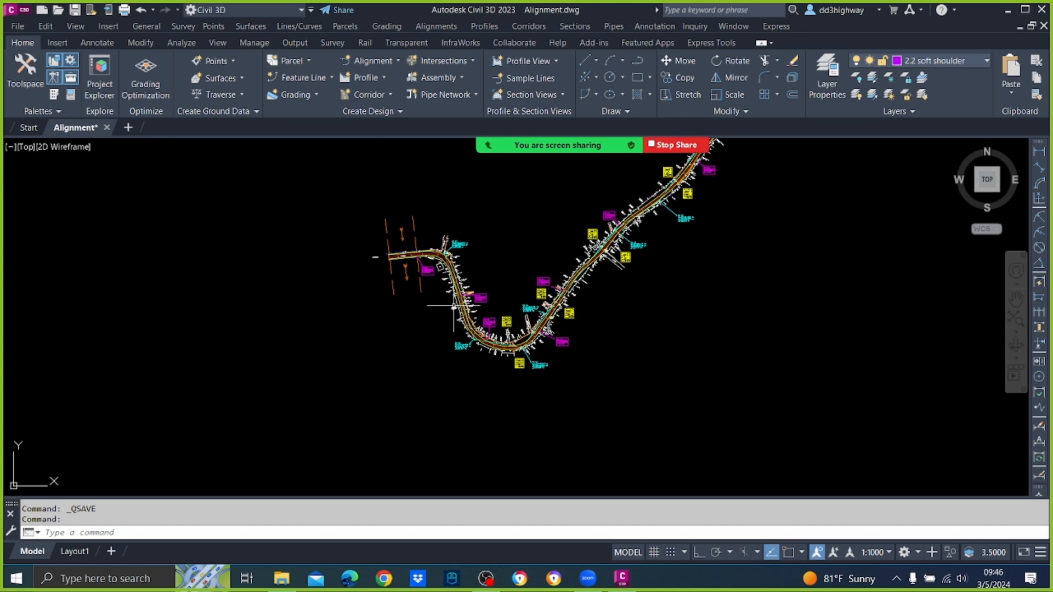
pyautogui.moveTo(538, 287)
pyautogui.click(21, 27)
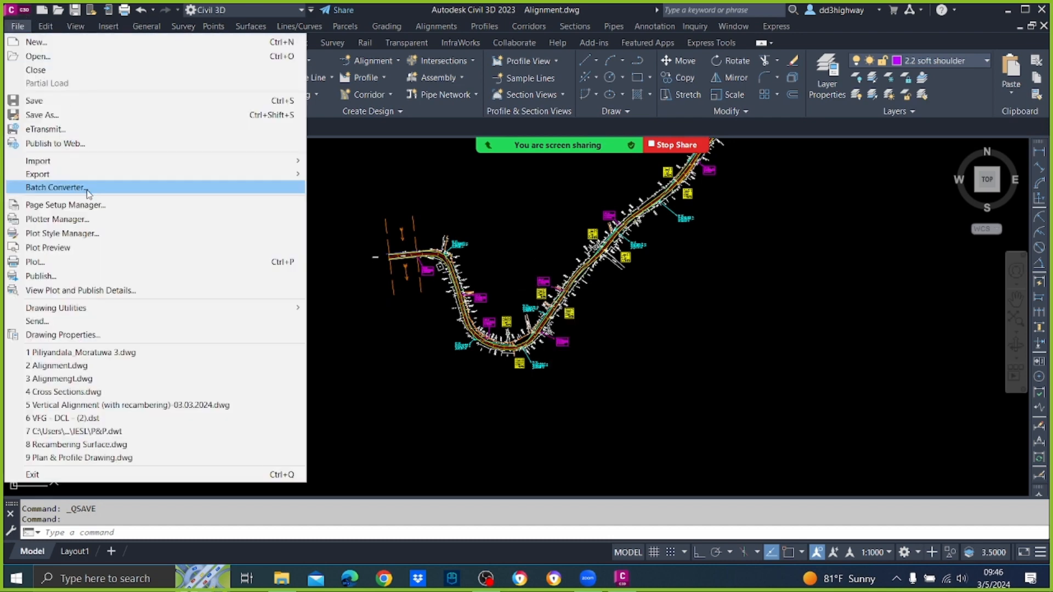
pyautogui.moveTo(93, 161)
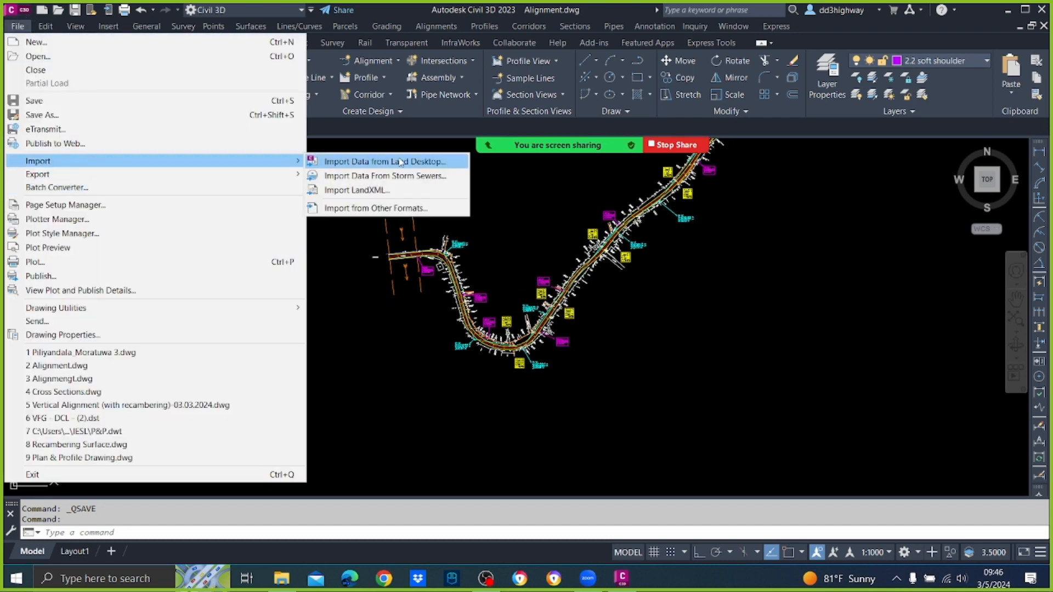
pyautogui.click(409, 192)
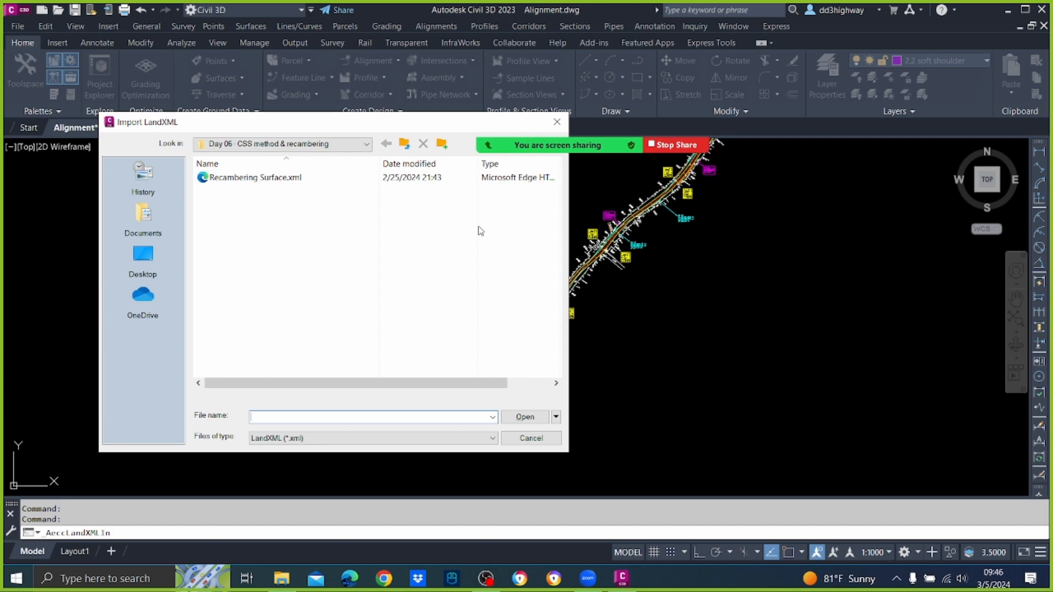
pyautogui.click(342, 147)
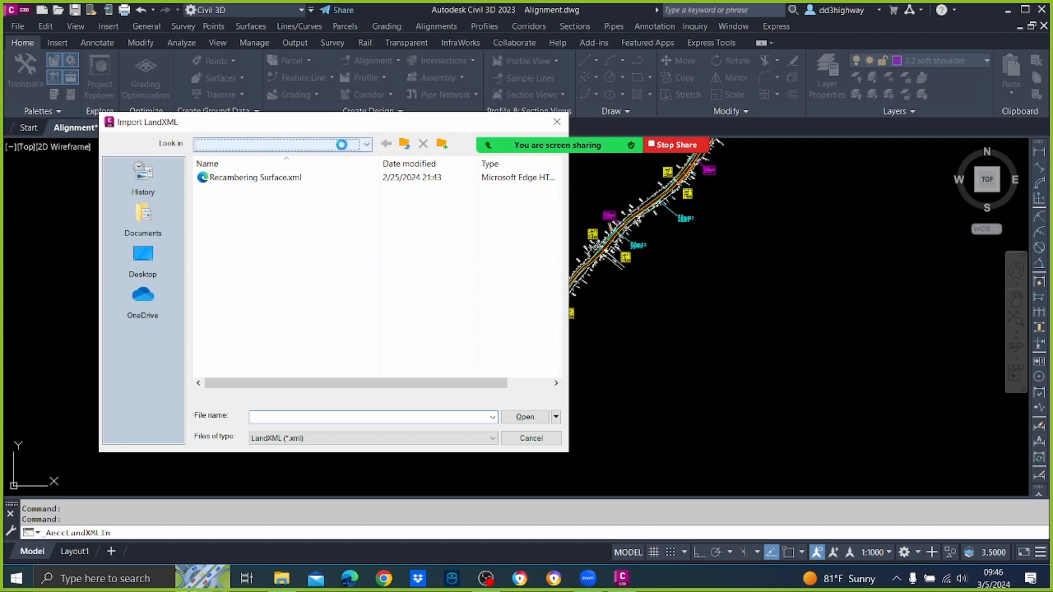
pyautogui.click(328, 157)
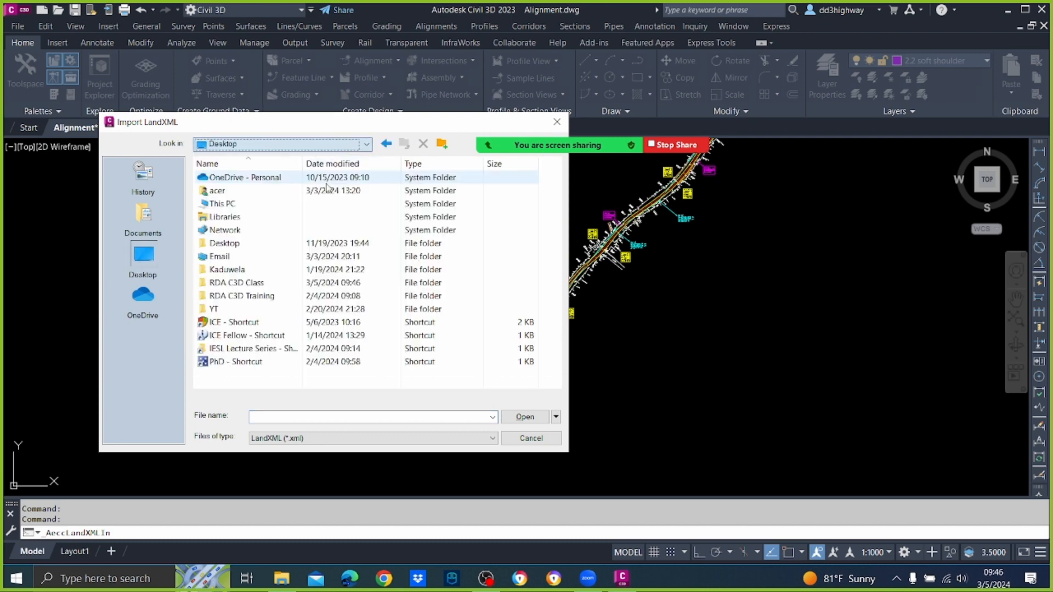
pyautogui.doubleClick(244, 282)
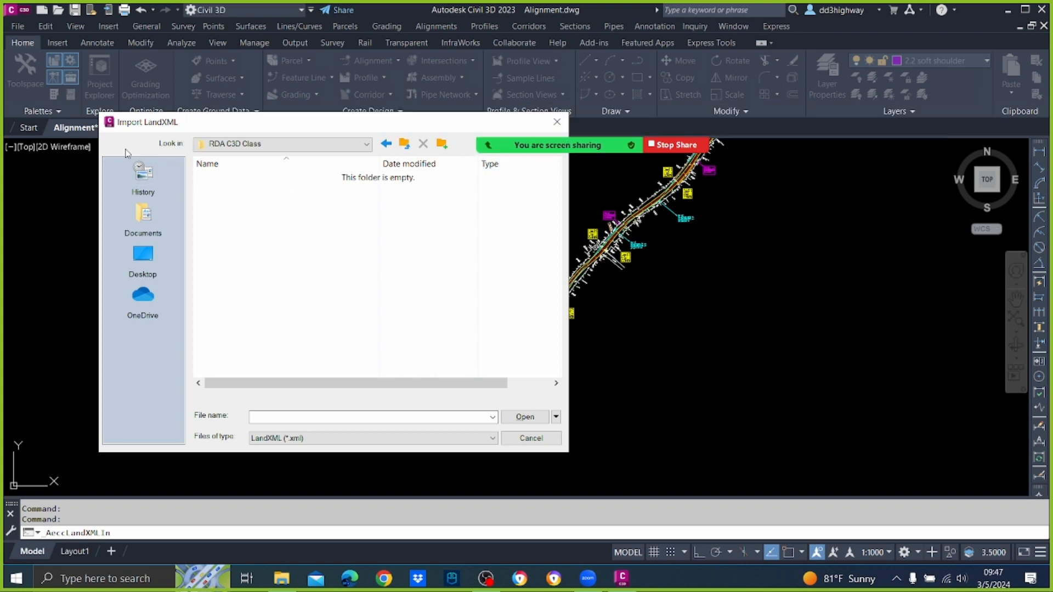
pyautogui.click(557, 122)
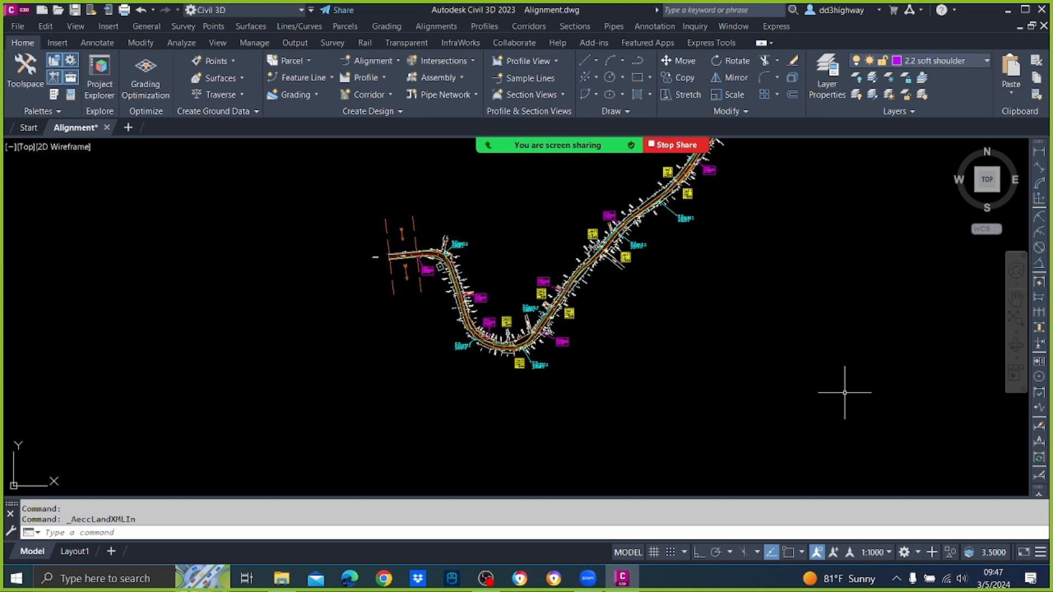
# Step: Open Surface.dwg from the RDA C3D Class folder, continuing without the VBA modules and ignoring the unresolved reference files
pyautogui.click(18, 26)
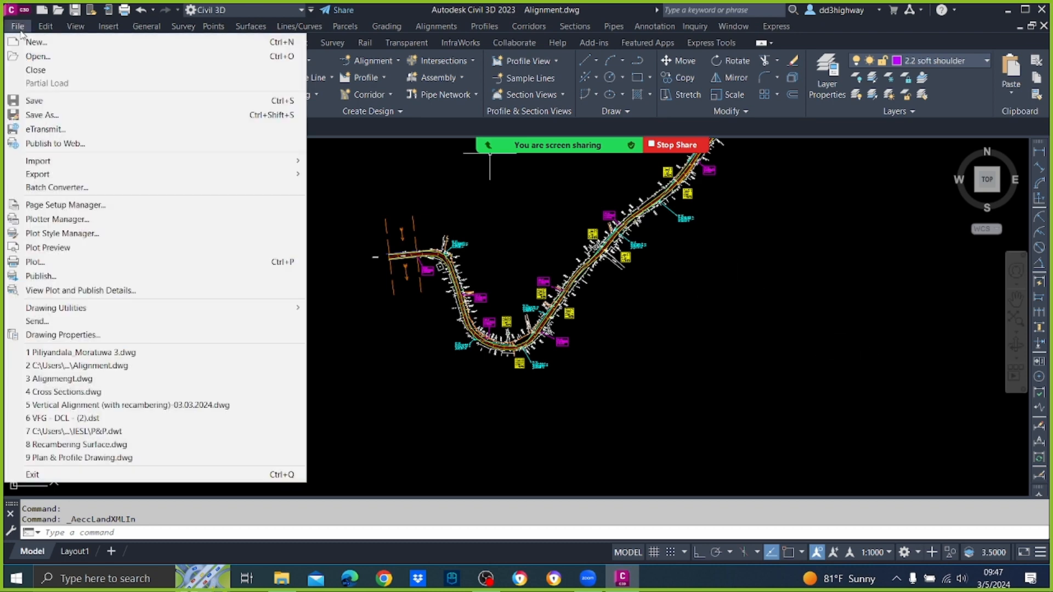
pyautogui.click(37, 56)
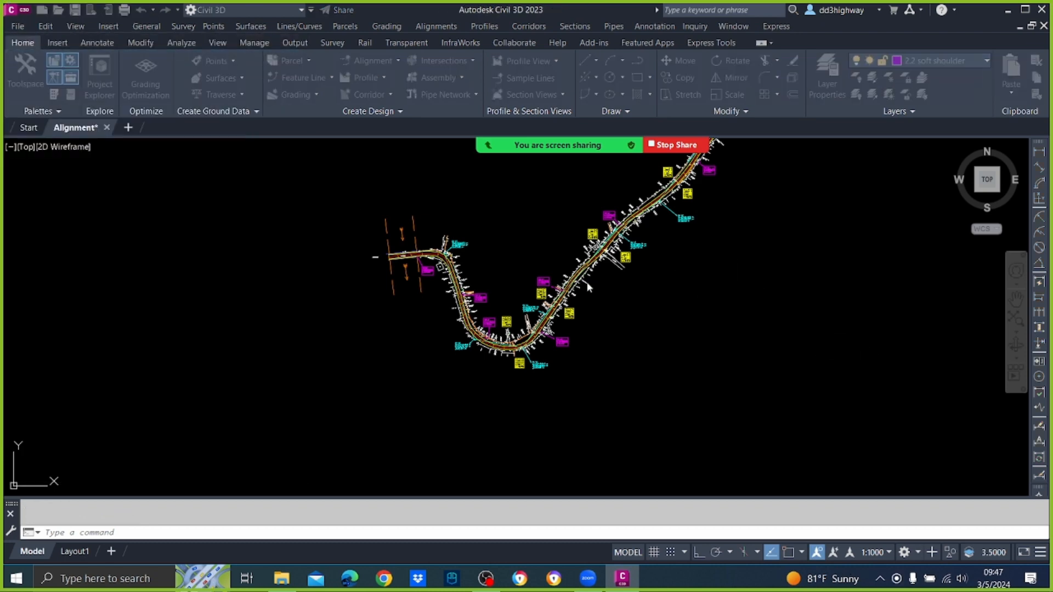
pyautogui.click(249, 276)
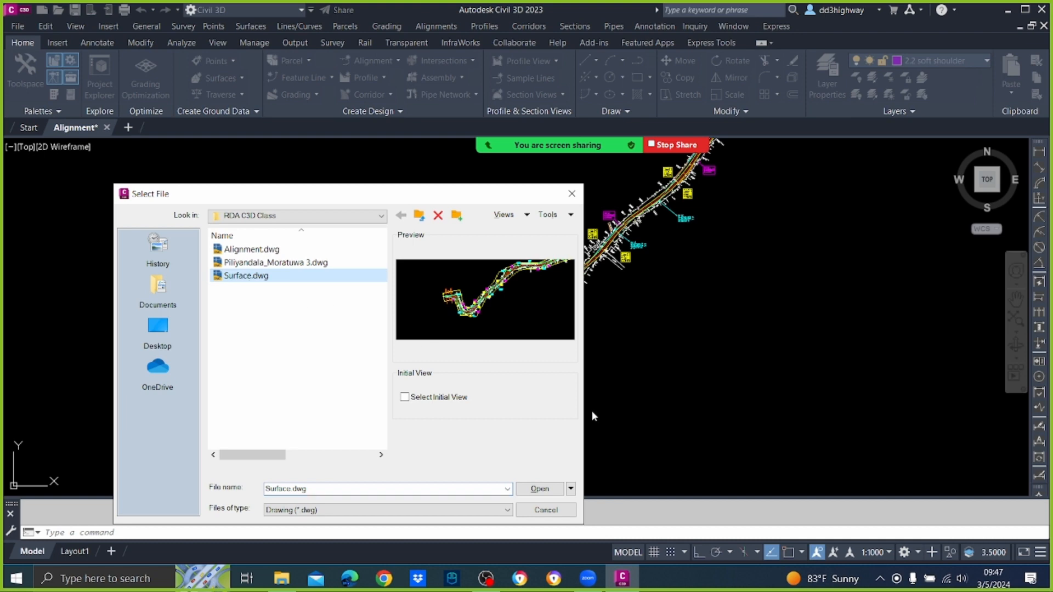
pyautogui.click(540, 489)
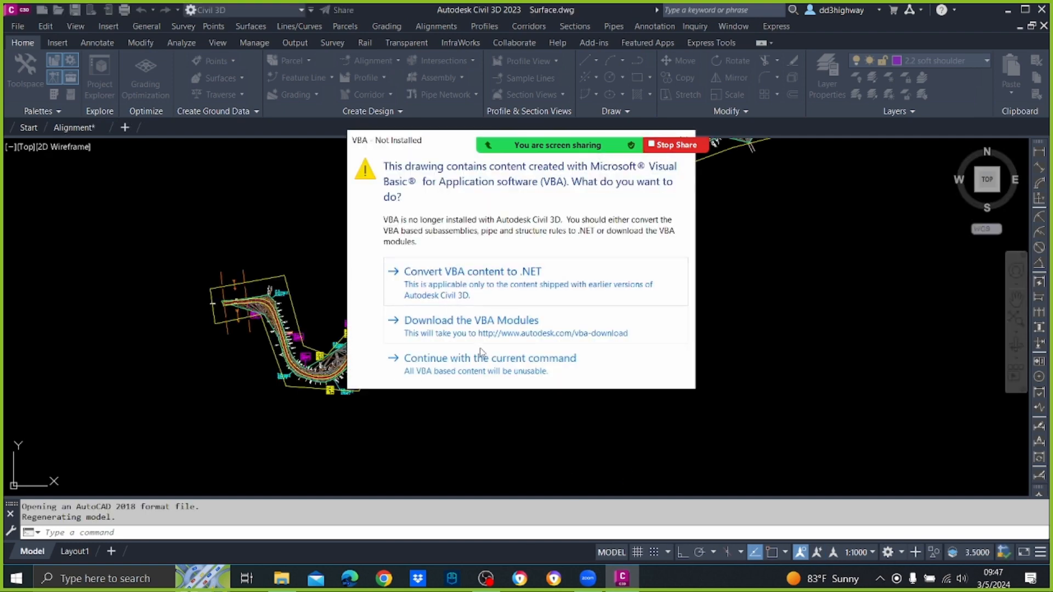
pyautogui.click(485, 357)
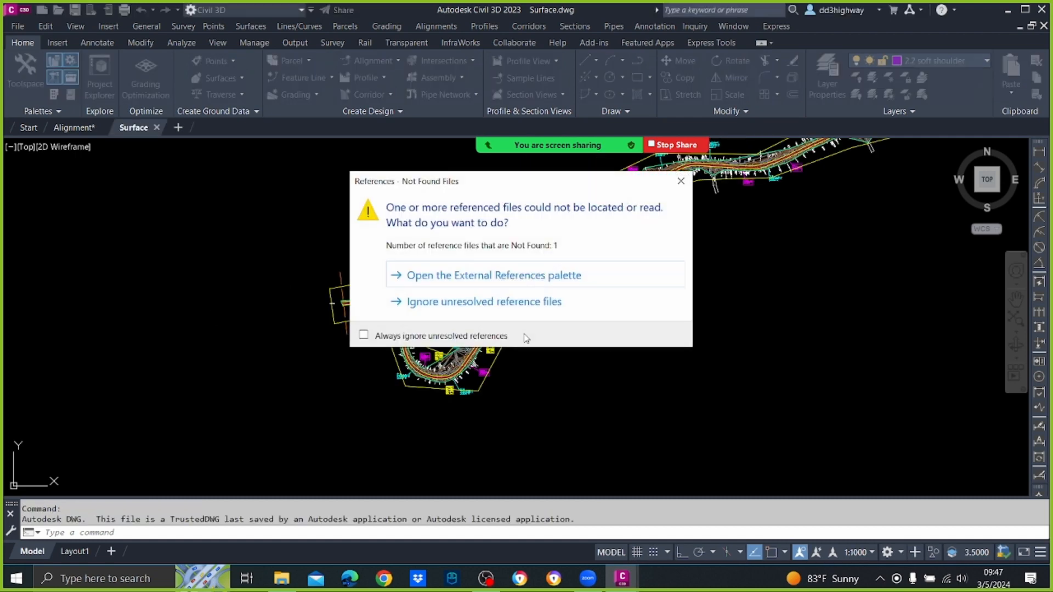
pyautogui.click(490, 302)
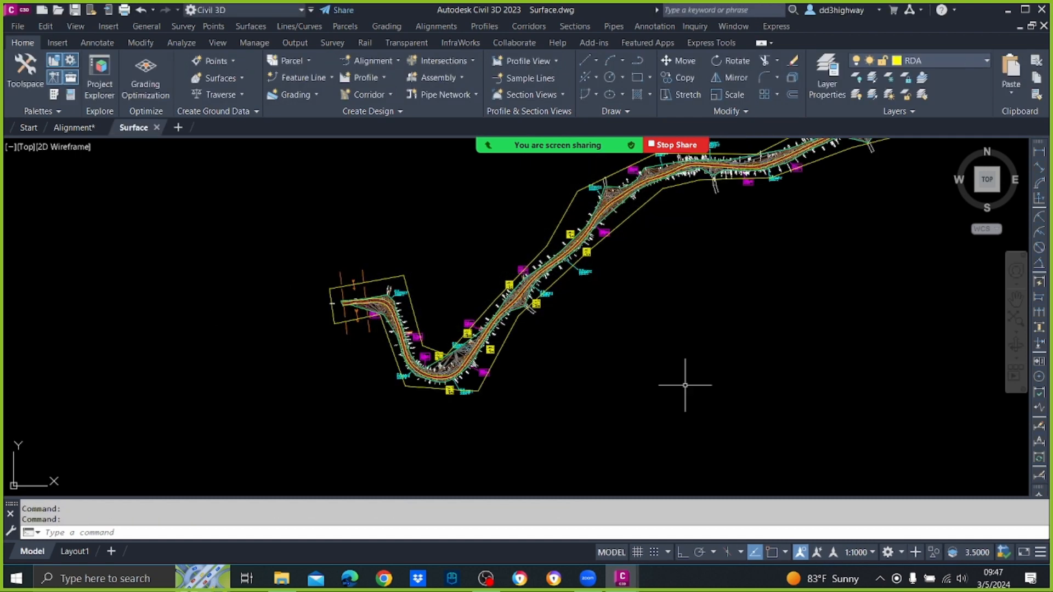
# Step: Inspect the surface triangulation around the western bend, and show the Toolspace with the drawing's surfaces listed
pyautogui.scroll(6, 367, 317)
pyautogui.scroll(4, 367, 317)
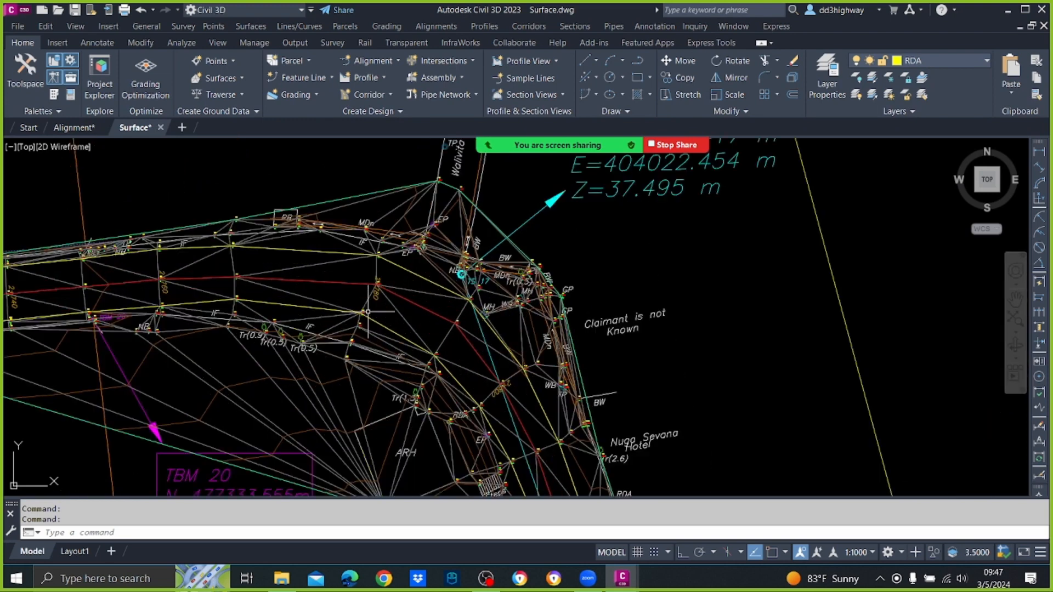
pyautogui.scroll(-2, 368, 283)
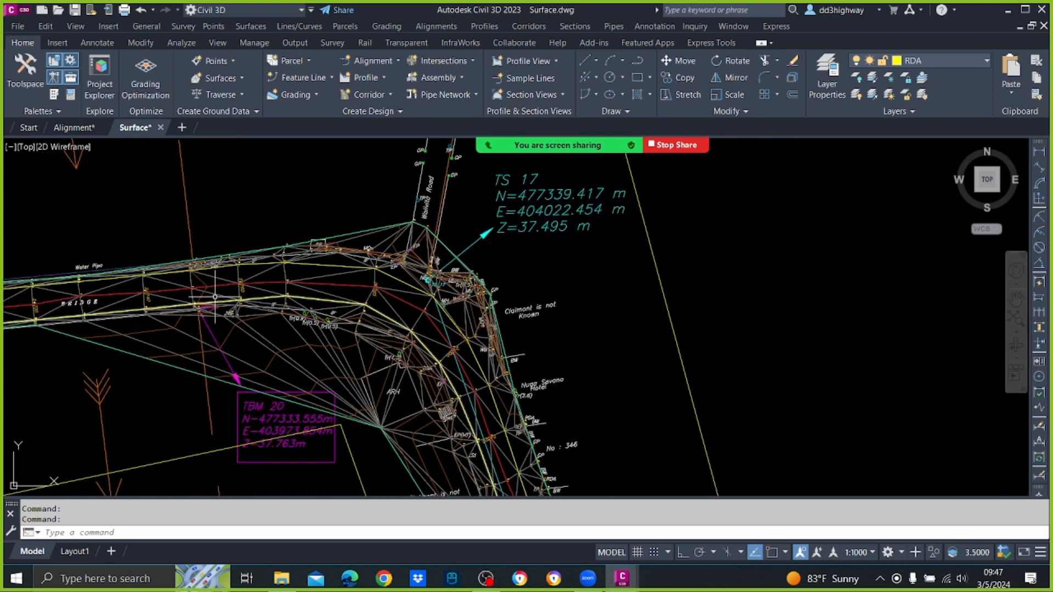
pyautogui.scroll(-2, 403, 258)
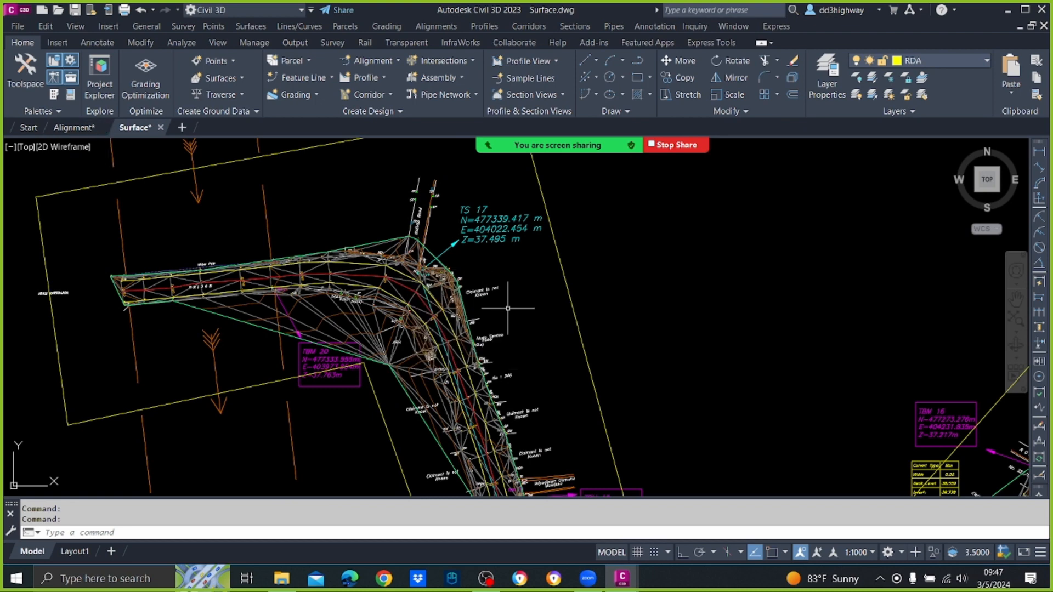
pyautogui.click(146, 27)
pyautogui.click(148, 40)
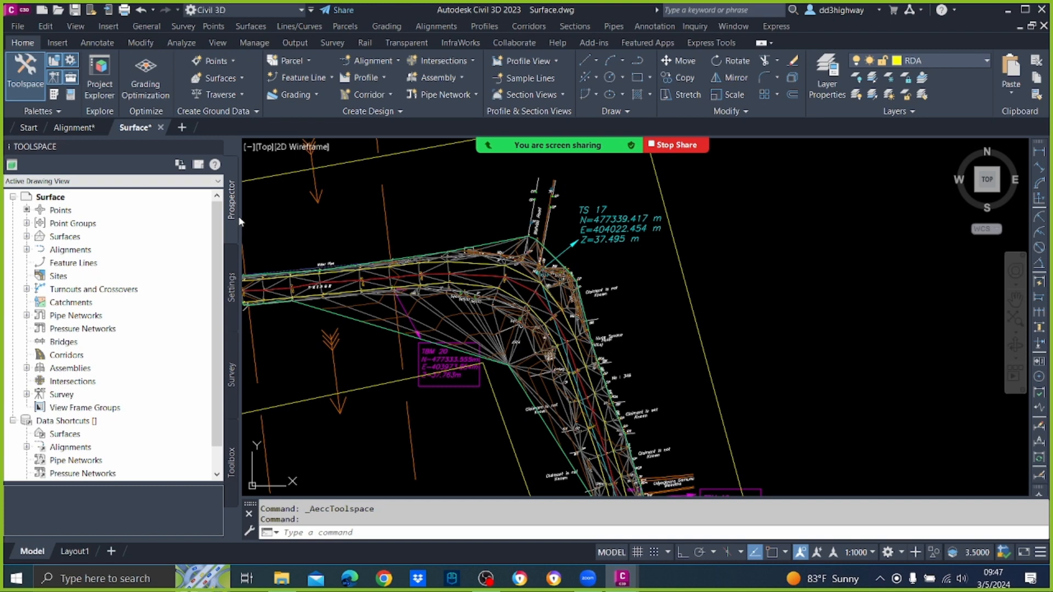
pyautogui.click(27, 237)
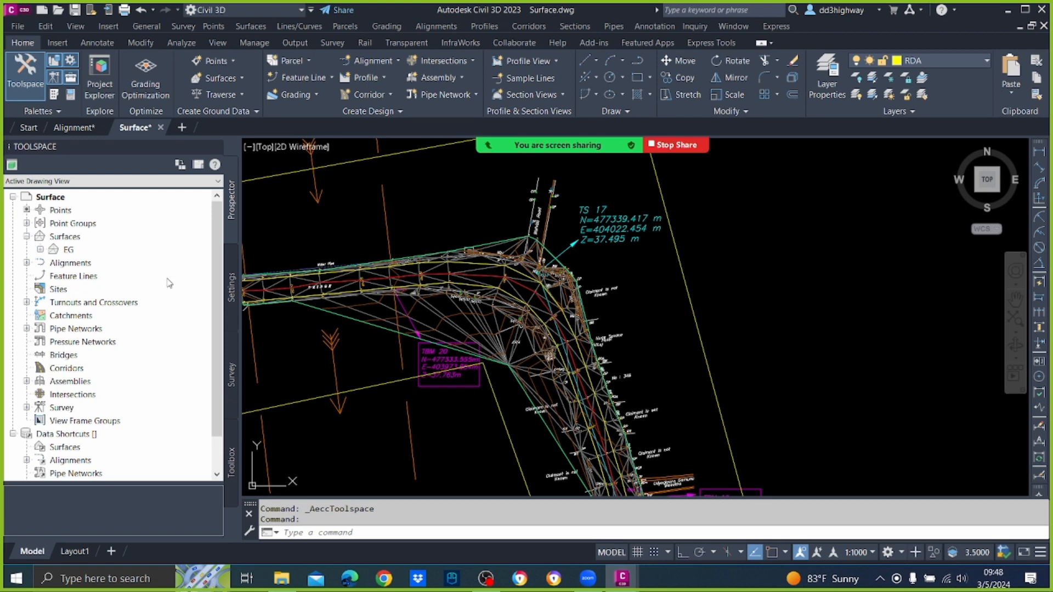
# Step: Export the EG surface to LandXML as Surface.xml in the desktop's RDA C3D Class folder, and close the Surface drawing without saving
pyautogui.rightClick(67, 252)
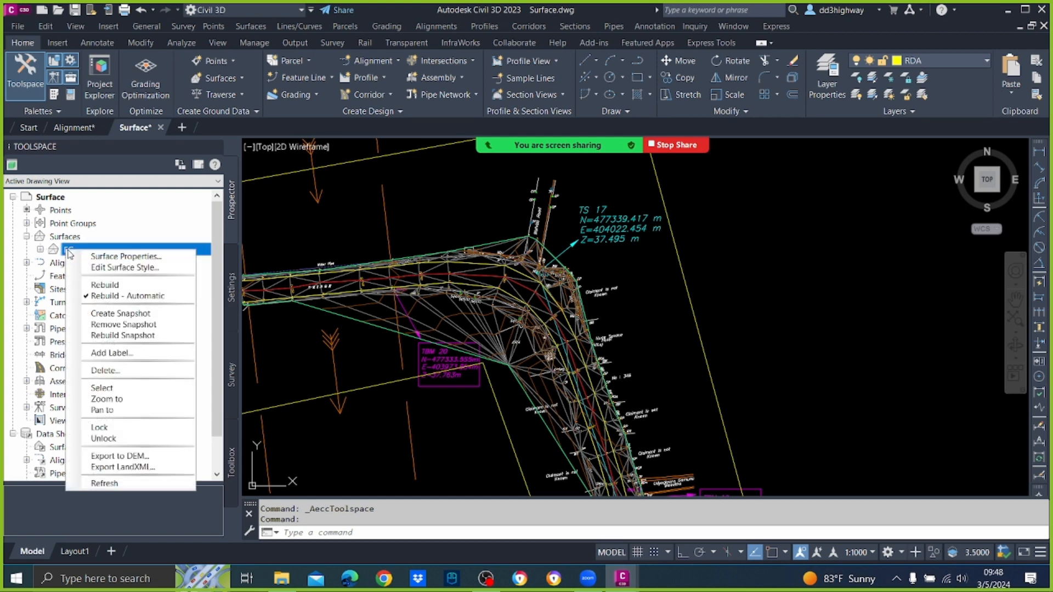
pyautogui.click(169, 468)
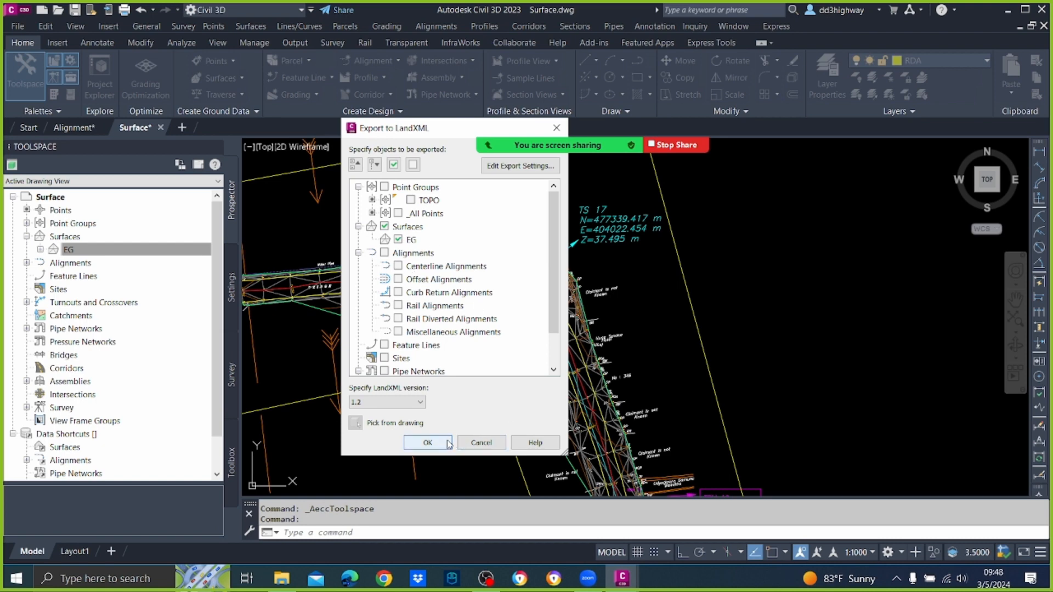
pyautogui.click(428, 442)
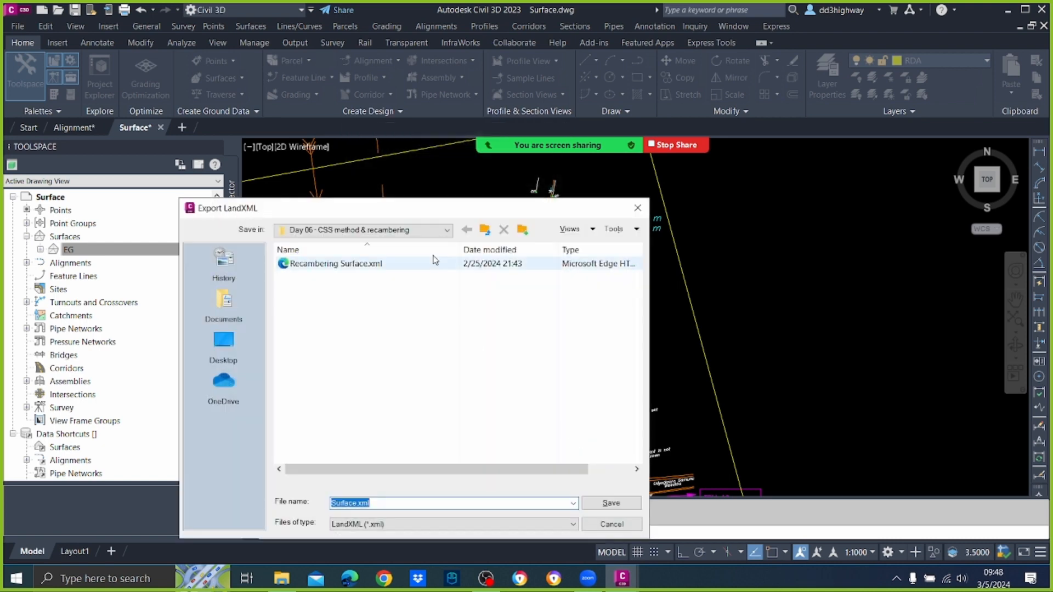
pyautogui.click(447, 231)
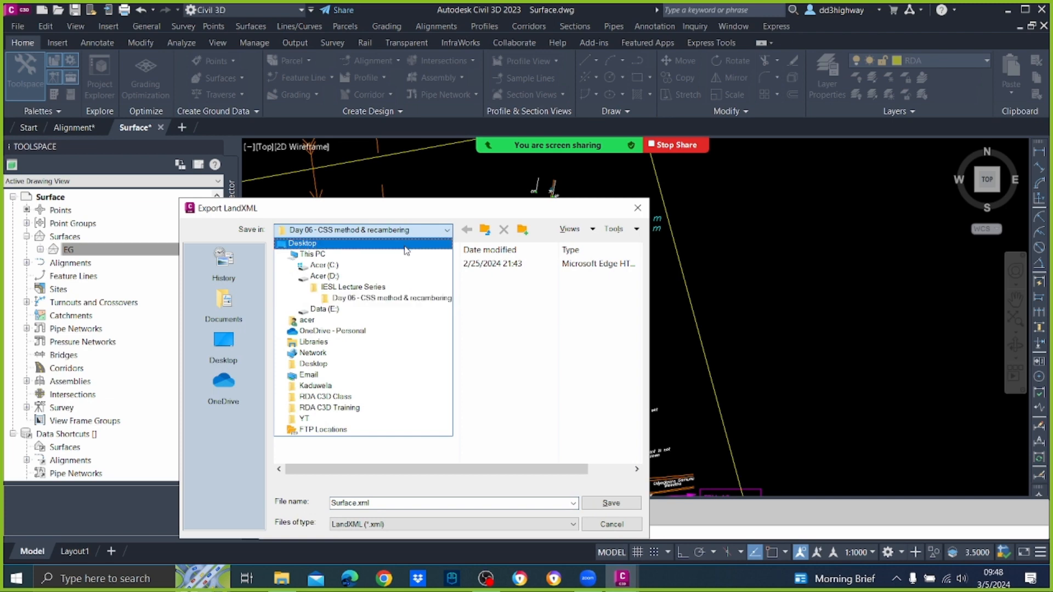
pyautogui.click(302, 242)
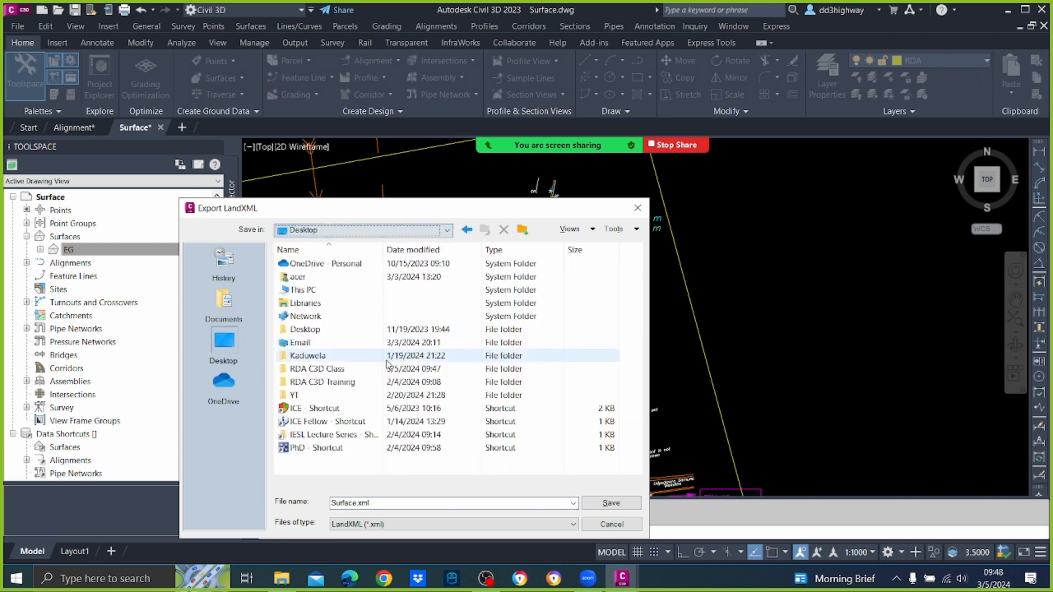
pyautogui.doubleClick(317, 369)
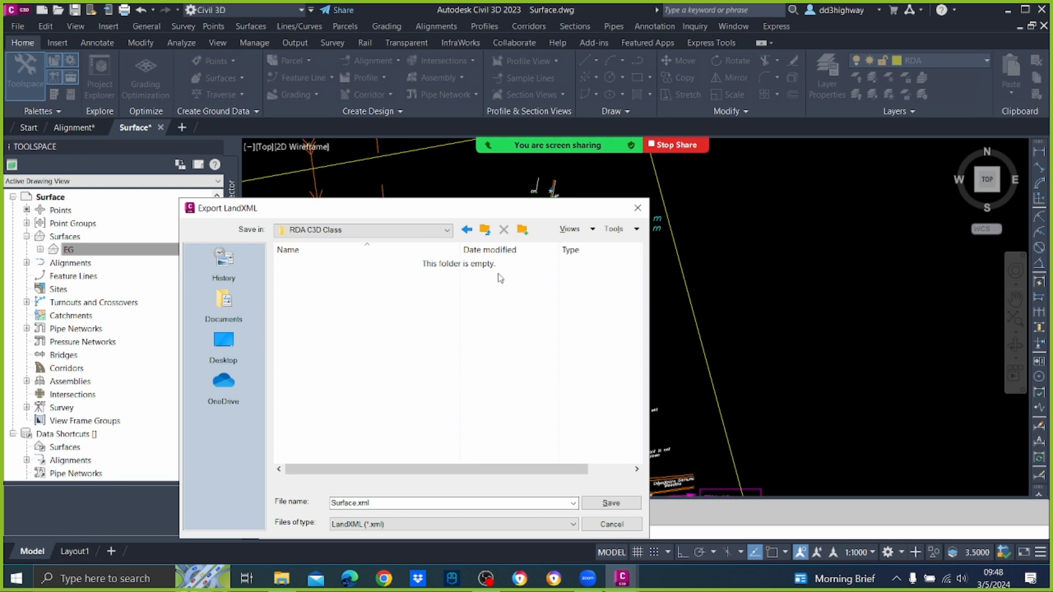
pyautogui.click(618, 504)
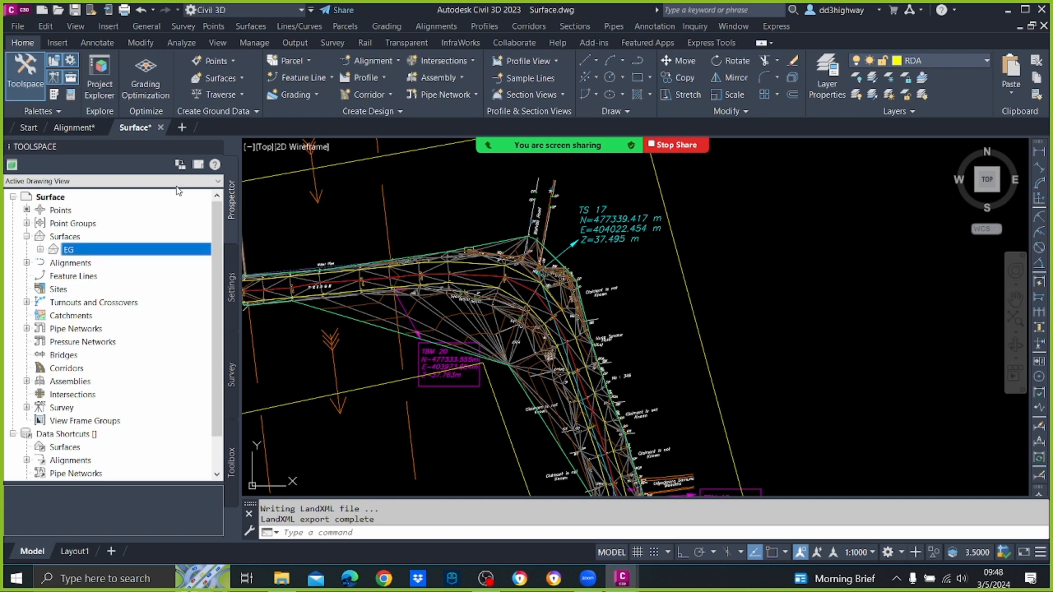
pyautogui.click(162, 127)
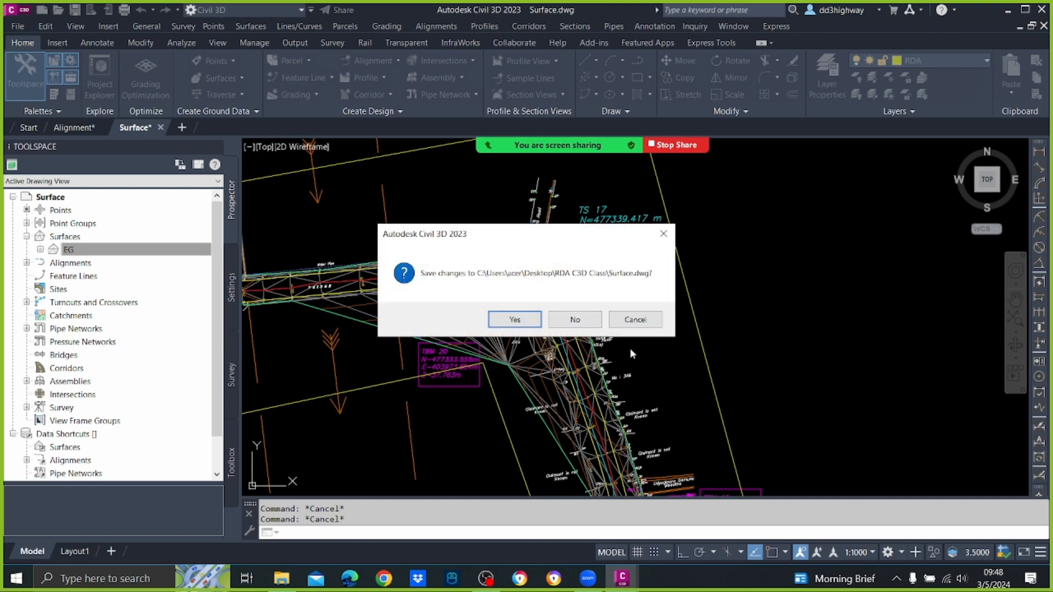
pyautogui.click(591, 323)
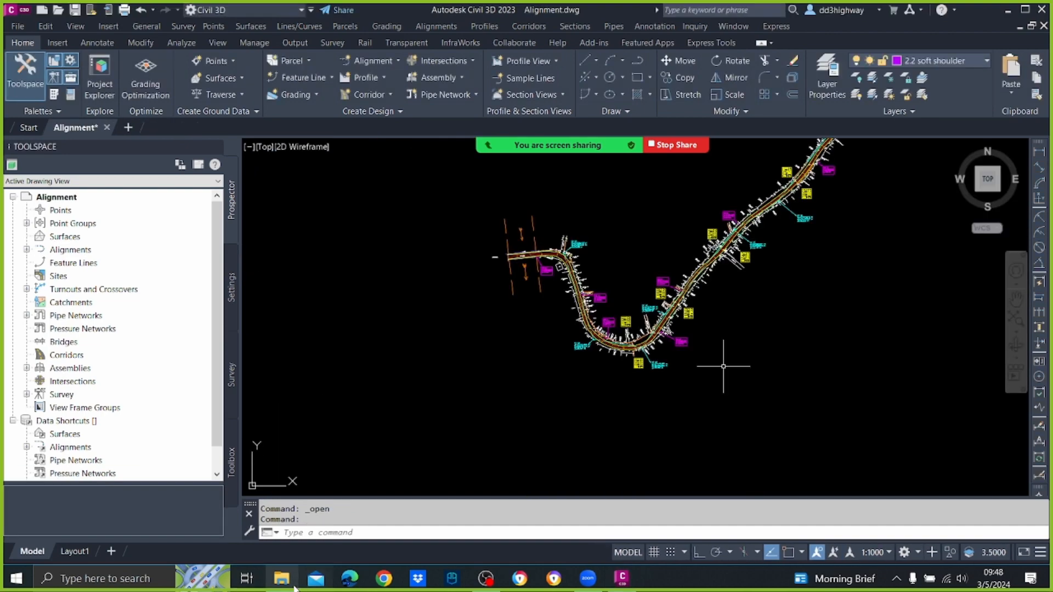
# Step: Switch to File Explorer, open Surface.xml from the RDA C3D Class folder and examine its boundary and breakline data
pyautogui.click(291, 584)
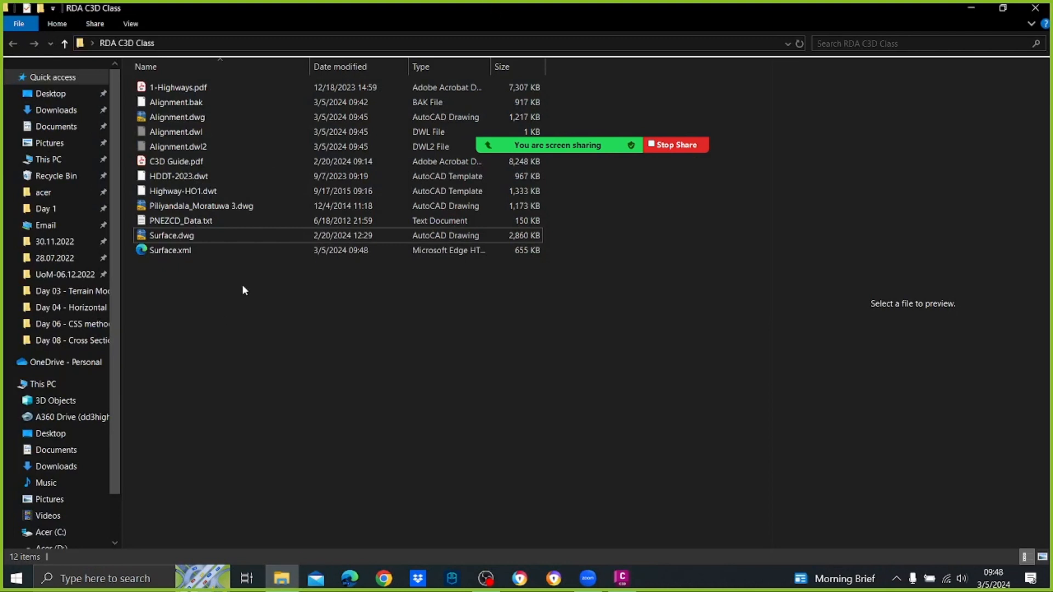
pyautogui.click(172, 258)
pyautogui.click(172, 257)
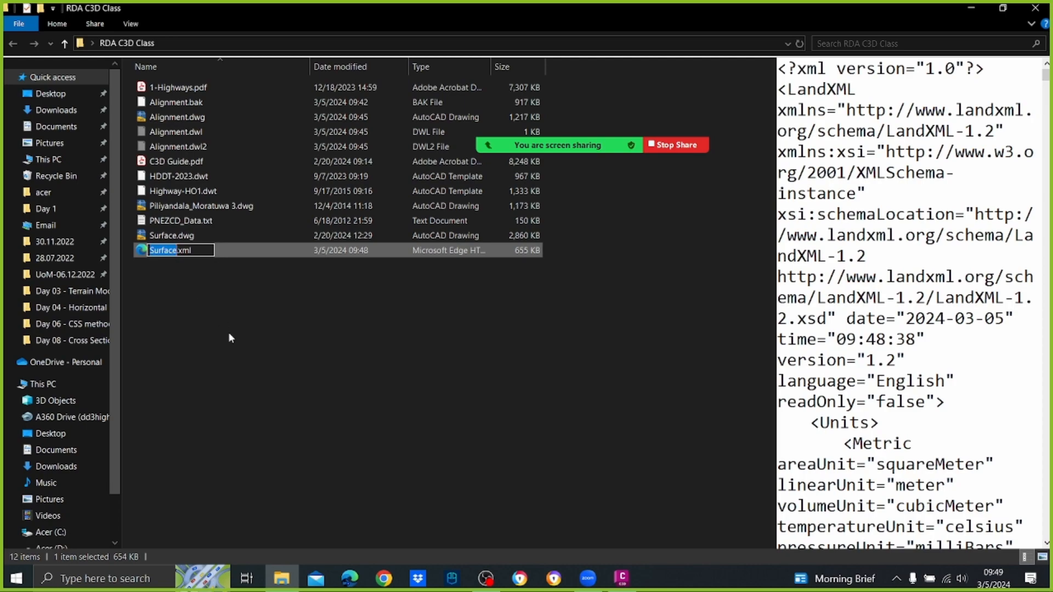
pyautogui.click(229, 333)
pyautogui.doubleClick(153, 246)
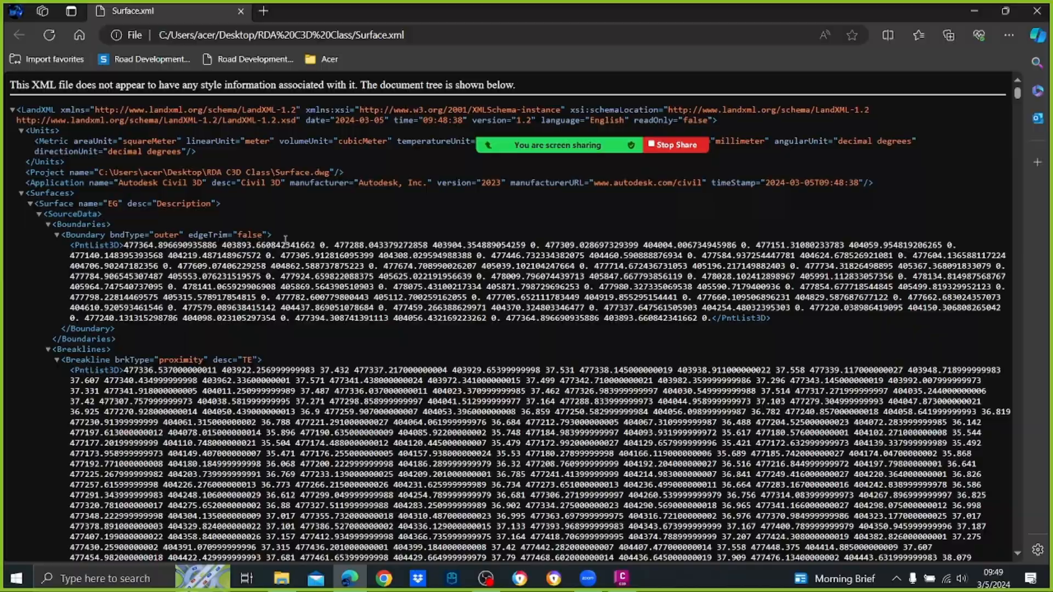
pyautogui.scroll(-2, 284, 241)
pyautogui.scroll(-9, 284, 240)
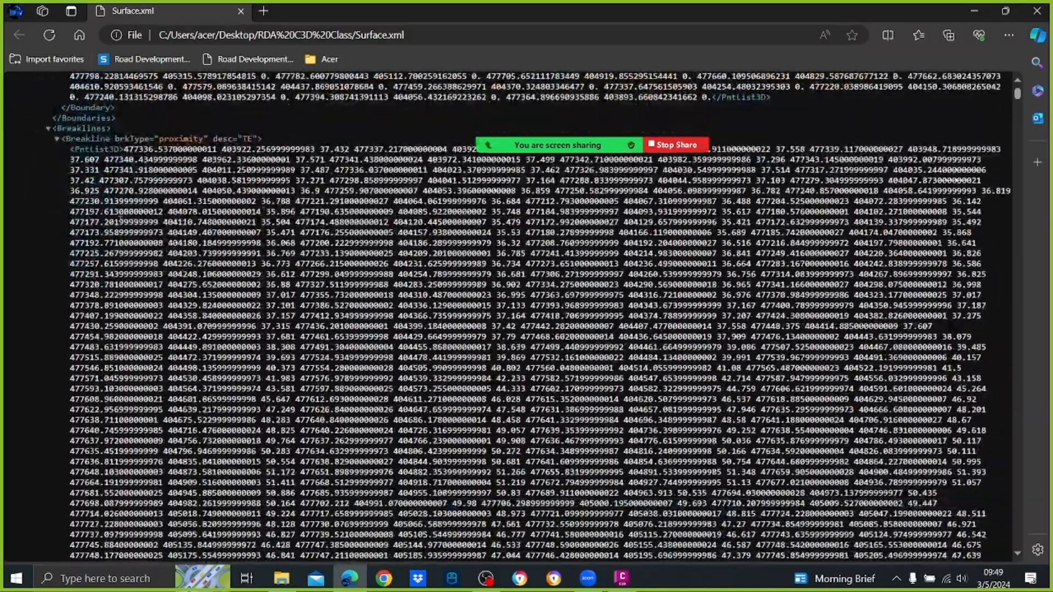
pyautogui.scroll(-15, 284, 240)
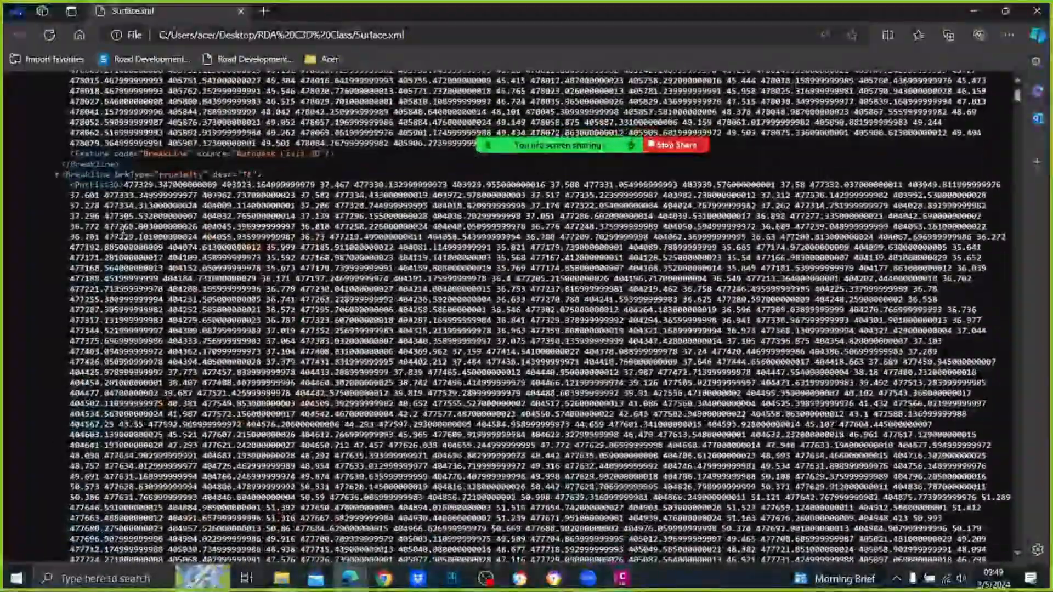
pyautogui.scroll(6, 258, 179)
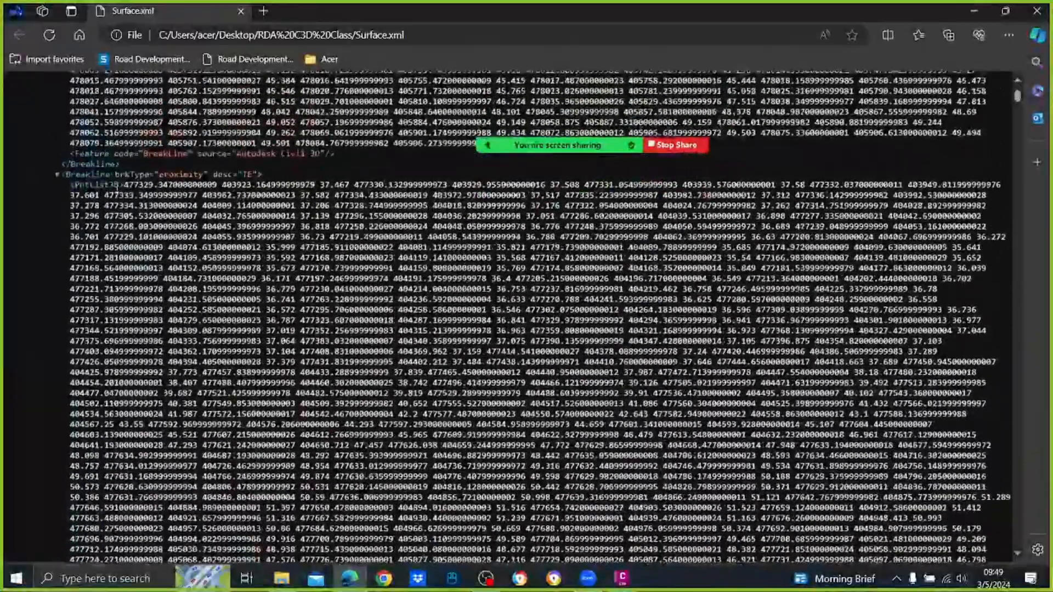
pyautogui.scroll(10, 258, 179)
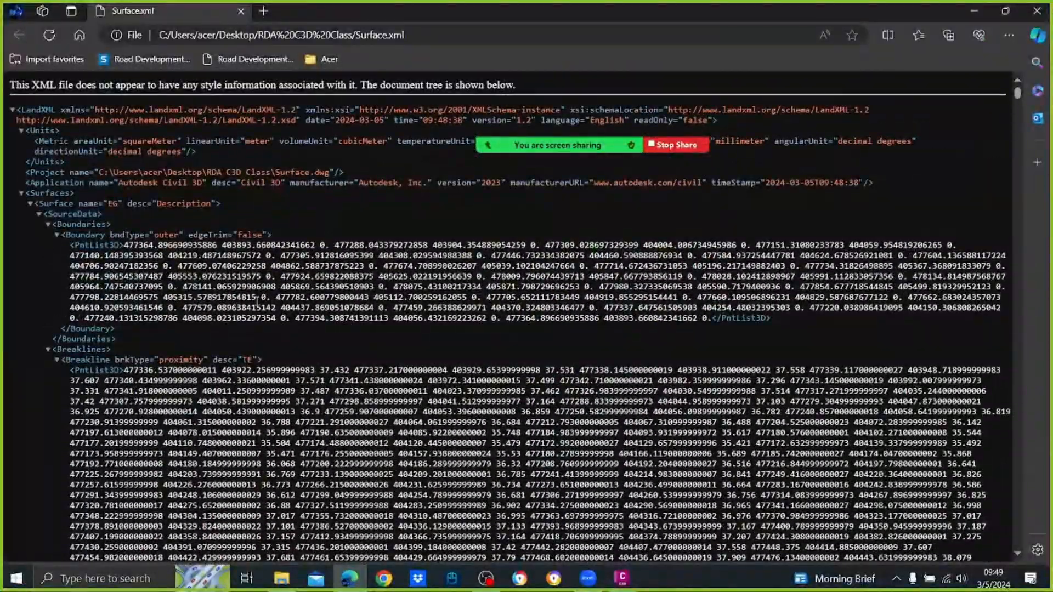
# Step: Examine the TIN definition and its point coordinates in Surface.xml, close the file and switch back to Civil 3D
pyautogui.scroll(-15, 257, 301)
pyautogui.scroll(-5, 242, 420)
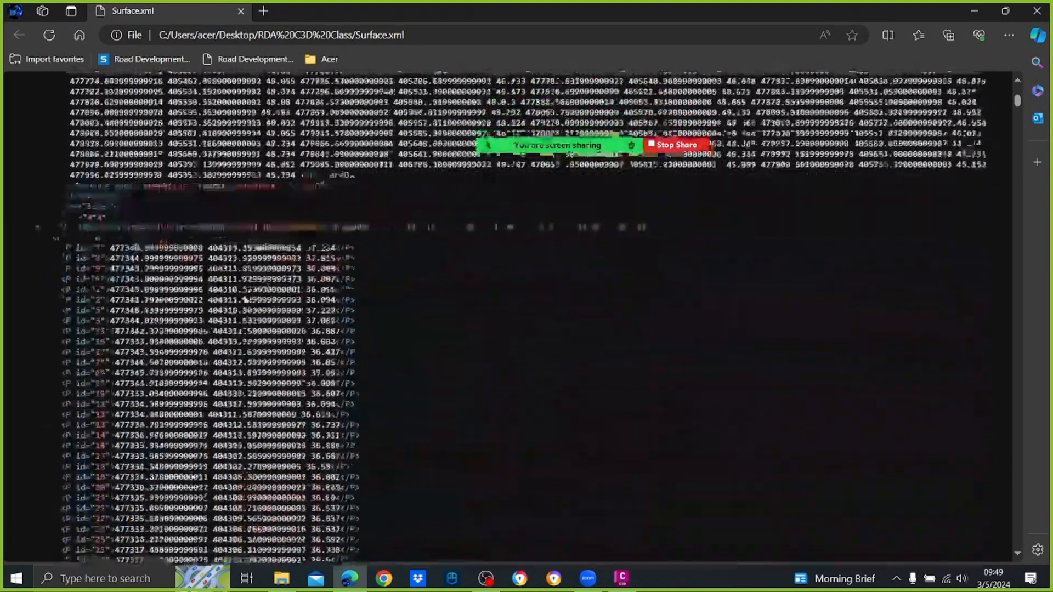
pyautogui.scroll(5, 252, 292)
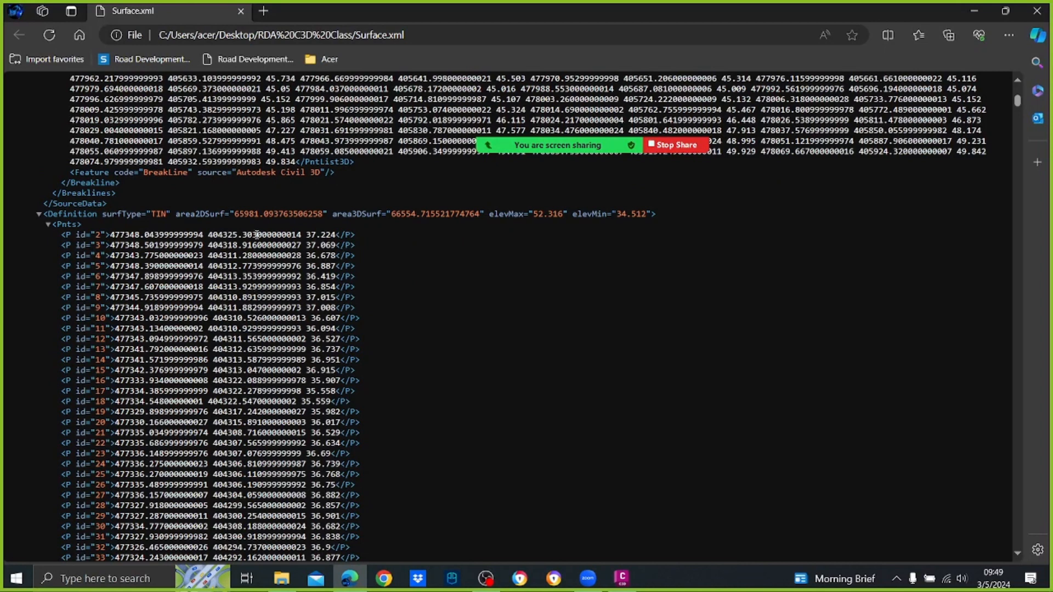
pyautogui.scroll(-11, 267, 219)
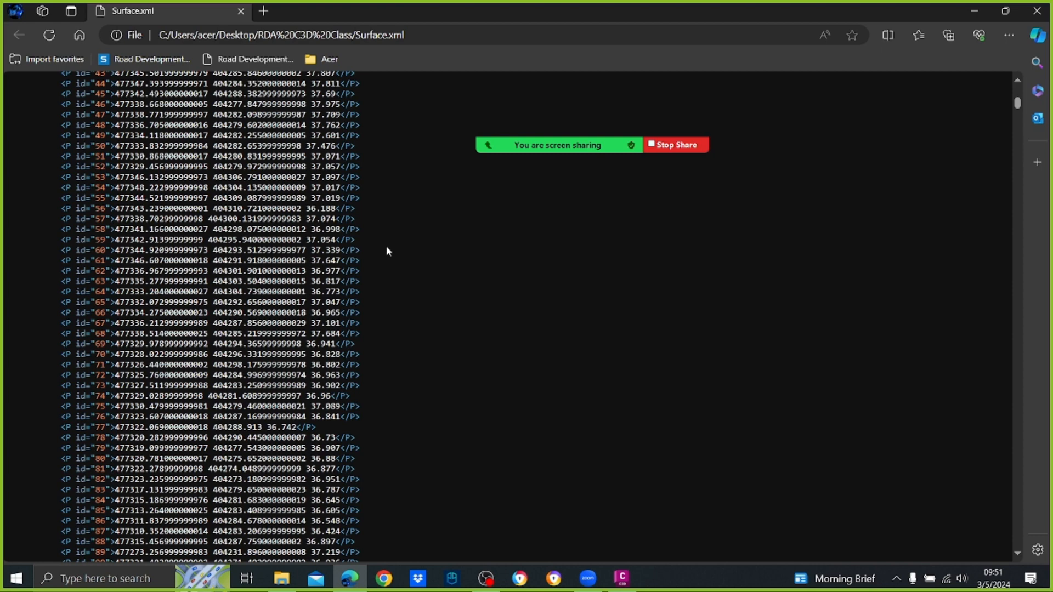
pyautogui.click(1045, 14)
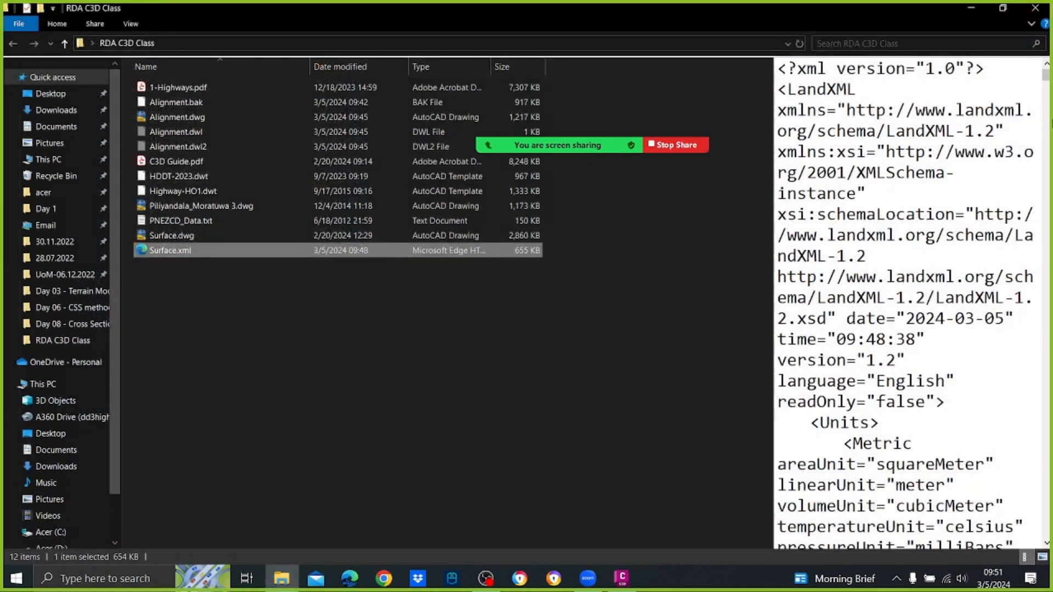
pyautogui.click(972, 8)
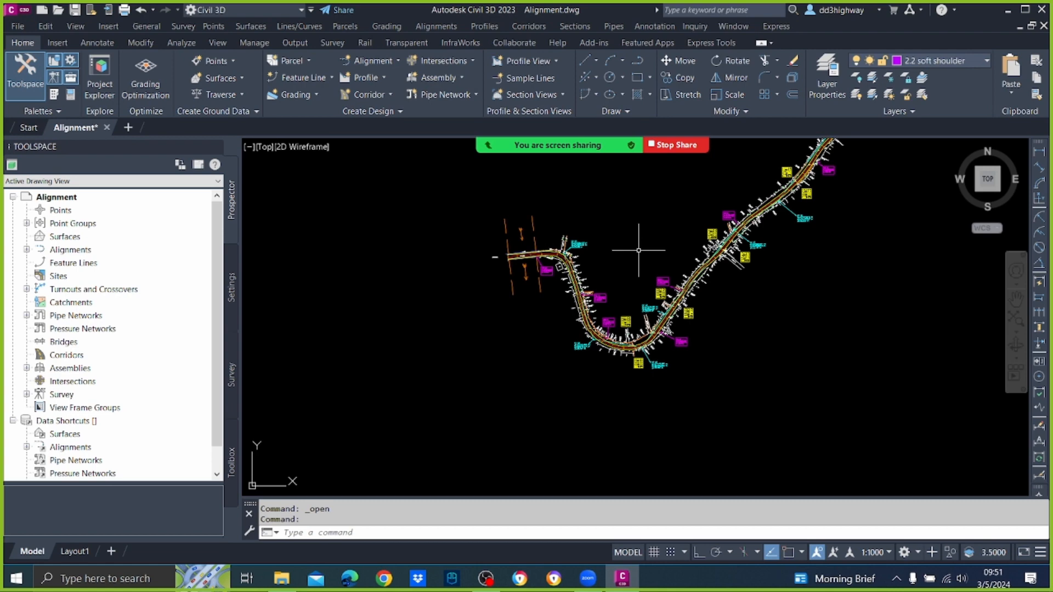
# Step: Import Surface.xml as LandXML from the desktop's RDA C3D Class folder into the Alignment drawing, keeping all listed data selected
pyautogui.click(18, 26)
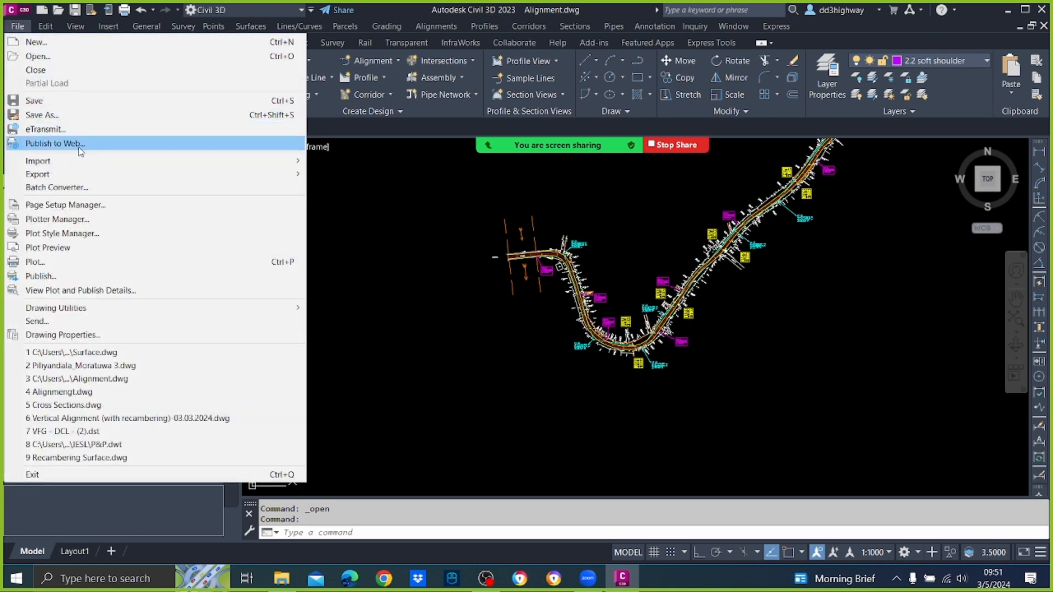
pyautogui.moveTo(82, 161)
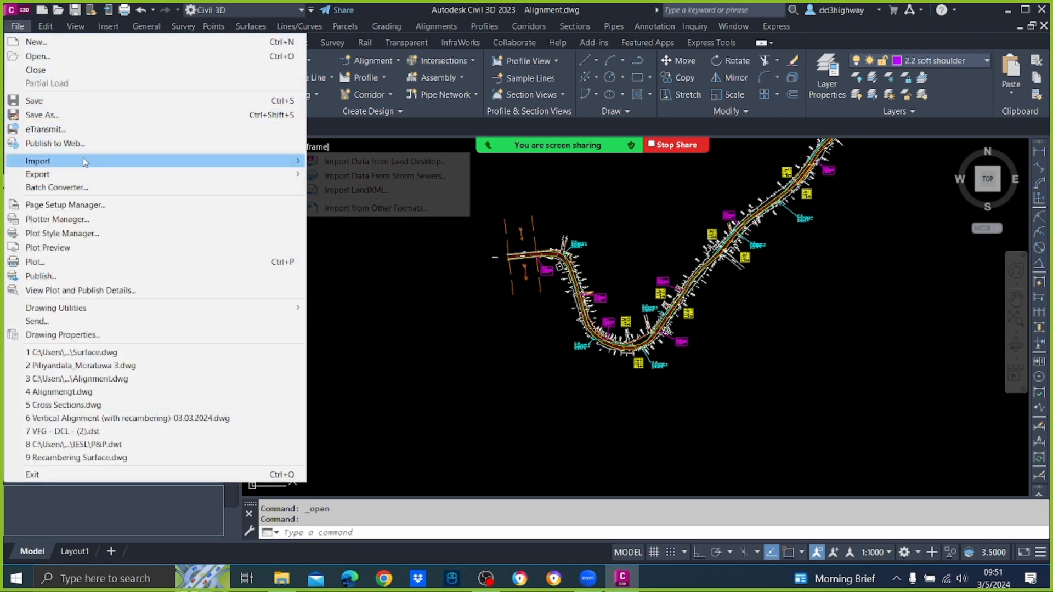
pyautogui.click(415, 190)
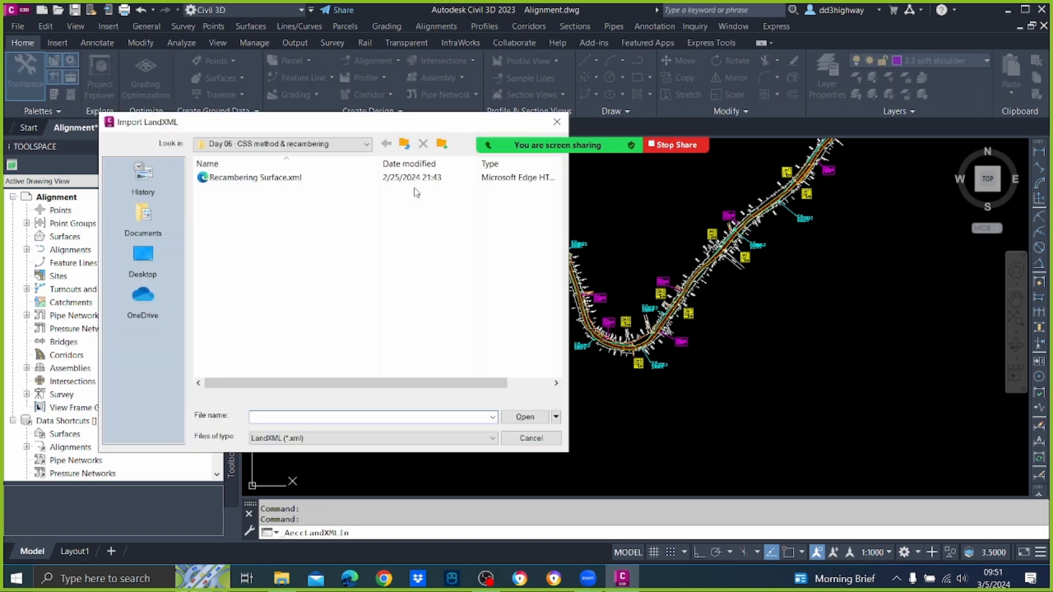
pyautogui.click(365, 144)
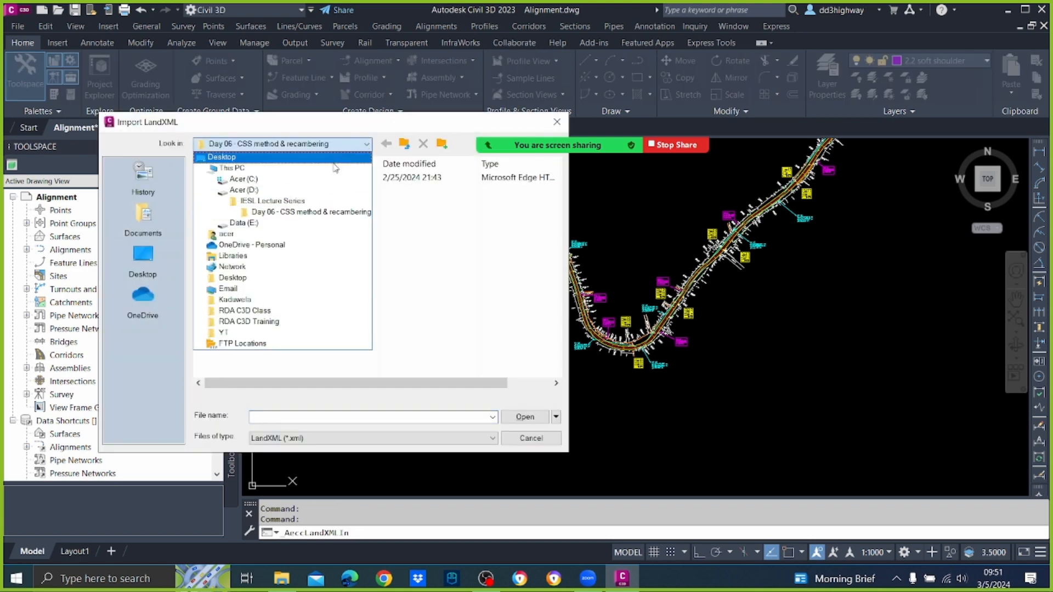
pyautogui.click(232, 168)
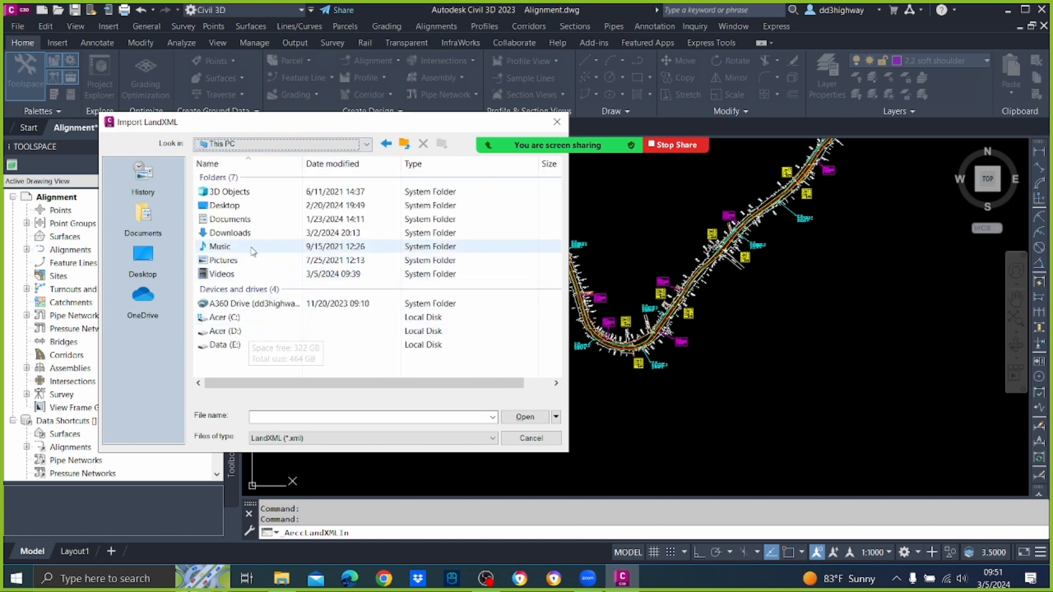
pyautogui.doubleClick(236, 208)
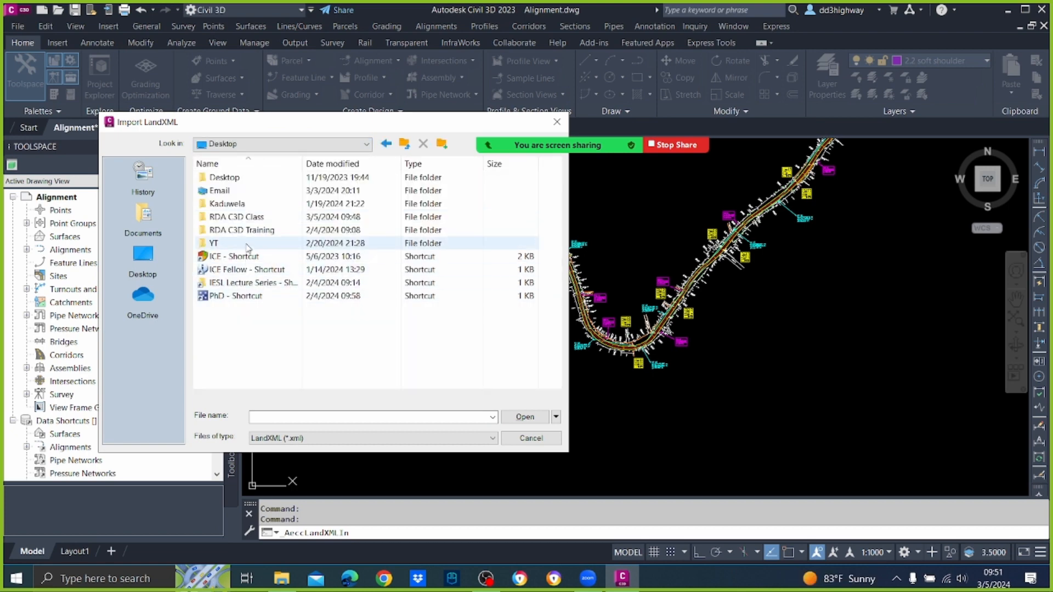
pyautogui.doubleClick(245, 217)
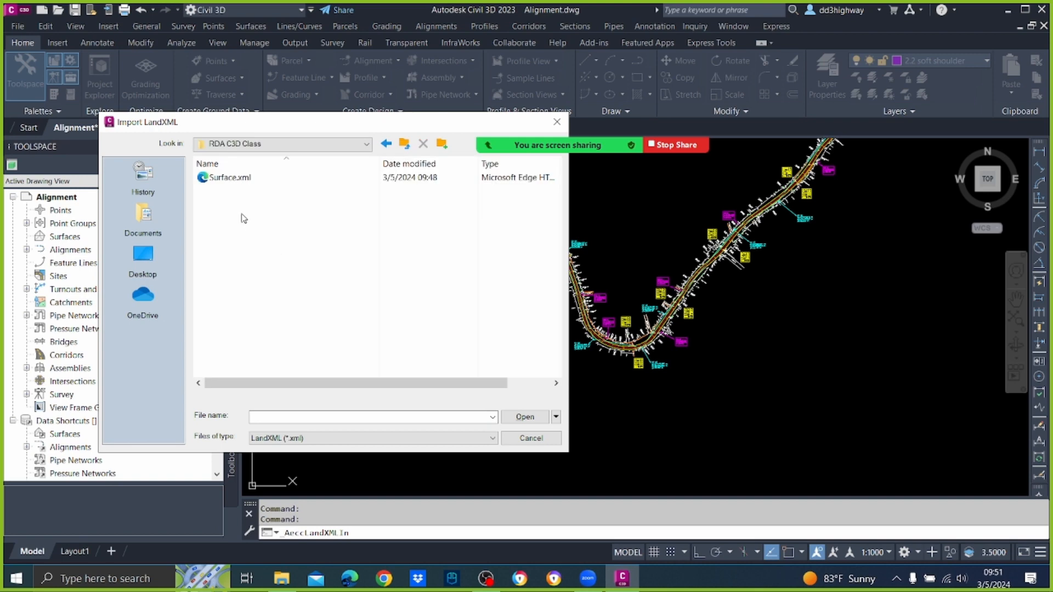
pyautogui.click(230, 178)
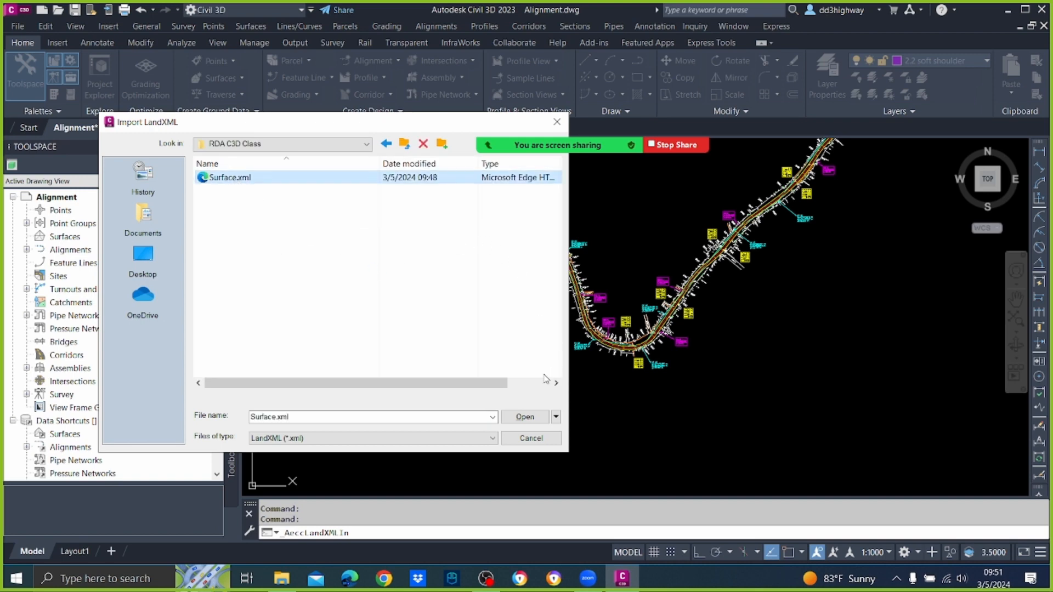
pyautogui.click(536, 418)
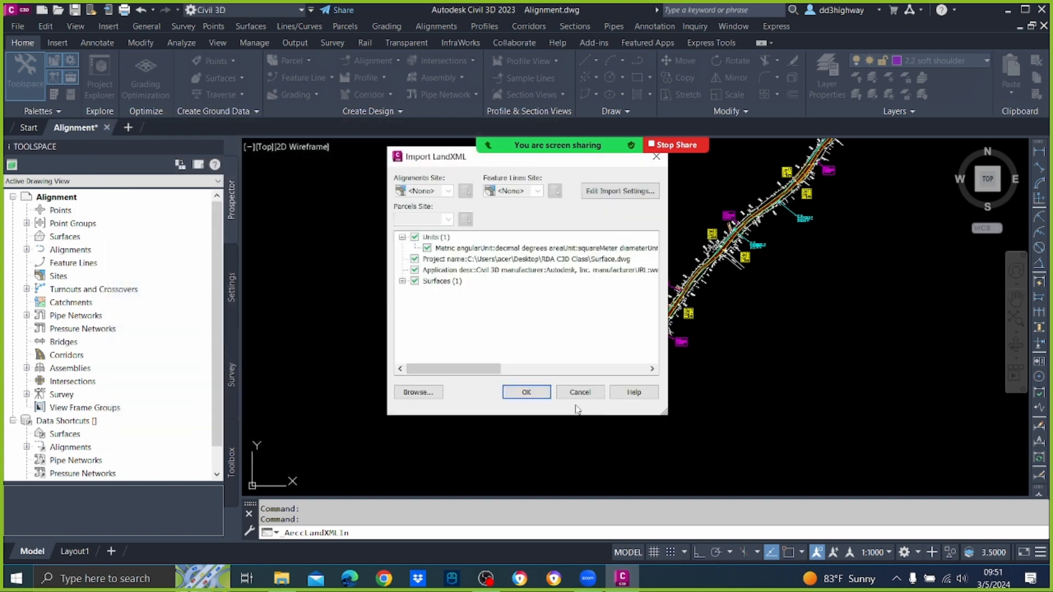
pyautogui.click(527, 392)
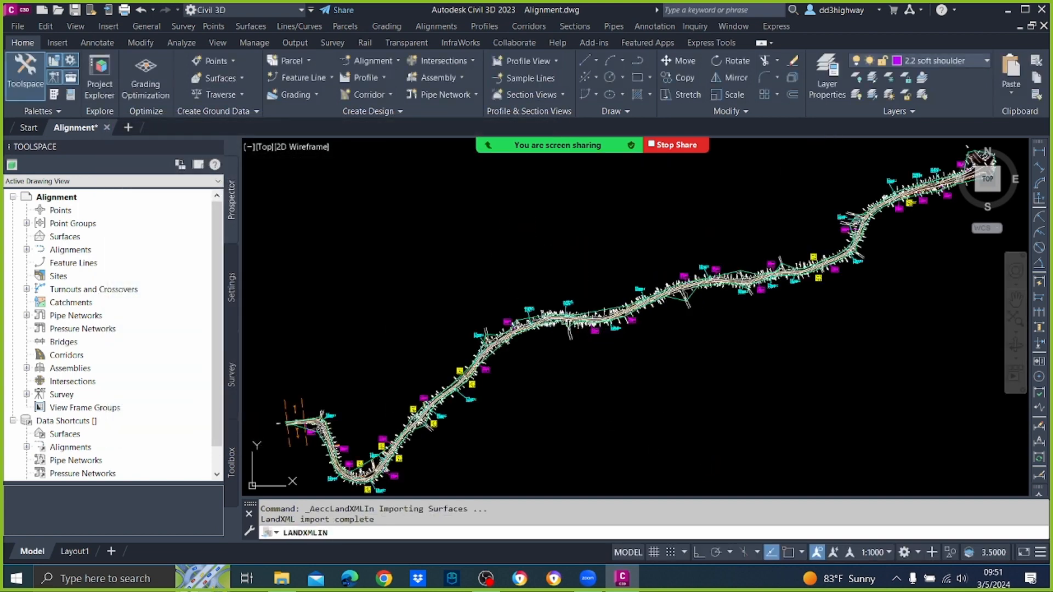
# Step: Set the EG surface's style to Contours points and Triangles & borders, apply it and deselect the surface
pyautogui.scroll(-4, 590, 279)
pyautogui.scroll(8, 590, 280)
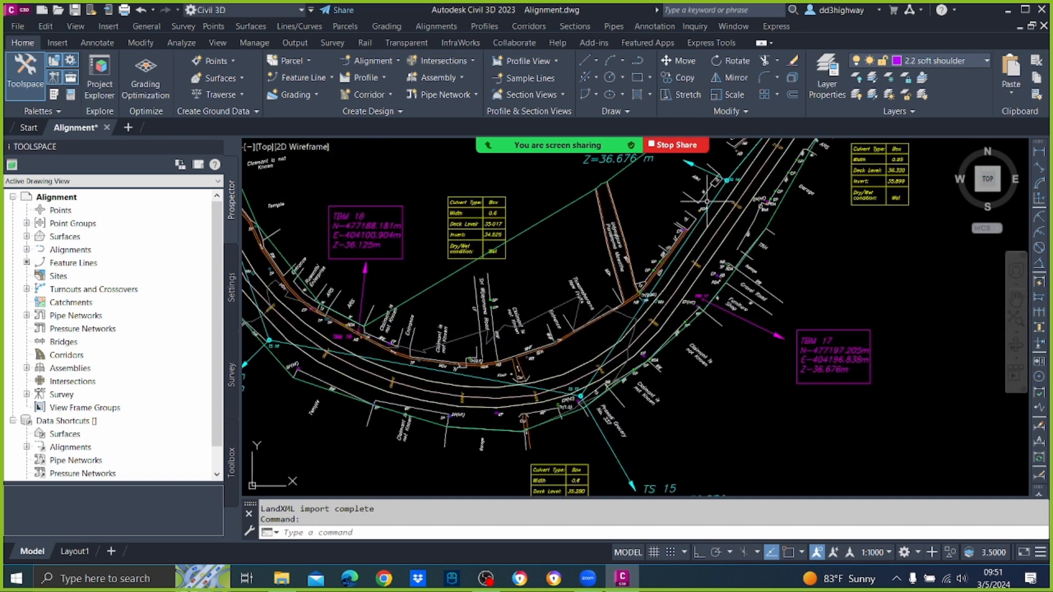
pyautogui.scroll(-4, 631, 247)
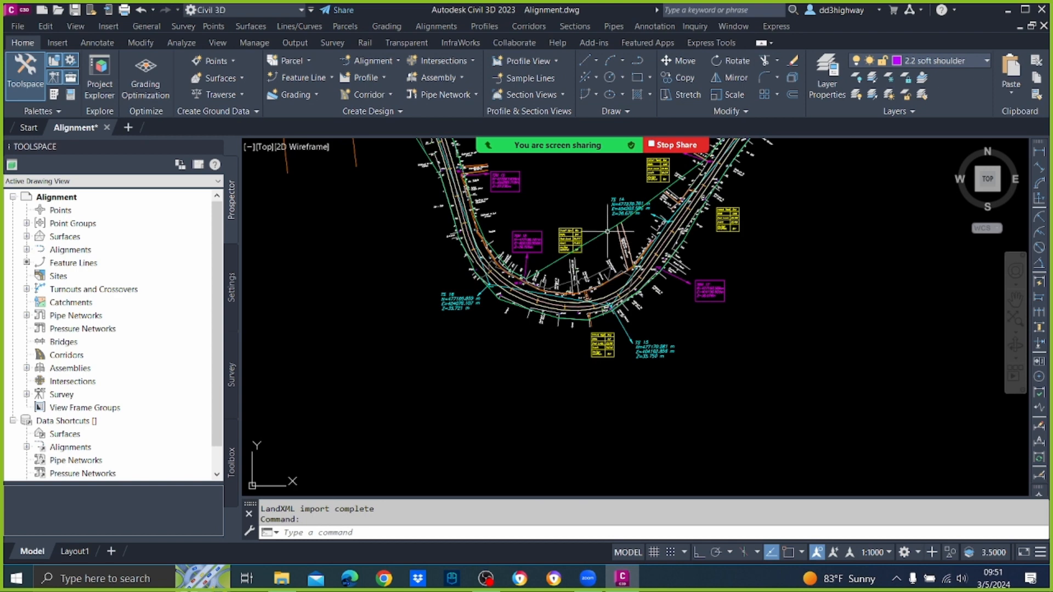
pyautogui.scroll(5, 600, 264)
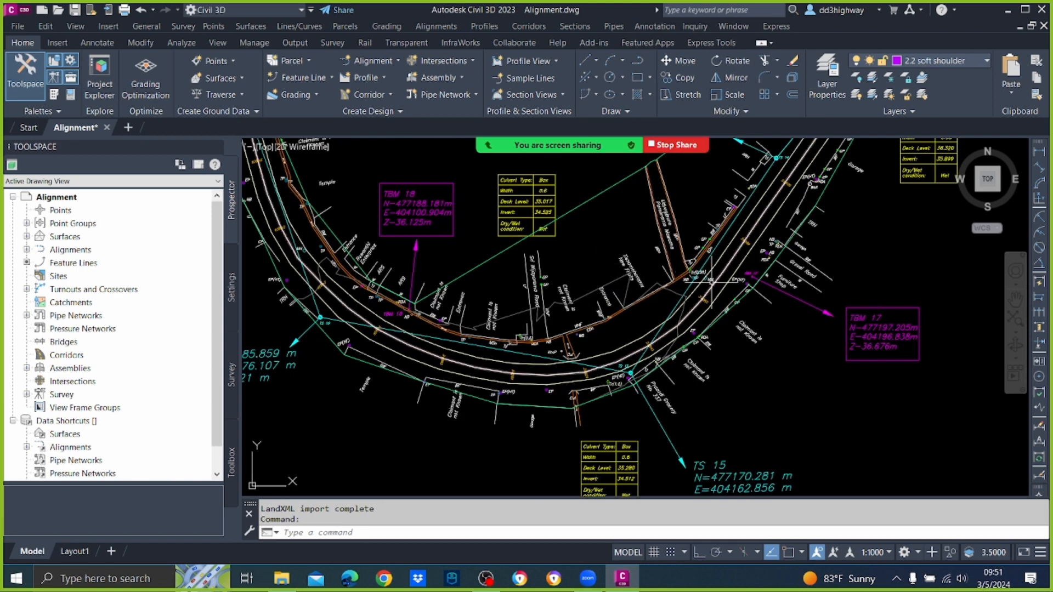
pyautogui.scroll(-4, 620, 261)
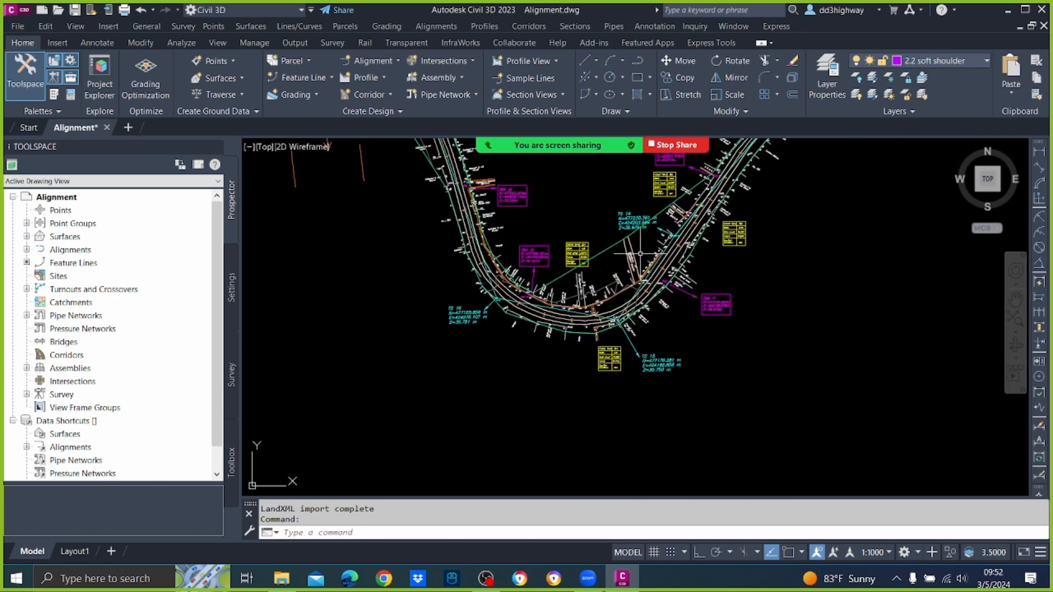
pyautogui.click(610, 247)
pyautogui.rightClick(610, 249)
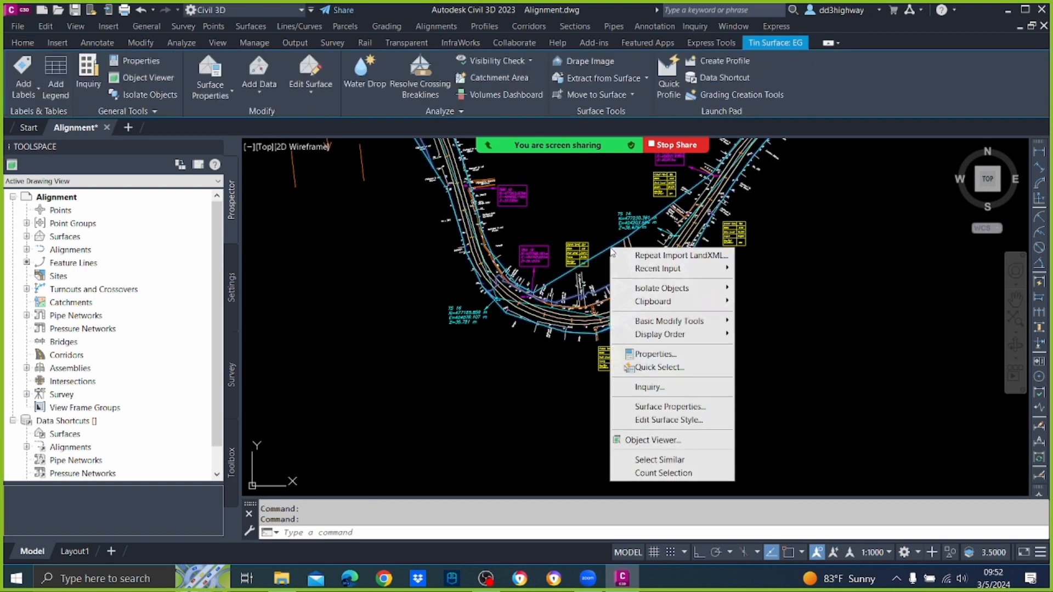
pyautogui.click(684, 407)
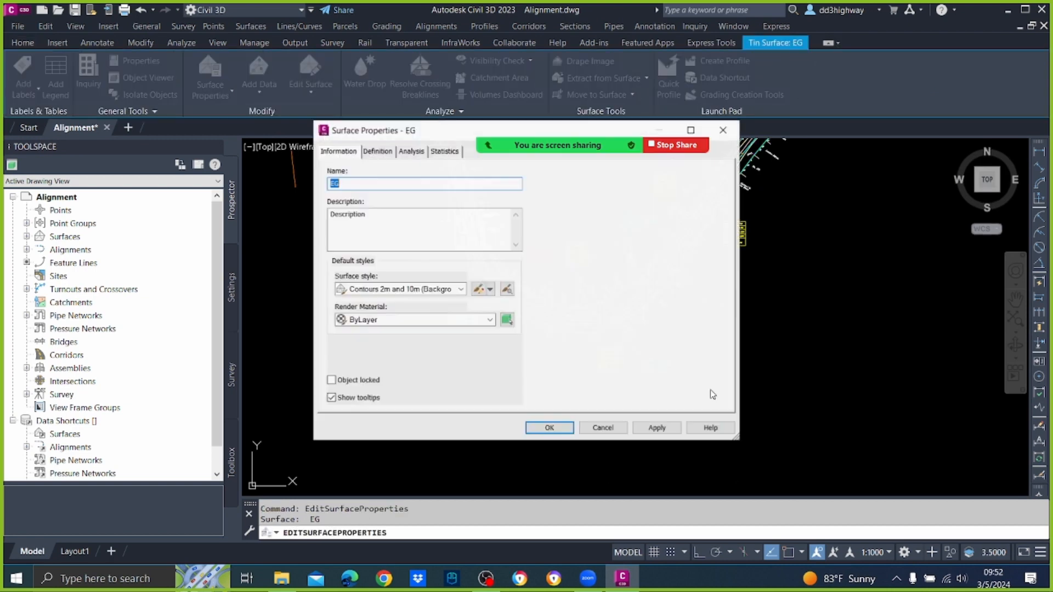
pyautogui.click(454, 289)
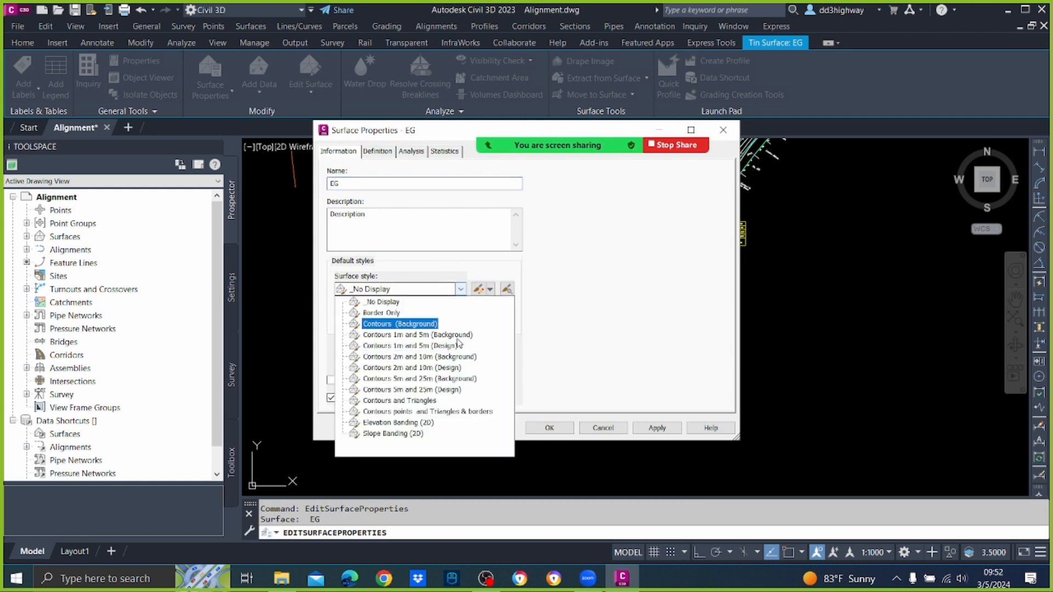
pyautogui.click(466, 412)
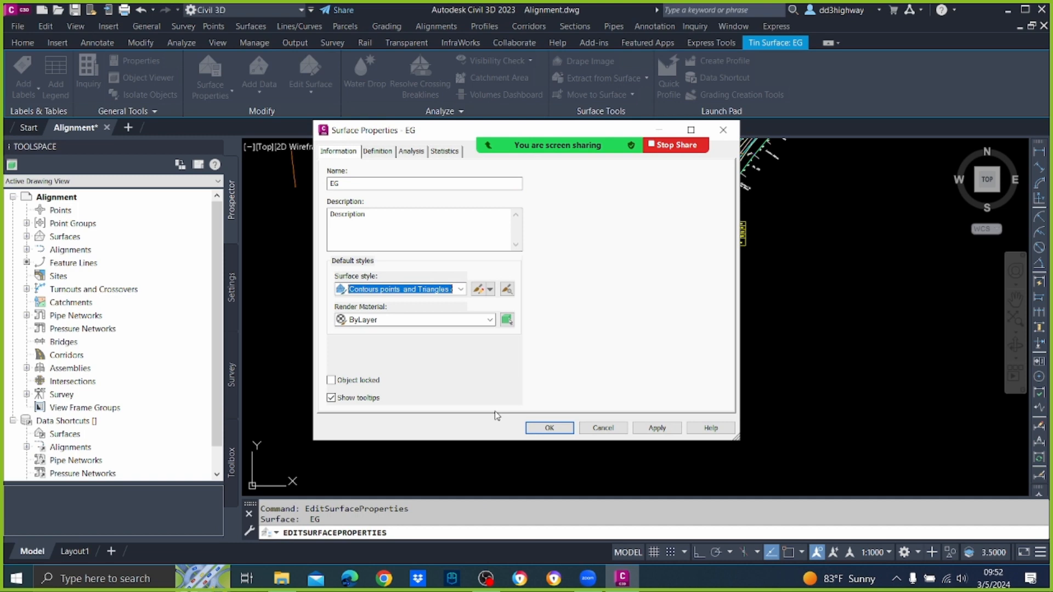
pyautogui.click(679, 428)
pyautogui.click(545, 429)
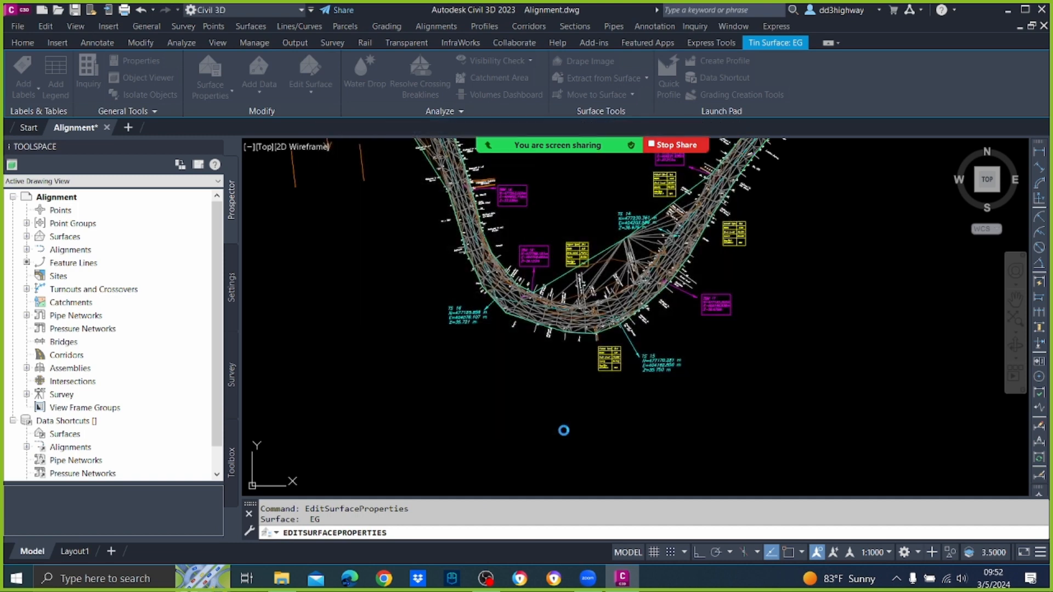
pyautogui.press('Escape')
# Step: Inspect the EG surface's triangulation and points at the road's western end, and save the Alignment drawing
pyautogui.scroll(-3, 549, 263)
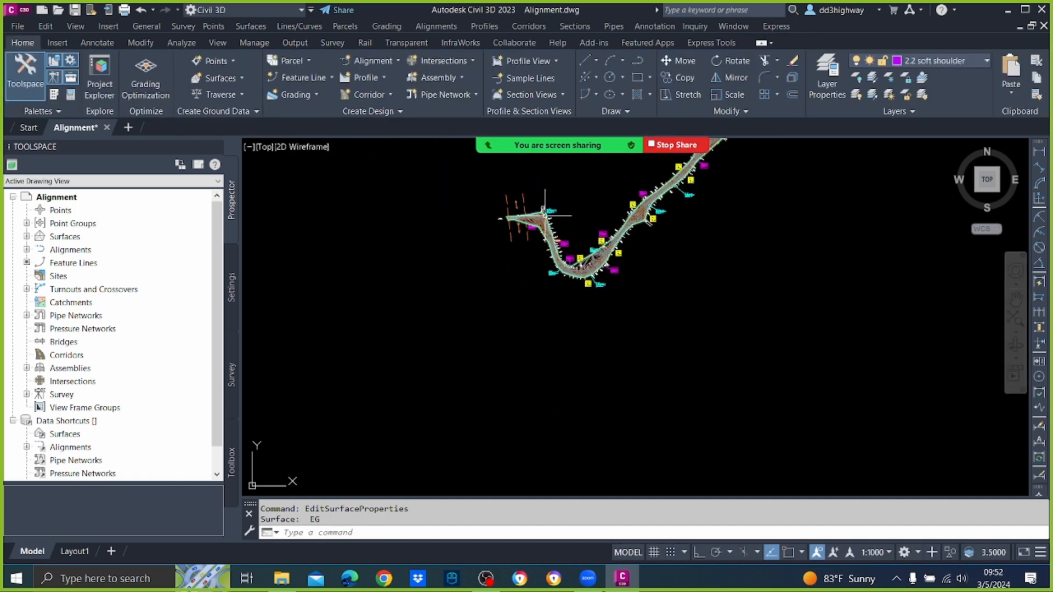
pyautogui.scroll(4, 537, 217)
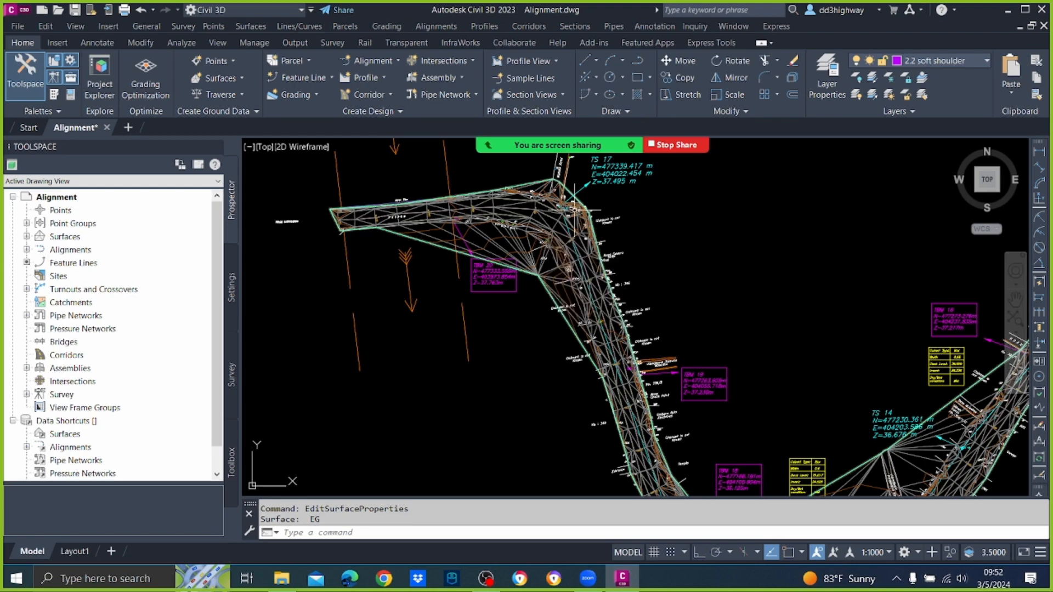
pyautogui.scroll(-3, 538, 217)
pyautogui.scroll(4, 547, 213)
pyautogui.moveTo(547, 213)
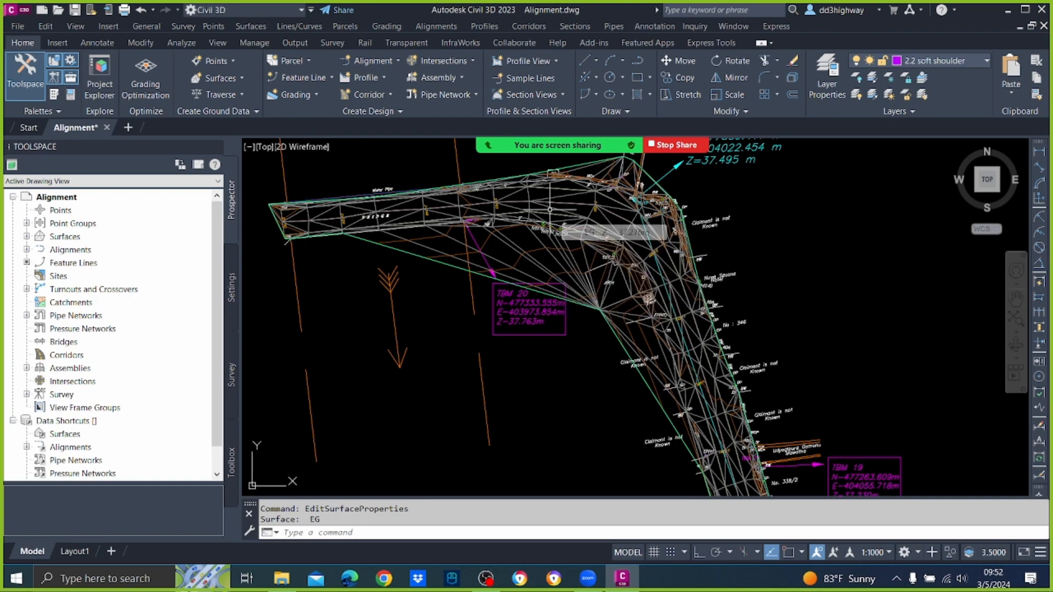
pyautogui.scroll(5, 550, 209)
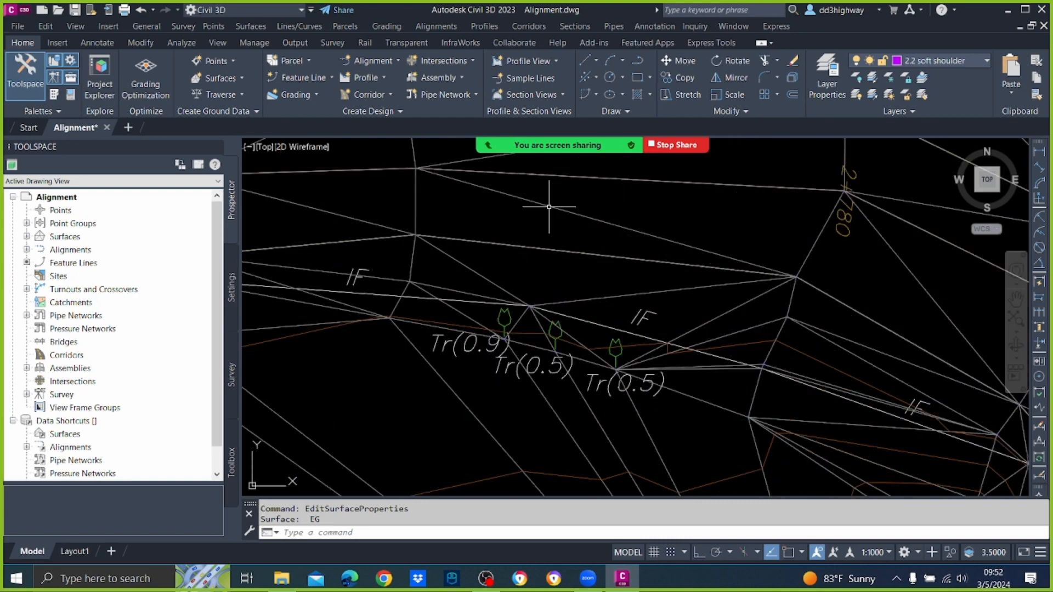
pyautogui.scroll(-2, 354, 268)
pyautogui.scroll(6, 526, 356)
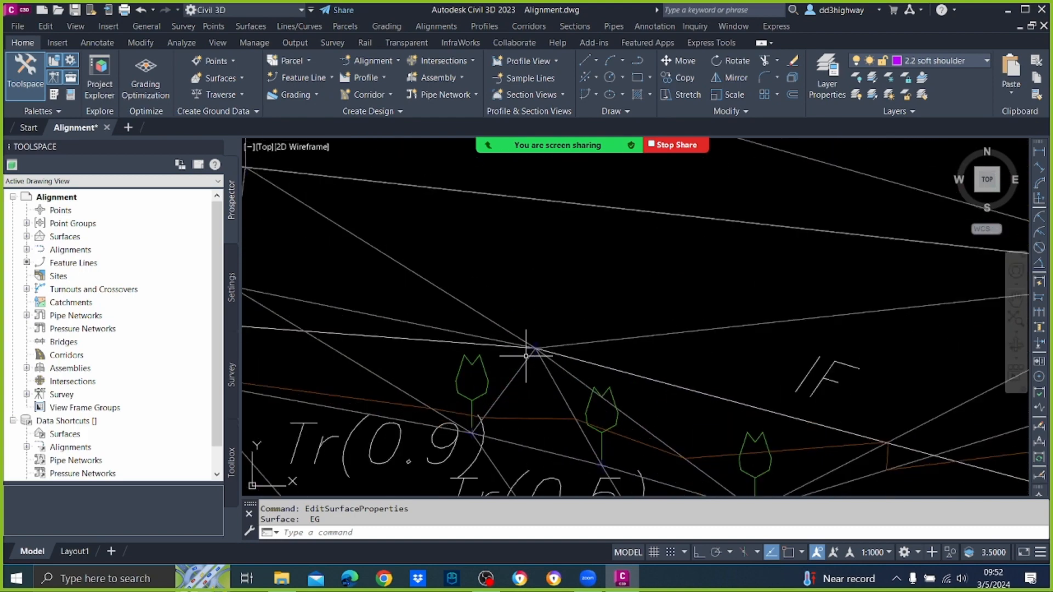
pyautogui.scroll(3, 526, 355)
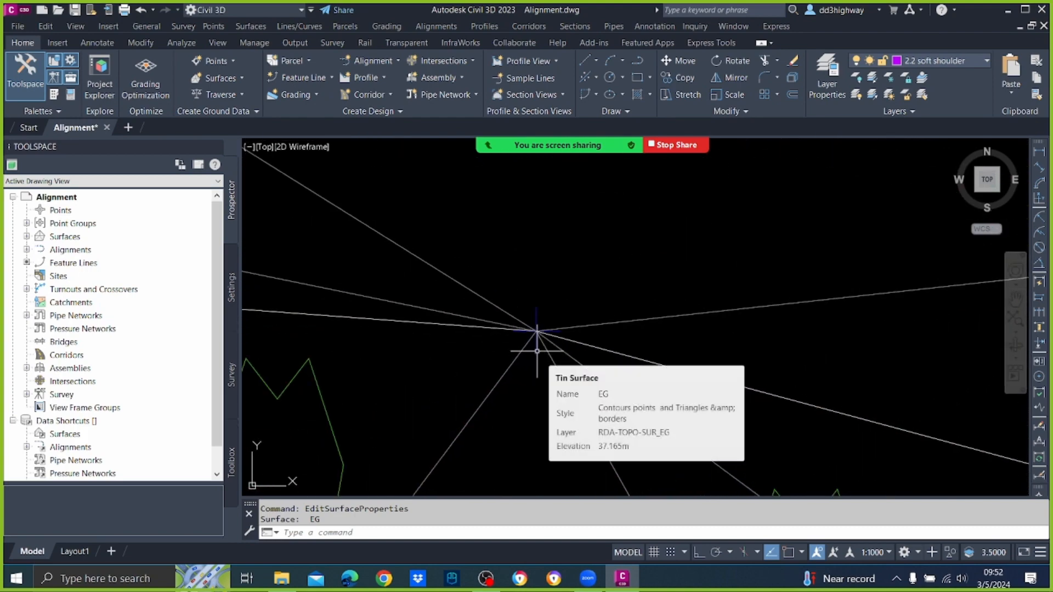
pyautogui.scroll(-2, 570, 283)
pyautogui.scroll(-8, 570, 283)
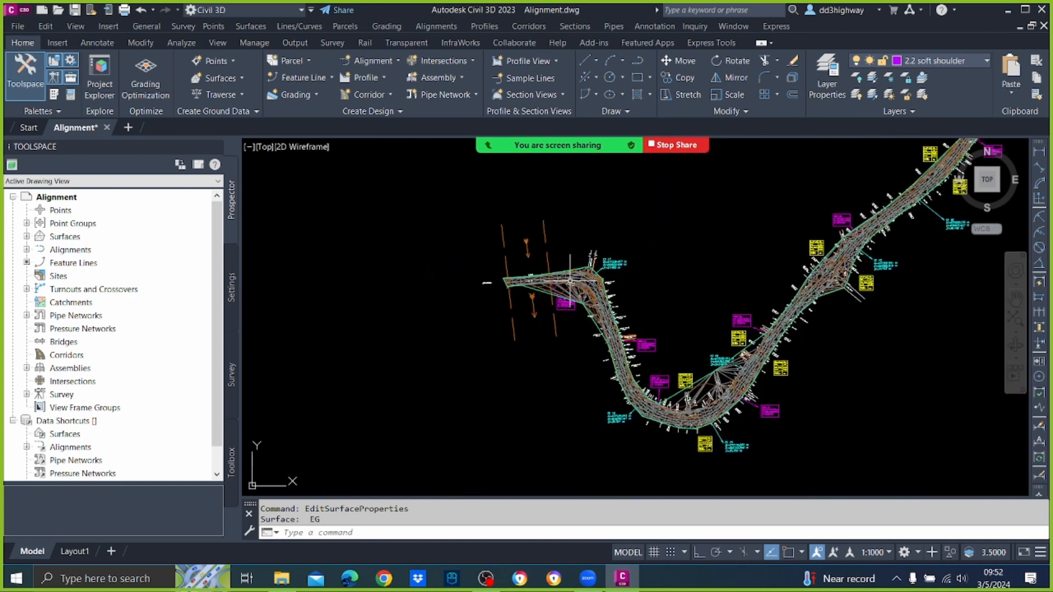
pyautogui.click(76, 10)
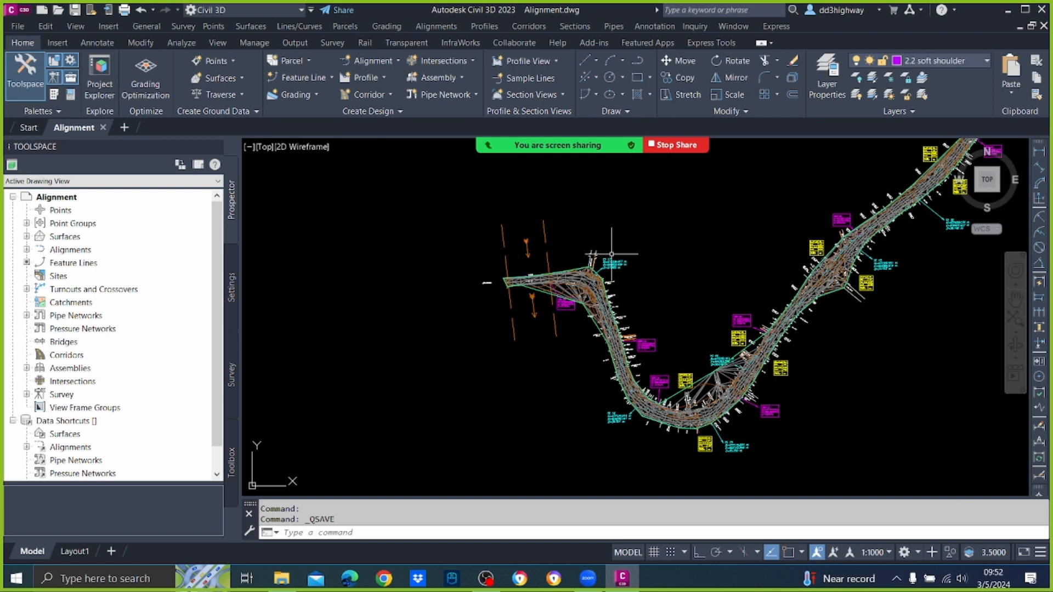
# Step: Set the EG surface's style to _No Display in its surface properties and apply it
pyautogui.scroll(2, 589, 284)
pyautogui.scroll(2, 588, 284)
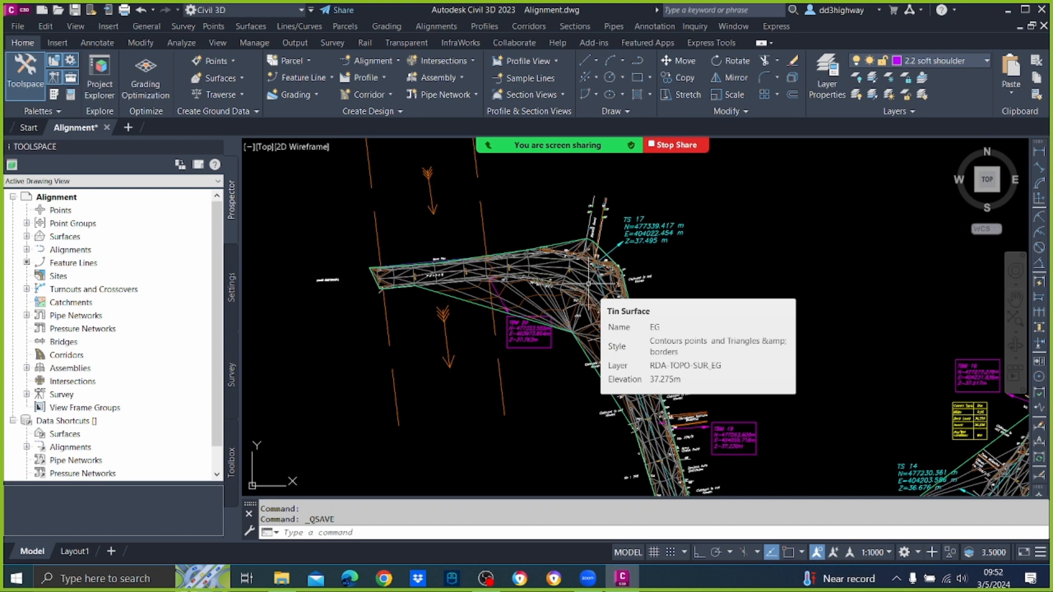
pyautogui.click(26, 236)
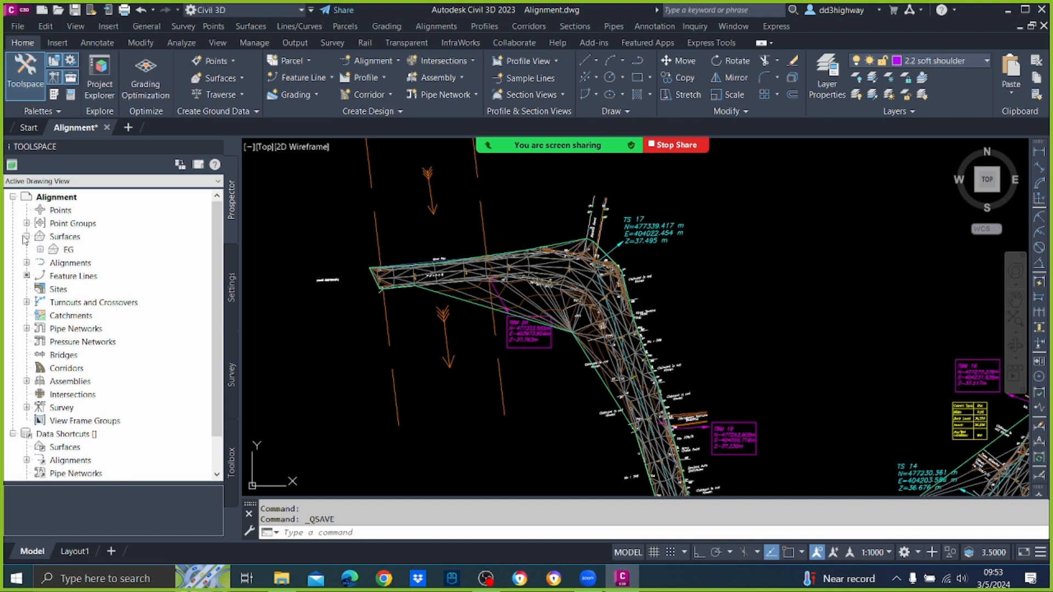
pyautogui.rightClick(68, 251)
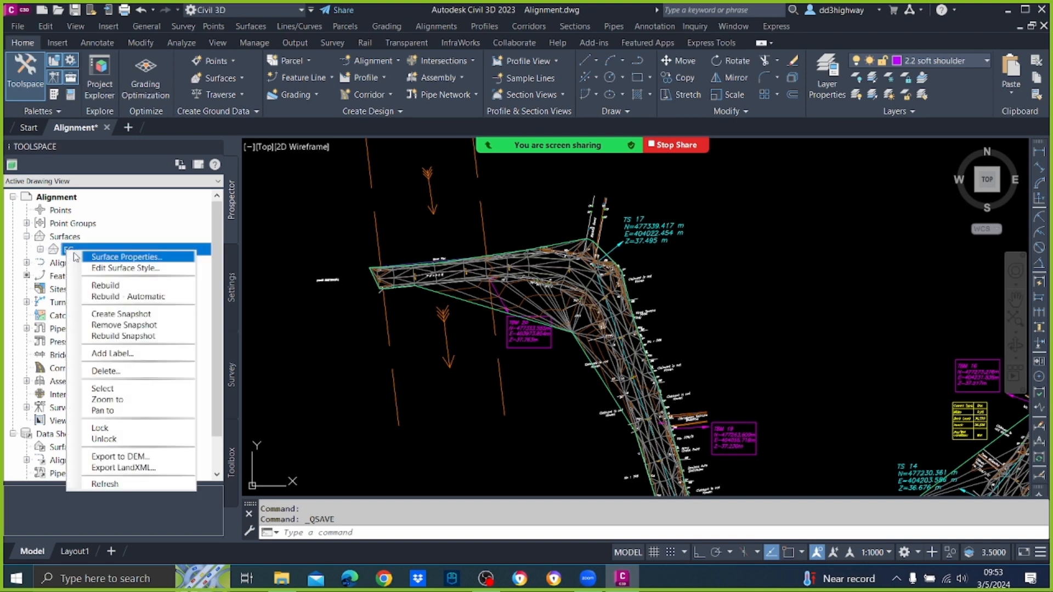
pyautogui.click(76, 256)
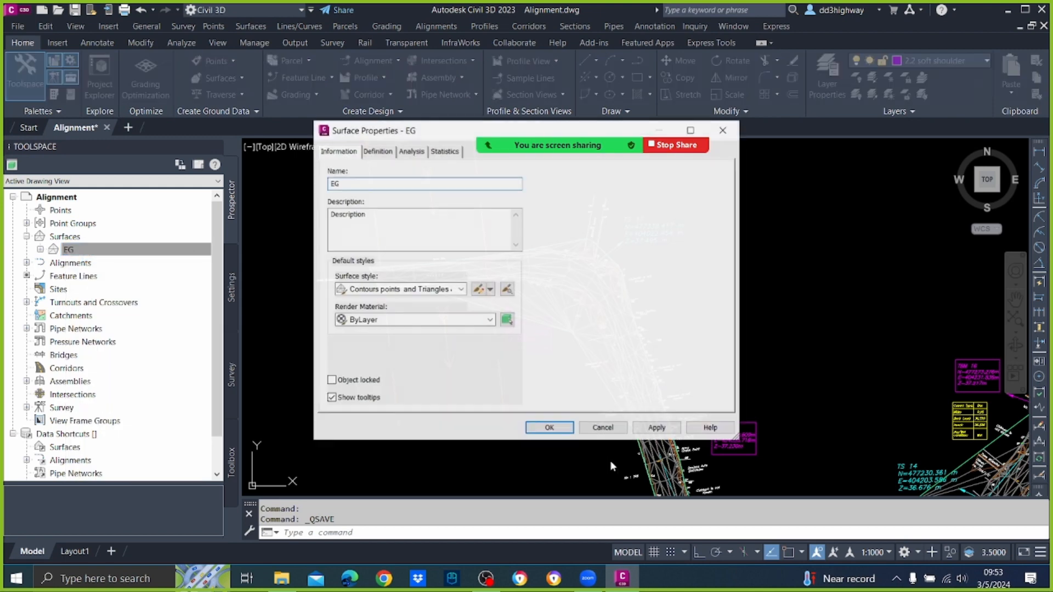
pyautogui.click(454, 292)
pyautogui.click(379, 301)
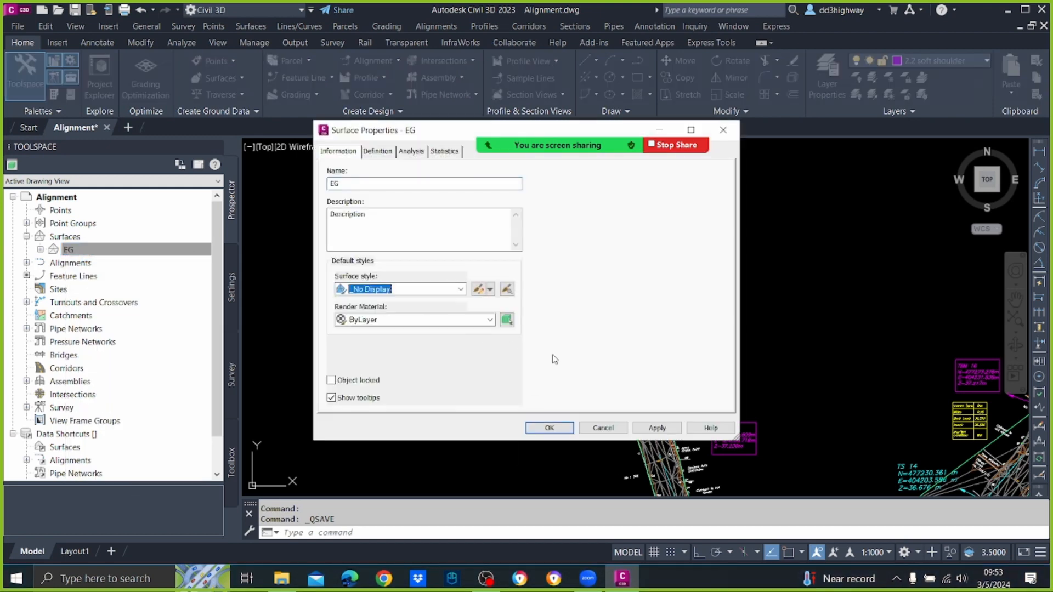
pyautogui.click(670, 428)
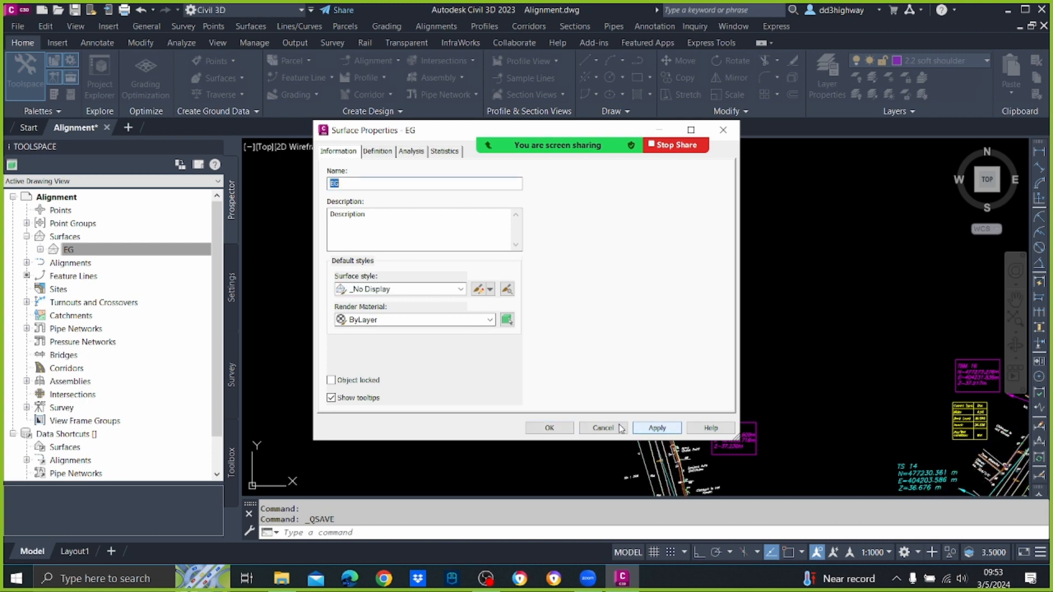
pyautogui.click(549, 427)
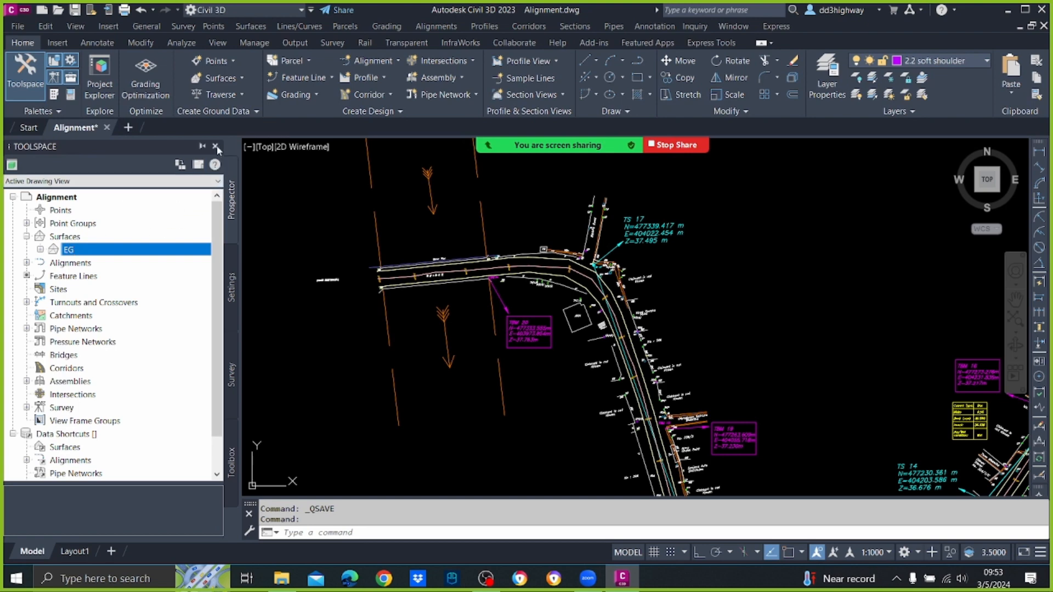
# Step: Close the Toolspace and display it again
pyautogui.click(216, 146)
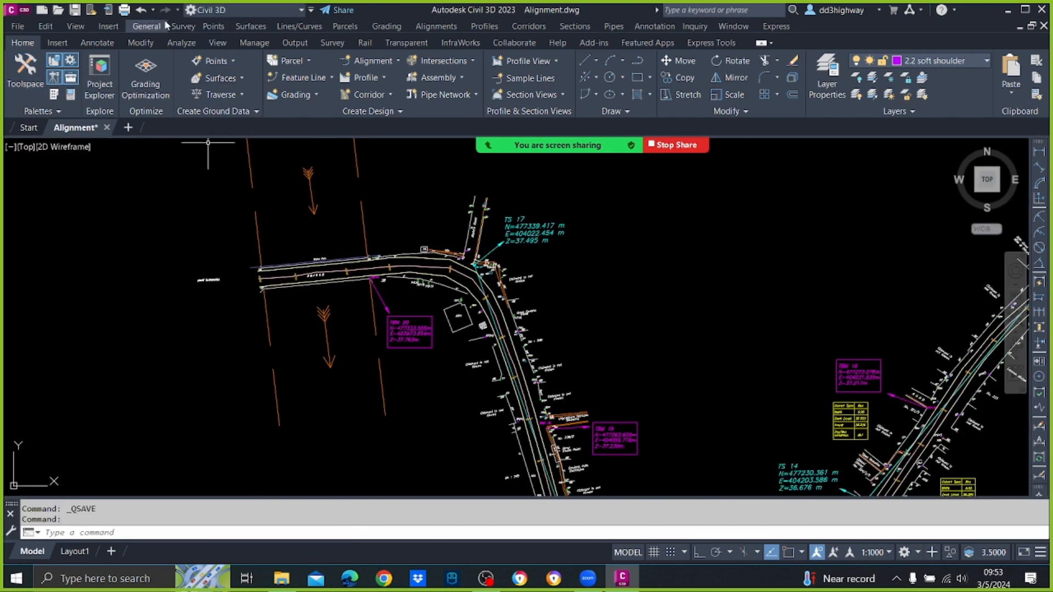
pyautogui.click(152, 26)
pyautogui.click(168, 55)
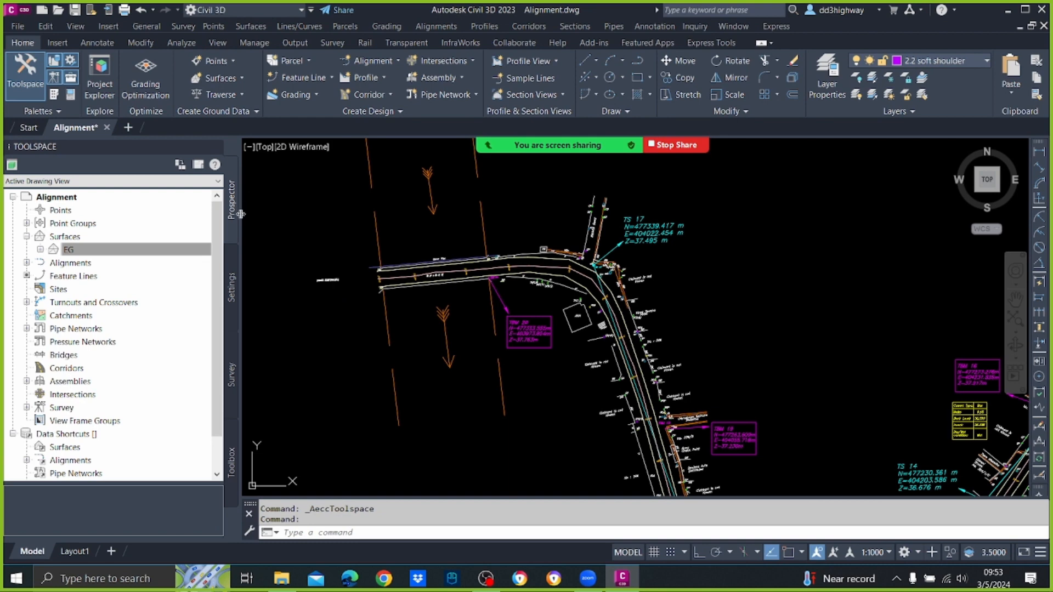
# Step: Try the Contours points and Triangles & borders style in the EG surface's properties, and reapply _No Display
pyautogui.click(133, 248)
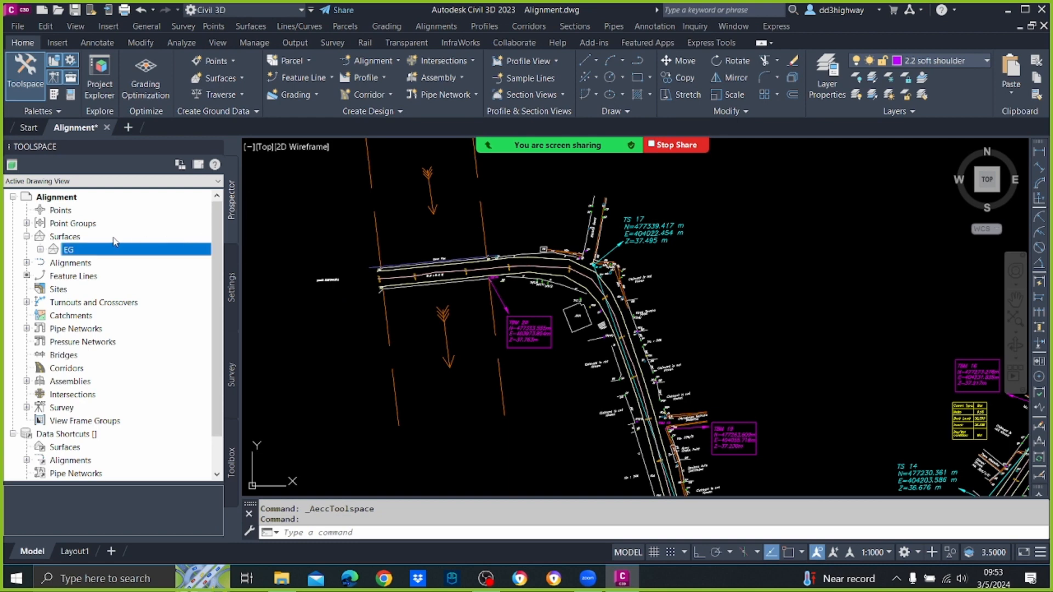
pyautogui.rightClick(77, 252)
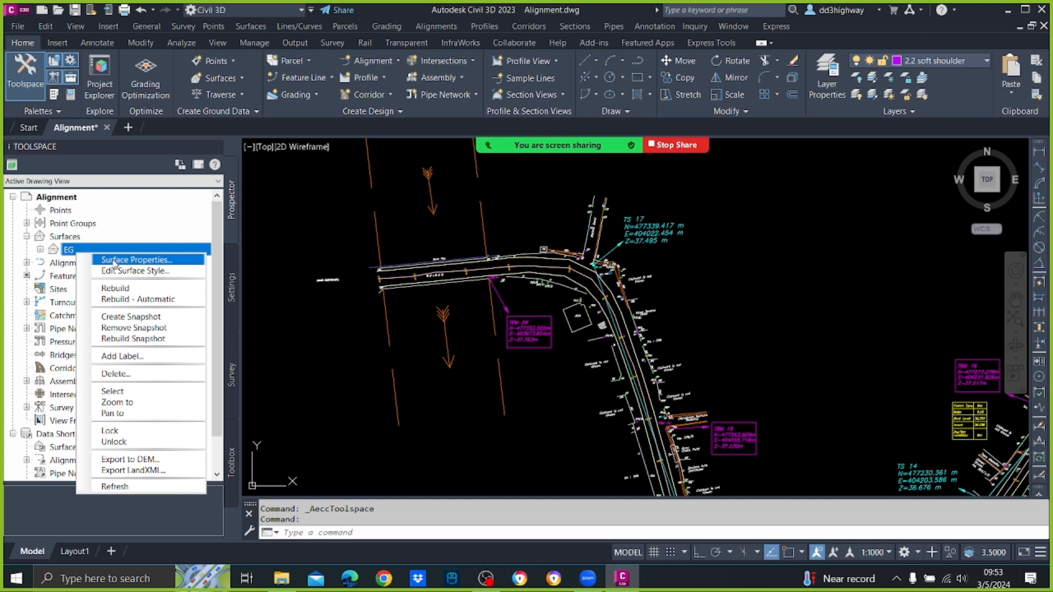
pyautogui.click(114, 261)
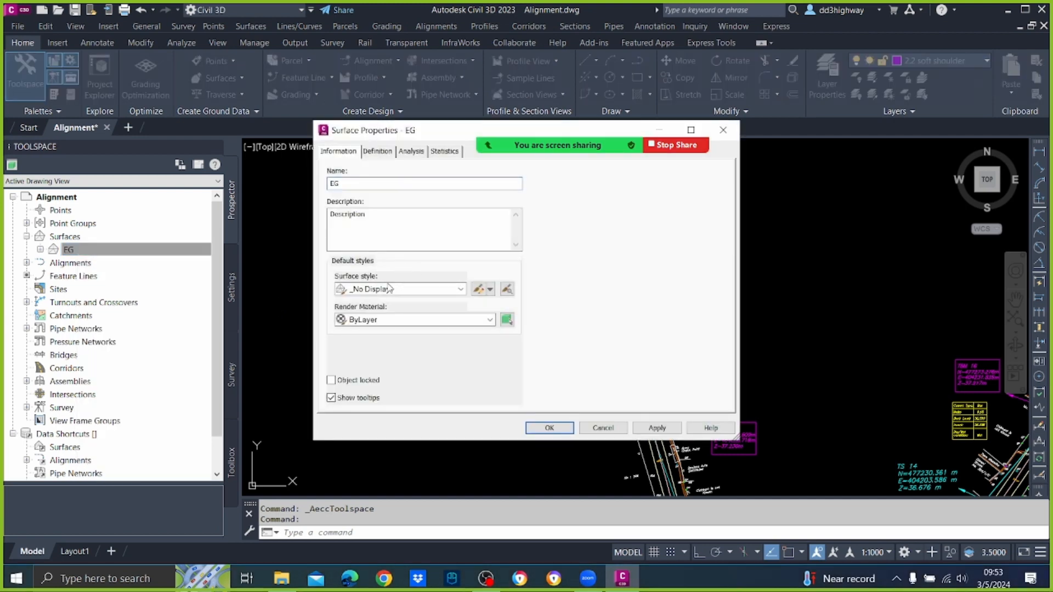
pyautogui.click(397, 289)
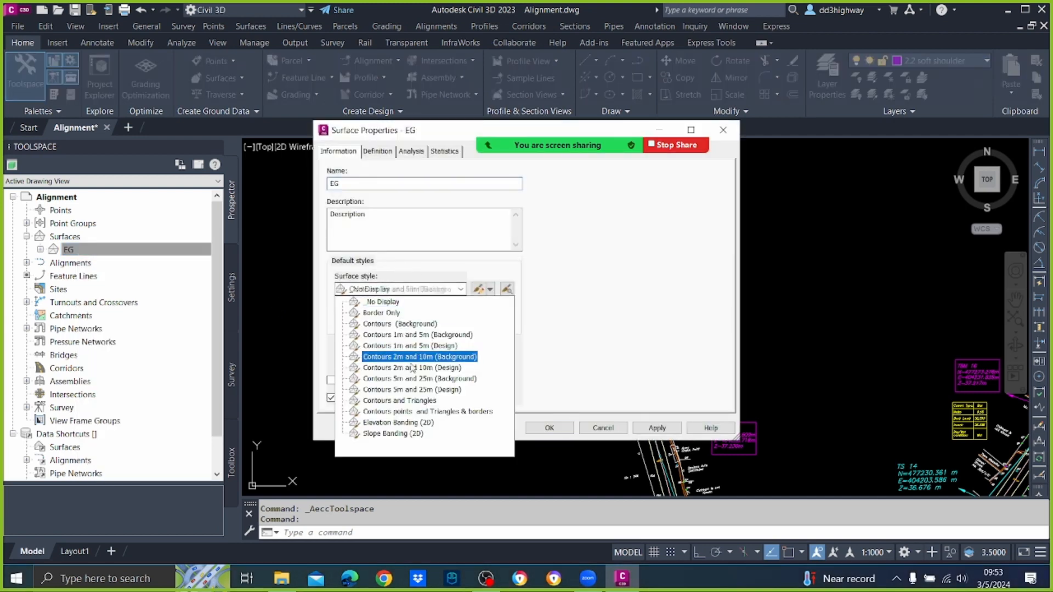
pyautogui.click(439, 420)
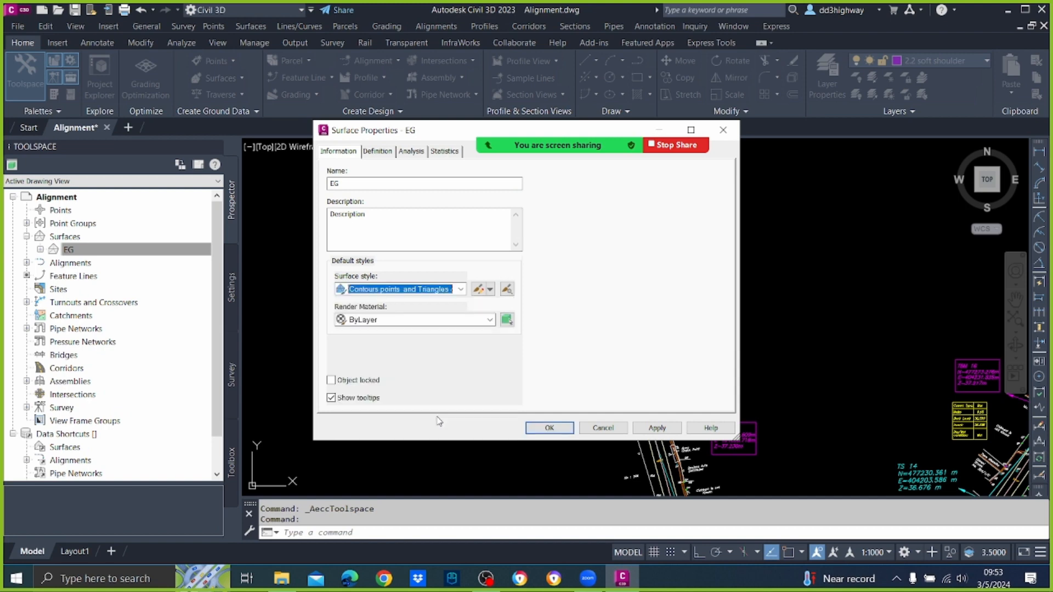
pyautogui.click(453, 290)
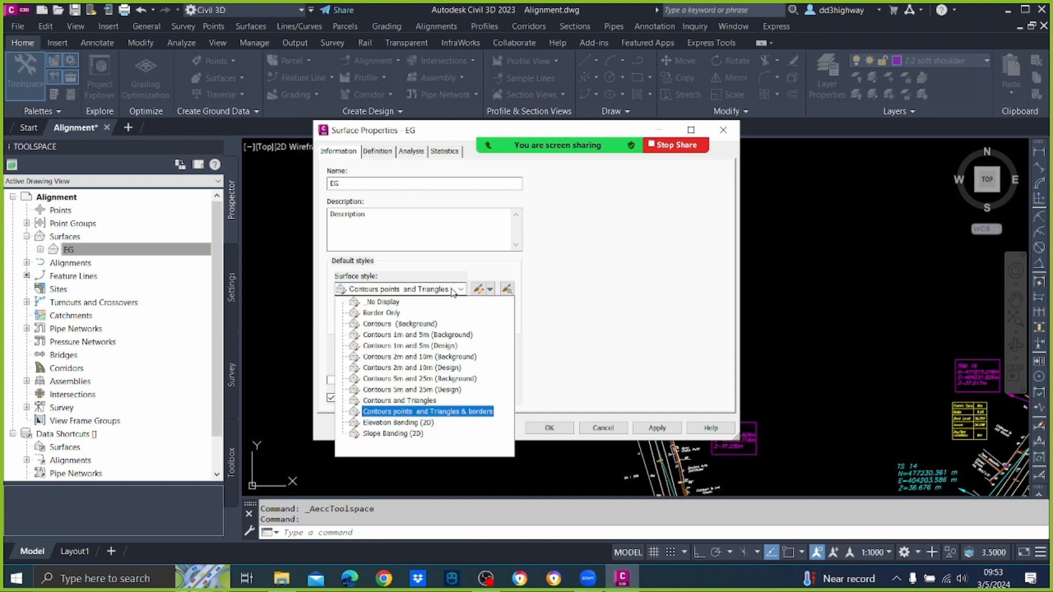
pyautogui.click(388, 302)
pyautogui.click(657, 428)
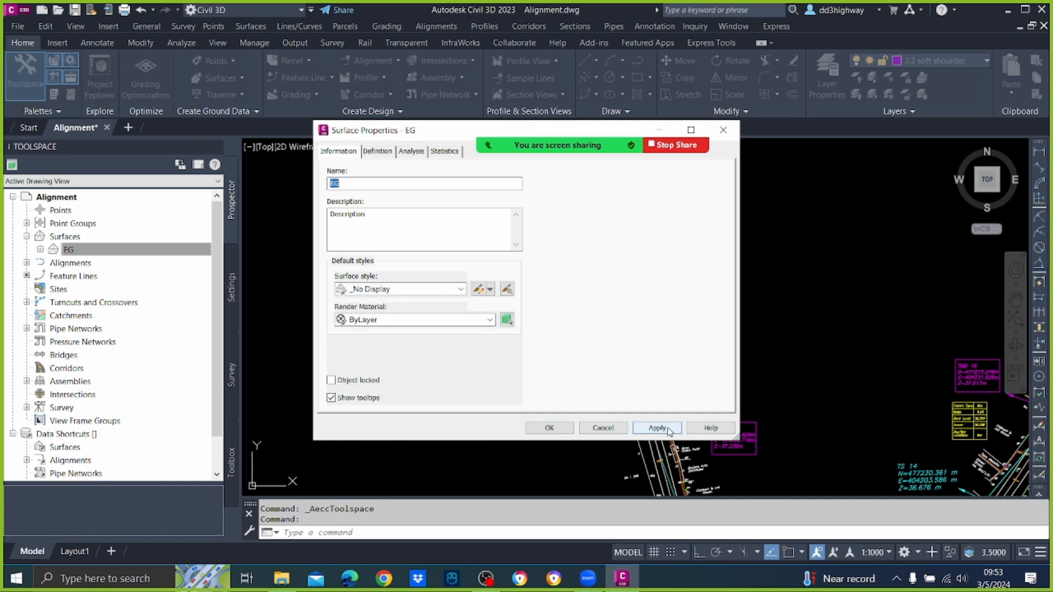
pyautogui.click(562, 429)
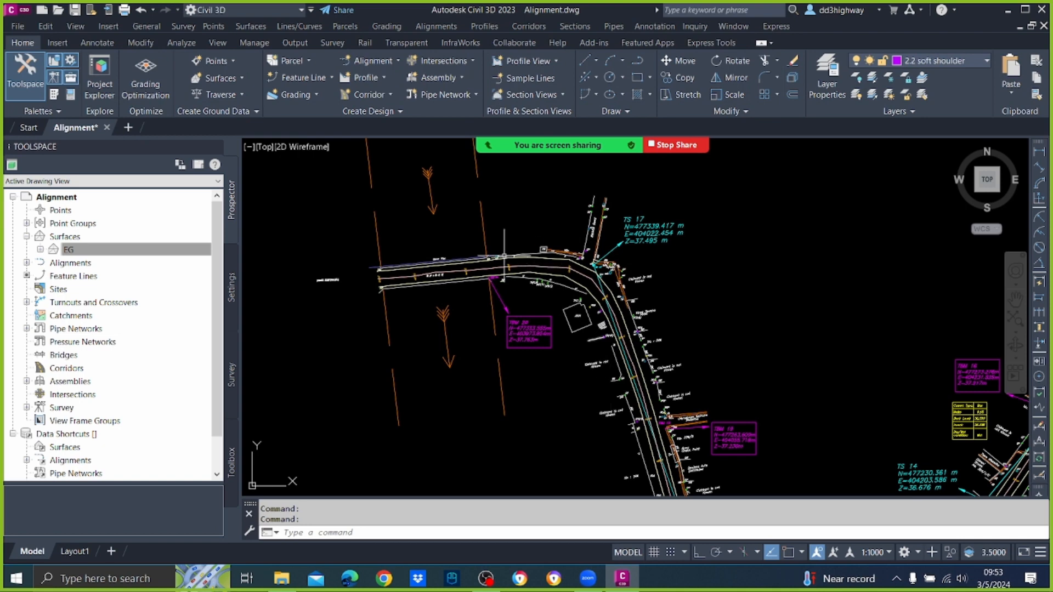
# Step: Select the feature line along the road's northern edge at the bridge and freeze its layer, EG_Breaklines
pyautogui.scroll(6, 451, 258)
pyautogui.scroll(-6, 644, 275)
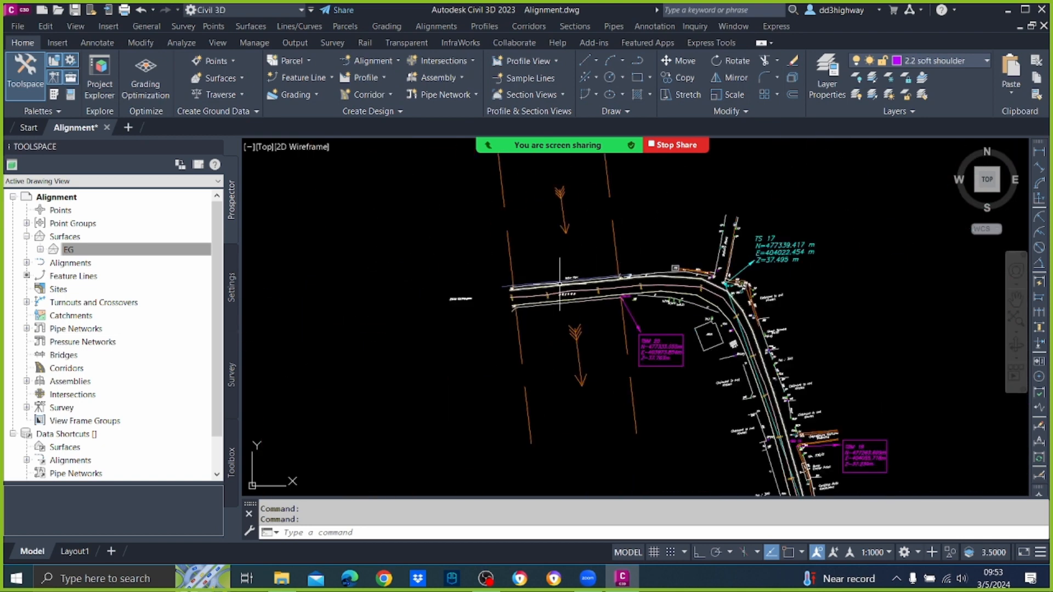
pyautogui.scroll(4, 560, 287)
pyautogui.scroll(2, 560, 288)
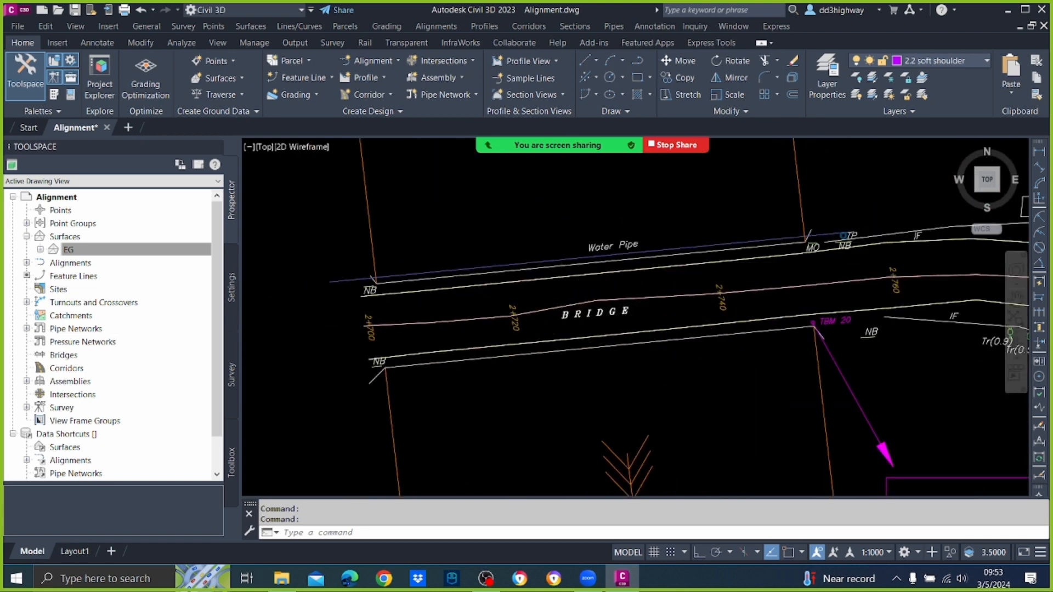
pyautogui.scroll(-2, 759, 273)
pyautogui.moveTo(916, 271)
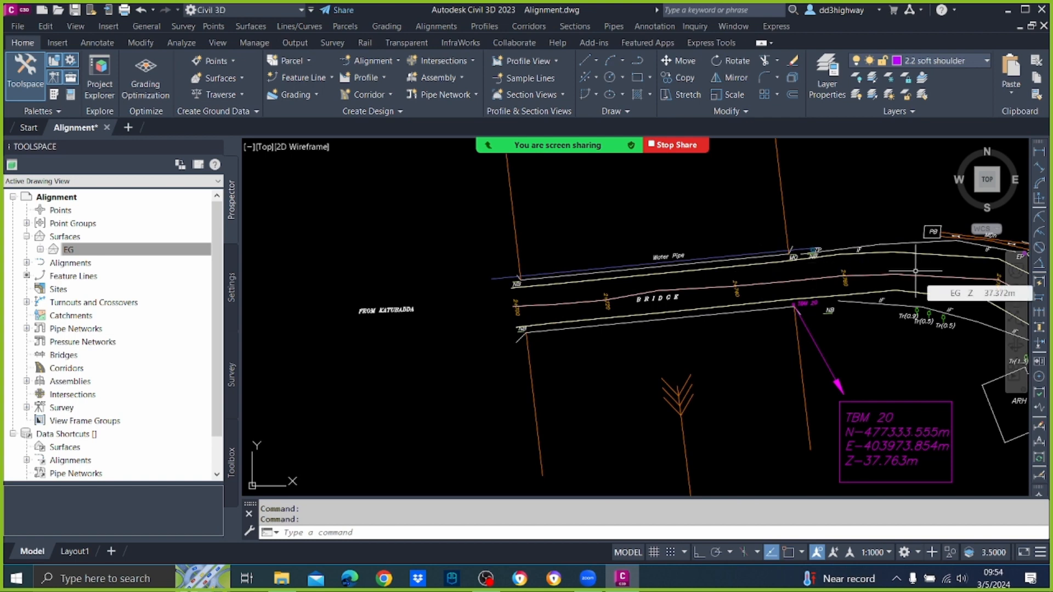
pyautogui.click(916, 252)
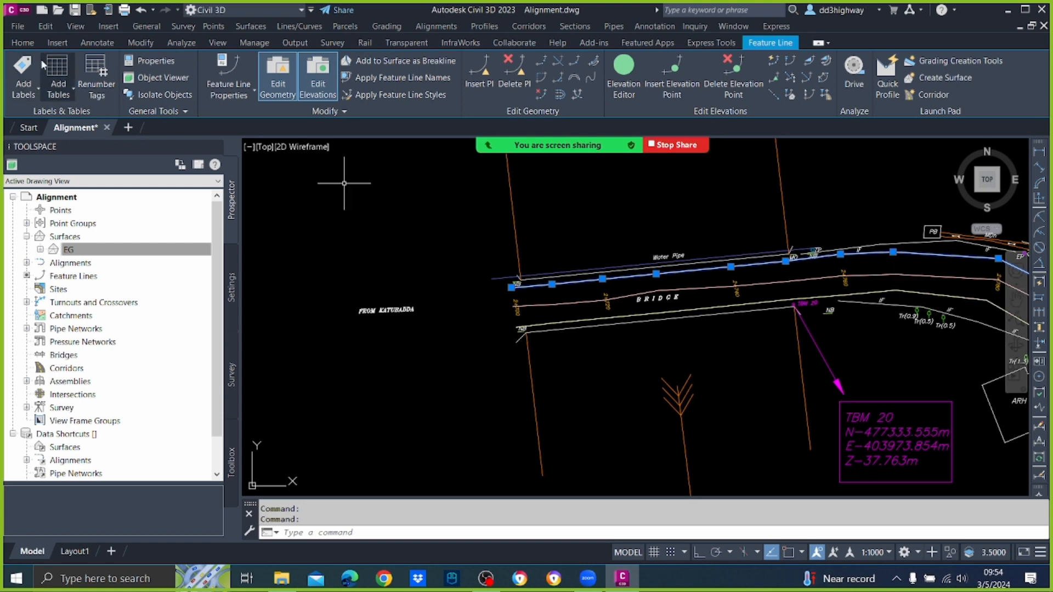
pyautogui.click(24, 43)
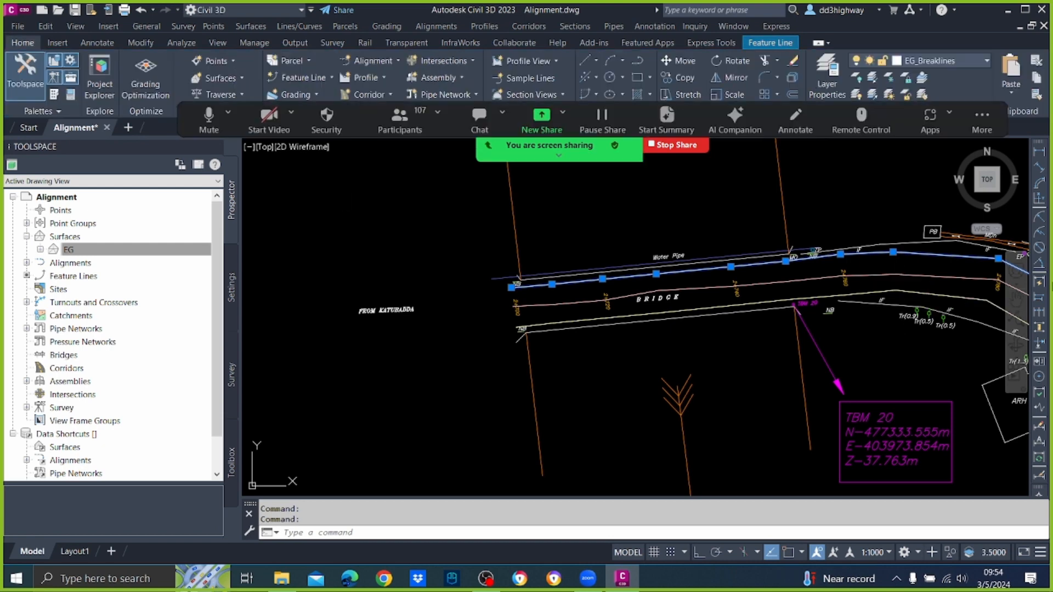
pyautogui.click(984, 62)
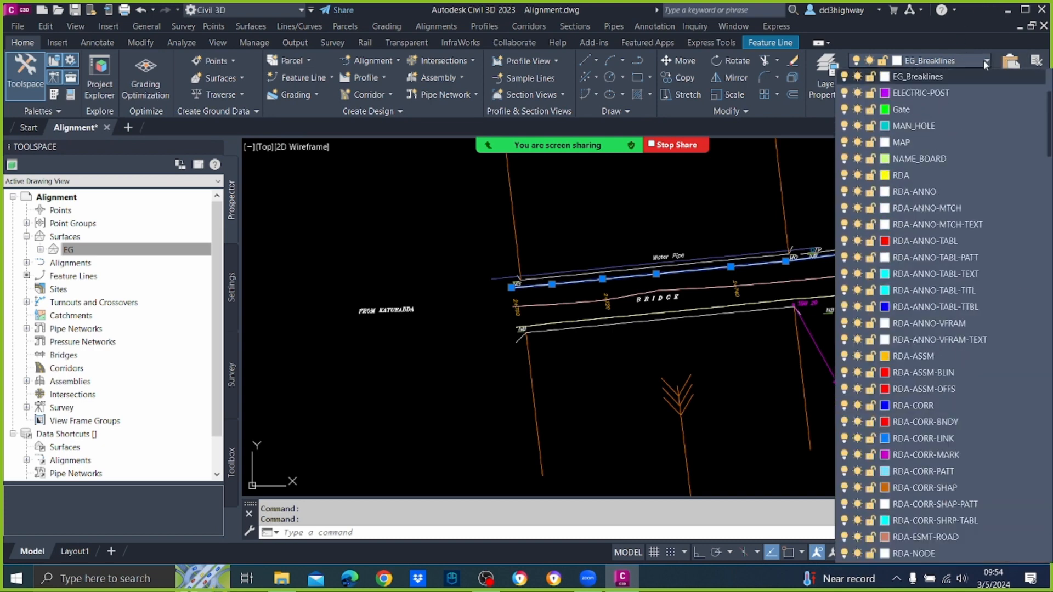
pyautogui.click(858, 77)
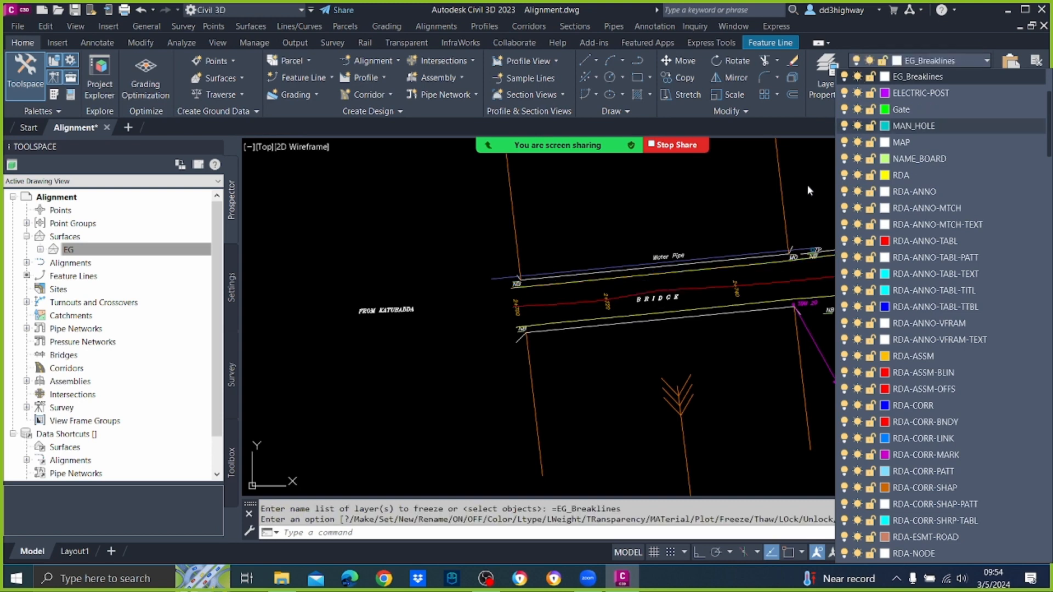
pyautogui.click(687, 223)
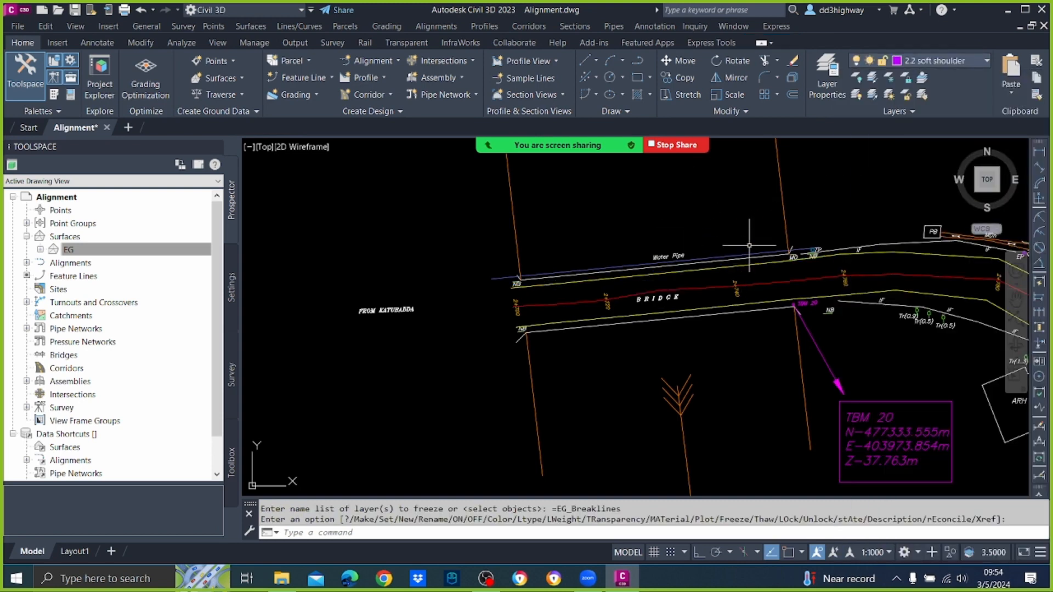
# Step: Check the road plan around the bridge and western bend, and close the Toolspace
pyautogui.scroll(-4, 915, 274)
pyautogui.scroll(-5, 724, 247)
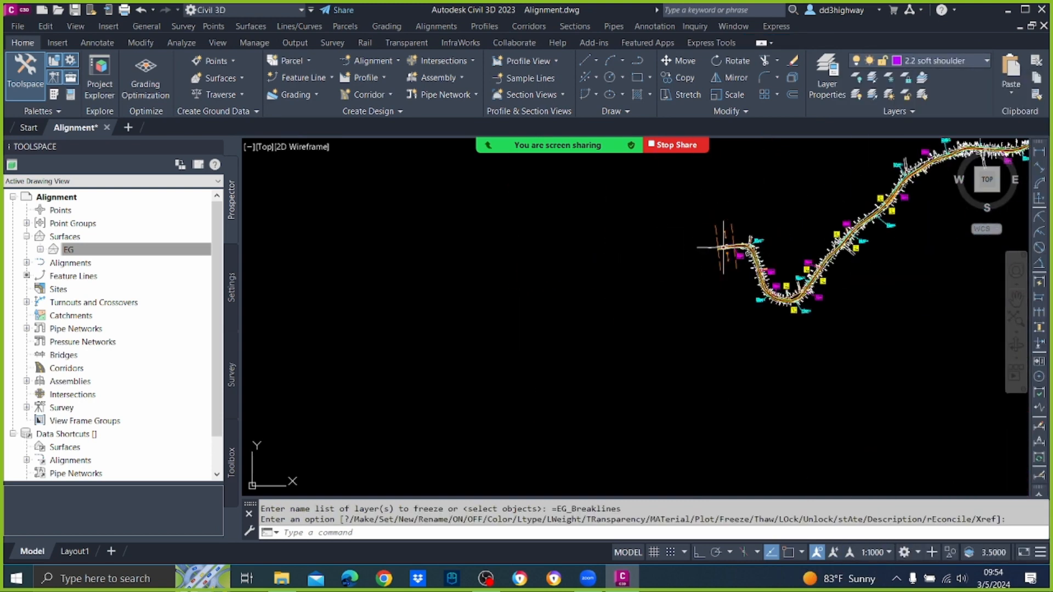
pyautogui.scroll(3, 797, 246)
pyautogui.scroll(4, 768, 244)
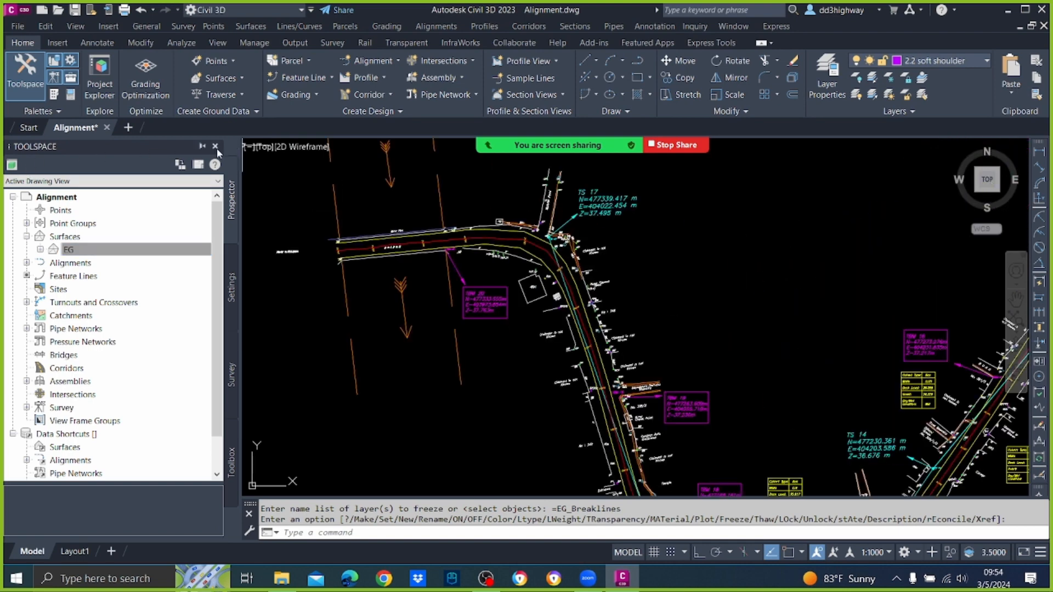
pyautogui.click(215, 147)
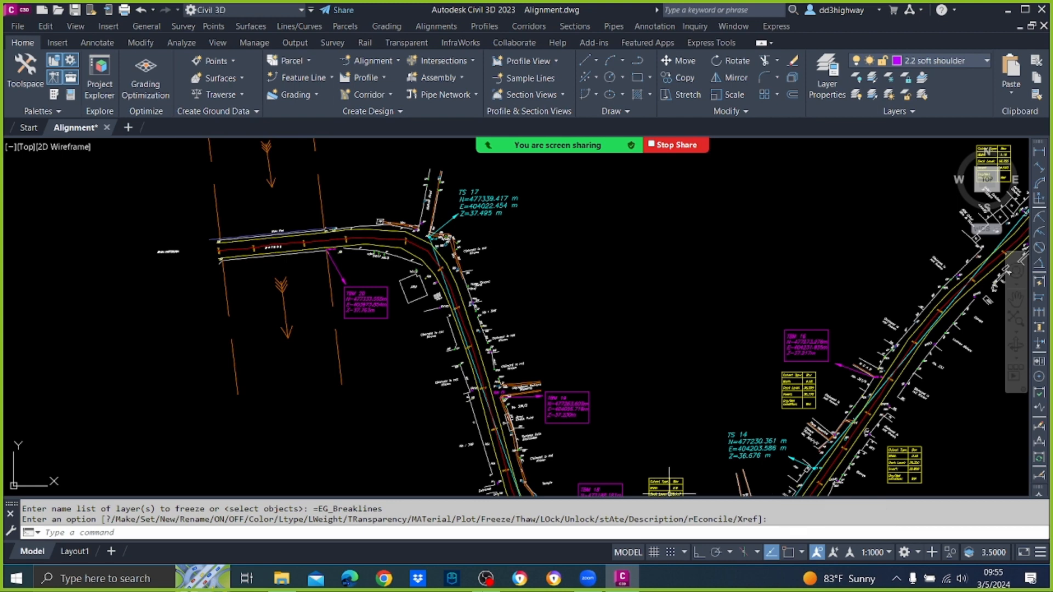
pyautogui.click(588, 578)
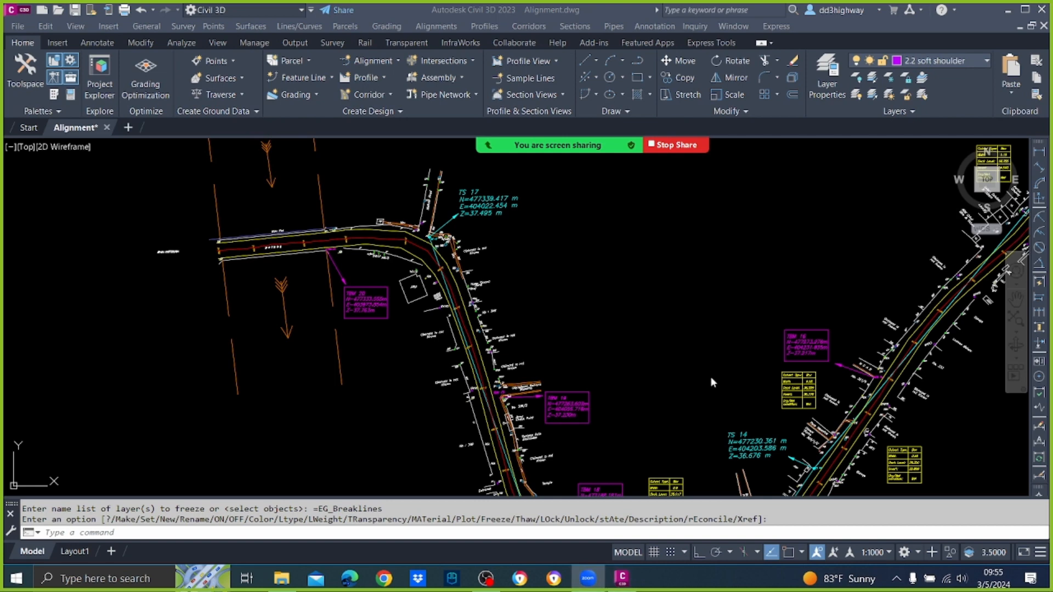
pyautogui.moveTo(598, 143)
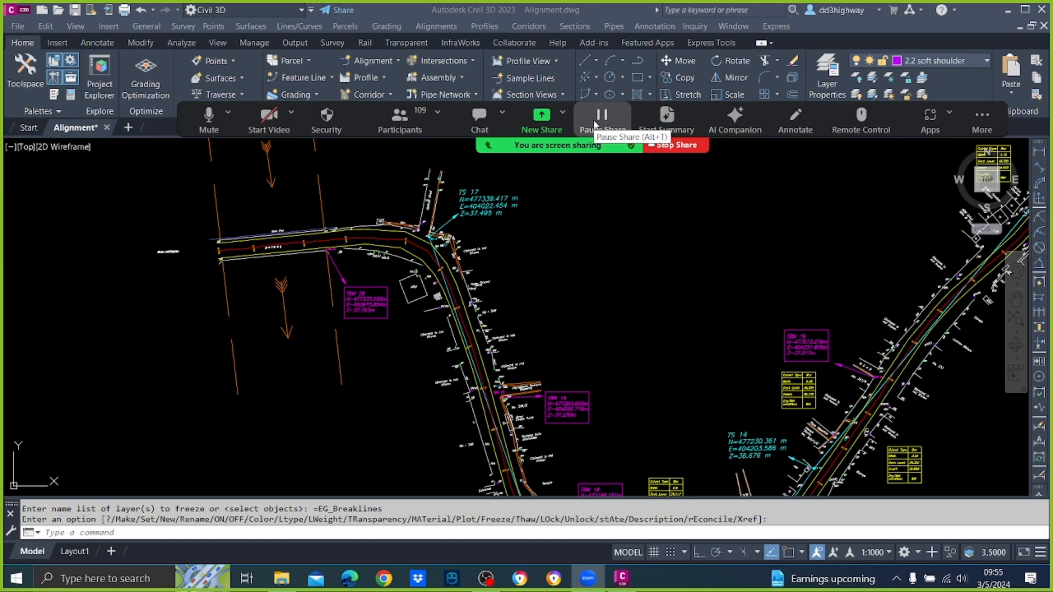
pyautogui.click(614, 261)
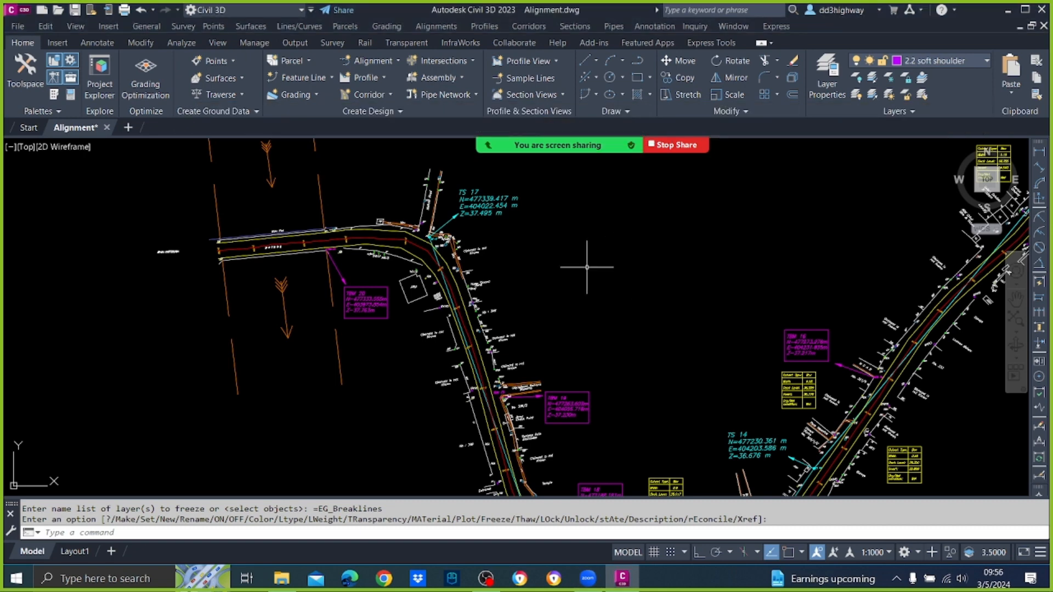
# Step: Start creating an alignment by layout for the road, opening its creation settings
pyautogui.scroll(-1, 568, 263)
pyautogui.scroll(-1, 554, 269)
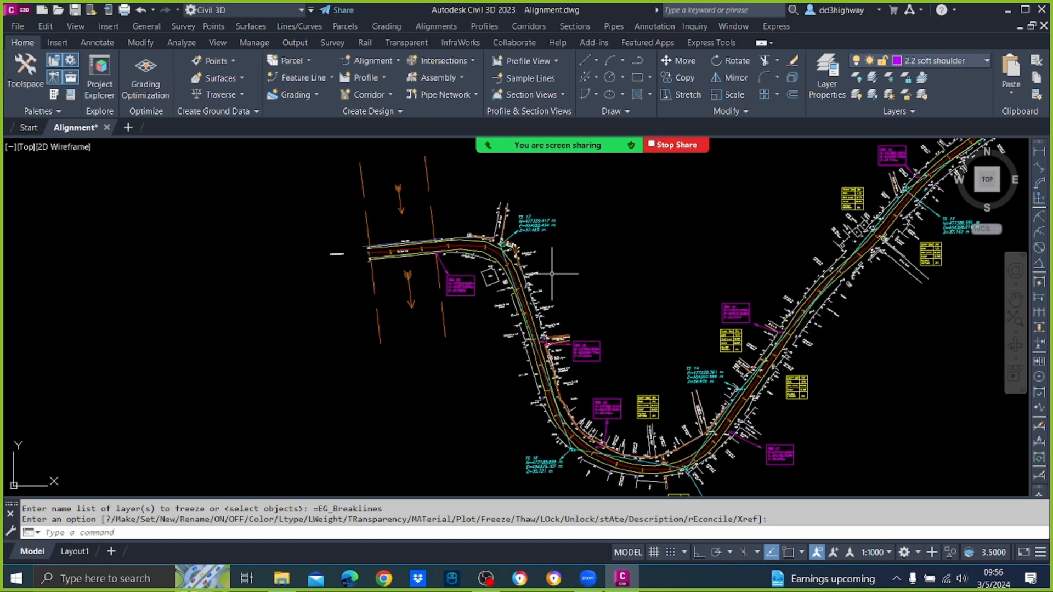
pyautogui.moveTo(500, 259)
pyautogui.click(444, 26)
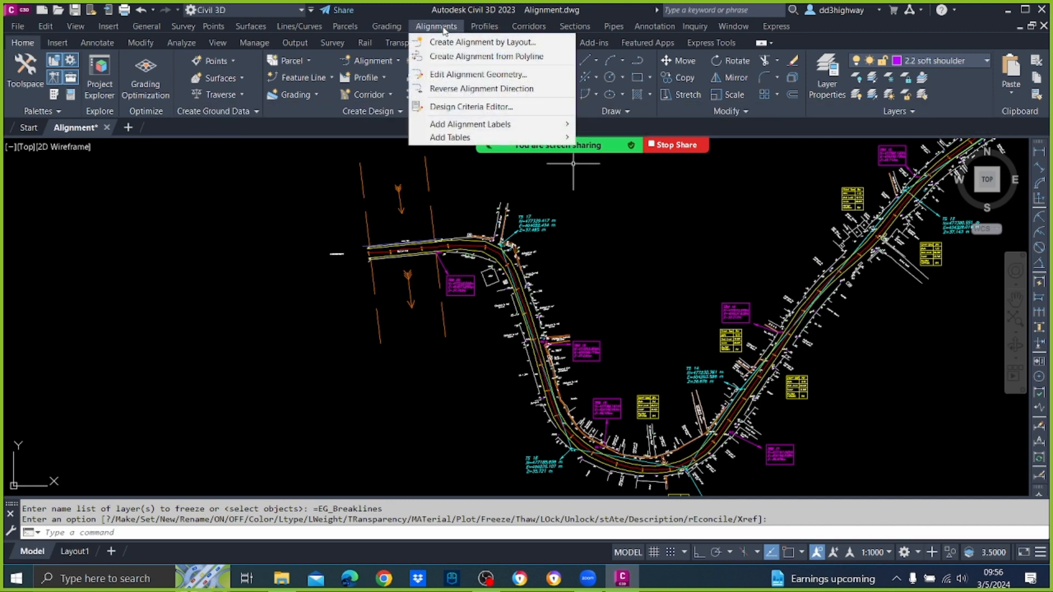
pyautogui.click(514, 43)
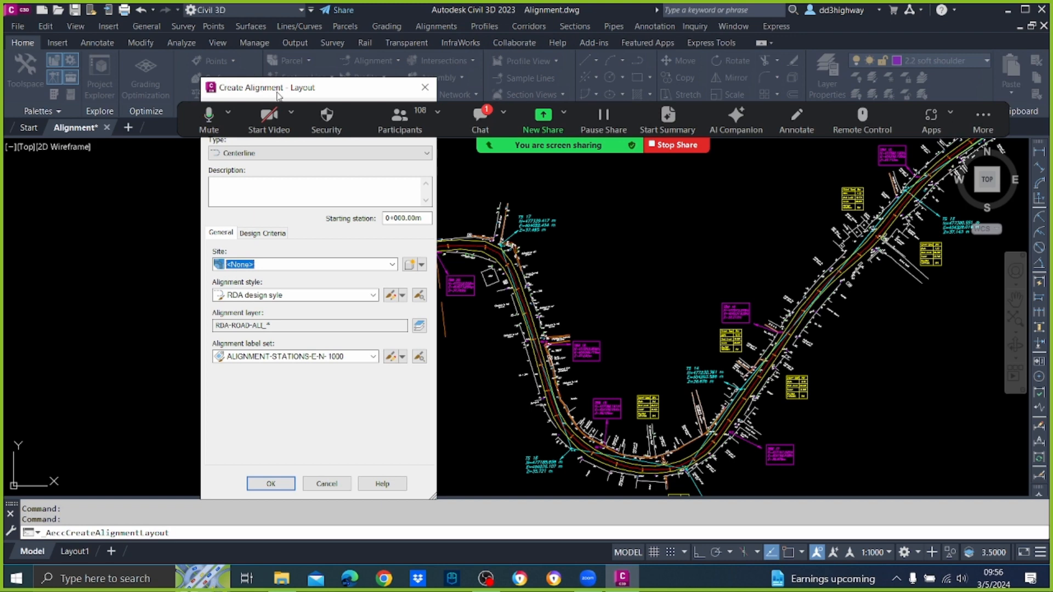
# Step: Check the new message in the meeting chat, close the chat, and cancel the alignment creation settings
pyautogui.click(481, 116)
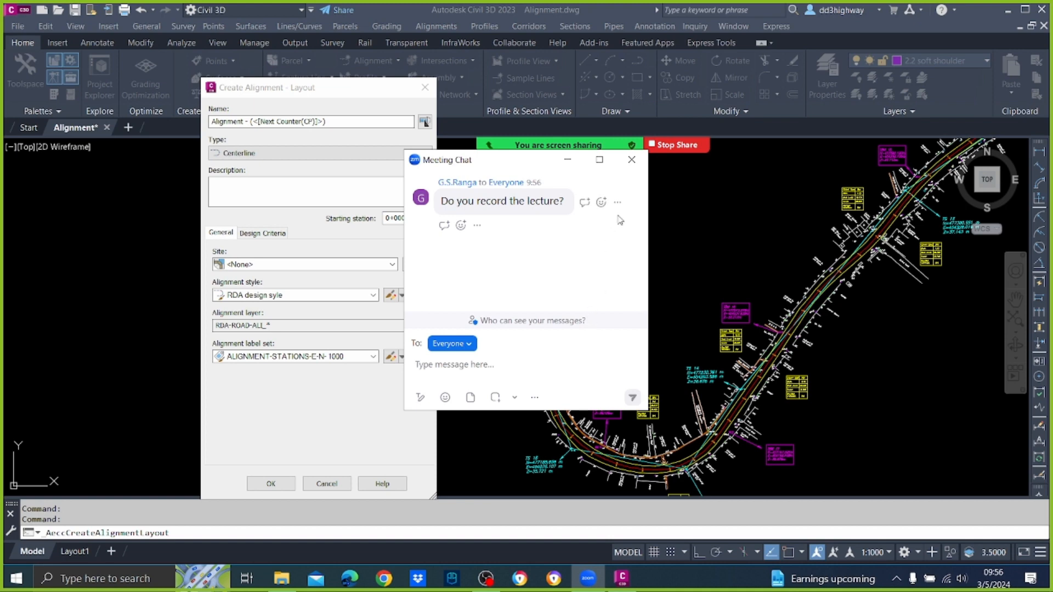
pyautogui.click(631, 165)
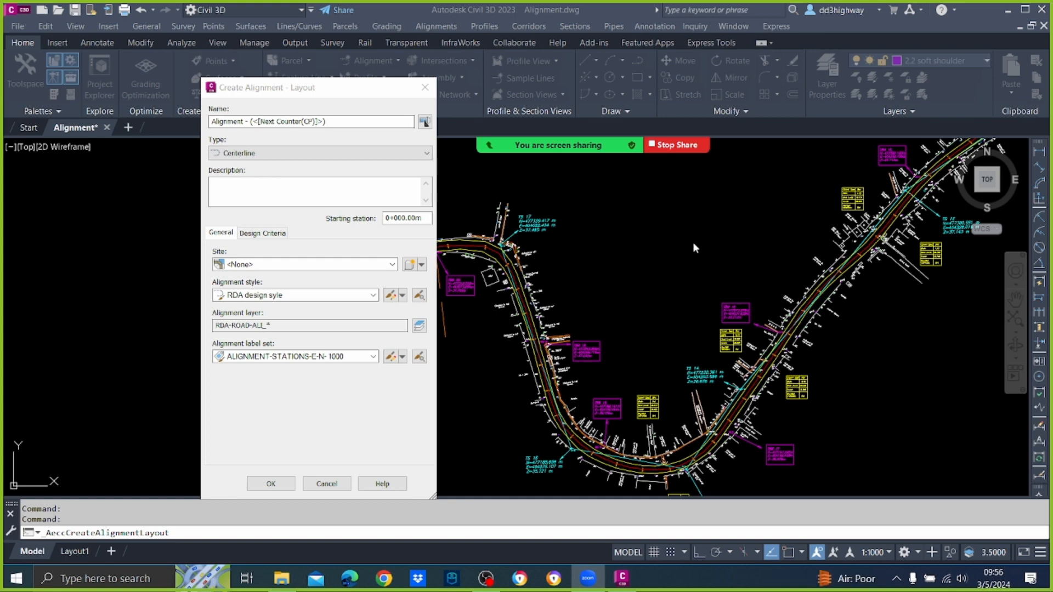
pyautogui.moveTo(491, 121)
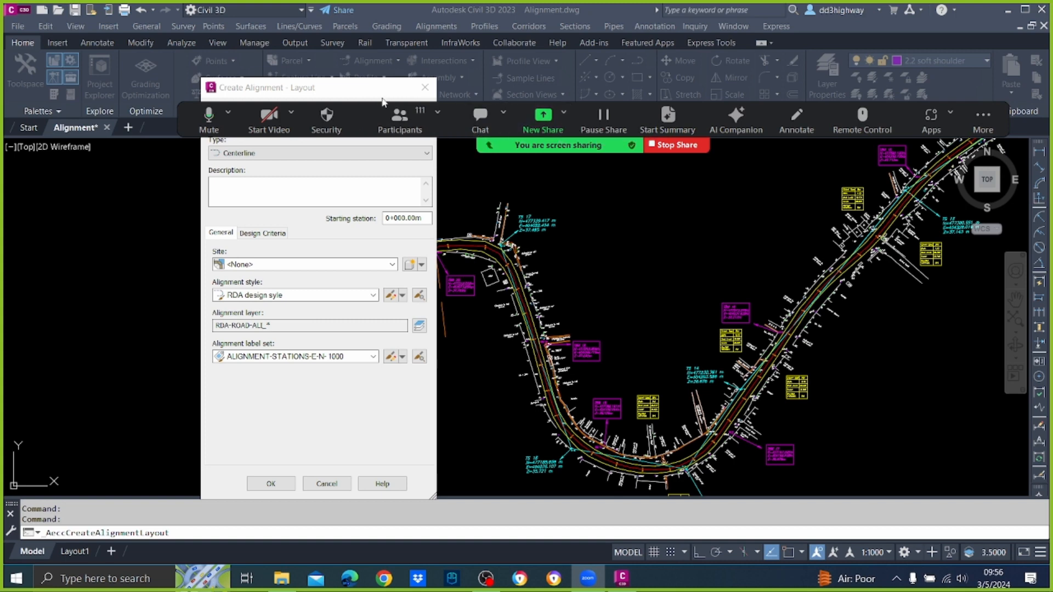
pyautogui.click(430, 91)
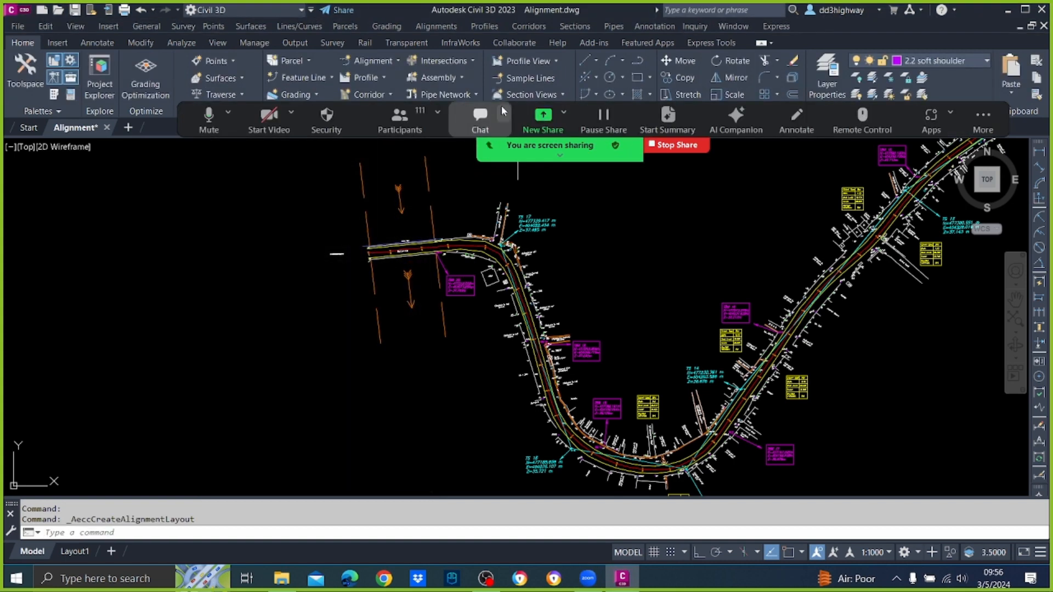
# Step: Start a new alignment by layout for the road and name it DCL
pyautogui.click(447, 30)
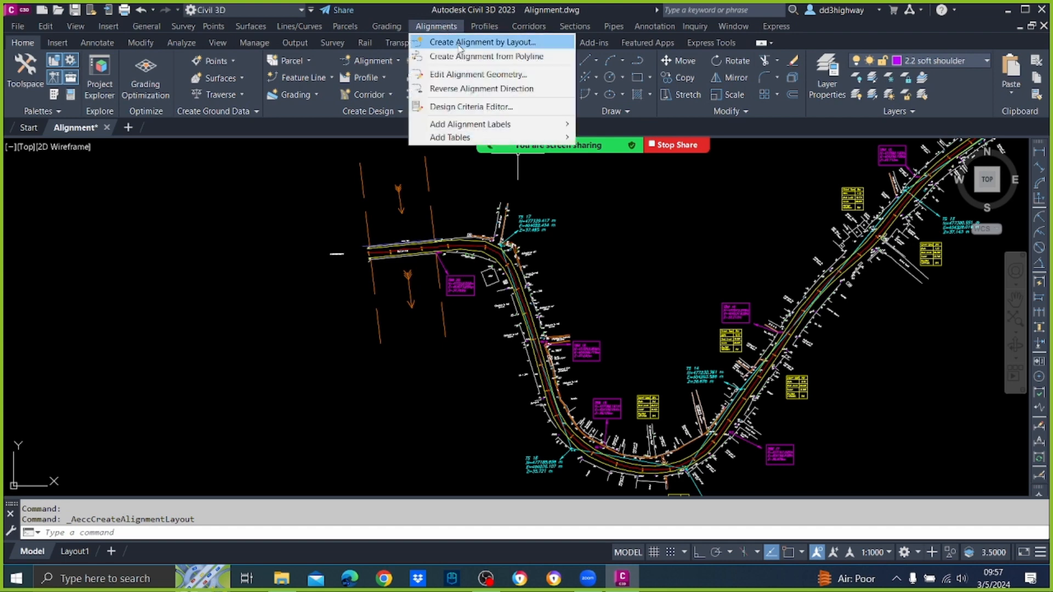
pyautogui.click(460, 44)
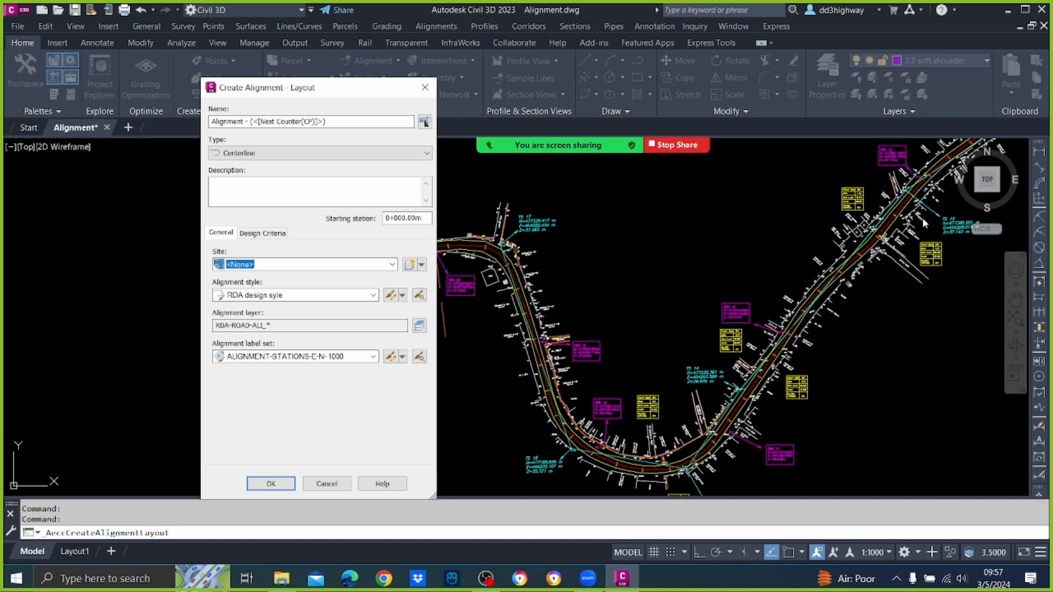
pyautogui.moveTo(338, 121); pyautogui.dragTo(160, 116)
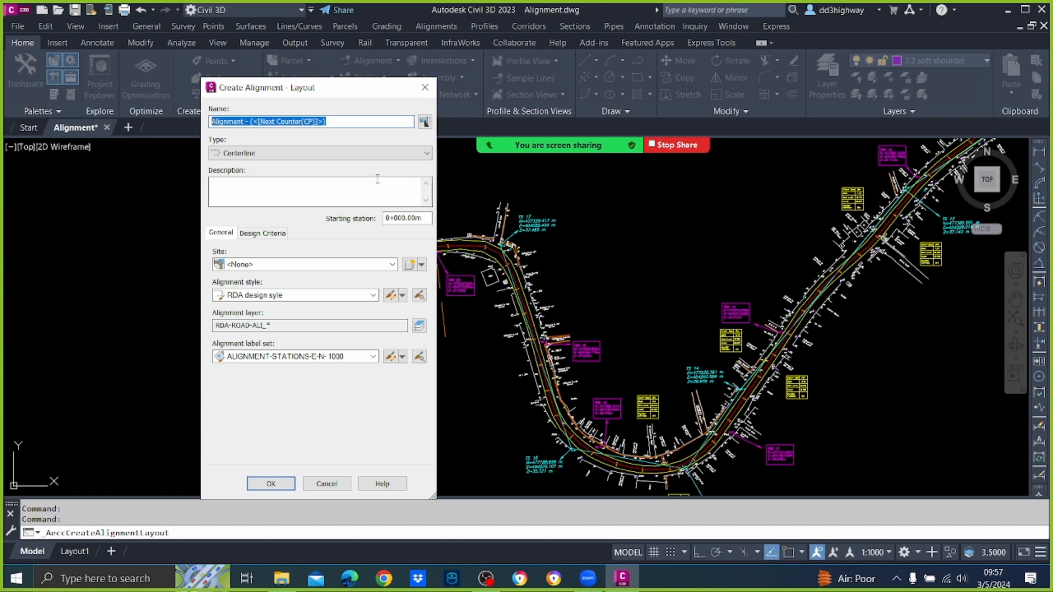
pyautogui.write('DC')
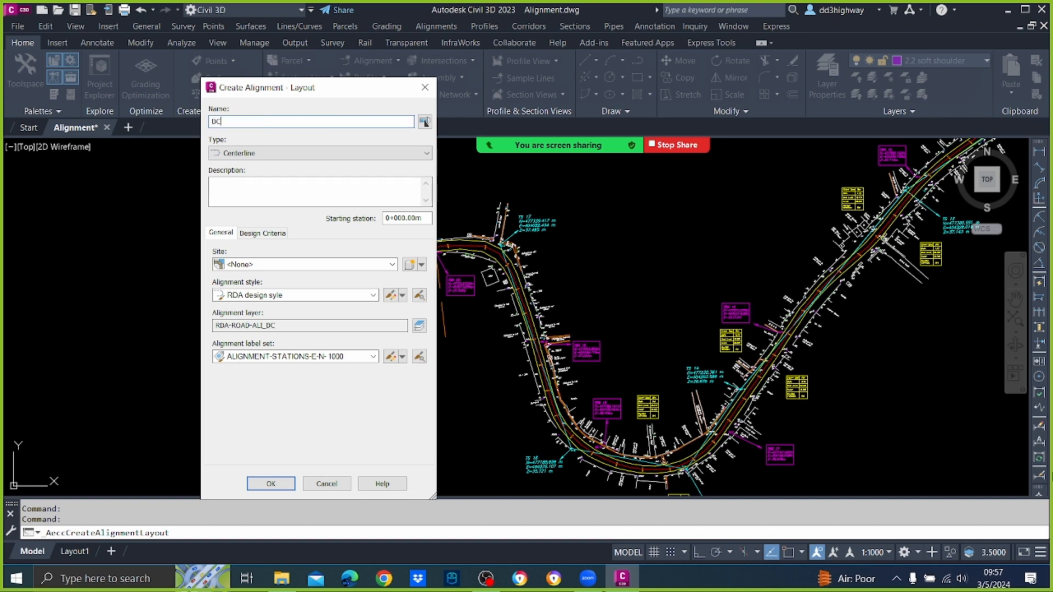
pyautogui.write('L')
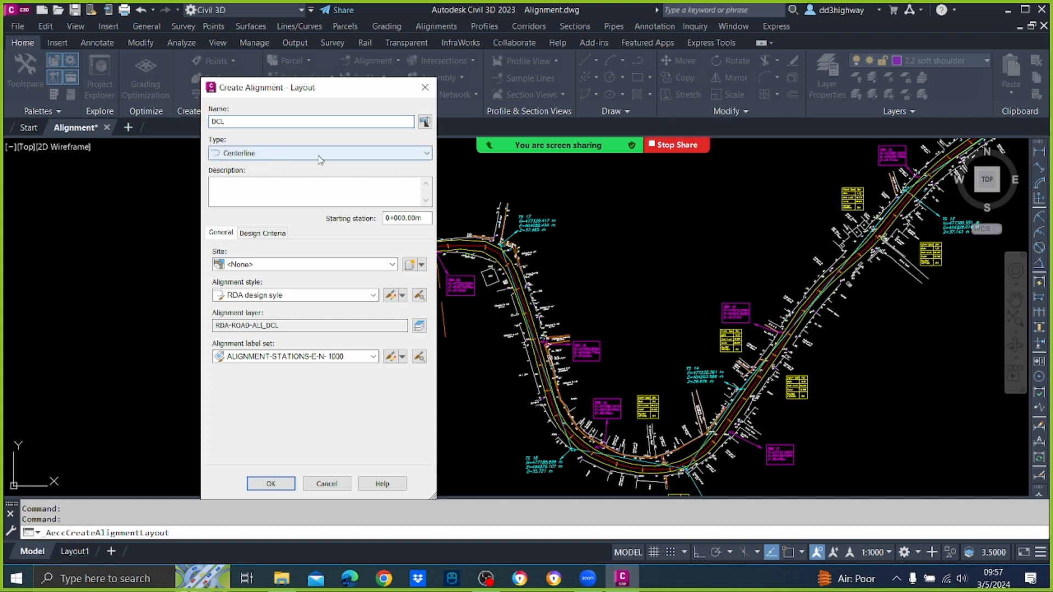
# Step: Create a new site named Site1 from the alignment creation settings and assign the DCL alignment to it
pyautogui.click(360, 265)
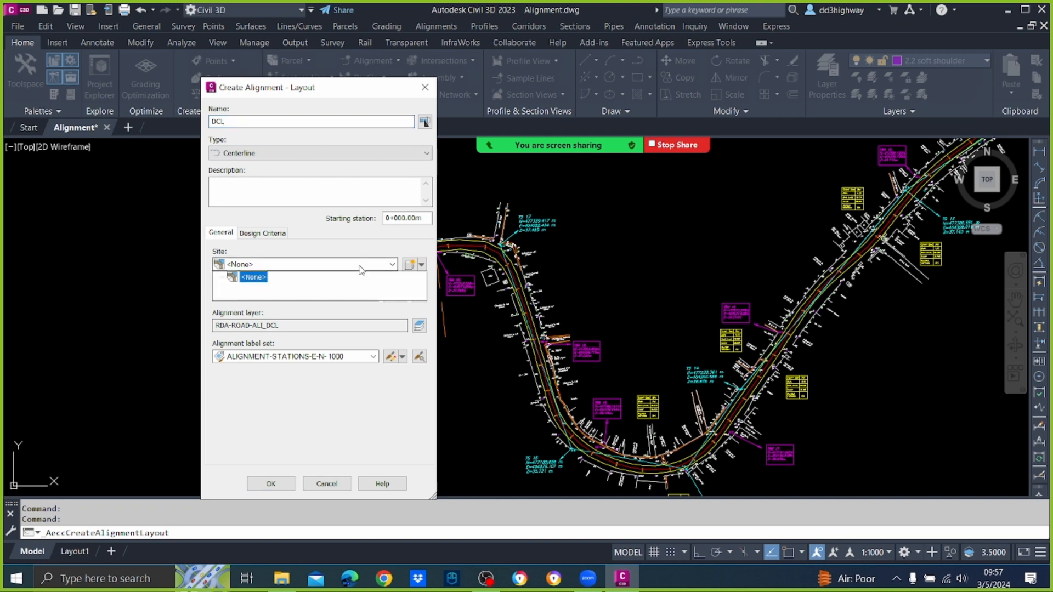
pyautogui.click(362, 267)
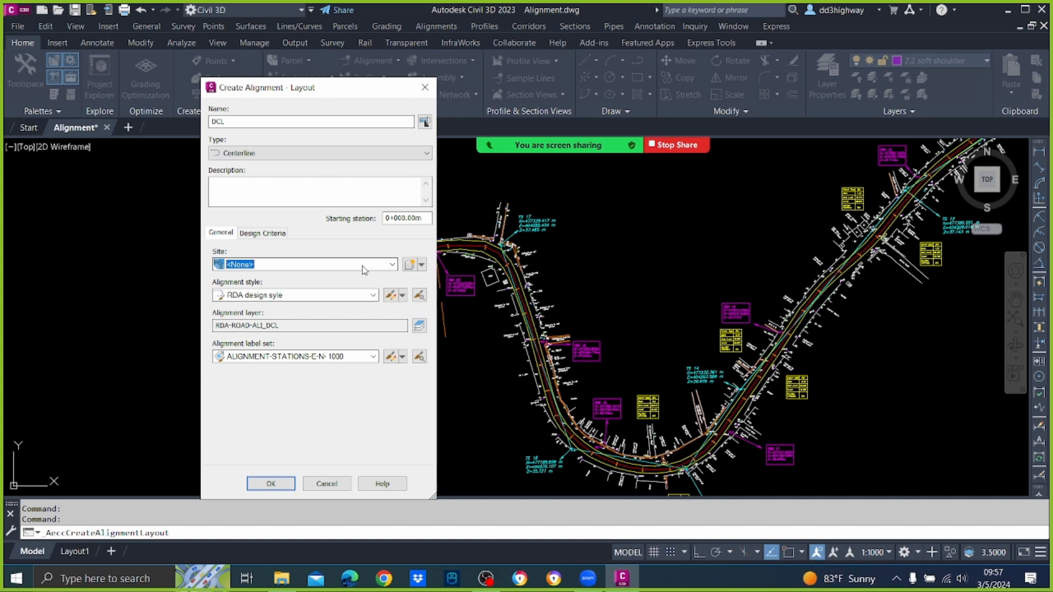
pyautogui.click(410, 265)
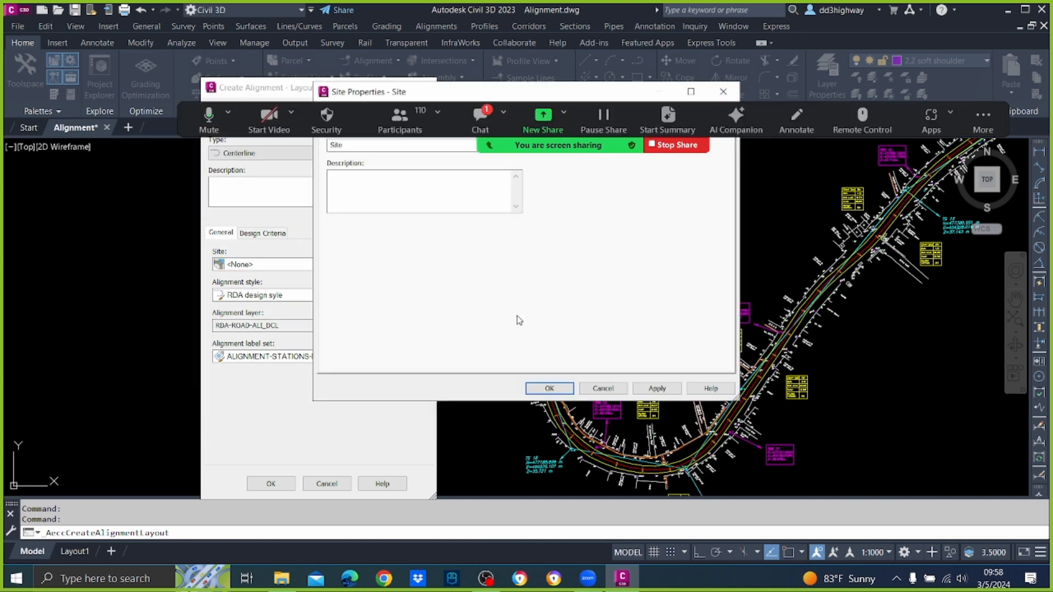
pyautogui.moveTo(434, 94); pyautogui.dragTo(431, 210)
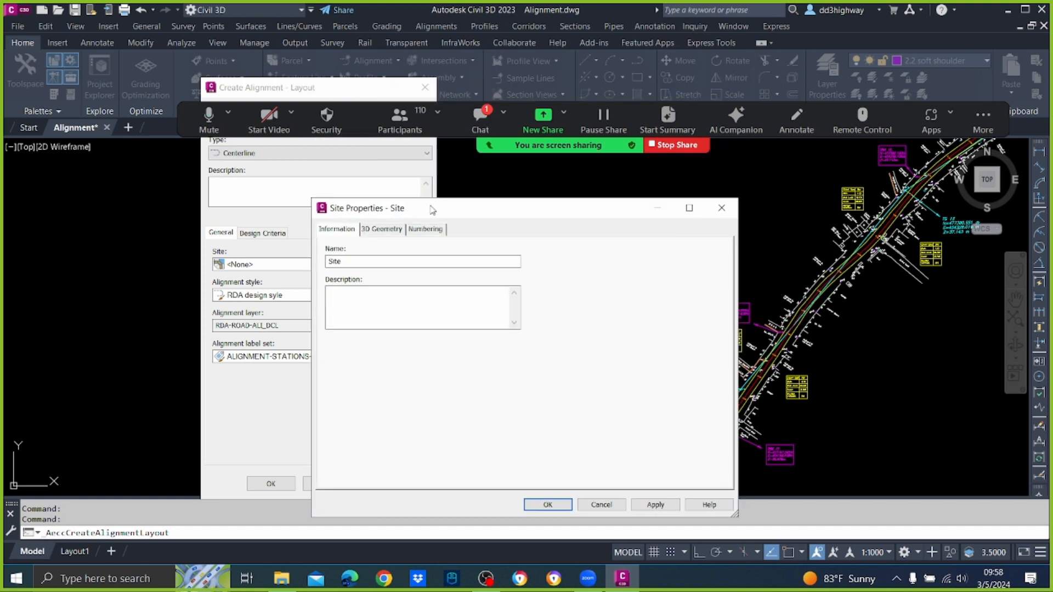
pyautogui.click(348, 262)
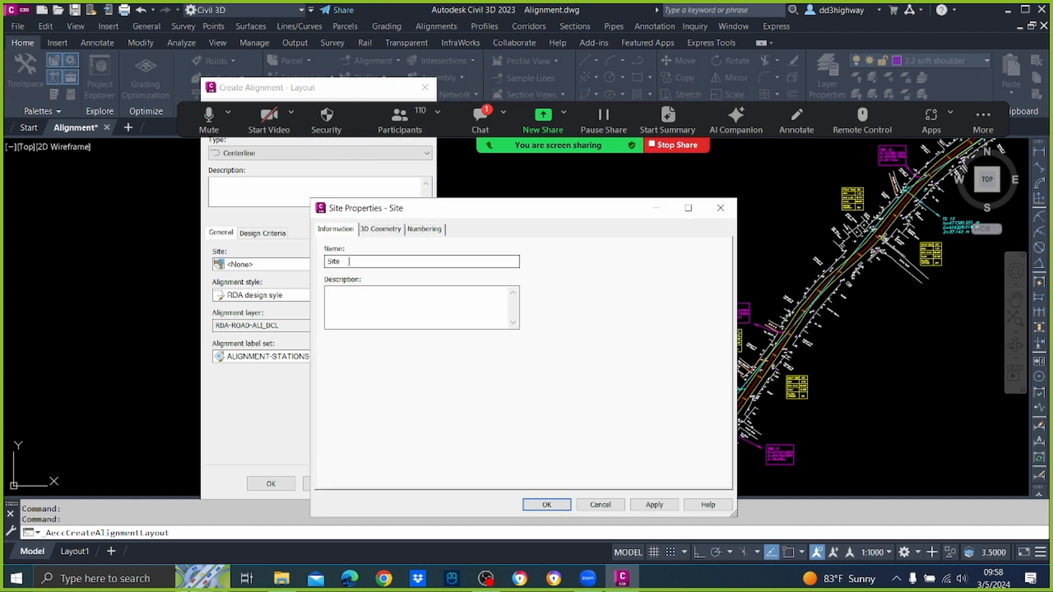
pyautogui.write('1')
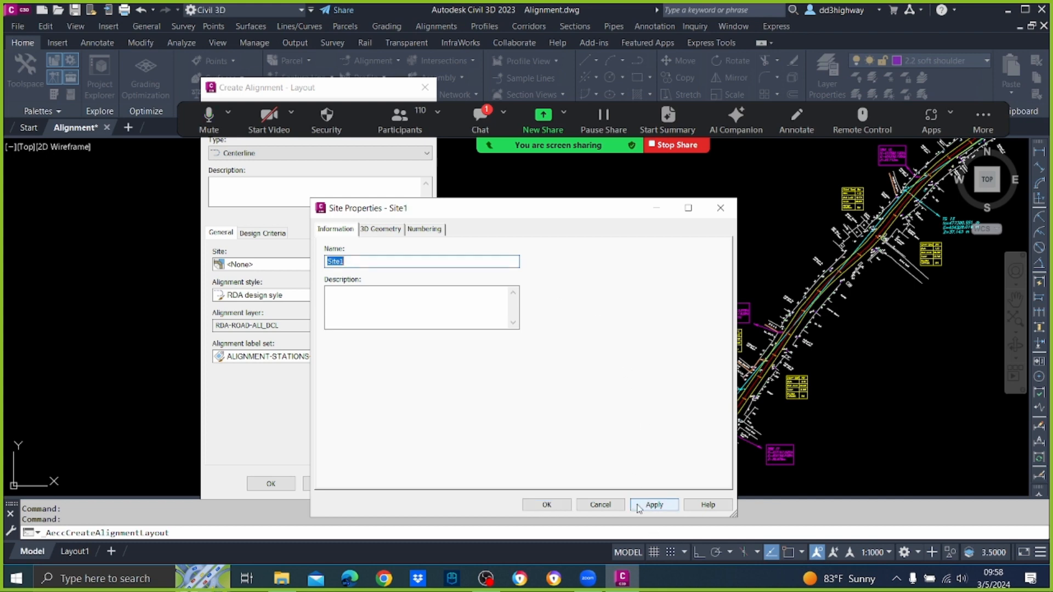
pyautogui.click(654, 504)
pyautogui.click(547, 505)
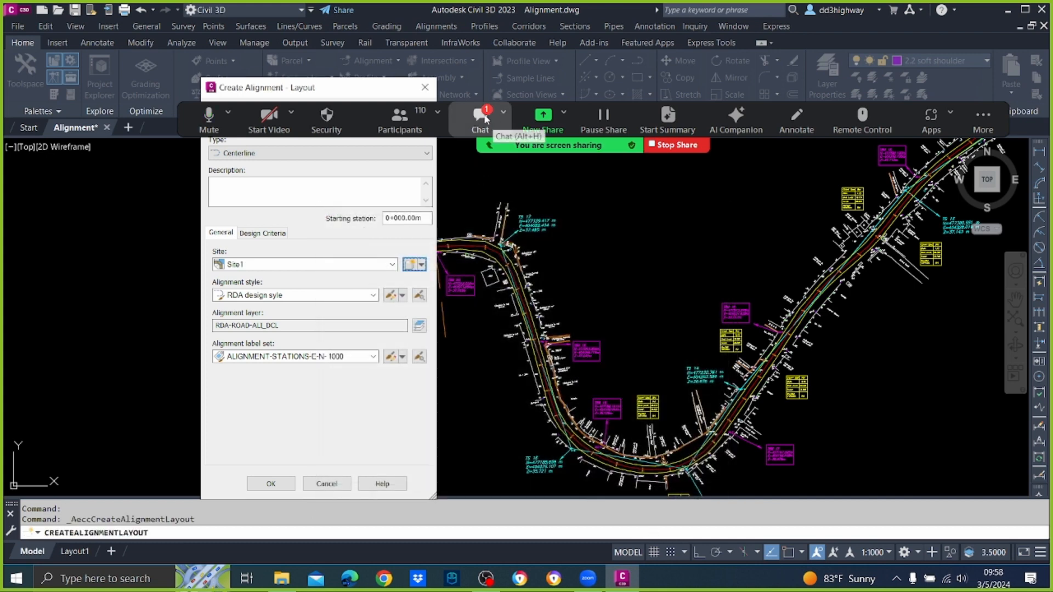
# Step: Read the latest question in the meeting chat and close the chat window
pyautogui.click(497, 132)
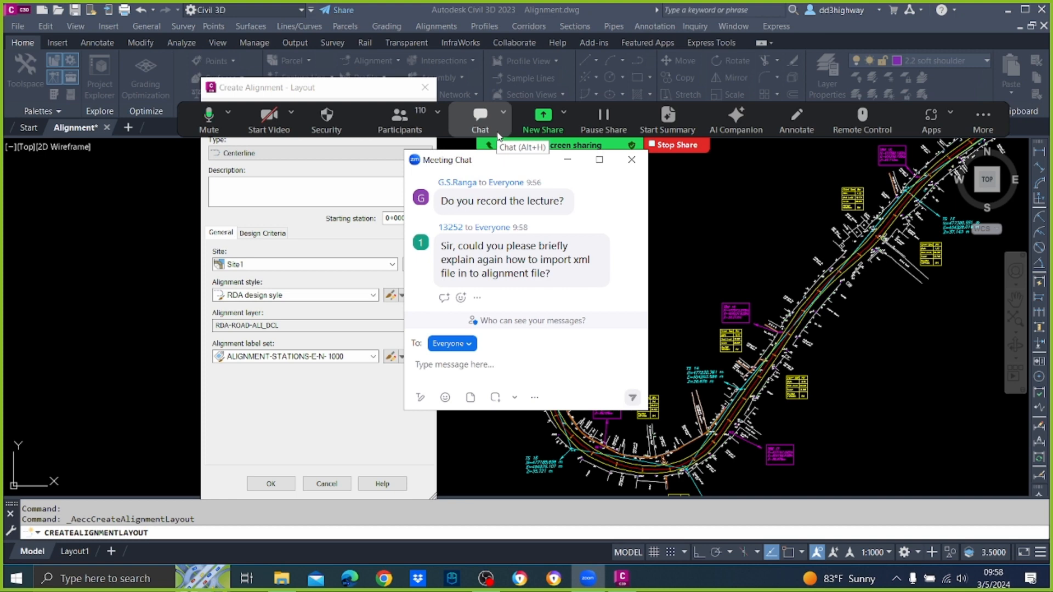
pyautogui.click(631, 160)
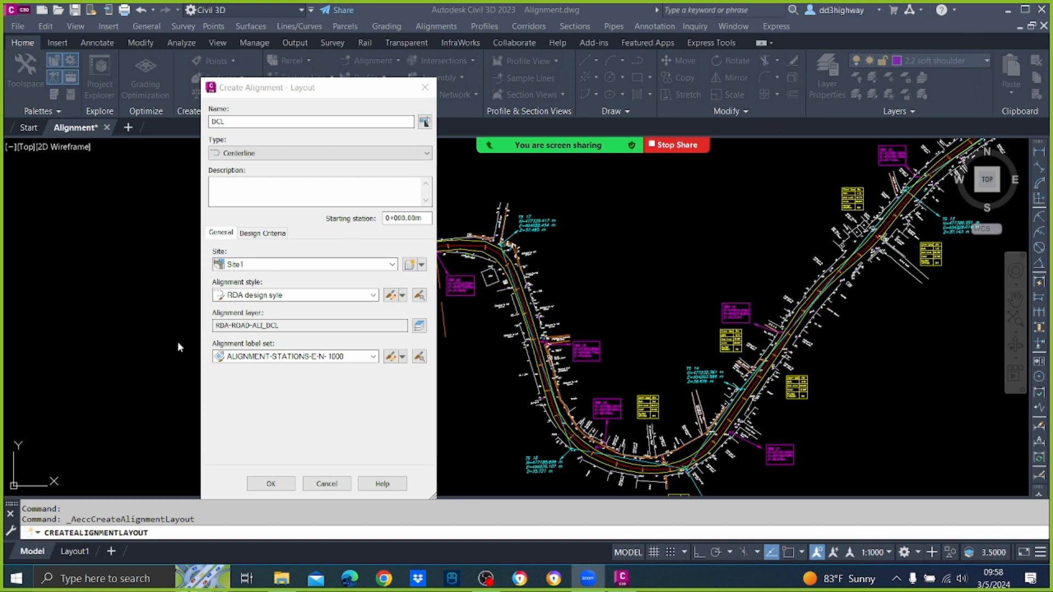
# Step: Keep RDA design syle as the alignment style, choose the ALIGNMENT-STATIONS-E-N- 1000 label set, and accept the DCL alignment settings
pyautogui.click(336, 296)
pyautogui.click(334, 355)
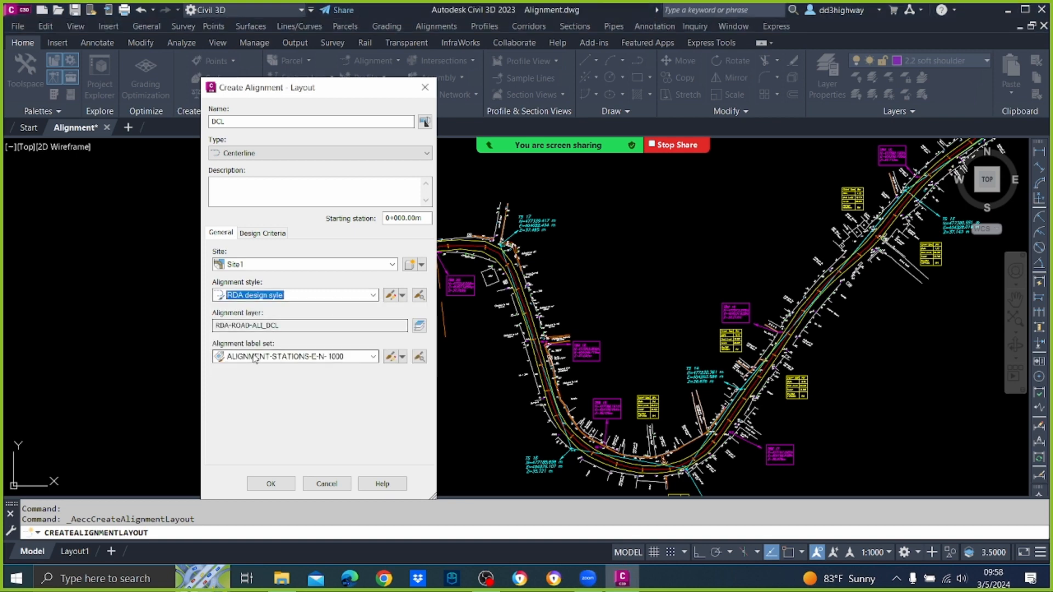
pyautogui.click(343, 356)
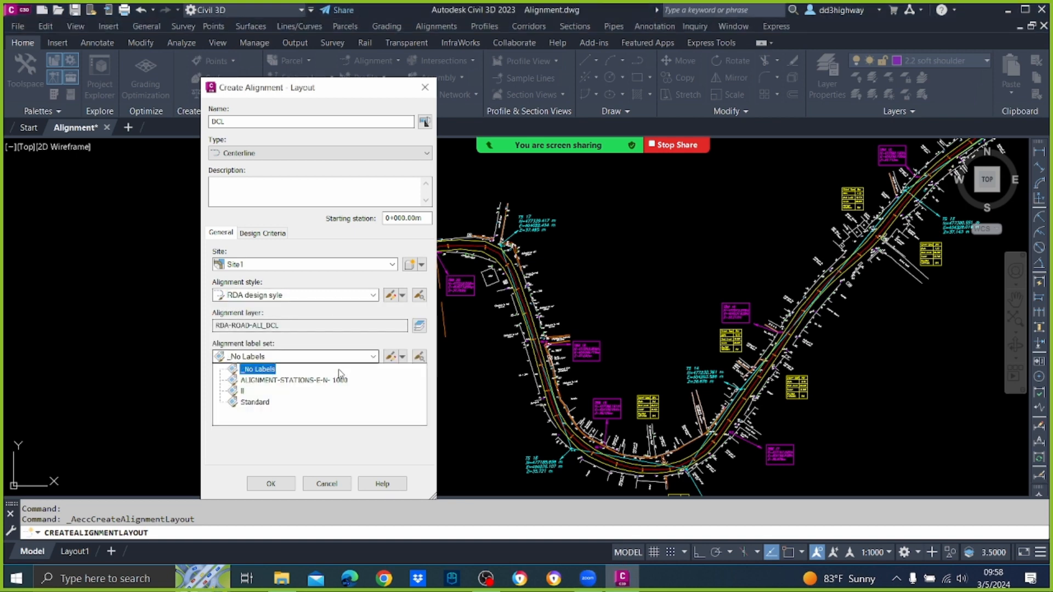
pyautogui.click(343, 381)
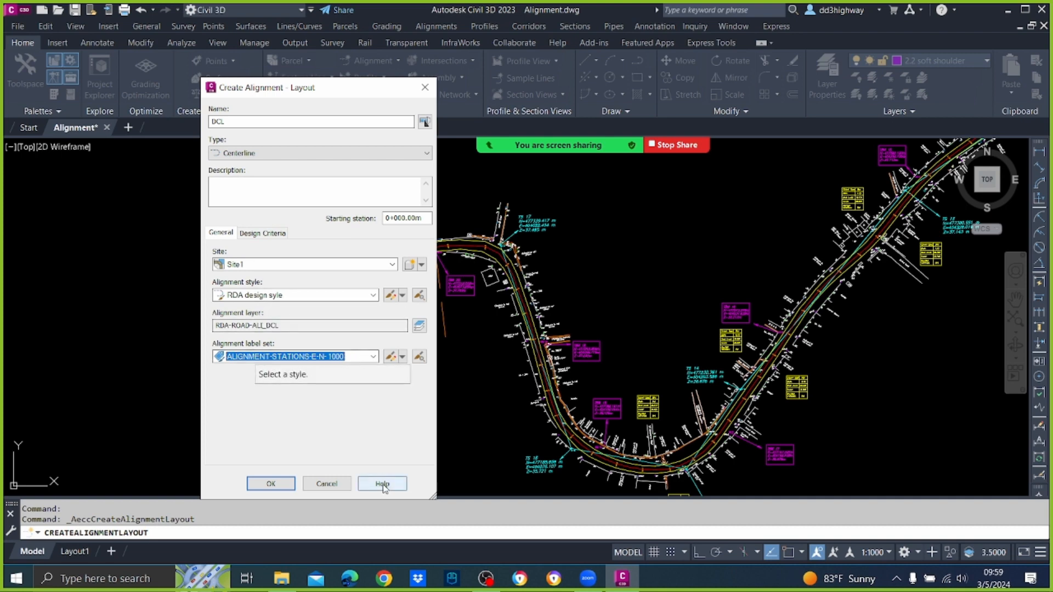
pyautogui.click(289, 485)
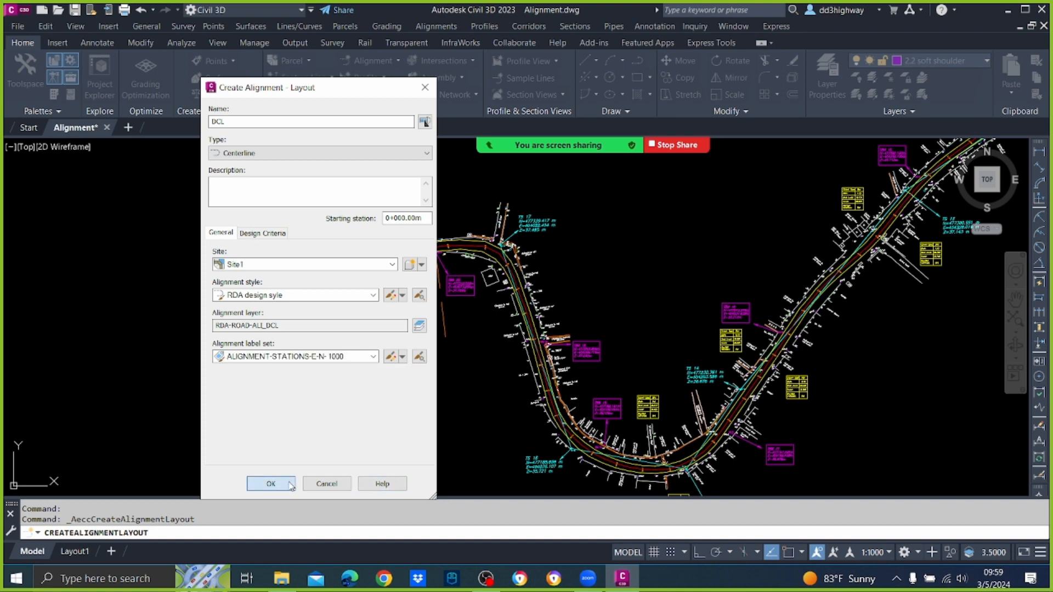
pyautogui.moveTo(260, 257)
pyautogui.mouseDown()
pyautogui.moveTo(370, 219)
pyautogui.moveTo(367, 195)
pyautogui.moveTo(367, 222)
pyautogui.moveTo(369, 204)
pyautogui.mouseUp()
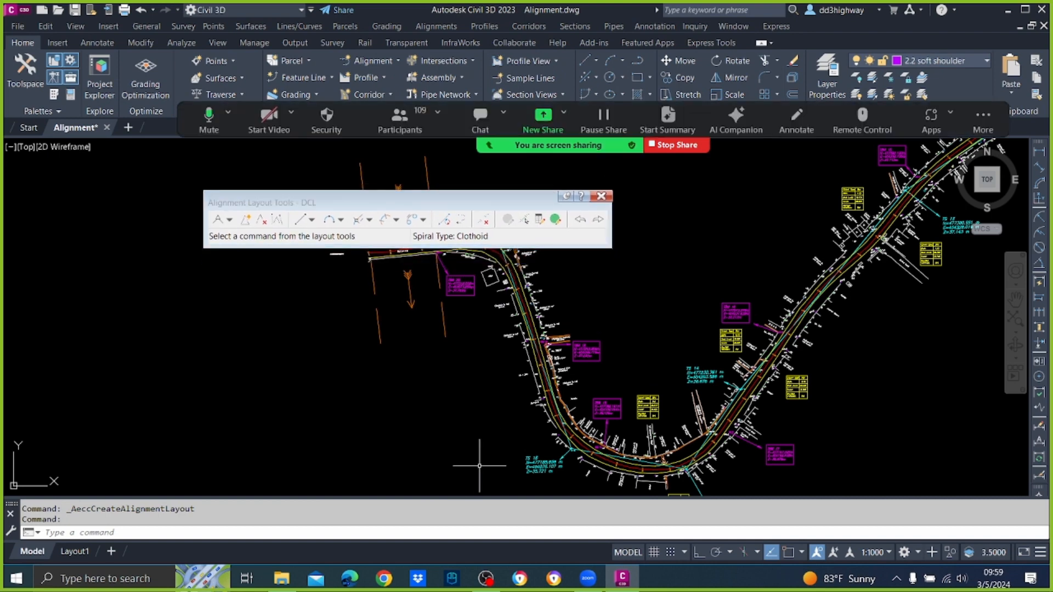
# Step: Bring back the Toolspace and delete the EG surface from the Alignment drawing
pyautogui.scroll(-1, 502, 350)
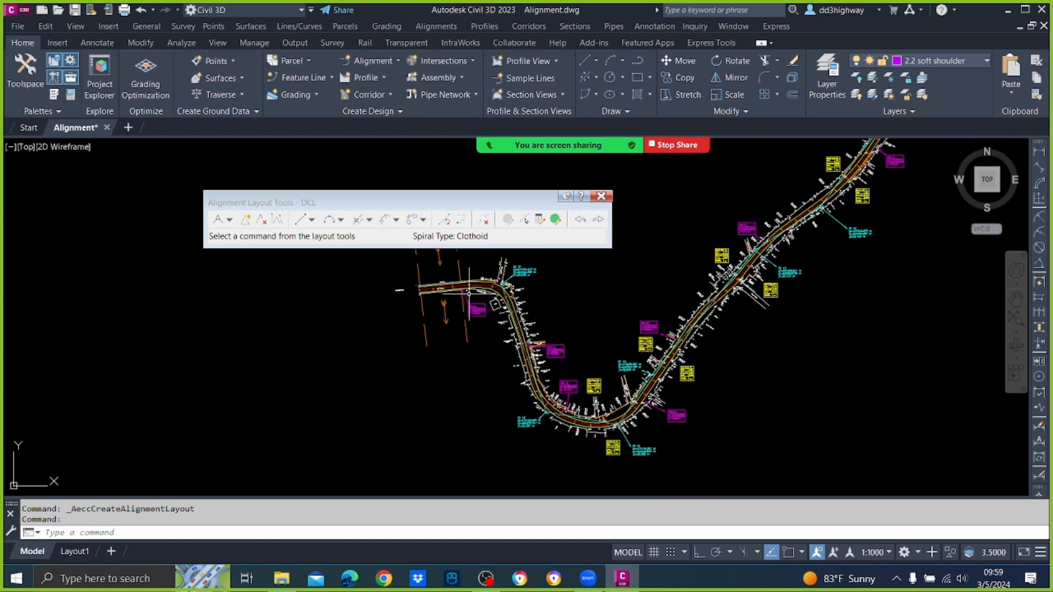
pyautogui.scroll(3, 470, 298)
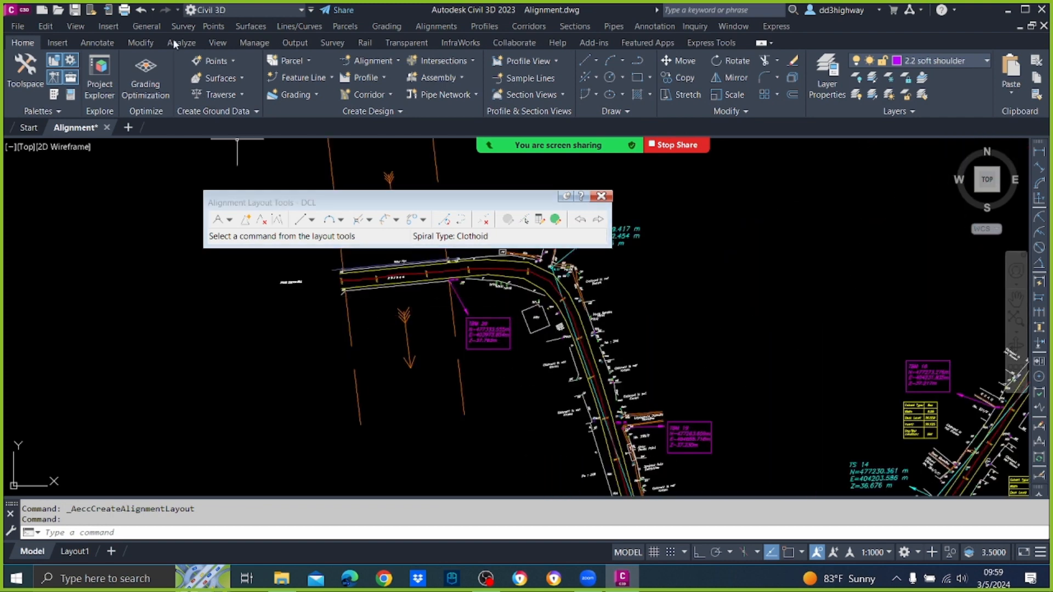
pyautogui.click(154, 28)
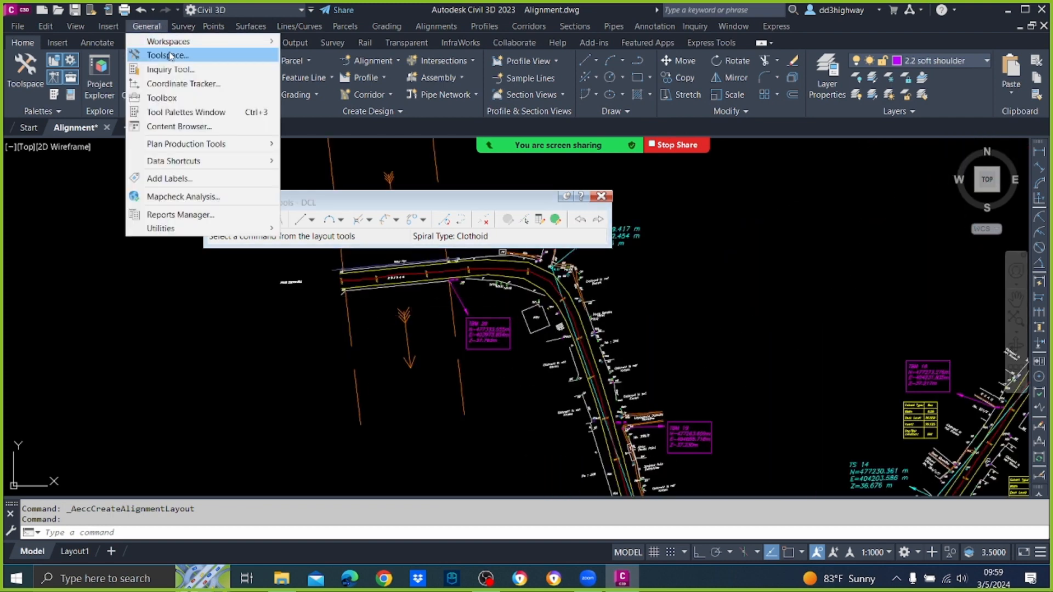
pyautogui.click(170, 56)
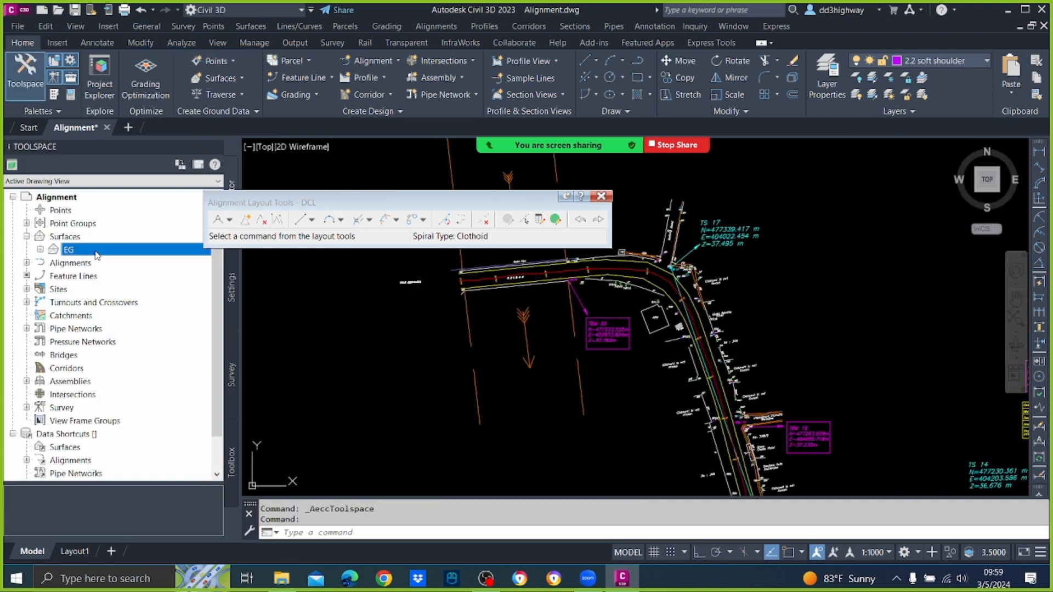
pyautogui.rightClick(97, 255)
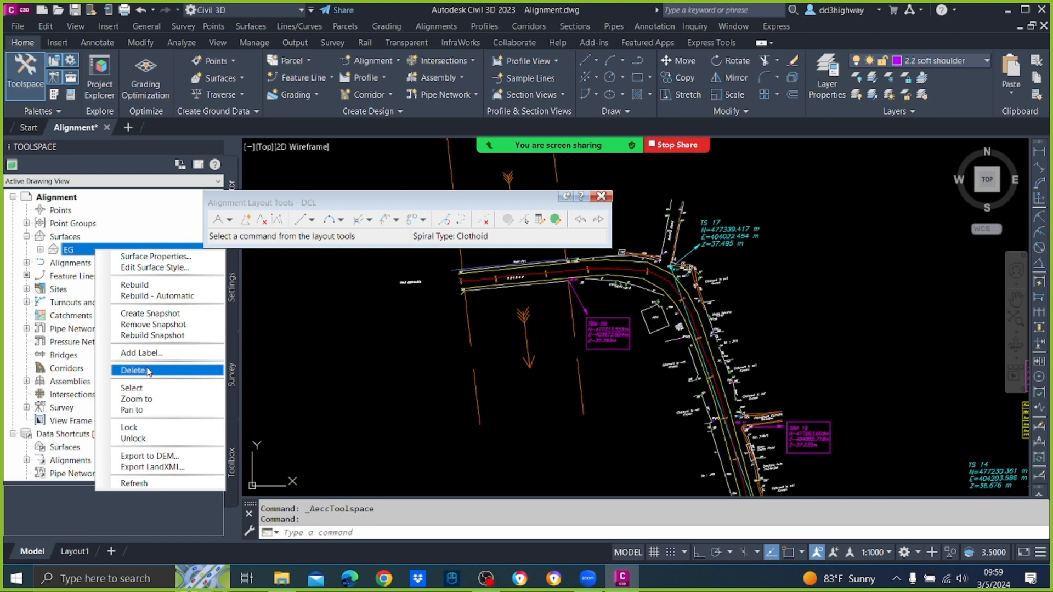
pyautogui.click(147, 370)
pyautogui.click(523, 321)
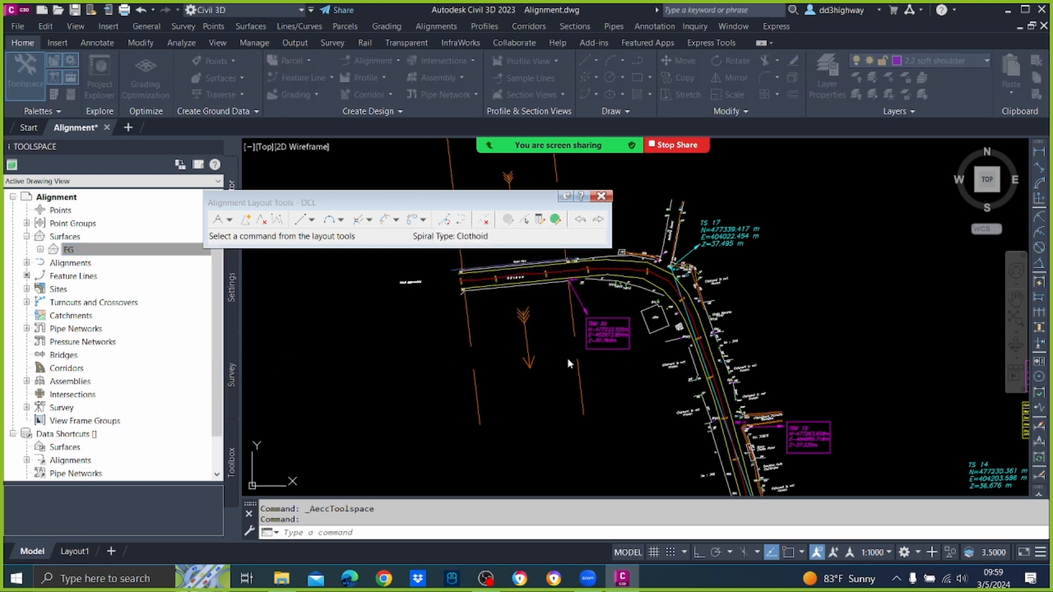
# Step: Import Surface.xml from the RDA C3D Class folder on the Desktop as LandXML, keeping the default import settings
pyautogui.click(17, 26)
pyautogui.moveTo(85, 166)
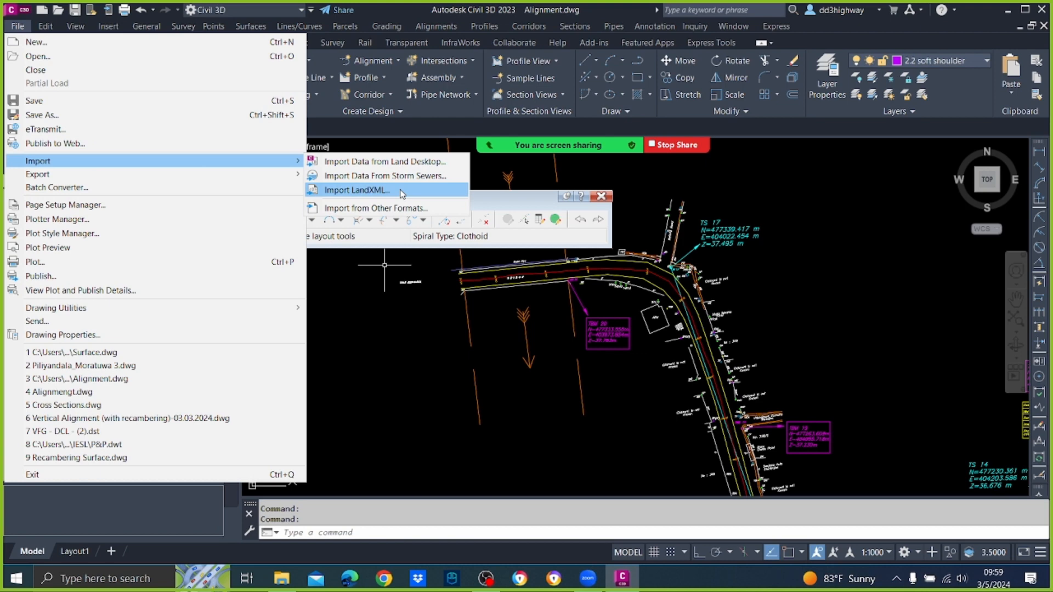
pyautogui.click(402, 192)
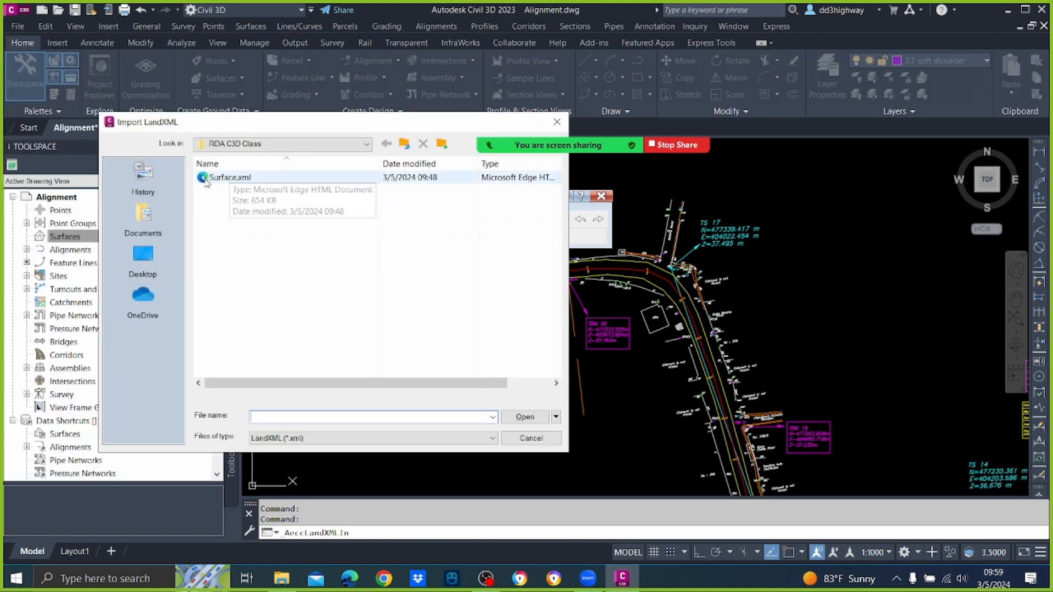
pyautogui.click(364, 144)
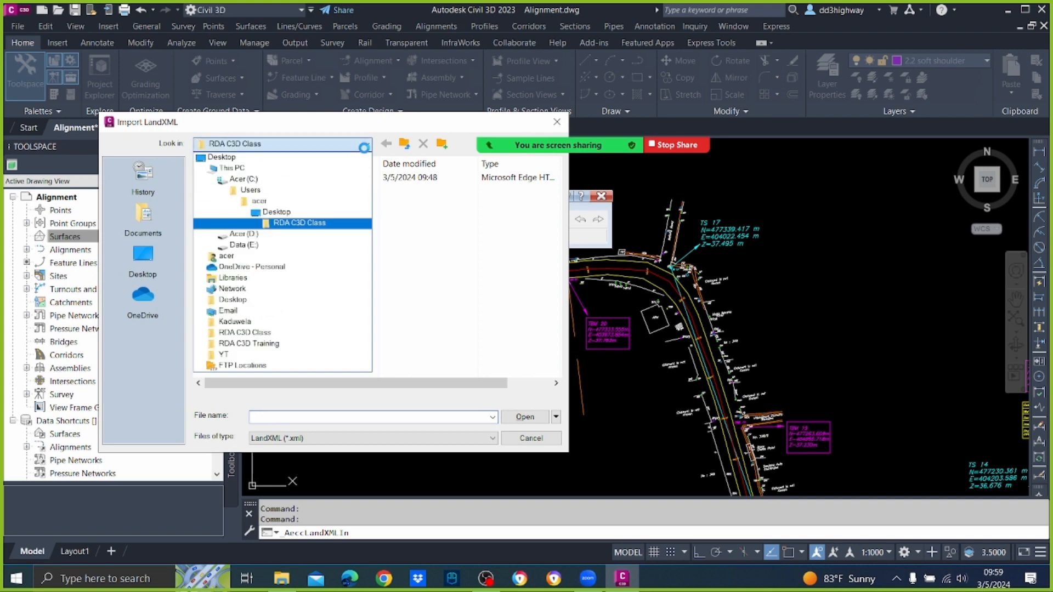
pyautogui.click(276, 212)
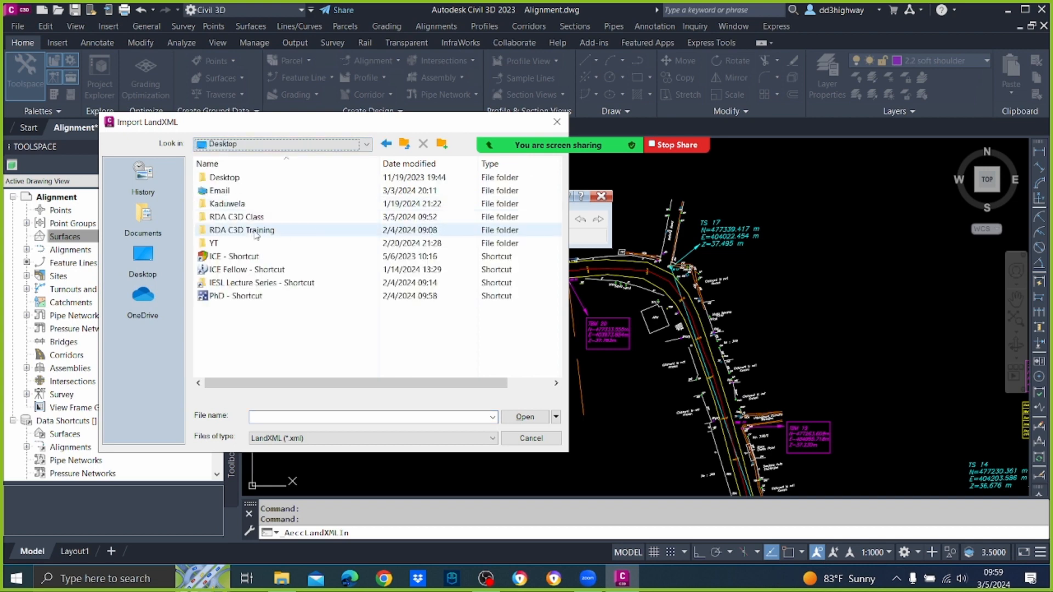
pyautogui.doubleClick(245, 218)
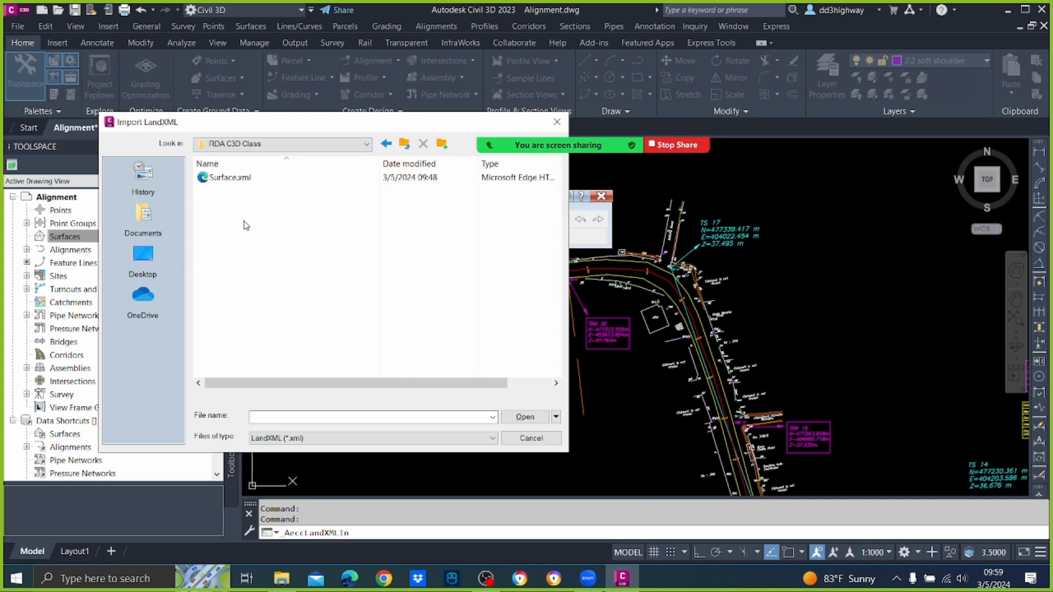
pyautogui.click(216, 181)
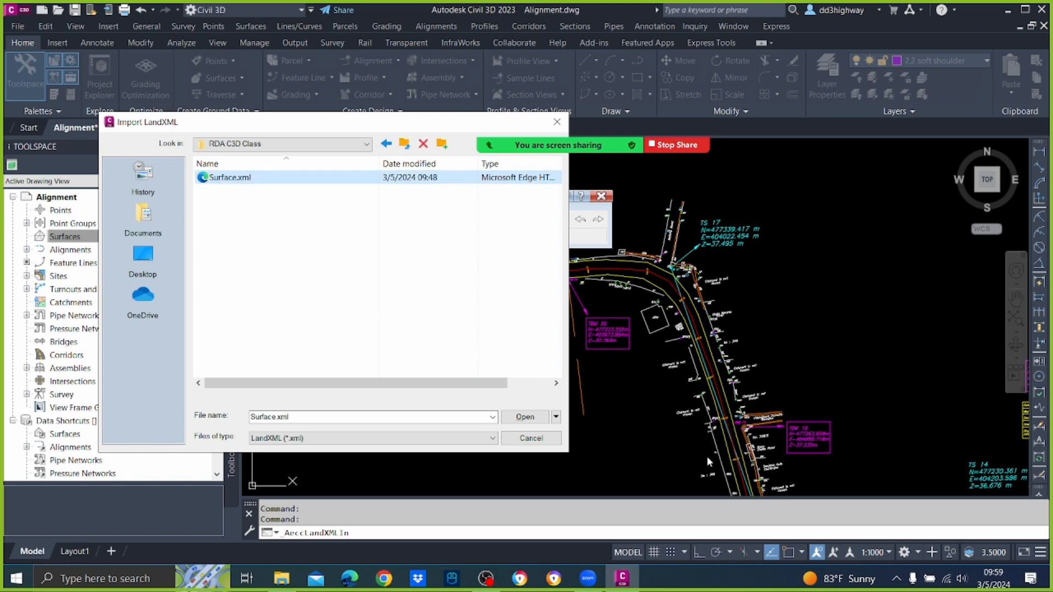
pyautogui.click(525, 418)
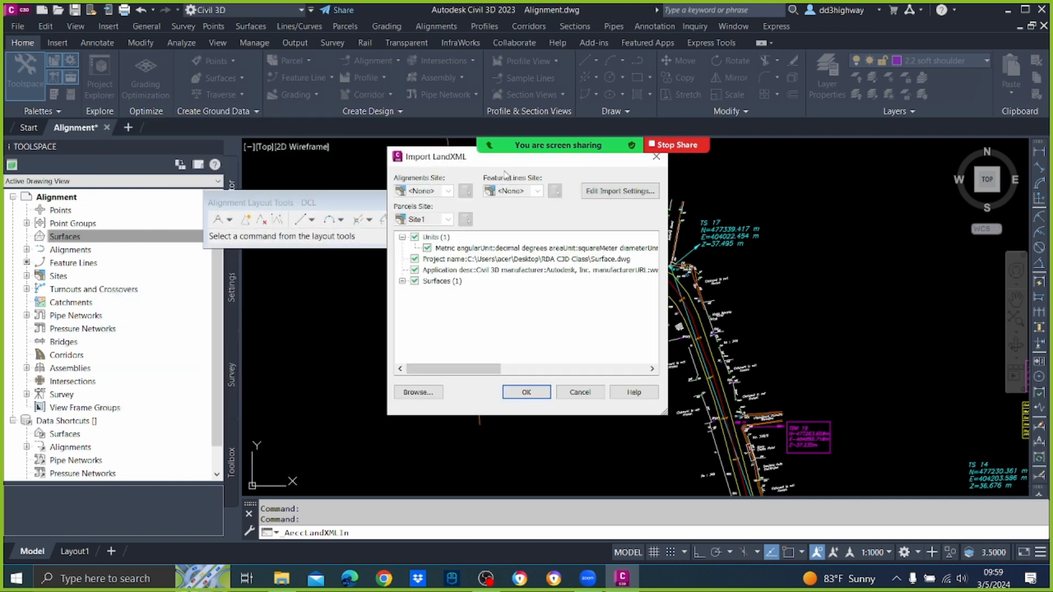
pyautogui.click(528, 392)
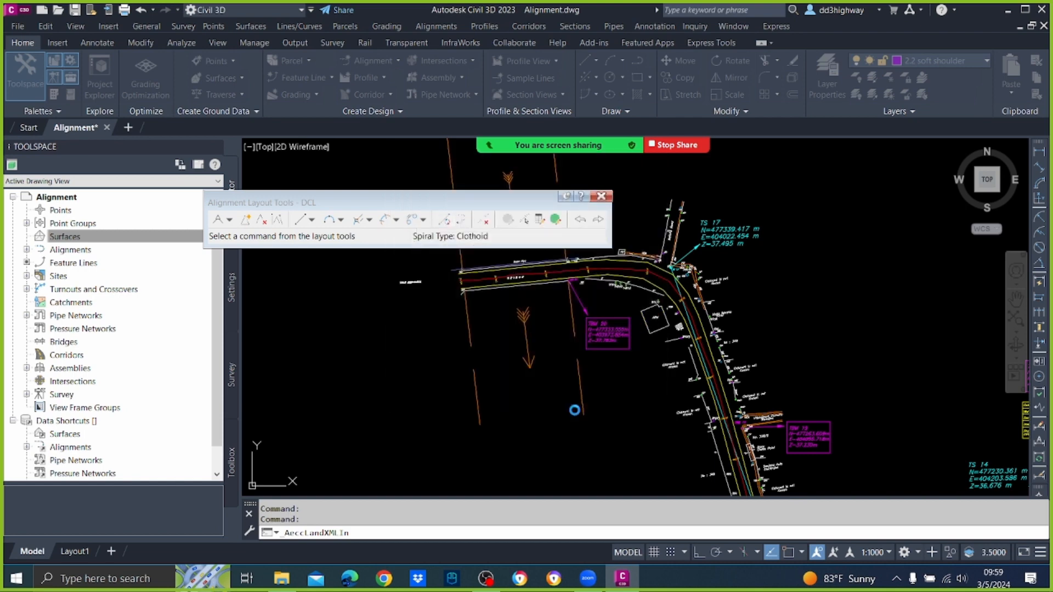
# Step: Set the surface style of the imported EG surface to _No Display in its surface properties and clear the selection
pyautogui.scroll(-2, 575, 364)
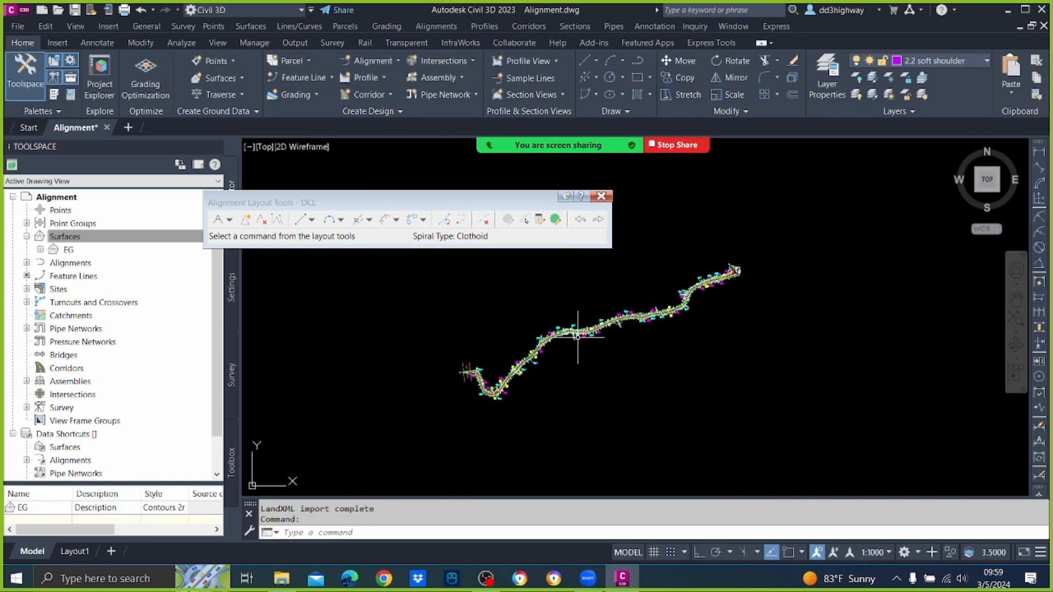
pyautogui.scroll(4, 477, 409)
pyautogui.scroll(5, 516, 335)
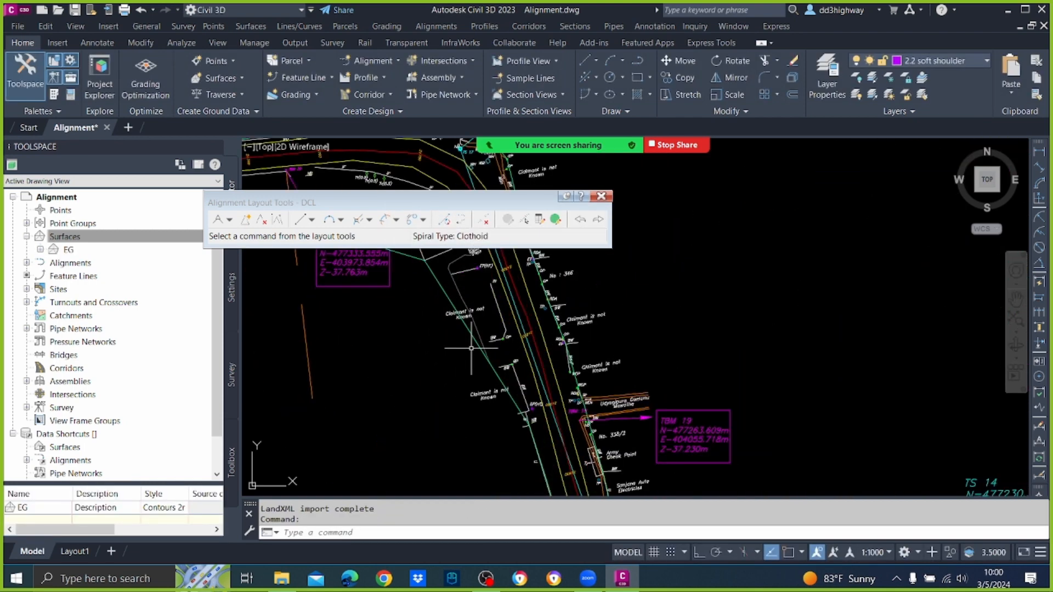
pyautogui.scroll(-1, 472, 328)
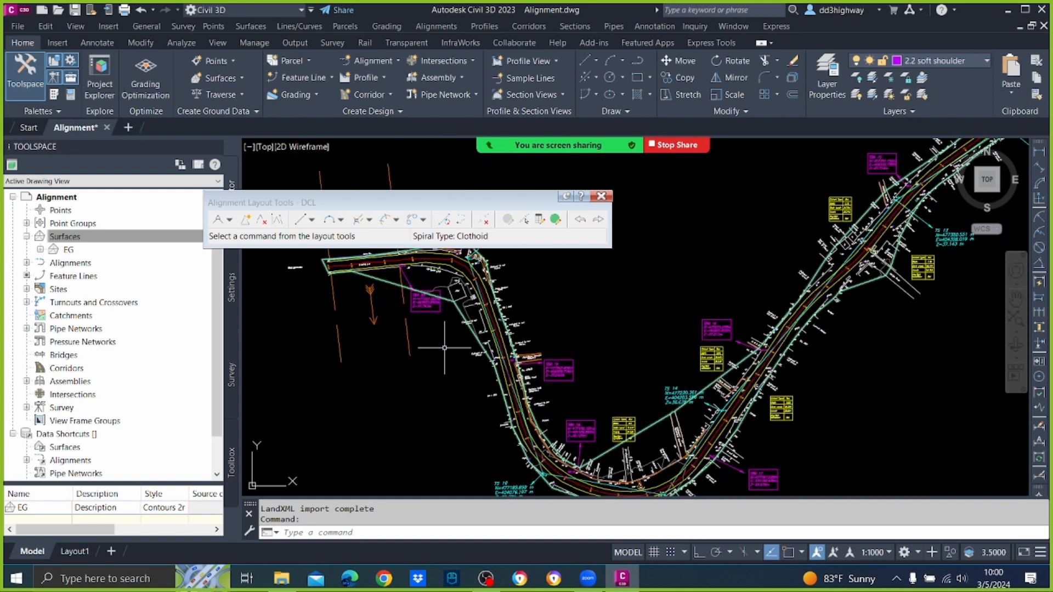
pyautogui.scroll(4, 461, 286)
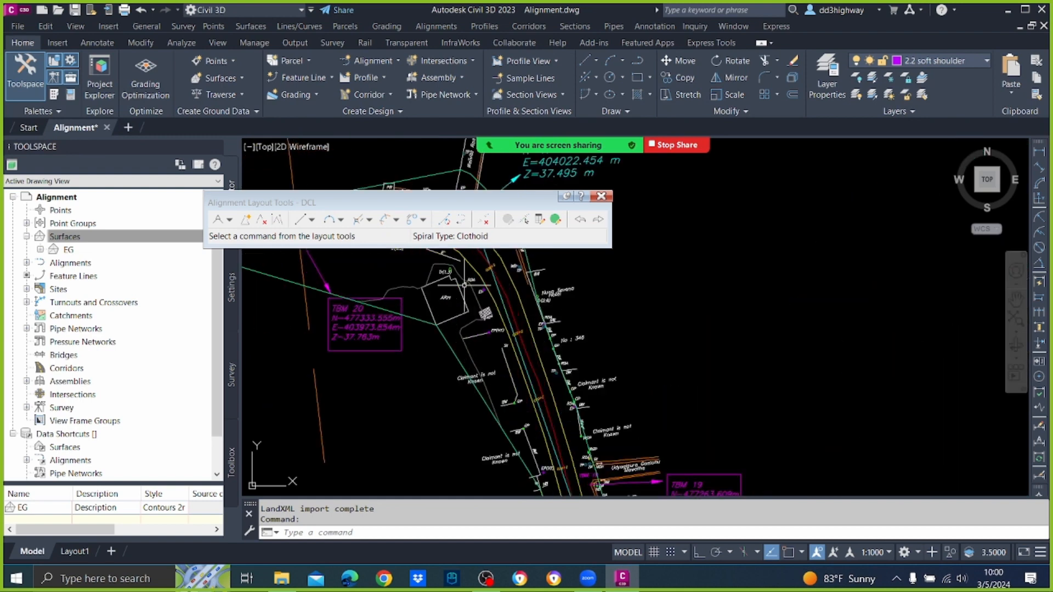
pyautogui.scroll(-2, 425, 290)
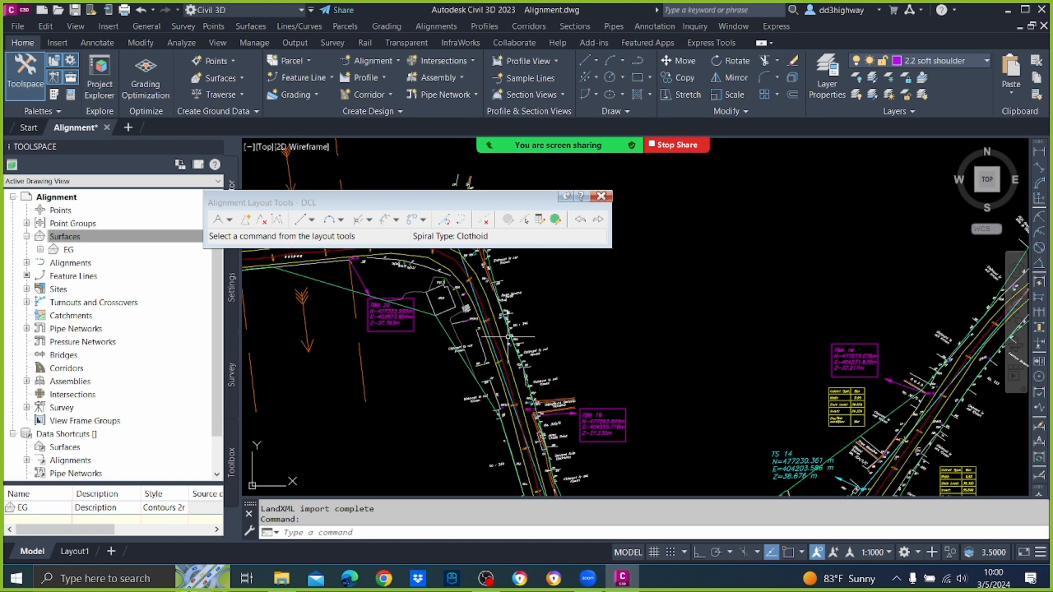
pyautogui.click(454, 329)
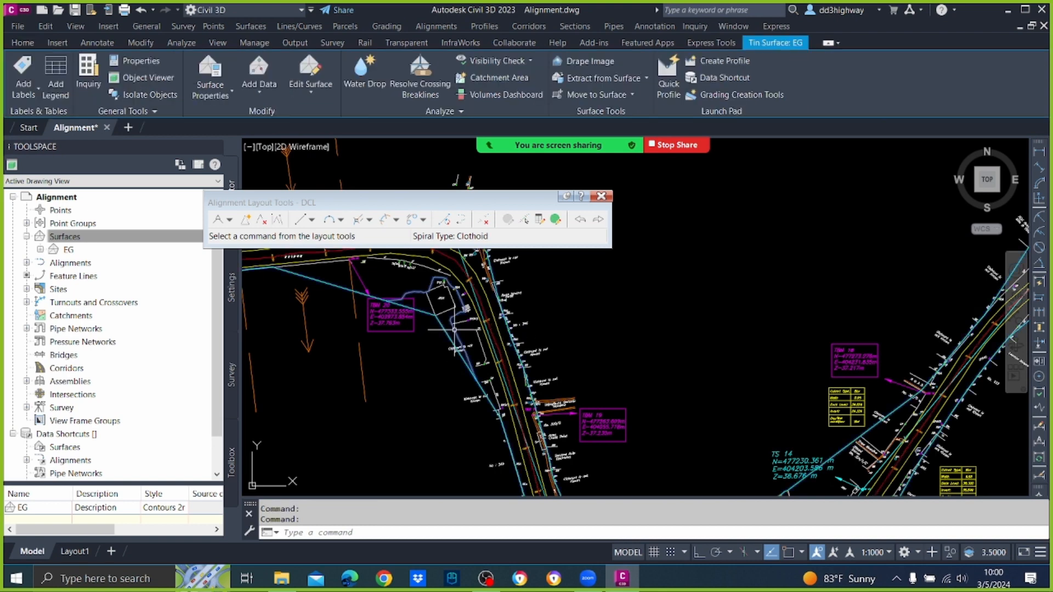
pyautogui.rightClick(454, 330)
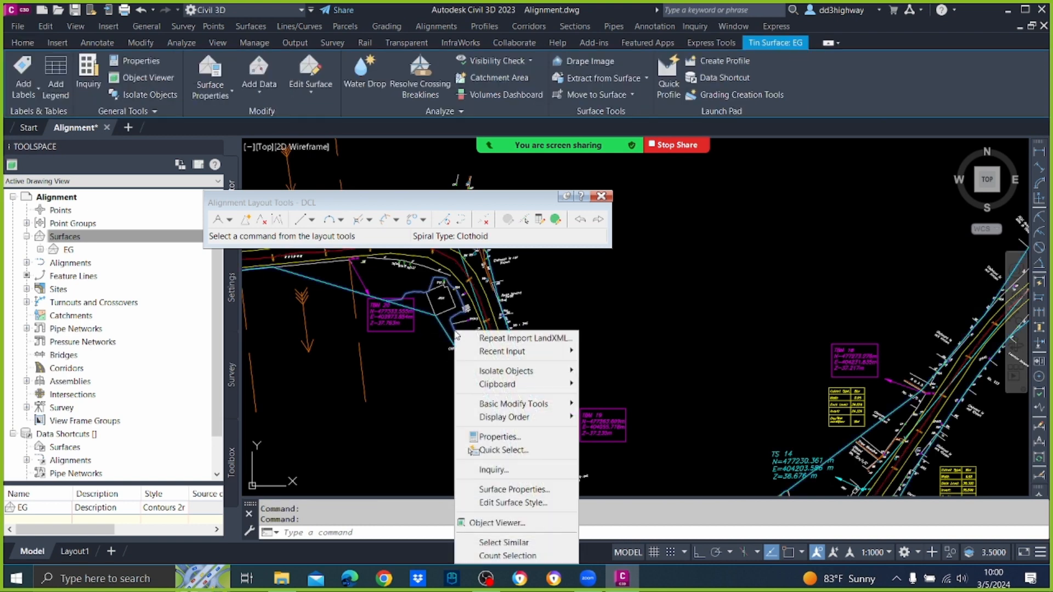
pyautogui.click(545, 489)
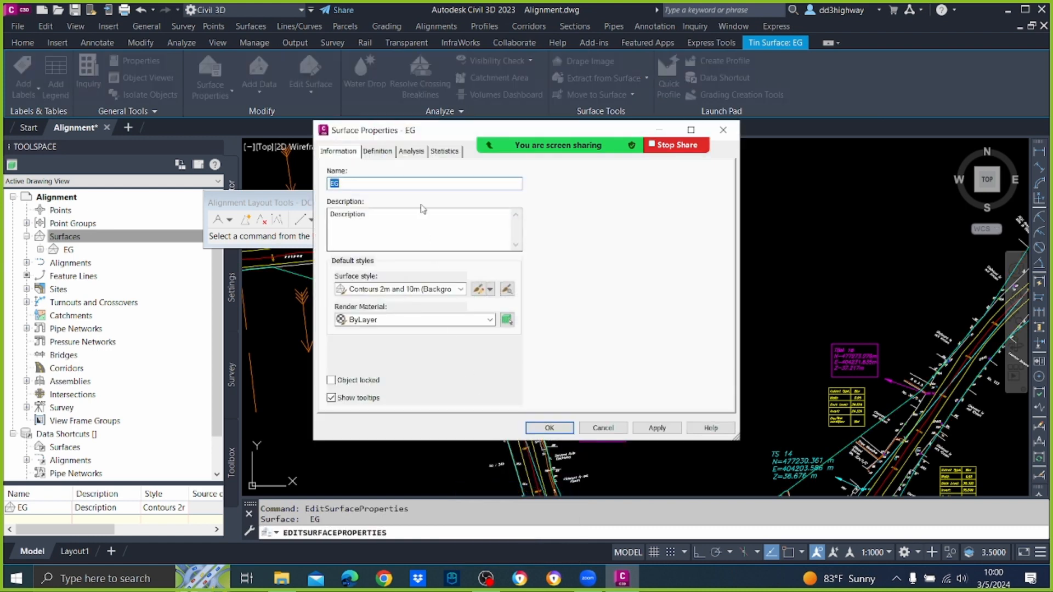
pyautogui.click(464, 294)
pyautogui.click(398, 302)
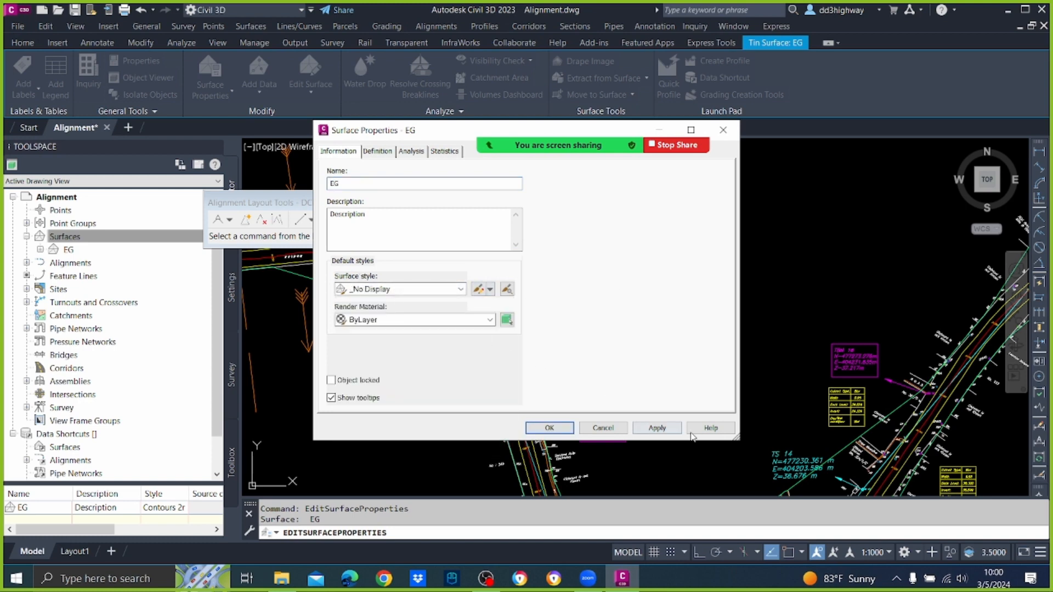
pyautogui.click(657, 428)
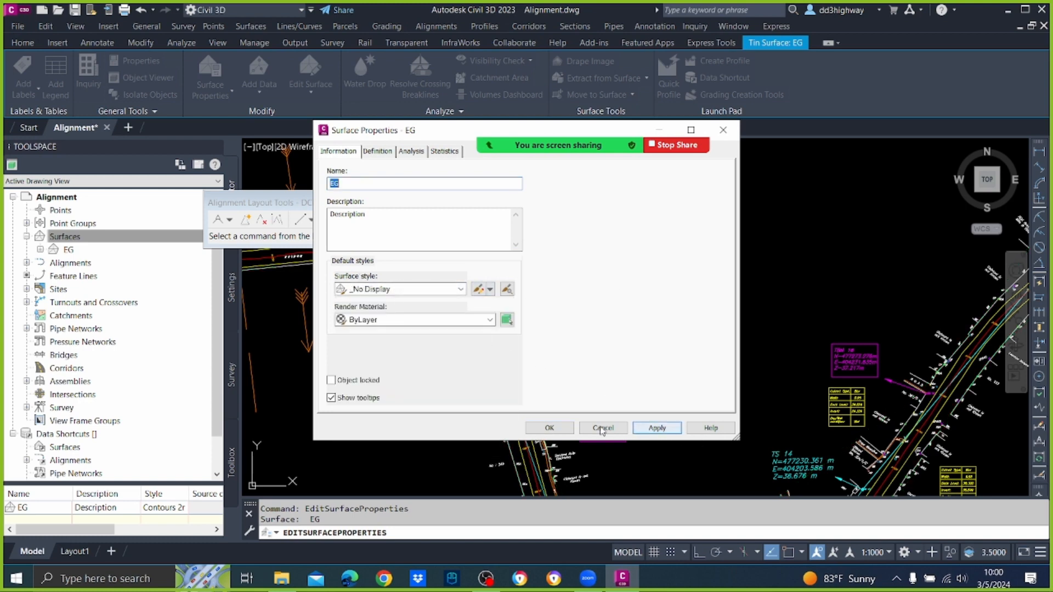
pyautogui.click(550, 427)
pyautogui.press('Escape')
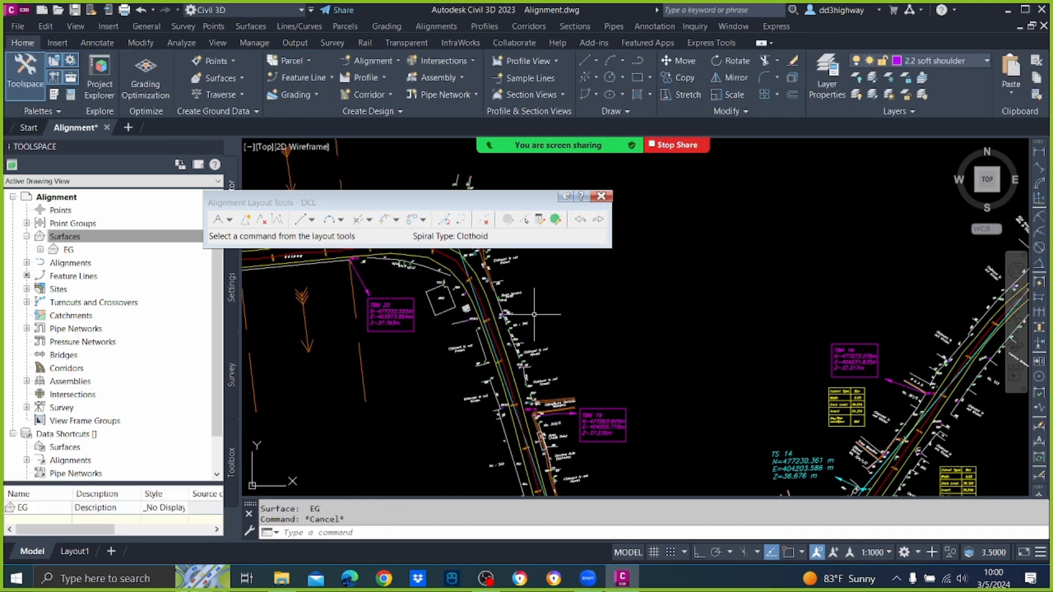
# Step: Thaw the EG_Breaklines layer and select the feature line along the road centre to check which layer it is on
pyautogui.scroll(-5, 533, 315)
pyautogui.scroll(6, 474, 265)
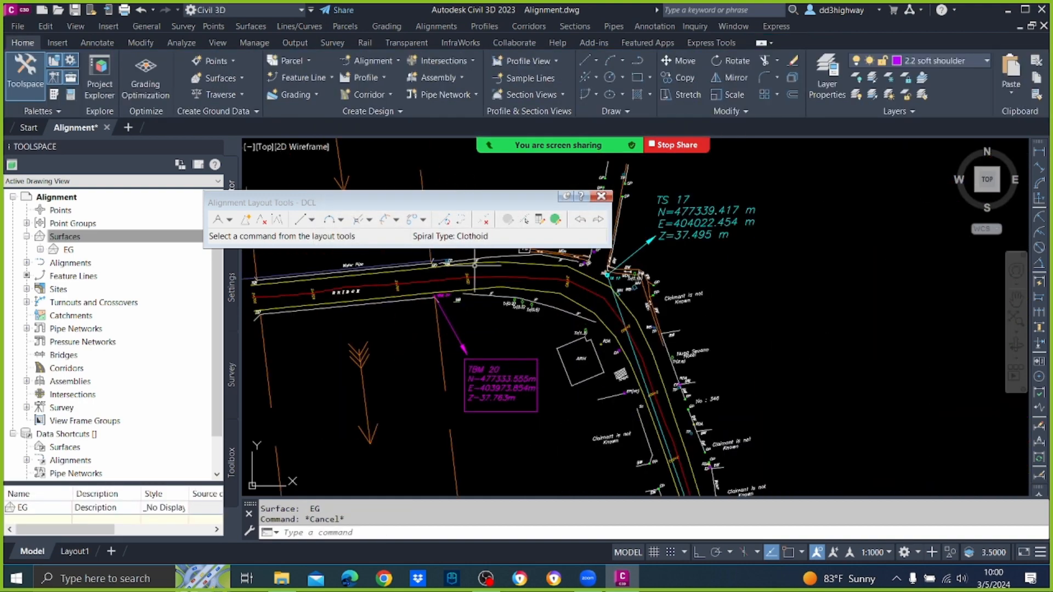
pyautogui.moveTo(474, 265)
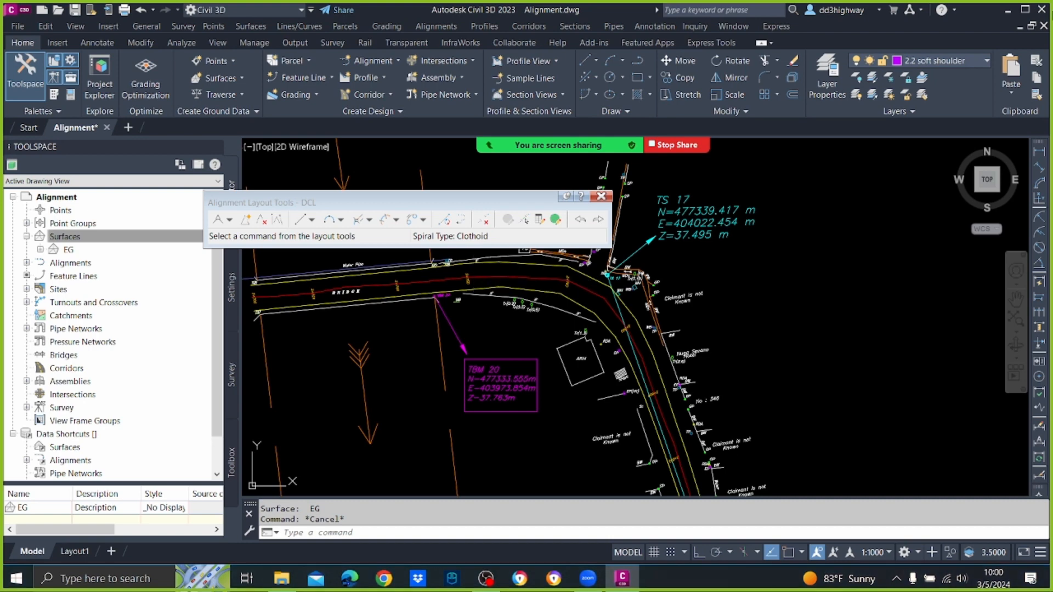
pyautogui.click(987, 62)
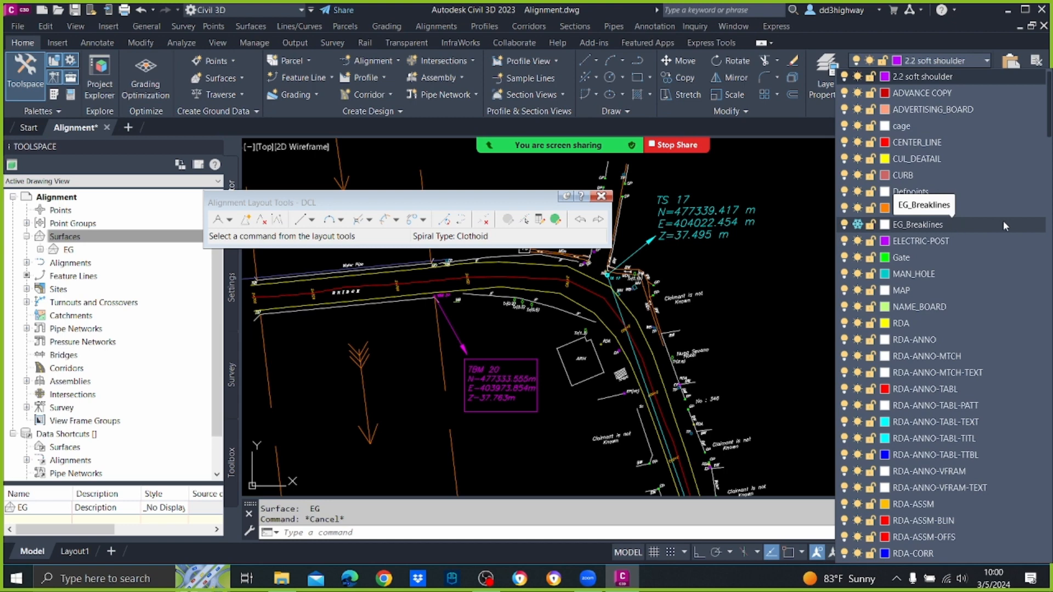
pyautogui.click(858, 224)
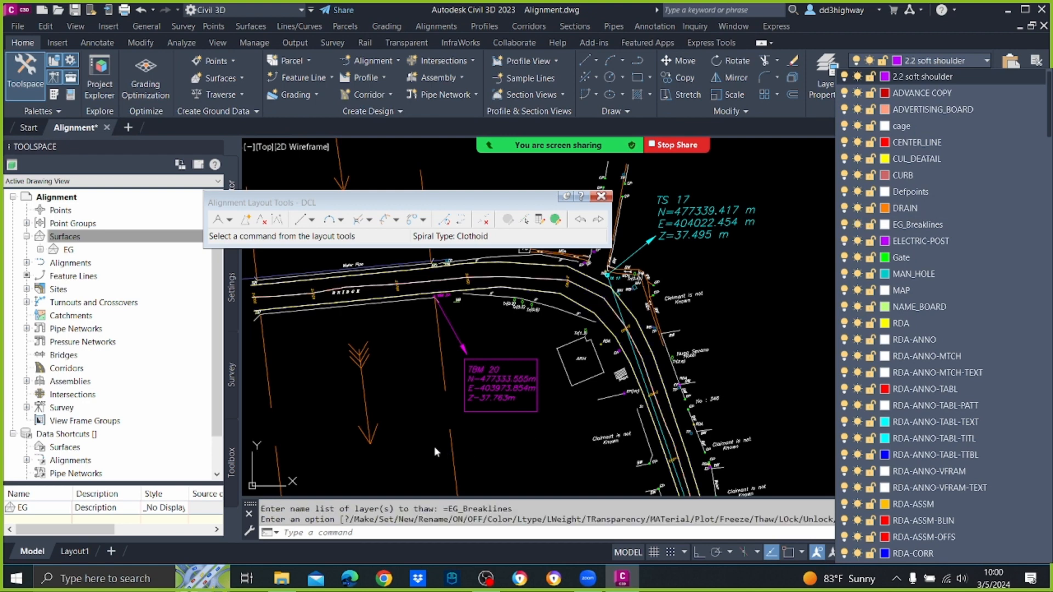
pyautogui.click(526, 275)
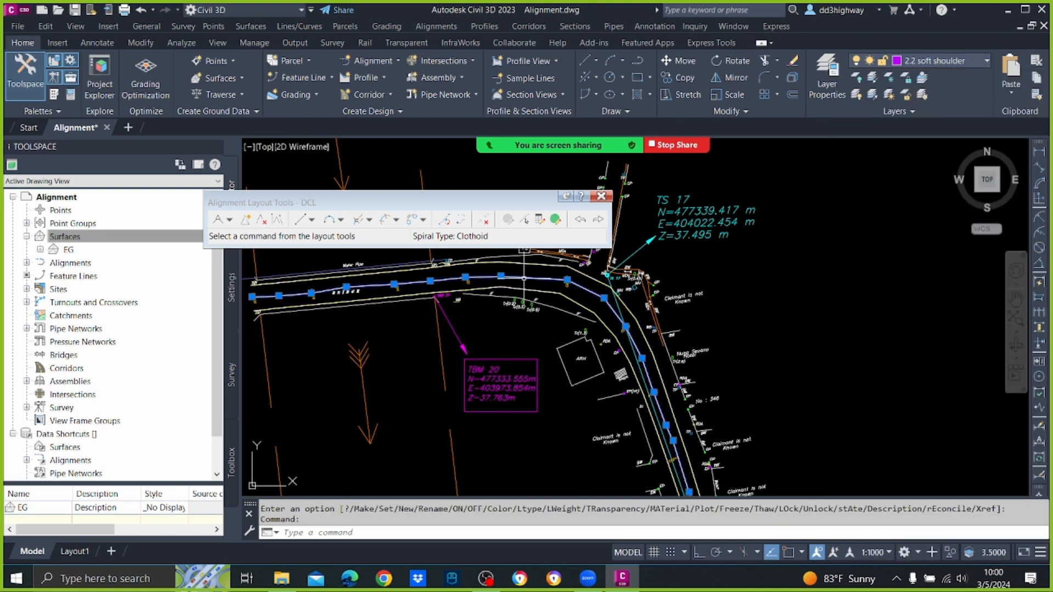
pyautogui.click(28, 43)
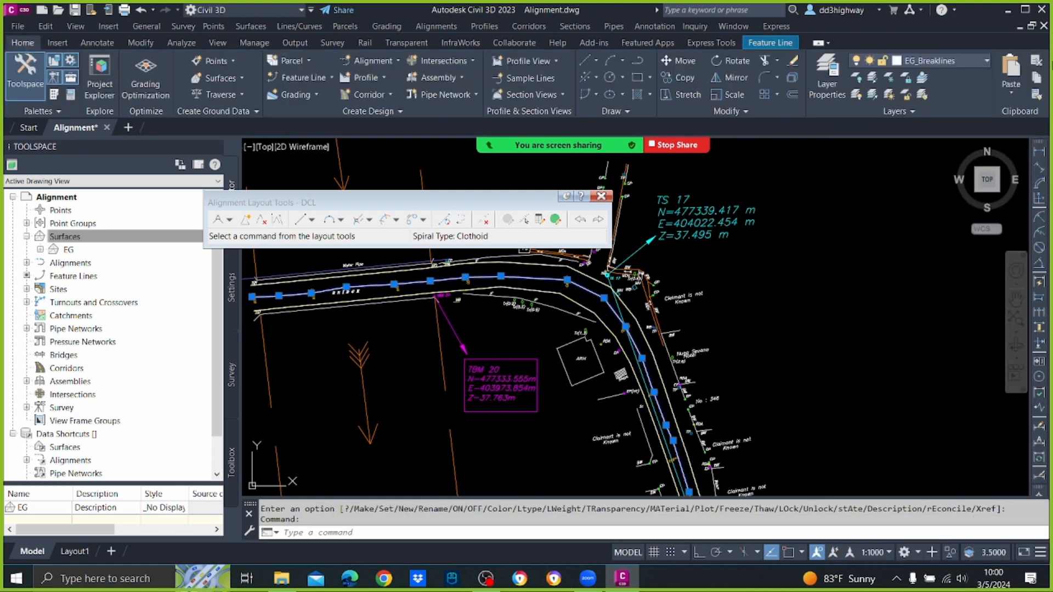
# Step: Freeze the EG_Breaklines layer again
pyautogui.click(981, 62)
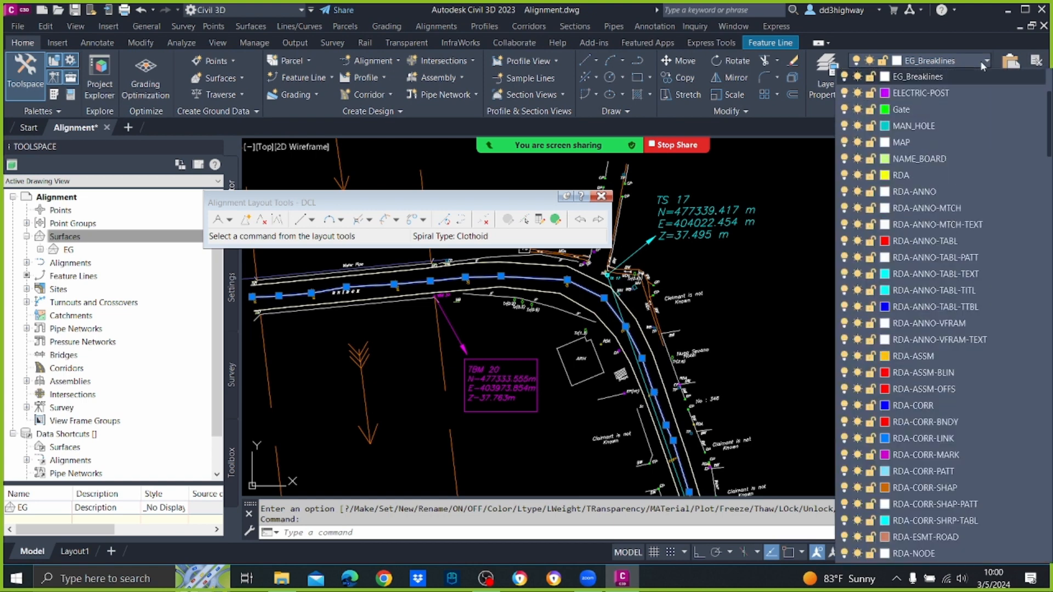
pyautogui.click(858, 78)
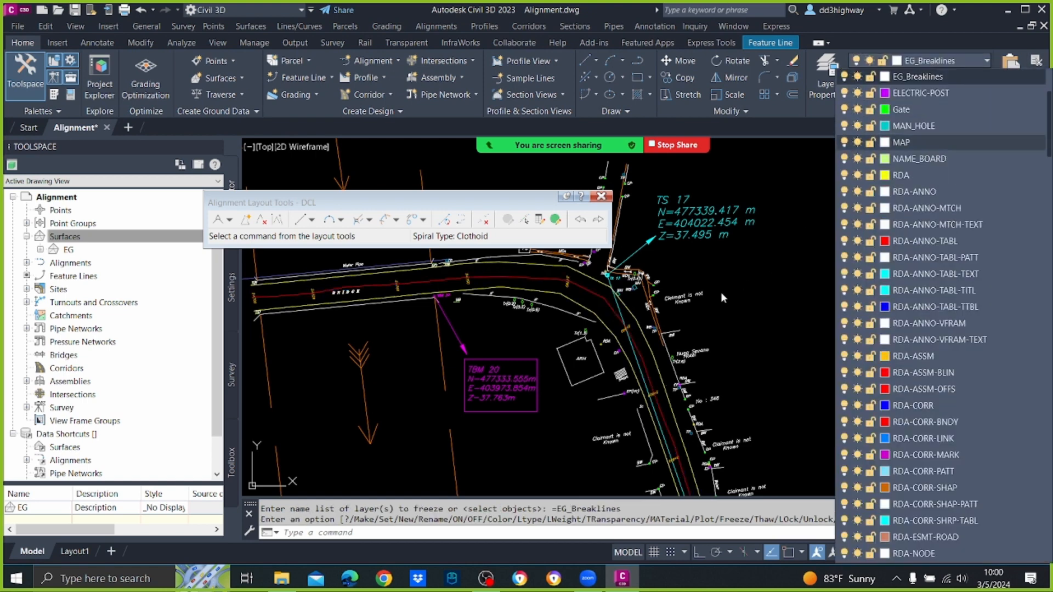
pyautogui.click(728, 297)
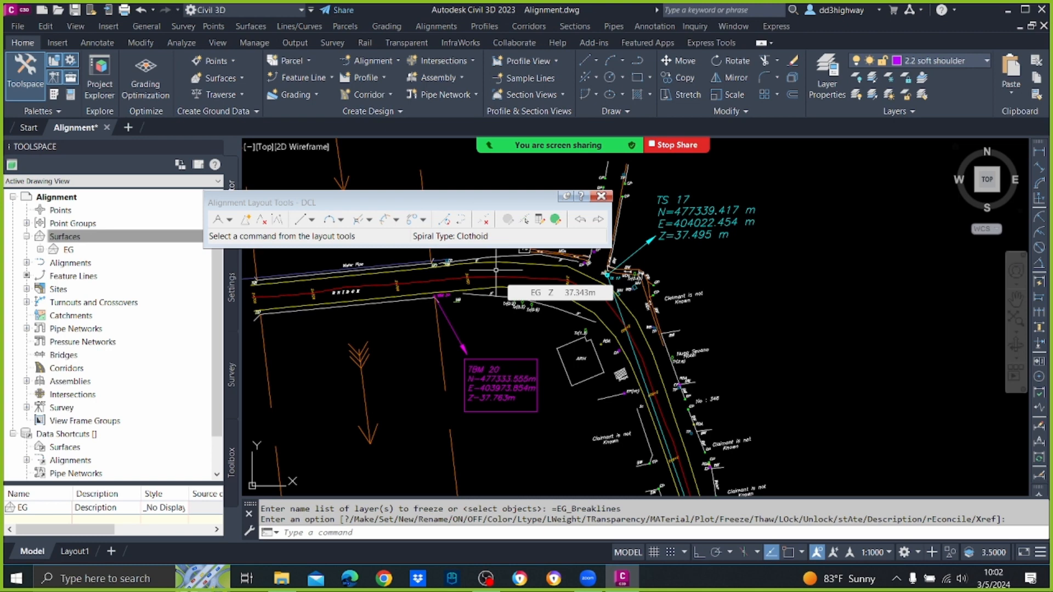
# Step: Open 1-Highways.pdf from the RDA C3D Class folder and find Table 9.2 with minimum radii for different superelevations
pyautogui.click(280, 580)
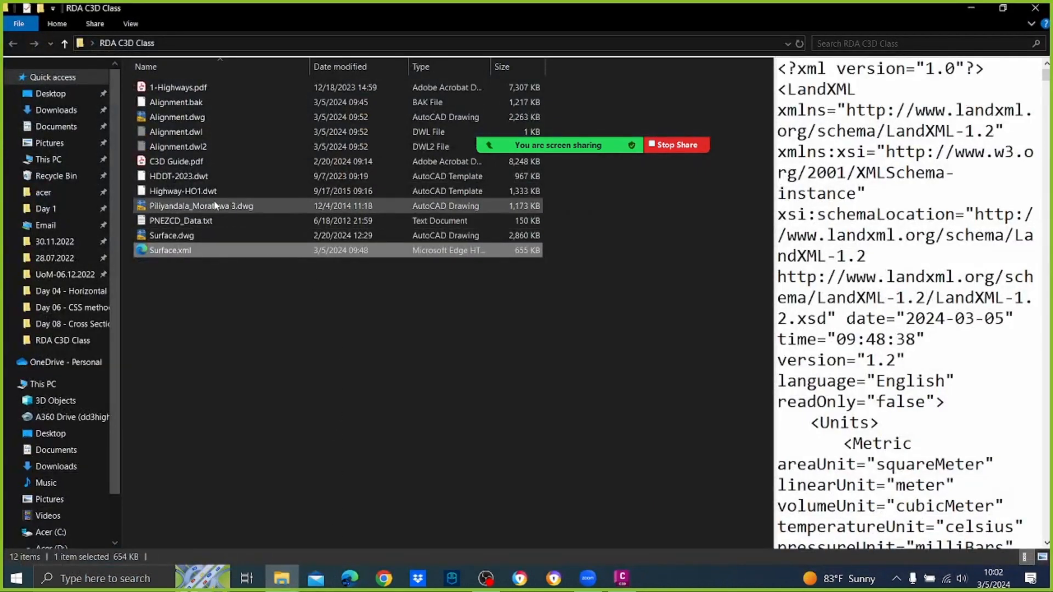
pyautogui.doubleClick(212, 87)
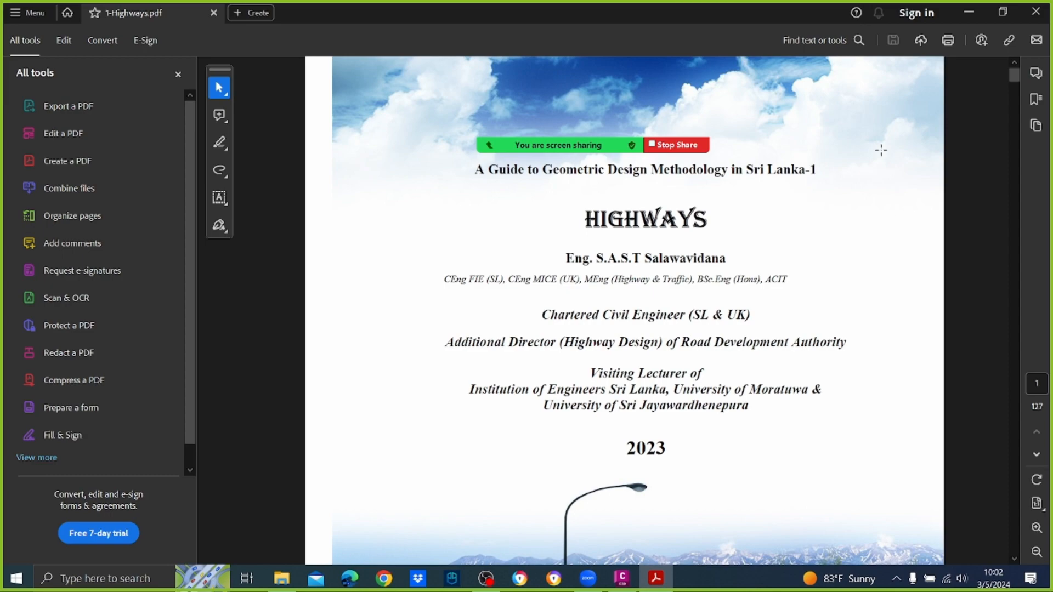
pyautogui.moveTo(1013, 78); pyautogui.dragTo(994, 317)
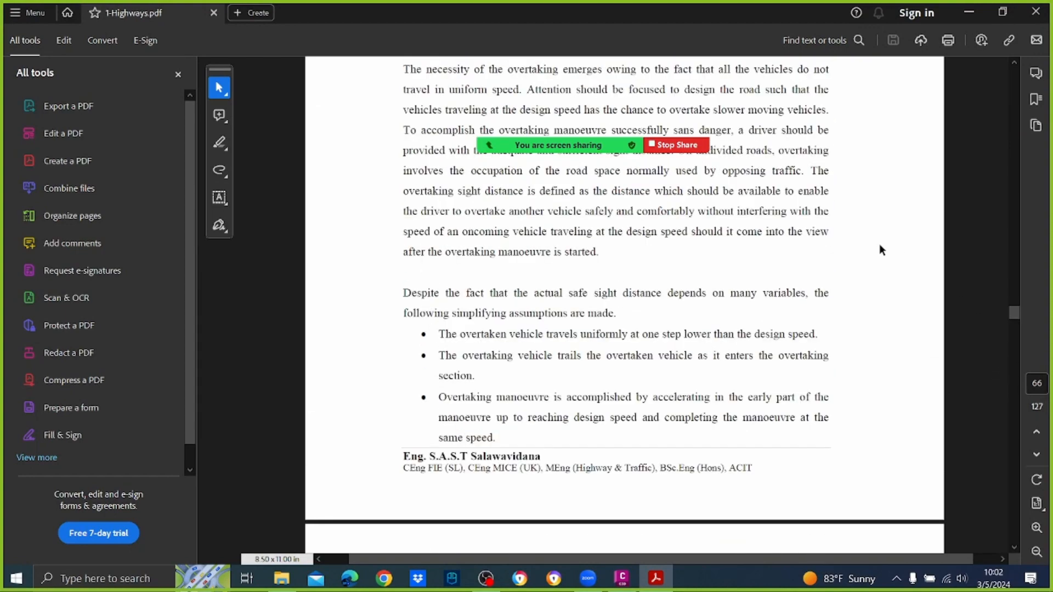
pyautogui.scroll(4, 880, 243)
pyautogui.scroll(-10, 873, 238)
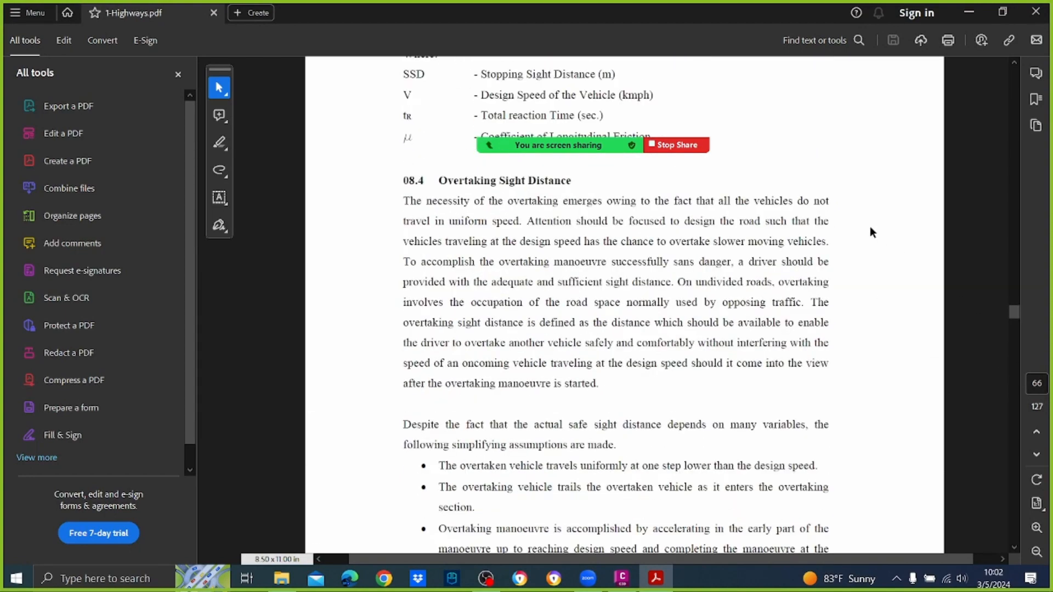
pyautogui.scroll(-15, 870, 227)
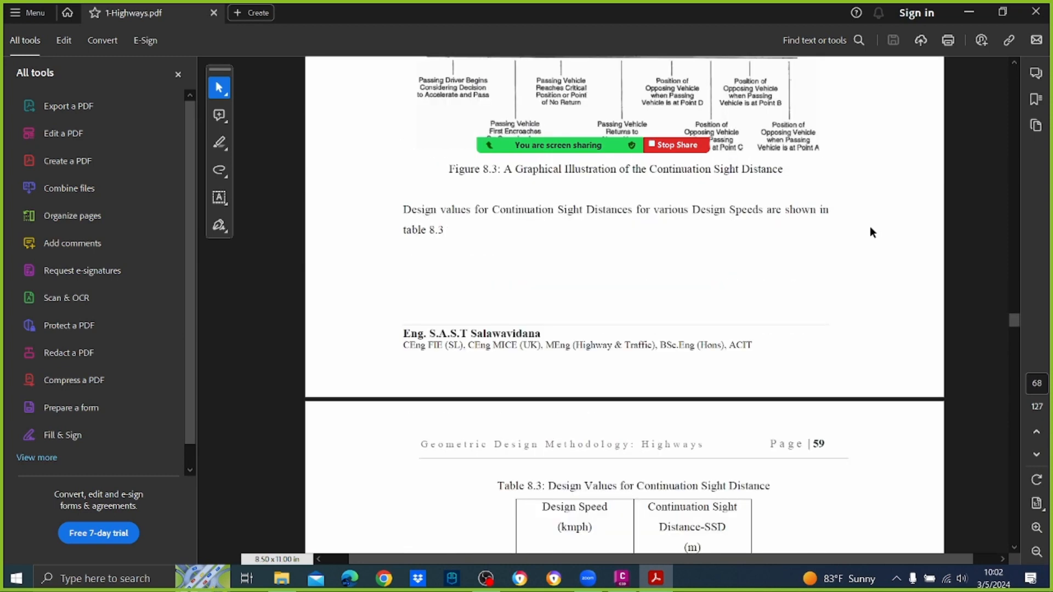
pyautogui.scroll(-20, 870, 228)
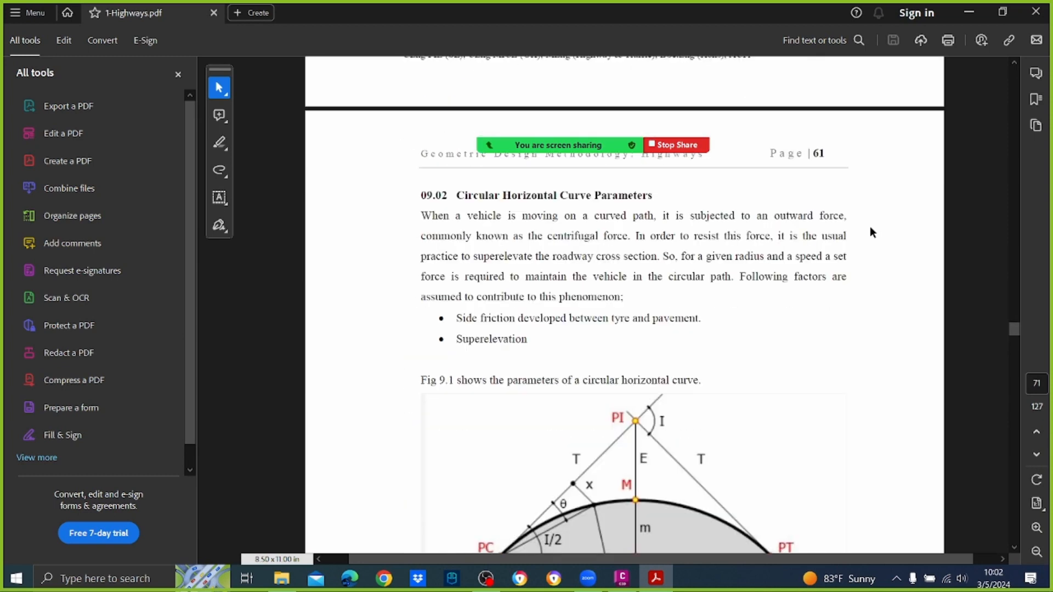
pyautogui.scroll(-20, 870, 233)
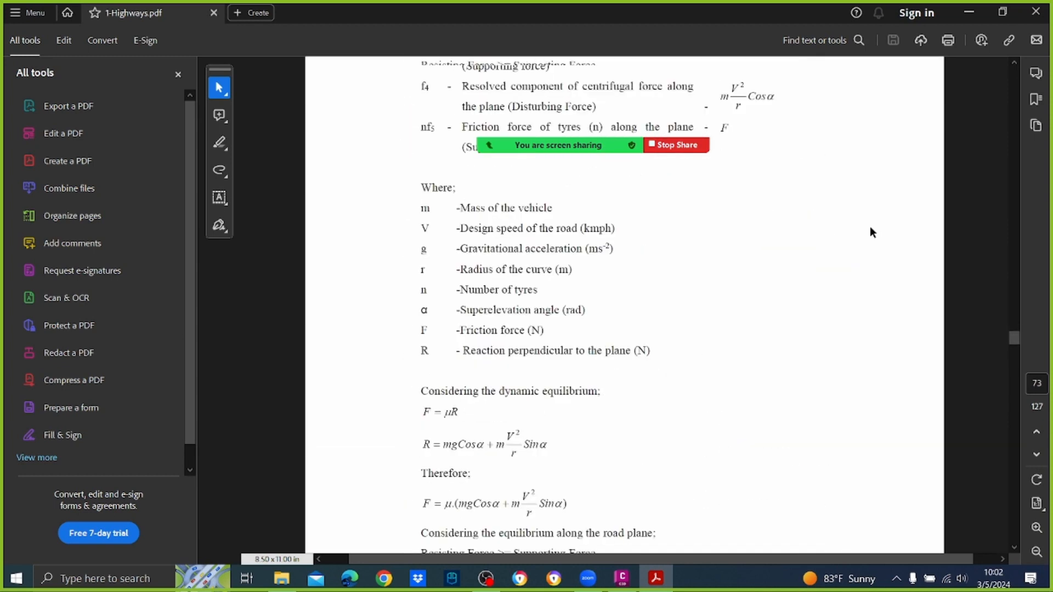
pyautogui.scroll(-20, 870, 233)
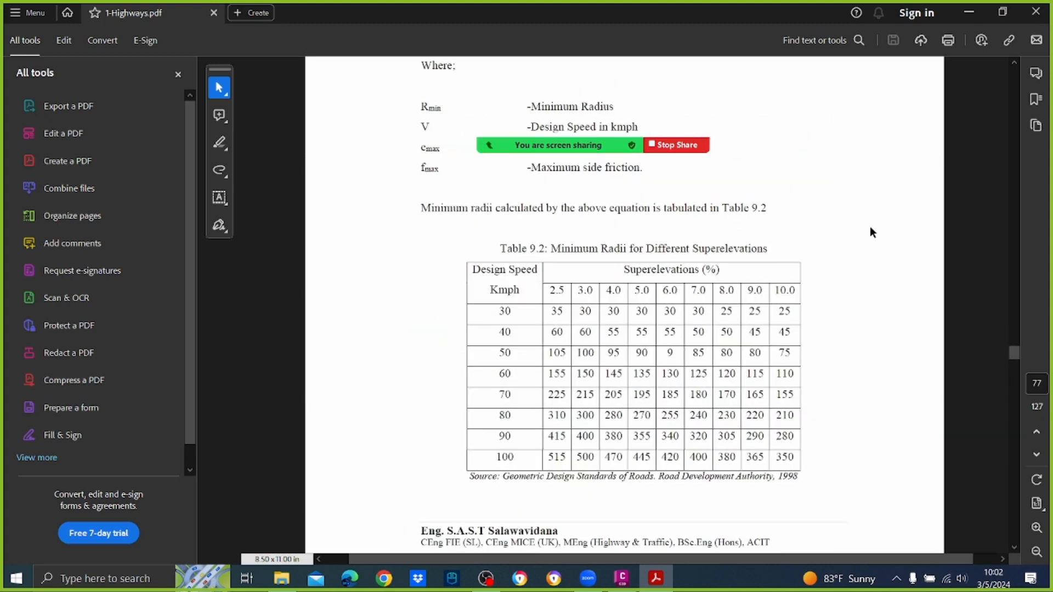
pyautogui.scroll(7, 890, 272)
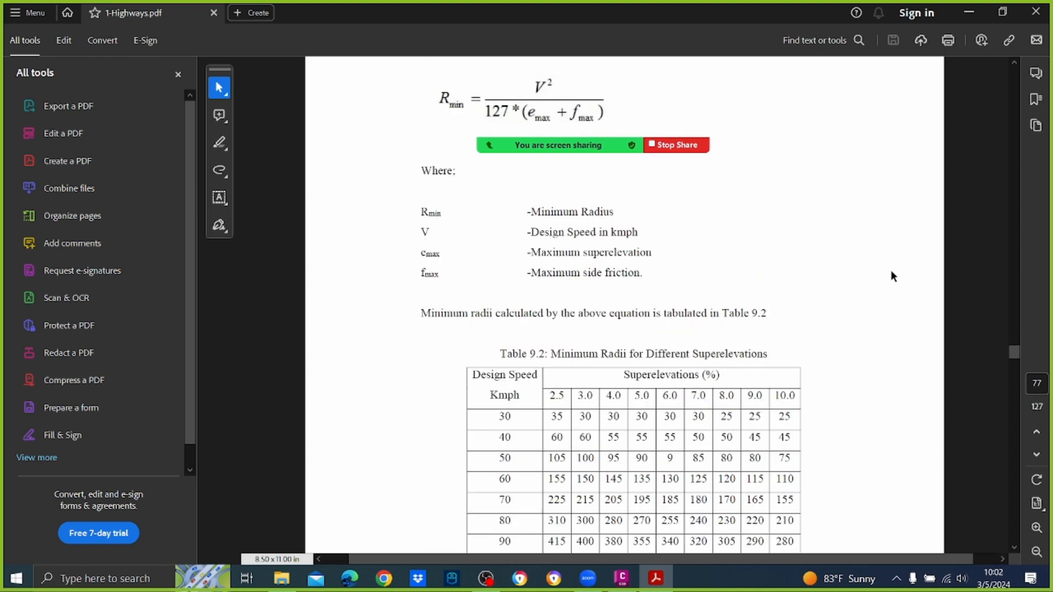
pyautogui.scroll(-6, 877, 280)
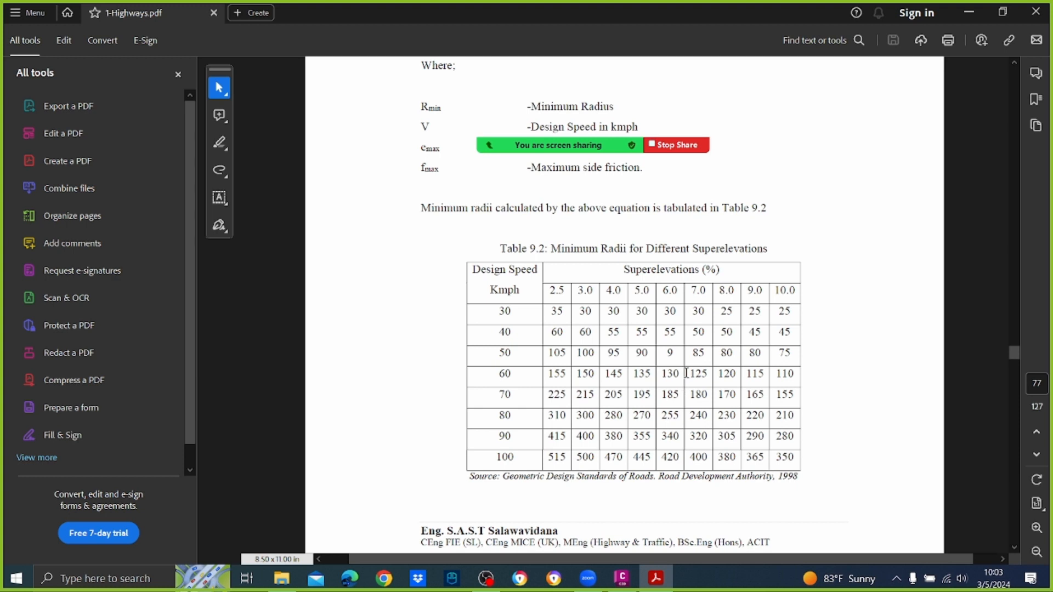
# Step: Switch back to the Civil 3D drawing and examine the course of the existing road over its full length
pyautogui.click(621, 577)
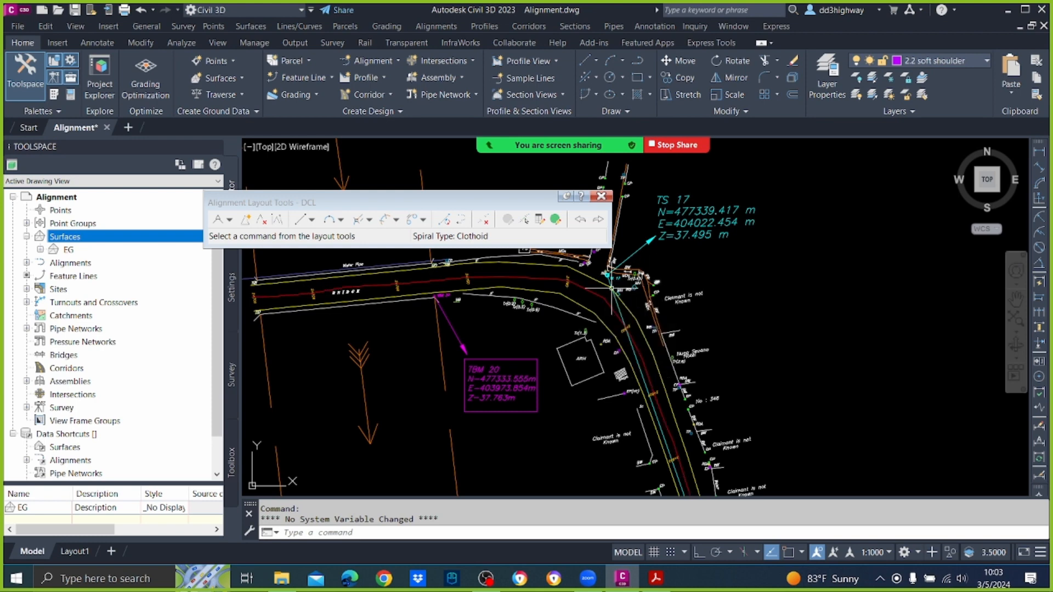
pyautogui.scroll(-3, 568, 284)
pyautogui.scroll(3, 571, 290)
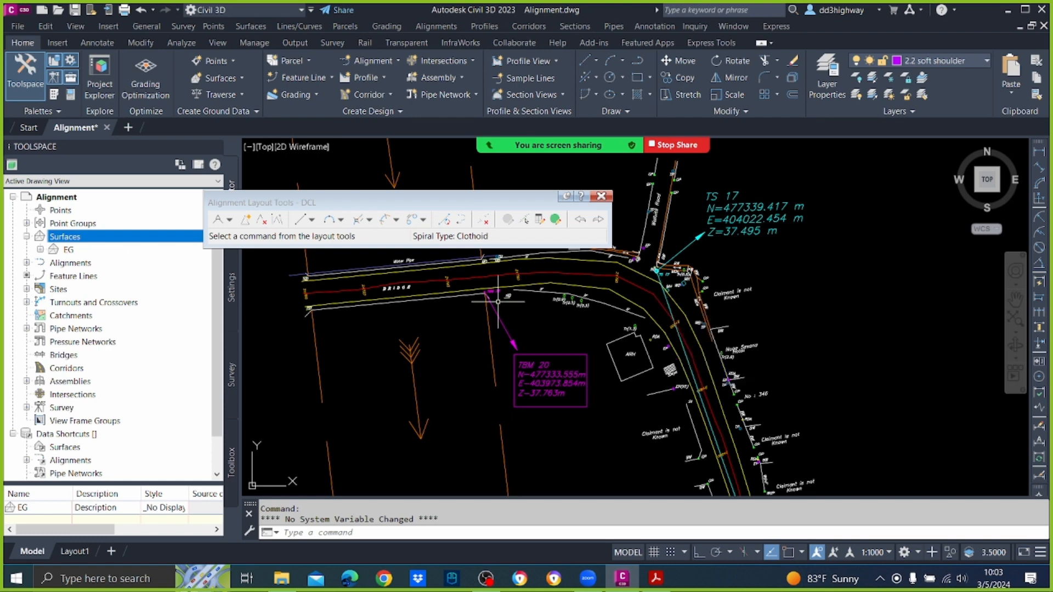
pyautogui.scroll(-6, 631, 305)
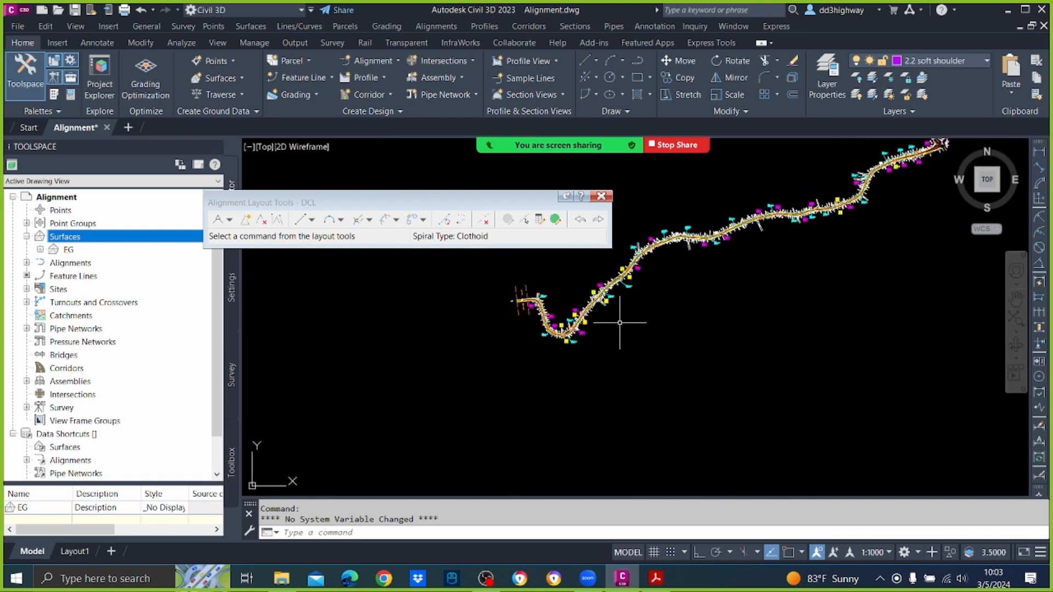
pyautogui.scroll(-4, 700, 272)
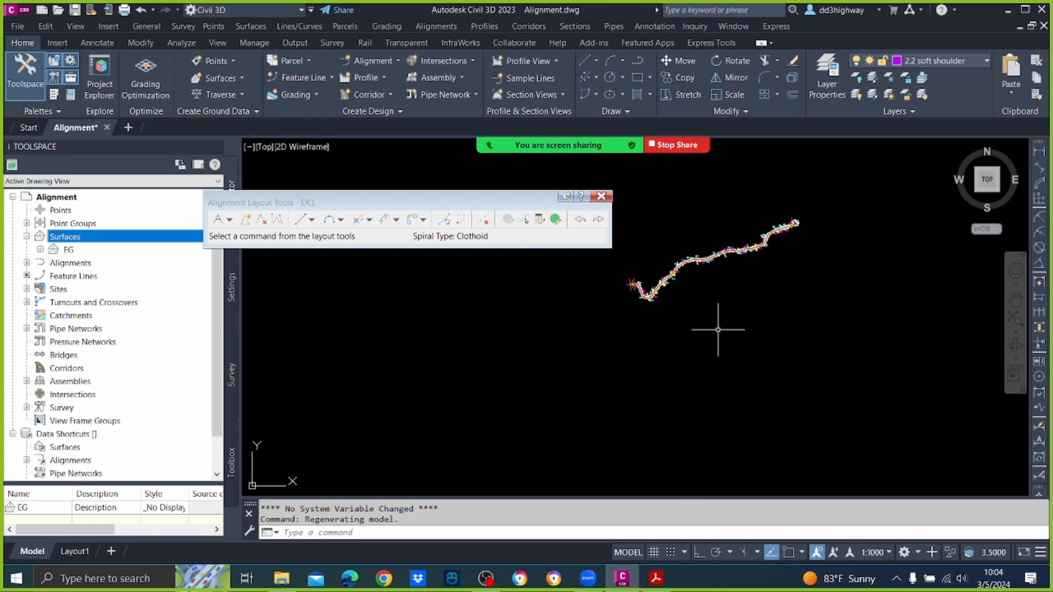
pyautogui.scroll(5, 643, 290)
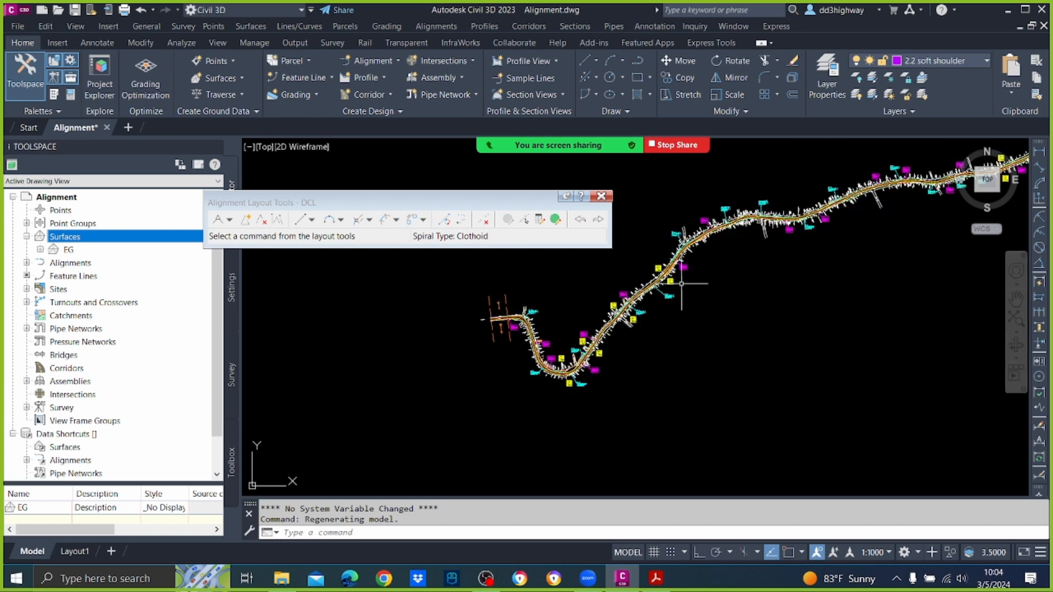
pyautogui.scroll(-4, 839, 332)
pyautogui.scroll(4, 963, 253)
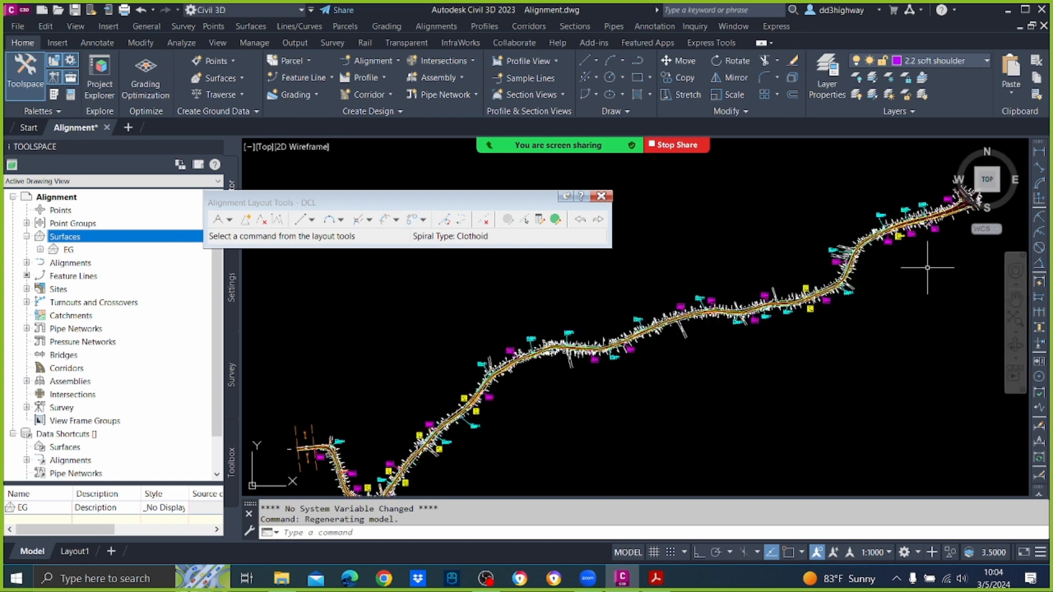
pyautogui.scroll(-2, 883, 280)
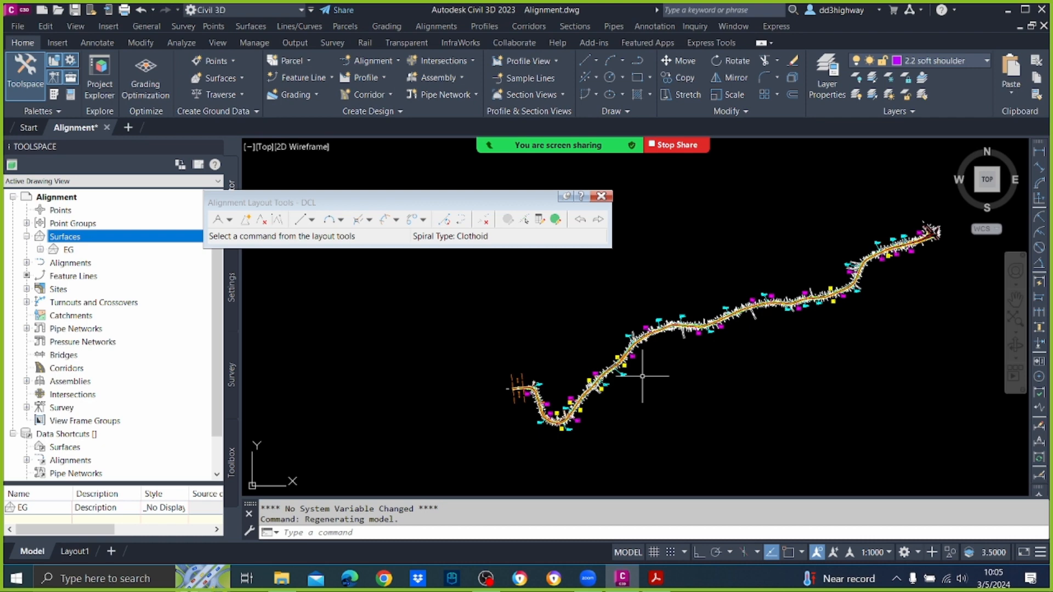
# Step: Consult the minimum radii in Table 9.2 of the Highways guide again and return to the Civil 3D drawing
pyautogui.click(655, 578)
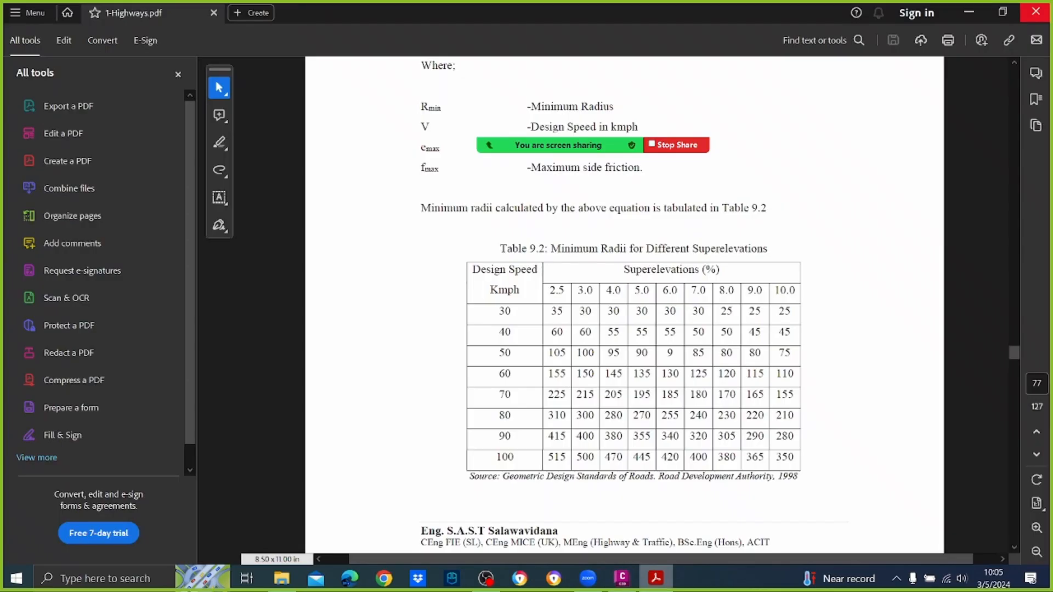
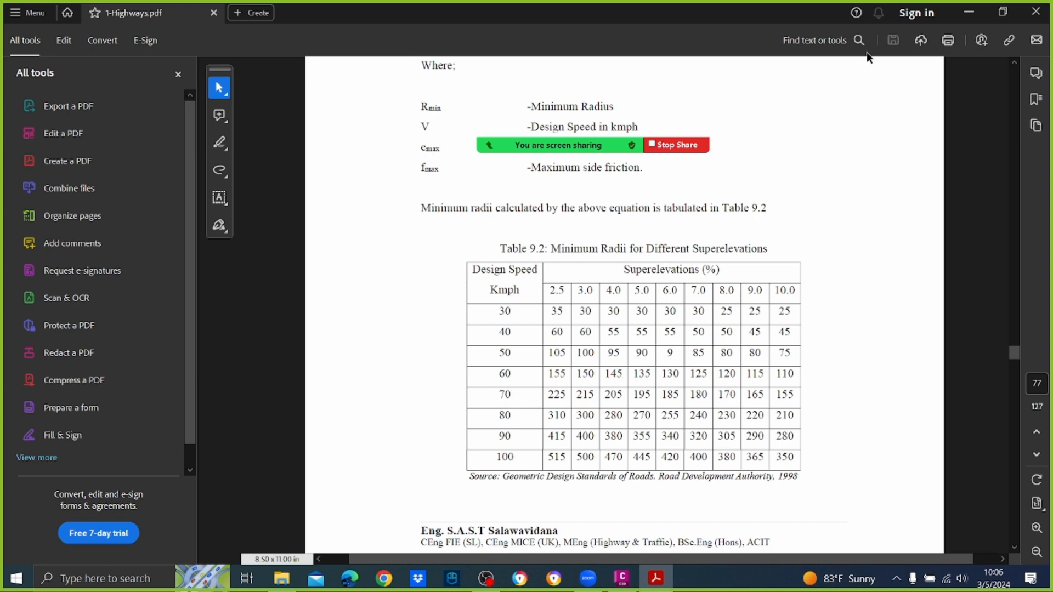
pyautogui.click(974, 12)
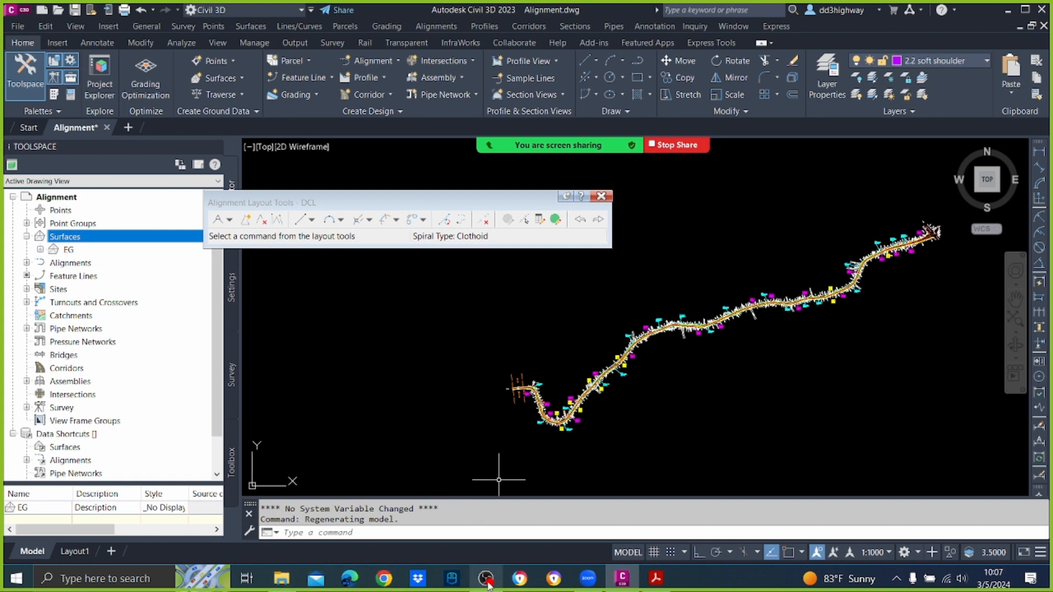
pyautogui.moveTo(486, 578)
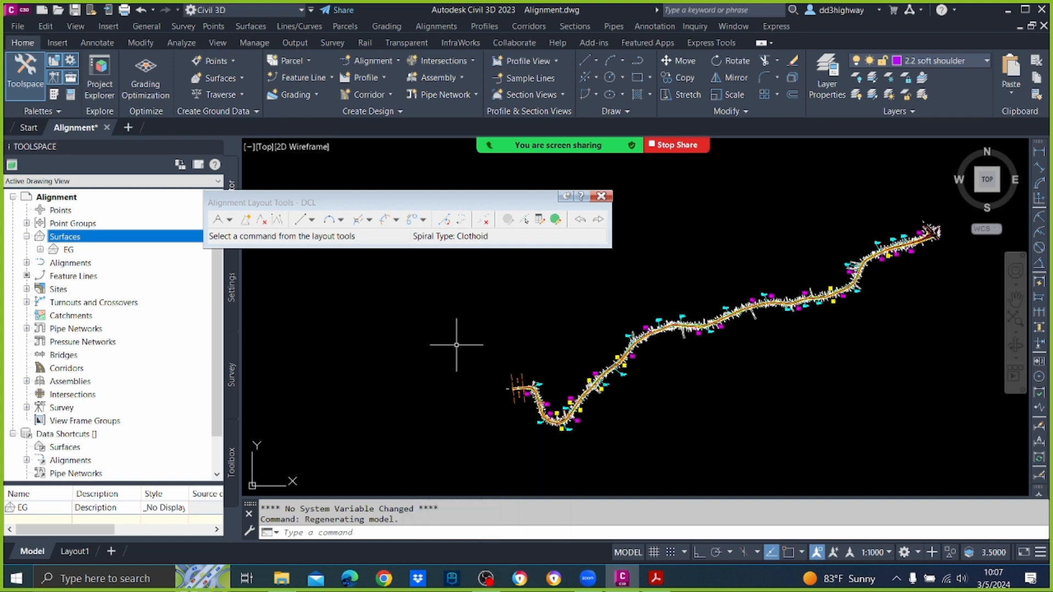
# Step: Close the Toolspace to enlarge the drawing area and examine the existing road around the bridge
pyautogui.scroll(8, 549, 395)
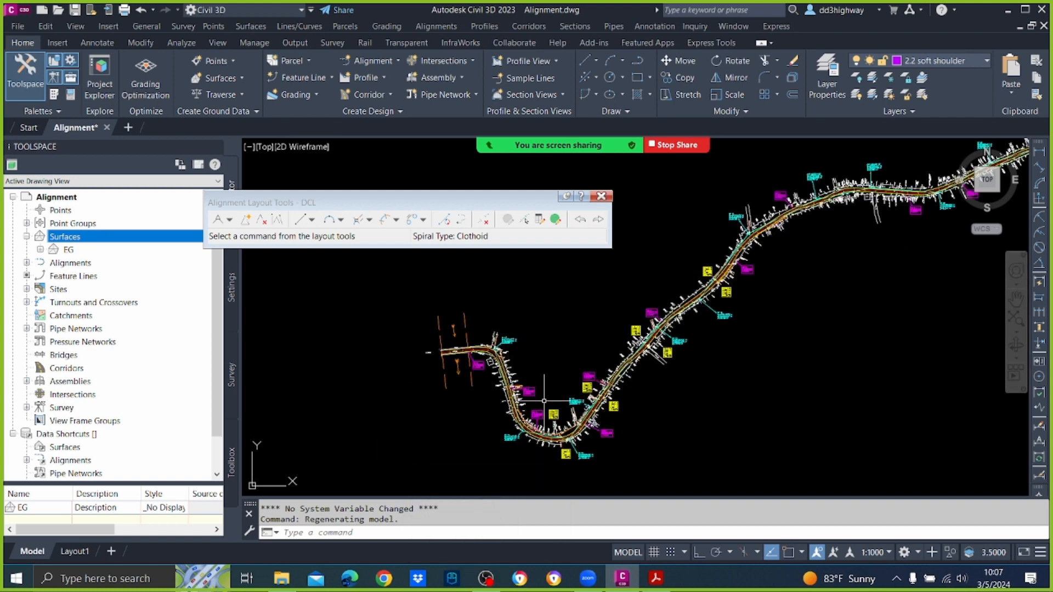
pyautogui.click(220, 143)
pyautogui.scroll(-2, 561, 349)
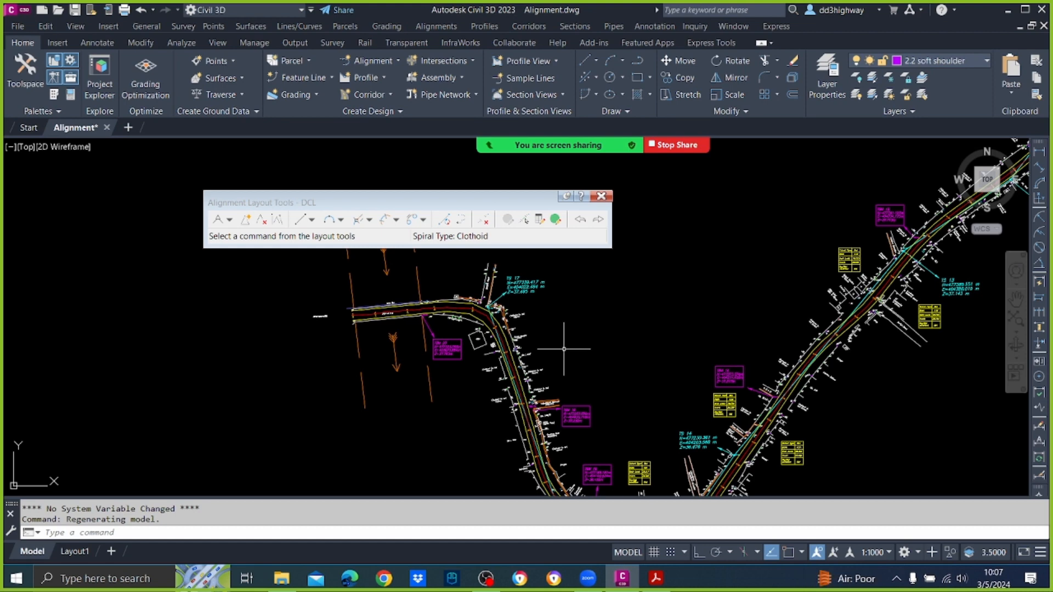
pyautogui.scroll(4, 395, 316)
pyautogui.moveTo(354, 323); pyautogui.dragTo(391, 387, button='middle')
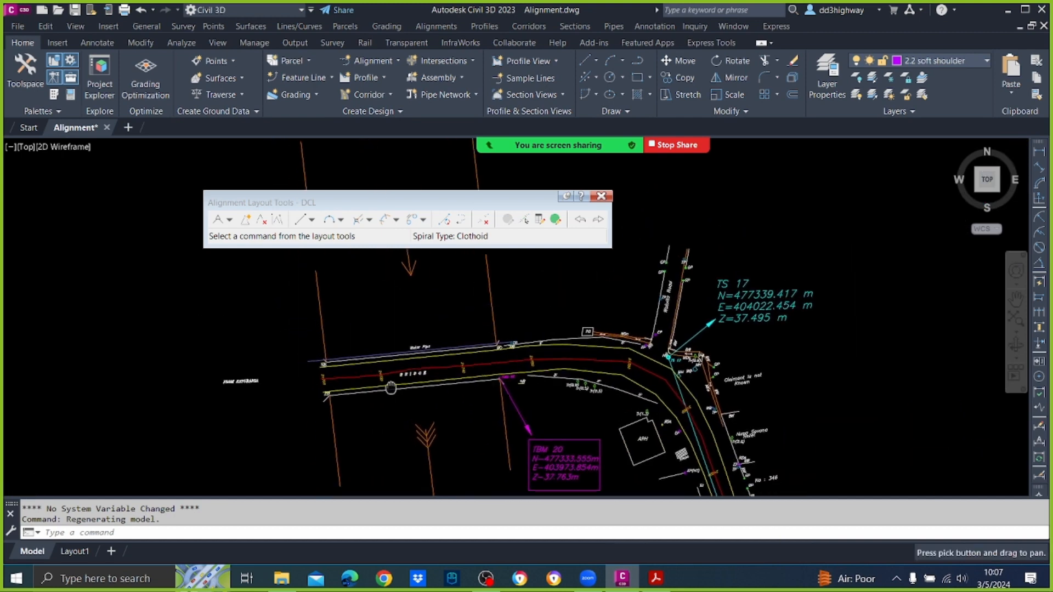
pyautogui.scroll(2, 390, 388)
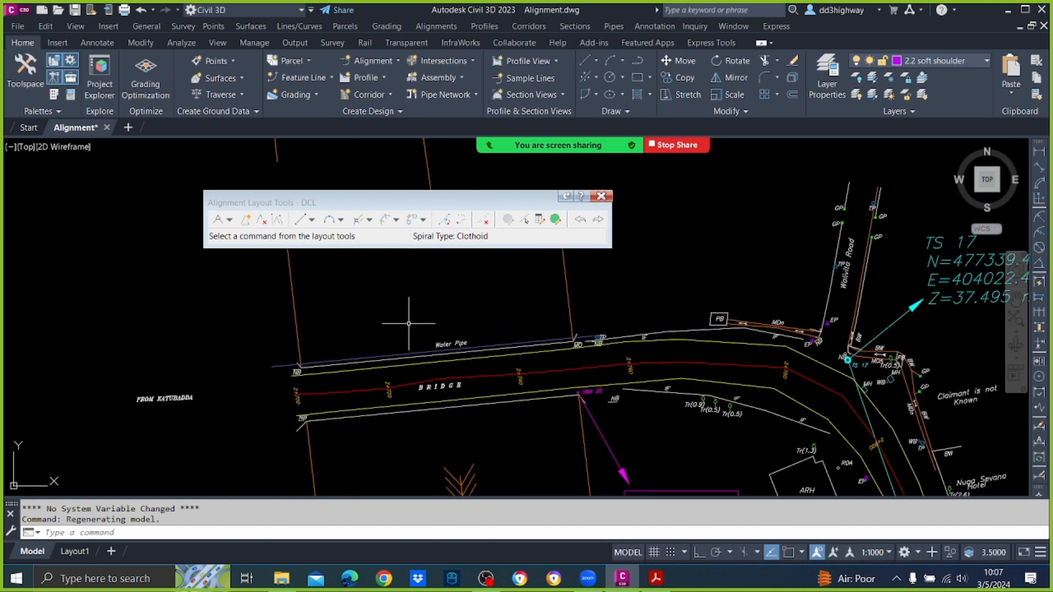
pyautogui.scroll(-2, 409, 323)
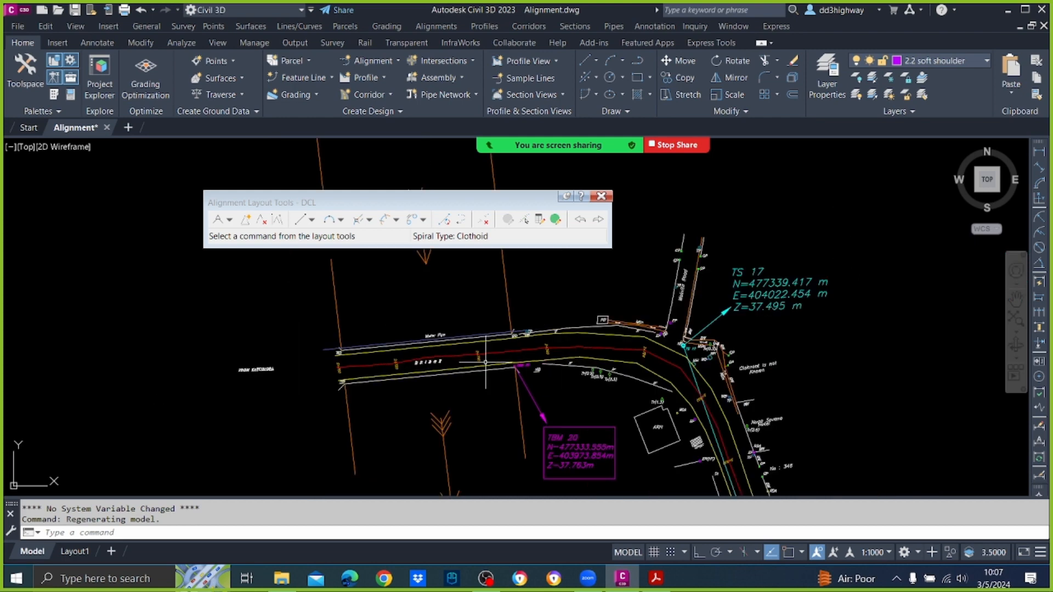
pyautogui.scroll(3, 485, 362)
pyautogui.scroll(-3, 480, 342)
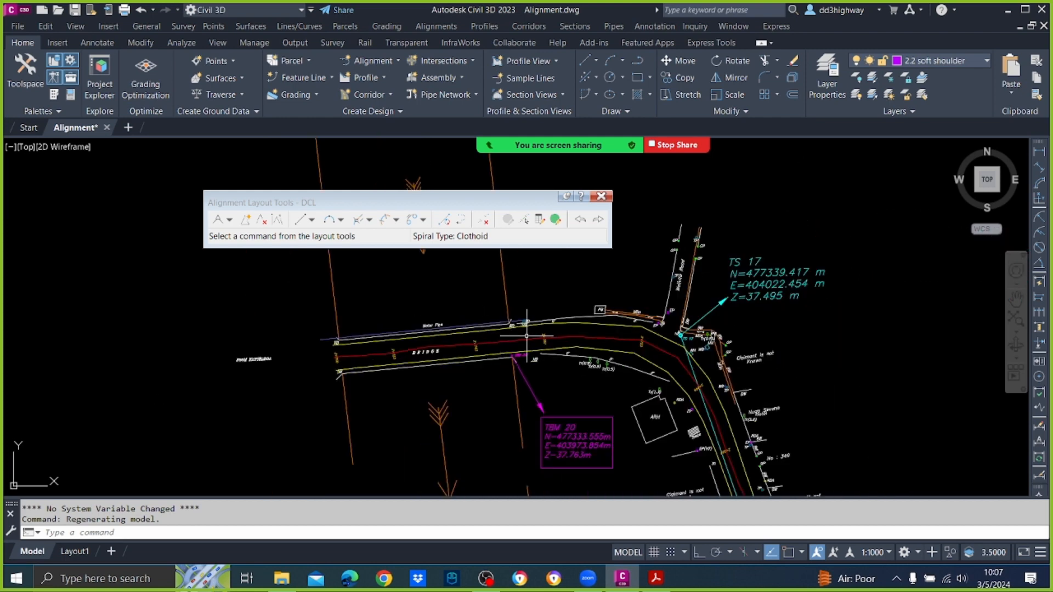
pyautogui.moveTo(549, 346); pyautogui.dragTo(425, 325, button='middle')
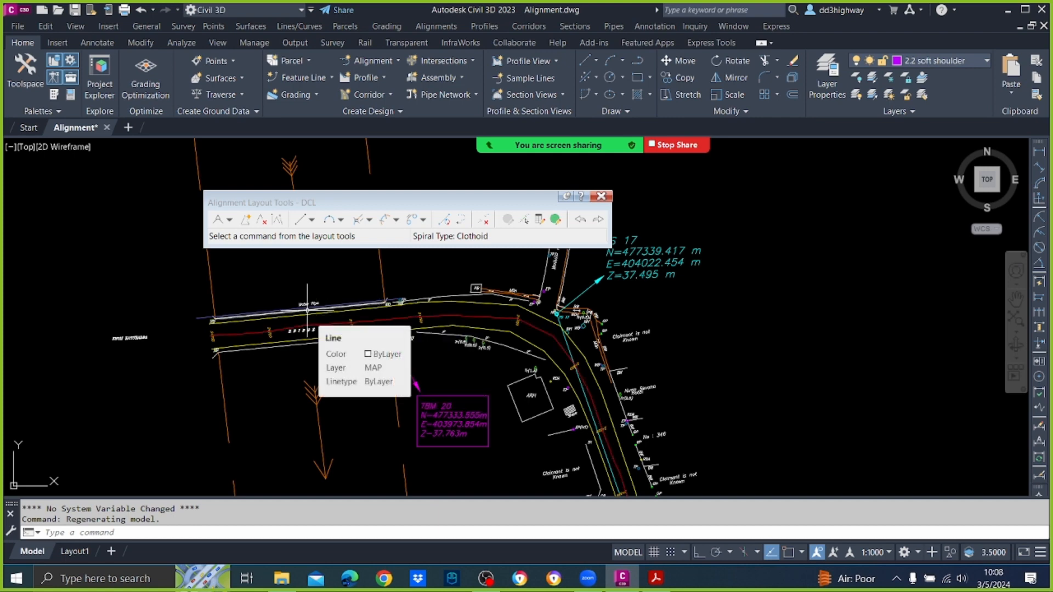
# Step: Review the fixed, floating and free line options of the alignment layout tools without choosing one
pyautogui.click(312, 220)
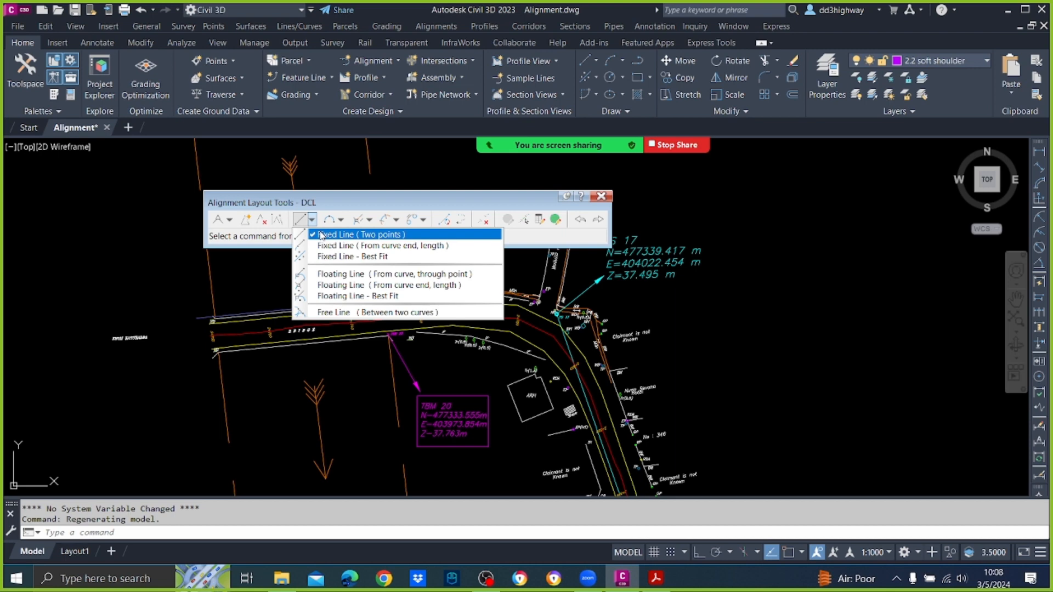
pyautogui.click(495, 454)
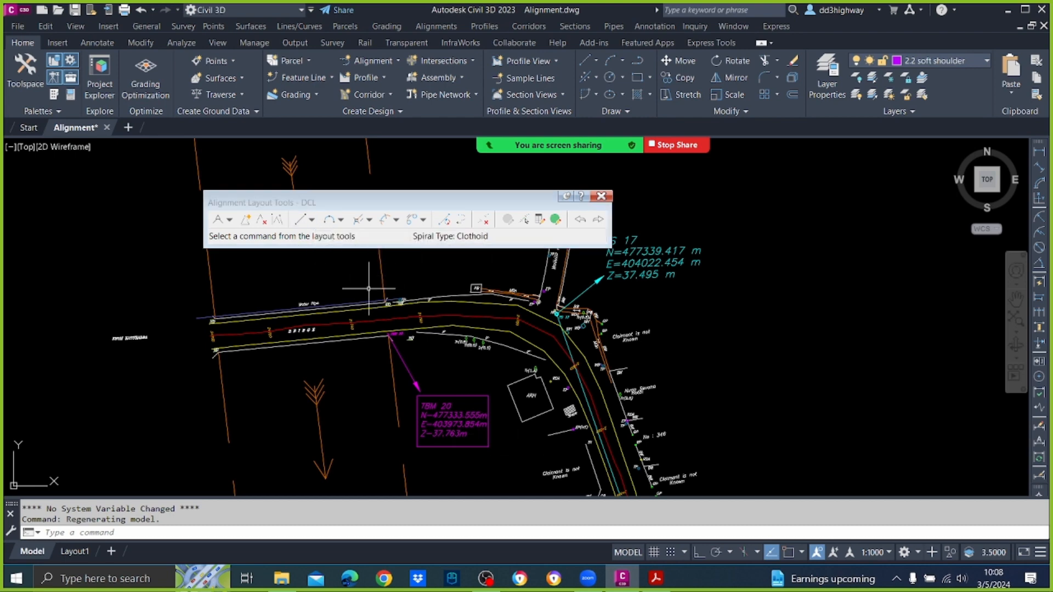
pyautogui.click(311, 220)
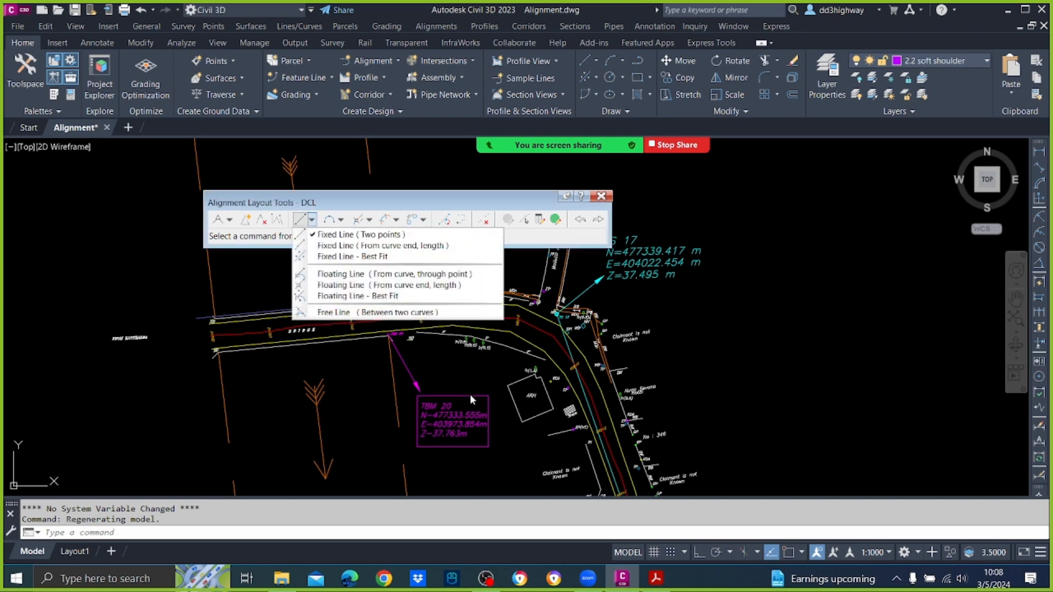
pyautogui.click(451, 373)
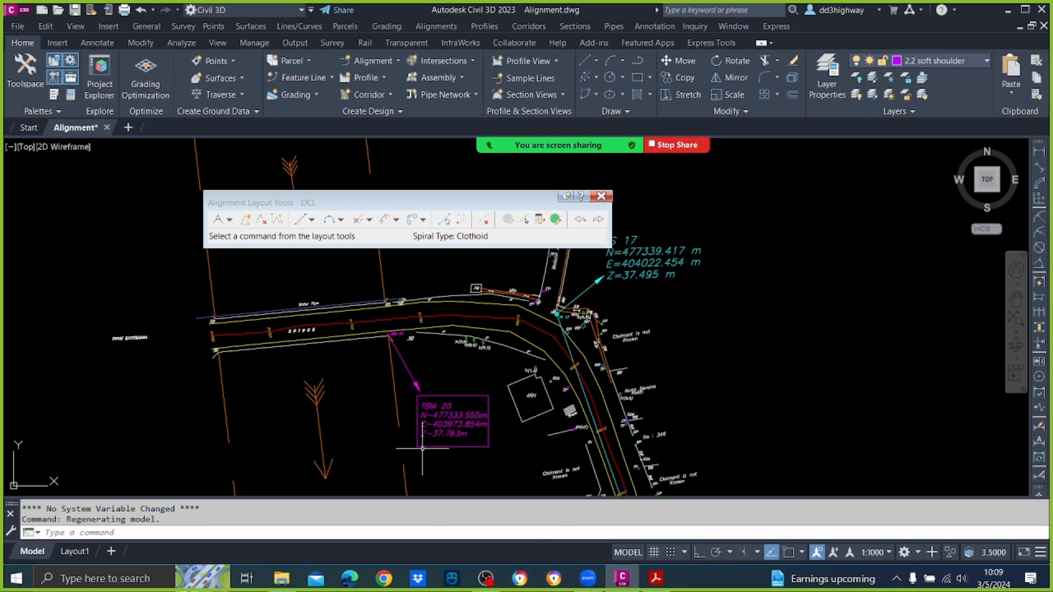
# Step: Draw a two-point fixed line about 82.5 m long from the existing centreline's endpoint at the bridge to just before the bend
pyautogui.moveTo(332, 202); pyautogui.dragTo(419, 200)
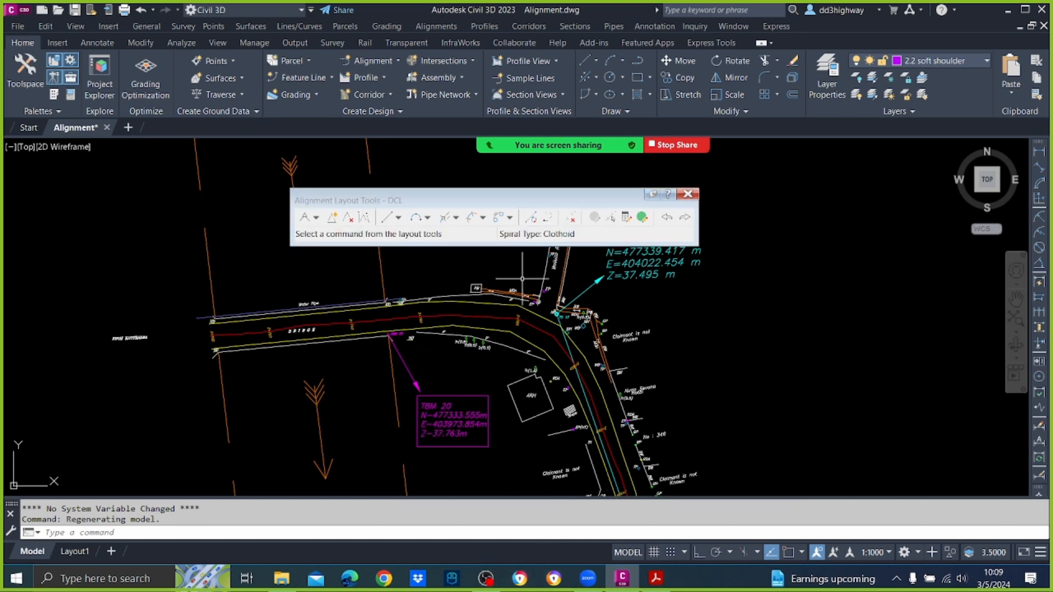
pyautogui.click(399, 219)
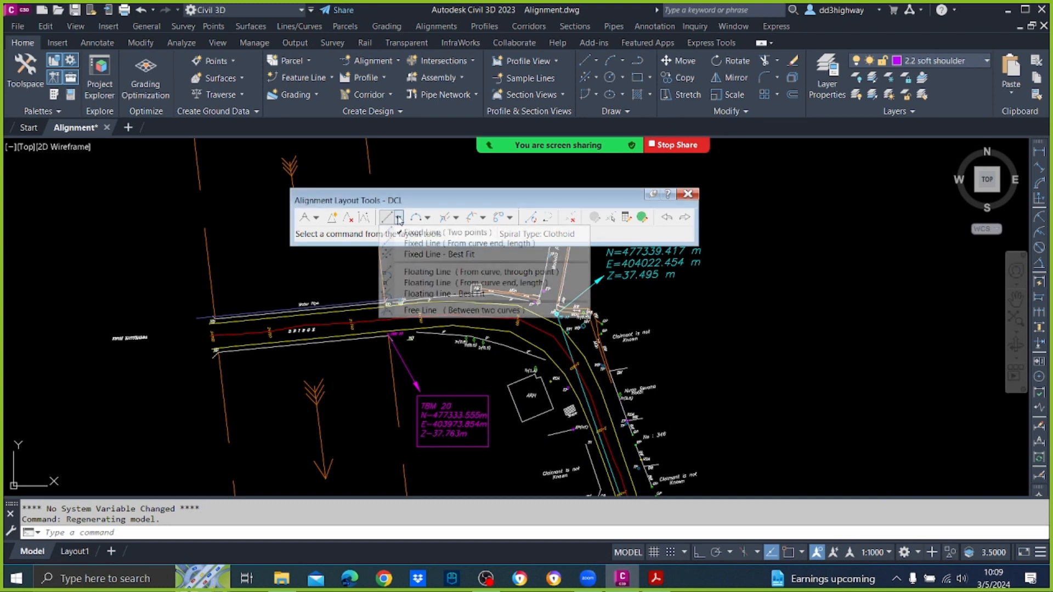
pyautogui.click(425, 228)
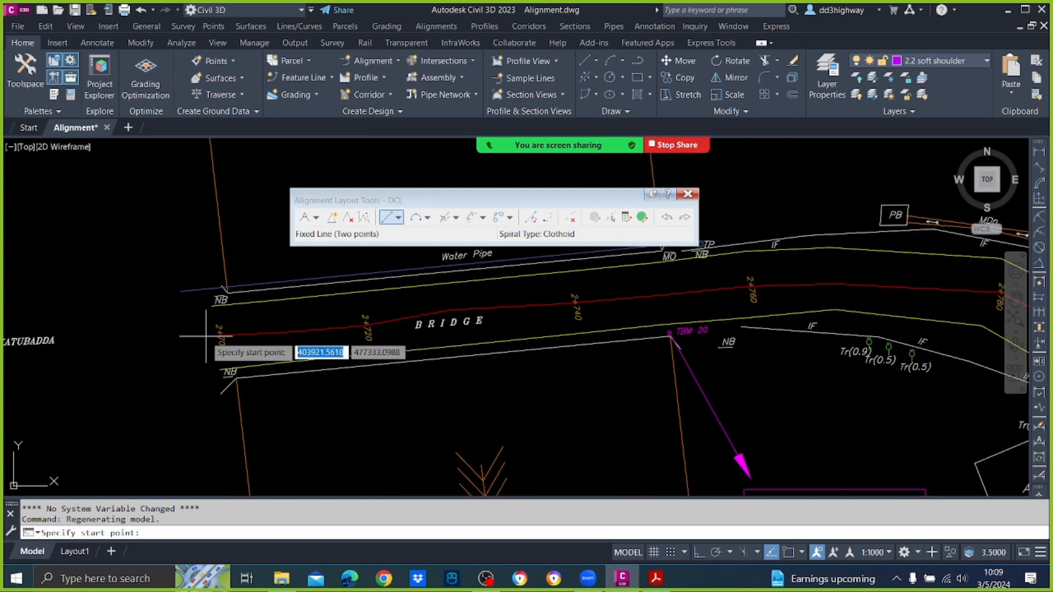
pyautogui.scroll(4, 220, 339)
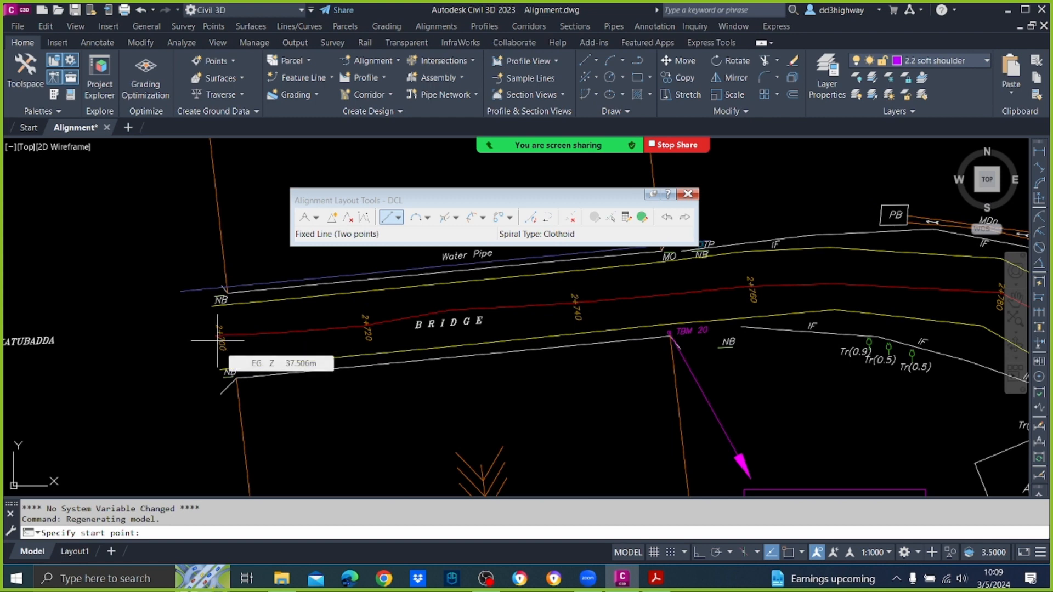
pyautogui.press('F3')
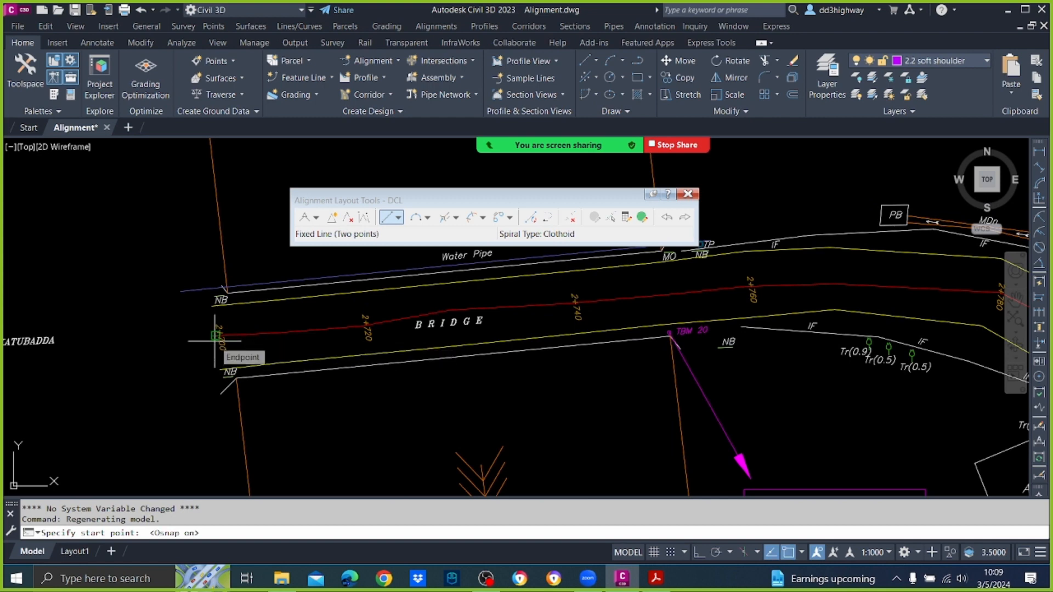
pyautogui.click(216, 336)
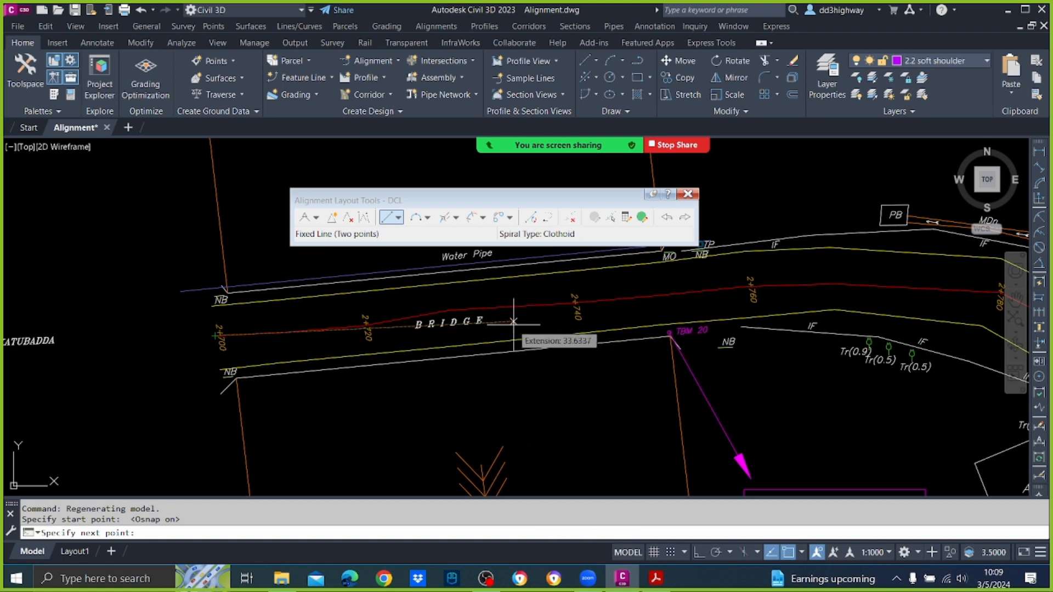
pyautogui.scroll(-2, 603, 324)
pyautogui.scroll(-2, 811, 299)
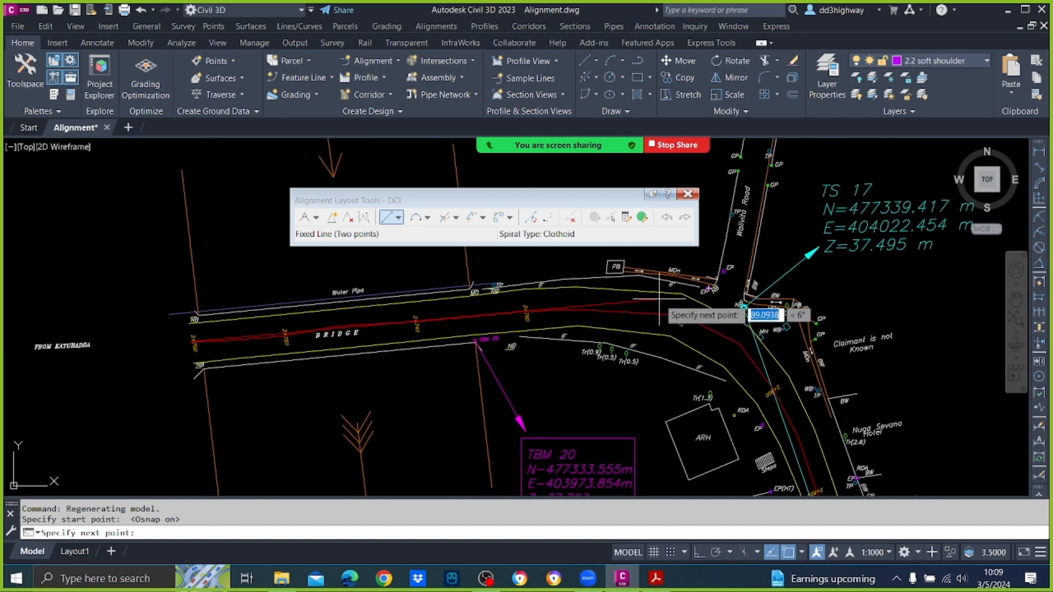
pyautogui.scroll(-1, 699, 299)
pyautogui.press('F3')
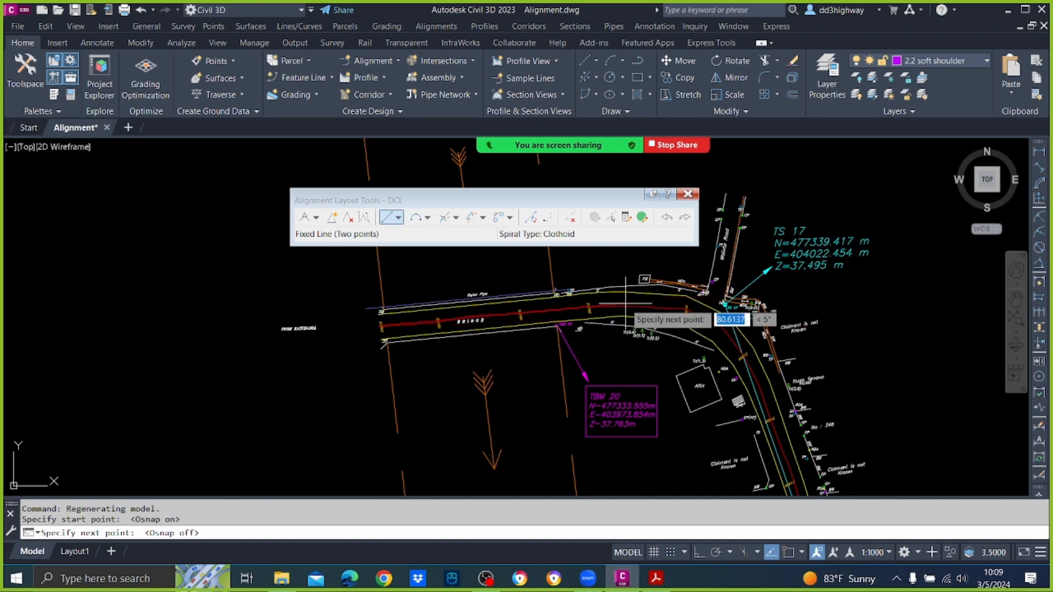
pyautogui.scroll(2, 630, 303)
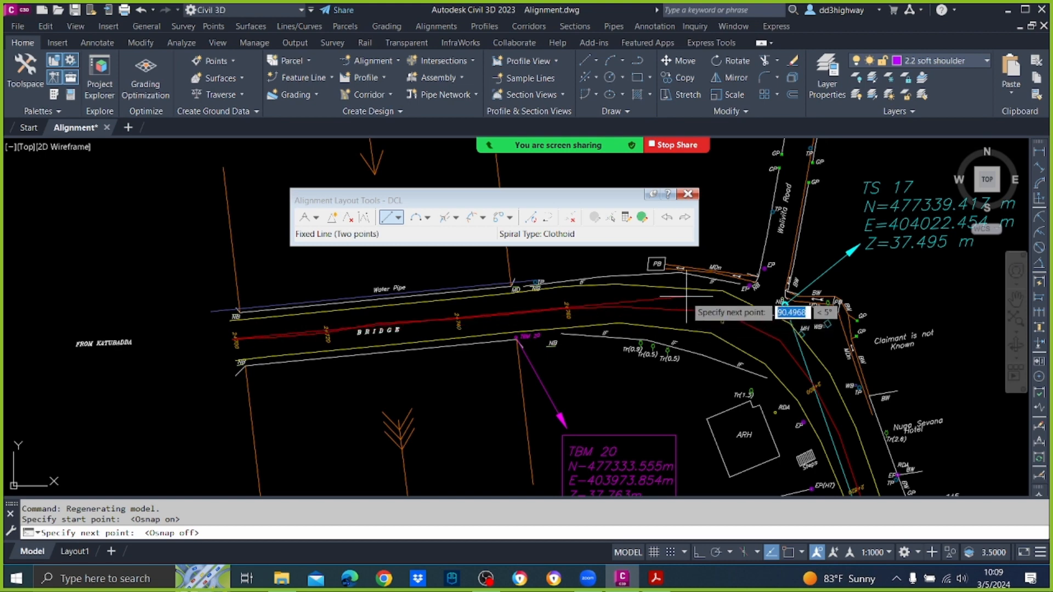
pyautogui.click(687, 298)
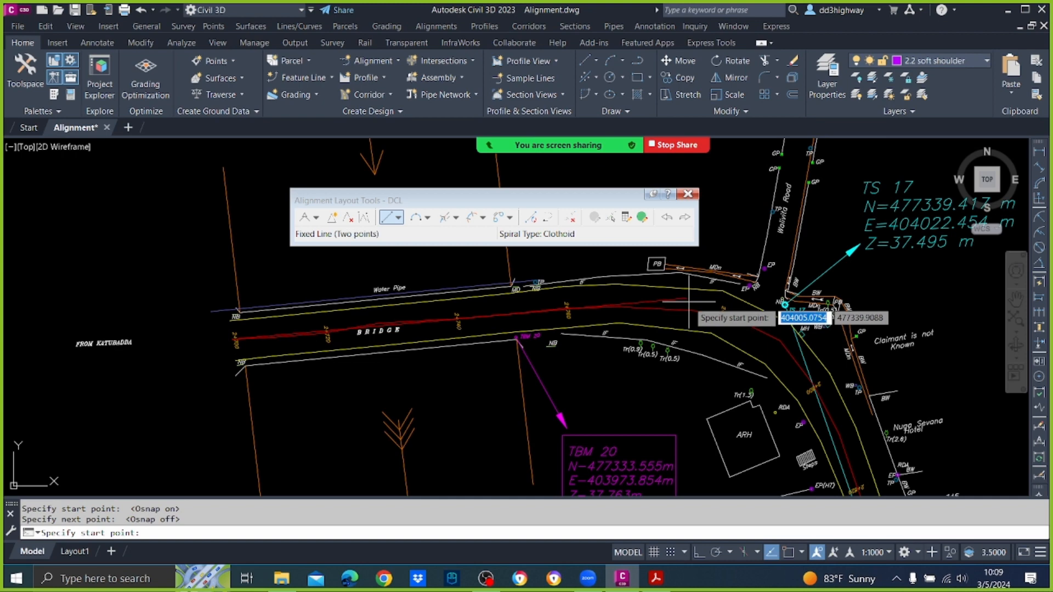
pyautogui.press('Return')
pyautogui.scroll(-3, 683, 301)
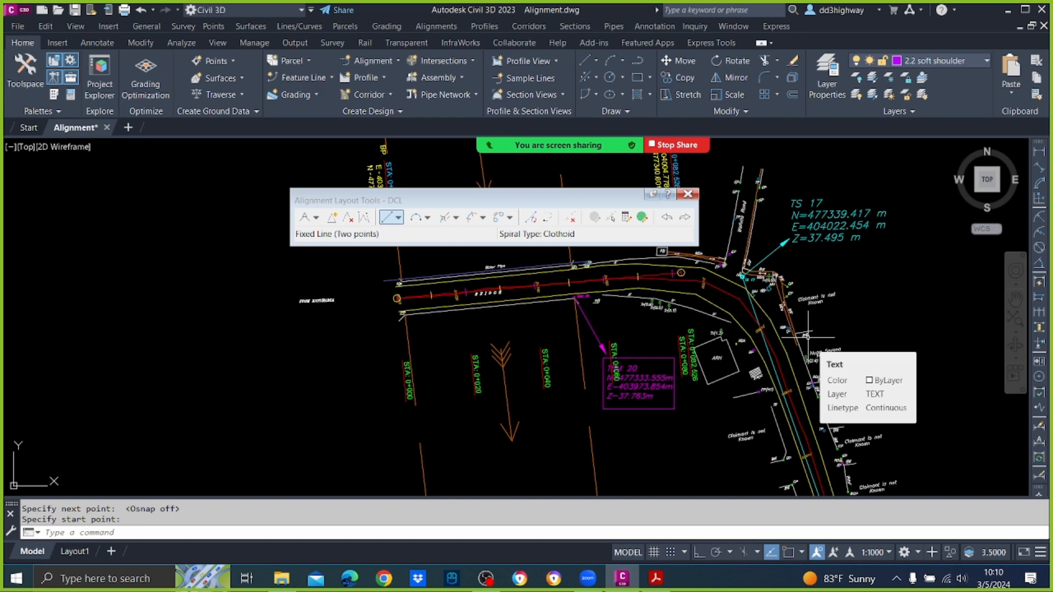
pyautogui.click(428, 218)
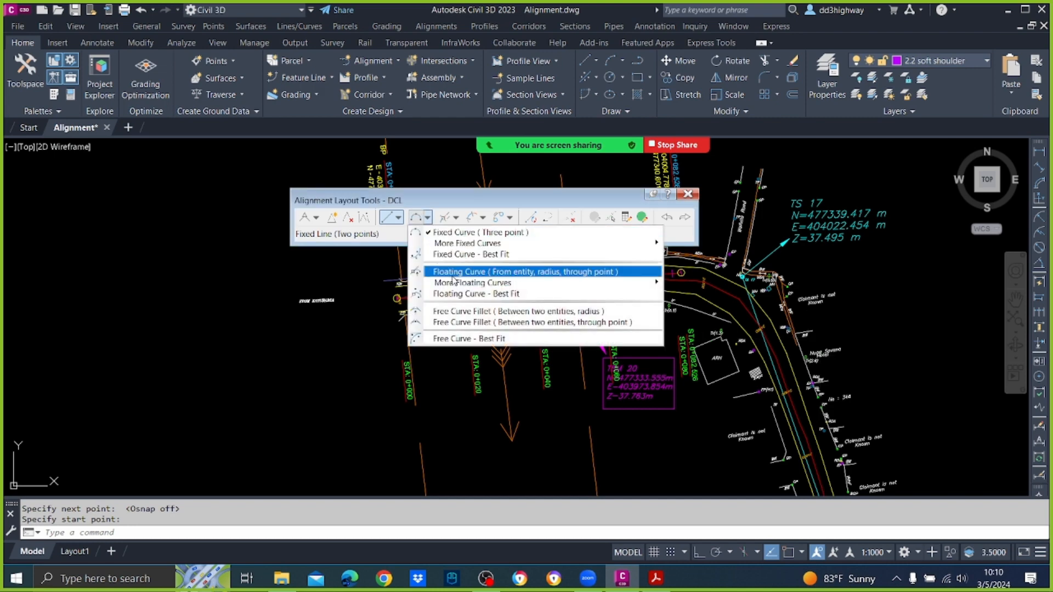
pyautogui.click(458, 211)
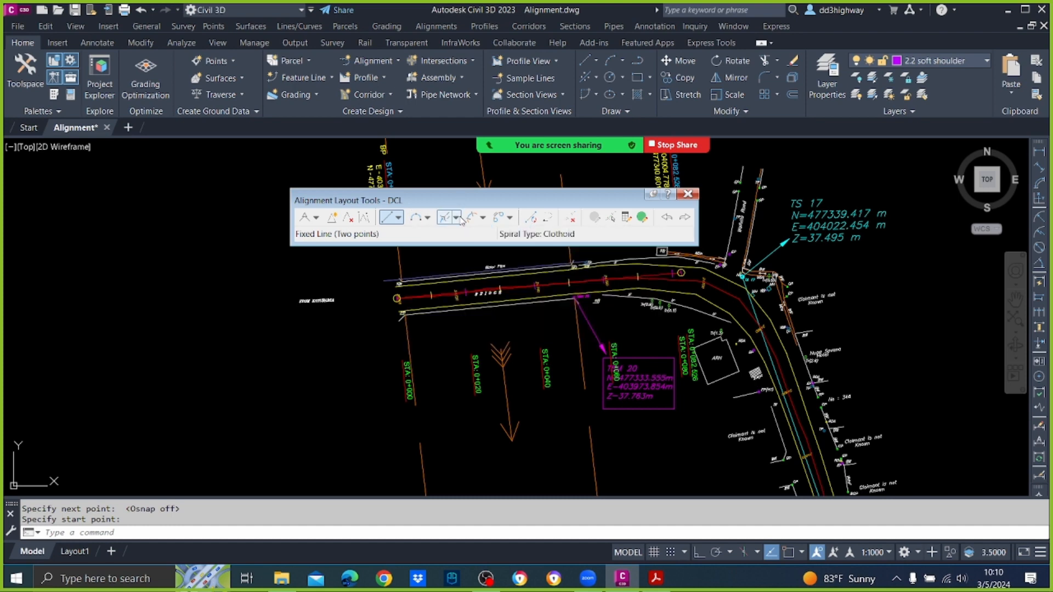
pyautogui.click(398, 218)
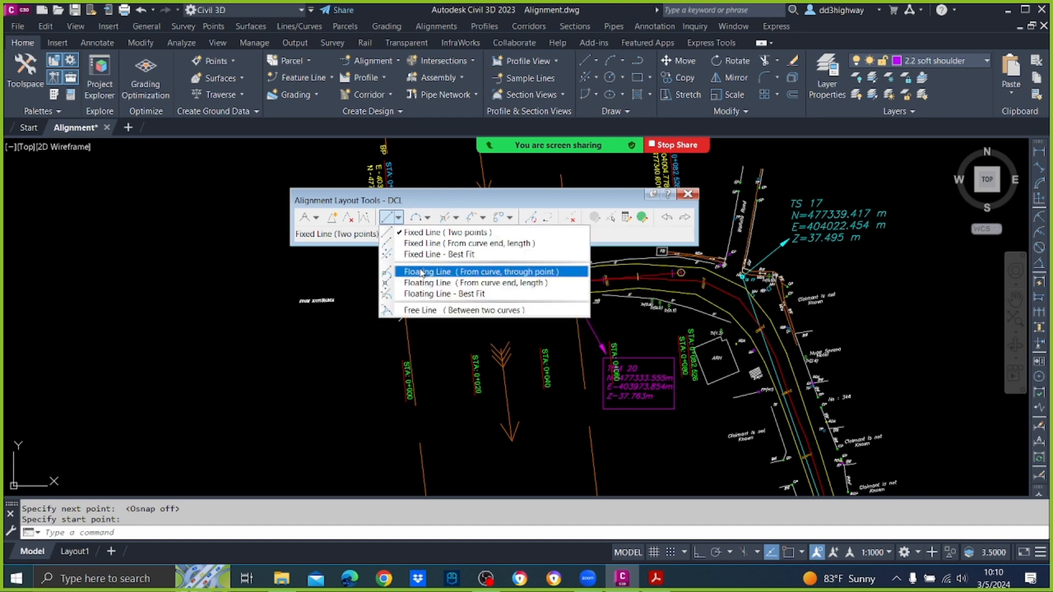
pyautogui.click(433, 232)
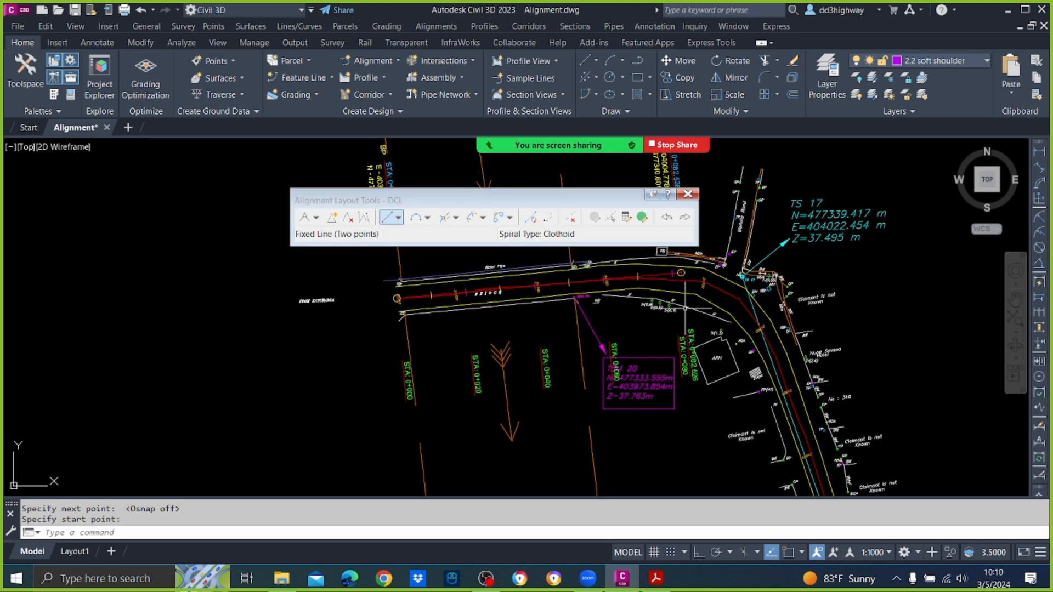
pyautogui.scroll(-2, 747, 313)
pyautogui.moveTo(728, 312); pyautogui.dragTo(605, 318, button='middle')
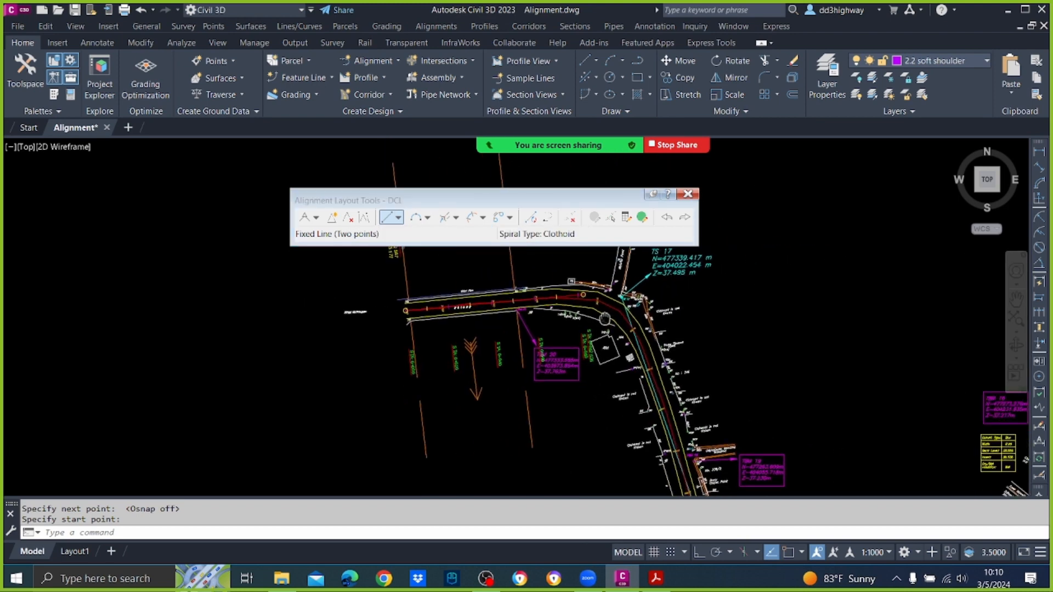
pyautogui.scroll(2, 578, 312)
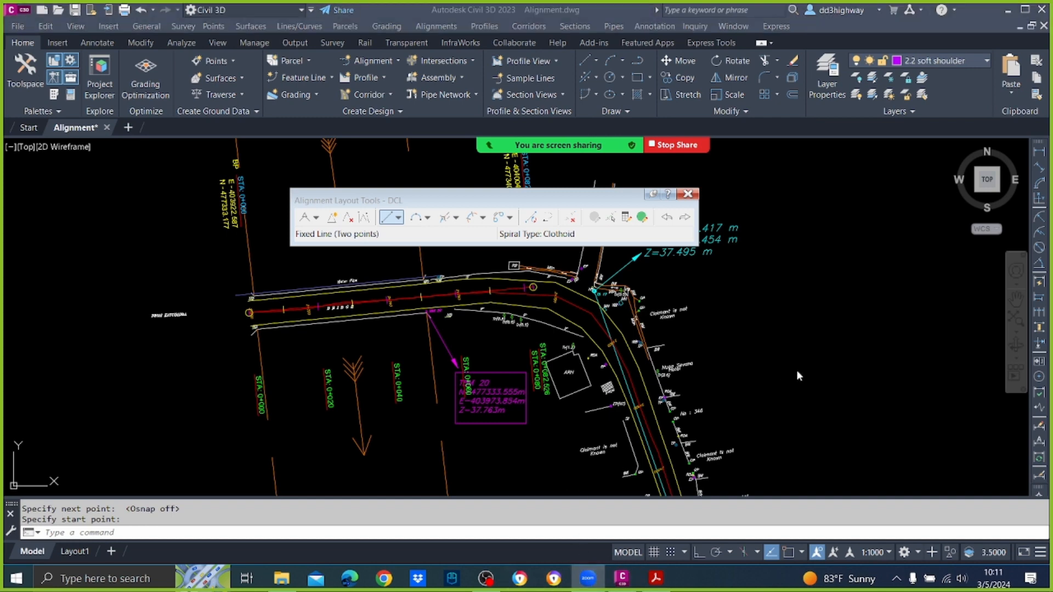
# Step: Mute the host and all current and new participants in the Zoom meeting and close the participant list
pyautogui.moveTo(553, 145)
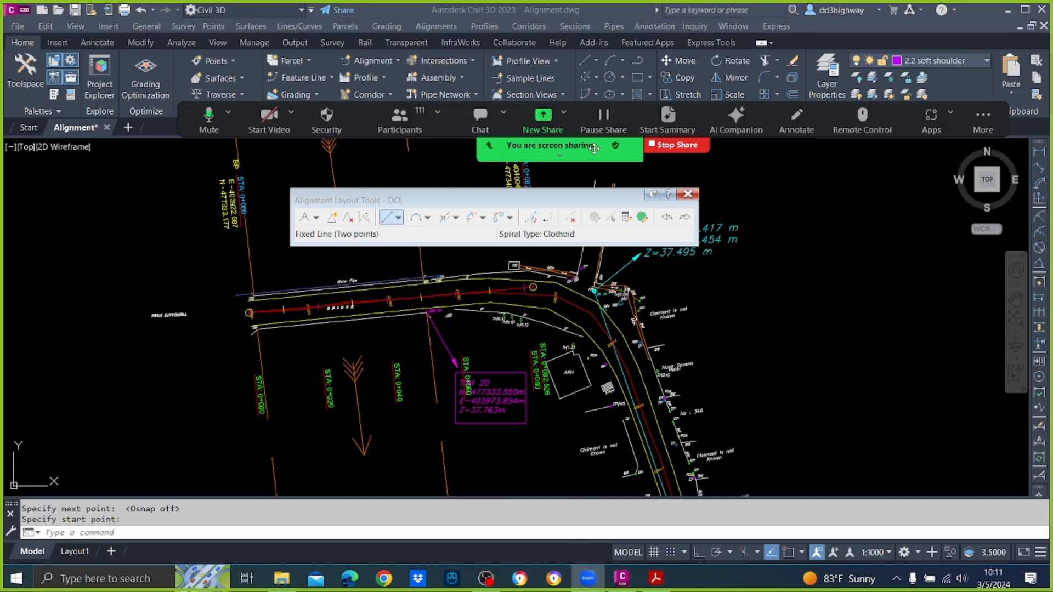
pyautogui.click(401, 127)
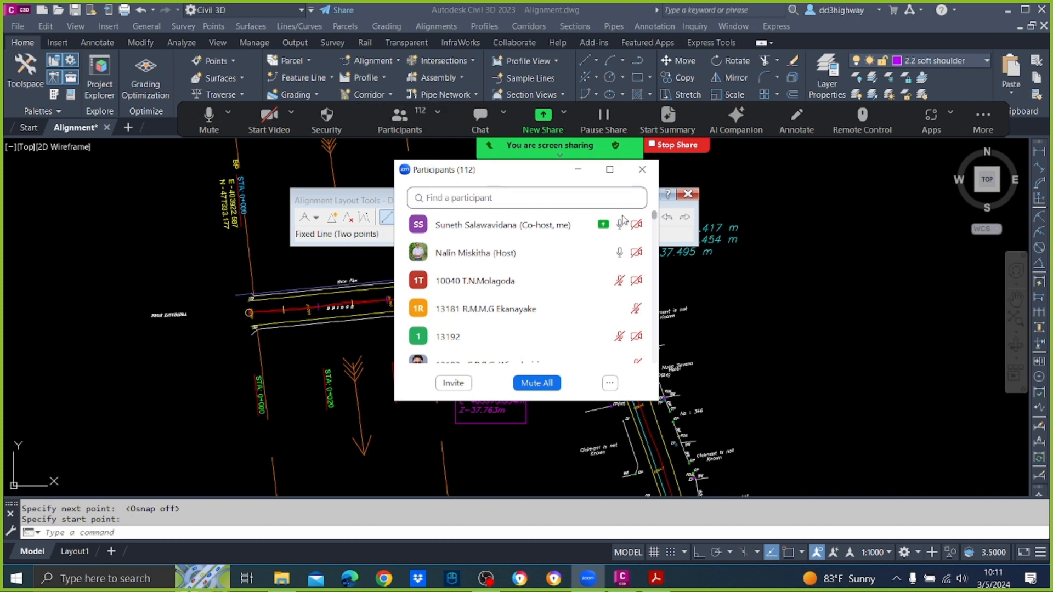
pyautogui.click(618, 256)
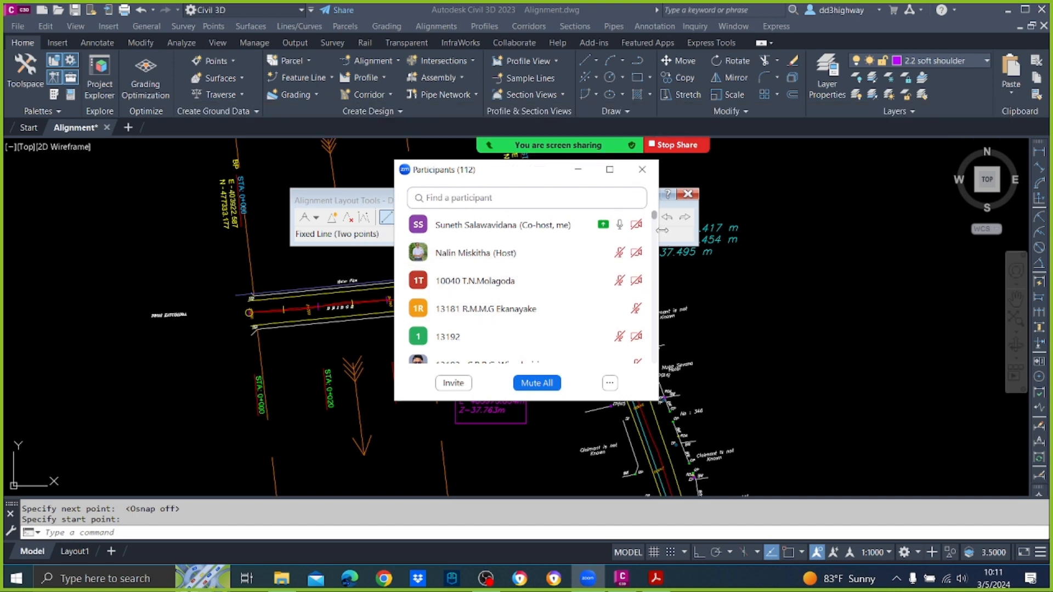
pyautogui.moveTo(656, 228); pyautogui.dragTo(662, 355)
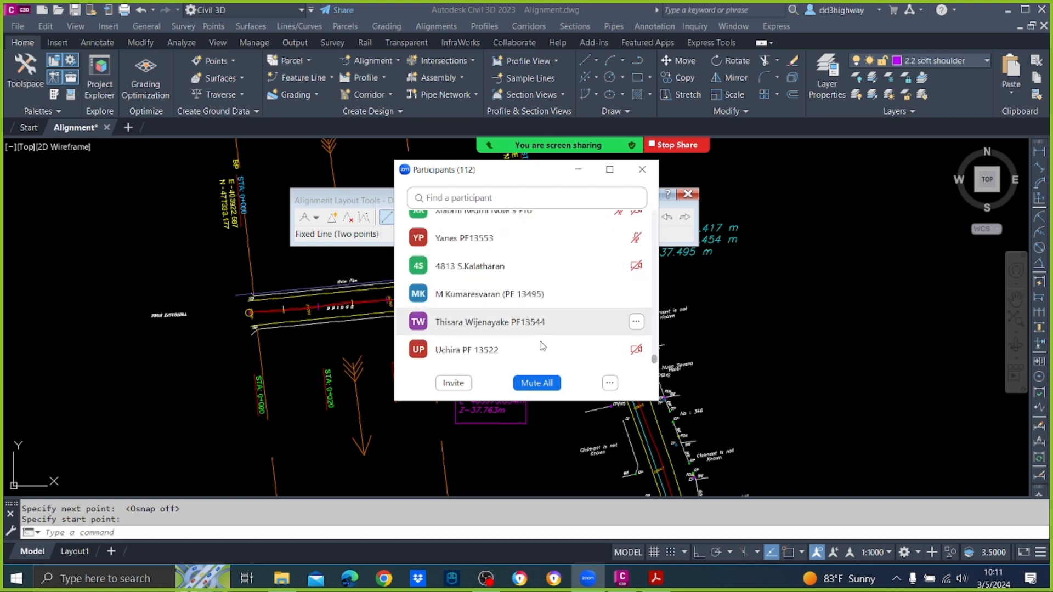
pyautogui.click(537, 383)
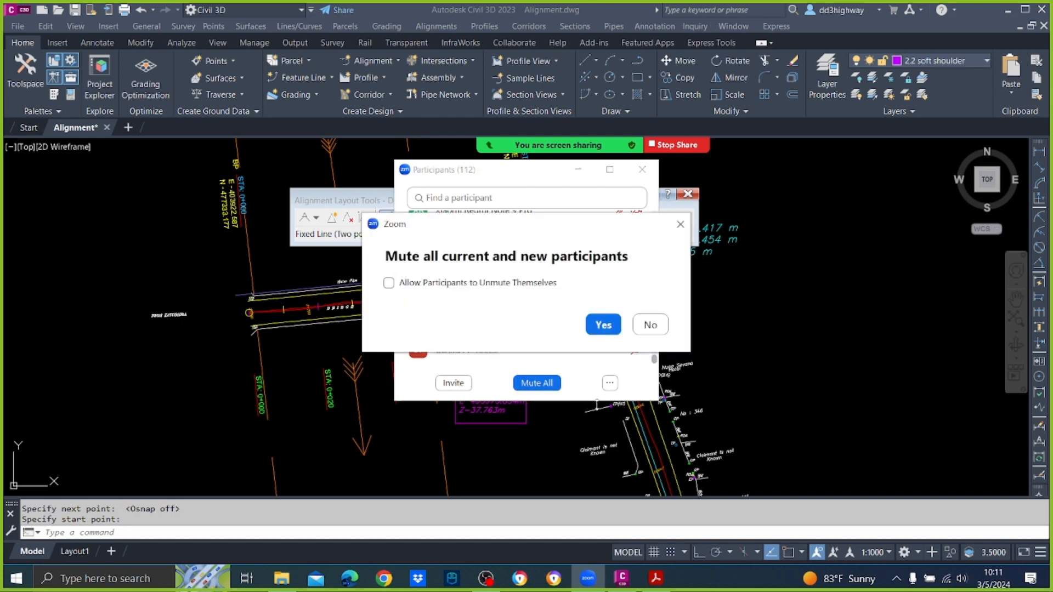
pyautogui.click(603, 325)
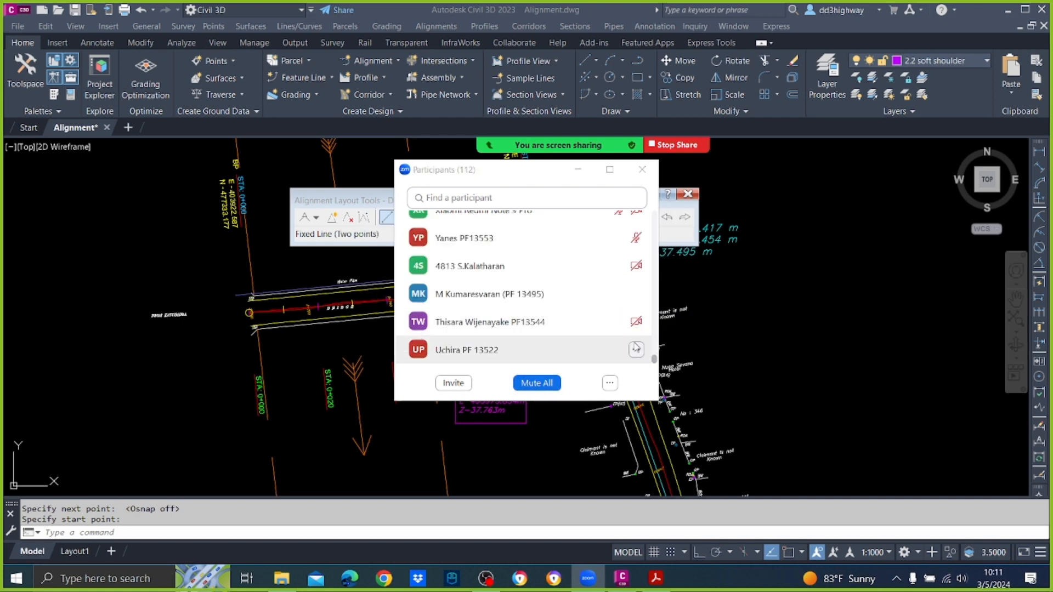
pyautogui.click(642, 169)
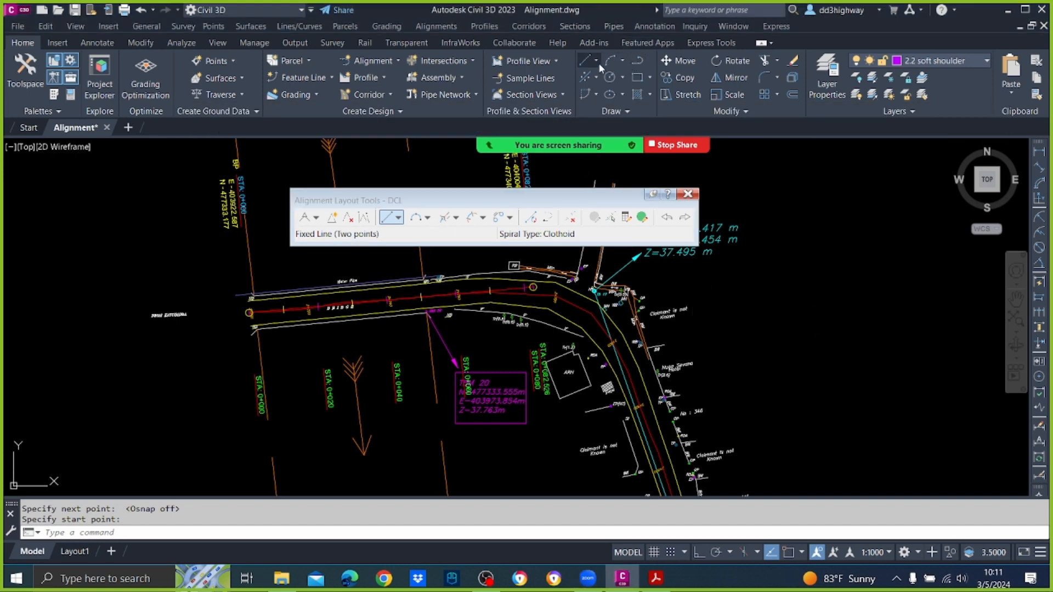
pyautogui.moveTo(546, 132)
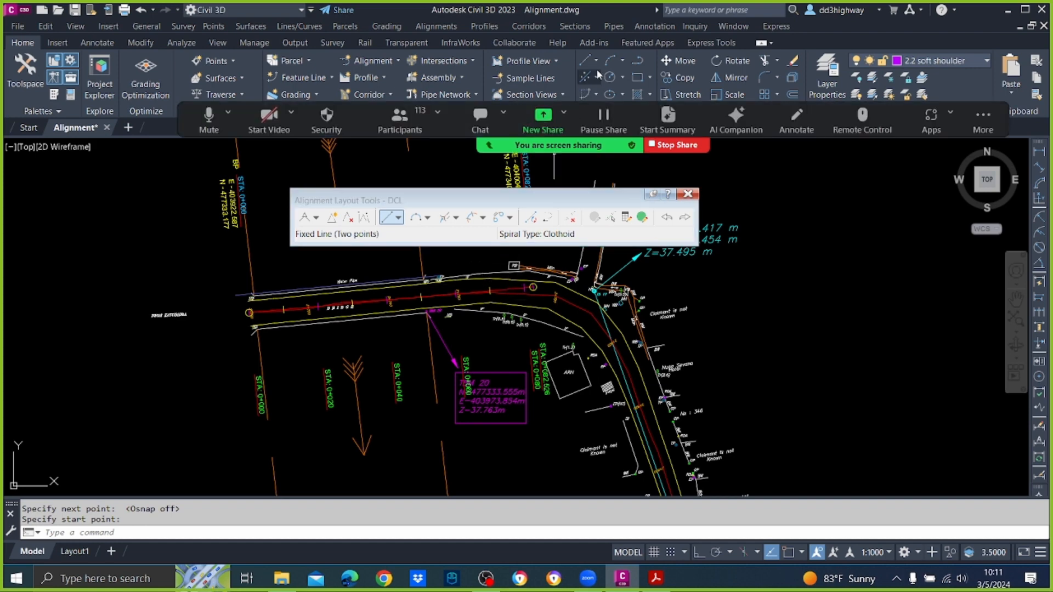
pyautogui.click(624, 59)
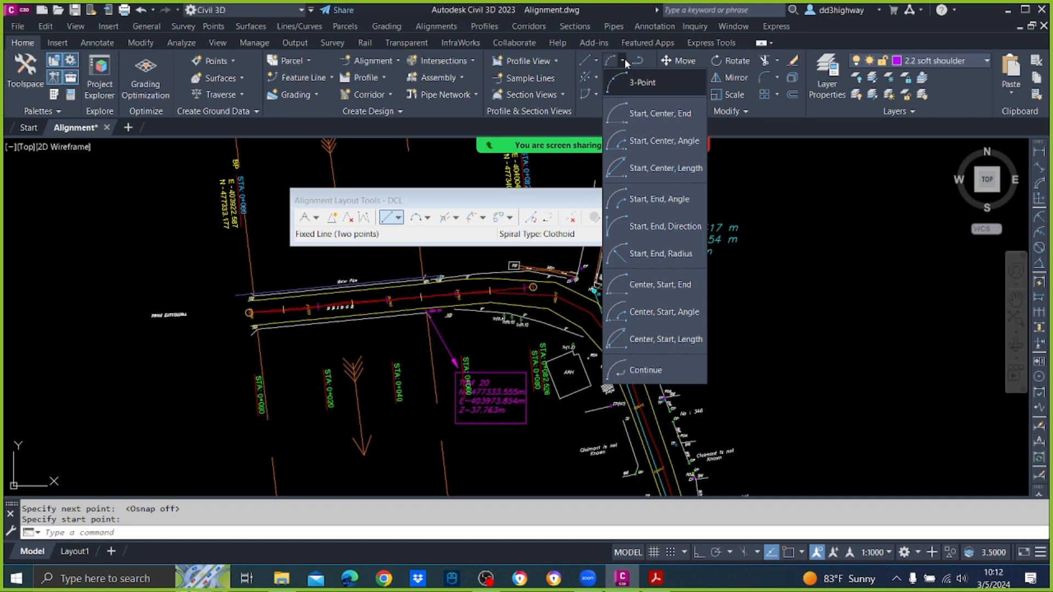
pyautogui.click(679, 228)
pyautogui.scroll(2, 505, 294)
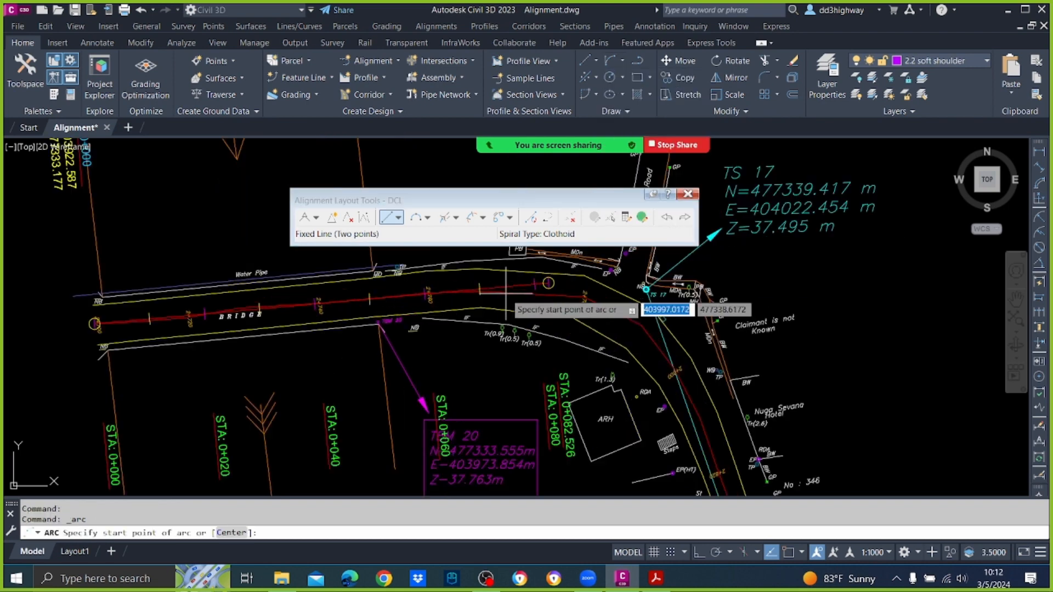
pyautogui.click(459, 293)
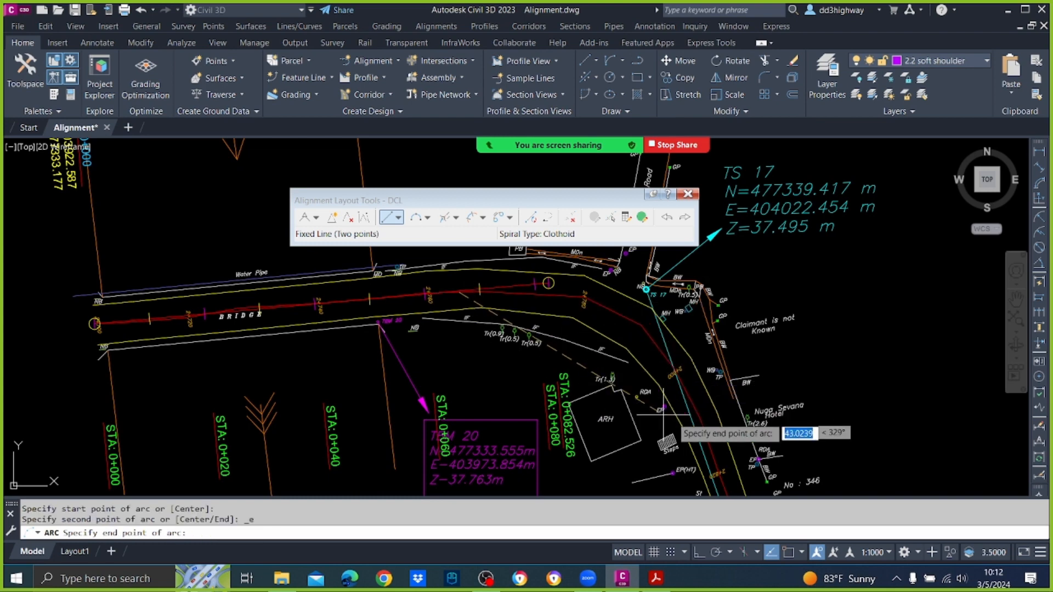
pyautogui.click(710, 448)
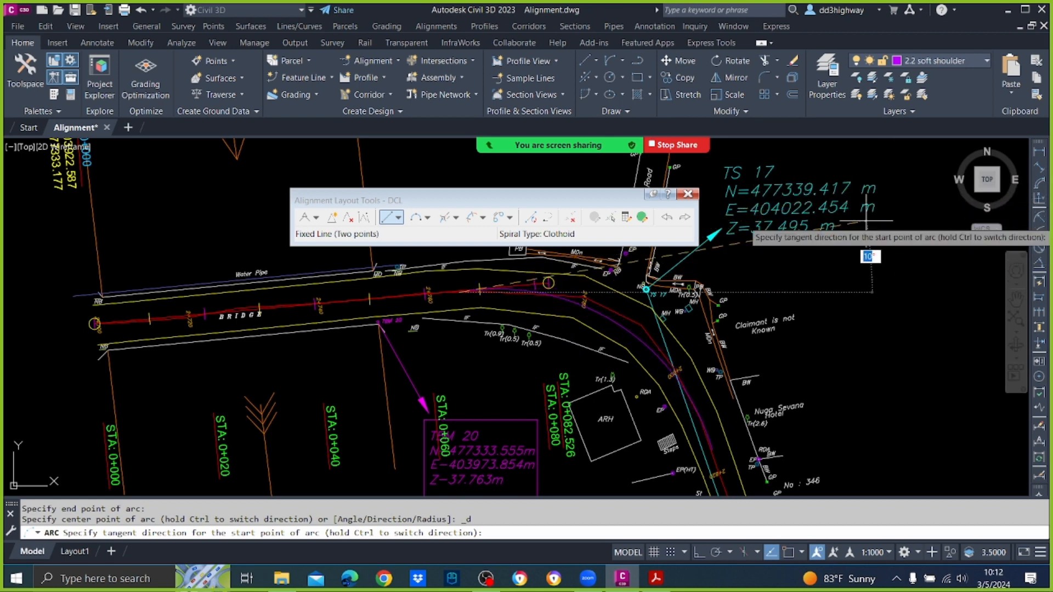
pyautogui.press('Escape')
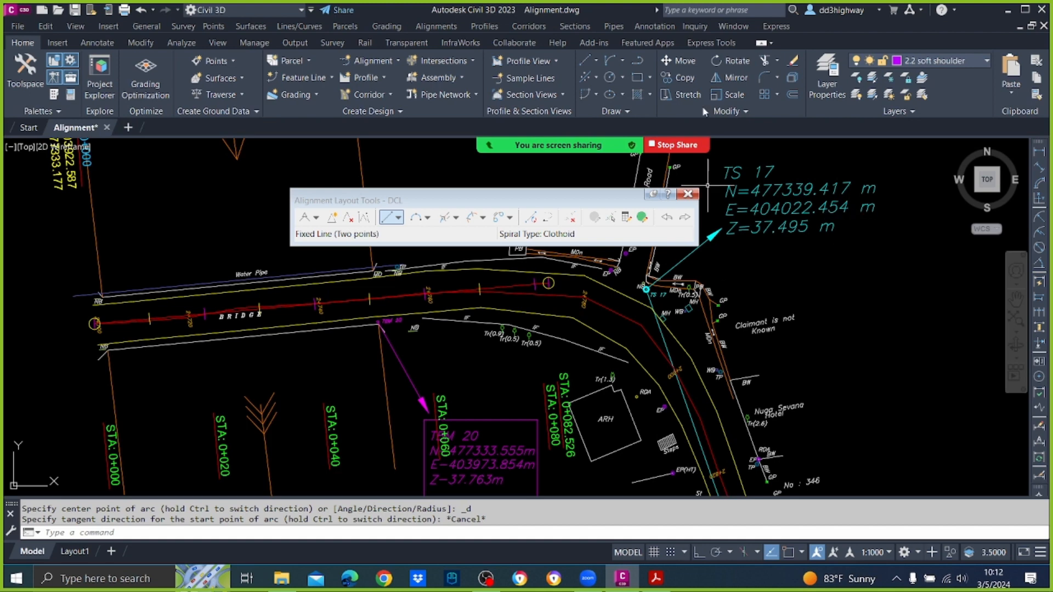
# Step: Draw a Start, End, Direction arc from the fixed line around the bend to the existing centreline, with a start tangent of about 15°
pyautogui.click(623, 64)
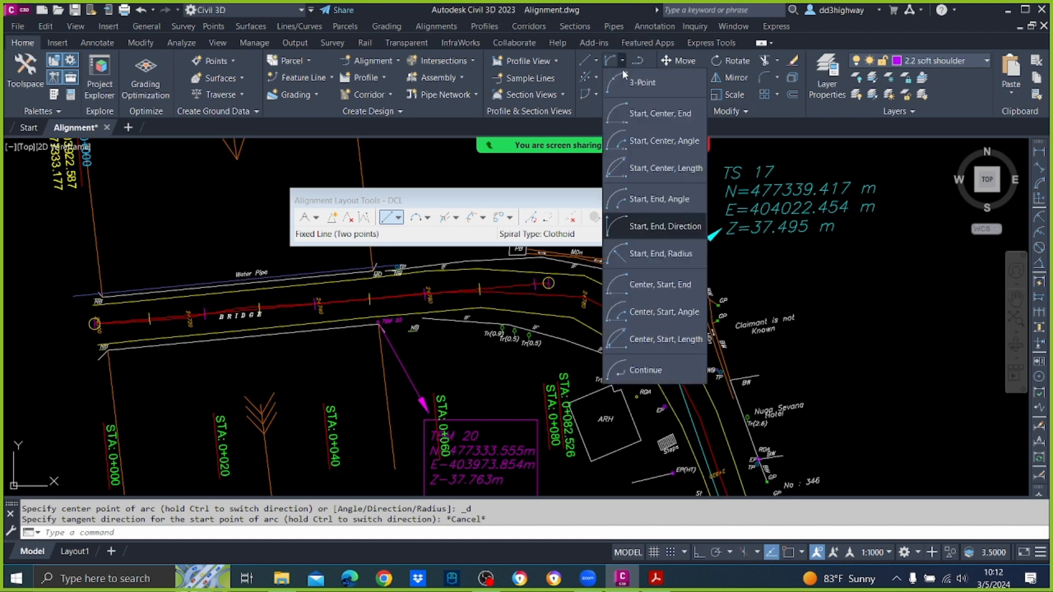
pyautogui.click(643, 227)
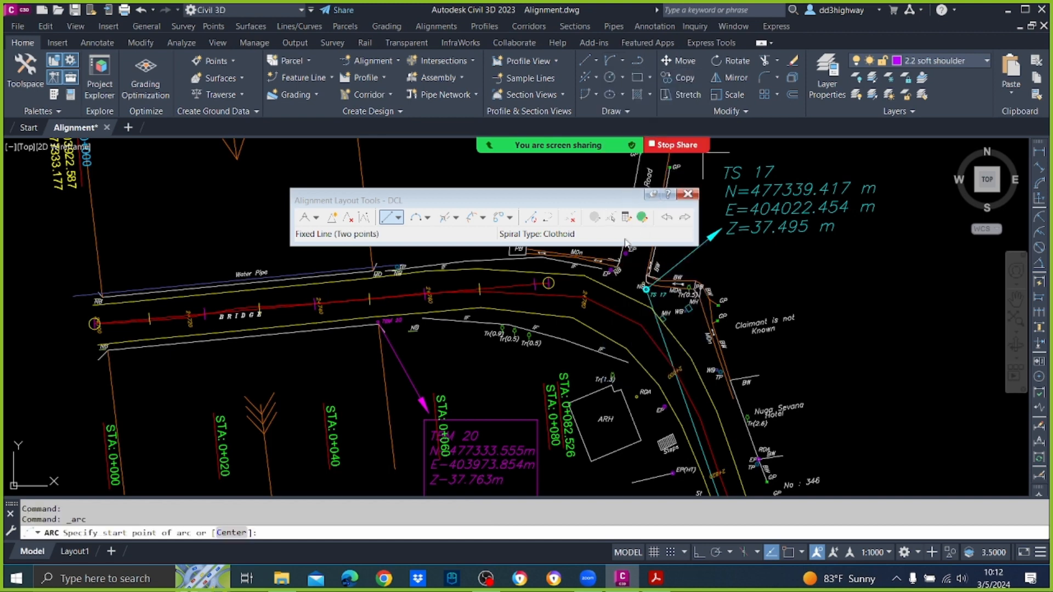
pyautogui.click(466, 293)
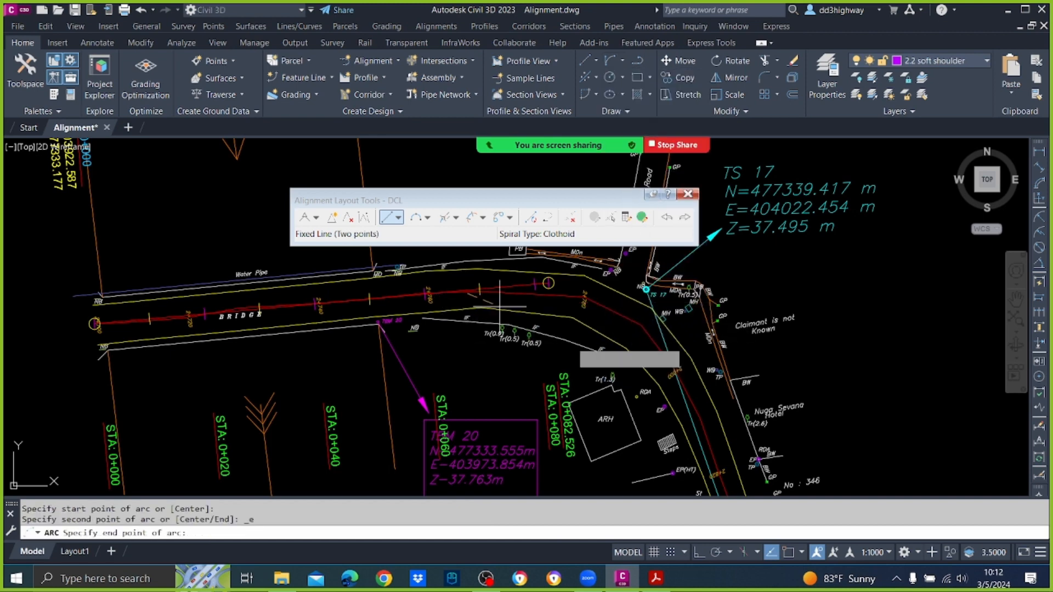
pyautogui.click(712, 448)
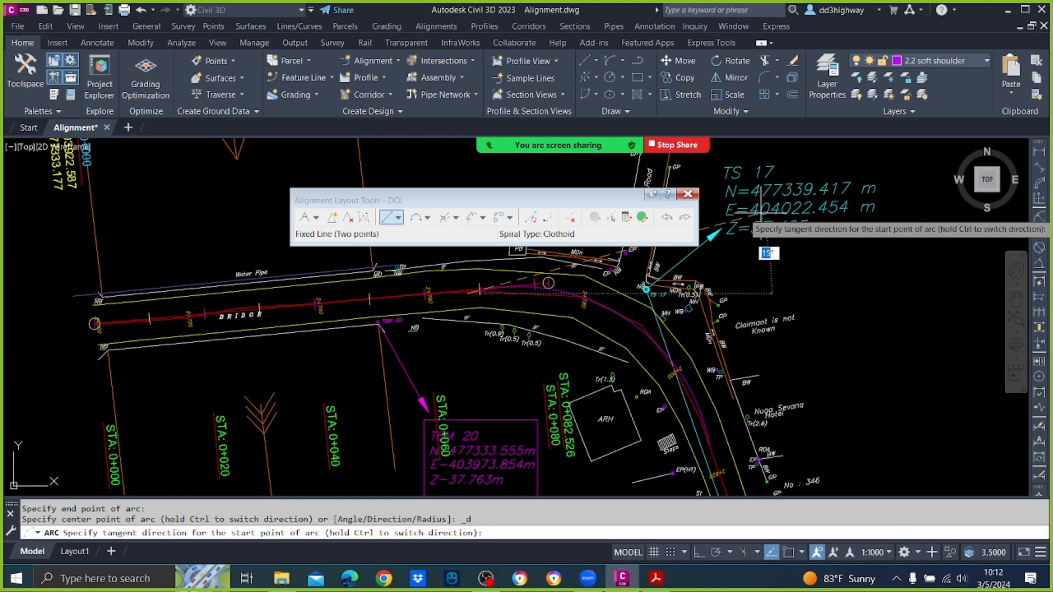
pyautogui.press('Escape')
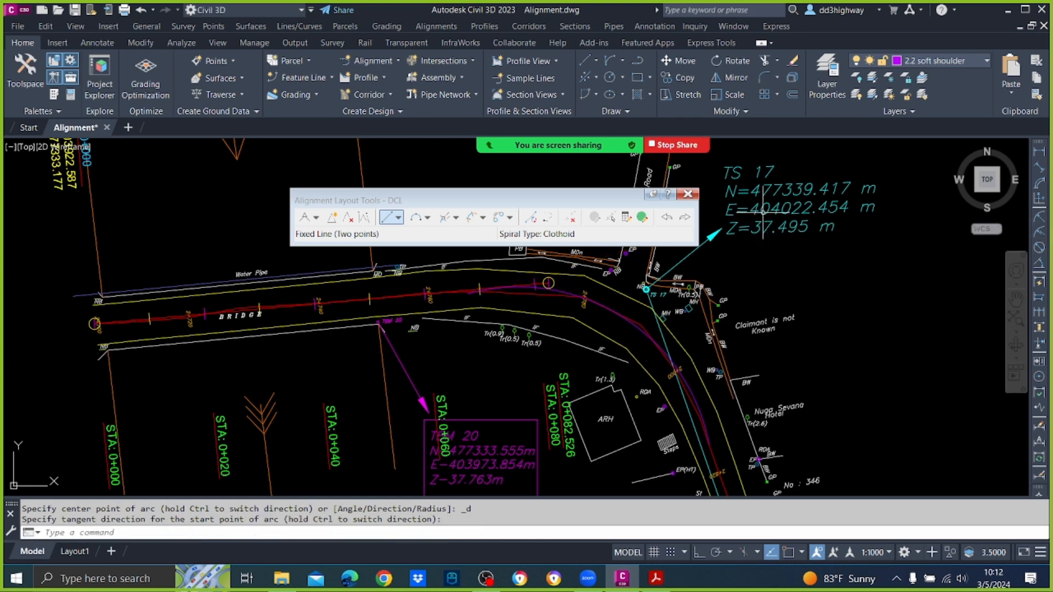
# Step: List the trial arc's properties and compare its radius with the minimum radii in Table 9.2 of 1-Highways.pdf
pyautogui.scroll(2, 583, 318)
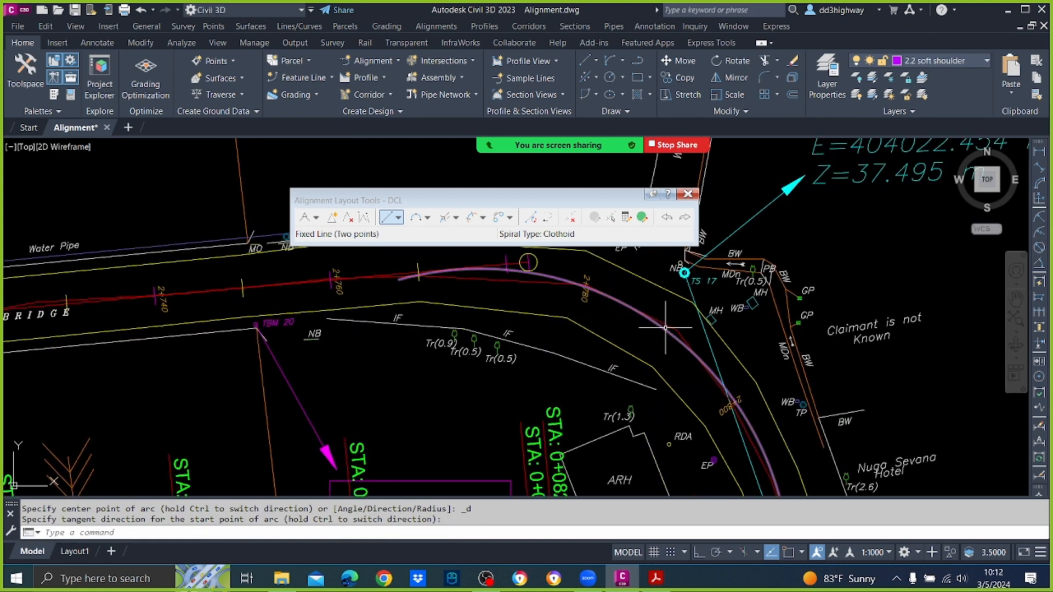
pyautogui.click(665, 328)
pyautogui.write('LI')
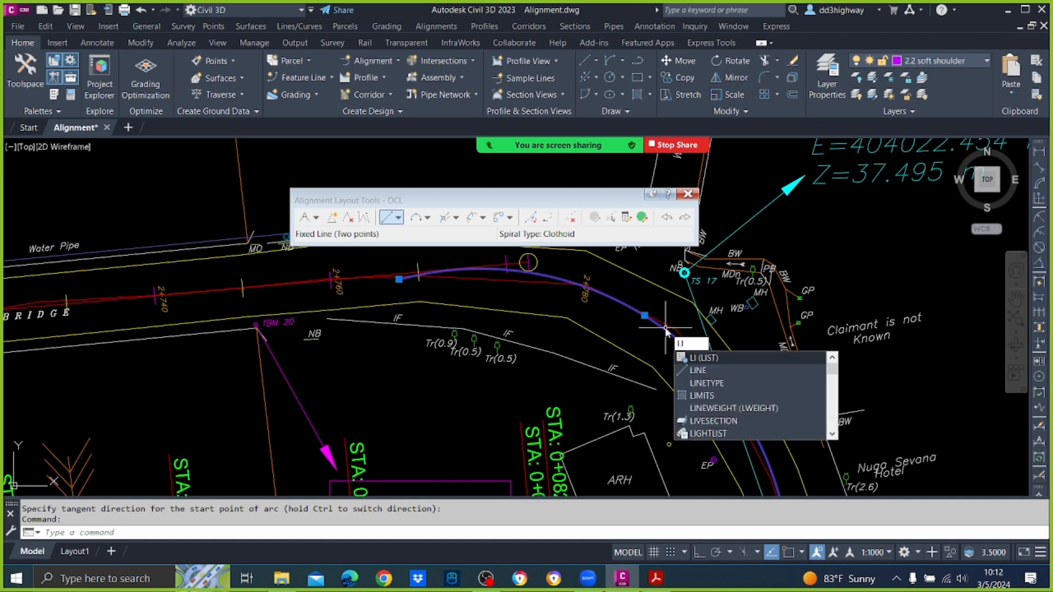
pyautogui.press('Return')
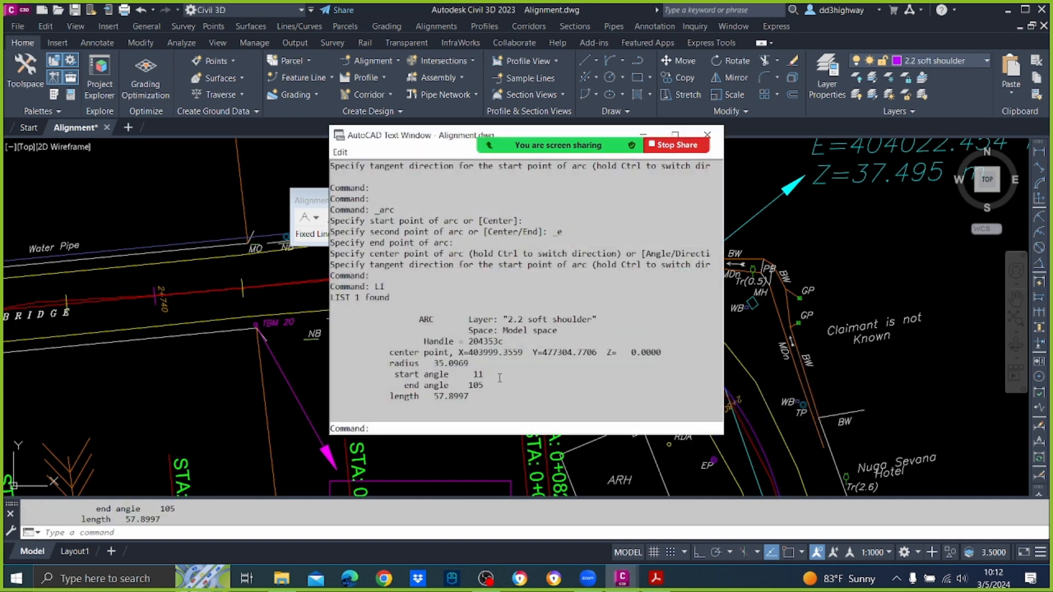
pyautogui.click(708, 135)
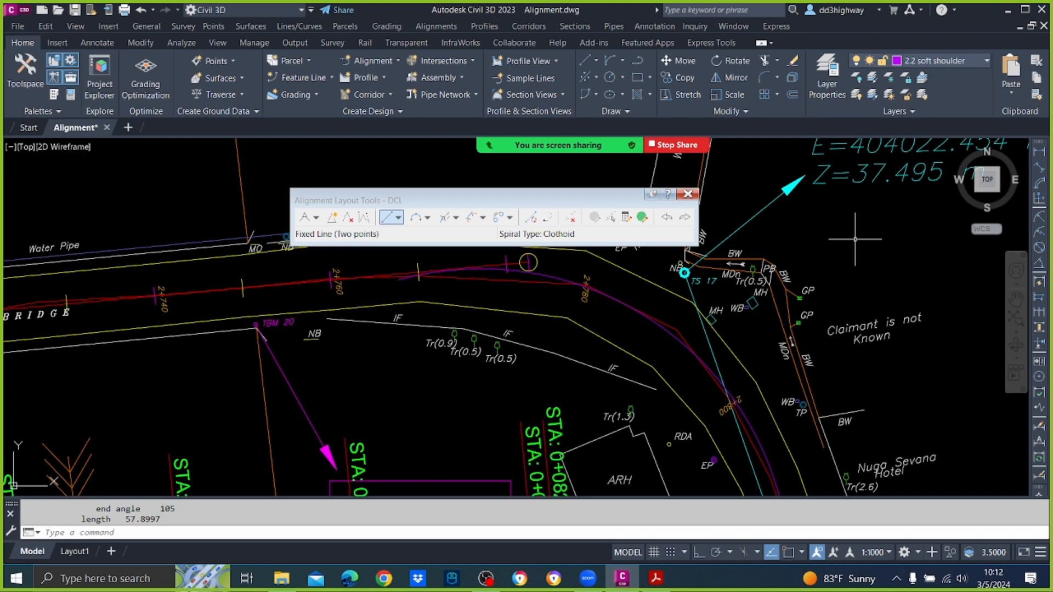
pyautogui.click(650, 570)
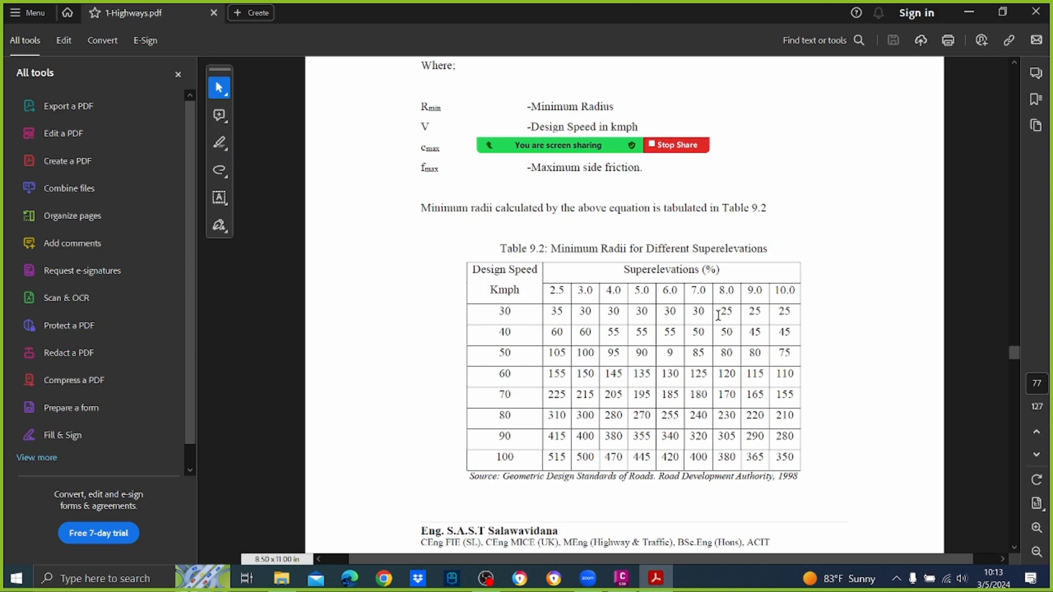
pyautogui.click(969, 12)
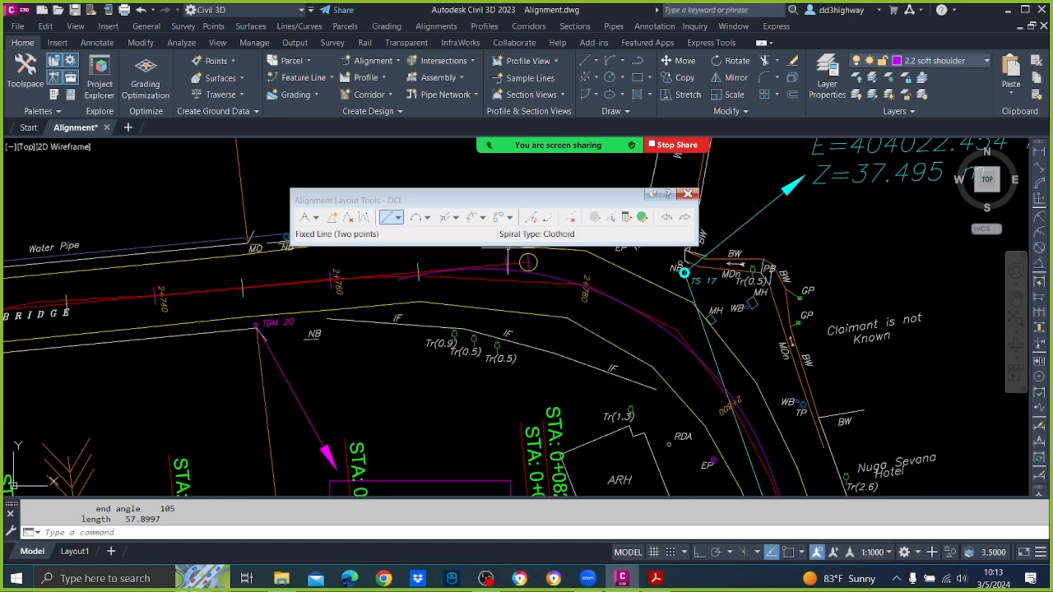
# Step: Delete the trial arc around the bend
pyautogui.scroll(2, 508, 247)
pyautogui.click(548, 285)
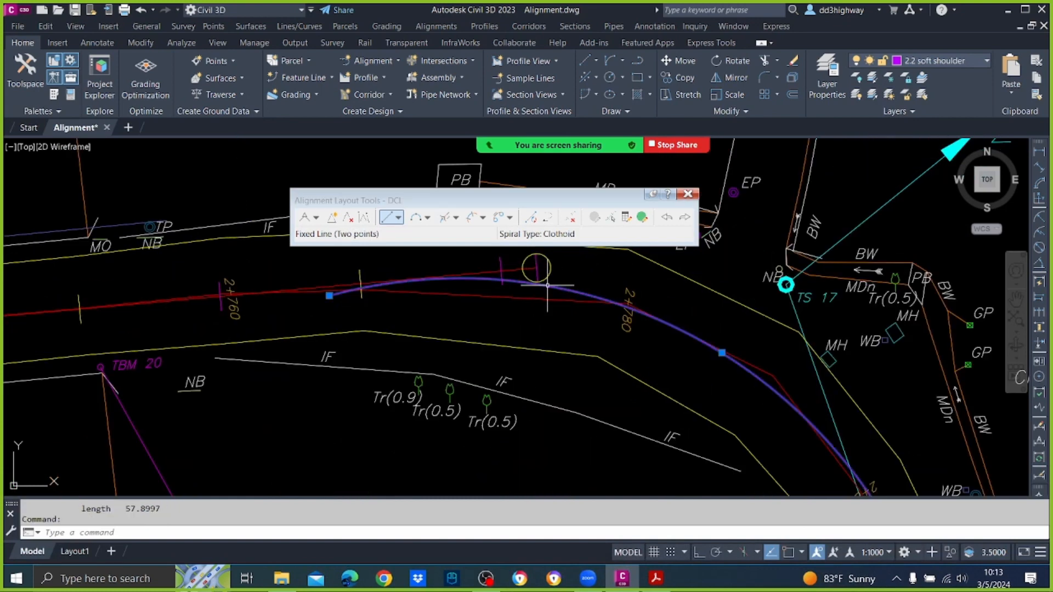
pyautogui.press('Delete')
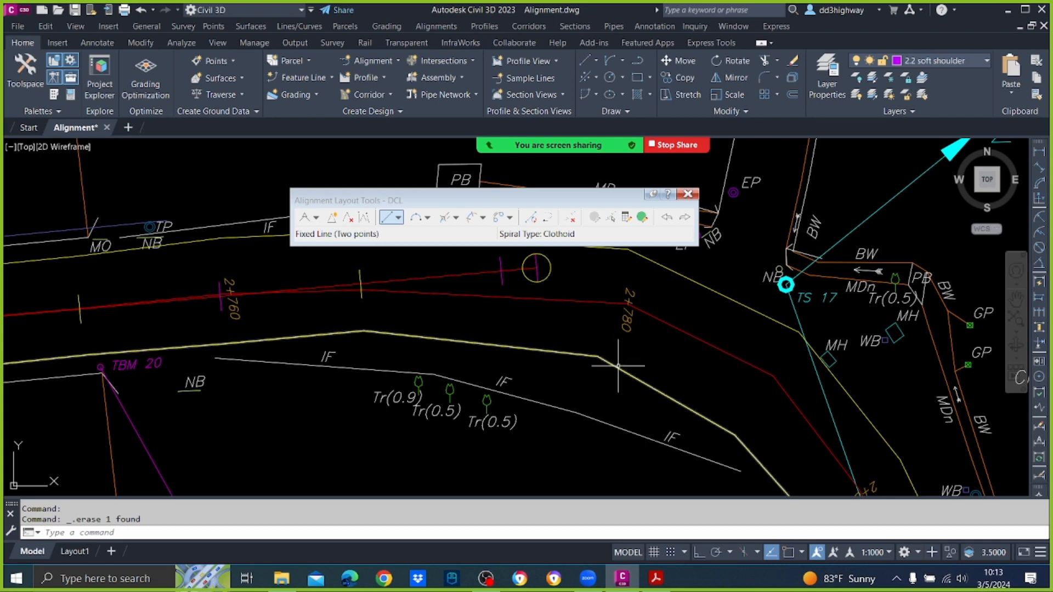
# Step: Consult Table 9.2 of 1-Highways.pdf for a minimum curve radius and return to the bend in the Civil 3D drawing
pyautogui.click(657, 578)
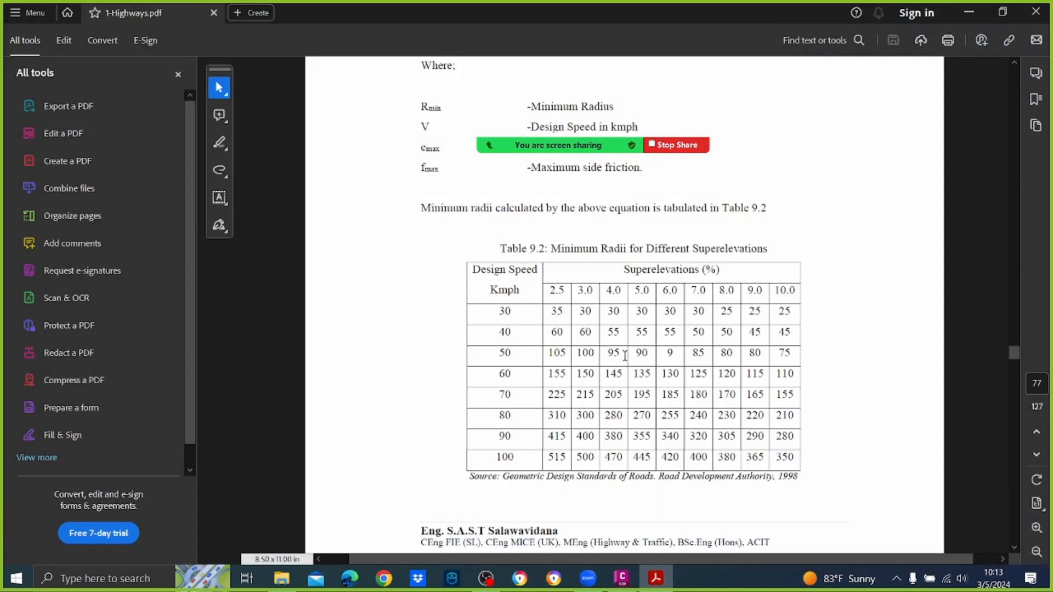
pyautogui.click(970, 12)
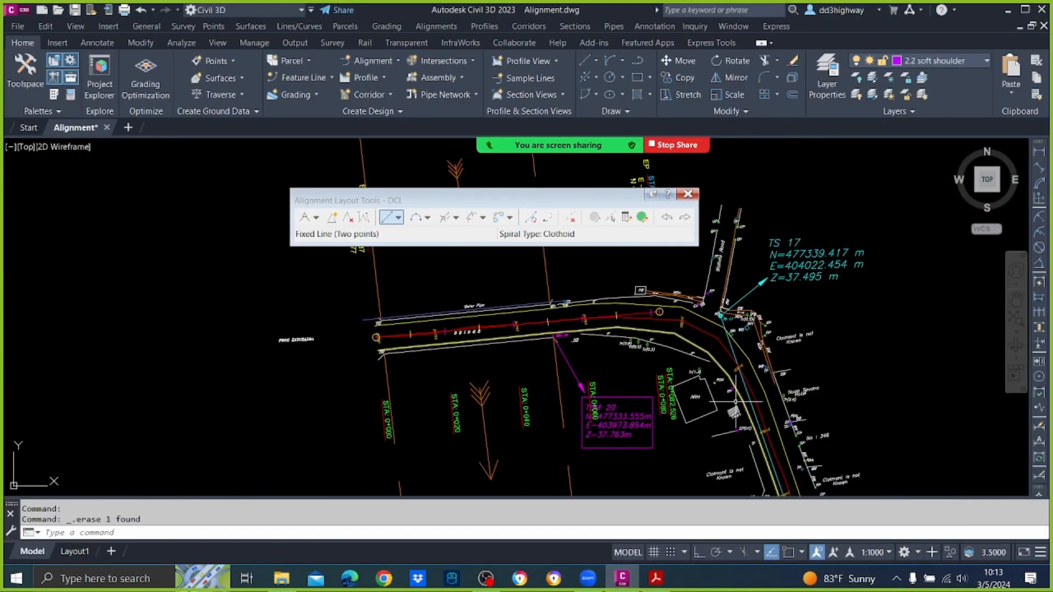
pyautogui.moveTo(726, 395)
pyautogui.mouseDown(button='middle')
pyautogui.moveTo(630, 298)
pyautogui.moveTo(573, 412)
pyautogui.mouseUp(button='middle')
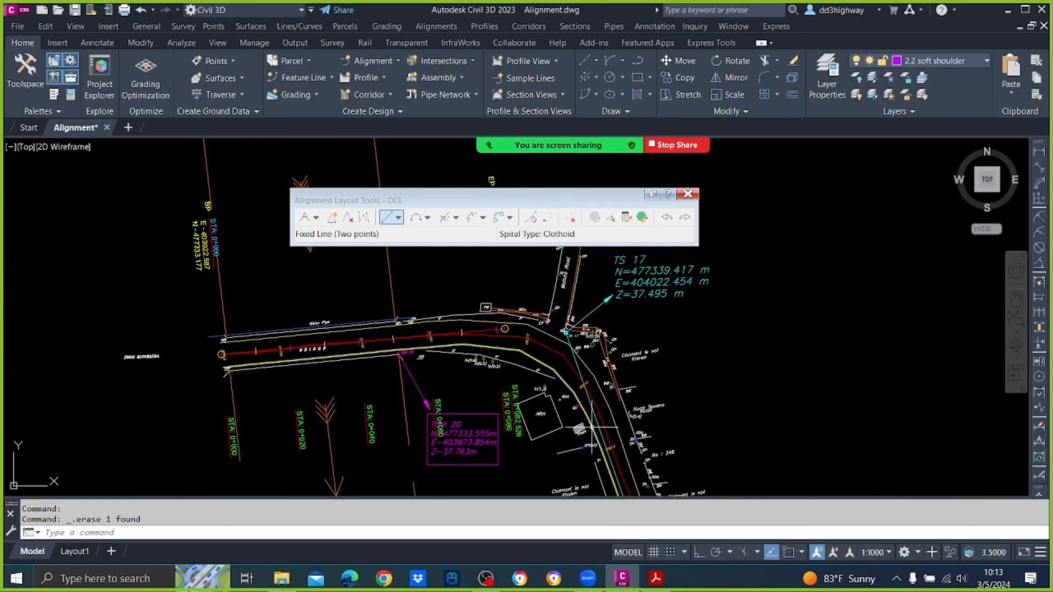
pyautogui.moveTo(575, 374)
pyautogui.mouseDown(button='middle')
pyautogui.moveTo(518, 349)
pyautogui.moveTo(543, 325)
pyautogui.mouseUp(button='middle')
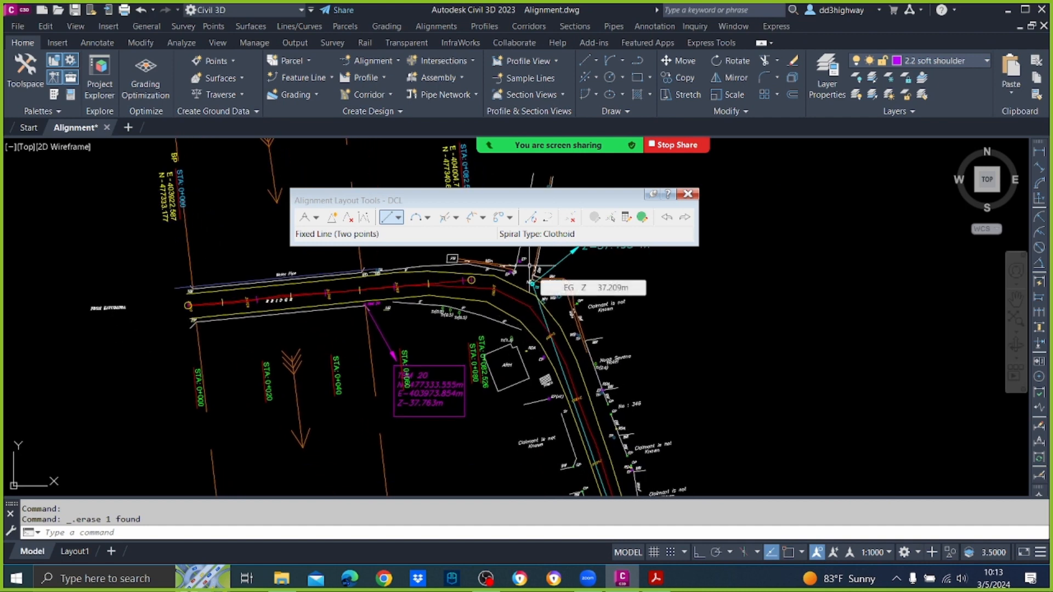
# Step: Add a floating curve (from entity, radius, through point) to the fixed line with radius 95 m, angle Lessthan180, ending on the existing centreline near TBM 19
pyautogui.click(428, 218)
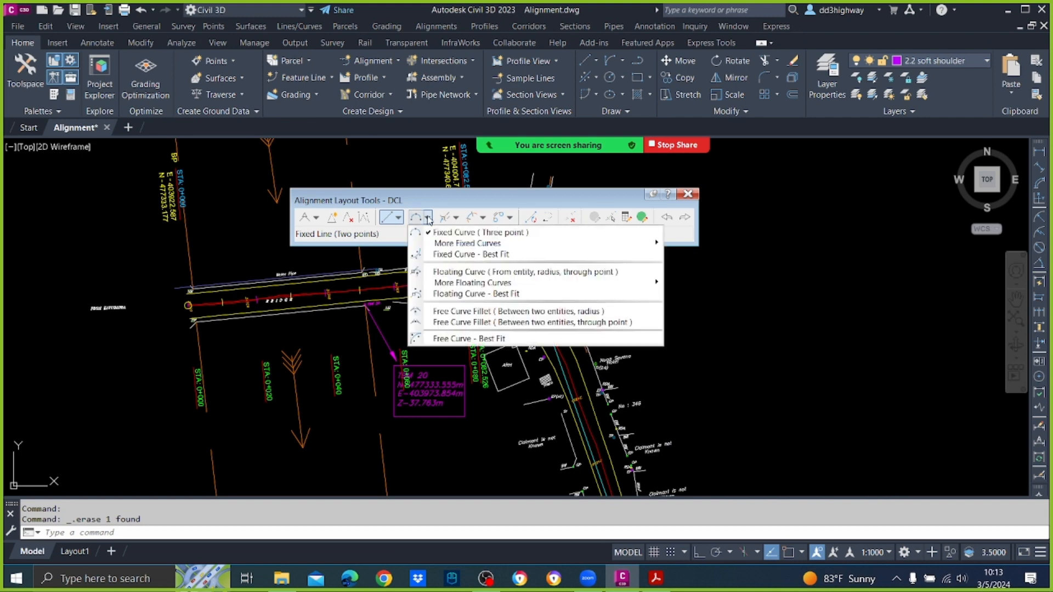
pyautogui.click(463, 273)
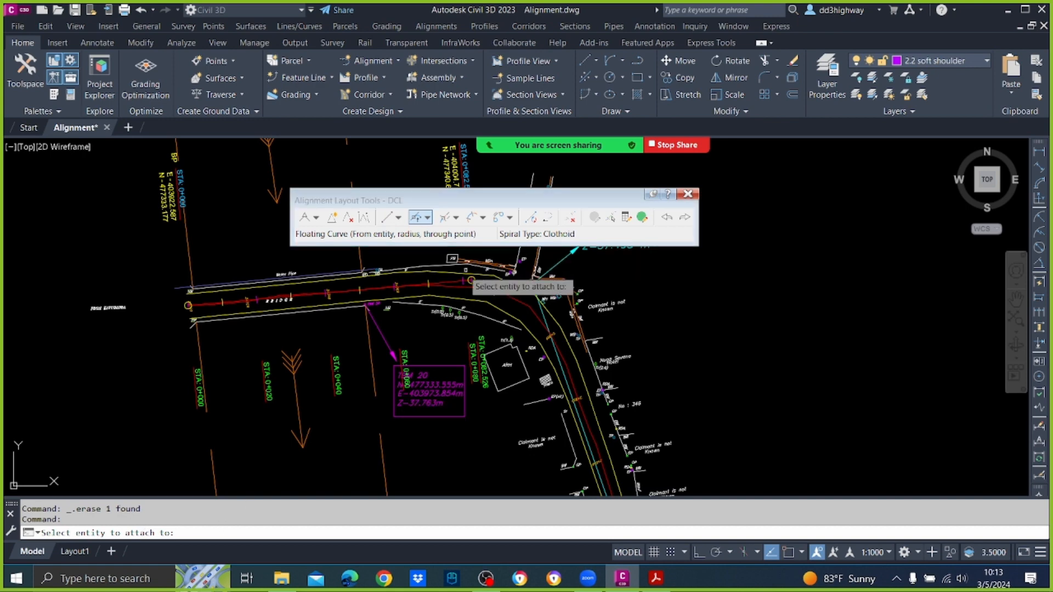
pyautogui.click(462, 294)
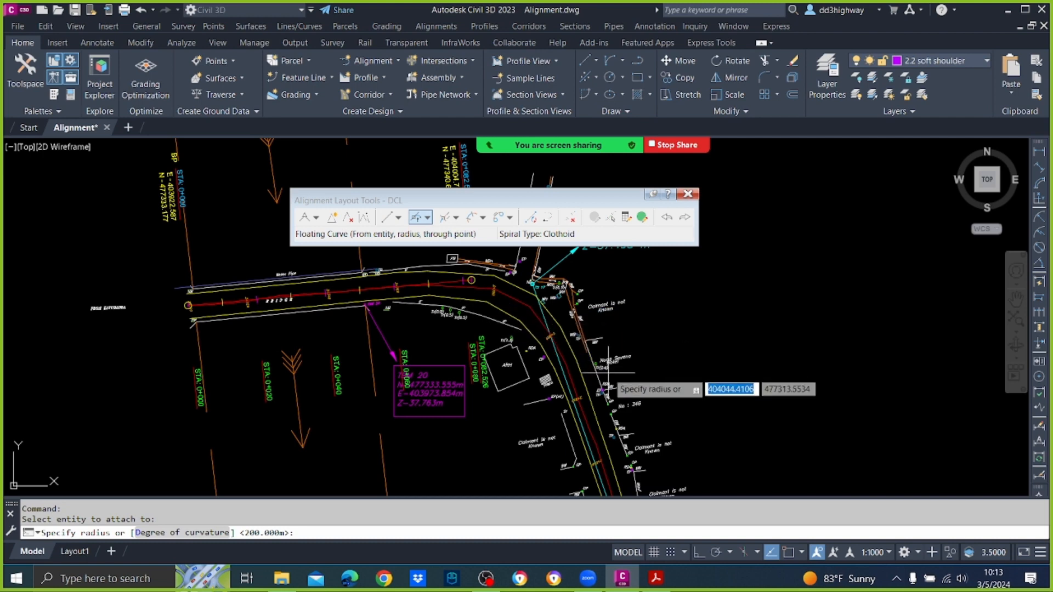
pyautogui.write('95')
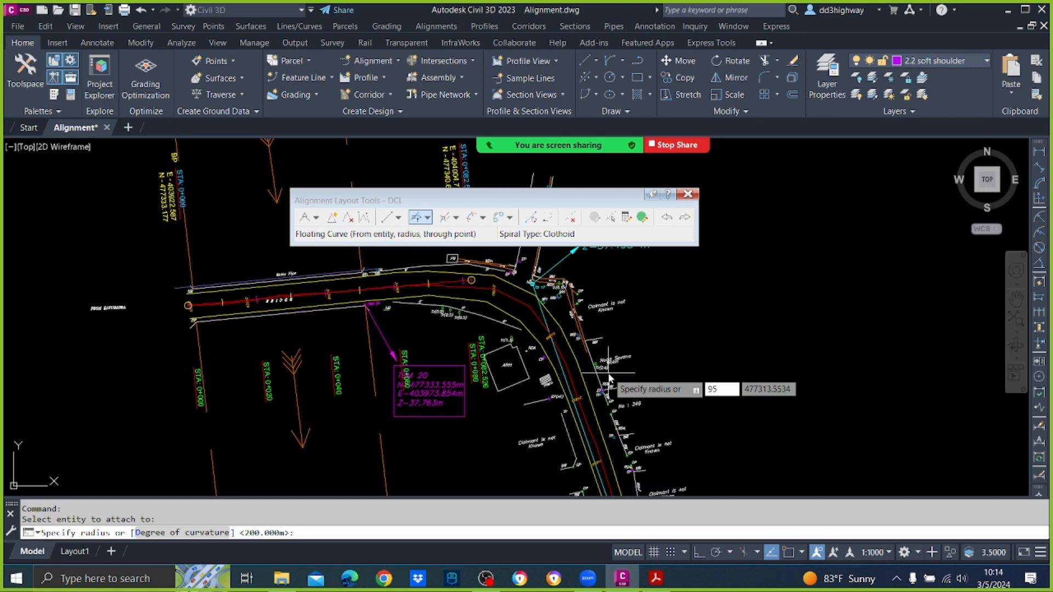
pyautogui.press('Return')
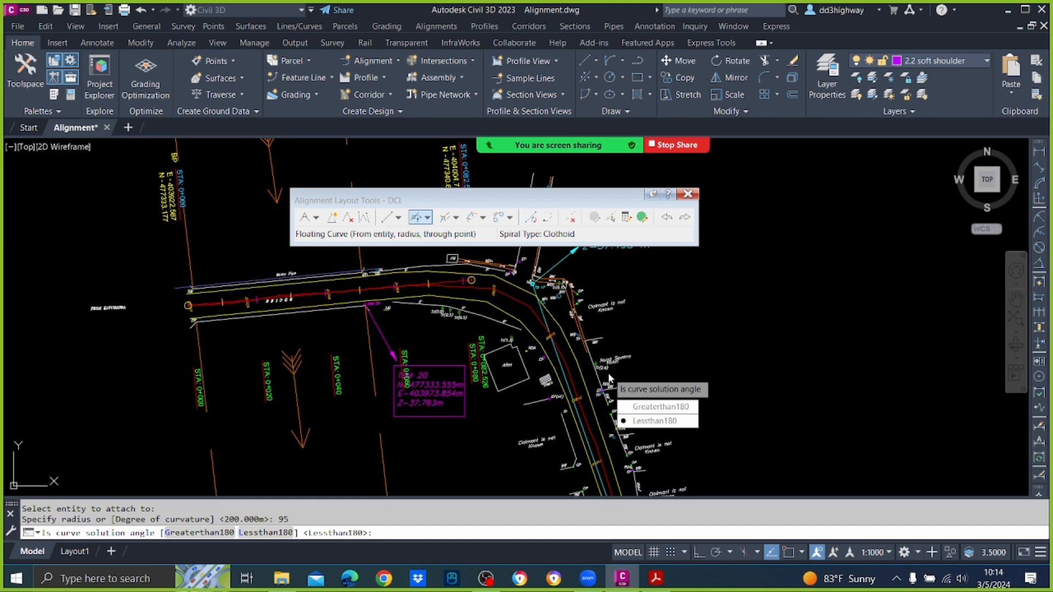
pyautogui.press('Return')
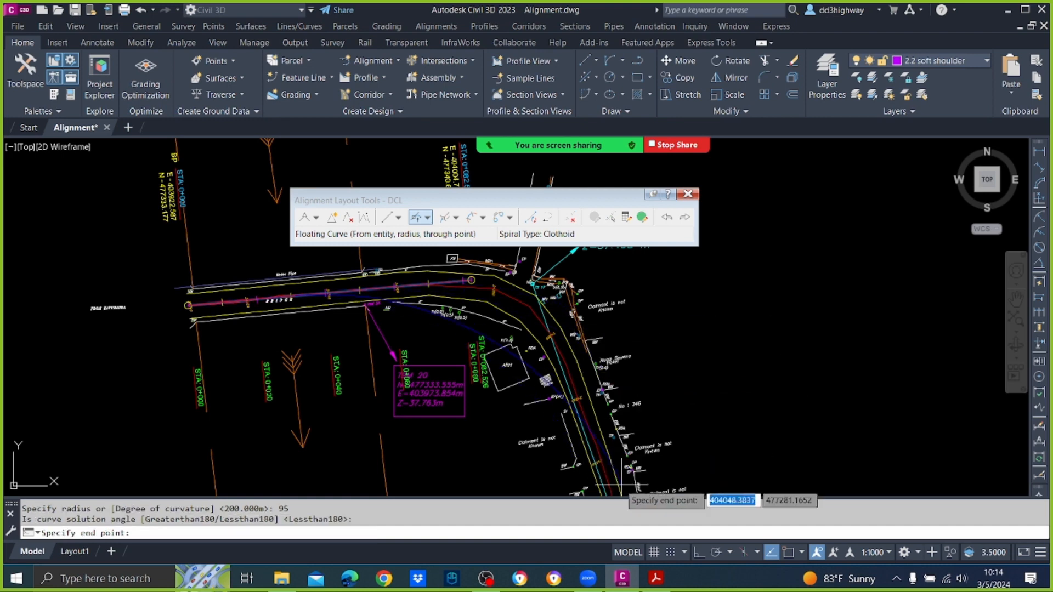
pyautogui.scroll(-3, 655, 296)
pyautogui.scroll(-2, 575, 347)
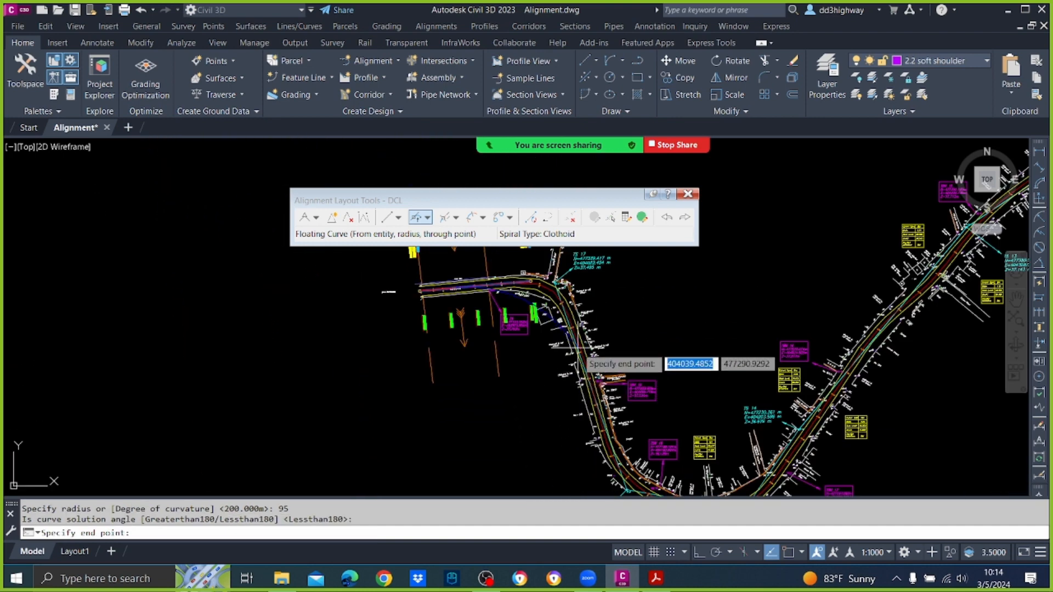
pyautogui.scroll(5, 575, 351)
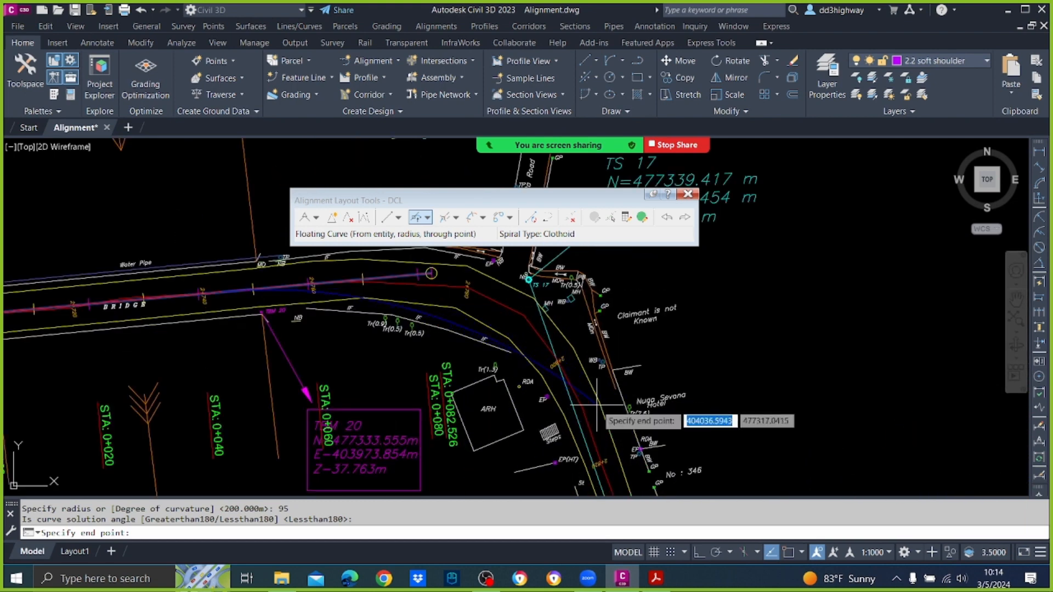
pyautogui.scroll(-3, 592, 411)
pyautogui.moveTo(592, 411)
pyautogui.mouseDown(button='middle')
pyautogui.moveTo(516, 261)
pyautogui.moveTo(513, 230)
pyautogui.mouseUp(button='middle')
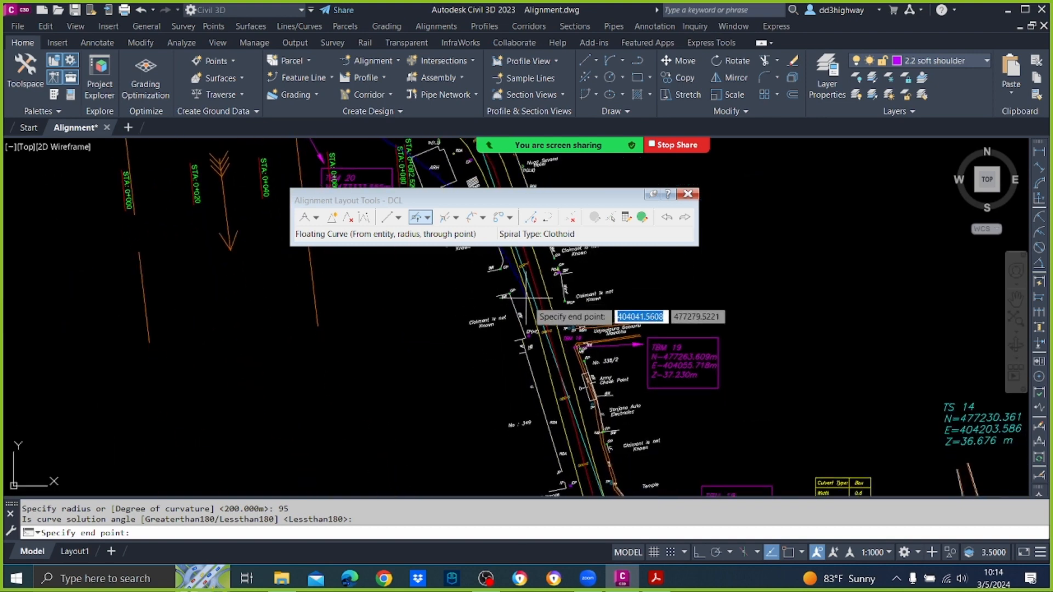
pyautogui.scroll(2, 541, 316)
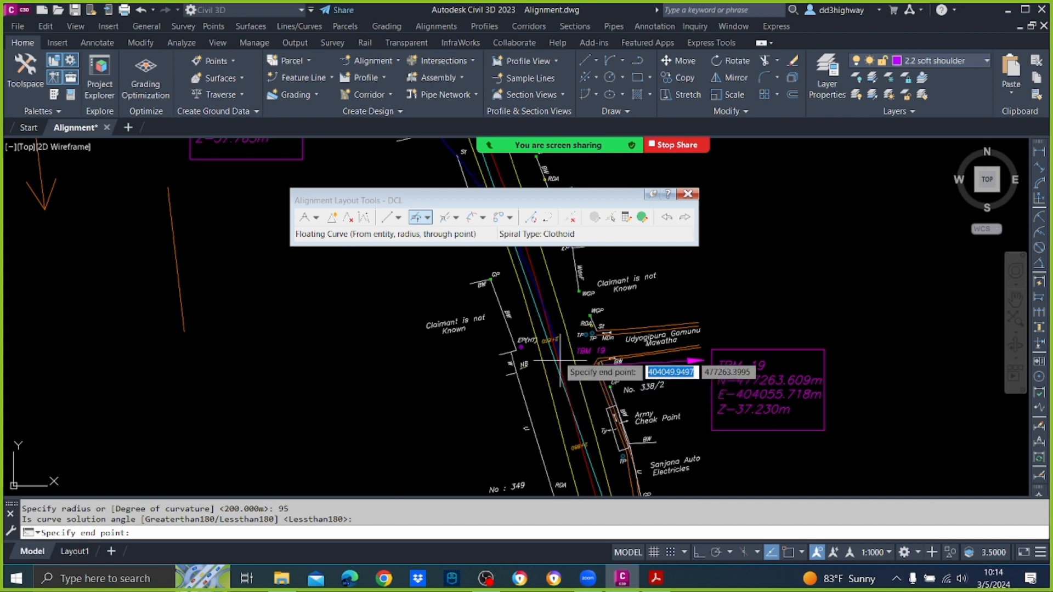
pyautogui.click(550, 332)
pyautogui.click(551, 332)
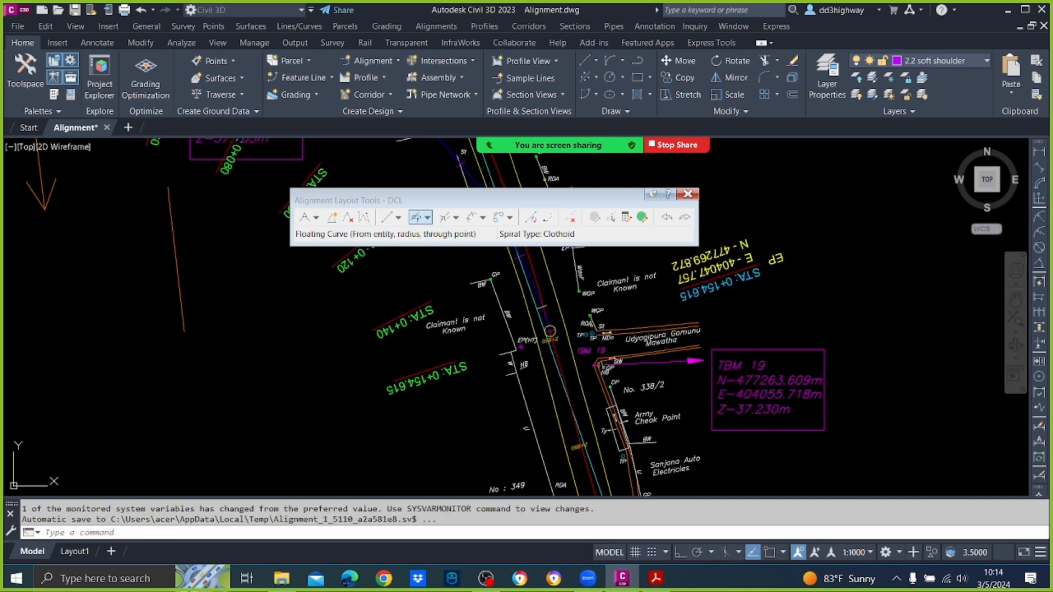
# Step: Inspect the floating curve against the existing road at the bend and delete that sub-entity from the DCL alignment
pyautogui.scroll(-2, 552, 357)
pyautogui.scroll(-2, 431, 408)
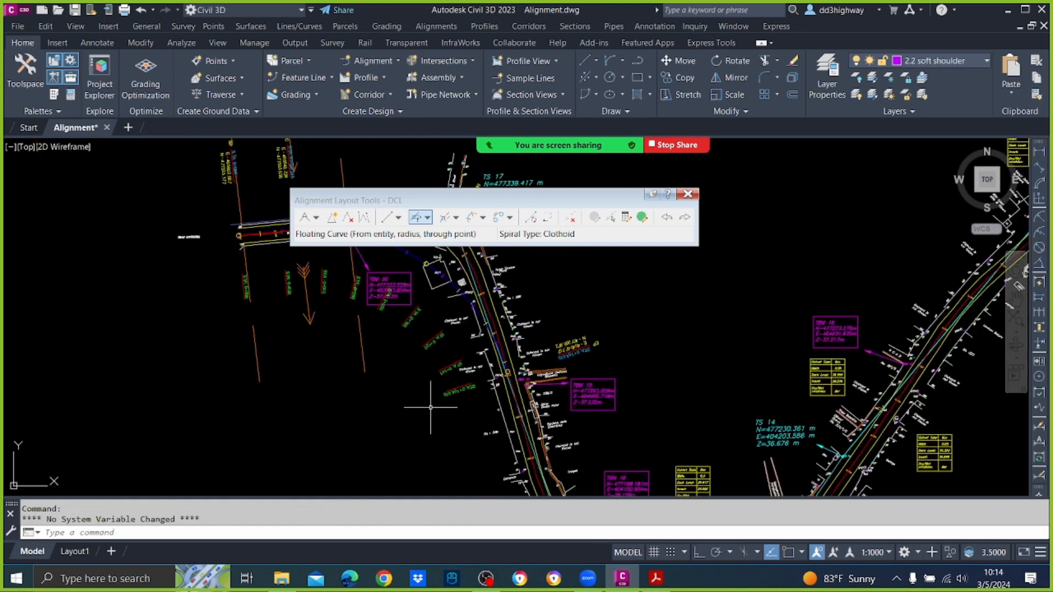
pyautogui.moveTo(375, 258); pyautogui.dragTo(459, 386, button='middle')
pyautogui.scroll(5, 416, 379)
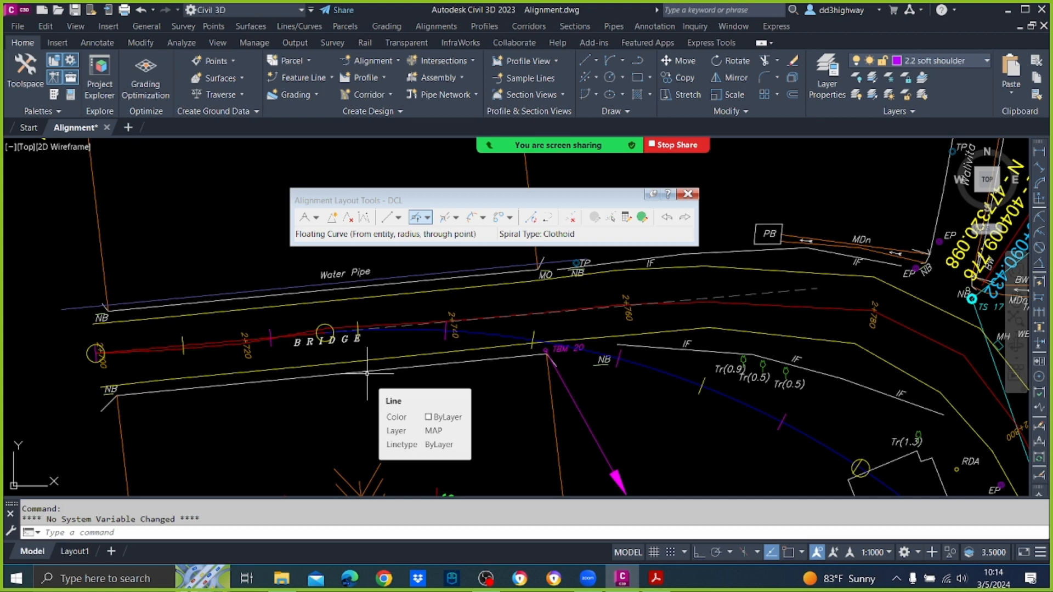
pyautogui.scroll(-5, 604, 280)
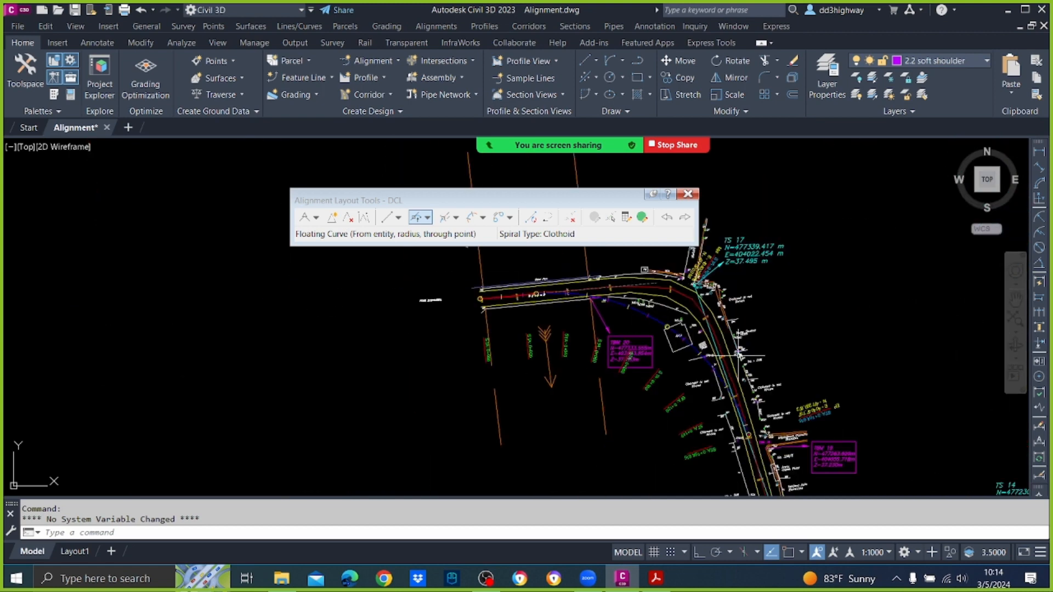
pyautogui.scroll(5, 668, 313)
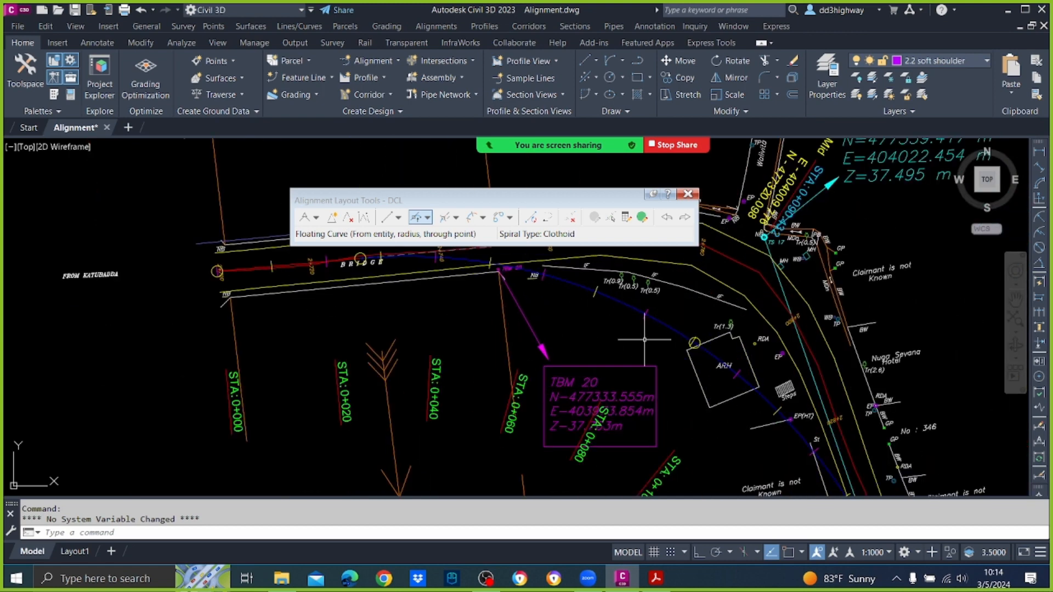
pyautogui.moveTo(624, 354); pyautogui.dragTo(606, 390, button='middle')
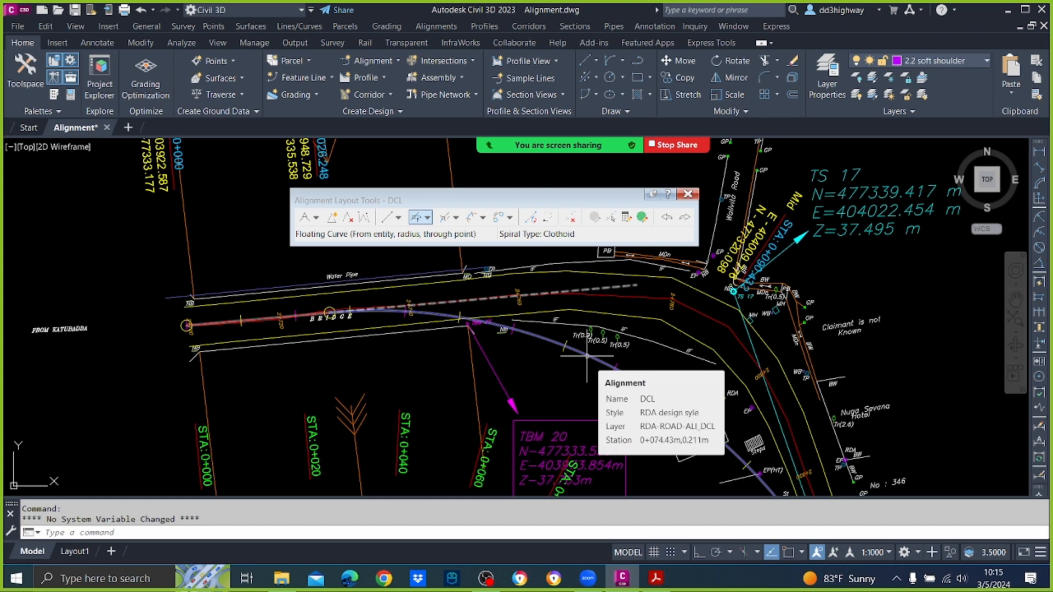
pyautogui.click(572, 222)
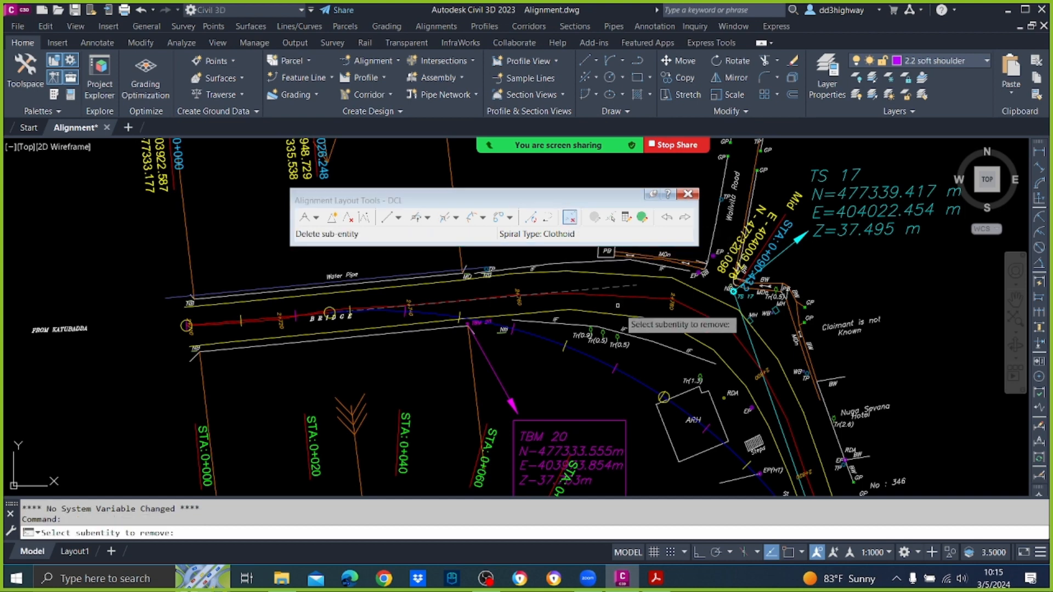
pyautogui.click(598, 363)
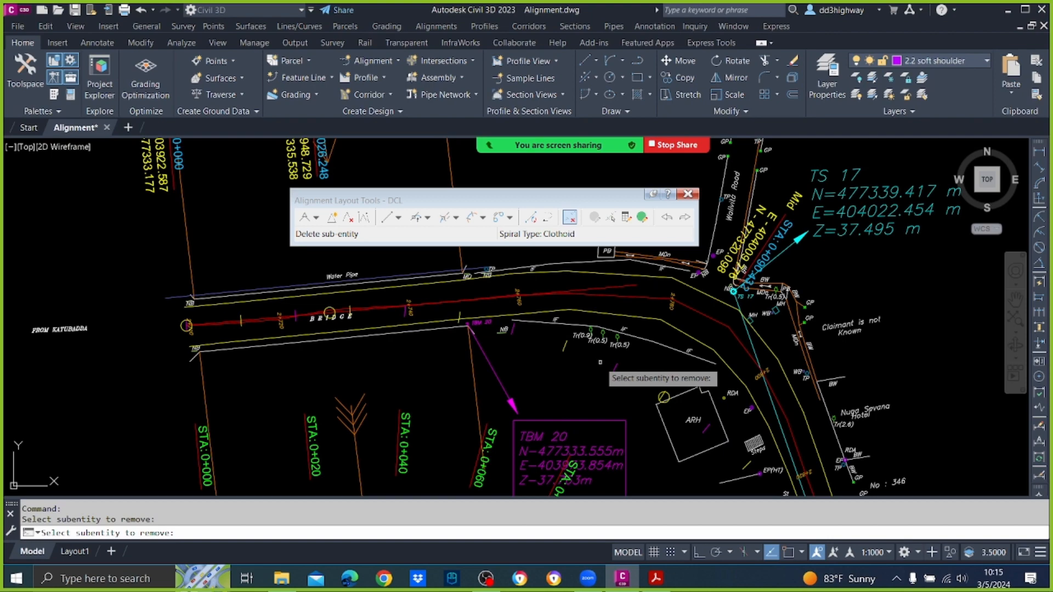
pyautogui.press('Return')
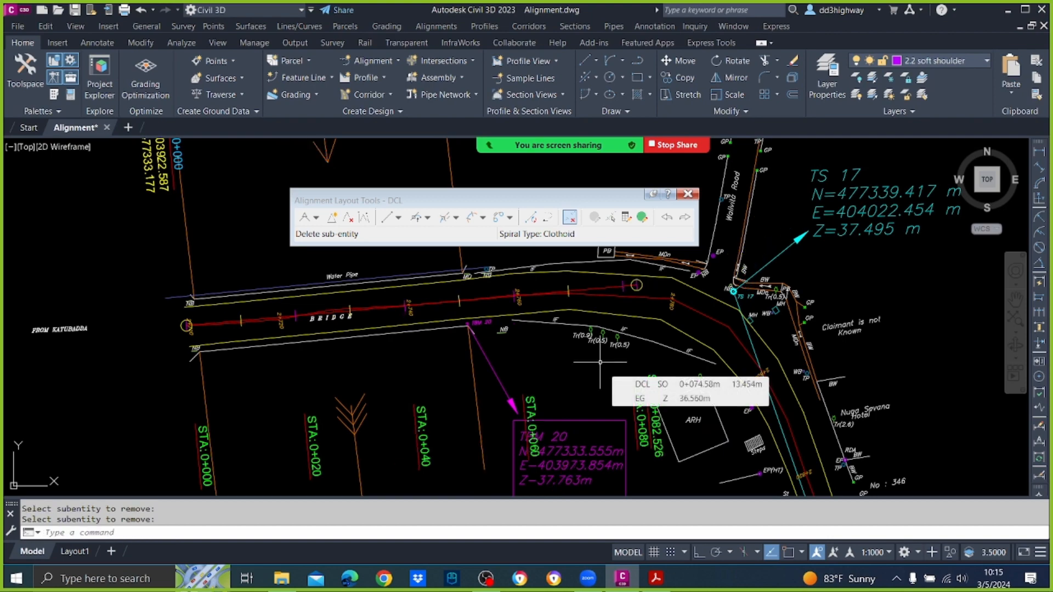
pyautogui.click(656, 578)
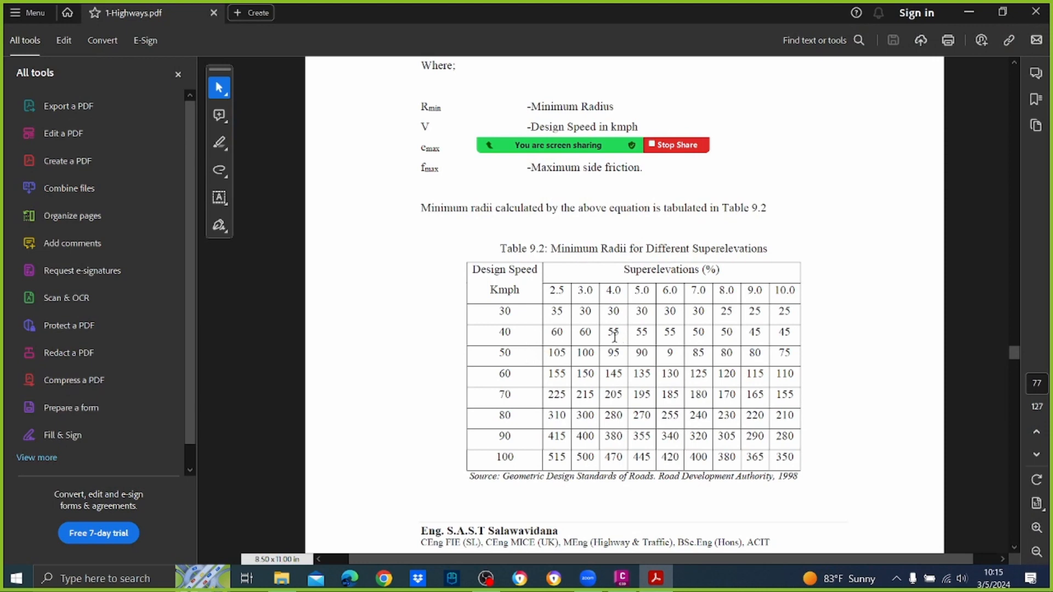
pyautogui.click(621, 578)
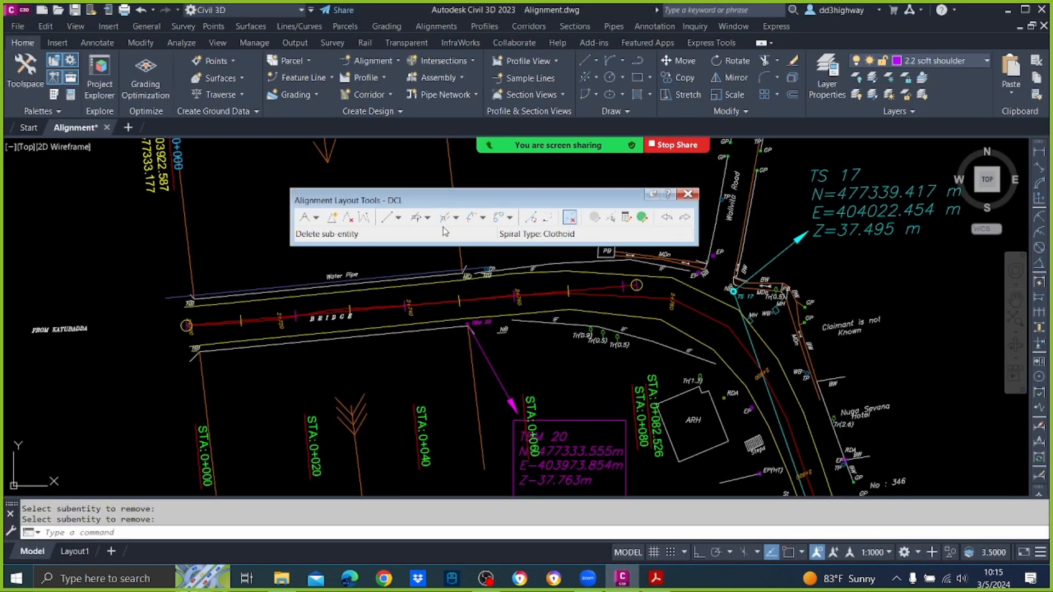
pyautogui.click(427, 219)
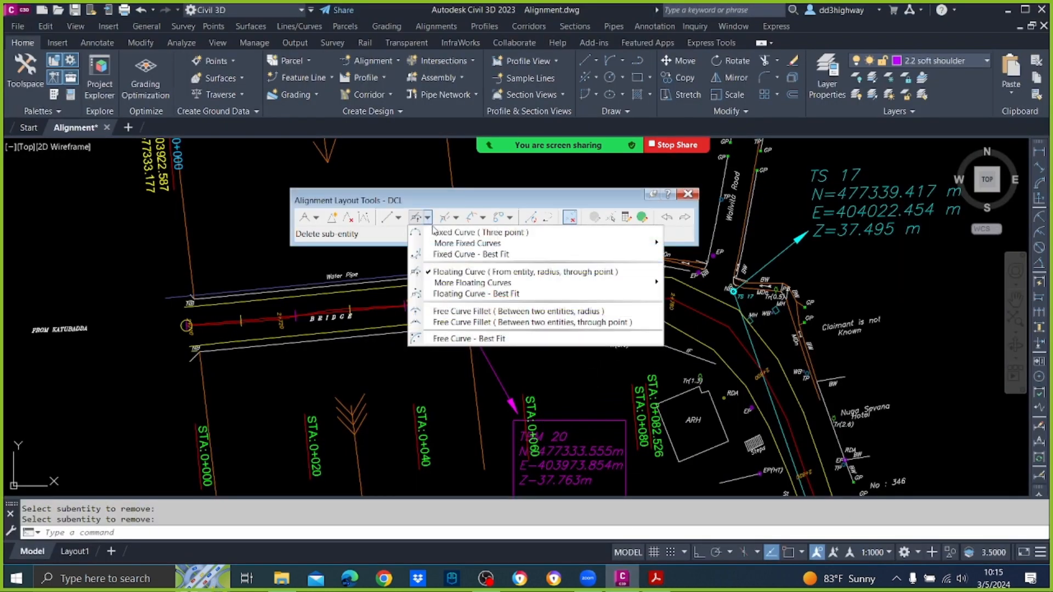
pyautogui.click(459, 272)
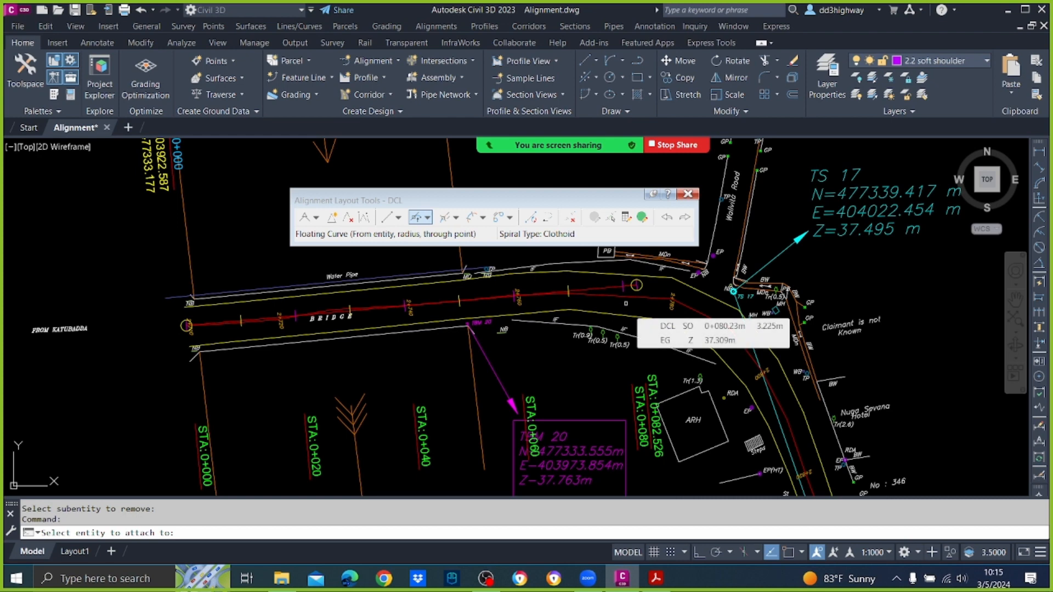
pyautogui.click(595, 287)
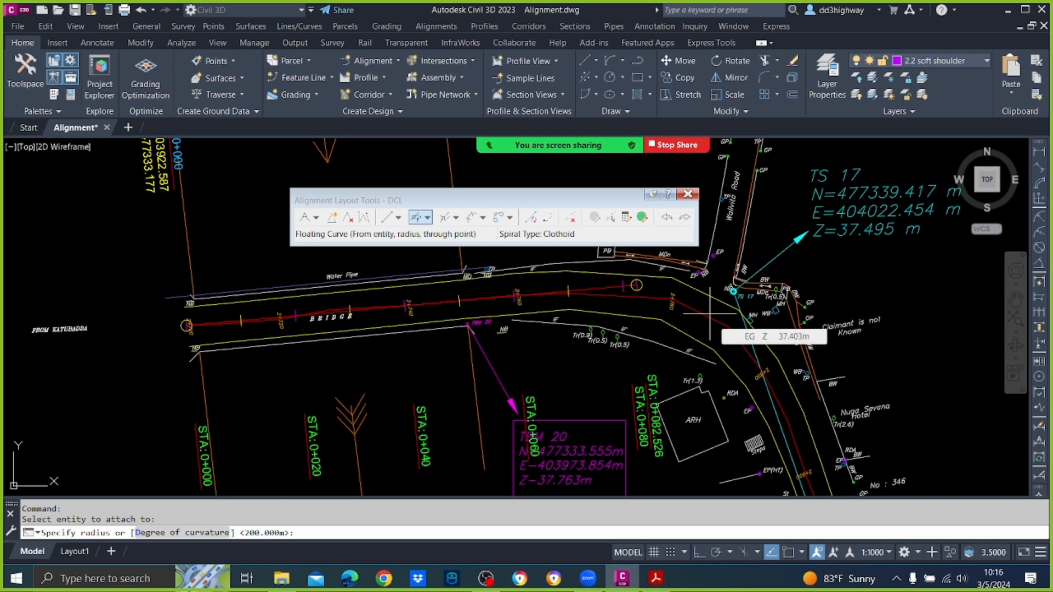
pyautogui.write('55')
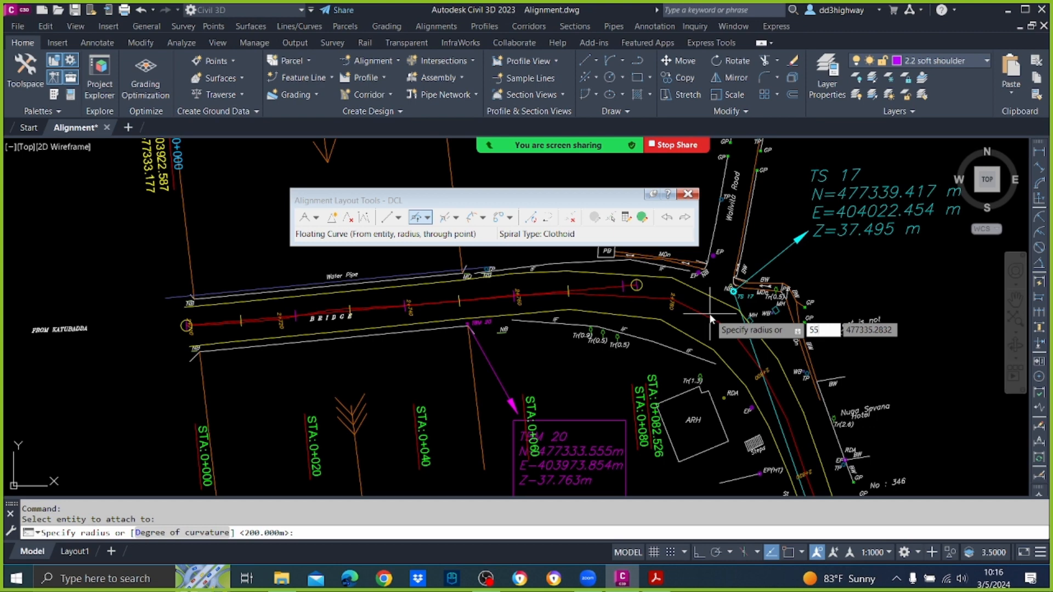
pyautogui.click(688, 194)
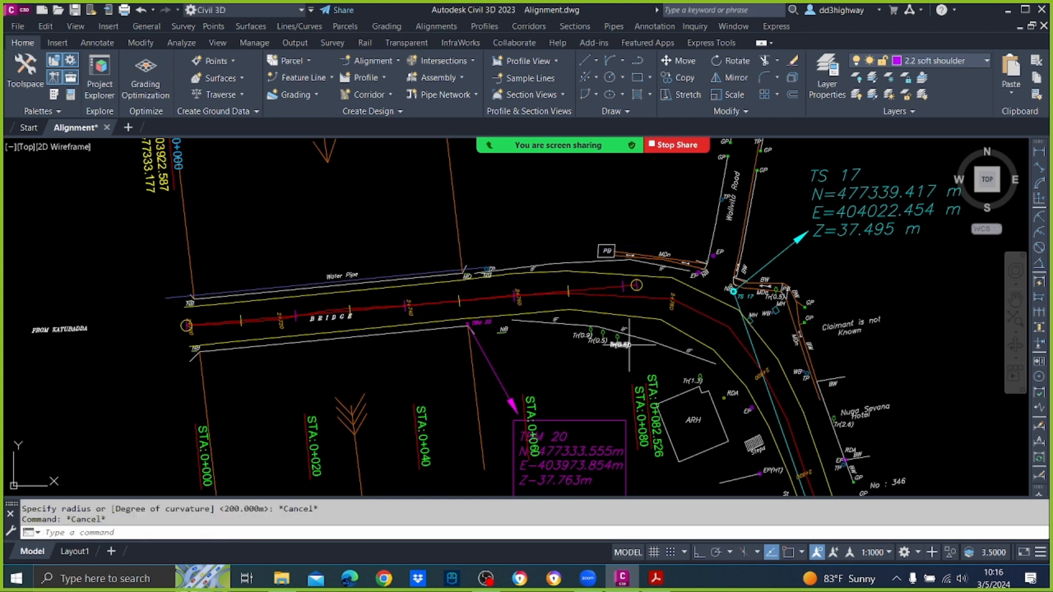
# Step: Reopen the DCL alignment's geometry for editing and check the minimum radius for 40 kmph at 4.0% superelevation in Table 9.2 of 1-Highways.pdf
pyautogui.click(590, 287)
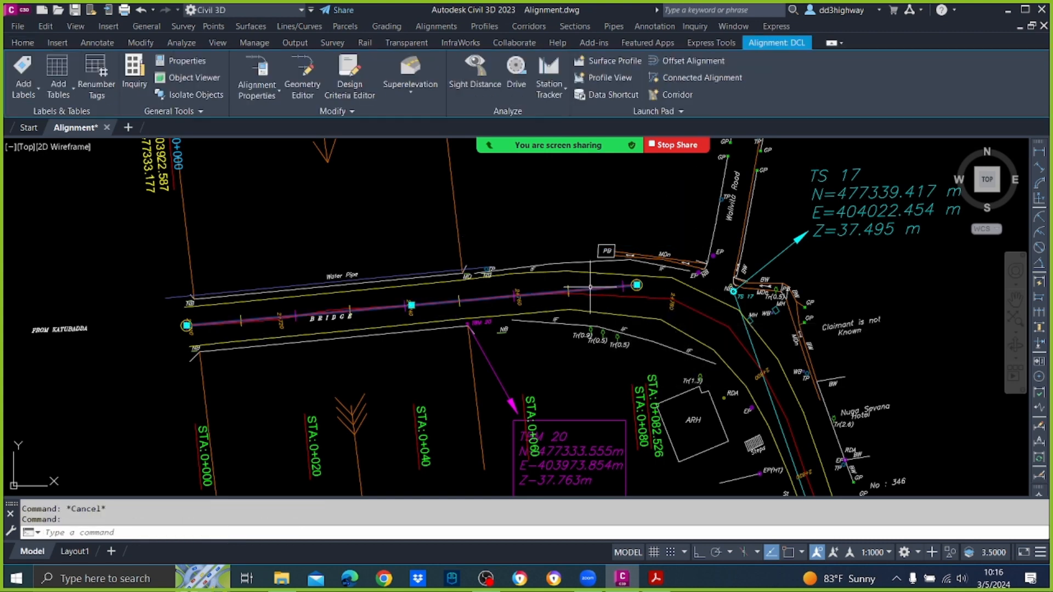
pyautogui.rightClick(570, 255)
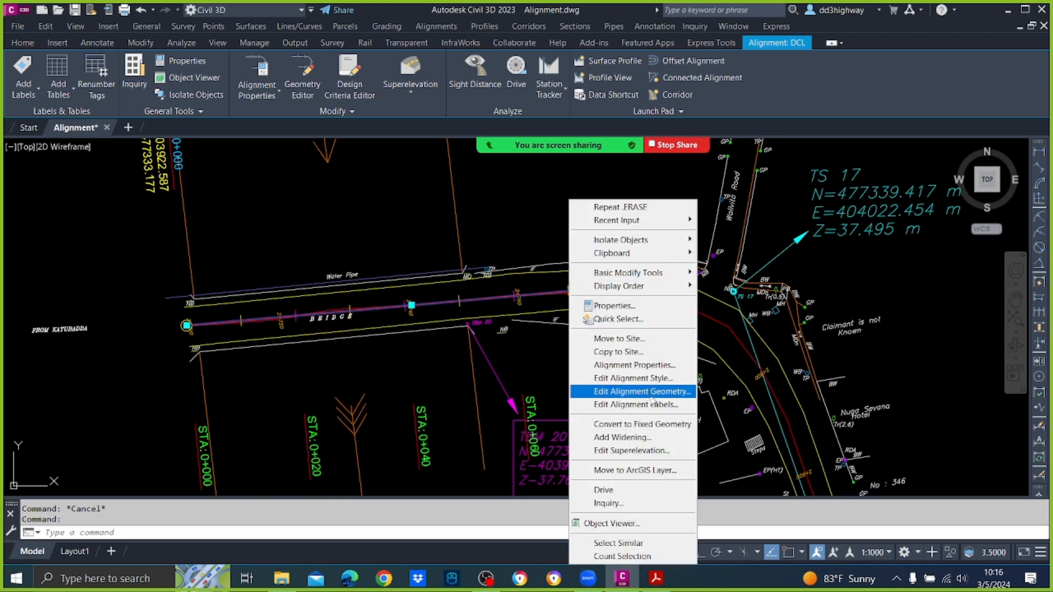
pyautogui.click(652, 392)
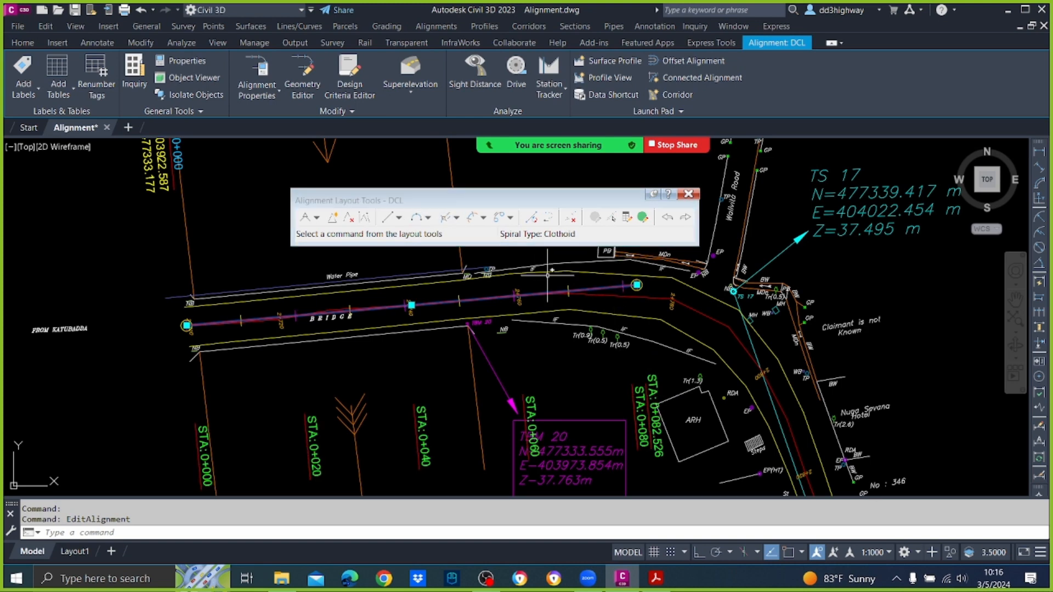
pyautogui.click(655, 578)
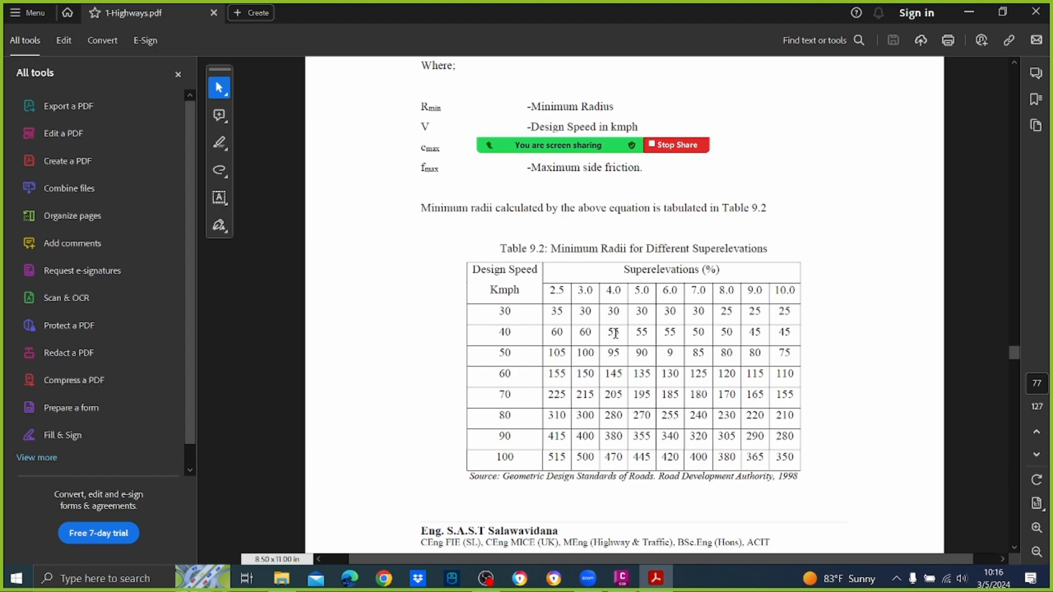
pyautogui.click(969, 12)
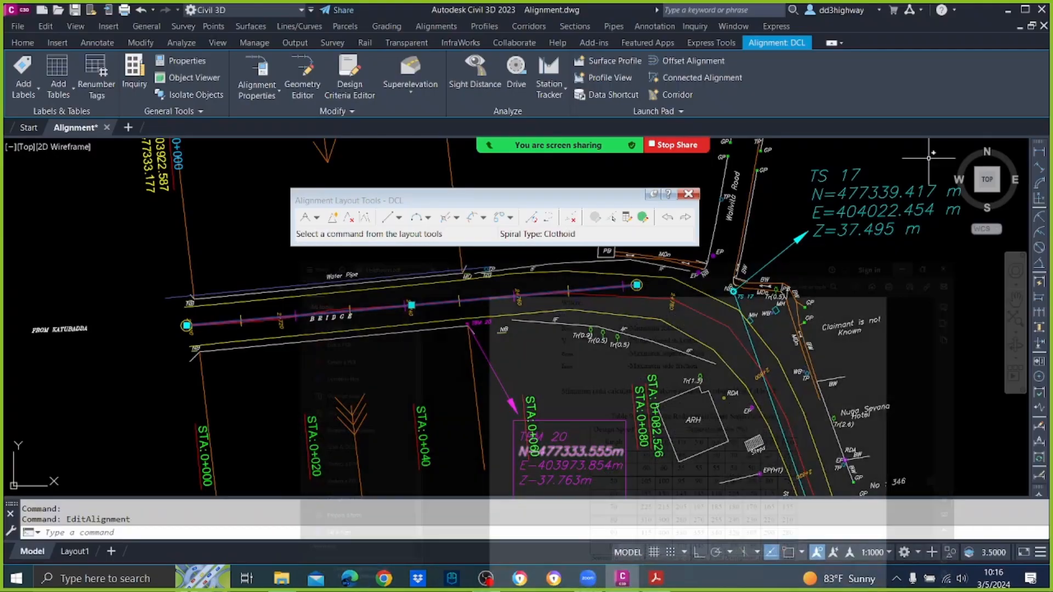
# Step: Add a floating curve (from entity, radius, through point) to the bridge's fixed line with radius 55 m, angle Lessthan180, ending on the existing centreline past the bend
pyautogui.click(428, 218)
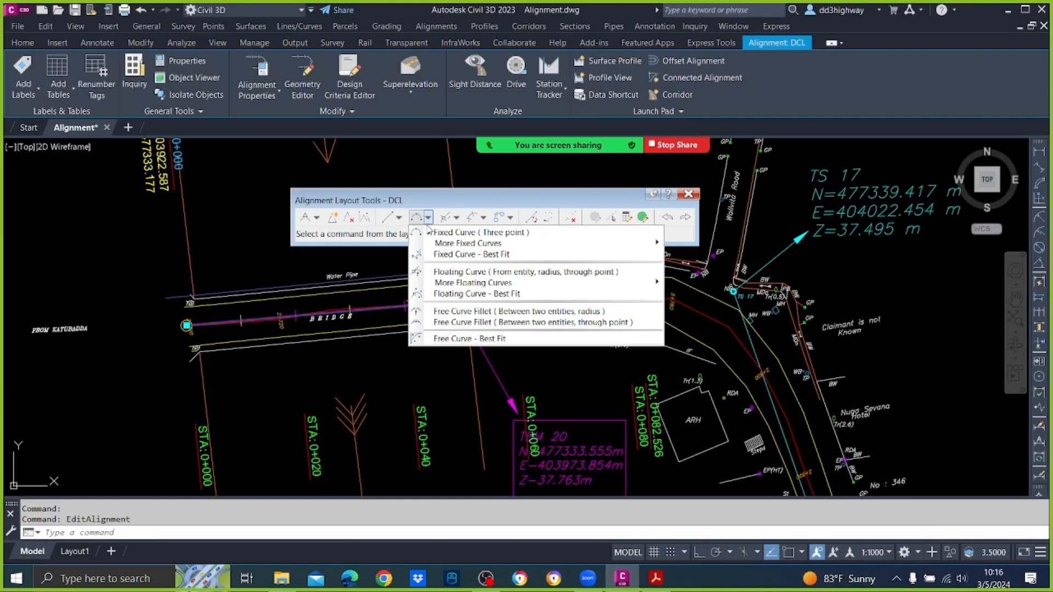
pyautogui.click(463, 273)
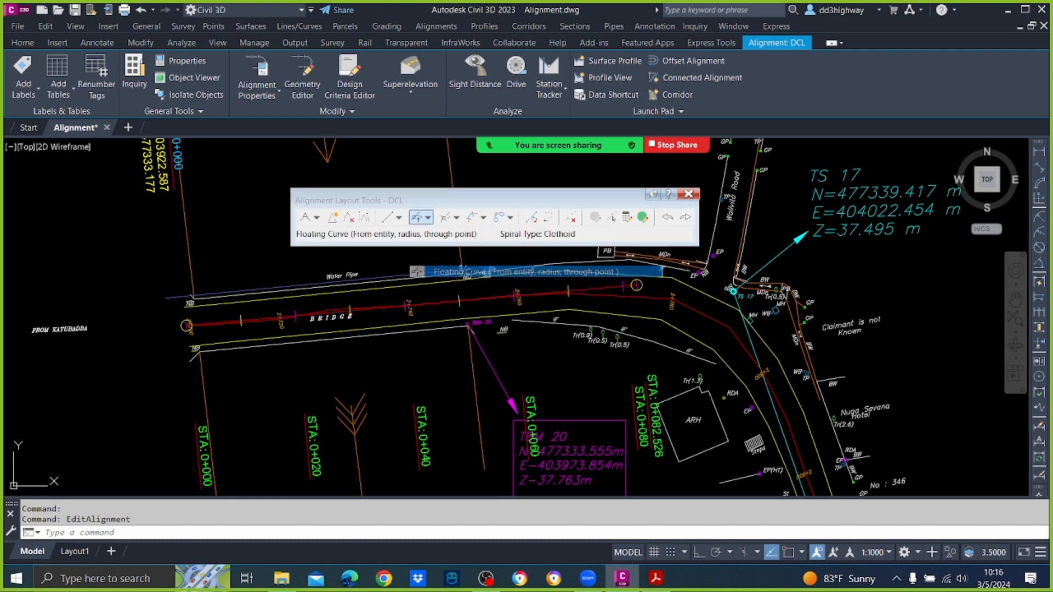
pyautogui.click(603, 286)
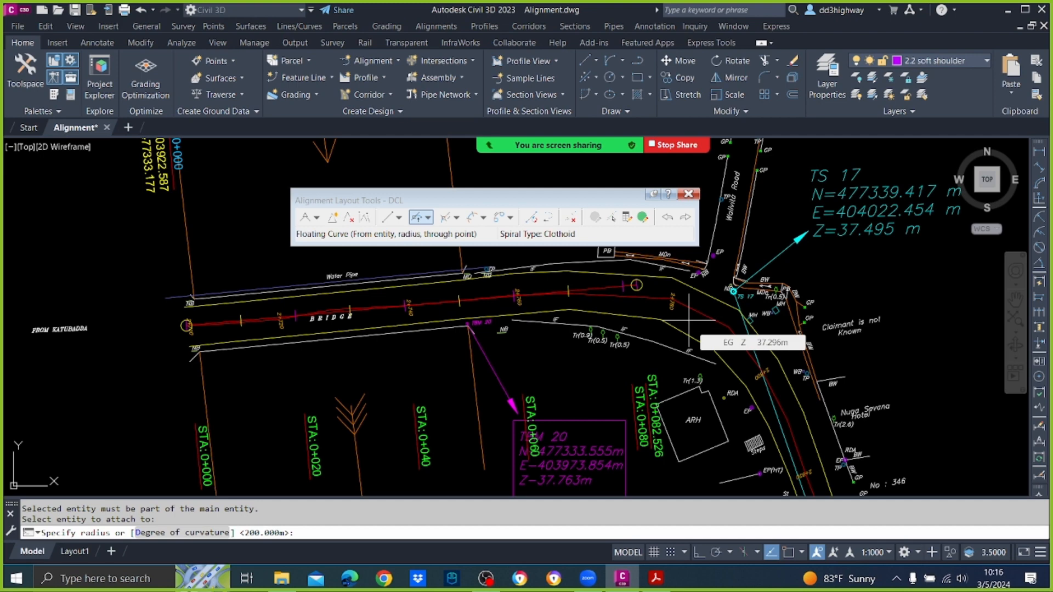
pyautogui.write('55')
pyautogui.press('Return')
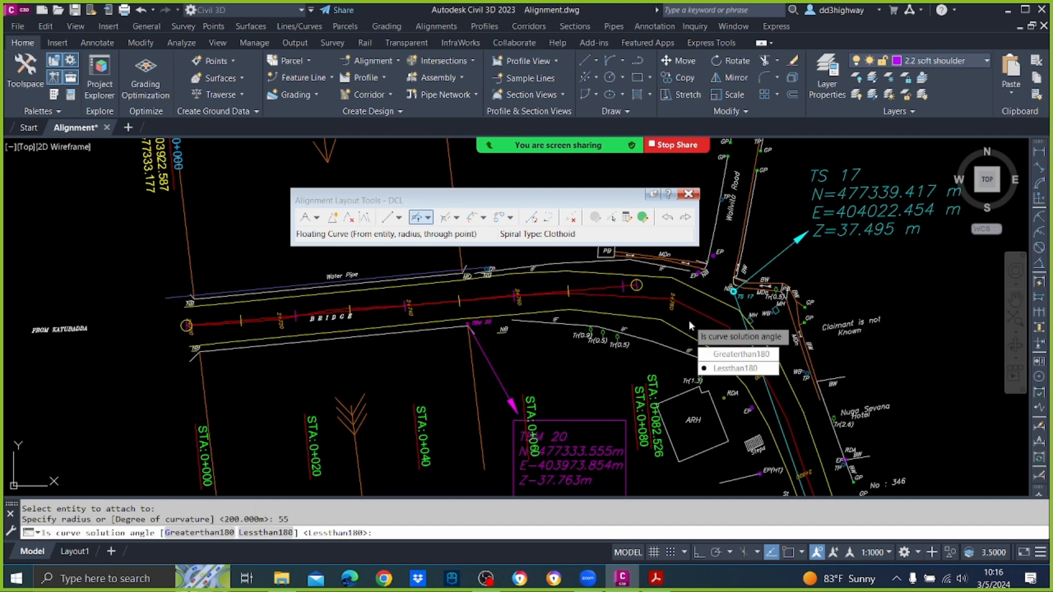
pyautogui.press('Return')
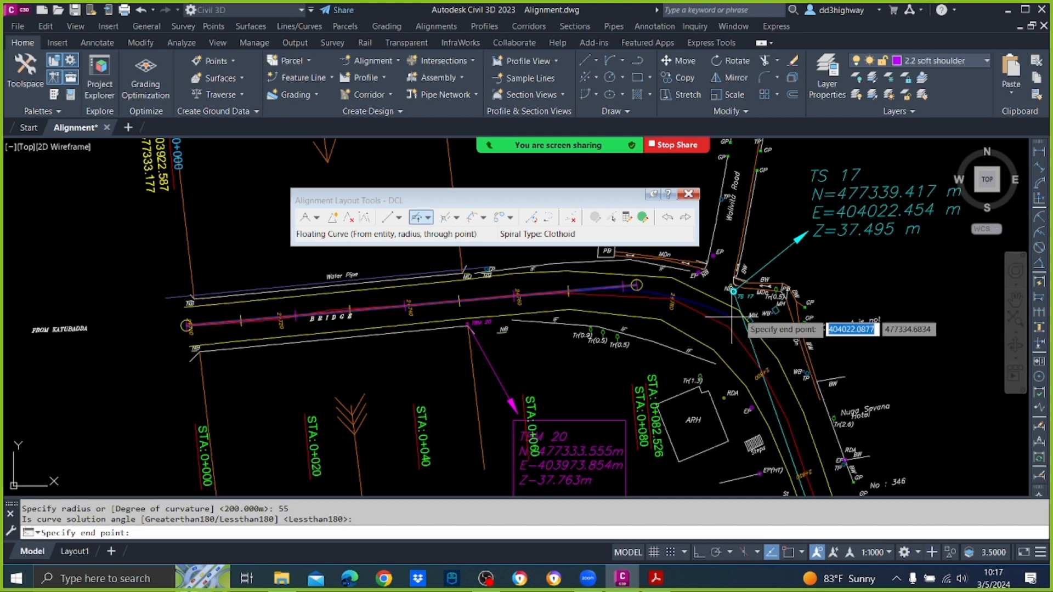
pyautogui.scroll(-3, 731, 317)
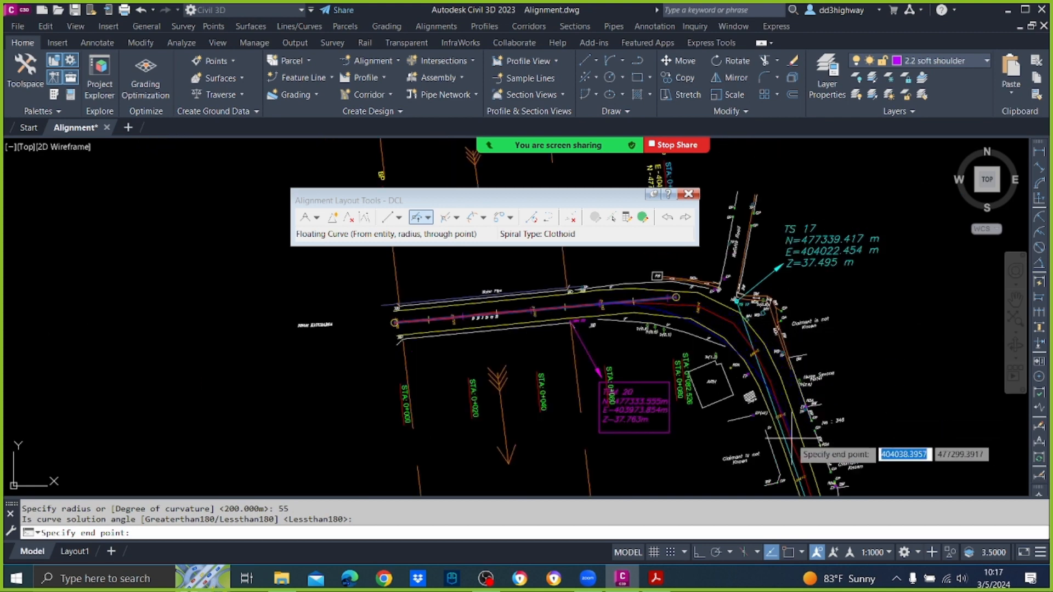
pyautogui.moveTo(791, 438); pyautogui.dragTo(669, 375, button='middle')
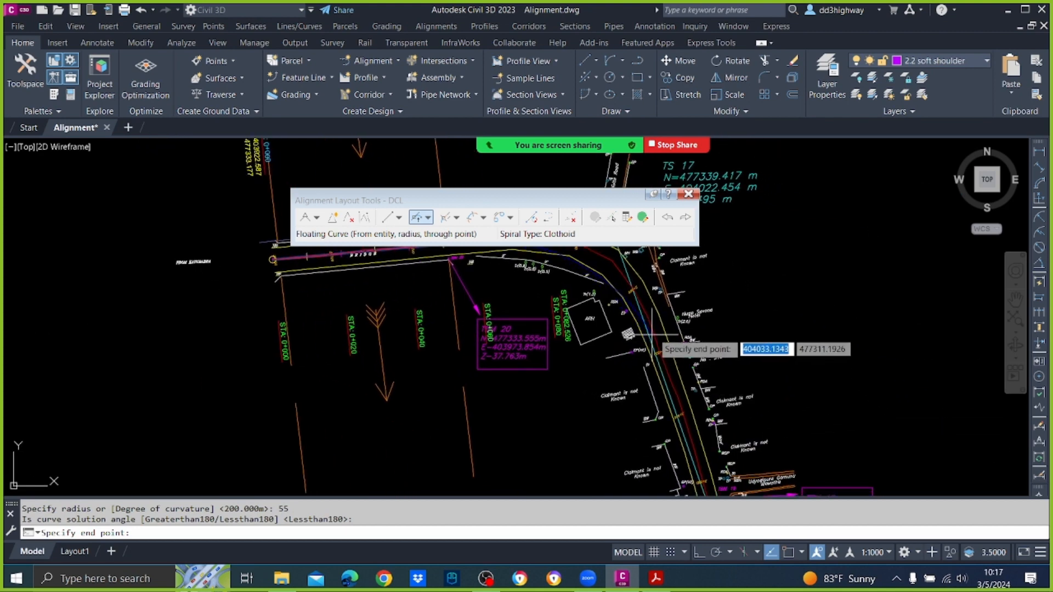
pyautogui.moveTo(652, 334); pyautogui.dragTo(715, 417, button='middle')
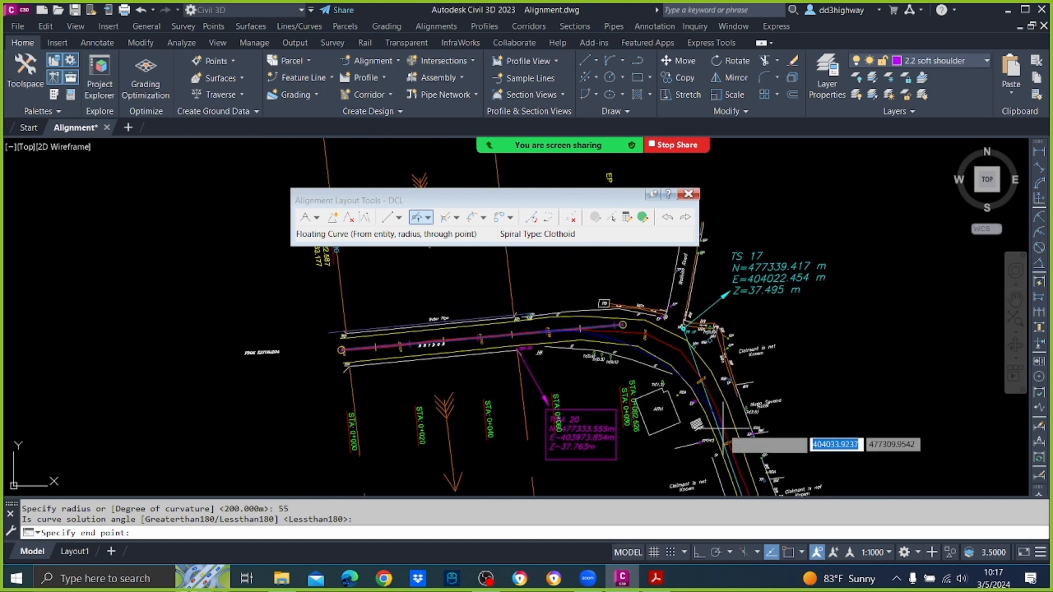
pyautogui.scroll(2, 722, 428)
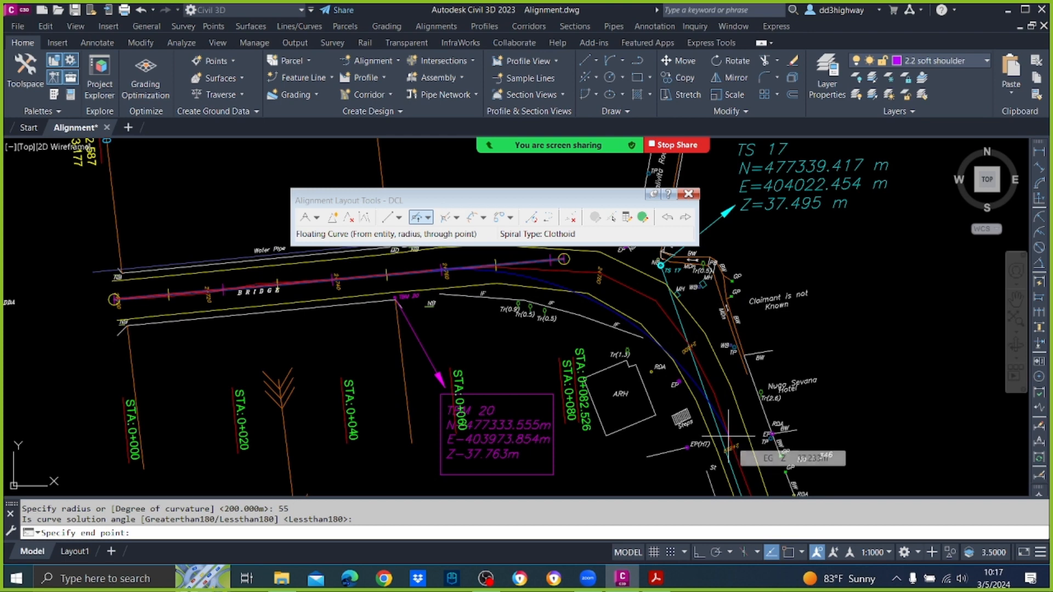
pyautogui.click(728, 436)
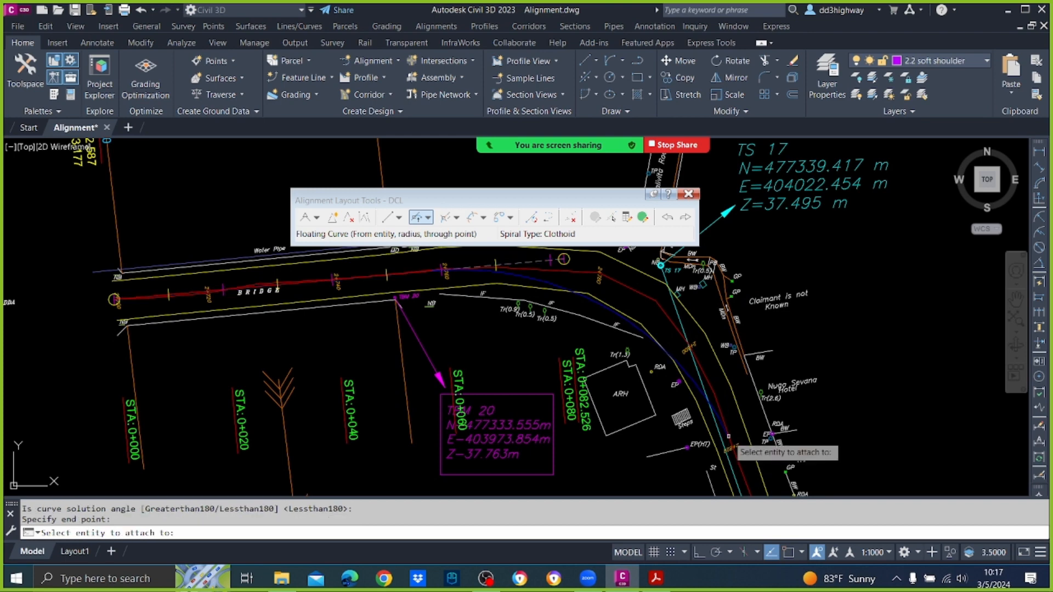
# Step: Examine how the new floating curve runs against the existing centreline and road edges through the bend, moving the alignment layout tools clear of it
pyautogui.scroll(-4, 664, 368)
pyautogui.scroll(2, 661, 369)
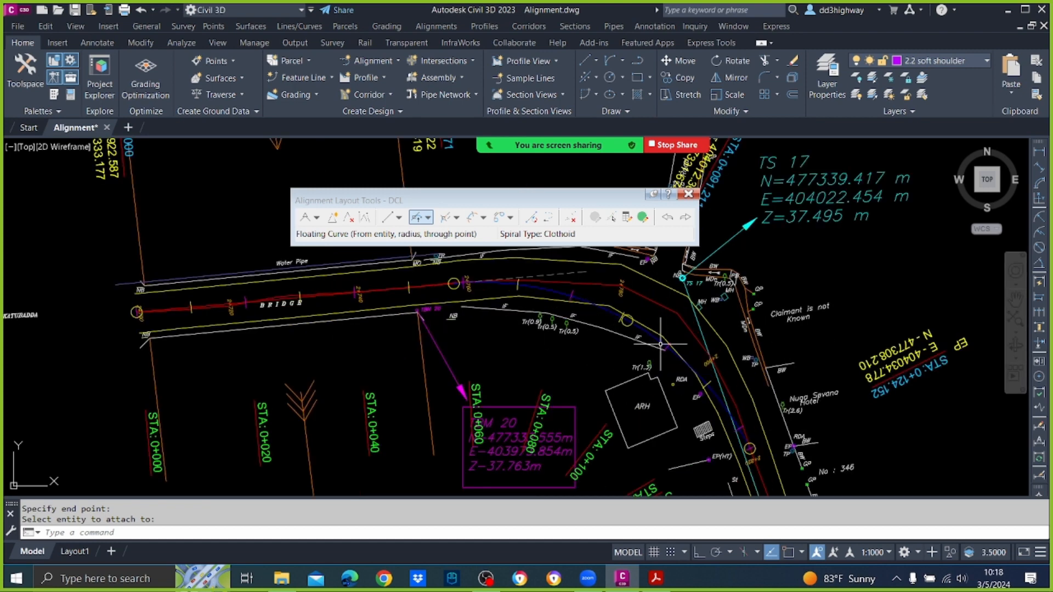
pyautogui.scroll(2, 658, 344)
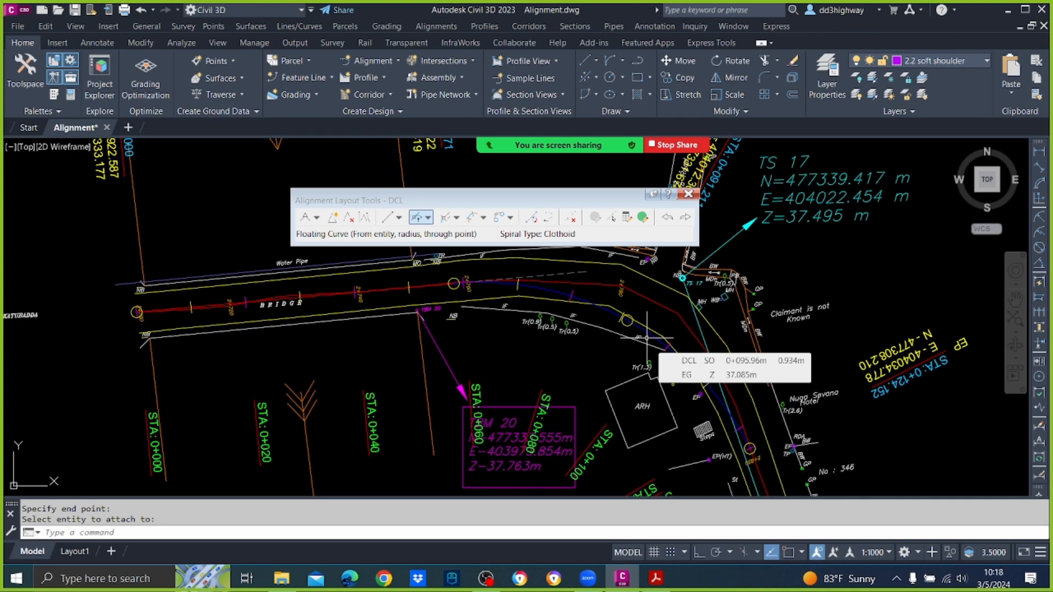
pyautogui.scroll(-4, 404, 324)
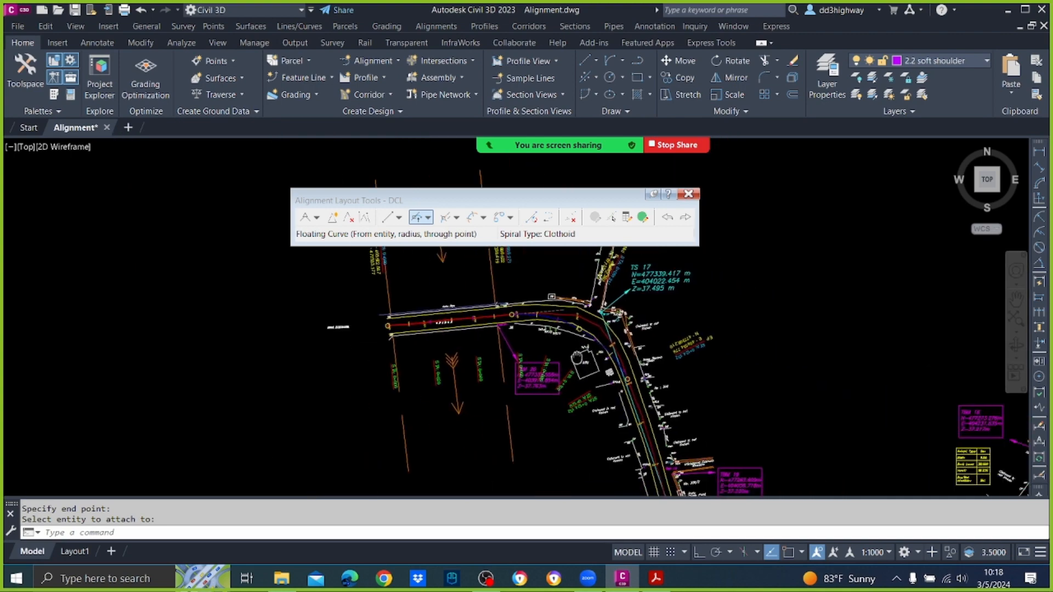
pyautogui.scroll(2, 404, 321)
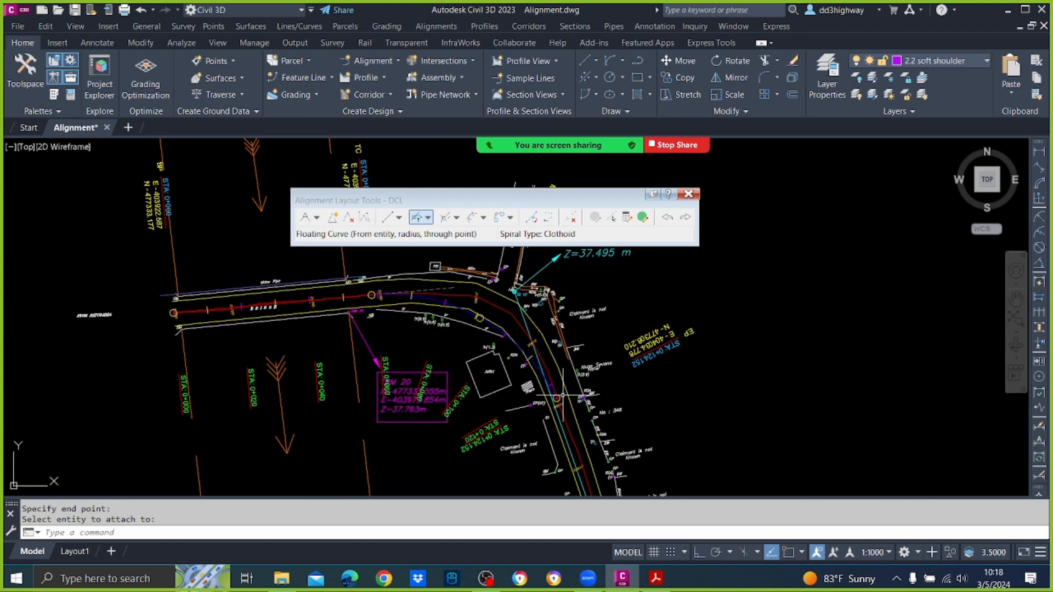
pyautogui.moveTo(557, 398)
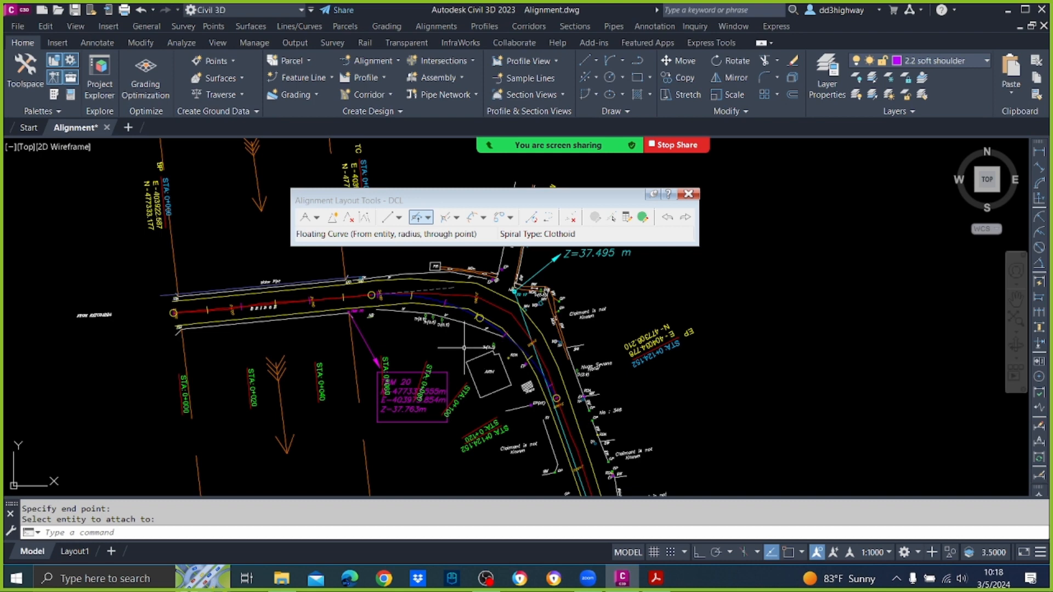
pyautogui.scroll(2, 497, 356)
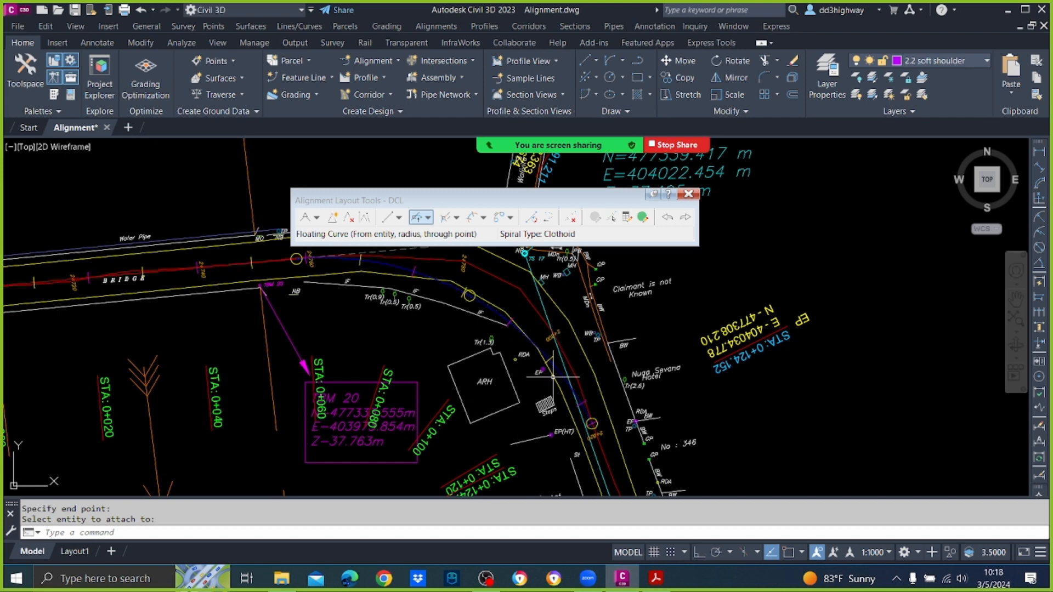
pyautogui.moveTo(499, 306)
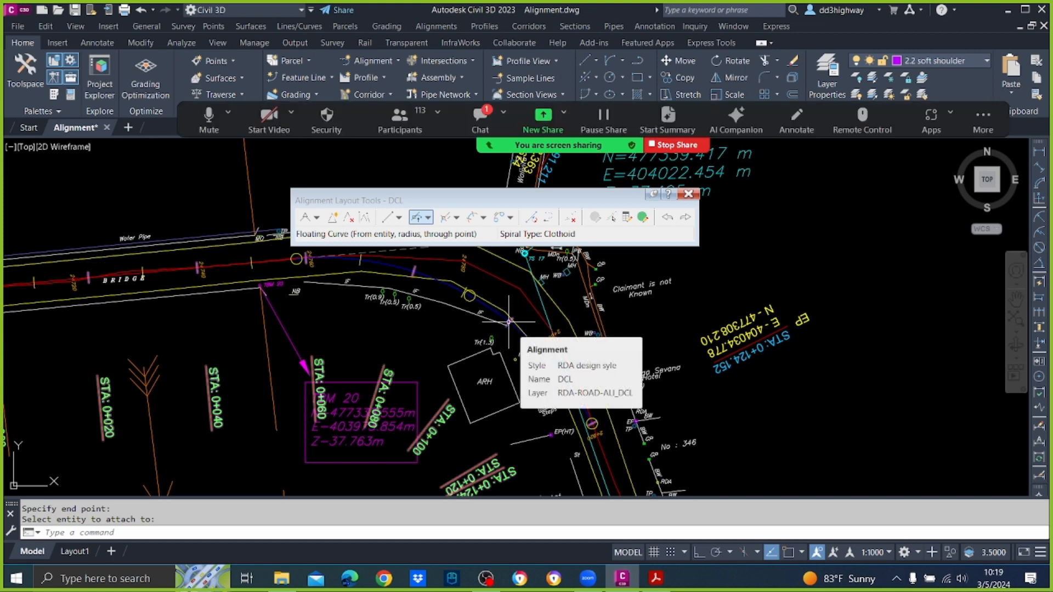
pyautogui.scroll(-2, 490, 303)
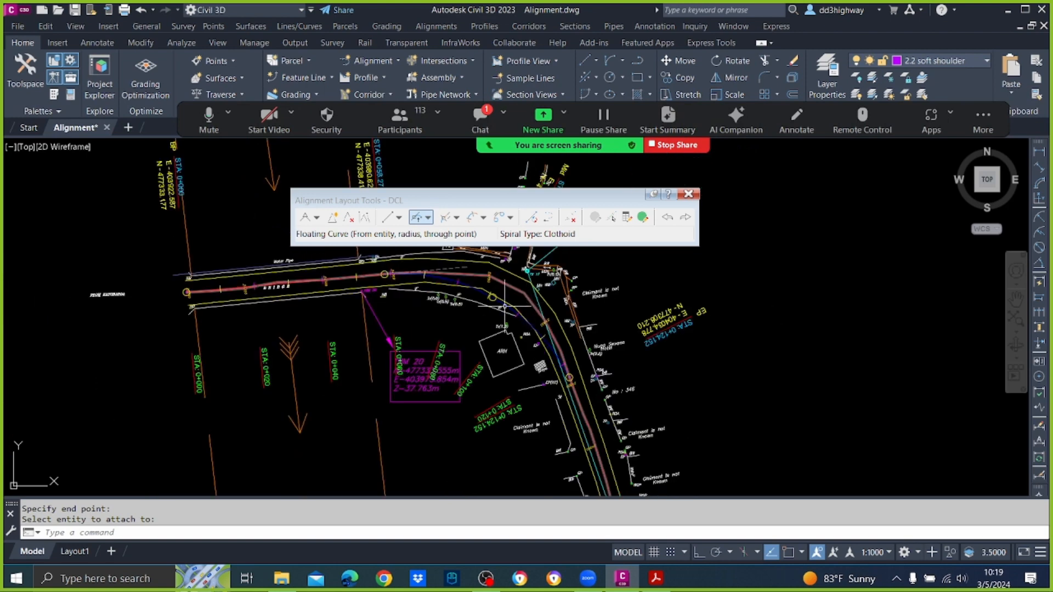
pyautogui.scroll(2, 489, 304)
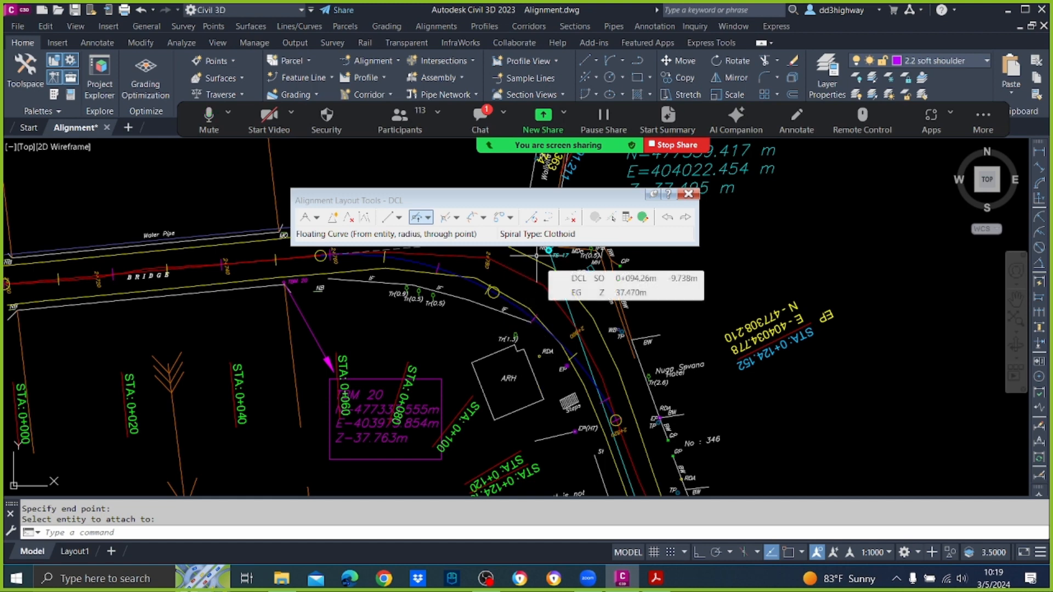
pyautogui.moveTo(453, 197); pyautogui.dragTo(416, 173)
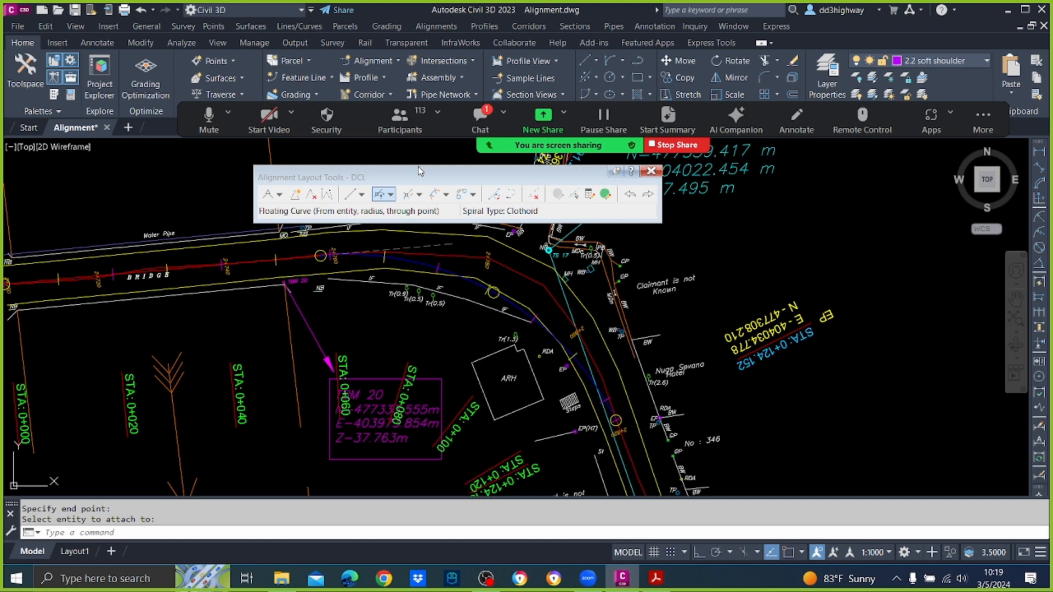
# Step: Check the new message in the Zoom meeting chat, close the chat and return to the bend in the Civil 3D drawing
pyautogui.click(487, 116)
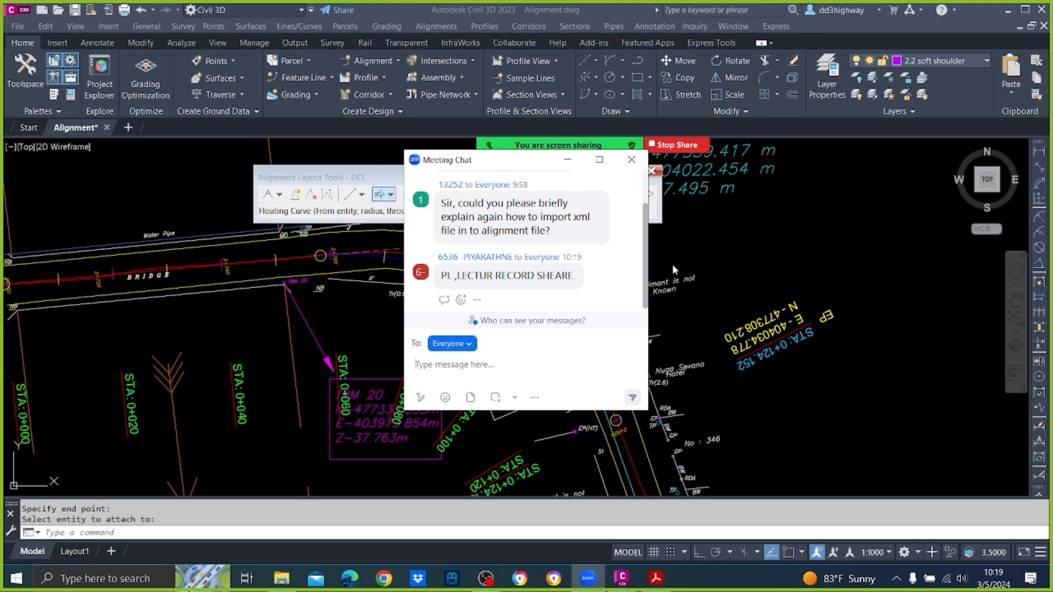
pyautogui.moveTo(630, 224)
pyautogui.click(631, 160)
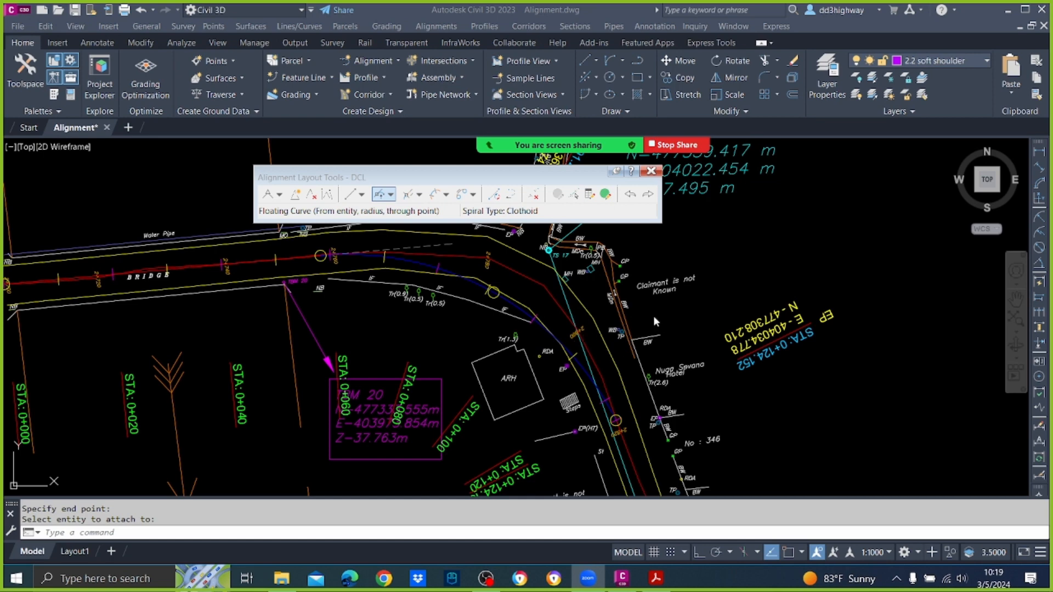
pyautogui.click(668, 317)
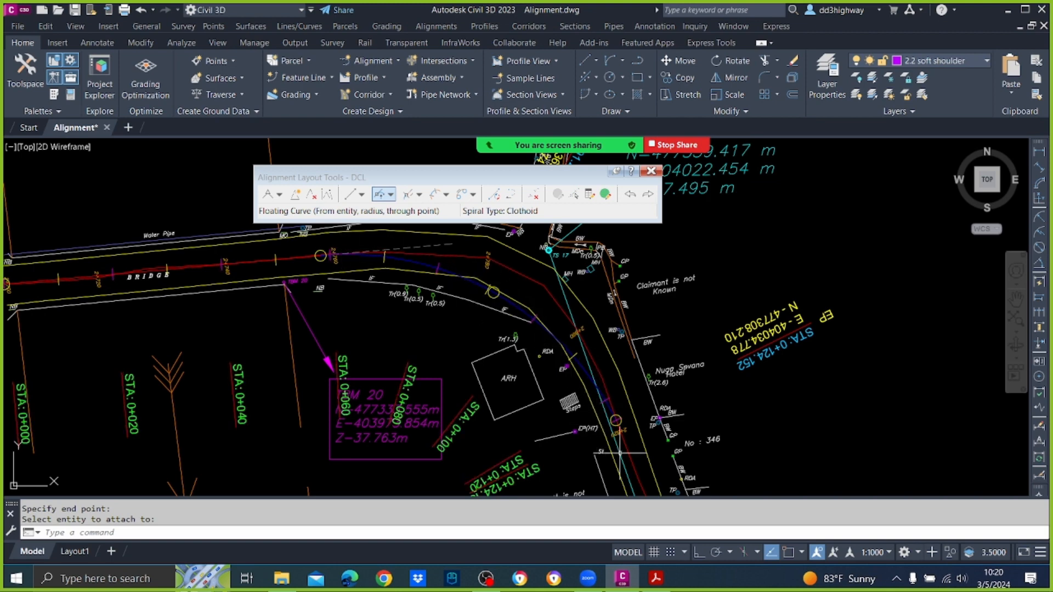
pyautogui.moveTo(427, 285)
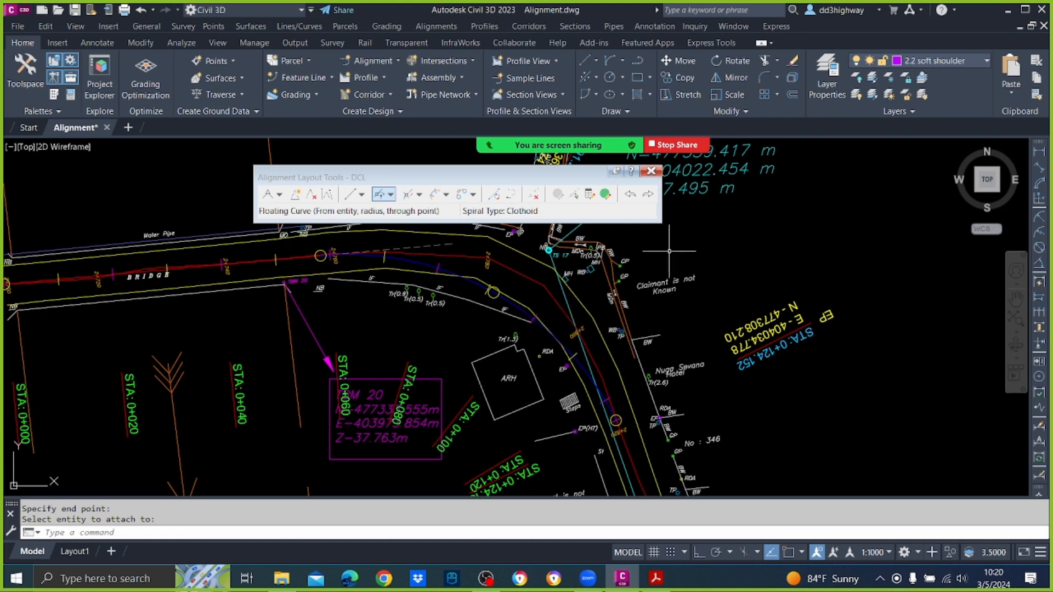
# Step: Check the minimum radii for each design speed and superelevation in Table 9.2 of 1-Highways.pdf, and return to the Civil 3D drawing
pyautogui.click(656, 585)
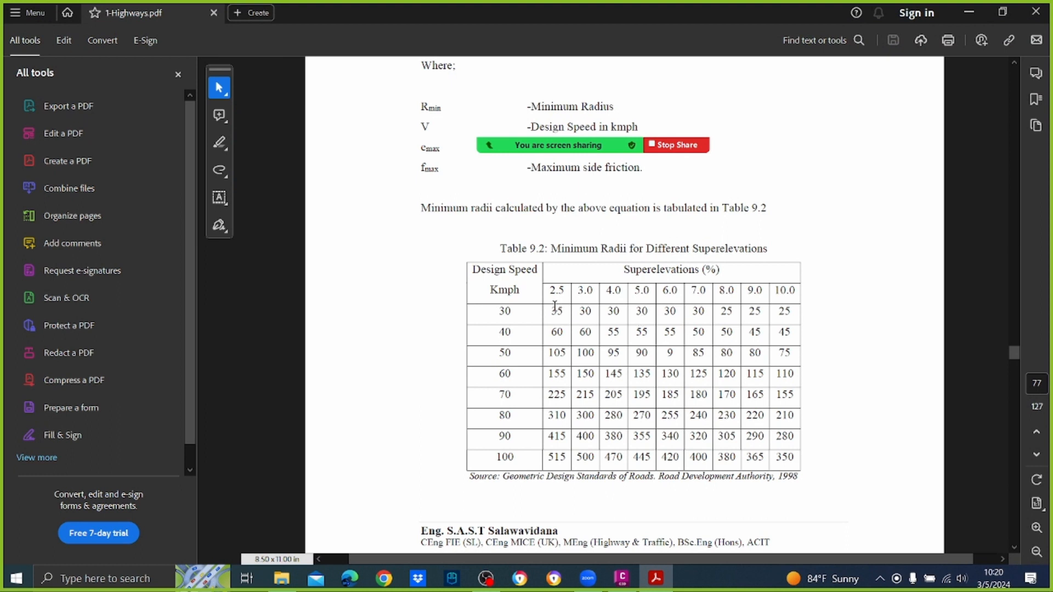
pyautogui.click(970, 12)
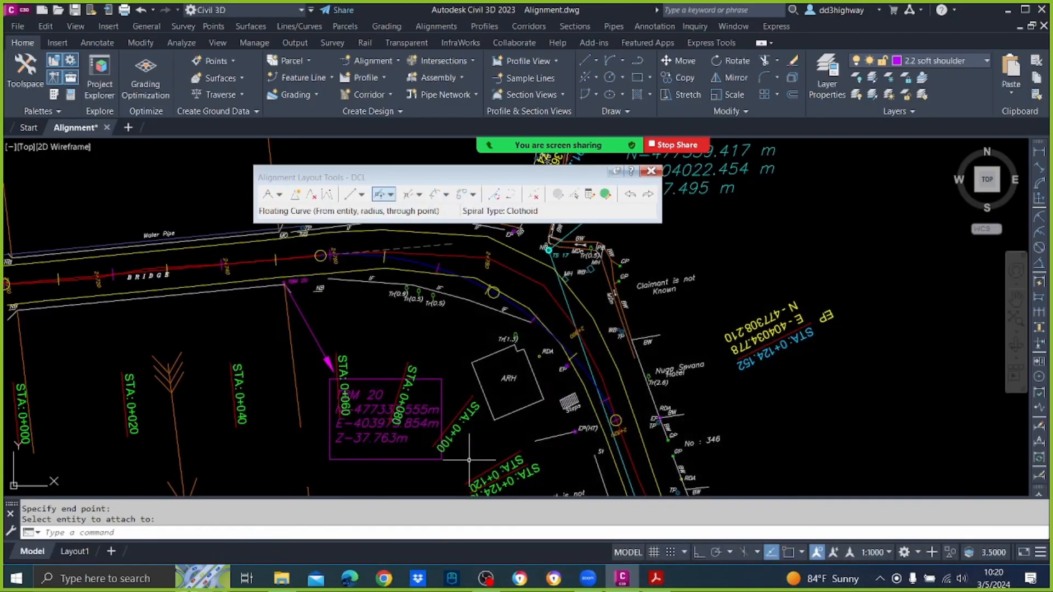
pyautogui.click(545, 285)
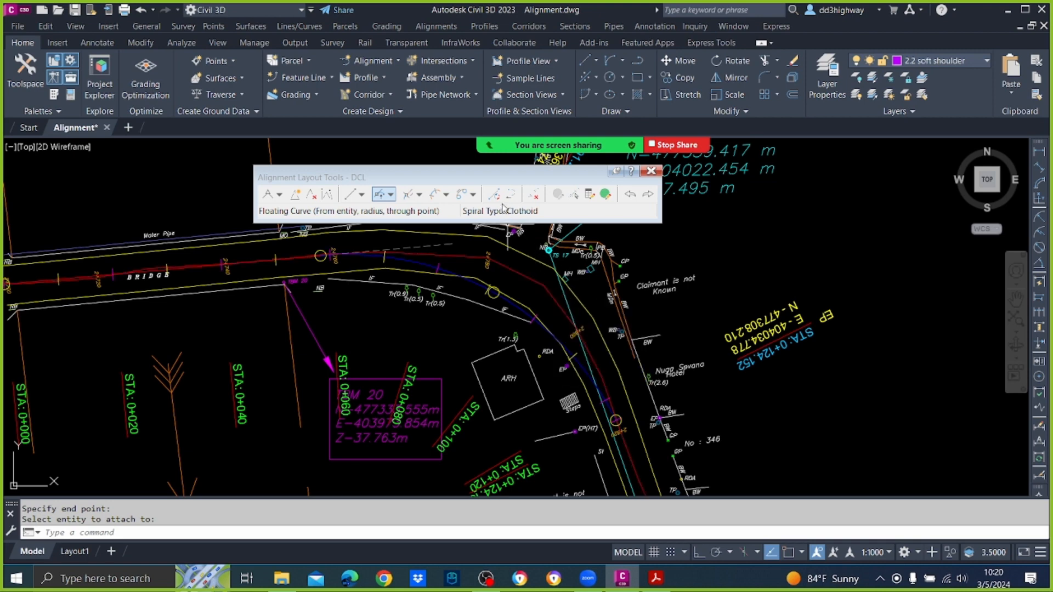
# Step: Delete the curve sub-entity at the road bend after the bridge tangent from the DCL alignment
pyautogui.click(533, 194)
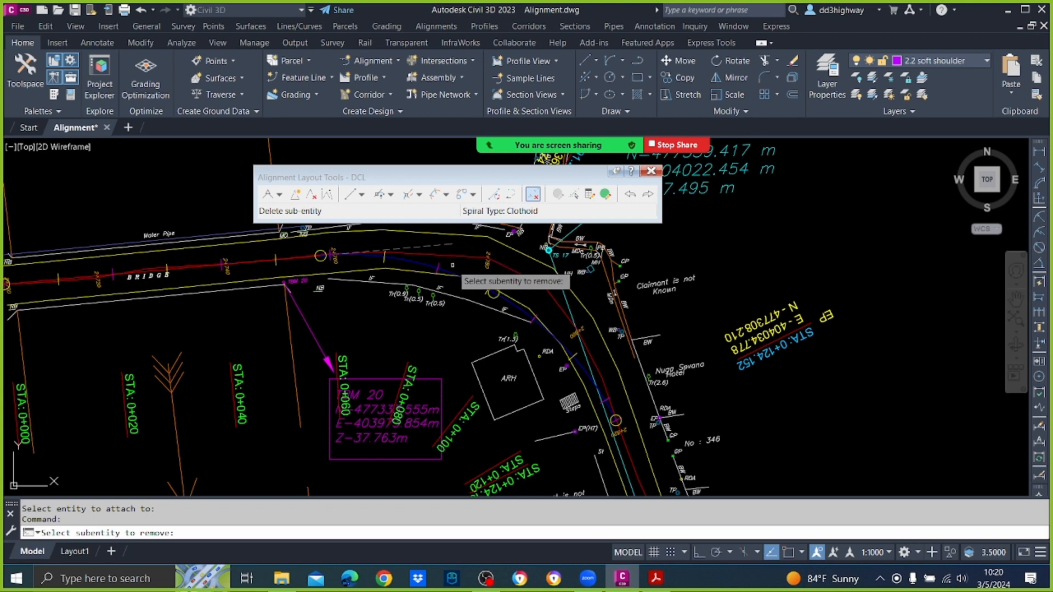
pyautogui.click(489, 272)
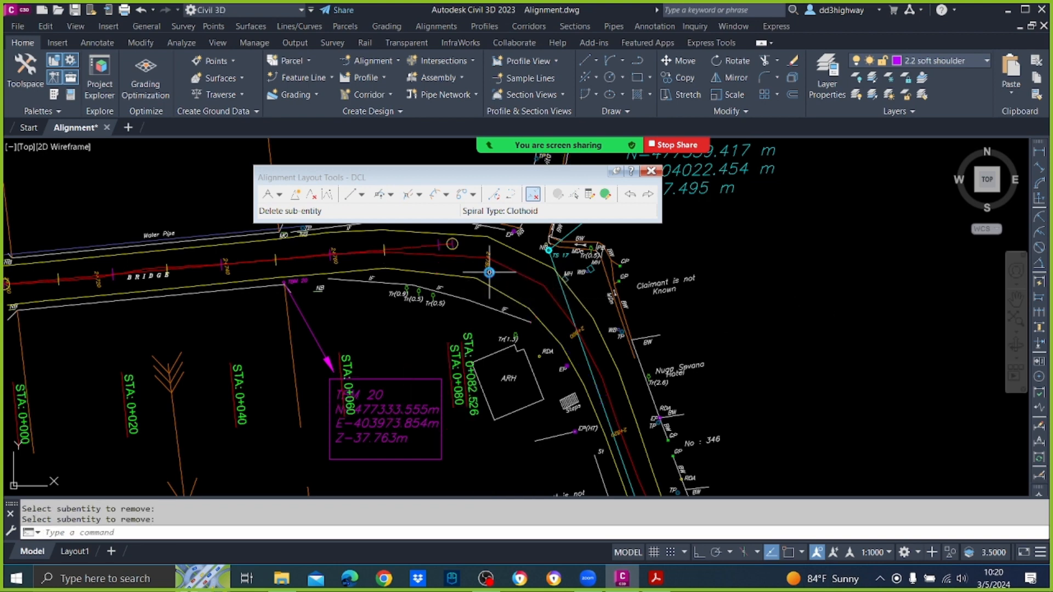
pyautogui.press('Return')
# Step: Add a floating curve from the end of the bridge tangent with a 35 m radius and Lessthan180 solution, ending on the road beyond the bend
pyautogui.click(390, 195)
pyautogui.click(416, 249)
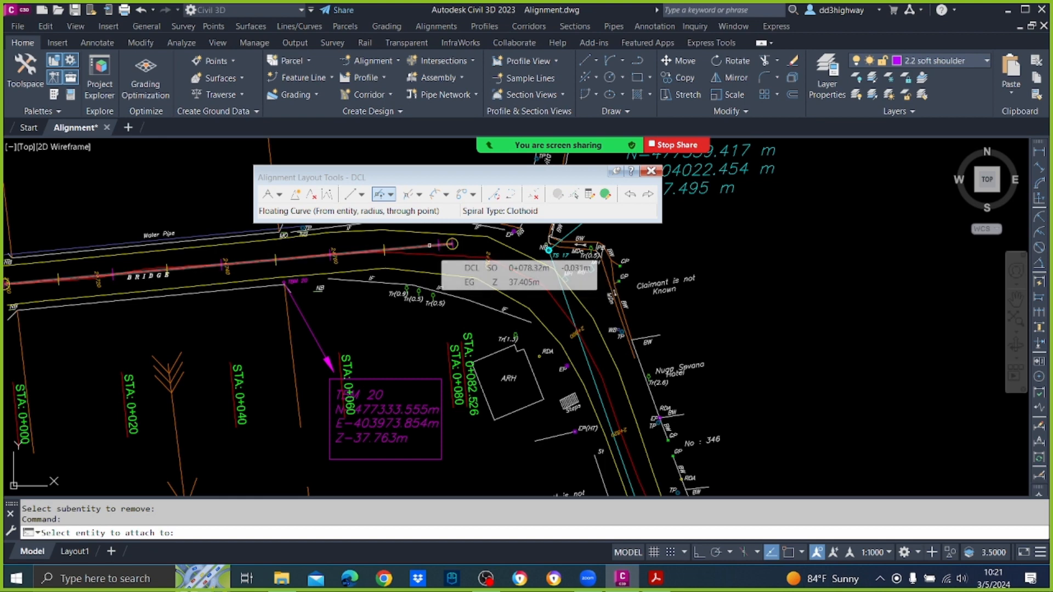
pyautogui.click(431, 245)
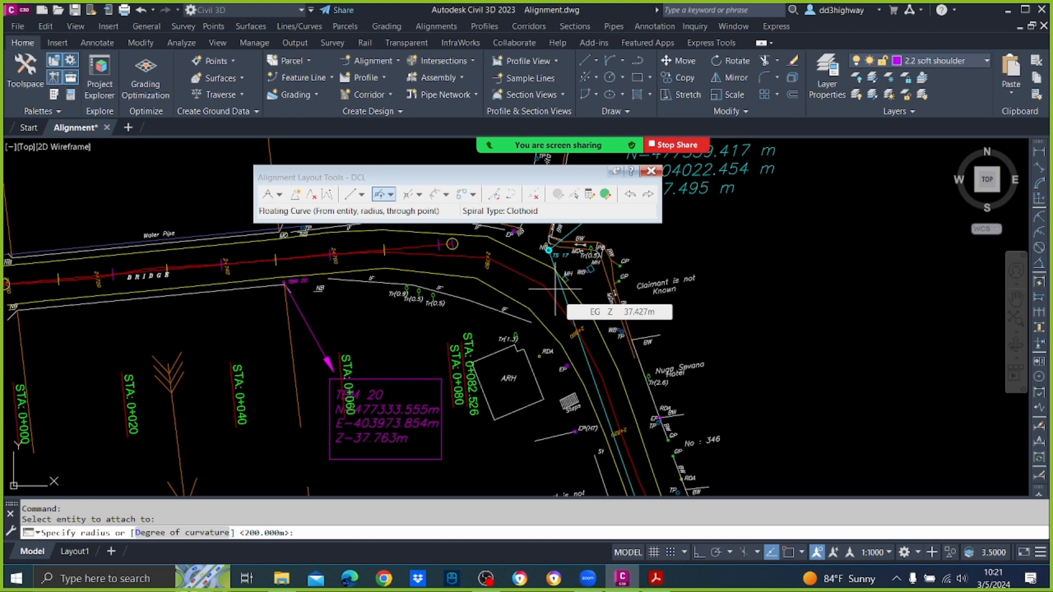
pyautogui.write('35')
pyautogui.press('Return')
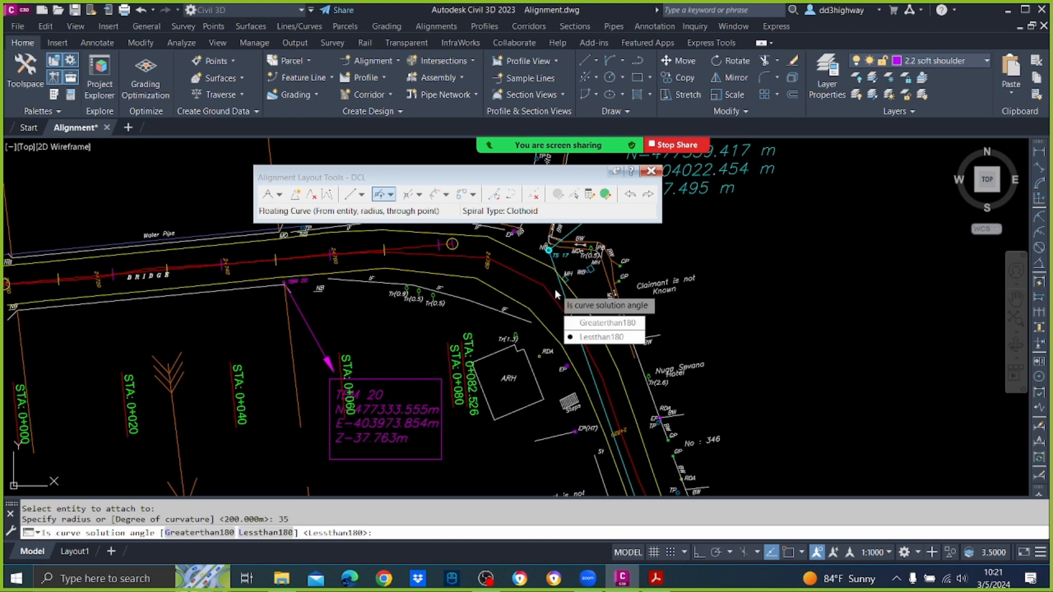
pyautogui.press('Return')
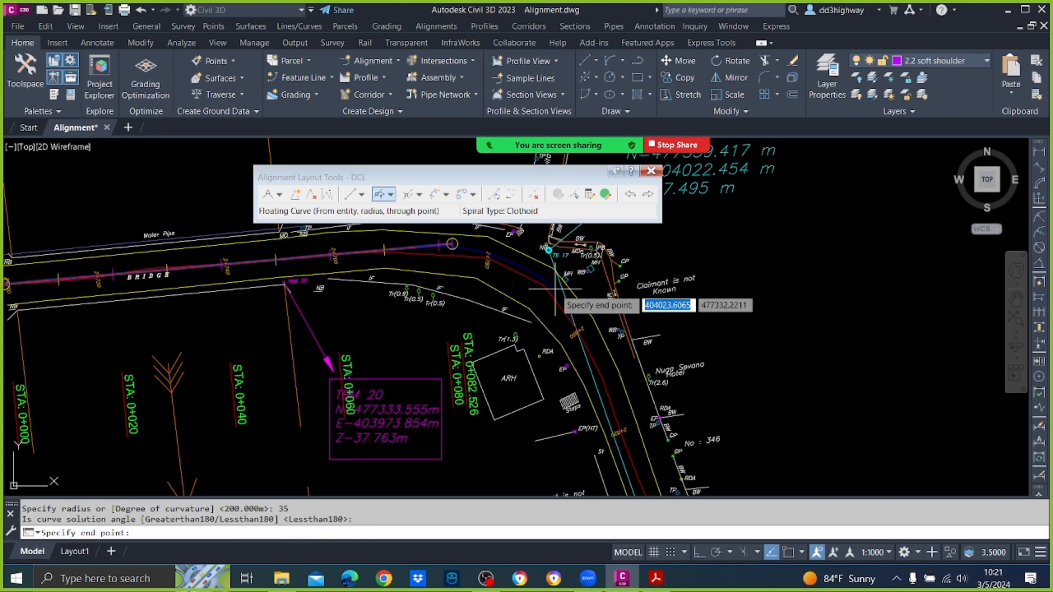
pyautogui.click(603, 381)
pyautogui.press('Return')
# Step: Draw two crossing lines in the empty area beside the road bend
pyautogui.scroll(-5, 602, 381)
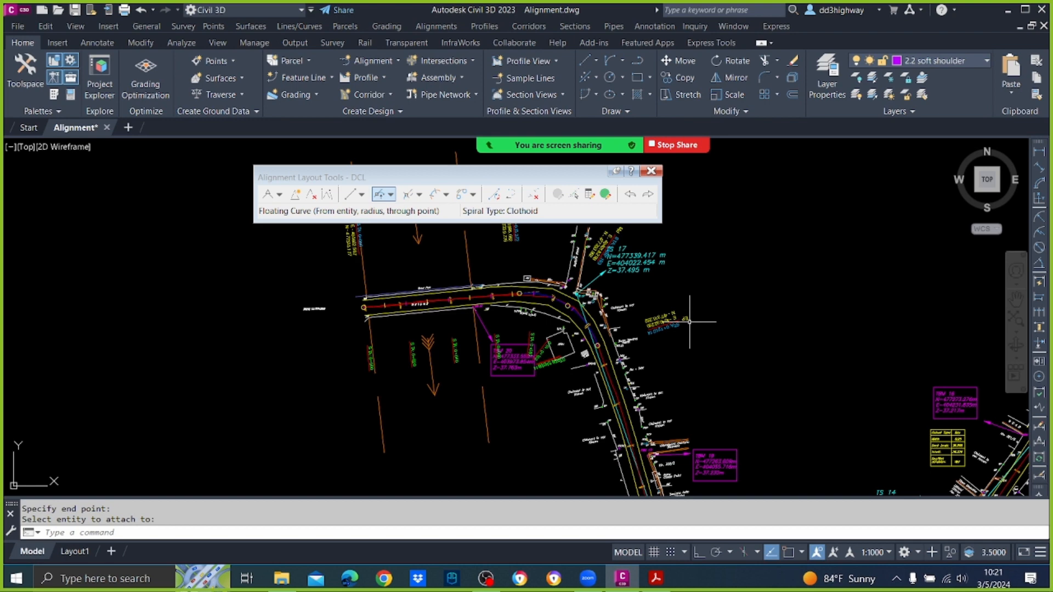
pyautogui.scroll(2, 636, 329)
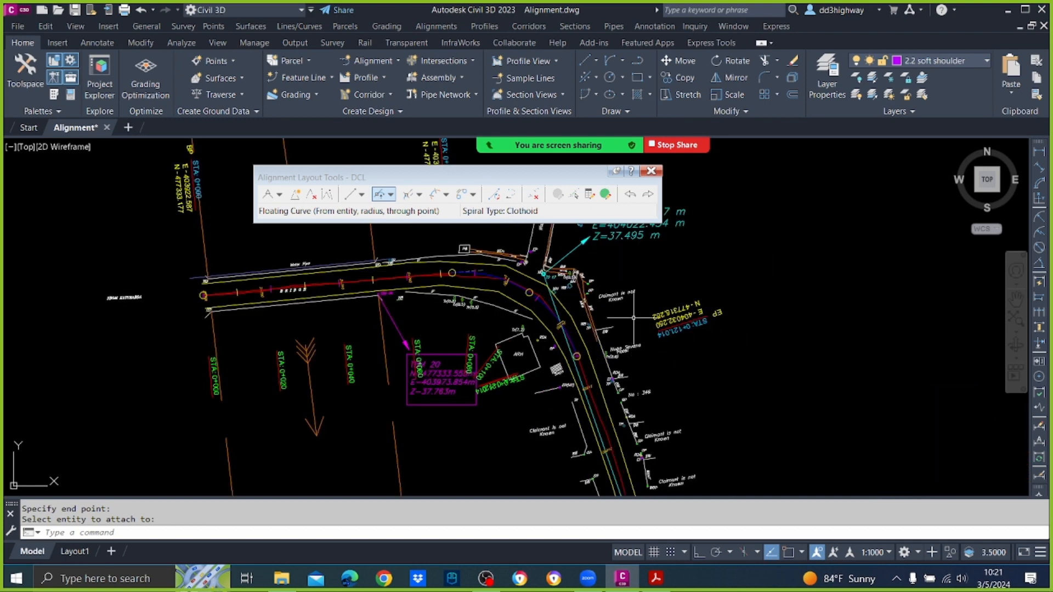
pyautogui.scroll(-1, 658, 343)
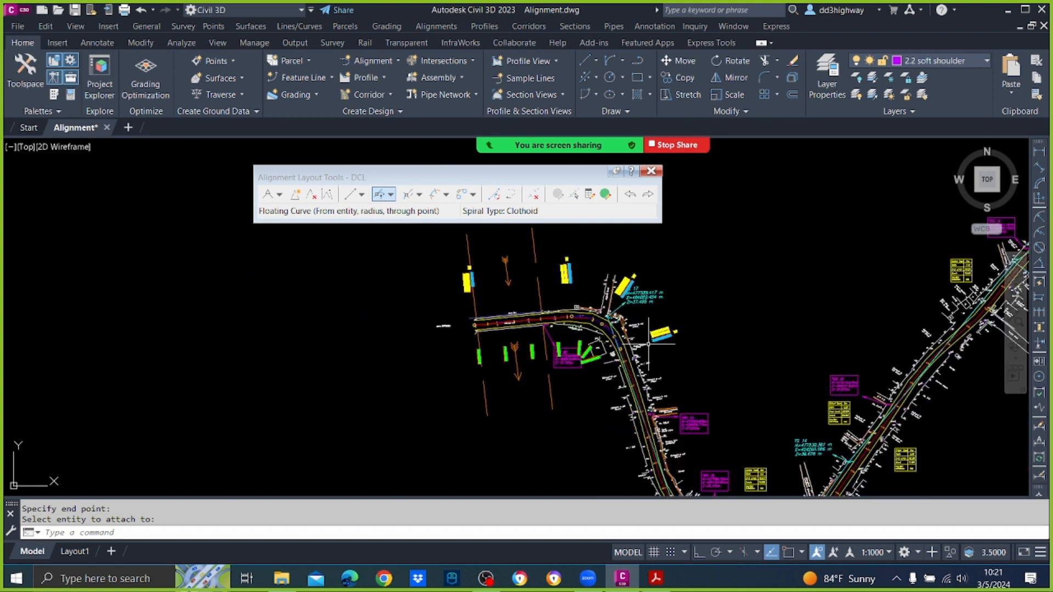
pyautogui.scroll(-1, 744, 307)
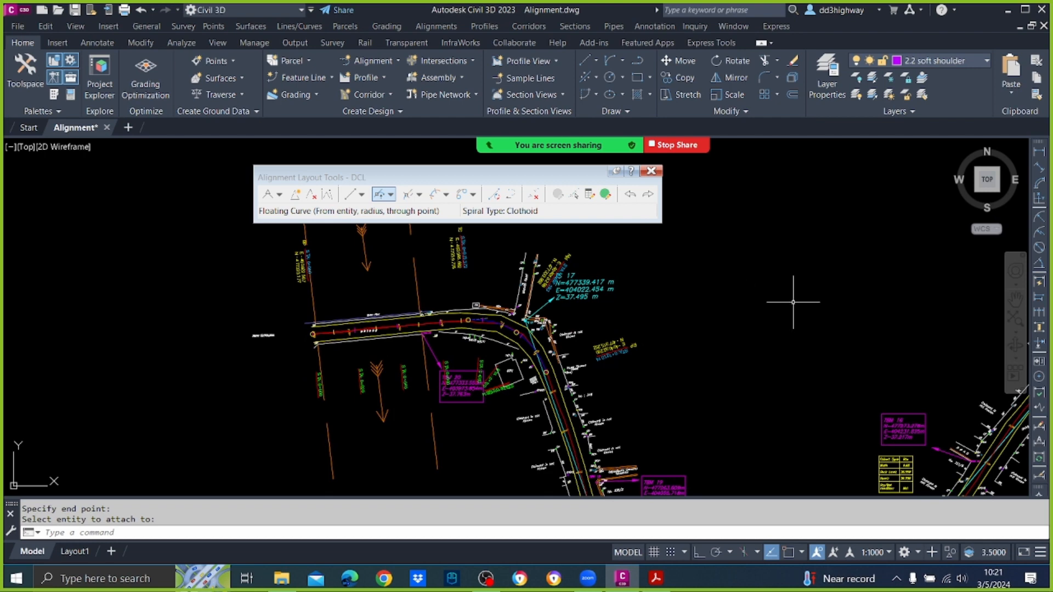
pyautogui.write('l')
pyautogui.press('Return')
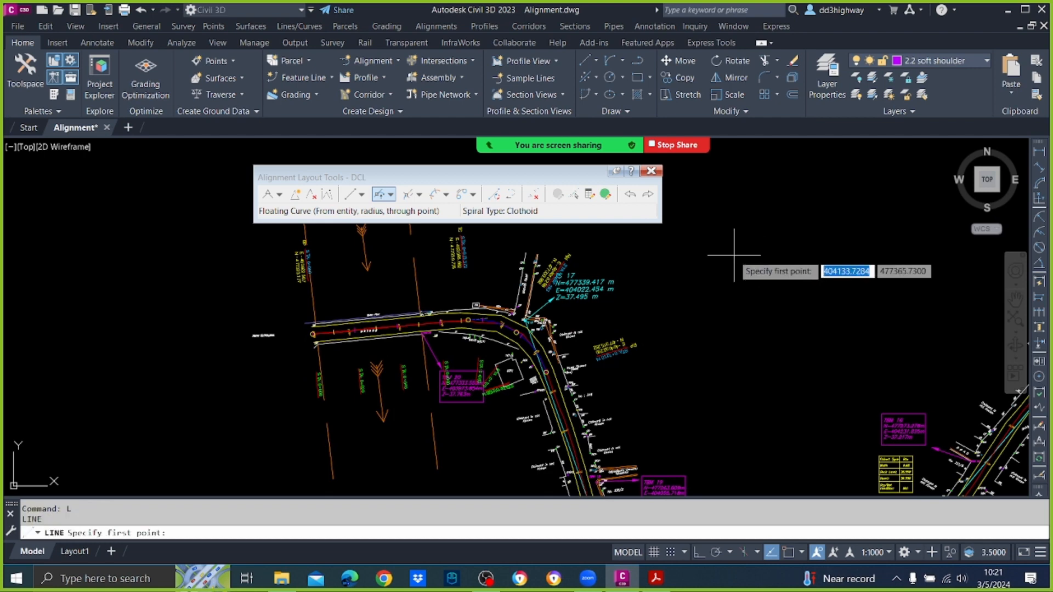
pyautogui.click(709, 274)
pyautogui.click(848, 371)
pyautogui.press('Escape')
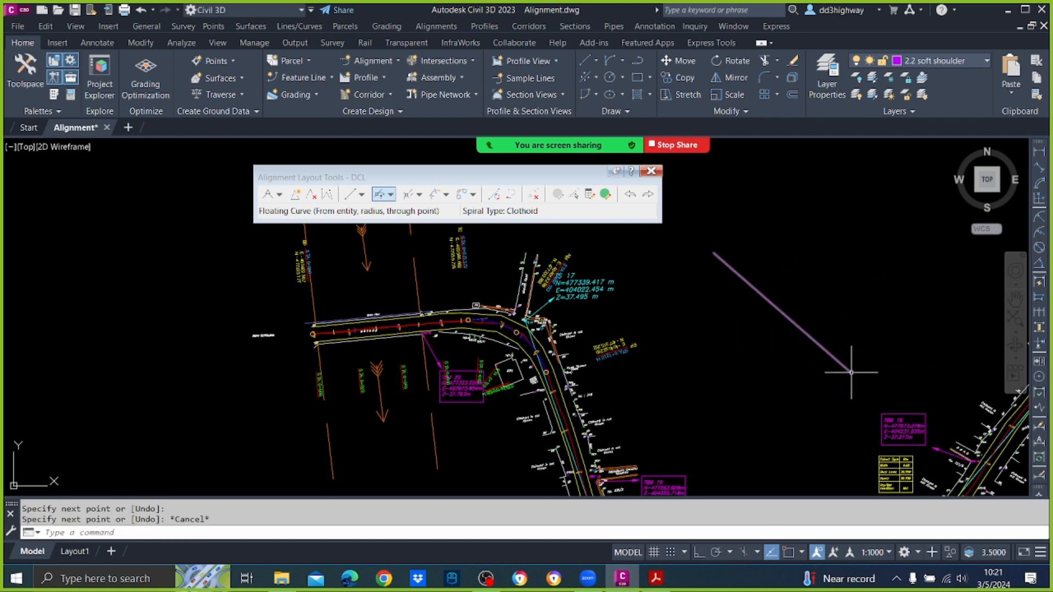
pyautogui.write('l')
pyautogui.press('Return')
pyautogui.click(700, 373)
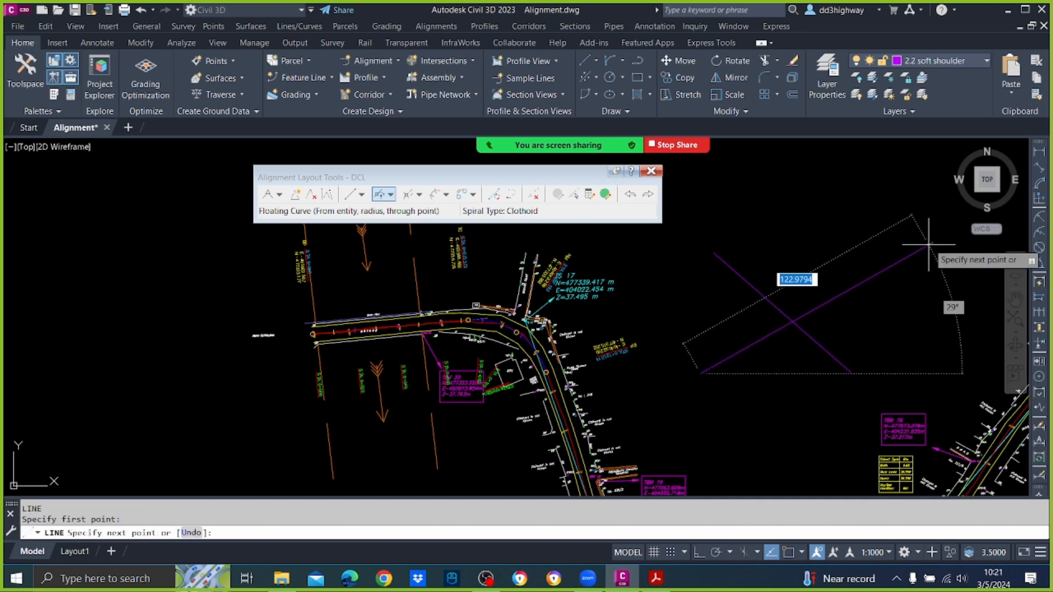
pyautogui.click(889, 249)
pyautogui.press('Escape')
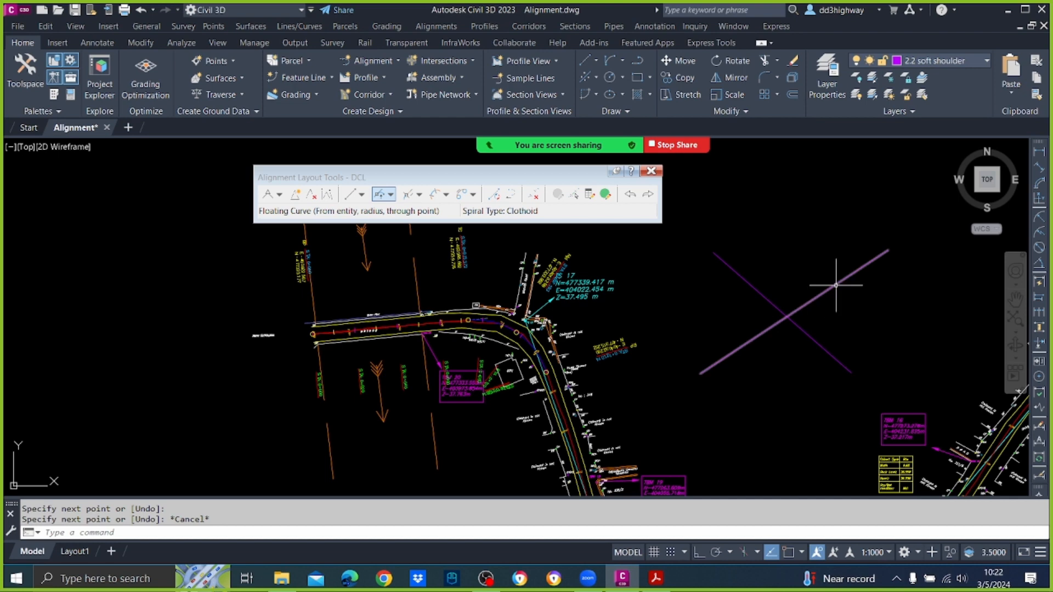
# Step: Erase the two crossing lines beside the road bend
pyautogui.click(804, 379)
pyautogui.click(740, 219)
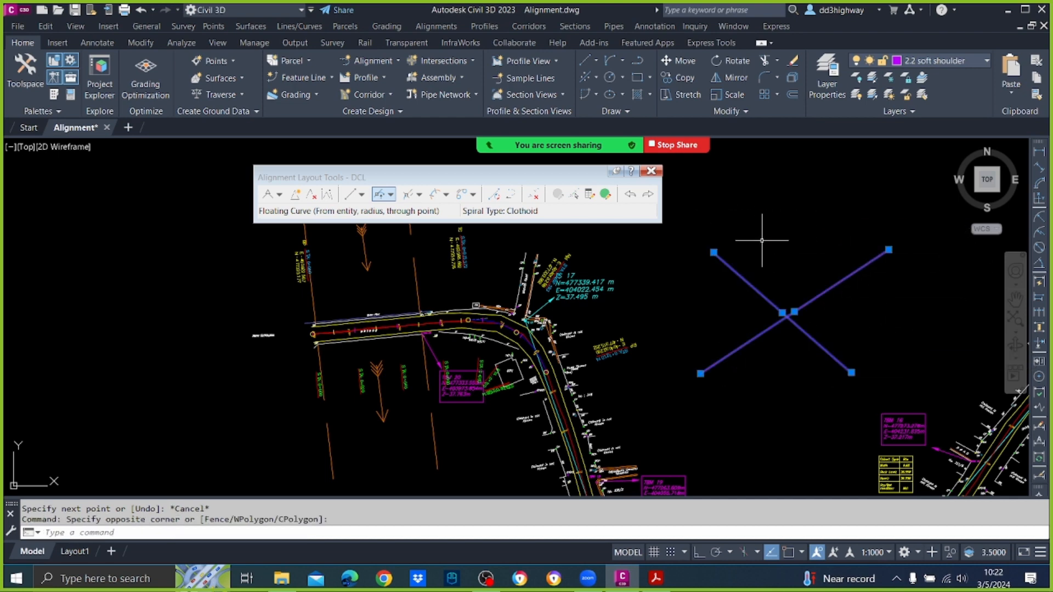
pyautogui.press('Delete')
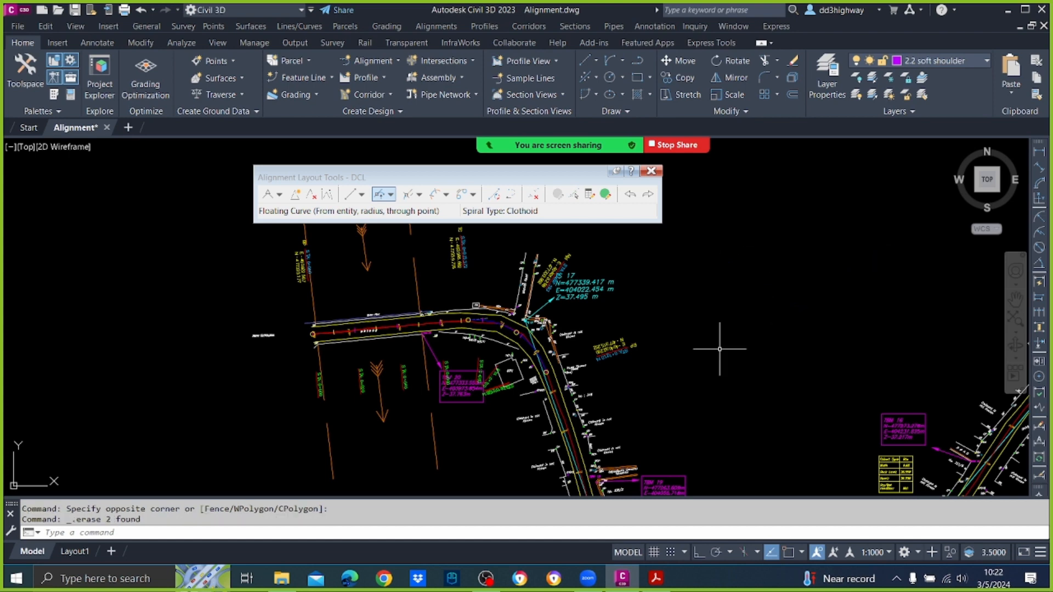
# Step: Add a floating line from the end of the 35 m curve, using From curve, through point, with its end point near survey station TS 16
pyautogui.scroll(-2, 694, 274)
pyautogui.scroll(2, 664, 332)
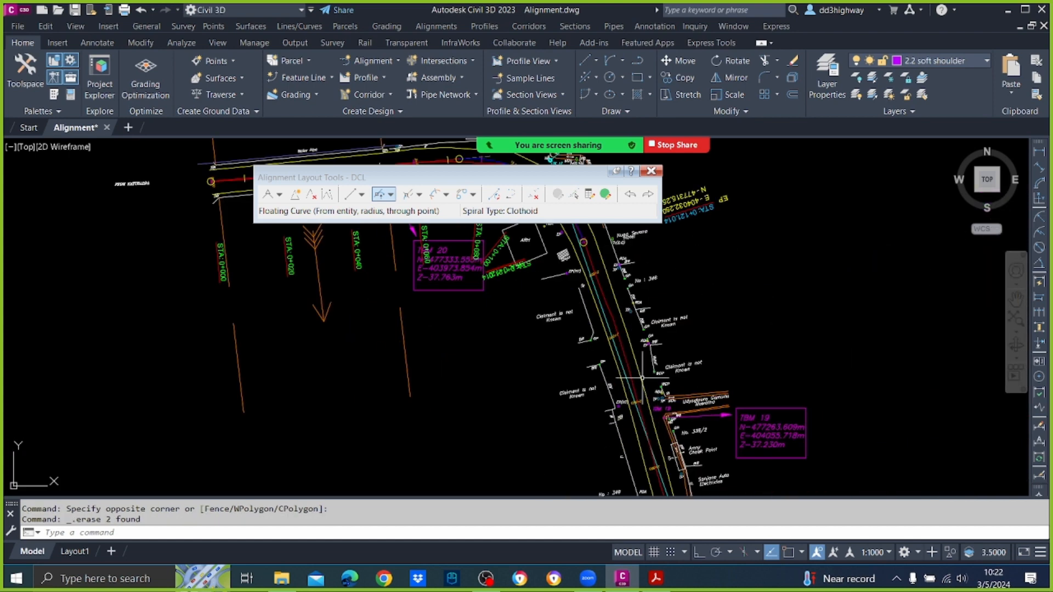
pyautogui.scroll(2, 642, 378)
pyautogui.scroll(-4, 624, 308)
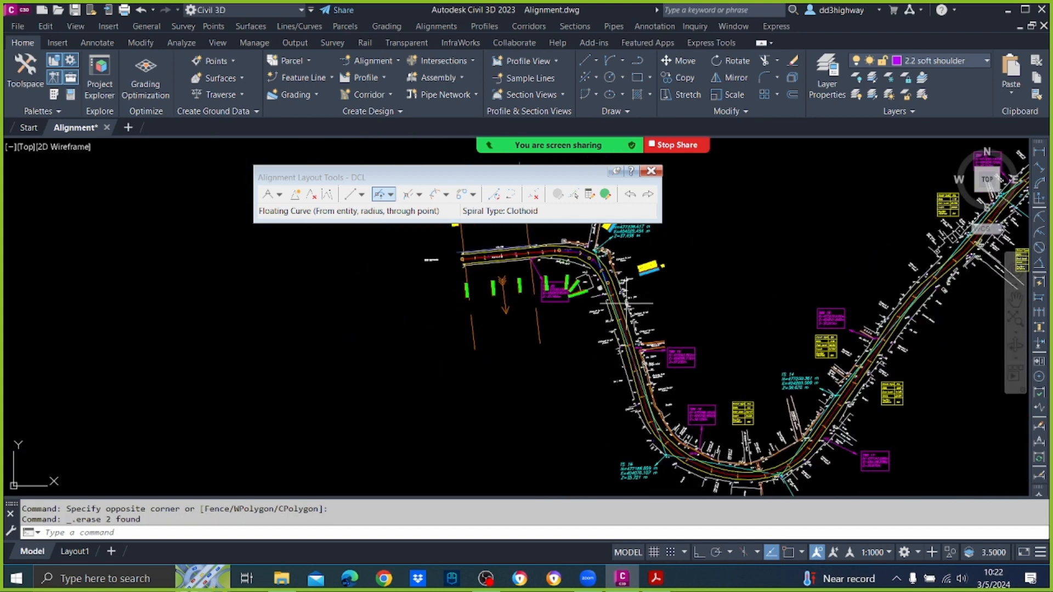
pyautogui.scroll(2, 637, 352)
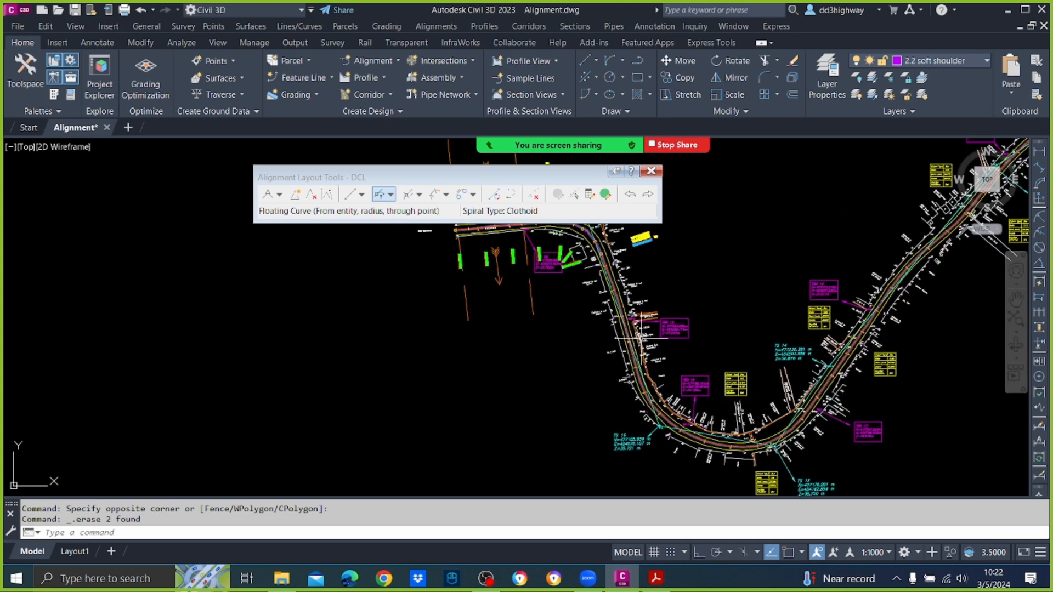
pyautogui.click(361, 195)
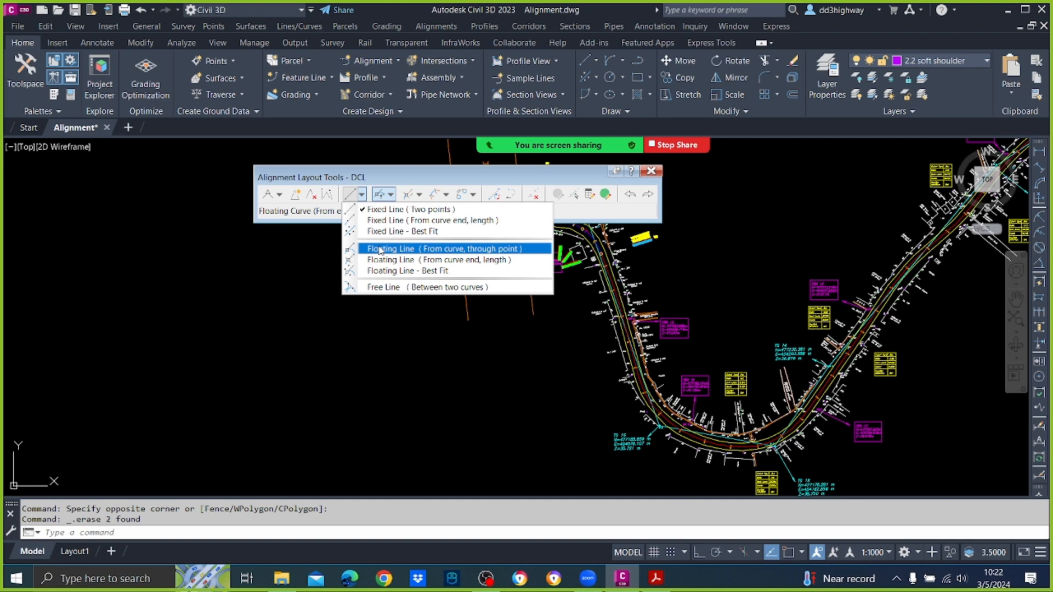
pyautogui.click(380, 250)
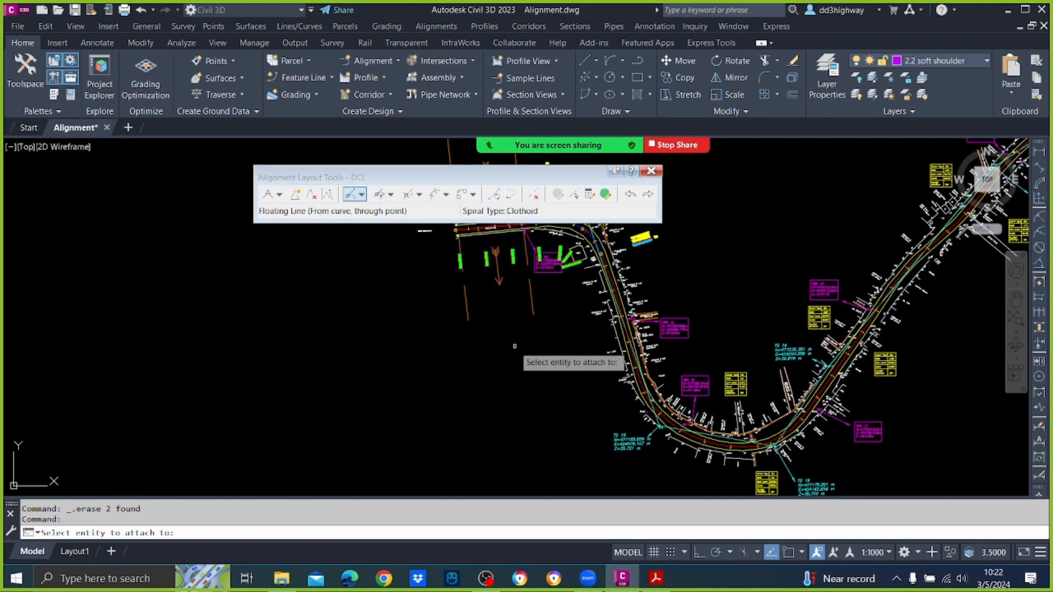
pyautogui.scroll(6, 592, 248)
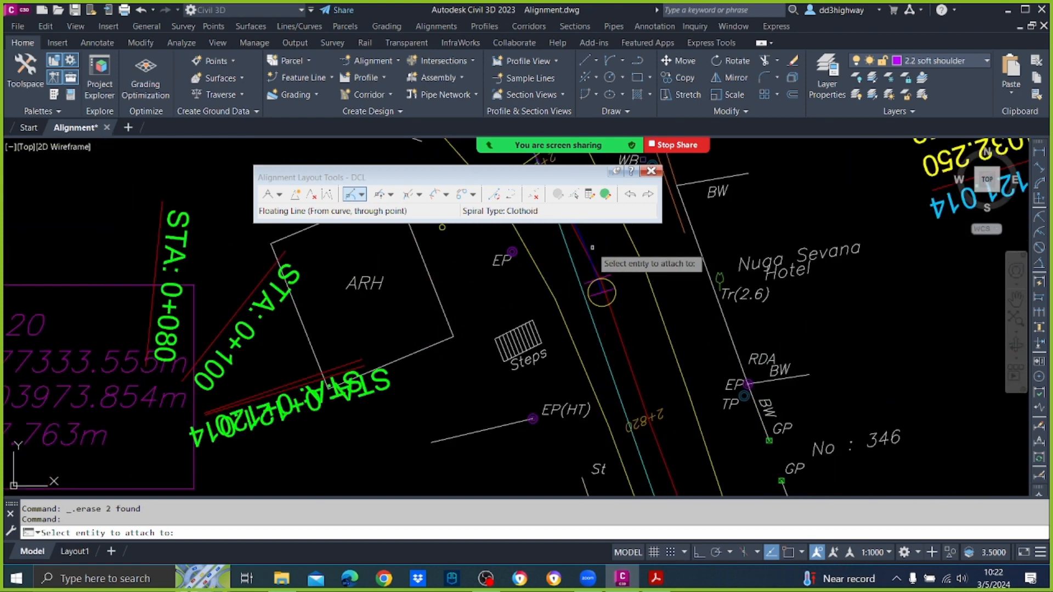
pyautogui.click(601, 293)
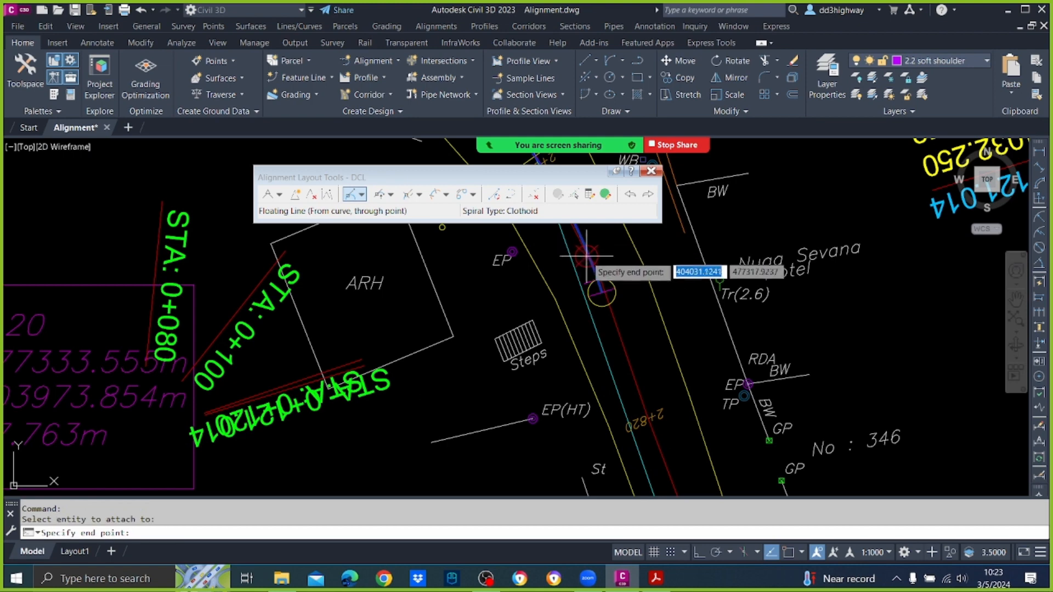
pyautogui.scroll(-4, 595, 277)
pyautogui.scroll(4, 594, 252)
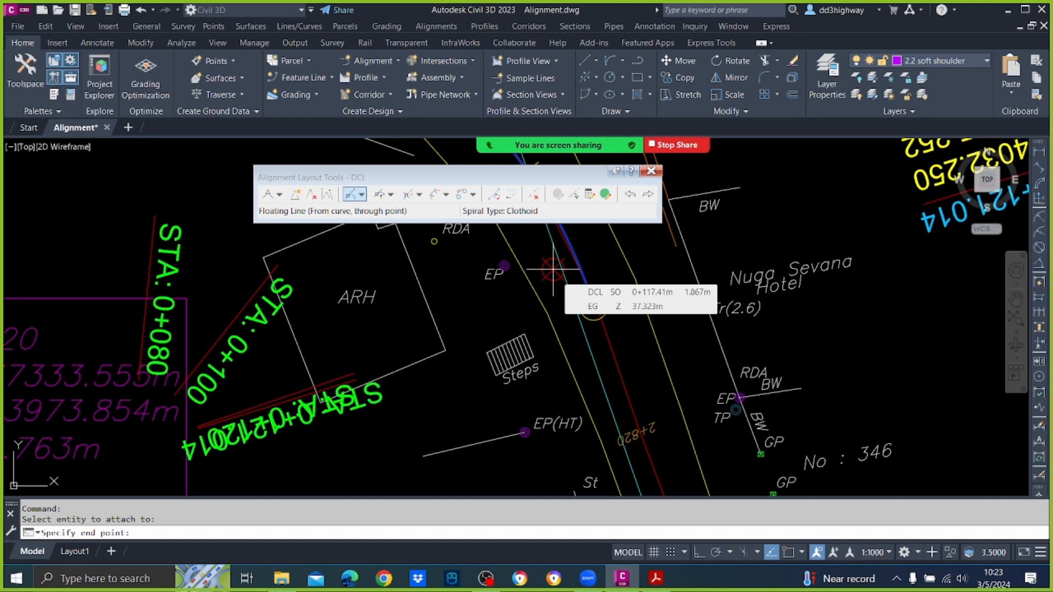
pyautogui.scroll(-5, 673, 310)
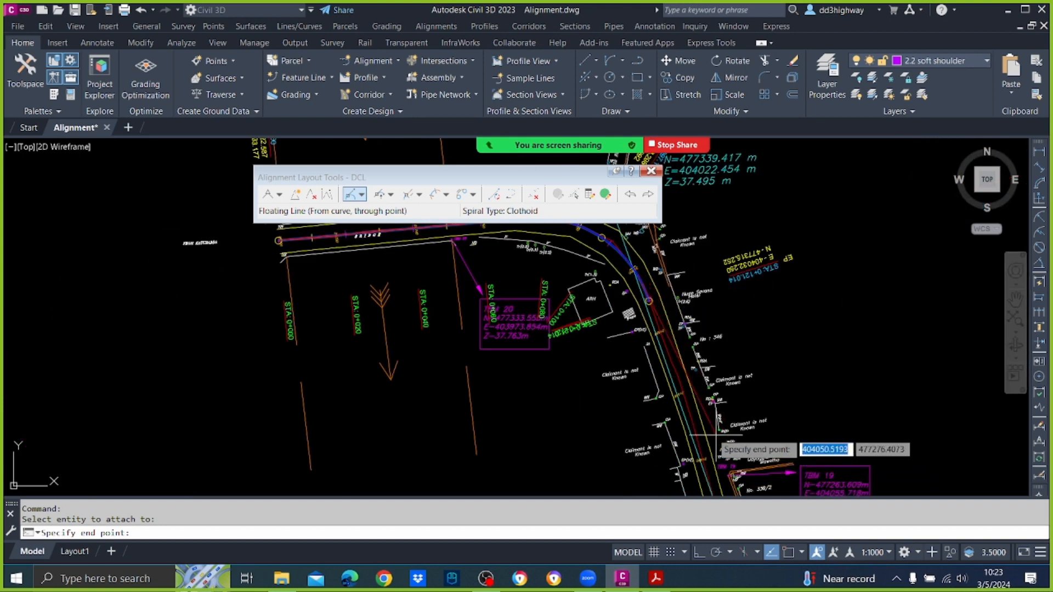
pyautogui.scroll(-5, 675, 329)
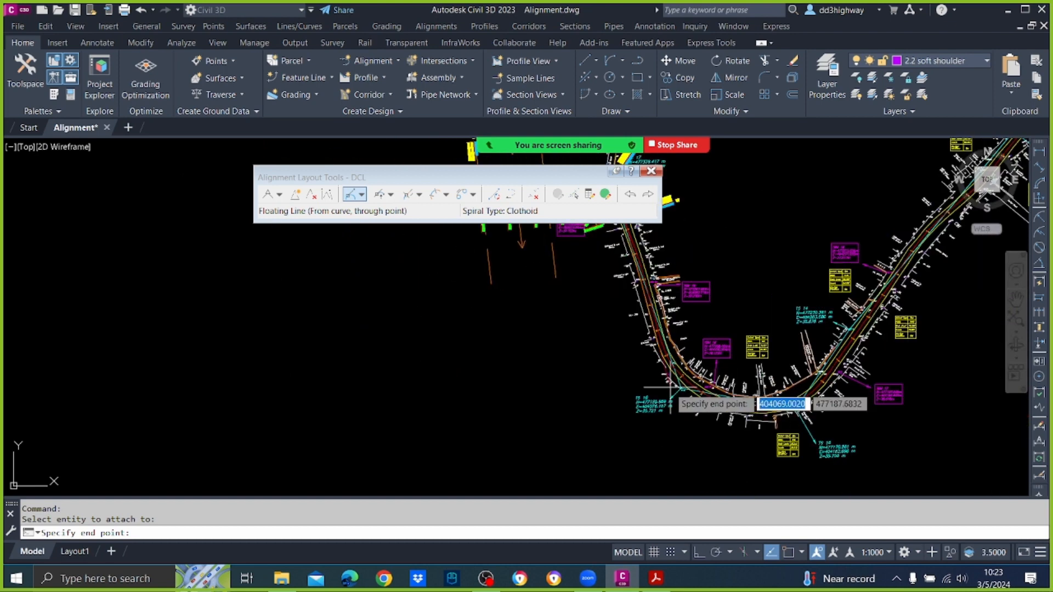
pyautogui.scroll(3, 670, 387)
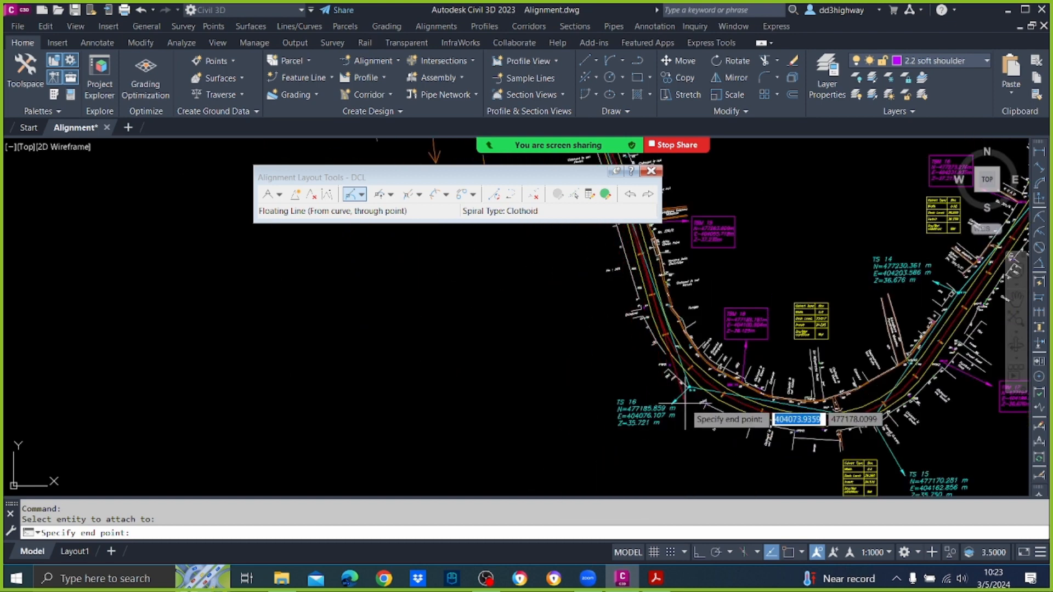
pyautogui.click(685, 404)
pyautogui.press('Escape')
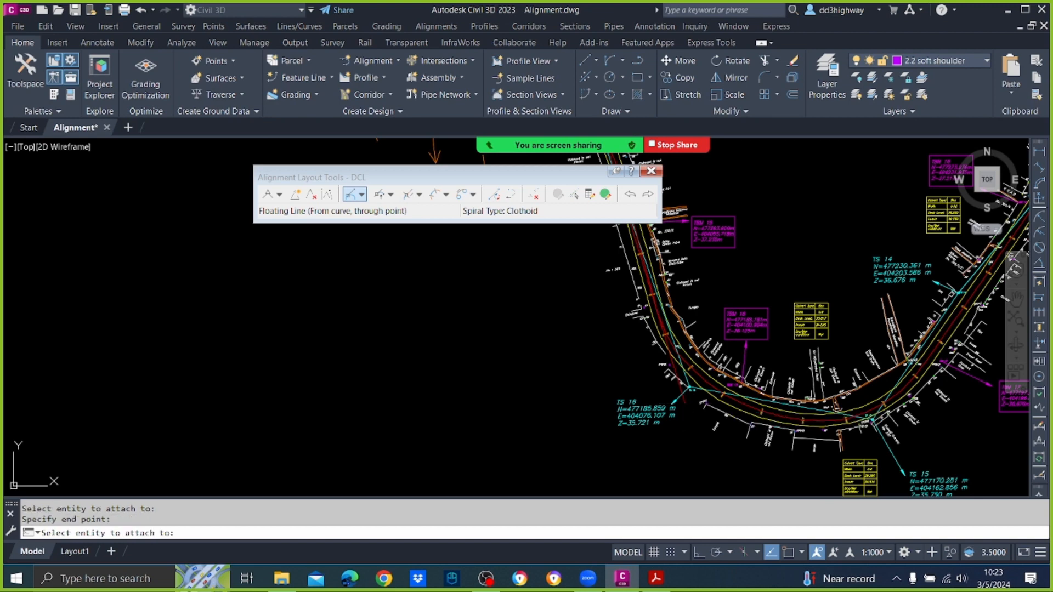
# Step: Move the Alignment Layout Tools window clear of the road to inspect the new tangent near TBM 19
pyautogui.scroll(4, 620, 297)
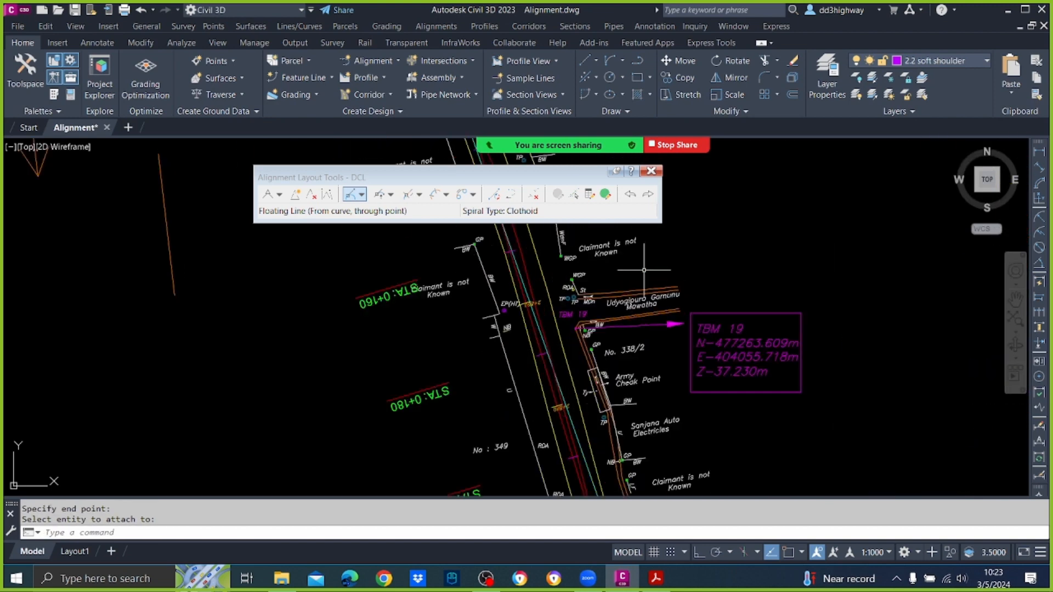
pyautogui.scroll(-3, 620, 296)
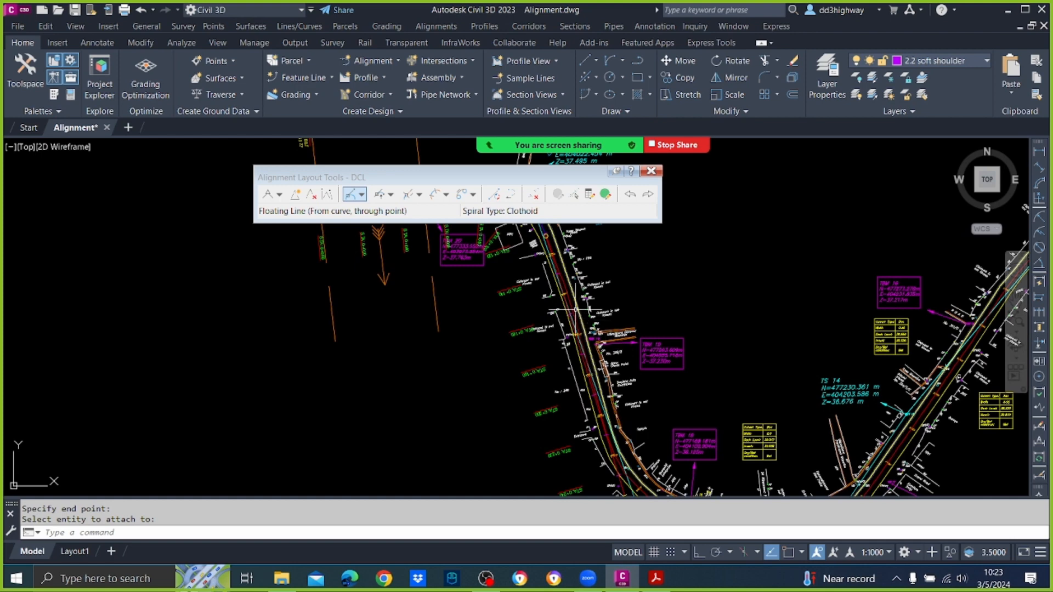
pyautogui.scroll(2, 578, 300)
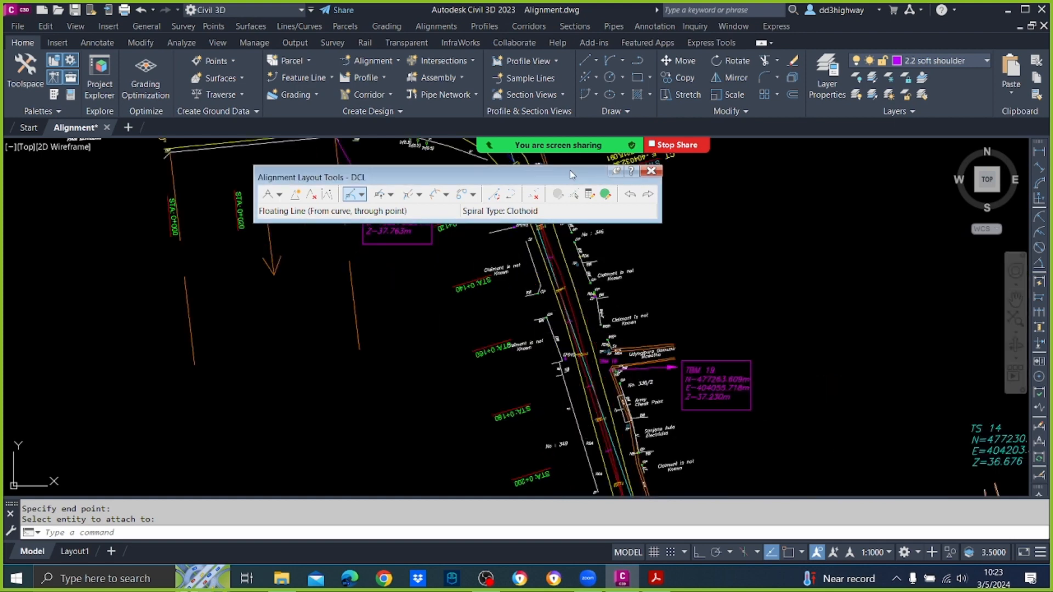
pyautogui.moveTo(467, 177); pyautogui.dragTo(166, 182)
pyautogui.scroll(3, 620, 326)
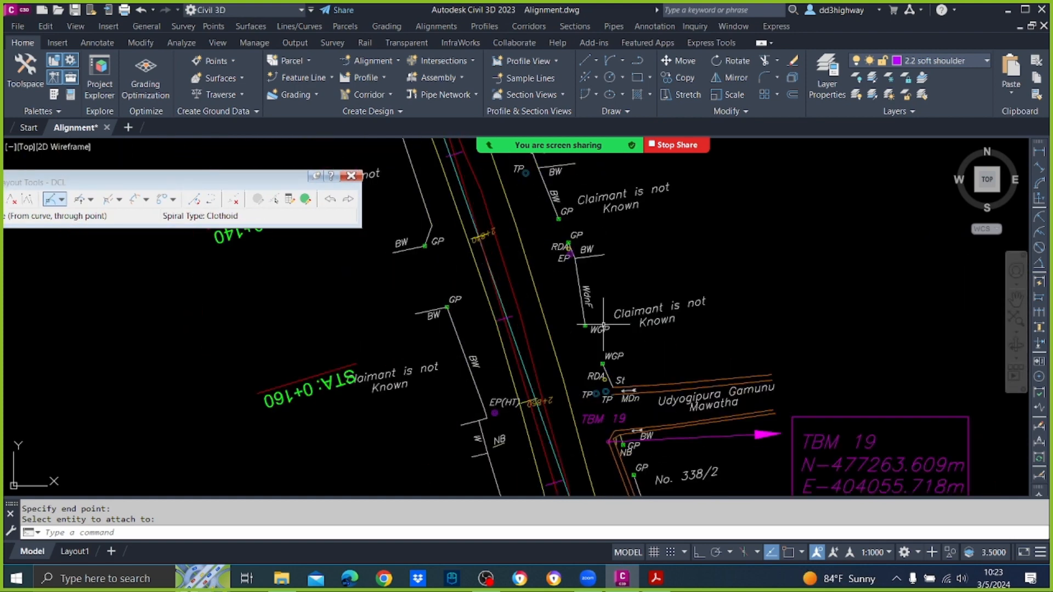
# Step: Delete the floating line that follows the 35 m curve from the DCL alignment
pyautogui.scroll(-3, 603, 325)
pyautogui.scroll(-3, 606, 400)
pyautogui.scroll(3, 614, 406)
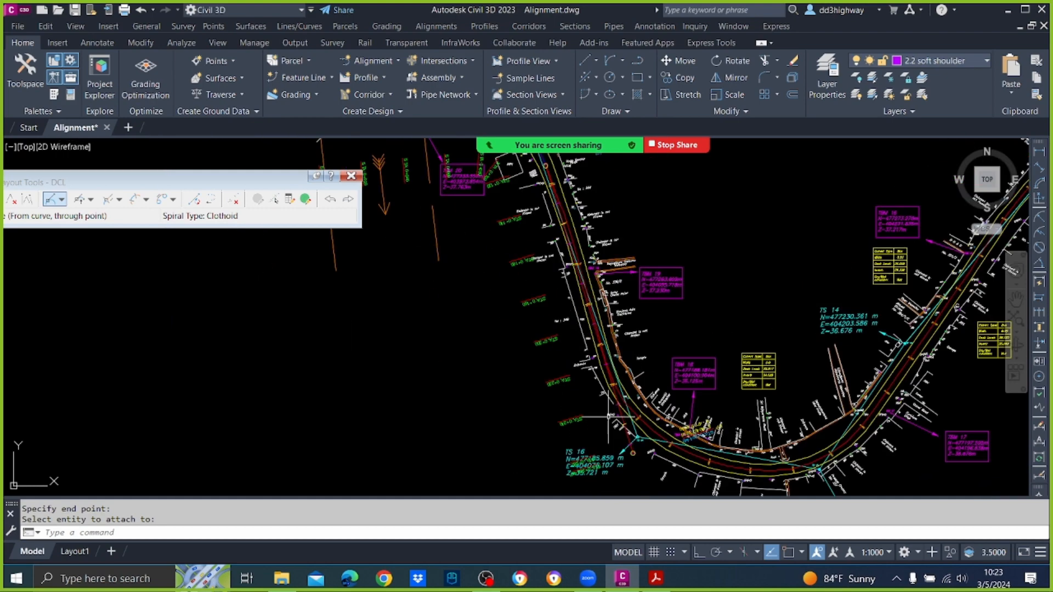
pyautogui.scroll(2, 618, 404)
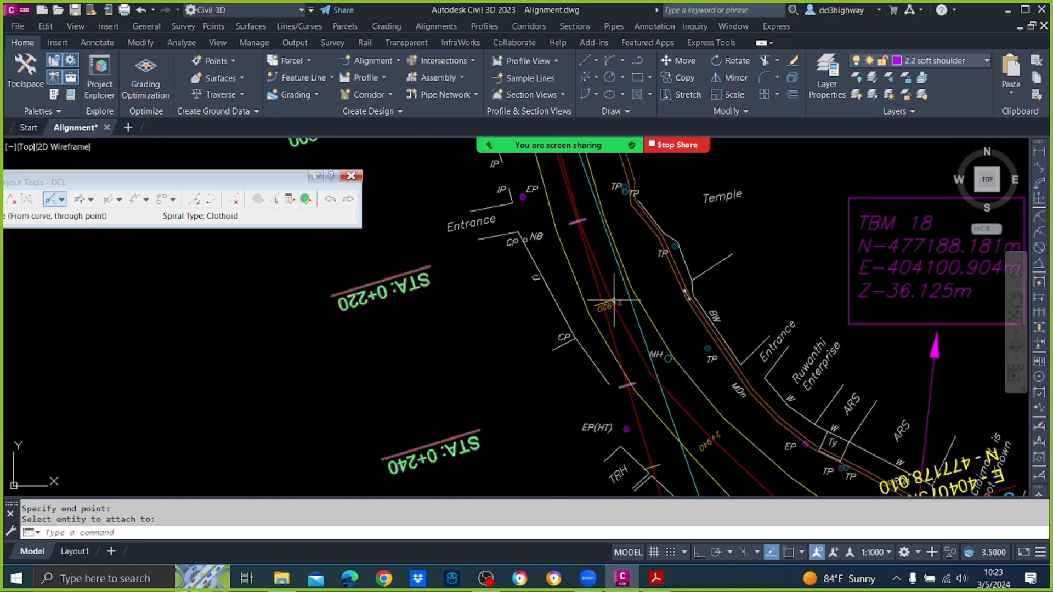
pyautogui.scroll(-3, 636, 286)
pyautogui.scroll(3, 612, 190)
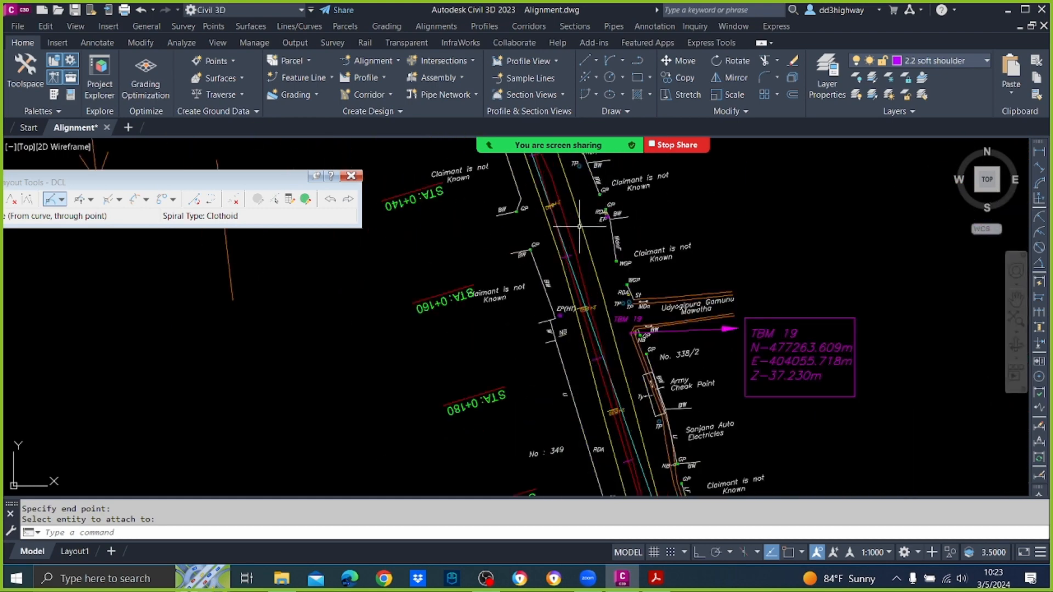
pyautogui.scroll(2, 584, 228)
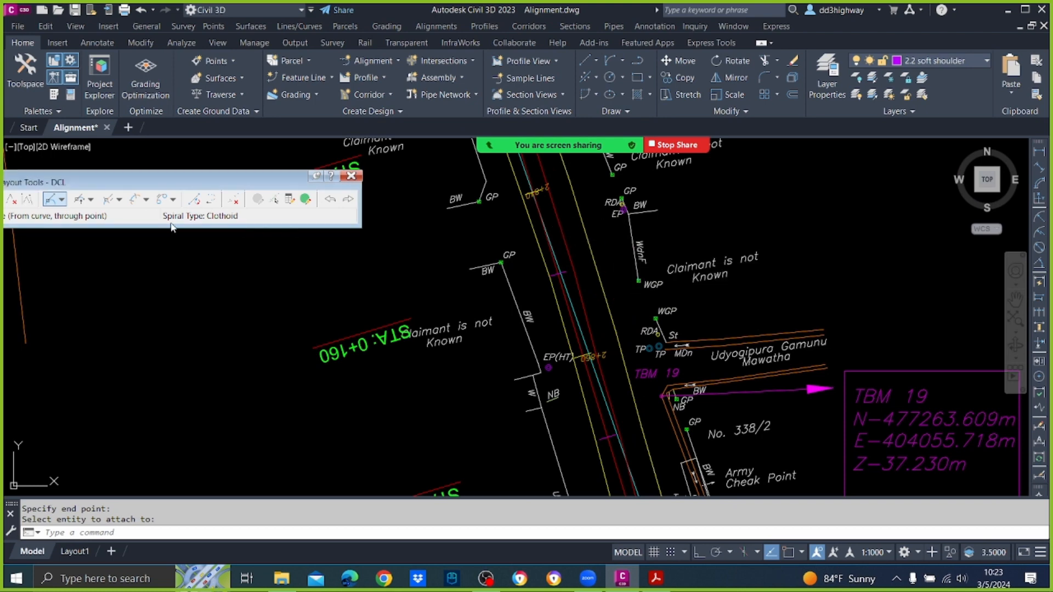
pyautogui.click(233, 199)
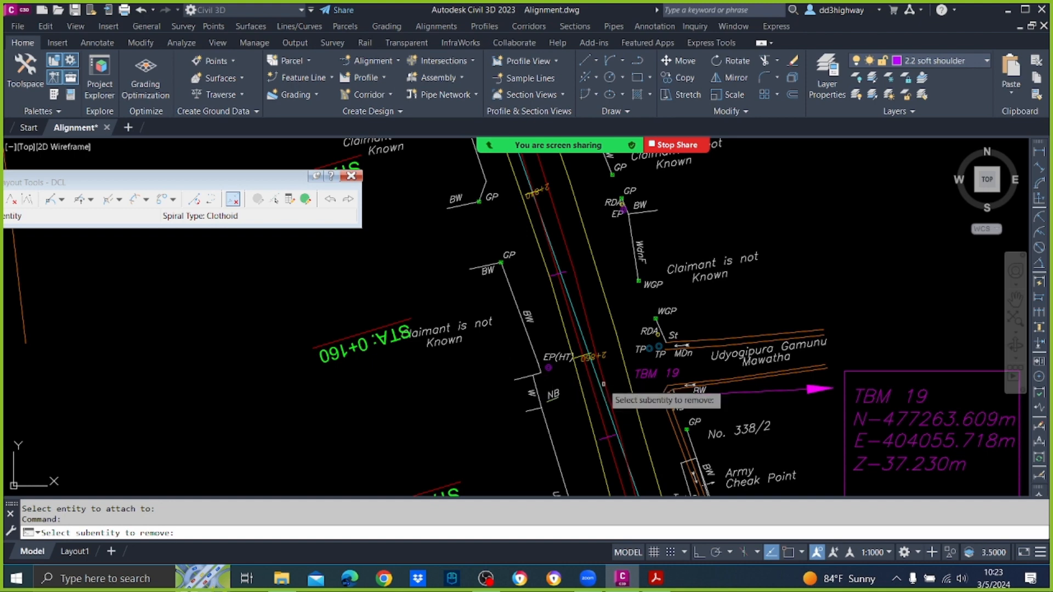
pyautogui.scroll(-4, 625, 373)
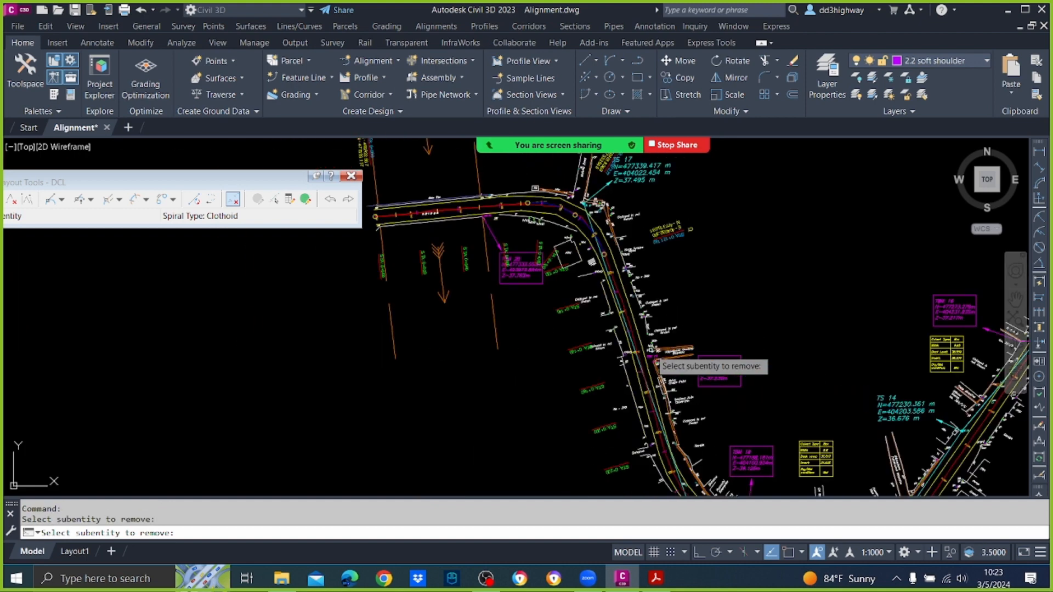
pyautogui.press('Return')
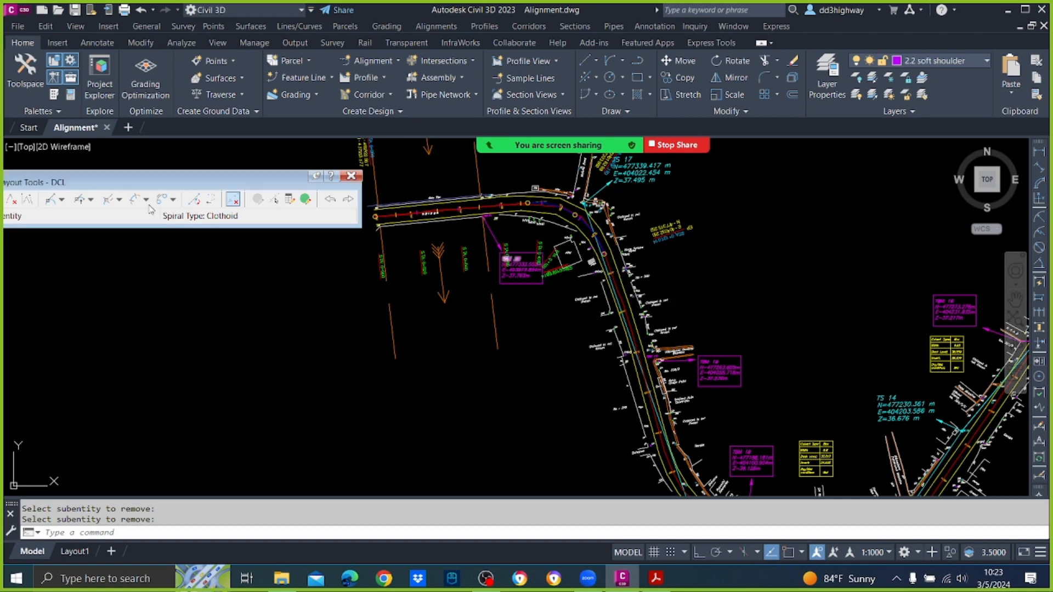
# Step: Add a floating line from the end of the 35 m curve, using From curve, through point, ending on the road just before TS 16
pyautogui.click(62, 203)
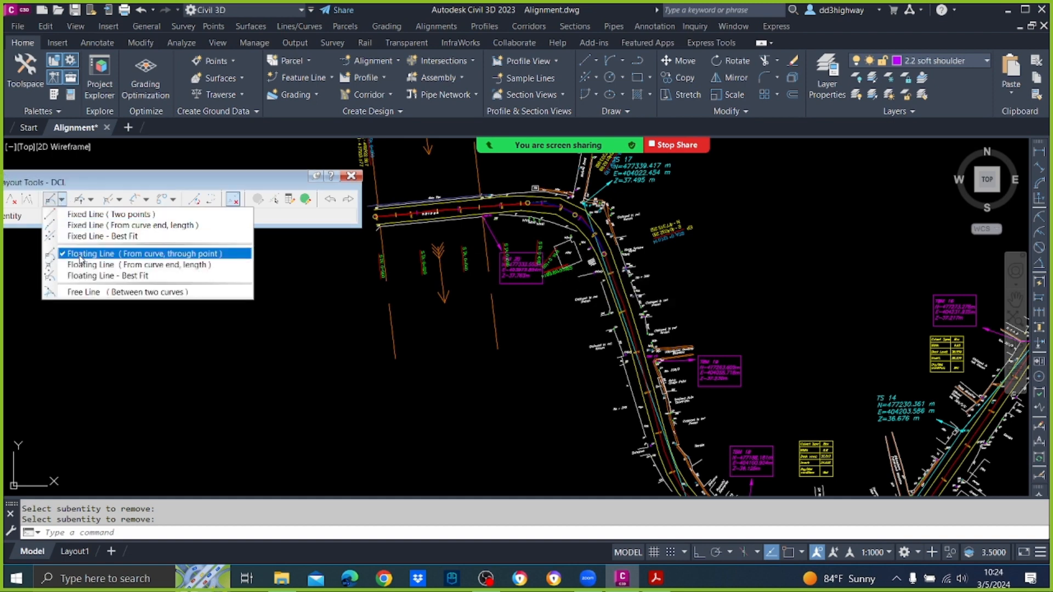
pyautogui.click(137, 254)
pyautogui.scroll(3, 603, 263)
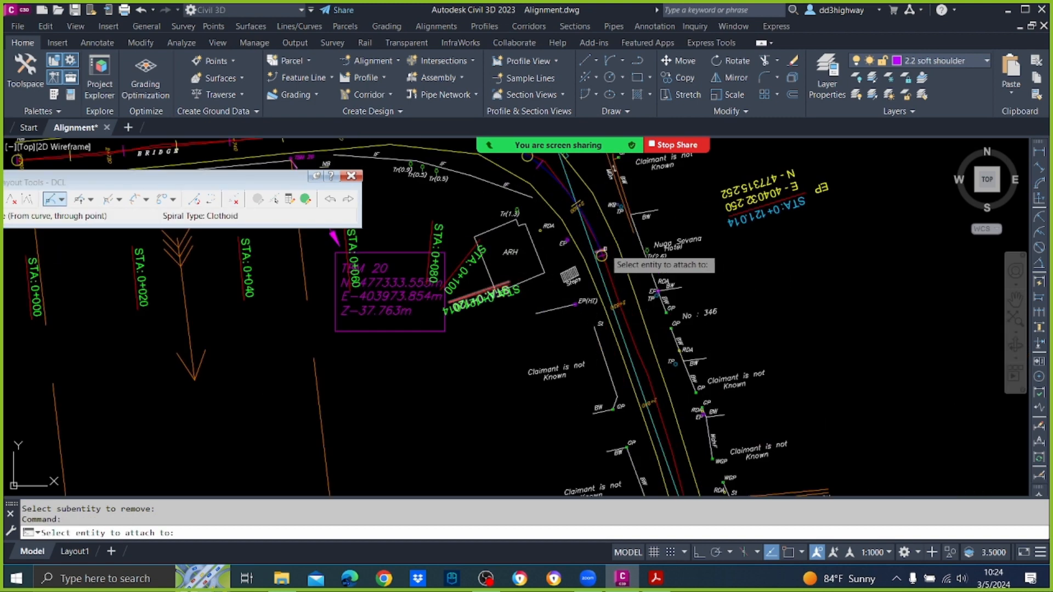
pyautogui.scroll(4, 596, 265)
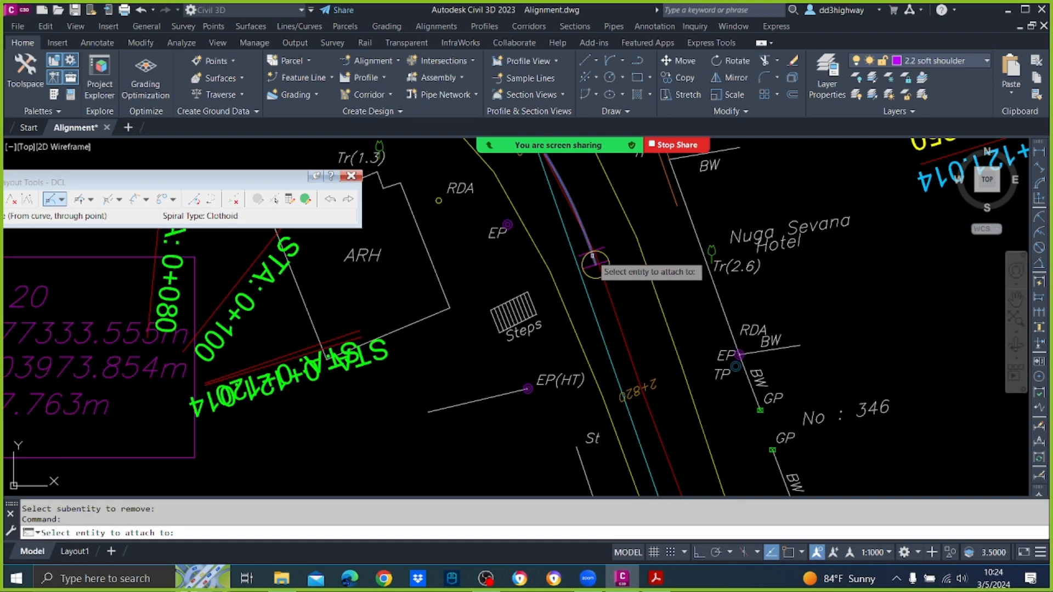
pyautogui.click(594, 264)
pyautogui.scroll(-4, 602, 271)
pyautogui.scroll(-4, 603, 280)
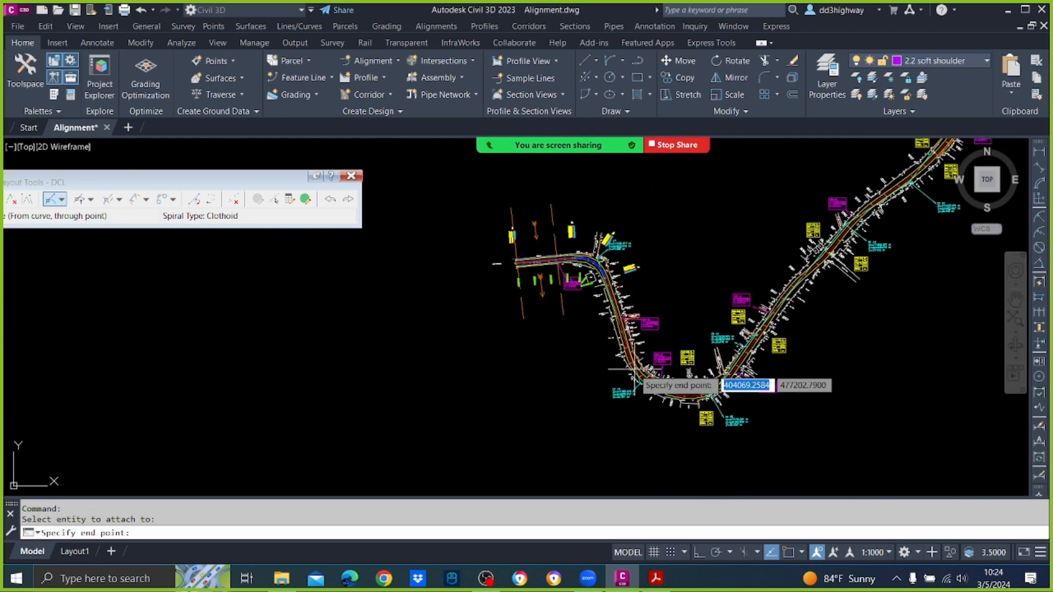
pyautogui.scroll(4, 630, 378)
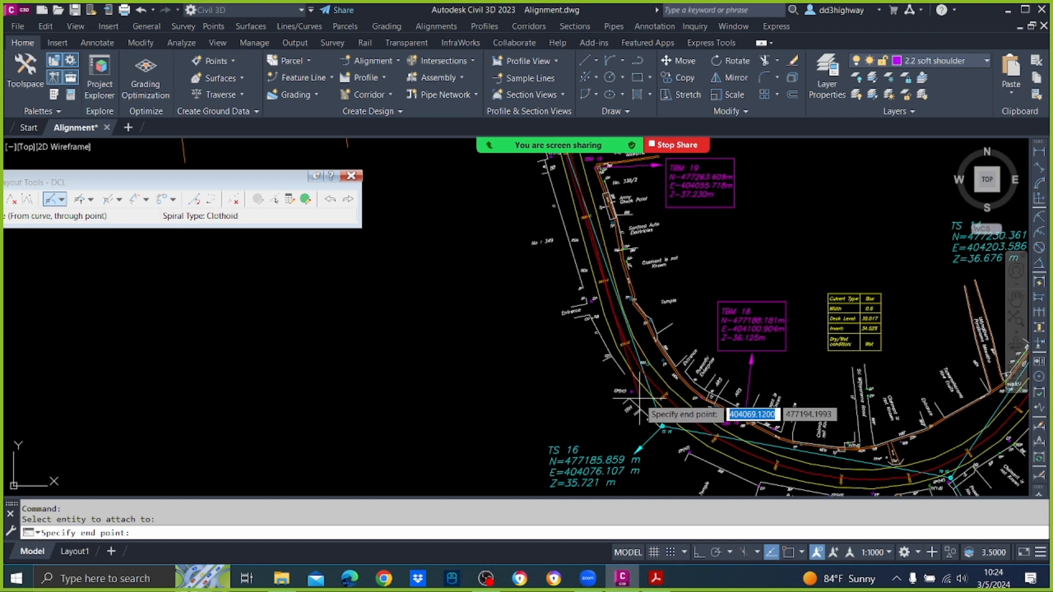
pyautogui.moveTo(608, 320); pyautogui.dragTo(608, 494, button='middle')
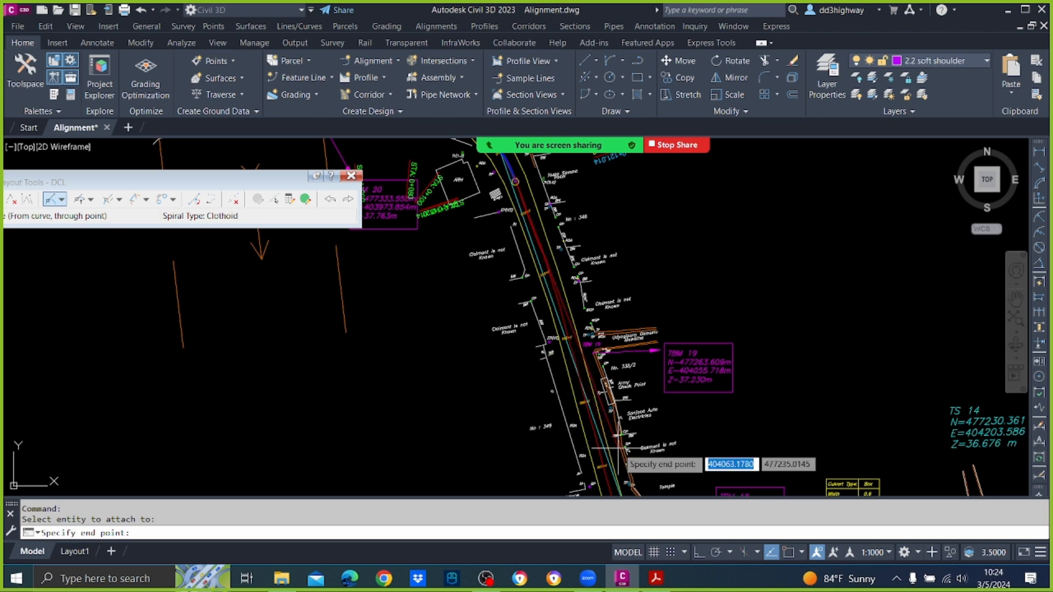
pyautogui.scroll(-4, 619, 449)
pyautogui.scroll(2, 609, 466)
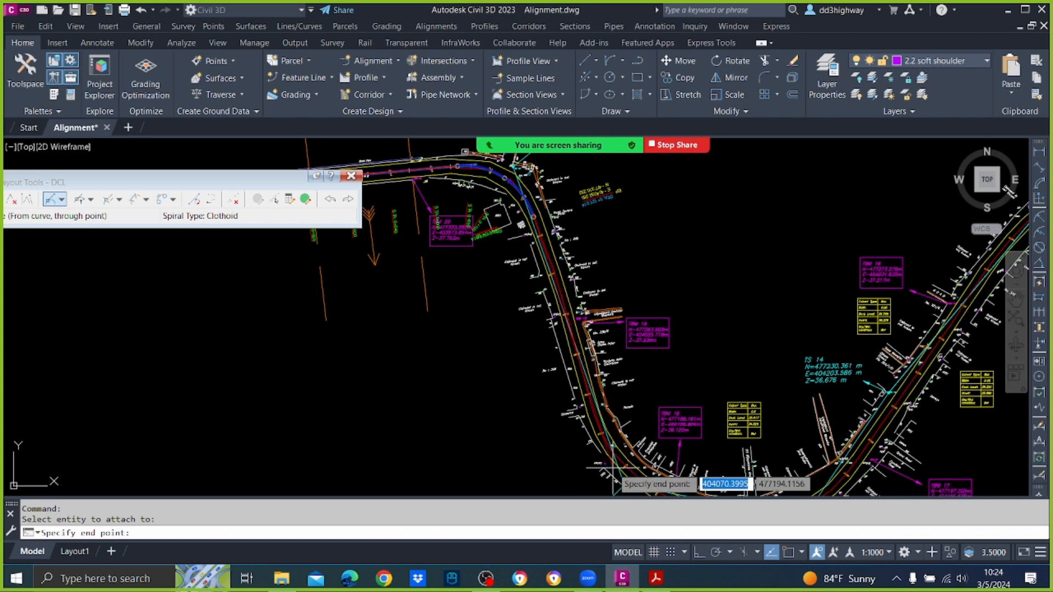
pyautogui.scroll(2, 561, 356)
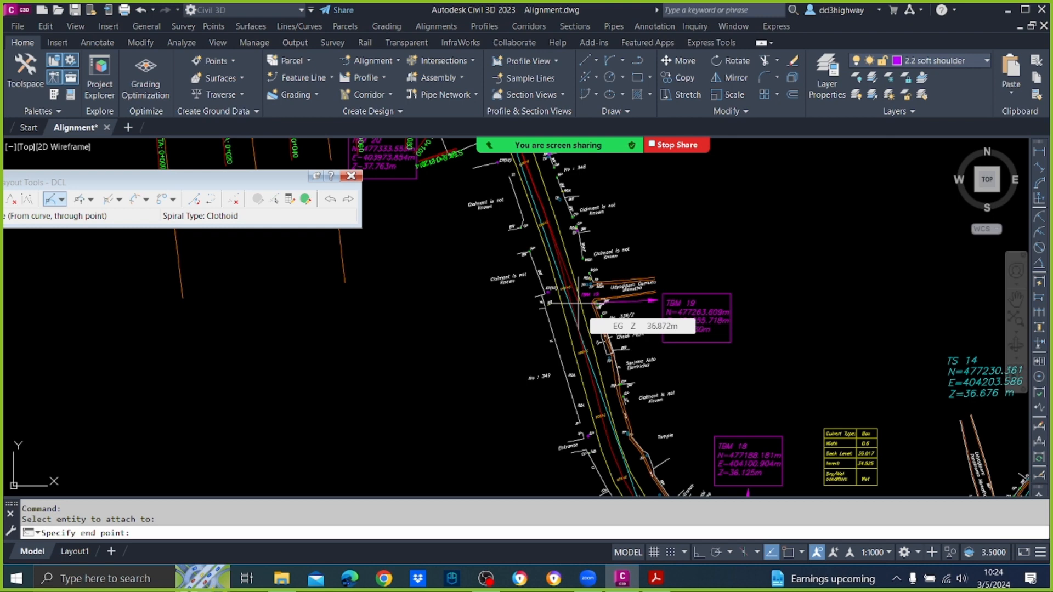
pyautogui.scroll(-2, 575, 302)
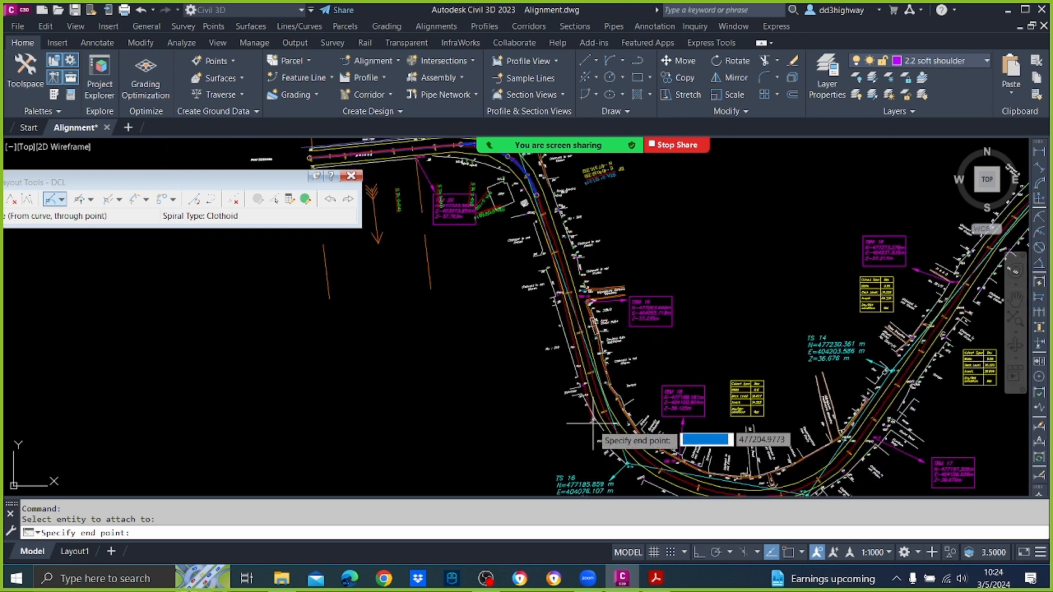
pyautogui.scroll(2, 592, 423)
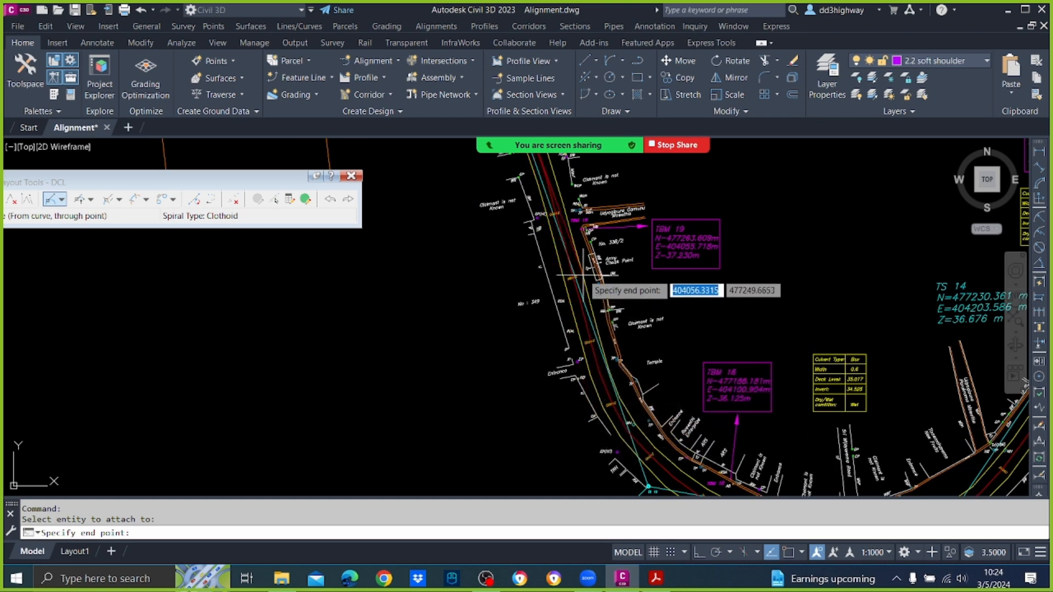
pyautogui.scroll(-5, 555, 355)
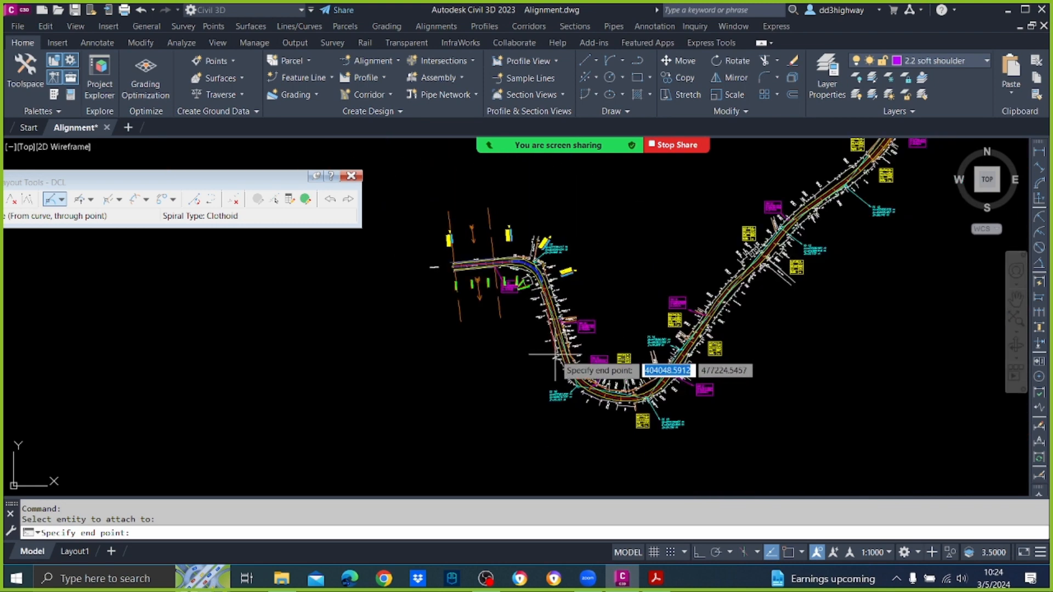
pyautogui.scroll(5, 573, 321)
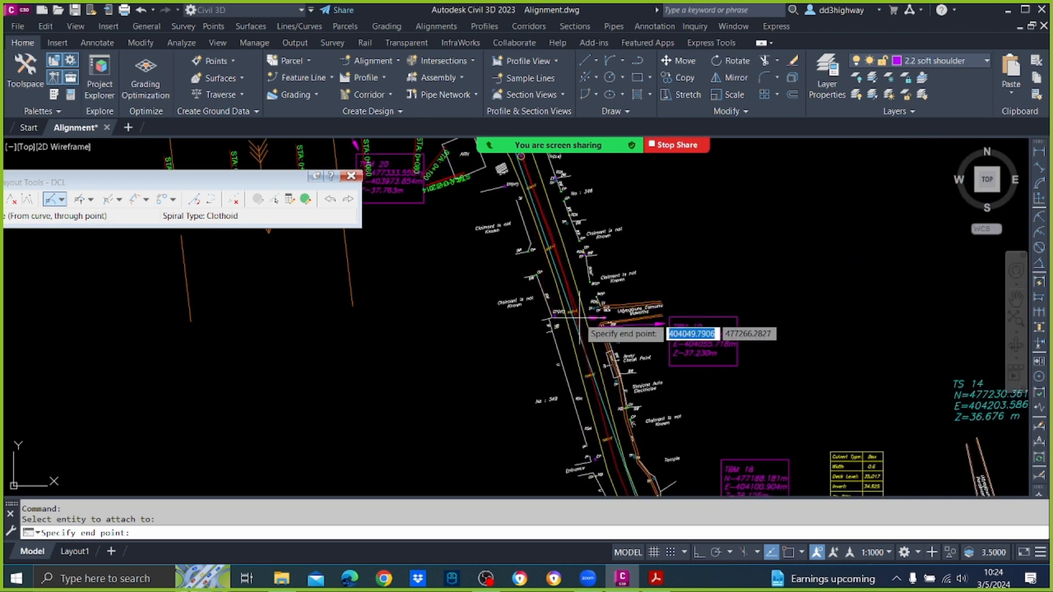
pyautogui.scroll(-2, 582, 318)
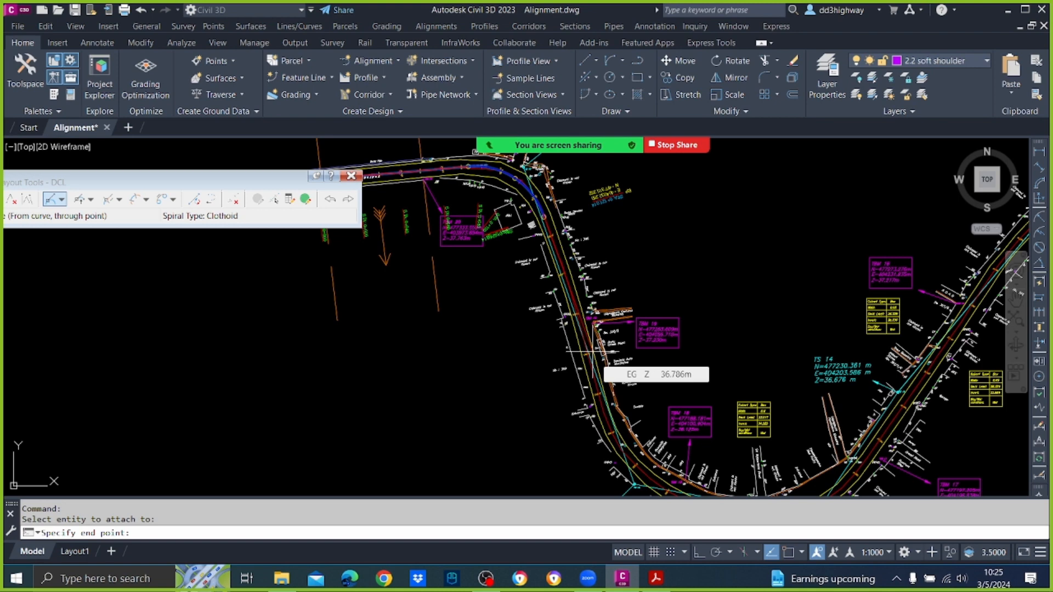
pyautogui.click(619, 464)
pyautogui.press('Escape')
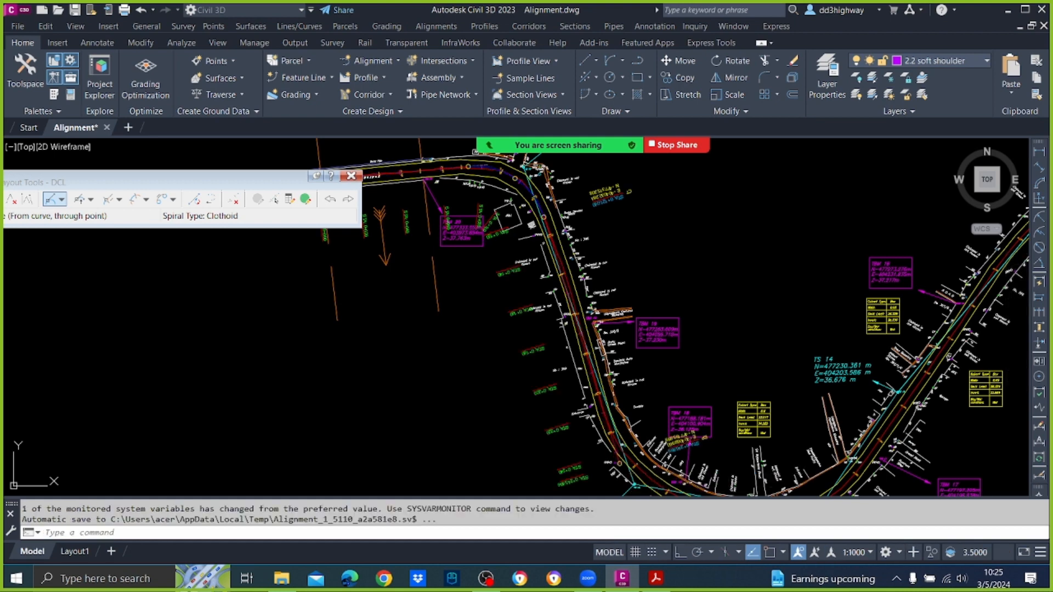
# Step: Examine how the new tangent follows the existing road centre line between the bend and TBM 19
pyautogui.scroll(6, 557, 290)
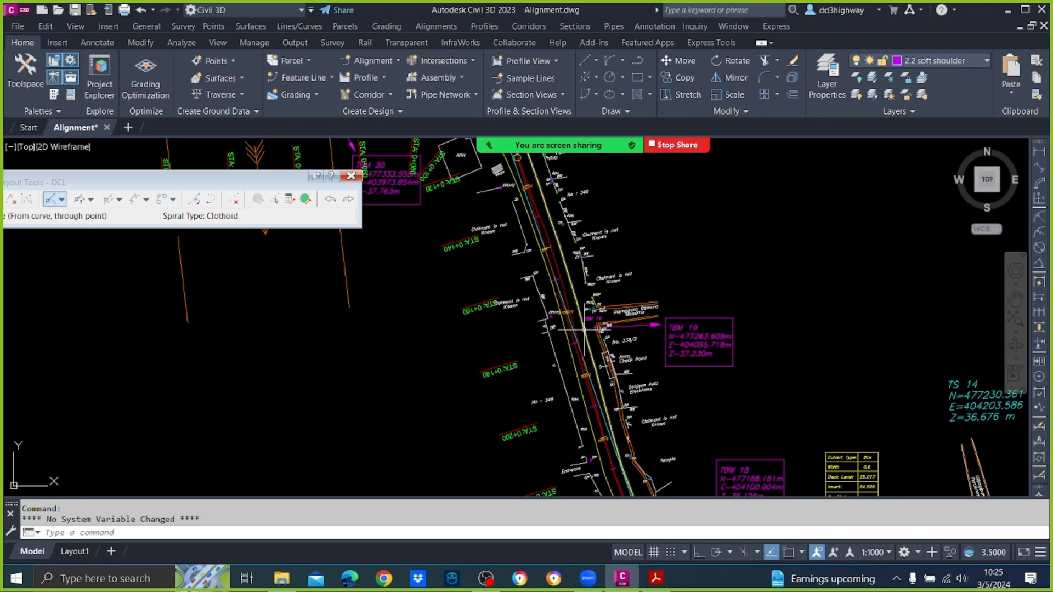
pyautogui.moveTo(584, 329)
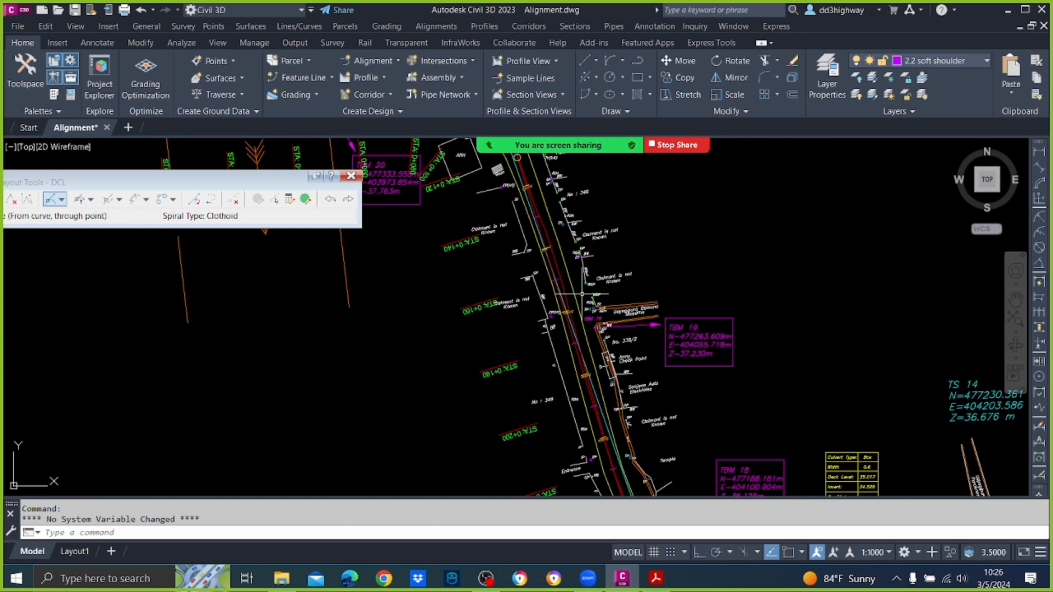
pyautogui.scroll(-5, 555, 271)
pyautogui.scroll(5, 555, 271)
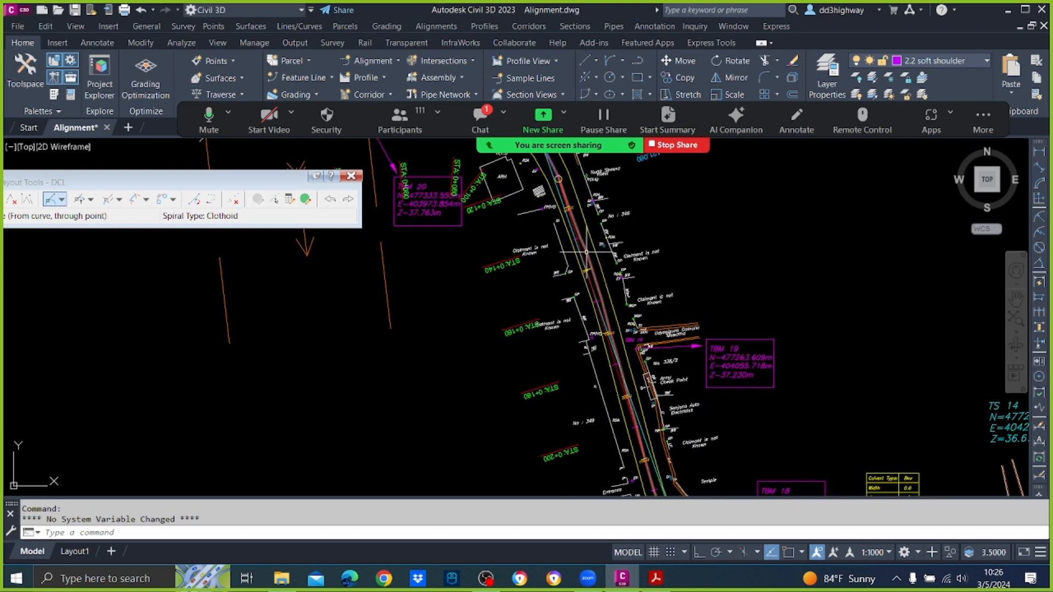
pyautogui.scroll(2, 588, 261)
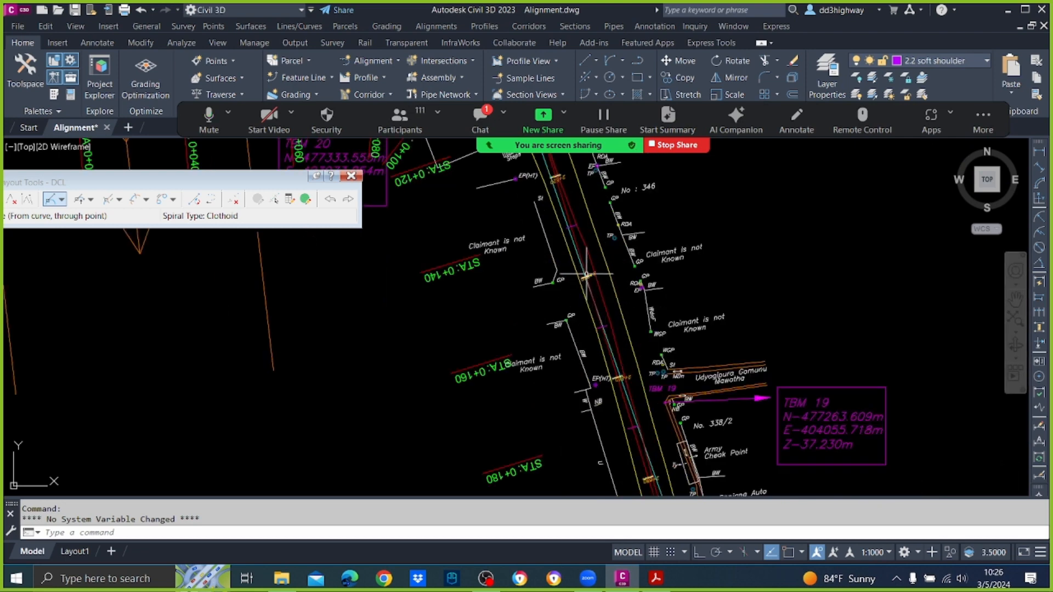
pyautogui.moveTo(587, 270)
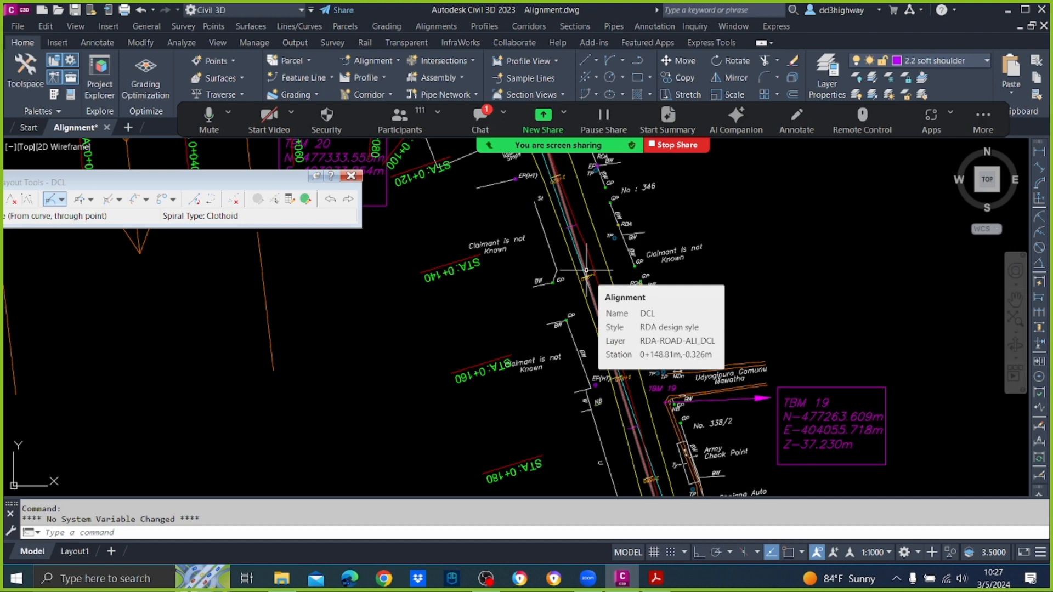
pyautogui.scroll(-4, 680, 310)
pyautogui.scroll(2, 651, 335)
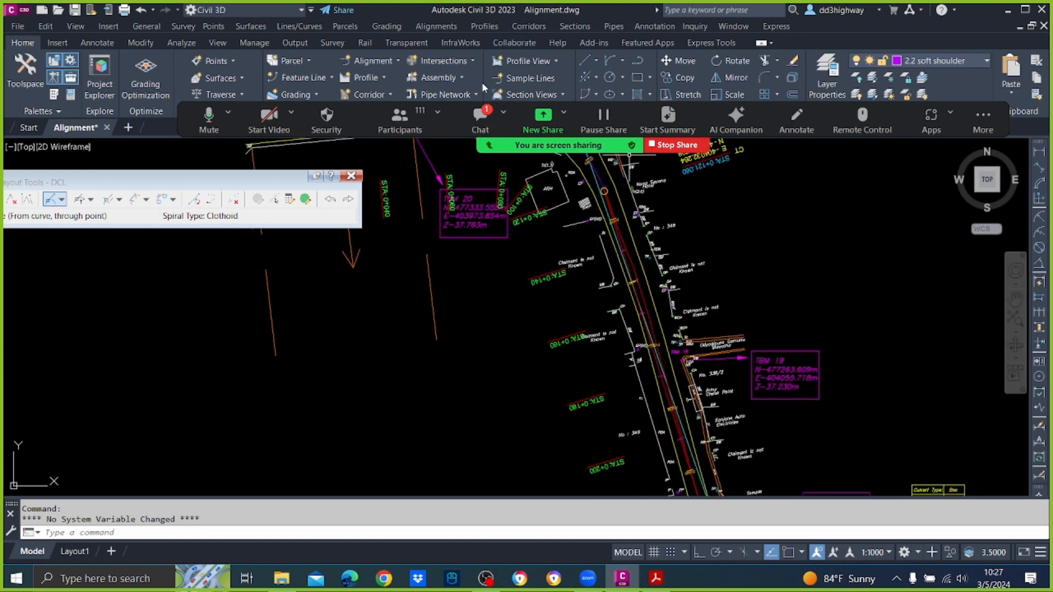
# Step: Read the latest message in the Zoom meeting chat and close the chat window
pyautogui.click(480, 116)
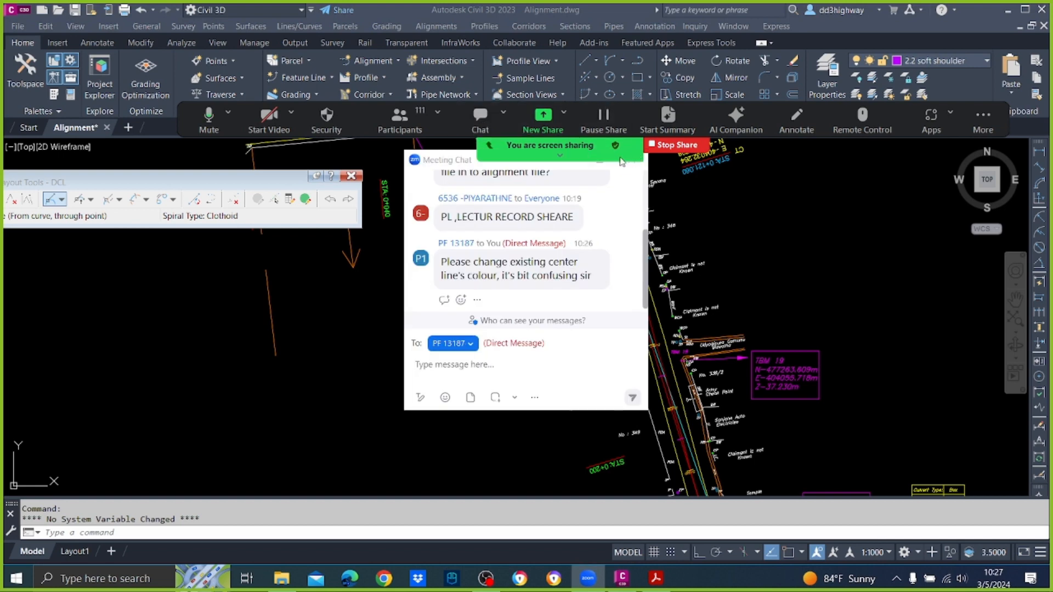
pyautogui.click(446, 162)
pyautogui.click(632, 160)
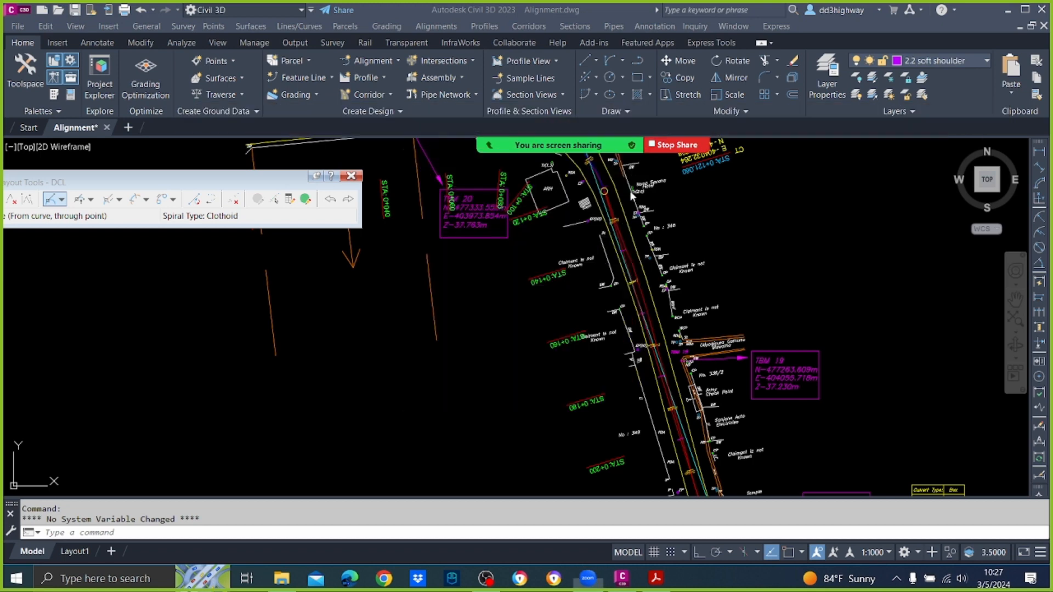
# Step: Set the colour of the existing centre line's layer, CENTER_LINE, to magenta
pyautogui.scroll(2, 641, 290)
pyautogui.scroll(2, 641, 290)
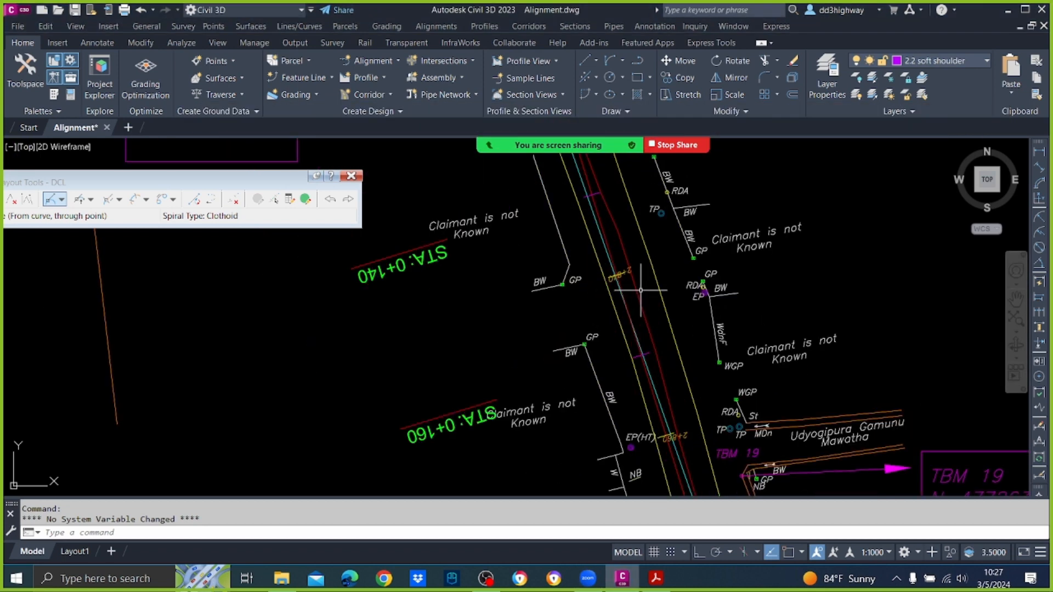
pyautogui.click(644, 290)
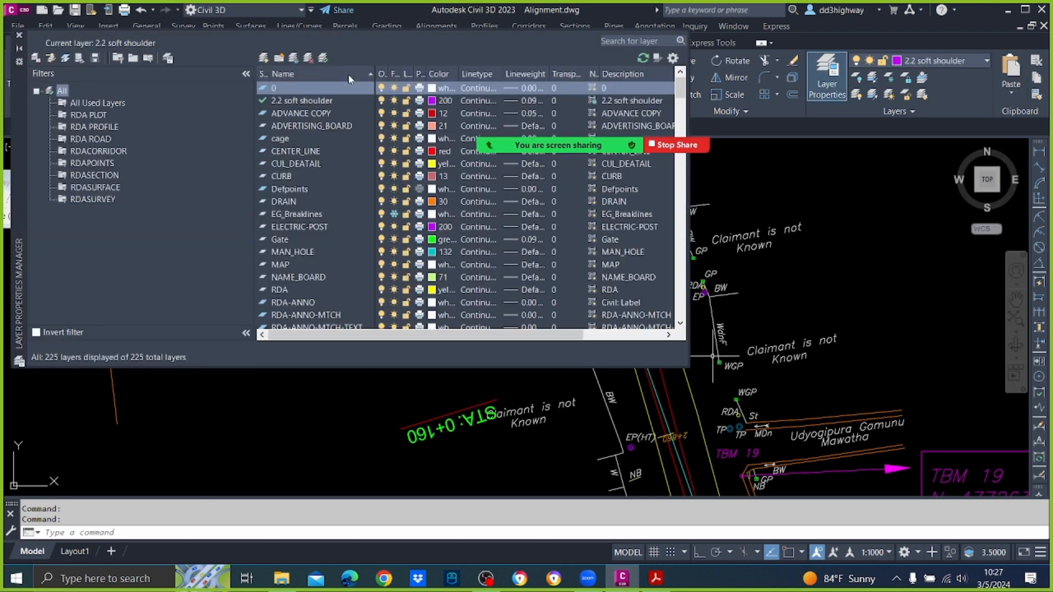
pyautogui.click(285, 201)
pyautogui.press('c')
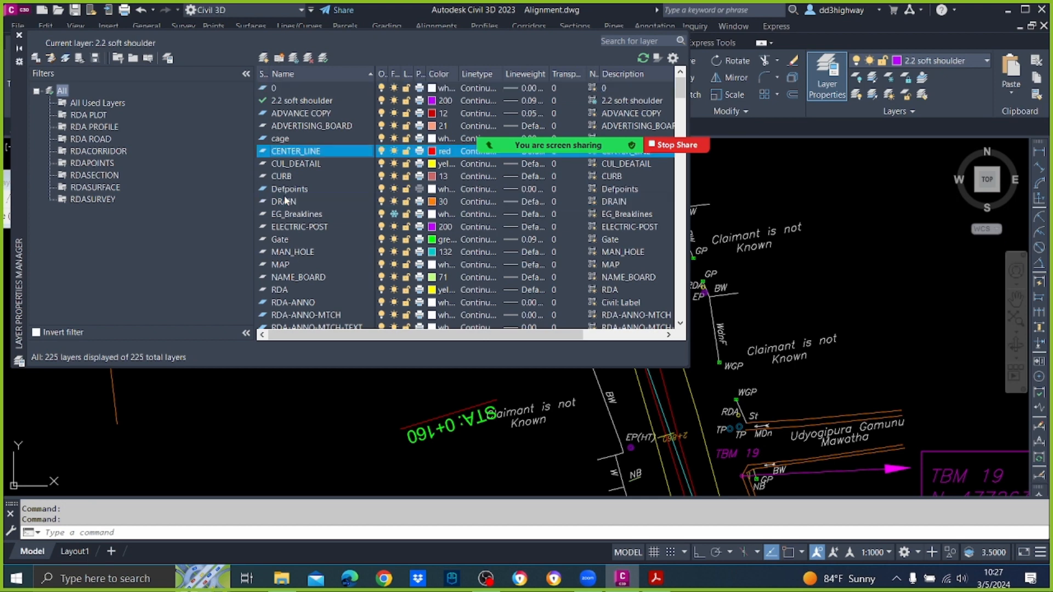
pyautogui.press('Escape')
pyautogui.click(441, 153)
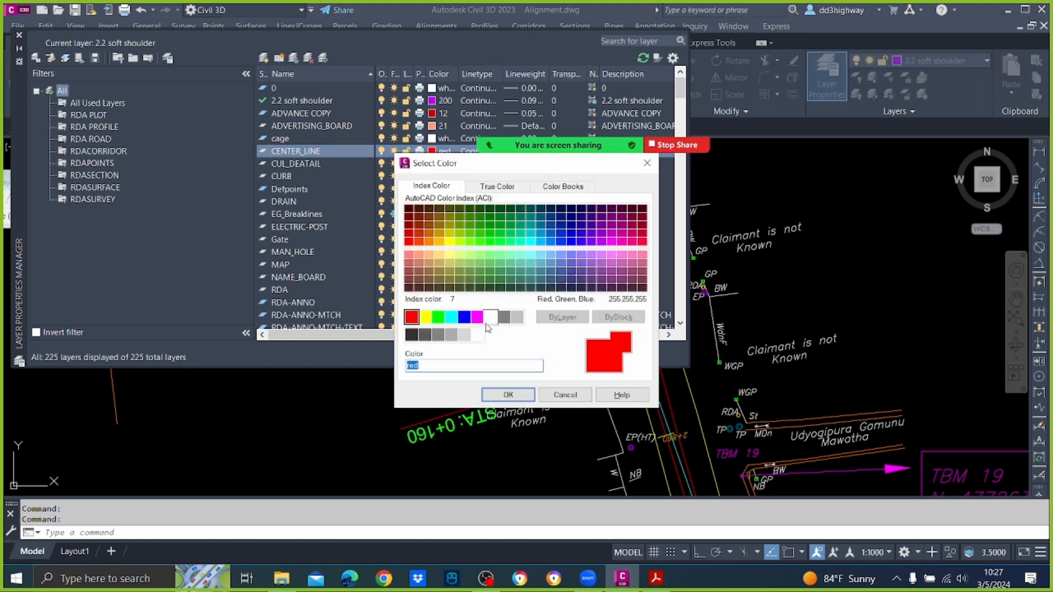
pyautogui.click(477, 317)
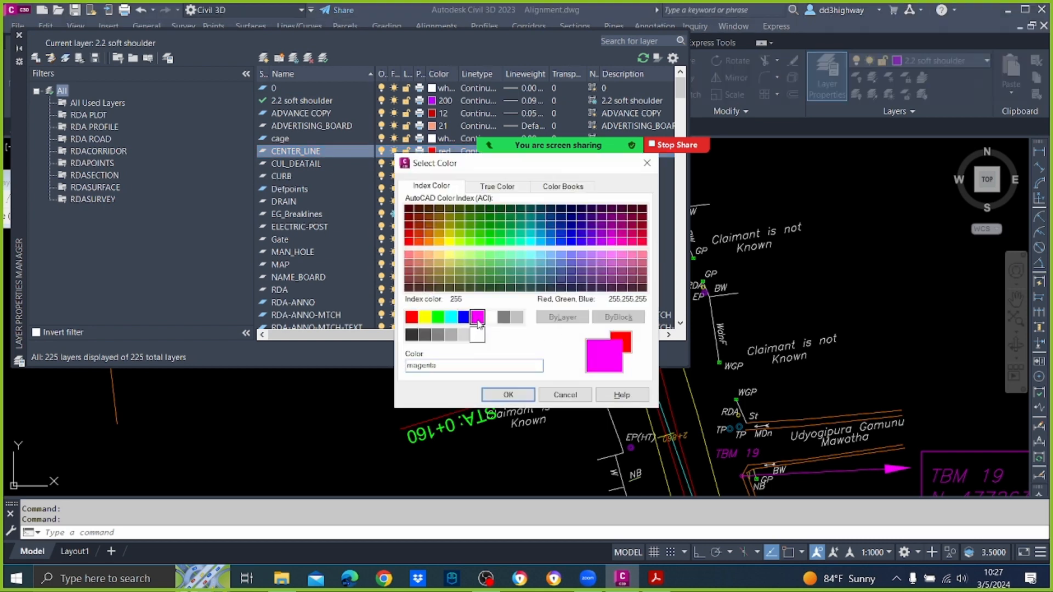
pyautogui.click(508, 395)
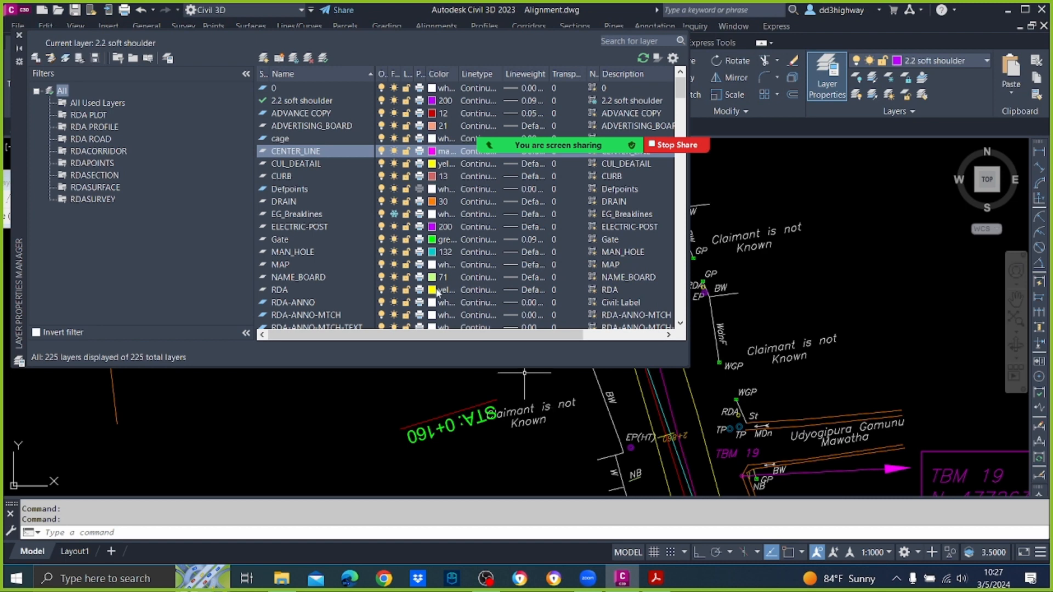
pyautogui.click(20, 36)
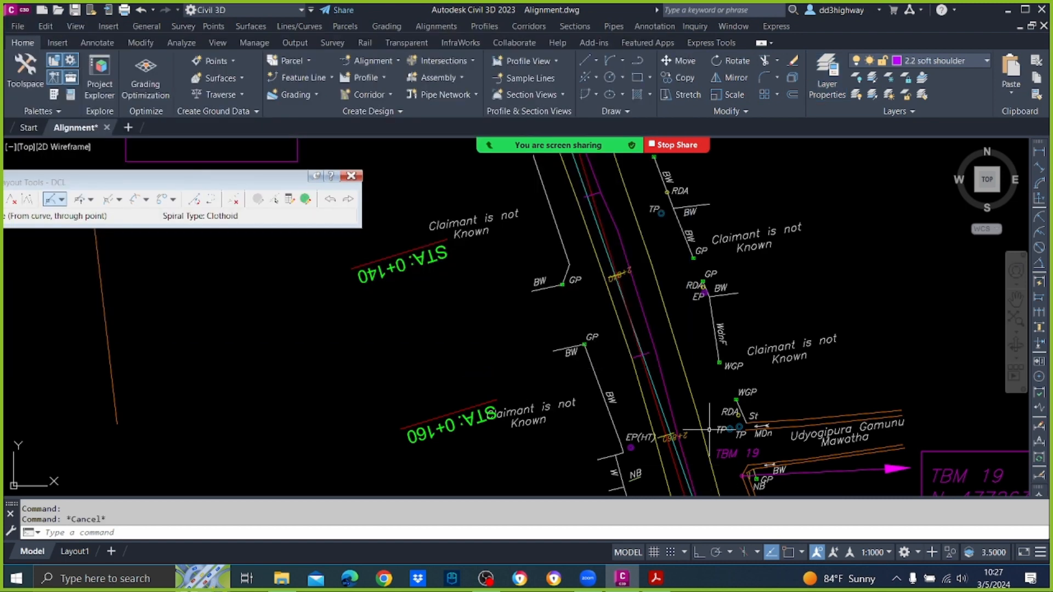
pyautogui.click(621, 249)
pyautogui.rightClick(622, 248)
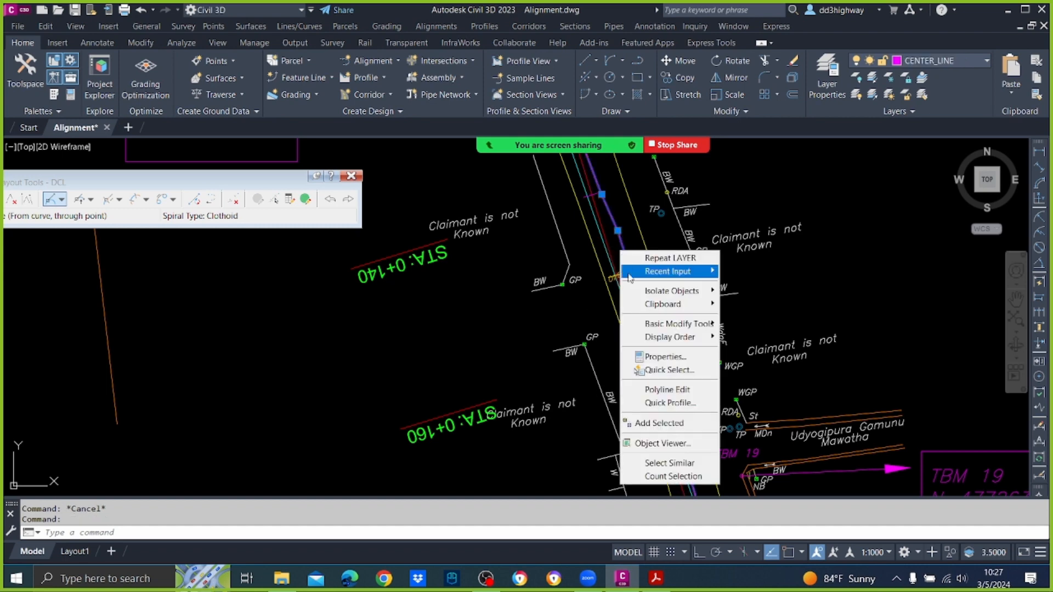
pyautogui.click(667, 357)
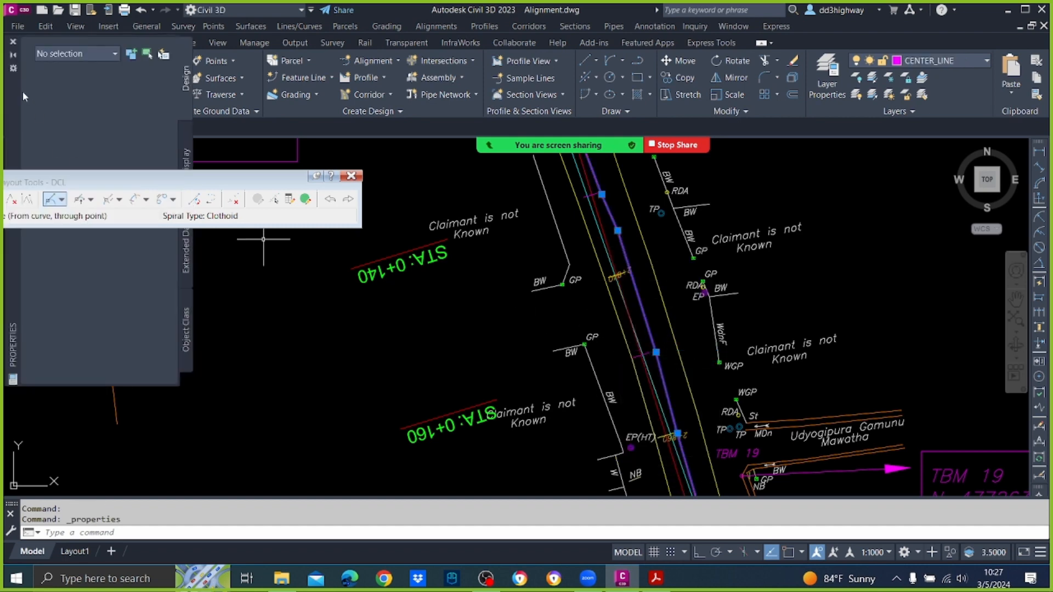
pyautogui.click(12, 42)
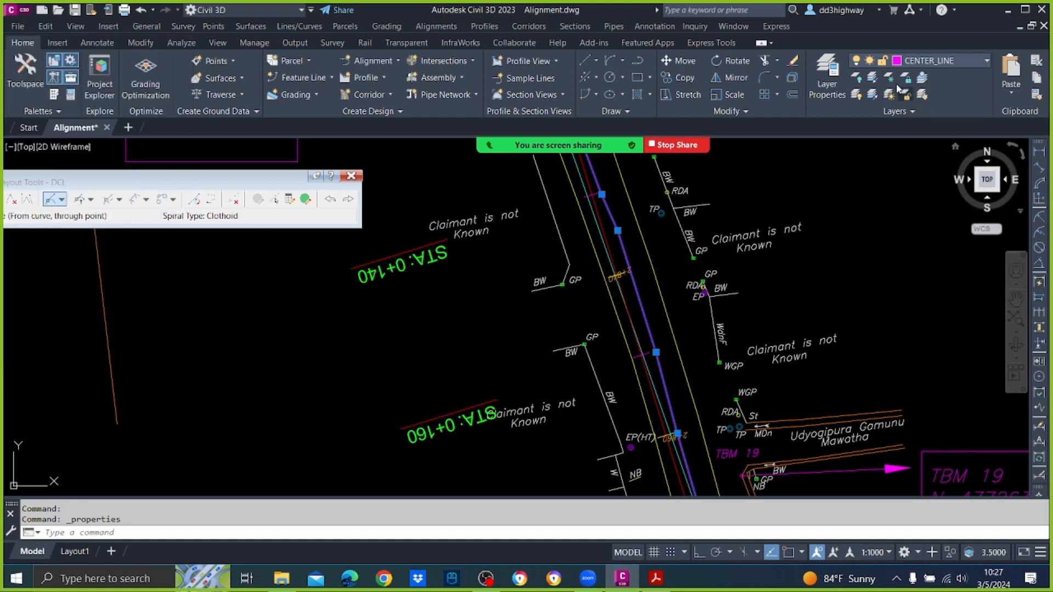
# Step: Set the linetype of the CENTER_LINE layer to CENTER2
pyautogui.click(825, 68)
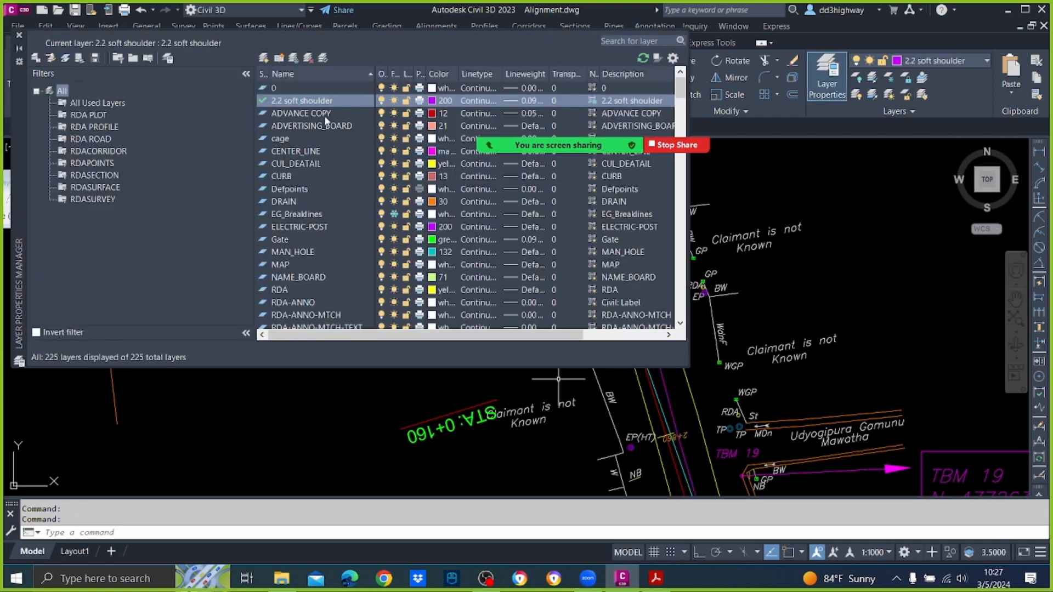
pyautogui.click(293, 152)
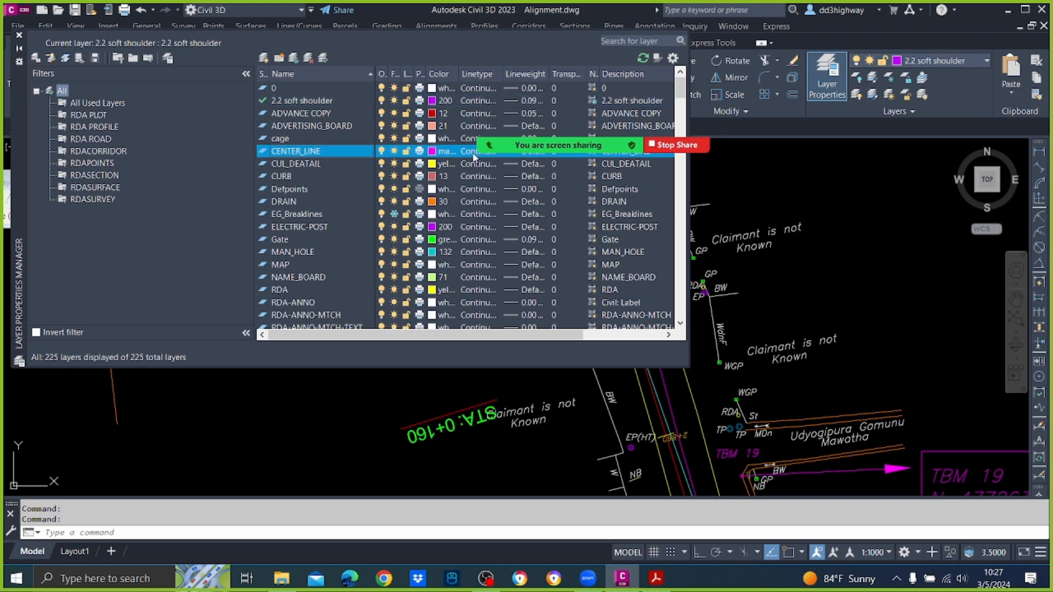
pyautogui.click(473, 152)
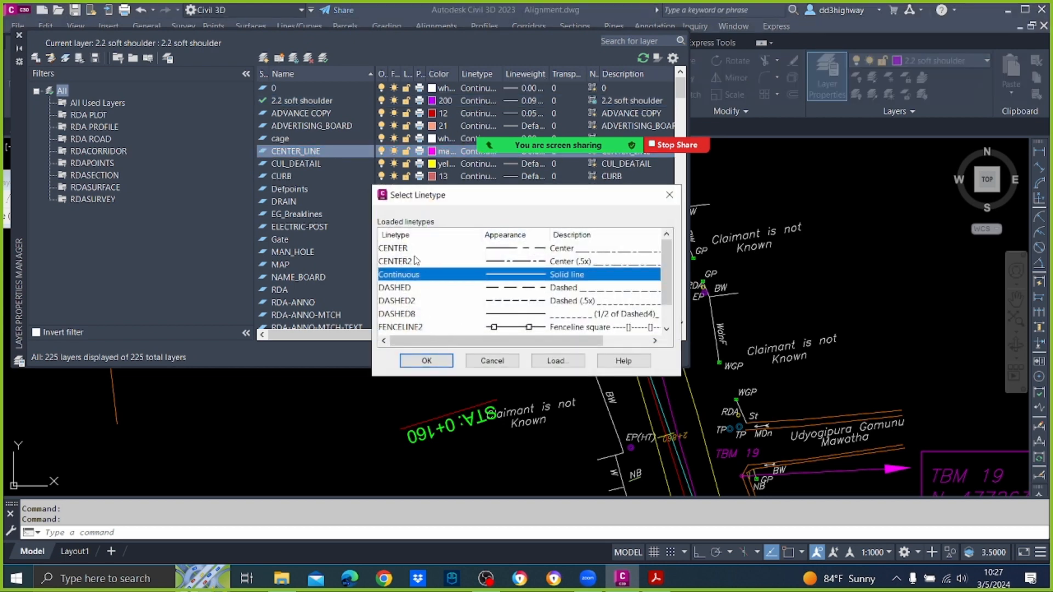
pyautogui.click(407, 262)
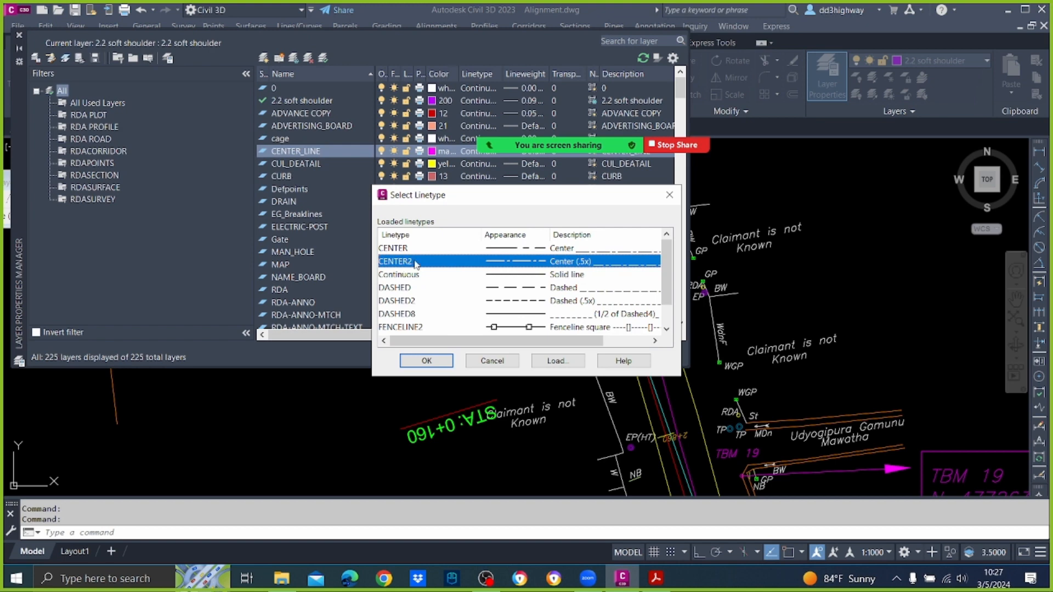
pyautogui.click(431, 363)
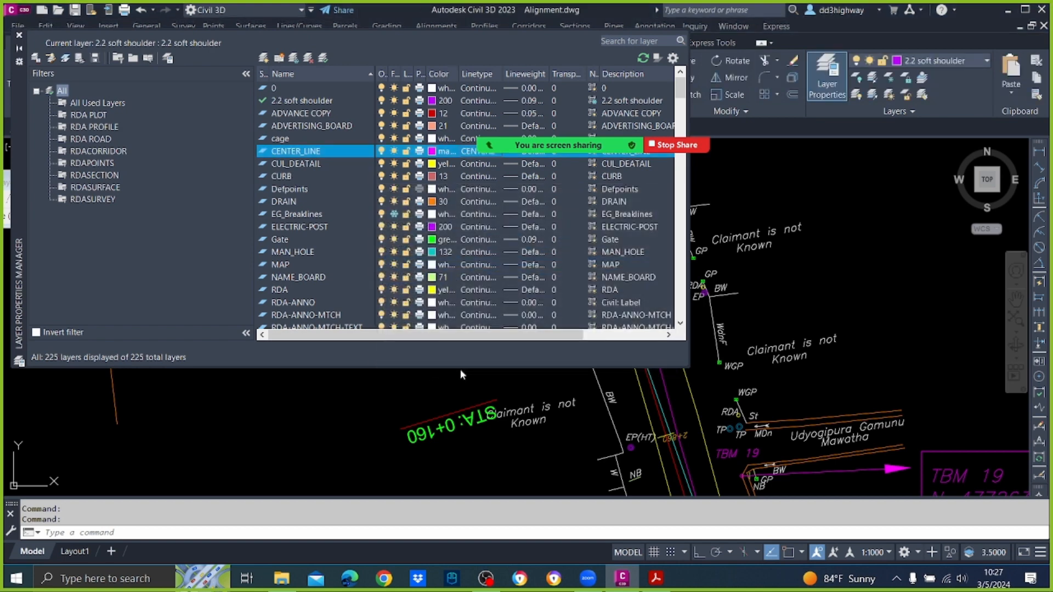
pyautogui.click(19, 35)
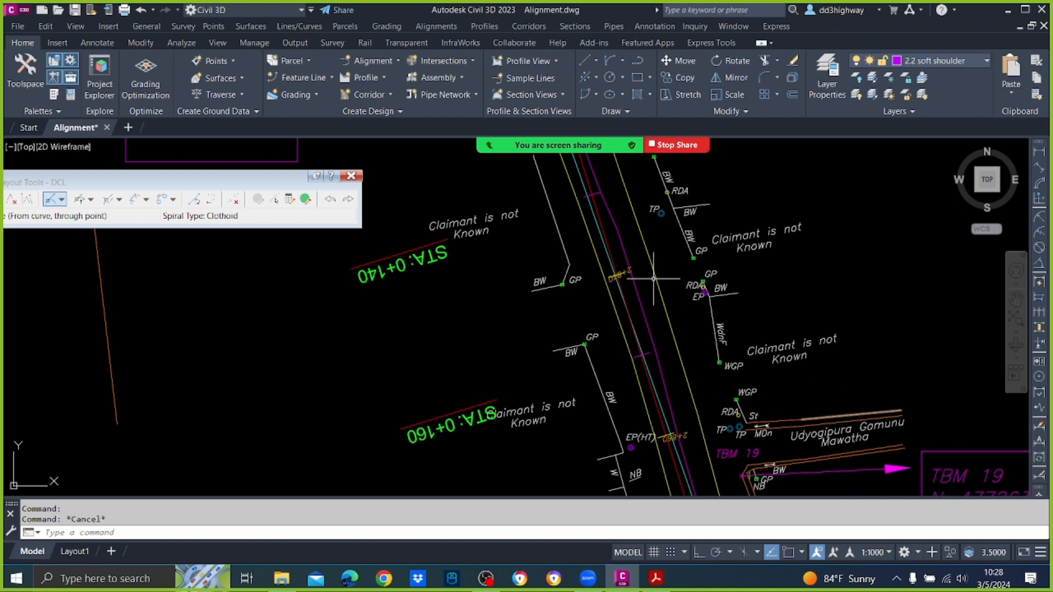
# Step: Open the object properties of the existing centre line's 3D polyline
pyautogui.click(632, 276)
pyautogui.rightClick(631, 244)
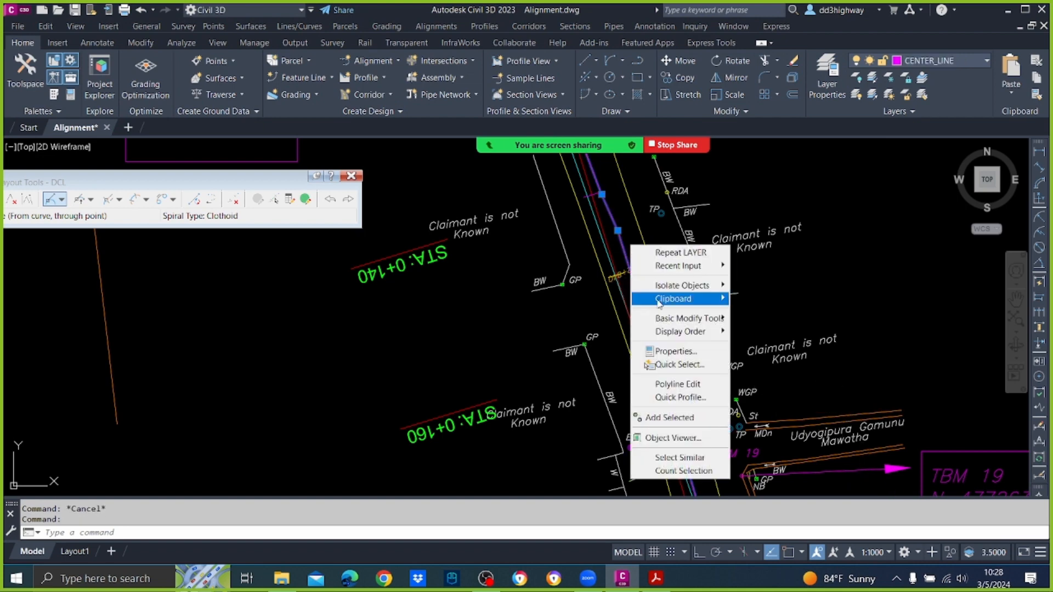
pyautogui.click(647, 351)
pyautogui.press('Escape')
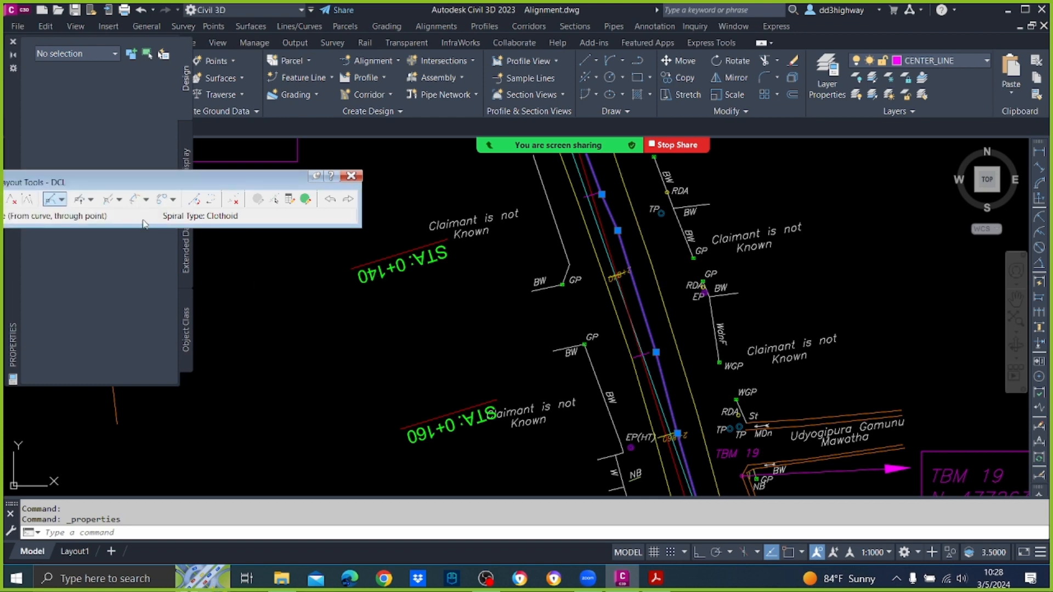
pyautogui.click(635, 286)
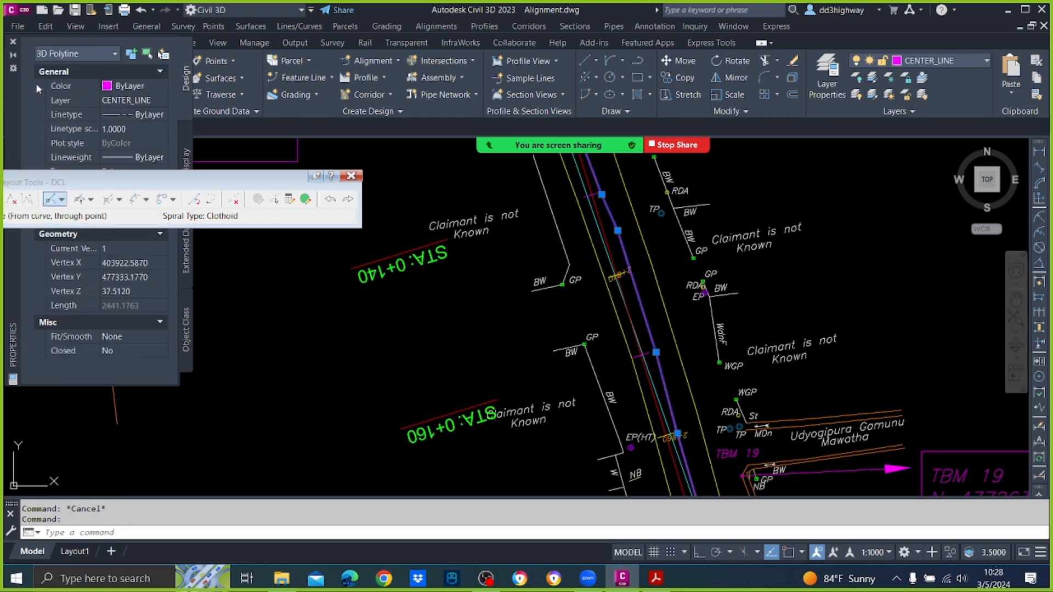
pyautogui.click(14, 93)
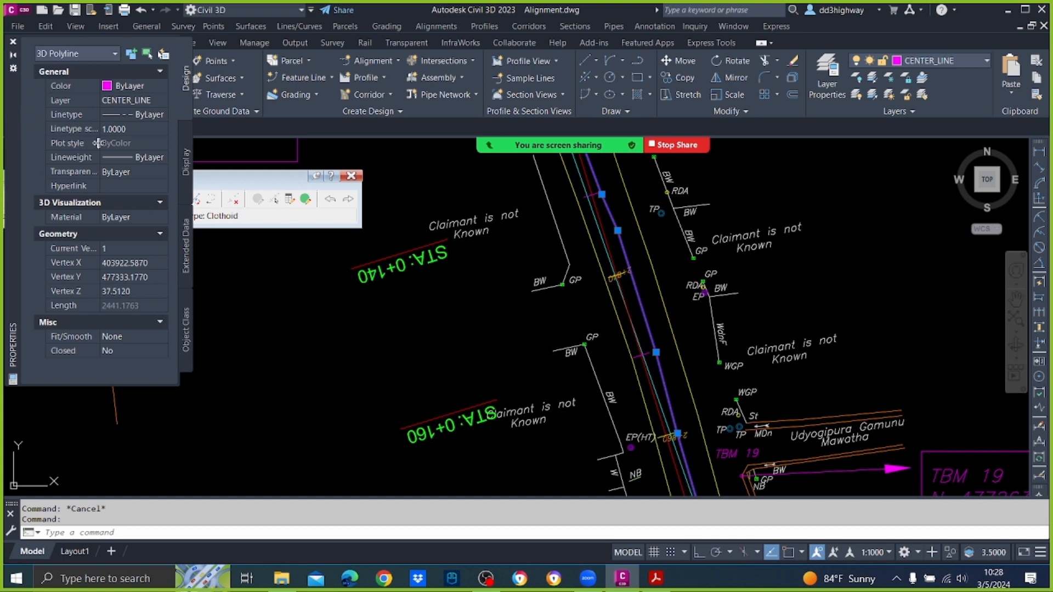
# Step: Set the existing centre line's linetype scale to 10
pyautogui.click(123, 129)
pyautogui.write('10')
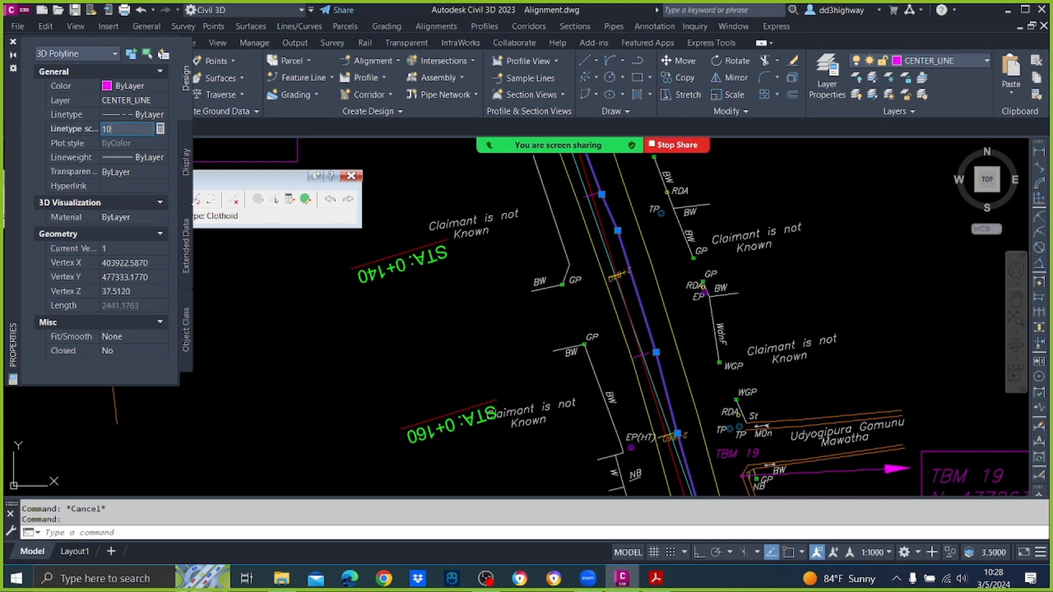
pyautogui.click(581, 300)
pyautogui.click(510, 307)
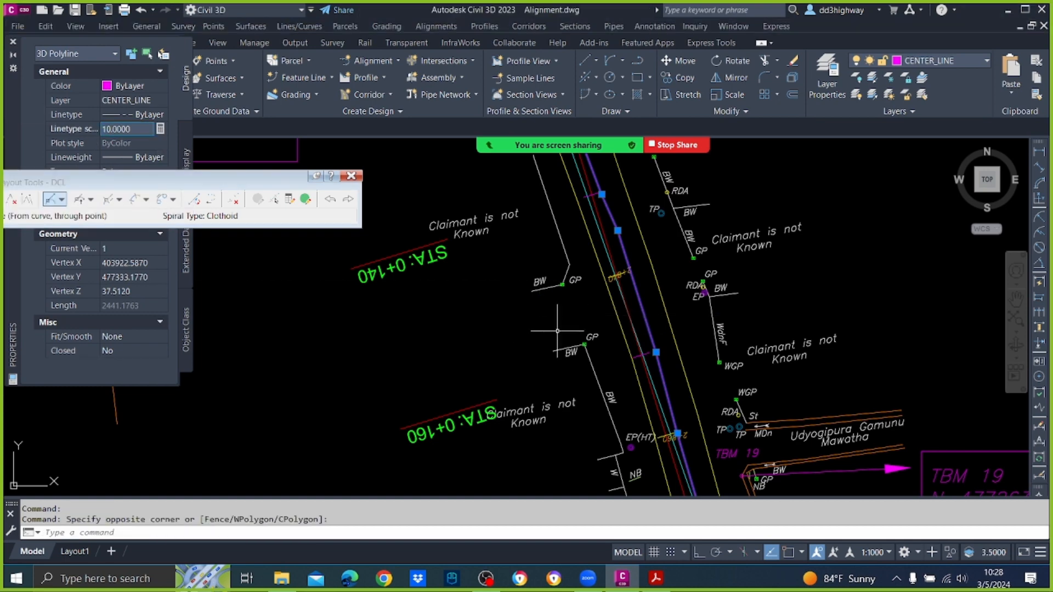
# Step: Set the existing centre line's linetype scale to 0.01, deselect it and regenerate the drawing
pyautogui.click(71, 132)
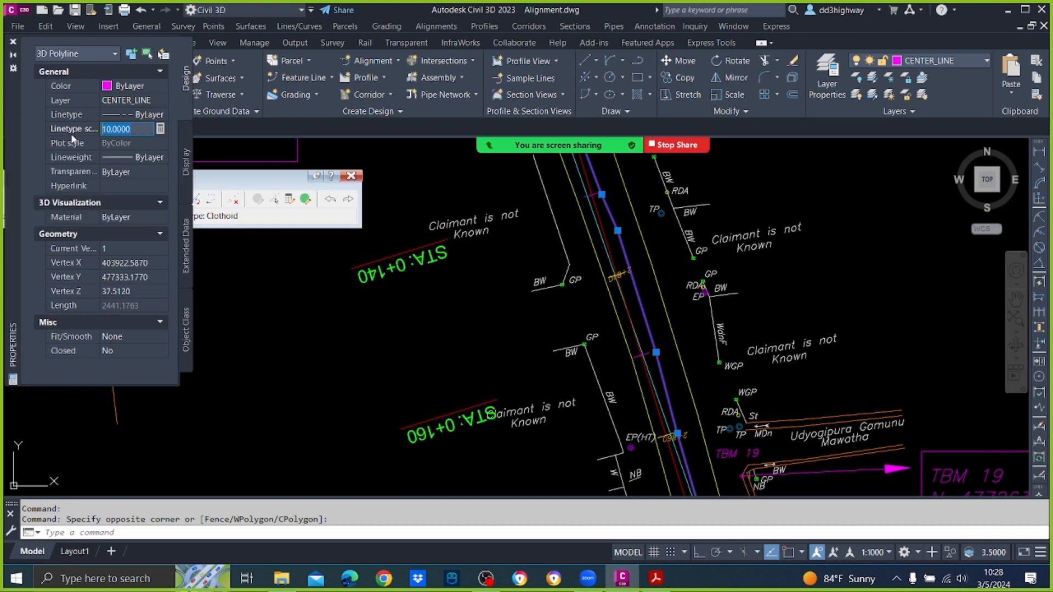
pyautogui.write('.01')
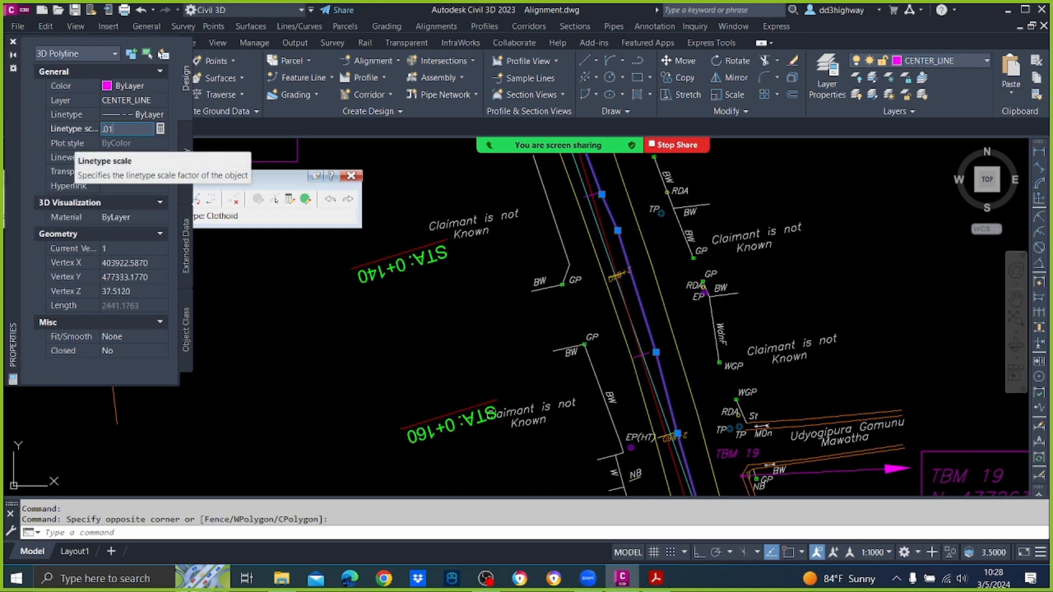
pyautogui.click(320, 291)
pyautogui.click(371, 374)
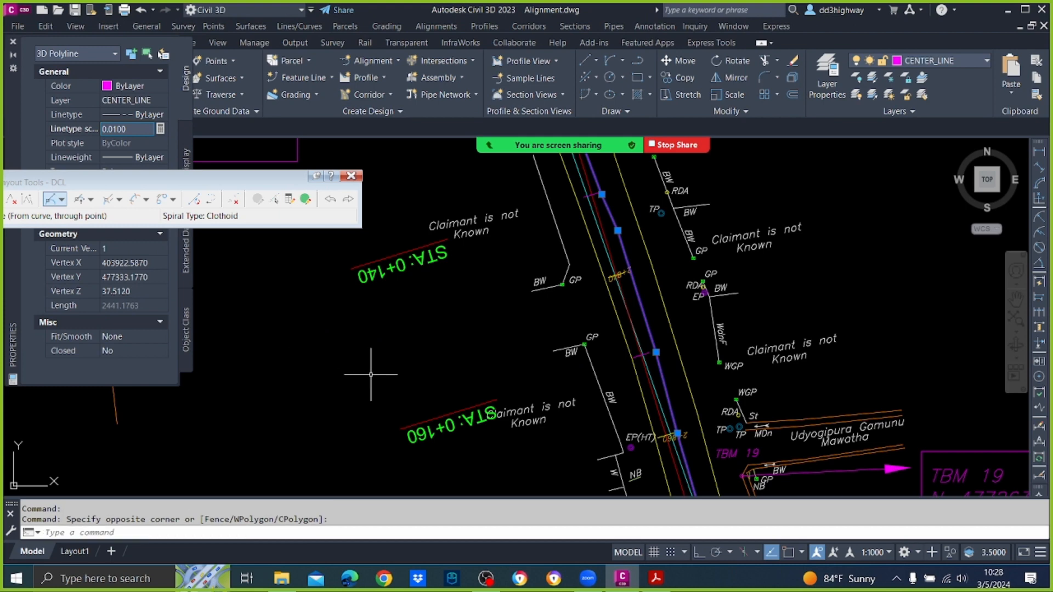
pyautogui.press('Escape')
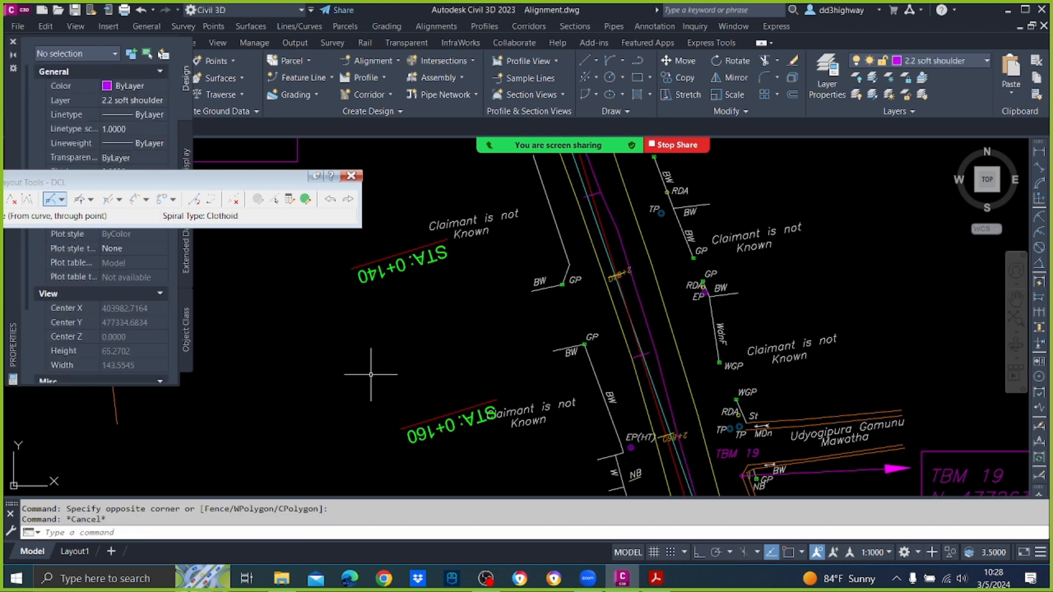
pyautogui.click(76, 26)
pyautogui.click(94, 55)
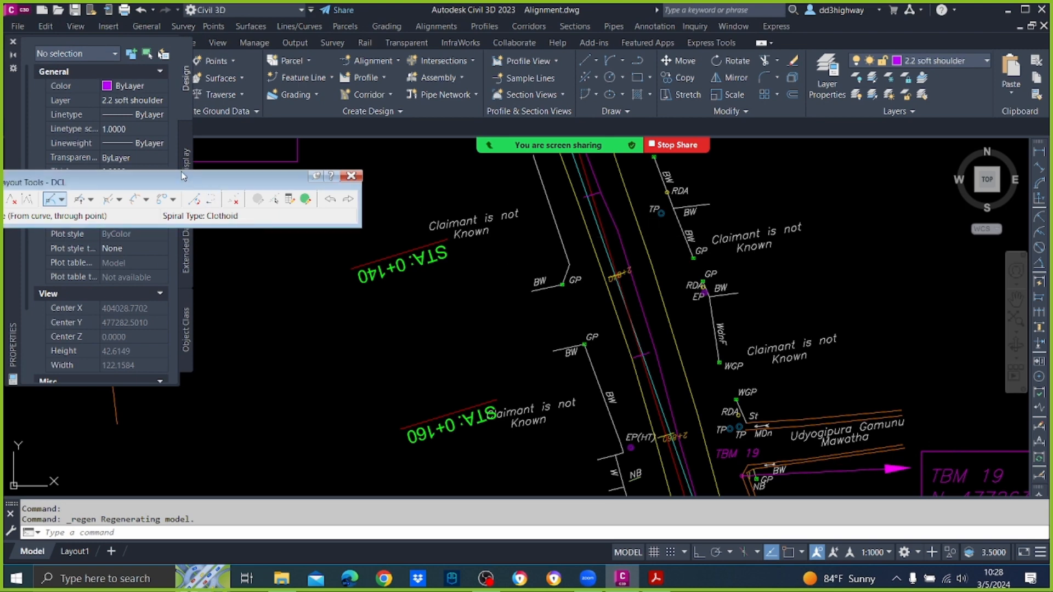
# Step: With no object selected, set the drawing's current linetype scale to 10 and close the object properties
pyautogui.click(139, 125)
pyautogui.write('1')
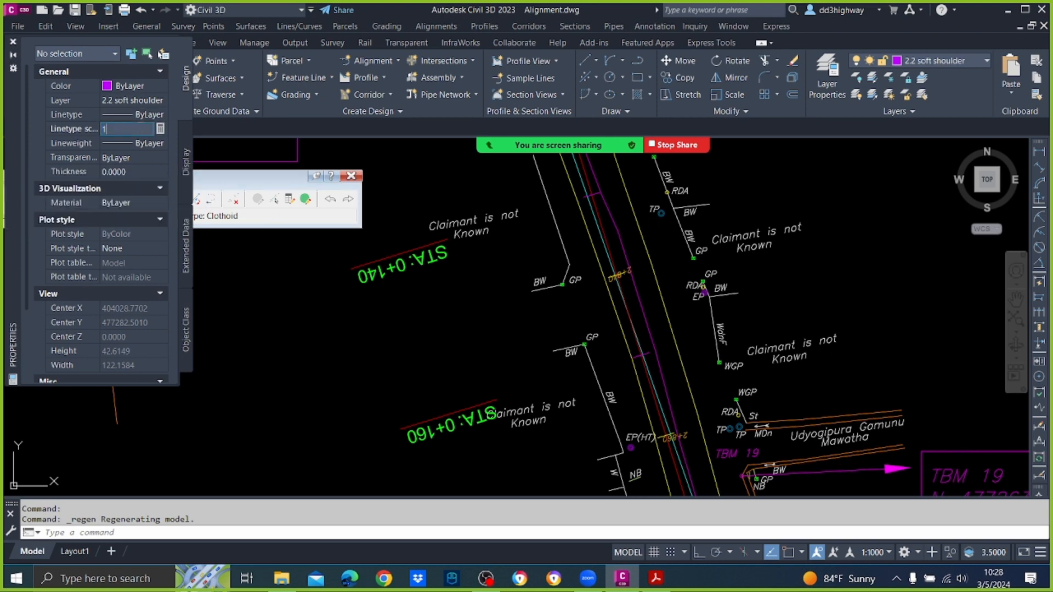
pyautogui.write('0')
pyautogui.press('Return')
pyautogui.click(474, 377)
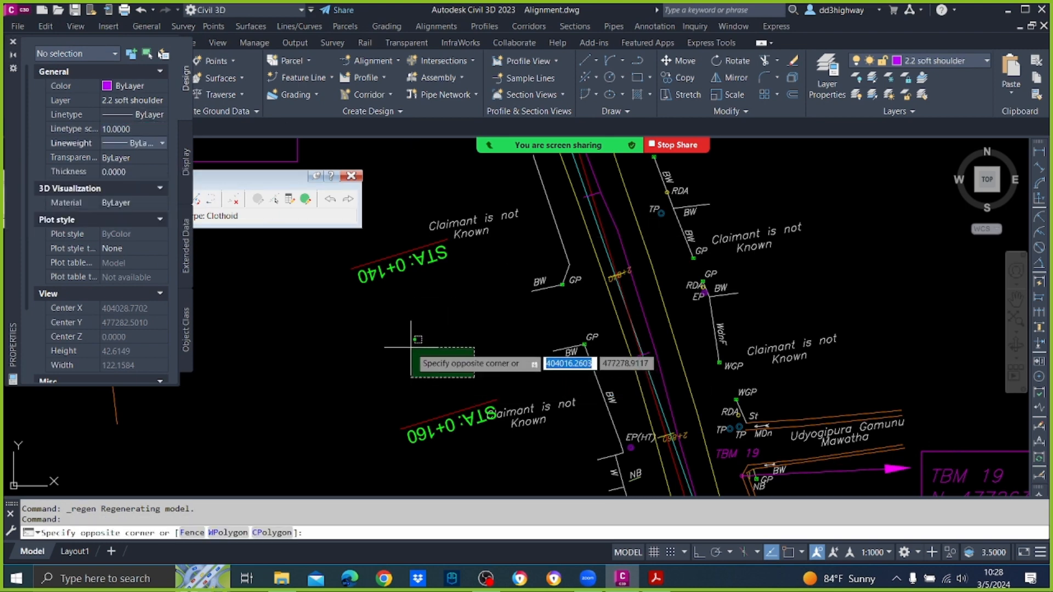
pyautogui.press('Escape')
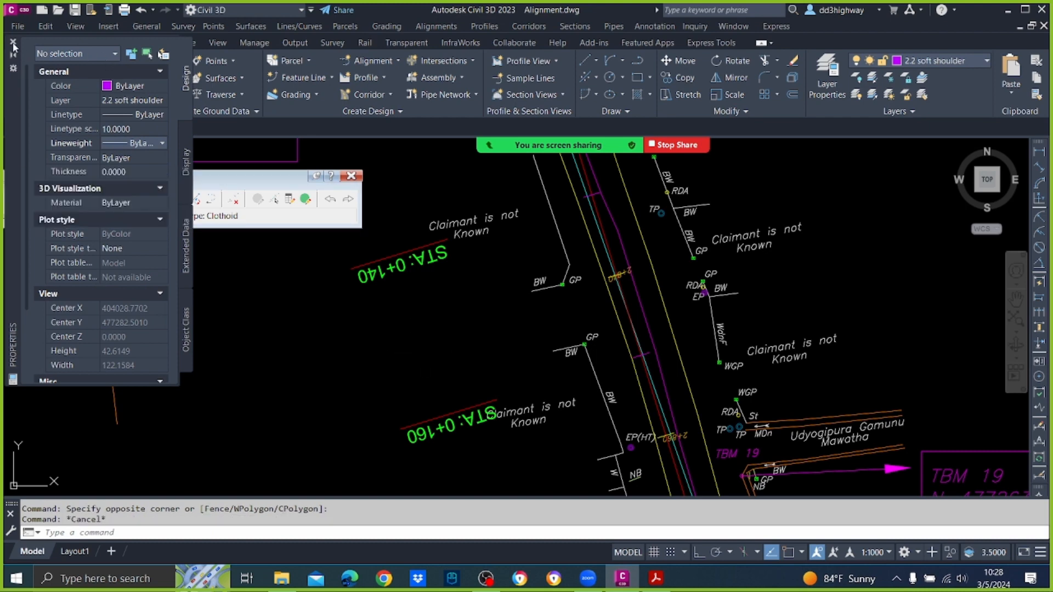
pyautogui.click(14, 42)
pyautogui.press('Escape')
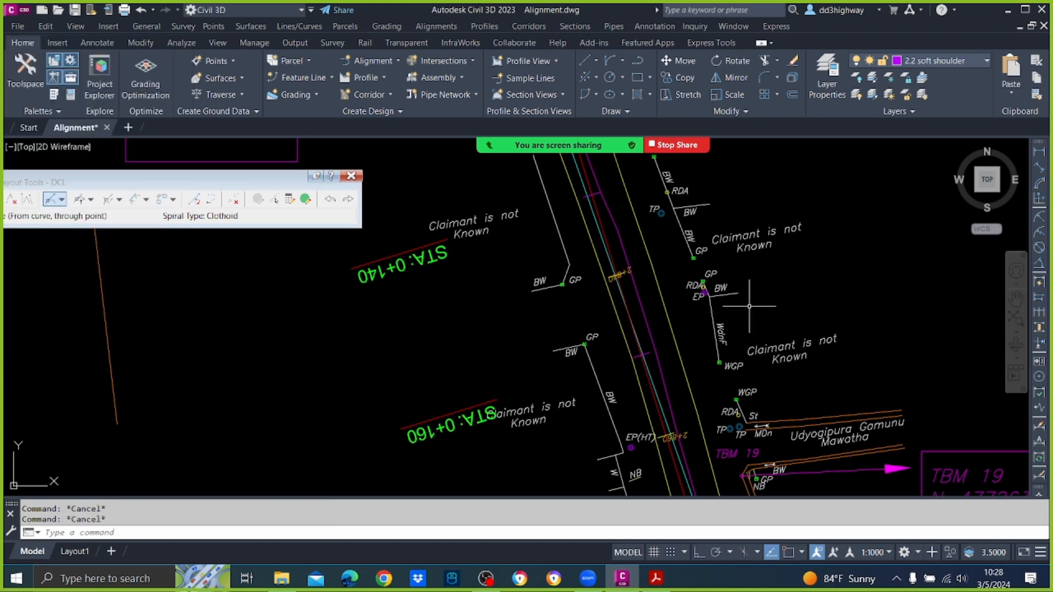
# Step: Reposition the Alignment Layout Tools window so that all its tools are visible over the empty part of the drawing
pyautogui.scroll(-3, 691, 343)
pyautogui.scroll(2, 661, 338)
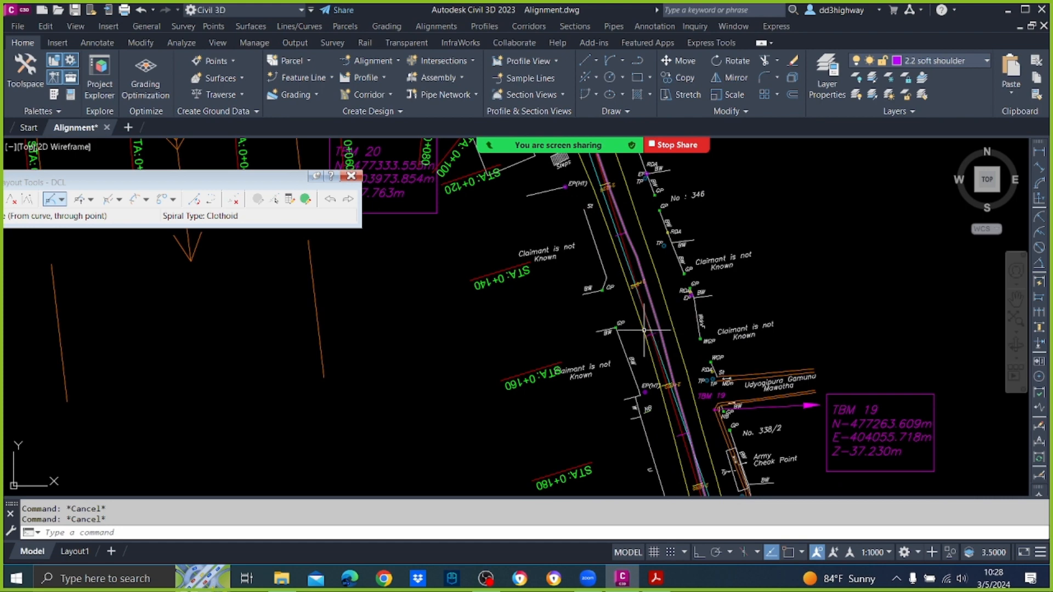
pyautogui.scroll(-4, 603, 307)
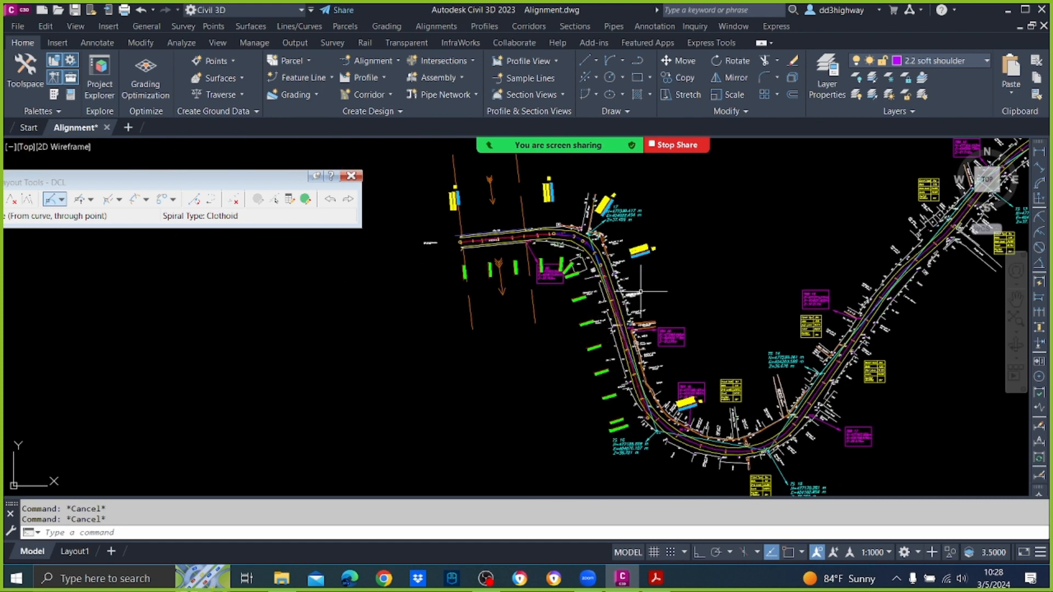
pyautogui.scroll(4, 624, 299)
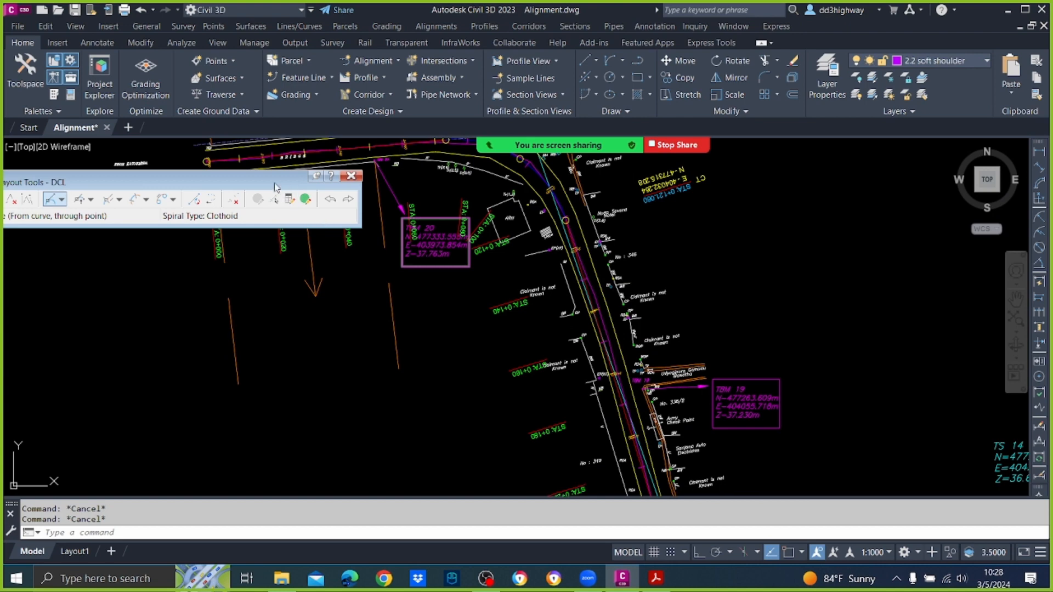
pyautogui.moveTo(274, 187); pyautogui.dragTo(355, 170)
# Step: Stretch the end of the DCL alignment's last floating line back along the road to about station 0+193, near the Army check point
pyautogui.scroll(-3, 603, 285)
pyautogui.scroll(3, 626, 389)
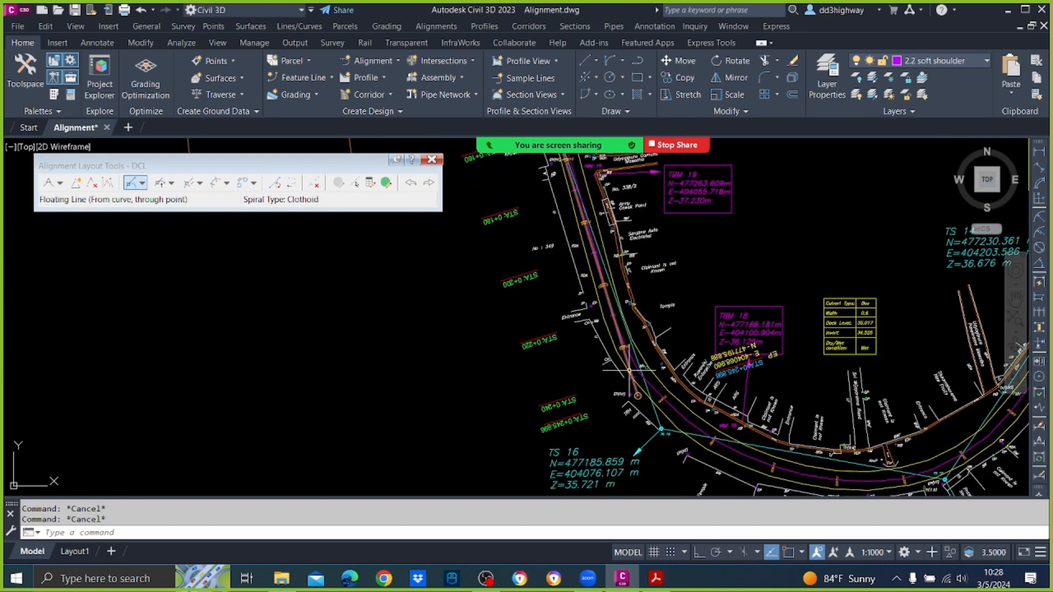
pyautogui.click(629, 370)
pyautogui.scroll(4, 638, 381)
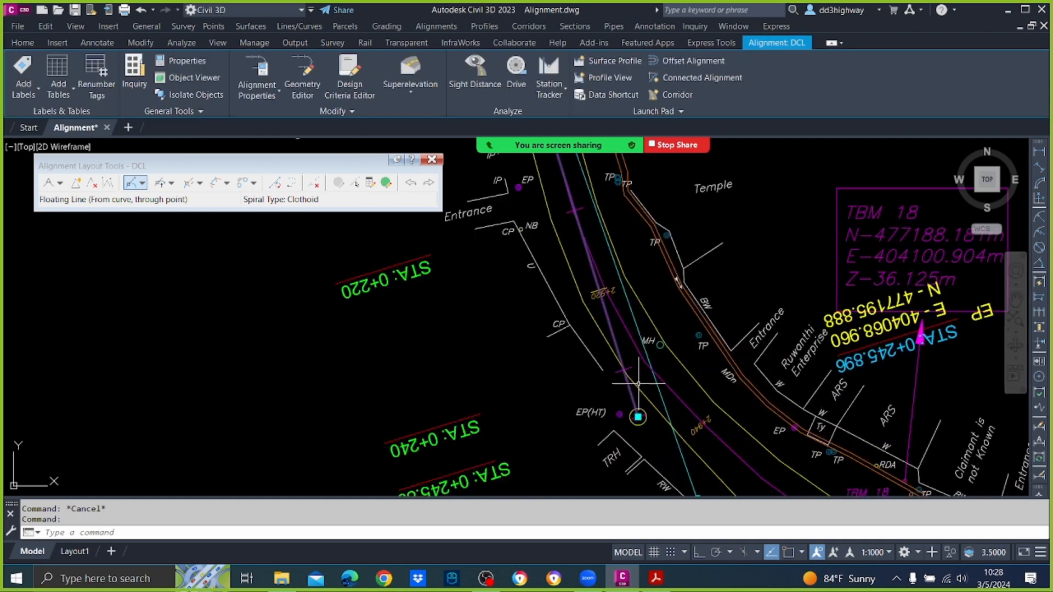
pyautogui.click(637, 417)
pyautogui.scroll(-3, 636, 409)
pyautogui.scroll(3, 585, 226)
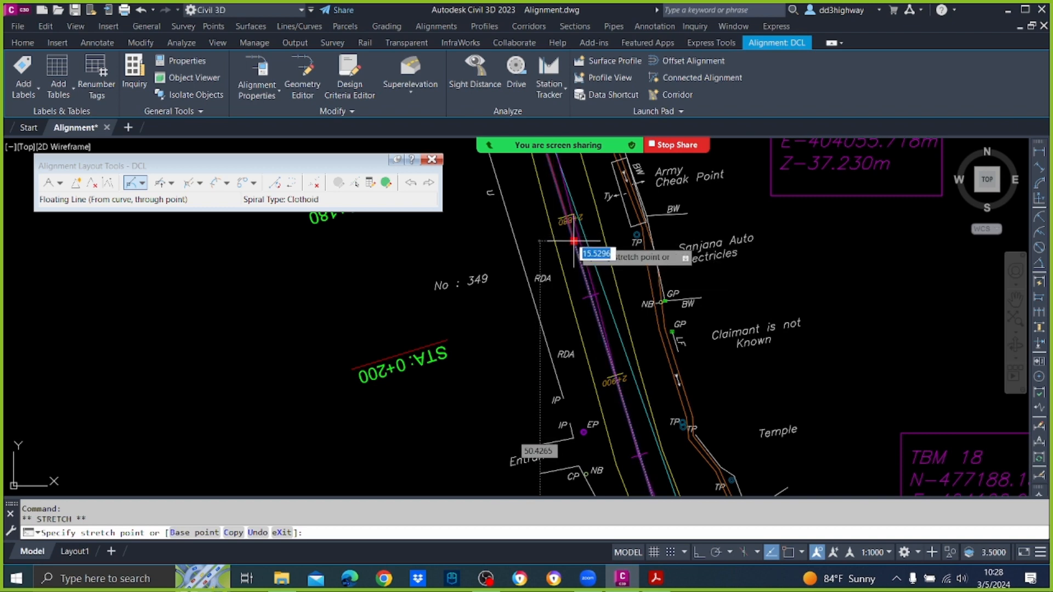
pyautogui.click(574, 241)
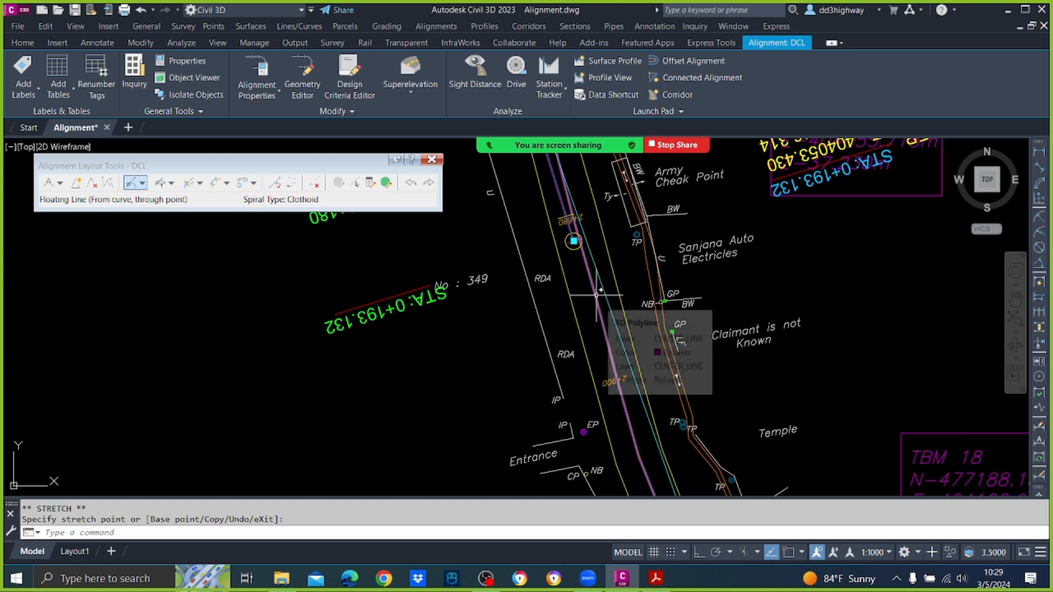
# Step: Shift the floating line's end point about 0.7 m east towards the existing centre line and deselect the alignment
pyautogui.click(576, 241)
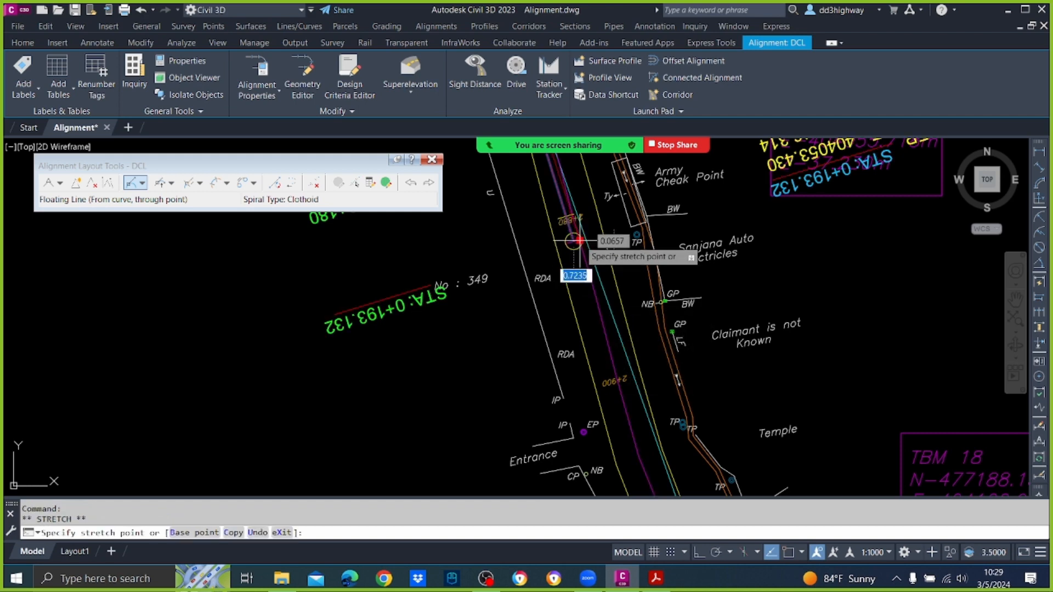
pyautogui.press('Escape')
pyautogui.press('Escape')
pyautogui.scroll(-5, 565, 214)
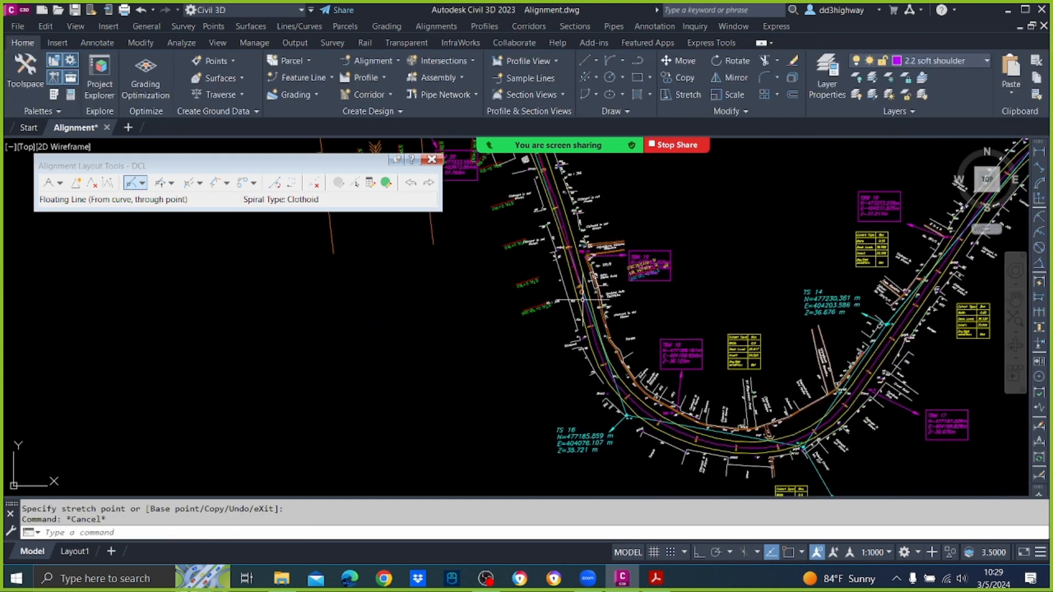
pyautogui.scroll(5, 564, 214)
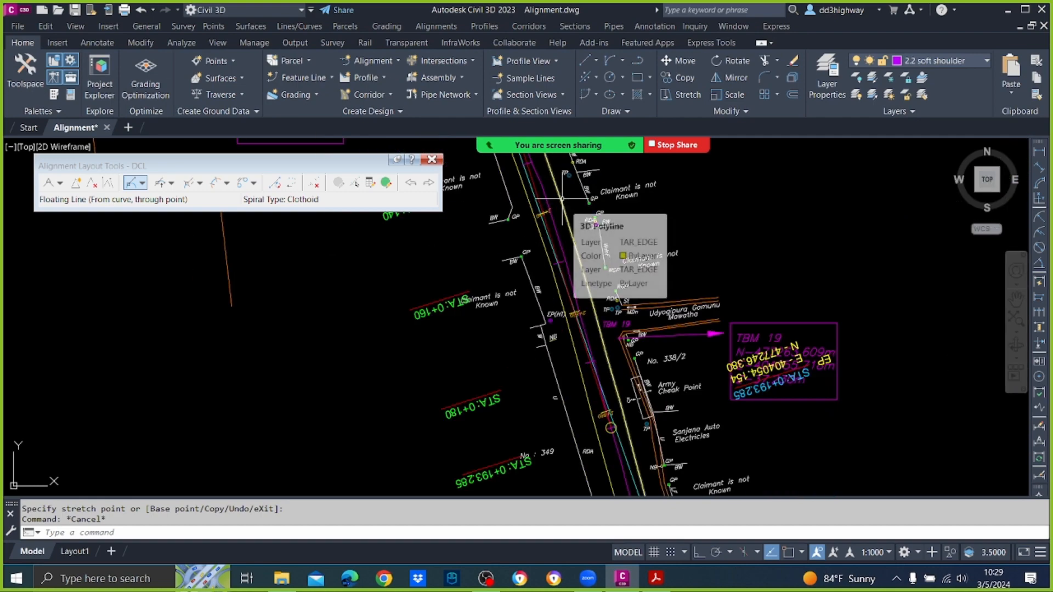
# Step: Stretch the DCL floating line's end point about 17 m east and 57 m south along the road towards the bend near TS 16
pyautogui.scroll(-5, 562, 198)
pyautogui.scroll(4, 560, 198)
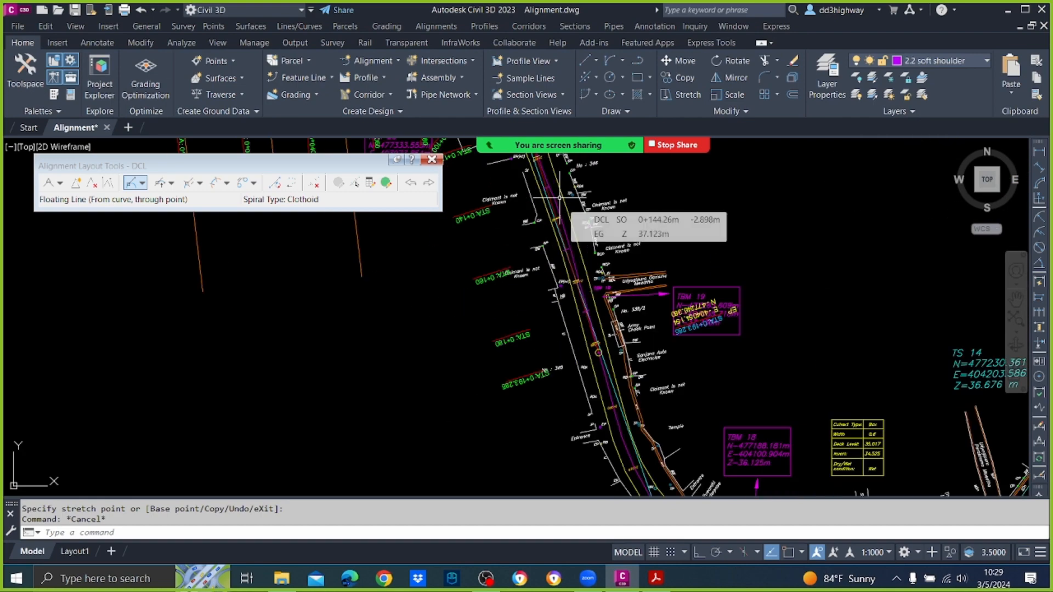
pyautogui.scroll(-5, 562, 208)
pyautogui.scroll(7, 586, 301)
pyautogui.scroll(4, 586, 301)
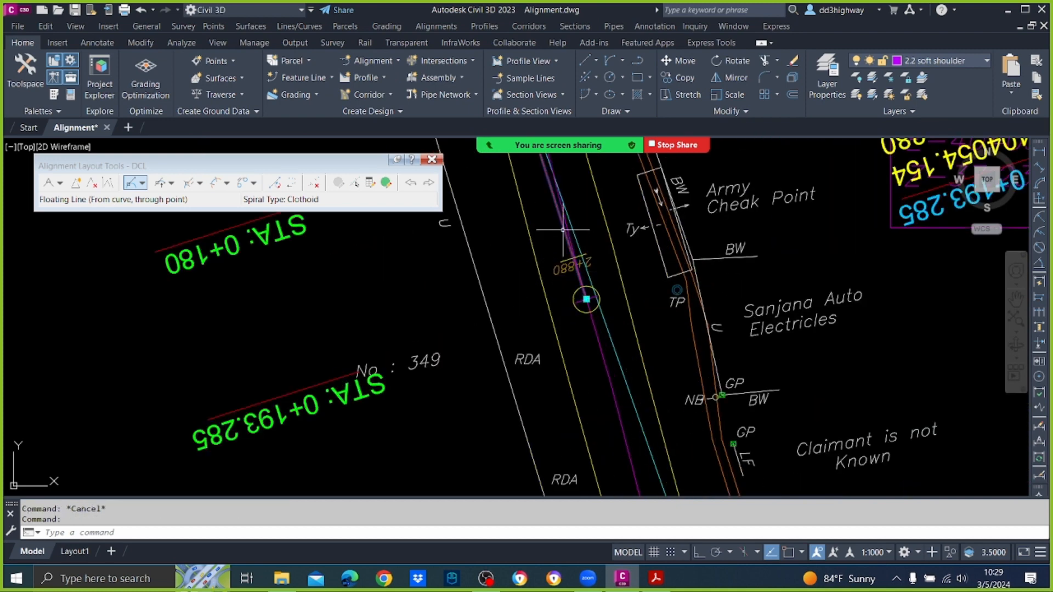
pyautogui.click(586, 298)
pyautogui.click(587, 299)
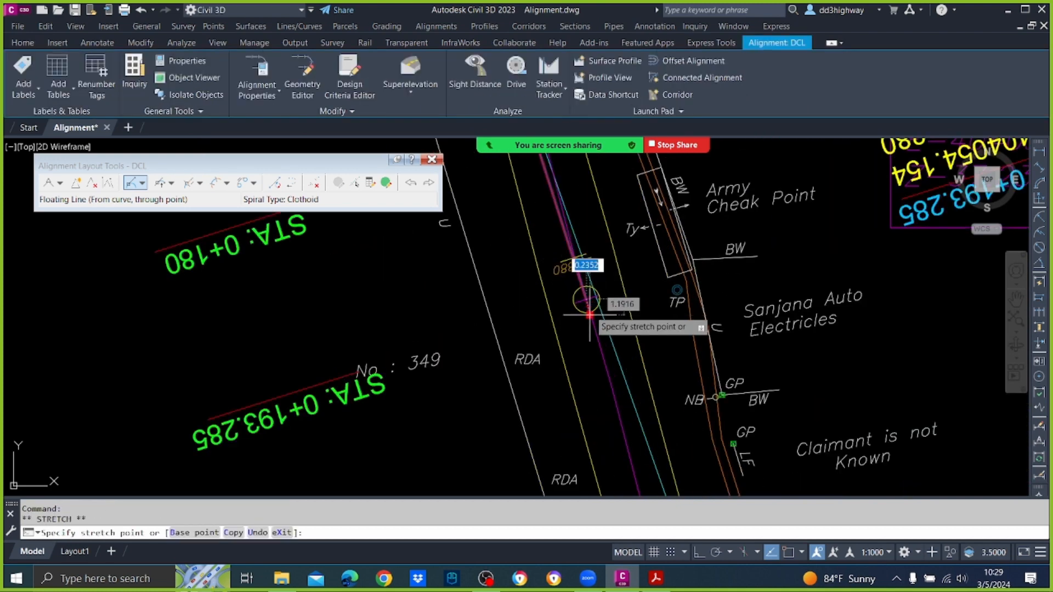
pyautogui.scroll(-4, 587, 307)
pyautogui.scroll(2, 634, 404)
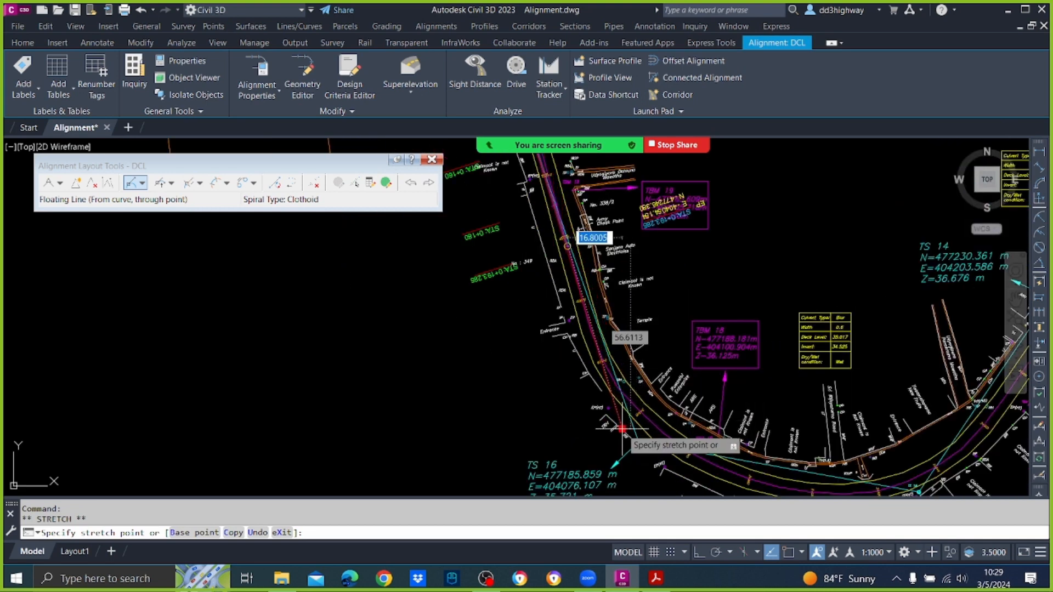
pyautogui.press('Escape')
pyautogui.scroll(-5, 595, 388)
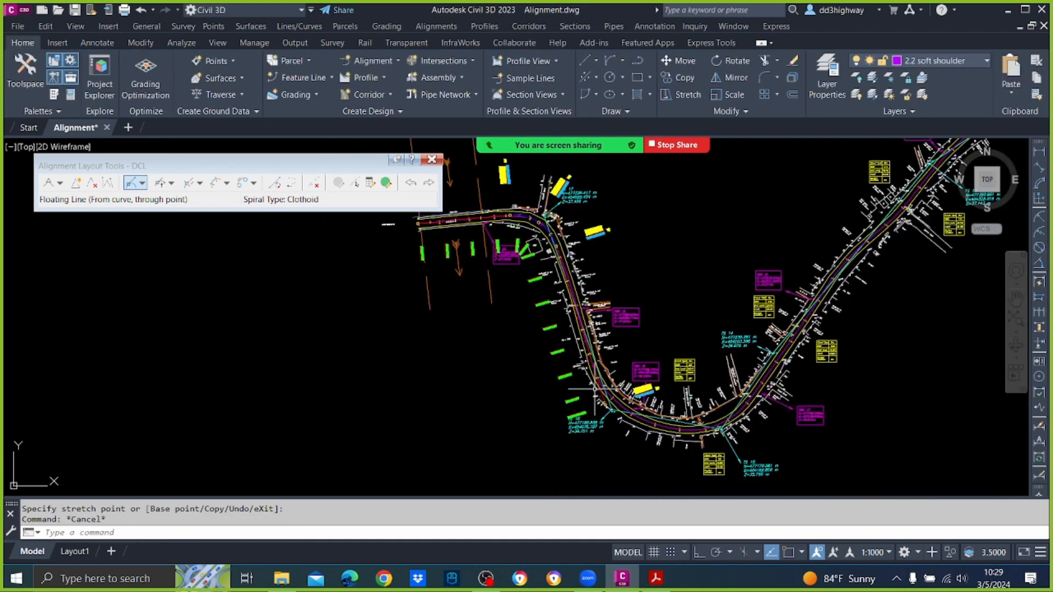
pyautogui.scroll(6, 571, 282)
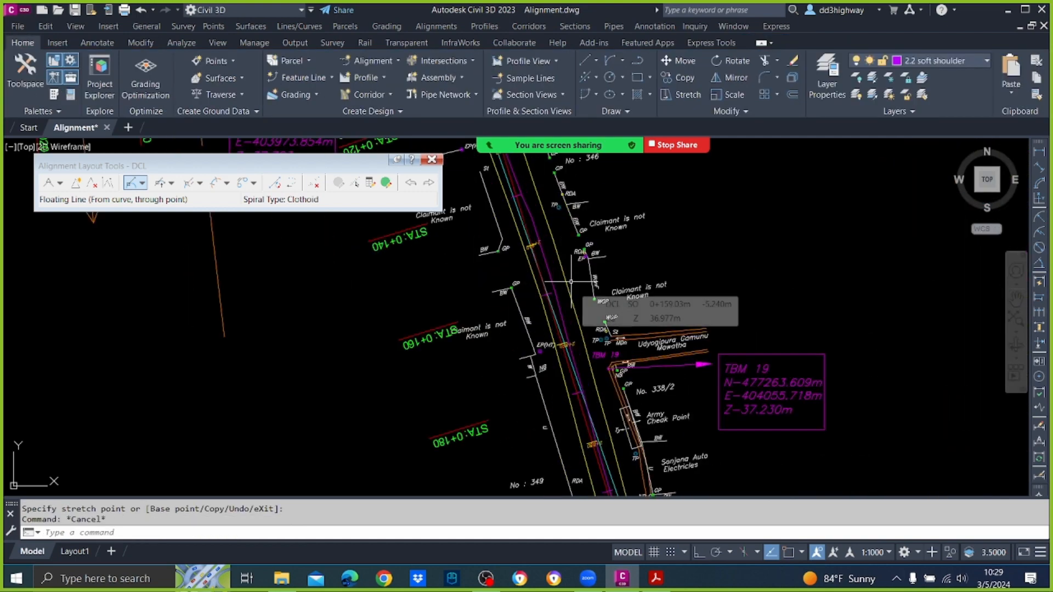
pyautogui.scroll(-4, 571, 282)
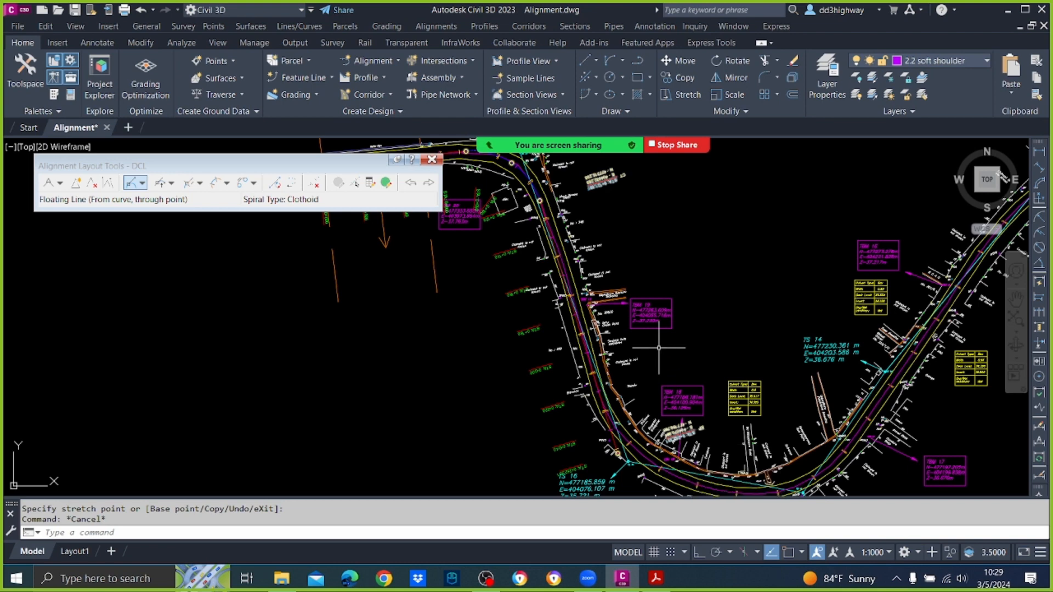
pyautogui.scroll(-2, 646, 289)
pyautogui.scroll(2, 634, 352)
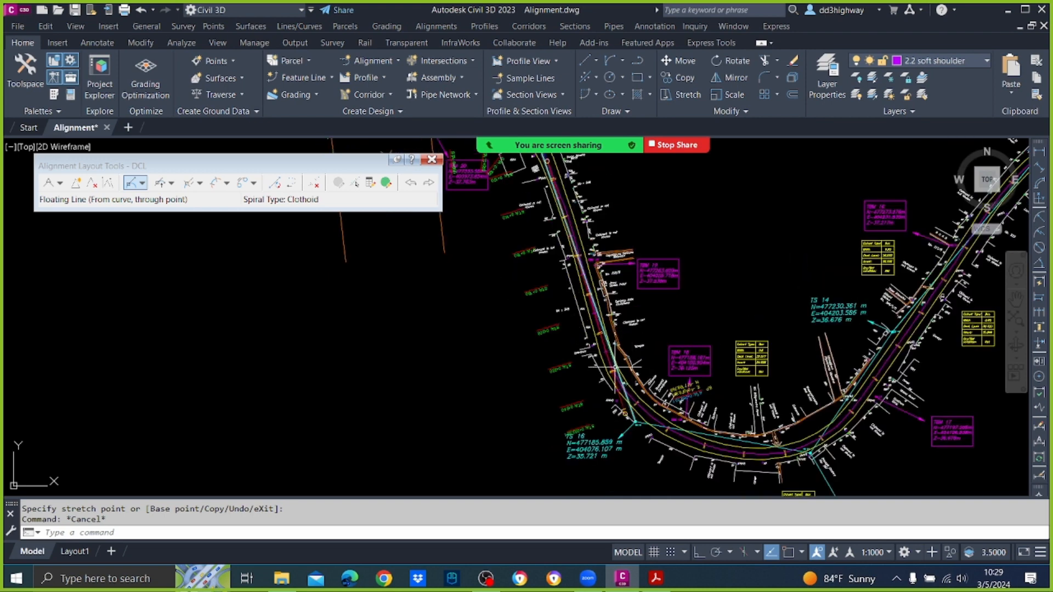
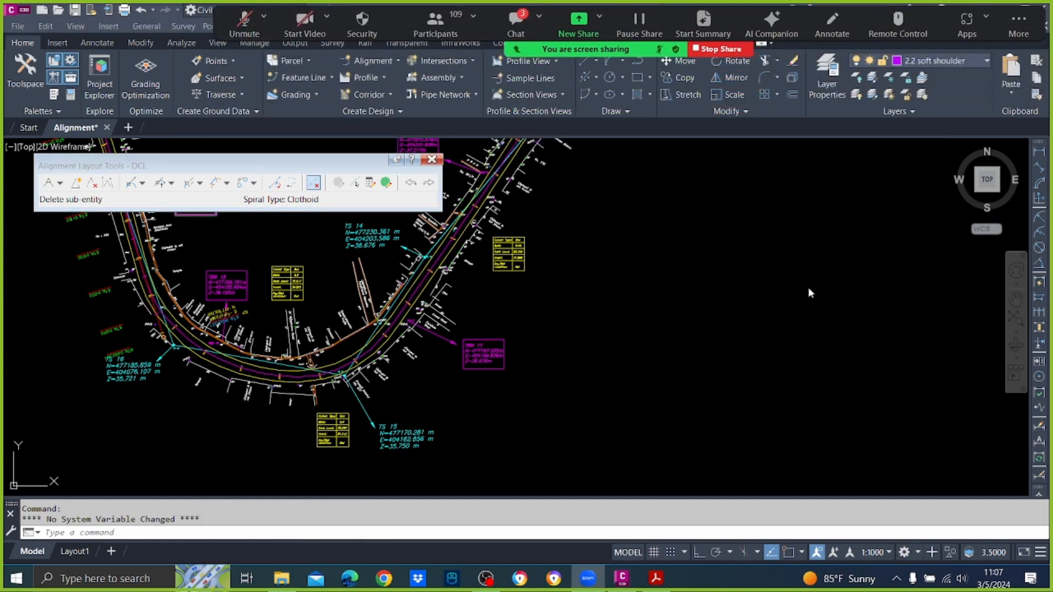
# Step: Open the Zoom meeting chat, review its recent messages, close it and return to the drawing in Civil 3D
pyautogui.click(516, 22)
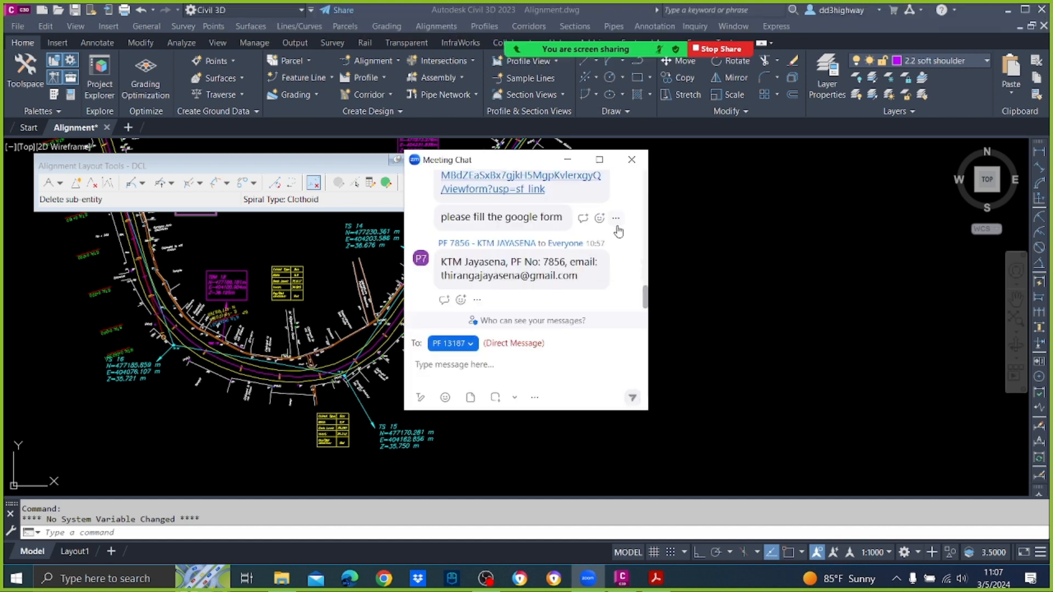
pyautogui.scroll(3, 614, 238)
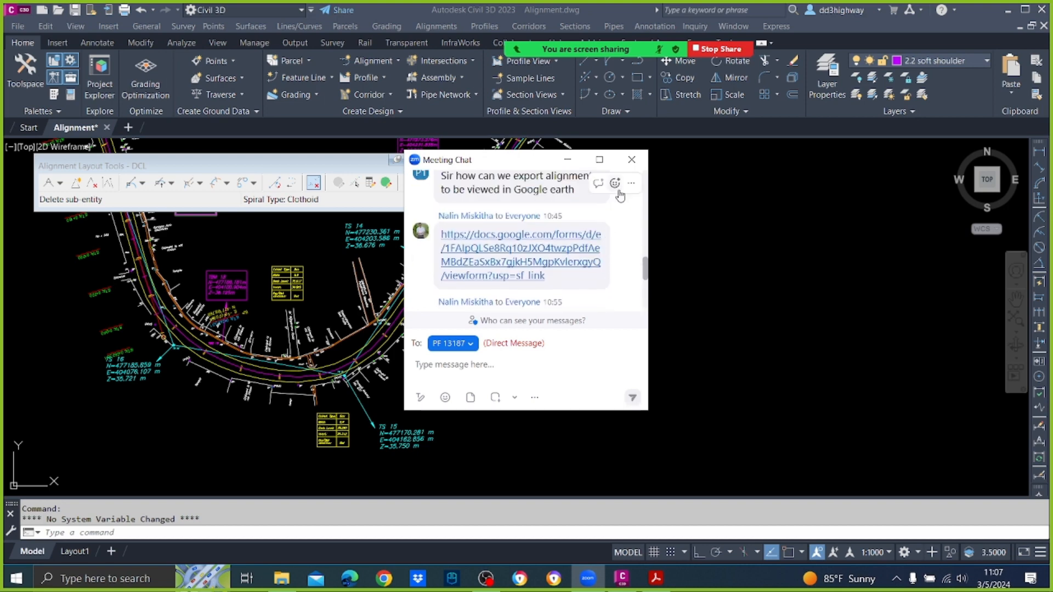
pyautogui.click(631, 160)
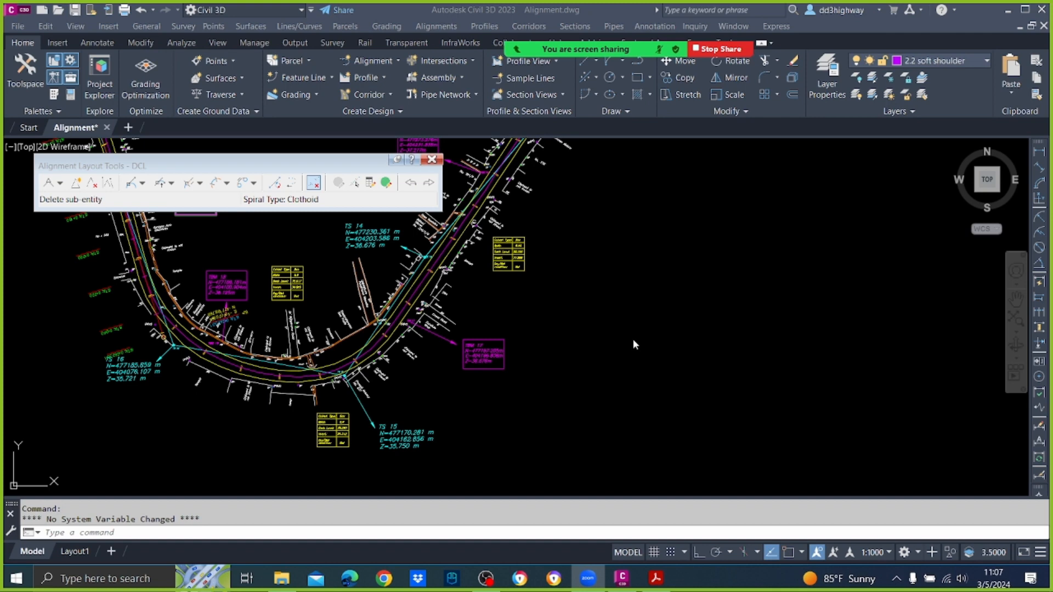
pyautogui.click(265, 327)
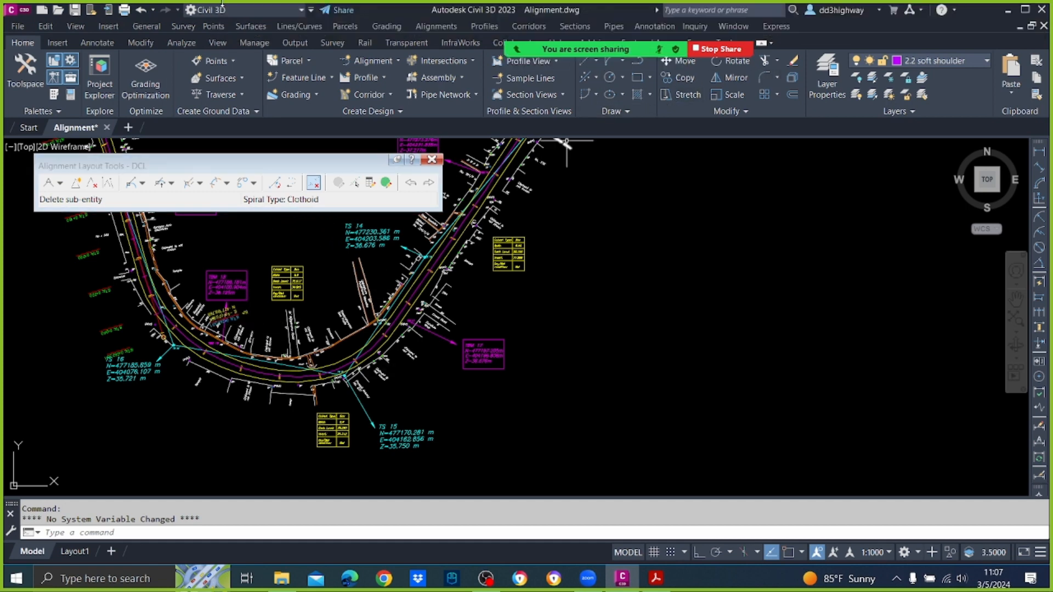
# Step: Unmute the microphone in the Zoom meeting and acknowledge the notice that the meeting is being recorded
pyautogui.moveTo(667, 46)
pyautogui.moveTo(585, 49)
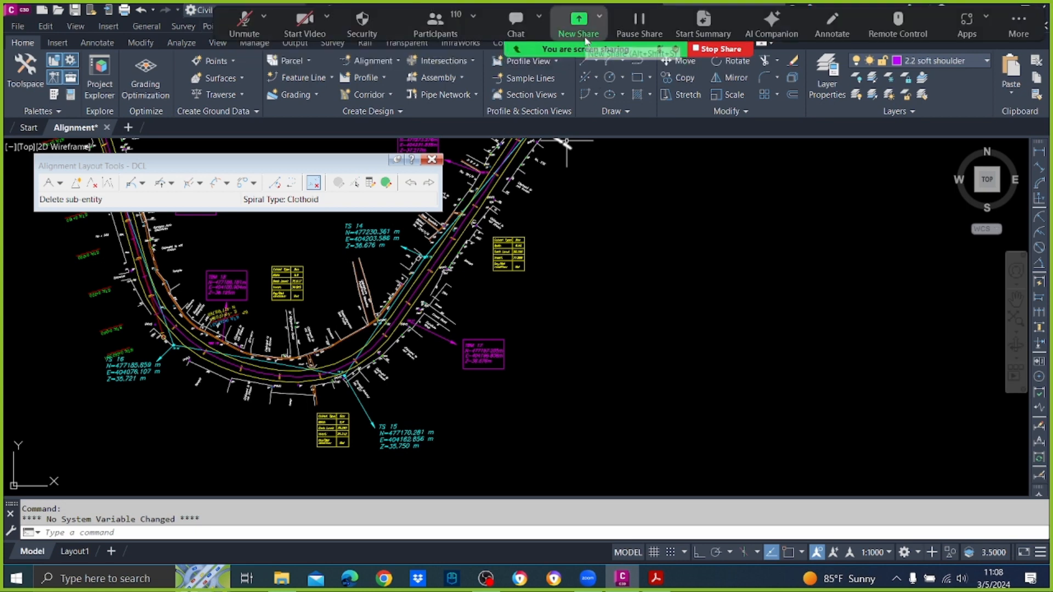
pyautogui.click(241, 20)
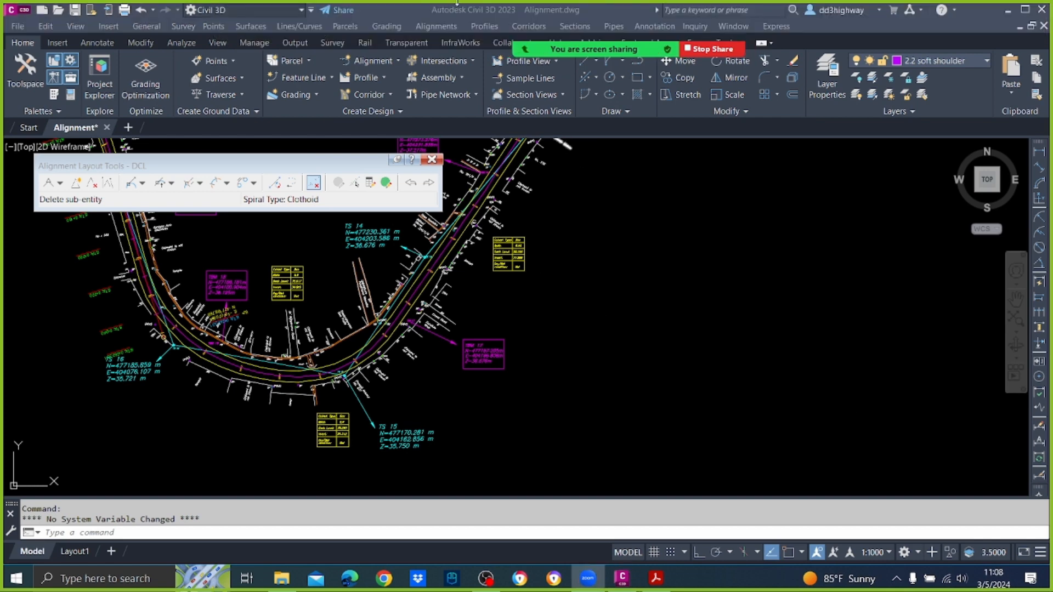
pyautogui.moveTo(568, 47)
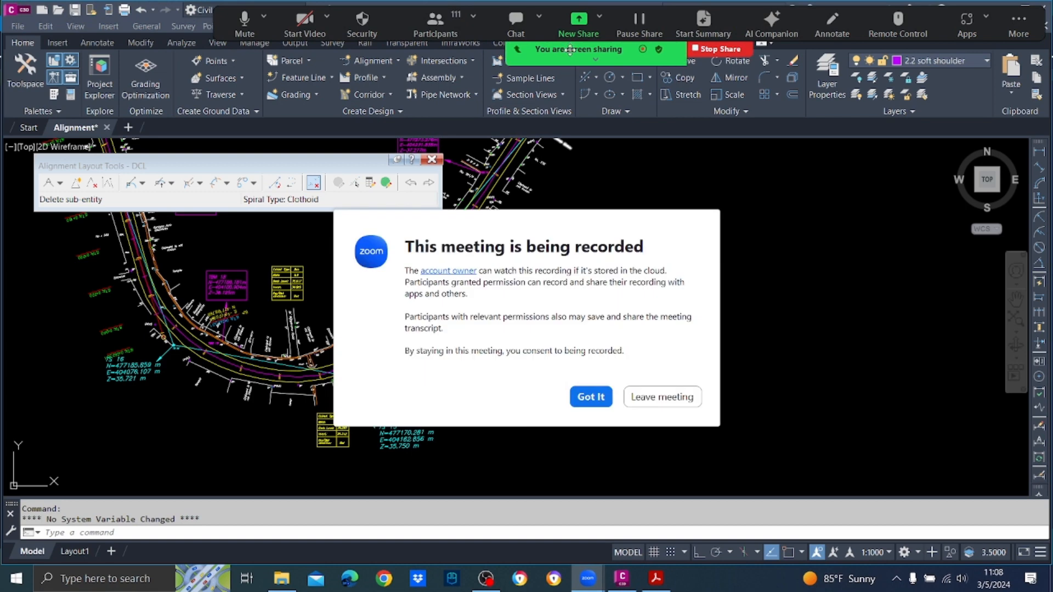
pyautogui.click(590, 397)
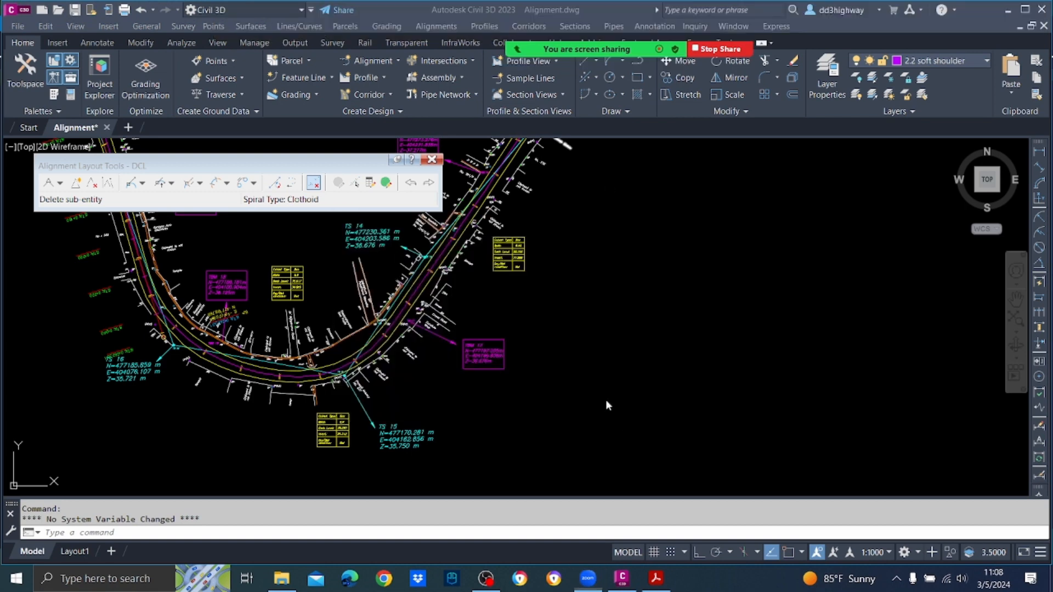
# Step: Move the meeting's screen-sharing bar off the ribbon to the empty area of the drawing
pyautogui.moveTo(583, 60)
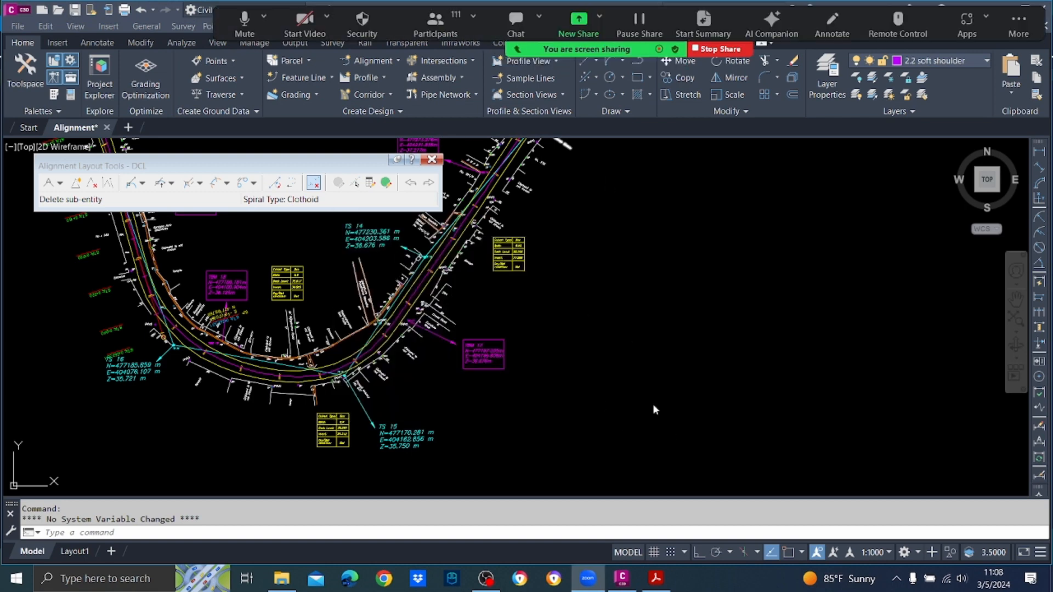
pyautogui.moveTo(638, 16); pyautogui.dragTo(658, 399)
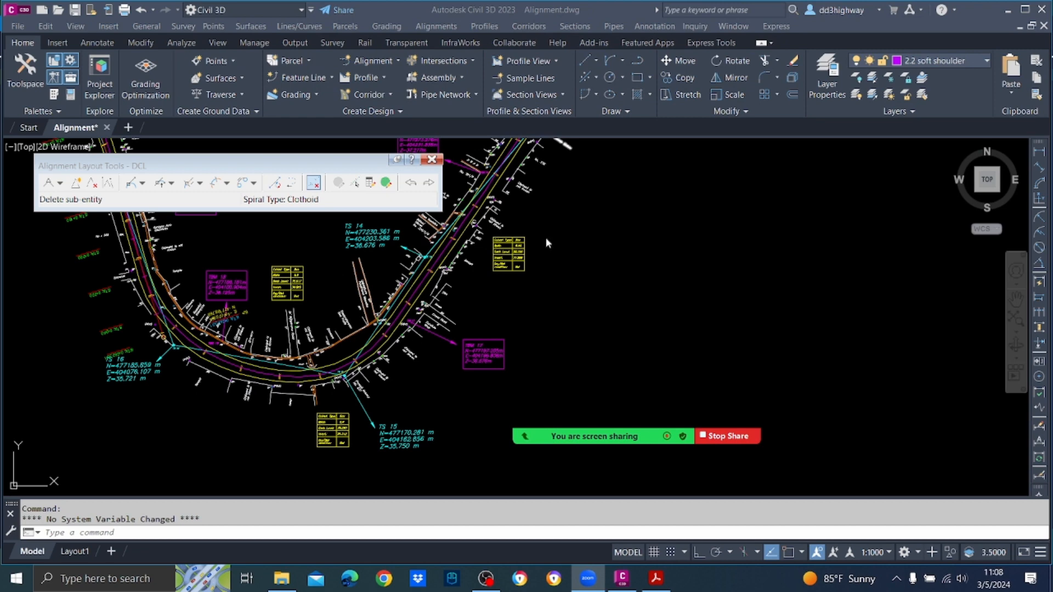
pyautogui.click(623, 60)
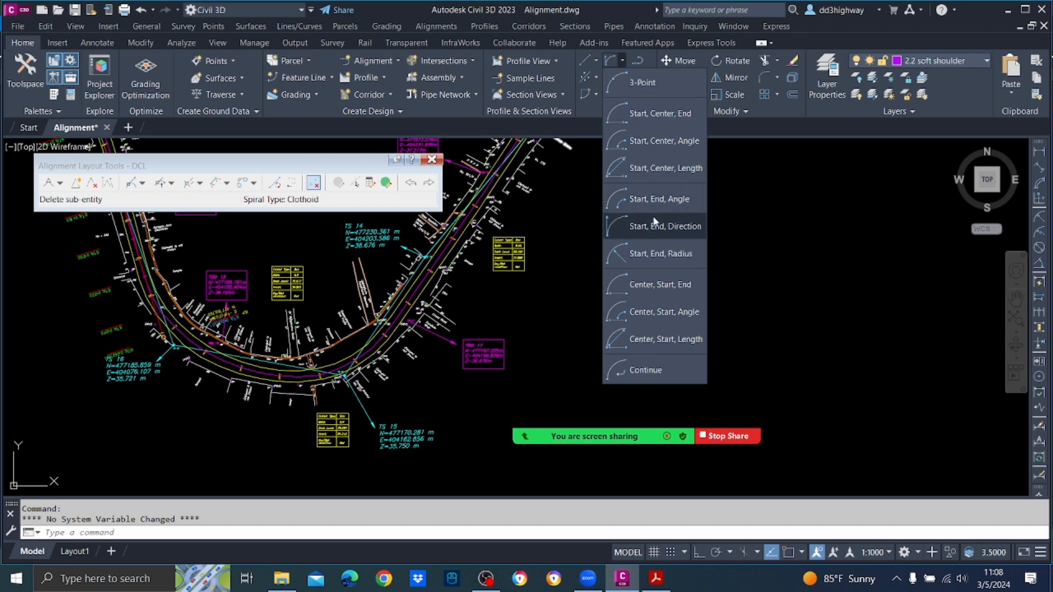
pyautogui.click(684, 227)
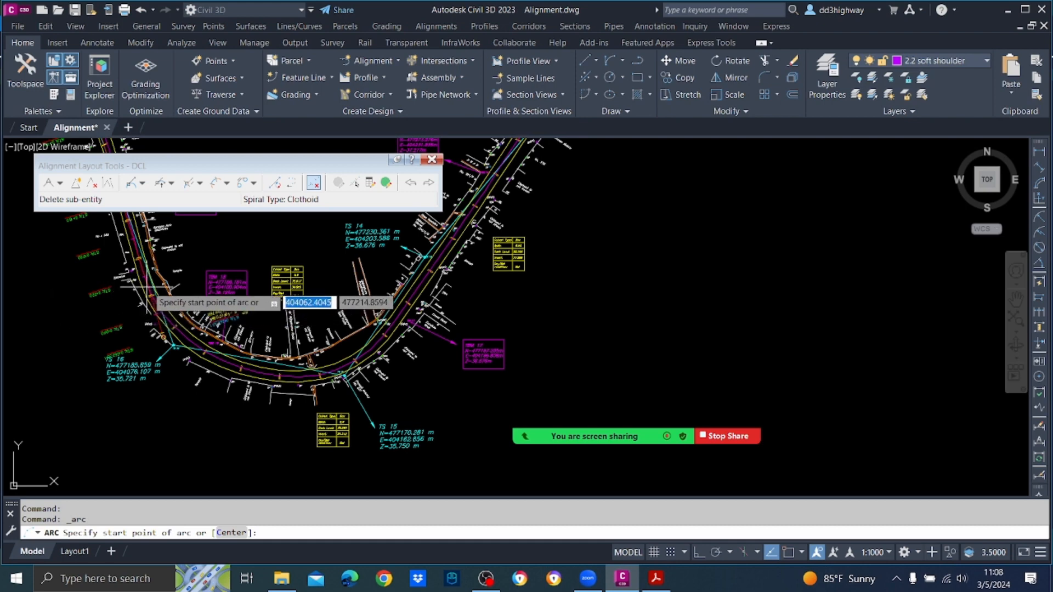
pyautogui.click(233, 310)
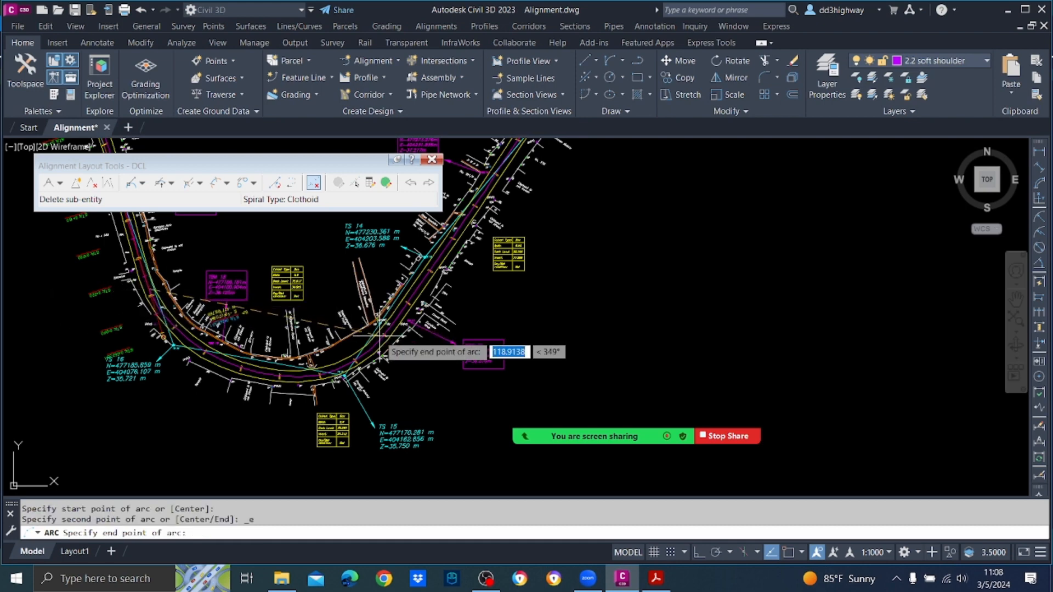
pyautogui.click(378, 344)
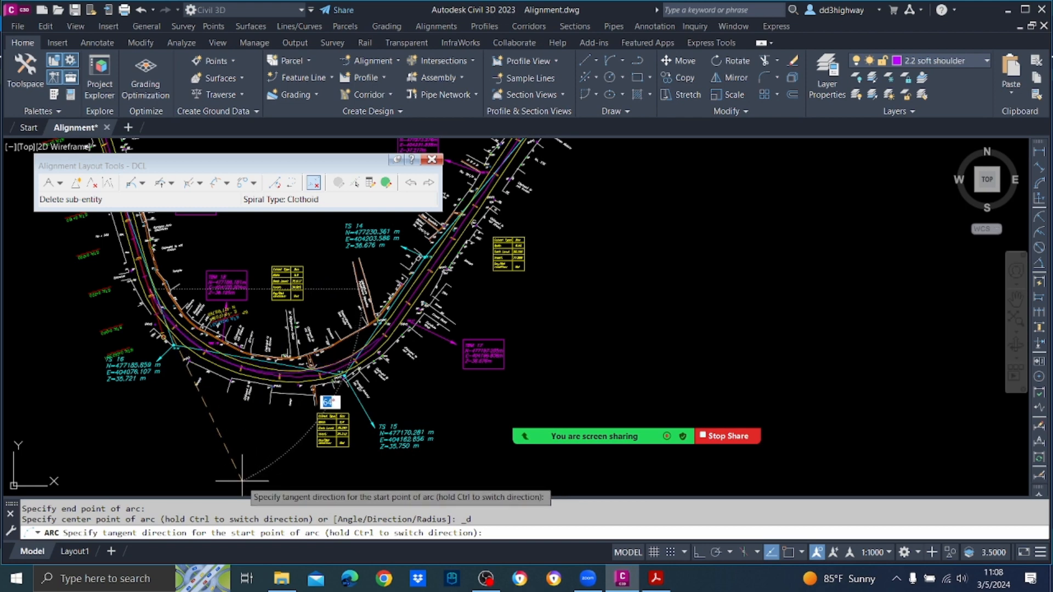
pyautogui.press('Escape')
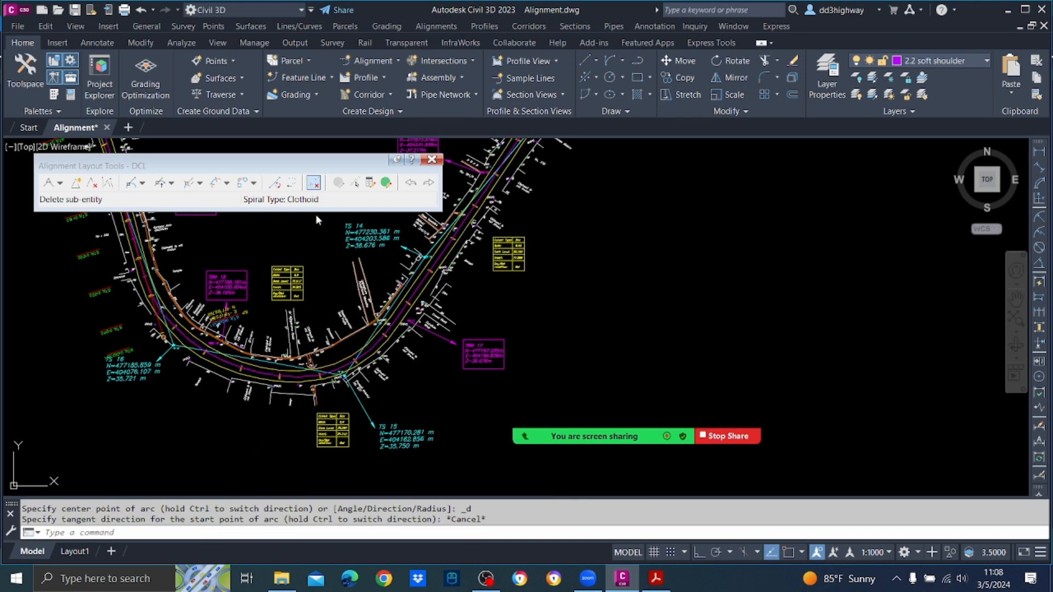
# Step: Add a floating curve (from entity, radius, through point) to the alignment's last line, radius 80 m, less than 180°, ending near TS 15
pyautogui.click(172, 183)
pyautogui.click(192, 235)
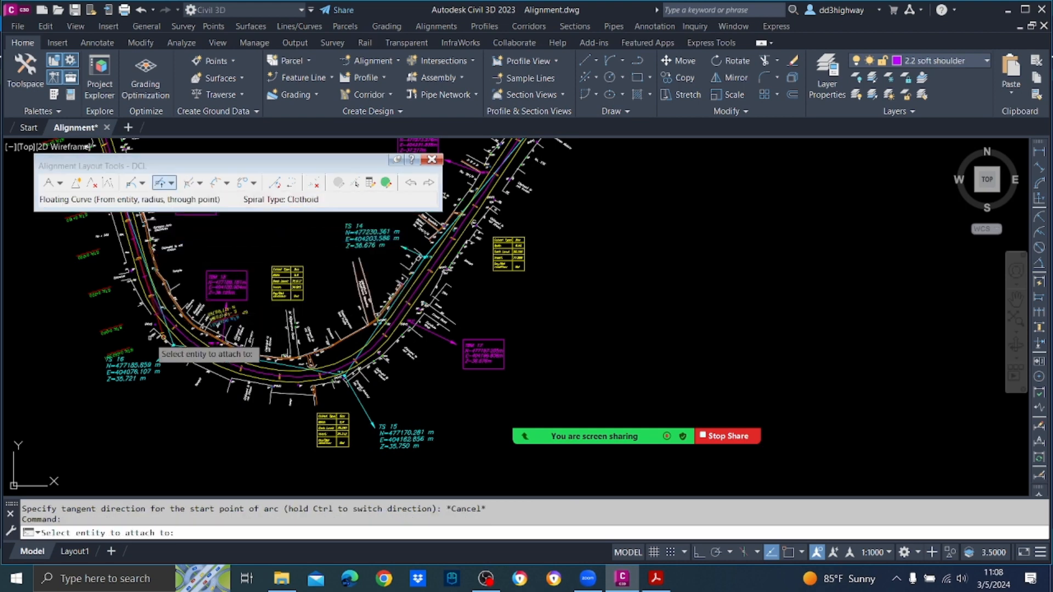
pyautogui.click(244, 339)
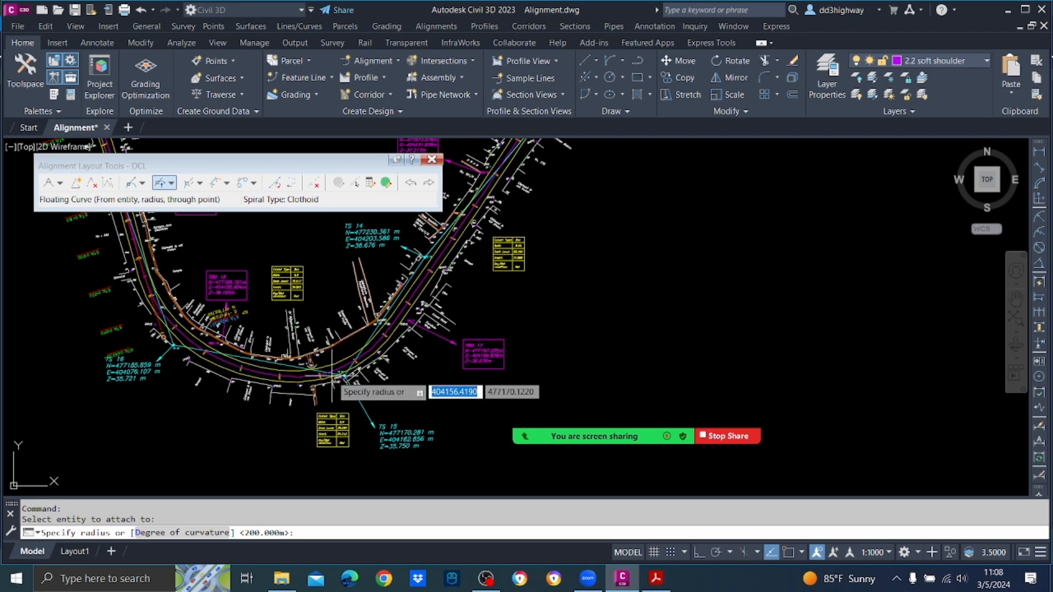
pyautogui.write('80')
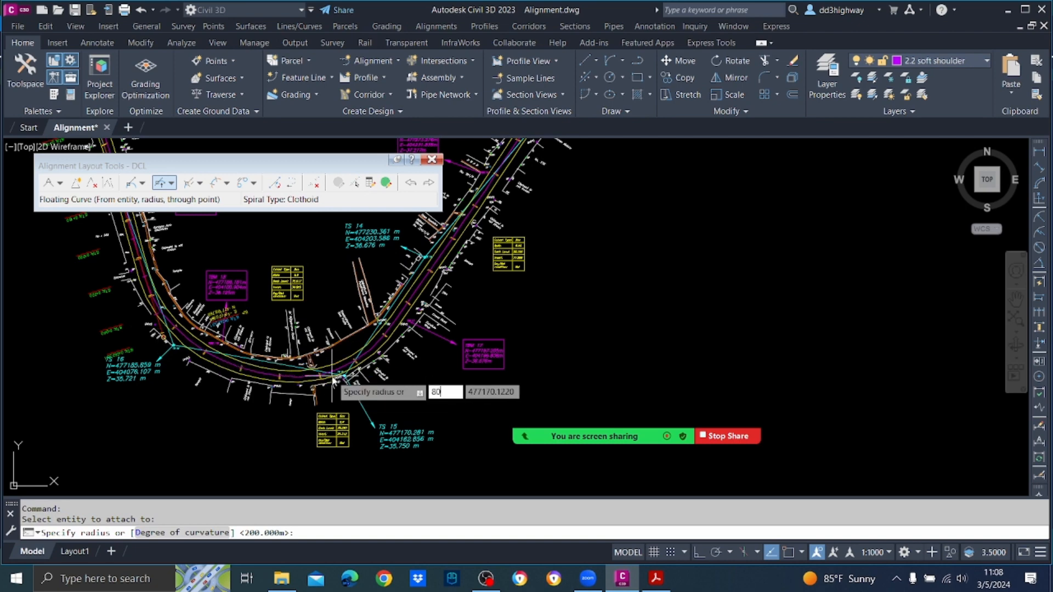
pyautogui.press('Return')
pyautogui.press('Return')
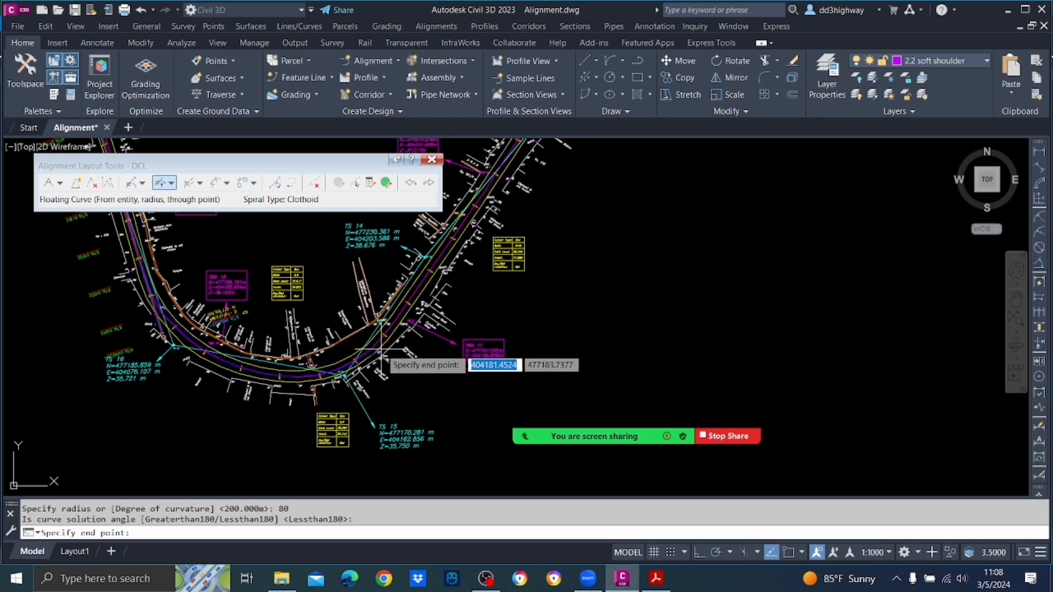
pyautogui.click(338, 373)
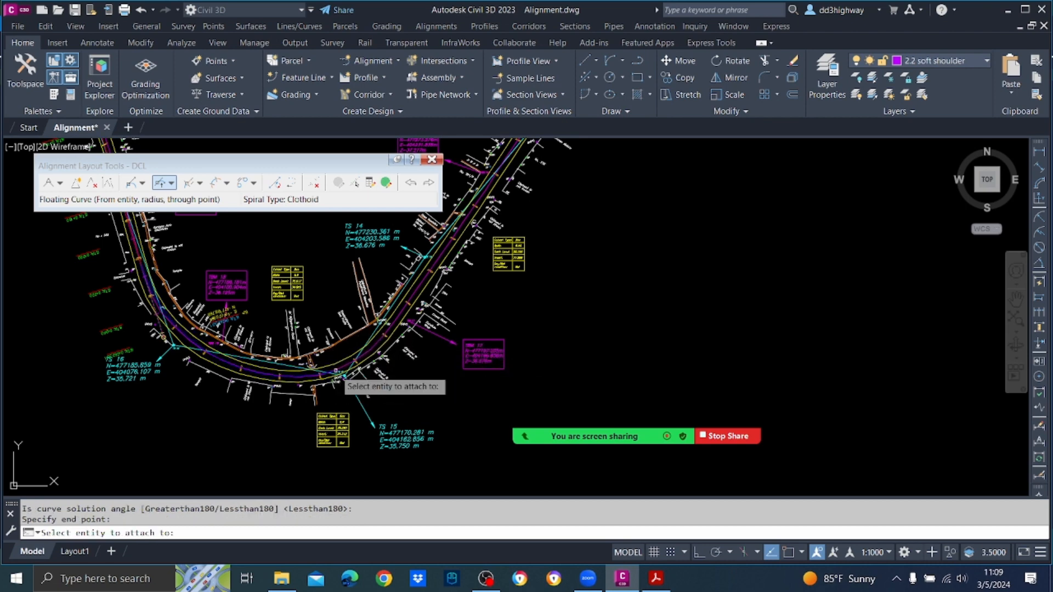
pyautogui.click(336, 371)
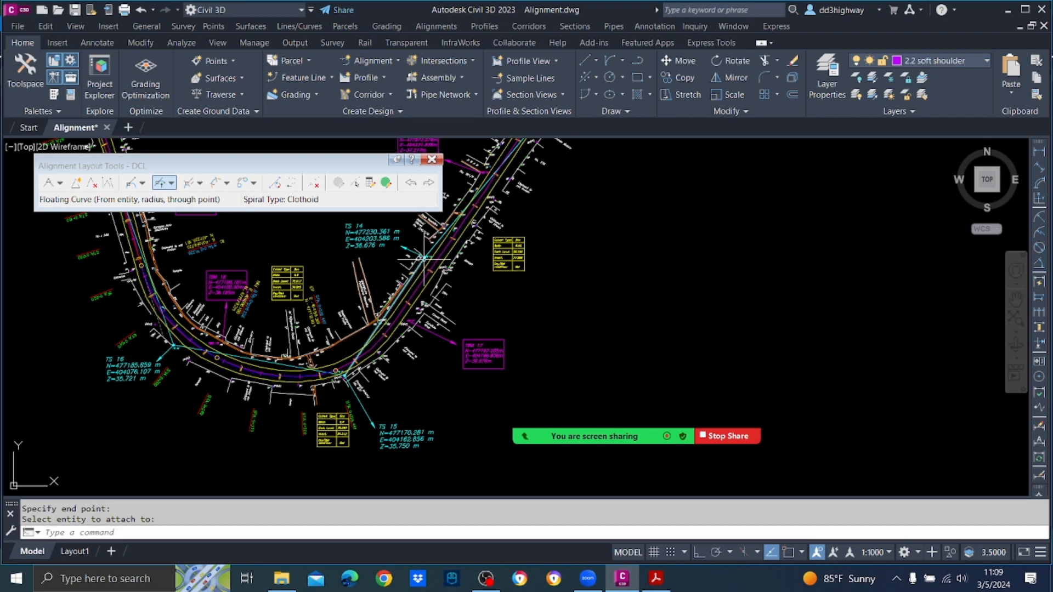
pyautogui.click(143, 184)
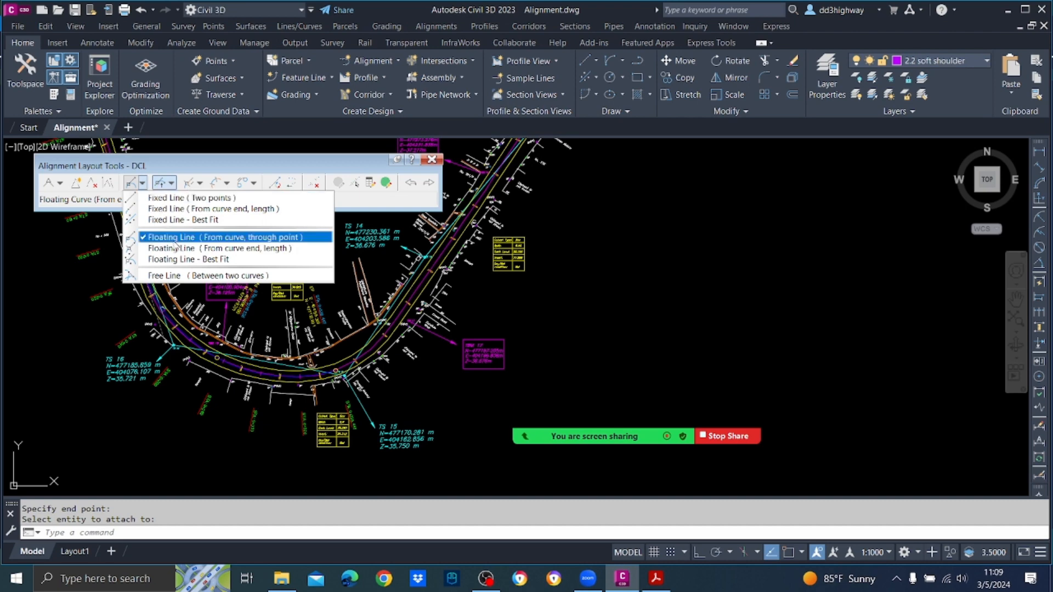
pyautogui.click(171, 184)
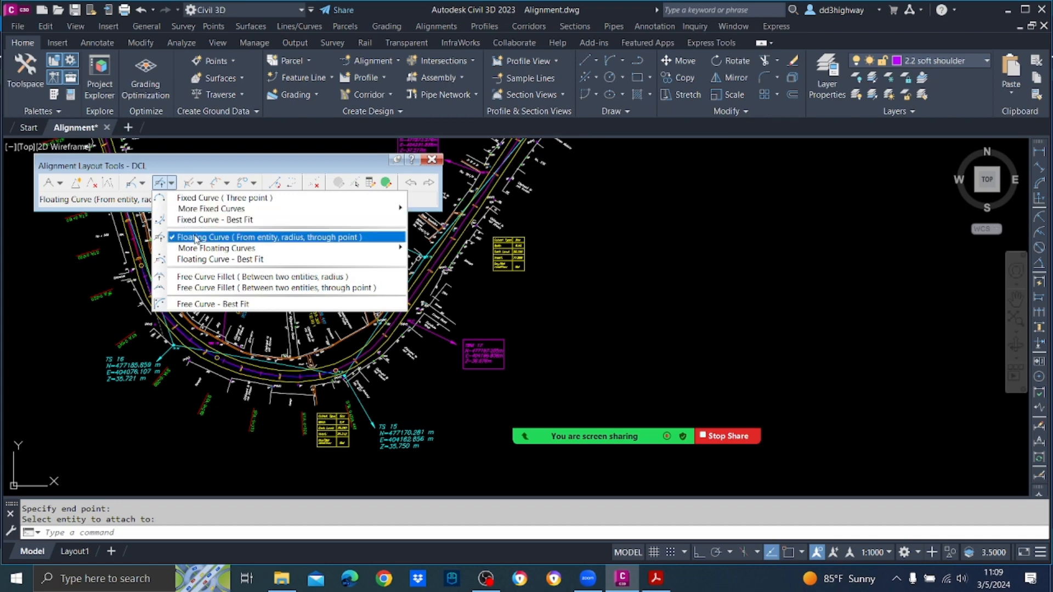
pyautogui.click(228, 166)
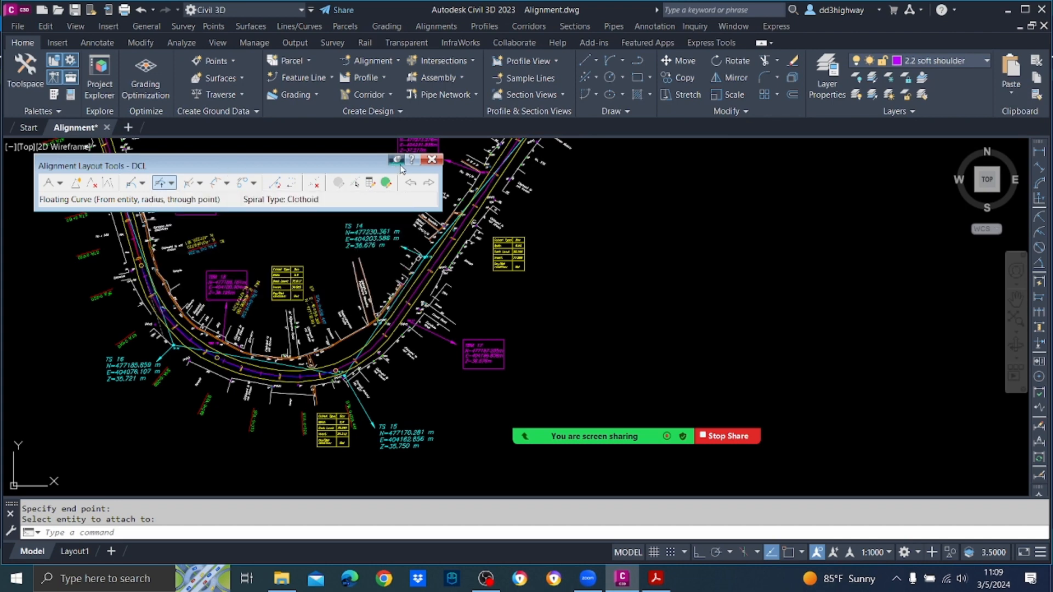
# Step: Place the alignment layout tools clear of the road bend and examine the layout parameters of the last curve ending near TS 15
pyautogui.click(370, 184)
pyautogui.moveTo(337, 170); pyautogui.dragTo(821, 175)
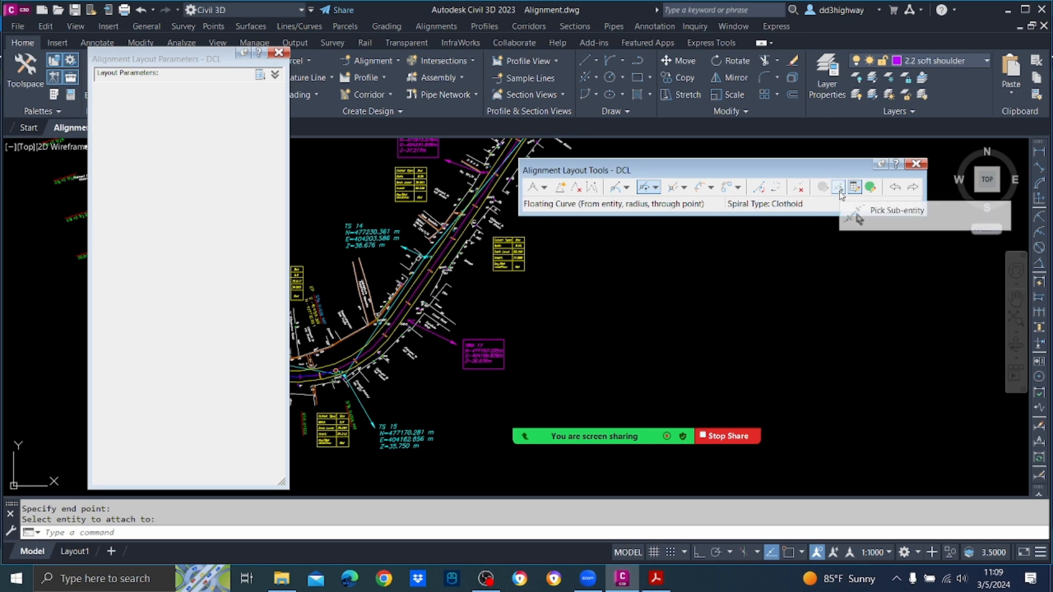
pyautogui.click(839, 188)
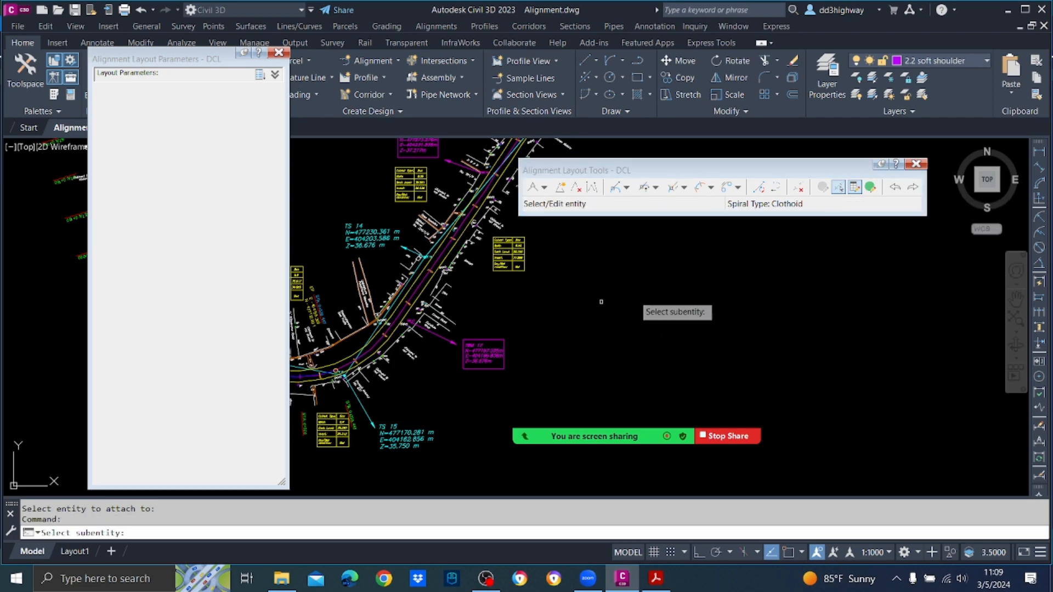
pyautogui.scroll(4, 433, 301)
pyautogui.scroll(2, 428, 304)
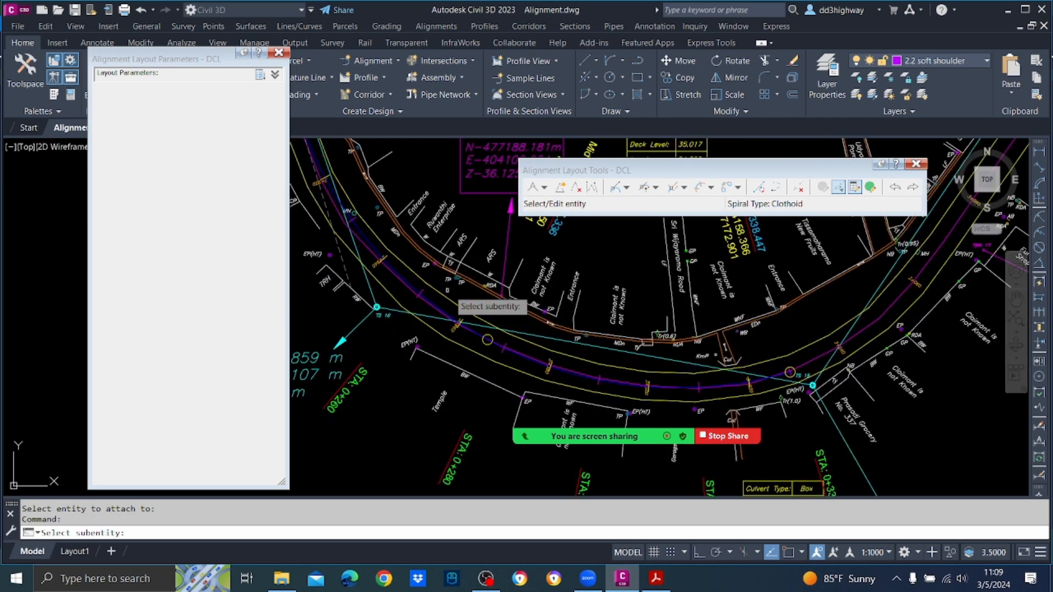
pyautogui.click(406, 294)
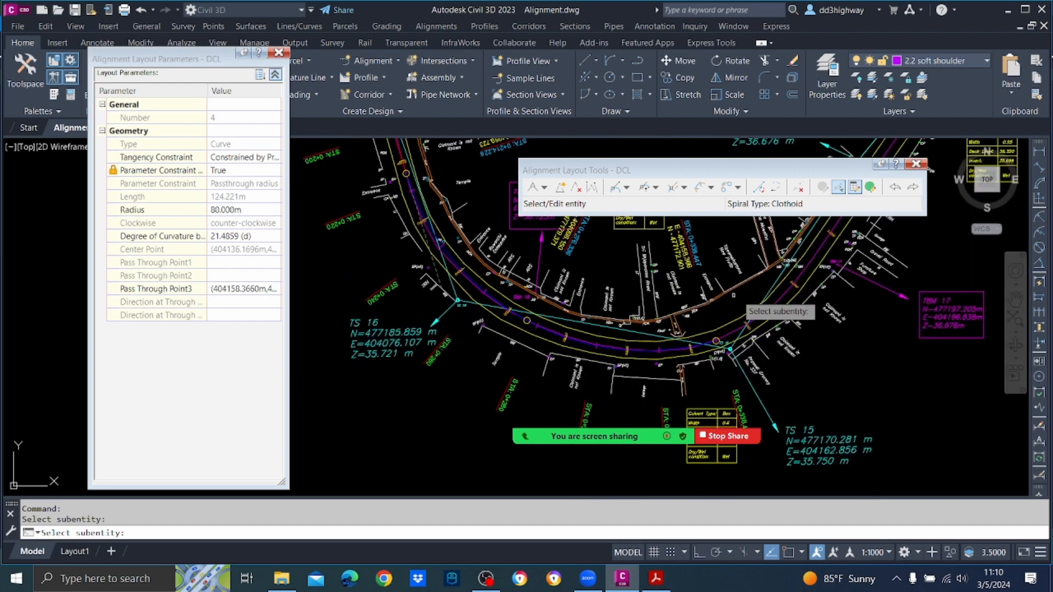
pyautogui.scroll(-5, 576, 327)
pyautogui.scroll(5, 707, 296)
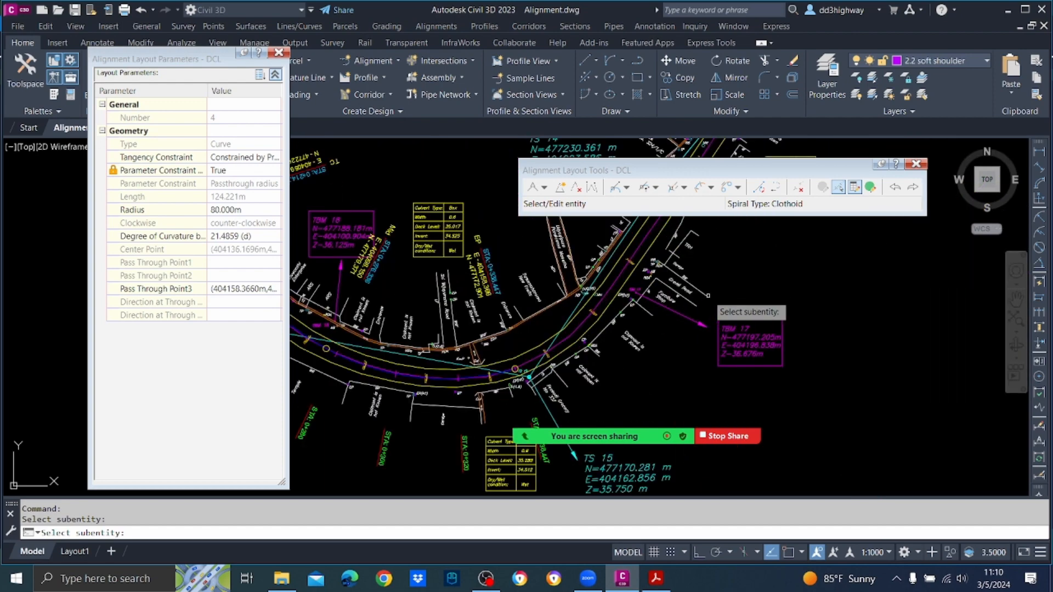
pyautogui.click(280, 53)
pyautogui.scroll(-4, 570, 357)
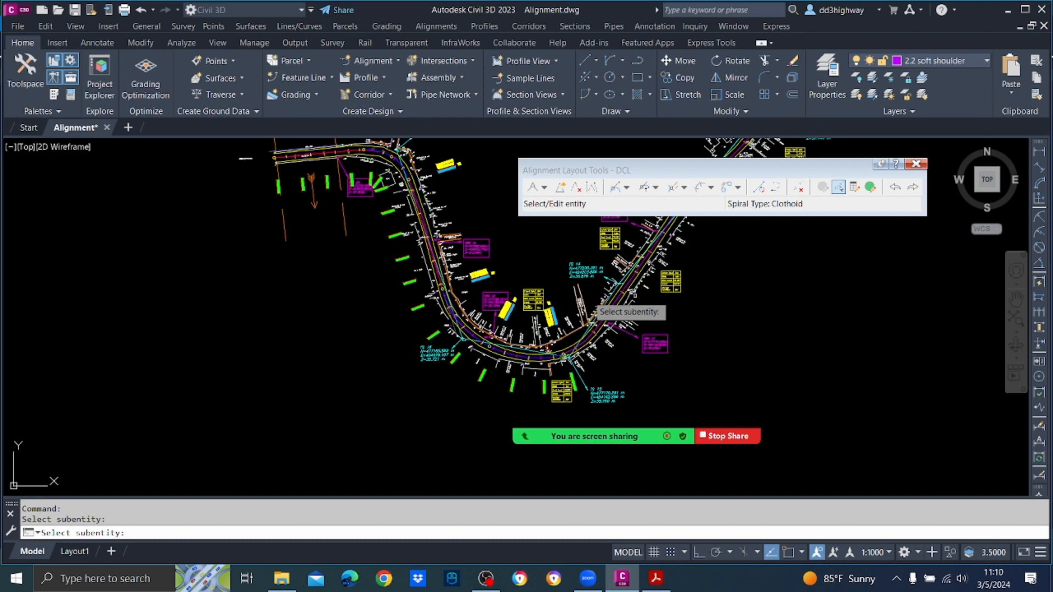
pyautogui.scroll(2, 636, 315)
pyautogui.scroll(2, 584, 313)
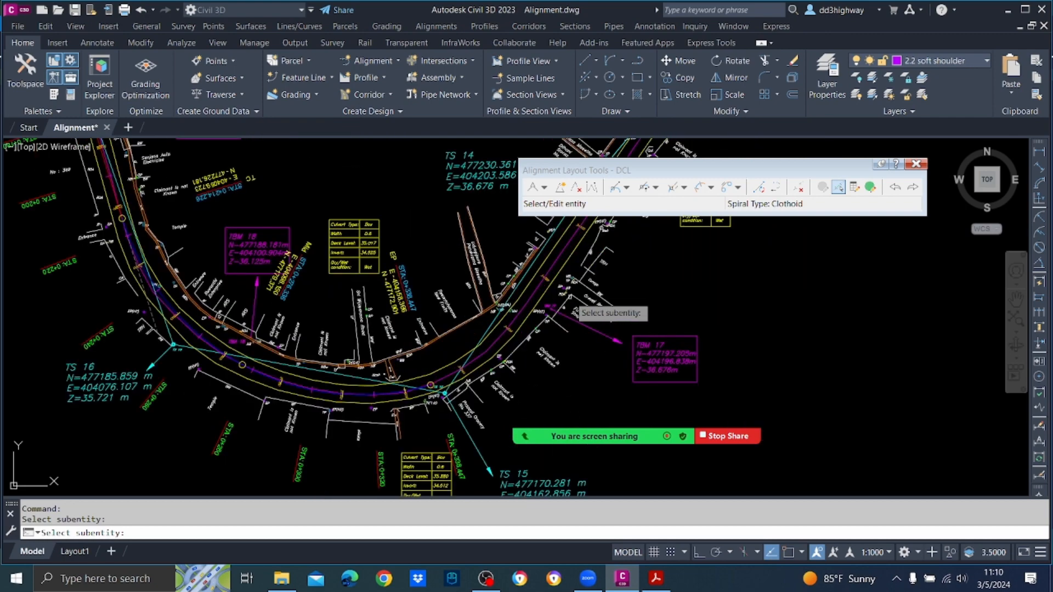
pyautogui.click(655, 190)
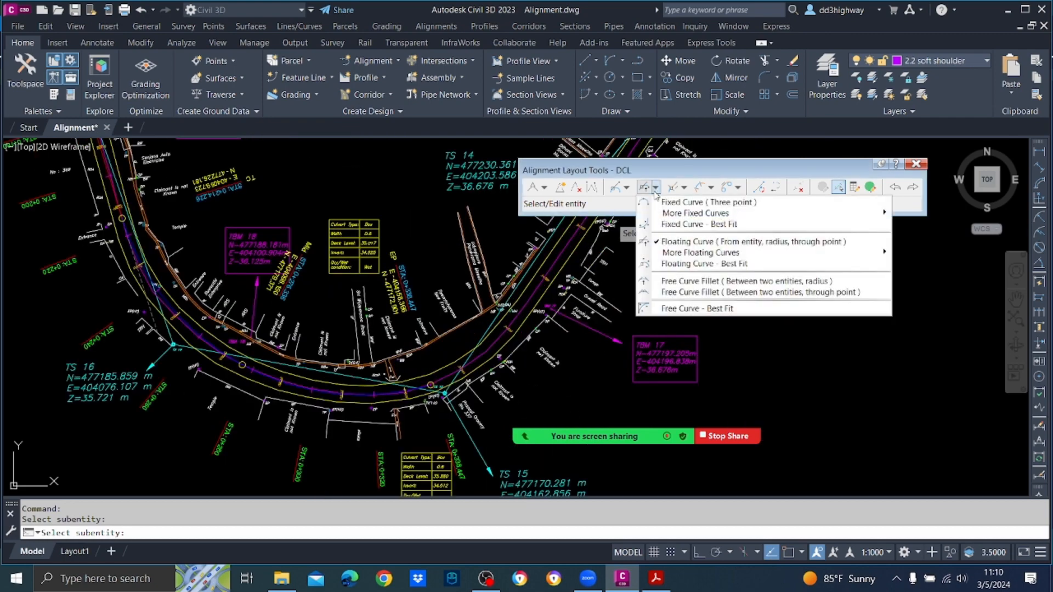
pyautogui.click(696, 242)
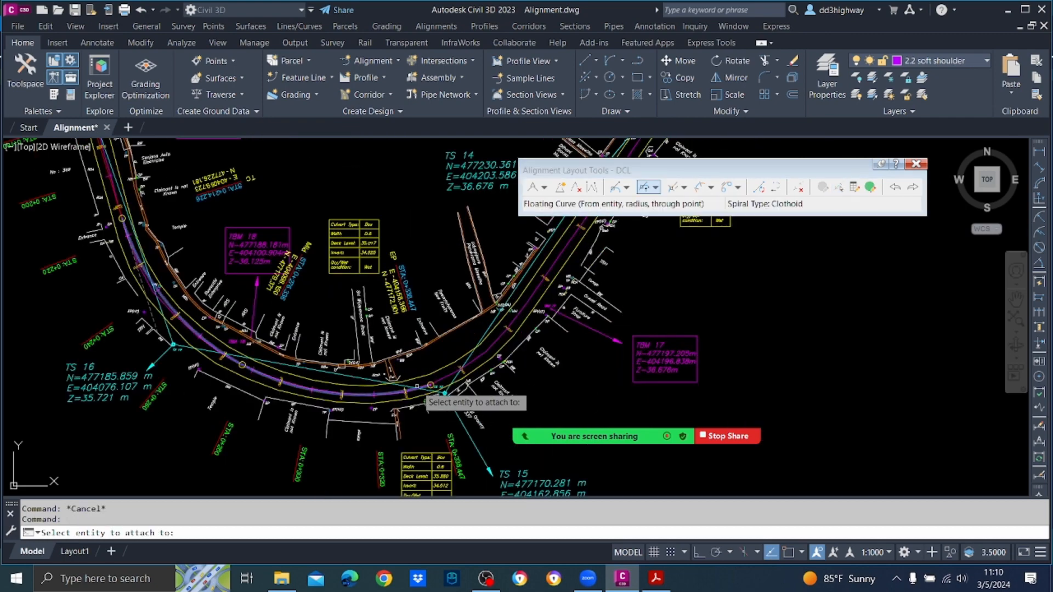
pyautogui.scroll(3, 434, 393)
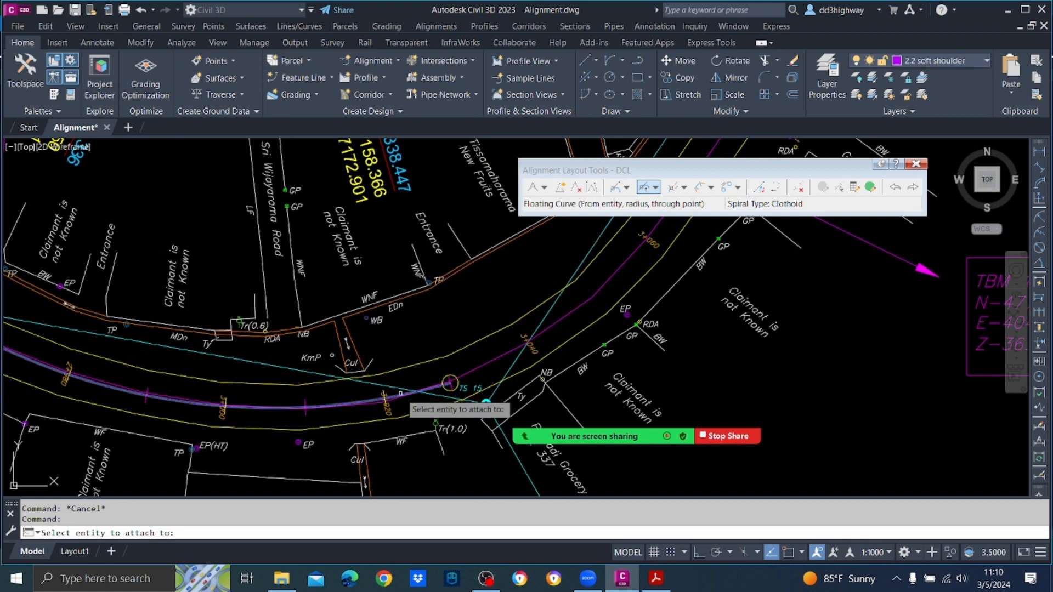
pyautogui.click(403, 392)
pyautogui.scroll(-2, 439, 396)
pyautogui.scroll(-3, 538, 346)
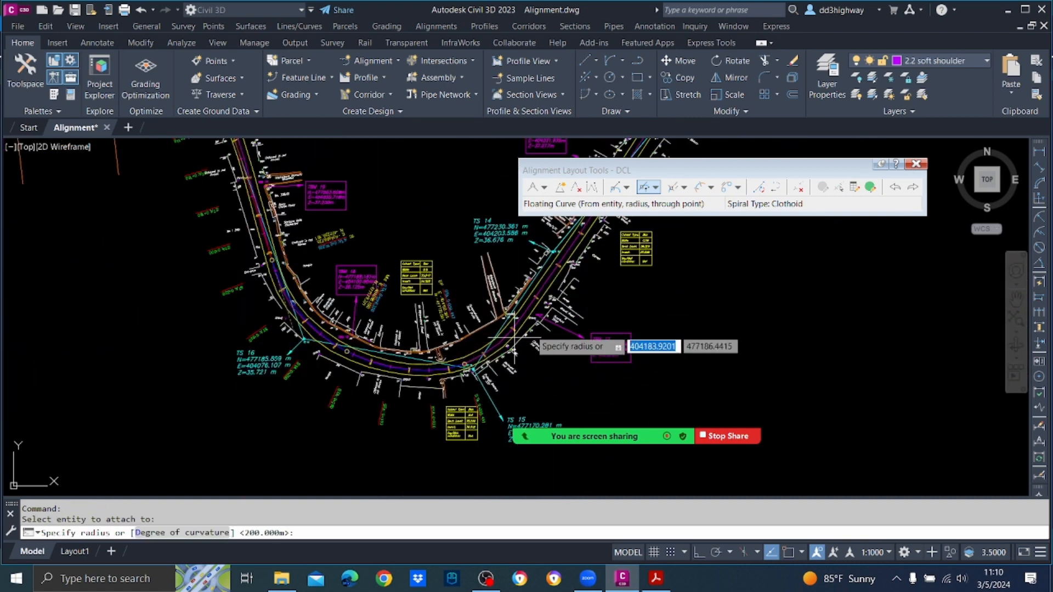
pyautogui.scroll(2, 543, 335)
pyautogui.write('120')
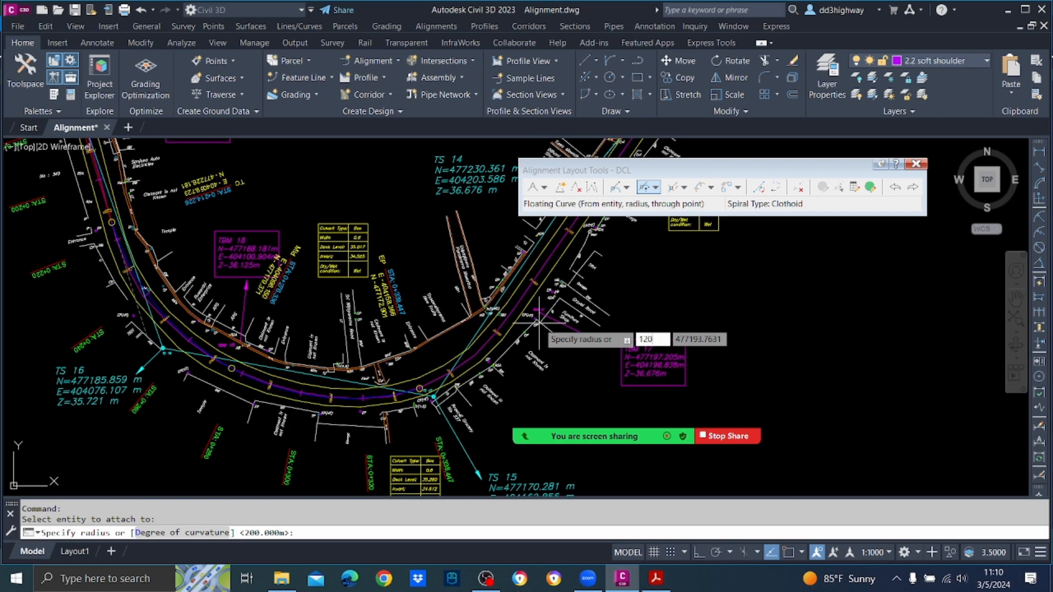
pyautogui.press('Return')
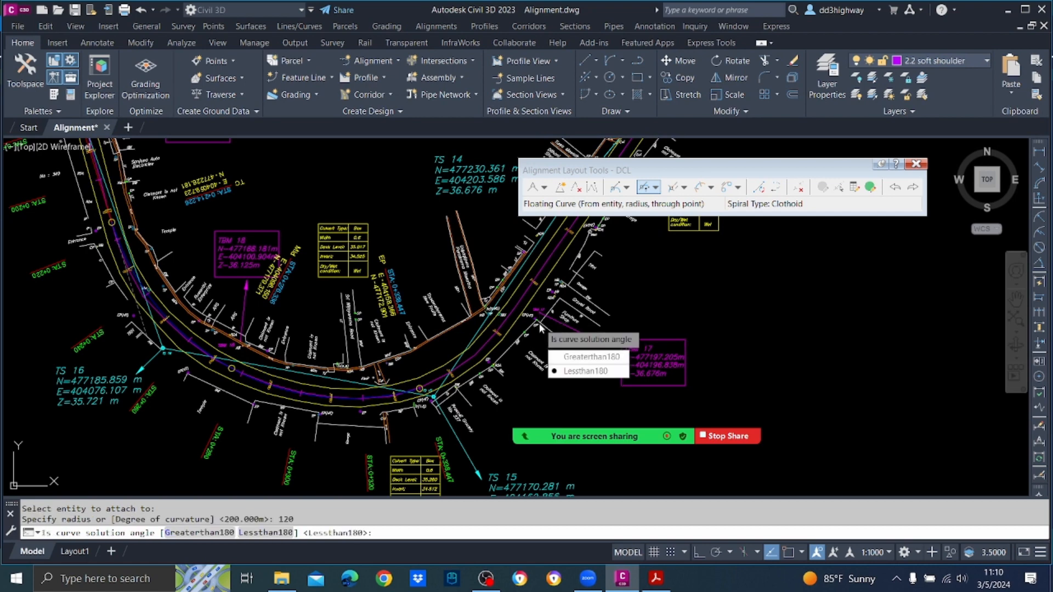
pyautogui.press('Return')
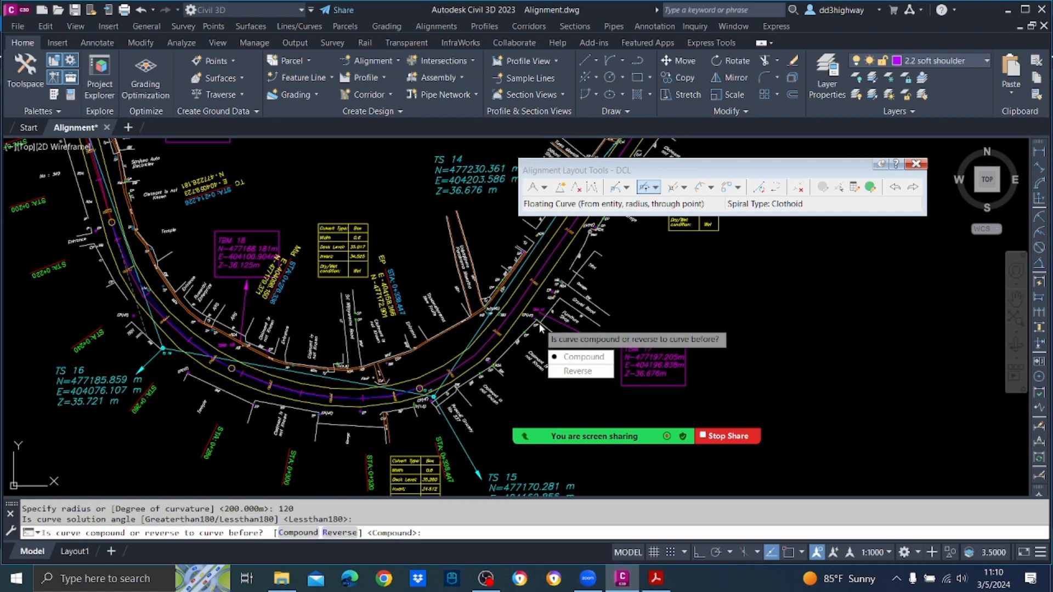
pyautogui.press('Return')
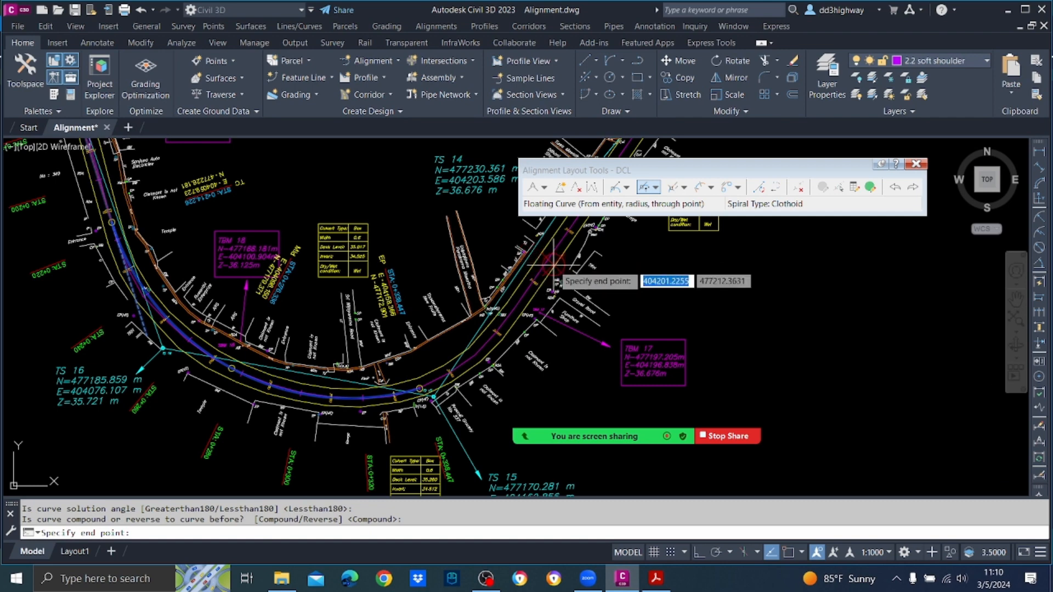
pyautogui.press('Escape')
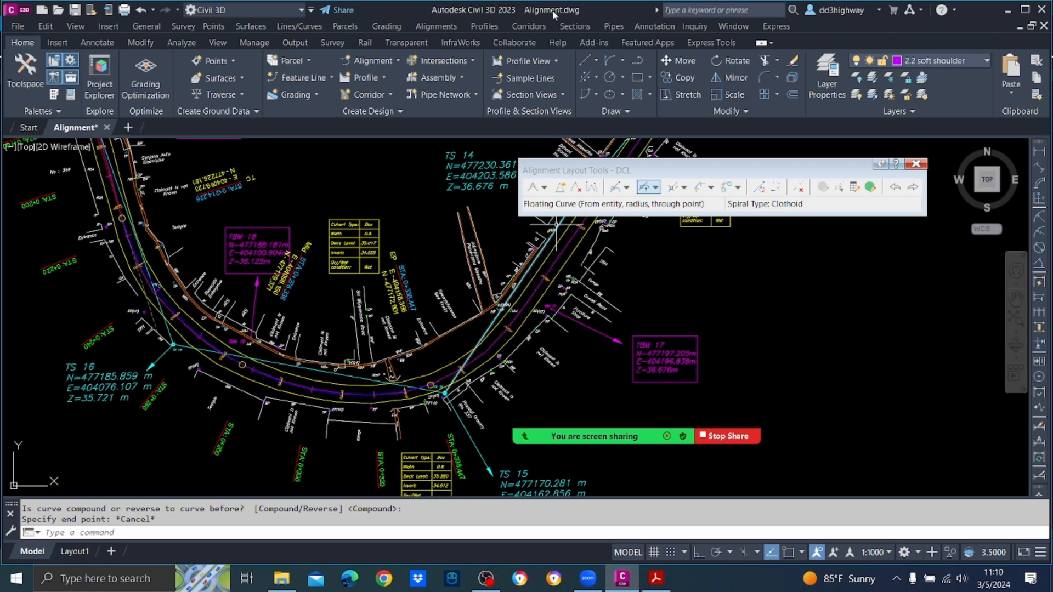
# Step: Draw a start-end-direction helper arc from the end of the last curve near TS 15 along the existing centre line
pyautogui.click(617, 63)
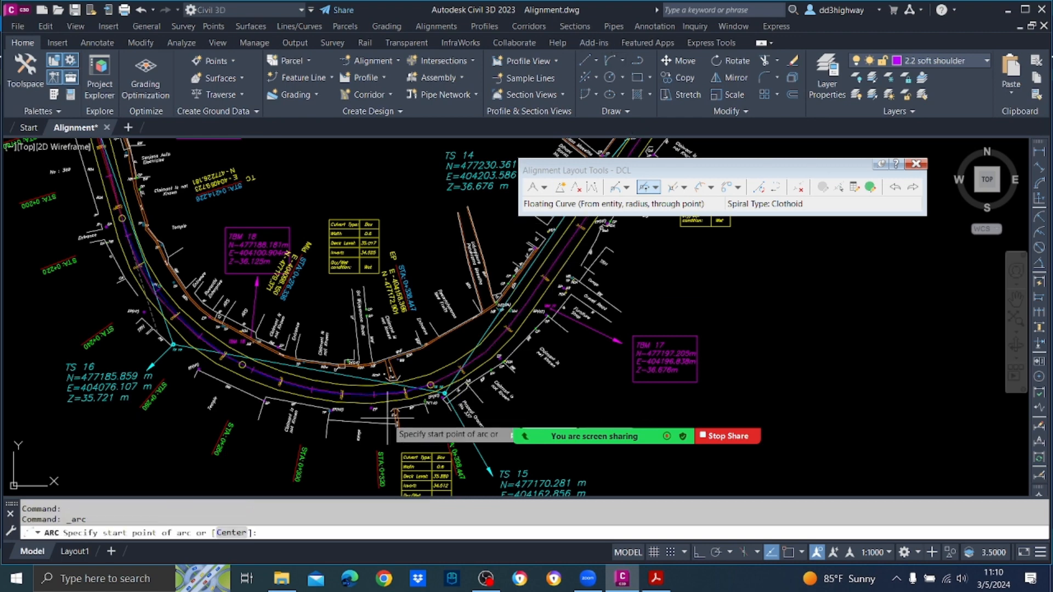
pyautogui.click(430, 386)
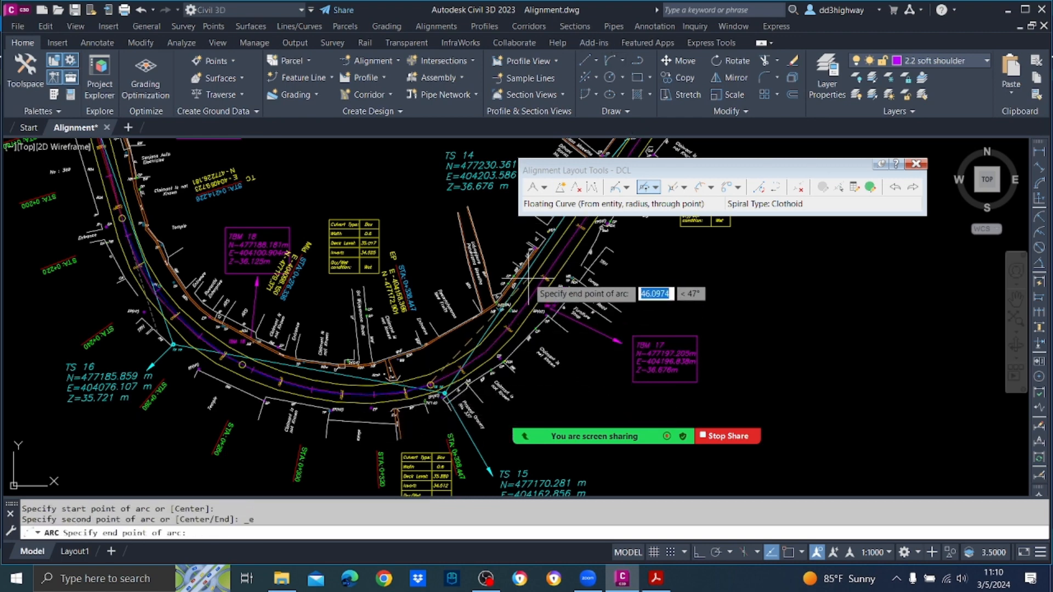
pyautogui.click(554, 263)
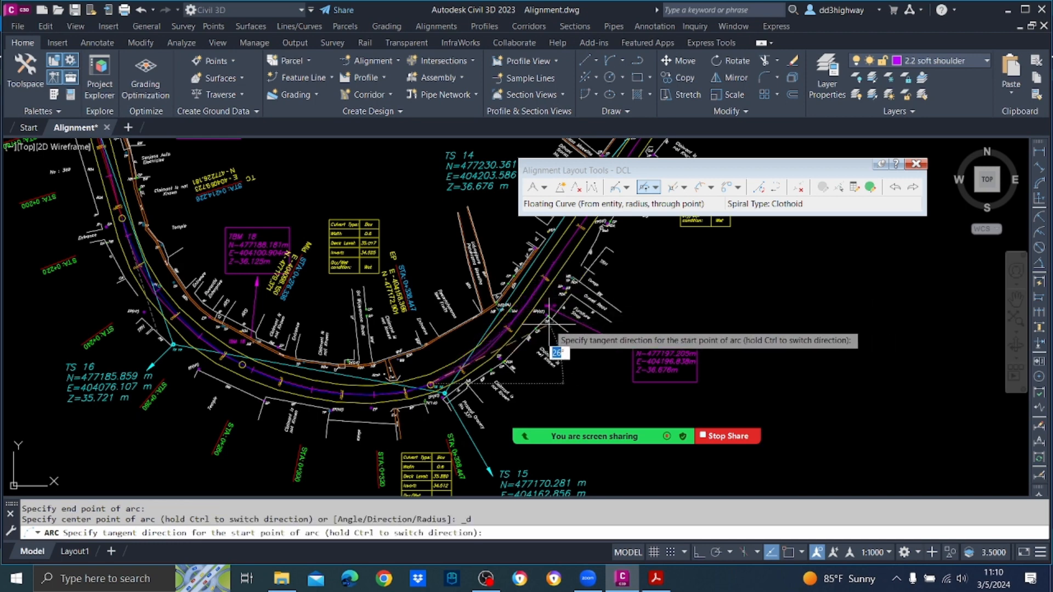
pyautogui.click(543, 340)
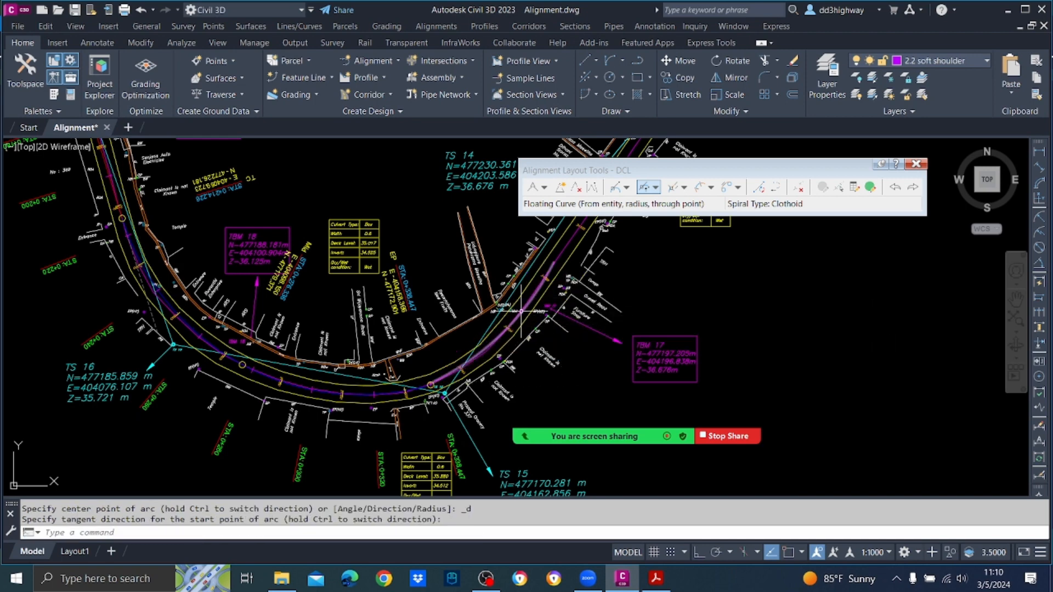
# Step: List the helper arc's properties to read its radius, and erase the arc
pyautogui.click(521, 311)
pyautogui.write('l')
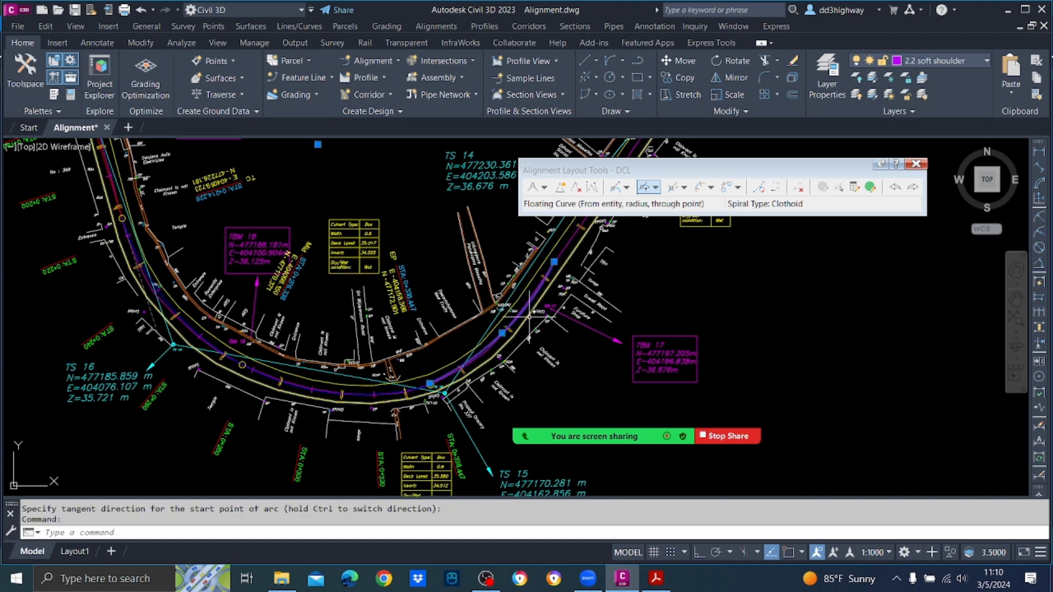
pyautogui.write('i')
pyautogui.press('Return')
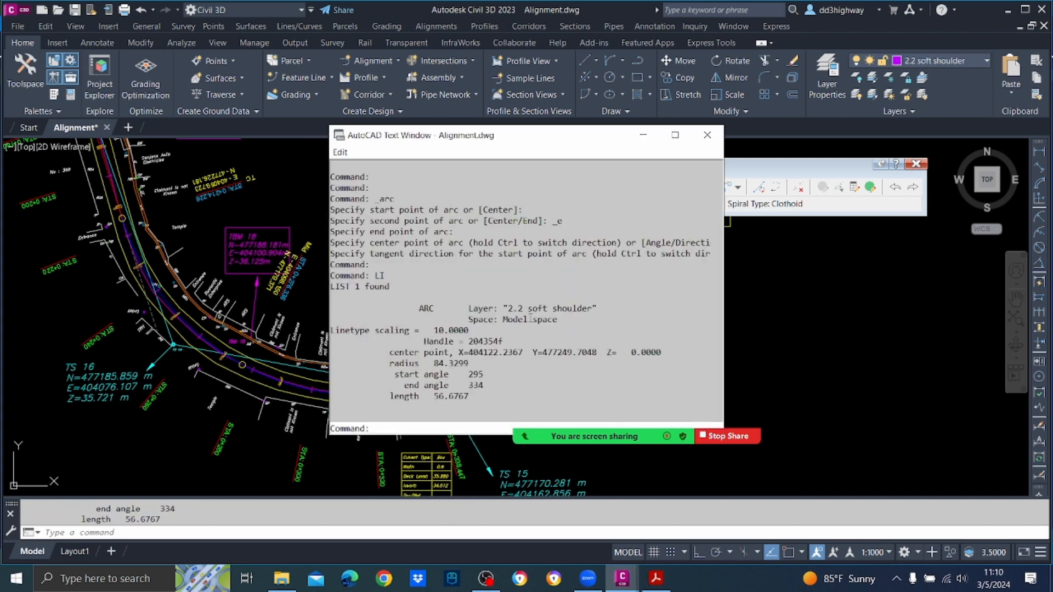
pyautogui.click(708, 135)
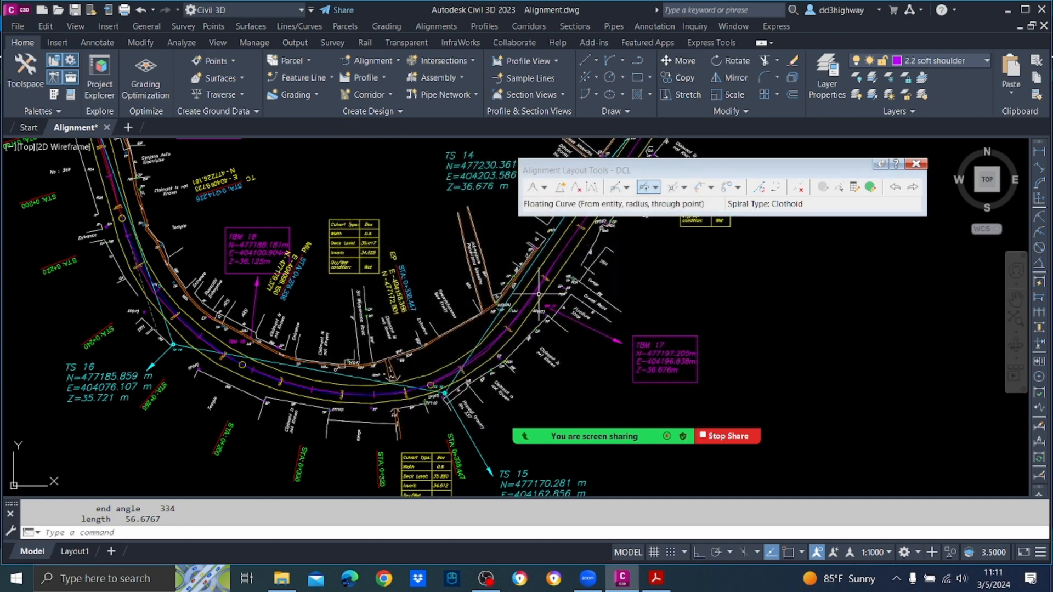
pyautogui.click(535, 296)
pyautogui.press('Delete')
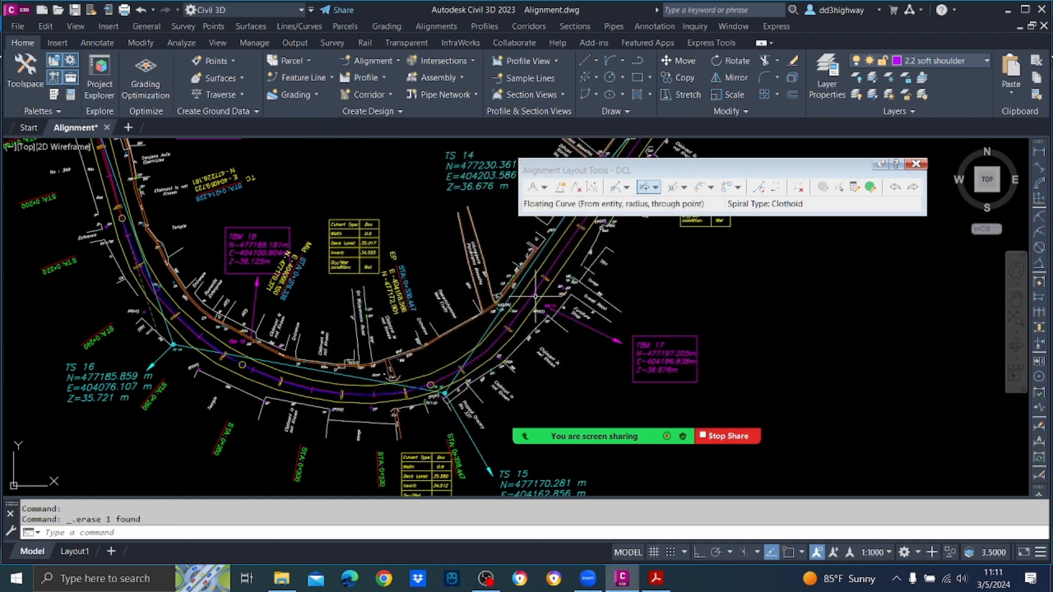
pyautogui.click(644, 190)
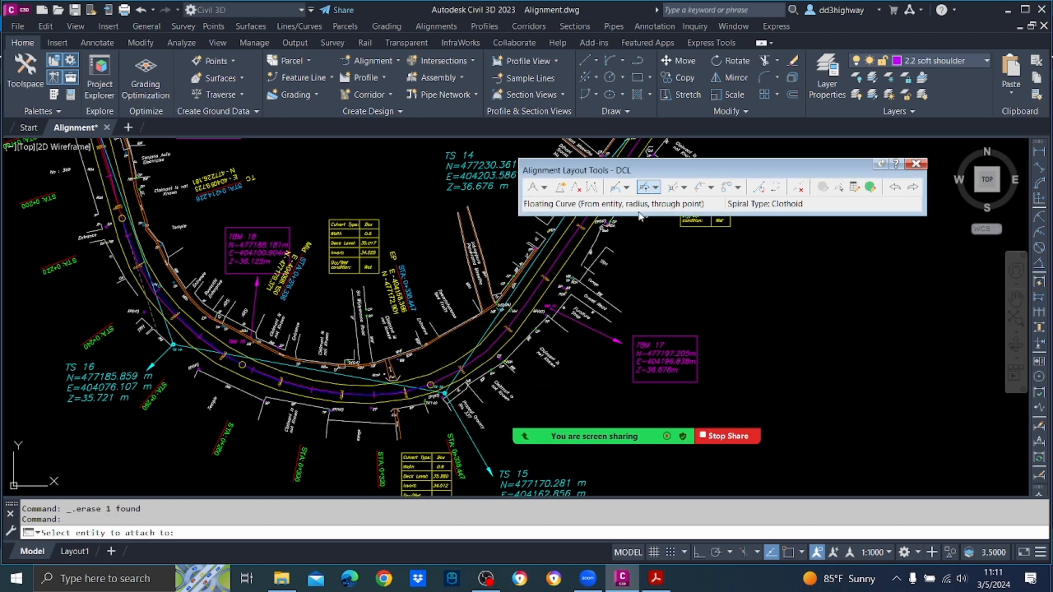
pyautogui.click(656, 188)
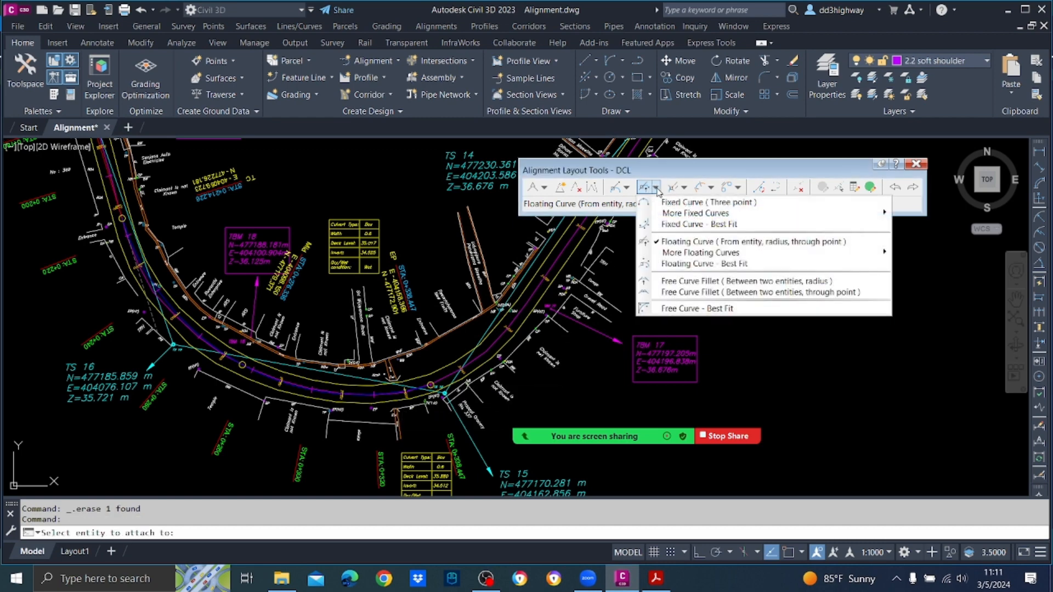
pyautogui.click(685, 240)
pyautogui.scroll(5, 396, 389)
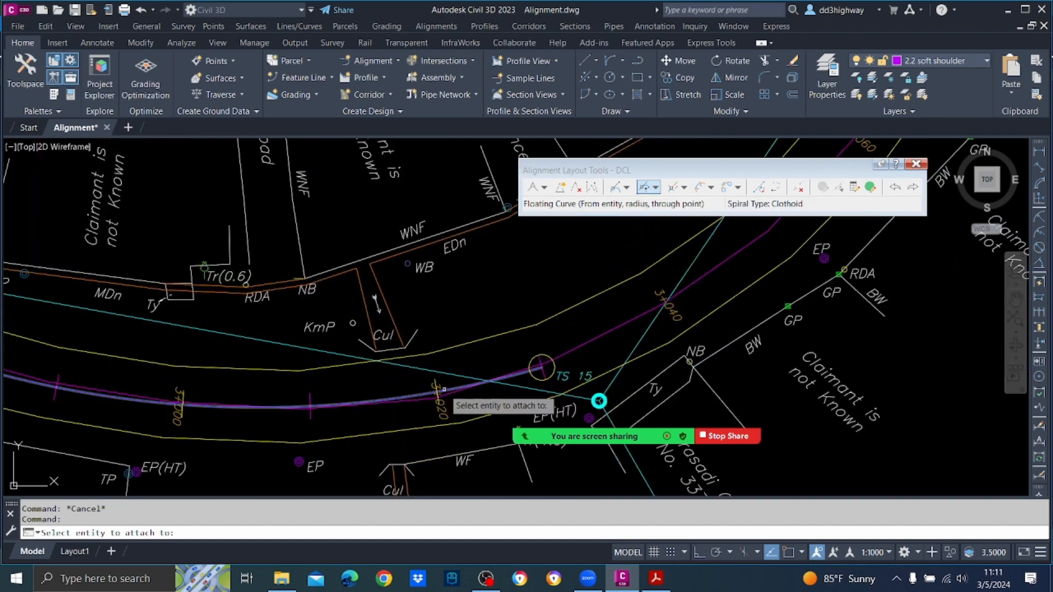
pyautogui.click(443, 389)
pyautogui.scroll(-5, 466, 382)
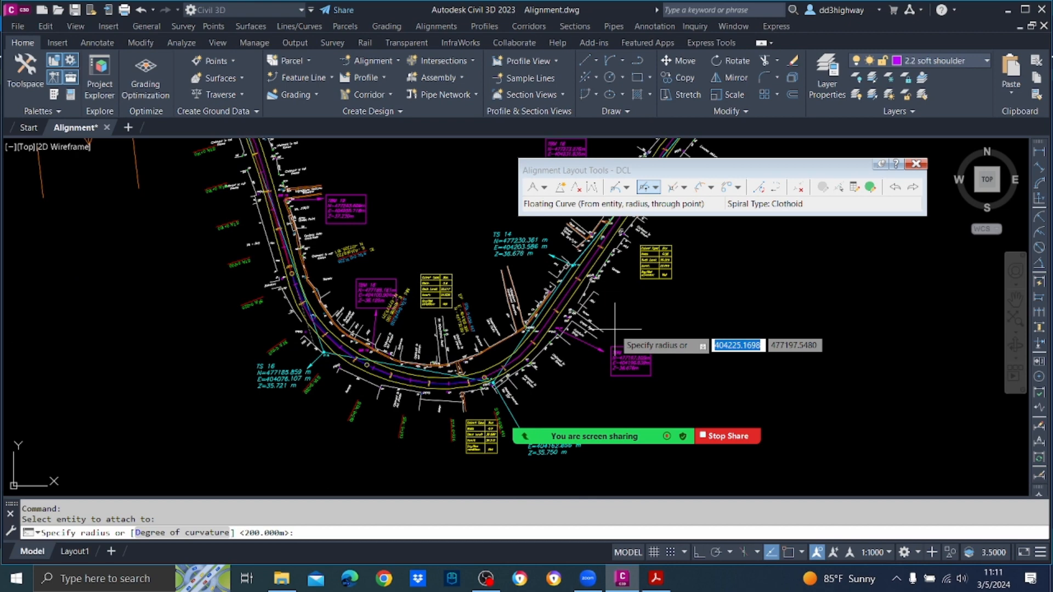
pyautogui.write('85')
pyautogui.press('Return')
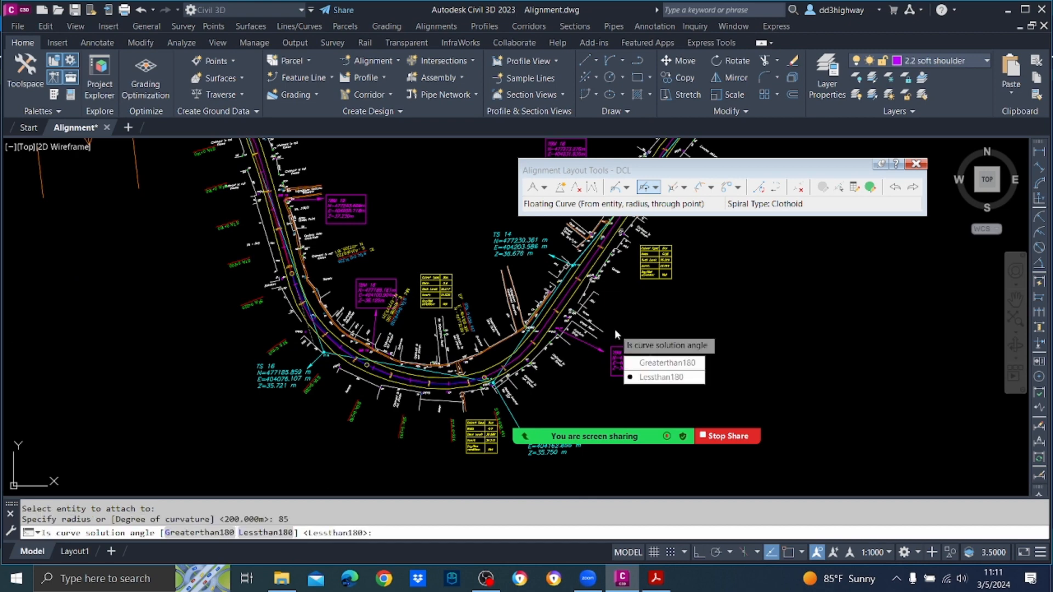
pyautogui.press('Return')
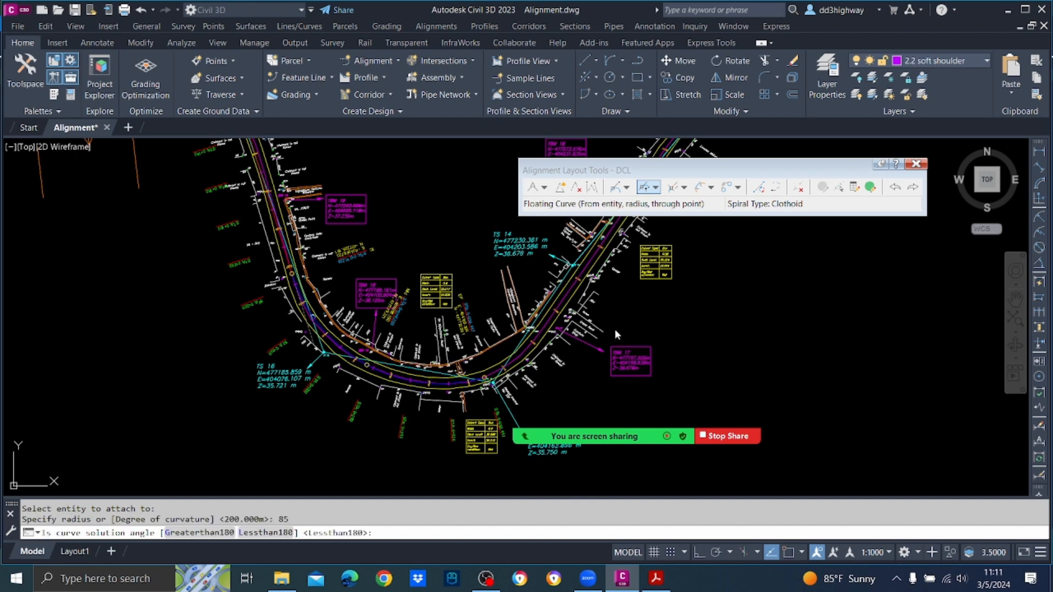
pyautogui.write('c')
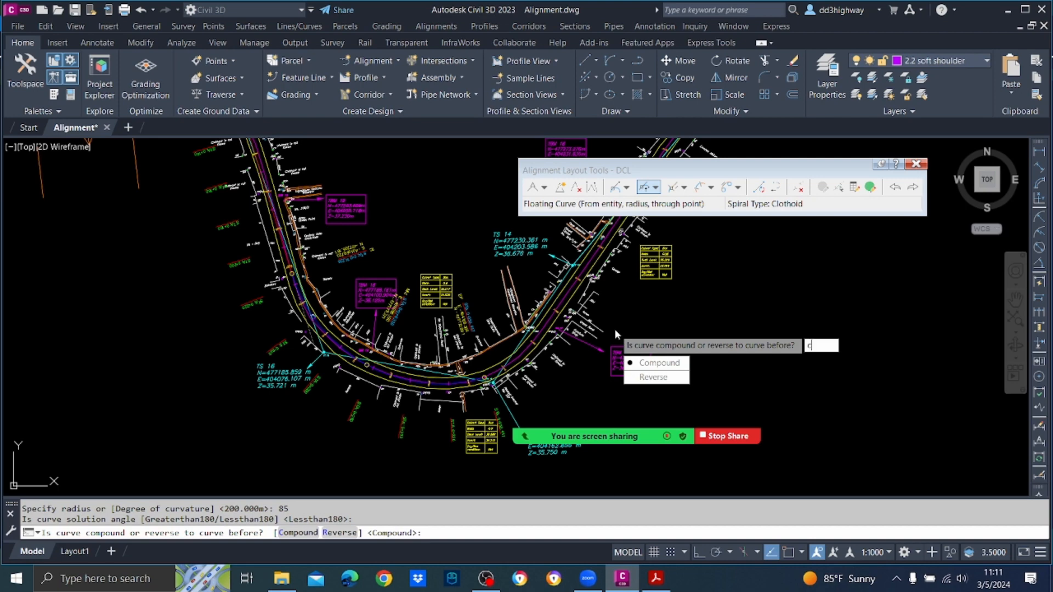
pyautogui.press('Return')
pyautogui.scroll(2, 554, 330)
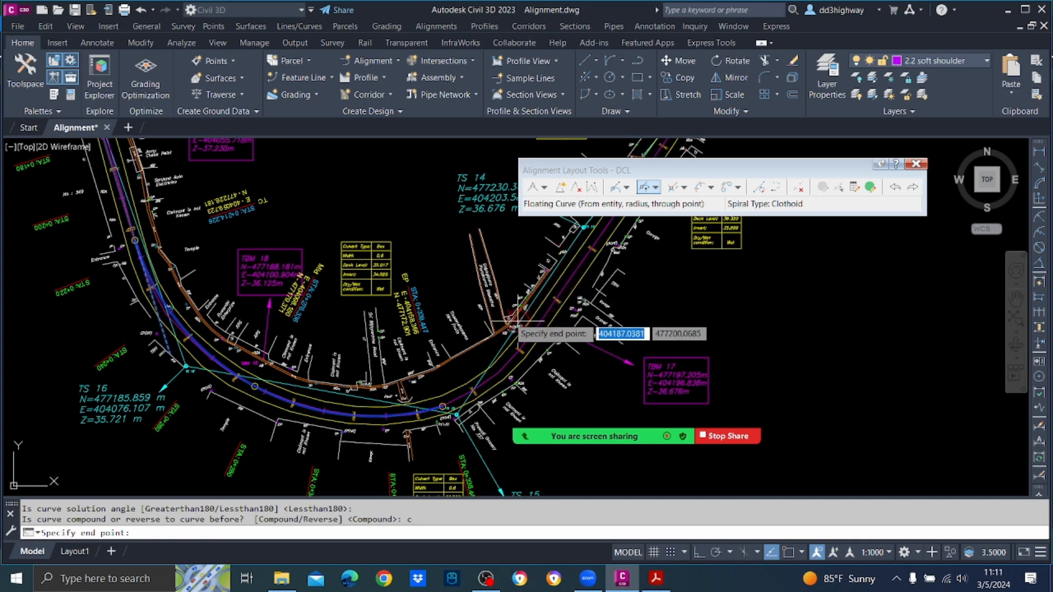
pyautogui.press('Escape')
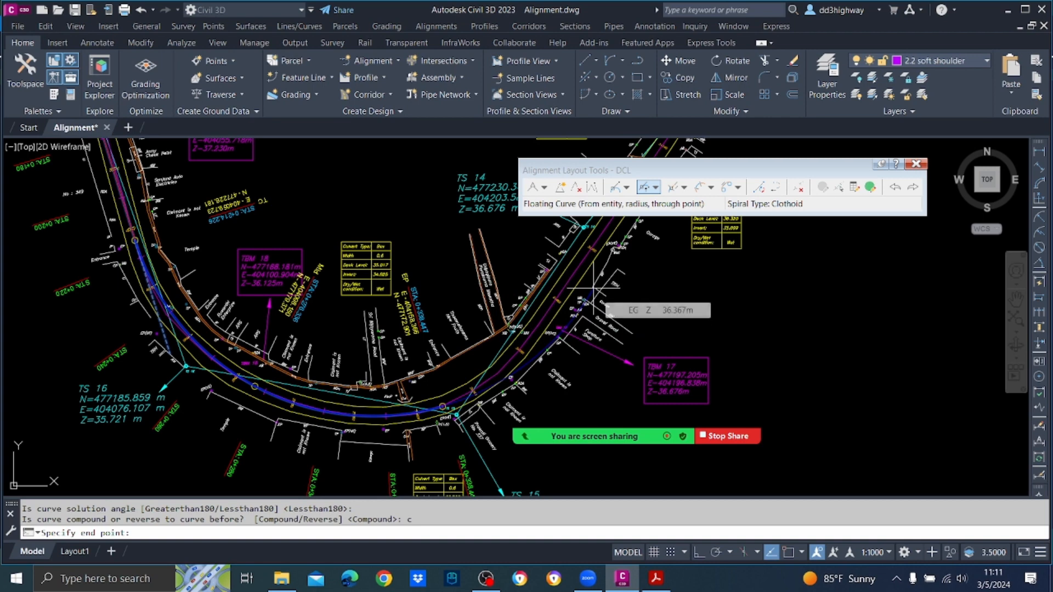
# Step: Shorten the alignment's last curve by stretching its end point back from TS 15 along the centre line to about STA 0+305
pyautogui.moveTo(583, 321); pyautogui.dragTo(570, 299, button='middle')
pyautogui.scroll(3, 448, 363)
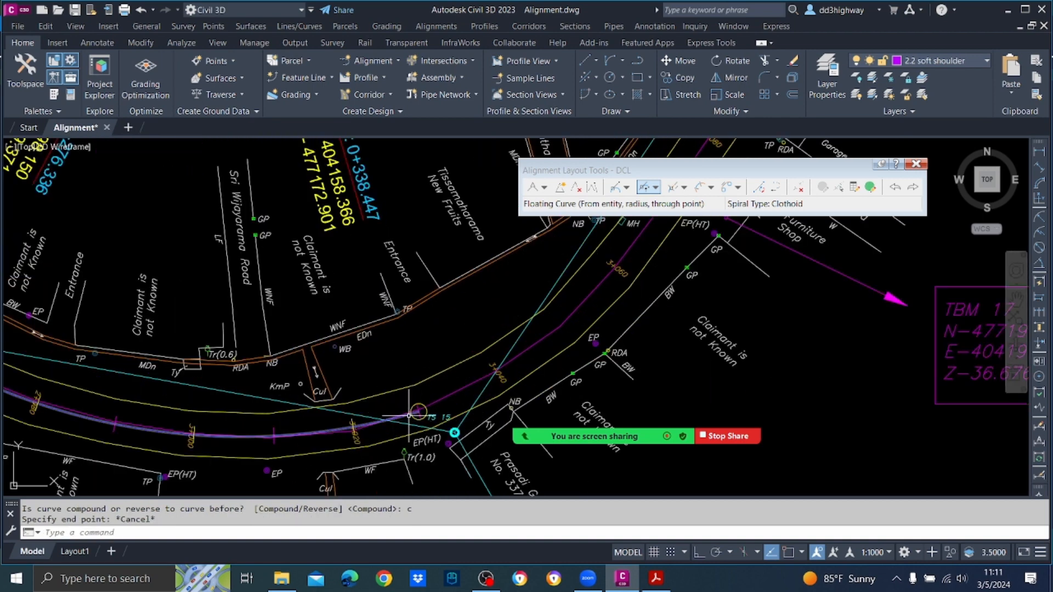
pyautogui.click(405, 417)
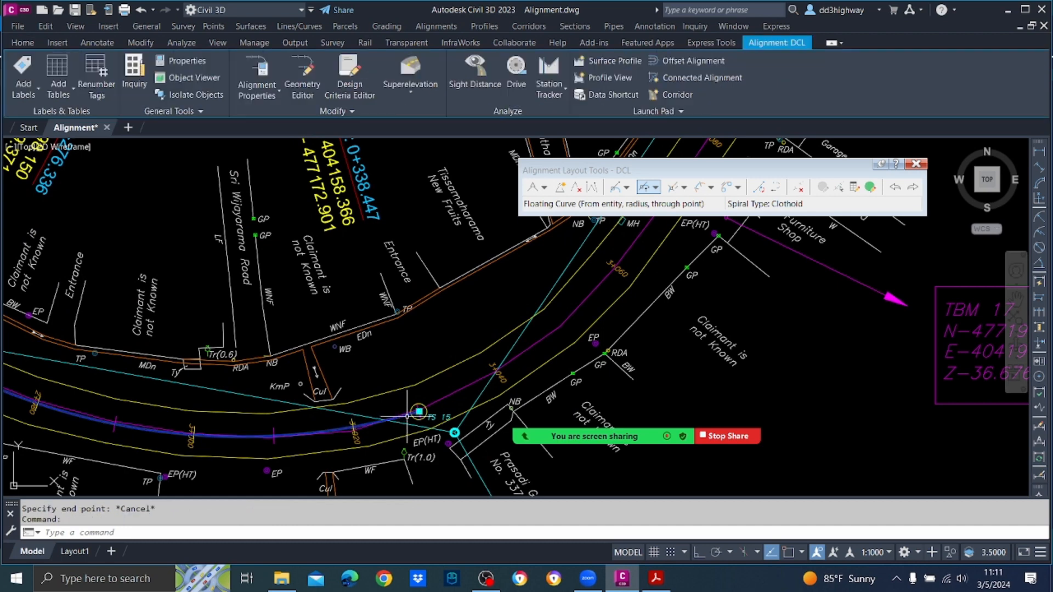
pyautogui.click(418, 412)
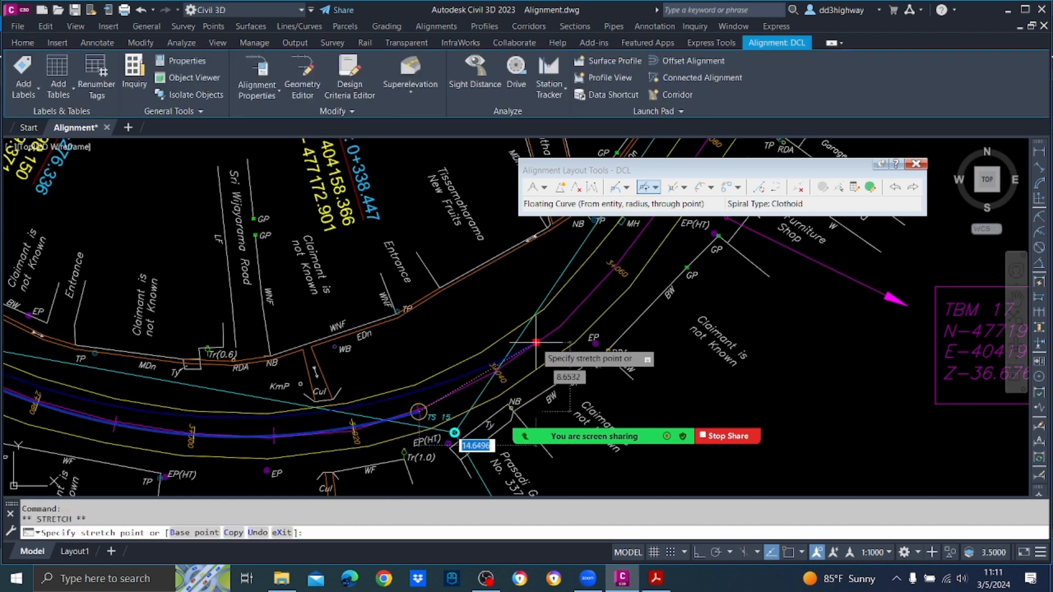
pyautogui.scroll(-2, 548, 351)
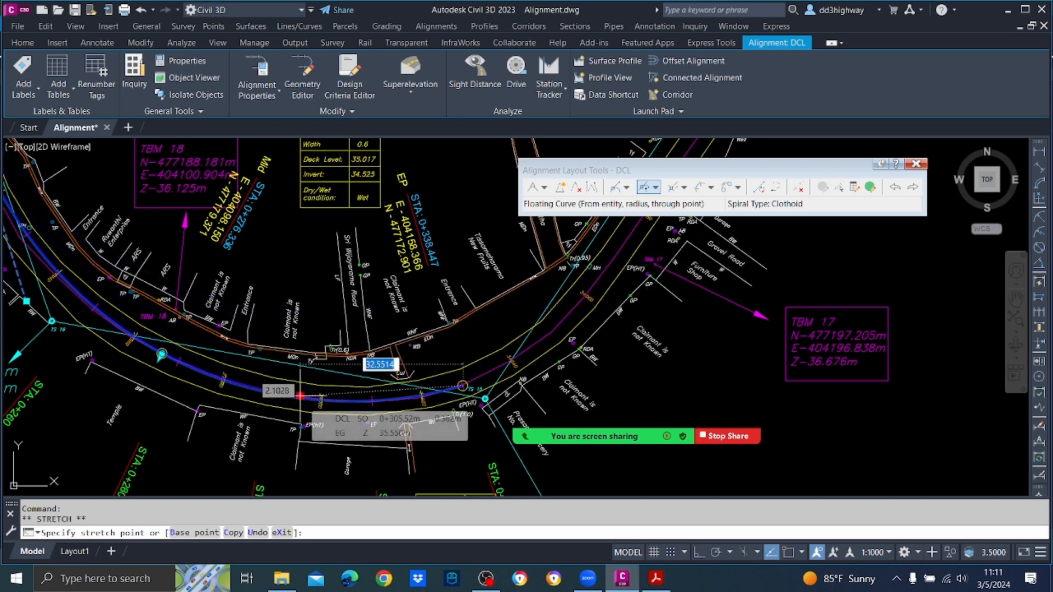
pyautogui.press('Escape')
pyautogui.press('Escape')
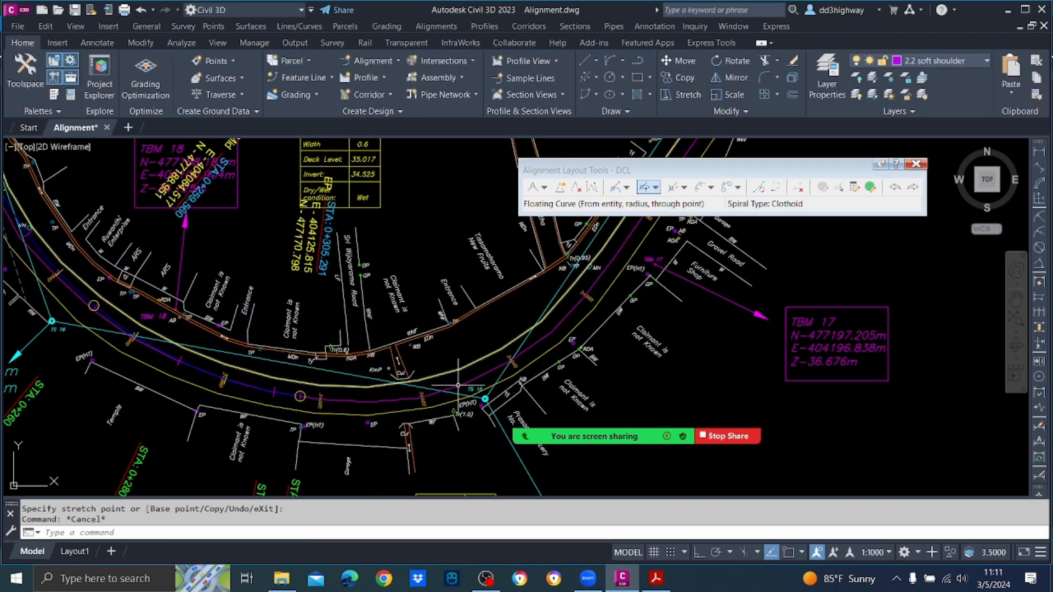
# Step: Draw a start-end-direction helper arc from the shortened curve's end along the existing centre line to a point near TBM 17
pyautogui.click(612, 62)
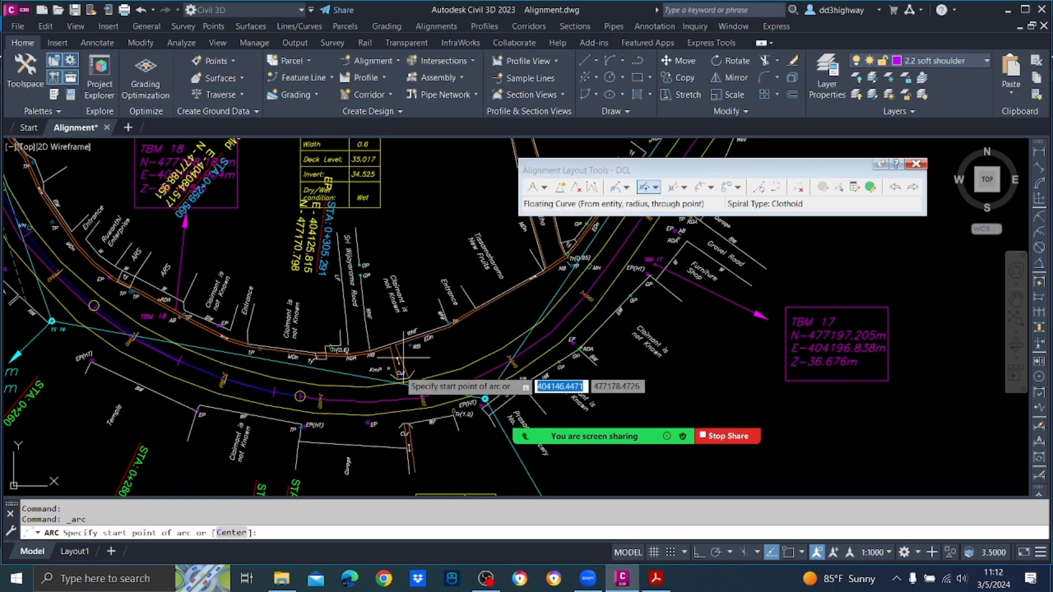
pyautogui.click(300, 396)
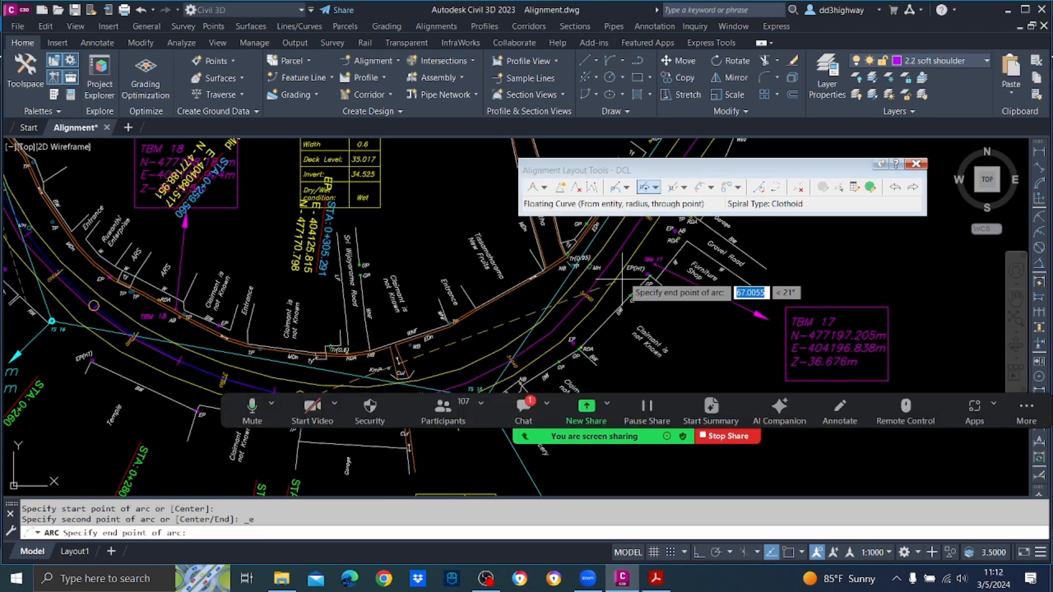
pyautogui.click(626, 237)
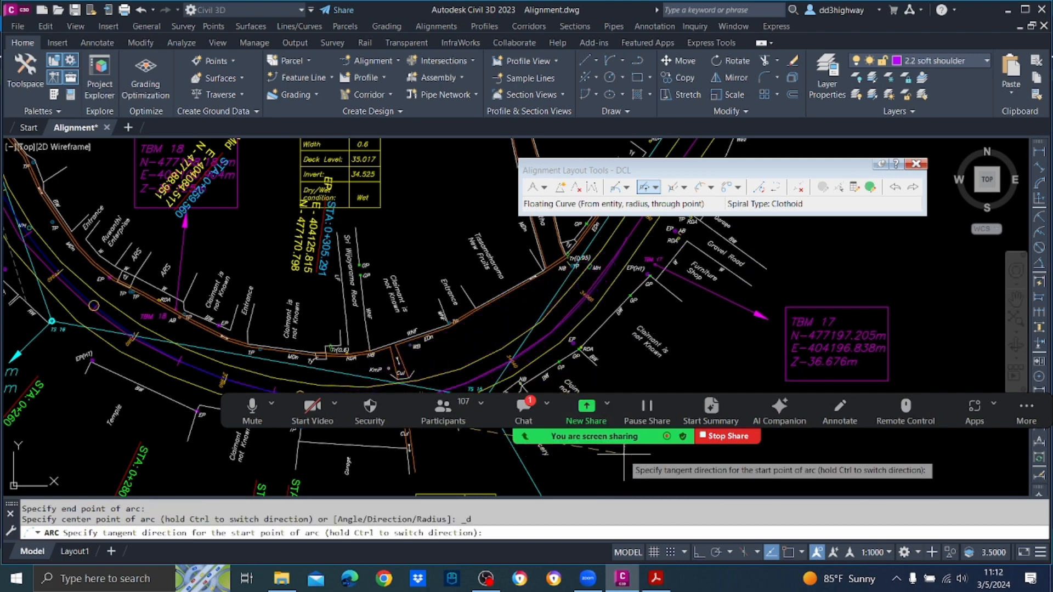
pyautogui.click(624, 392)
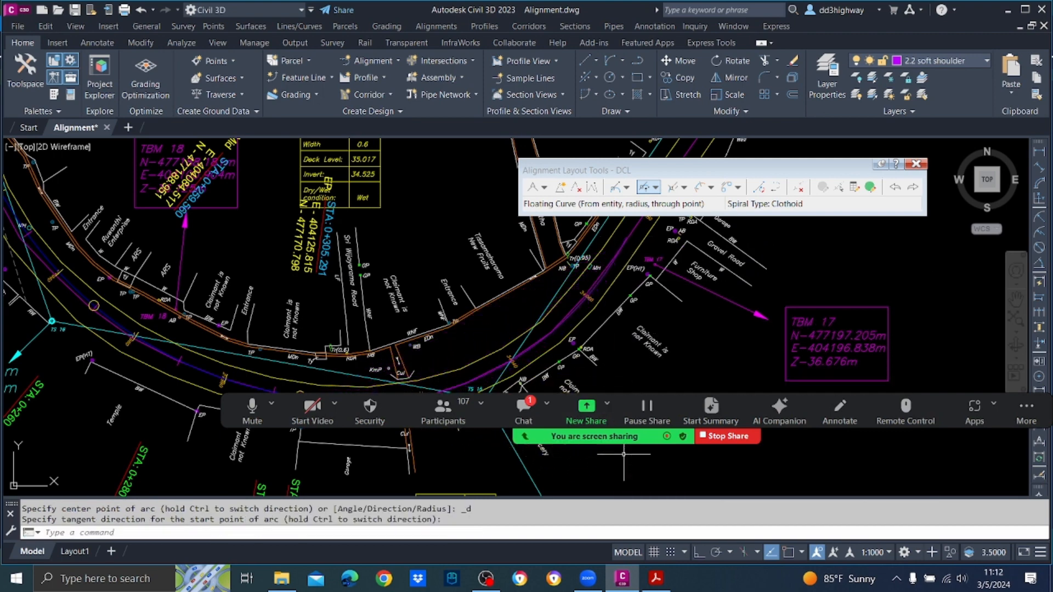
# Step: List the helper arc's properties to read its radius, and close the listing
pyautogui.click(537, 341)
pyautogui.write('LI')
pyautogui.press('Return')
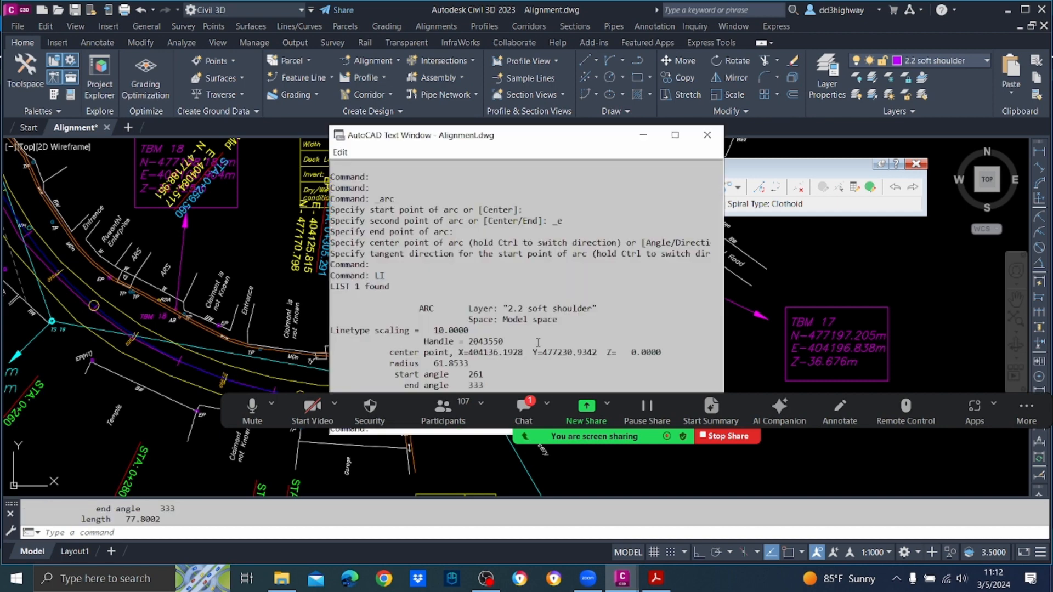
pyautogui.click(708, 135)
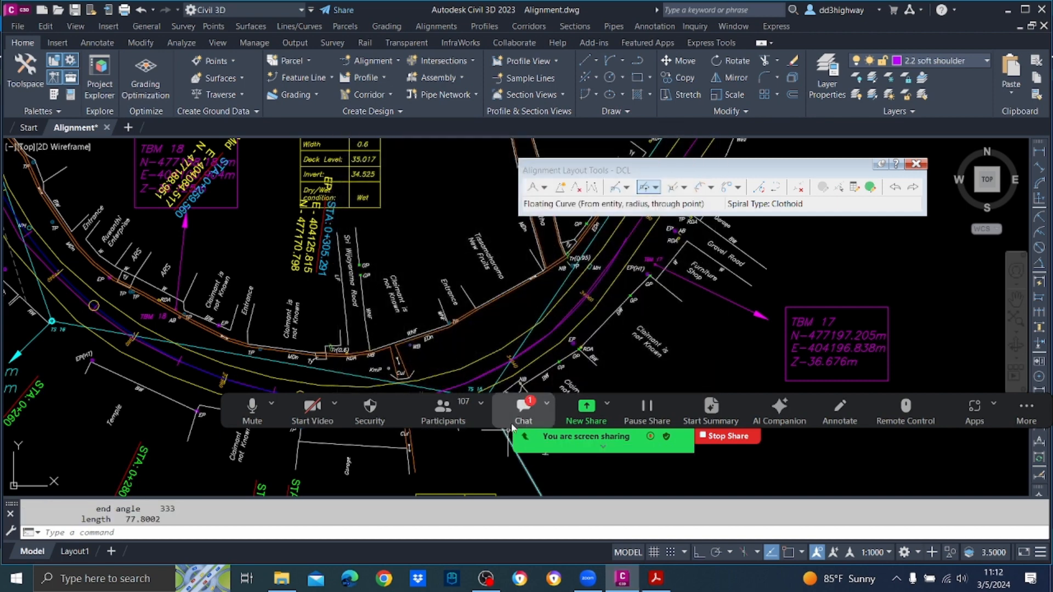
# Step: Read the newest message in the meeting chat and close the chat
pyautogui.click(524, 409)
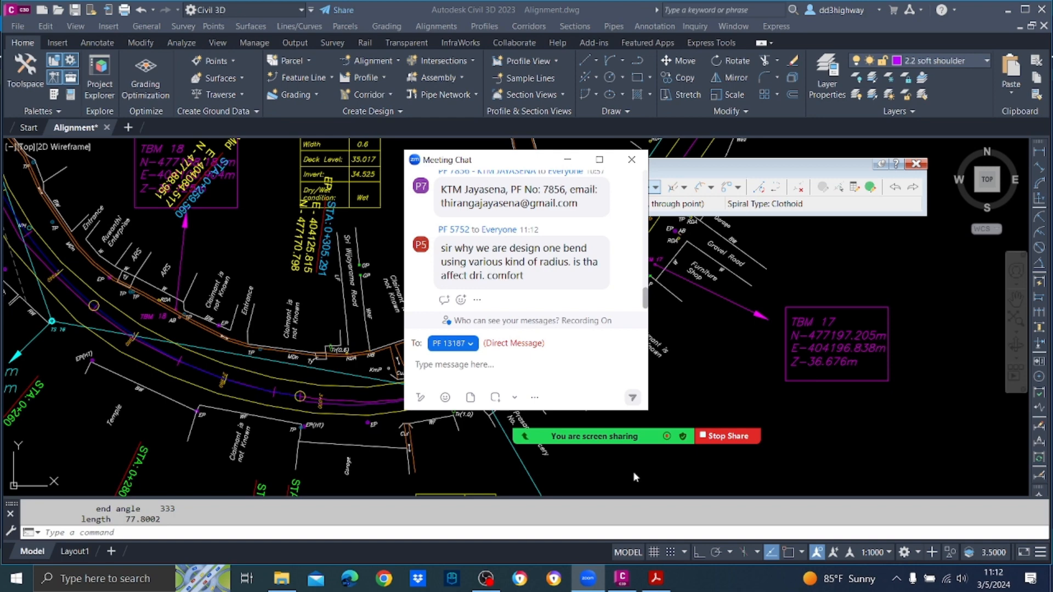
pyautogui.click(631, 160)
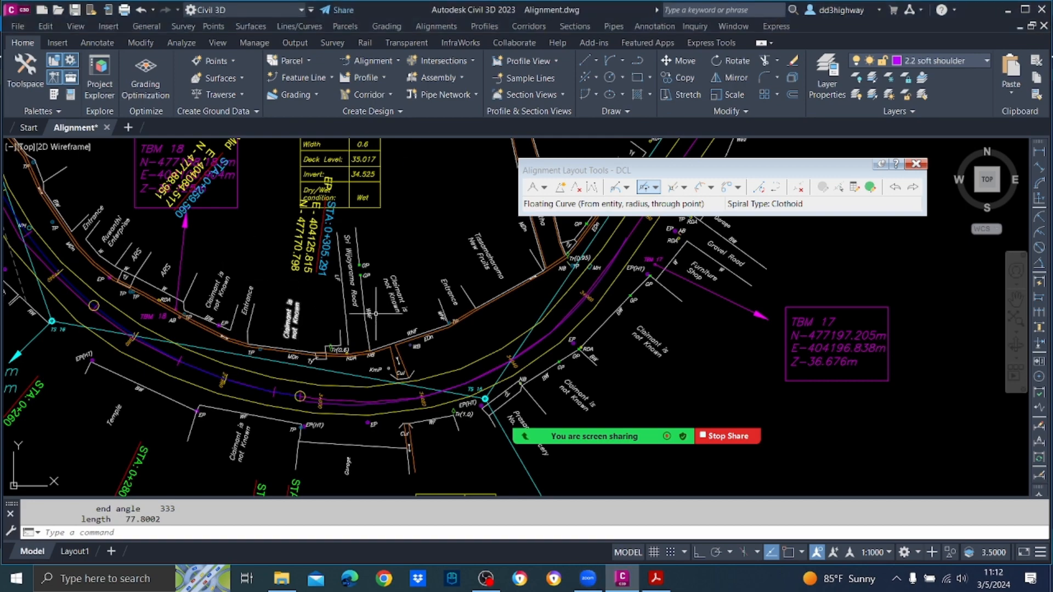
pyautogui.scroll(-3, 314, 335)
pyautogui.scroll(3, 314, 336)
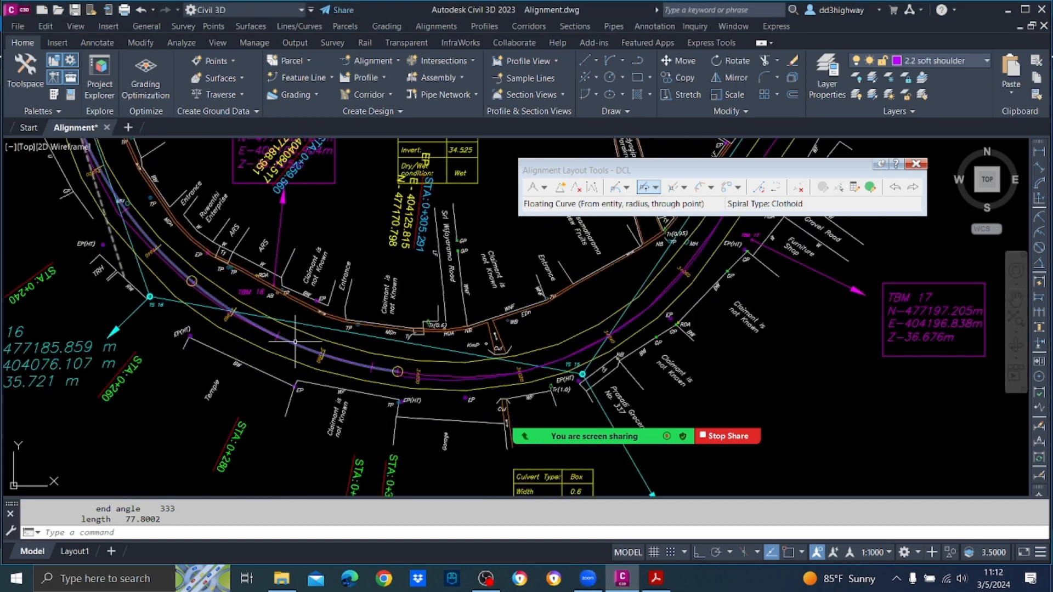
# Step: Try to cover the whole bend with one curve by stretching the last curve's end to near TBM 17, and undo the stretch
pyautogui.click(398, 372)
pyautogui.click(398, 371)
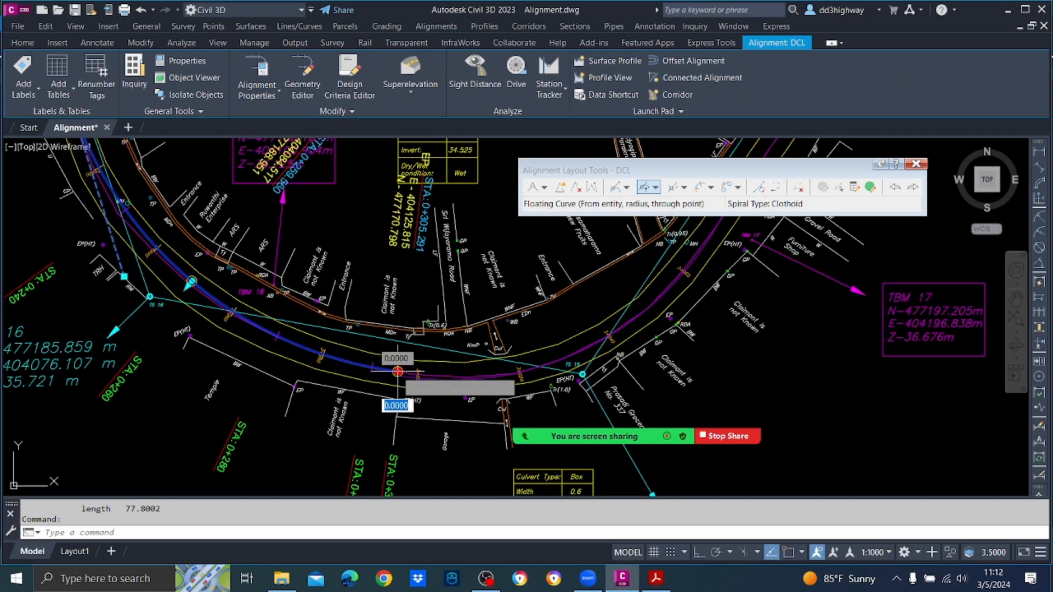
pyautogui.scroll(-2, 589, 343)
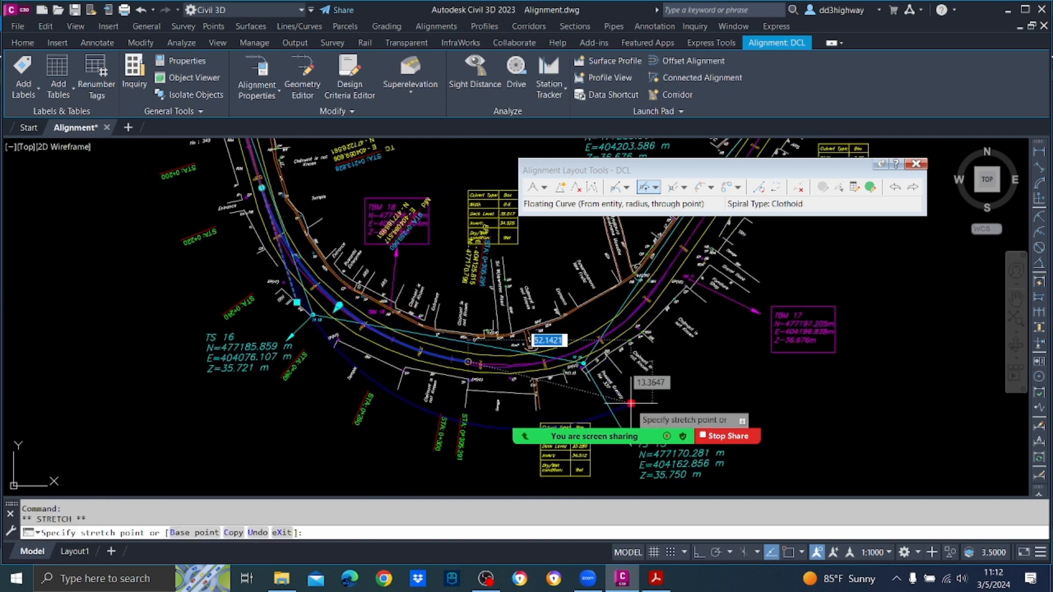
pyautogui.scroll(-4, 664, 304)
pyautogui.scroll(4, 668, 287)
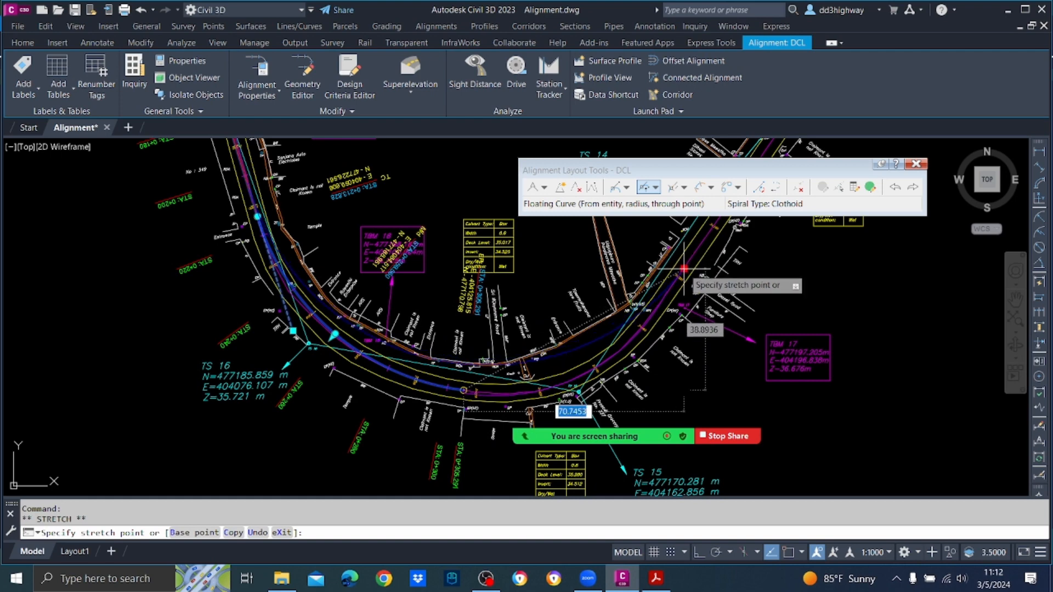
pyautogui.click(684, 268)
pyautogui.press('Escape')
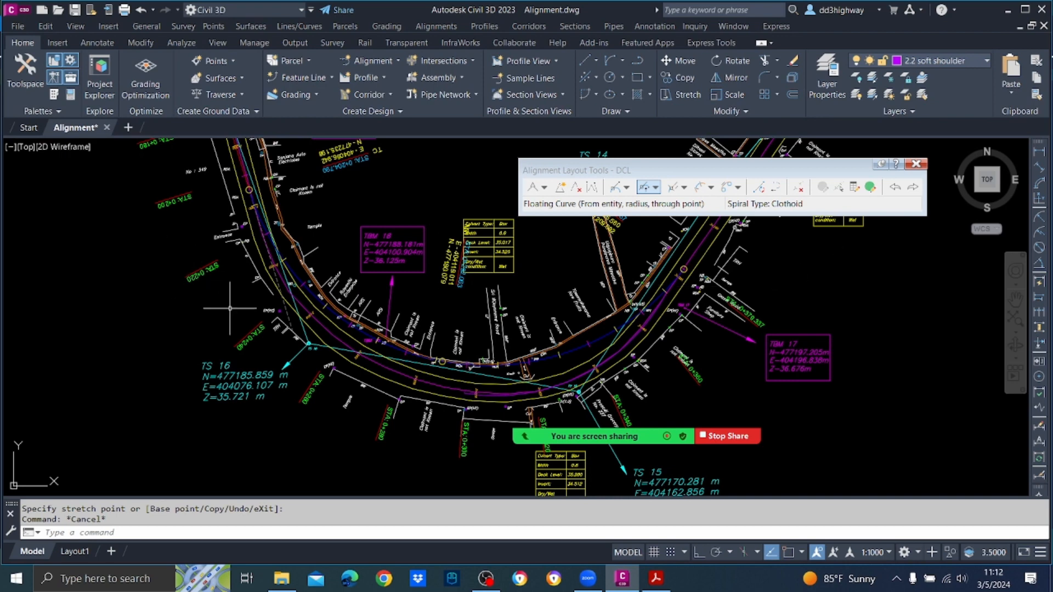
pyautogui.moveTo(567, 272)
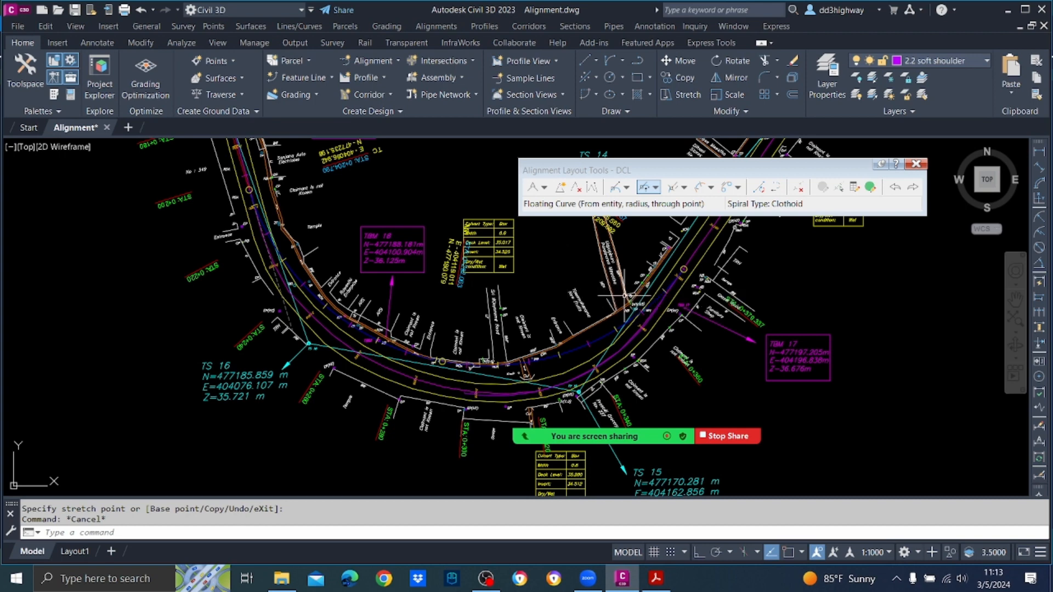
pyautogui.hotkey('ctrl', 'z')
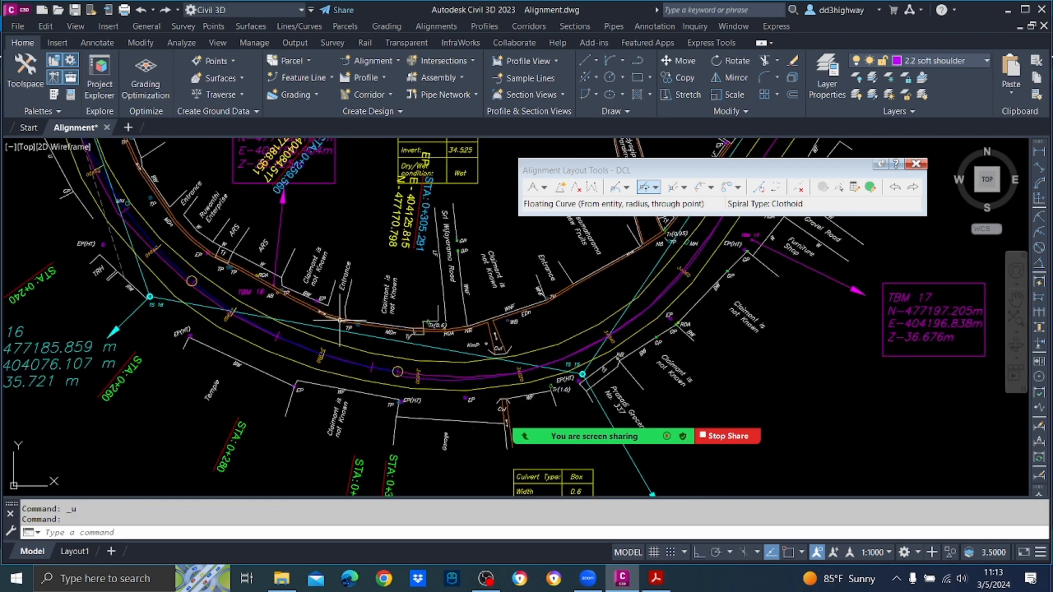
# Step: Add a floating curve to the alignment's last curve with radius 60 m, less than 180°, compound, ending on the centre line near TBM 17
pyautogui.scroll(-2, 329, 321)
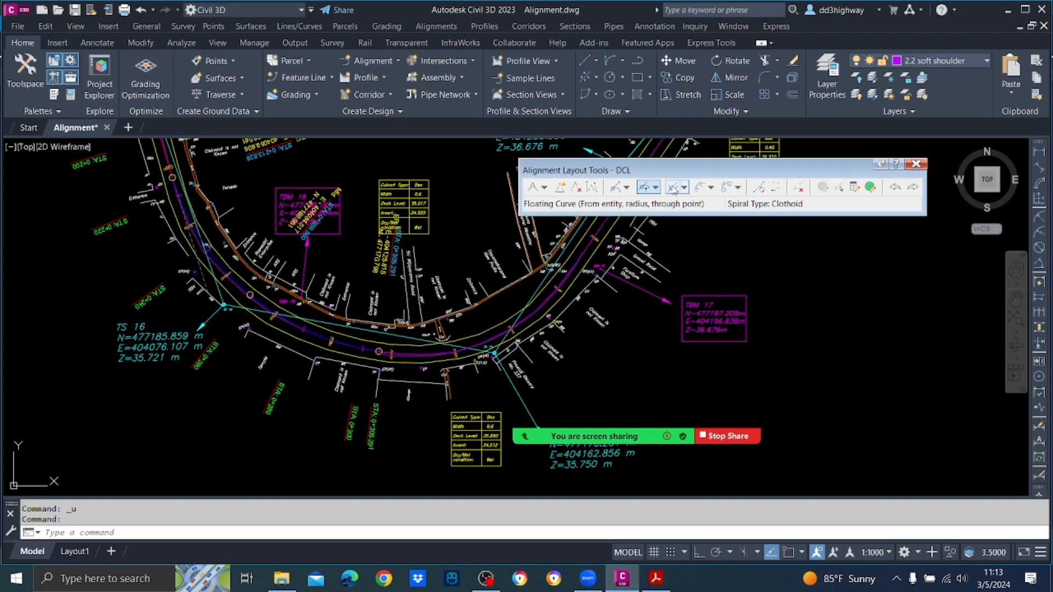
pyautogui.click(644, 189)
pyautogui.scroll(5, 374, 356)
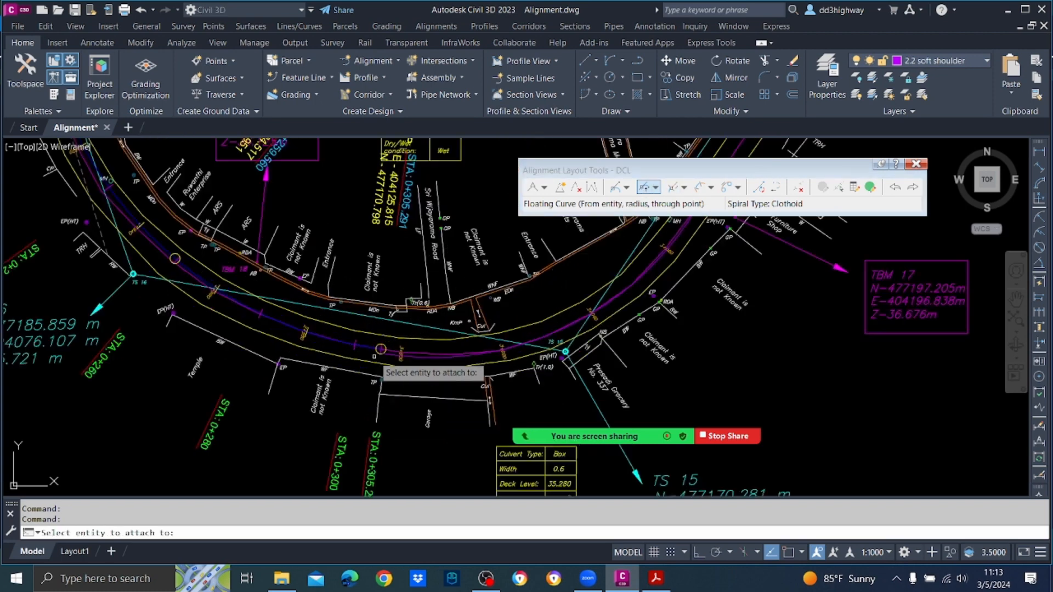
pyautogui.scroll(2, 374, 356)
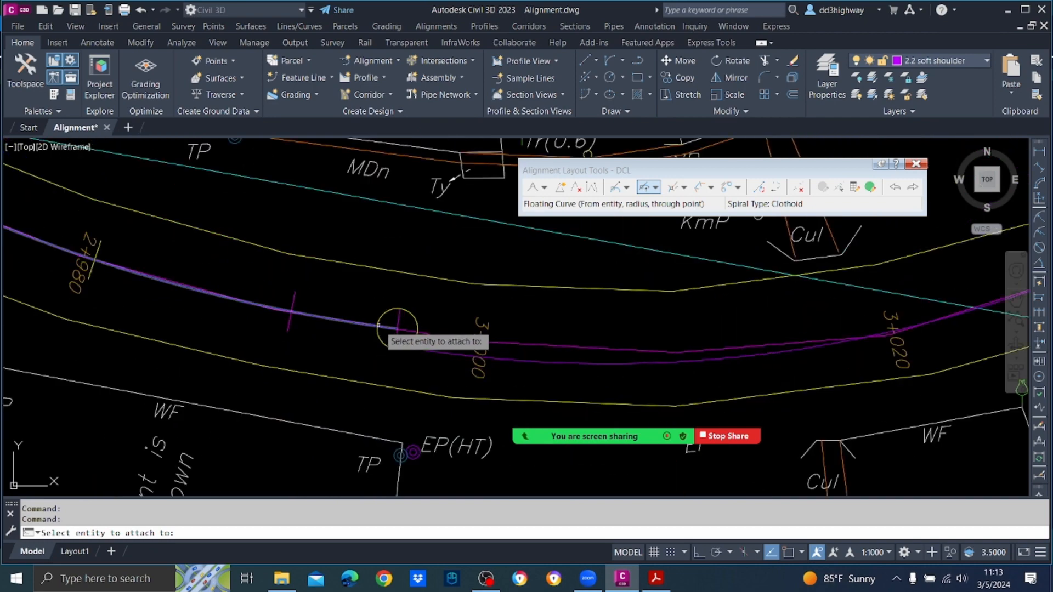
pyautogui.click(397, 328)
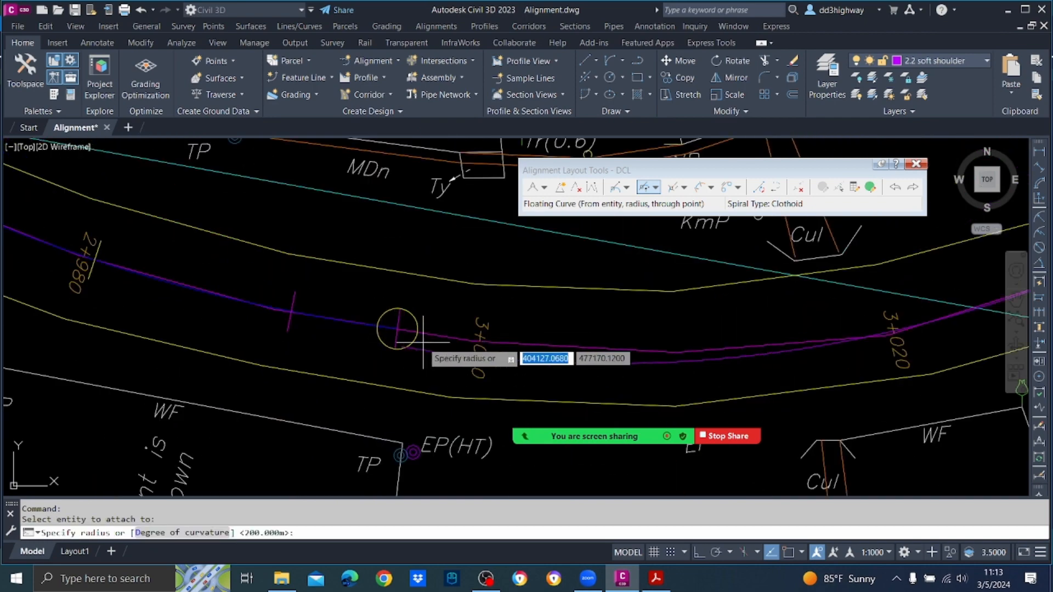
pyautogui.scroll(-4, 413, 336)
pyautogui.scroll(-1, 466, 335)
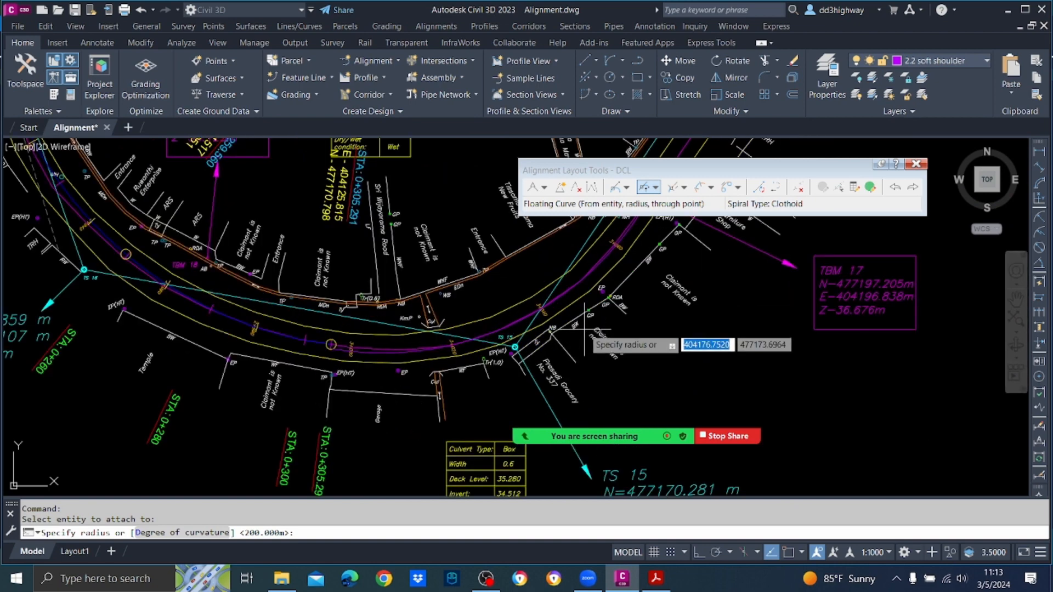
pyautogui.scroll(-1, 549, 328)
pyautogui.write('60')
pyautogui.press('Return')
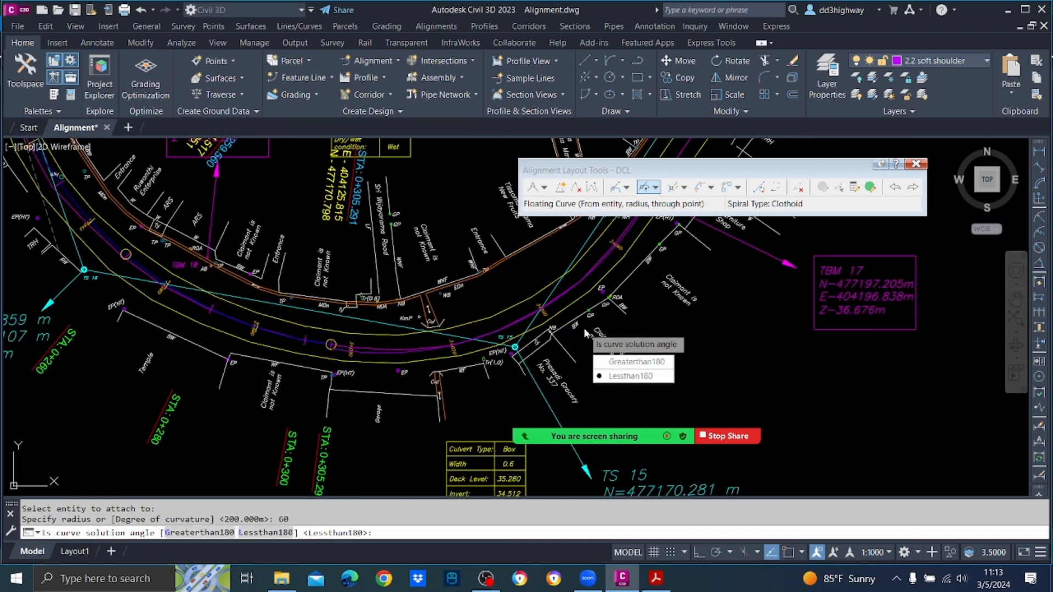
pyautogui.press('Return')
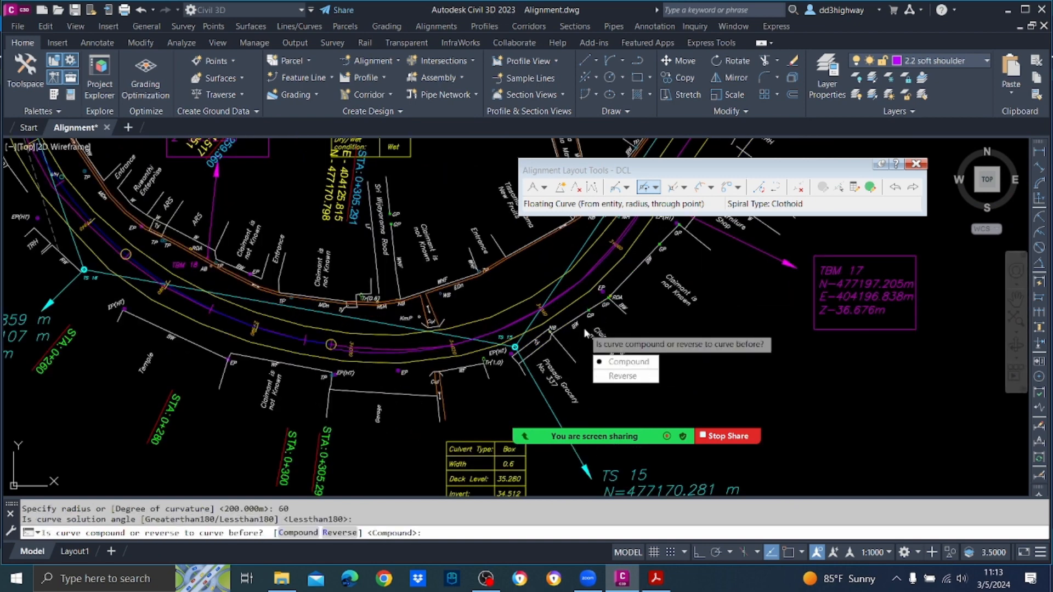
pyautogui.write('c')
pyautogui.press('Return')
pyautogui.scroll(-2, 607, 351)
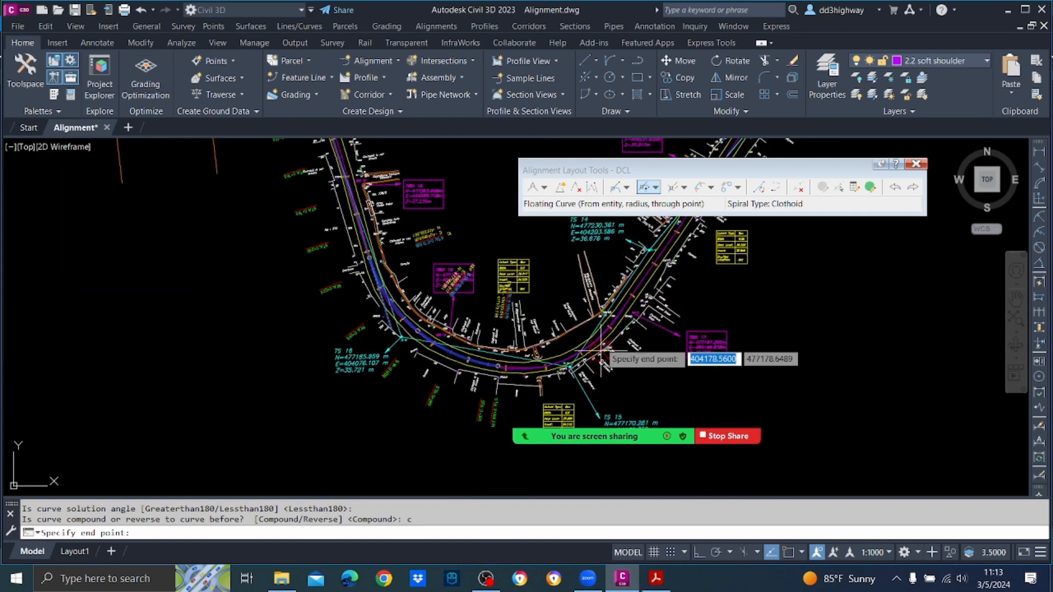
pyautogui.scroll(4, 622, 277)
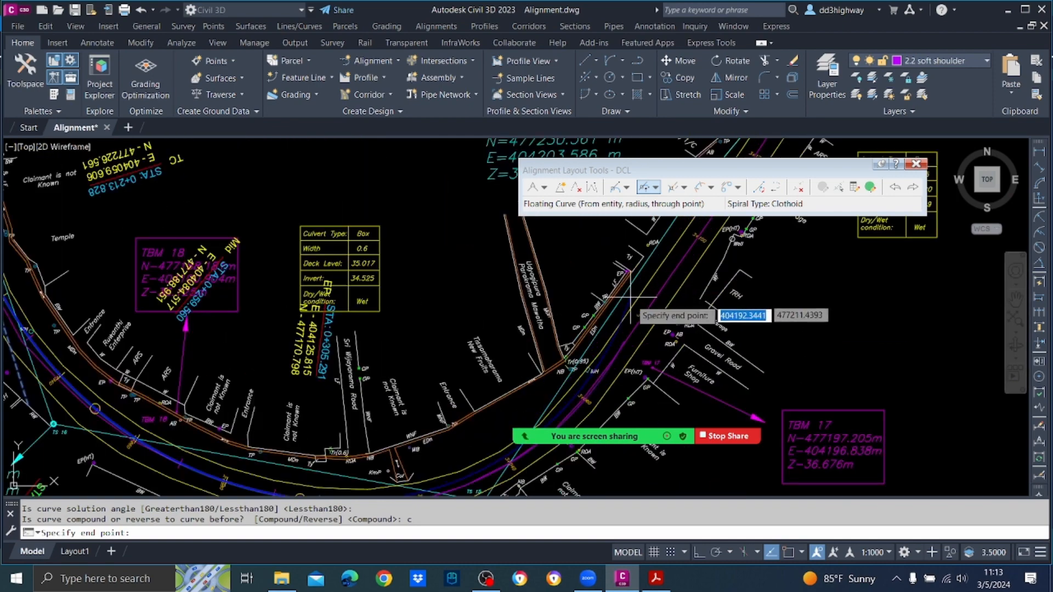
pyautogui.click(616, 349)
pyautogui.press('Return')
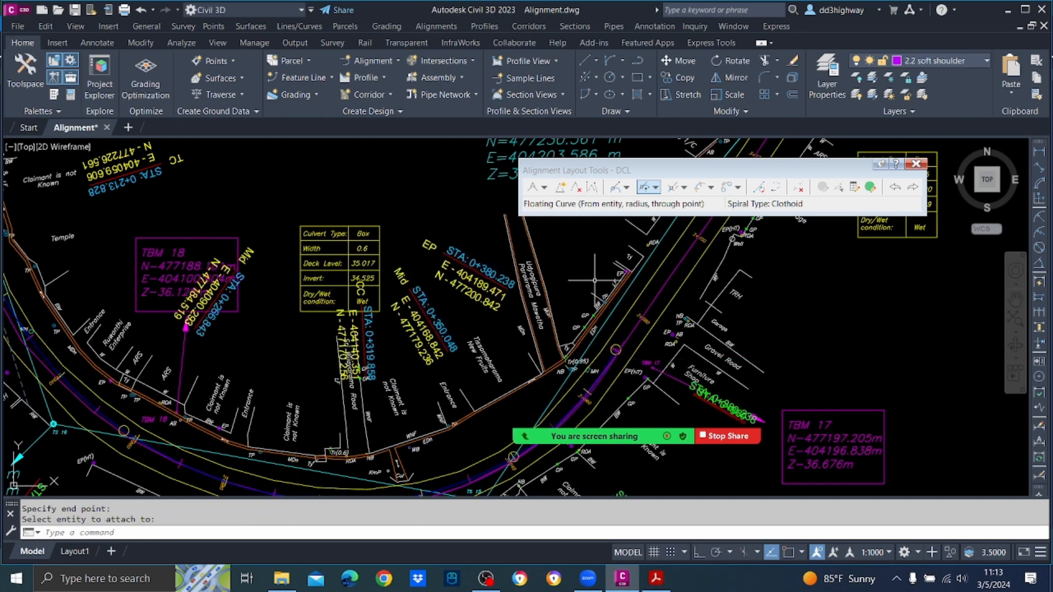
# Step: Compare the helper arc with the alignment's new curve near TS 15, and erase the helper arc
pyautogui.scroll(-4, 595, 281)
pyautogui.scroll(4, 541, 391)
pyautogui.scroll(4, 550, 318)
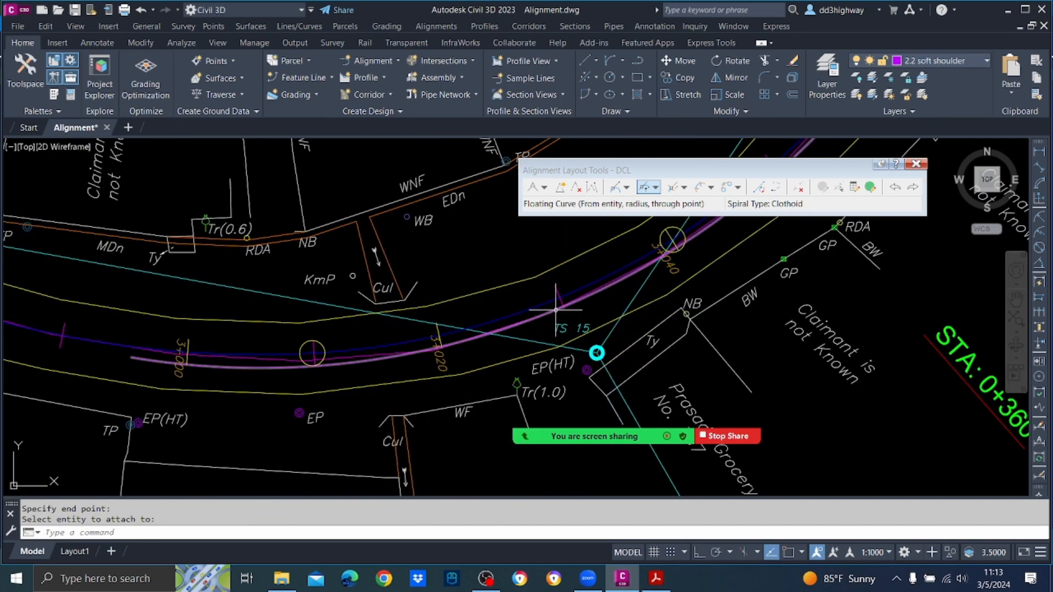
pyautogui.click(600, 285)
pyautogui.press('Delete')
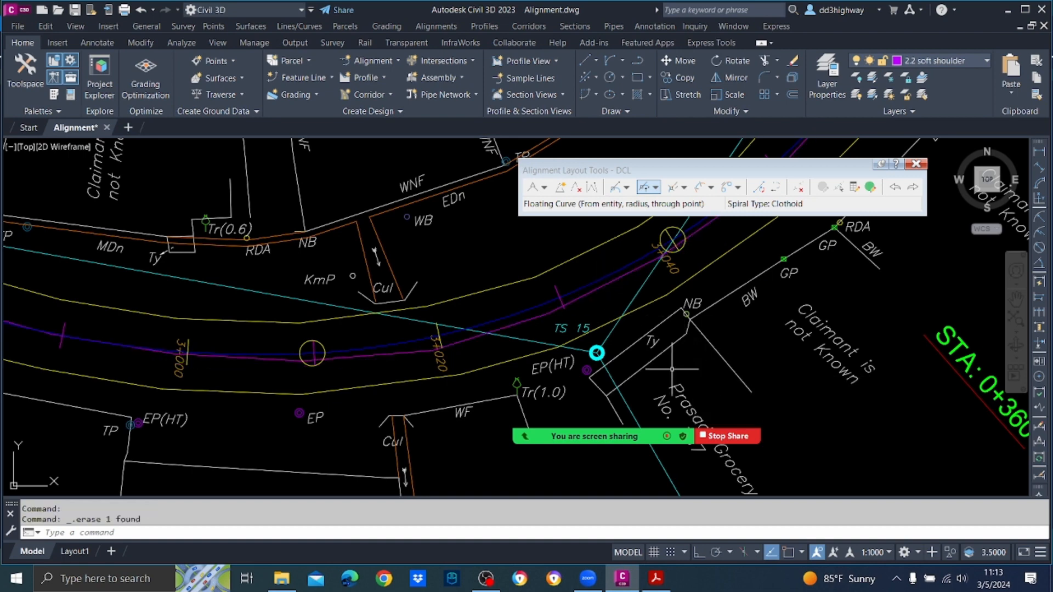
pyautogui.scroll(-4, 647, 400)
pyautogui.scroll(-2, 625, 401)
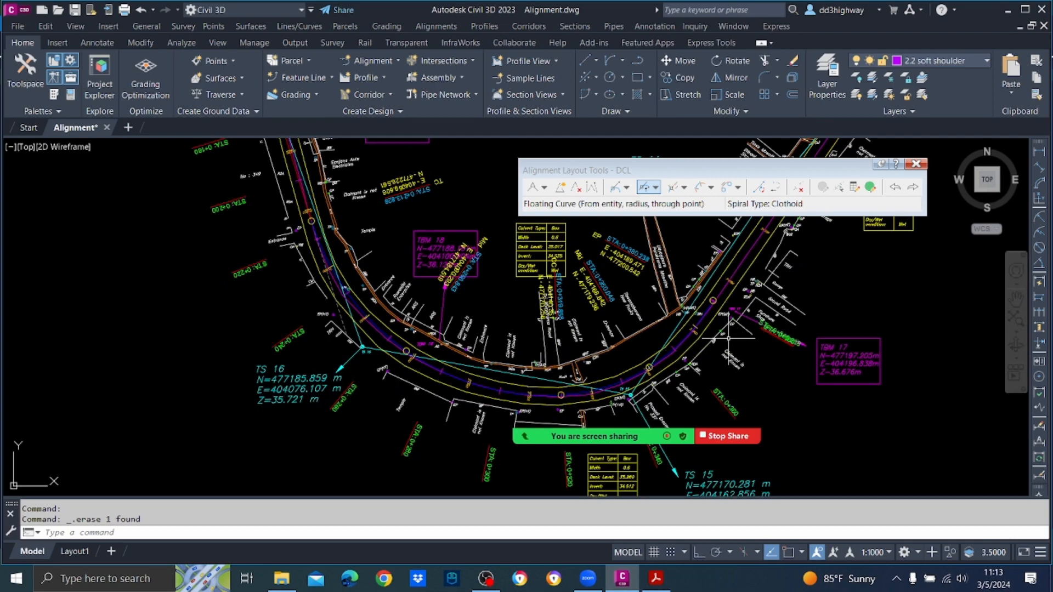
pyautogui.scroll(-3, 414, 353)
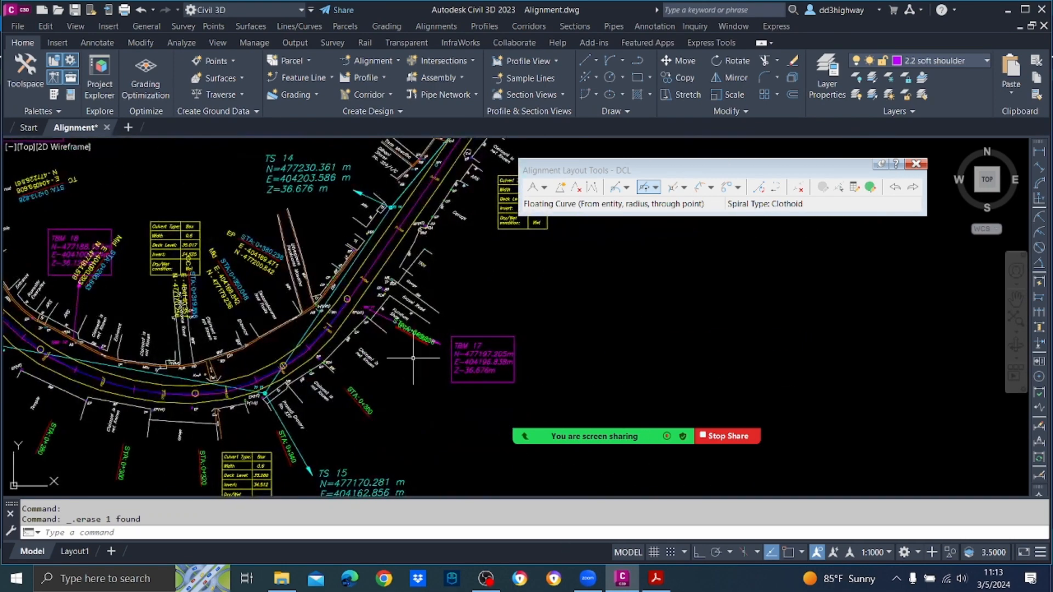
pyautogui.scroll(-2, 414, 353)
pyautogui.scroll(5, 413, 353)
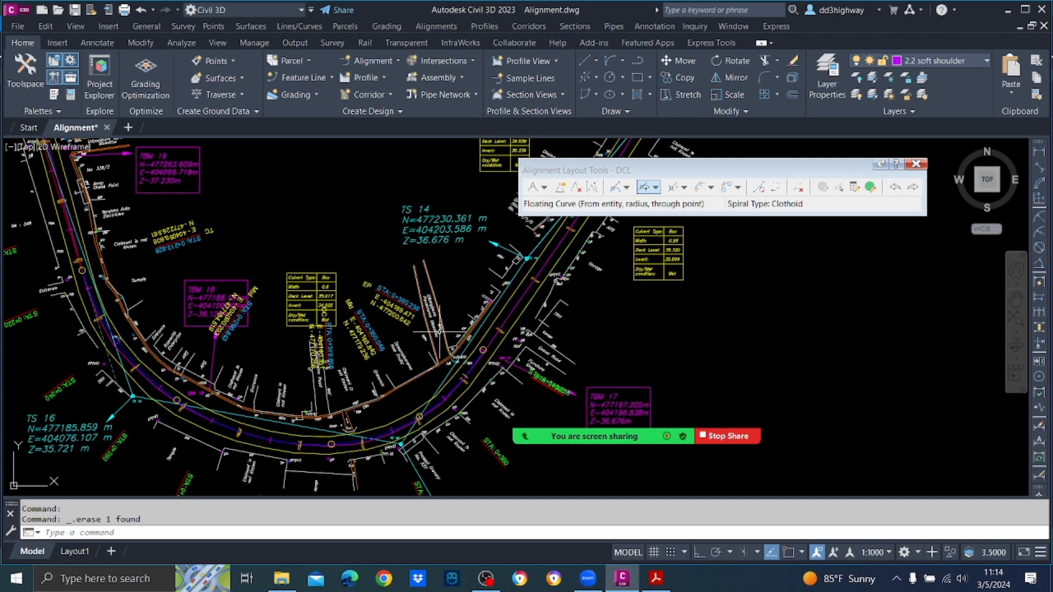
# Step: Check Table 9.2 of minimum radii for different superelevations in 1-Highways.pdf and return to the alignment drawing
pyautogui.scroll(-3, 439, 332)
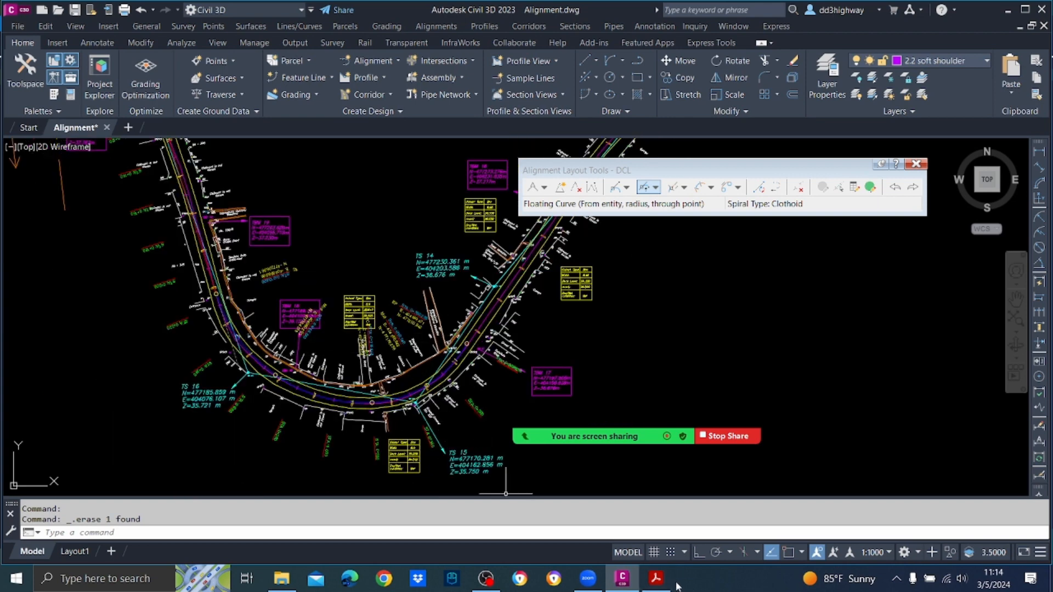
pyautogui.click(657, 579)
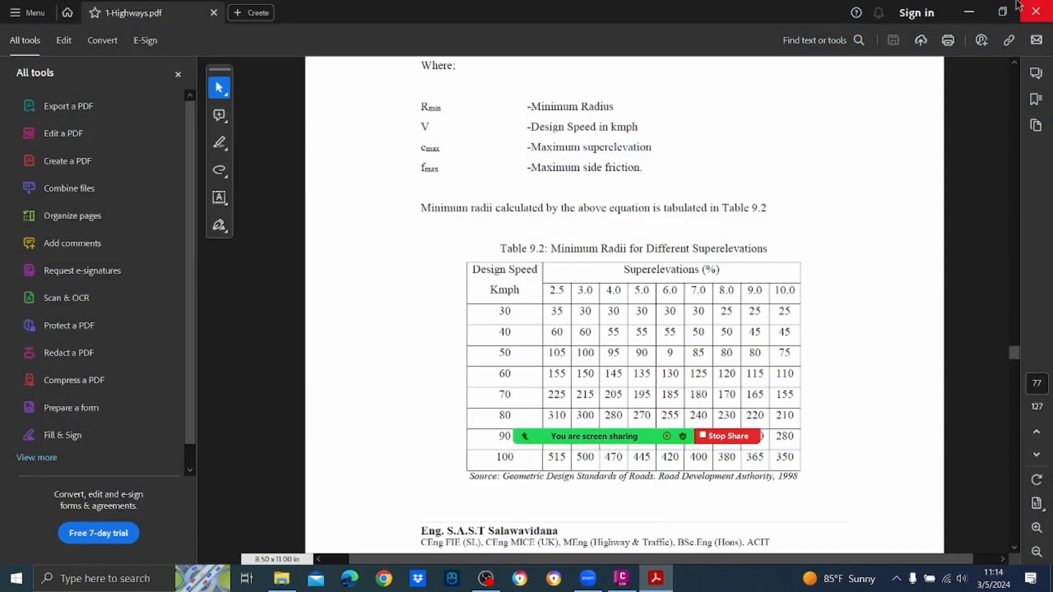
pyautogui.click(968, 12)
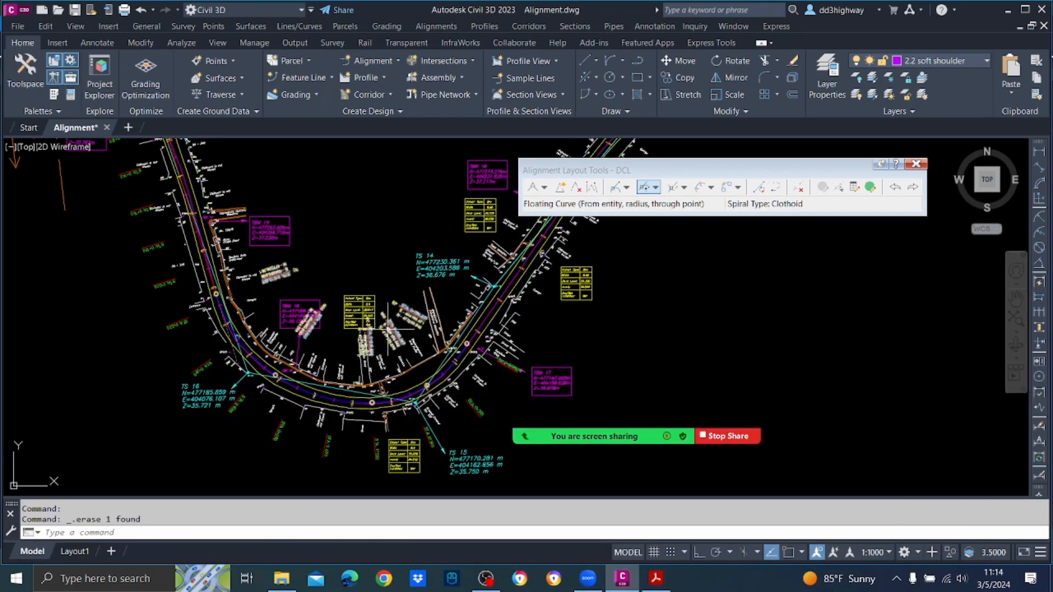
pyautogui.scroll(-2, 201, 236)
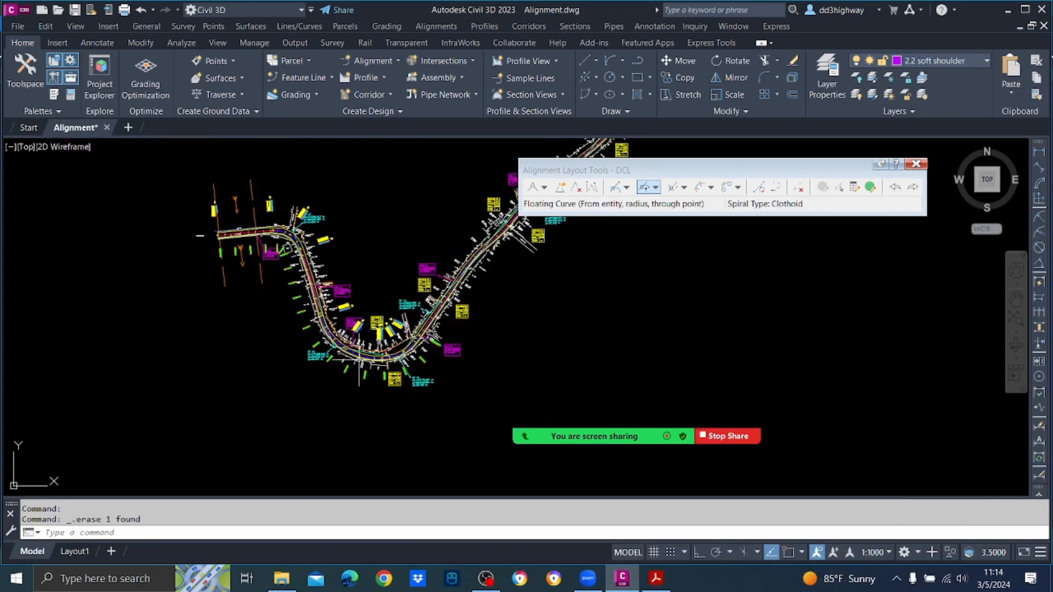
# Step: Examine the alignment's first bend near TBM 20, read the latest messages in the meeting chat and minimize the chat
pyautogui.moveTo(437, 329)
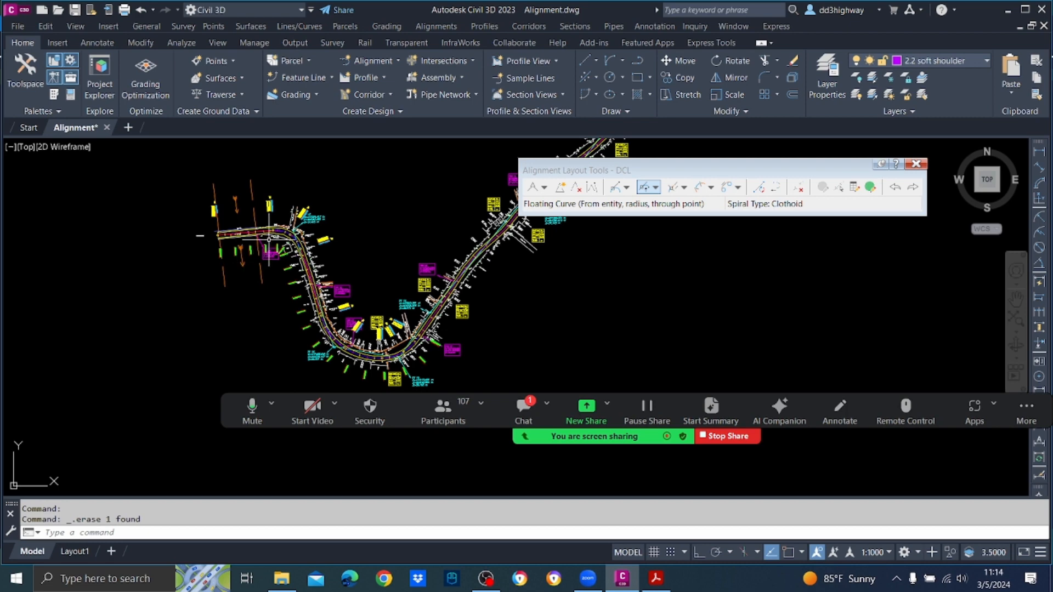
pyautogui.scroll(5, 270, 238)
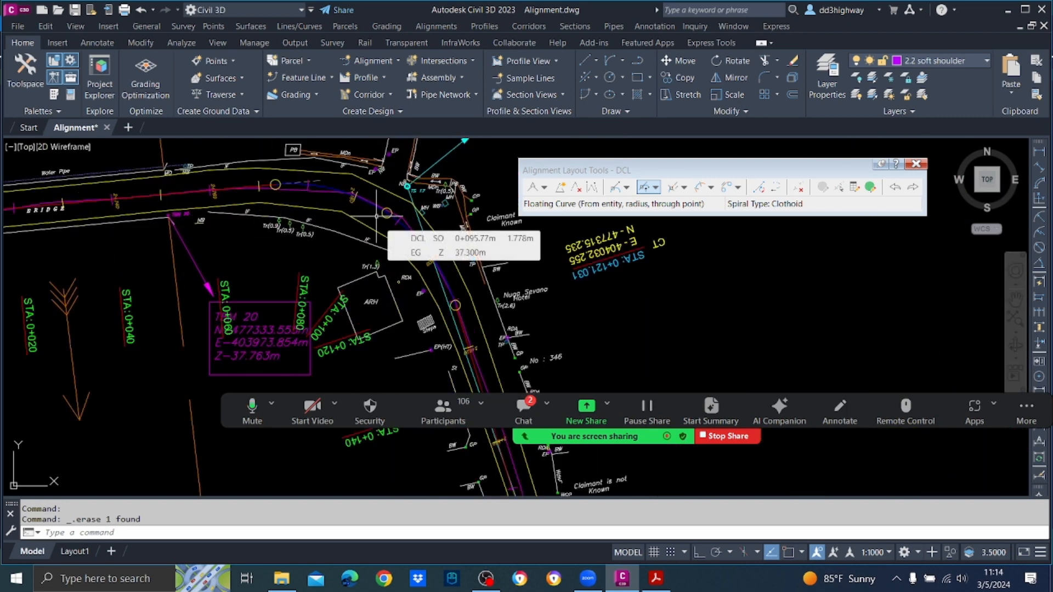
pyautogui.click(522, 408)
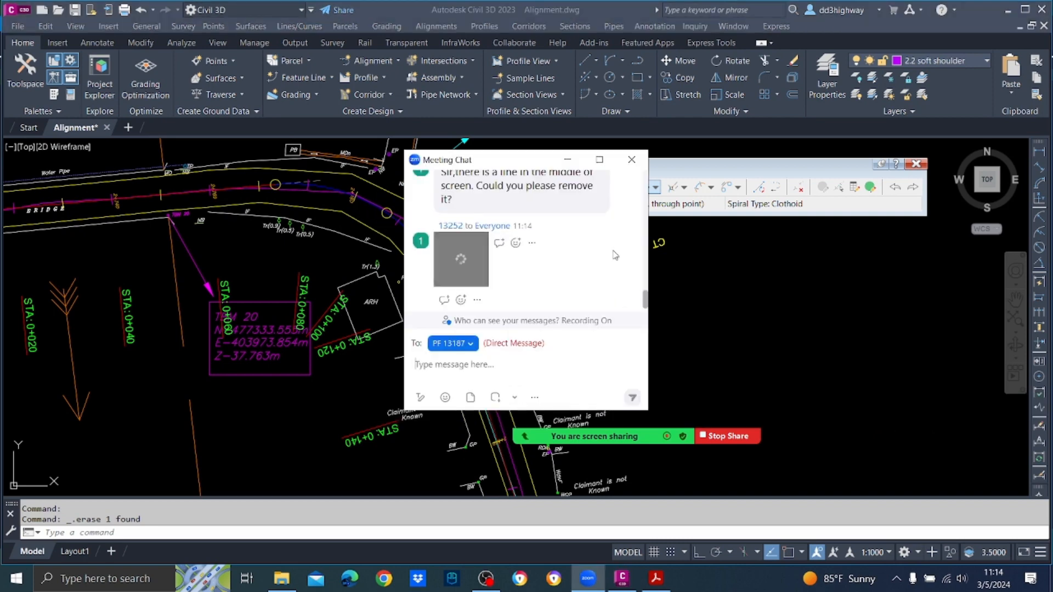
pyautogui.scroll(2, 615, 255)
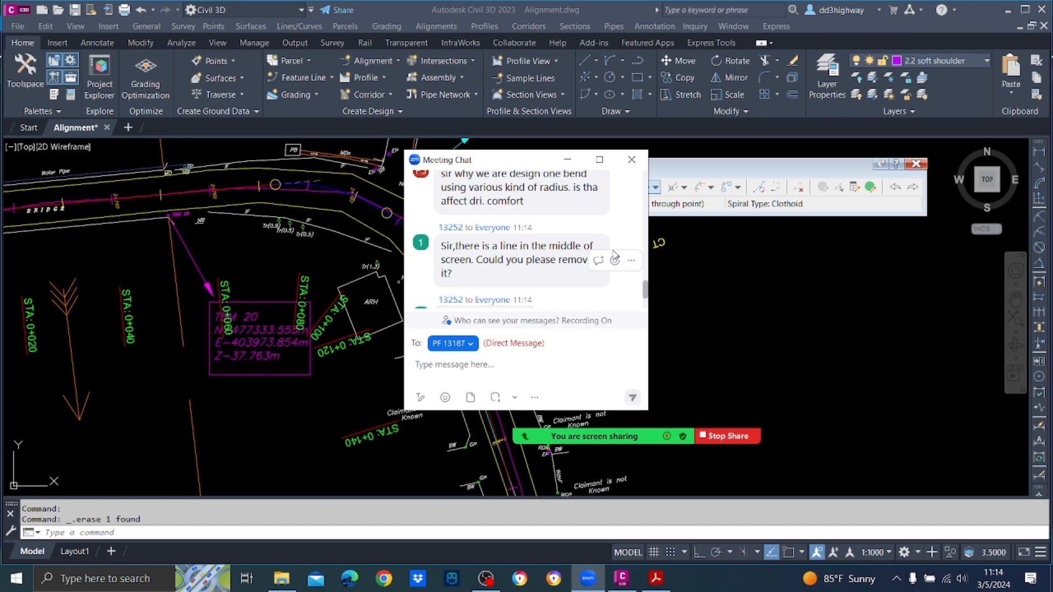
pyautogui.click(772, 269)
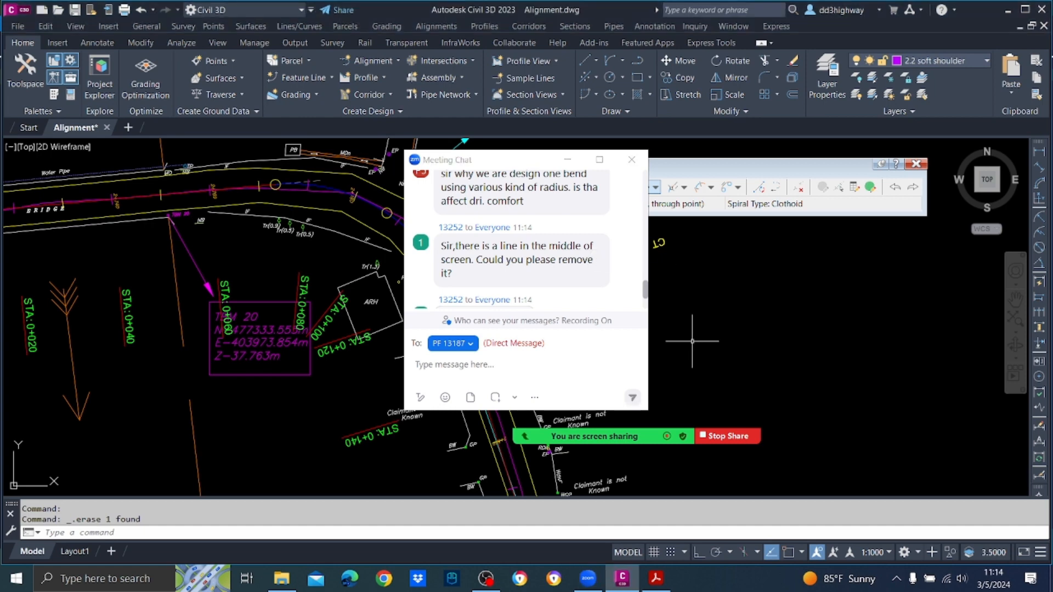
pyautogui.click(567, 160)
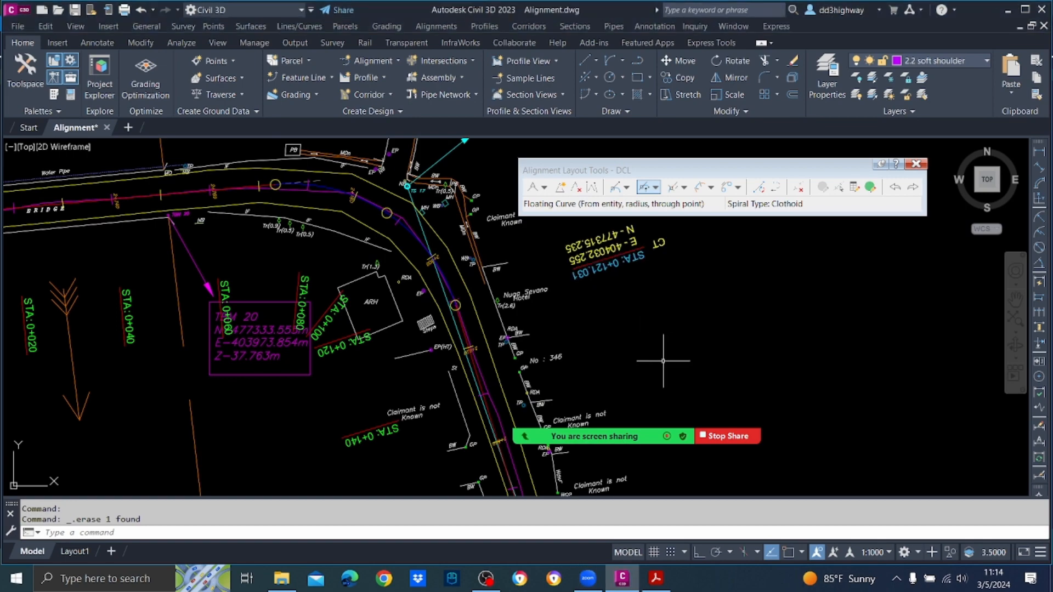
# Step: Open the sub-entity editor for the DCL alignment and move the meeting controls clear of the bend
pyautogui.scroll(-5, 666, 355)
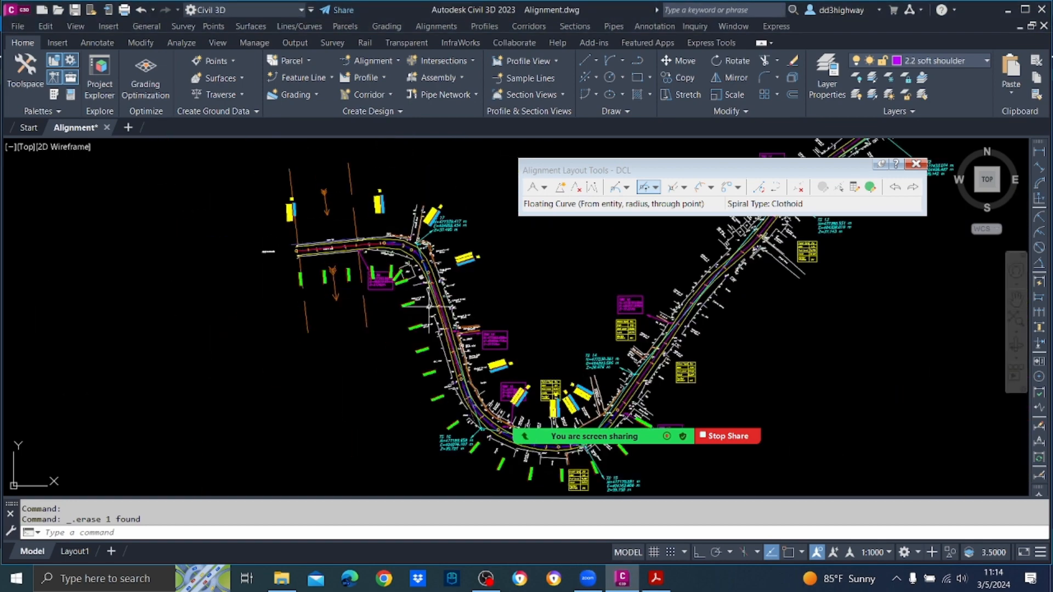
pyautogui.scroll(6, 532, 463)
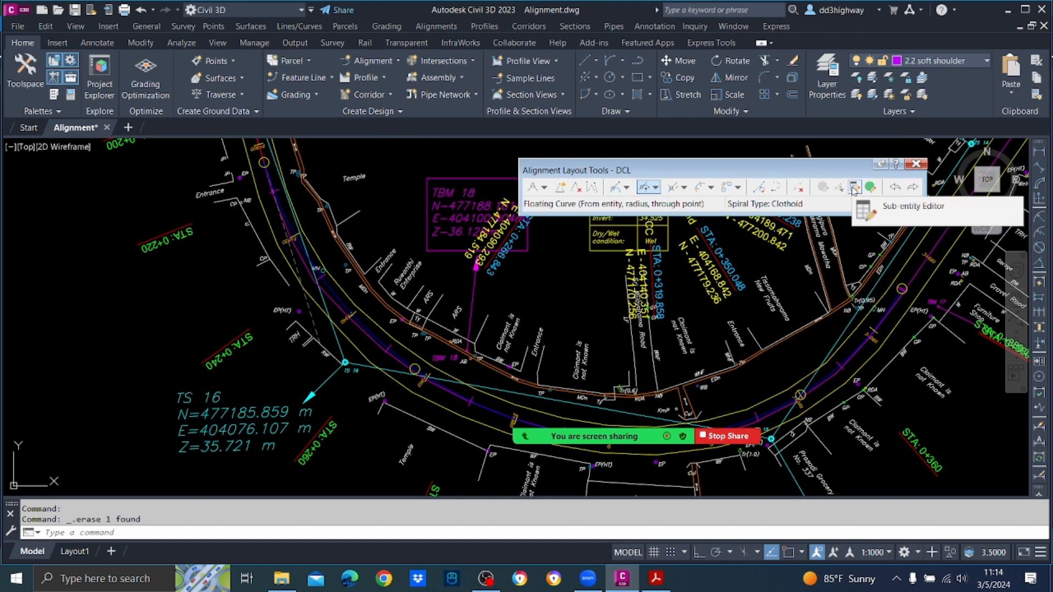
pyautogui.click(854, 188)
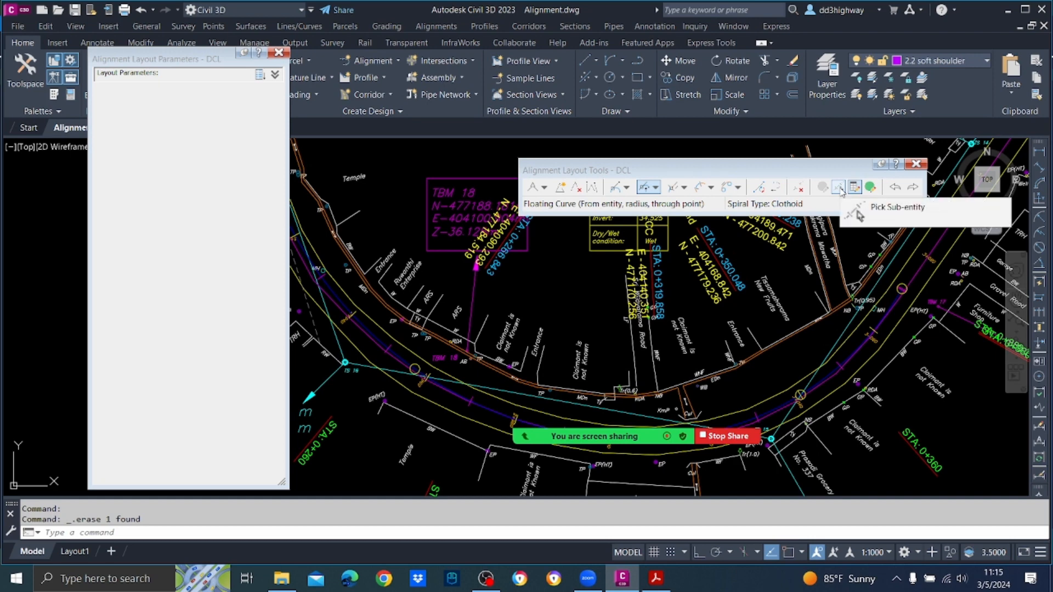
pyautogui.moveTo(603, 437)
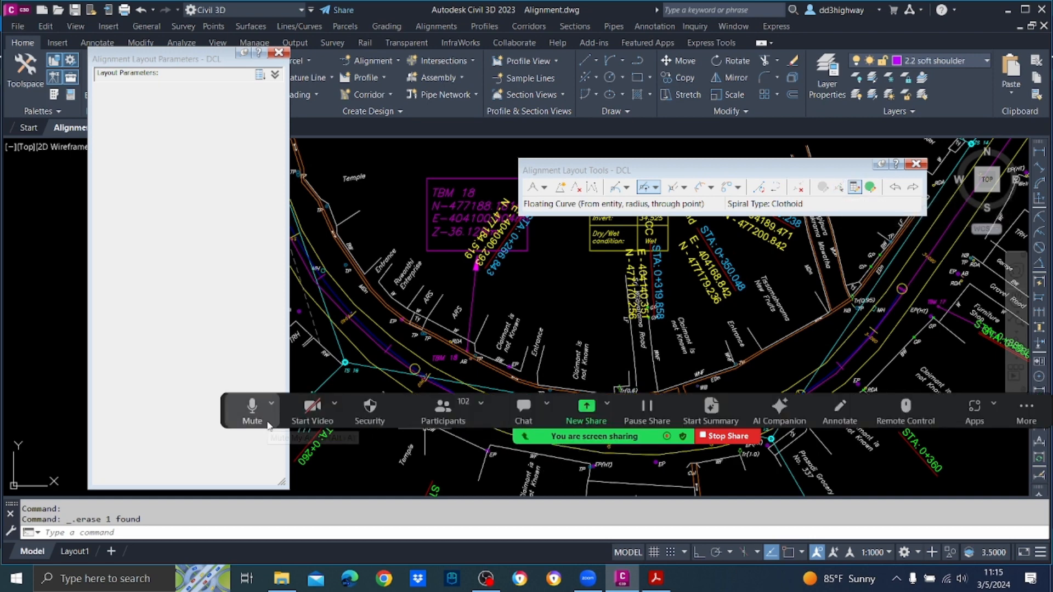
pyautogui.moveTo(226, 418); pyautogui.dragTo(227, 554)
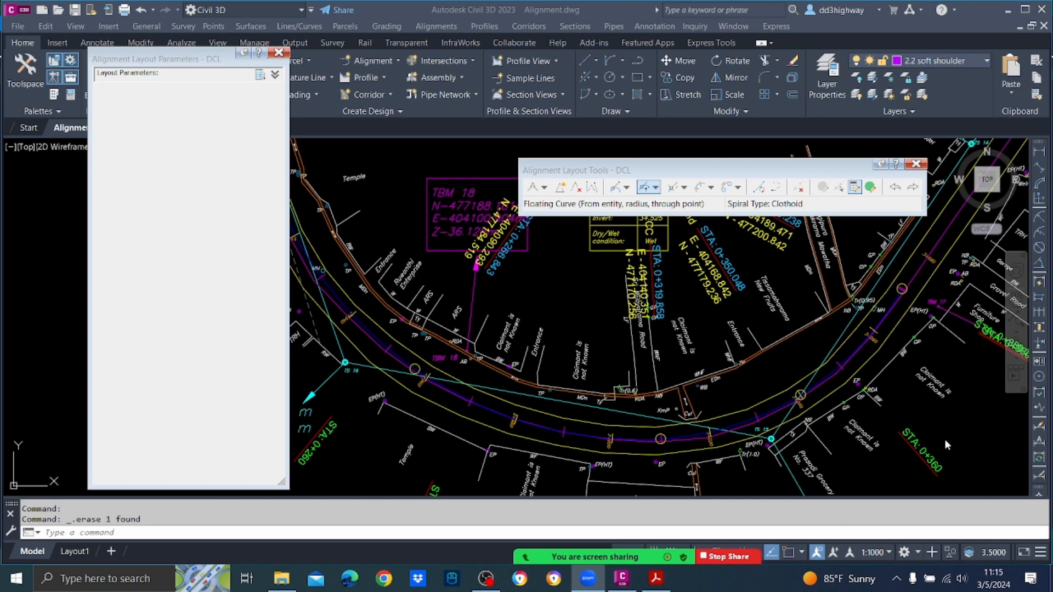
# Step: Set the radius of the alignment curve between TS 16 and TS 15 to 78 m after trying 75 m
pyautogui.click(838, 189)
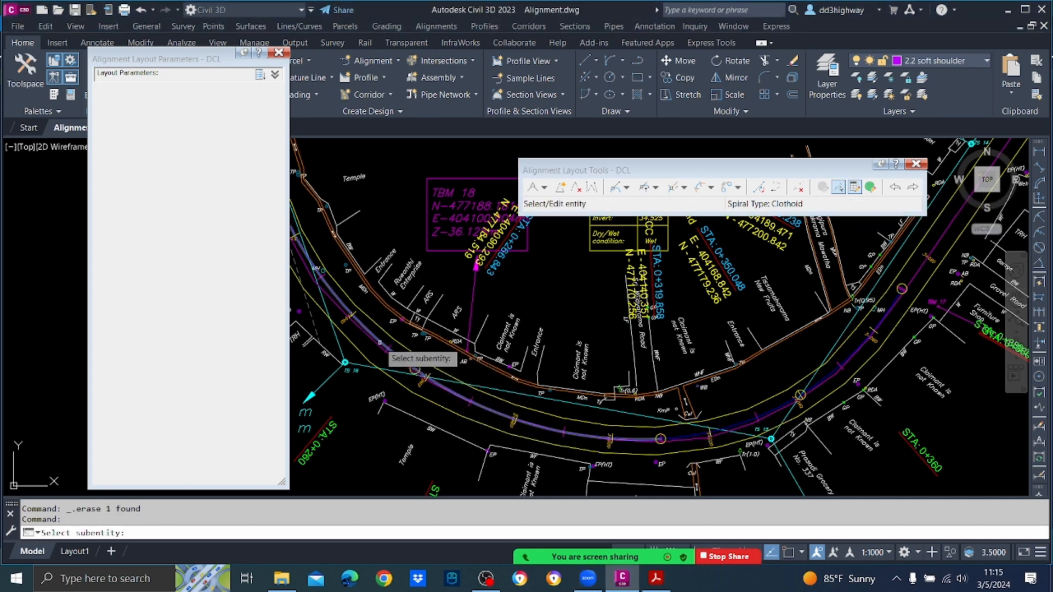
pyautogui.click(381, 344)
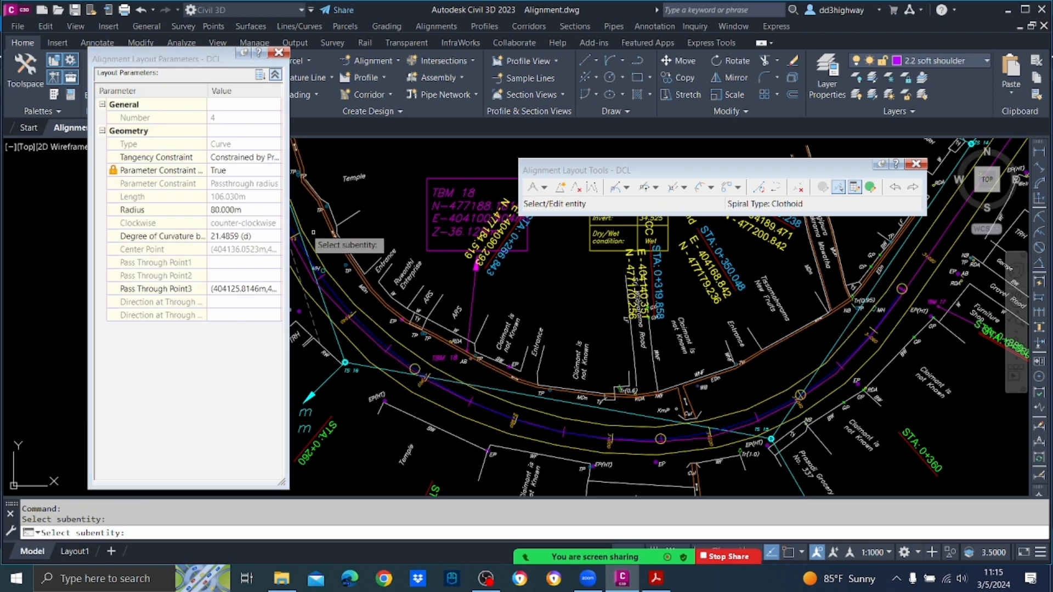
pyautogui.click(254, 212)
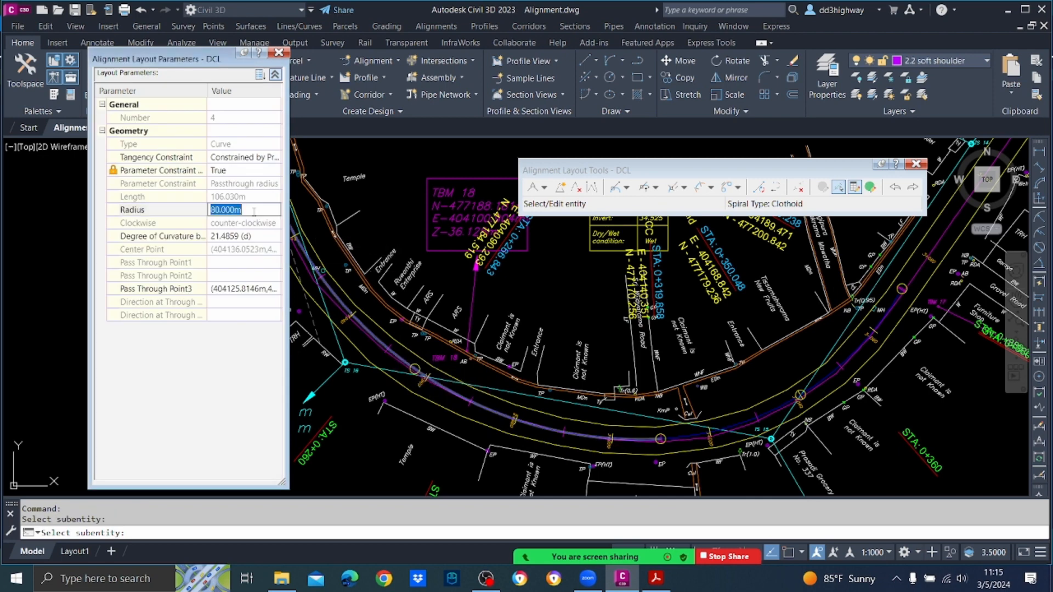
pyautogui.write('75')
pyautogui.press('Return')
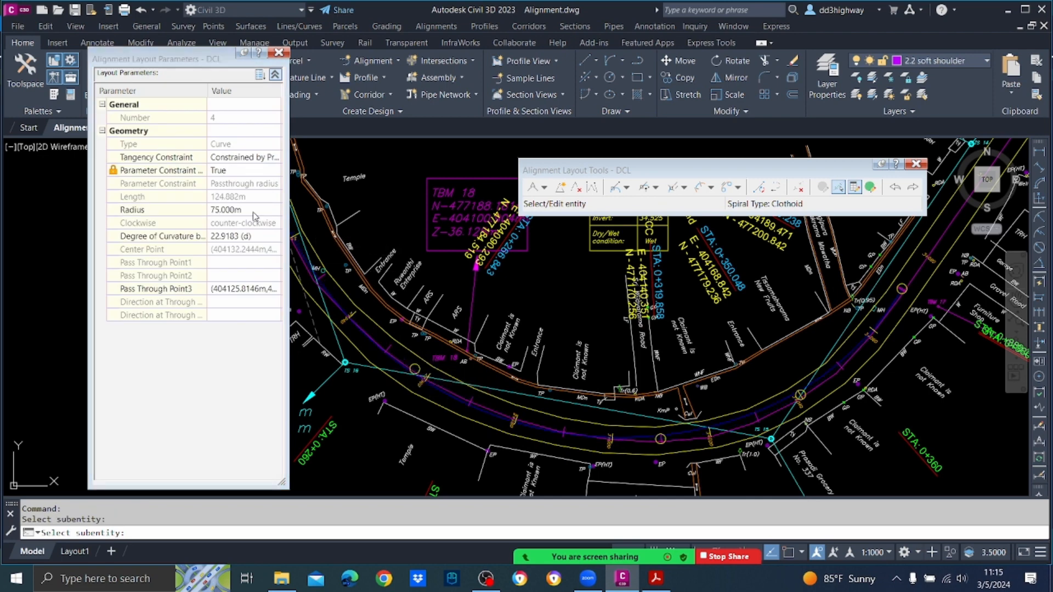
pyautogui.click(258, 211)
pyautogui.write('78')
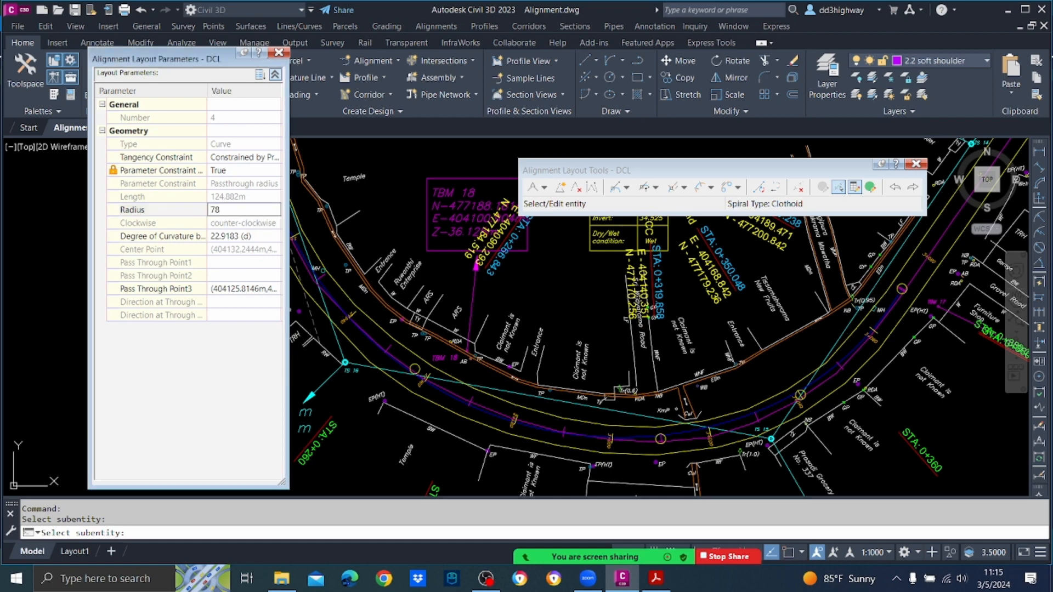
pyautogui.press('Return')
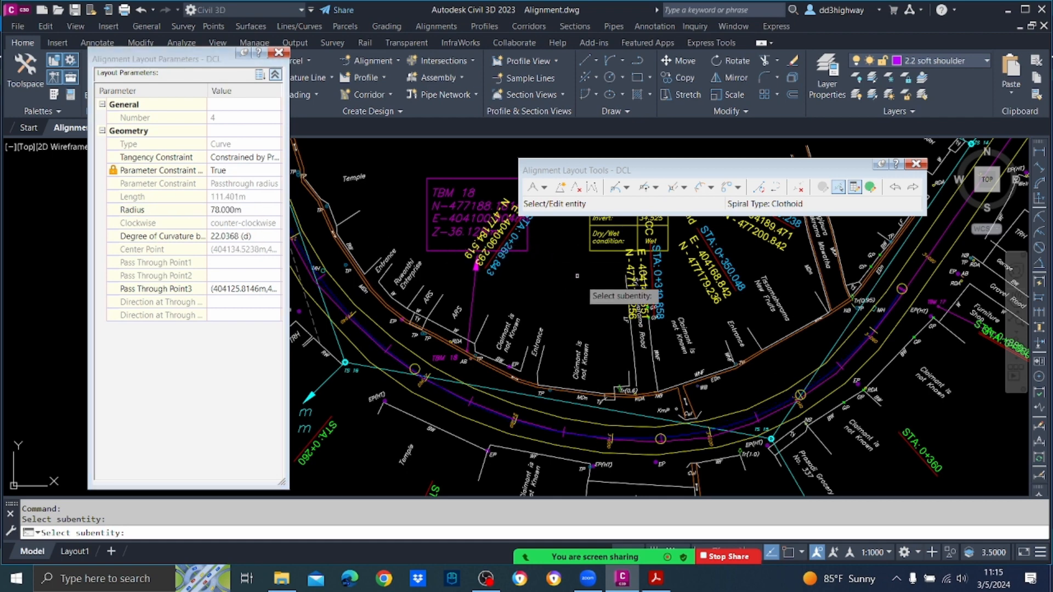
pyautogui.press('Escape')
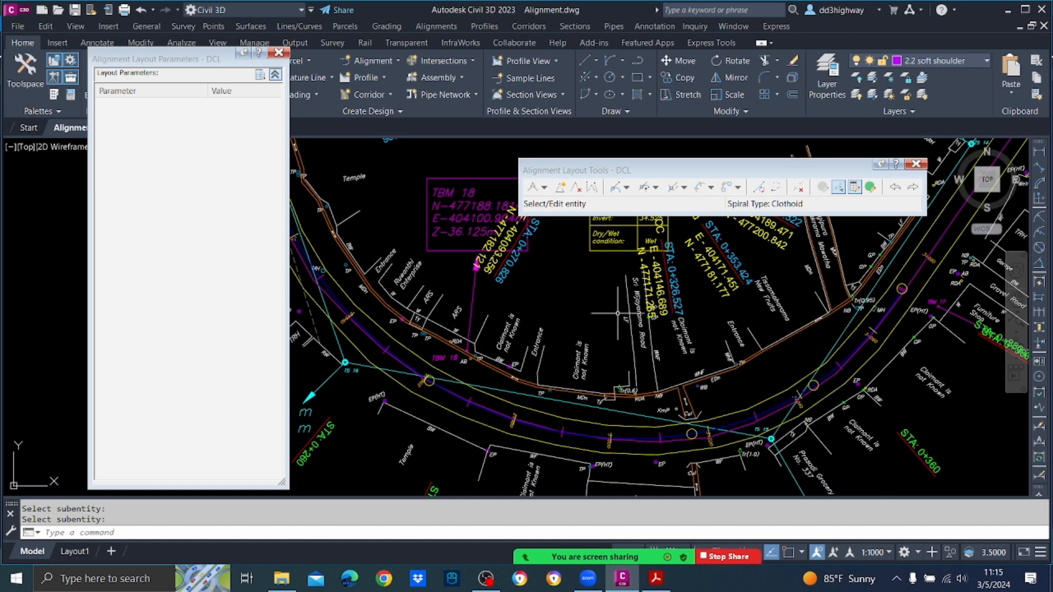
# Step: Set the radius of the alignment's next curve, past TS 15 towards TBM 17, to 55 m and close the layout parameters
pyautogui.scroll(-2, 781, 337)
pyautogui.scroll(2, 834, 347)
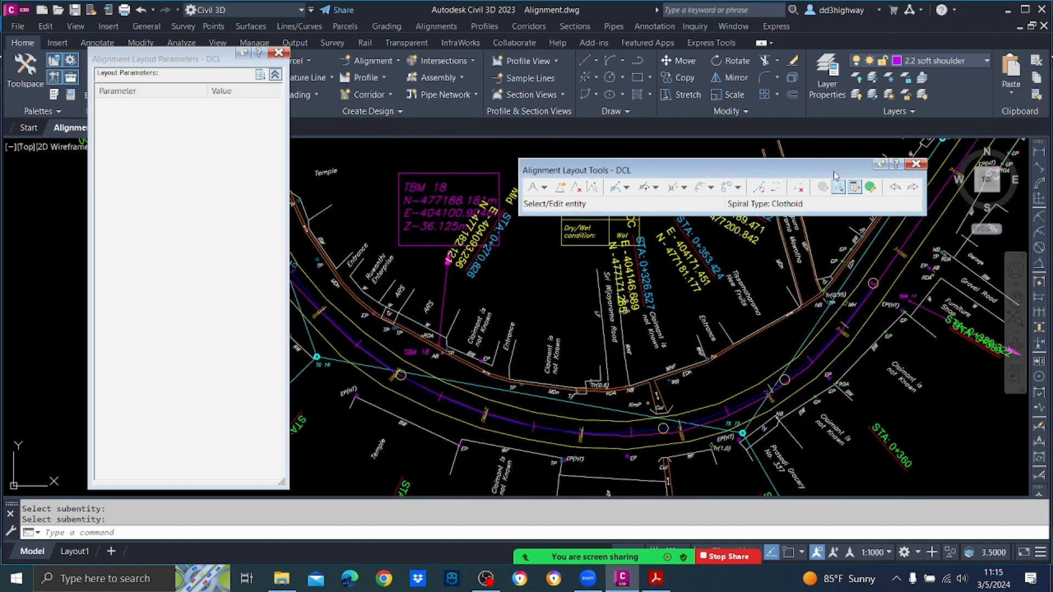
pyautogui.click(839, 189)
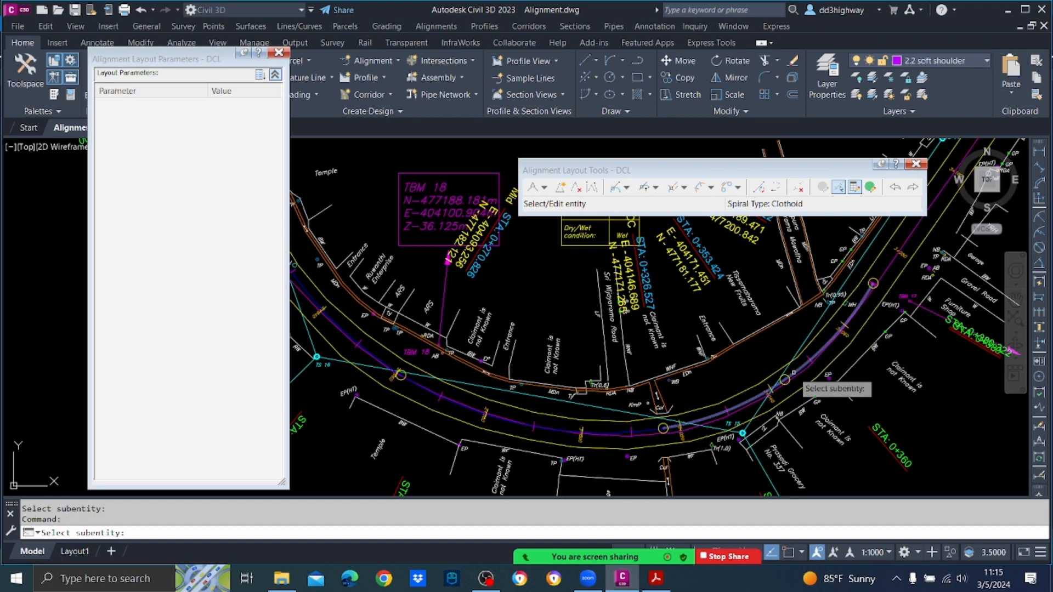
pyautogui.click(784, 380)
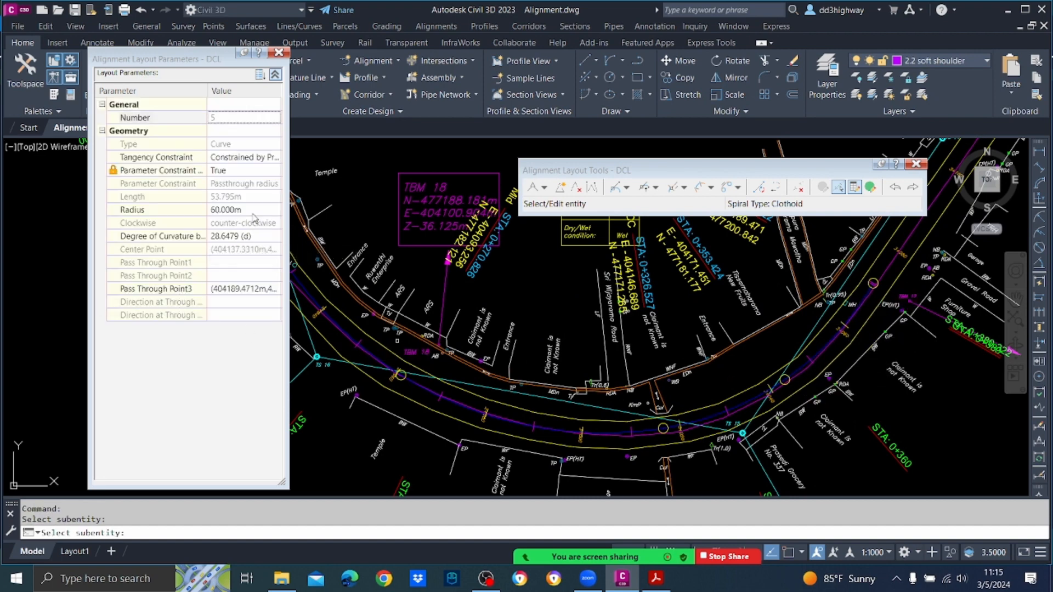
pyautogui.click(253, 211)
pyautogui.write('55')
pyautogui.press('Return')
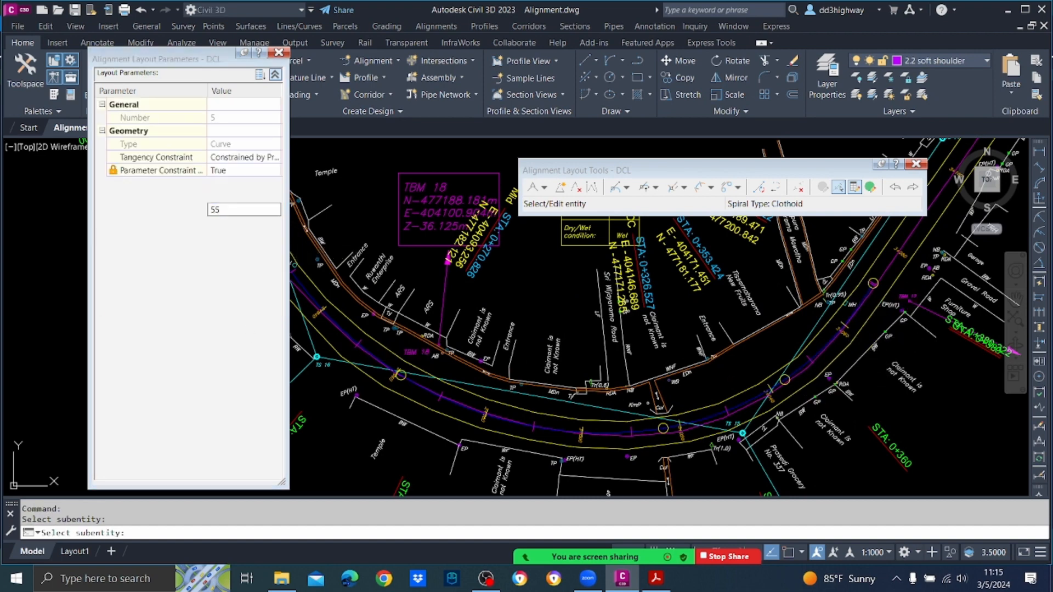
pyautogui.press('Escape')
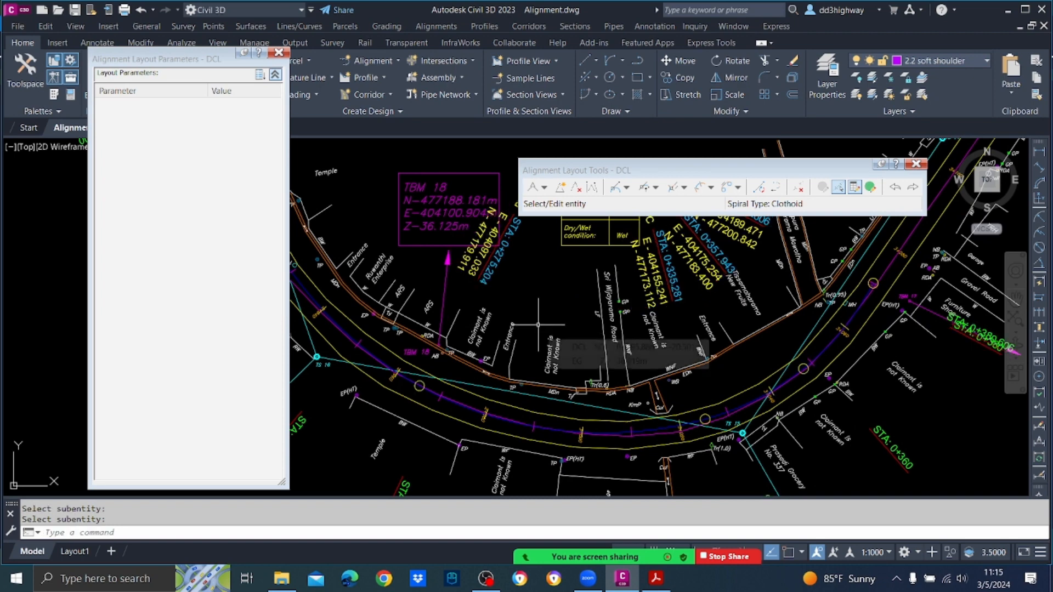
pyautogui.scroll(-2, 618, 335)
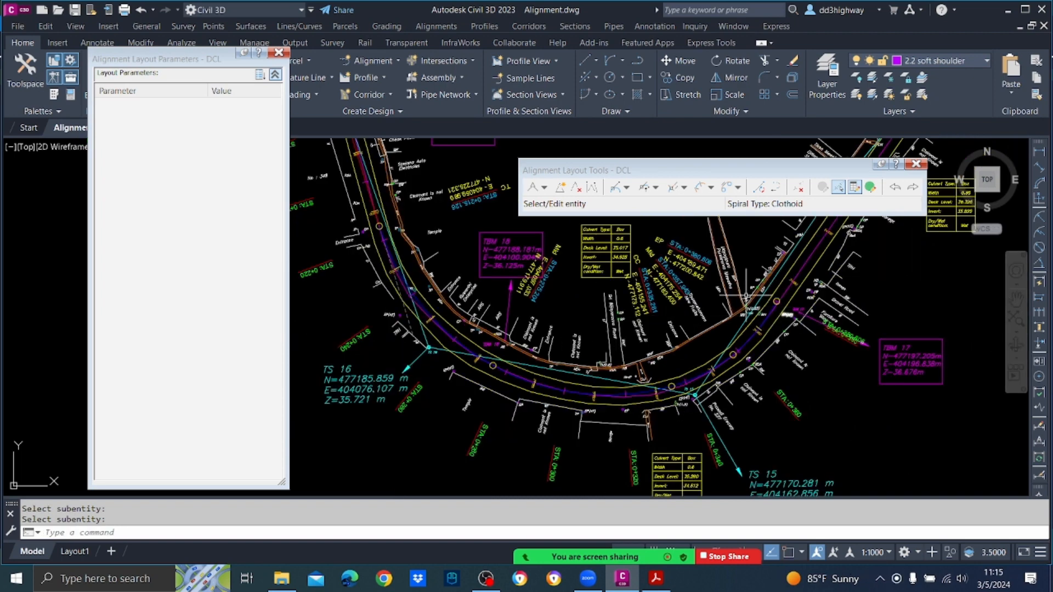
pyautogui.click(277, 53)
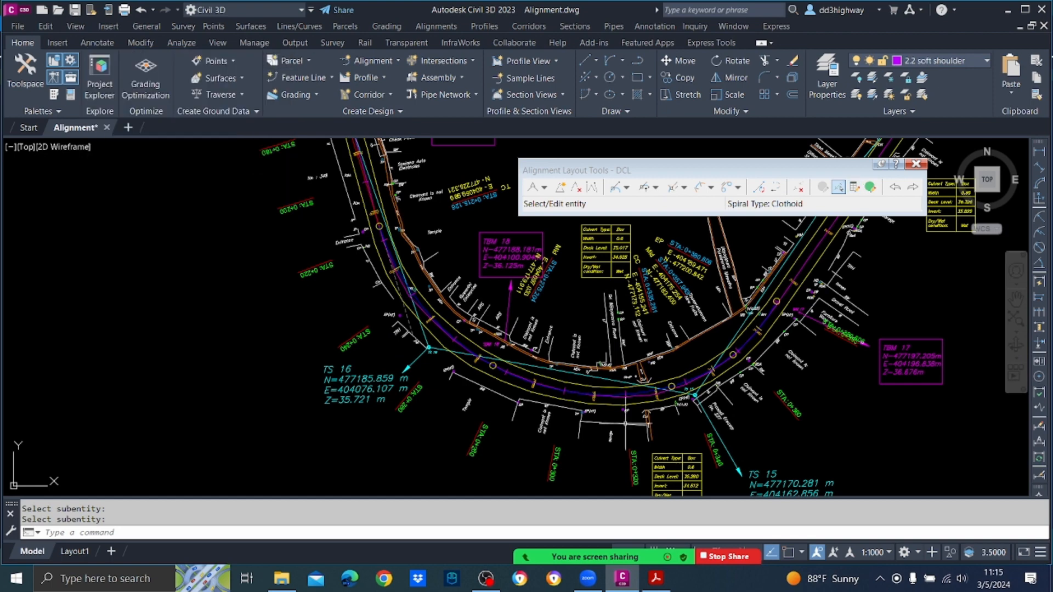
# Step: Read the latest messages in the meeting chat, close the chat and review the alignment from the bend towards TS 14
pyautogui.moveTo(687, 557)
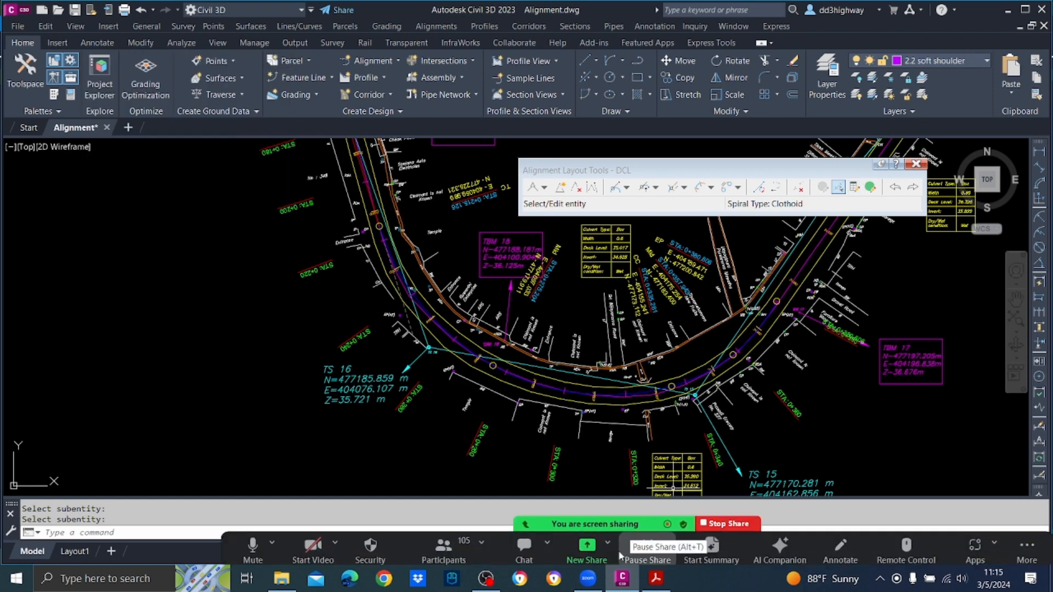
pyautogui.click(521, 545)
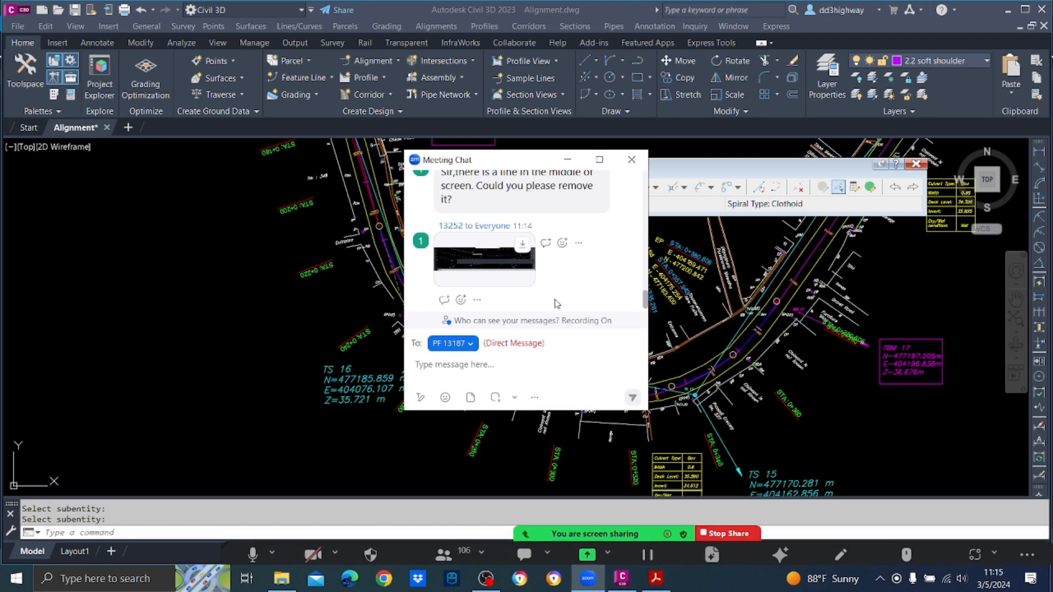
pyautogui.scroll(1, 557, 304)
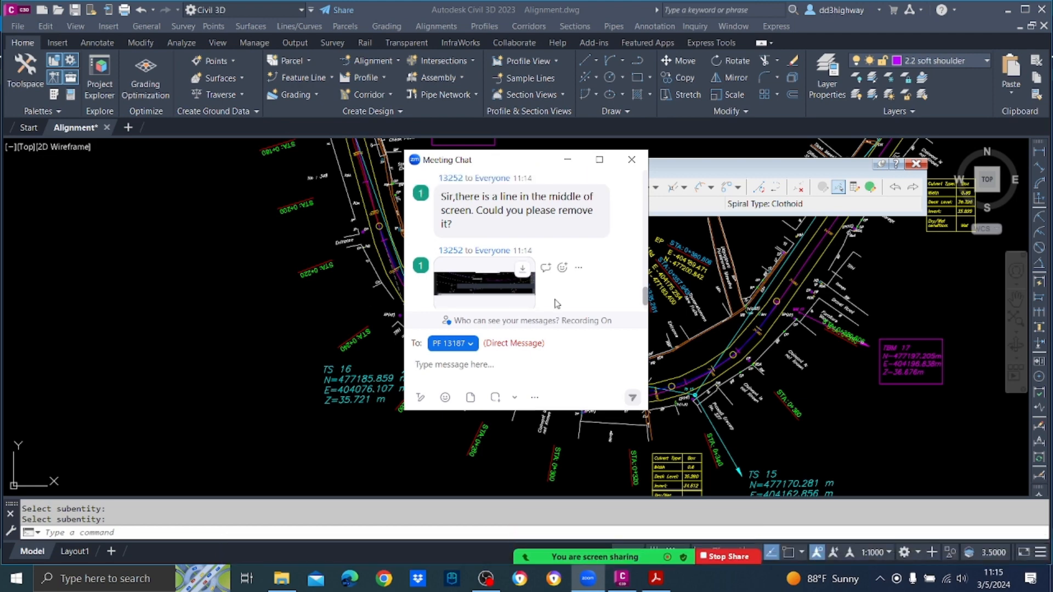
pyautogui.click(631, 159)
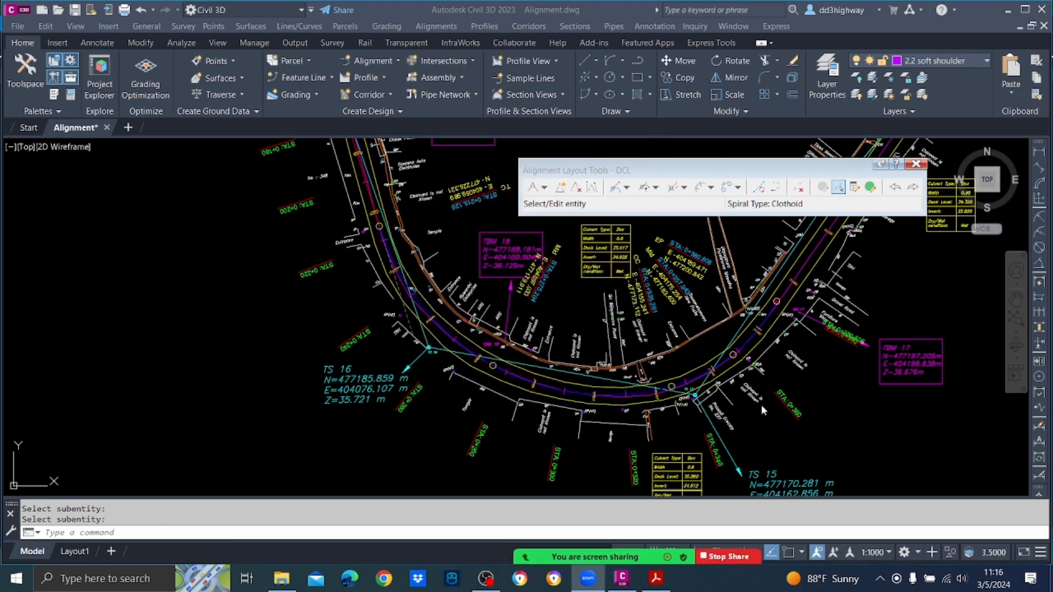
pyautogui.scroll(-3, 757, 329)
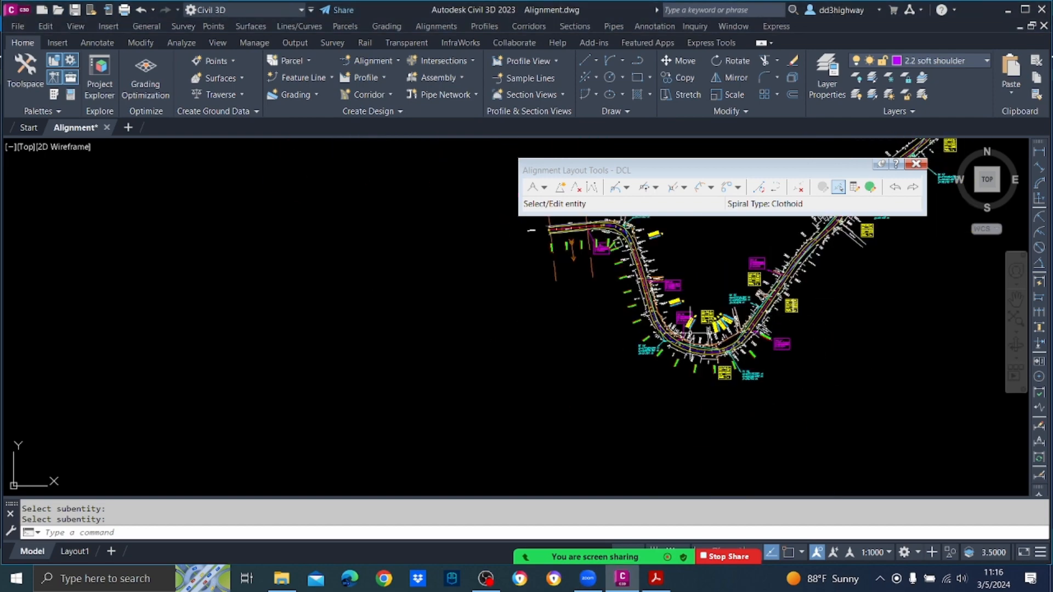
pyautogui.scroll(5, 446, 376)
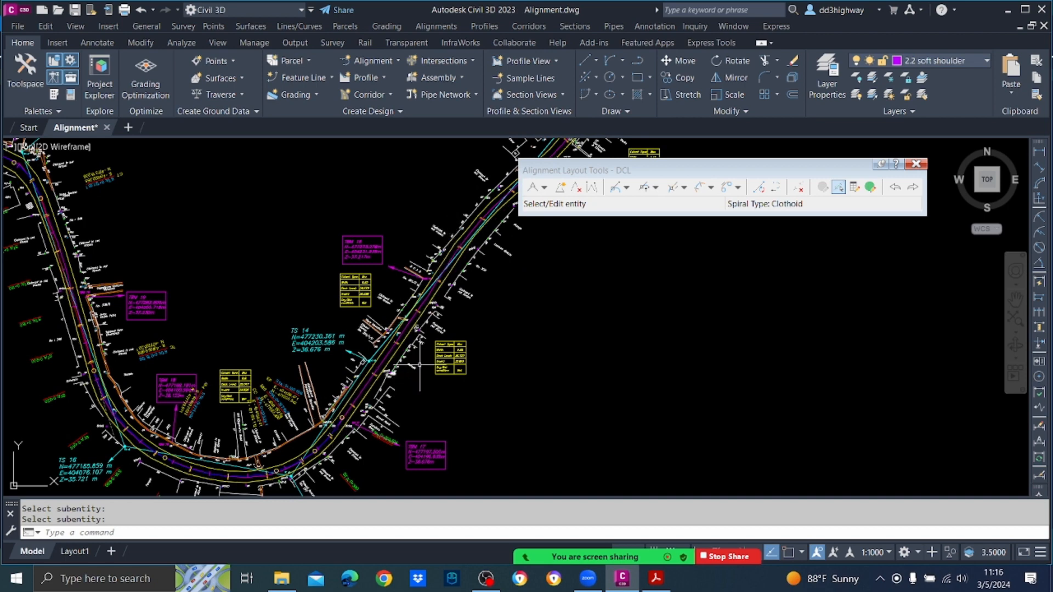
# Step: Add a floating line from the end of the last curve near 3+080, past TBM 16 to about station 0+516
pyautogui.click(628, 188)
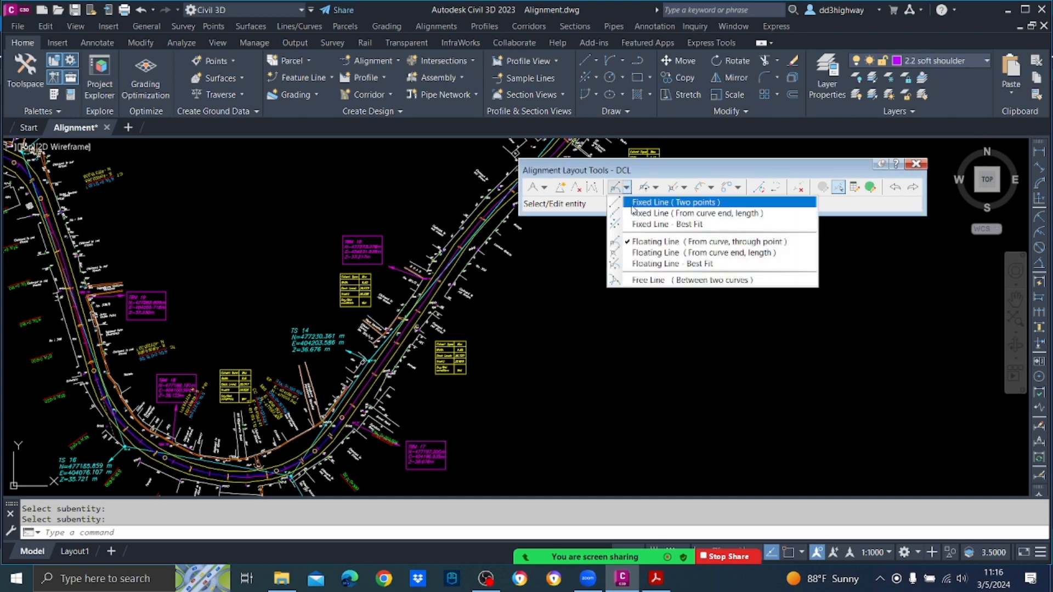
pyautogui.click(640, 244)
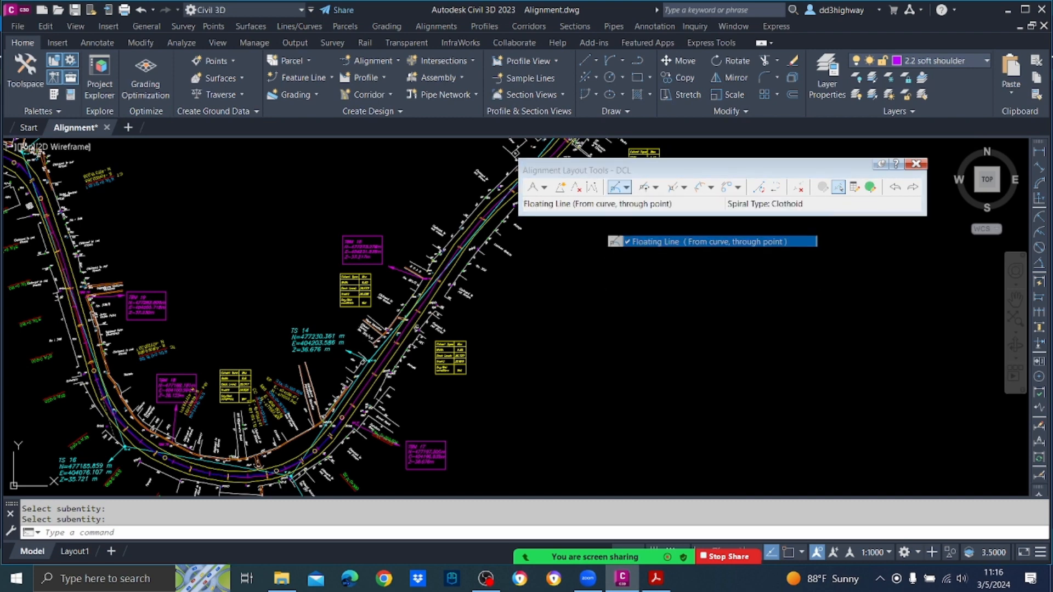
pyautogui.scroll(4, 320, 447)
pyautogui.scroll(4, 376, 388)
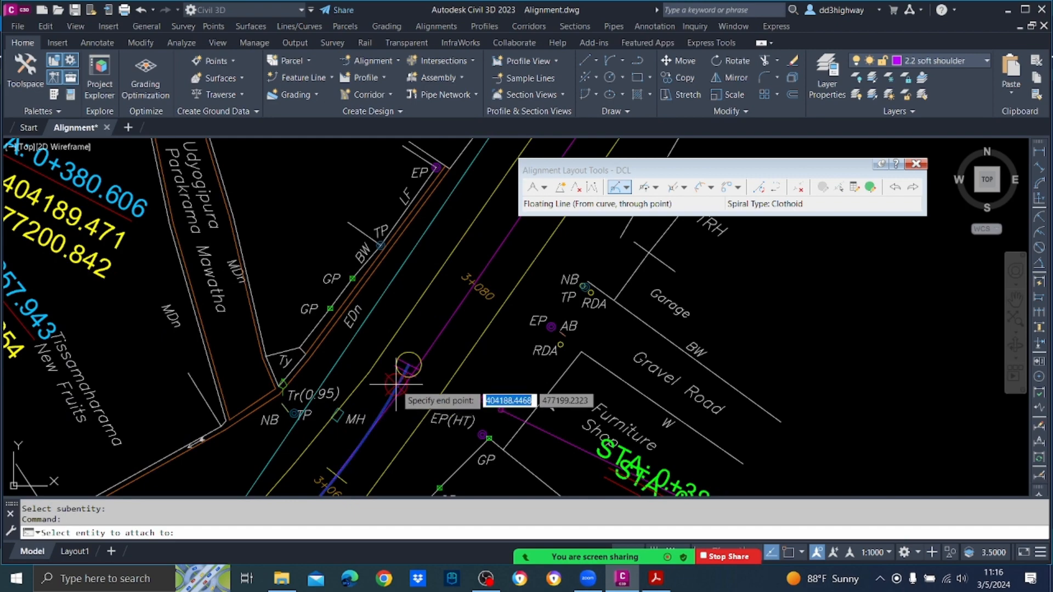
pyautogui.click(398, 384)
pyautogui.scroll(-6, 406, 389)
pyautogui.scroll(5, 504, 294)
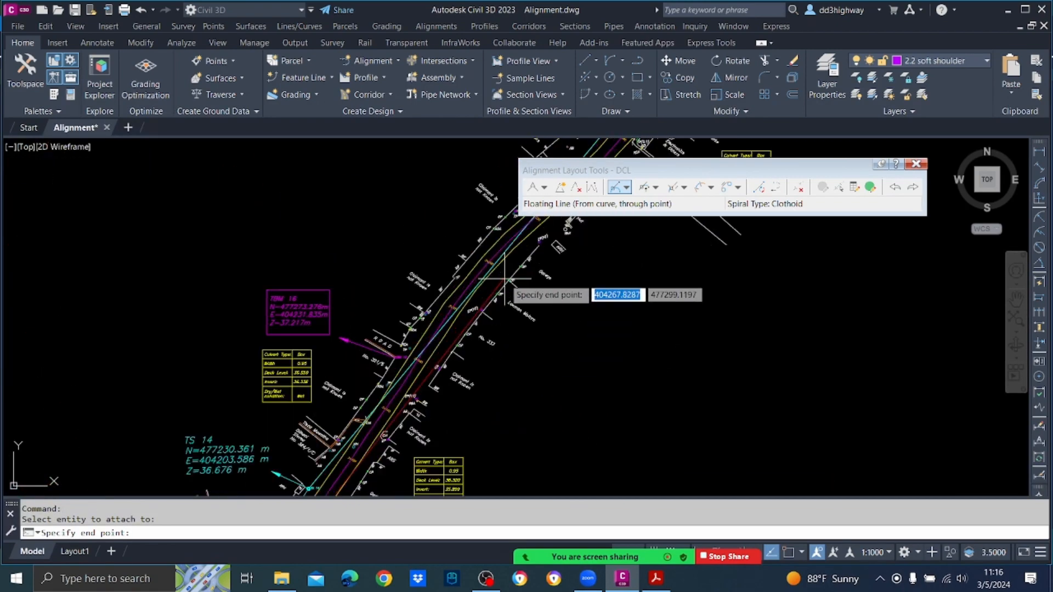
pyautogui.click(501, 240)
pyautogui.press('Return')
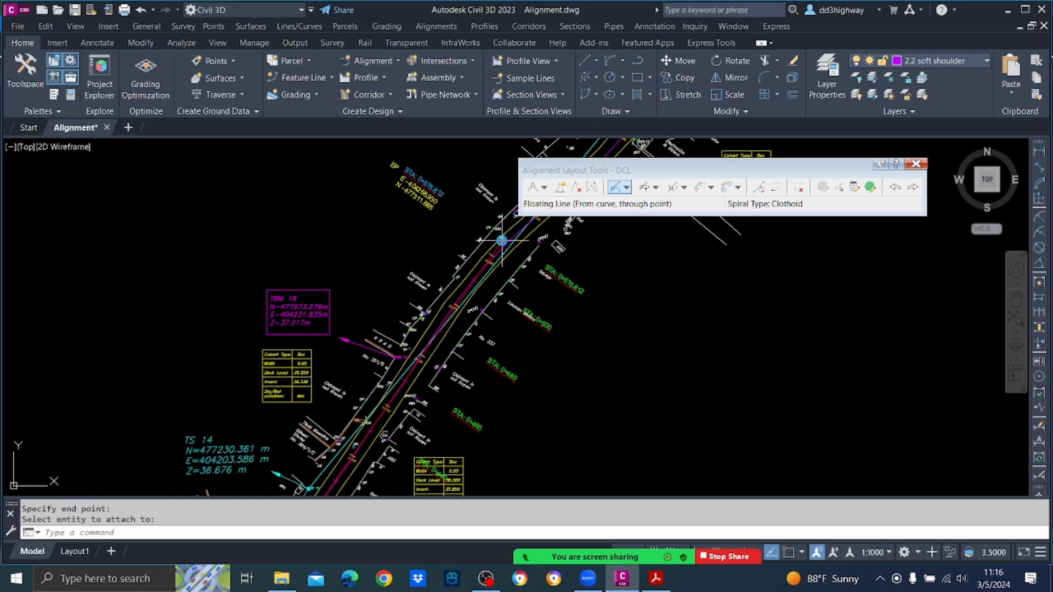
# Step: Examine the road from the end of the floating line past Deniya Road to TS 13 and TS 12
pyautogui.scroll(-3, 540, 310)
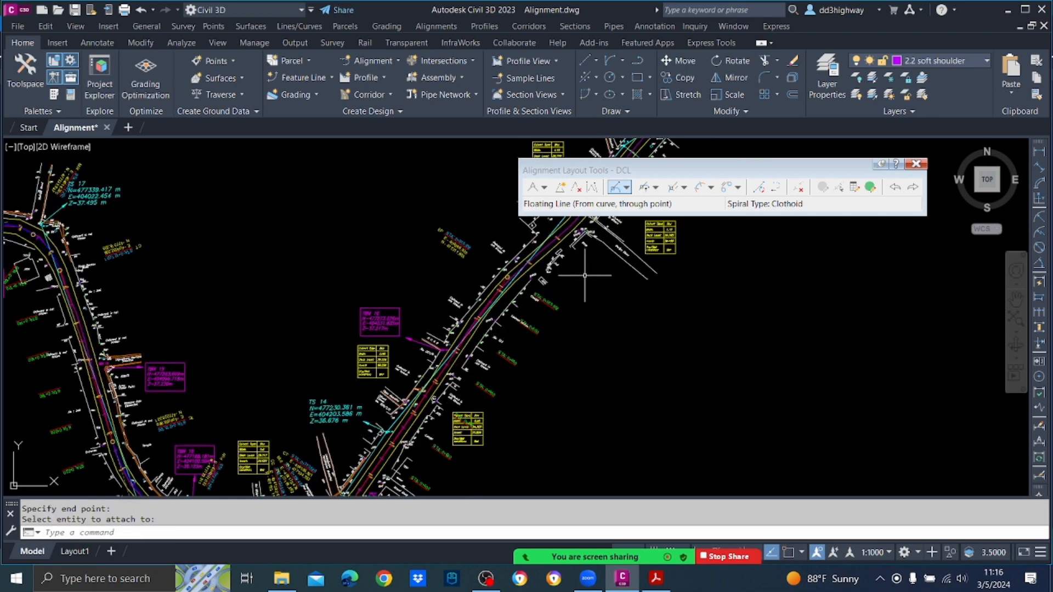
pyautogui.moveTo(584, 277); pyautogui.dragTo(411, 439, button='middle')
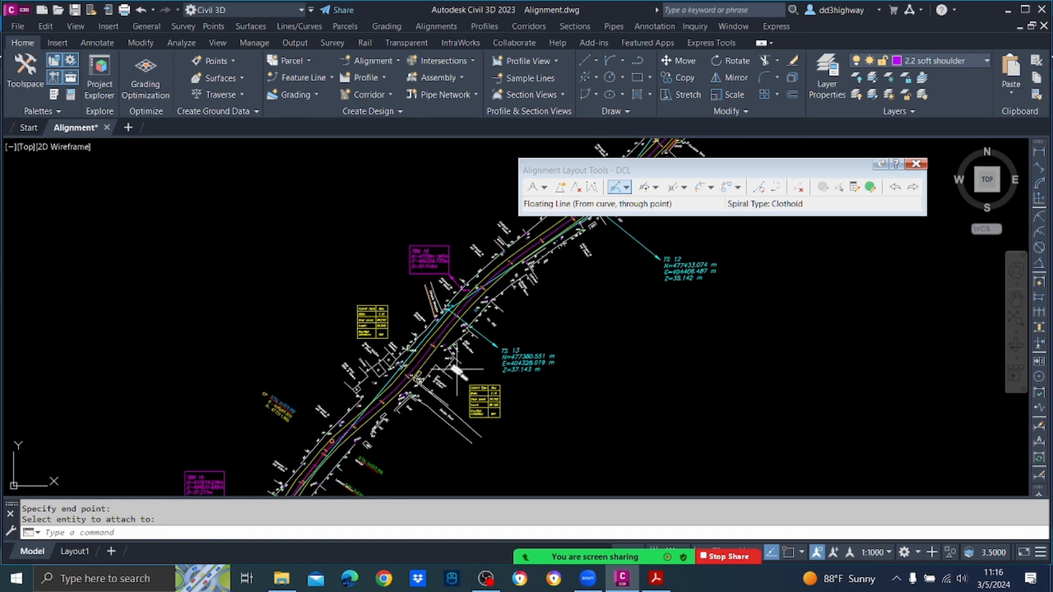
pyautogui.scroll(2, 453, 368)
pyautogui.scroll(-2, 420, 384)
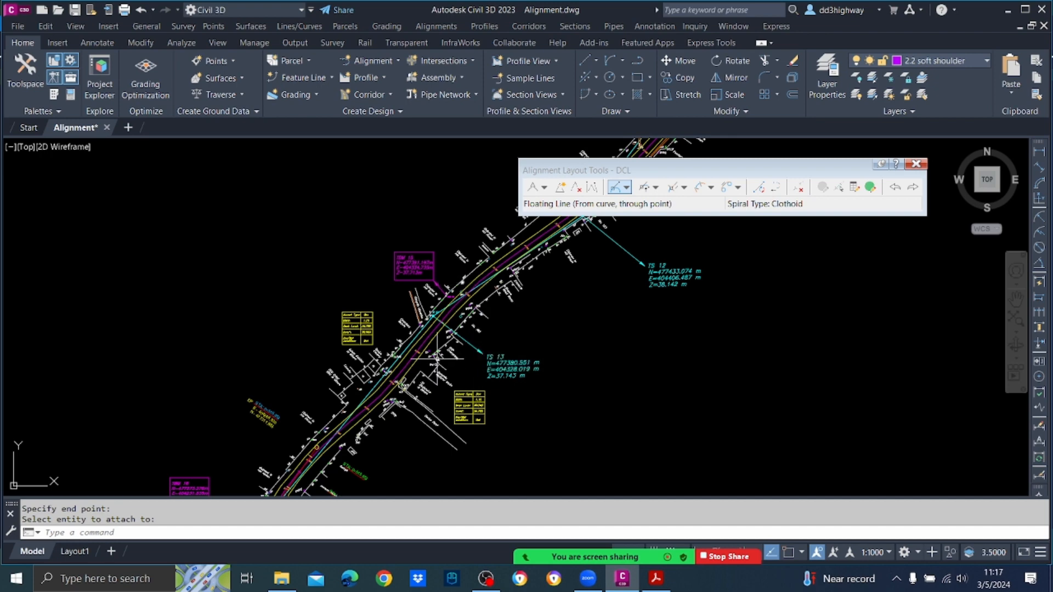
pyautogui.scroll(3, 367, 369)
pyautogui.scroll(2, 366, 370)
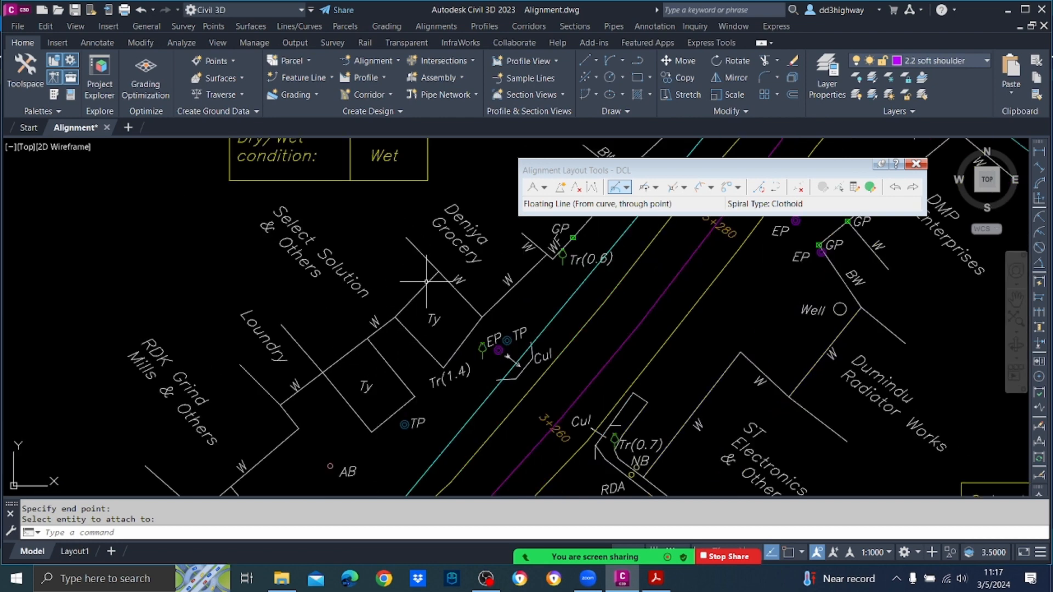
pyautogui.scroll(-2, 427, 281)
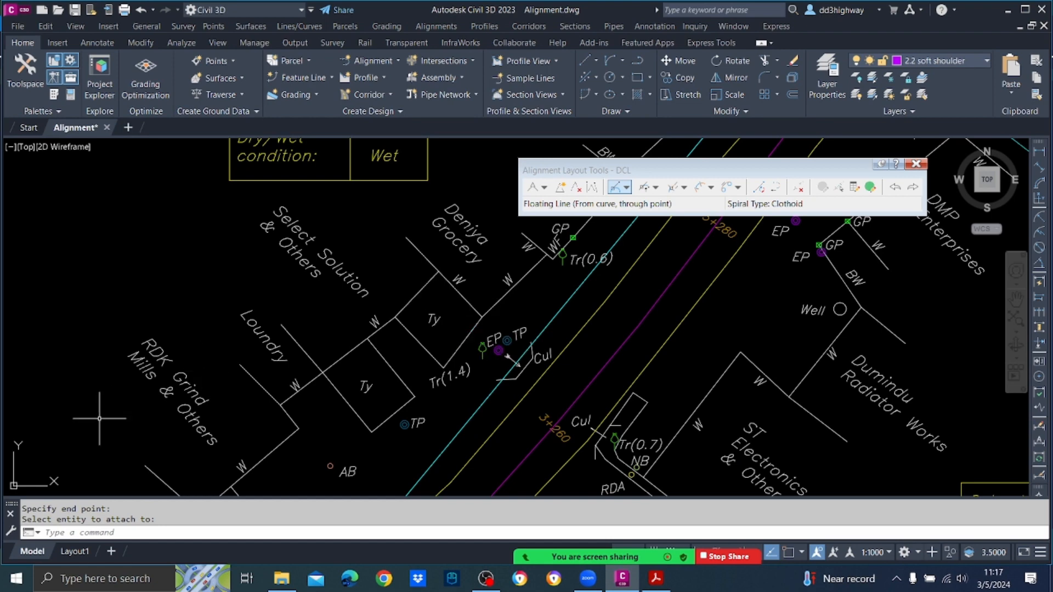
pyautogui.scroll(2, 138, 418)
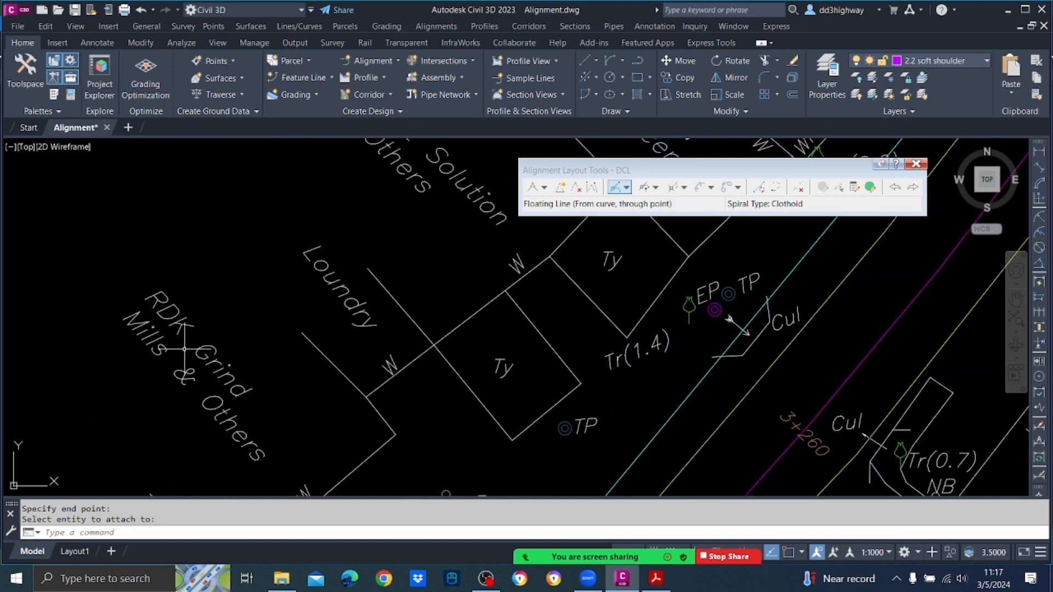
pyautogui.scroll(-3, 192, 357)
pyautogui.scroll(5, 421, 281)
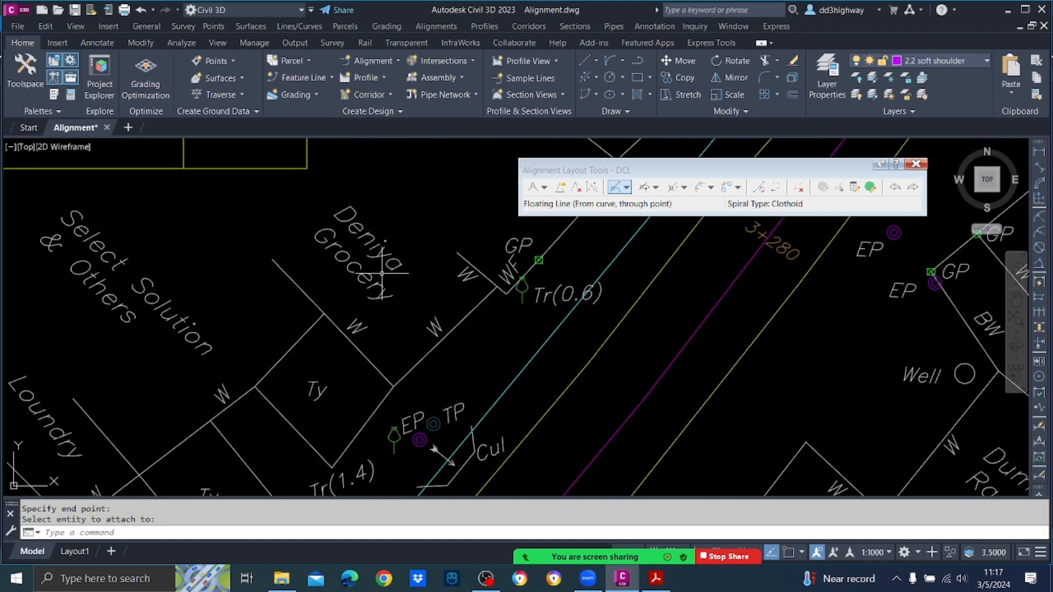
pyautogui.scroll(-4, 382, 272)
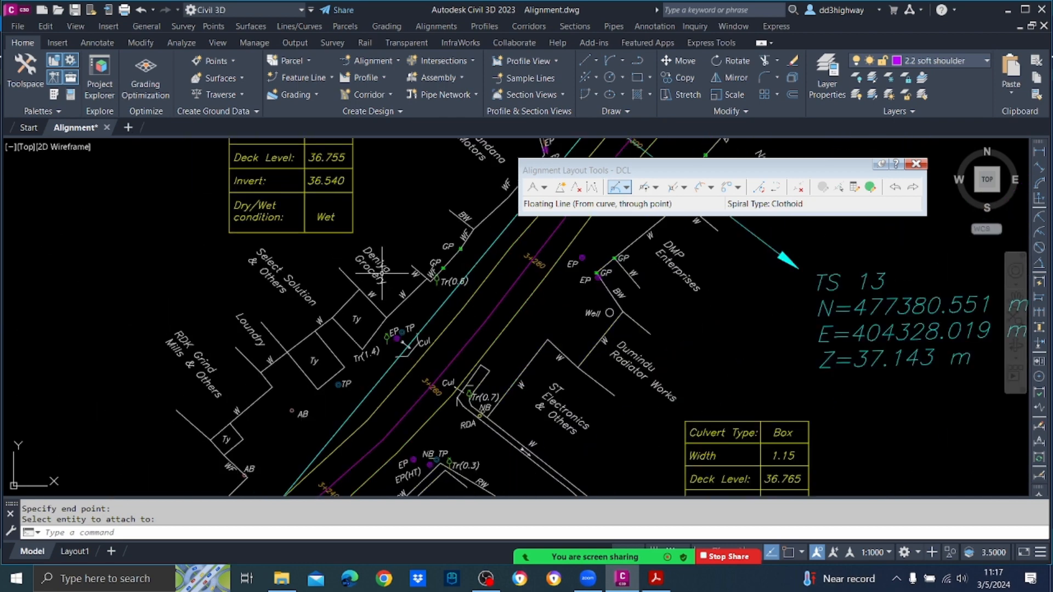
pyautogui.scroll(-4, 382, 272)
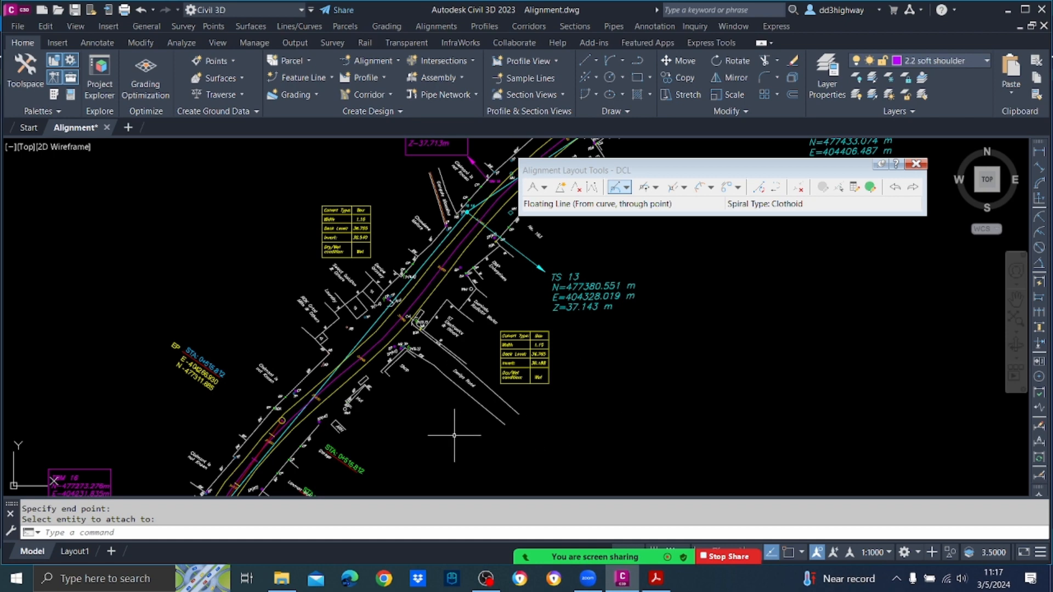
# Step: Draw a tangent without curves from the floating line's snapped endpoint, past TS 13 to about station 0+647 on the road centreline
pyautogui.click(656, 187)
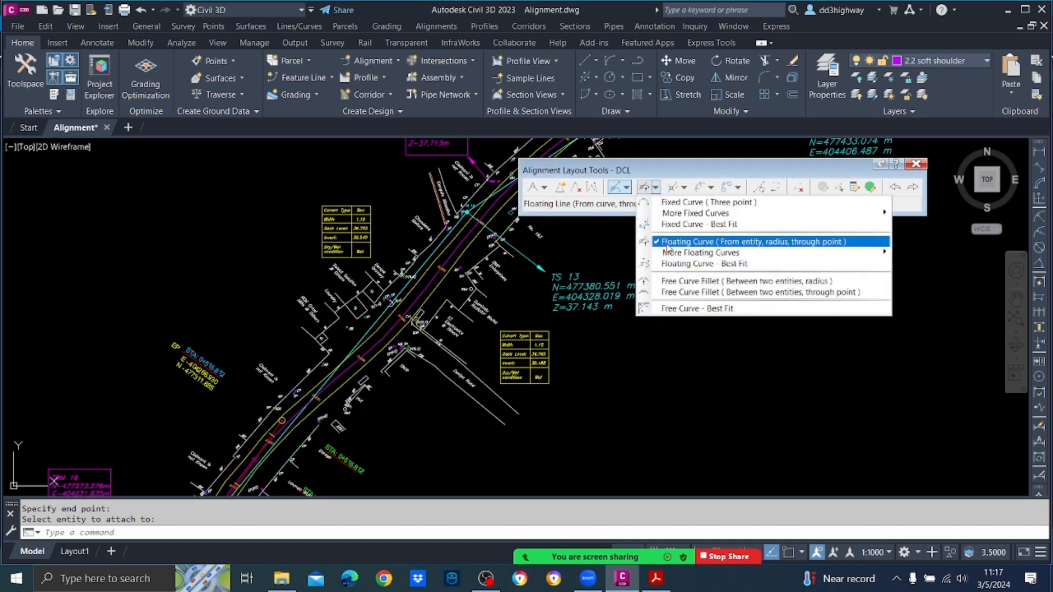
pyautogui.click(601, 420)
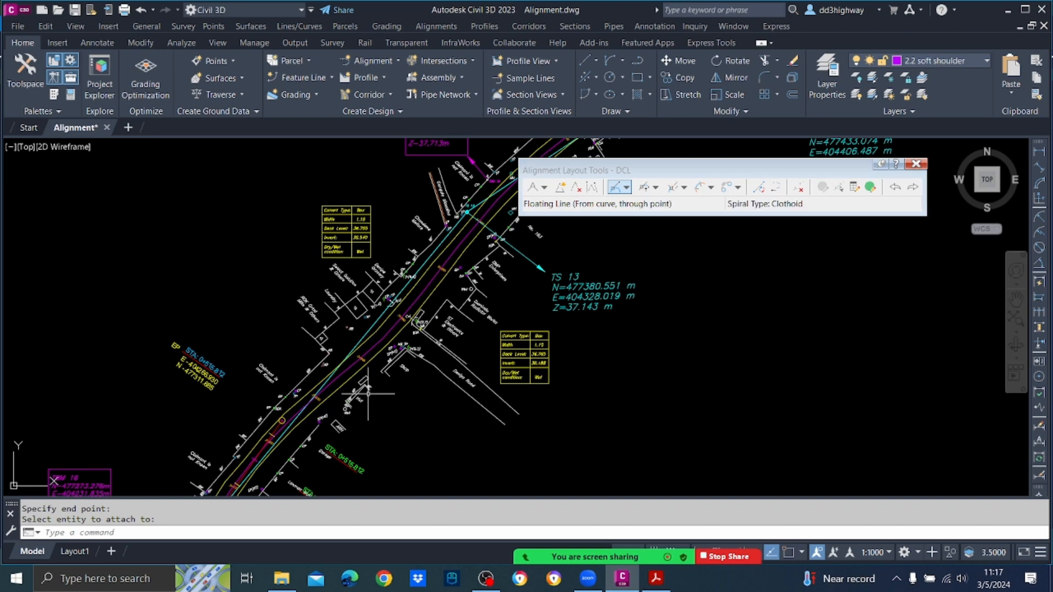
pyautogui.click(544, 188)
pyautogui.click(545, 189)
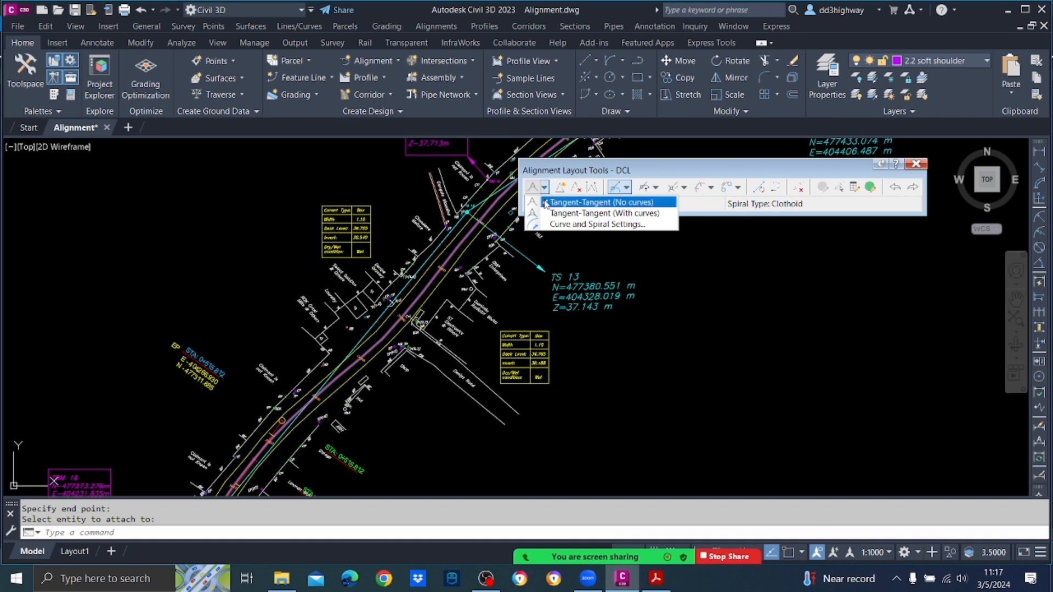
pyautogui.click(581, 202)
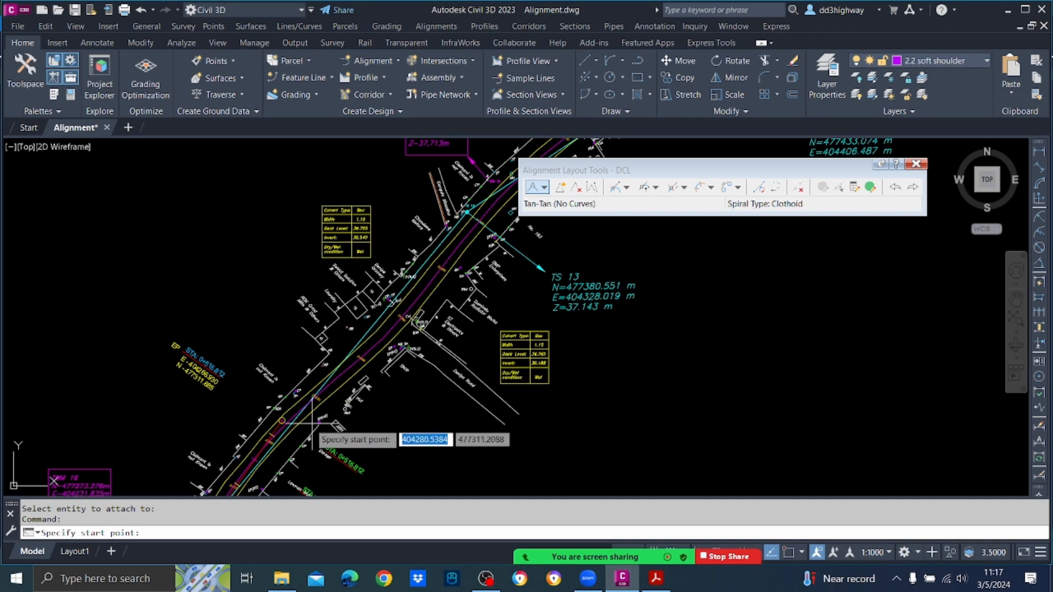
pyautogui.scroll(6, 312, 423)
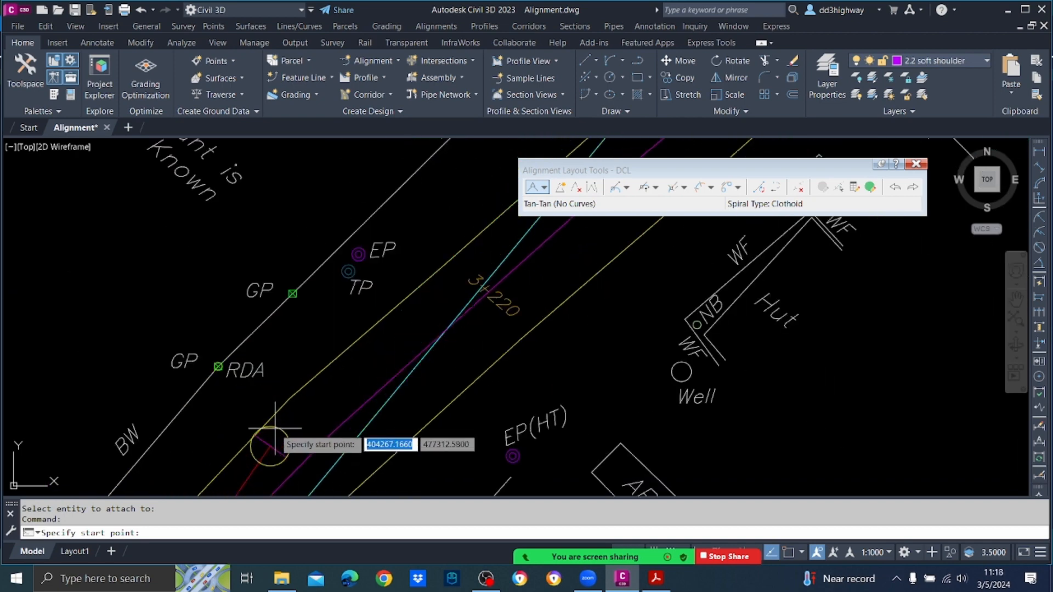
pyautogui.scroll(4, 275, 428)
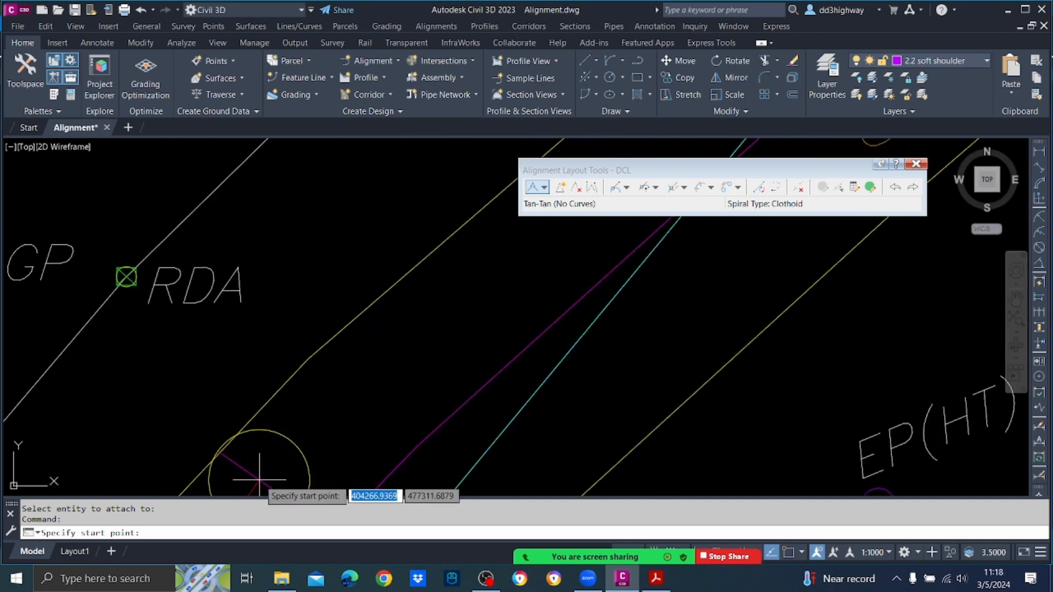
pyautogui.press('F3')
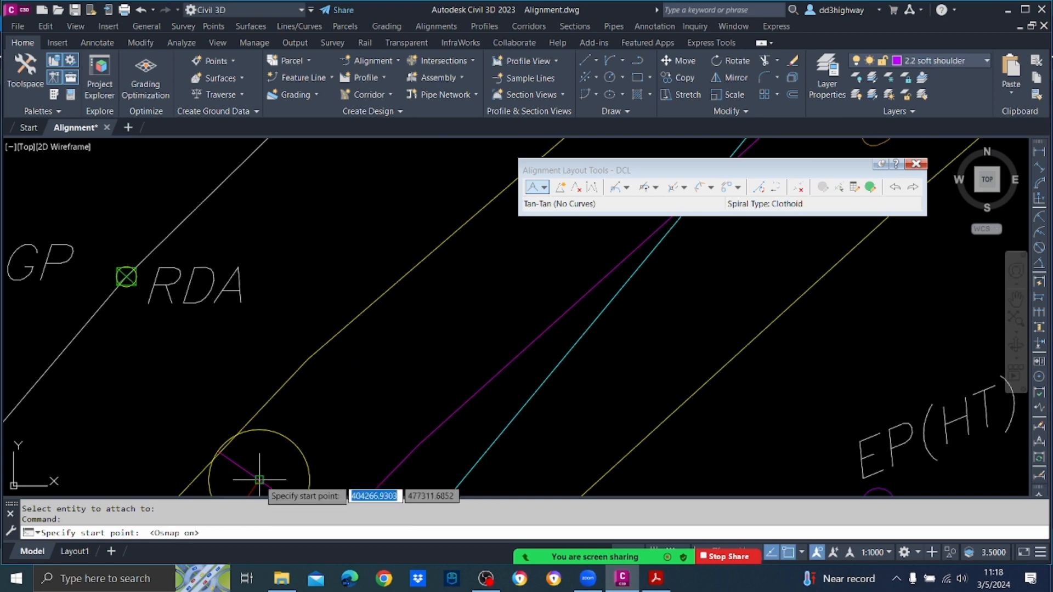
pyautogui.click(259, 480)
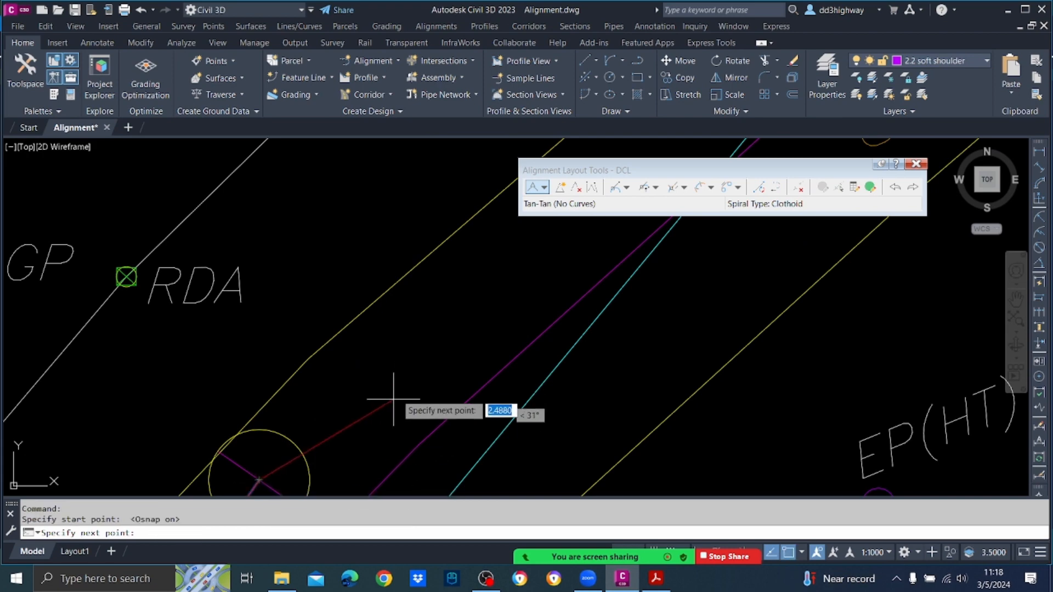
pyautogui.scroll(-5, 394, 404)
pyautogui.scroll(-6, 430, 376)
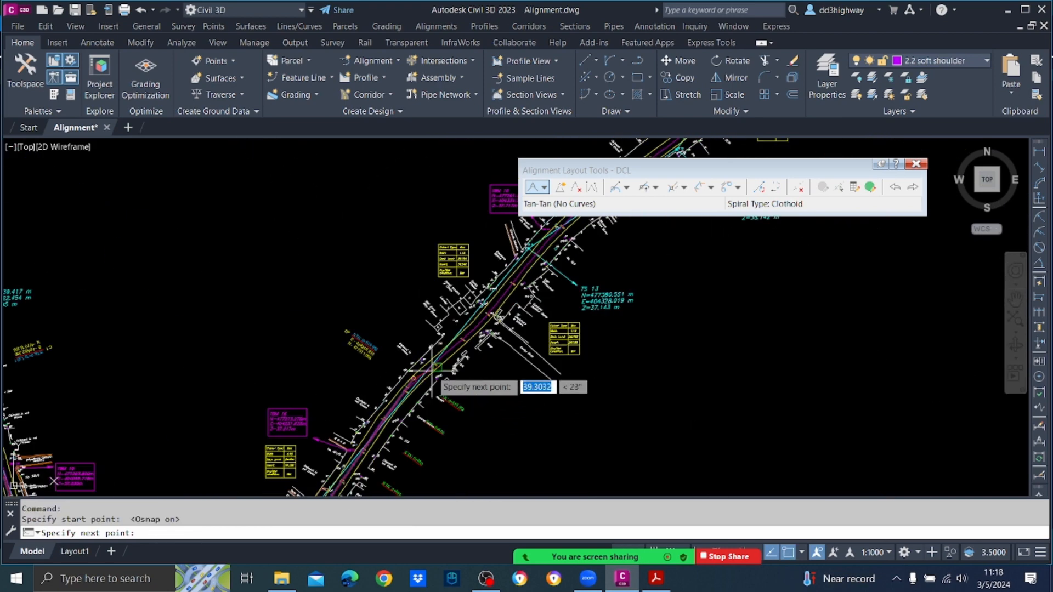
pyautogui.scroll(4, 513, 283)
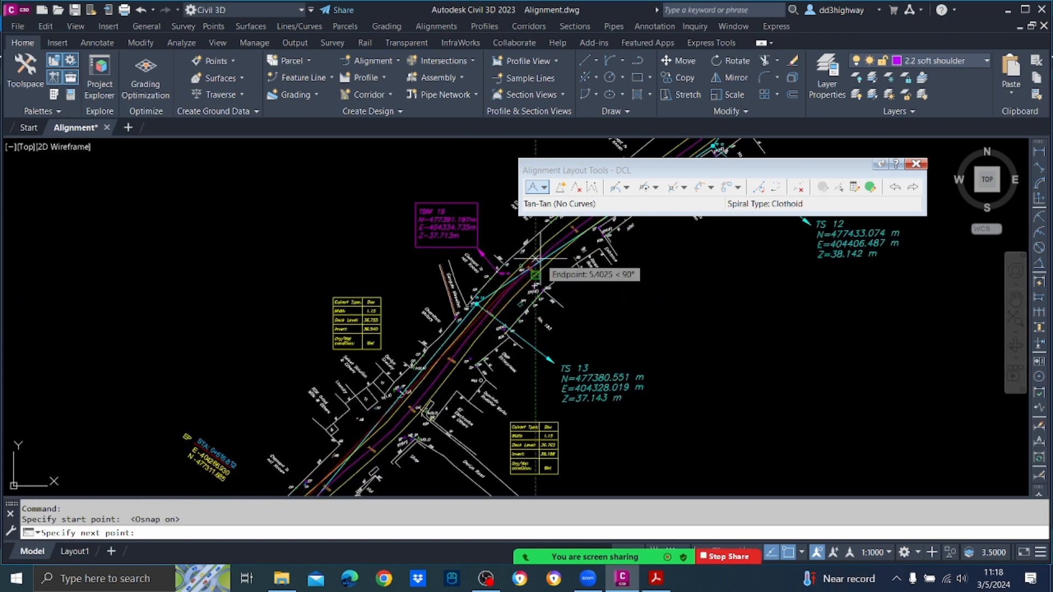
pyautogui.press('F3')
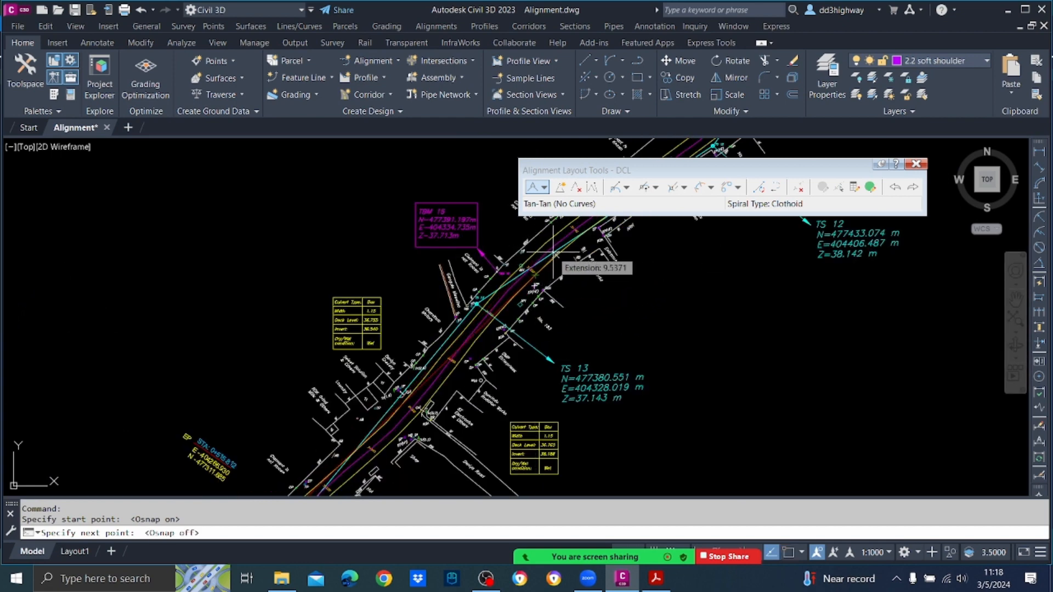
pyautogui.scroll(1, 543, 255)
pyautogui.scroll(-1, 554, 253)
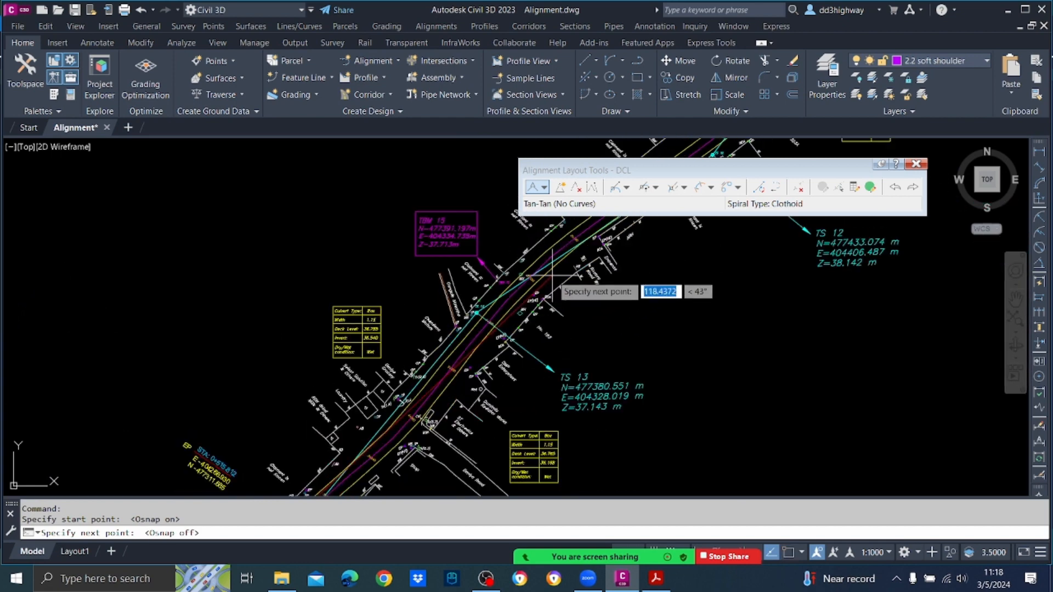
pyautogui.click(569, 237)
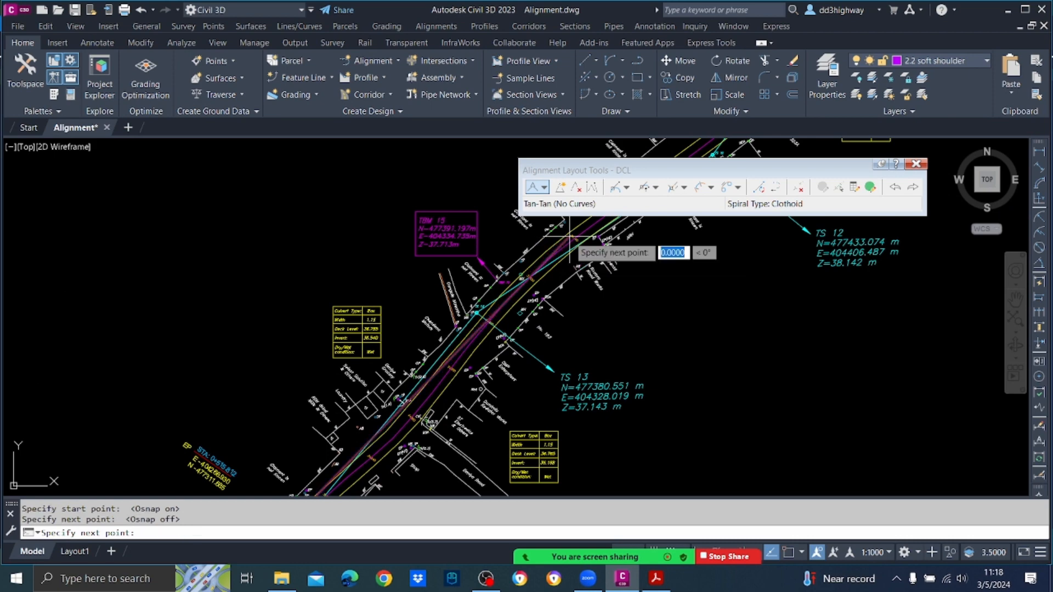
pyautogui.press('Return')
# Step: Examine how the new tangent follows the surveyed road between the floating line's end and TS 13
pyautogui.scroll(-4, 486, 319)
pyautogui.scroll(8, 425, 395)
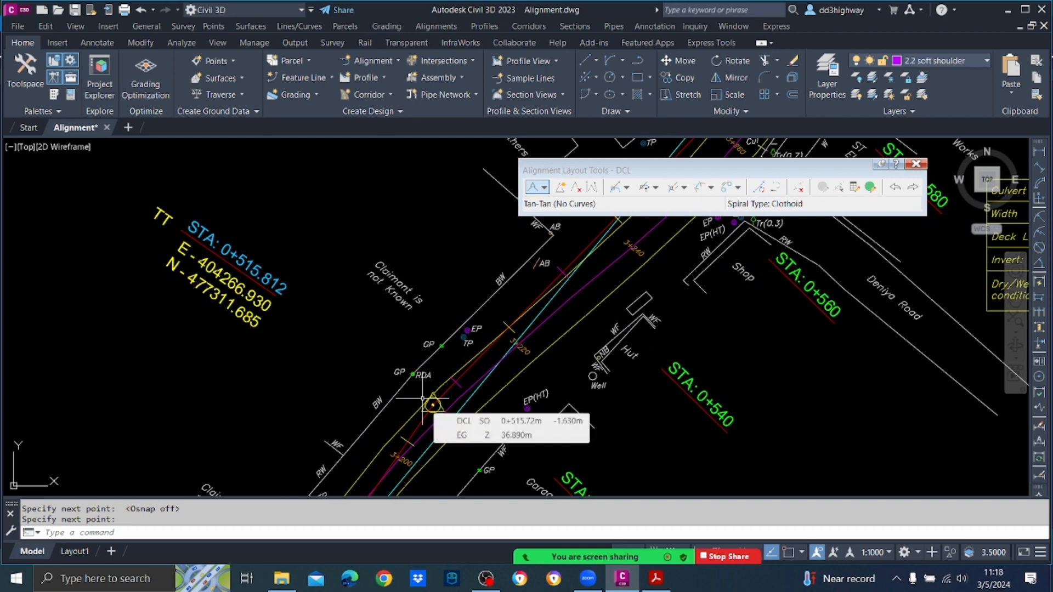
pyautogui.scroll(-5, 422, 399)
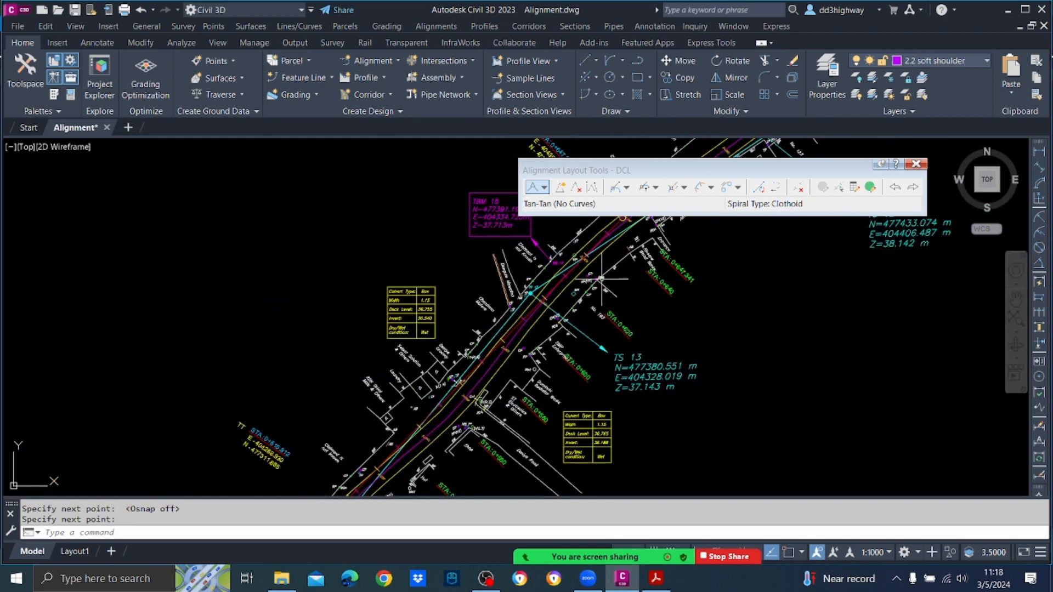
pyautogui.scroll(-4, 526, 357)
pyautogui.scroll(2, 496, 364)
pyautogui.scroll(2, 497, 363)
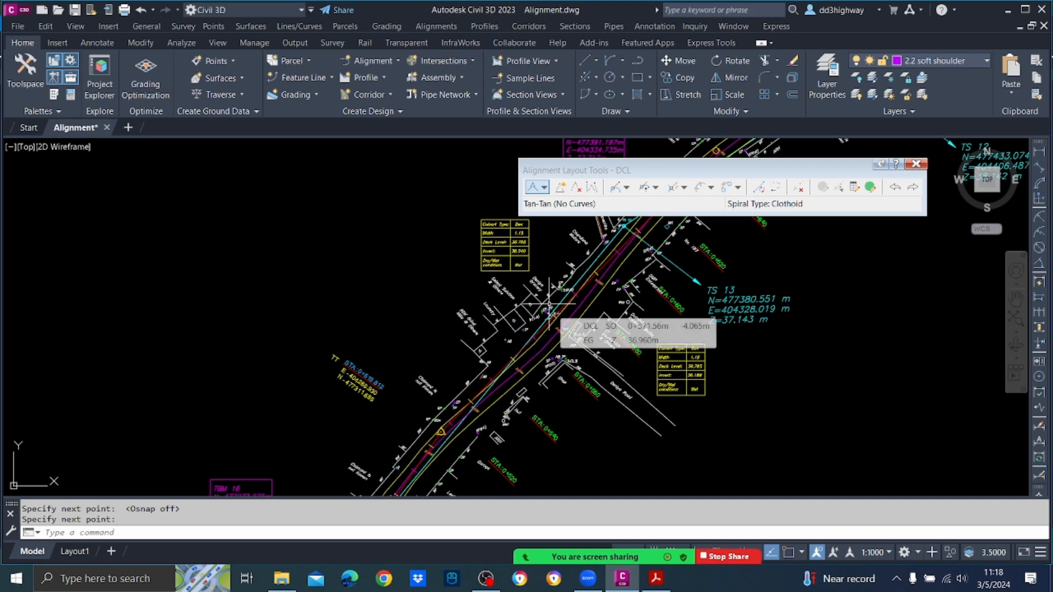
pyautogui.scroll(-4, 561, 328)
pyautogui.scroll(6, 630, 239)
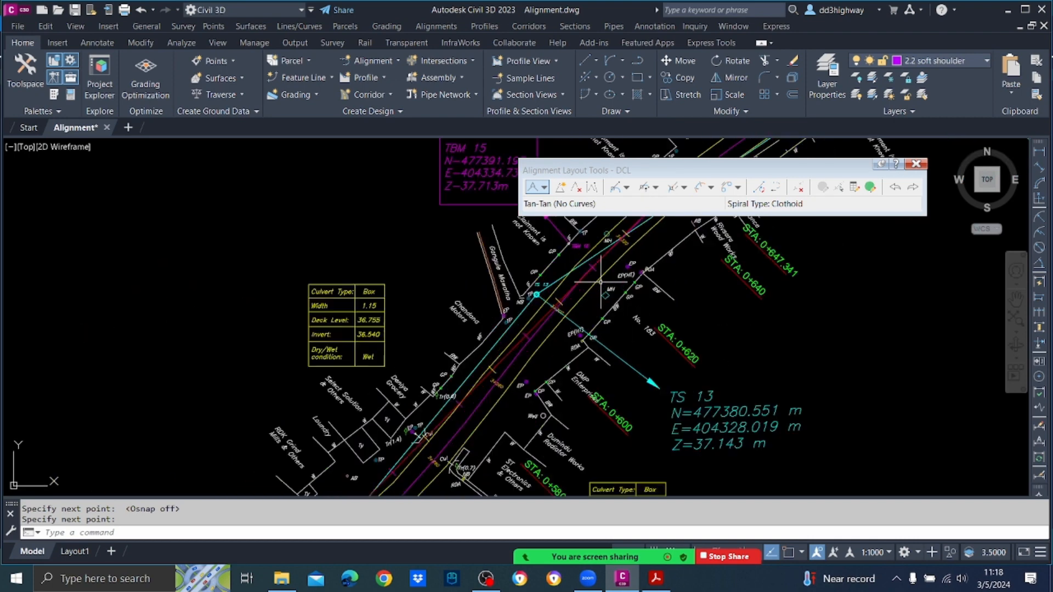
pyautogui.scroll(-3, 600, 281)
pyautogui.scroll(-2, 528, 313)
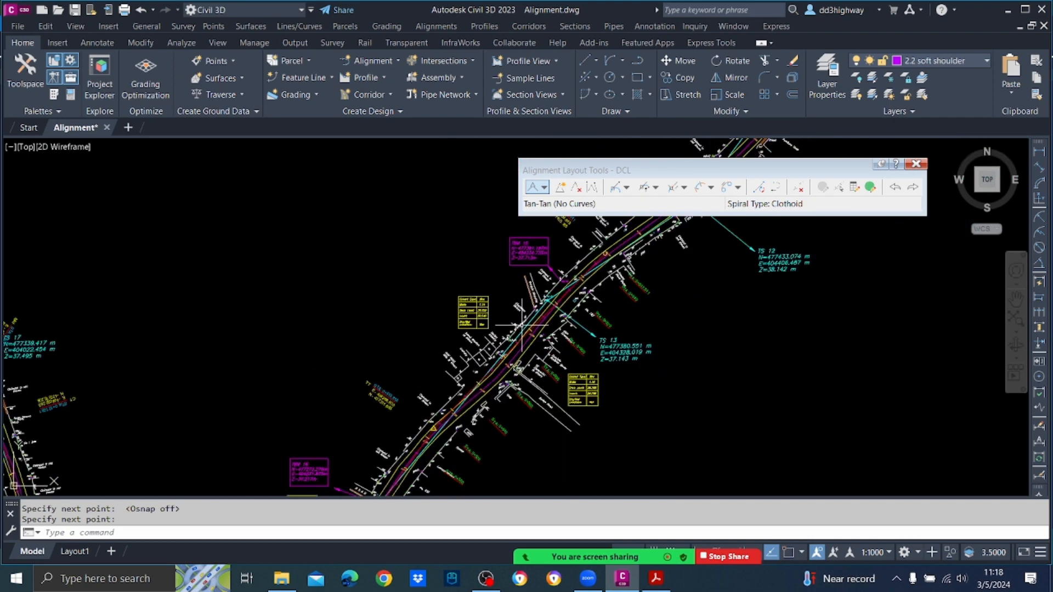
pyautogui.scroll(3, 445, 417)
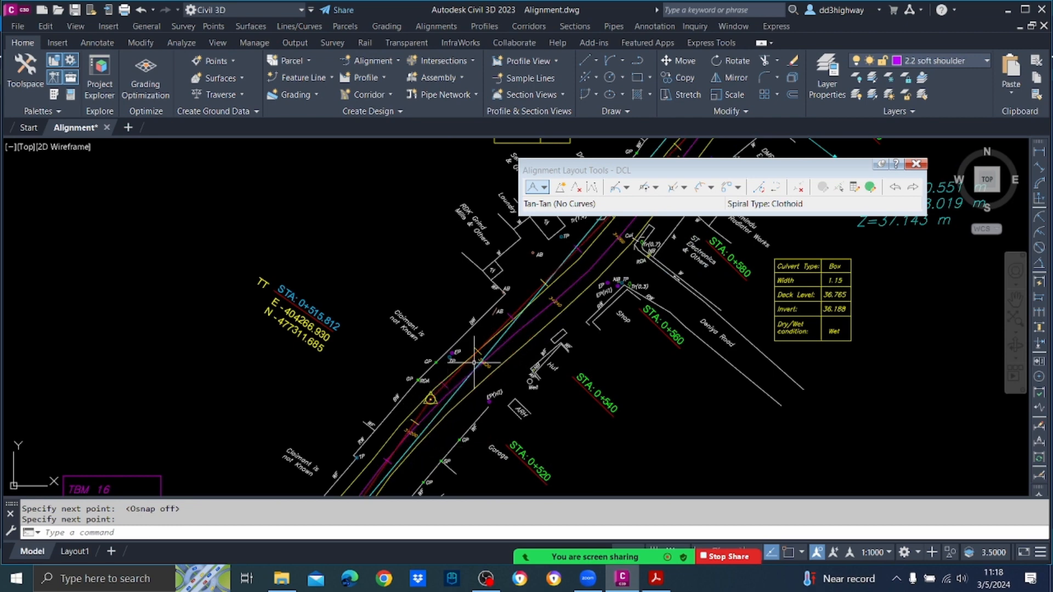
# Step: Delete the tangent sub-entity that runs from the floating line's end past TS 13
pyautogui.click(798, 187)
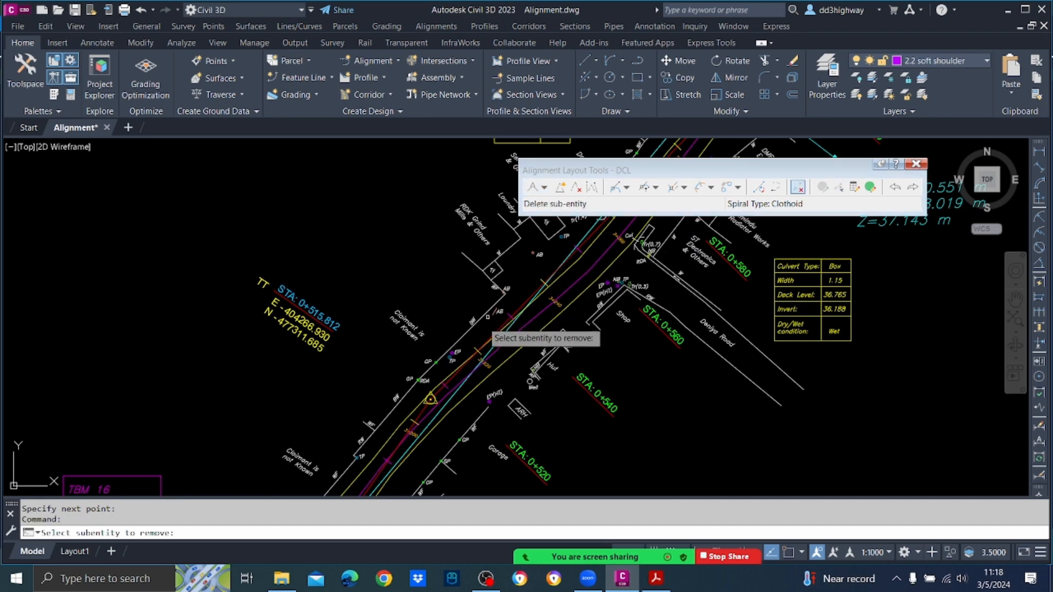
pyautogui.click(439, 390)
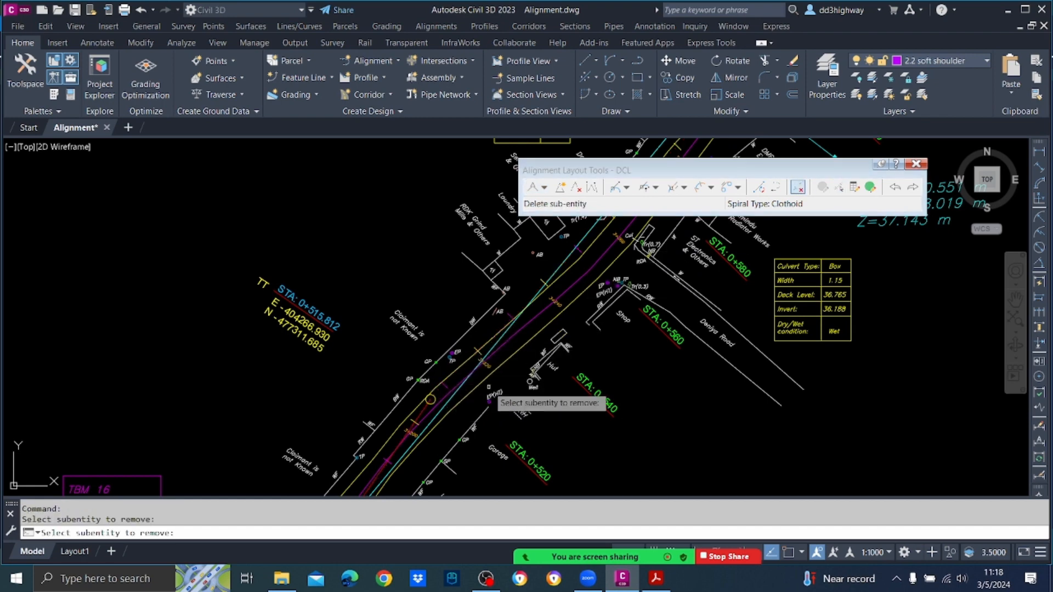
# Step: Draw a tangent without curves from the floating line's snapped endpoint, past TS 13 to about station 0+646 on the road
pyautogui.press('Escape')
pyautogui.click(545, 188)
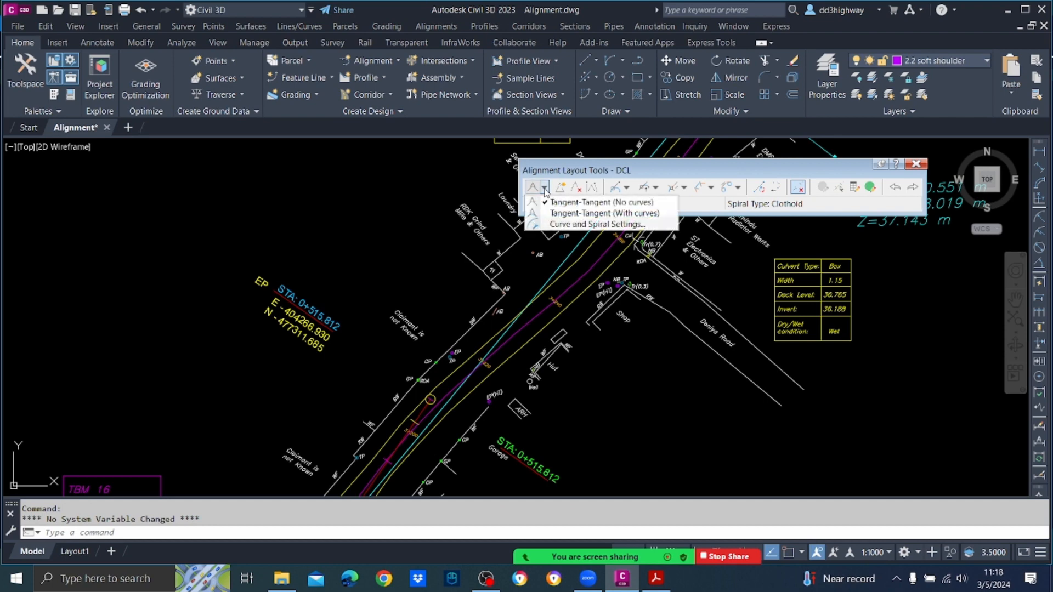
pyautogui.click(548, 204)
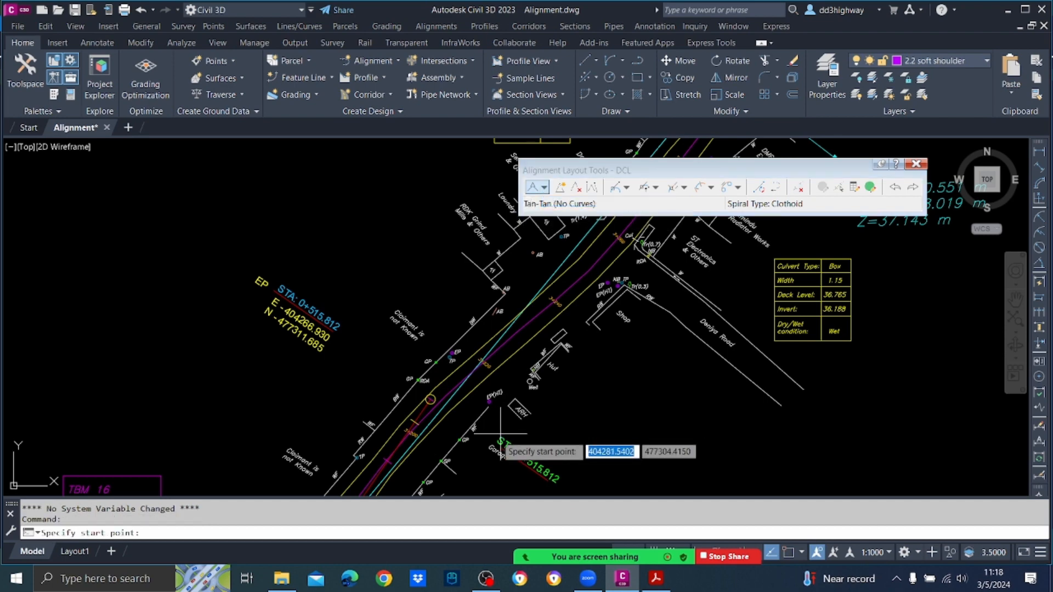
pyautogui.scroll(3, 439, 430)
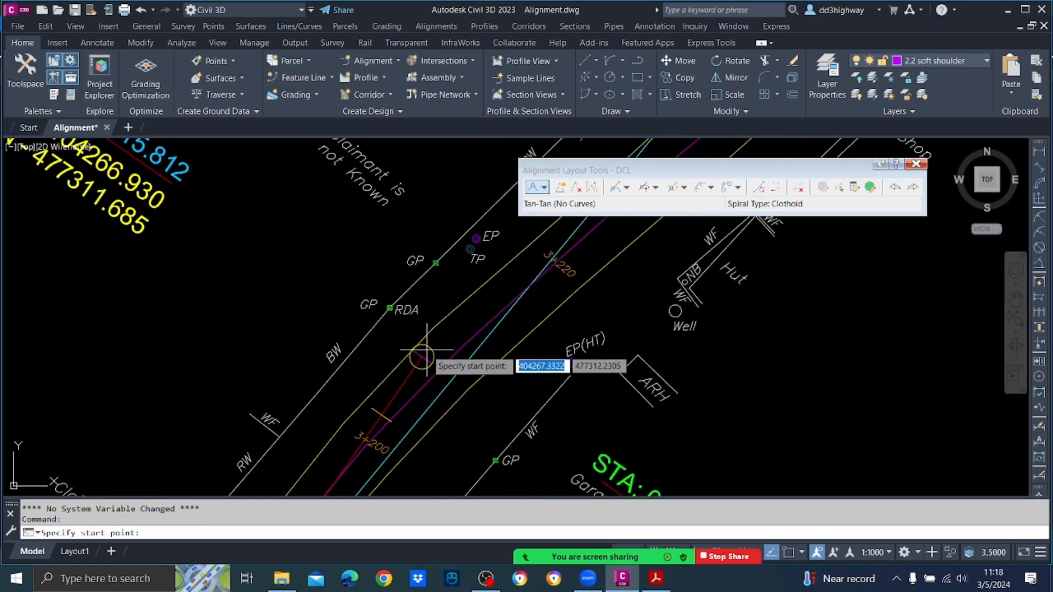
pyautogui.press('F3')
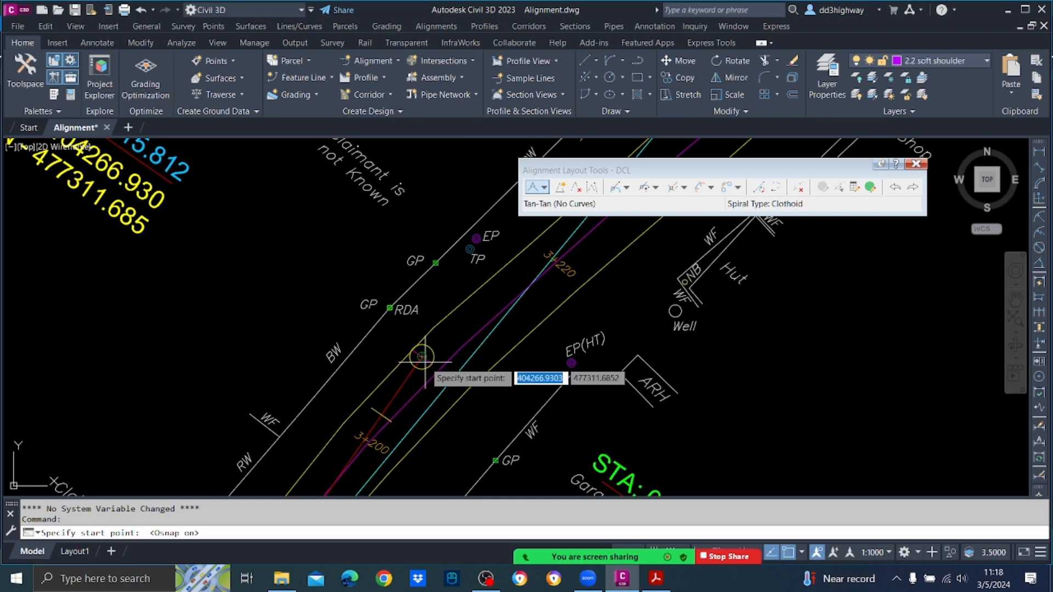
pyautogui.click(421, 357)
pyautogui.scroll(-4, 421, 357)
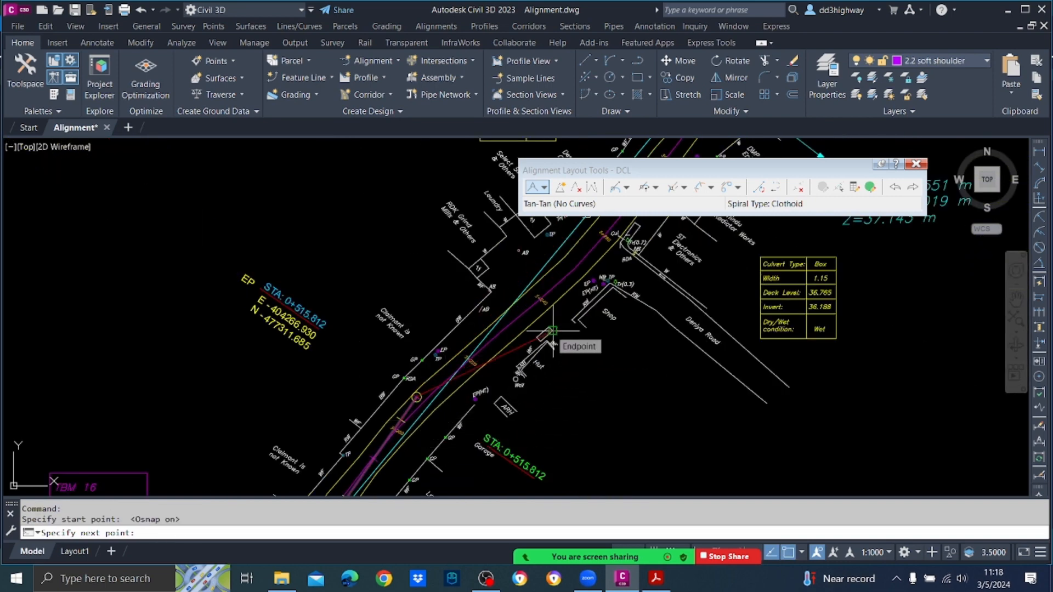
pyautogui.press('F3')
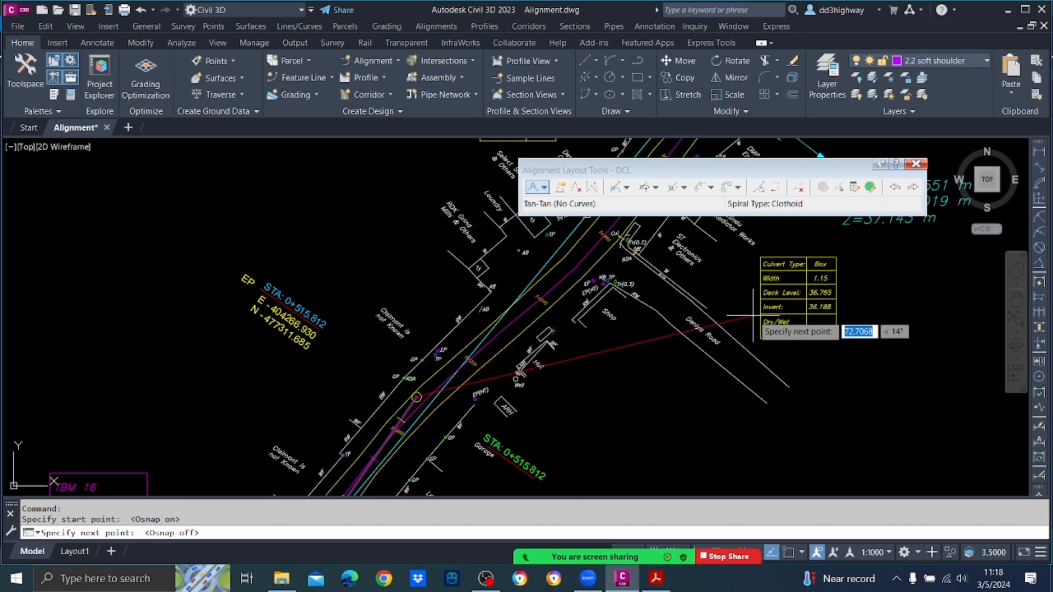
pyautogui.press('F3')
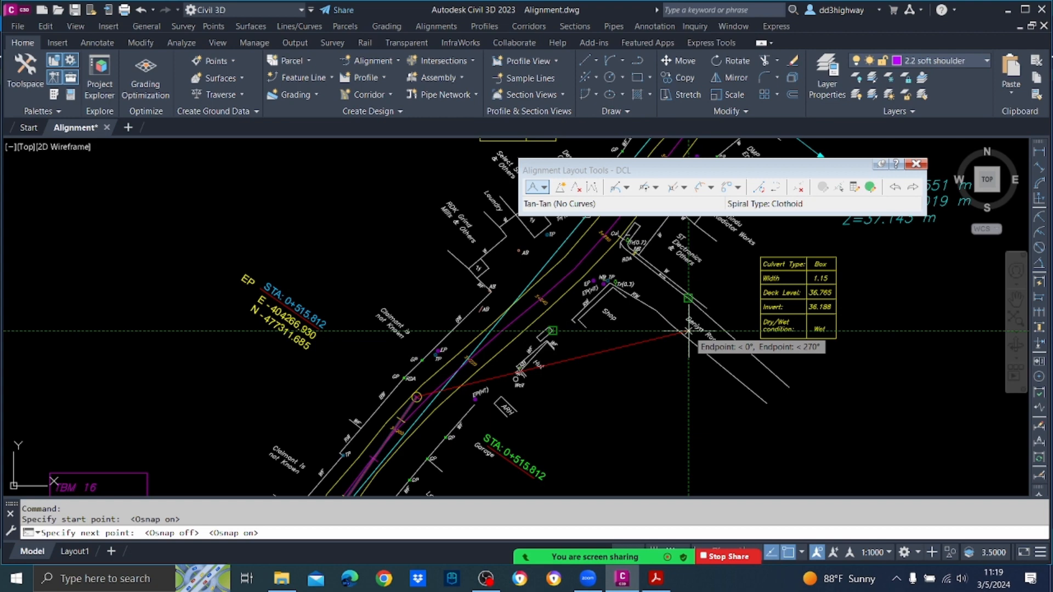
pyautogui.press('F3')
pyautogui.scroll(-2, 625, 346)
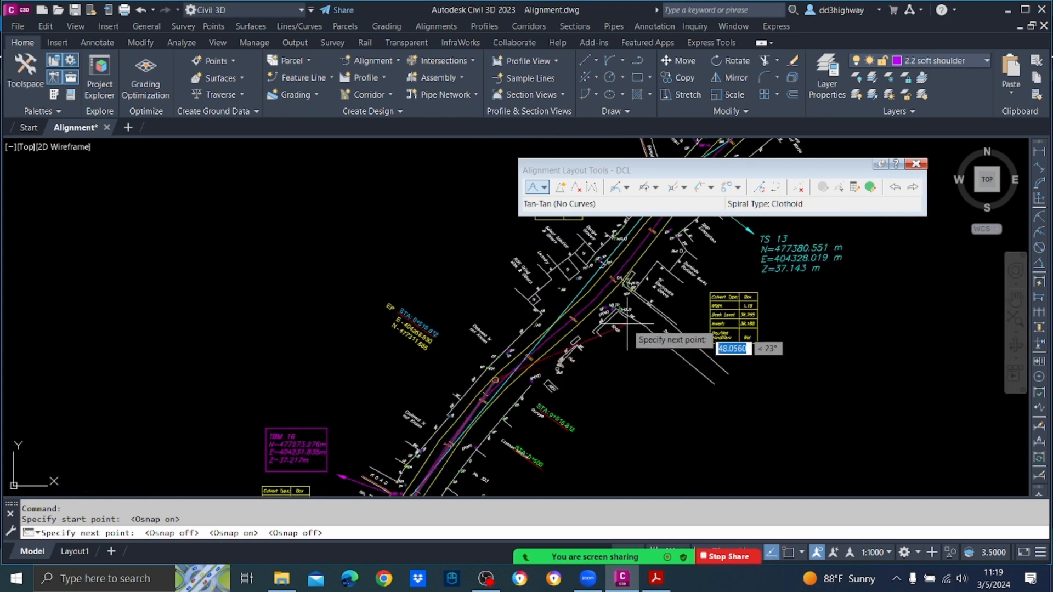
pyautogui.scroll(-3, 585, 319)
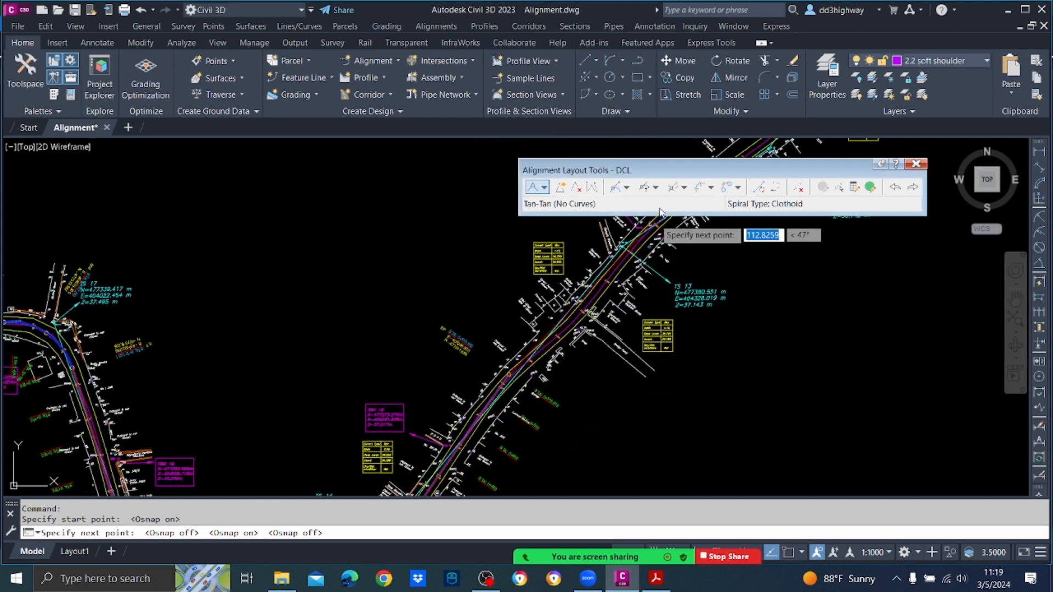
pyautogui.scroll(3, 655, 226)
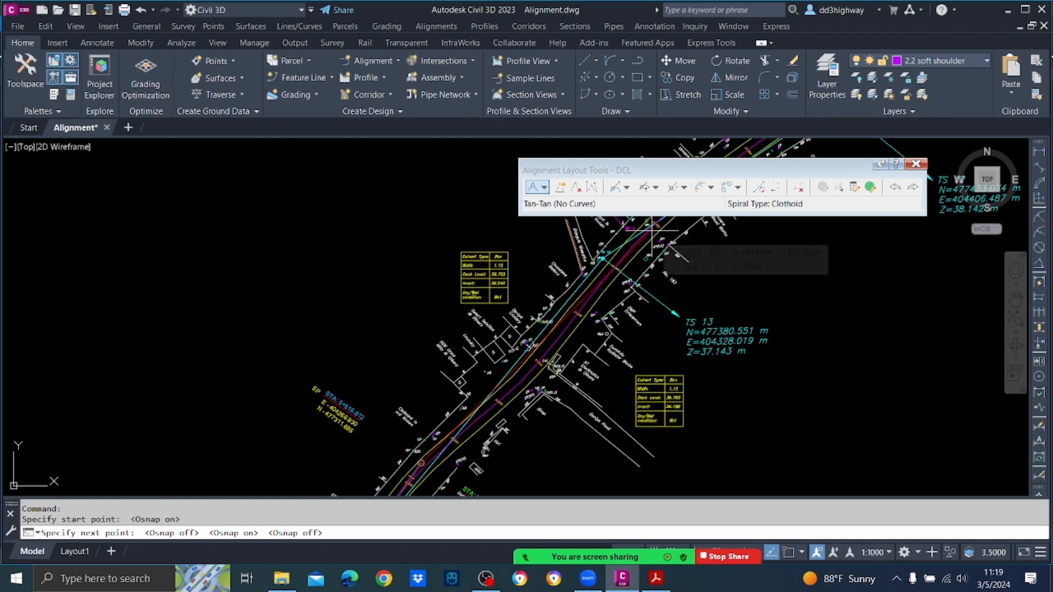
pyautogui.scroll(-2, 653, 231)
pyautogui.scroll(-2, 652, 233)
pyautogui.scroll(4, 661, 236)
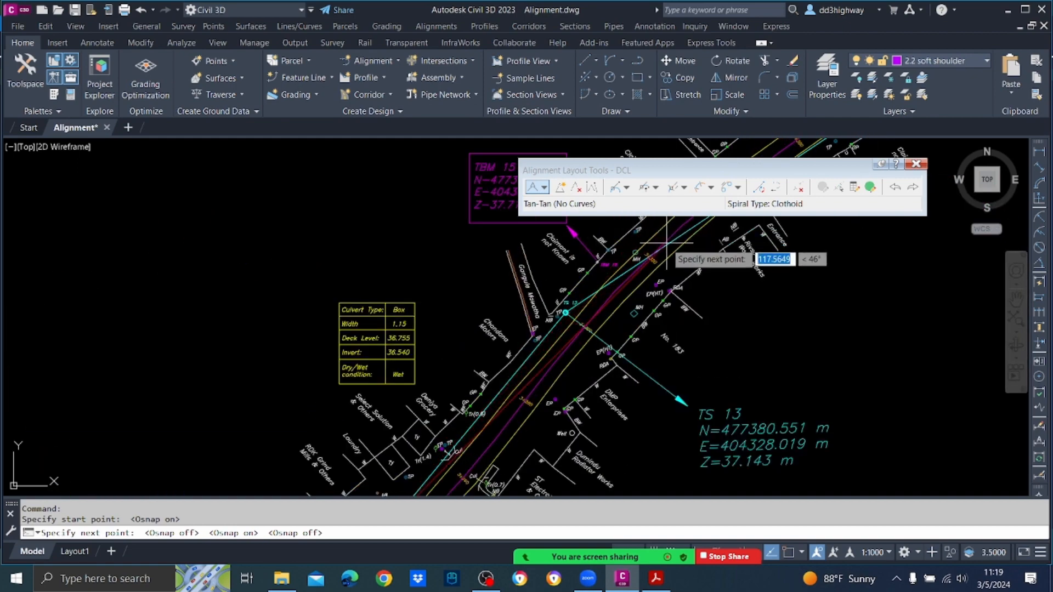
pyautogui.scroll(-6, 669, 239)
pyautogui.moveTo(692, 249); pyautogui.dragTo(590, 340, button='middle')
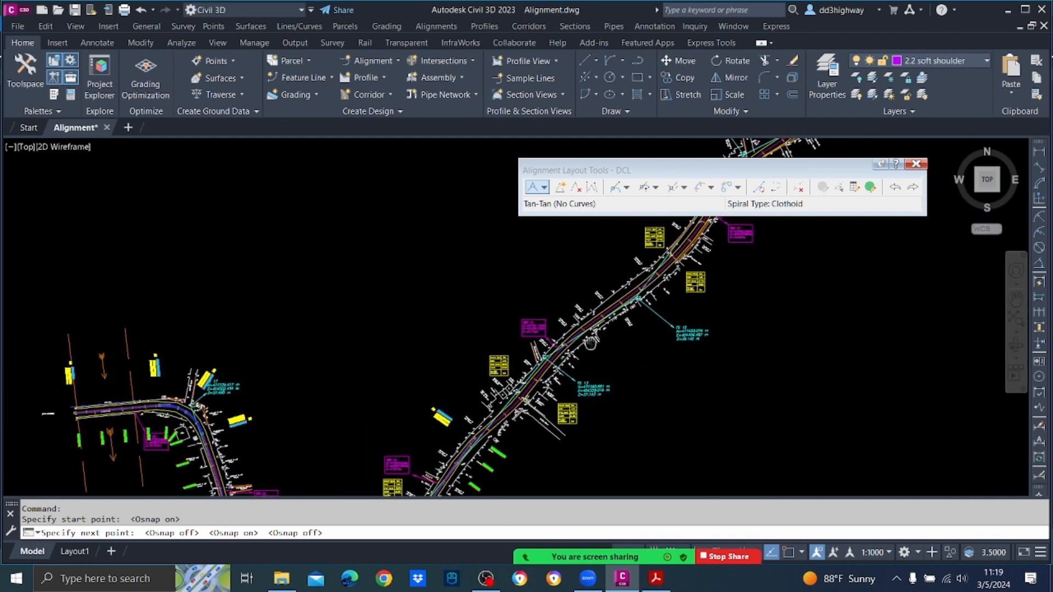
pyautogui.scroll(2, 591, 337)
pyautogui.scroll(4, 573, 336)
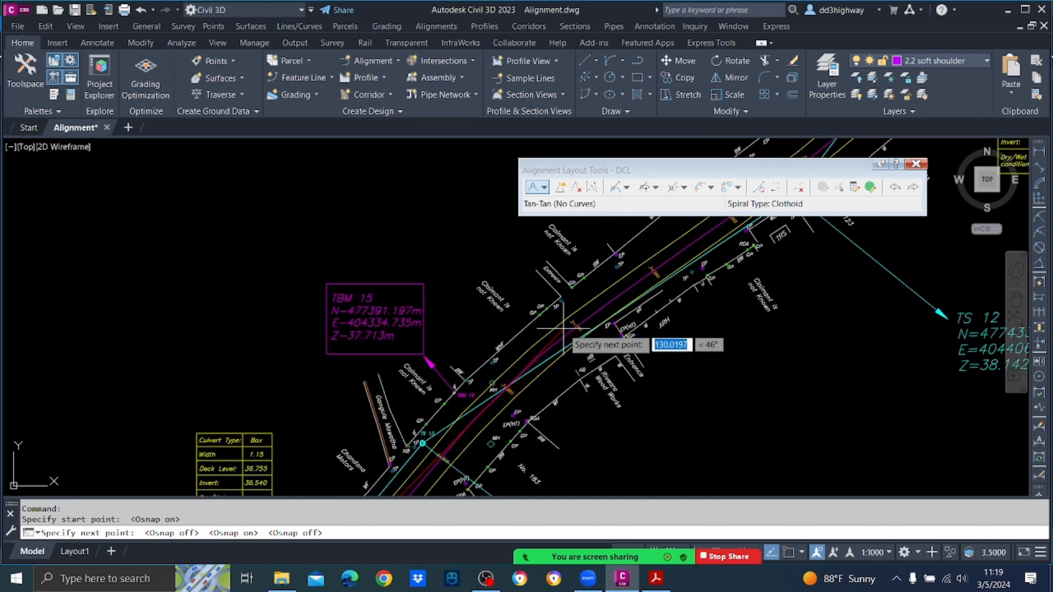
pyautogui.click(563, 329)
pyautogui.press('Return')
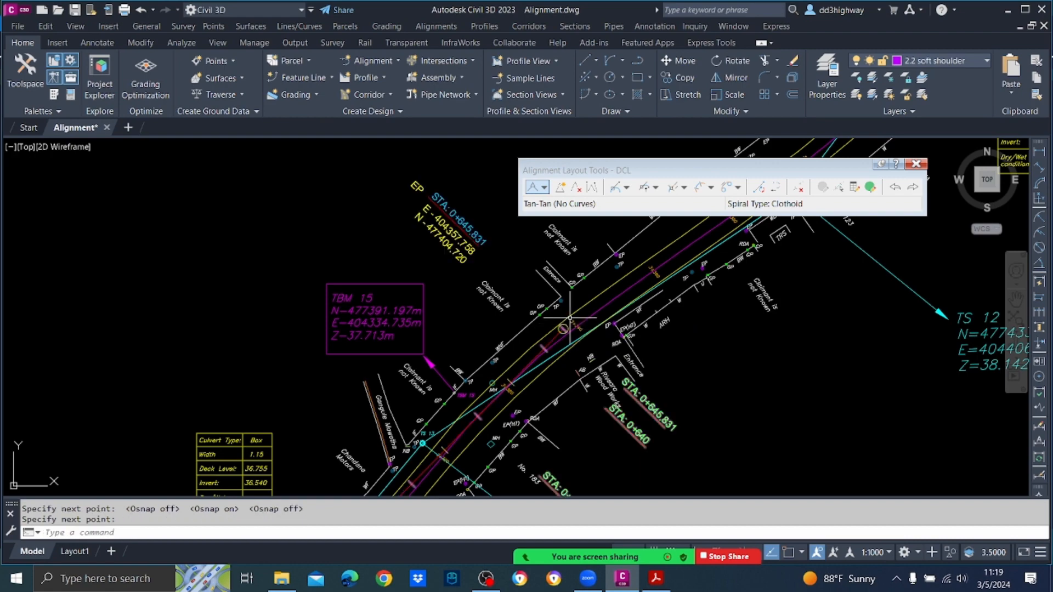
# Step: Add a free curve fillet with the Lessthan180 solution and 150 m radius between the floating line and the new tangent
pyautogui.scroll(-6, 565, 326)
pyautogui.scroll(6, 484, 427)
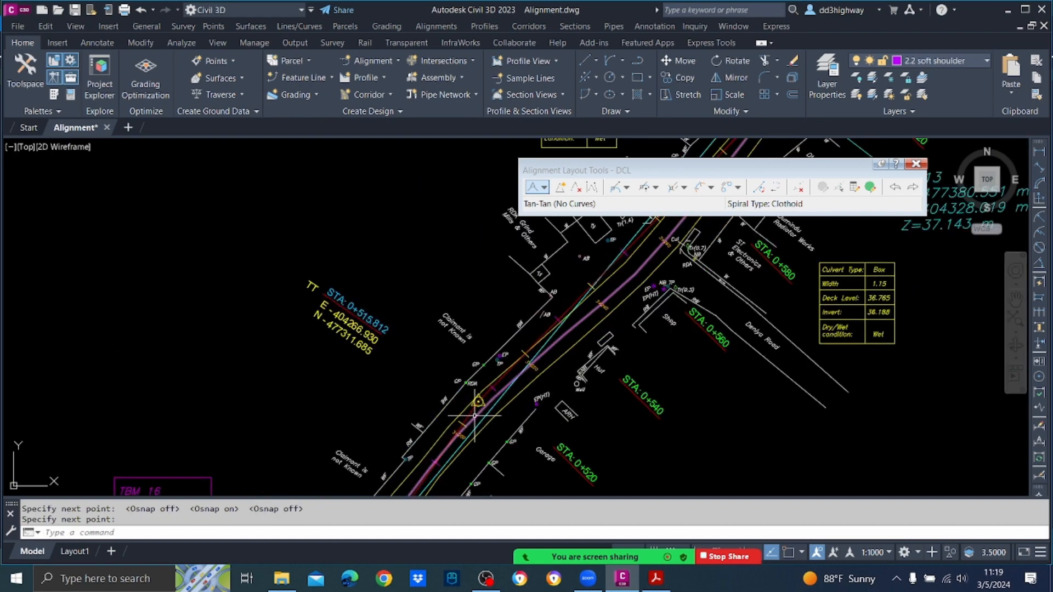
pyautogui.scroll(-3, 550, 354)
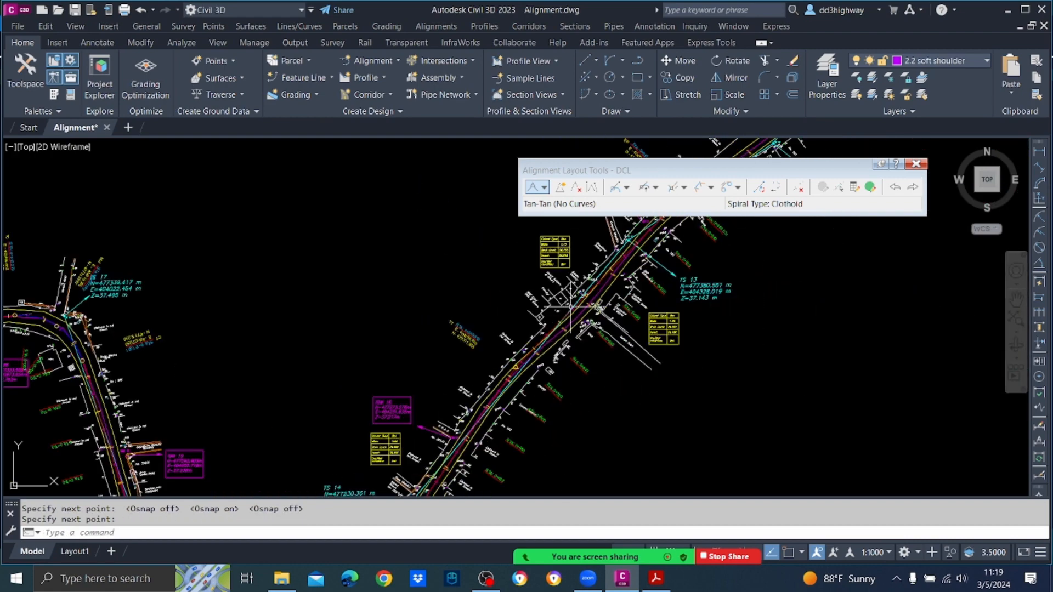
pyautogui.scroll(3, 574, 296)
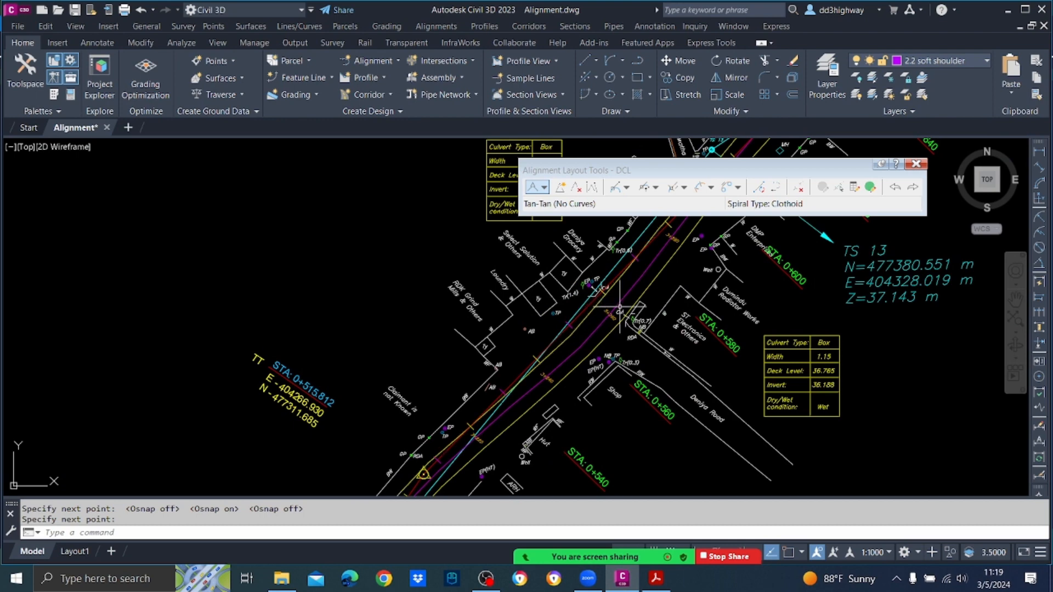
pyautogui.scroll(-4, 482, 296)
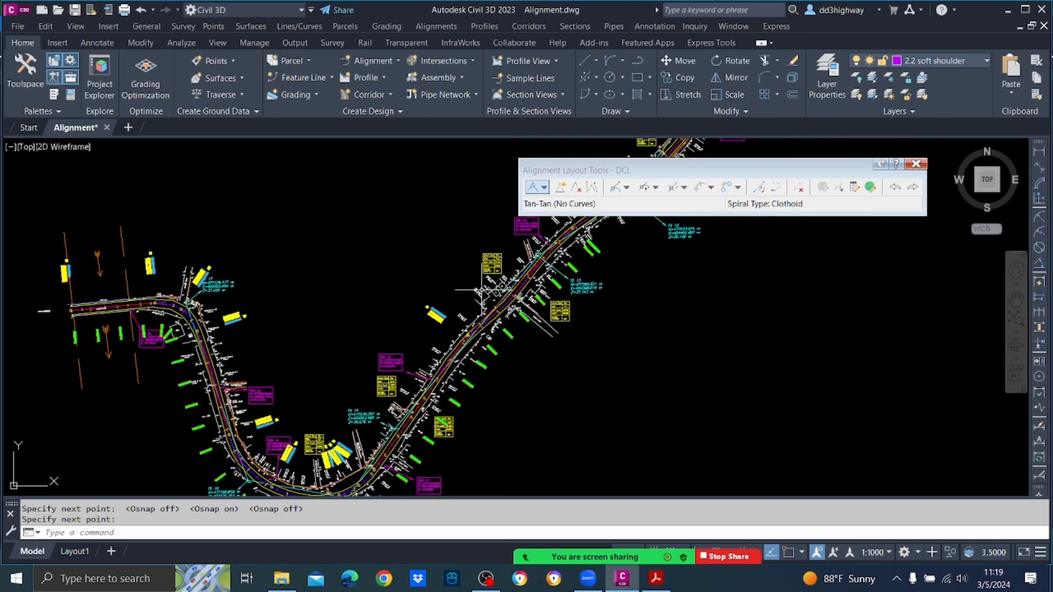
pyautogui.scroll(4, 482, 329)
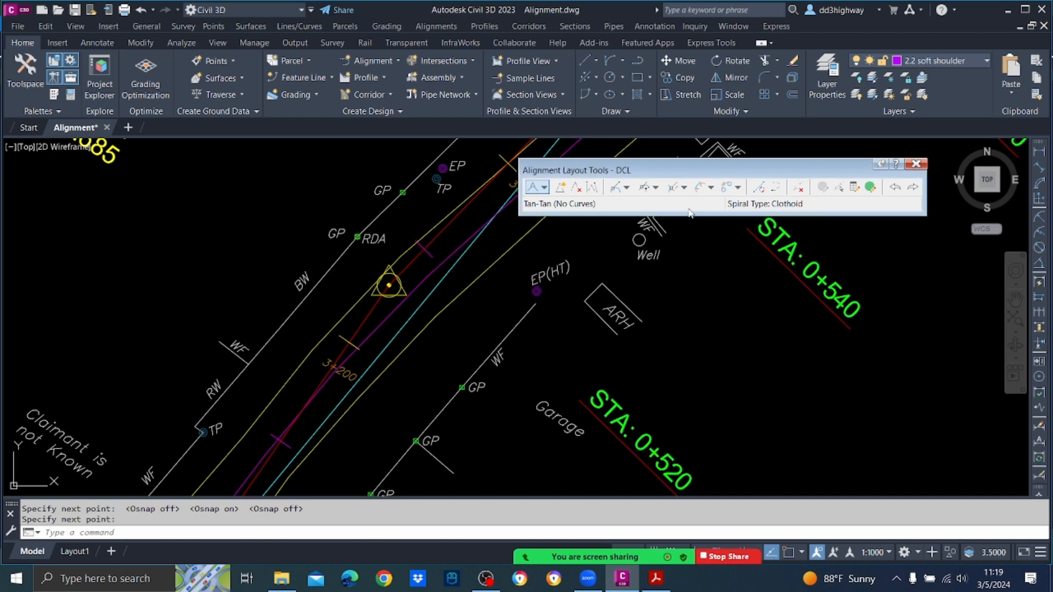
pyautogui.click(656, 188)
pyautogui.click(655, 188)
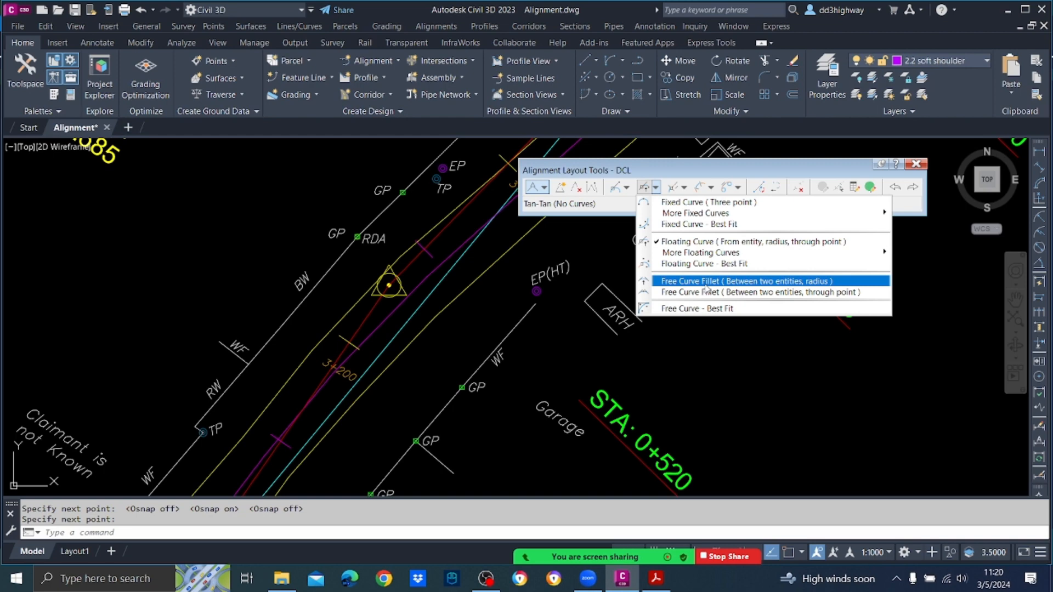
pyautogui.click(707, 281)
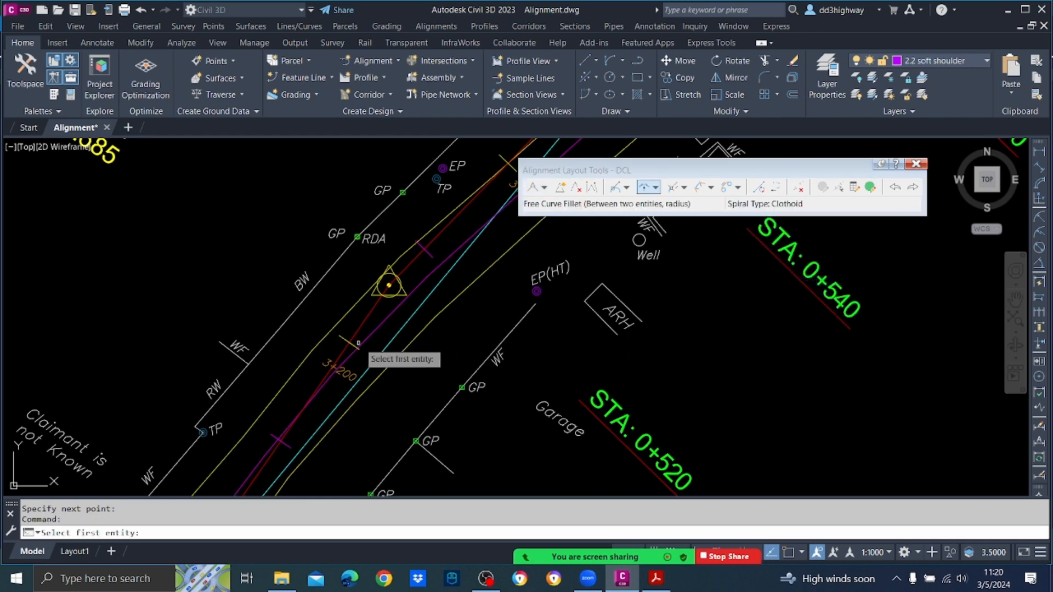
pyautogui.click(363, 319)
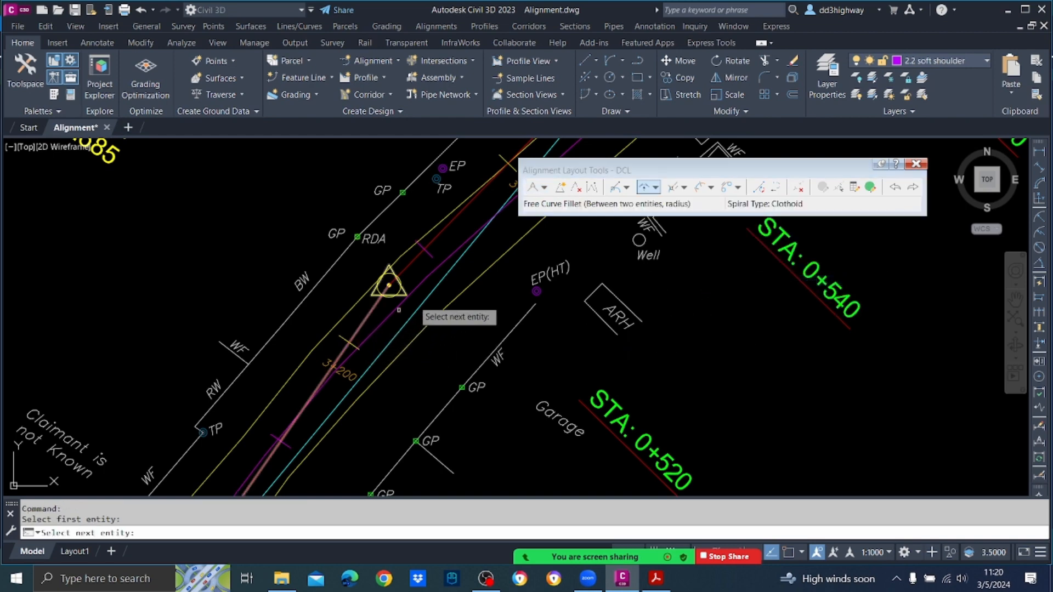
pyautogui.click(435, 238)
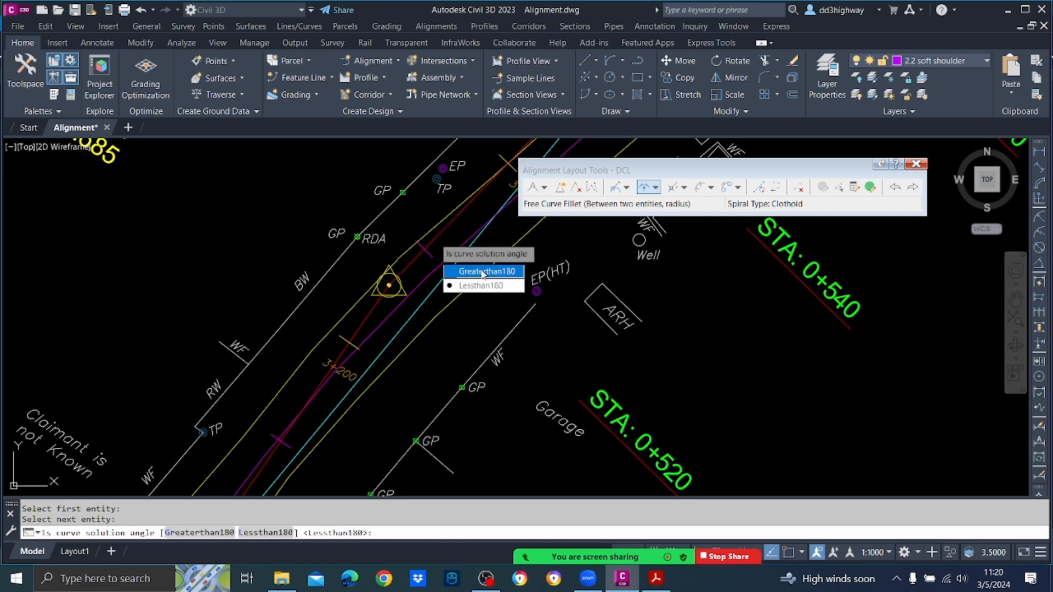
pyautogui.click(482, 272)
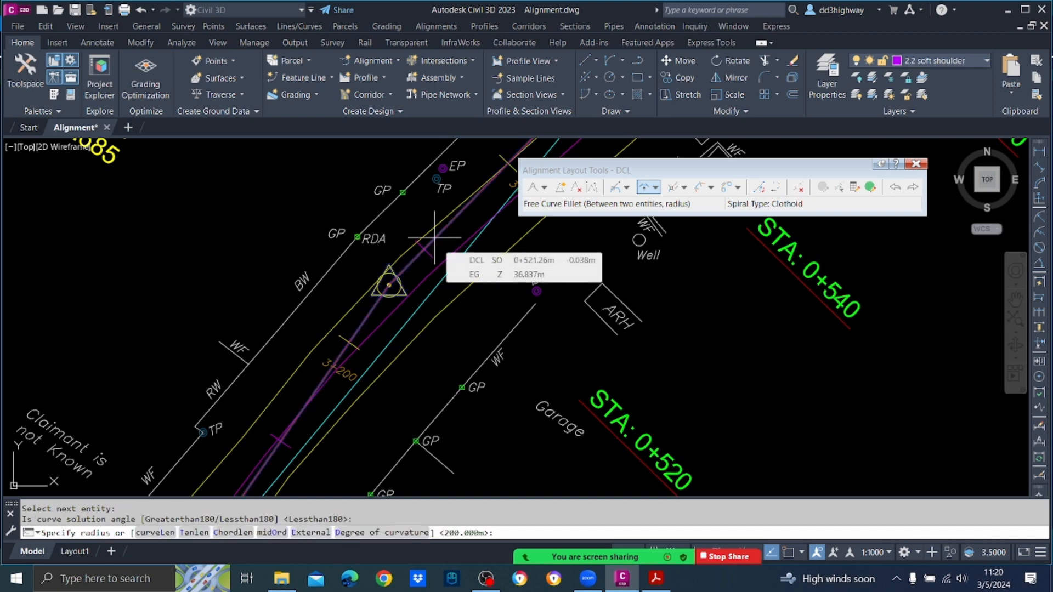
pyautogui.write('150')
pyautogui.press('Return')
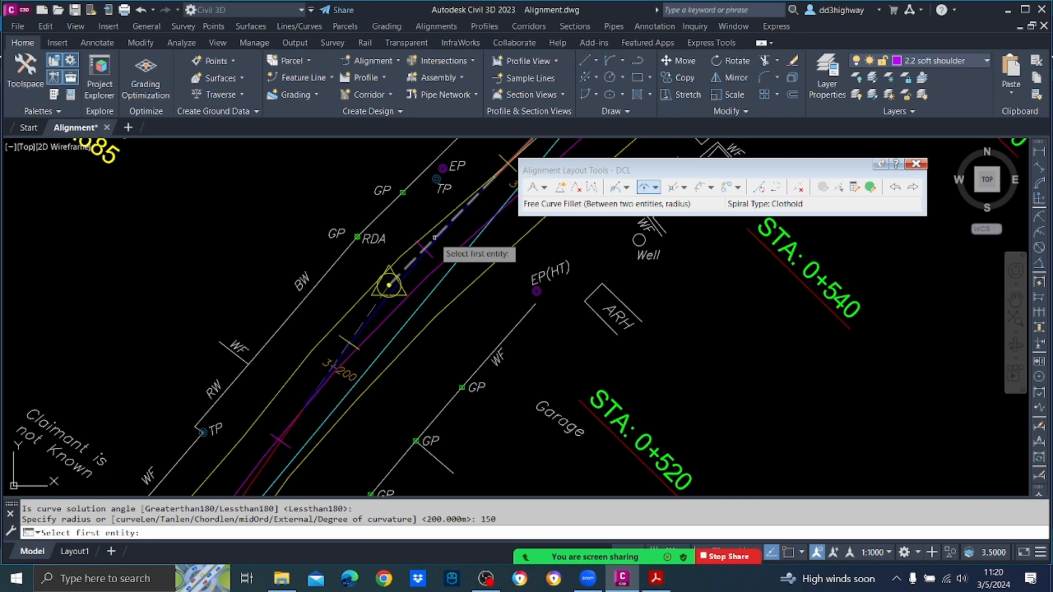
pyautogui.press('Return')
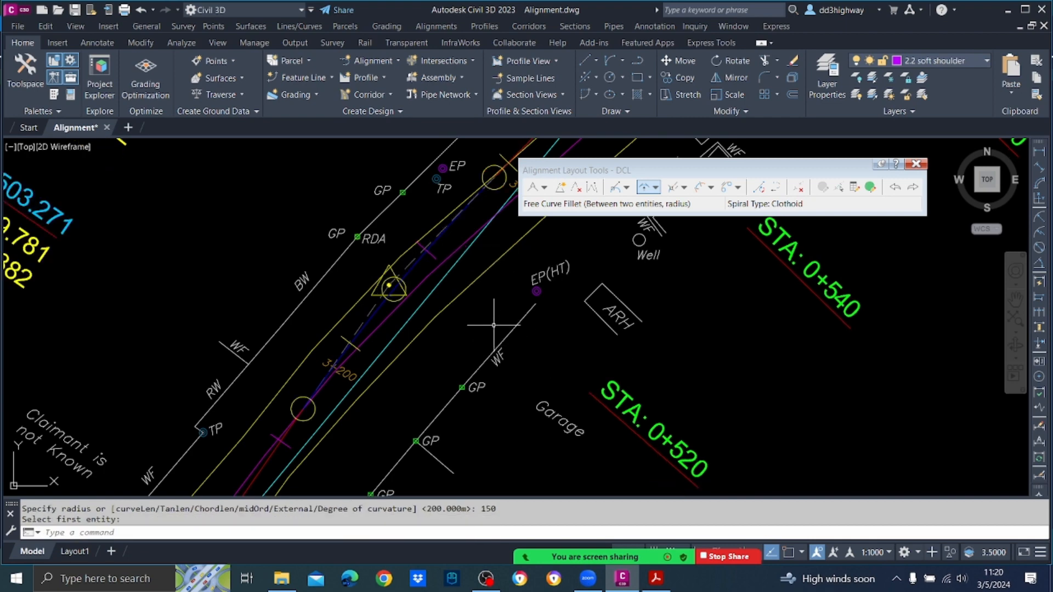
# Step: Select the new fillet curve near station 0+515 in the layout parameters and set its radius to 250 m
pyautogui.scroll(-4, 493, 325)
pyautogui.scroll(4, 462, 299)
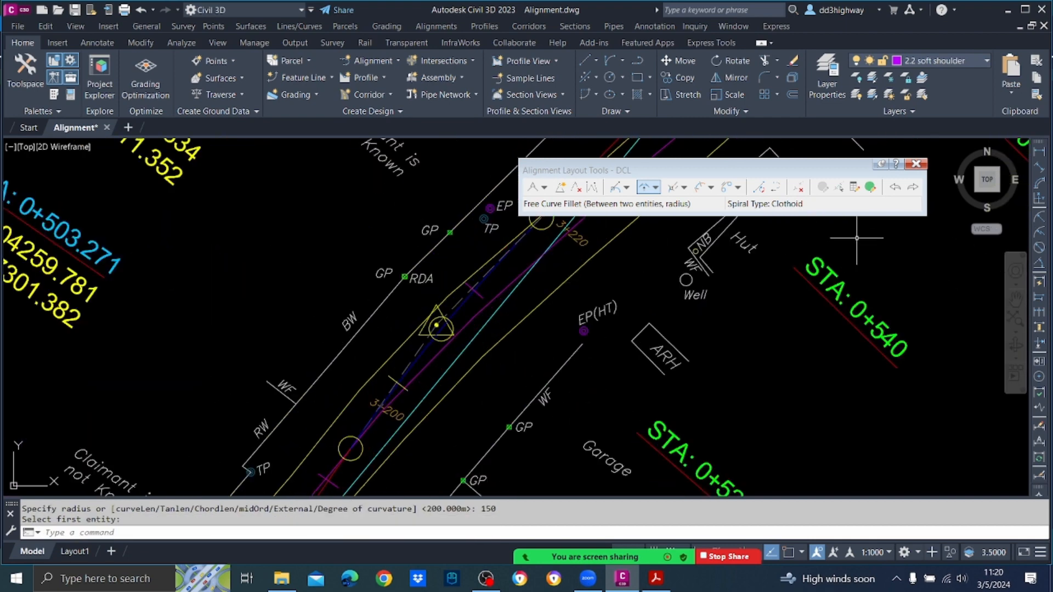
pyautogui.scroll(-4, 419, 447)
pyautogui.scroll(4, 482, 366)
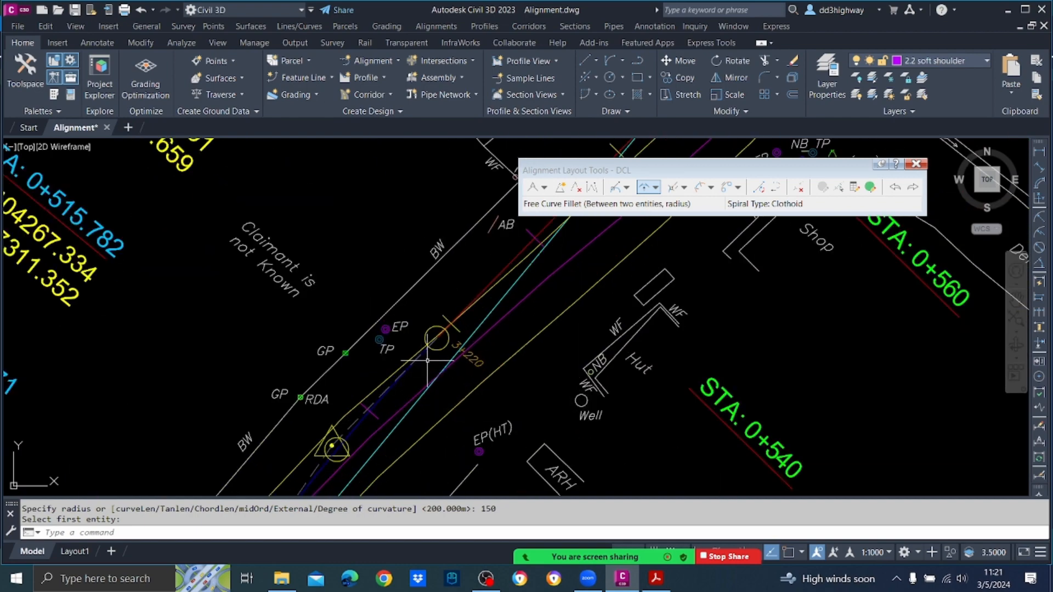
pyautogui.scroll(-3, 427, 360)
pyautogui.scroll(1, 381, 384)
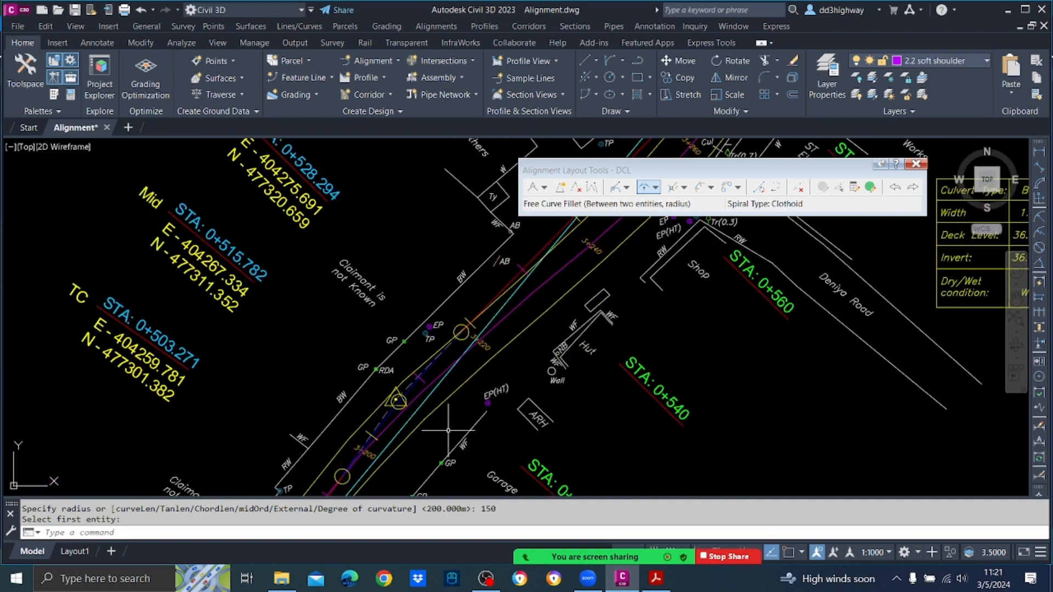
pyautogui.click(855, 187)
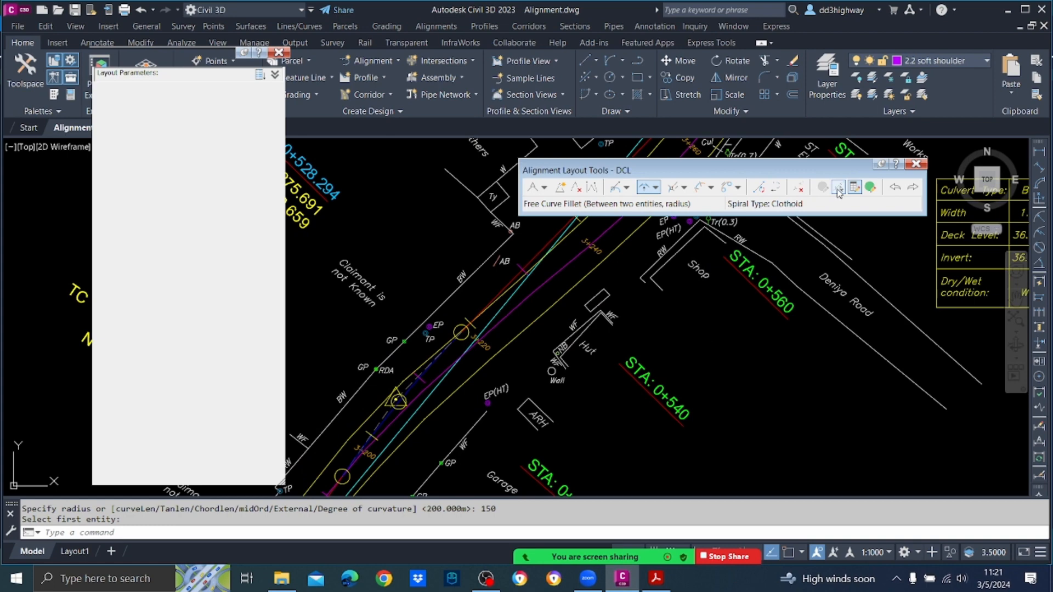
pyautogui.click(838, 189)
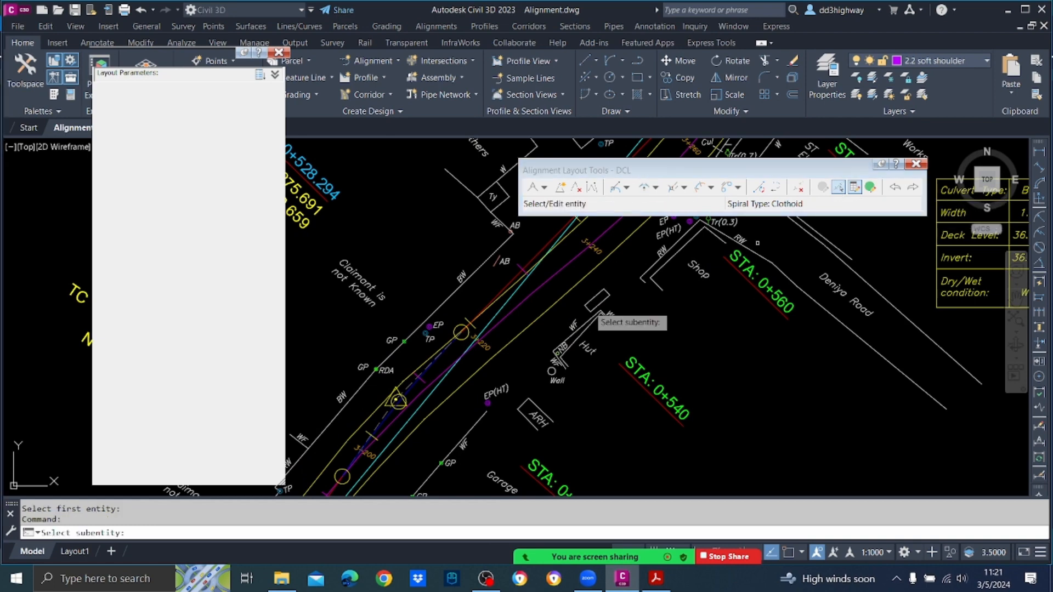
pyautogui.click(427, 385)
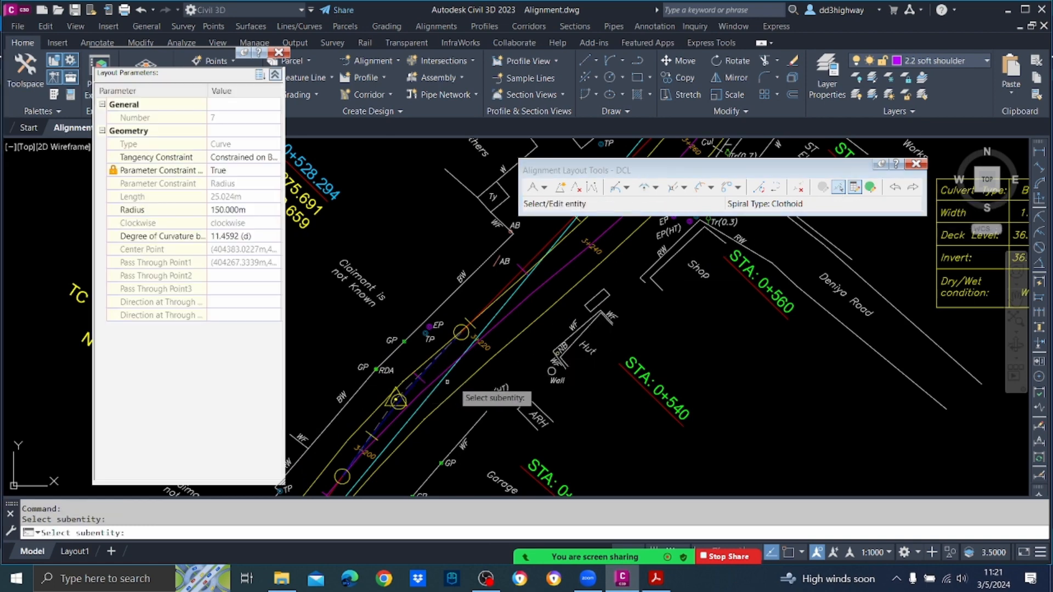
pyautogui.click(251, 215)
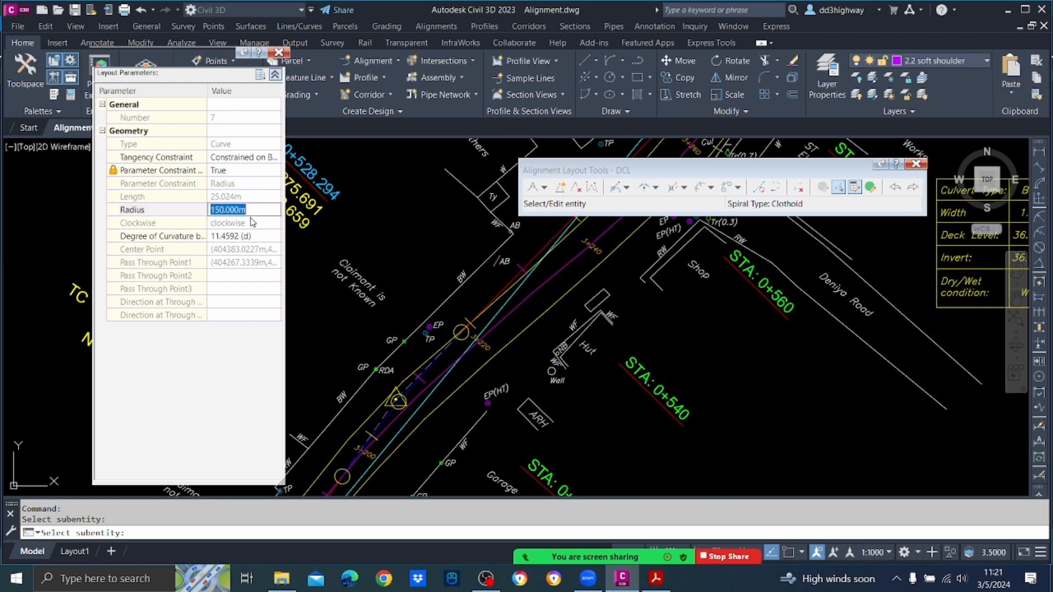
pyautogui.press('Return')
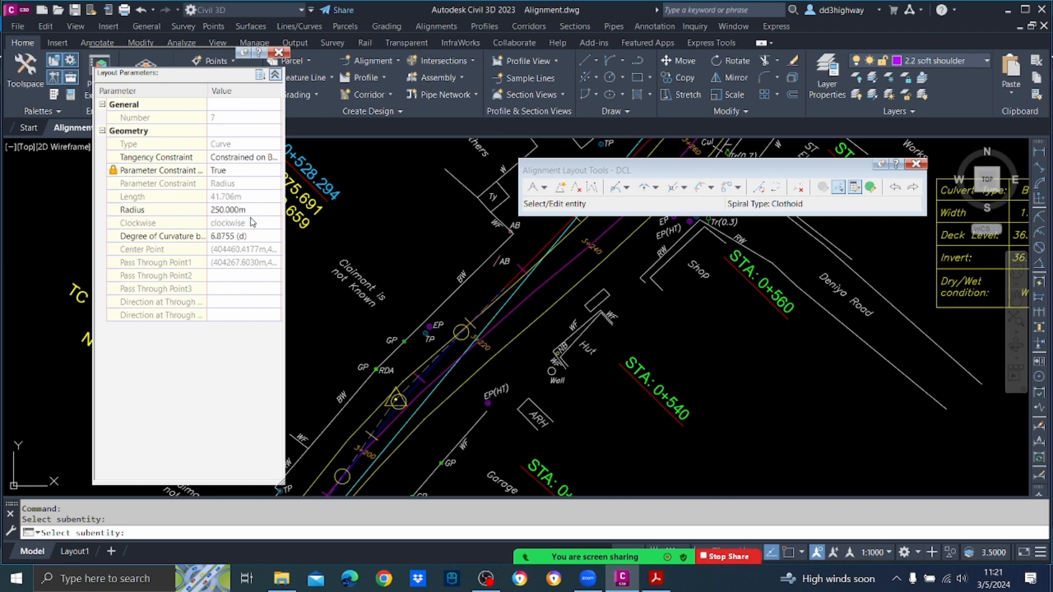
# Step: Set the selected curve's radius to 500 m and check its fit along the road near stations 0+500 to 0+560
pyautogui.click(252, 210)
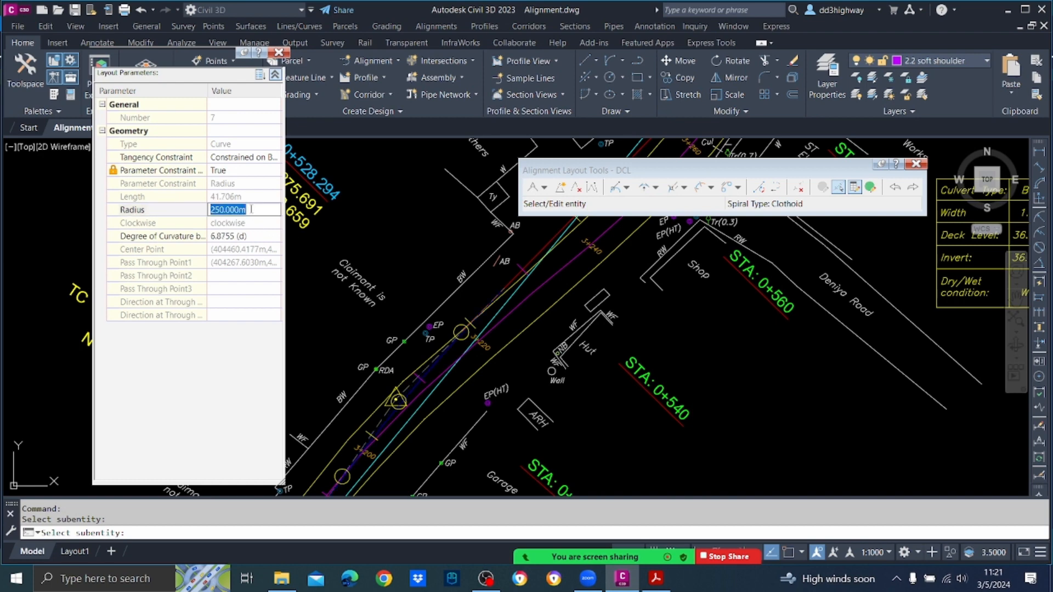
pyautogui.press('Return')
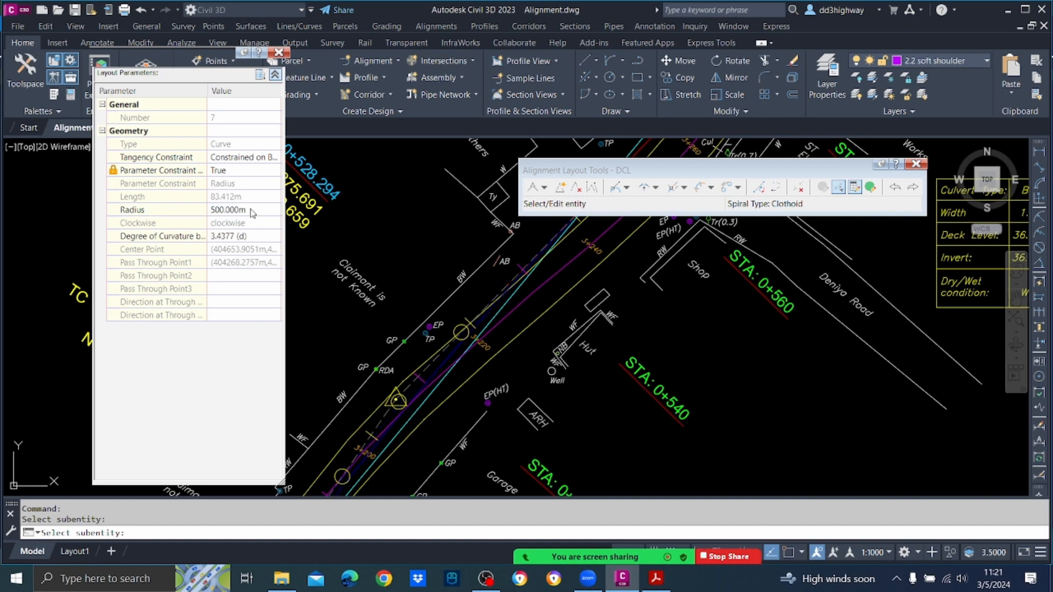
pyautogui.scroll(-5, 604, 409)
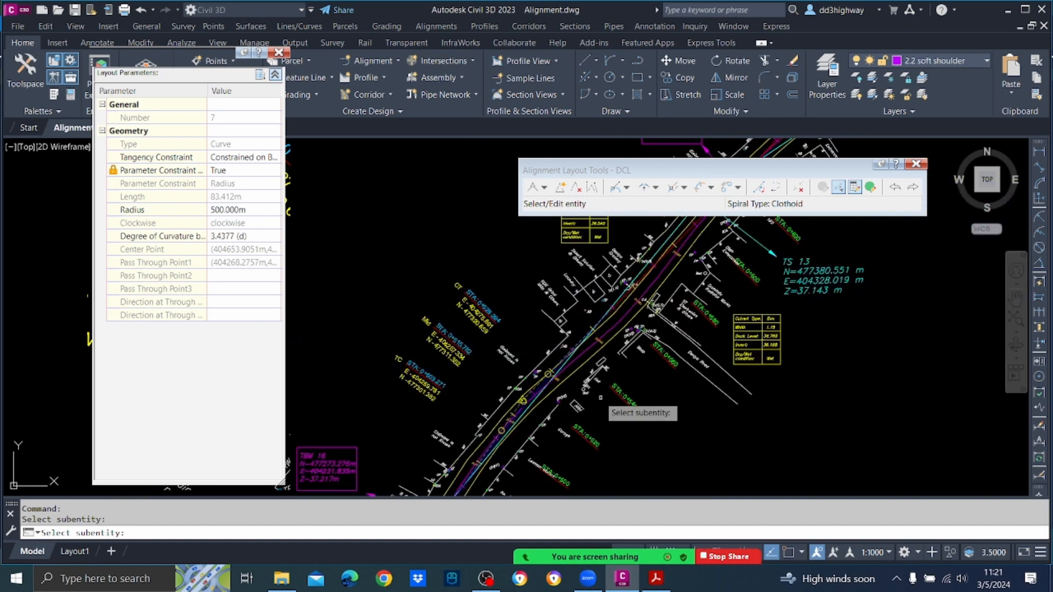
pyautogui.scroll(1, 510, 387)
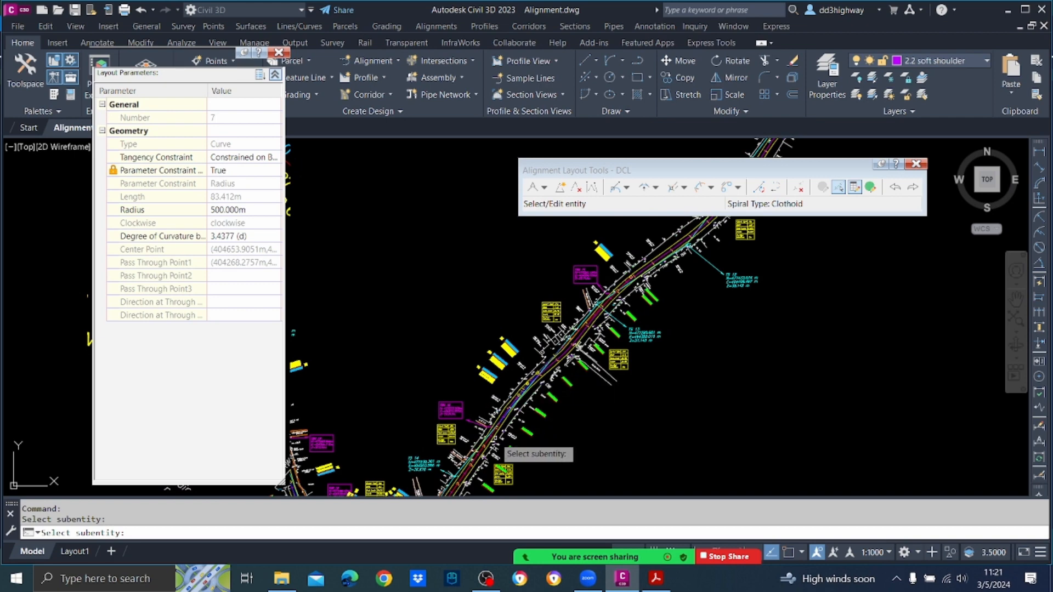
pyautogui.scroll(4, 518, 447)
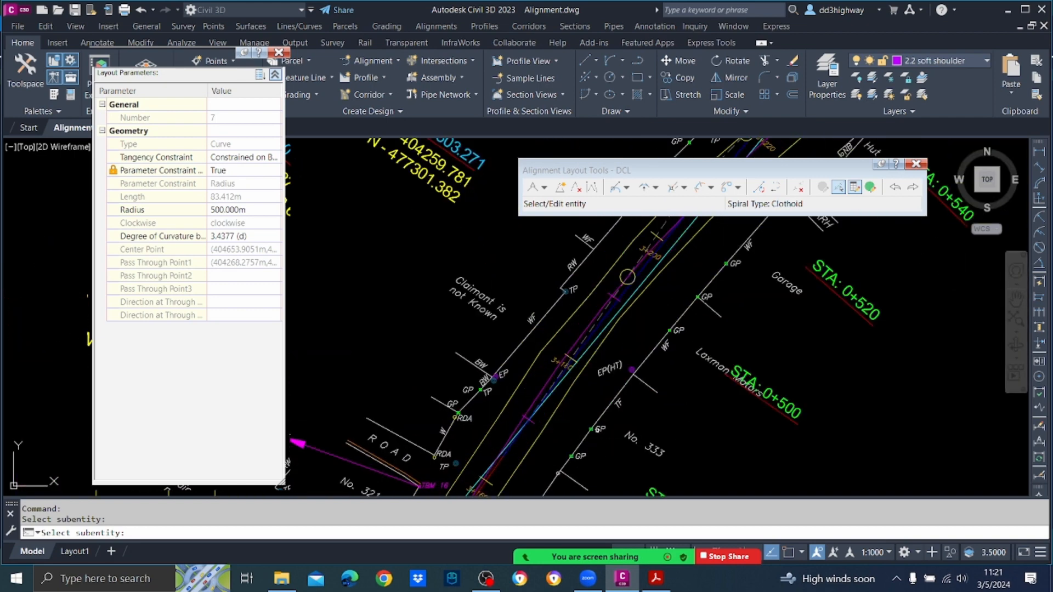
# Step: Set the selected curve's radius to 400 m and end the sub-entity selection
pyautogui.click(255, 215)
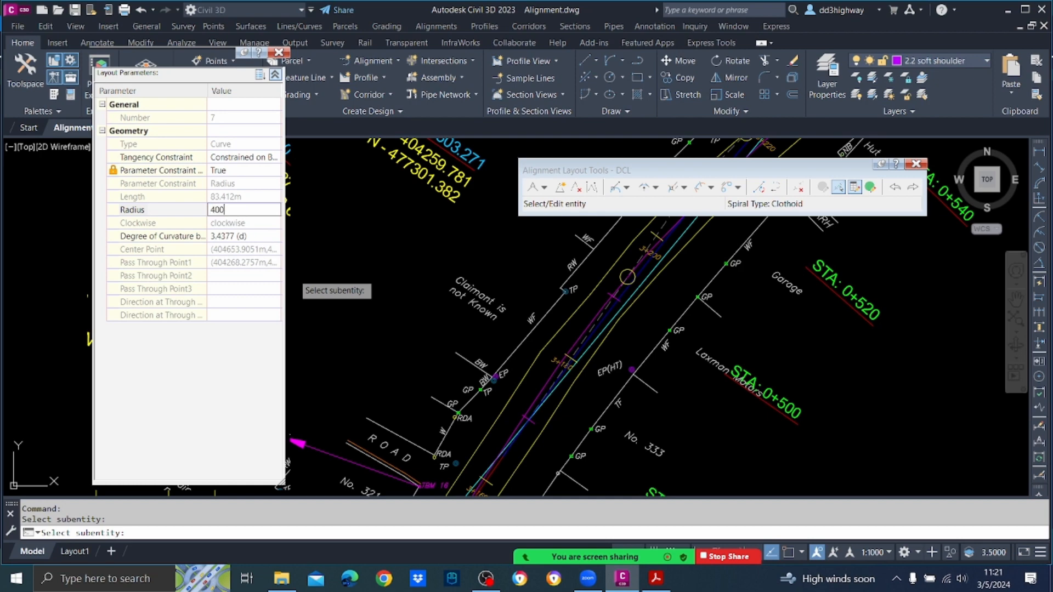
pyautogui.press('Return')
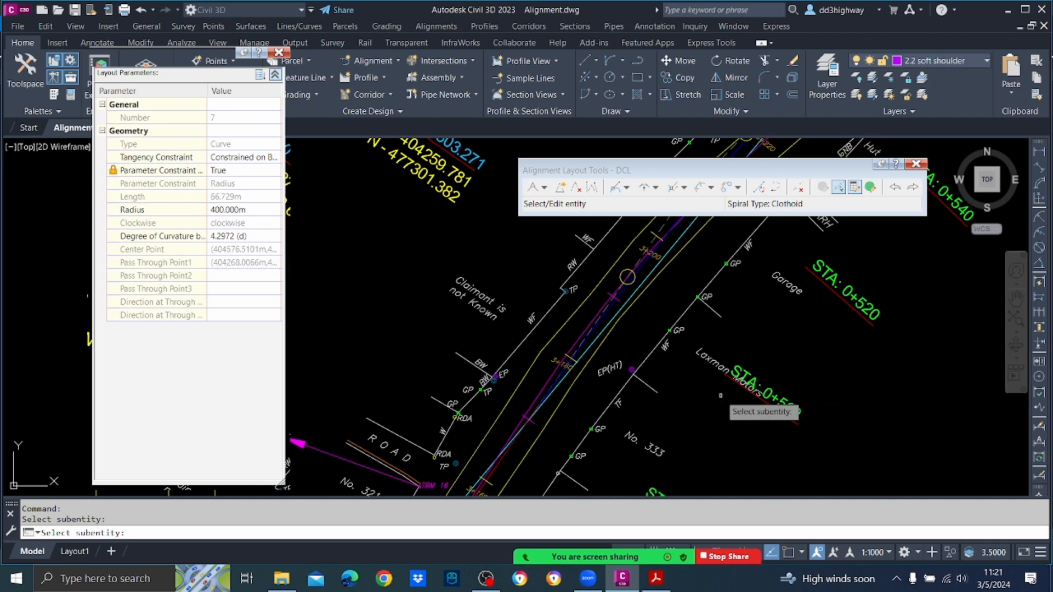
pyautogui.press('Escape')
# Step: Identify the layer of the cyan traverse line crossing the road and freeze that TRAVERS layer
pyautogui.scroll(-2, 716, 404)
pyautogui.scroll(5, 732, 282)
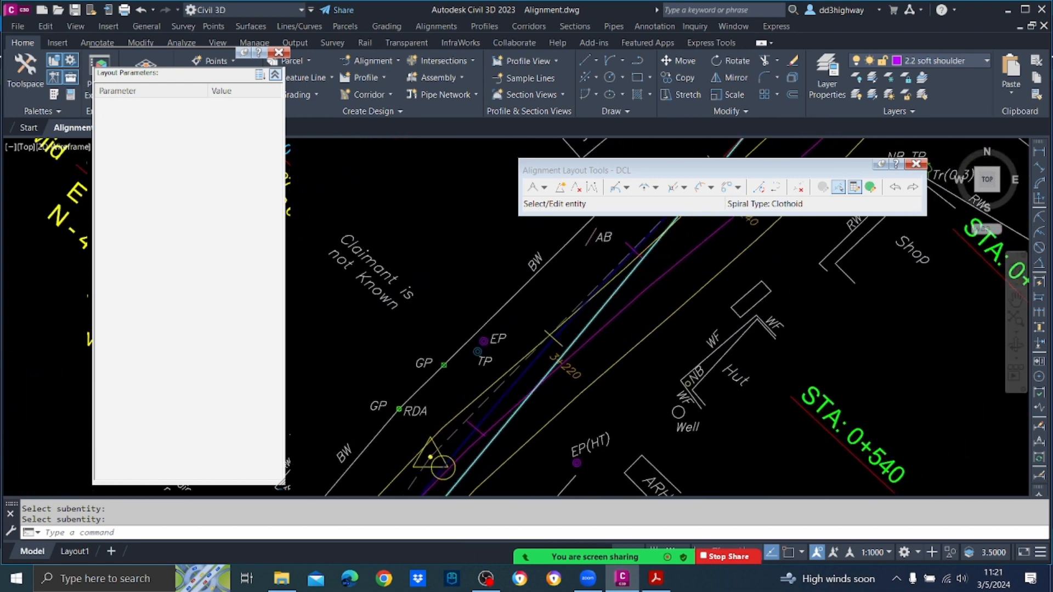
pyautogui.scroll(-3, 565, 340)
pyautogui.scroll(1, 630, 296)
pyautogui.scroll(-4, 641, 301)
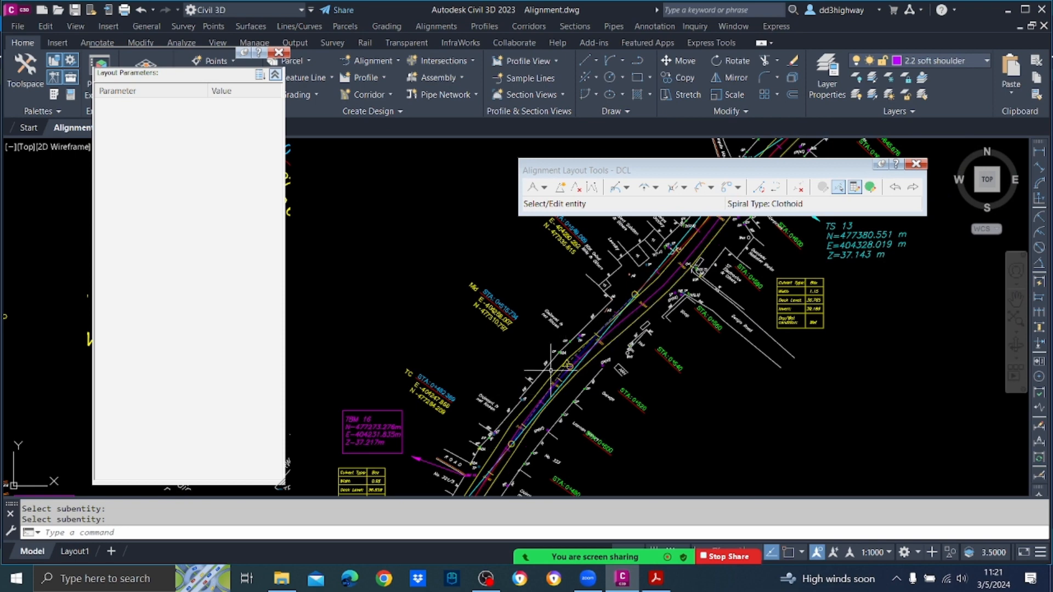
pyautogui.scroll(4, 618, 333)
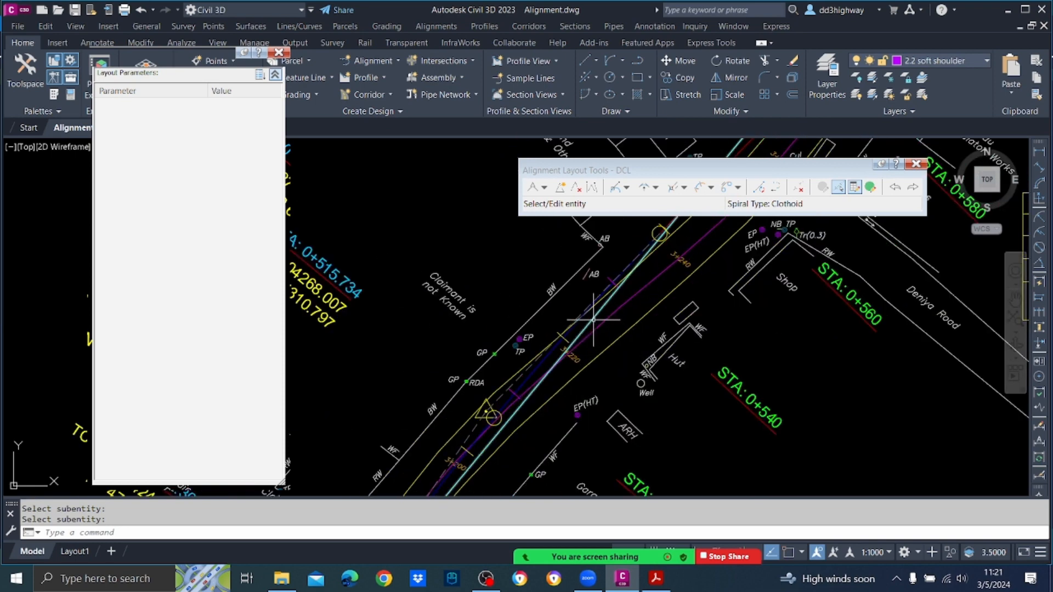
pyautogui.click(593, 319)
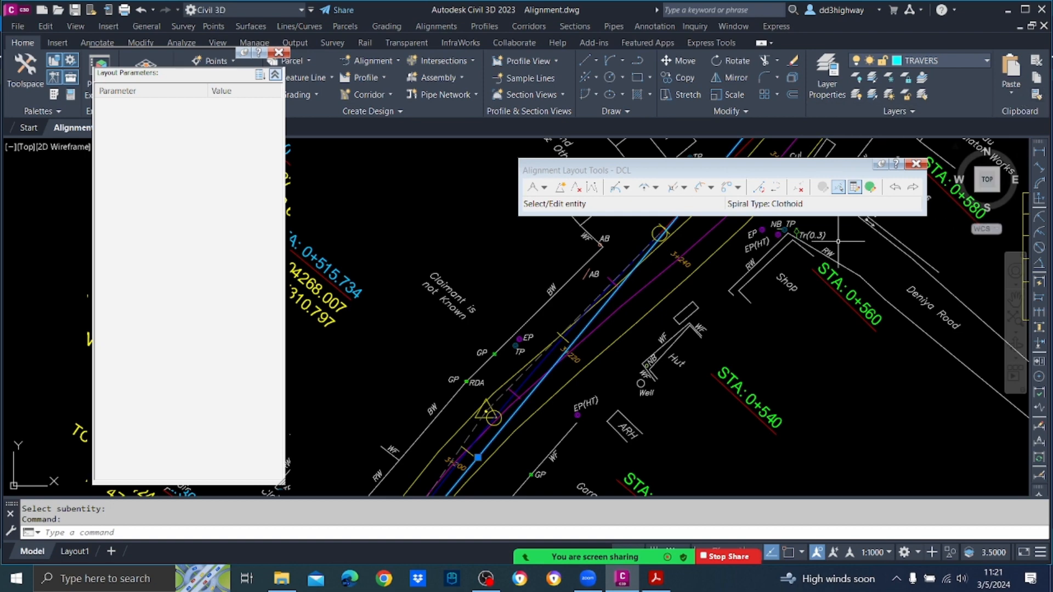
pyautogui.press('Escape')
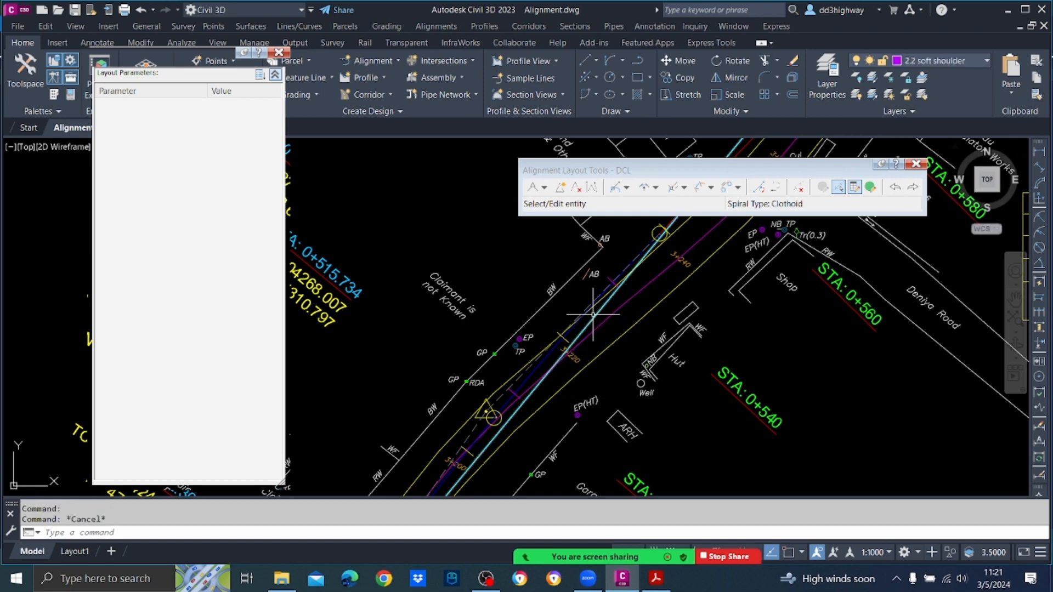
pyautogui.click(593, 316)
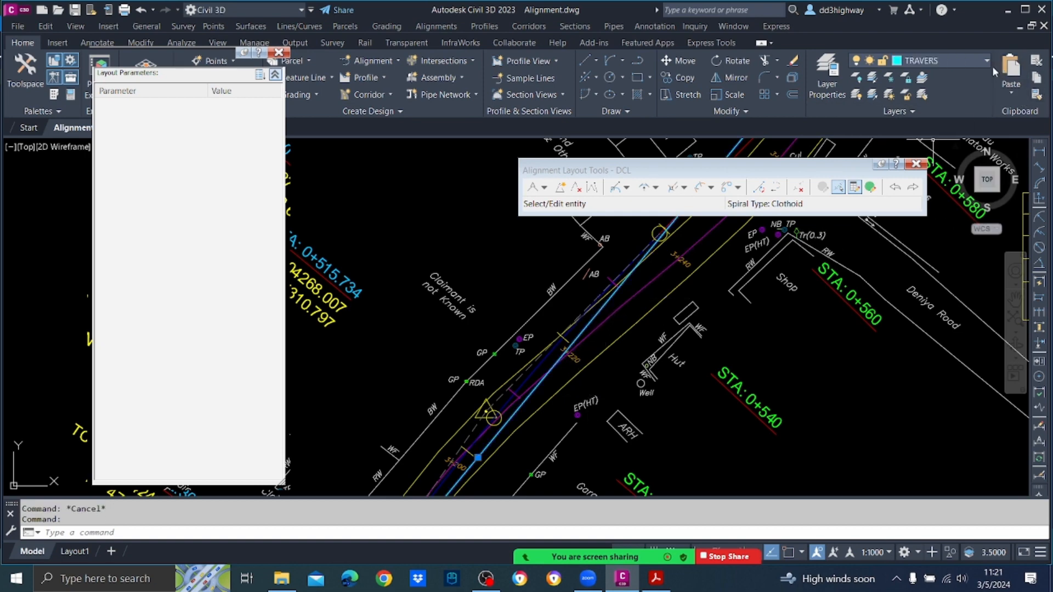
pyautogui.click(978, 65)
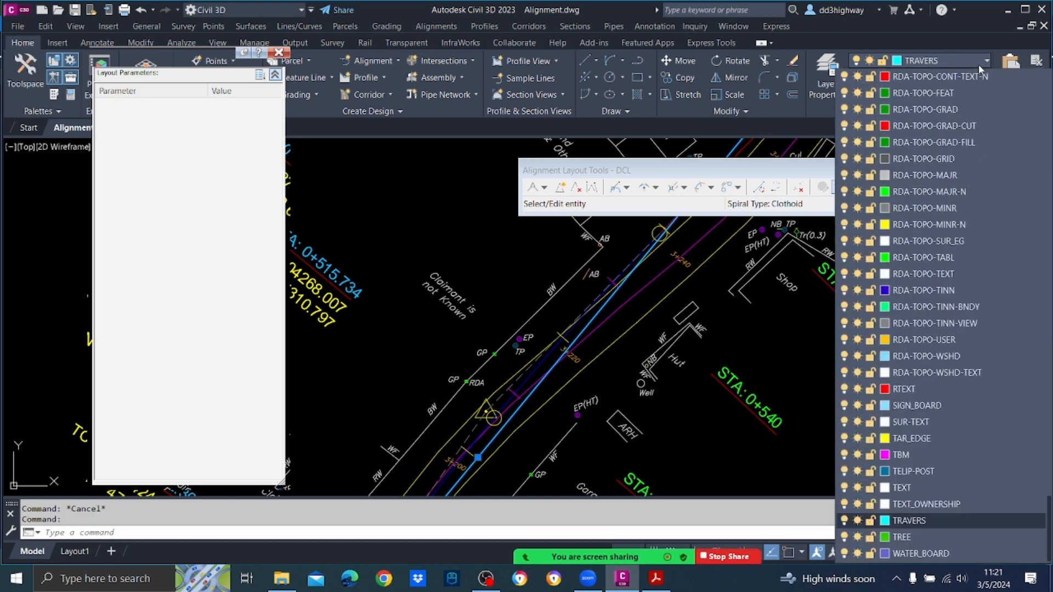
pyautogui.click(859, 525)
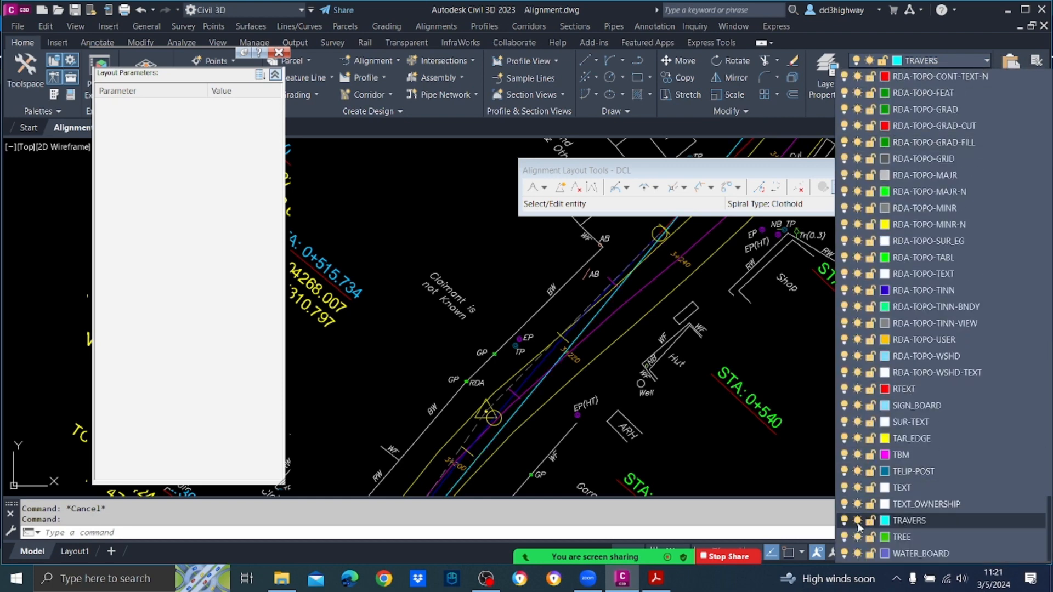
pyautogui.click(858, 524)
# Step: Measure from the building corner beside Tr(1.4) toward the road with an aligned dimension, without placing the dimension
pyautogui.scroll(-3, 683, 273)
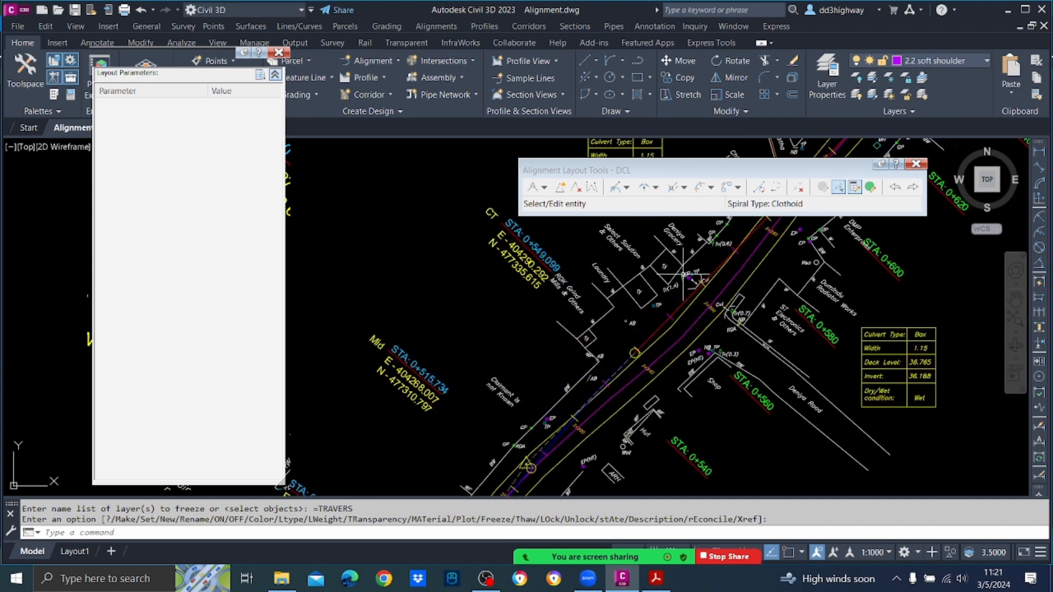
pyautogui.scroll(-3, 713, 274)
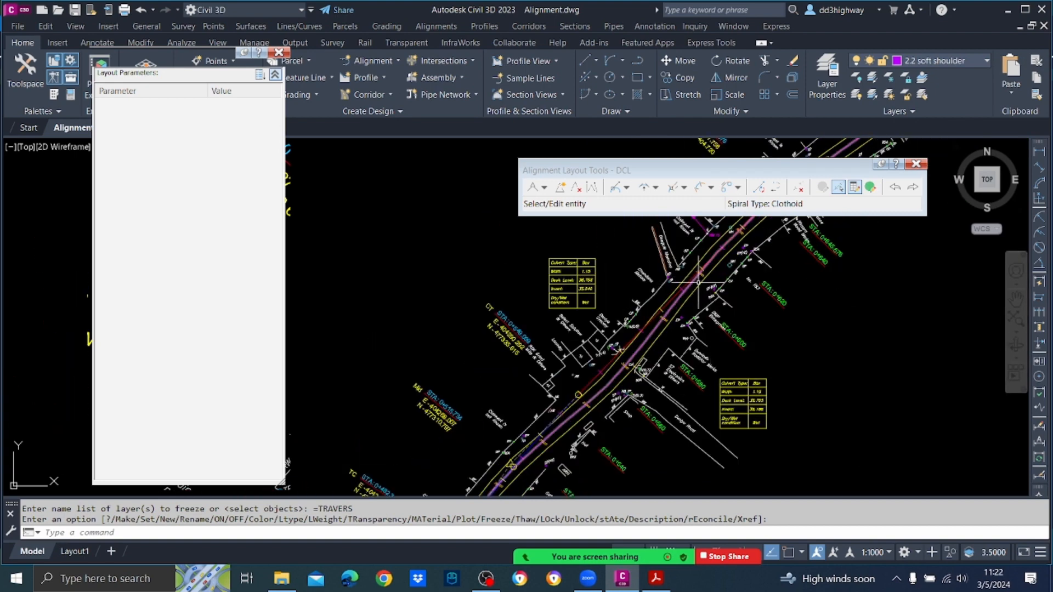
pyautogui.scroll(2, 653, 343)
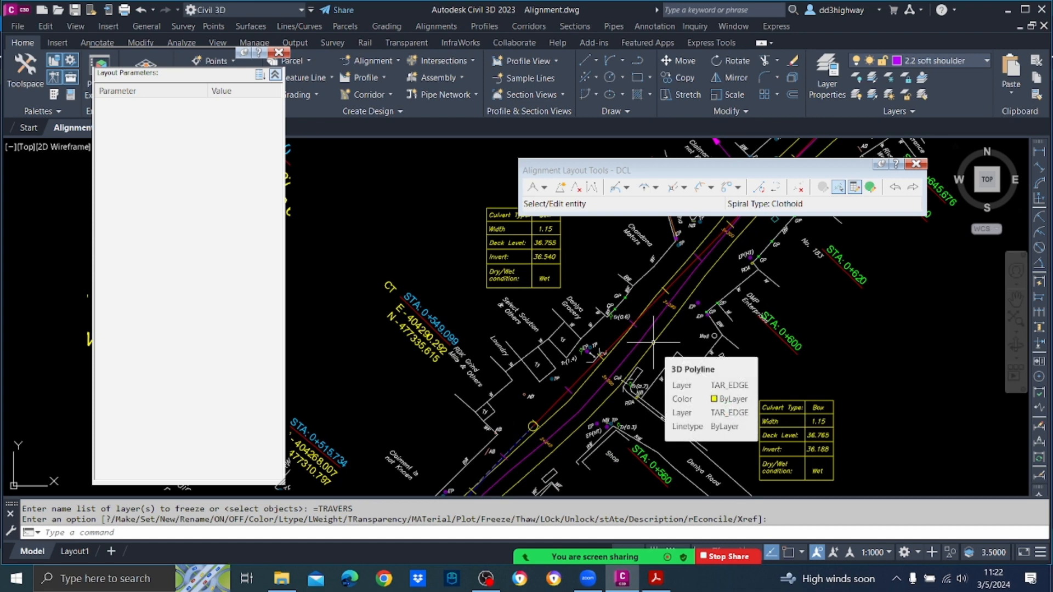
pyautogui.scroll(-2, 628, 343)
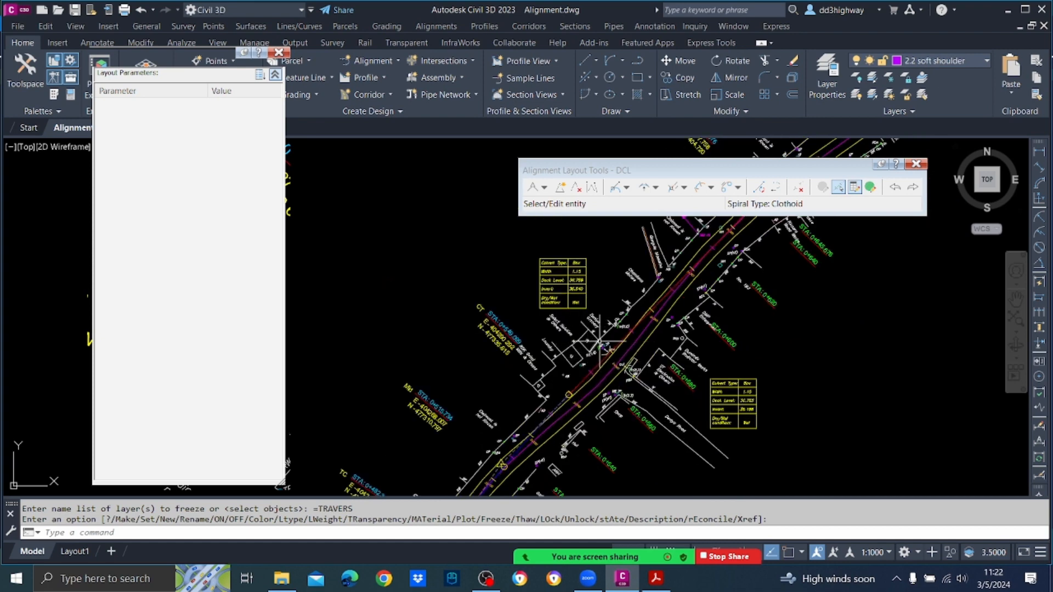
pyautogui.scroll(3, 600, 341)
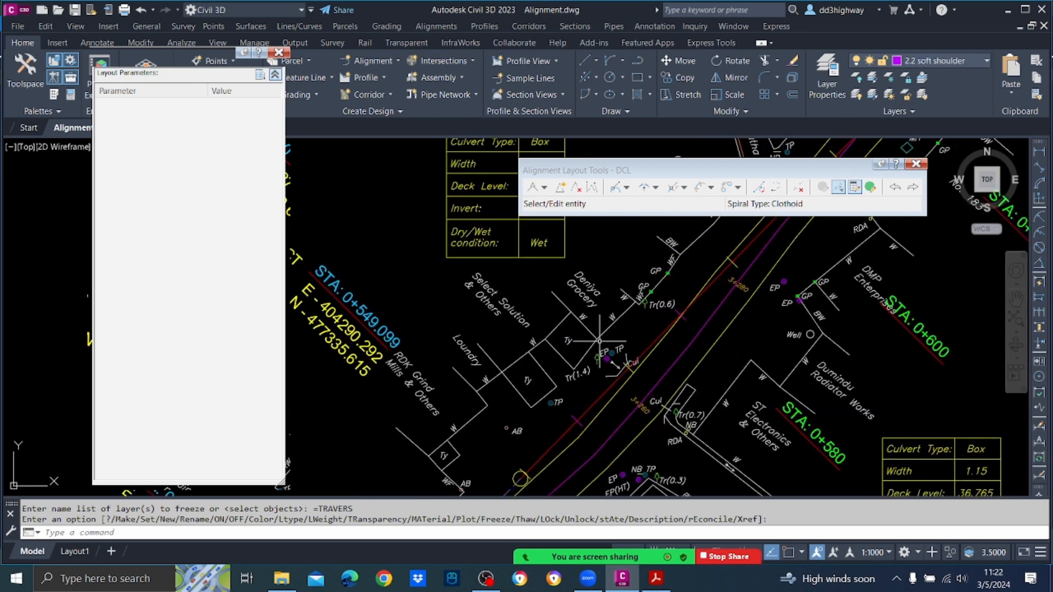
pyautogui.click(1039, 169)
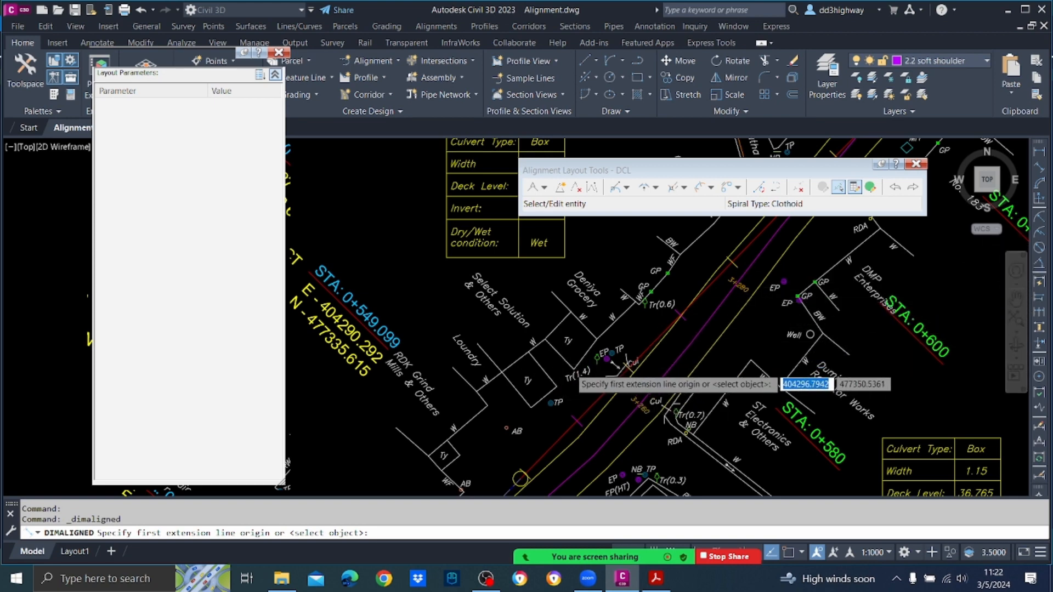
pyautogui.scroll(2, 571, 369)
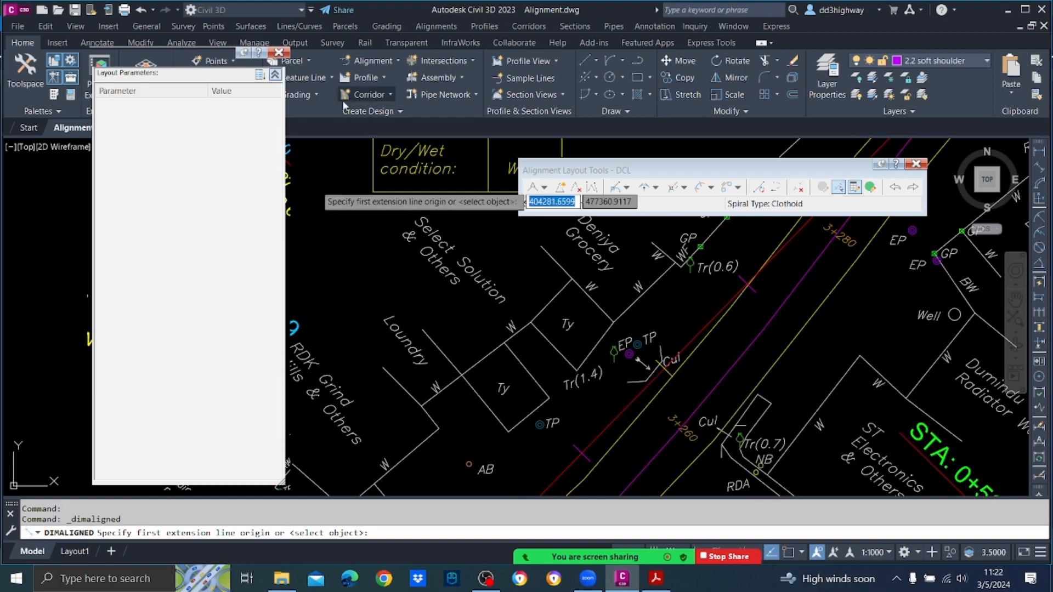
pyautogui.press('F3')
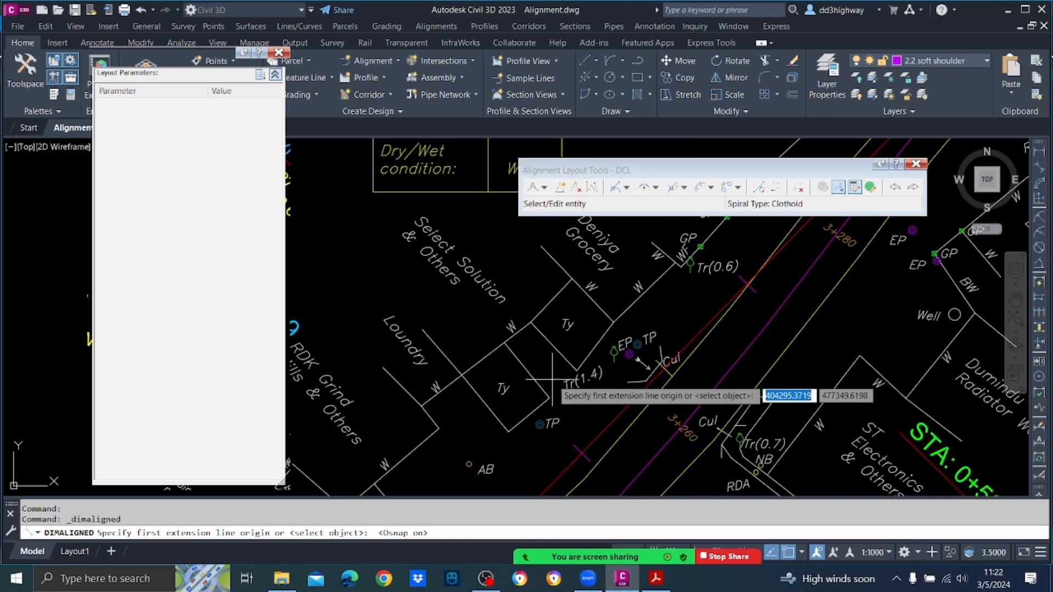
pyautogui.click(578, 371)
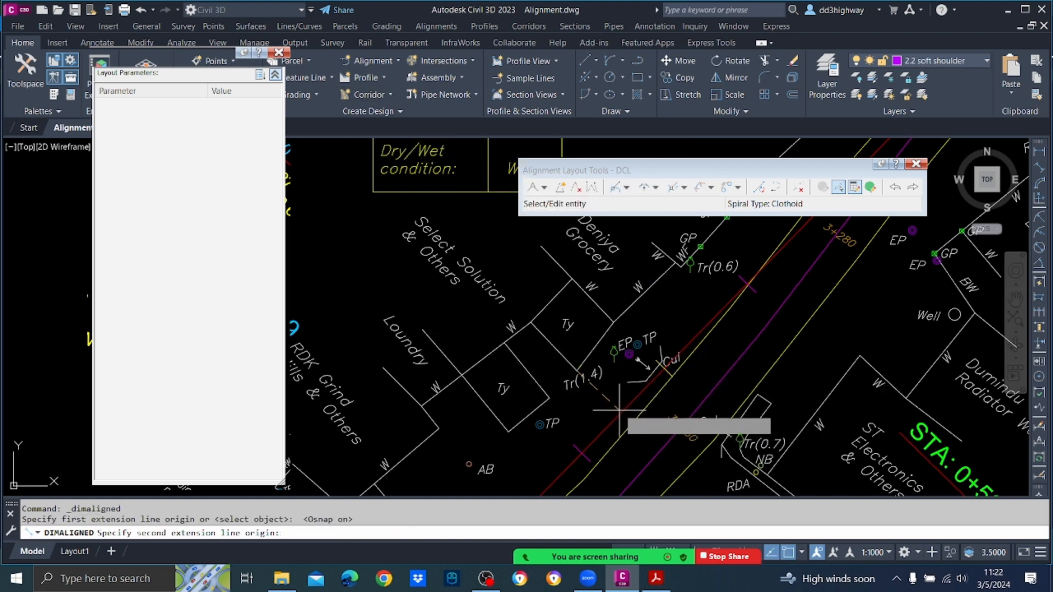
pyautogui.press('F3')
pyautogui.click(597, 389)
pyautogui.scroll(6, 599, 379)
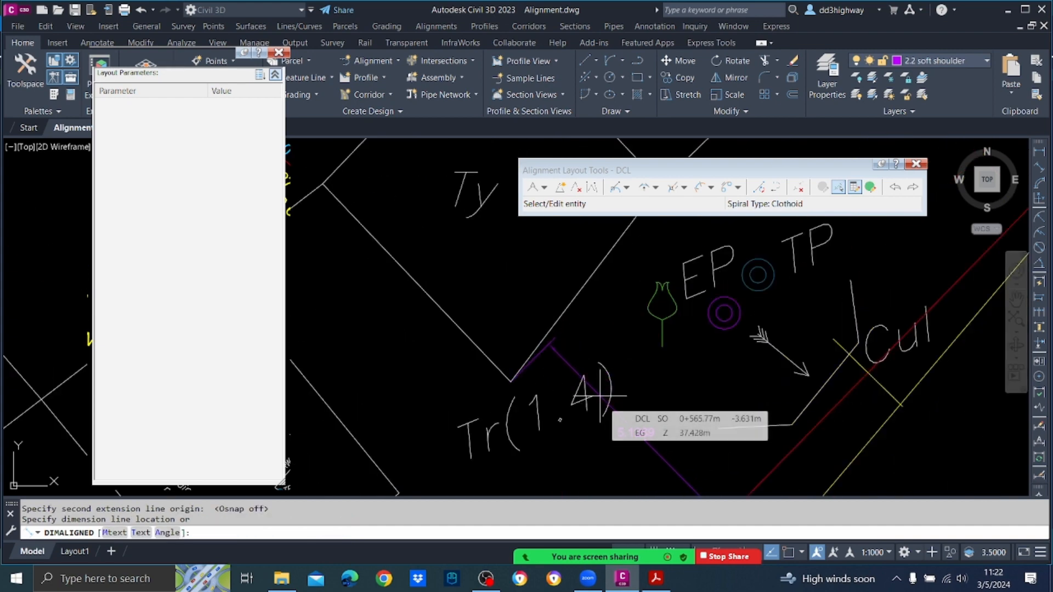
pyautogui.press('Escape')
# Step: Examine how the alignment fits between the road edges and roadside buildings from about station 0+500 to 0+640
pyautogui.scroll(-4, 575, 346)
pyautogui.scroll(-6, 575, 346)
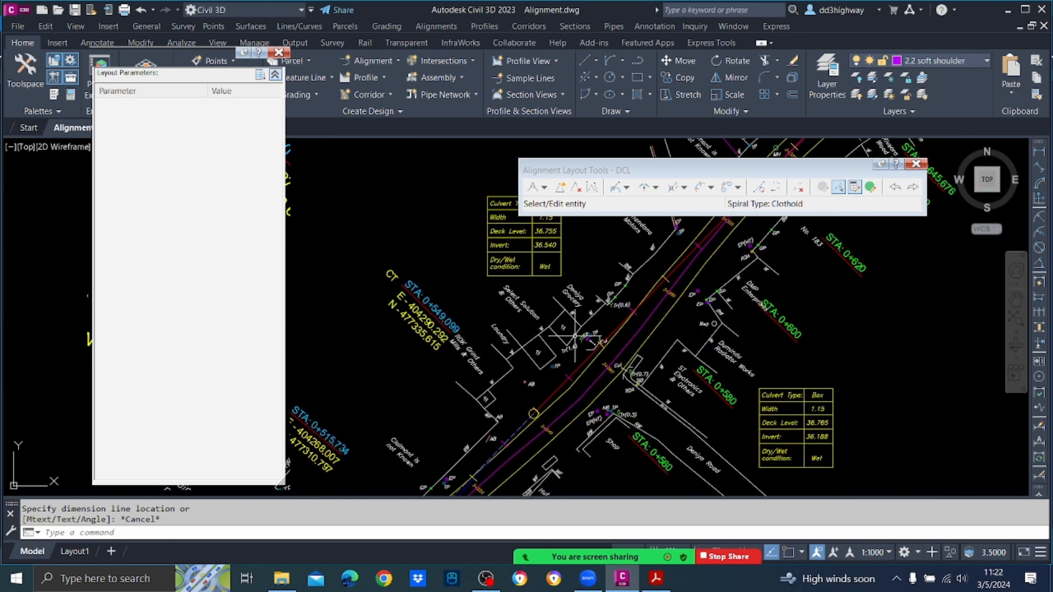
pyautogui.scroll(2, 579, 351)
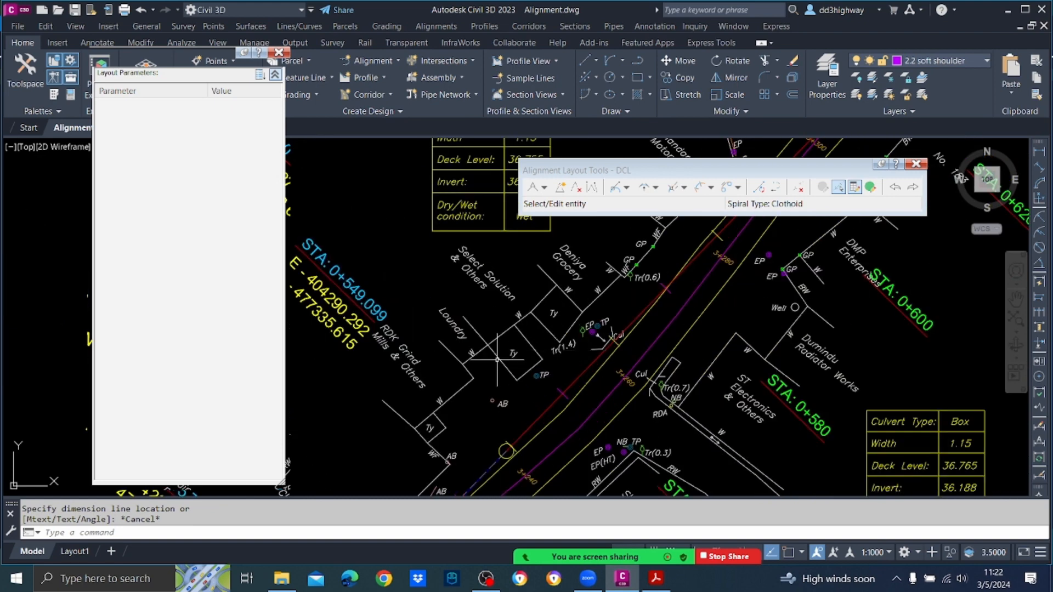
pyautogui.scroll(-4, 580, 321)
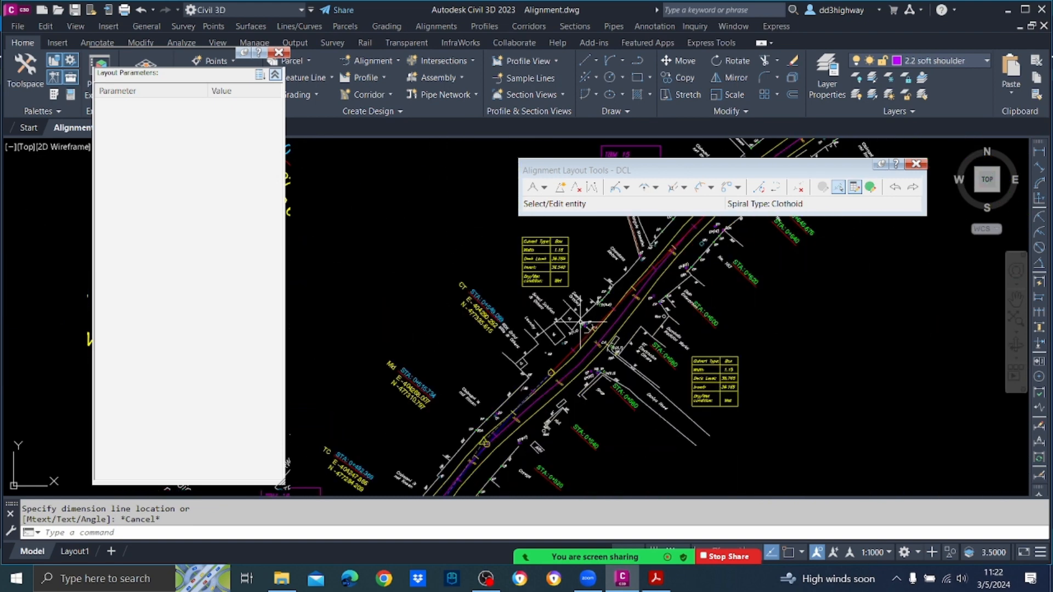
pyautogui.scroll(-2, 581, 394)
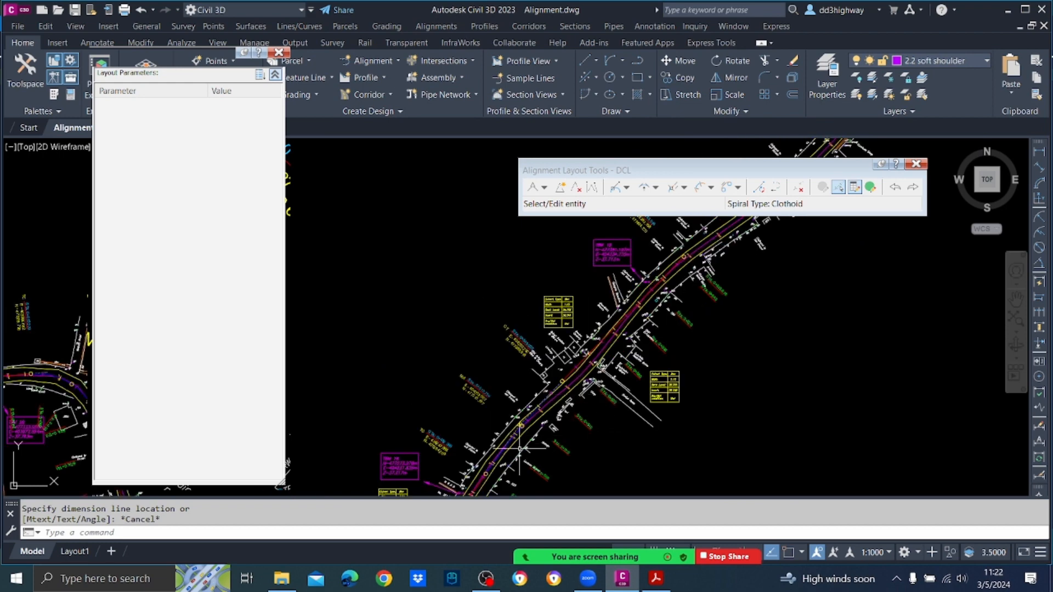
pyautogui.scroll(5, 519, 449)
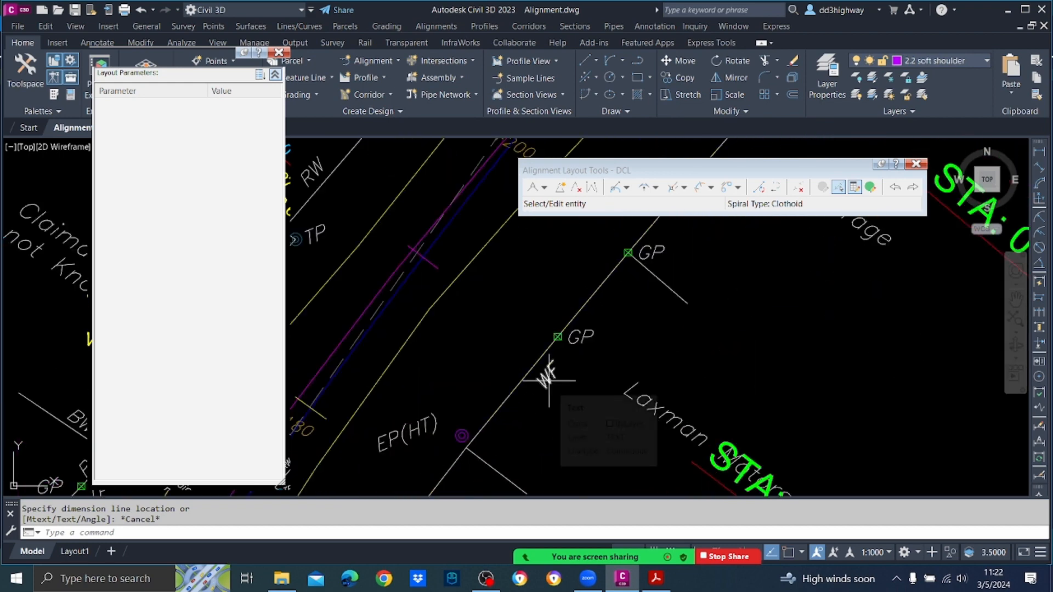
pyautogui.scroll(-4, 557, 351)
pyautogui.scroll(-4, 580, 347)
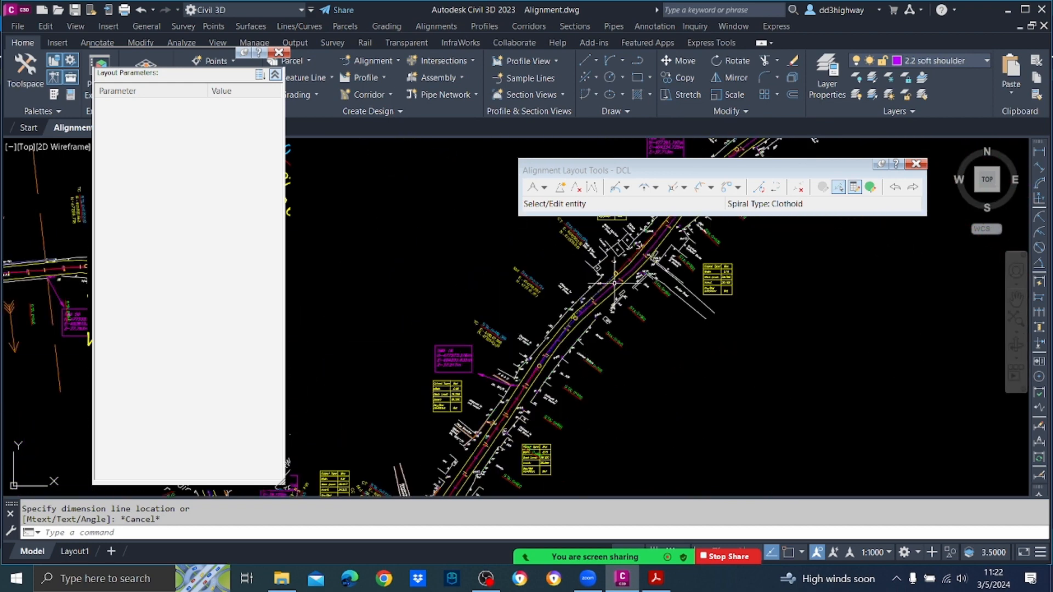
pyautogui.scroll(4, 614, 279)
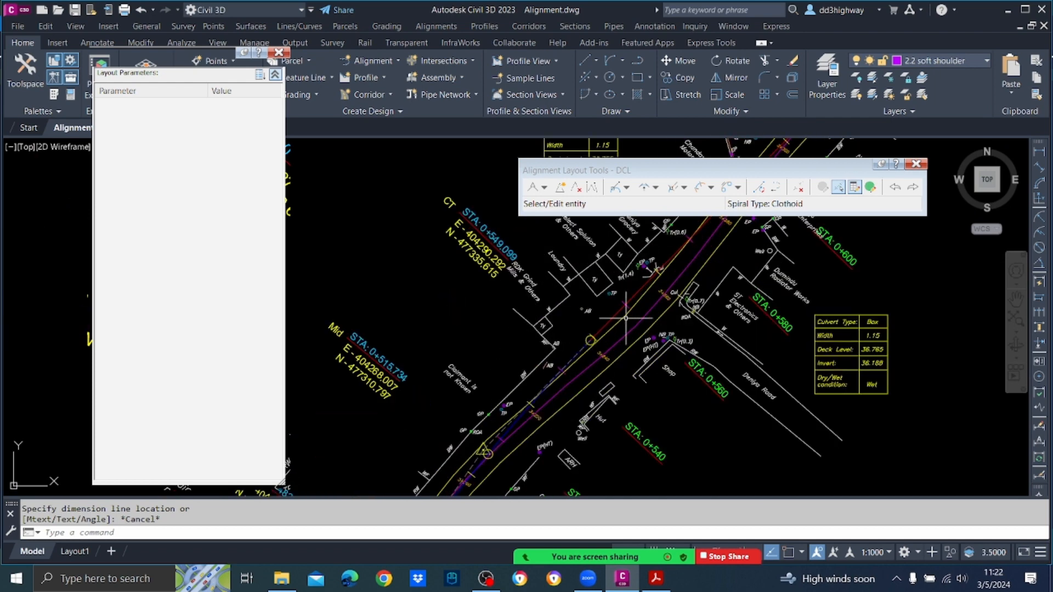
pyautogui.scroll(-3, 542, 356)
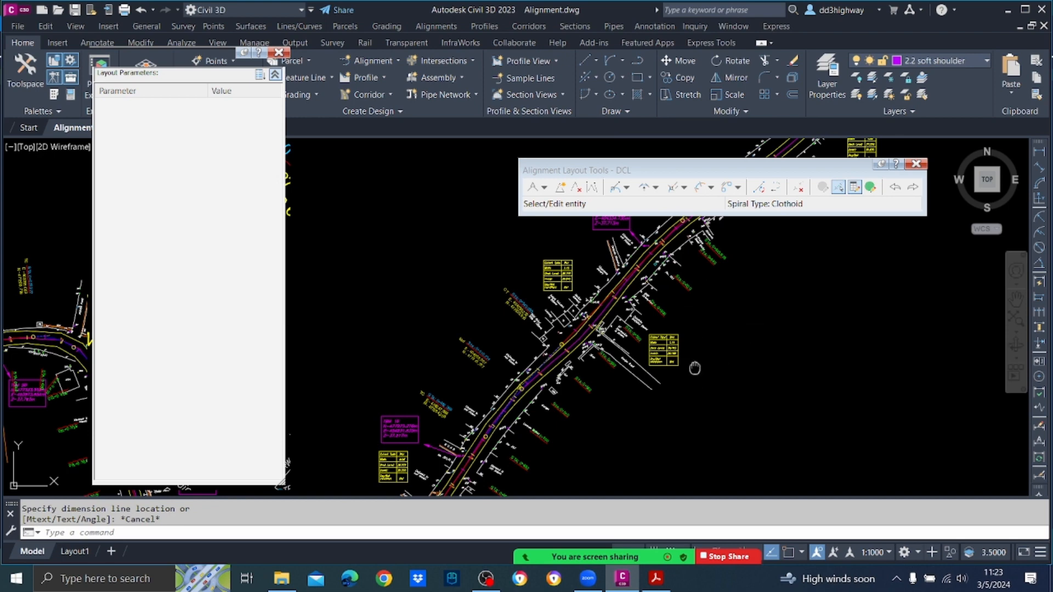
pyautogui.moveTo(694, 368); pyautogui.dragTo(679, 382, button='middle')
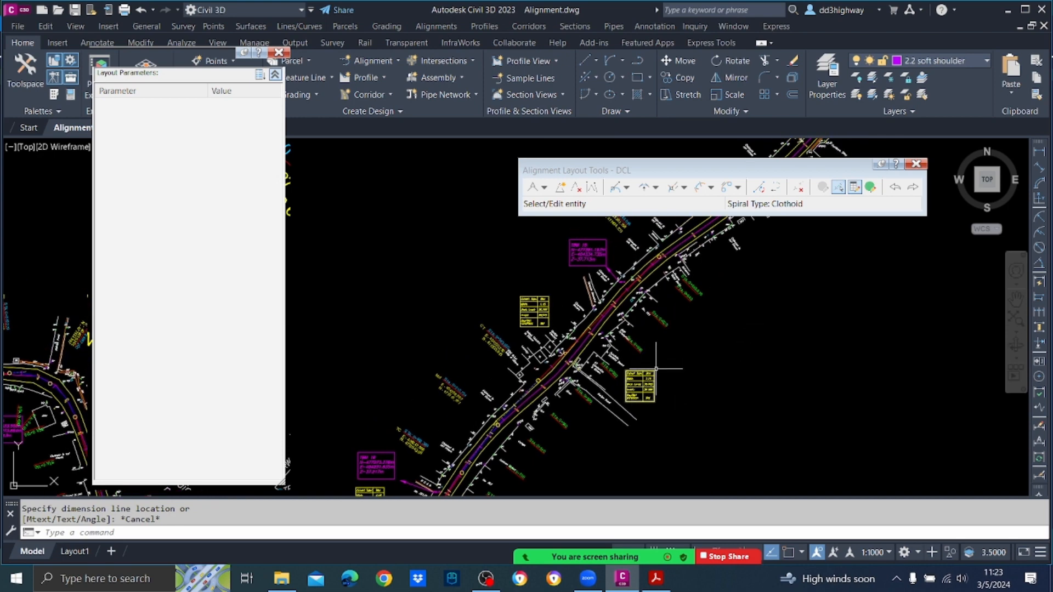
pyautogui.scroll(2, 575, 402)
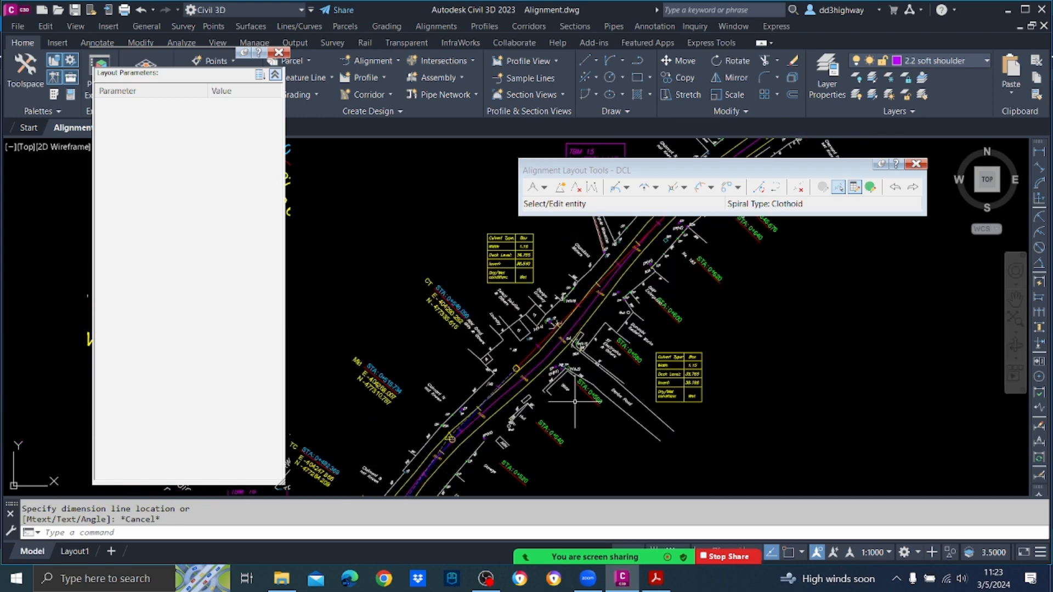
# Step: Inspect the curve's position between the road edges from the Tr(1.4) building corner back to about station 0+500
pyautogui.moveTo(575, 402)
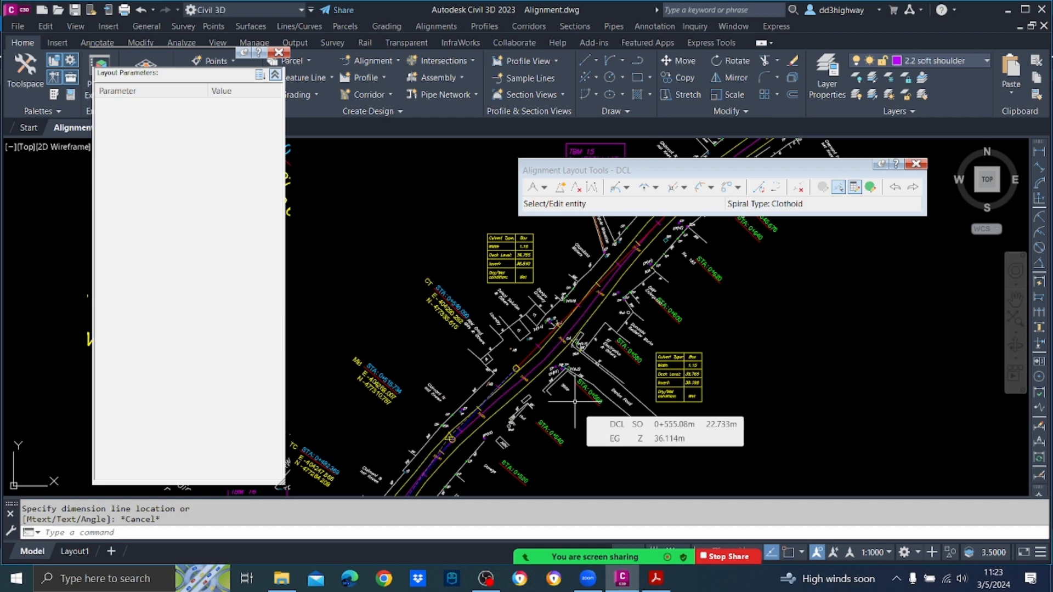
pyautogui.scroll(2, 530, 329)
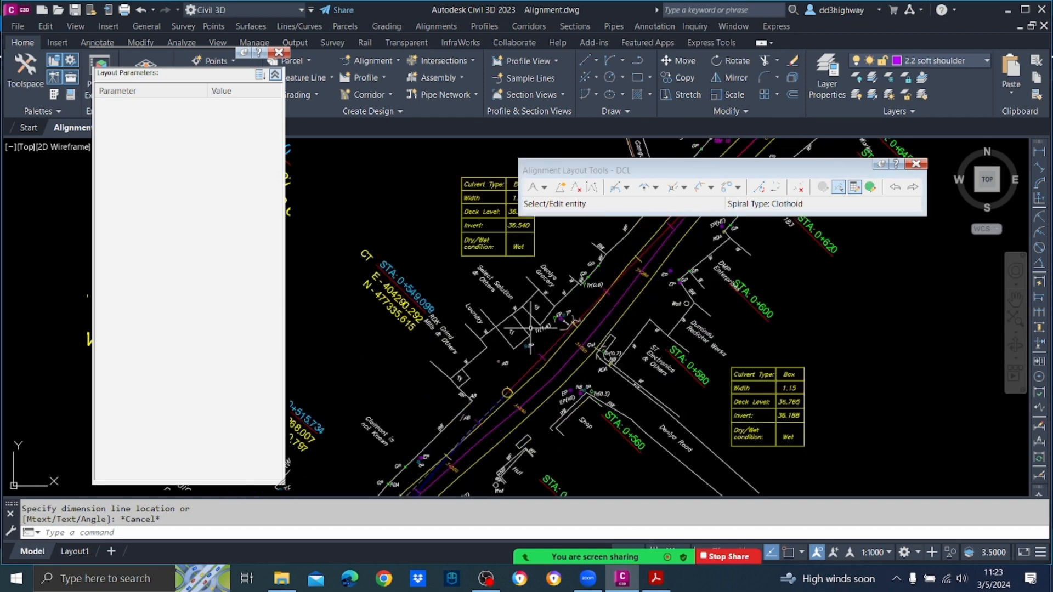
pyautogui.scroll(2, 530, 329)
pyautogui.scroll(-2, 546, 287)
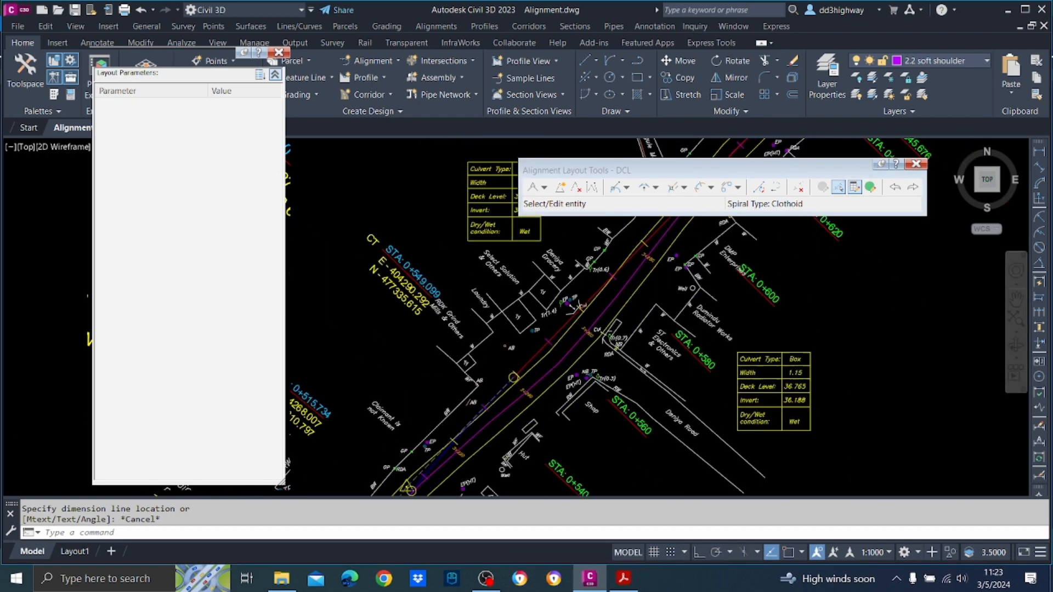
pyautogui.scroll(-3, 546, 288)
pyautogui.scroll(3, 462, 430)
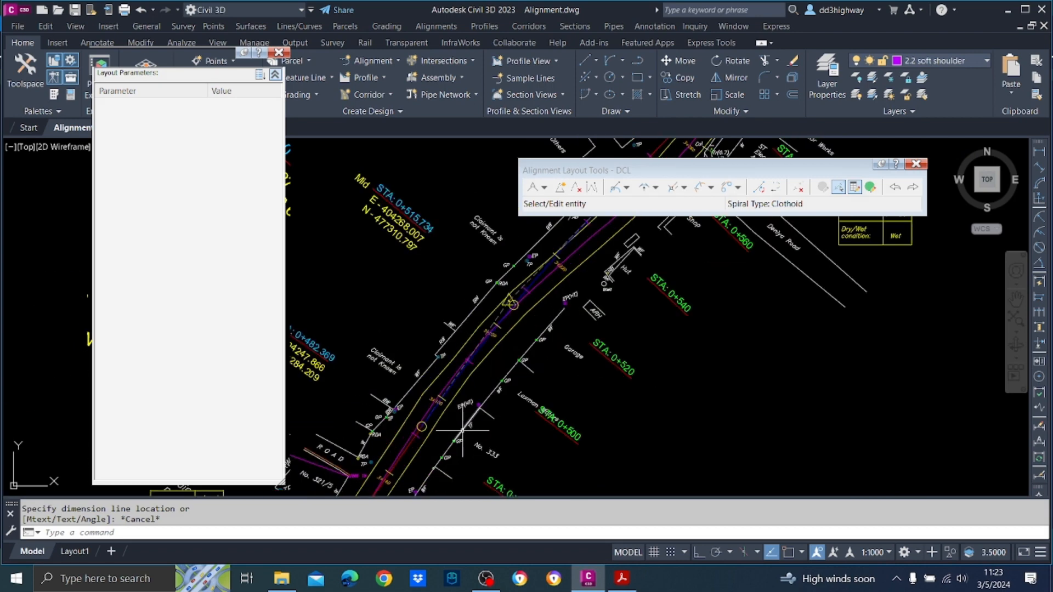
pyautogui.scroll(-2, 462, 431)
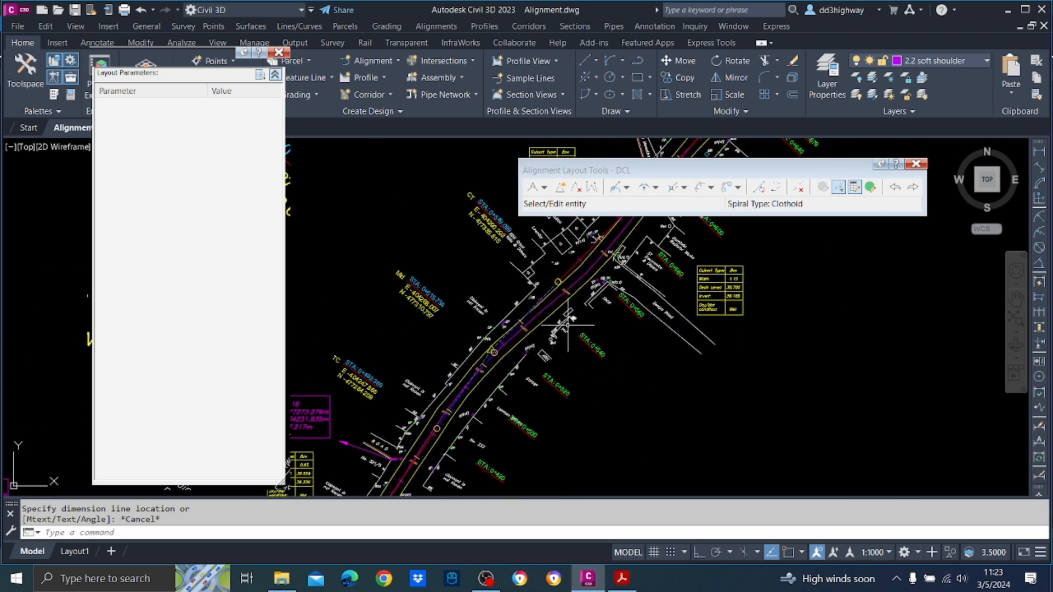
pyautogui.scroll(3, 544, 356)
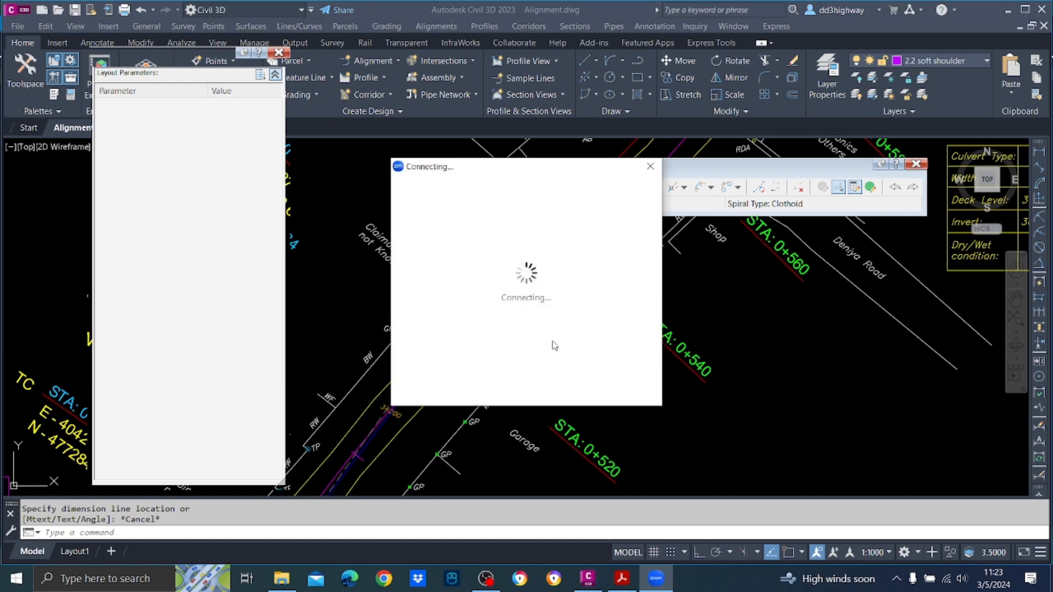
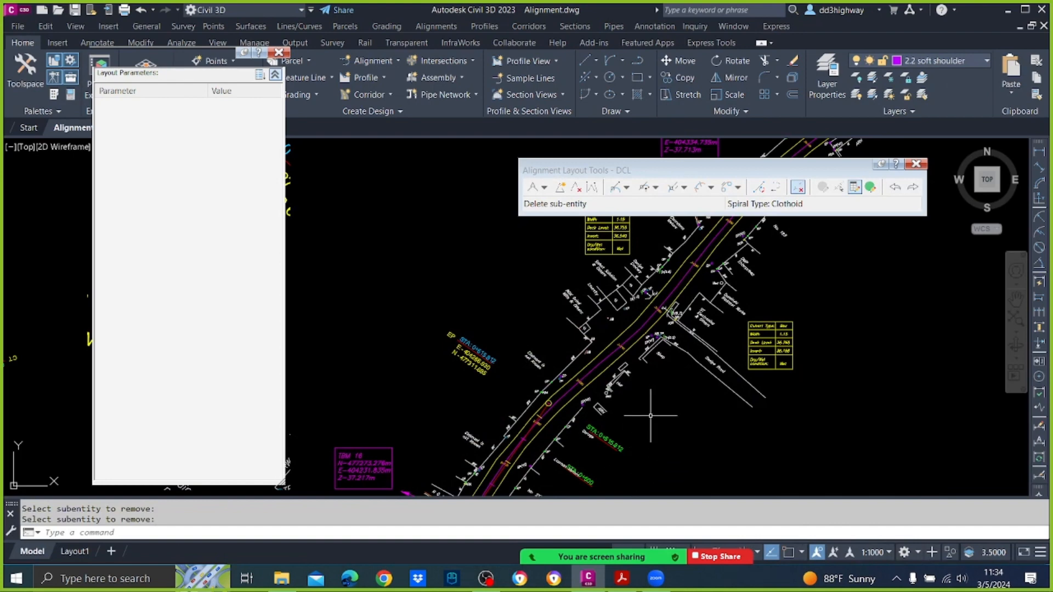
# Step: Draw a fixed tangent without curves, about 130 m long, from the alignment's end at station 0+515.812 northeast along the road
pyautogui.scroll(3, 593, 429)
pyautogui.scroll(-3, 545, 407)
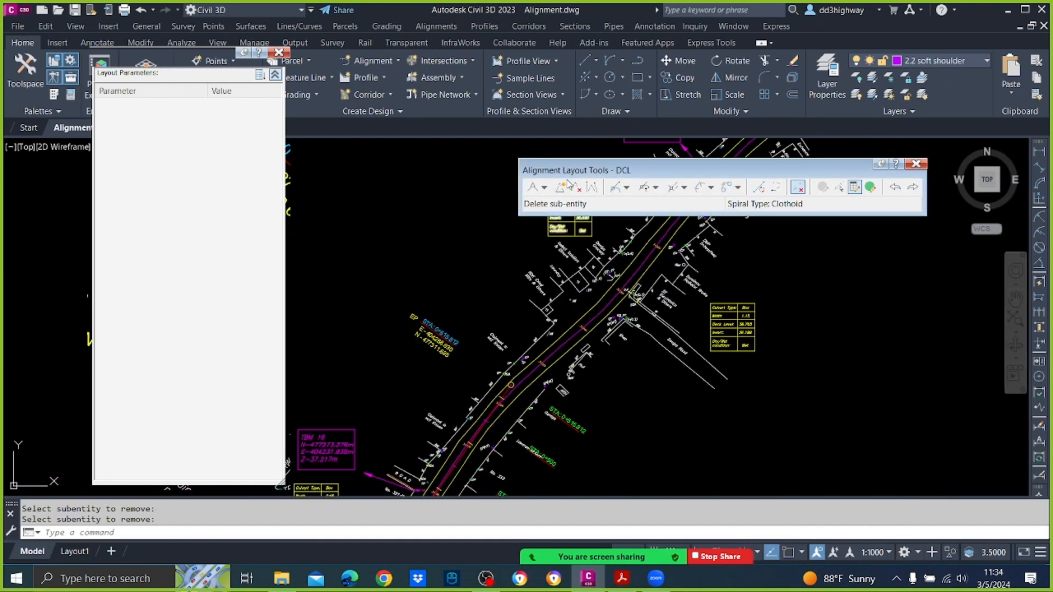
pyautogui.click(544, 188)
pyautogui.click(557, 198)
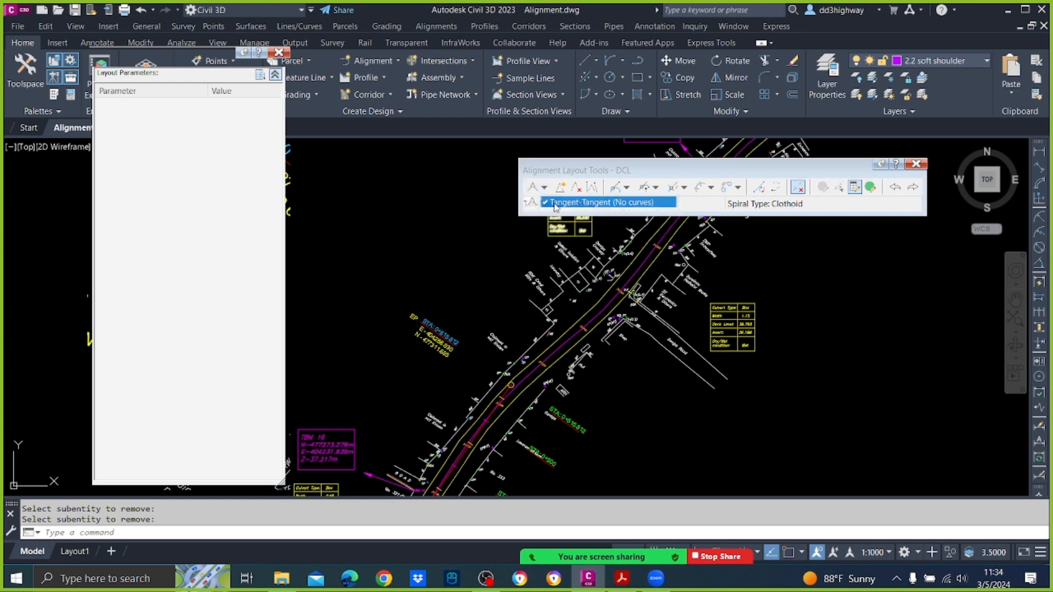
pyautogui.scroll(3, 553, 382)
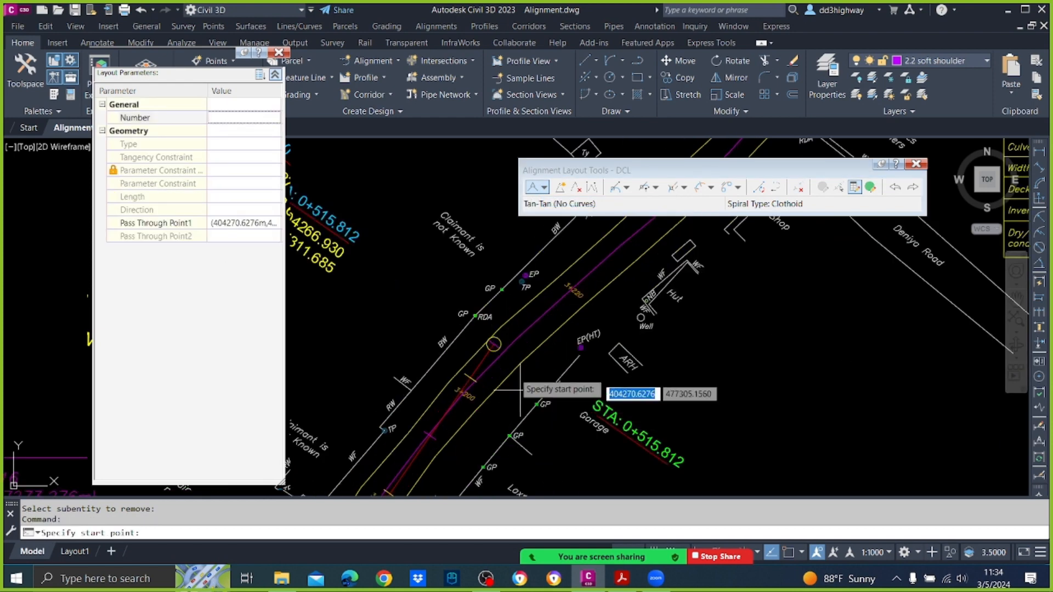
pyautogui.press('F3')
pyautogui.click(493, 343)
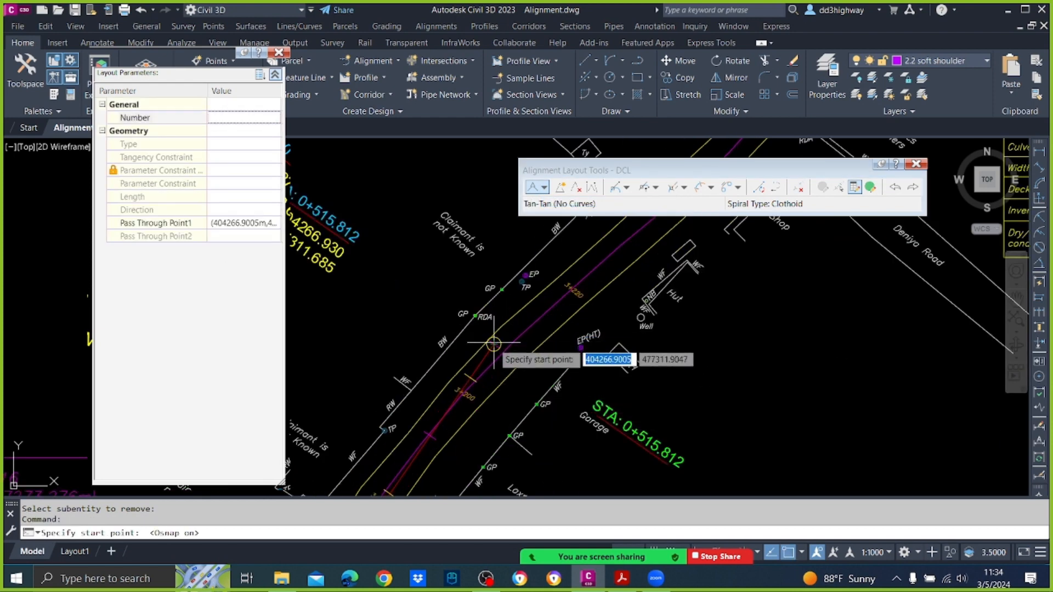
pyautogui.scroll(-4, 598, 367)
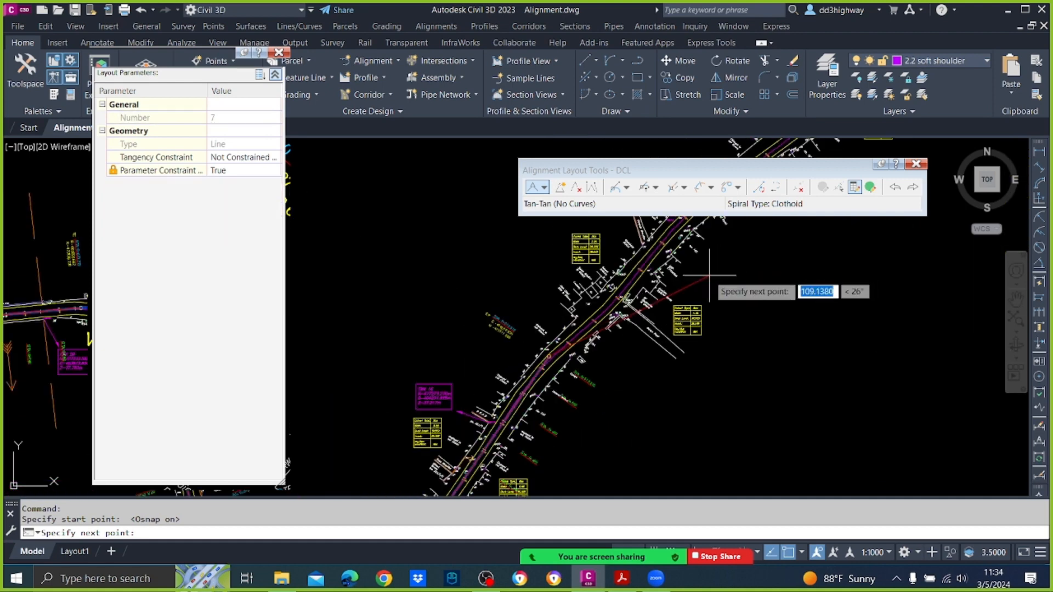
pyautogui.scroll(-3, 655, 346)
pyautogui.press('F3')
pyautogui.scroll(3, 683, 274)
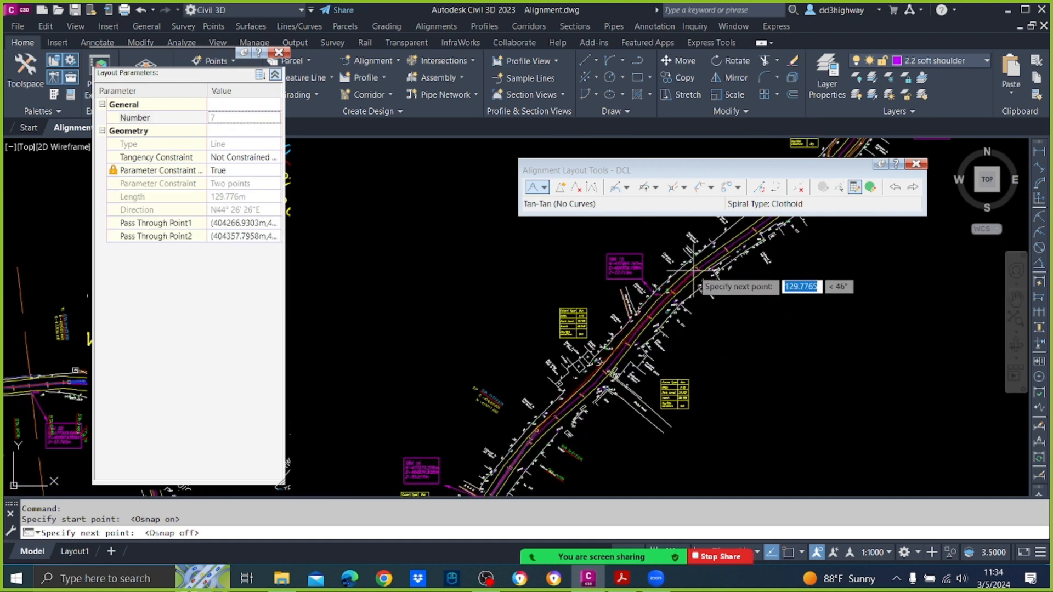
pyautogui.click(694, 270)
pyautogui.press('Return')
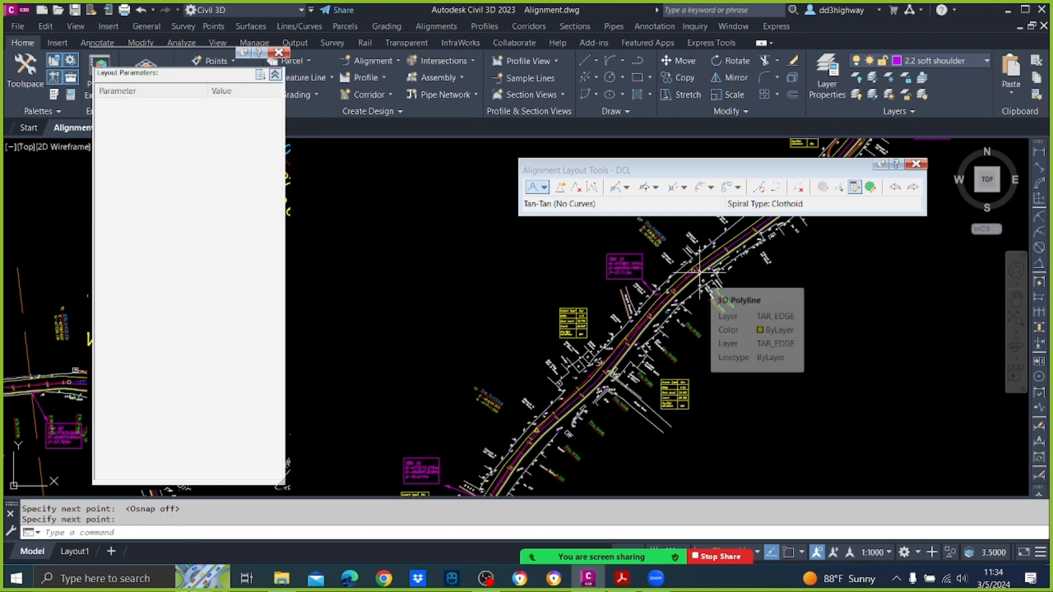
# Step: Start a free curve fillet between two entities by radius at the tangent intersection at station 0+515.812
pyautogui.scroll(2, 548, 441)
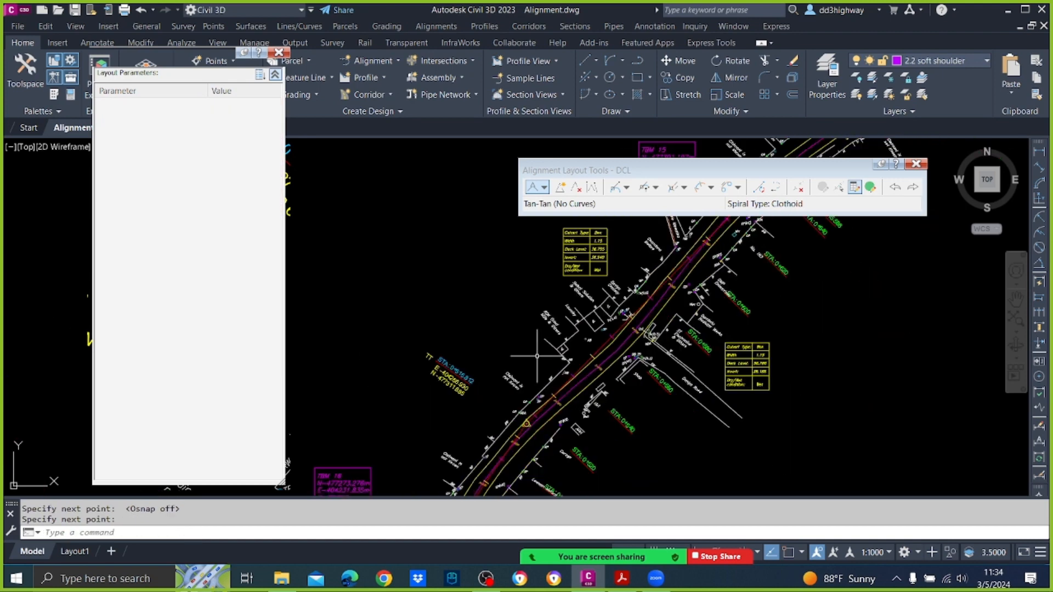
pyautogui.scroll(2, 521, 447)
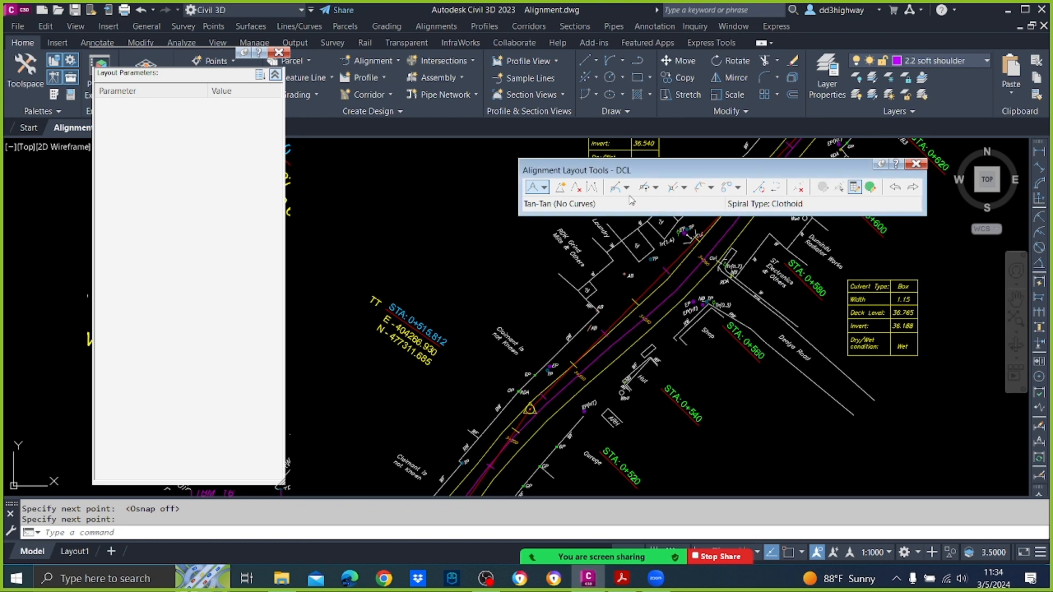
pyautogui.click(656, 187)
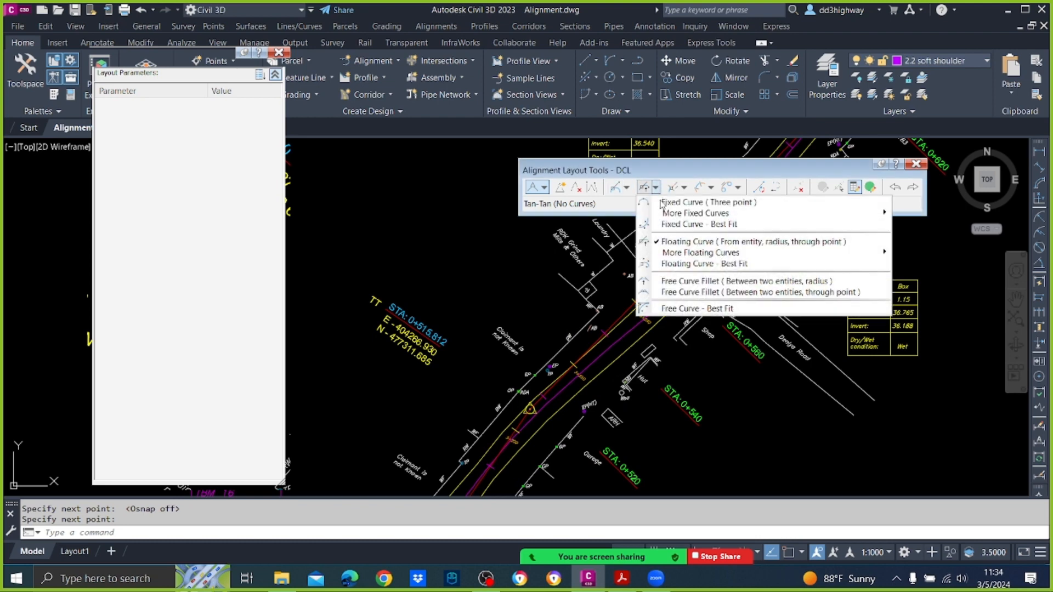
pyautogui.click(707, 279)
pyautogui.scroll(4, 546, 431)
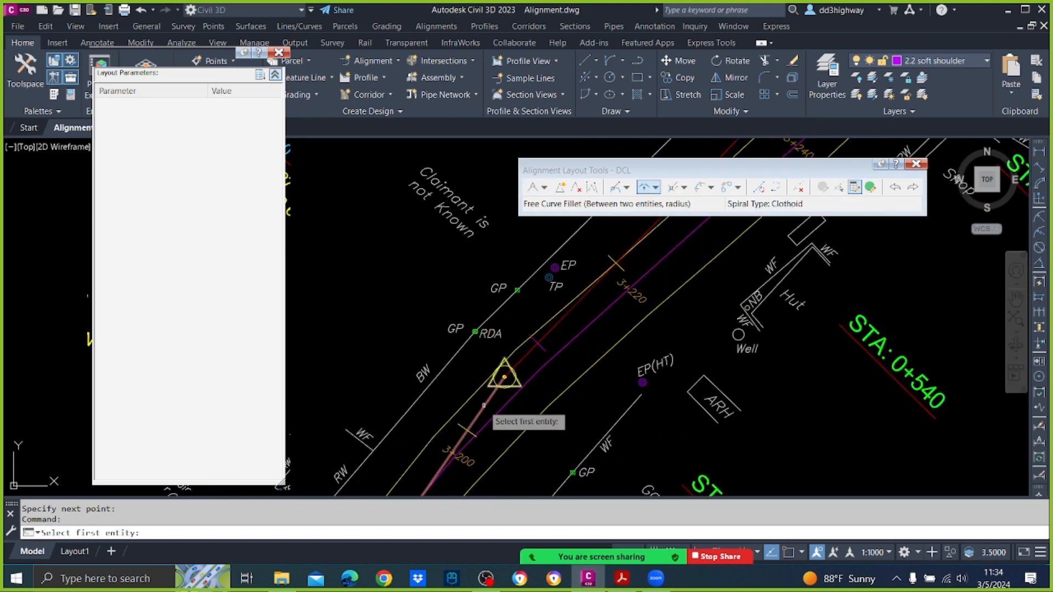
# Step: Try a free curve fillet of radius 400 m, less than 180 degrees, between the two tangents meeting near station 3+200
pyautogui.click(486, 411)
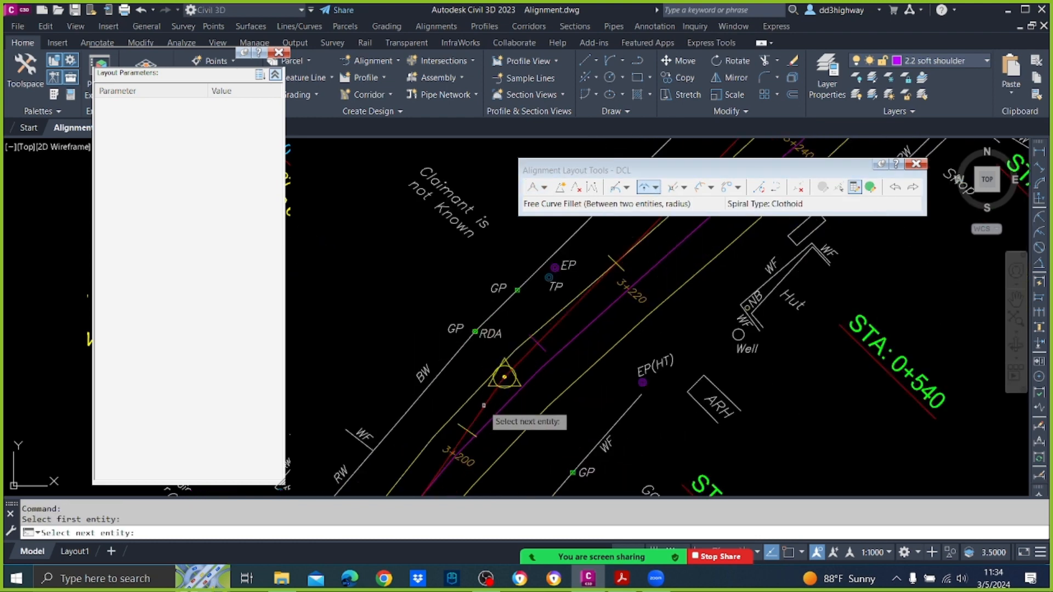
pyautogui.click(552, 334)
pyautogui.press('Return')
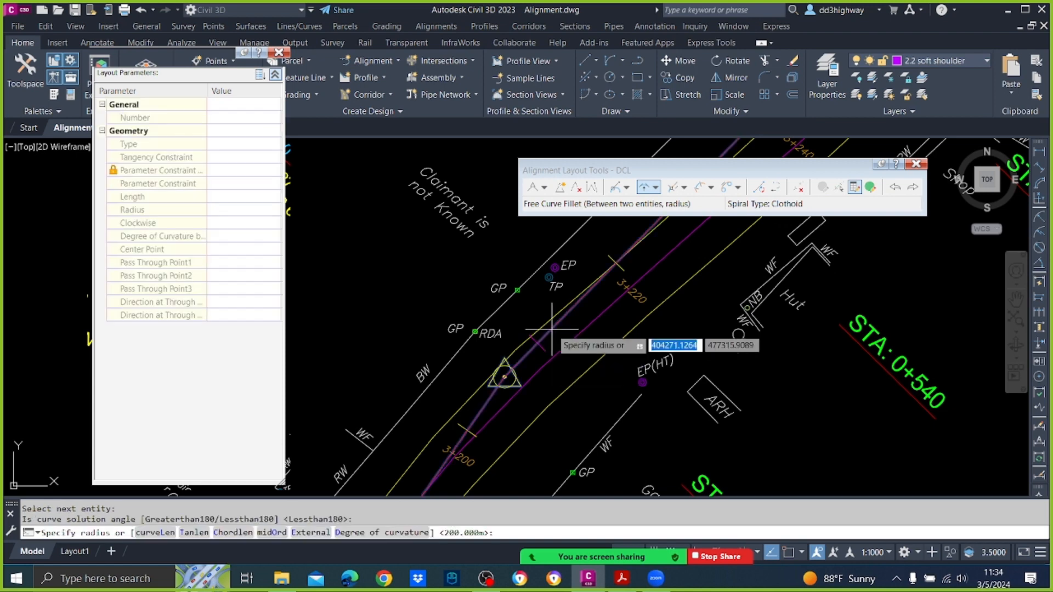
pyautogui.write('400')
pyautogui.press('Return')
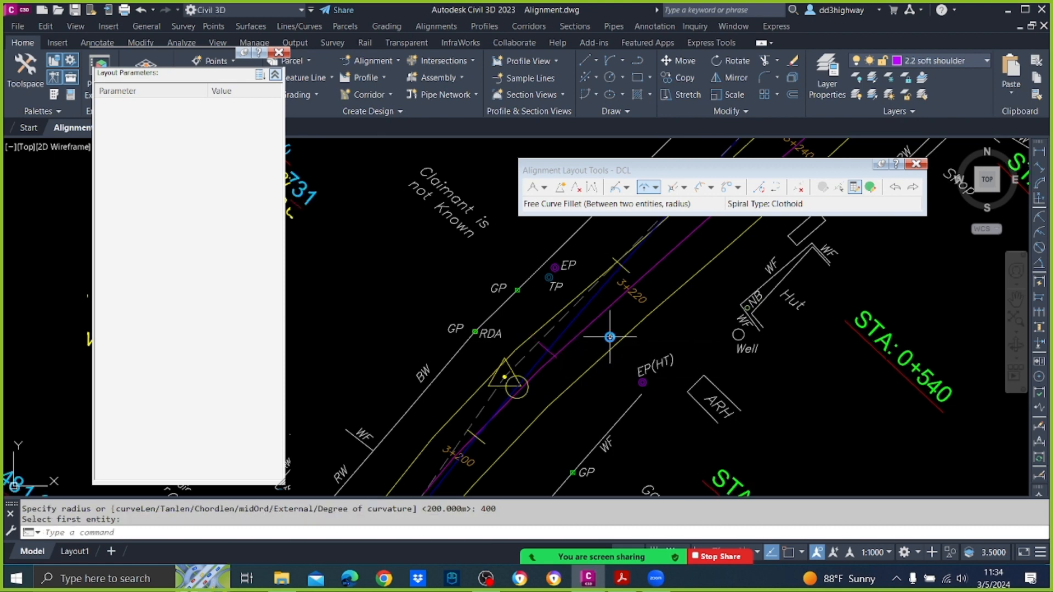
pyautogui.scroll(-3, 630, 351)
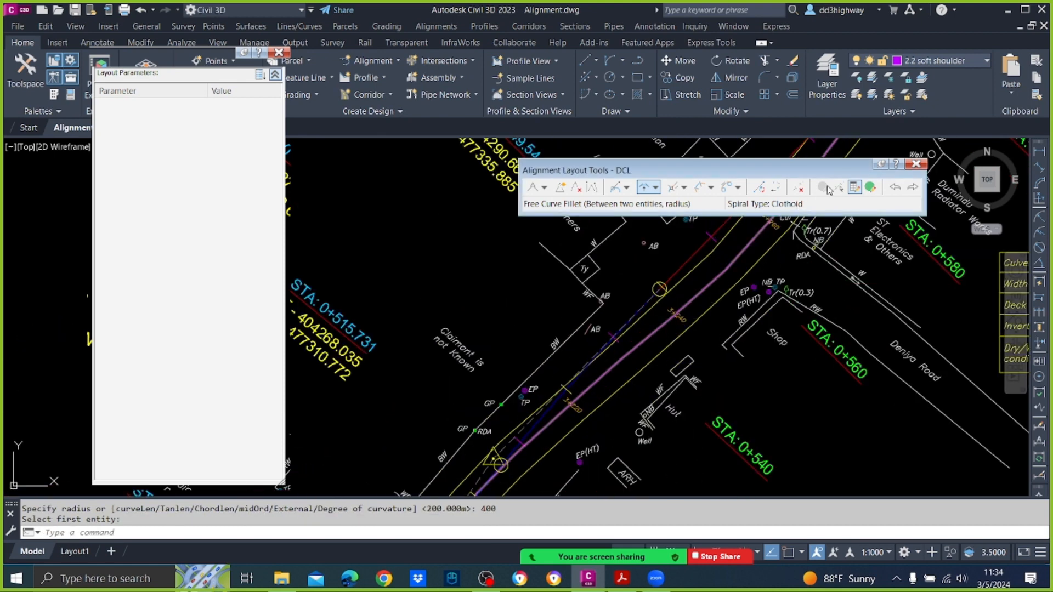
# Step: Delete the fillet curve and the tangent following it from the alignment as sub-entities
pyautogui.click(799, 188)
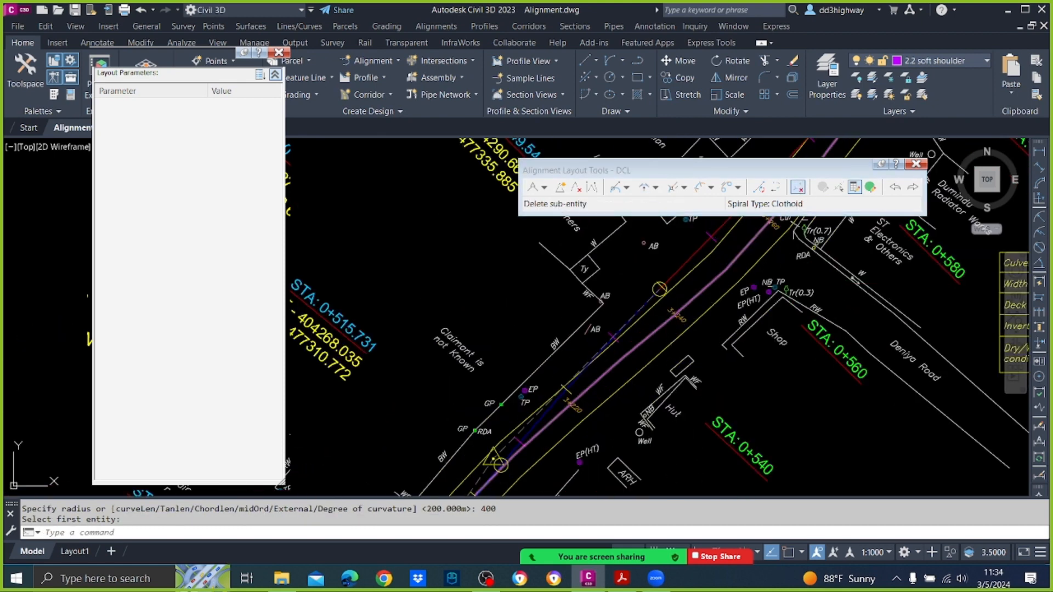
pyautogui.click(687, 262)
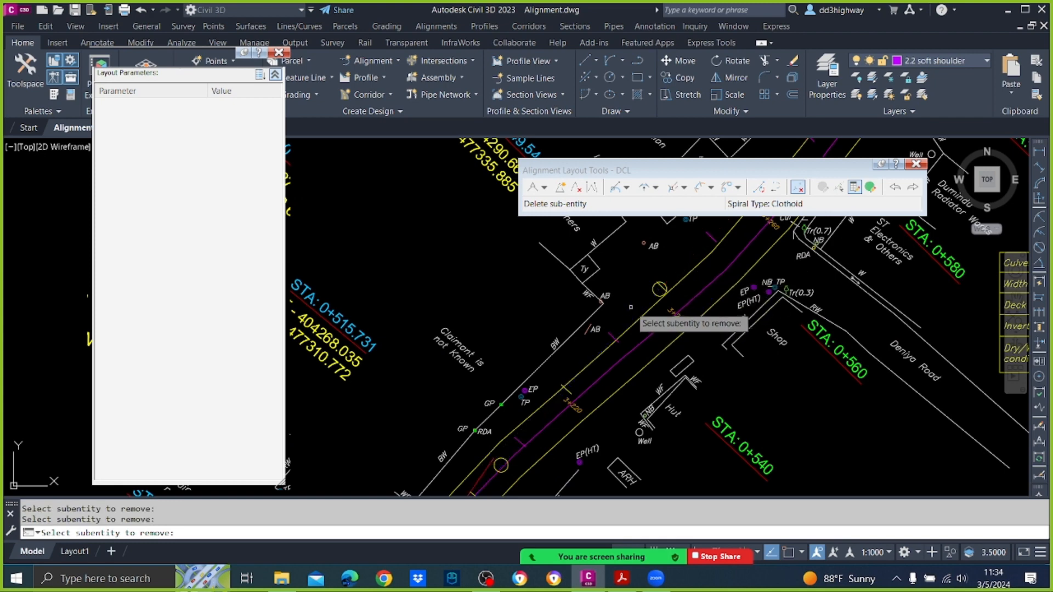
pyautogui.click(660, 289)
pyautogui.click(630, 167)
# Step: Add a floating curve of radius 150 m, less than 180 degrees, from the remaining tangent's end to the centreline near station 3+240
pyautogui.click(655, 189)
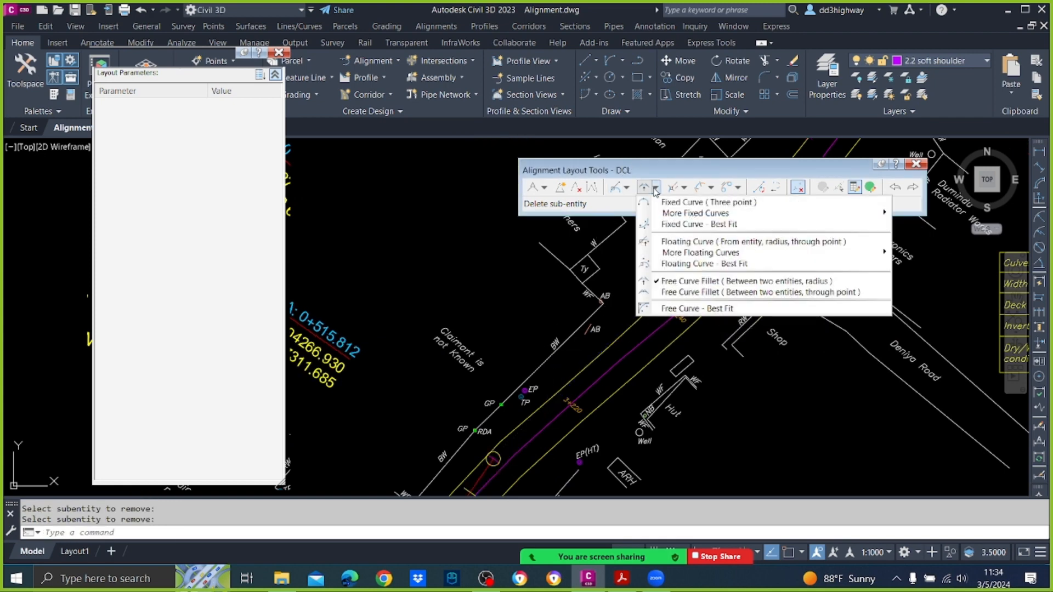
pyautogui.click(678, 240)
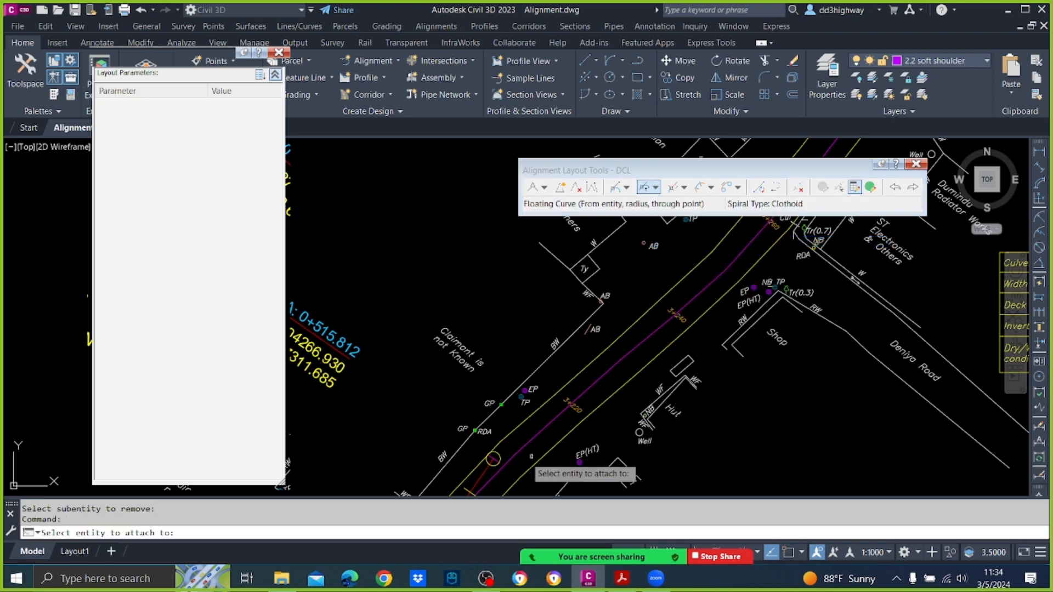
pyautogui.click(493, 459)
pyautogui.write('150')
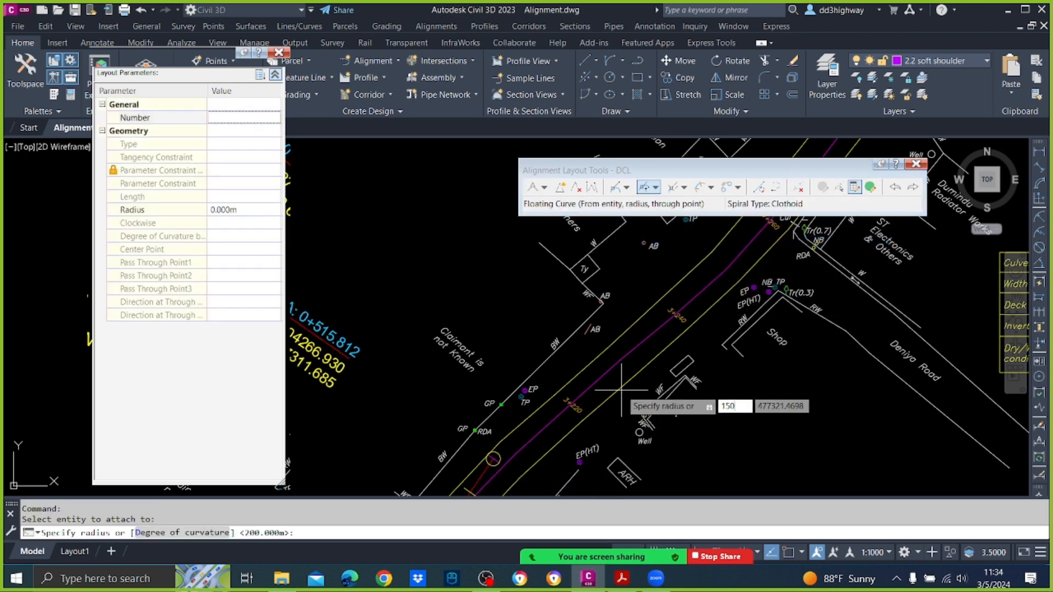
pyautogui.press('Return')
pyautogui.press('Return')
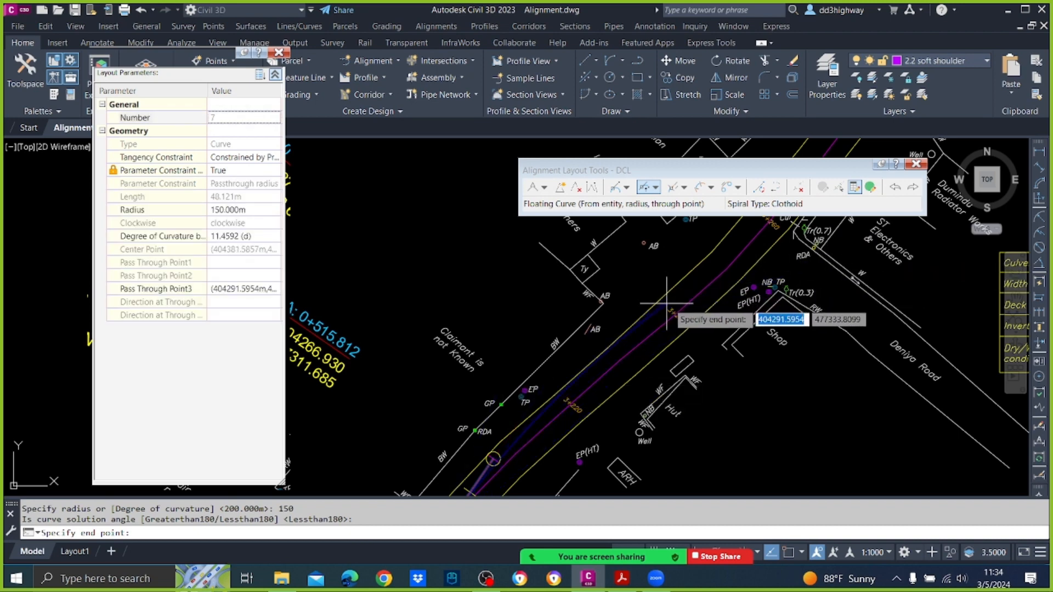
pyautogui.click(686, 313)
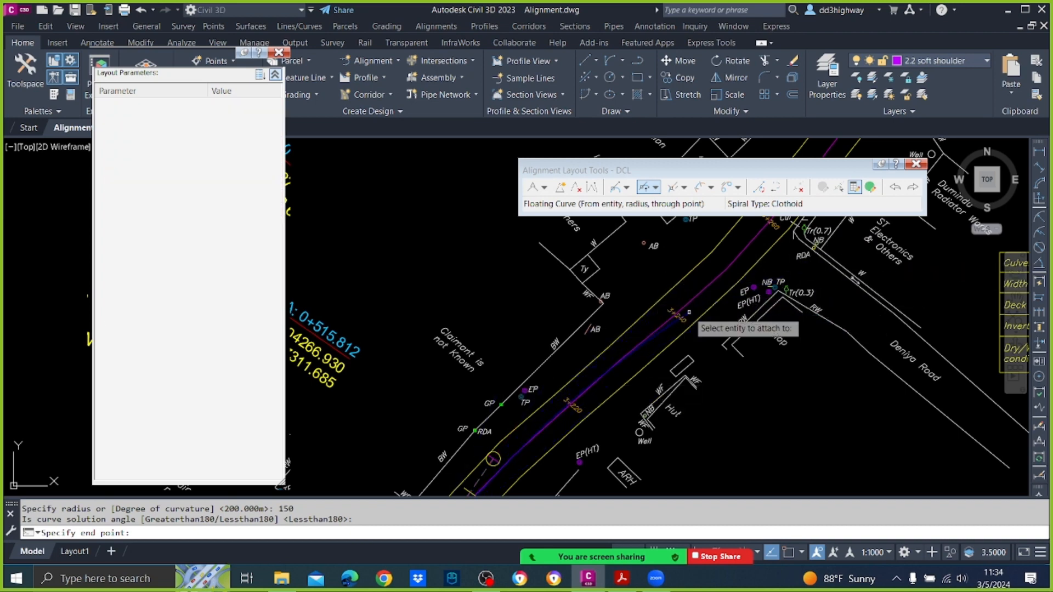
# Step: Attach a reverse floating curve of radius 150 m to the previous curve, ending on the centreline just before station 3+280
pyautogui.scroll(-5, 720, 327)
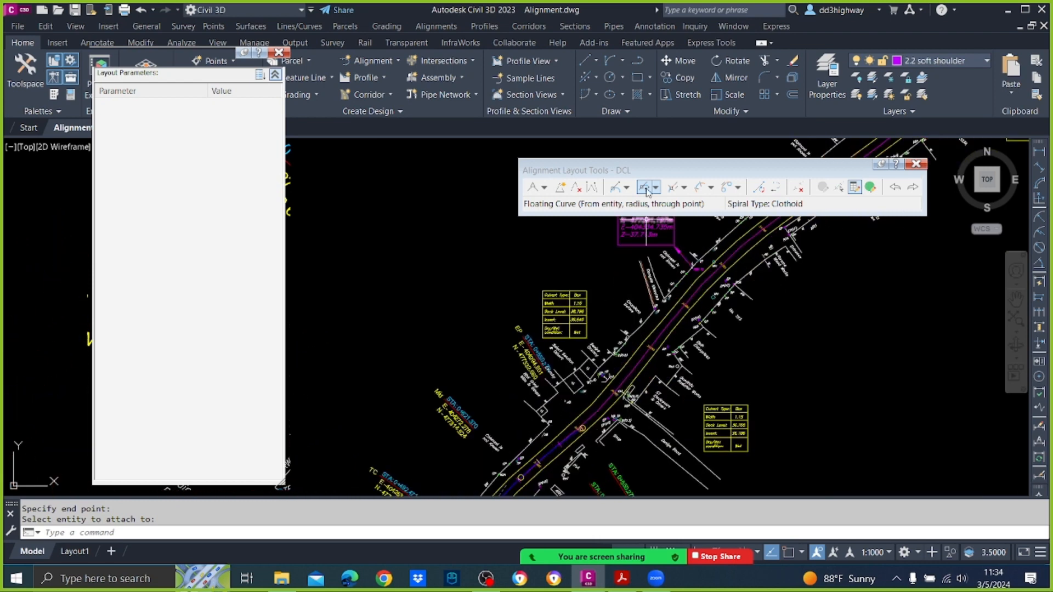
pyautogui.scroll(3, 573, 462)
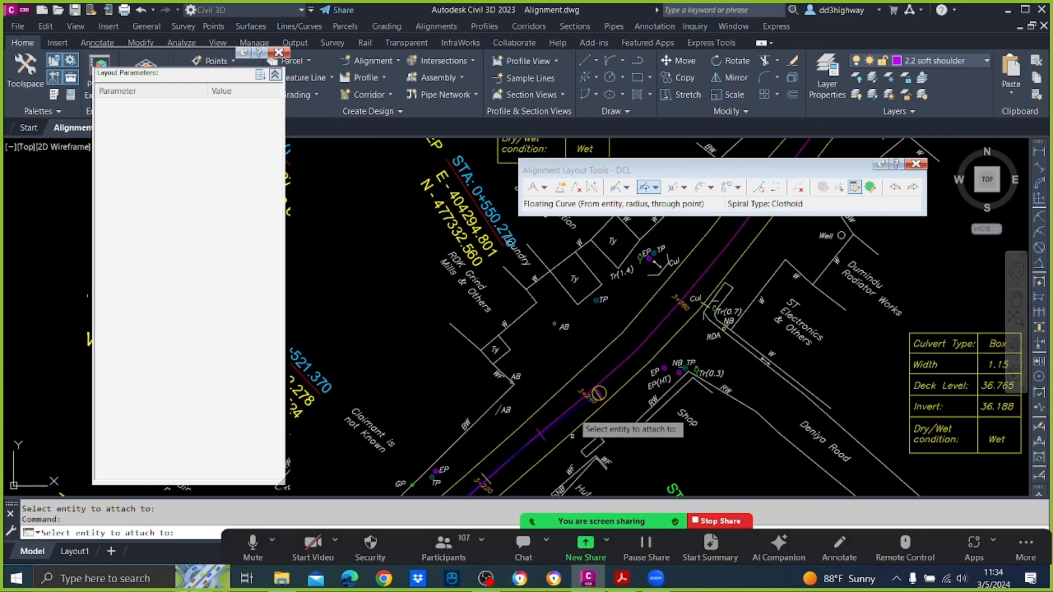
pyautogui.click(607, 417)
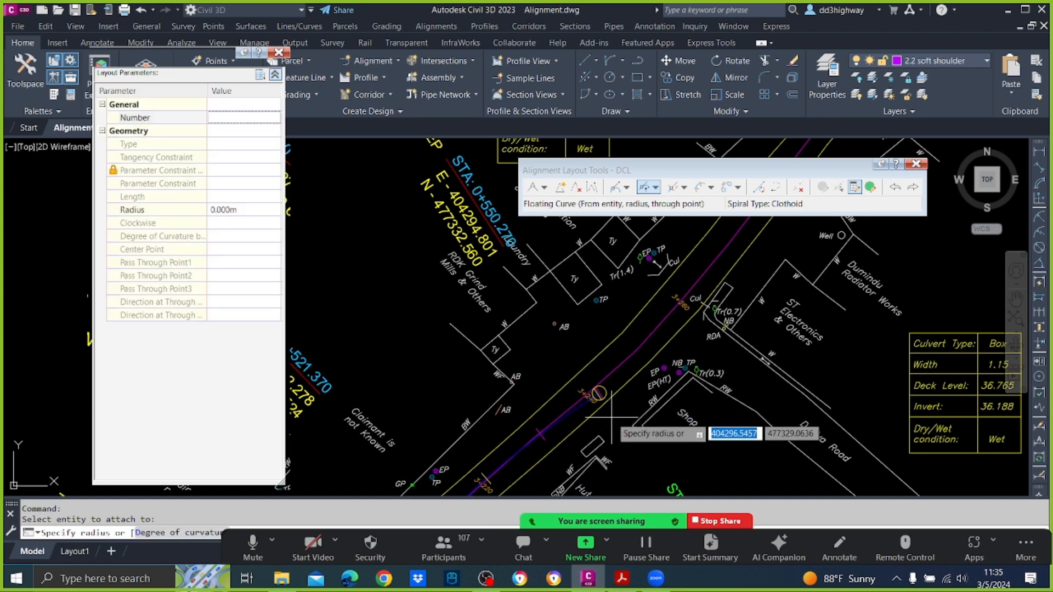
pyautogui.write('150')
pyautogui.press('Return')
pyautogui.press('Return')
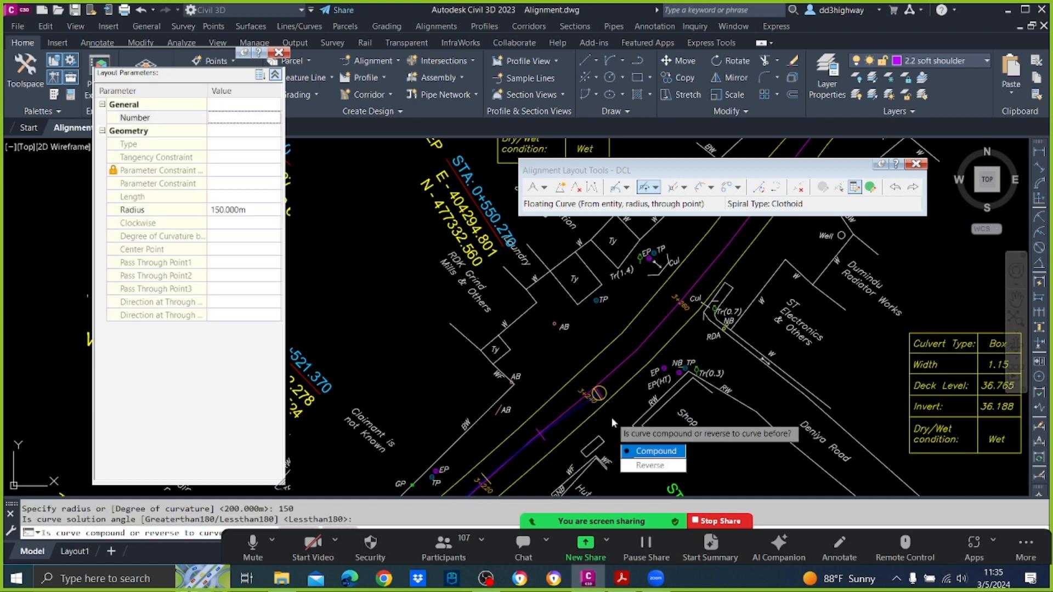
pyautogui.write('r')
pyautogui.press('Return')
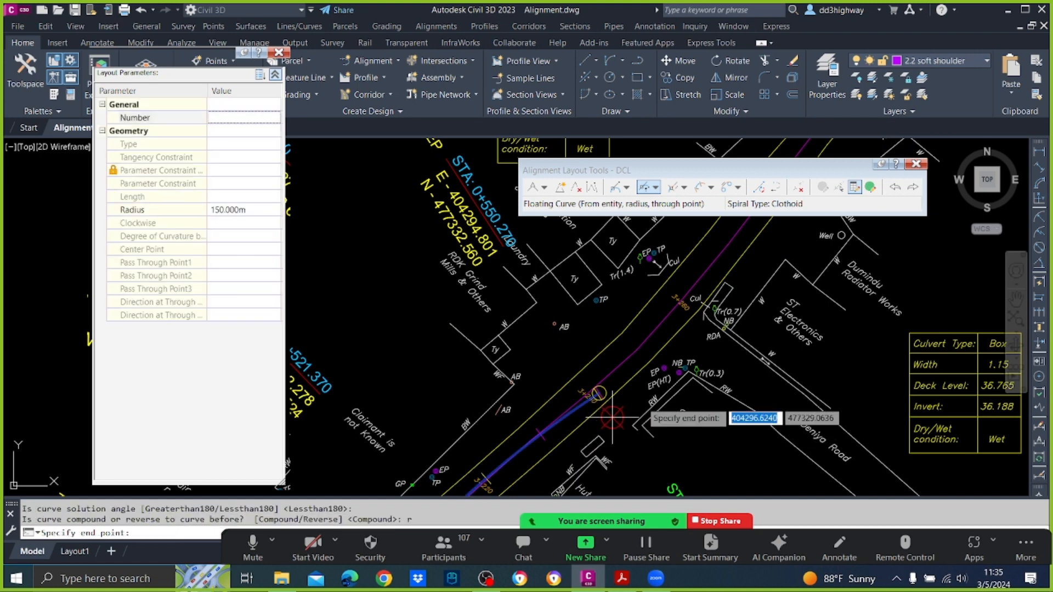
pyautogui.scroll(-2, 722, 301)
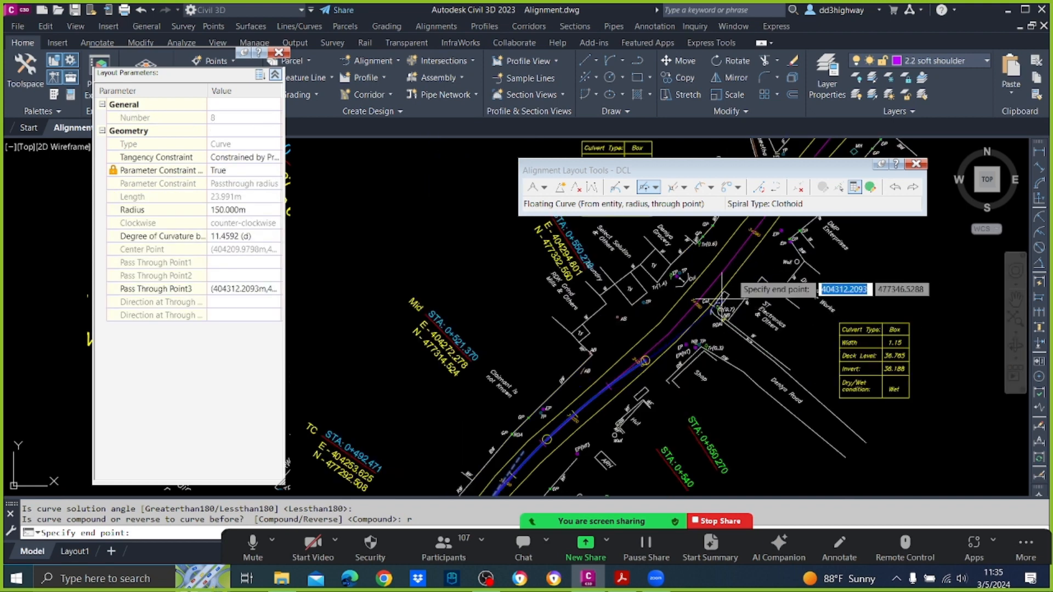
pyautogui.click(743, 244)
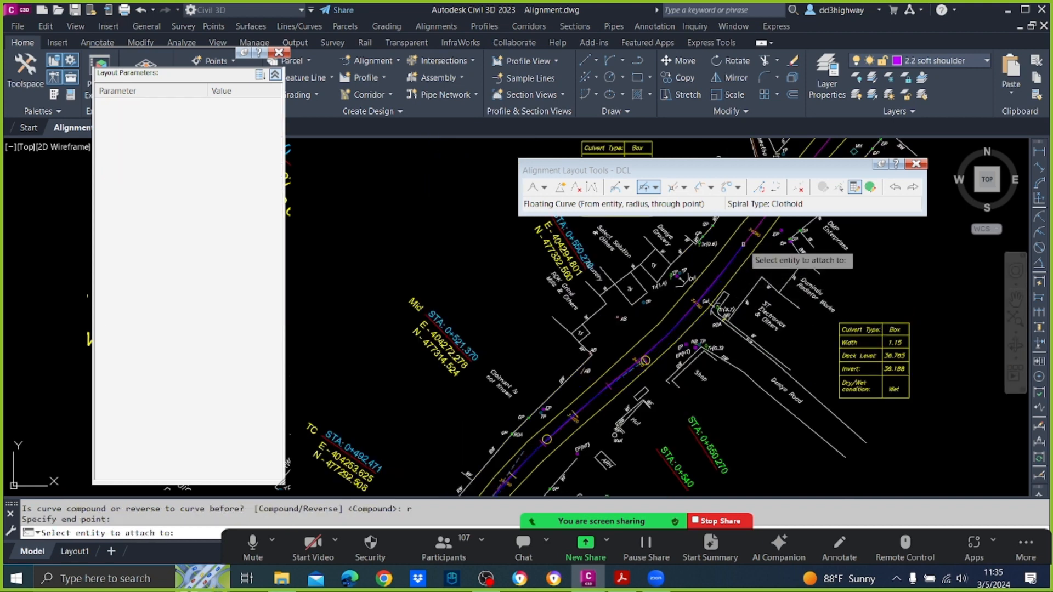
# Step: Attach a reverse floating curve of radius 200 m, about 87 m long, to the curve ending near station 3+280, following the existing centreline
pyautogui.scroll(-2, 762, 296)
pyautogui.moveTo(790, 261); pyautogui.dragTo(660, 372, button='middle')
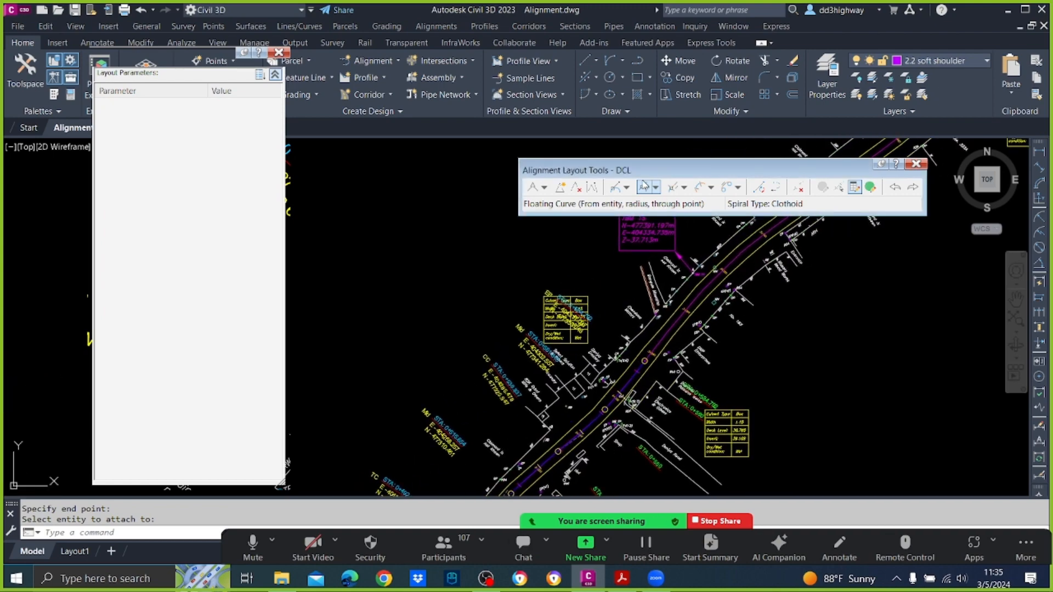
pyautogui.click(644, 187)
pyautogui.scroll(8, 671, 368)
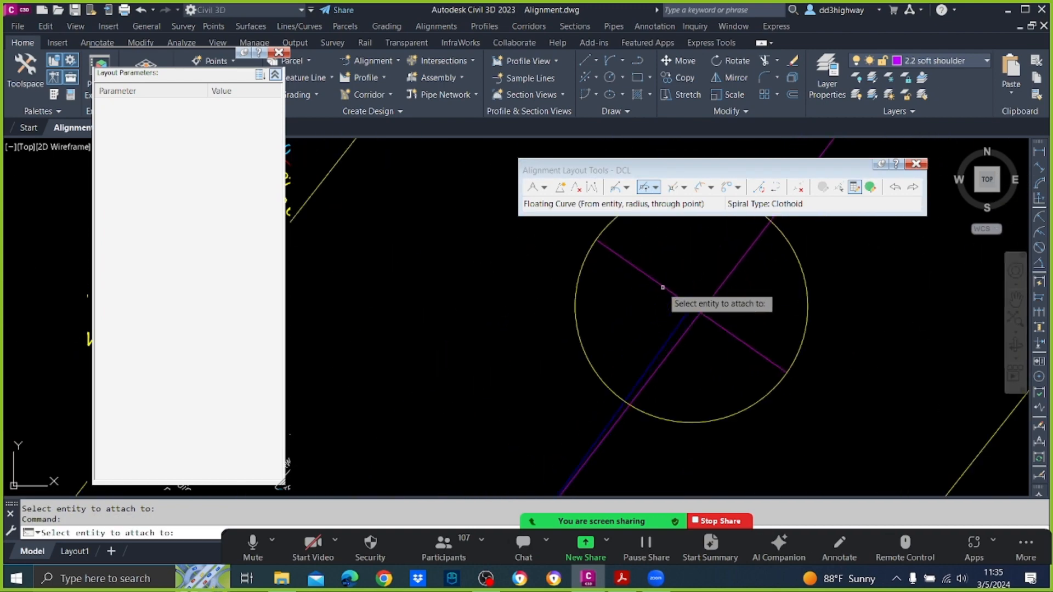
pyautogui.click(676, 329)
pyautogui.scroll(-4, 677, 351)
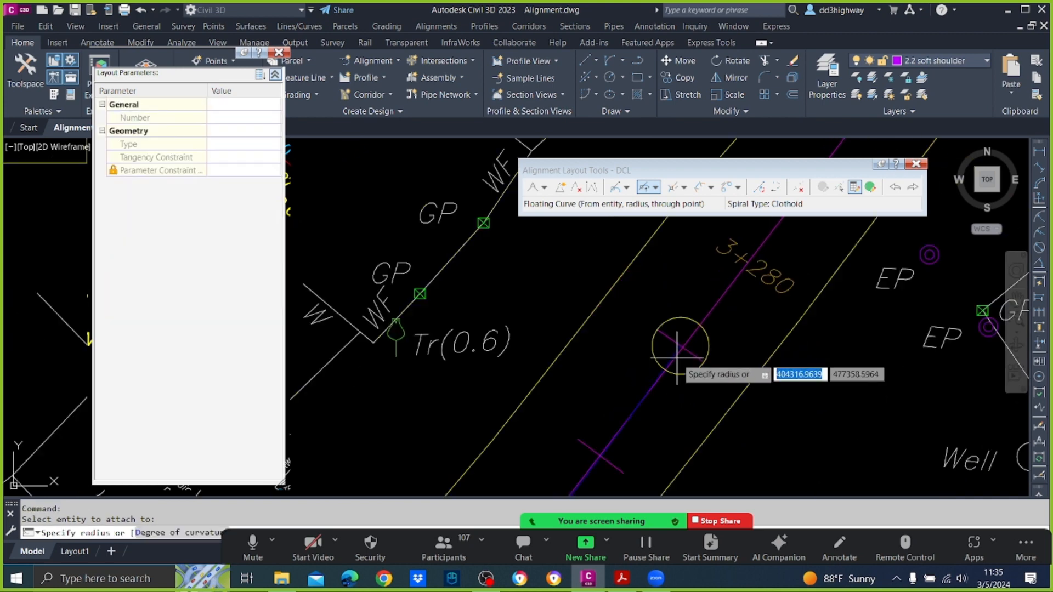
pyautogui.scroll(-6, 677, 346)
pyautogui.moveTo(706, 285)
pyautogui.mouseDown(button='middle')
pyautogui.moveTo(653, 371)
pyautogui.moveTo(631, 378)
pyautogui.mouseUp(button='middle')
pyautogui.write('20')
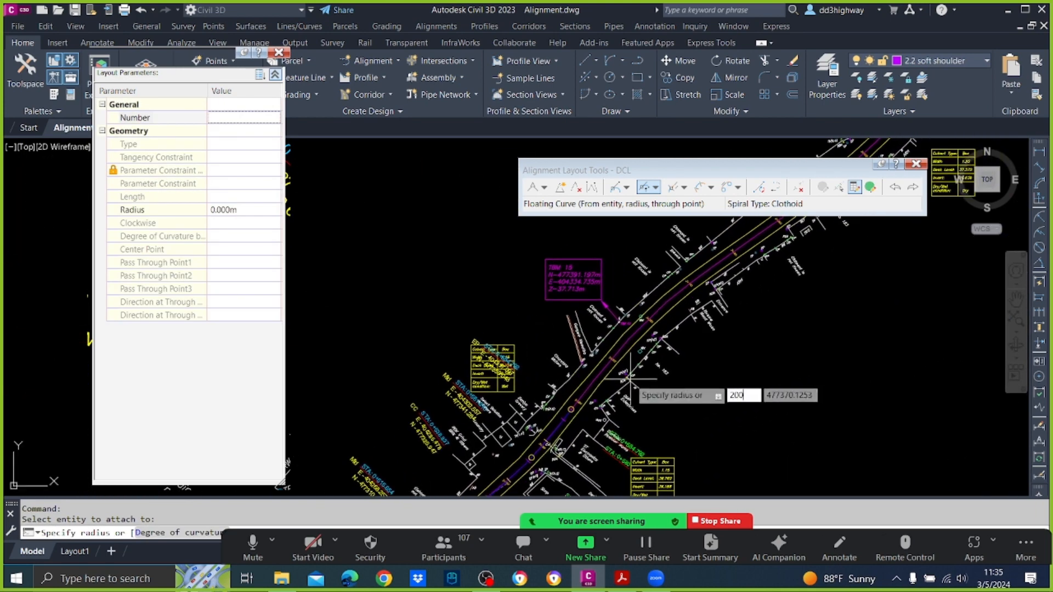
pyautogui.write('0')
pyautogui.press('Return')
pyautogui.press('Return')
pyautogui.write('r')
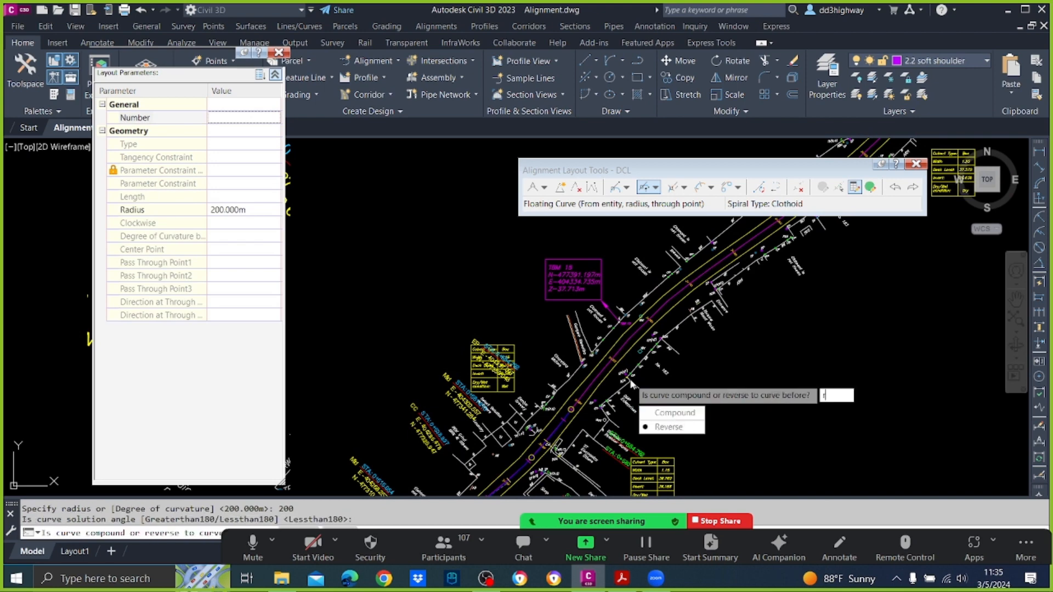
pyautogui.press('Return')
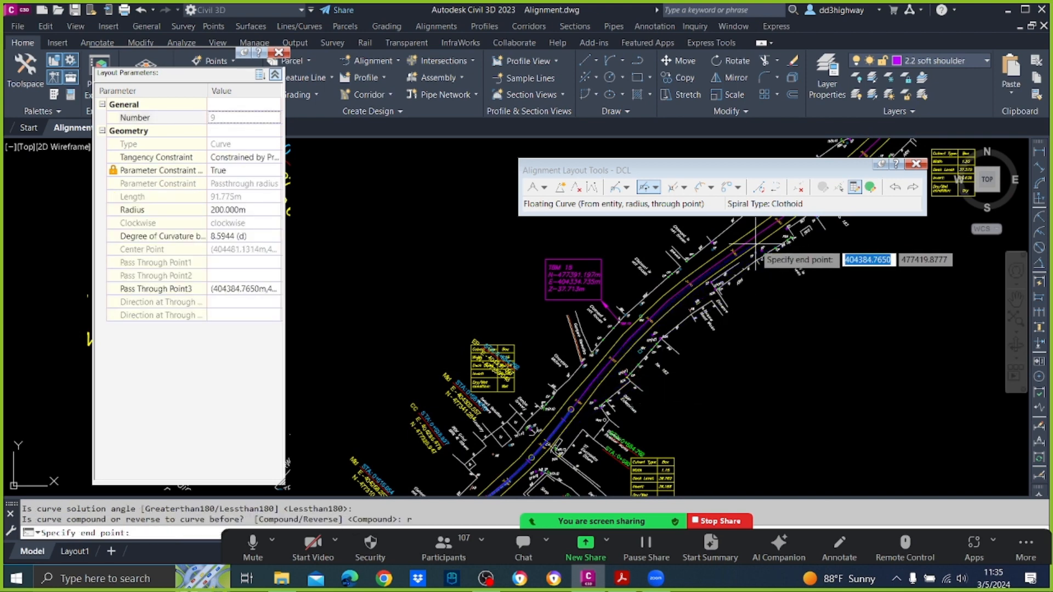
pyautogui.scroll(2, 758, 245)
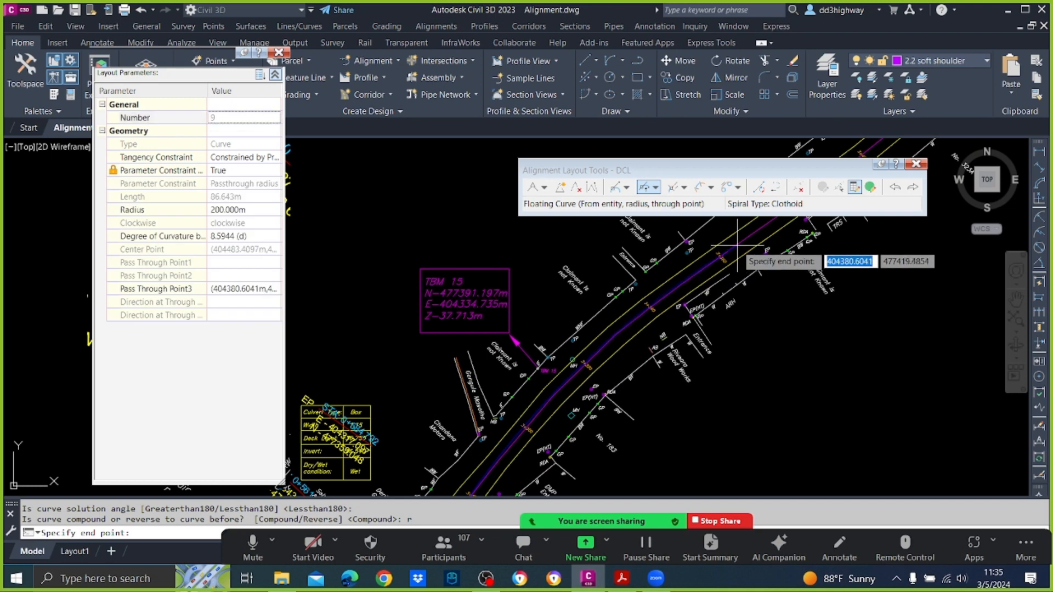
pyautogui.click(742, 247)
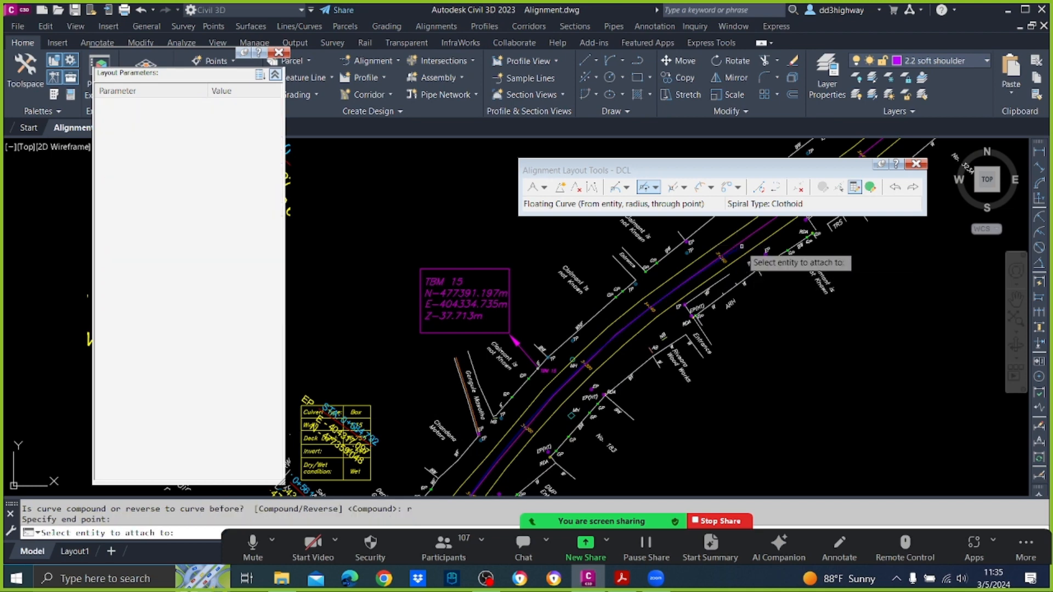
# Step: Attach a reverse floating curve of radius 150 m, less than 180 degrees and about 117 m long, ending on the centreline near station 3+500
pyautogui.scroll(-3, 741, 246)
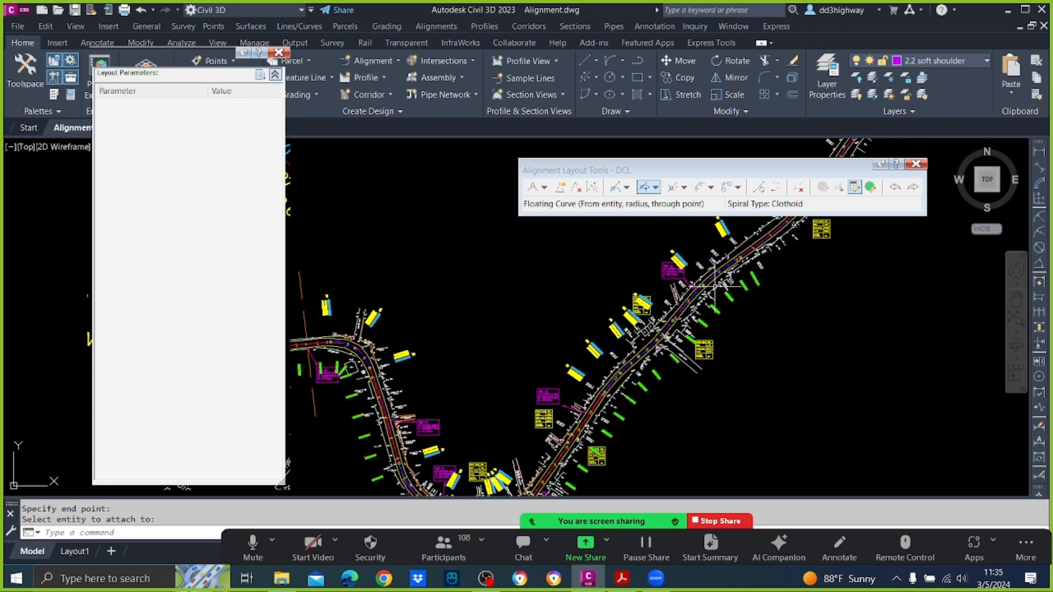
pyautogui.scroll(3, 677, 327)
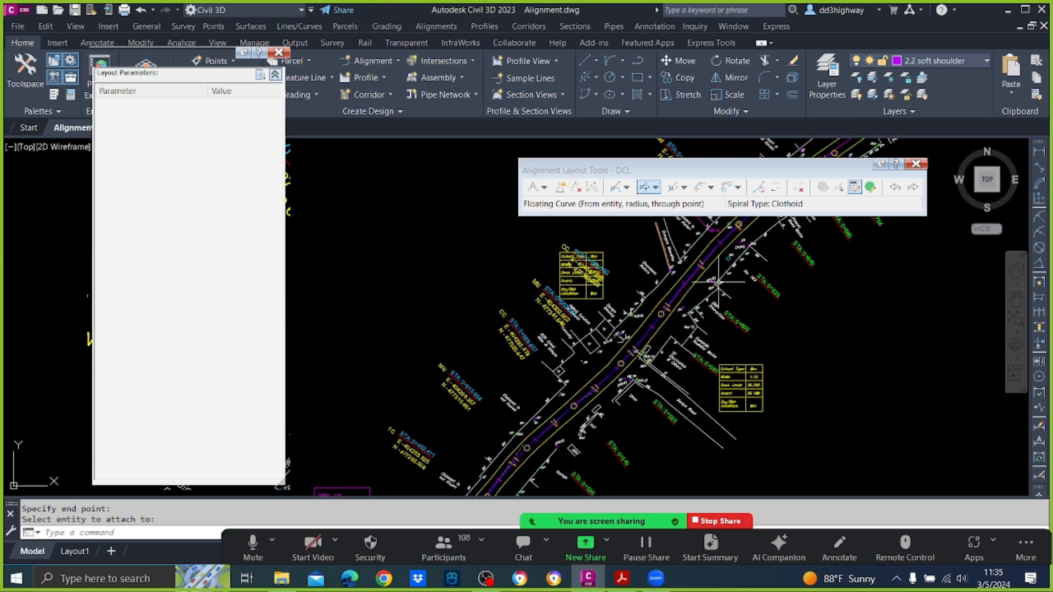
pyautogui.scroll(-4, 669, 300)
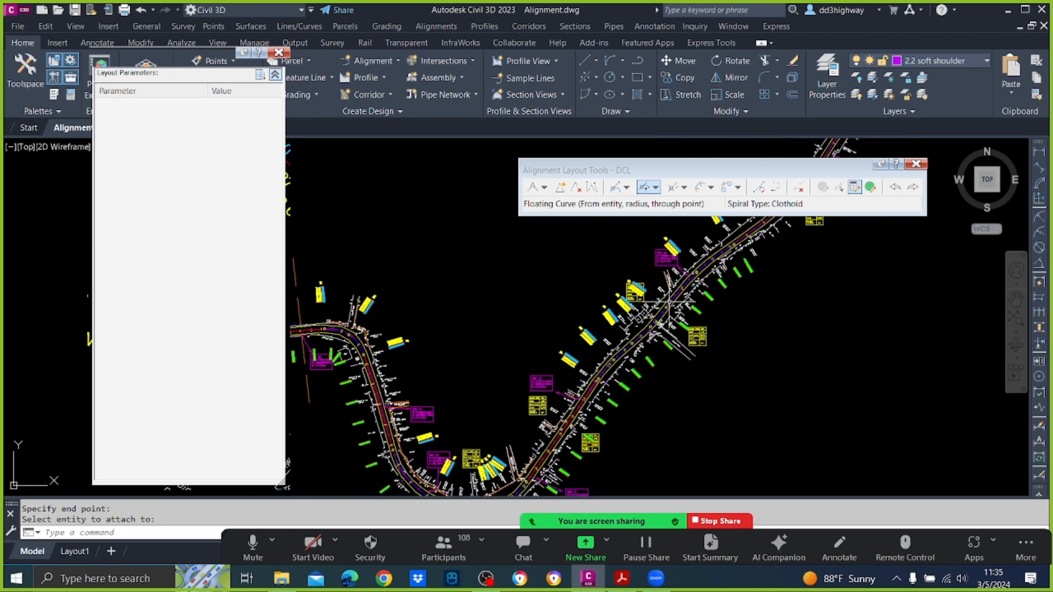
pyautogui.scroll(5, 626, 347)
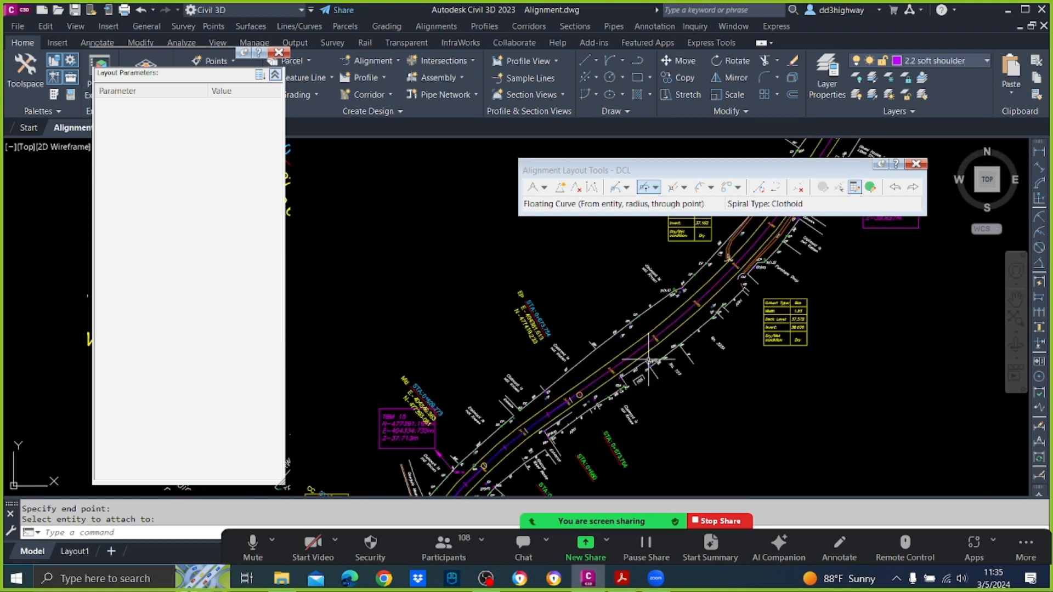
pyautogui.scroll(-2, 664, 380)
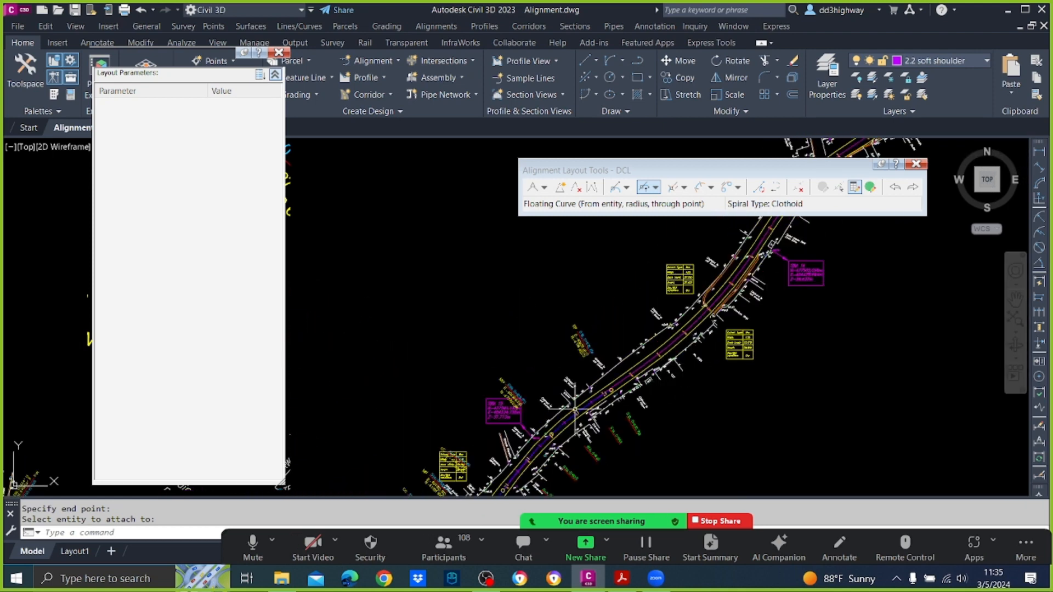
pyautogui.moveTo(823, 328)
pyautogui.mouseDown(button='middle')
pyautogui.moveTo(583, 357)
pyautogui.moveTo(640, 361)
pyautogui.mouseUp(button='middle')
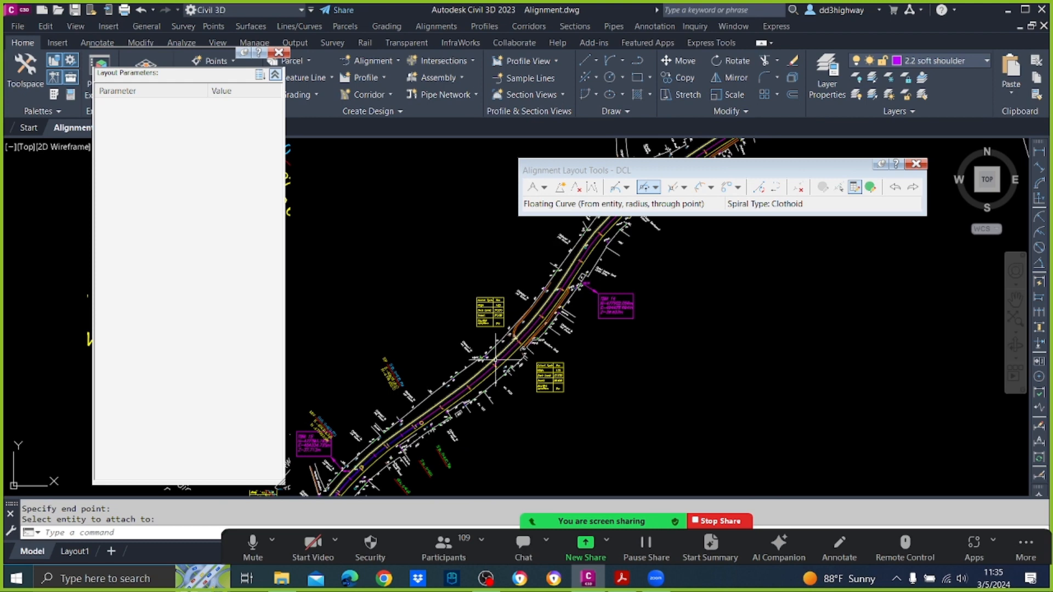
pyautogui.click(667, 187)
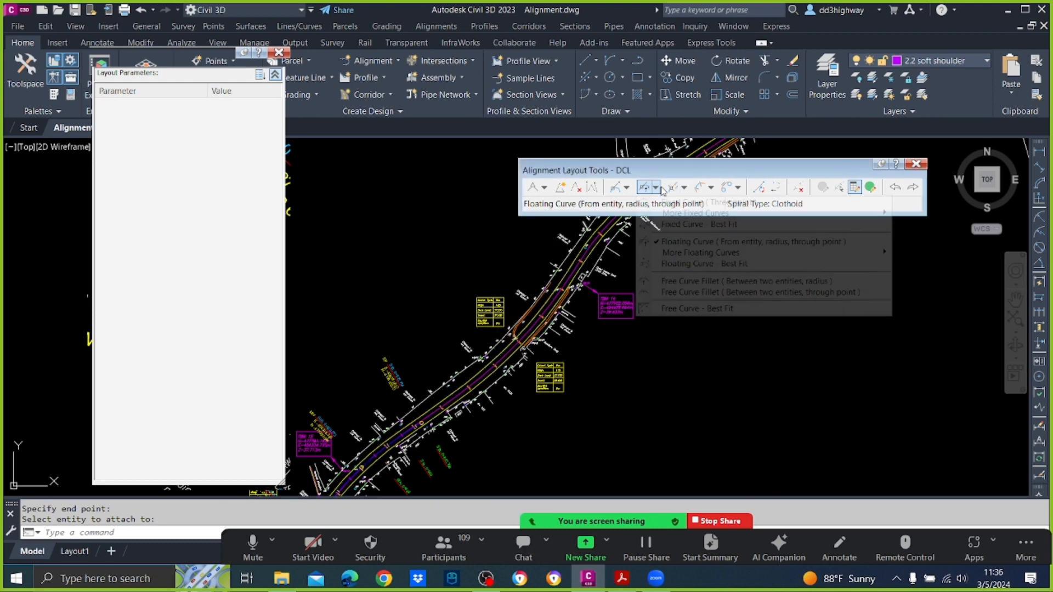
pyautogui.click(677, 237)
pyautogui.scroll(5, 490, 432)
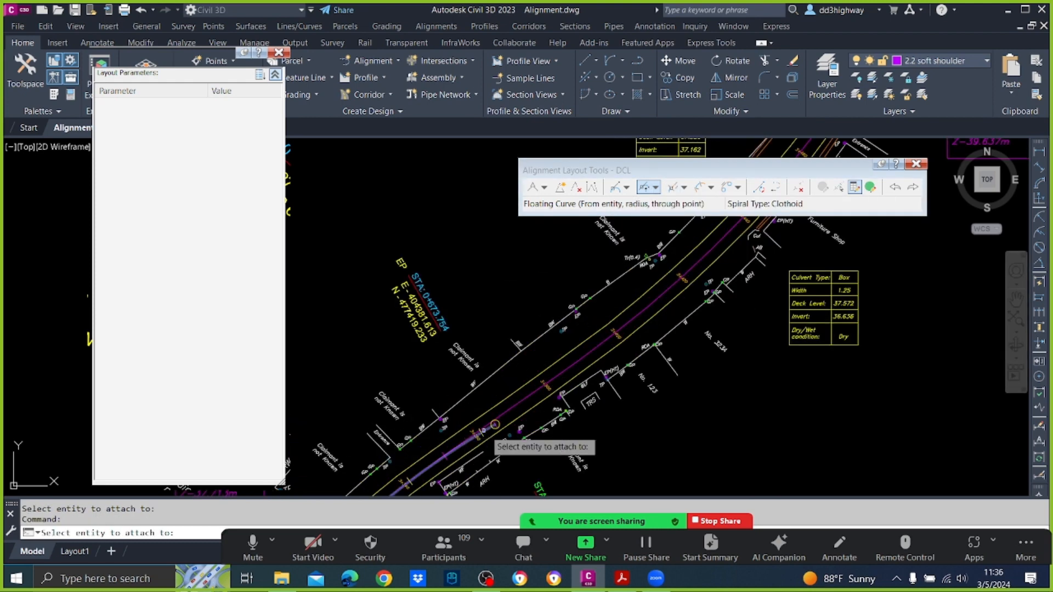
pyautogui.click(491, 431)
pyautogui.scroll(-6, 491, 431)
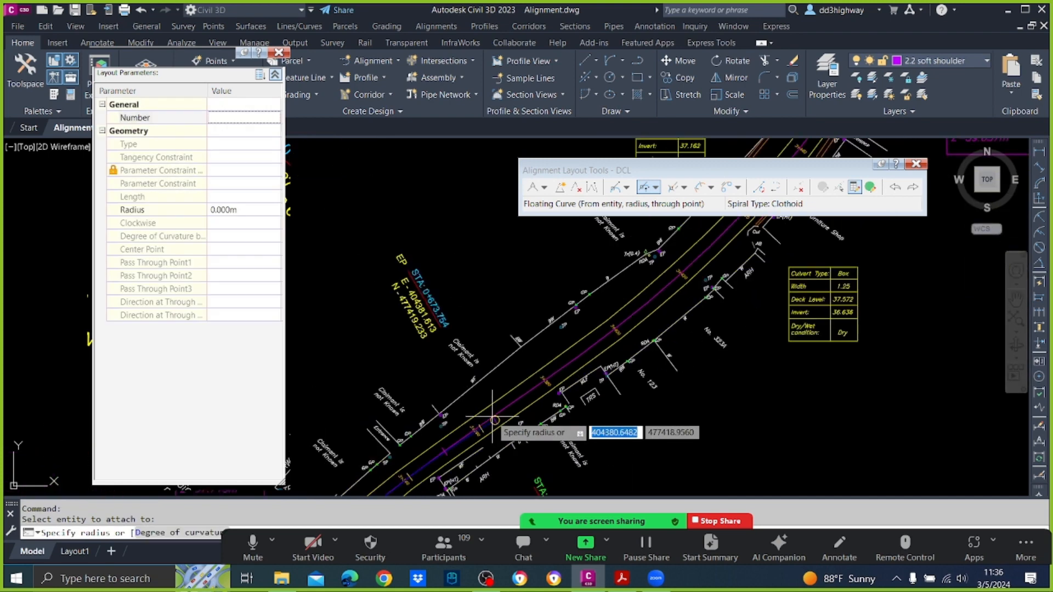
pyautogui.write('150')
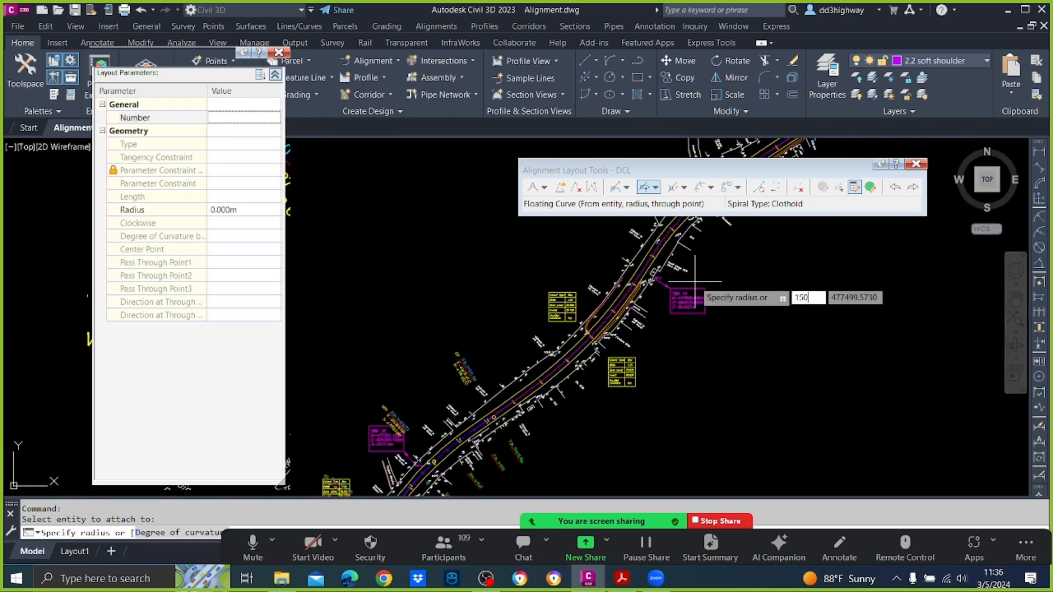
pyautogui.press('Return')
pyautogui.press('Return')
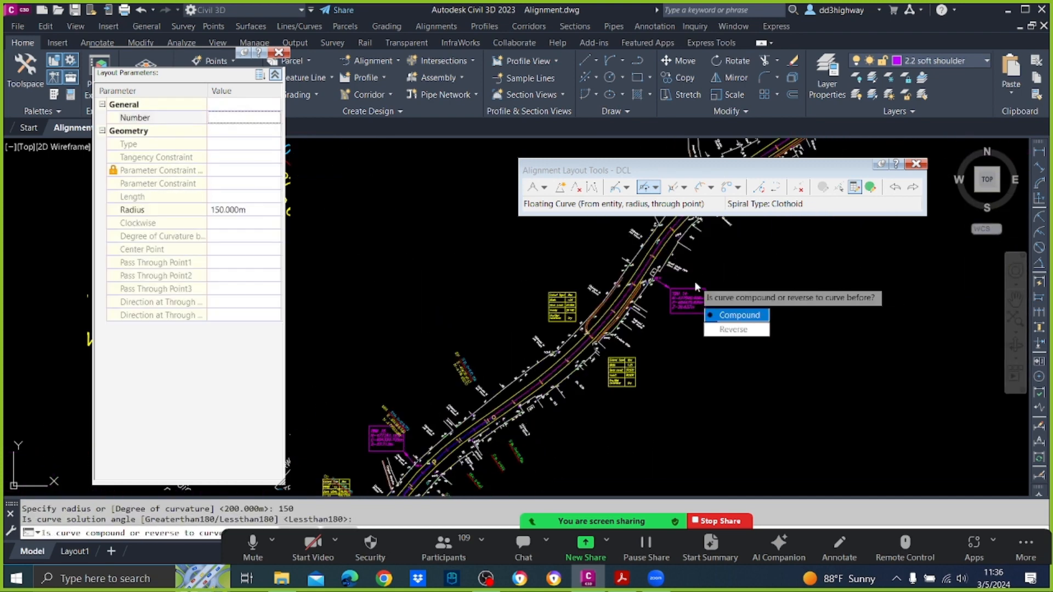
pyautogui.write('r')
pyautogui.press('Return')
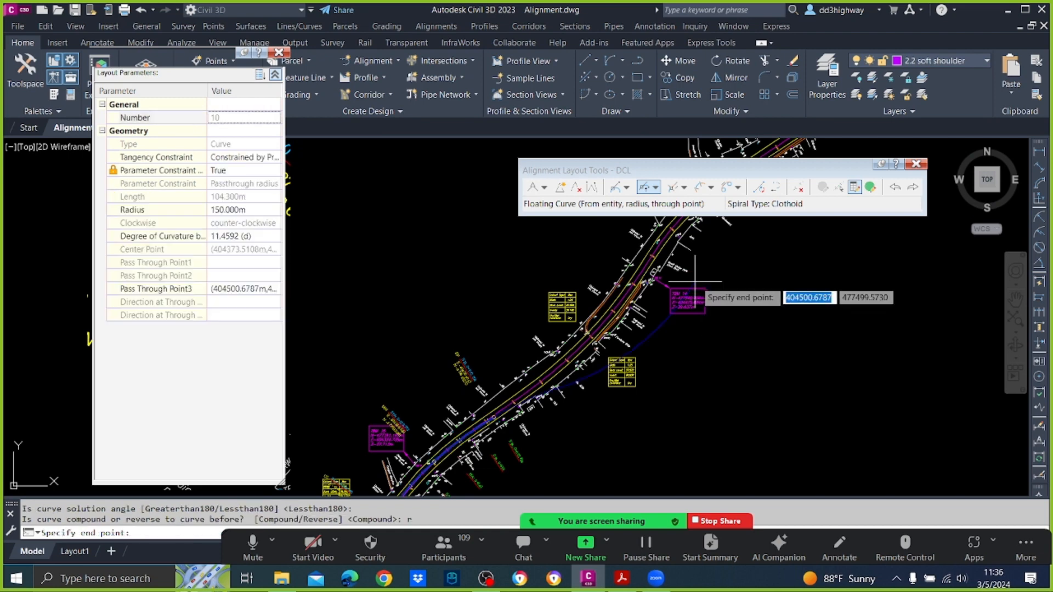
pyautogui.scroll(2, 656, 258)
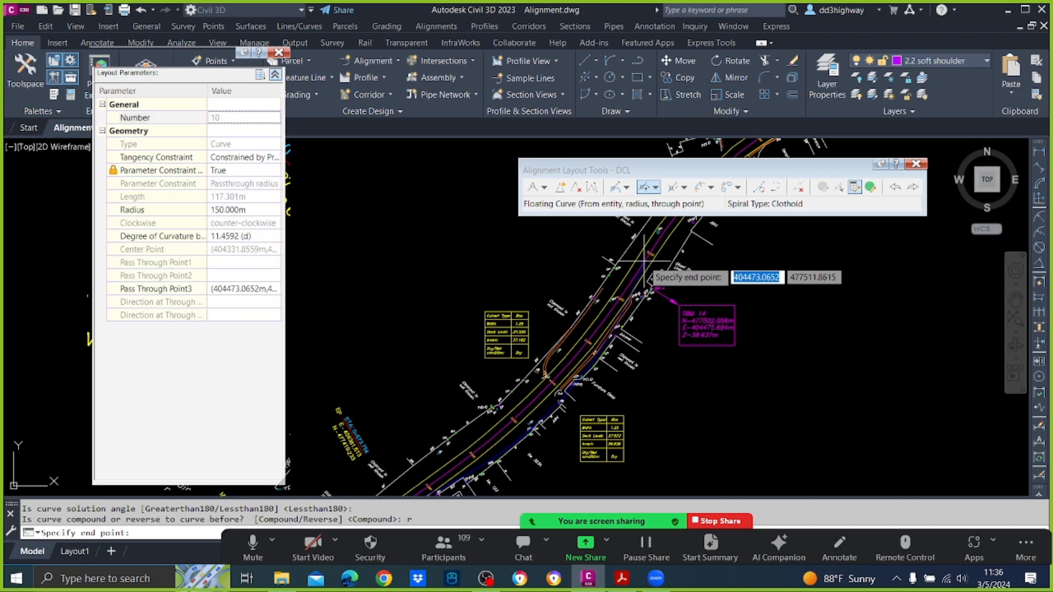
pyautogui.click(644, 262)
pyautogui.click(648, 279)
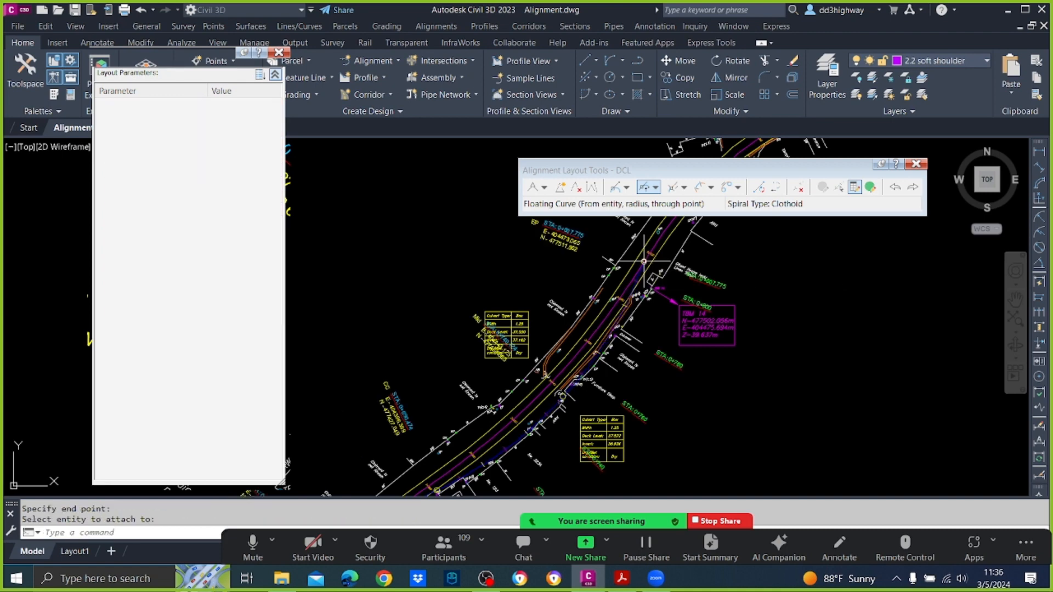
# Step: Edit the radius of the curve ending near station 3+500, trying 250 m and settling on 300 m
pyautogui.click(838, 188)
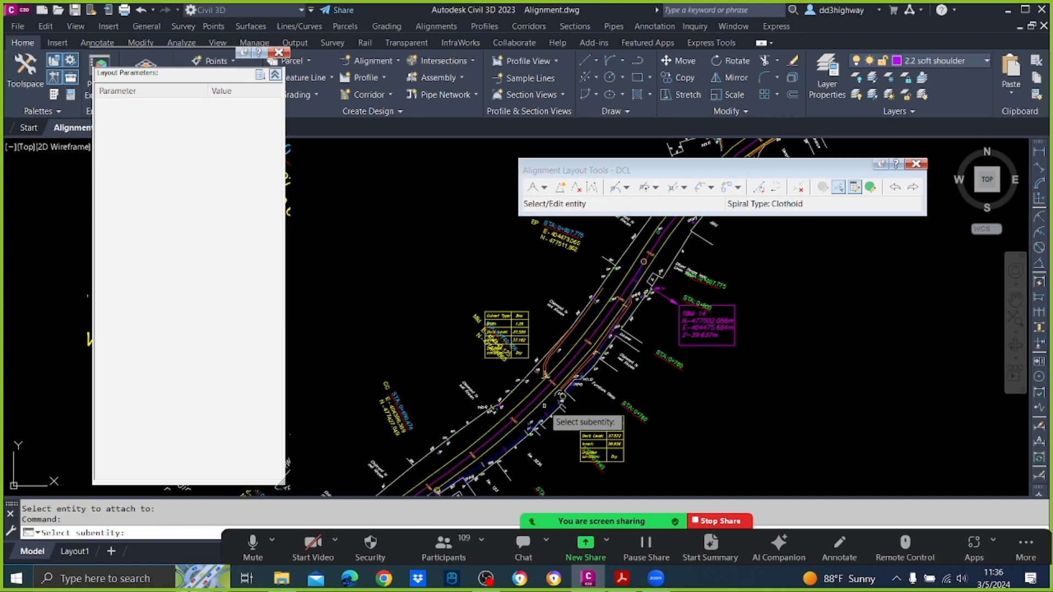
pyautogui.click(551, 412)
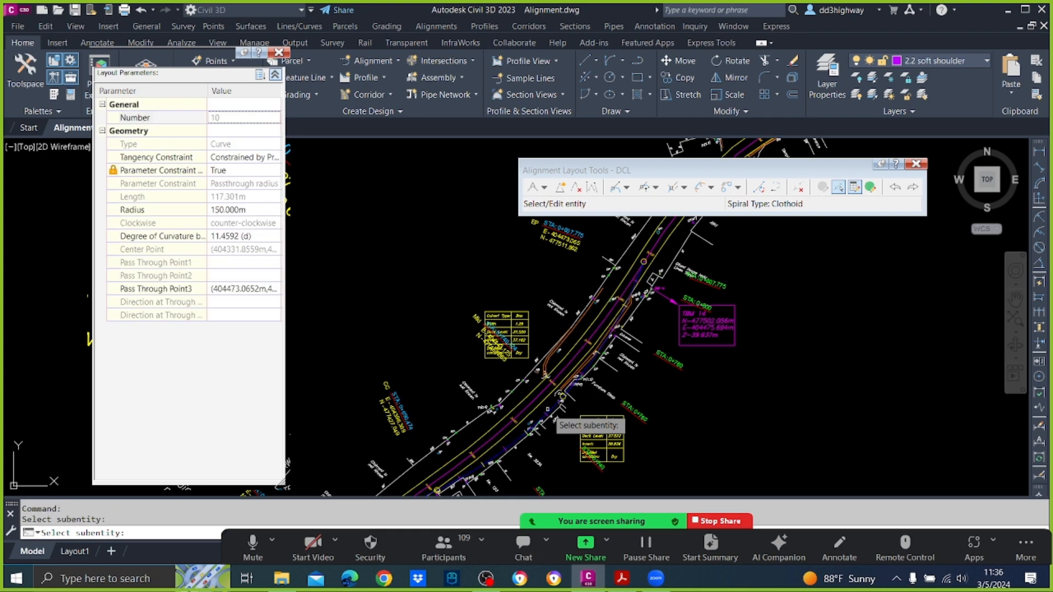
pyautogui.click(249, 210)
pyautogui.write('250')
pyautogui.press('Return')
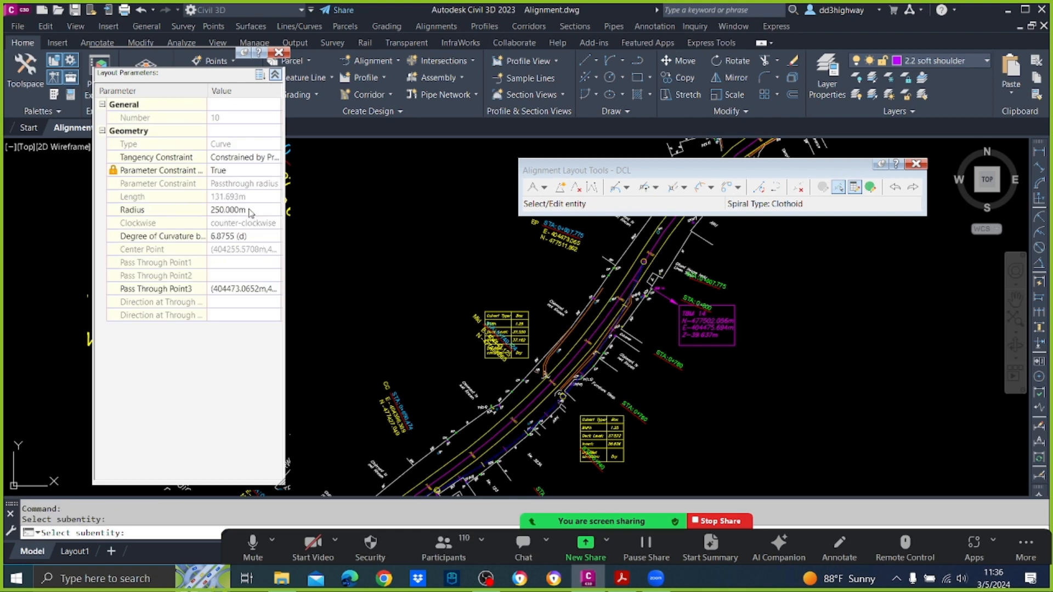
pyautogui.click(249, 210)
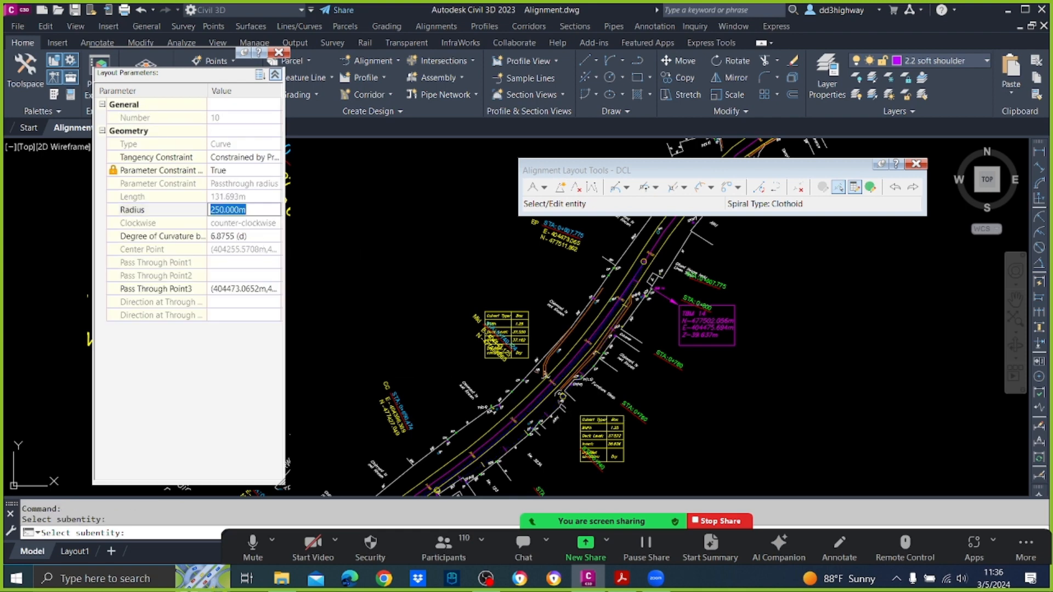
pyautogui.write('300')
pyautogui.press('Return')
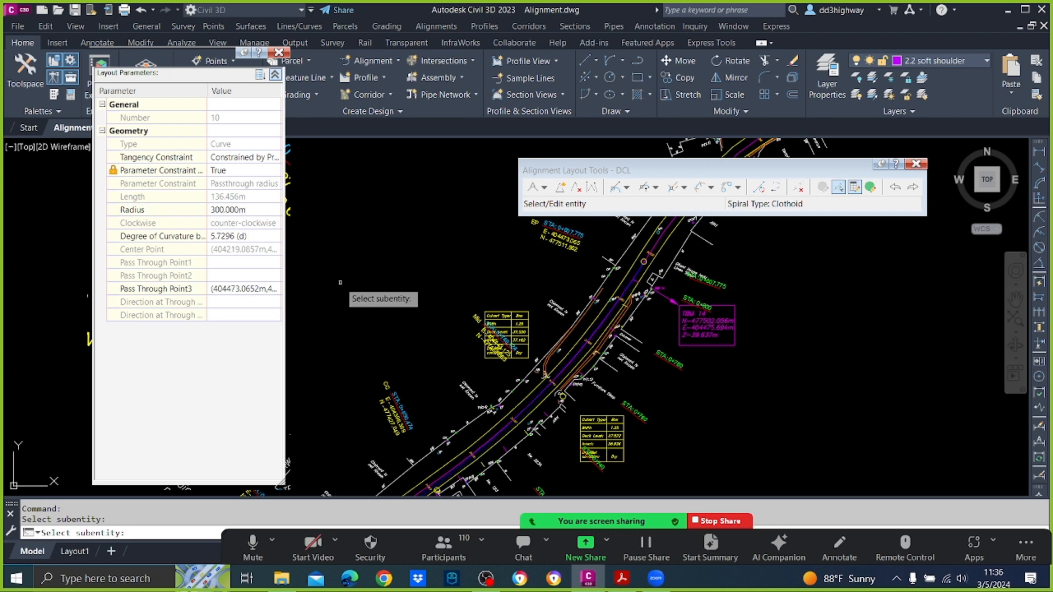
pyautogui.scroll(5, 535, 421)
pyautogui.scroll(-5, 533, 419)
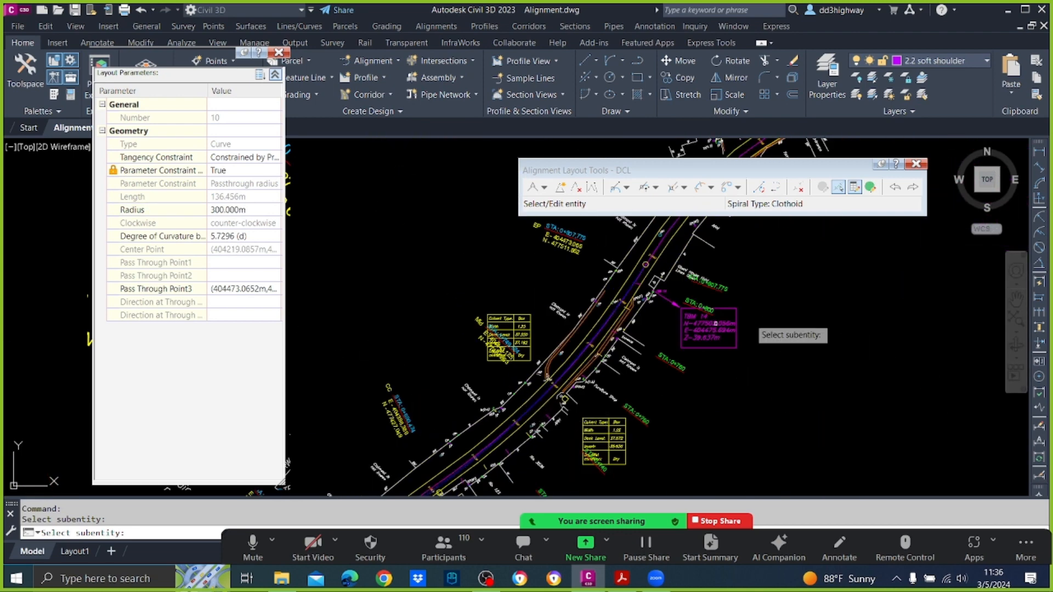
pyautogui.press('Return')
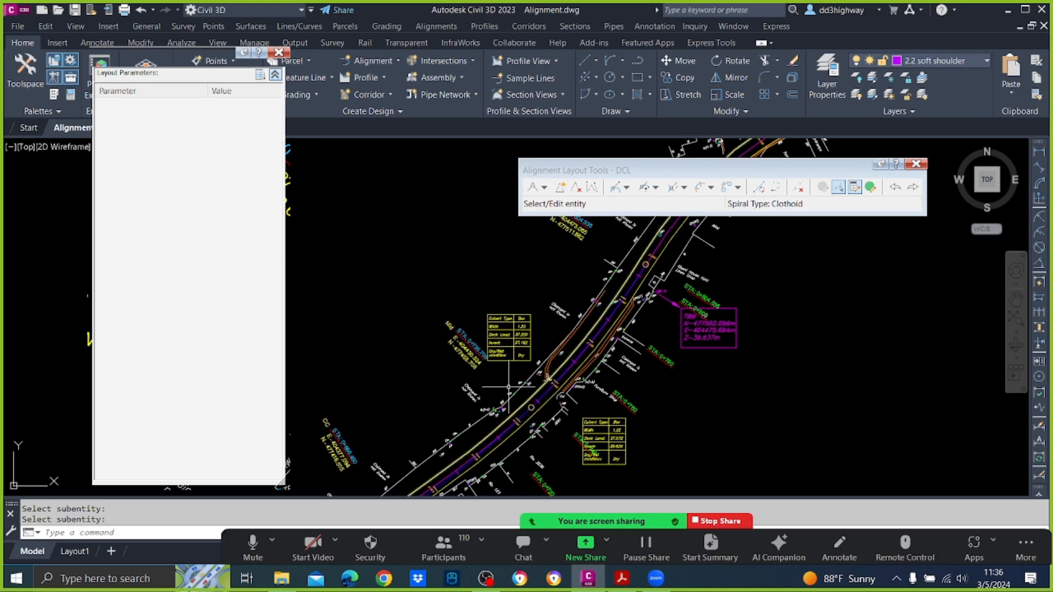
# Step: Attach a reverse floating curve of radius 150 m, less than 180 degrees, to the 300 m curve, ending on the centreline about 80 m further along
pyautogui.scroll(4, 492, 453)
pyautogui.scroll(-3, 498, 410)
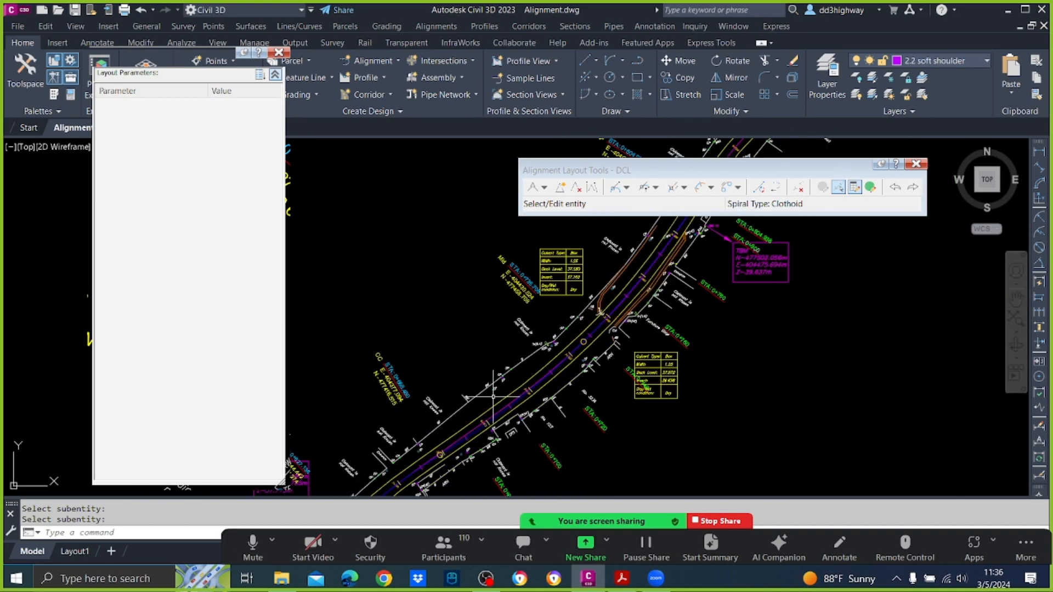
pyautogui.scroll(3, 439, 454)
pyautogui.scroll(-4, 572, 468)
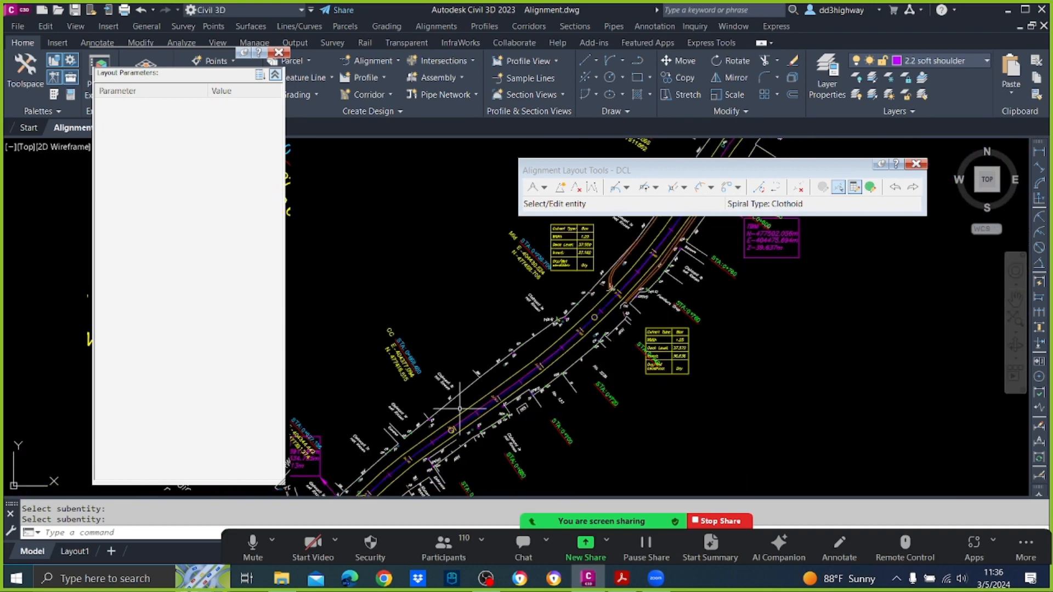
pyautogui.moveTo(685, 258)
pyautogui.mouseDown(button='middle')
pyautogui.moveTo(636, 408)
pyautogui.moveTo(614, 379)
pyautogui.mouseUp(button='middle')
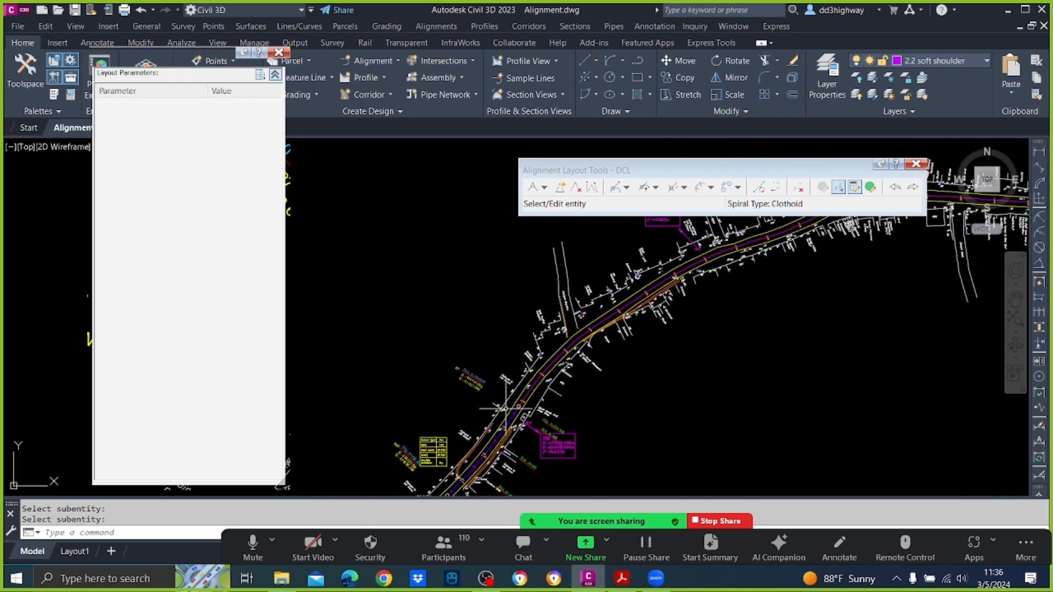
pyautogui.scroll(2, 602, 342)
pyautogui.scroll(-2, 601, 365)
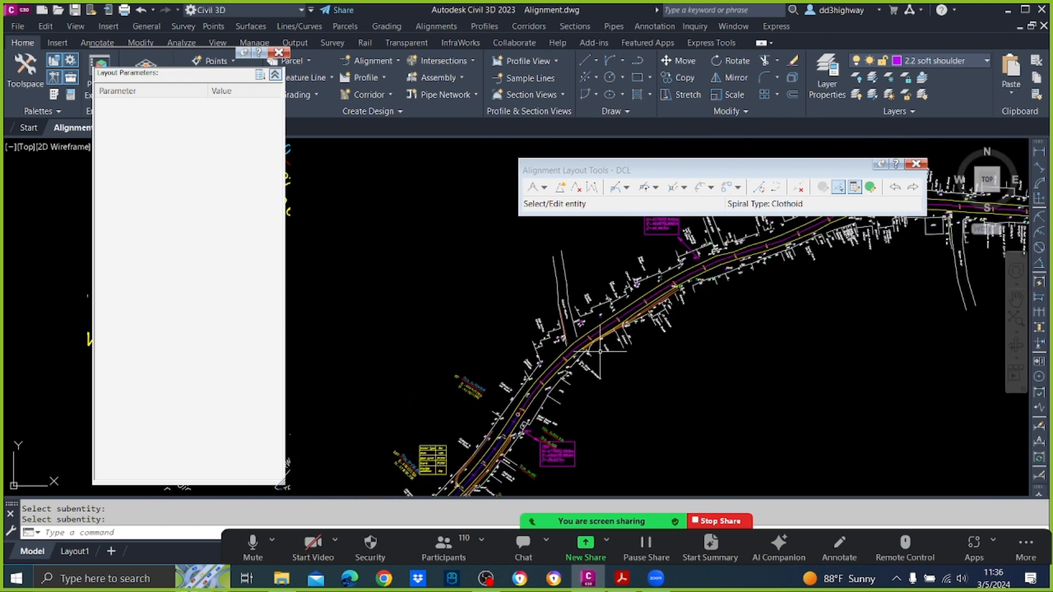
pyautogui.click(657, 188)
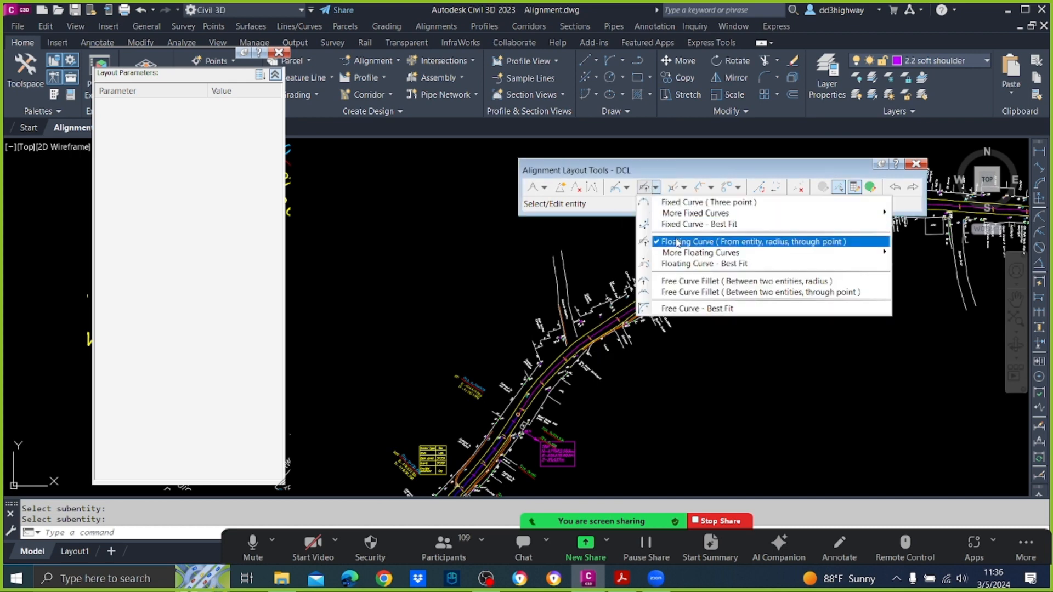
pyautogui.click(678, 242)
pyautogui.scroll(3, 551, 397)
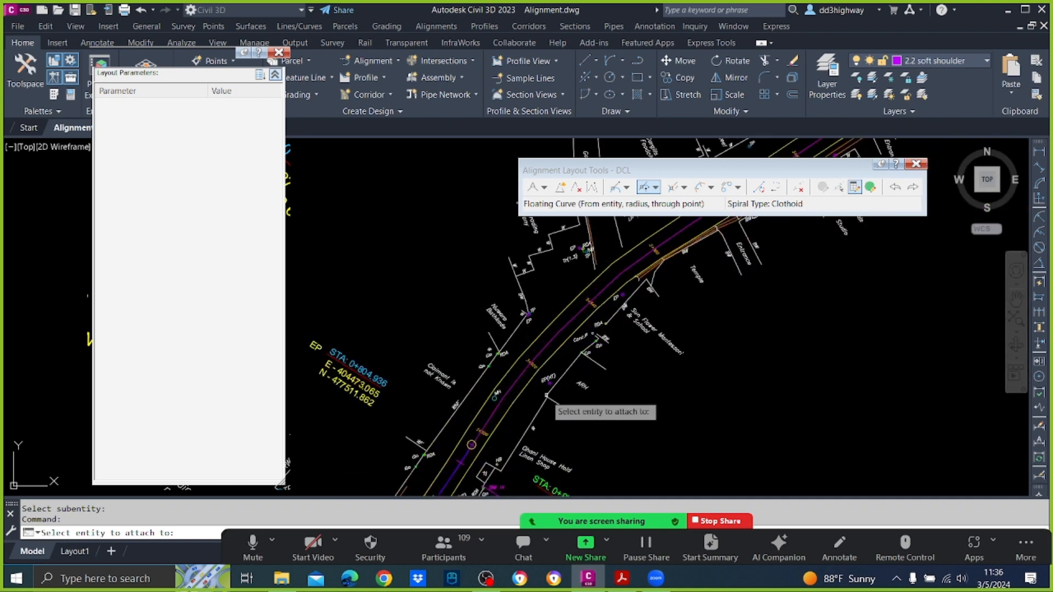
pyautogui.scroll(4, 471, 445)
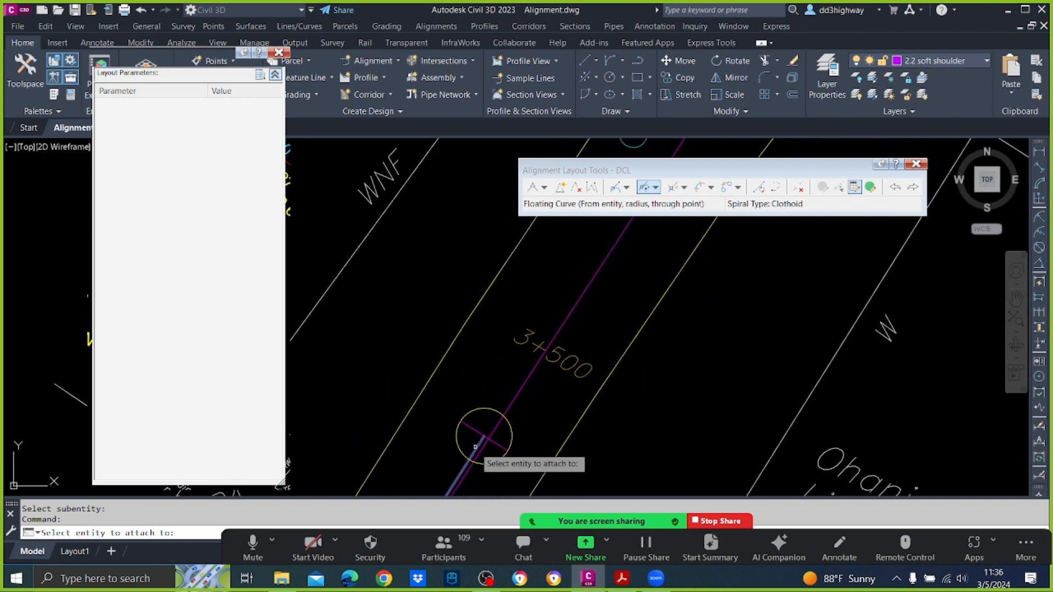
pyautogui.click(475, 446)
pyautogui.scroll(-5, 480, 373)
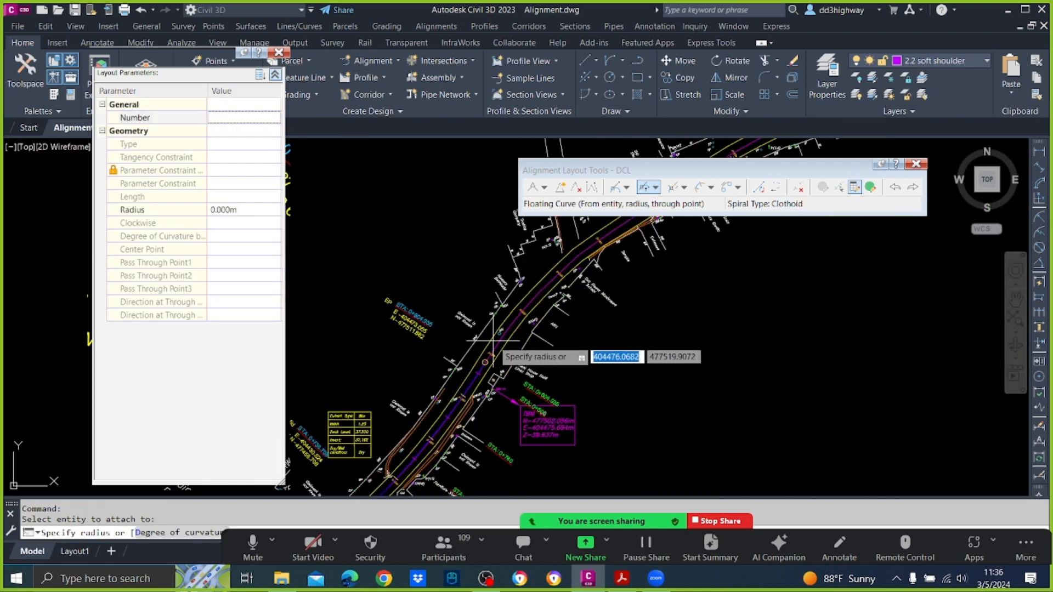
pyautogui.scroll(2, 612, 289)
pyautogui.write('15')
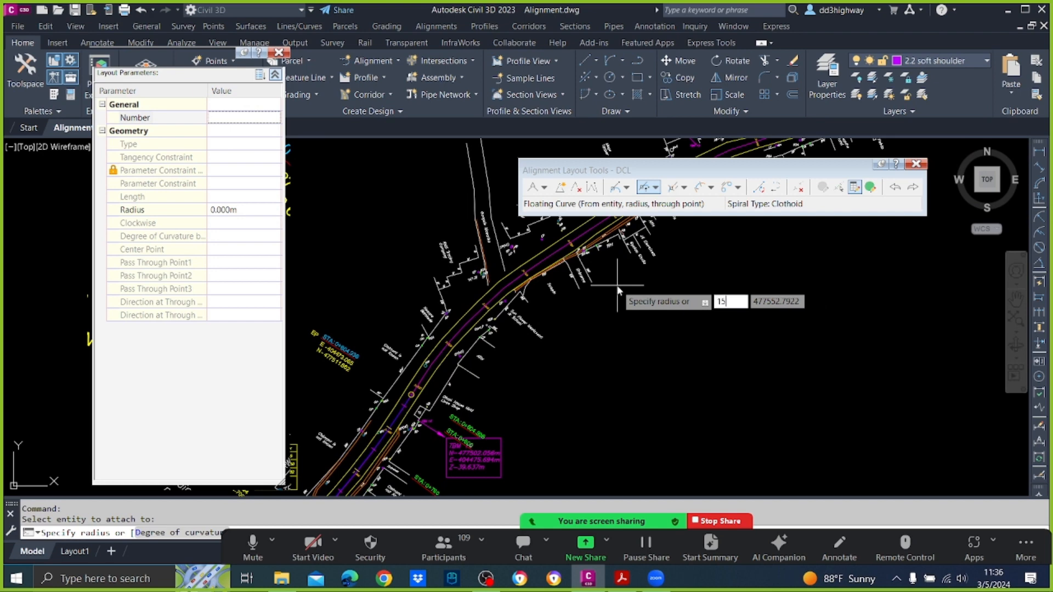
pyautogui.write('0')
pyautogui.press('Return')
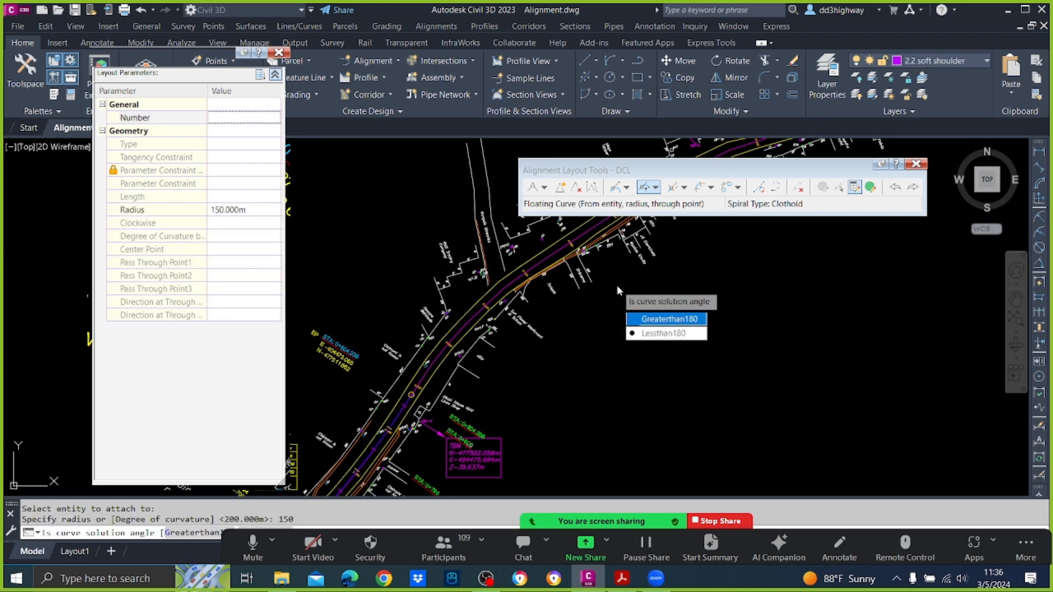
pyautogui.press('Return')
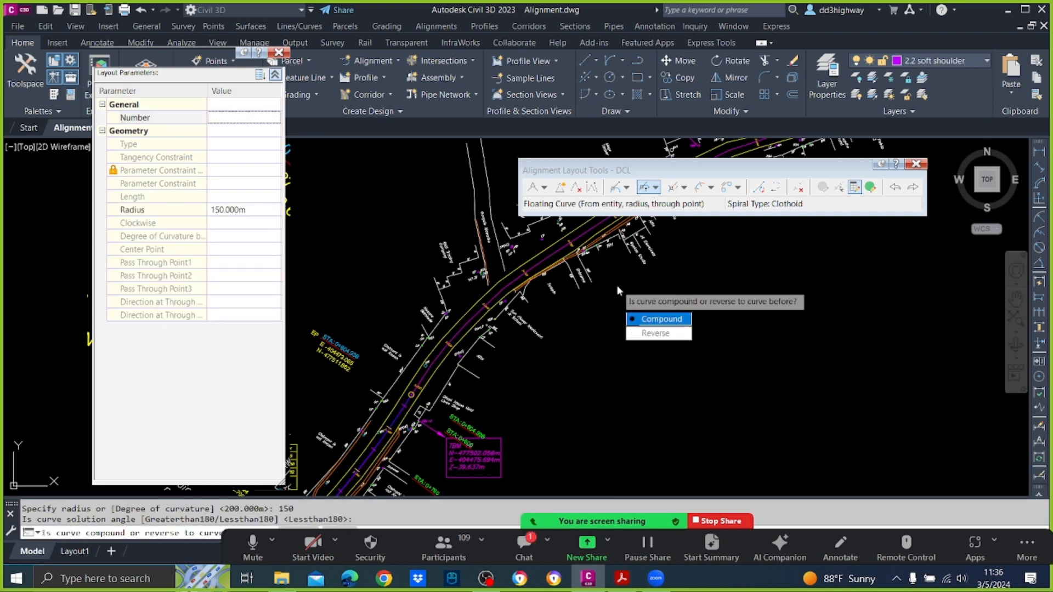
pyautogui.write('r')
pyautogui.press('Return')
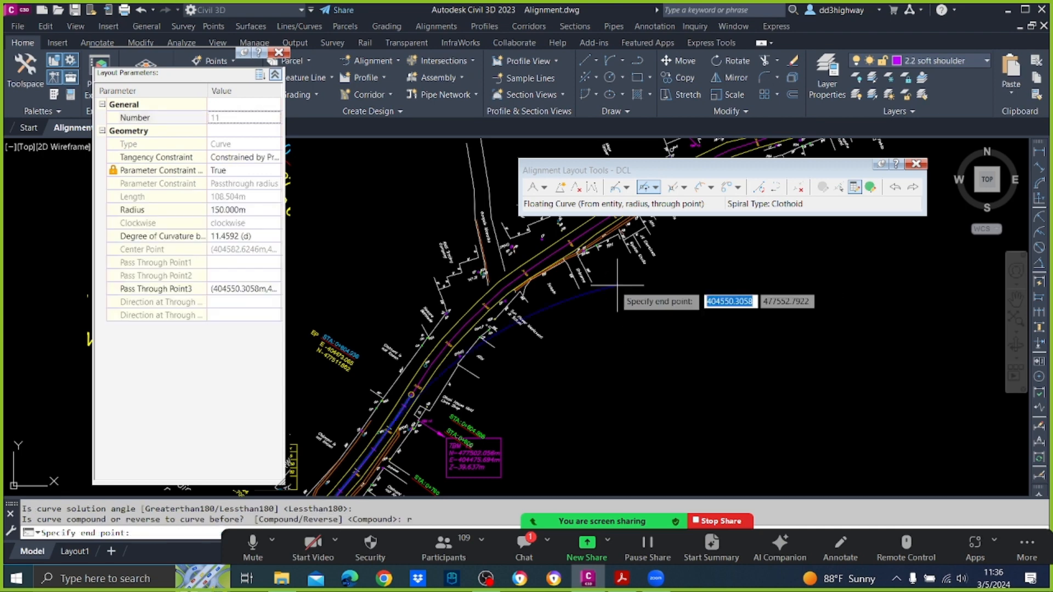
pyautogui.click(563, 250)
pyautogui.scroll(-3, 608, 335)
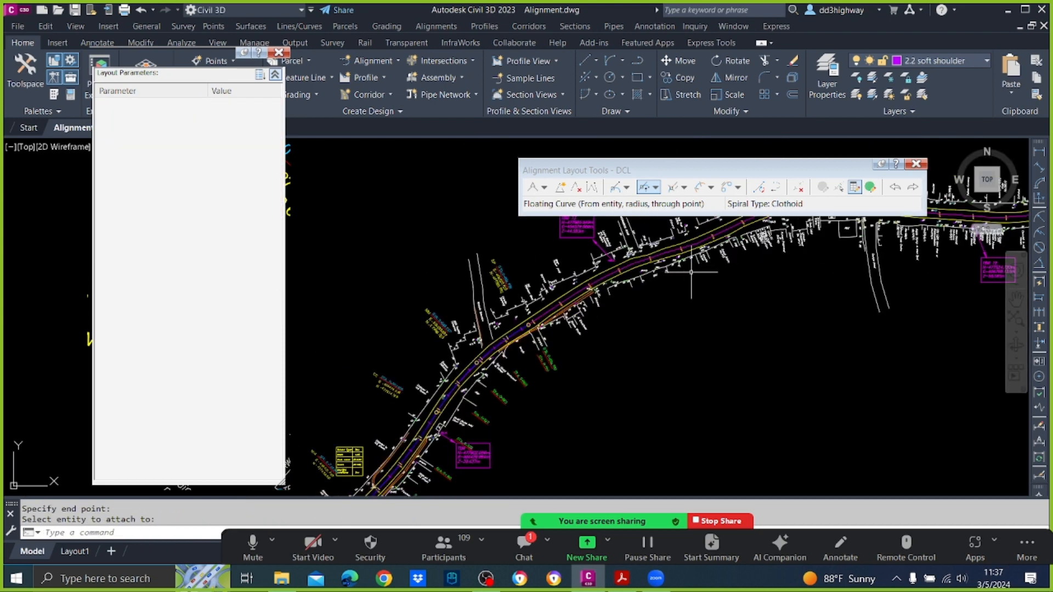
pyautogui.scroll(3, 568, 292)
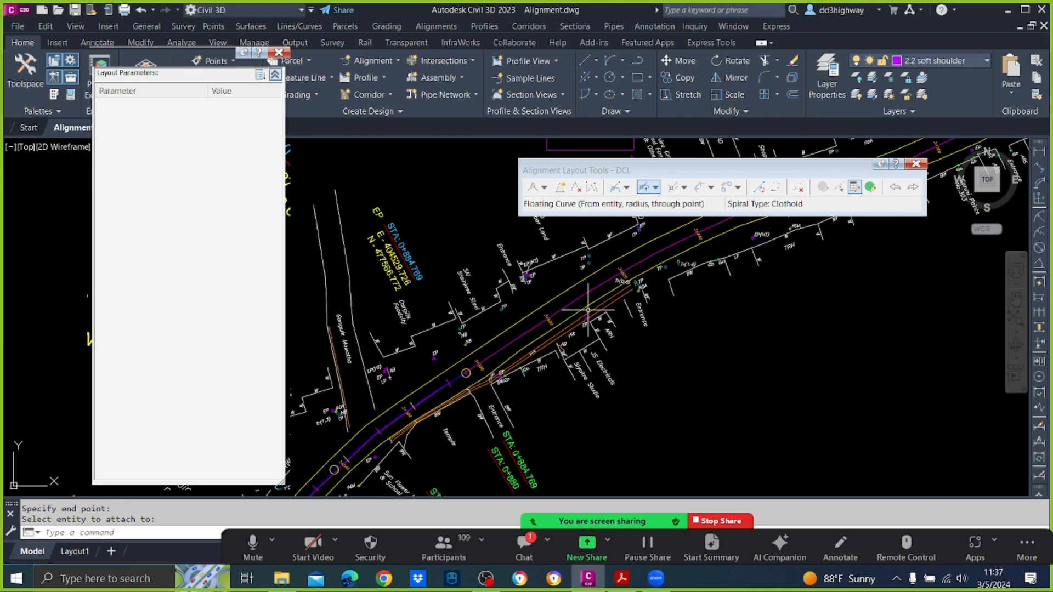
# Step: Examine the existing road and centreline ahead of the last curve, closing the layout parameters table for a clear view
pyautogui.scroll(-3, 588, 310)
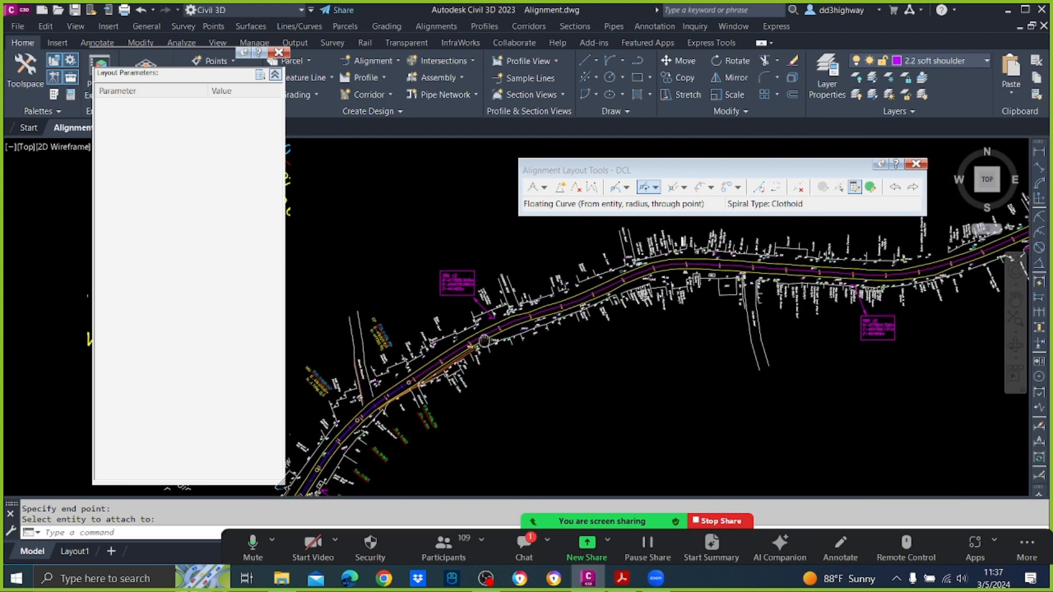
pyautogui.moveTo(484, 340); pyautogui.dragTo(458, 349, button='middle')
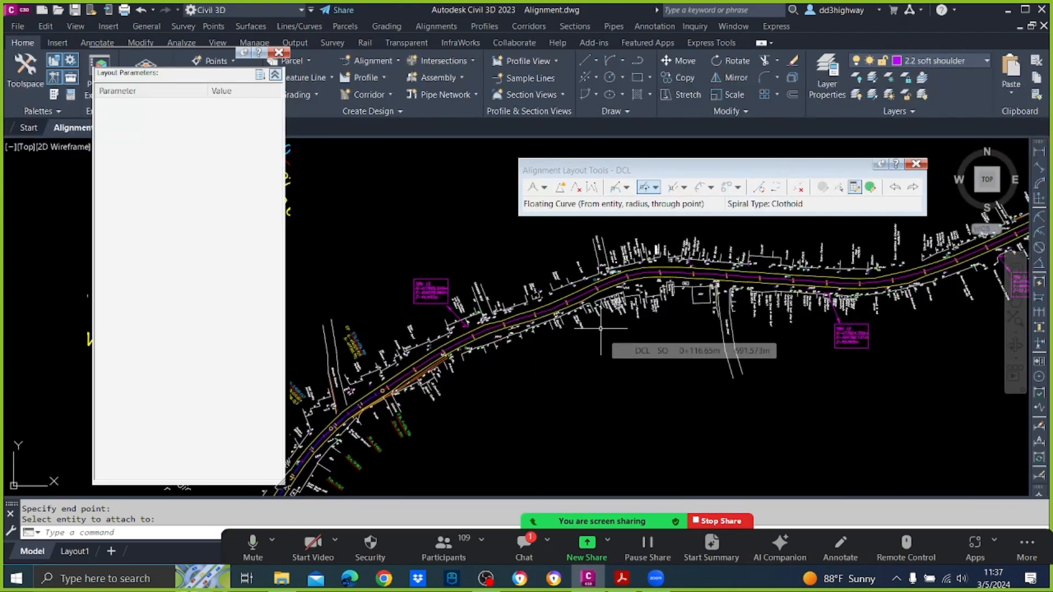
pyautogui.scroll(3, 625, 287)
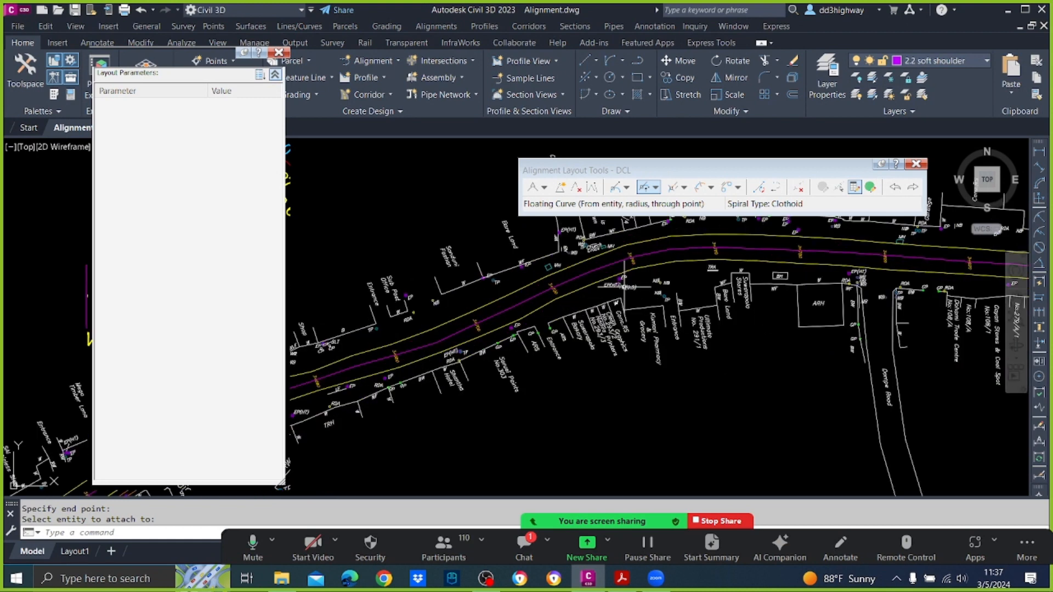
pyautogui.scroll(-2, 614, 293)
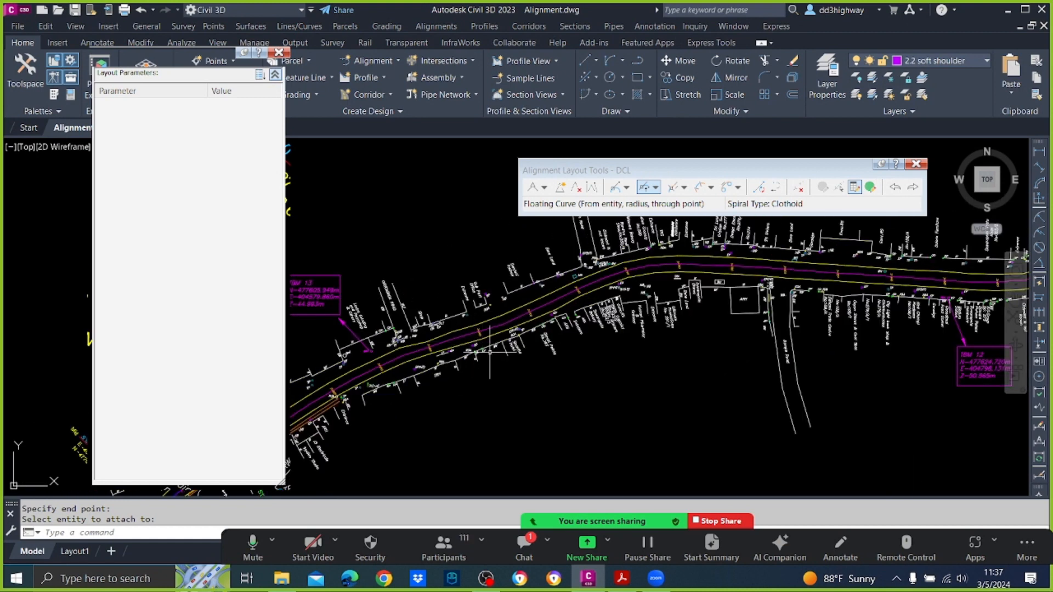
pyautogui.scroll(-2, 391, 357)
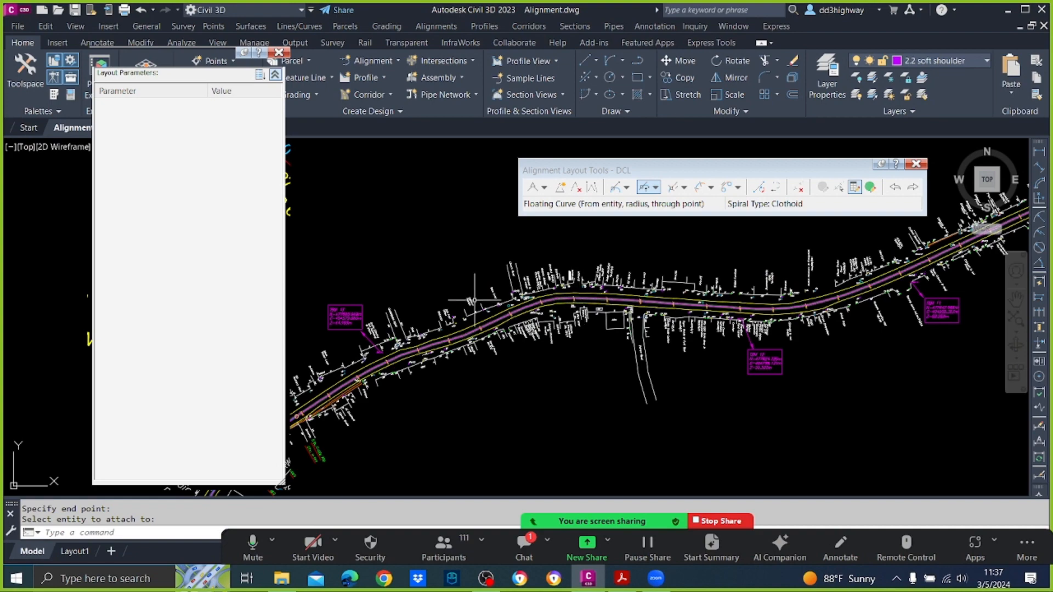
pyautogui.scroll(3, 450, 336)
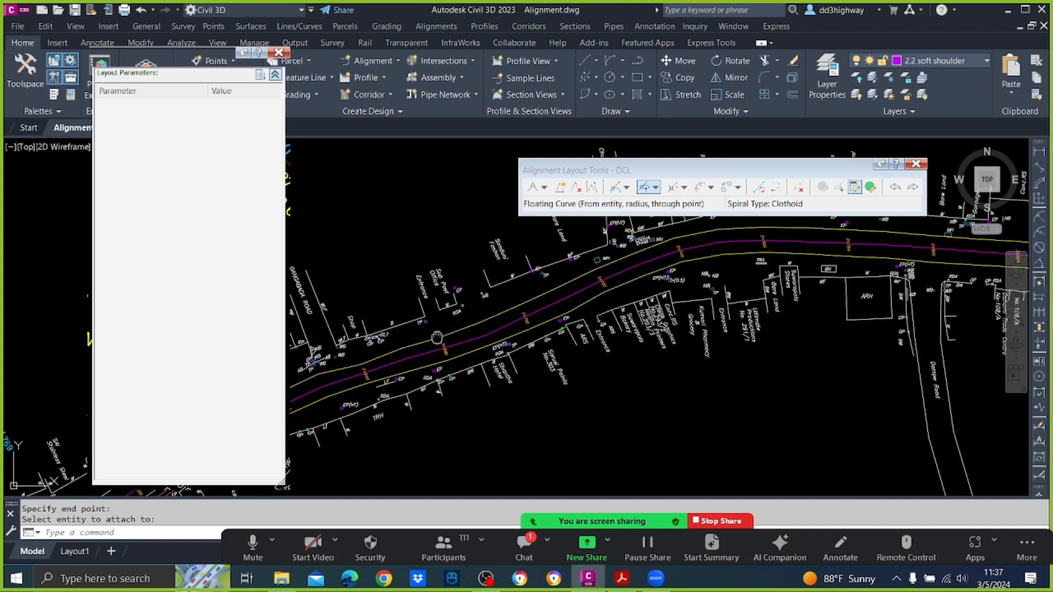
pyautogui.moveTo(436, 337); pyautogui.dragTo(637, 281, button='middle')
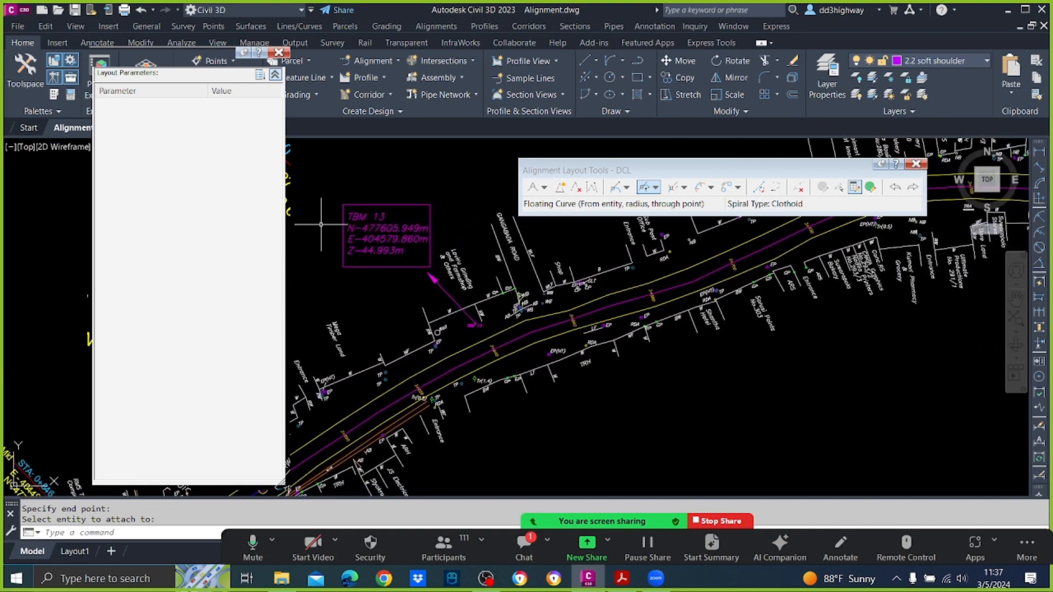
pyautogui.click(278, 52)
pyautogui.scroll(-2, 560, 401)
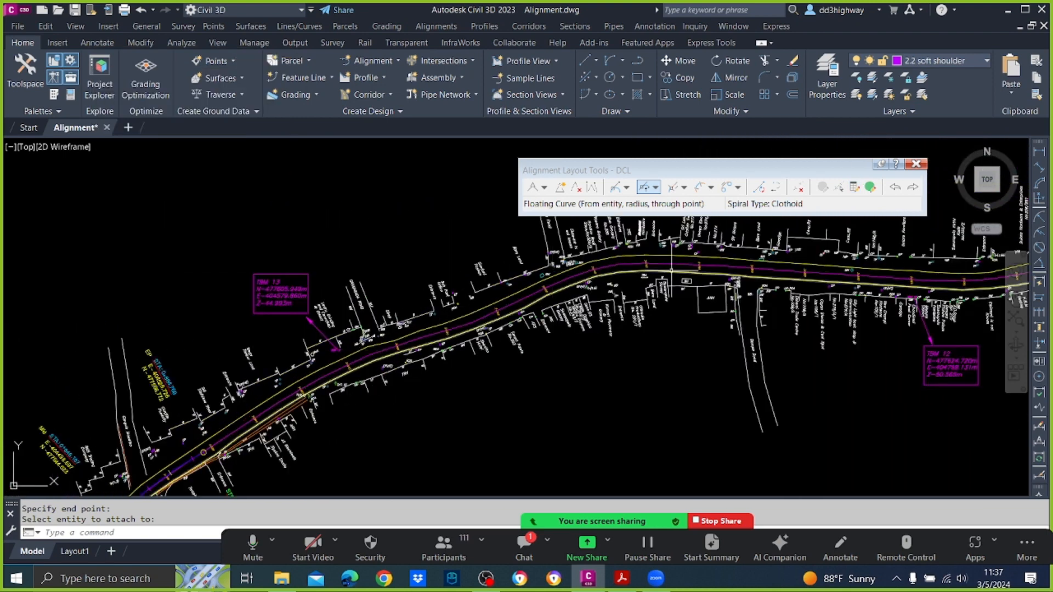
pyautogui.moveTo(426, 404); pyautogui.dragTo(520, 335, button='middle')
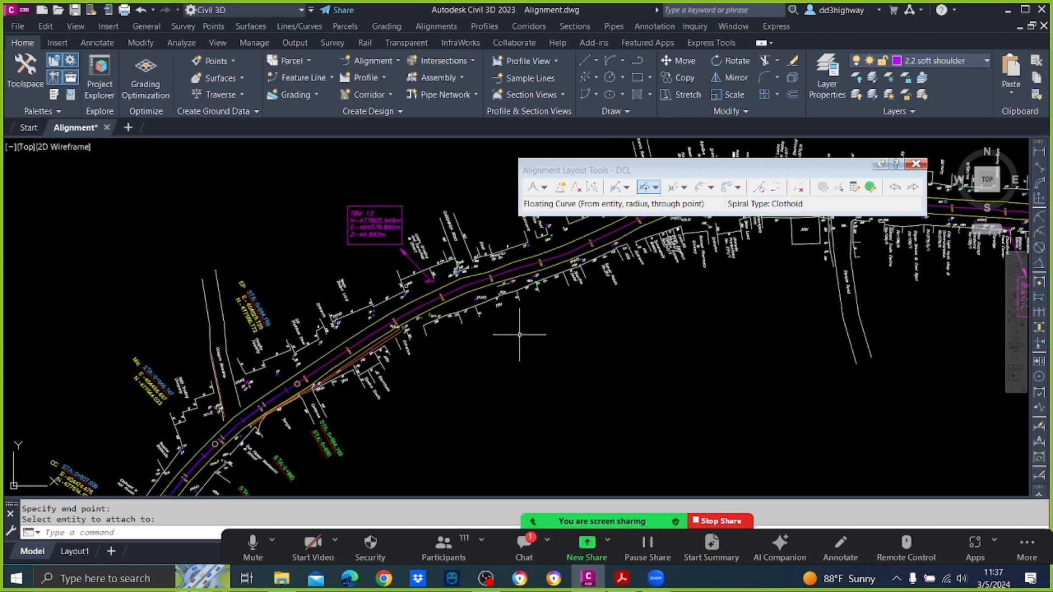
# Step: Attach a floating line through a point to the last curve, about 80 m long, ending between stations 3+640 and 3+660 near TBM 13
pyautogui.click(628, 189)
pyautogui.click(675, 241)
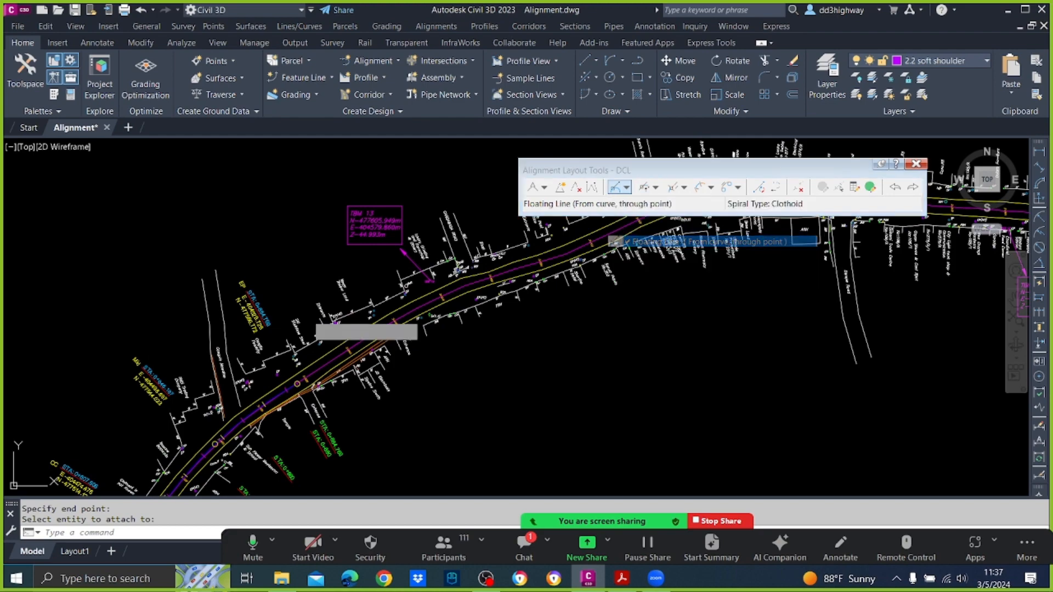
pyautogui.scroll(7, 279, 390)
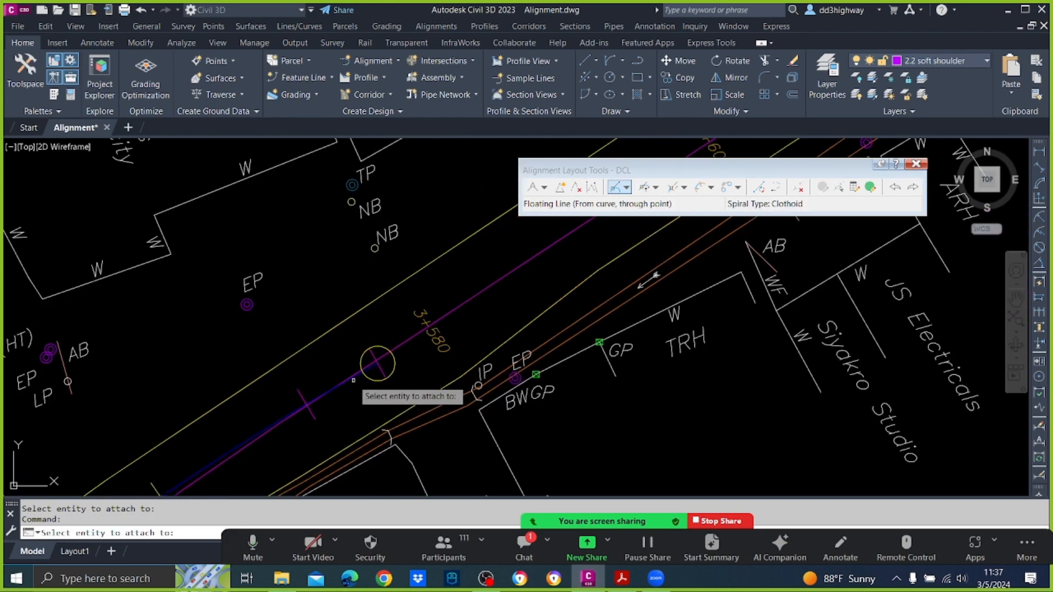
pyautogui.click(354, 380)
pyautogui.scroll(-2, 355, 395)
pyautogui.scroll(-3, 573, 353)
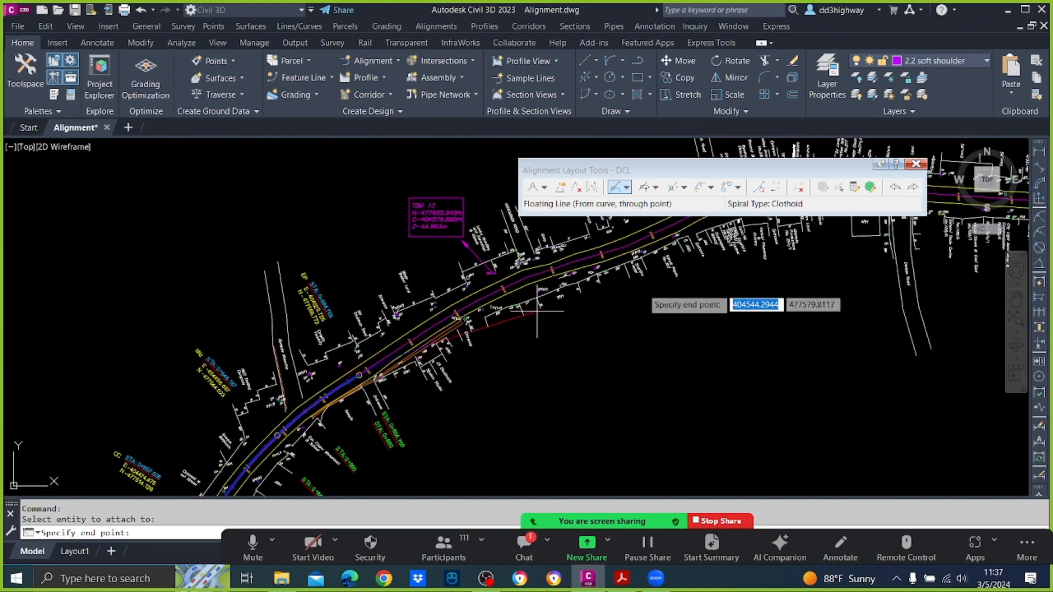
pyautogui.scroll(-2, 597, 296)
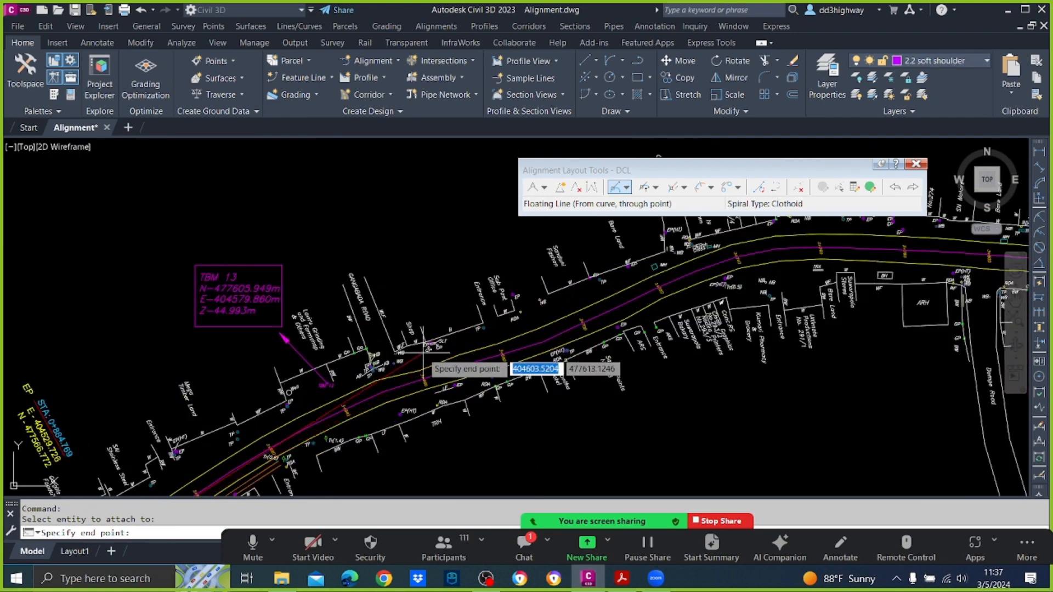
pyautogui.scroll(2, 394, 461)
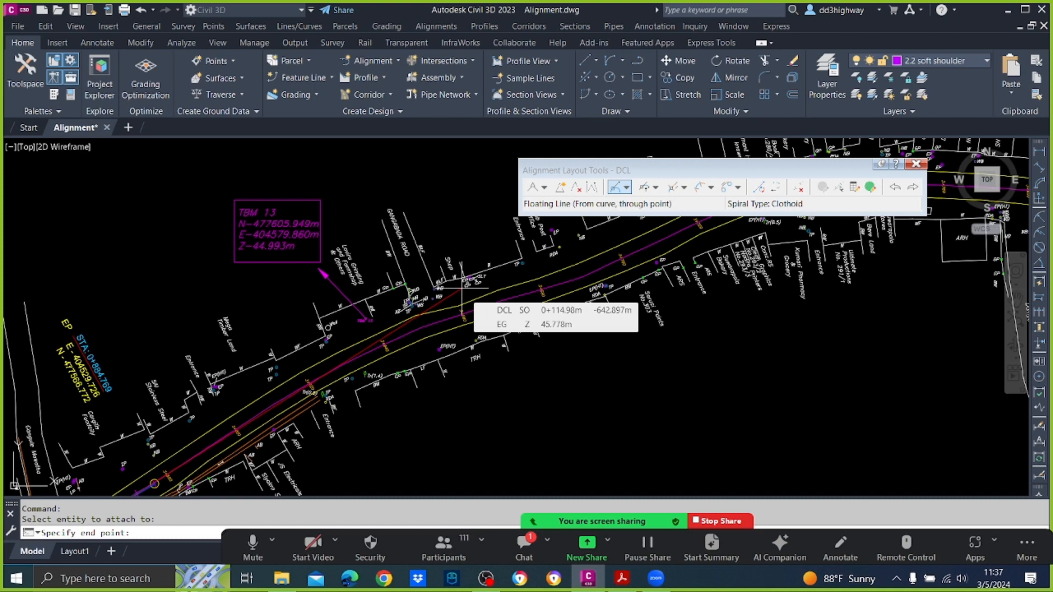
pyautogui.scroll(2, 437, 309)
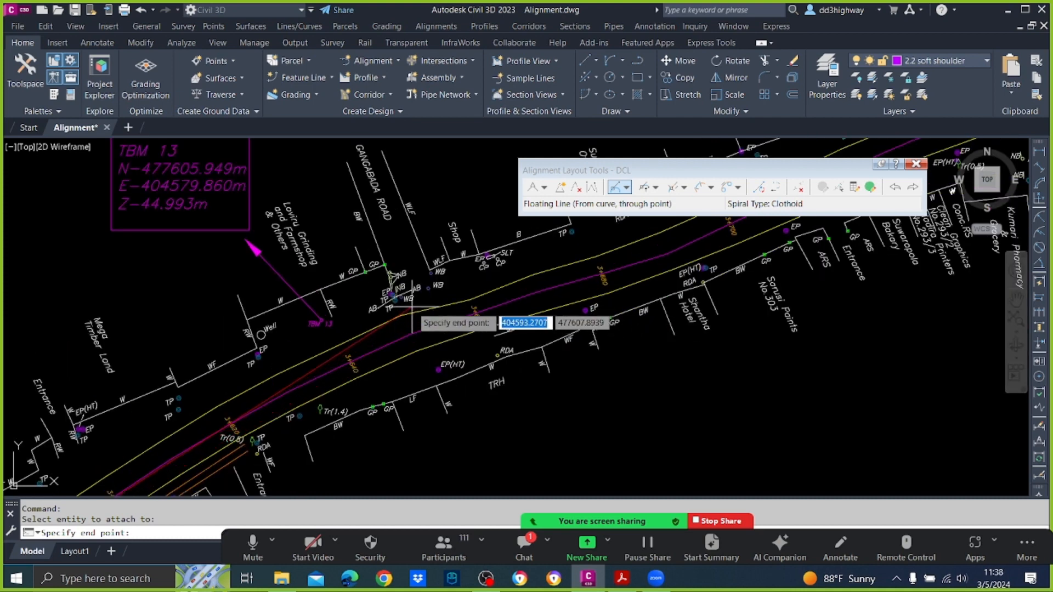
pyautogui.click(384, 337)
pyautogui.scroll(-3, 400, 337)
pyautogui.press('Return')
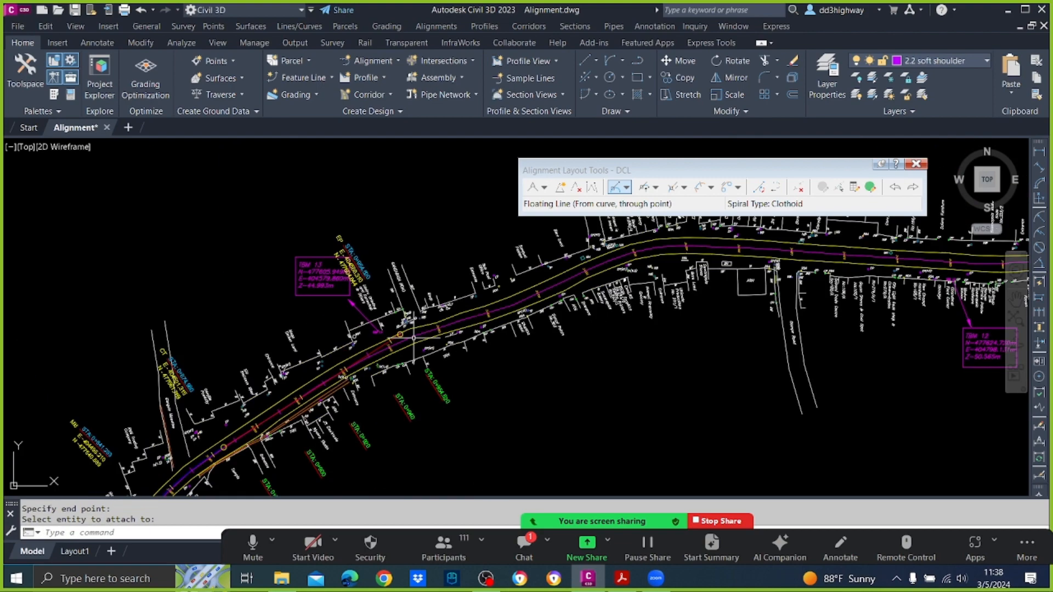
# Step: Draw a tangent without curves from the floating line's endpoint, about 105 m long, to the road bend near station 3+750
pyautogui.moveTo(585, 295); pyautogui.dragTo(383, 333, button='middle')
pyautogui.scroll(-2, 383, 333)
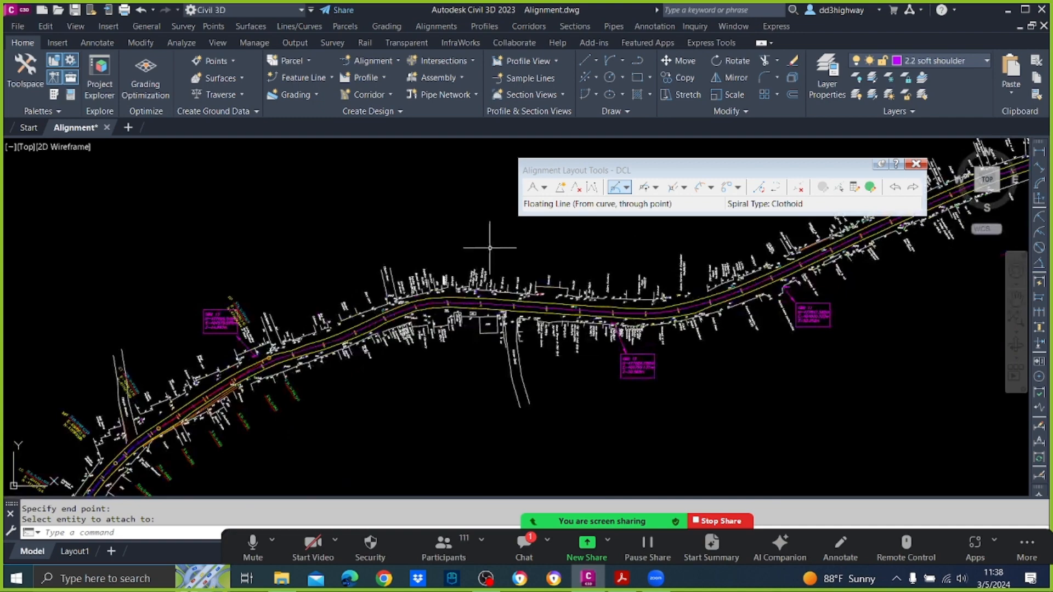
pyautogui.click(546, 187)
pyautogui.click(554, 201)
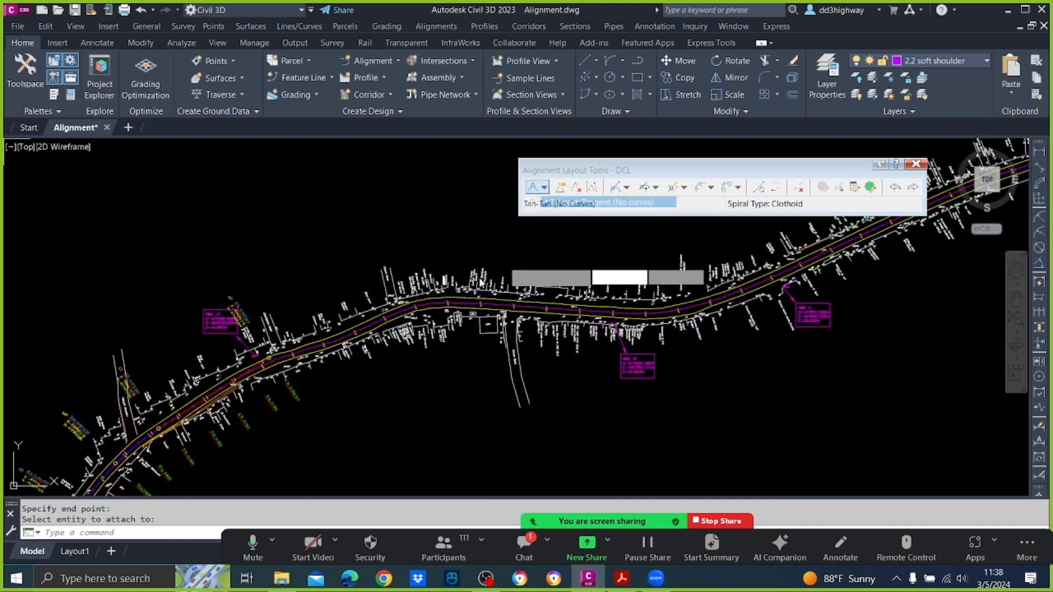
pyautogui.scroll(5, 304, 357)
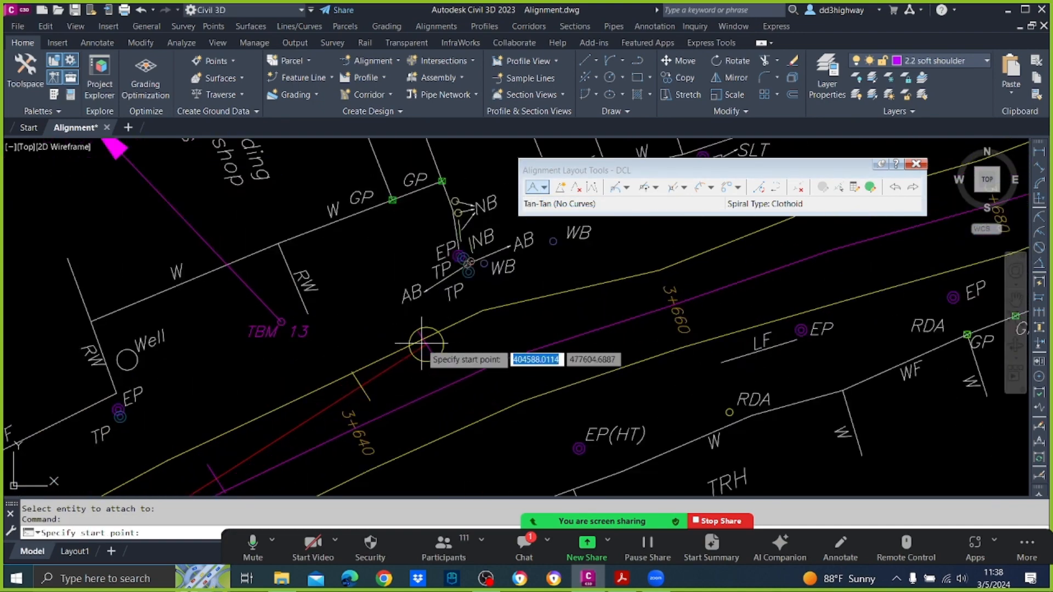
pyautogui.press('F3')
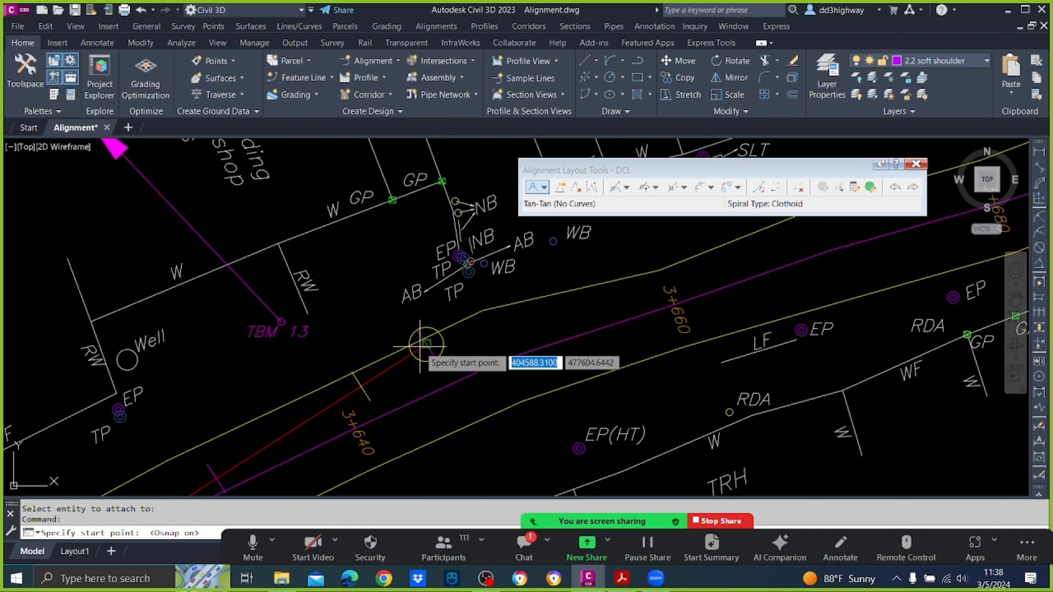
pyautogui.click(426, 345)
pyautogui.scroll(-5, 433, 343)
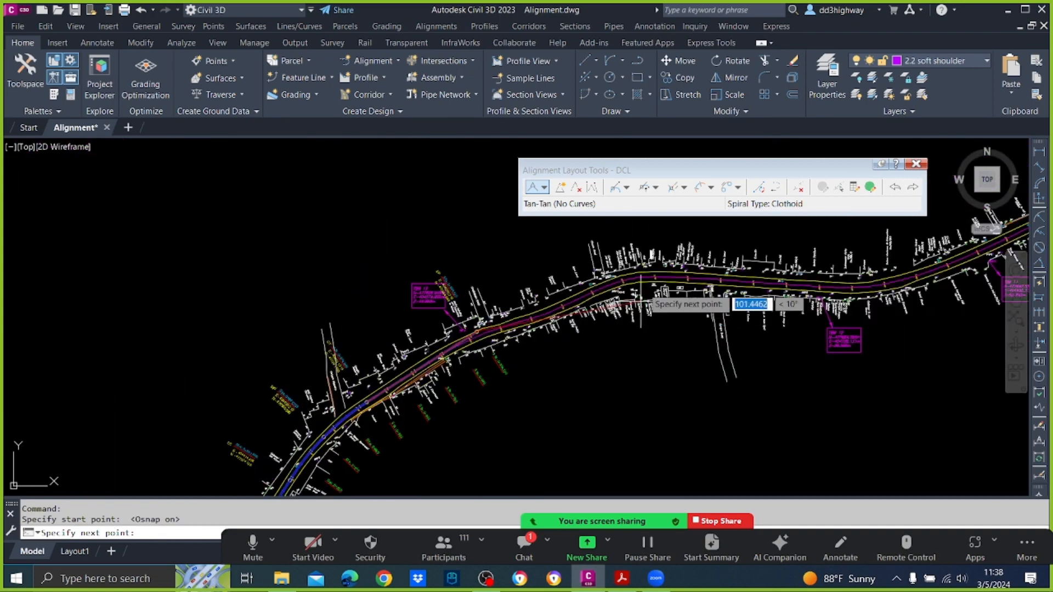
pyautogui.scroll(3, 645, 280)
pyautogui.press('F3')
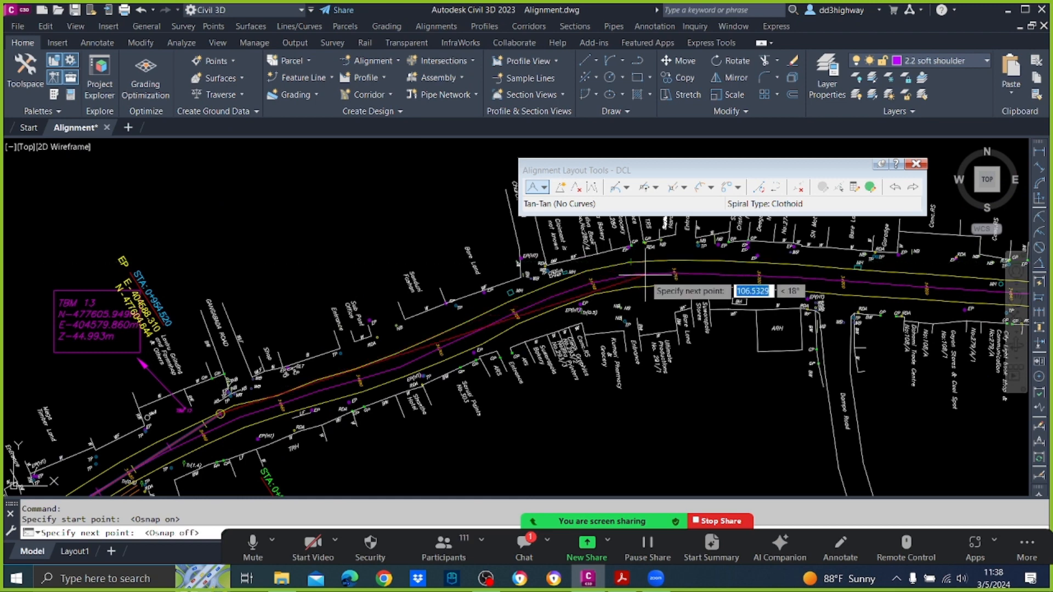
pyautogui.scroll(2, 639, 271)
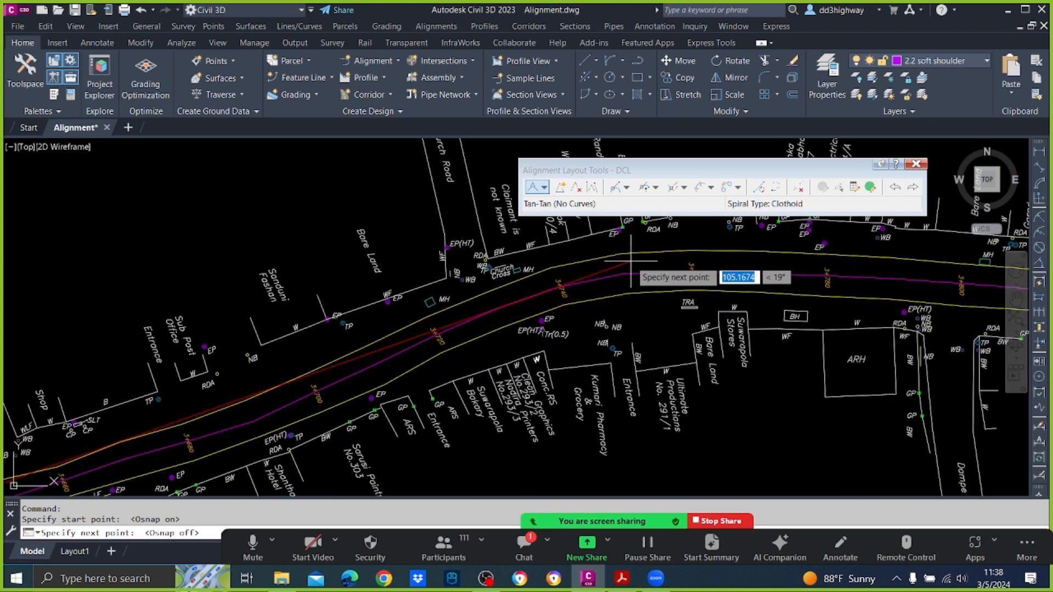
pyautogui.click(631, 261)
pyautogui.scroll(-4, 632, 264)
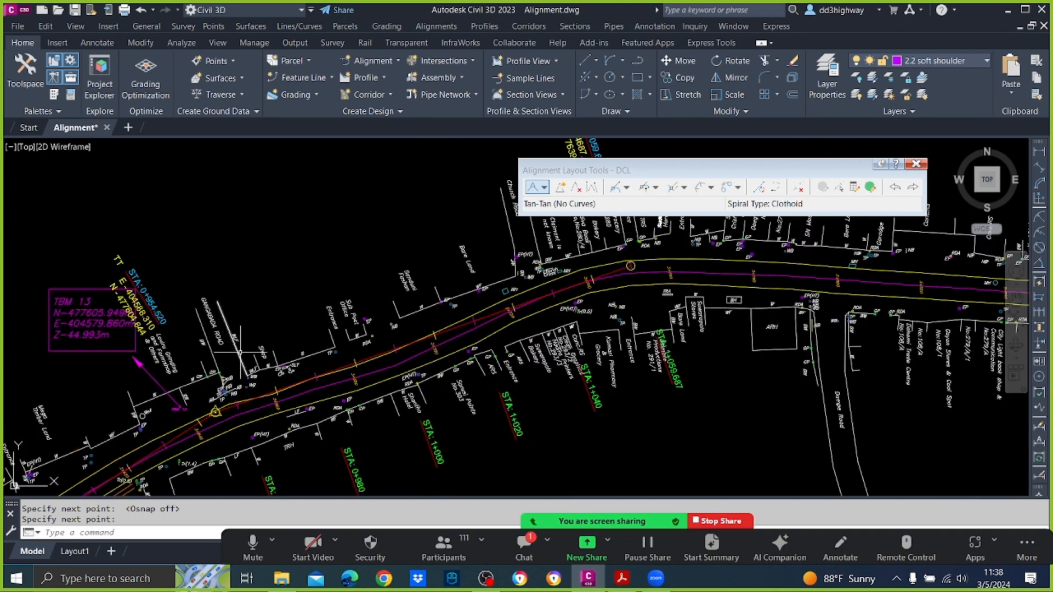
# Step: Examine the joint between the floating line and the new tangent near TBM 13
pyautogui.moveTo(216, 411); pyautogui.dragTo(436, 323, button='middle')
pyautogui.scroll(2, 439, 324)
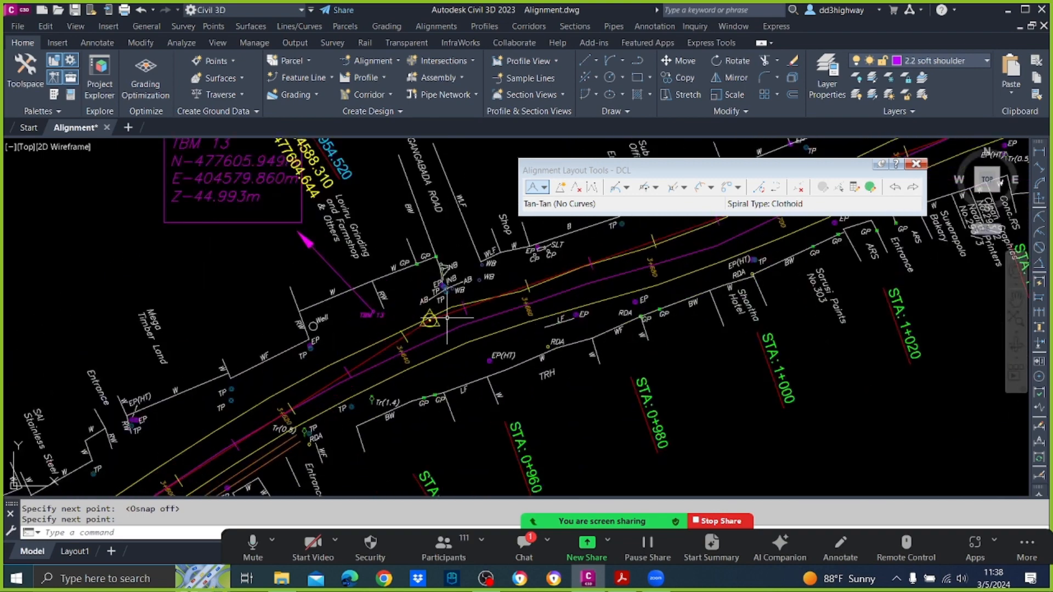
pyautogui.press('Return')
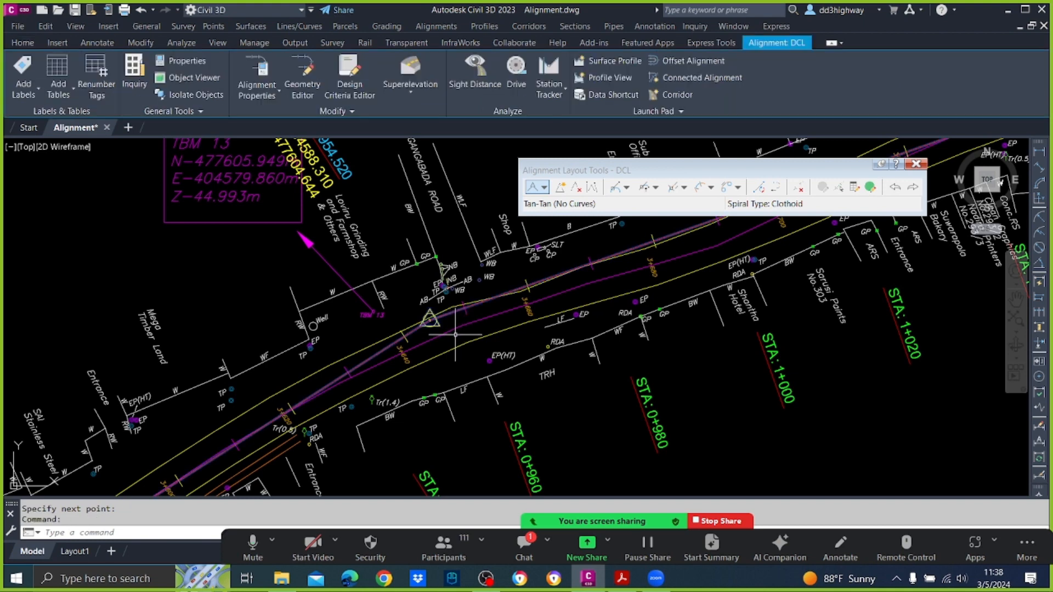
pyautogui.scroll(7, 430, 318)
pyautogui.scroll(1, 483, 304)
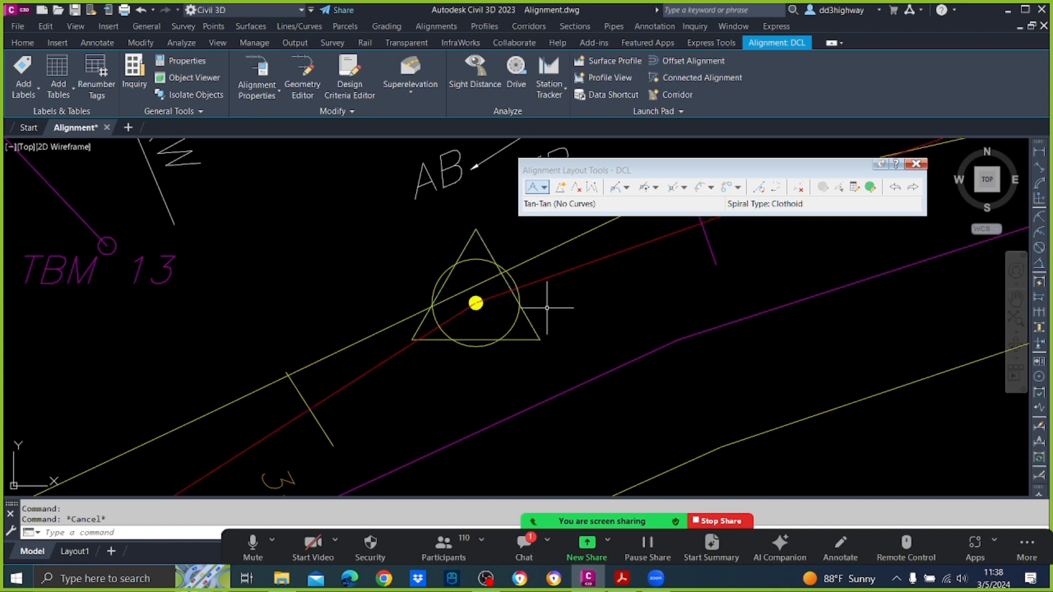
pyautogui.press('Escape')
pyautogui.scroll(-8, 475, 303)
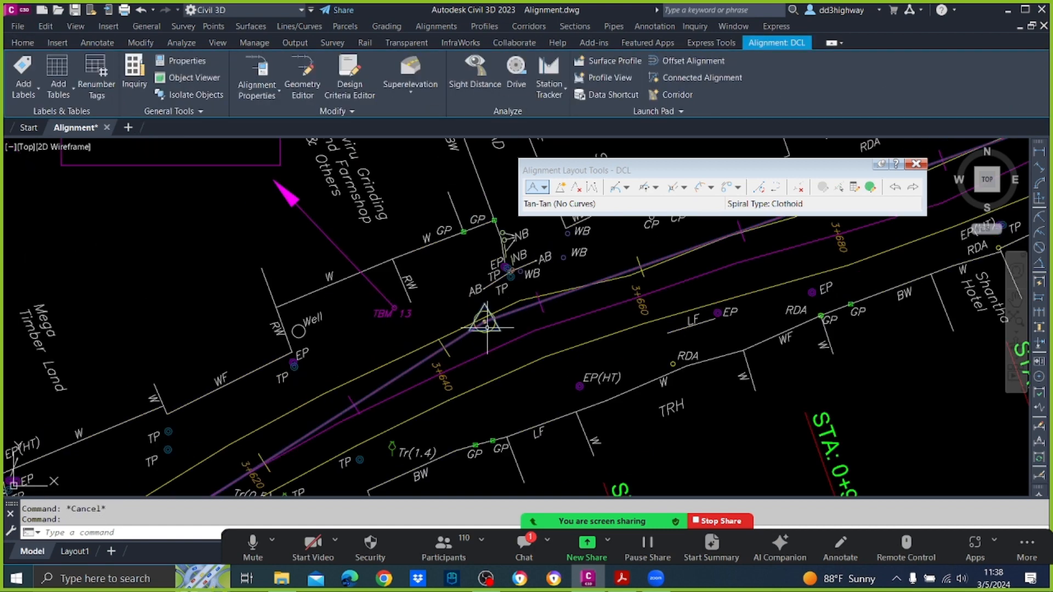
pyautogui.press('Escape')
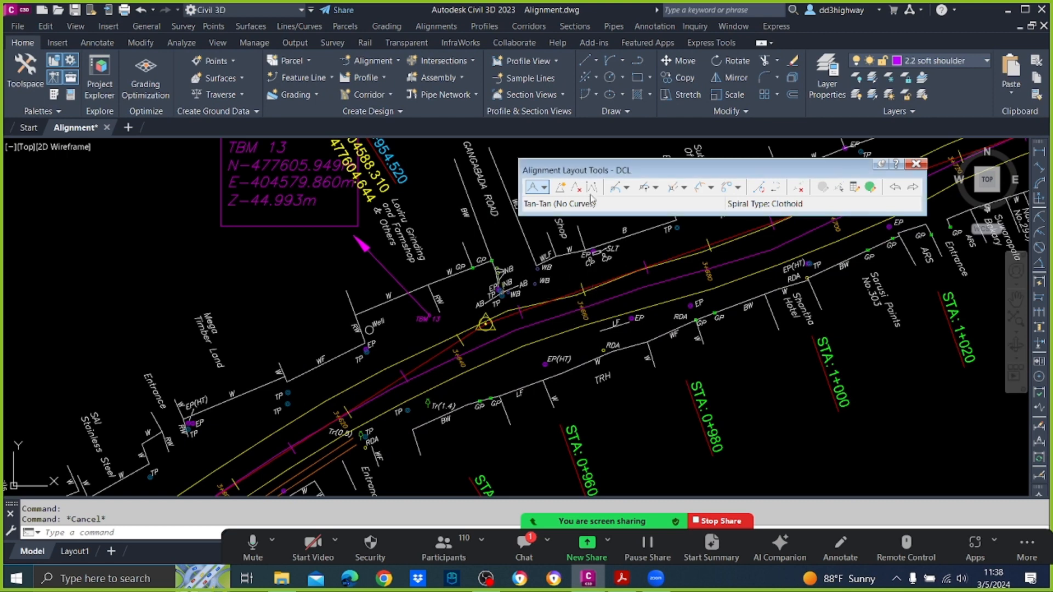
# Step: Delete the tangent sub-entity that starts at the floating line's end near TBM 13
pyautogui.click(800, 187)
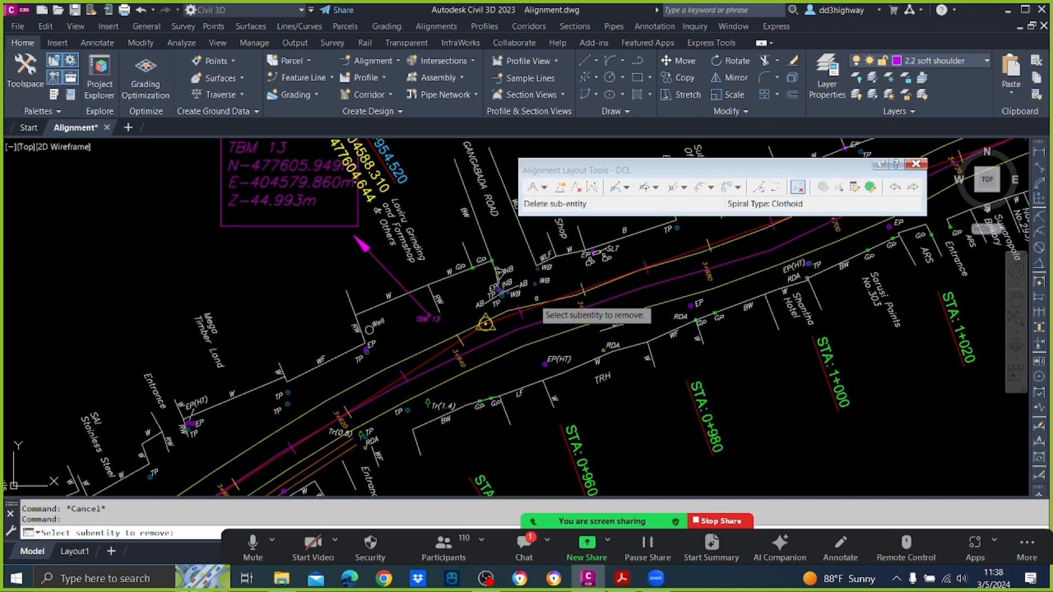
pyautogui.click(515, 314)
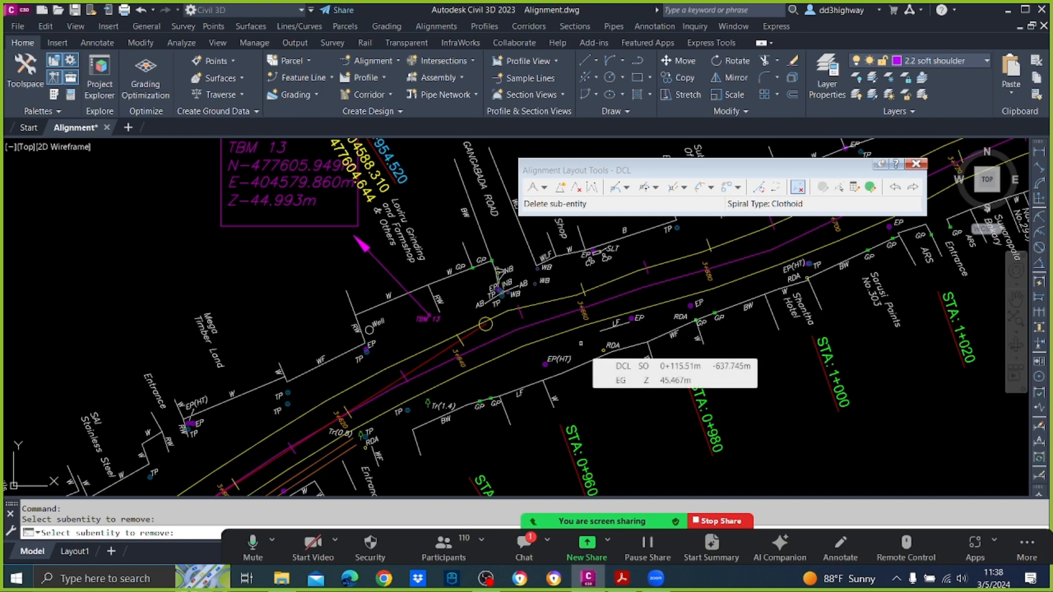
pyautogui.press('Escape')
# Step: Draw a construction line from the road bend near station 3+740 back along the centreline, past station 3+640
pyautogui.scroll(-3, 515, 267)
pyautogui.scroll(1, 624, 267)
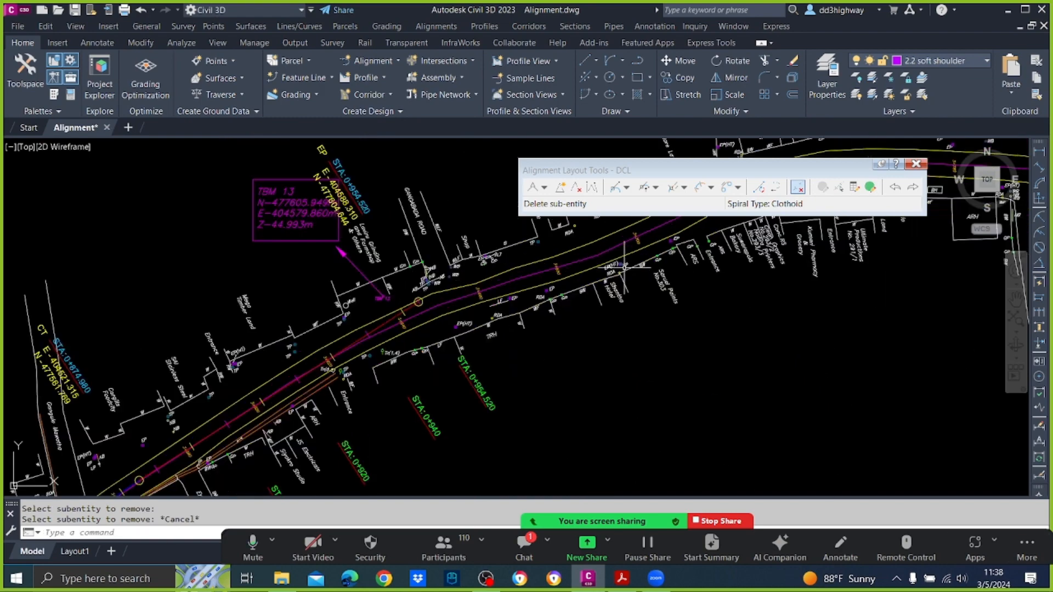
pyautogui.moveTo(751, 275)
pyautogui.mouseDown(button='middle')
pyautogui.moveTo(647, 323)
pyautogui.moveTo(636, 343)
pyautogui.mouseUp(button='middle')
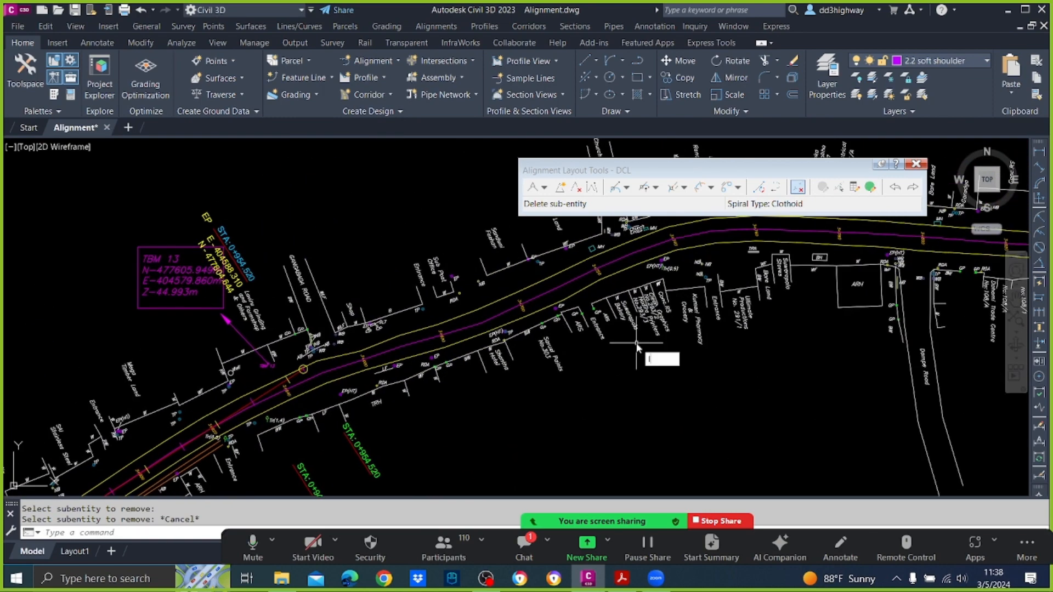
pyautogui.write('L')
pyautogui.press('Return')
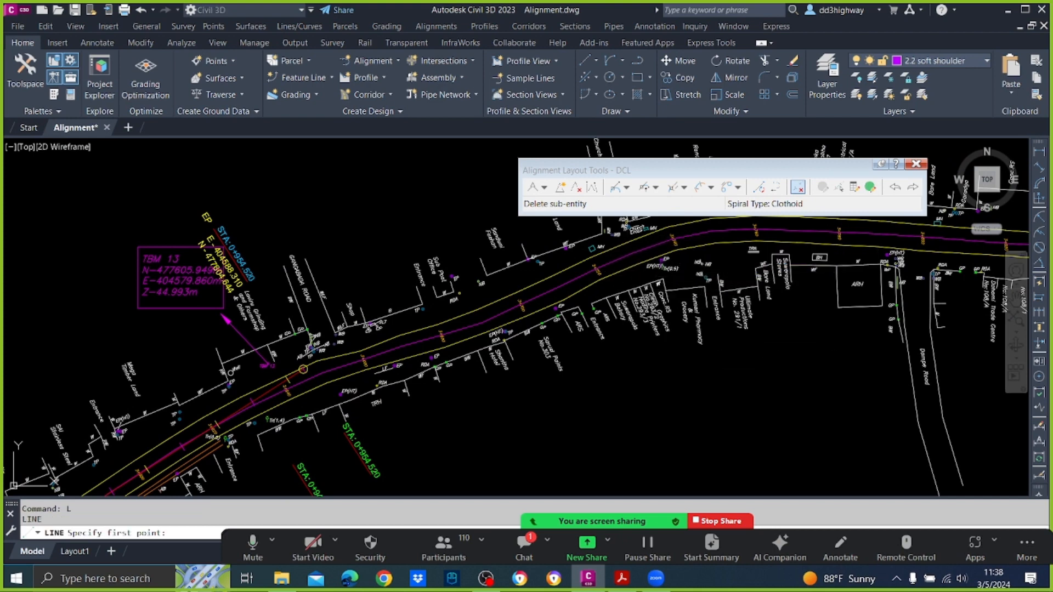
pyautogui.click(678, 237)
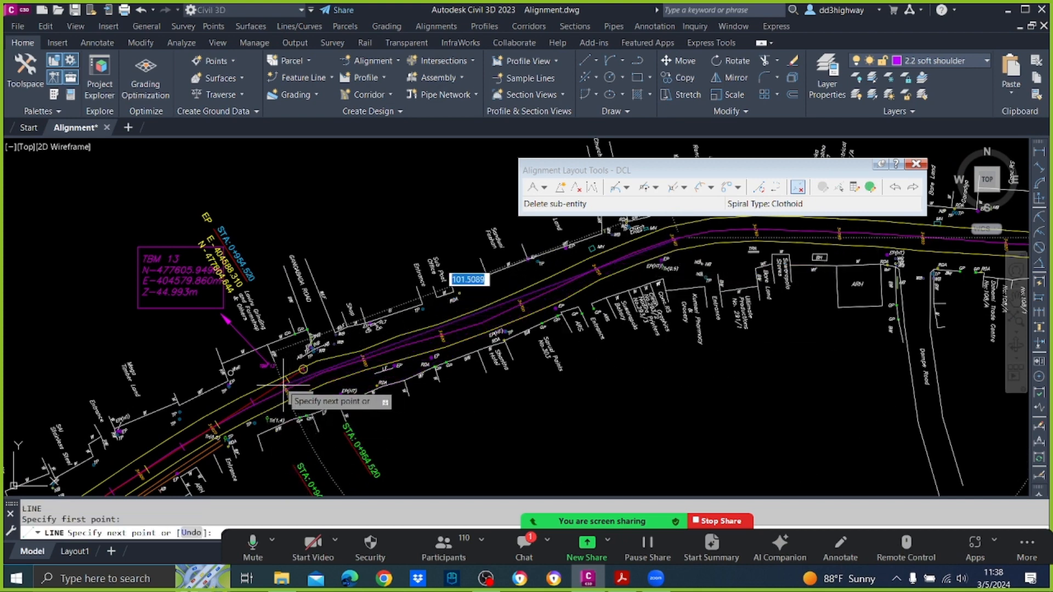
pyautogui.click(206, 416)
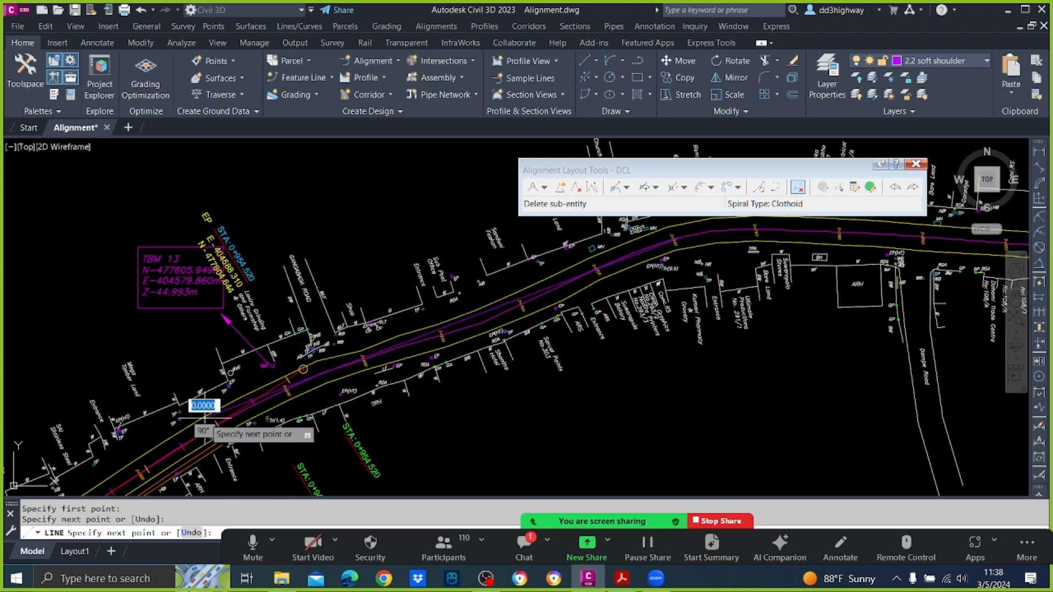
pyautogui.press('Escape')
# Step: Turn on object snap and stretch the floating line's endpoint near TBM 13 back onto its crossing with the construction line
pyautogui.scroll(4, 267, 391)
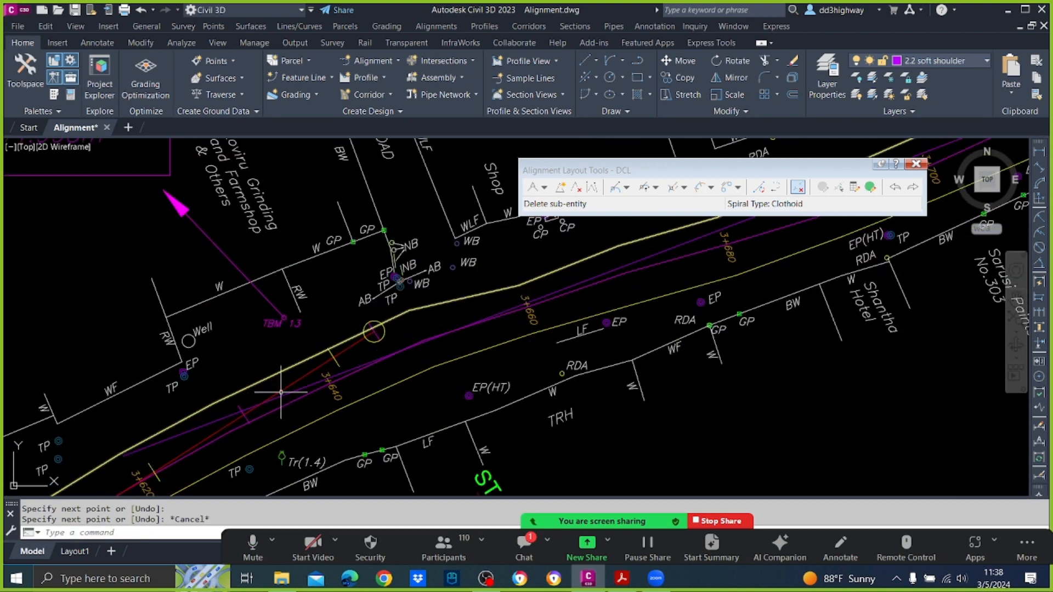
pyautogui.click(375, 330)
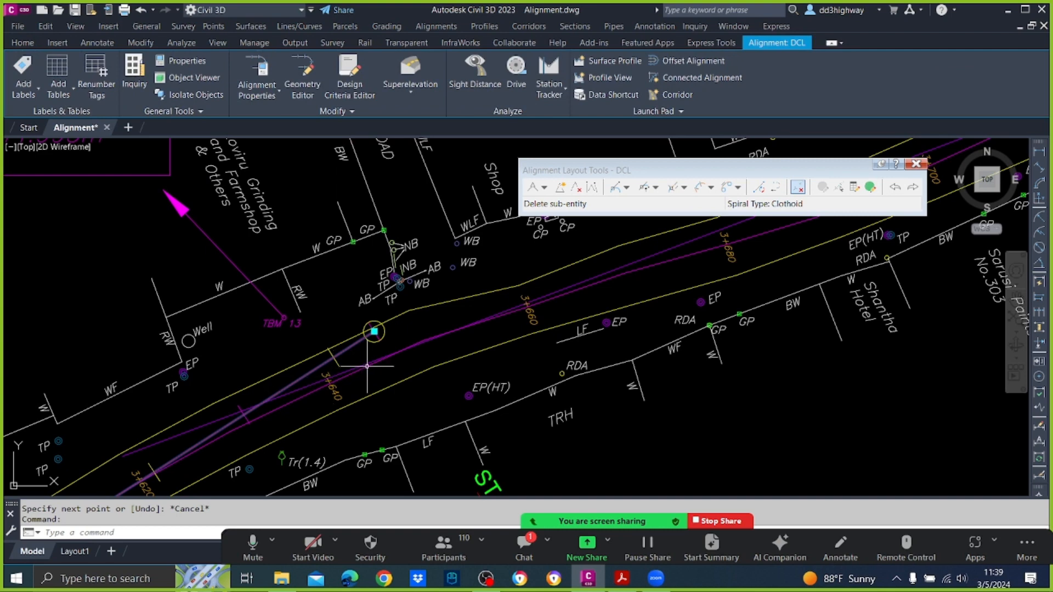
pyautogui.click(374, 331)
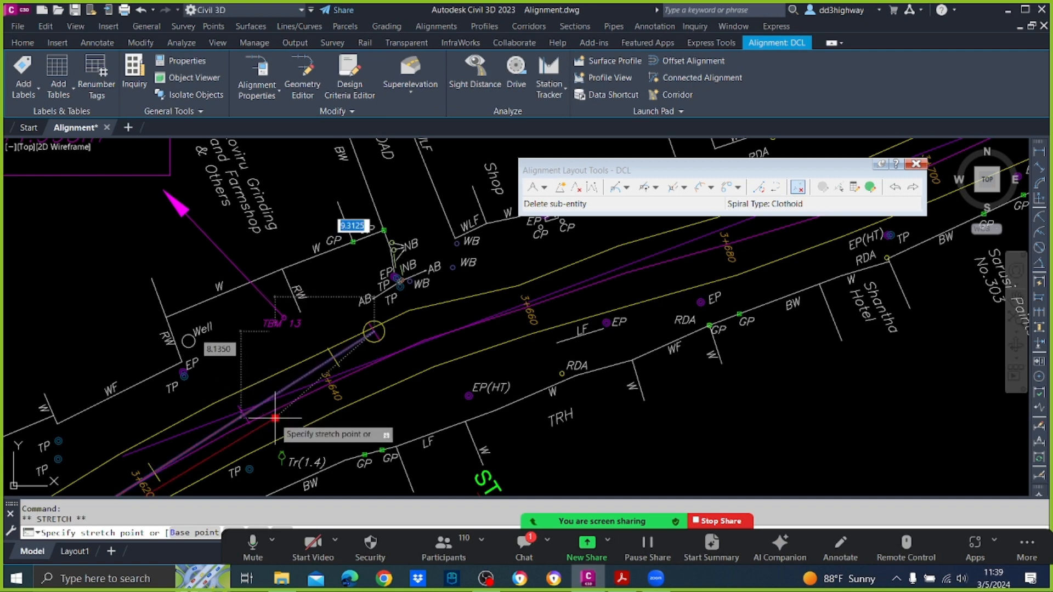
pyautogui.scroll(7, 258, 409)
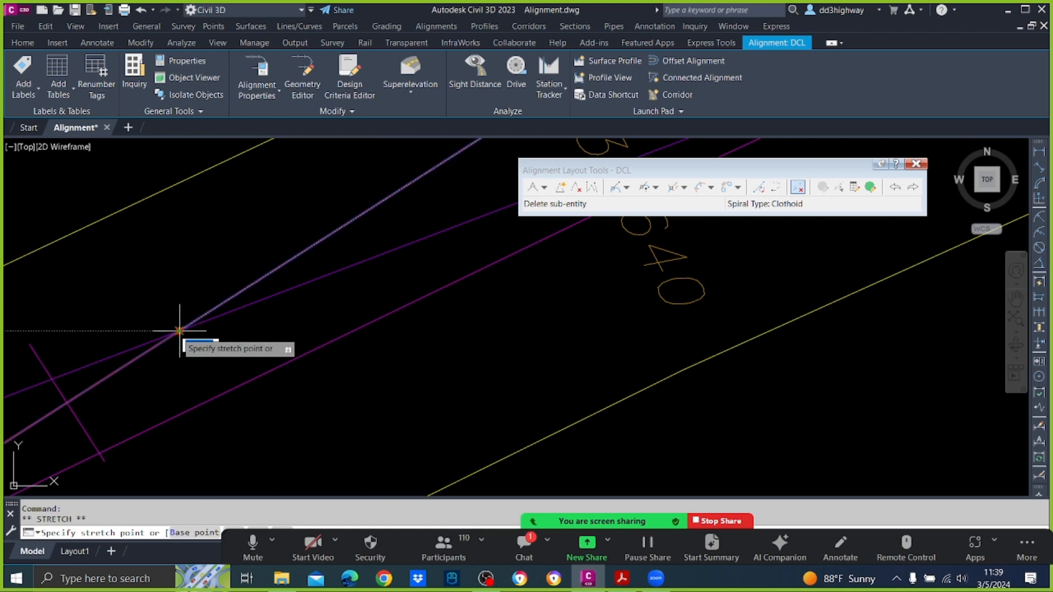
pyautogui.press('F3')
pyautogui.press('Escape')
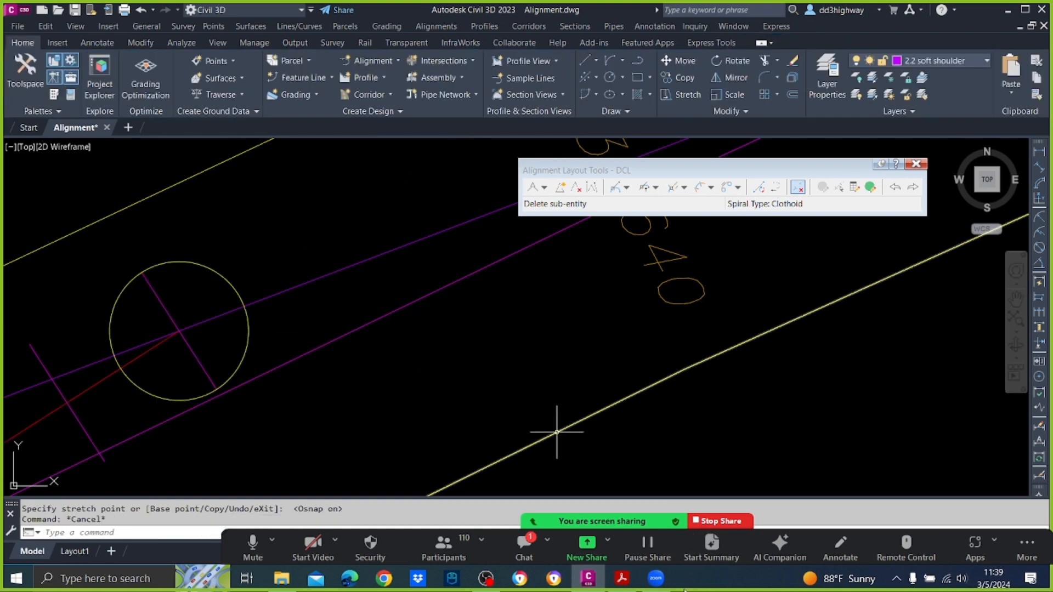
# Step: Check the messages in the meeting chat, then minimize the chat window
pyautogui.click(523, 545)
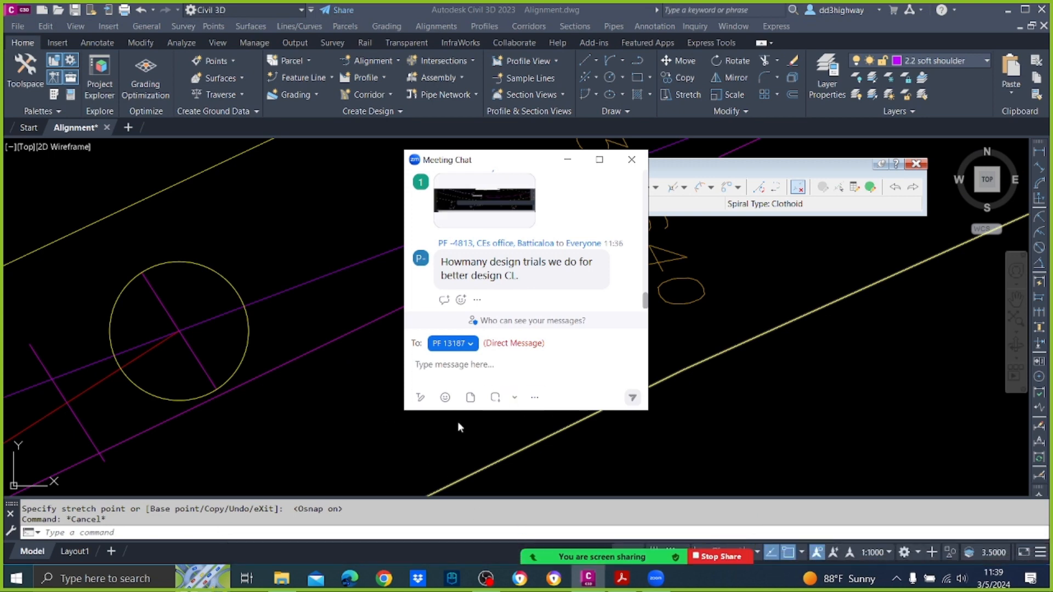
pyautogui.click(390, 416)
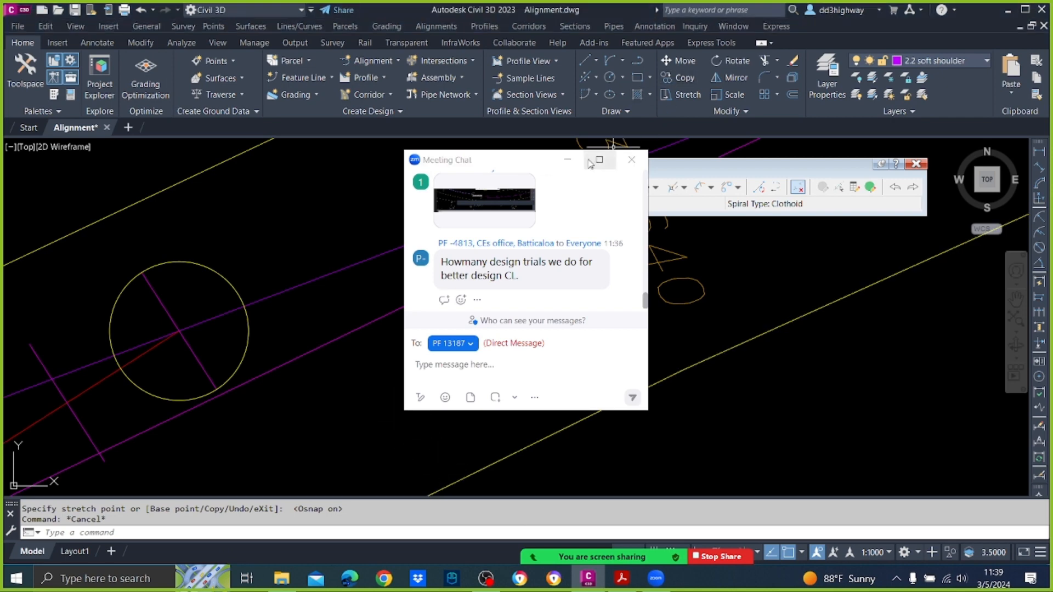
pyautogui.click(568, 161)
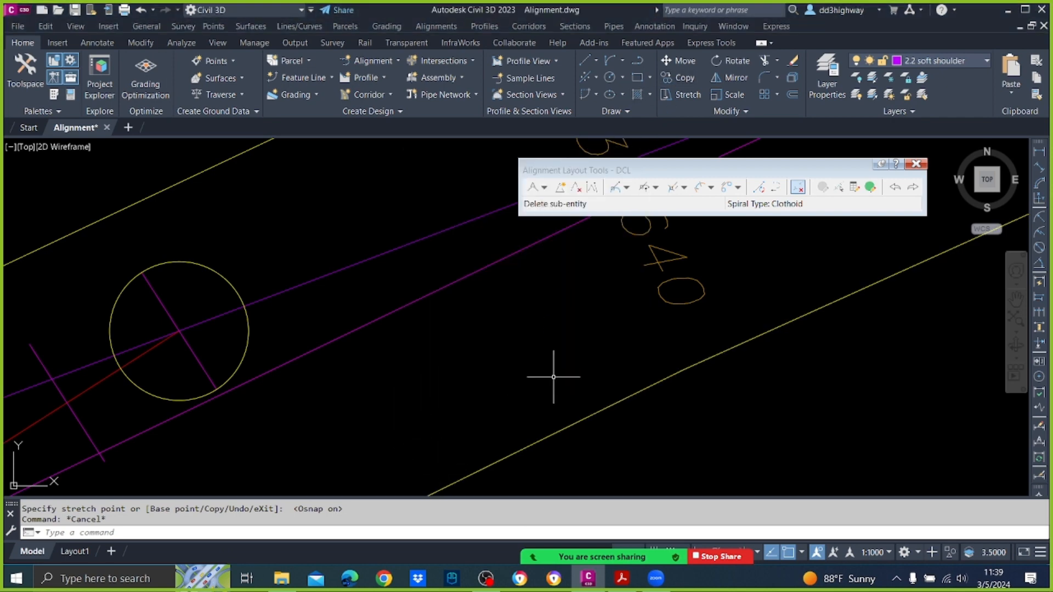
# Step: Stretch the construction line's end at the road bend near station 3+740 back by about 2 m
pyautogui.scroll(-10, 547, 341)
pyautogui.moveTo(752, 301); pyautogui.dragTo(552, 364, button='middle')
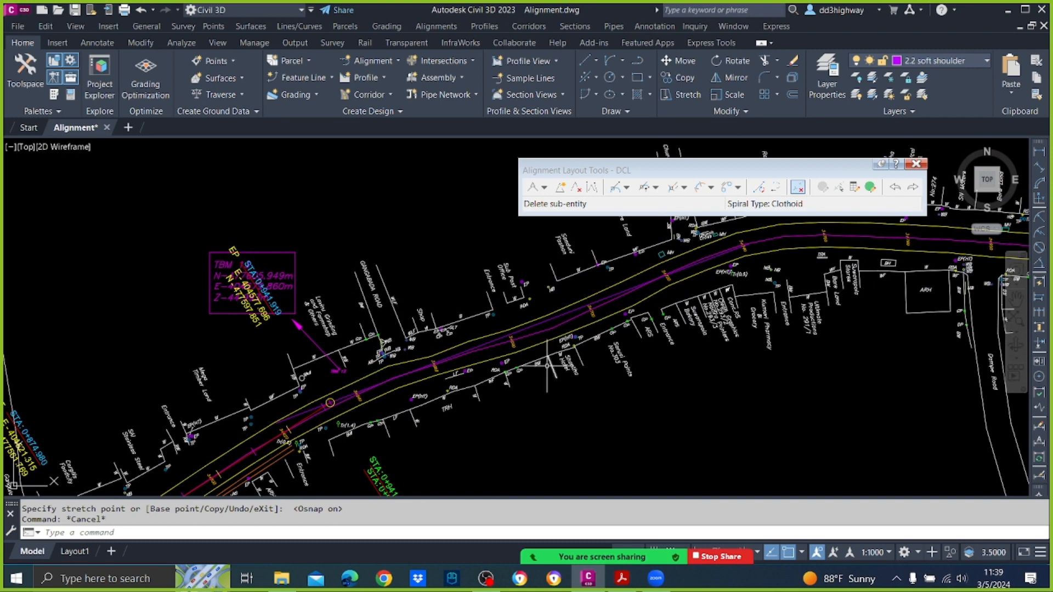
pyautogui.scroll(2, 711, 280)
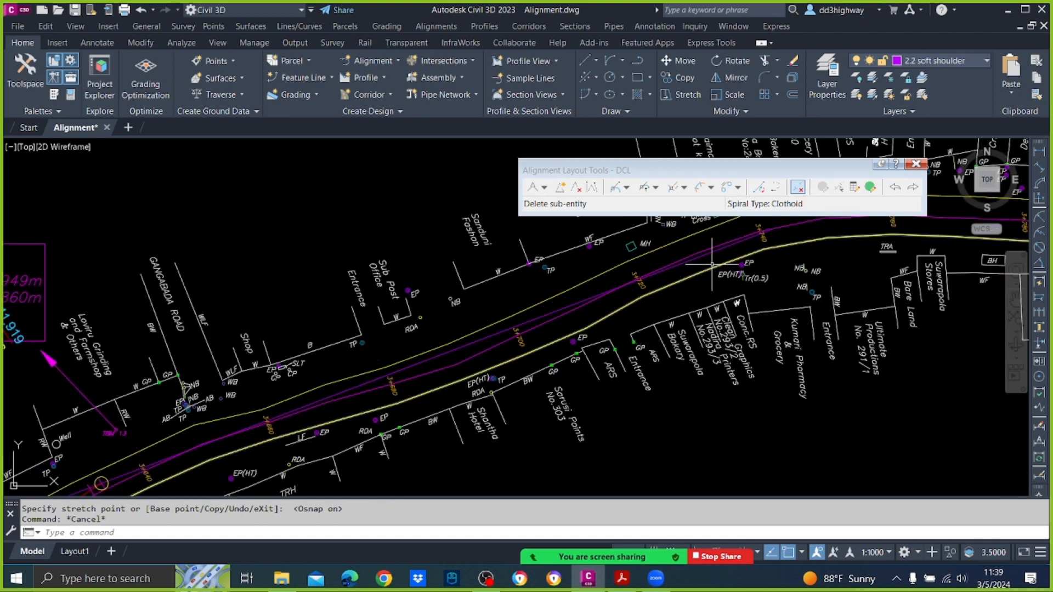
pyautogui.click(765, 232)
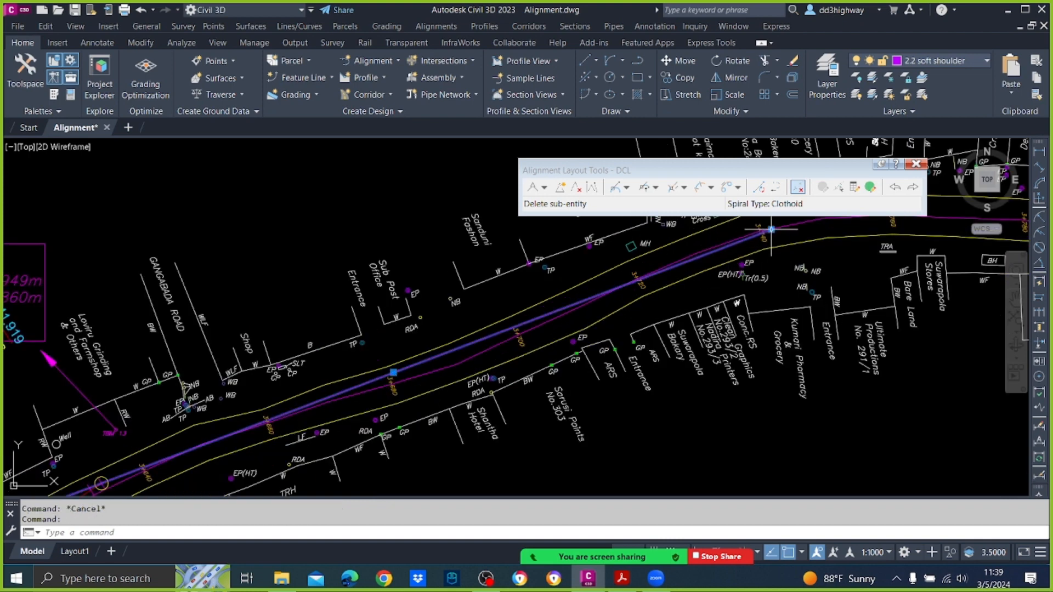
pyautogui.click(771, 229)
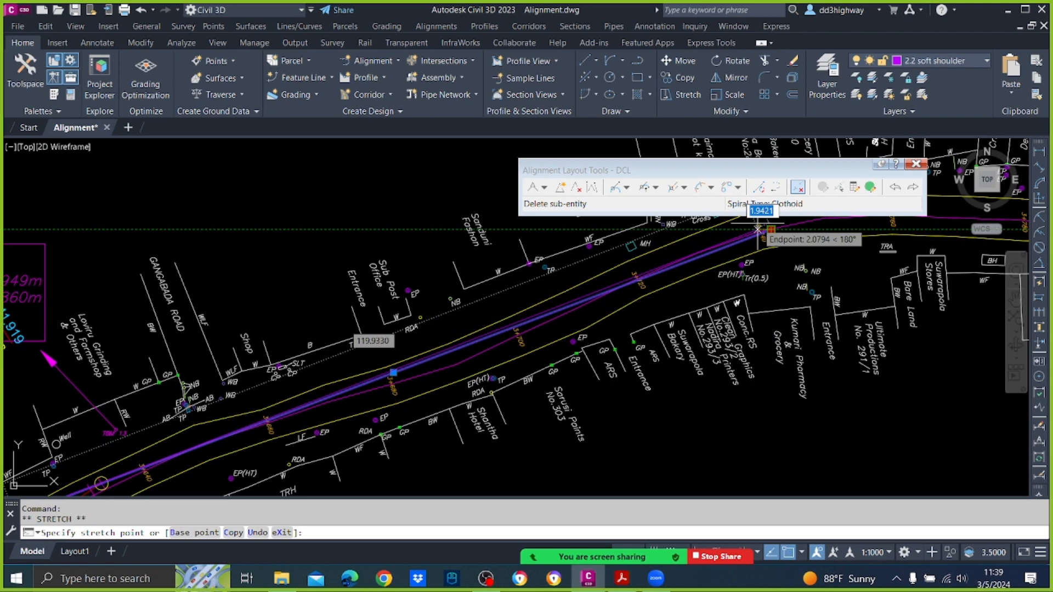
pyautogui.click(759, 230)
pyautogui.scroll(-2, 757, 266)
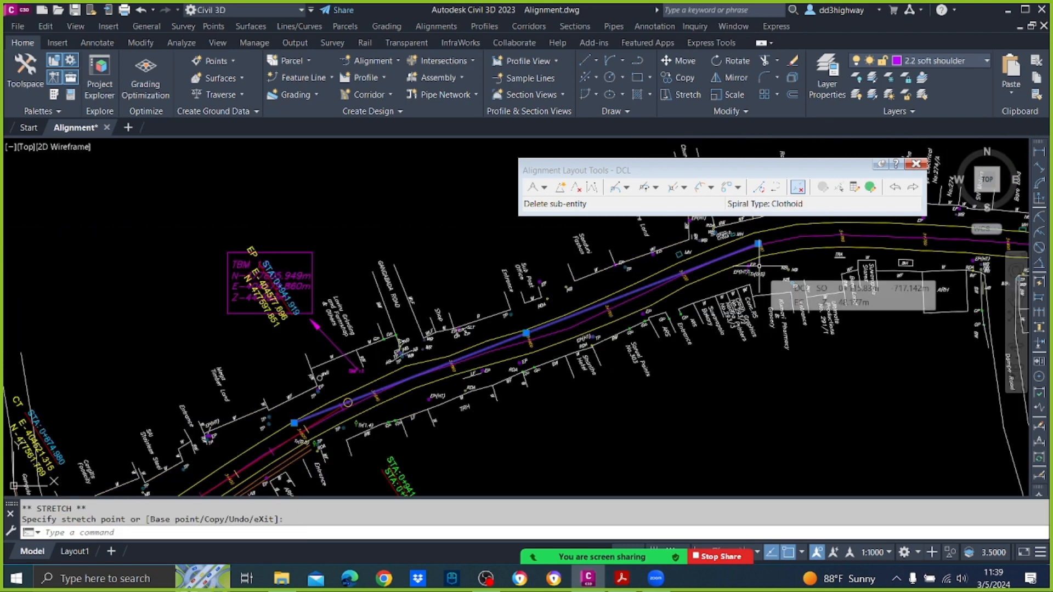
pyautogui.press('Escape')
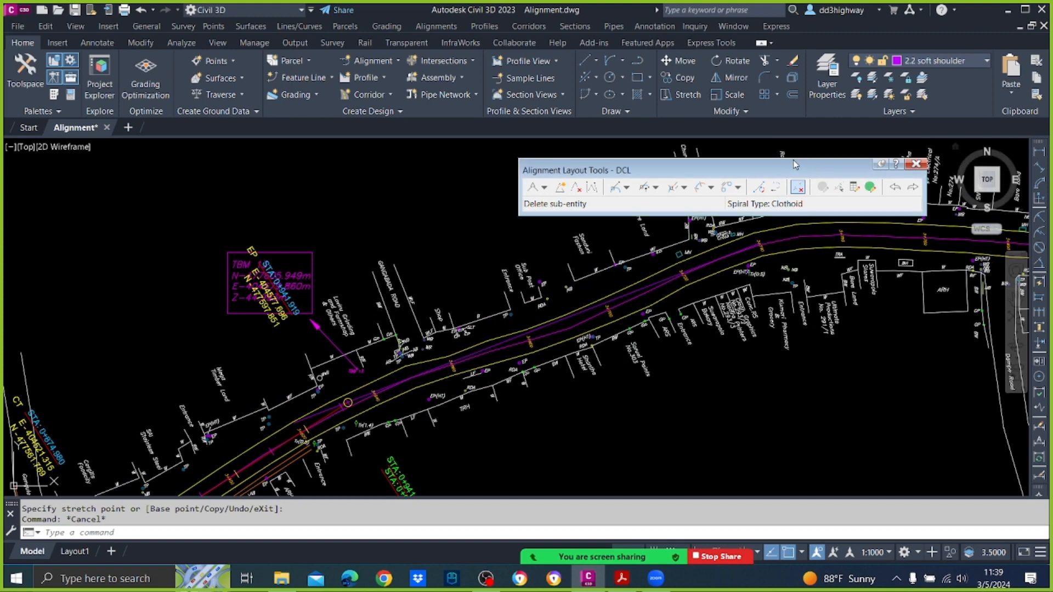
# Step: Draw a tangent without curves from the floating line's endpoint, about 106 m along the construction line, to the bend near station 3+740
pyautogui.click(550, 188)
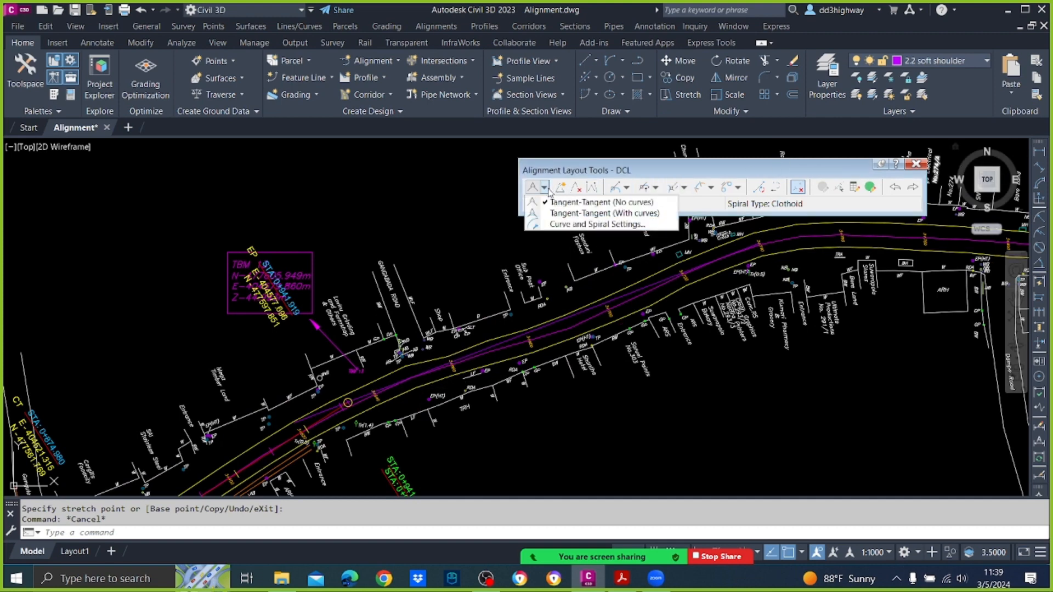
pyautogui.click(559, 200)
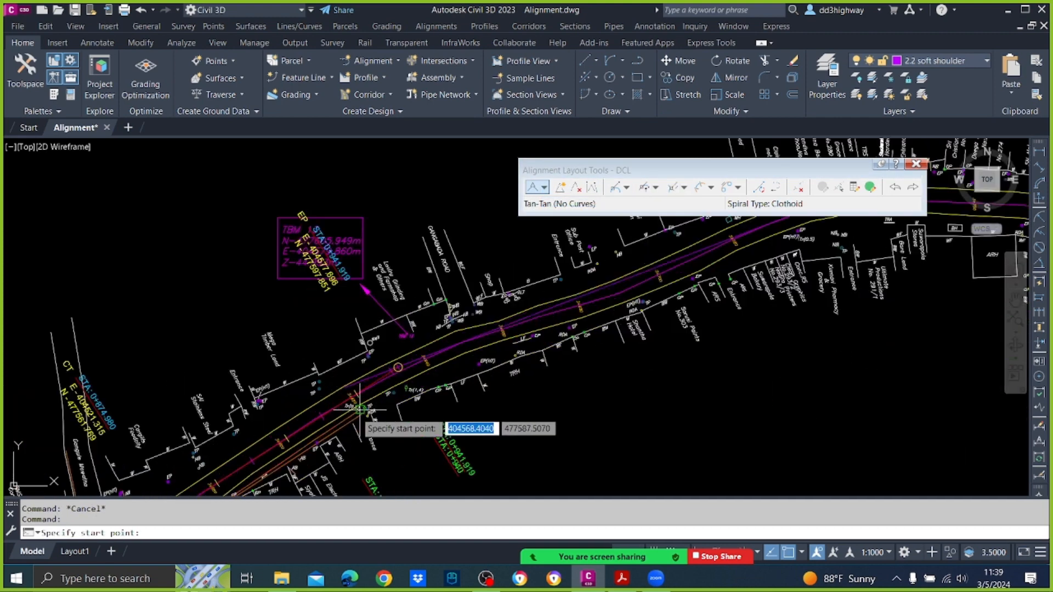
pyautogui.scroll(4, 359, 397)
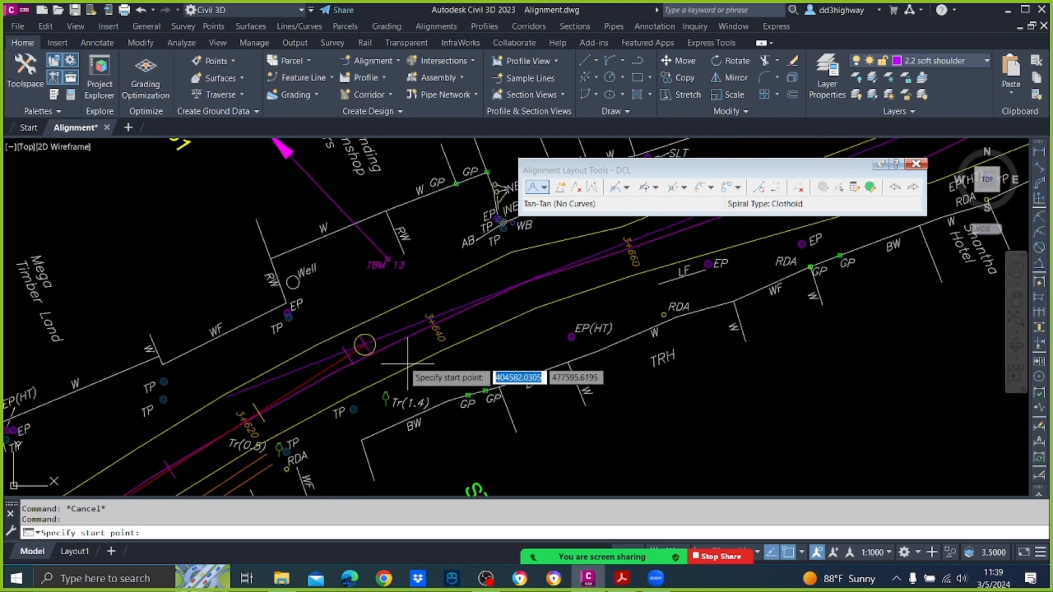
pyautogui.click(364, 345)
pyautogui.scroll(-4, 395, 344)
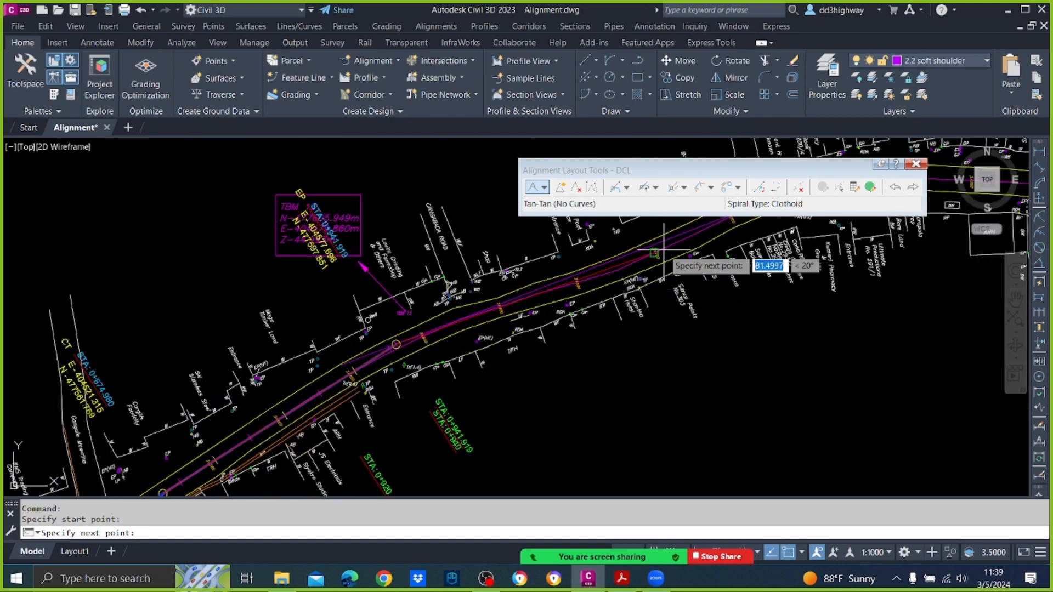
pyautogui.moveTo(629, 268); pyautogui.dragTo(565, 313, button='middle')
pyautogui.scroll(4, 630, 269)
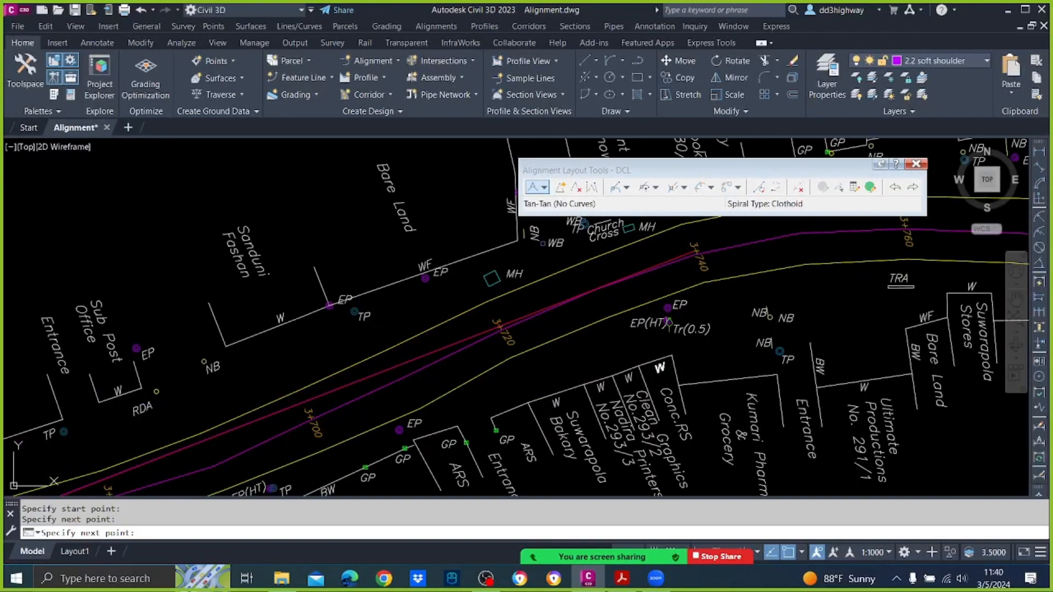
pyautogui.click(684, 254)
pyautogui.scroll(-4, 685, 255)
pyautogui.press('Return')
# Step: Delete the construction line beneath the new tangent
pyautogui.scroll(2, 263, 415)
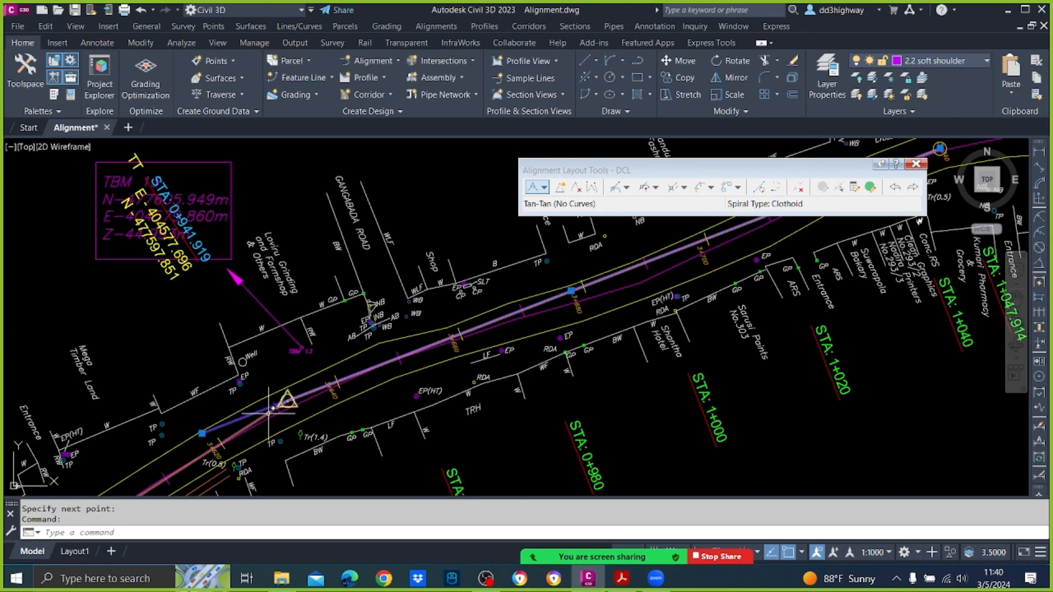
pyautogui.press('Delete')
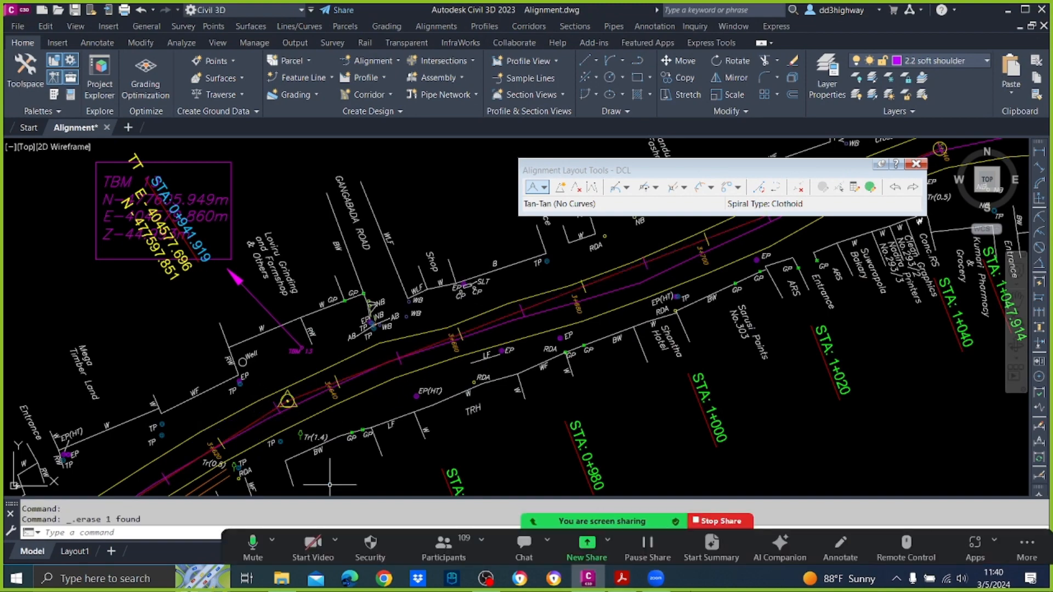
# Step: Add a free curve fillet between the floating line and the new tangent near TBM 13, with a solution angle under 180° and 150 m radius
pyautogui.scroll(-2, 517, 371)
pyautogui.moveTo(420, 411)
pyautogui.mouseDown(button='middle')
pyautogui.moveTo(438, 373)
pyautogui.moveTo(542, 294)
pyautogui.mouseUp(button='middle')
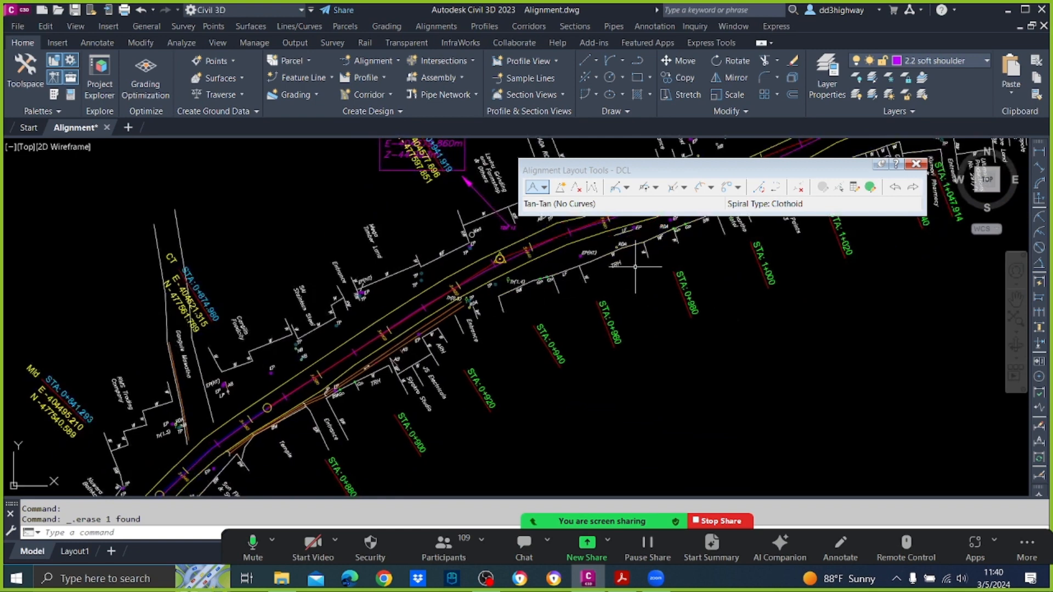
pyautogui.click(656, 190)
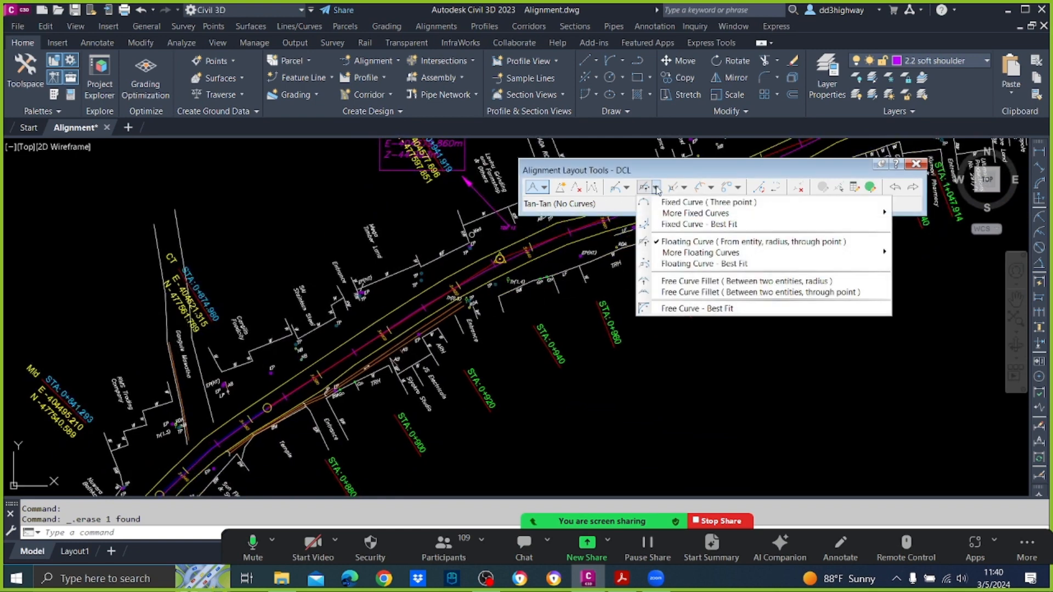
pyautogui.click(690, 283)
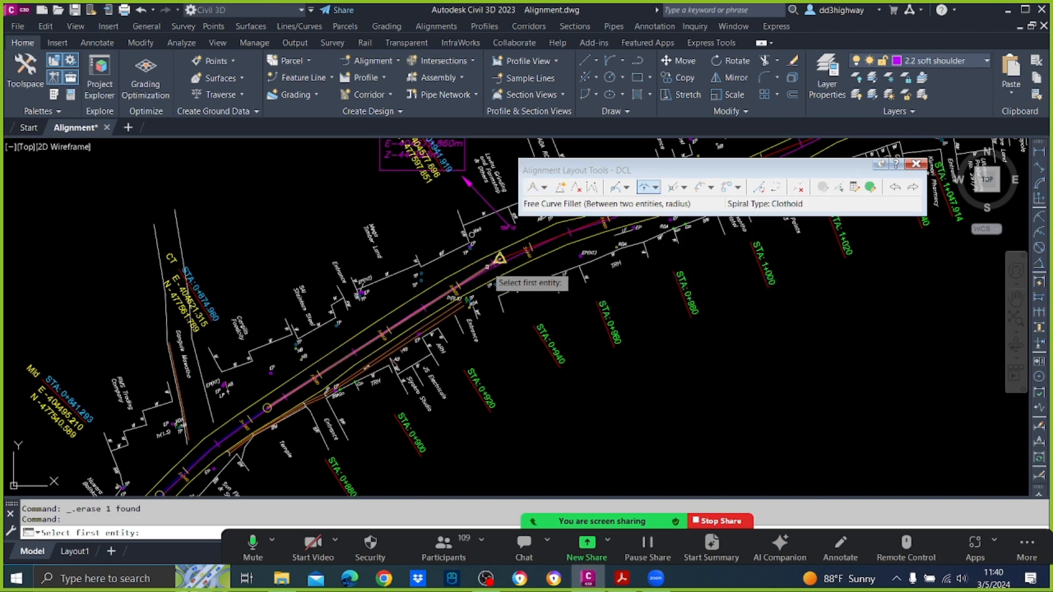
pyautogui.click(496, 269)
pyautogui.click(513, 259)
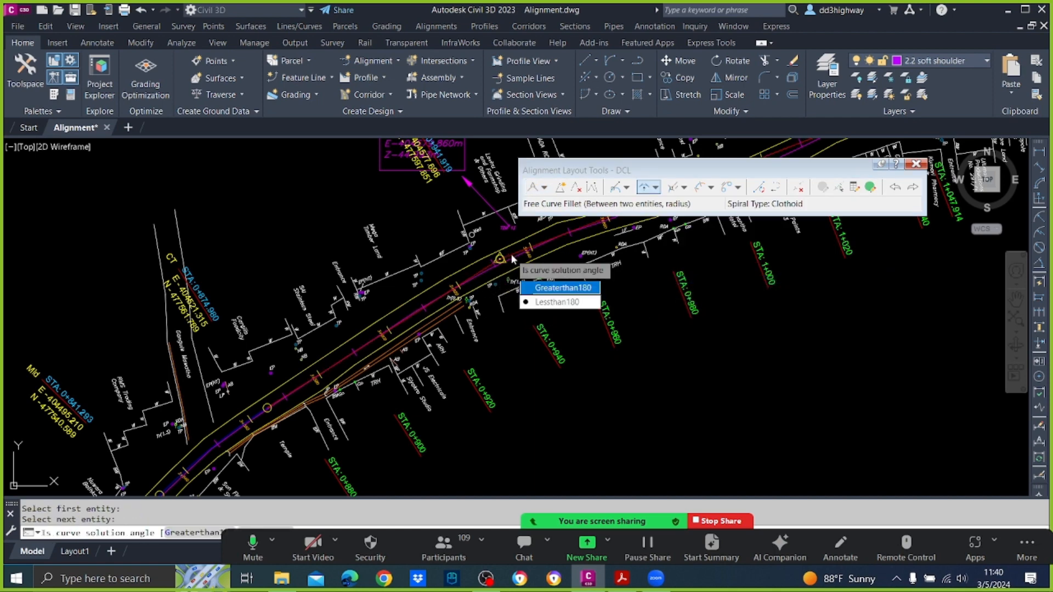
pyautogui.press('Return')
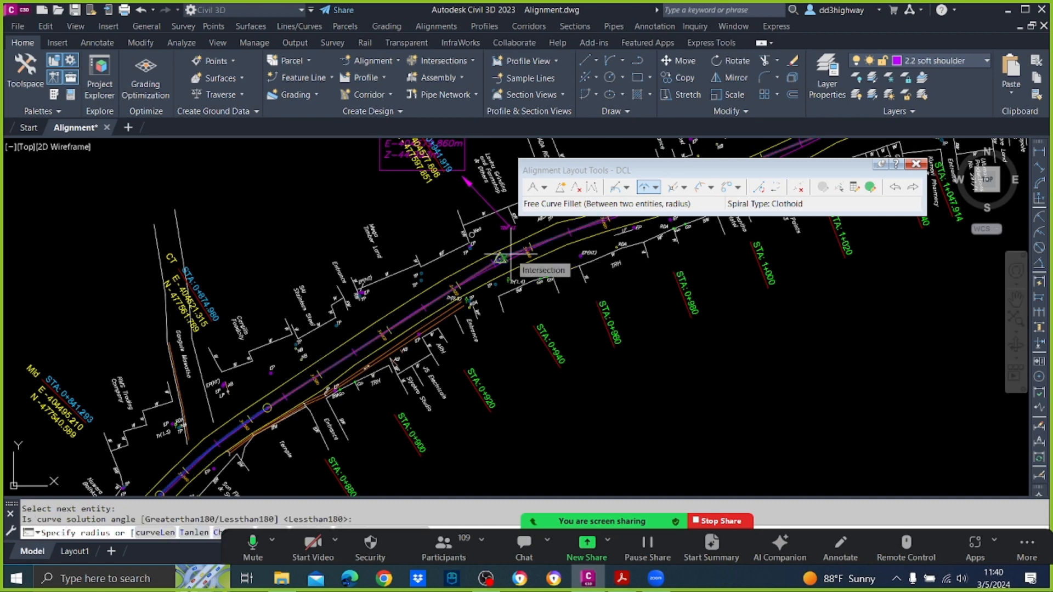
pyautogui.write('1')
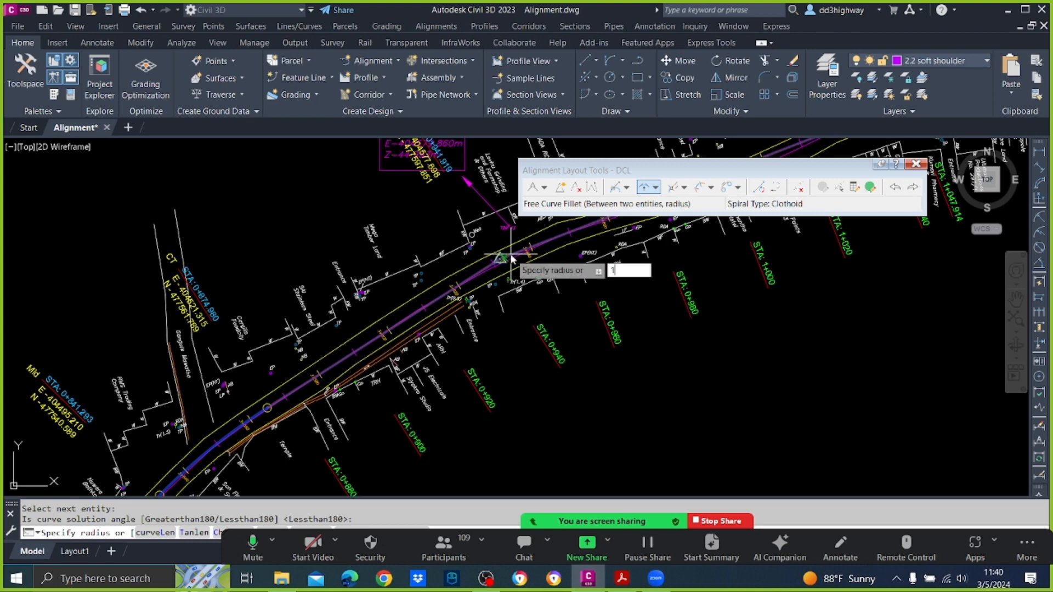
pyautogui.write('50')
pyautogui.press('Return')
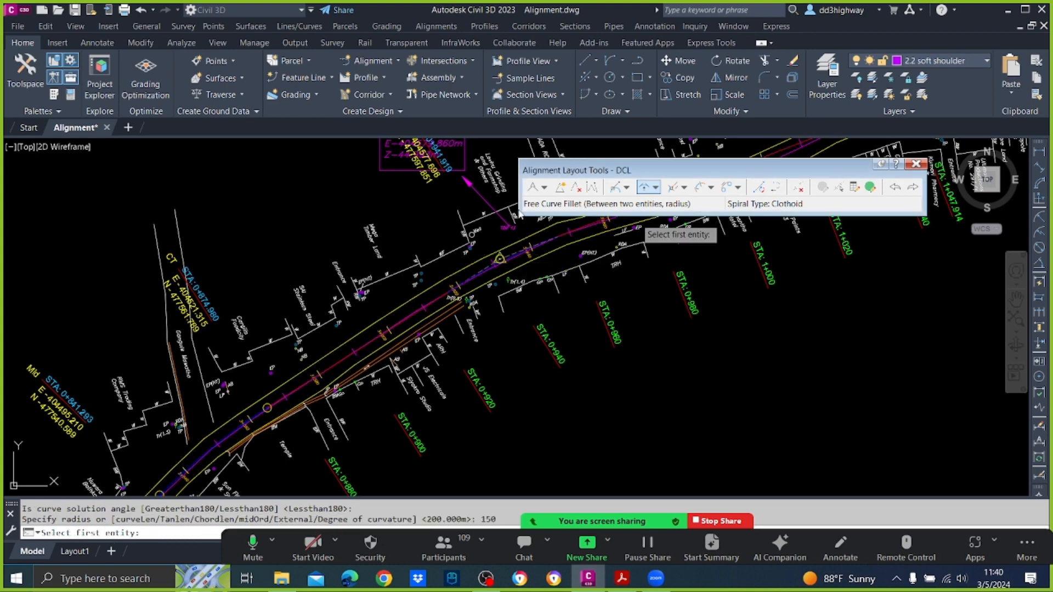
pyautogui.press('Return')
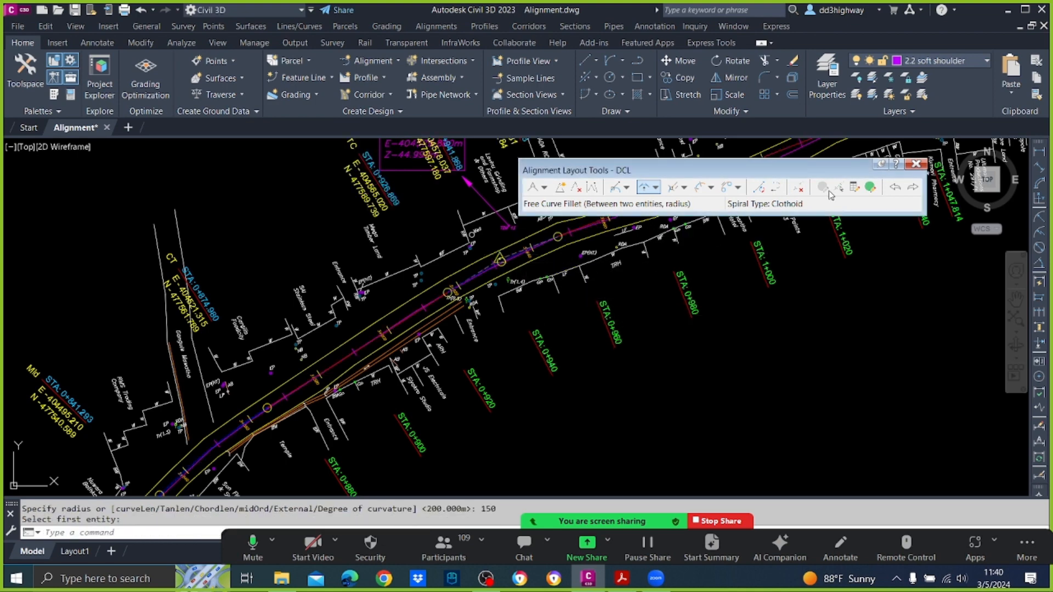
# Step: Edit the radius of the curve fillet near TBM 13 to 200 m and finally to 220 m in the layout parameters
pyautogui.click(854, 187)
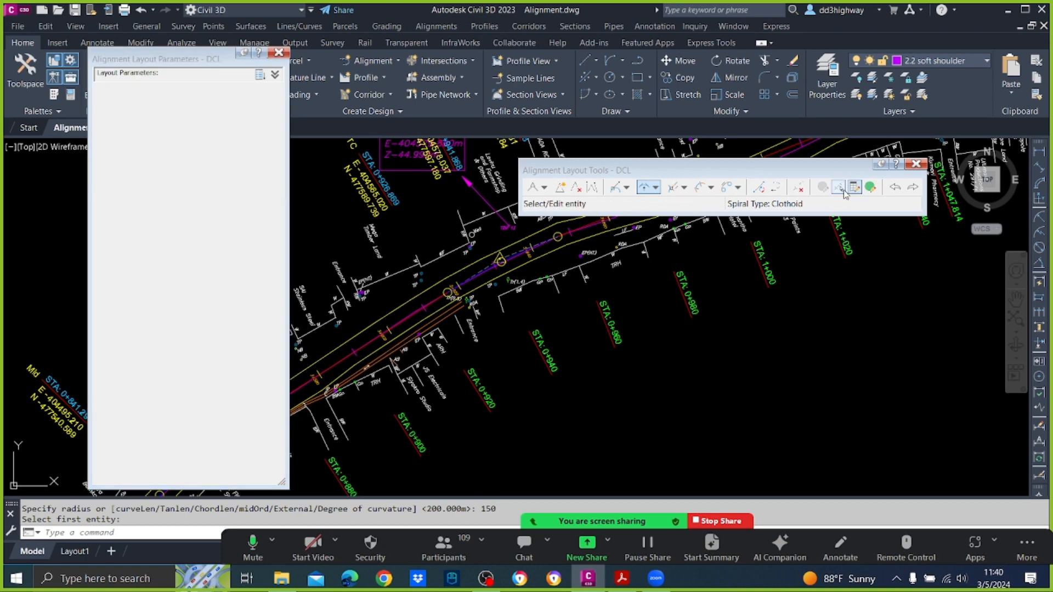
pyautogui.click(838, 187)
pyautogui.scroll(2, 493, 256)
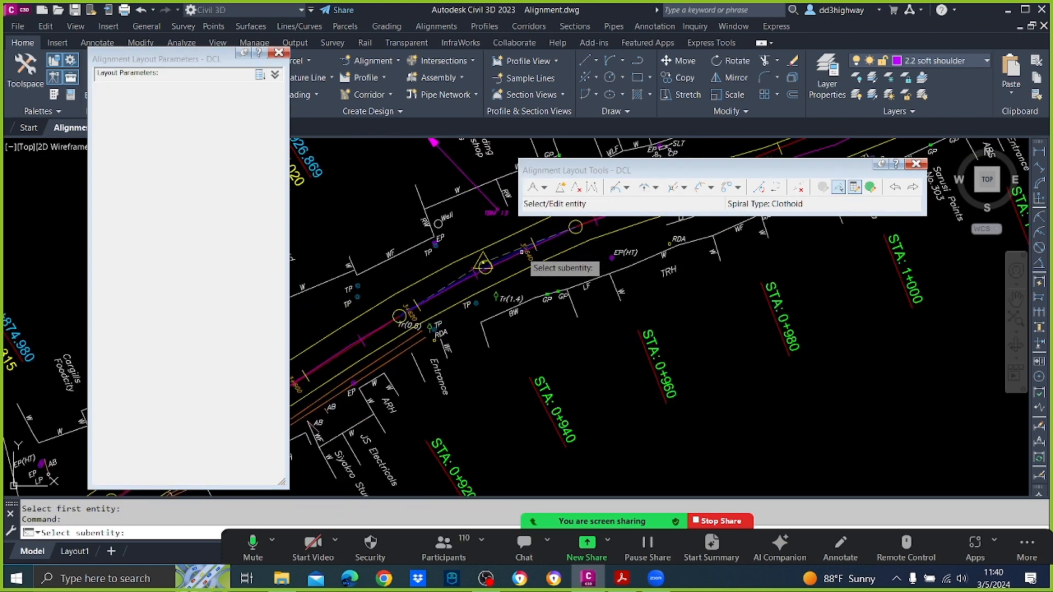
pyautogui.click(488, 256)
pyautogui.click(228, 210)
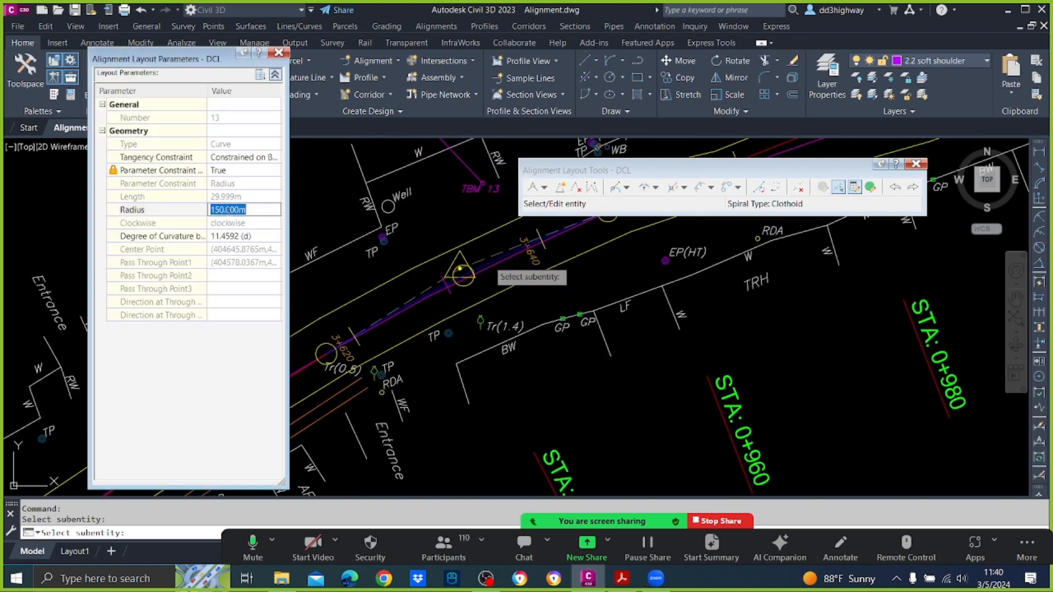
pyautogui.write('200')
pyautogui.press('Return')
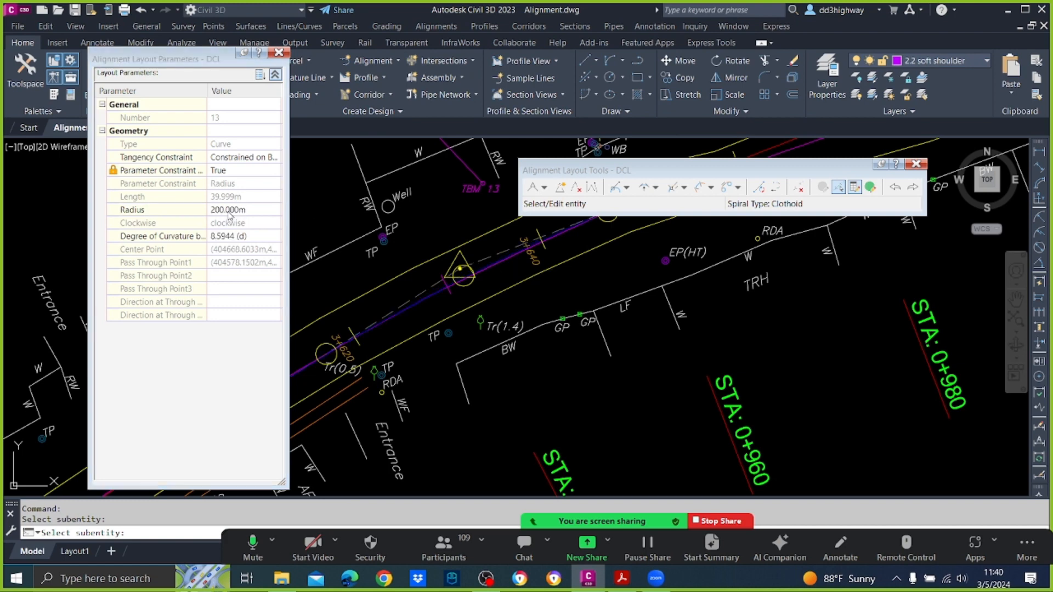
pyautogui.click(228, 211)
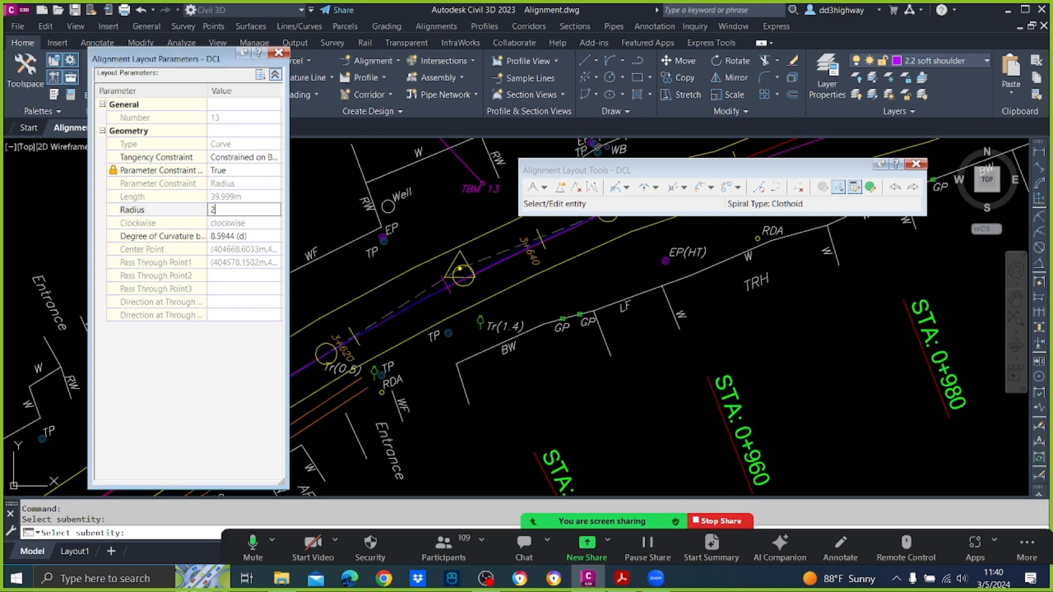
pyautogui.write('220')
pyautogui.press('Return')
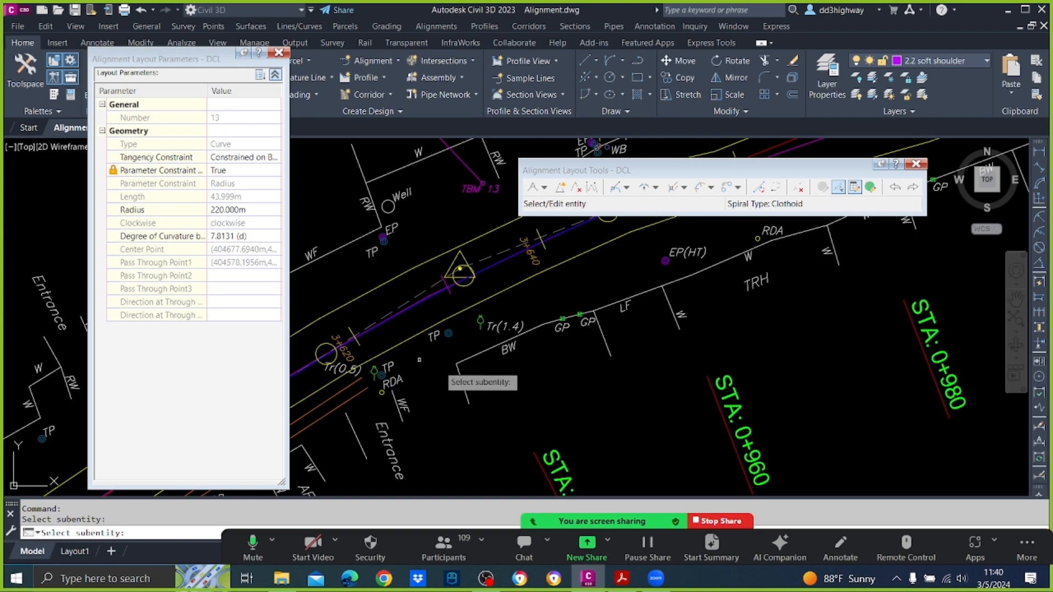
pyautogui.press('Escape')
# Step: Examine how the tangent between stations 3+660 and 3+740 sits relative to the surveyed centreline and road edges
pyautogui.scroll(-5, 467, 349)
pyautogui.scroll(2, 499, 312)
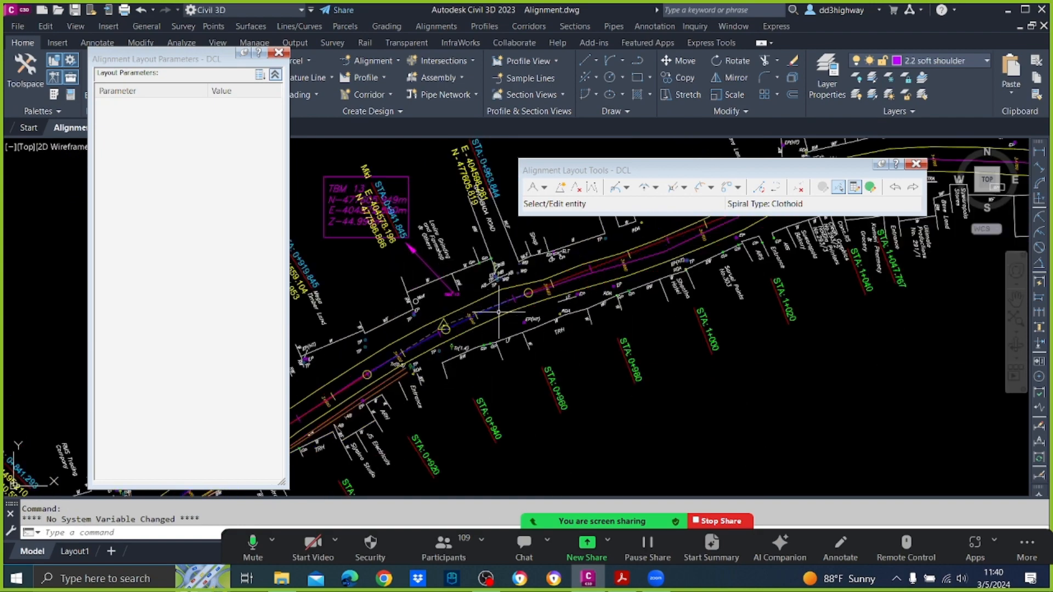
pyautogui.scroll(-3, 536, 343)
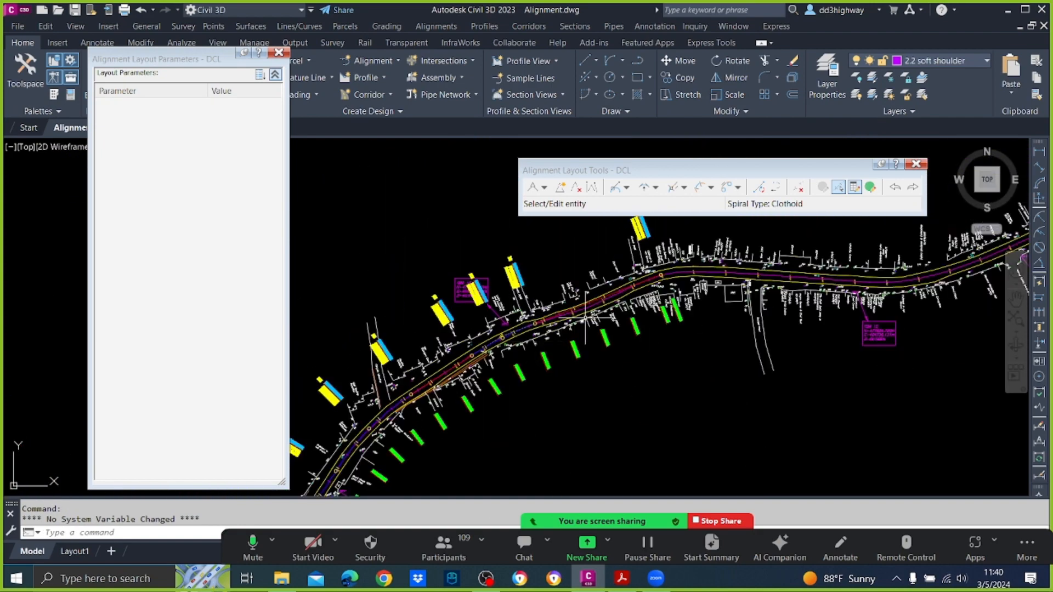
pyautogui.scroll(4, 612, 306)
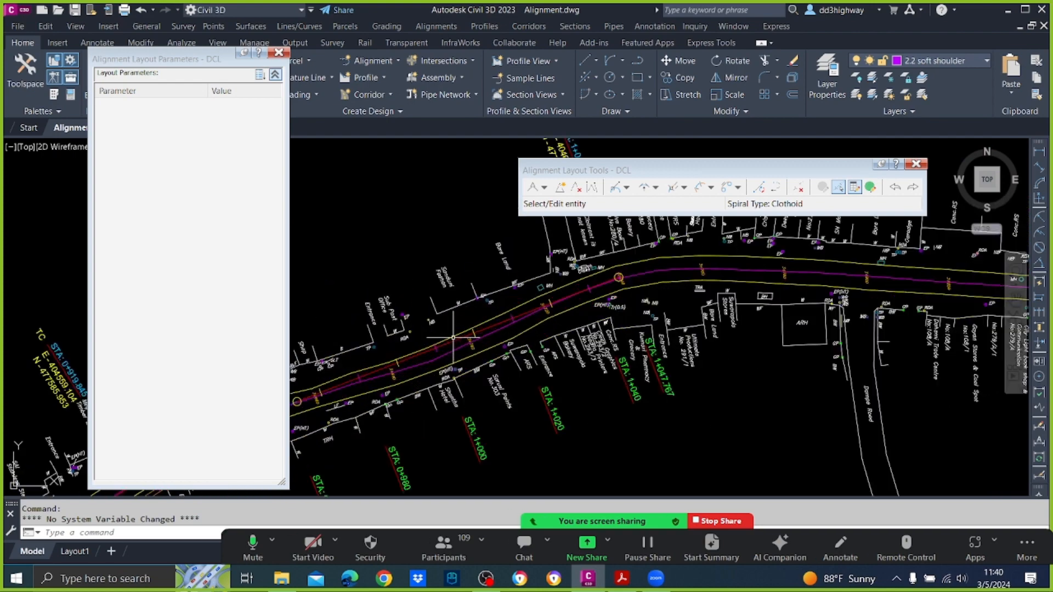
pyautogui.moveTo(416, 349); pyautogui.dragTo(590, 305, button='middle')
pyautogui.scroll(2, 589, 304)
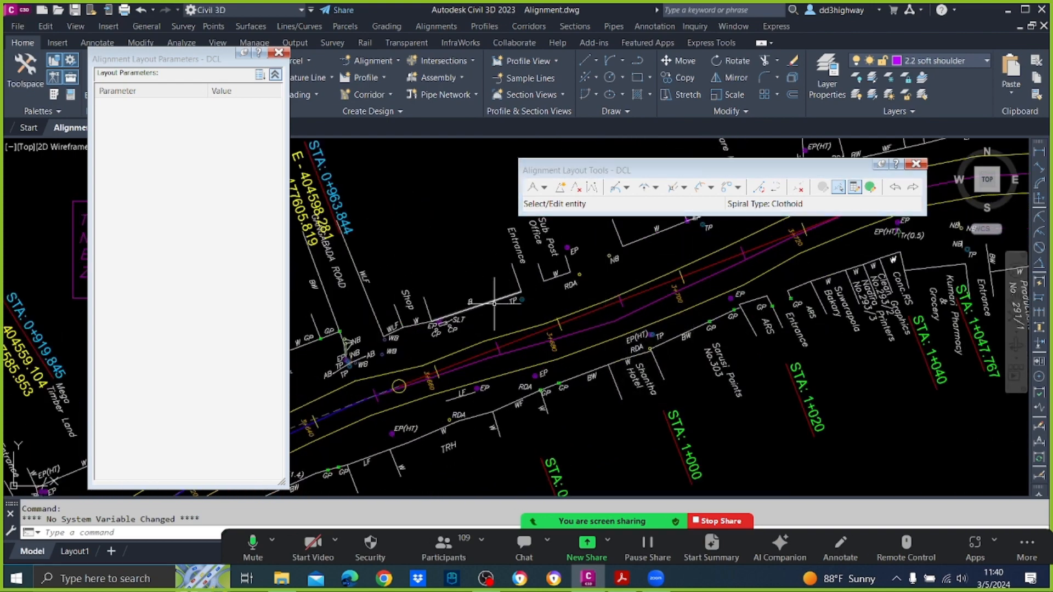
pyautogui.scroll(-2, 599, 269)
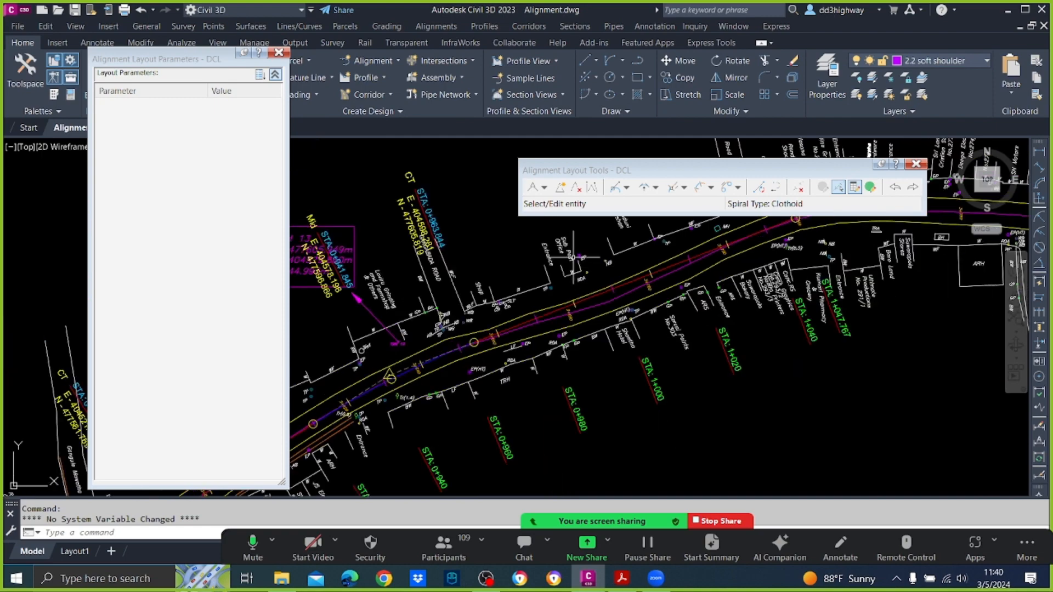
pyautogui.scroll(2, 573, 256)
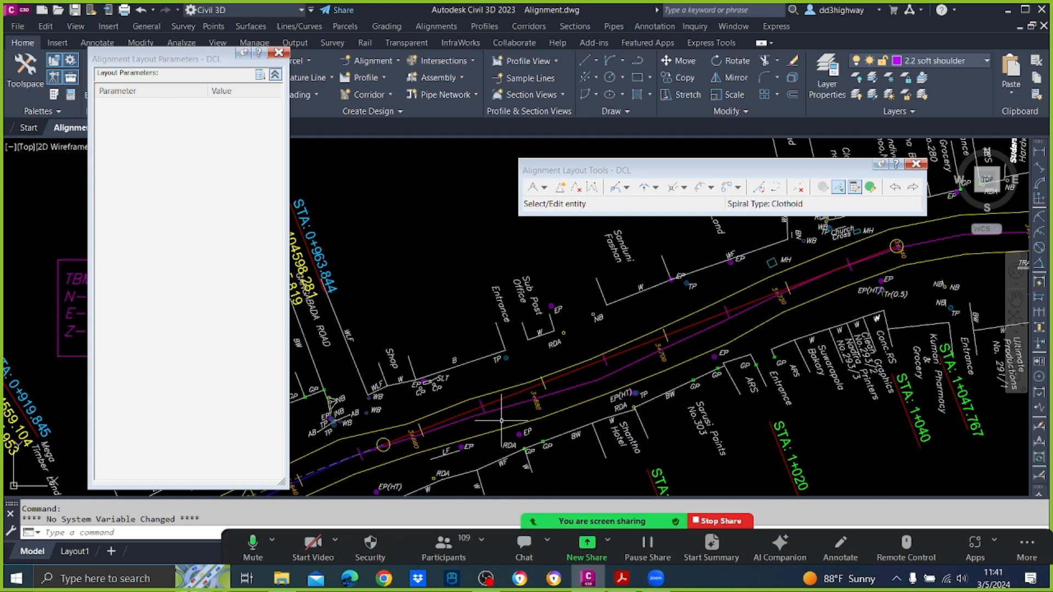
pyautogui.moveTo(705, 288)
pyautogui.mouseDown(button='middle')
pyautogui.moveTo(651, 365)
pyautogui.moveTo(681, 308)
pyautogui.mouseUp(button='middle')
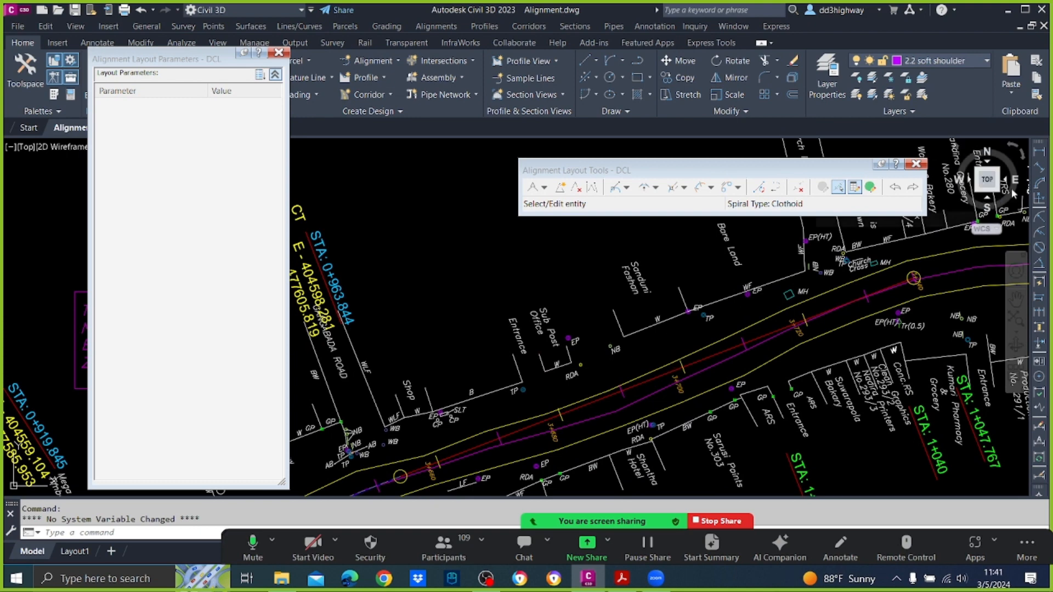
# Step: Measure from the wall corner by the sub post office entrance to the tangent near station 3+680 with an aligned dimension
pyautogui.click(1038, 168)
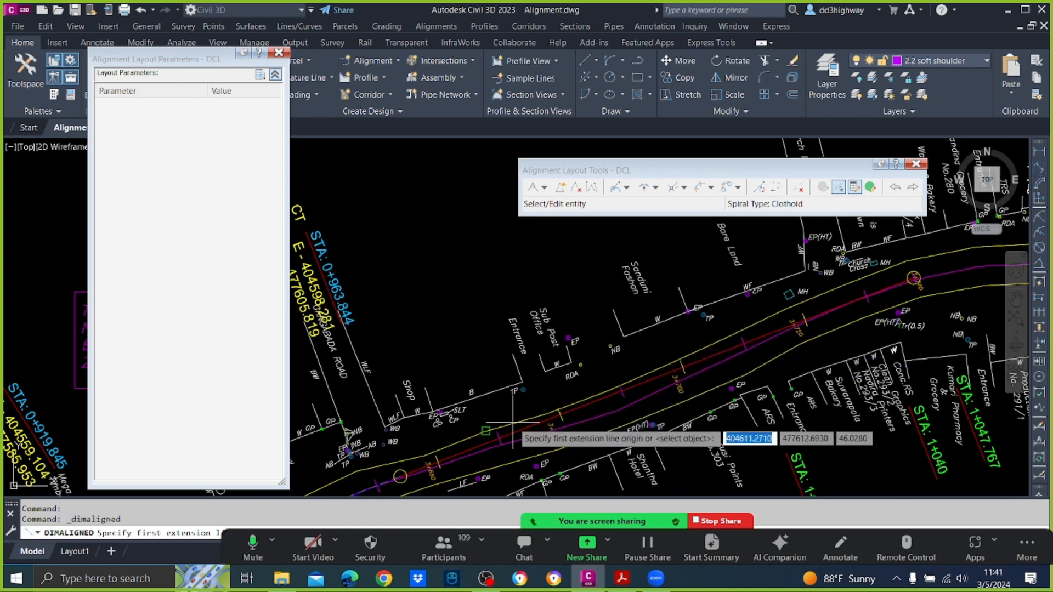
pyautogui.click(523, 389)
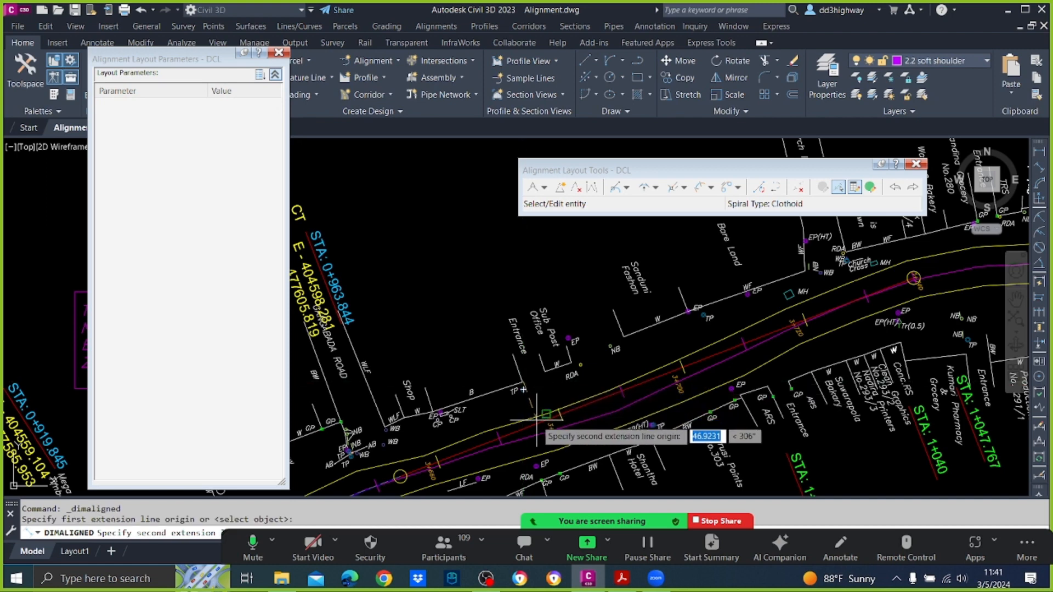
pyautogui.scroll(3, 537, 419)
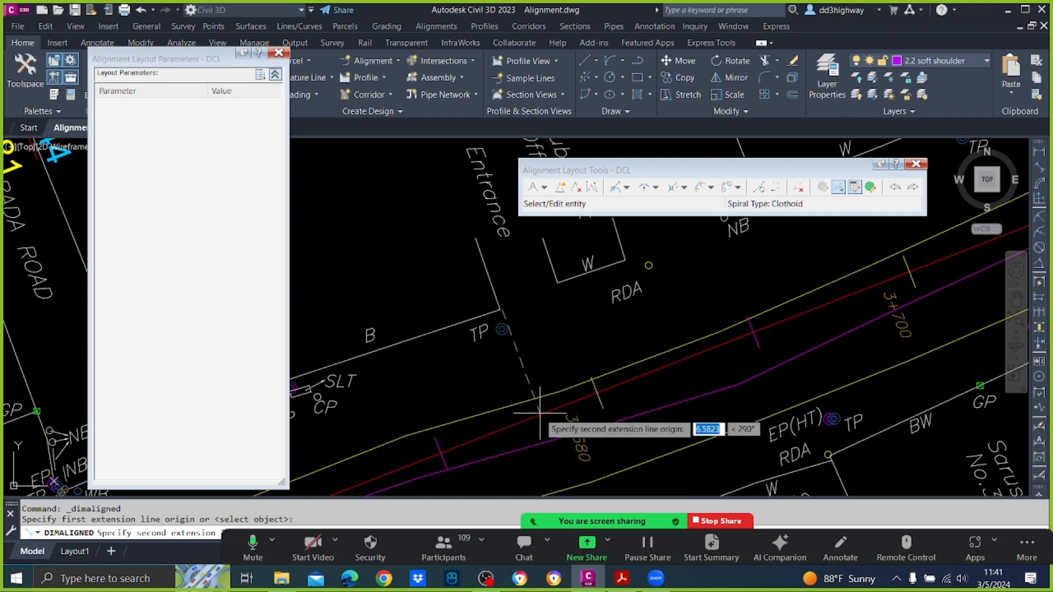
pyautogui.press('F3')
pyautogui.click(541, 410)
pyautogui.scroll(5, 521, 357)
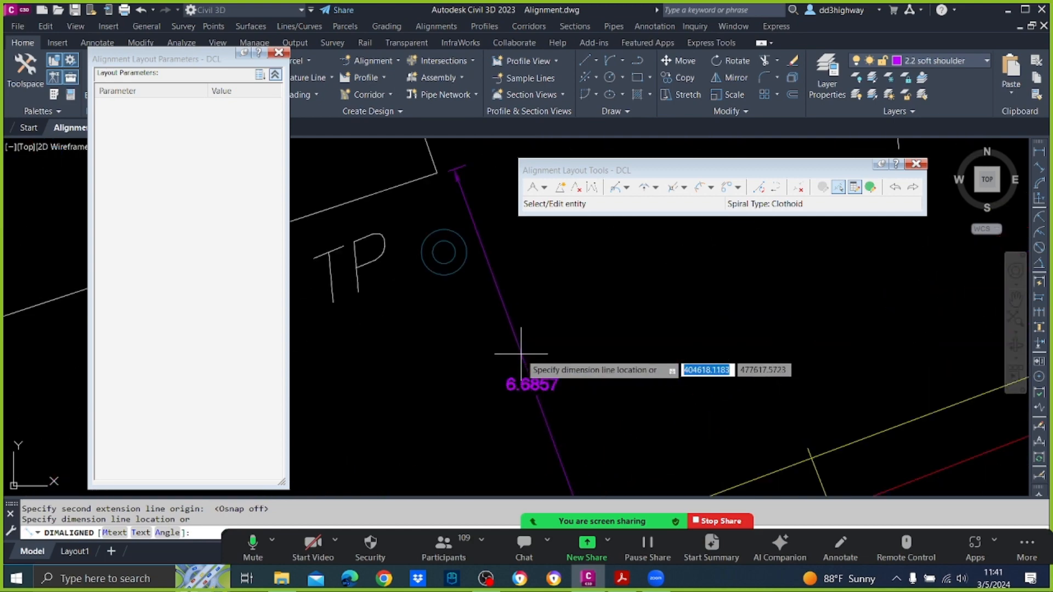
pyautogui.press('Escape')
pyautogui.scroll(-6, 521, 354)
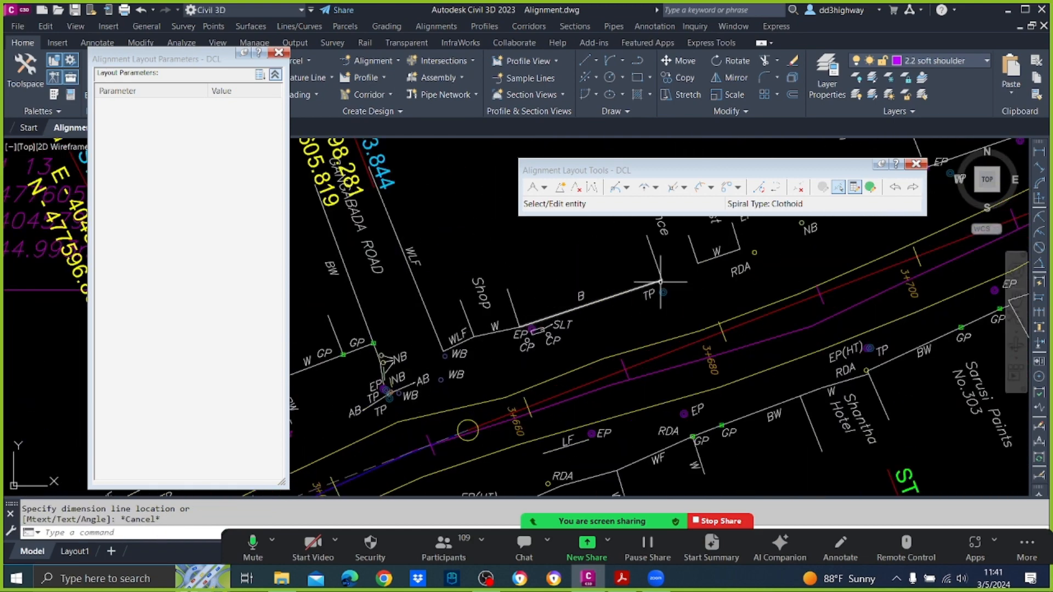
pyautogui.scroll(-3, 675, 278)
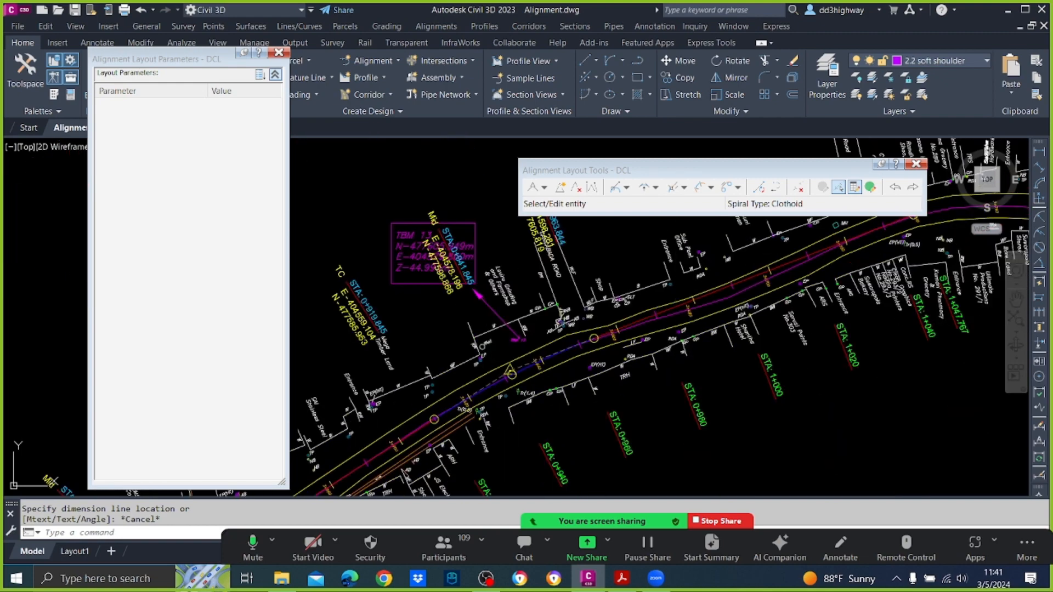
# Step: Delete the tangent between stations 3+660 and 3+740 and the adjoining curve fillet near TBM 13 from the alignment
pyautogui.moveTo(750, 259); pyautogui.dragTo(611, 316, button='middle')
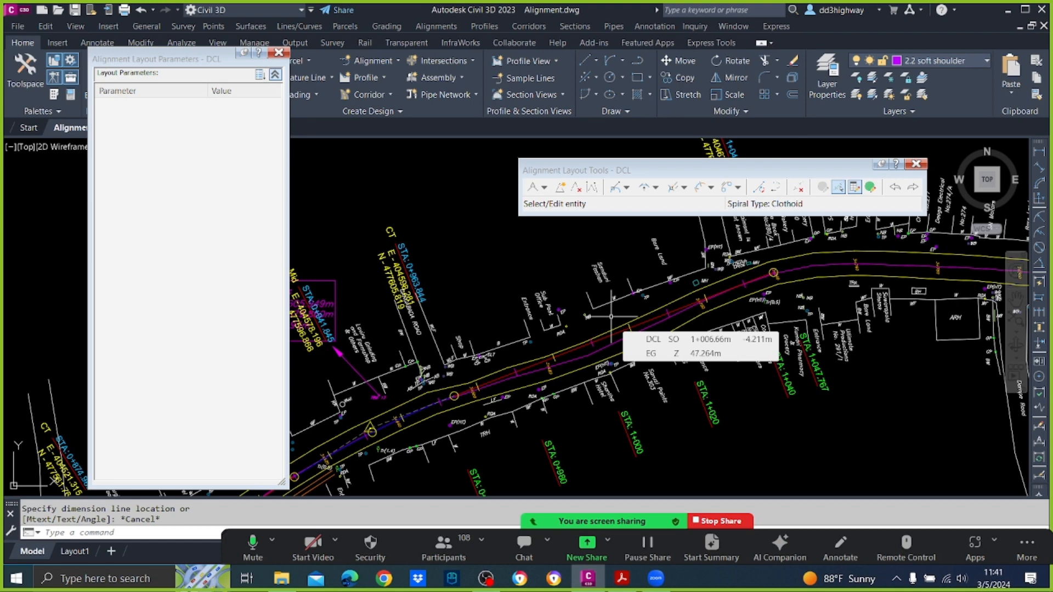
pyautogui.click(803, 190)
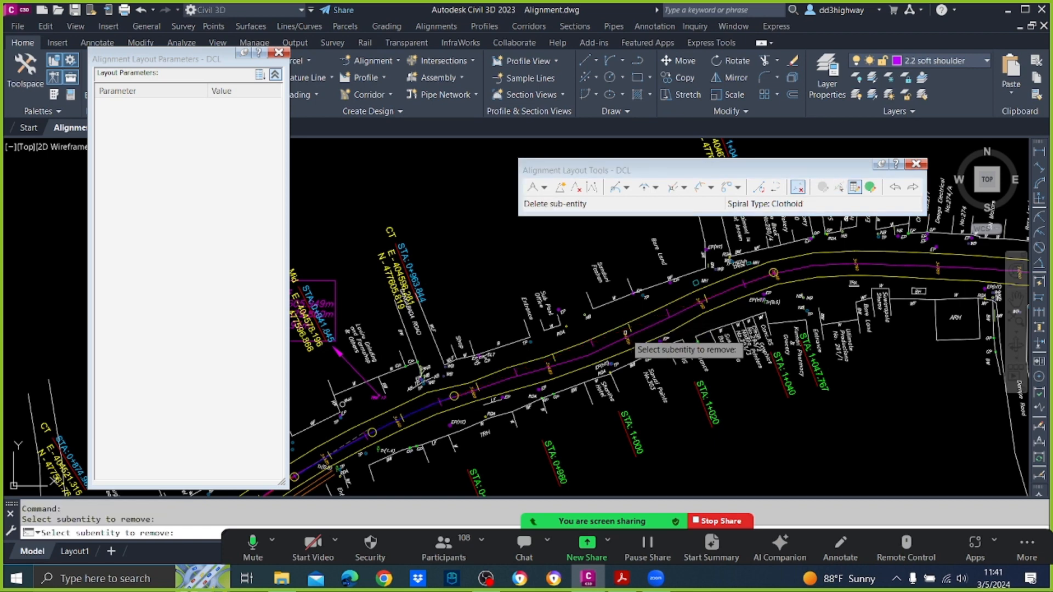
pyautogui.click(580, 353)
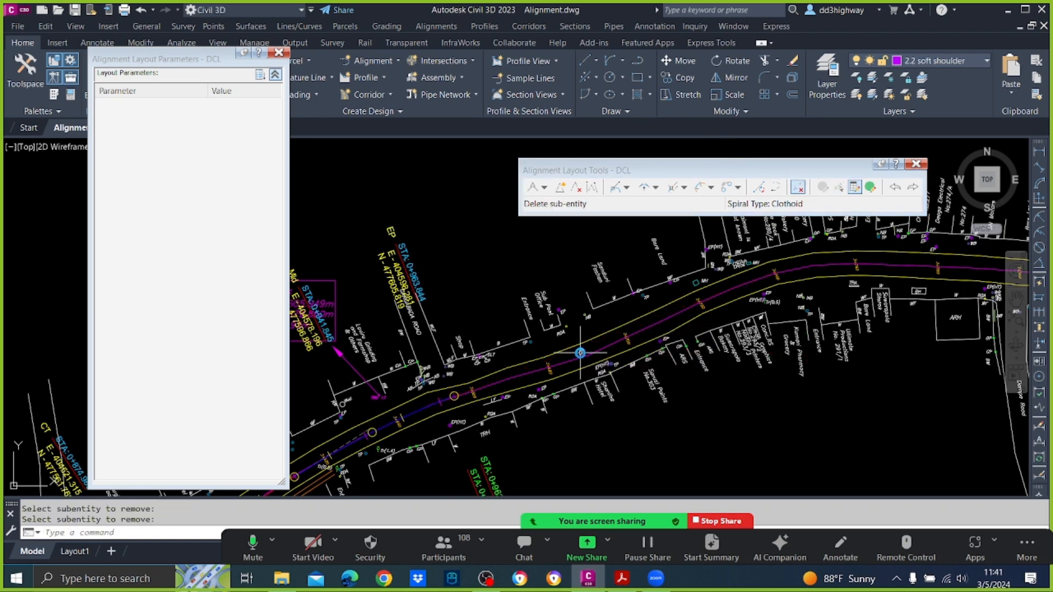
pyautogui.click(795, 192)
pyautogui.scroll(2, 408, 412)
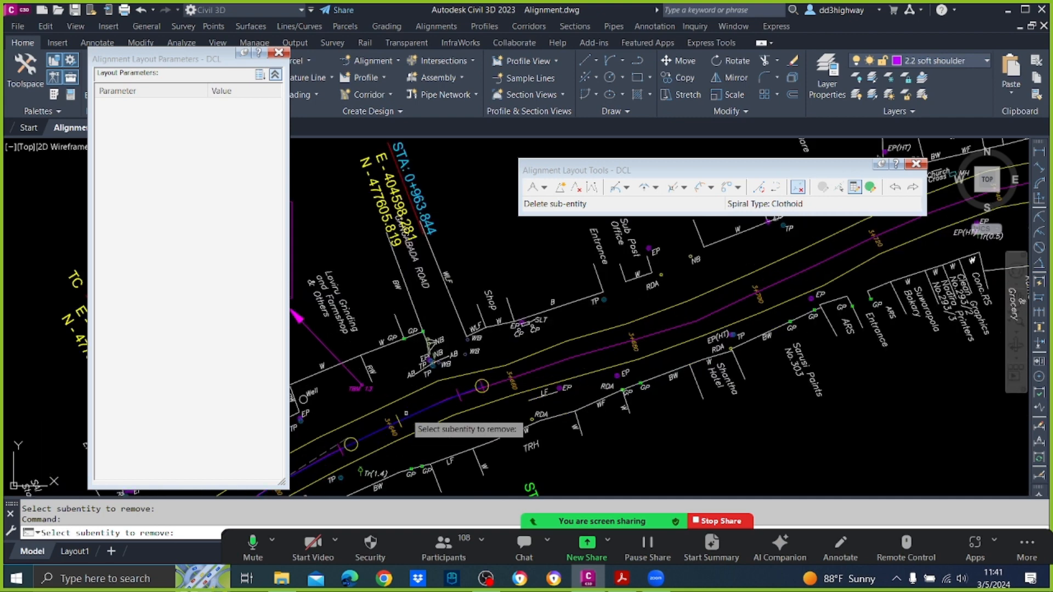
pyautogui.click(436, 396)
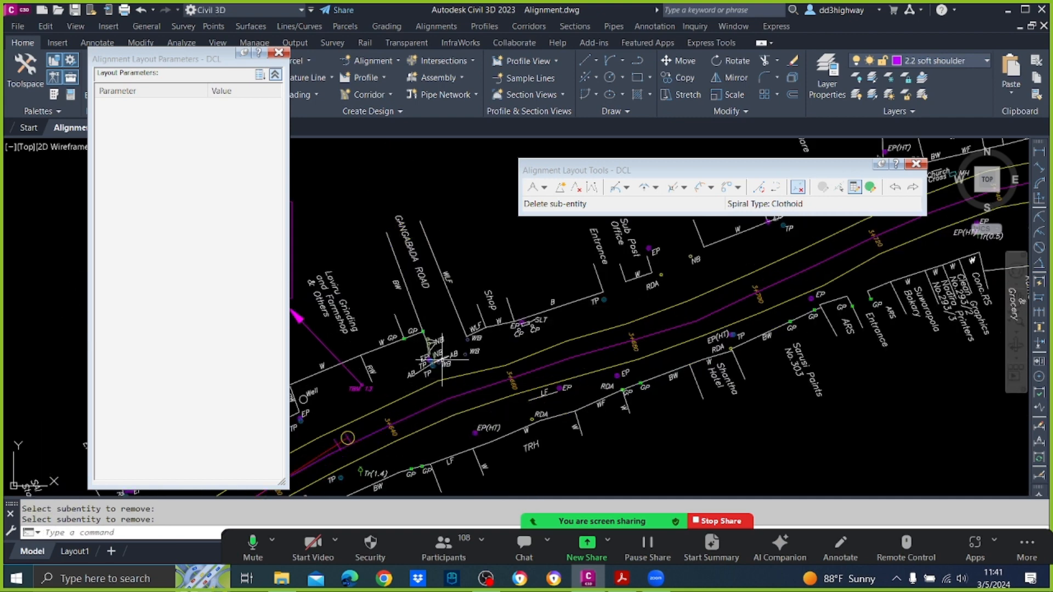
# Step: Draw a construction line about 90 m long from the centreline near station 3+650 to the bend near station 3+740
pyautogui.scroll(-5, 442, 359)
pyautogui.write('L')
pyautogui.press('Return')
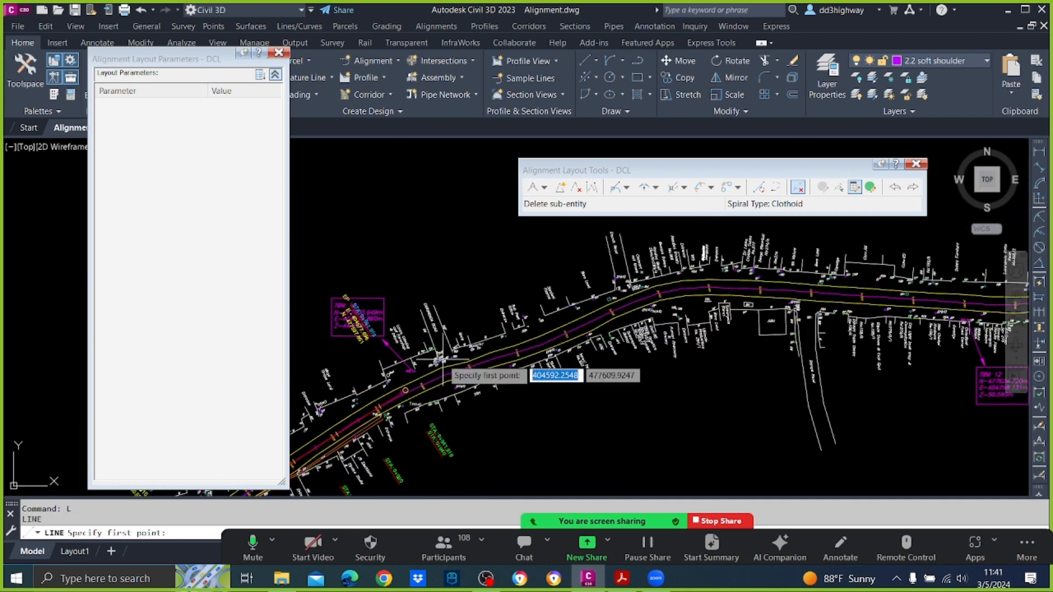
pyautogui.scroll(2, 554, 373)
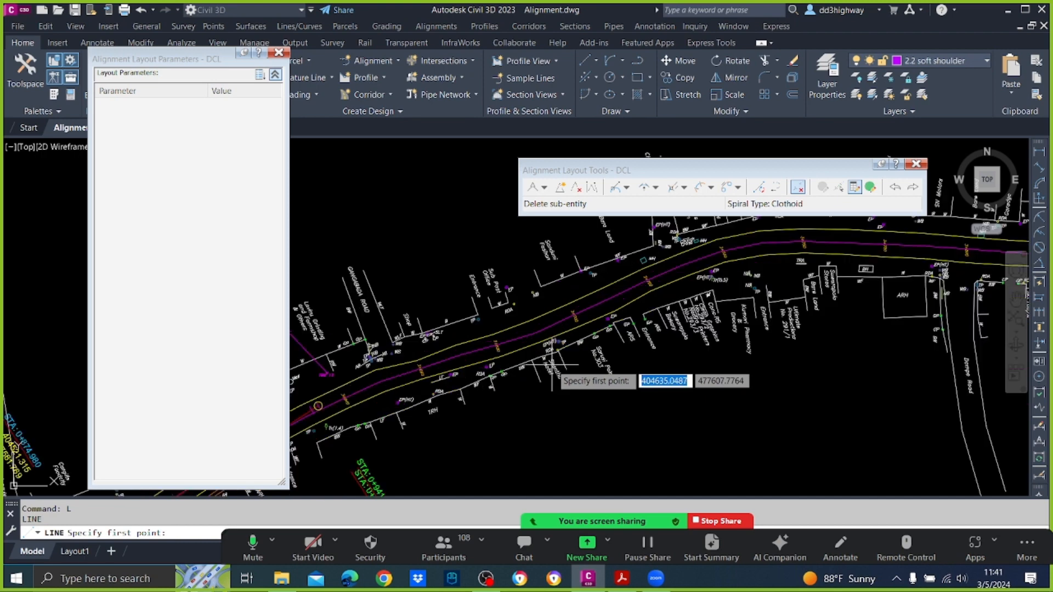
pyautogui.press('F3')
pyautogui.click(377, 383)
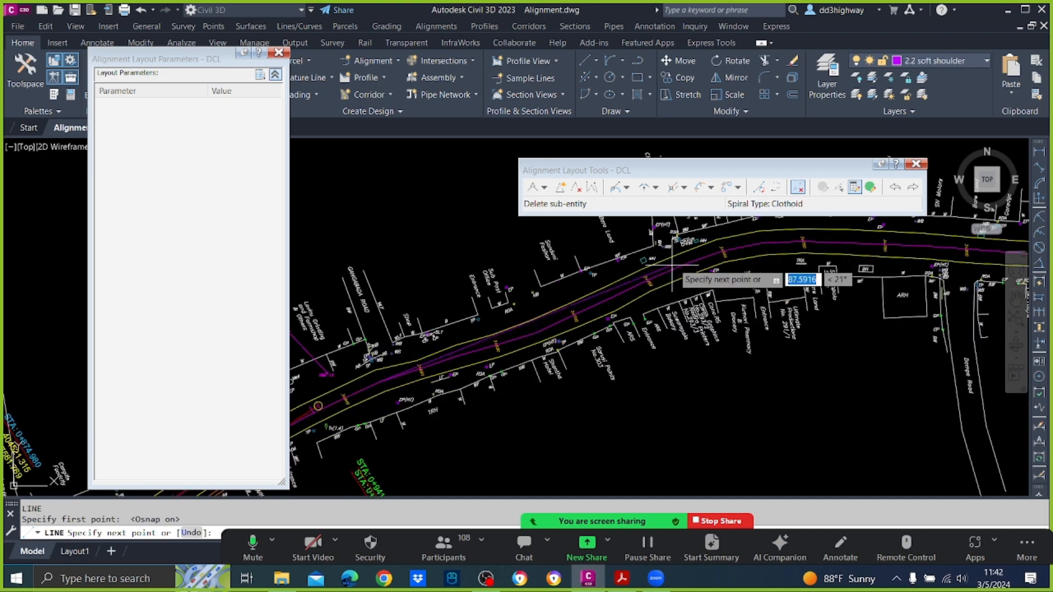
pyautogui.click(722, 251)
pyautogui.press('Escape')
# Step: Stretch the construction line's start back by about 47 m to the road near station 3+600
pyautogui.click(519, 328)
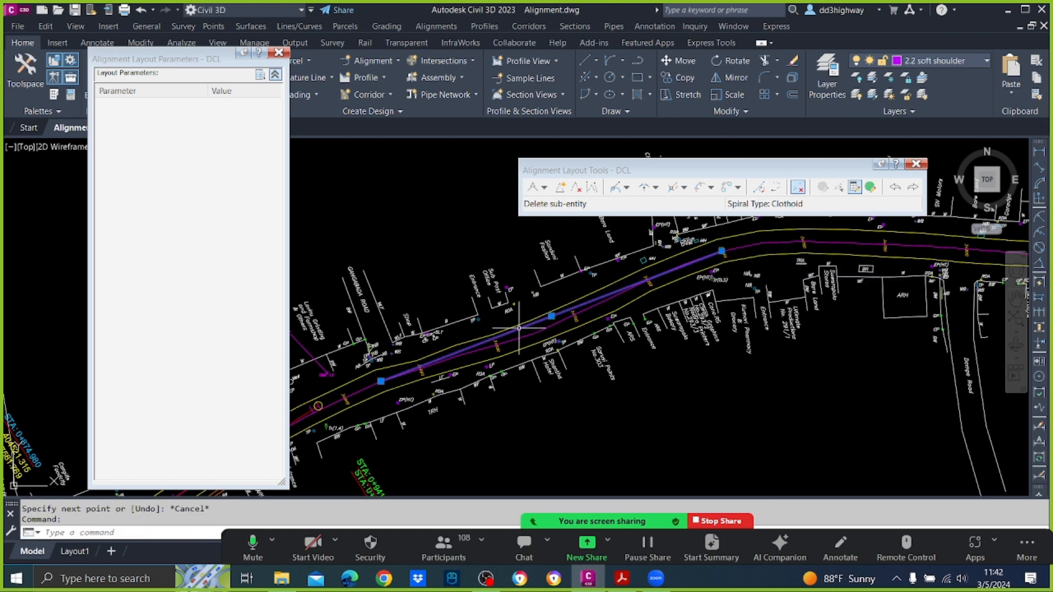
pyautogui.click(380, 381)
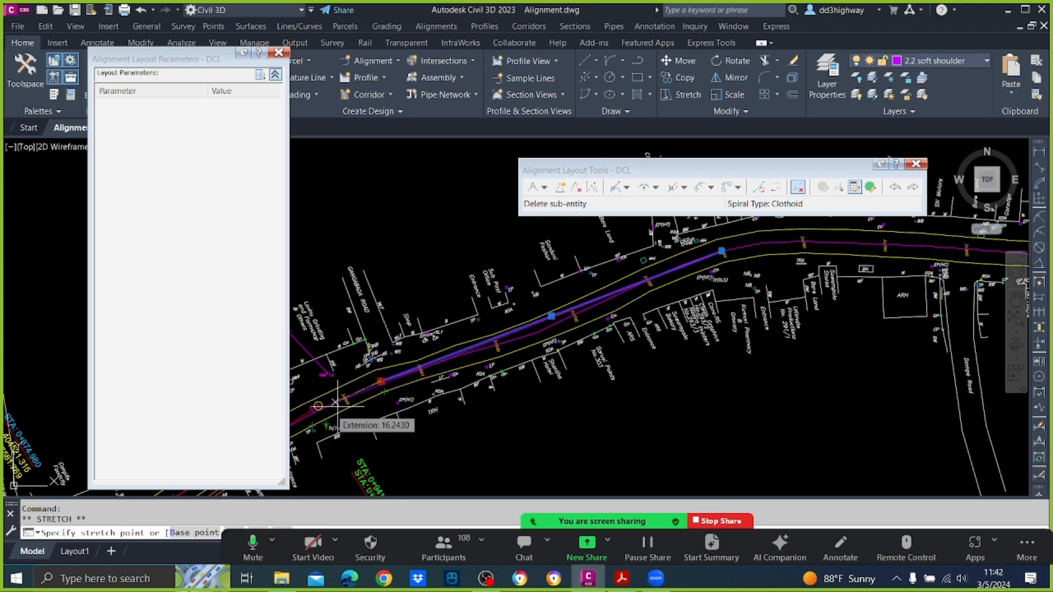
pyautogui.moveTo(337, 412); pyautogui.dragTo(480, 393, button='middle')
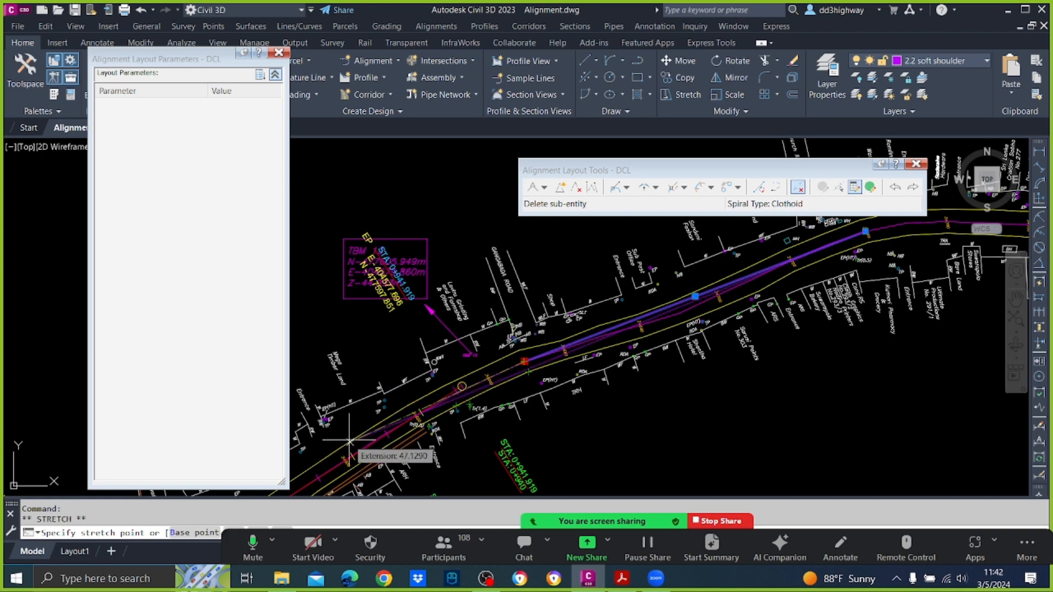
pyautogui.press('F3')
pyautogui.press('Escape')
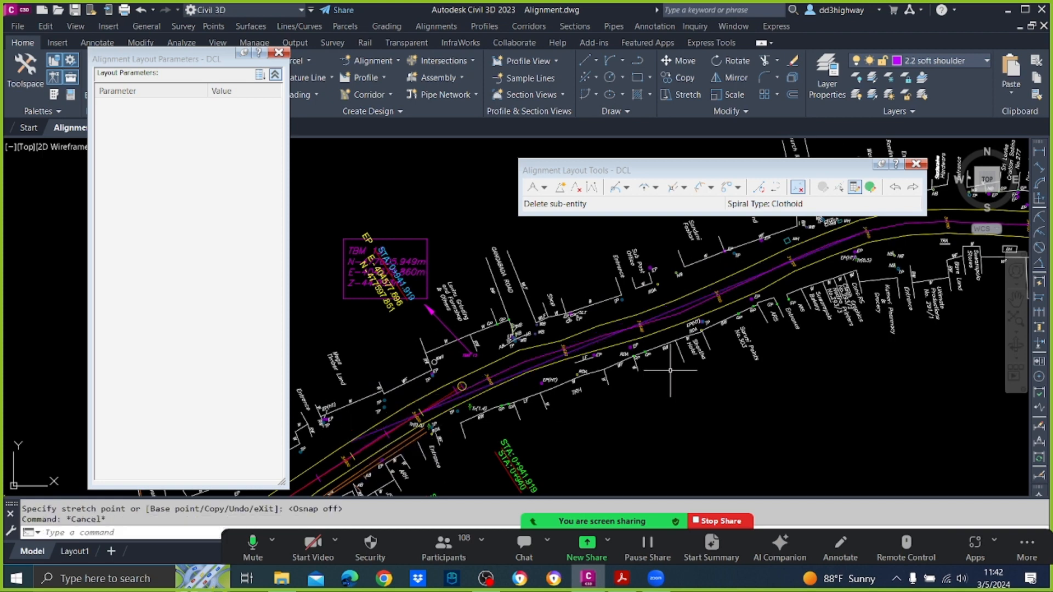
# Step: Stretch the construction line's end at the bend near station 3+740 onward by about 20 m, beyond the road edge
pyautogui.scroll(2, 833, 246)
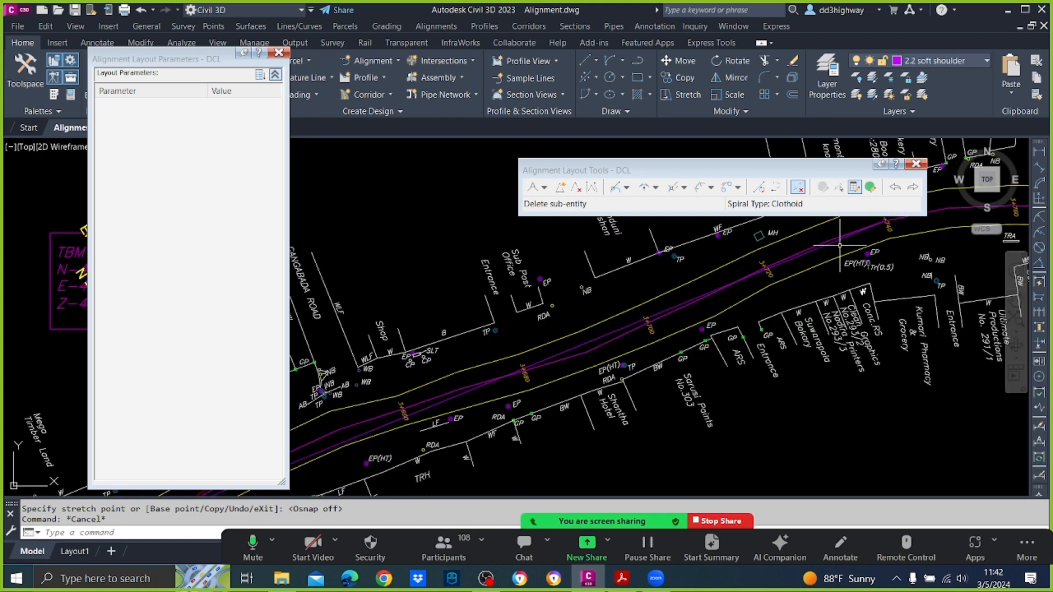
pyautogui.click(856, 236)
pyautogui.scroll(-2, 884, 241)
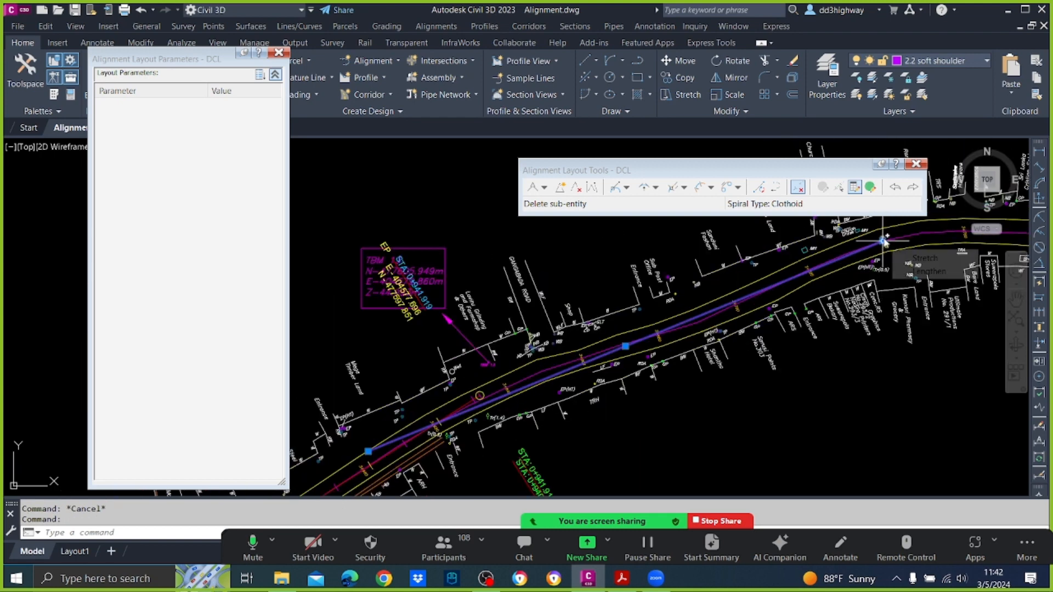
pyautogui.click(883, 240)
pyautogui.moveTo(924, 227); pyautogui.dragTo(837, 288, button='middle')
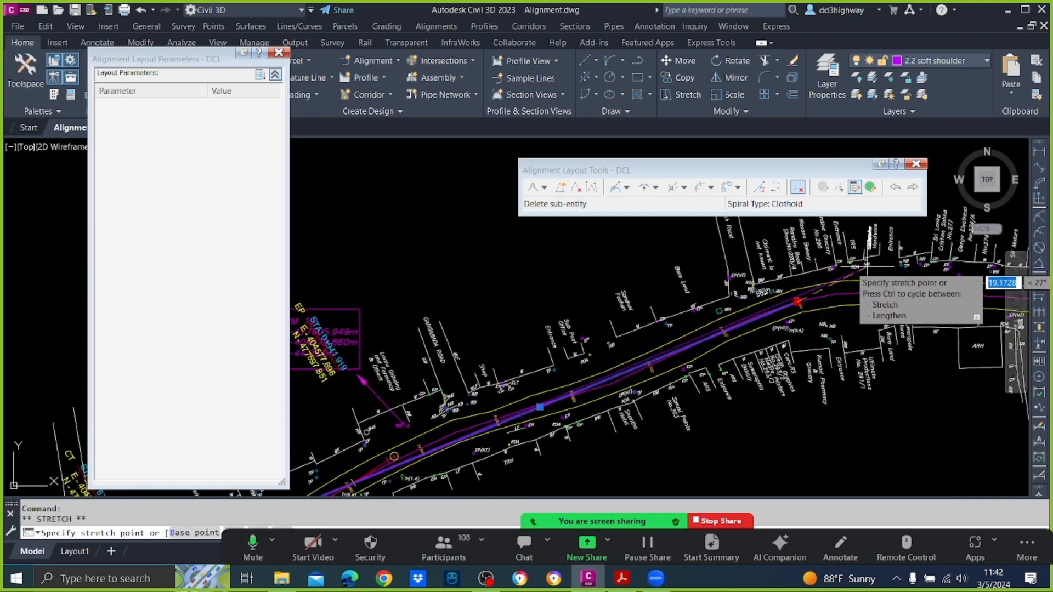
pyautogui.click(872, 272)
pyautogui.moveTo(872, 271)
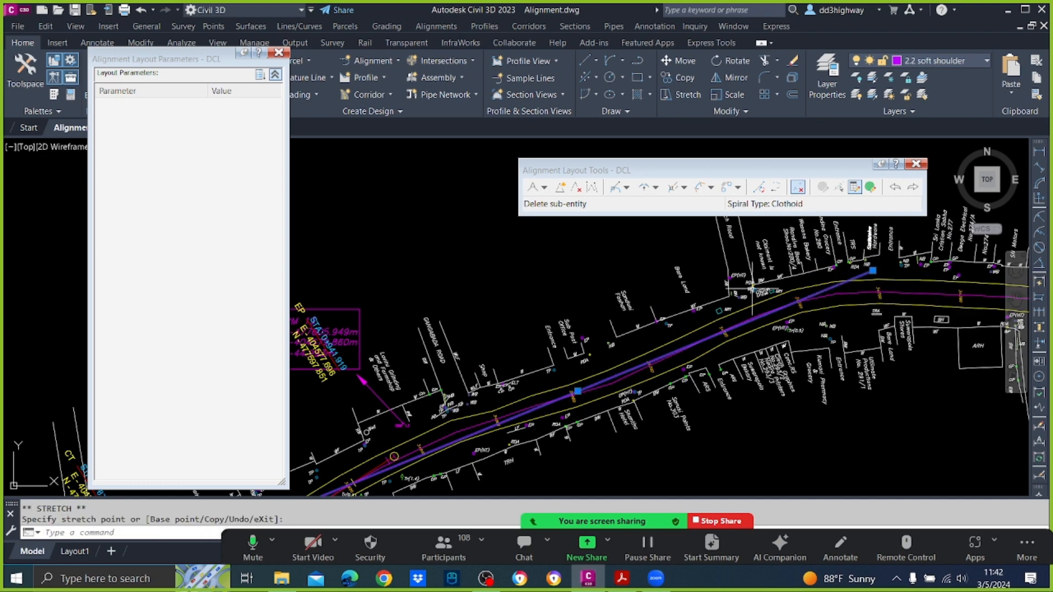
# Step: Try to stretch the first tangent's end back to its crossing with the construction line near station 3+620
pyautogui.scroll(-4, 733, 289)
pyautogui.scroll(4, 540, 387)
pyautogui.scroll(4, 700, 315)
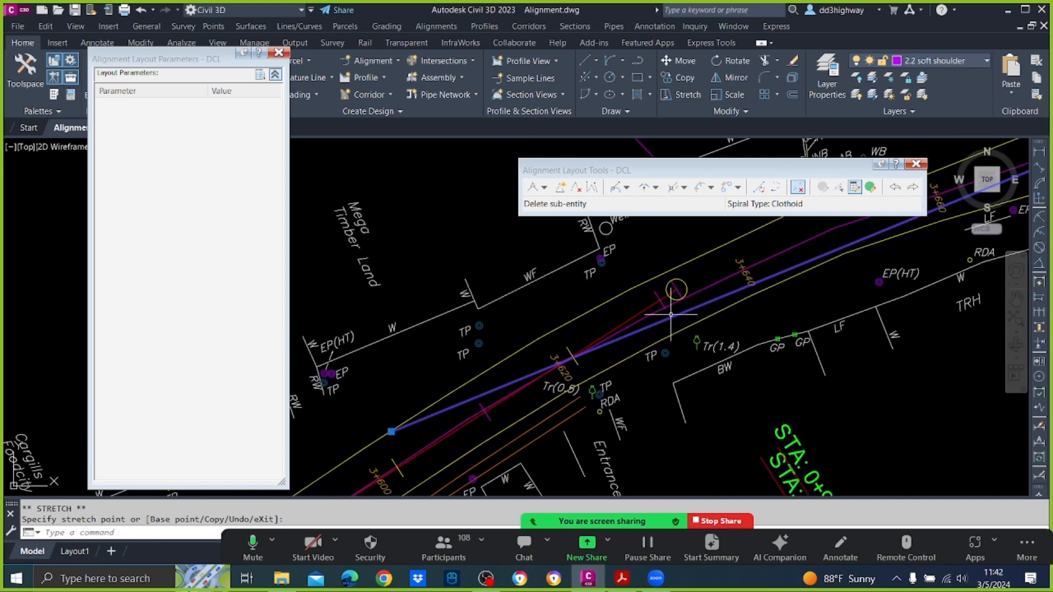
pyautogui.click(675, 291)
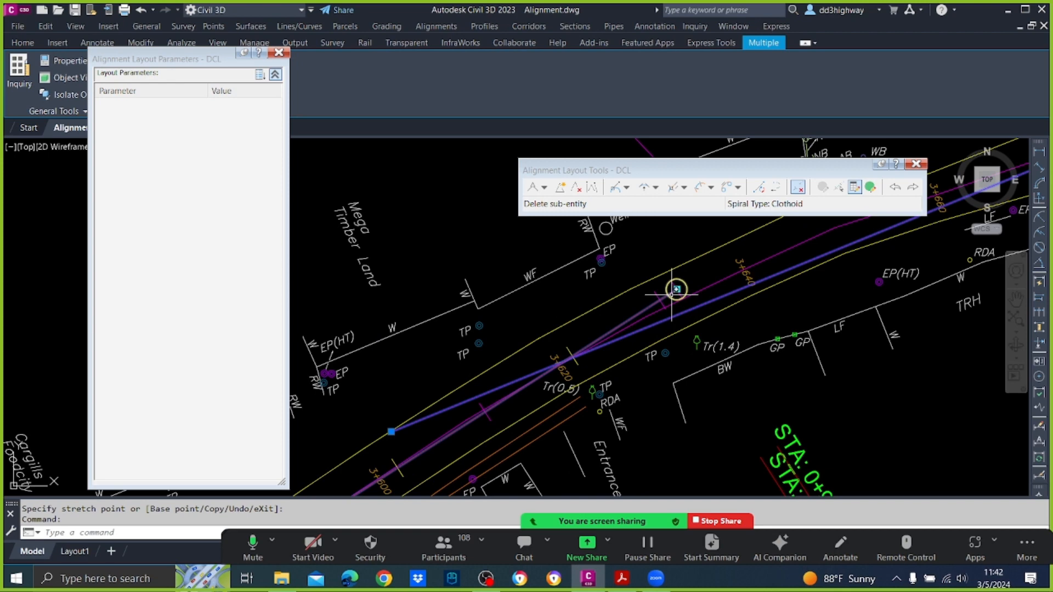
pyautogui.click(675, 290)
pyautogui.scroll(2, 591, 350)
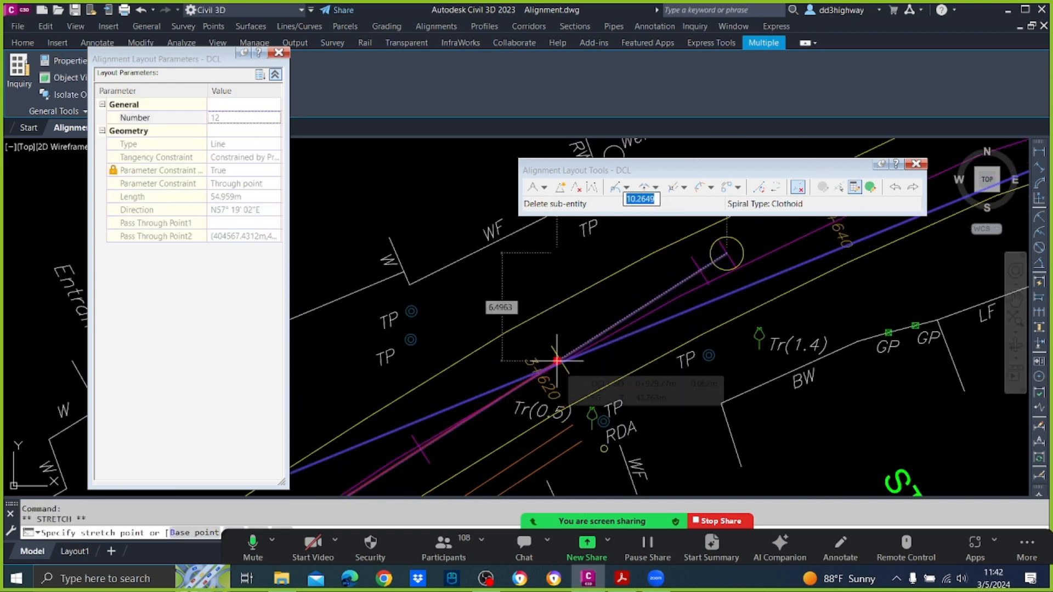
pyautogui.scroll(4, 552, 367)
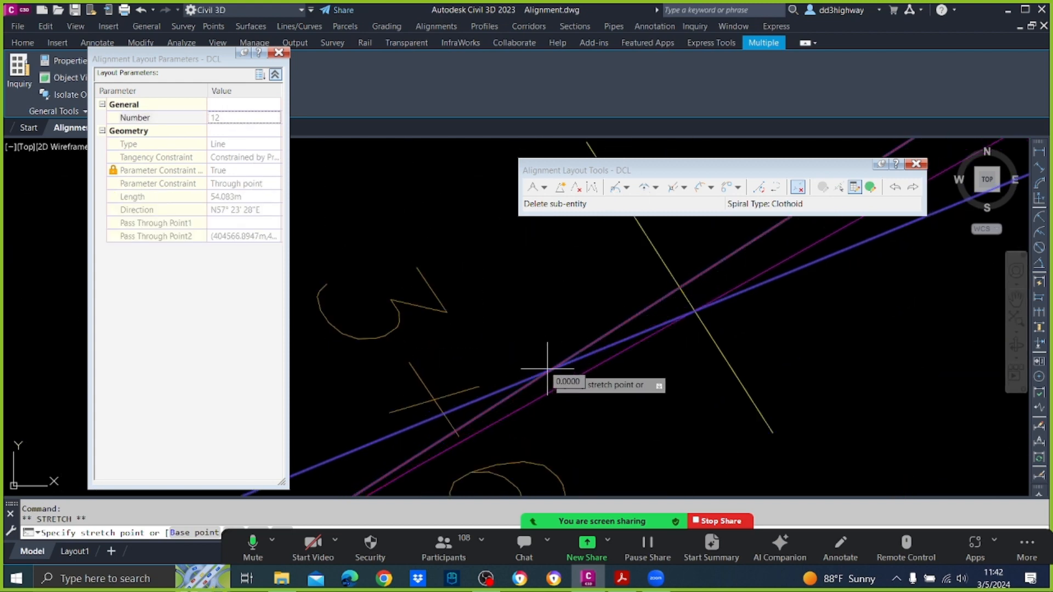
pyautogui.press('F3')
pyautogui.scroll(-3, 554, 367)
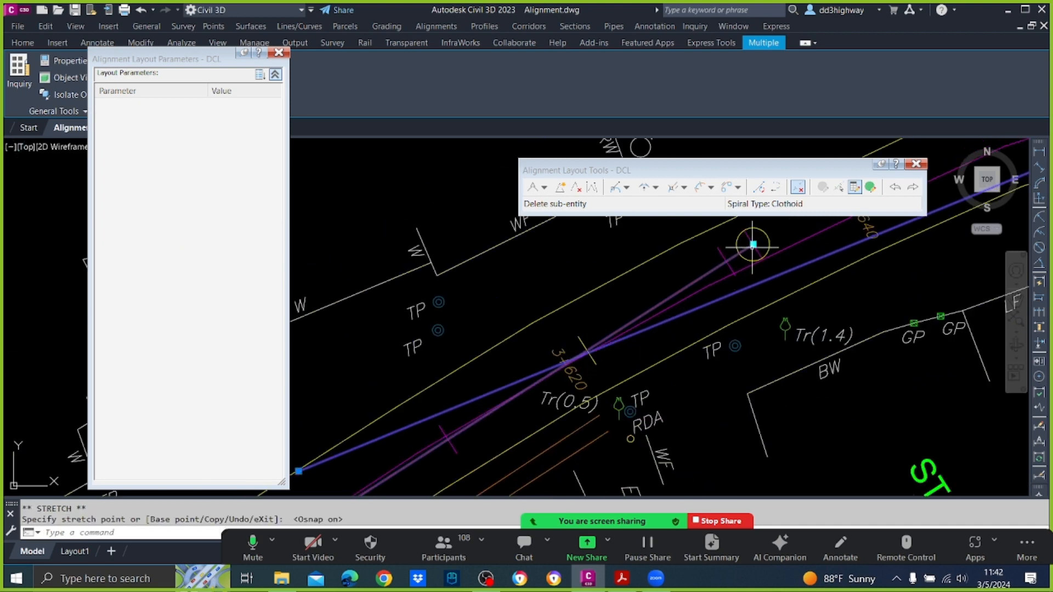
# Step: Try again to move the tangent's end grip onto the construction line crossing with object snap on
pyautogui.click(753, 246)
pyautogui.scroll(5, 630, 322)
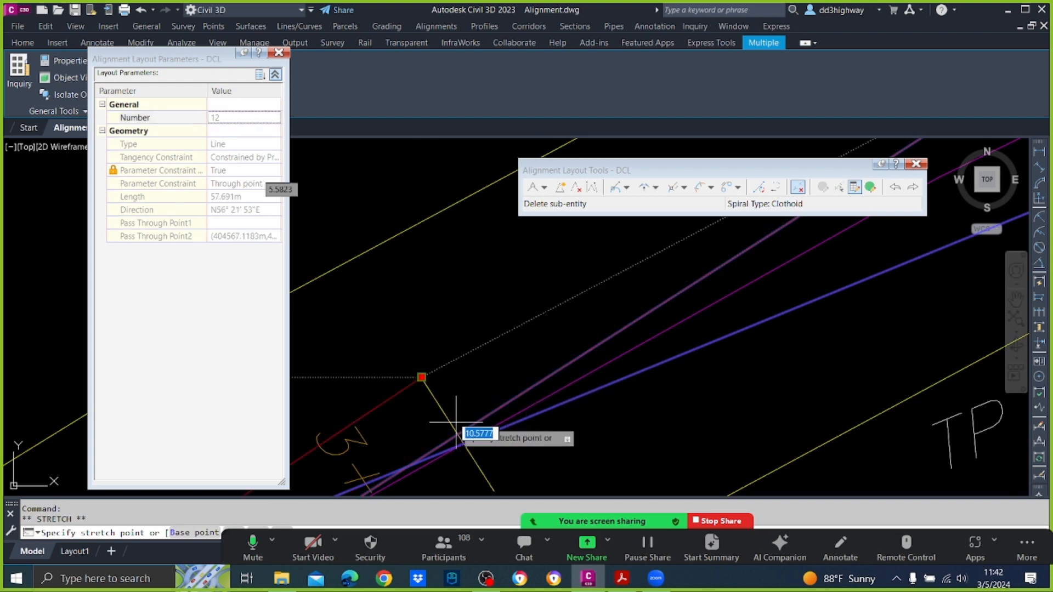
pyautogui.moveTo(456, 422); pyautogui.dragTo(591, 332, button='middle')
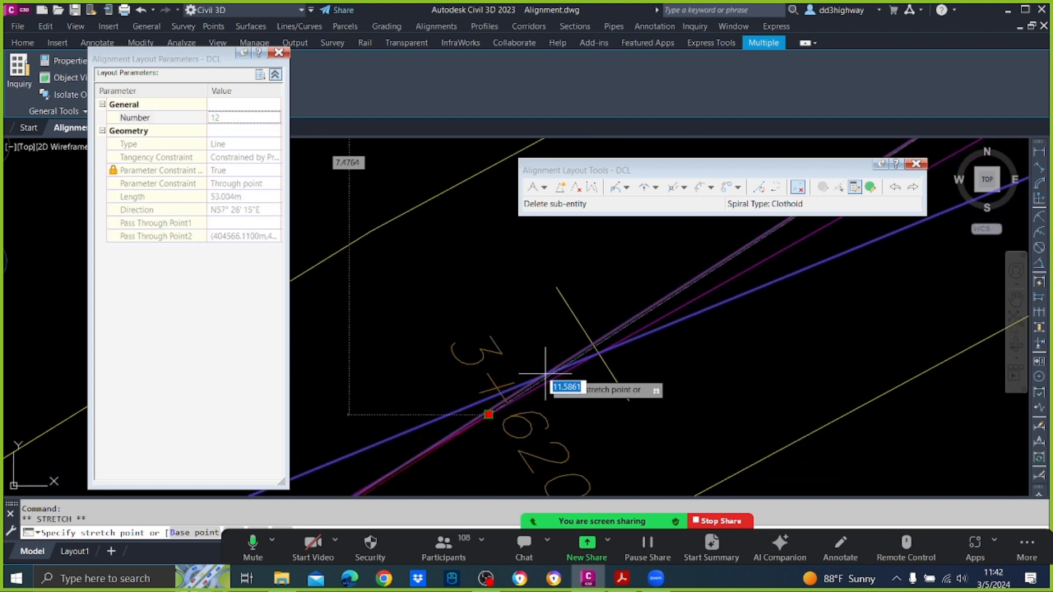
pyautogui.scroll(-4, 544, 374)
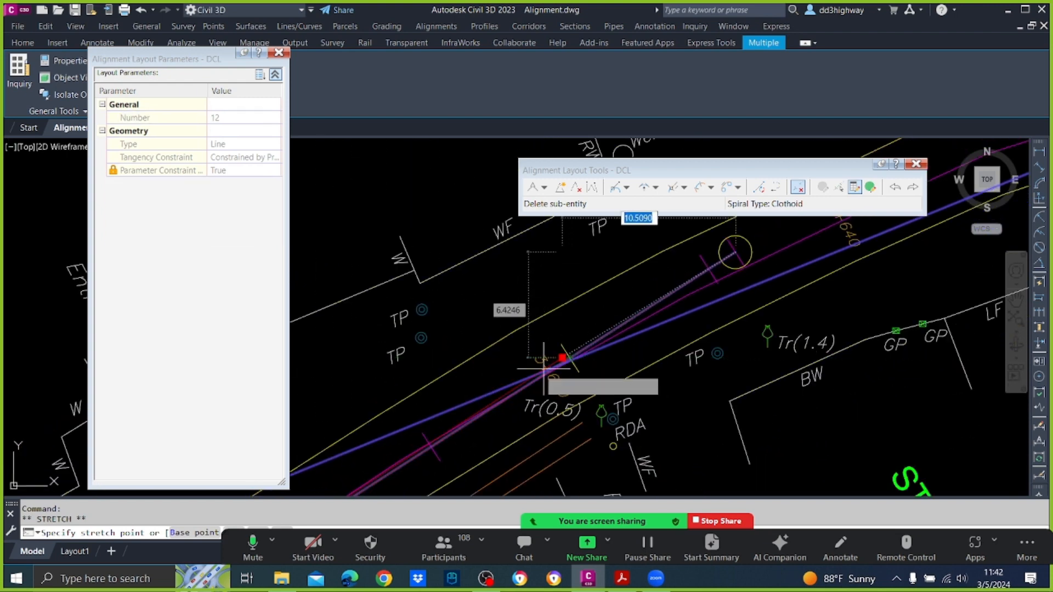
pyautogui.scroll(9, 549, 374)
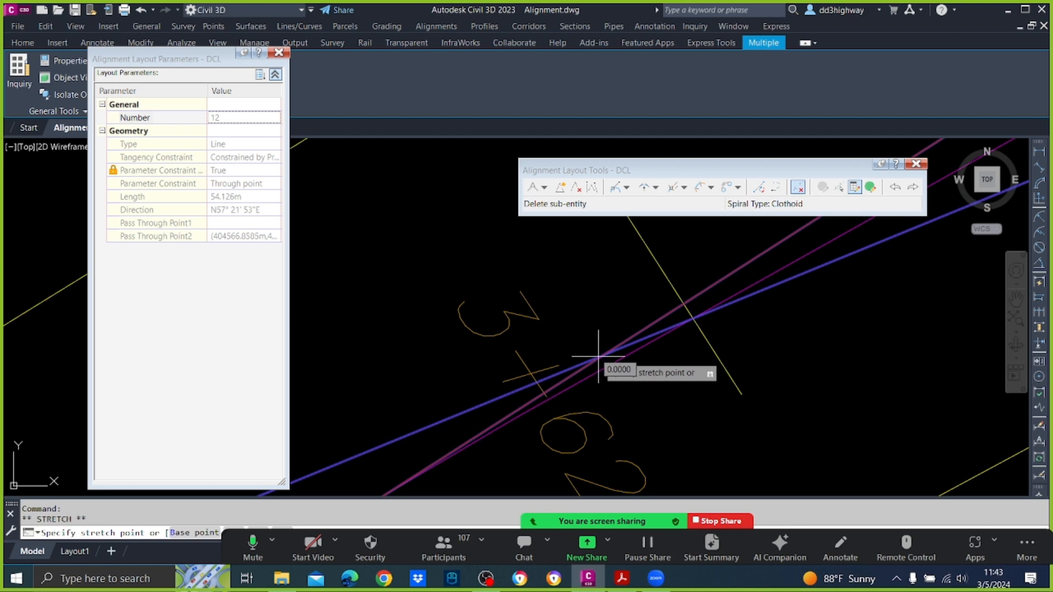
pyautogui.click(597, 357)
pyautogui.scroll(-4, 603, 354)
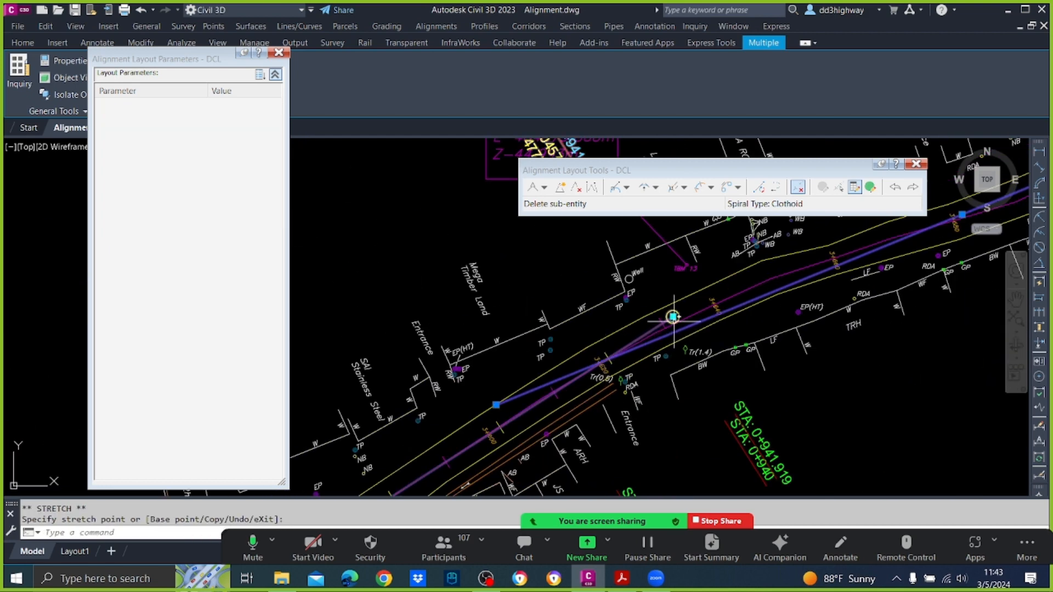
pyautogui.press('Escape')
pyautogui.press('Escape')
pyautogui.scroll(2, 660, 322)
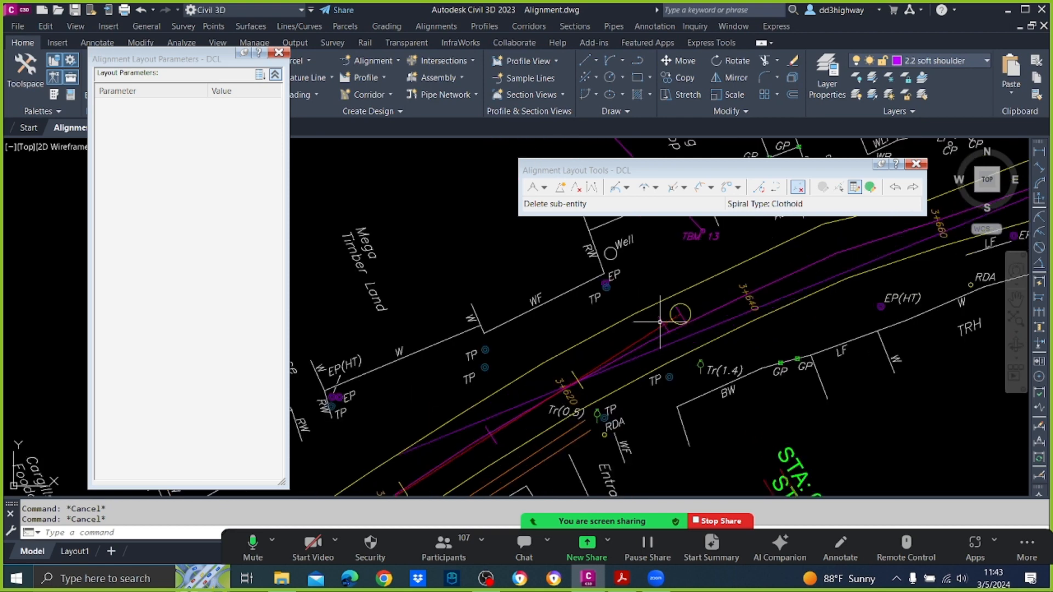
pyautogui.click(680, 313)
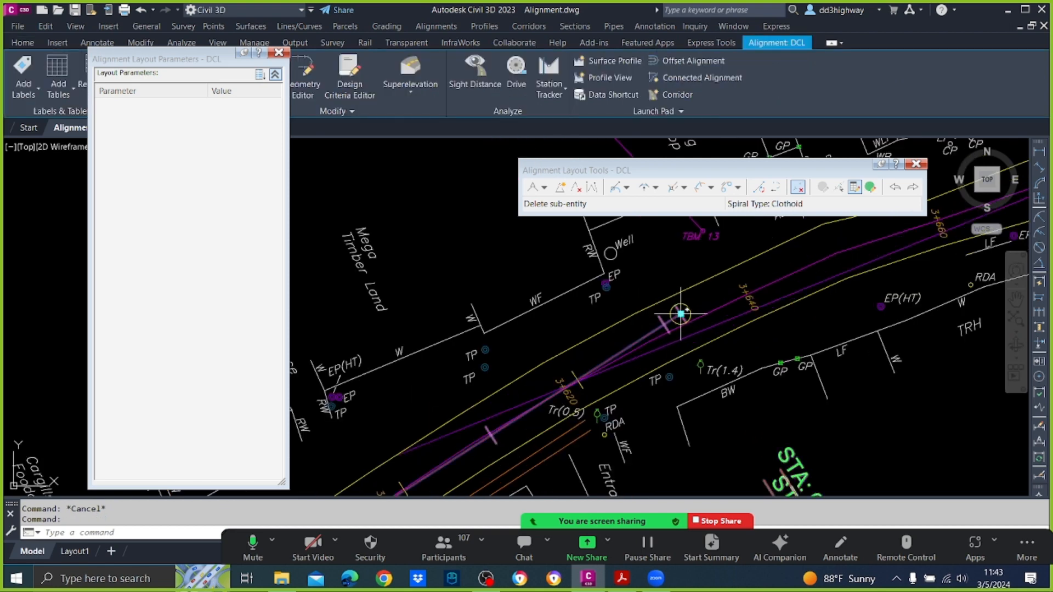
pyautogui.click(681, 314)
pyautogui.scroll(5, 601, 364)
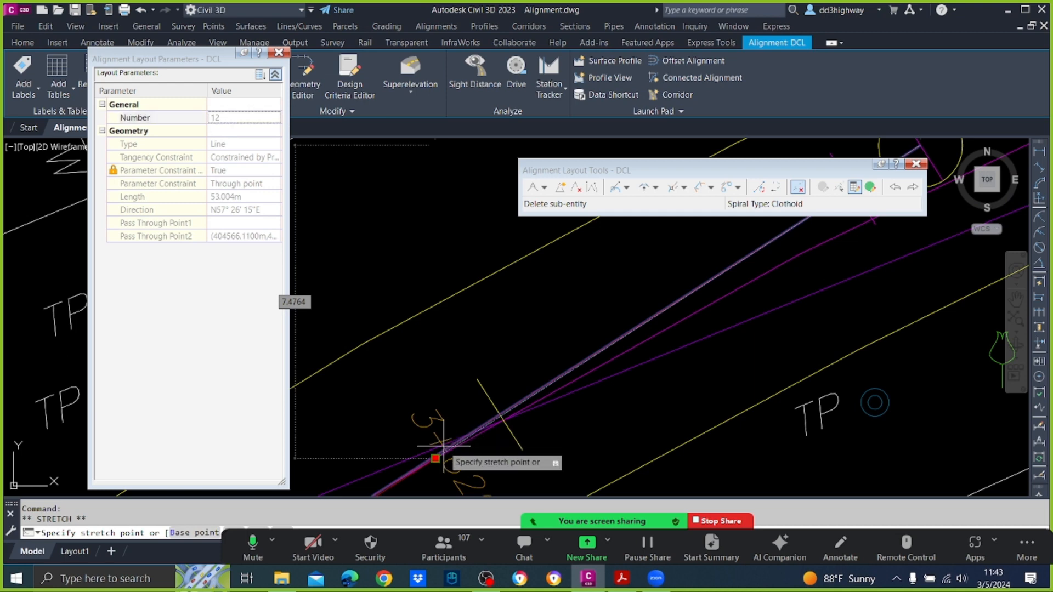
pyautogui.press('Escape')
pyautogui.press('Escape')
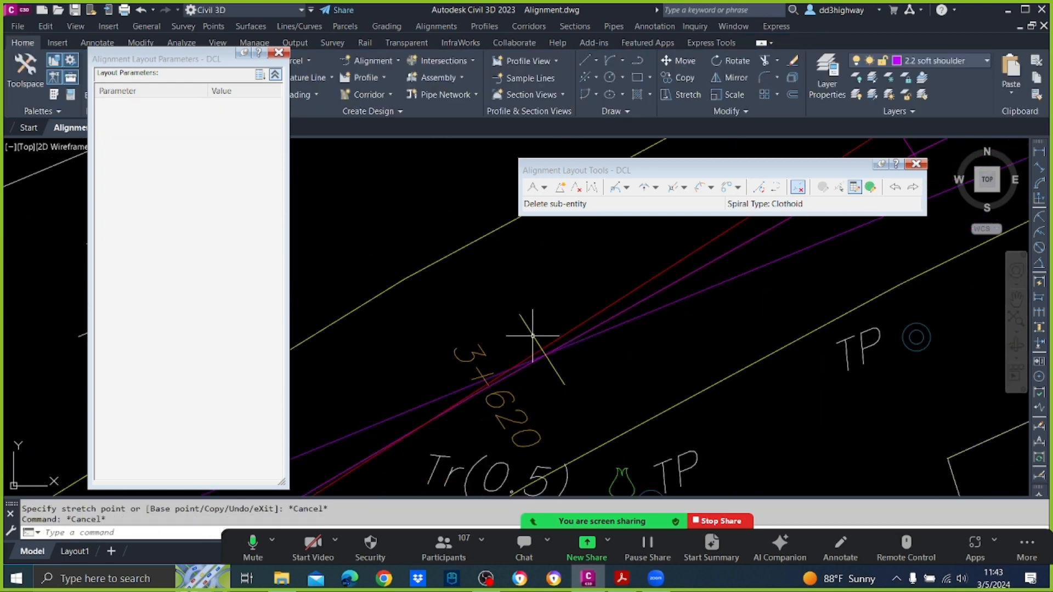
# Step: Draw a short marker line from the tangent's crossing with the construction line near station 3+620 across the road edge
pyautogui.moveTo(600, 407); pyautogui.dragTo(627, 338, button='middle')
pyautogui.write('l')
pyautogui.press('Return')
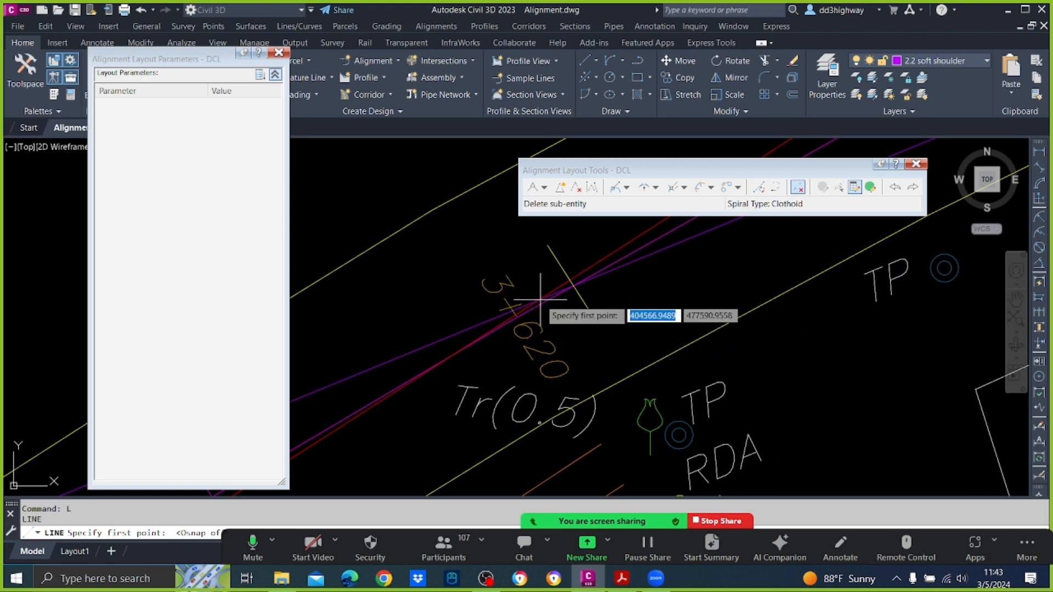
pyautogui.click(542, 299)
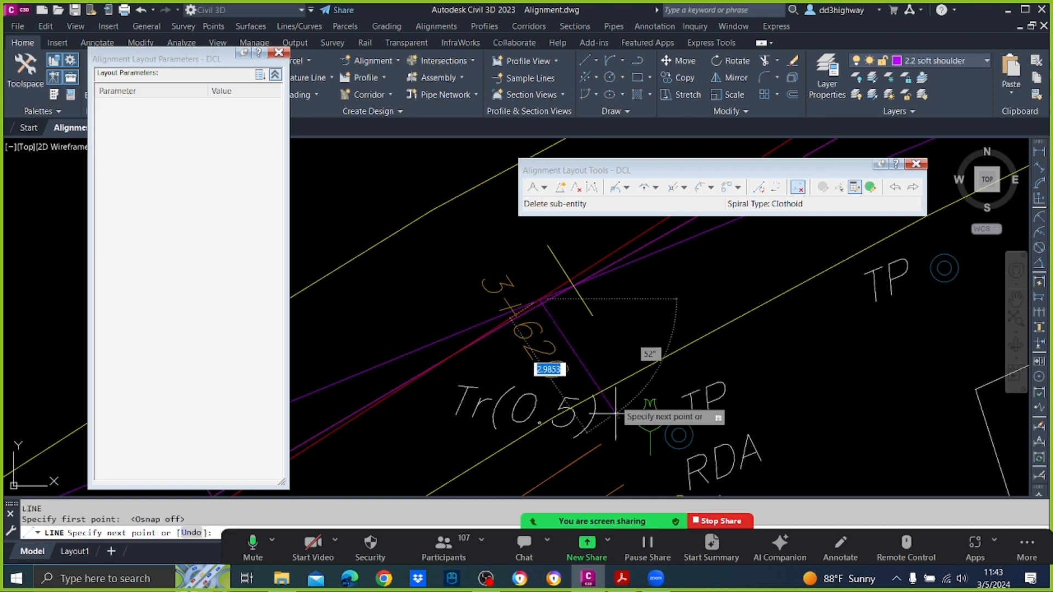
pyautogui.press('Escape')
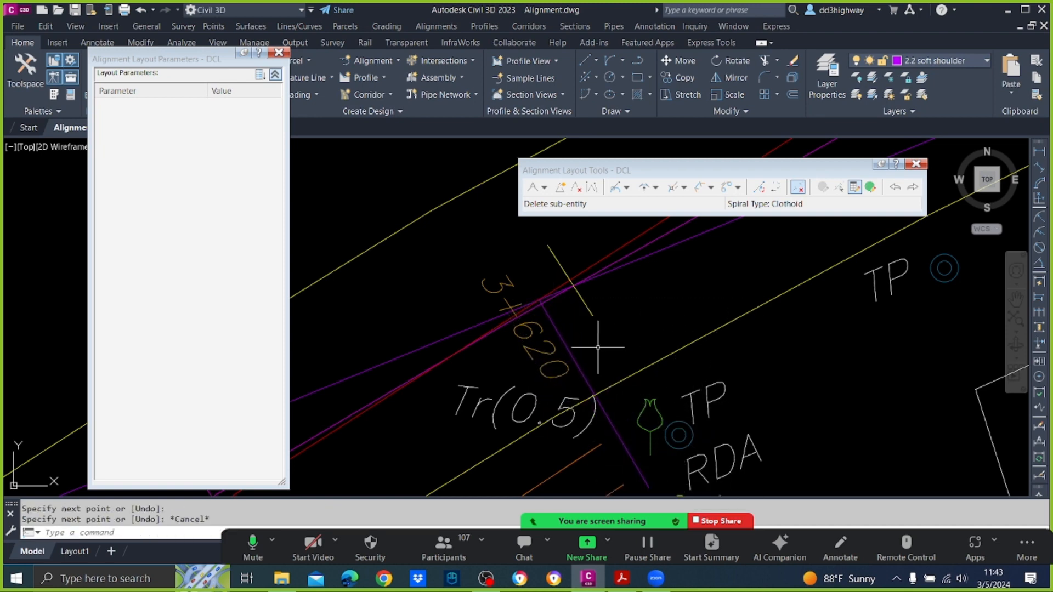
# Step: Stretch the tangent's end back to the marker line's start near station 3+620, and delete the marker line
pyautogui.scroll(-5, 599, 347)
pyautogui.click(672, 279)
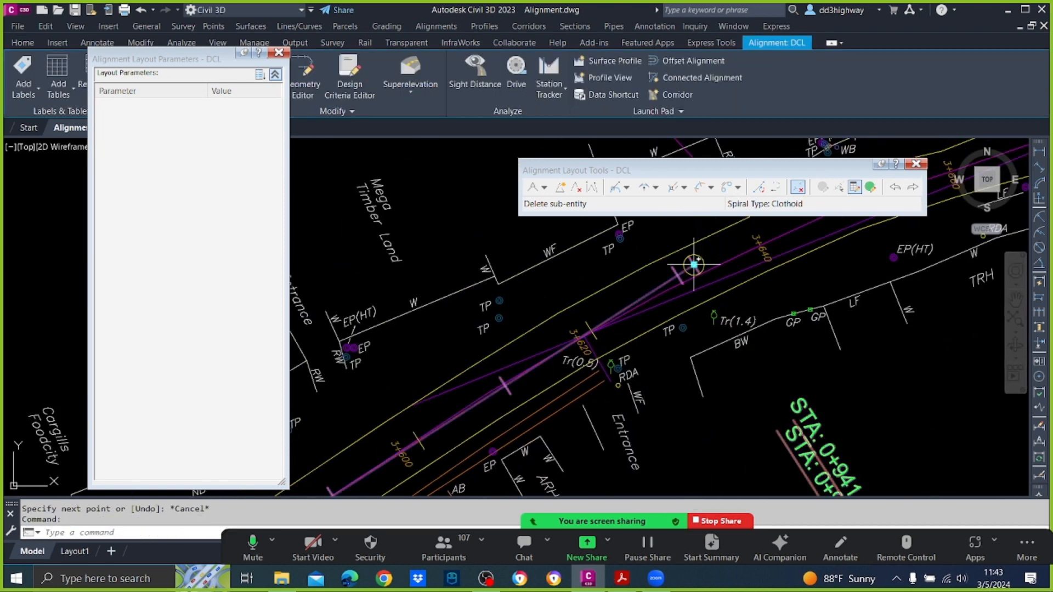
pyautogui.click(693, 265)
pyautogui.scroll(5, 617, 307)
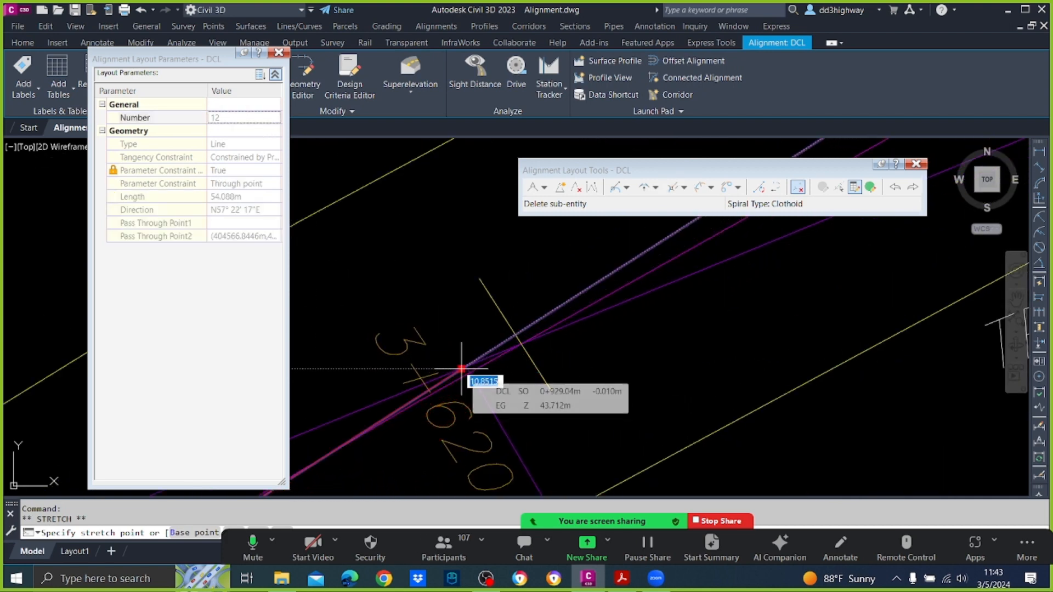
pyautogui.press('F3')
pyautogui.press('Escape')
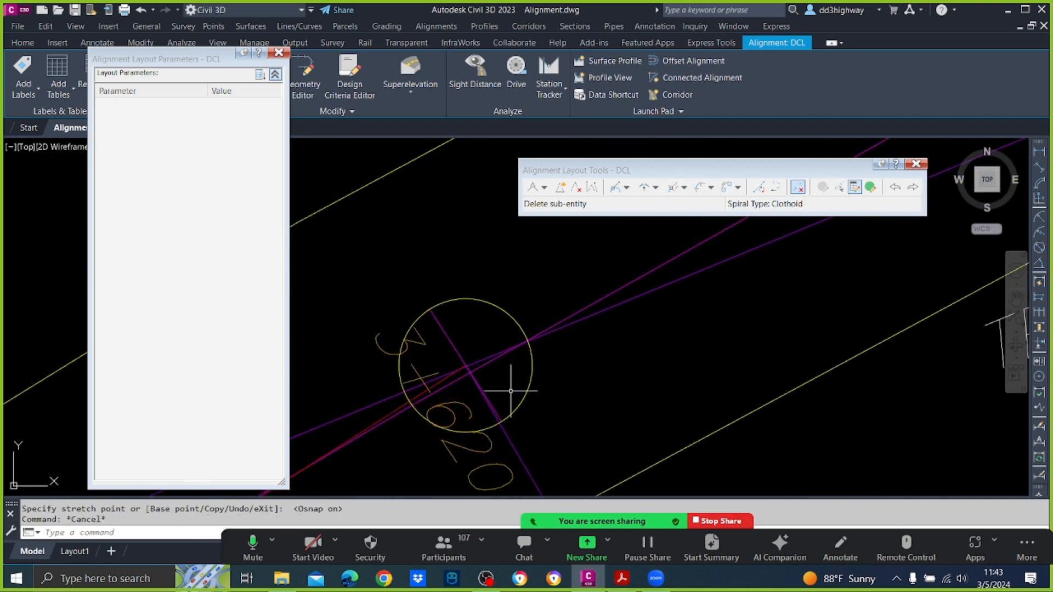
pyautogui.click(521, 455)
pyautogui.press('Delete')
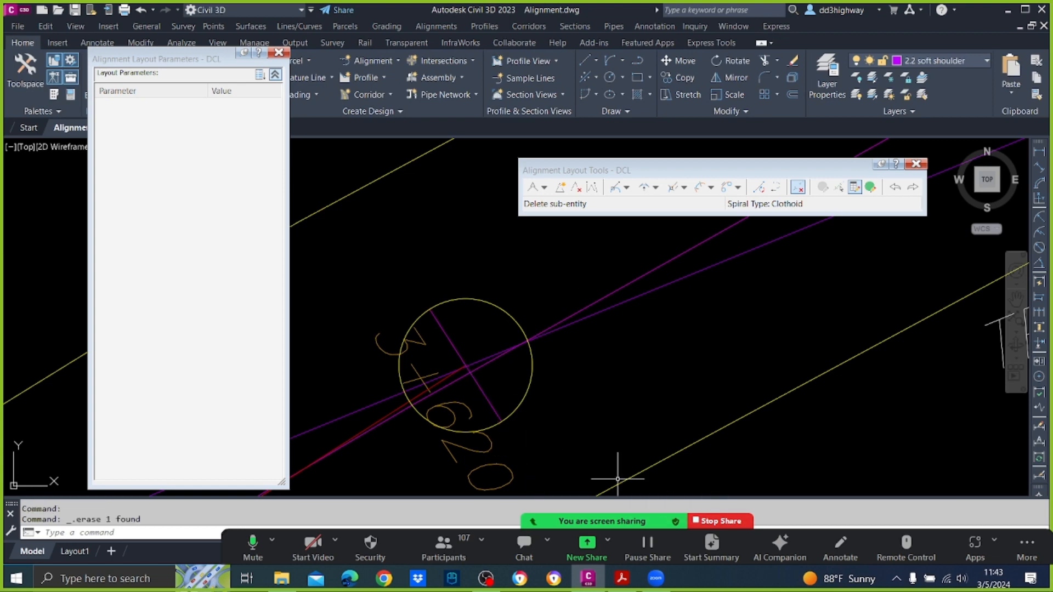
# Step: Draw a tangent without curves from the first tangent's end near station 3+620 to the construction line's end beyond station 3+740
pyautogui.scroll(-5, 630, 374)
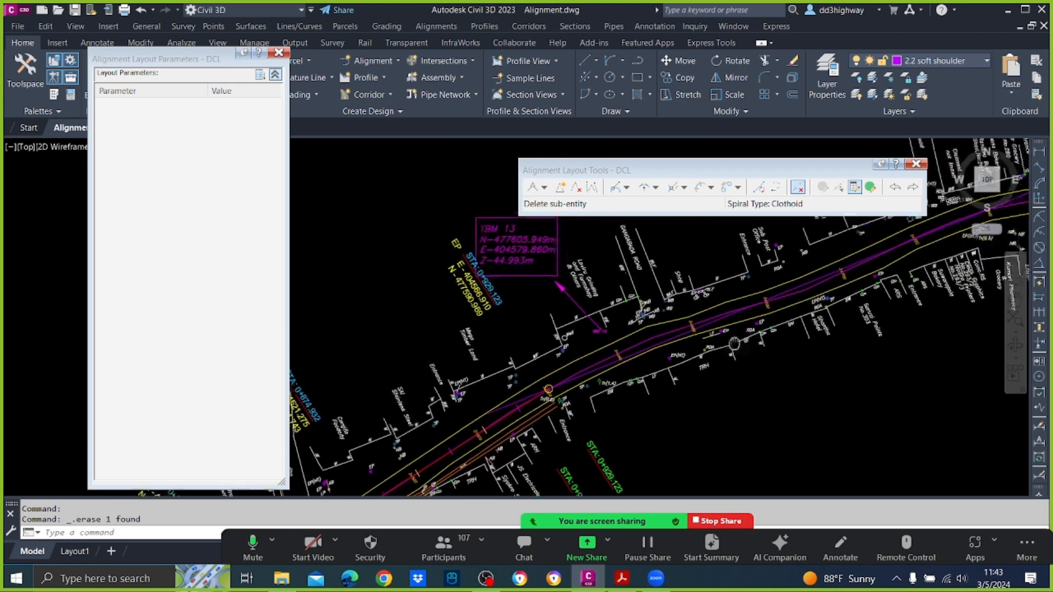
pyautogui.click(545, 188)
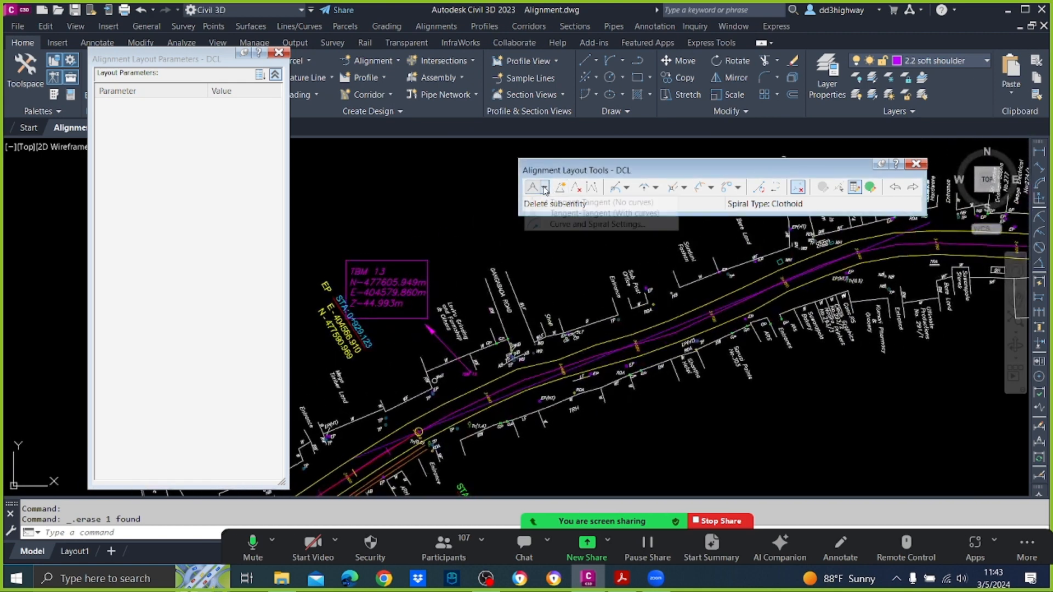
pyautogui.click(562, 212)
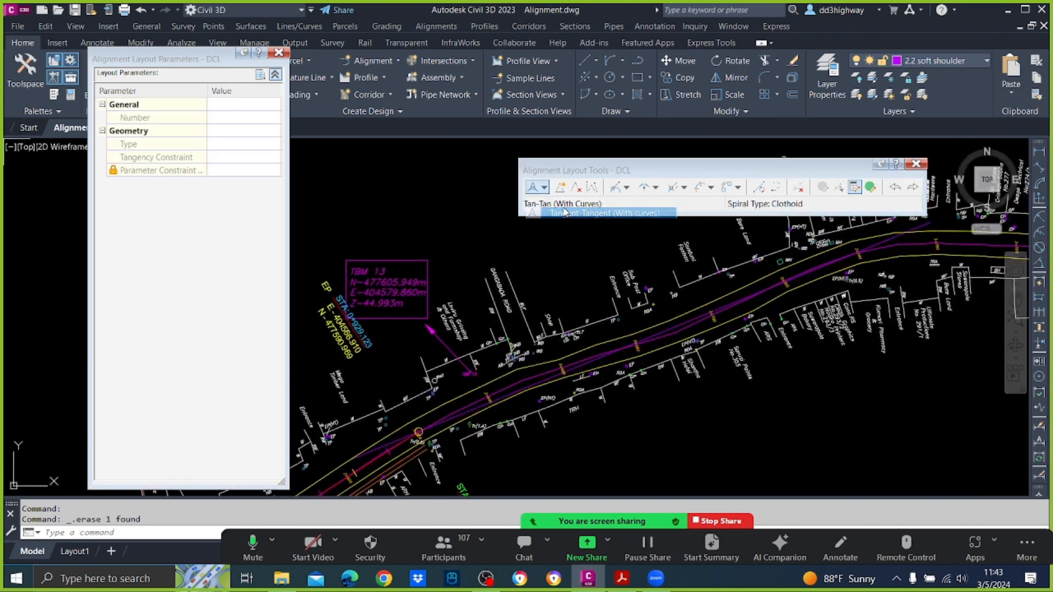
pyautogui.click(544, 188)
pyautogui.click(564, 201)
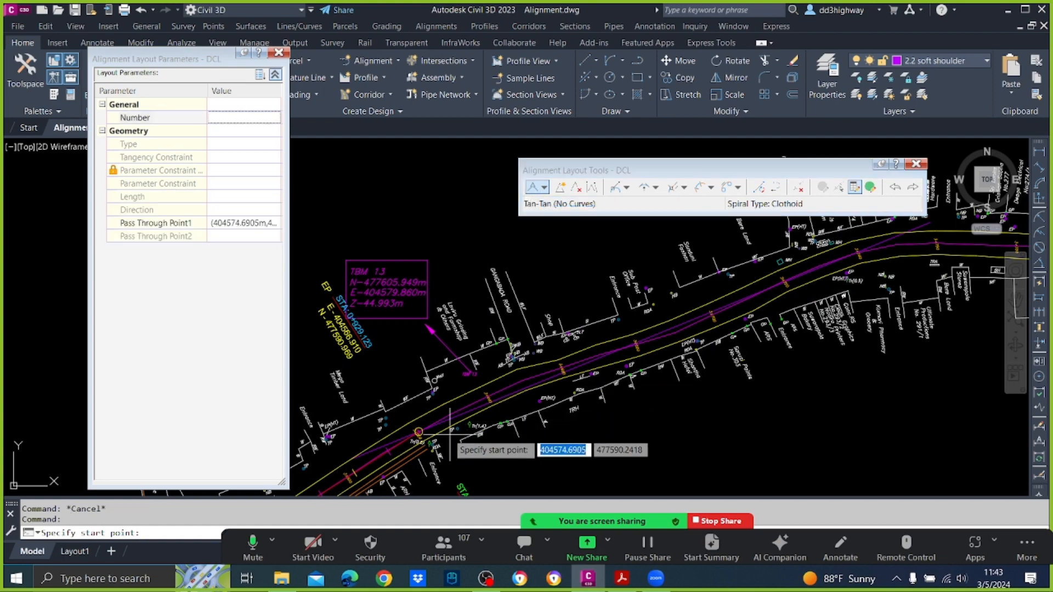
pyautogui.scroll(4, 381, 433)
pyautogui.scroll(6, 380, 433)
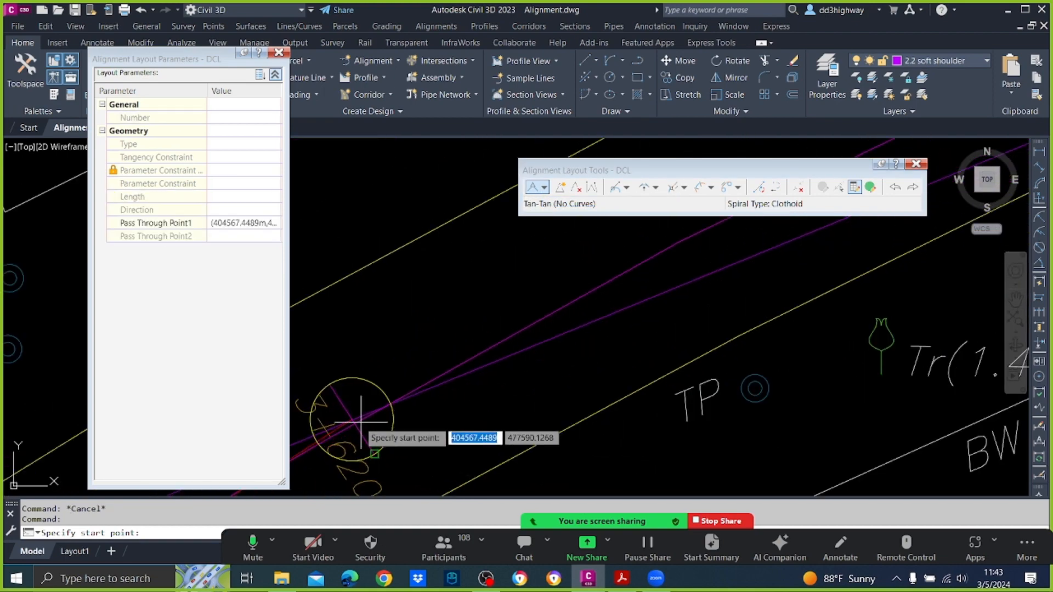
pyautogui.click(352, 419)
pyautogui.scroll(-8, 472, 372)
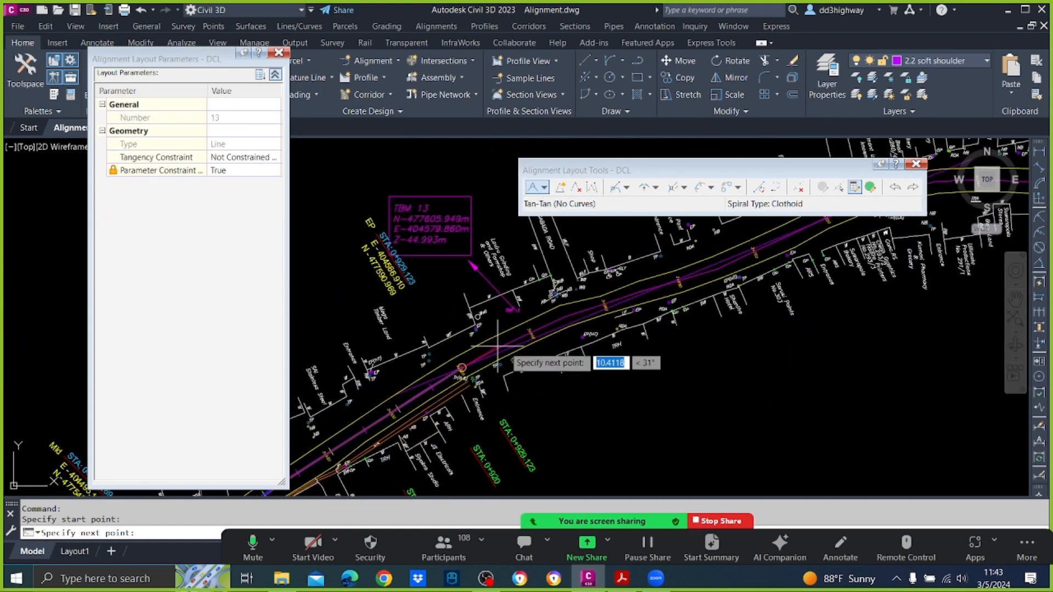
pyautogui.scroll(6, 697, 277)
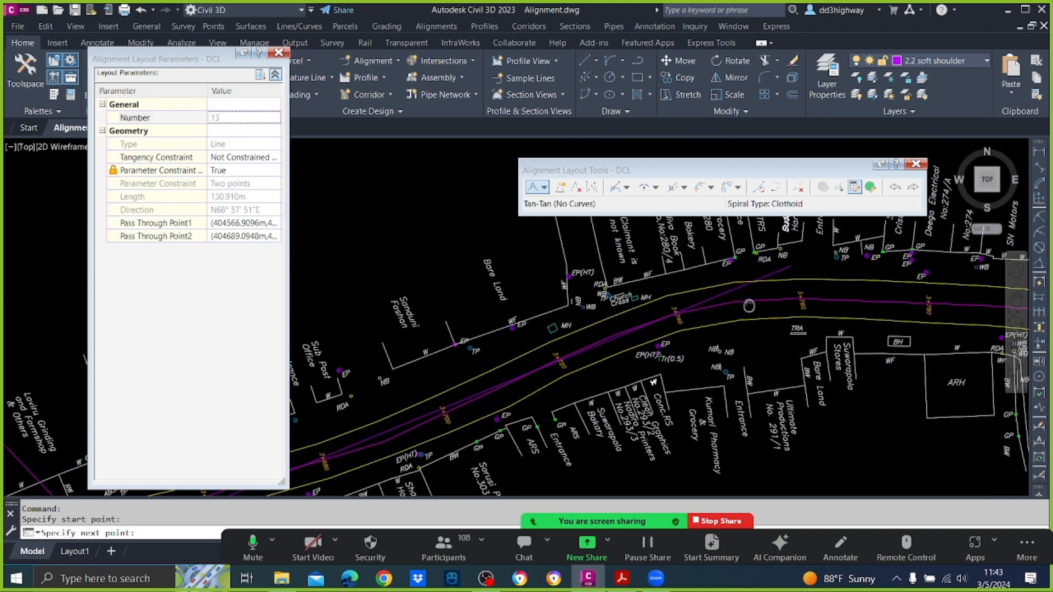
pyautogui.click(788, 275)
pyautogui.press('Escape')
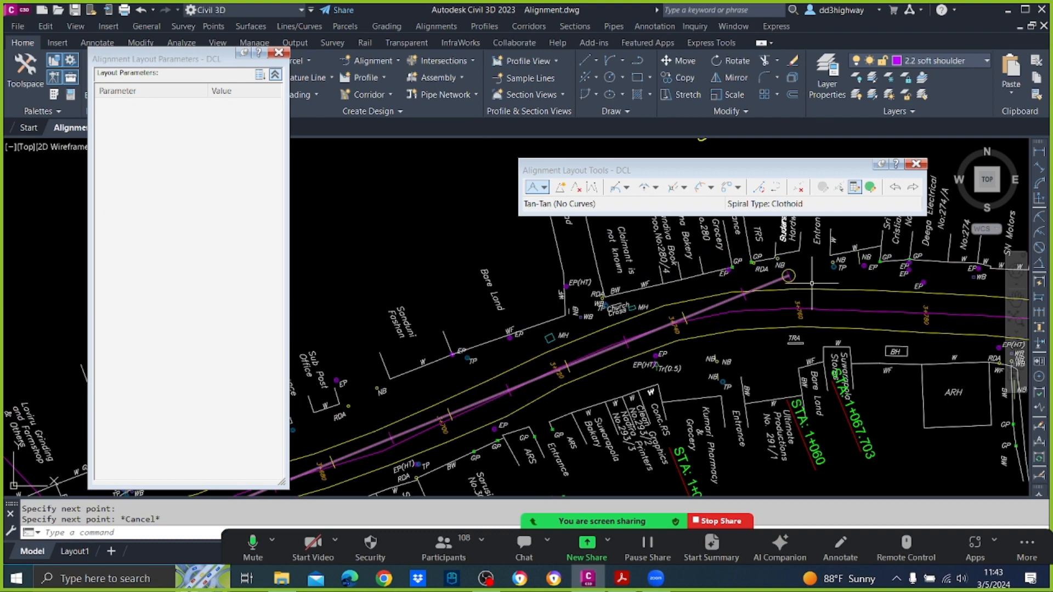
# Step: Delete the construction line underneath the new tangent
pyautogui.scroll(-4, 790, 291)
pyautogui.scroll(2, 627, 362)
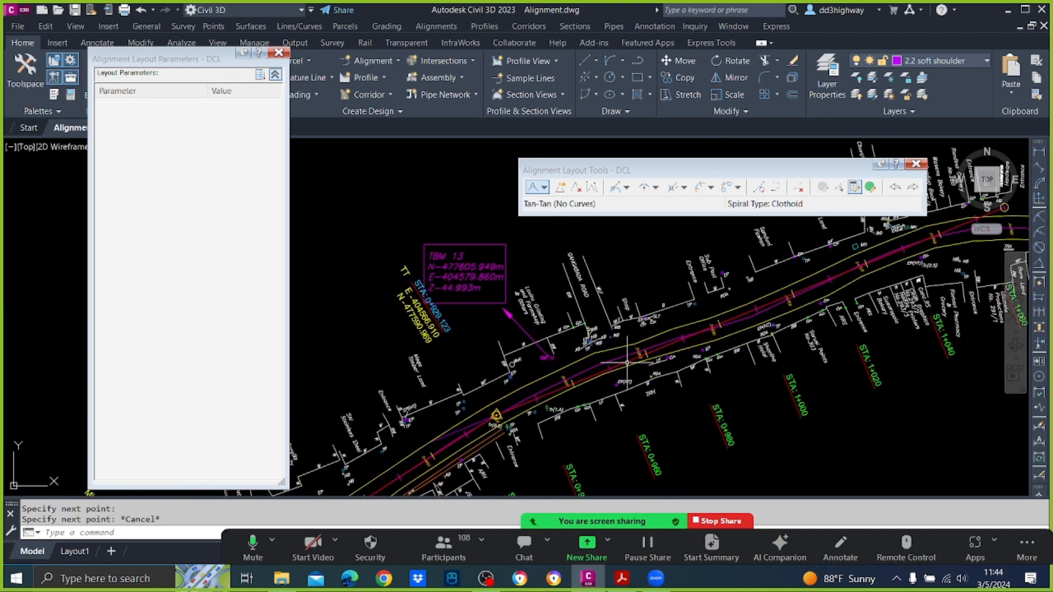
pyautogui.scroll(4, 627, 363)
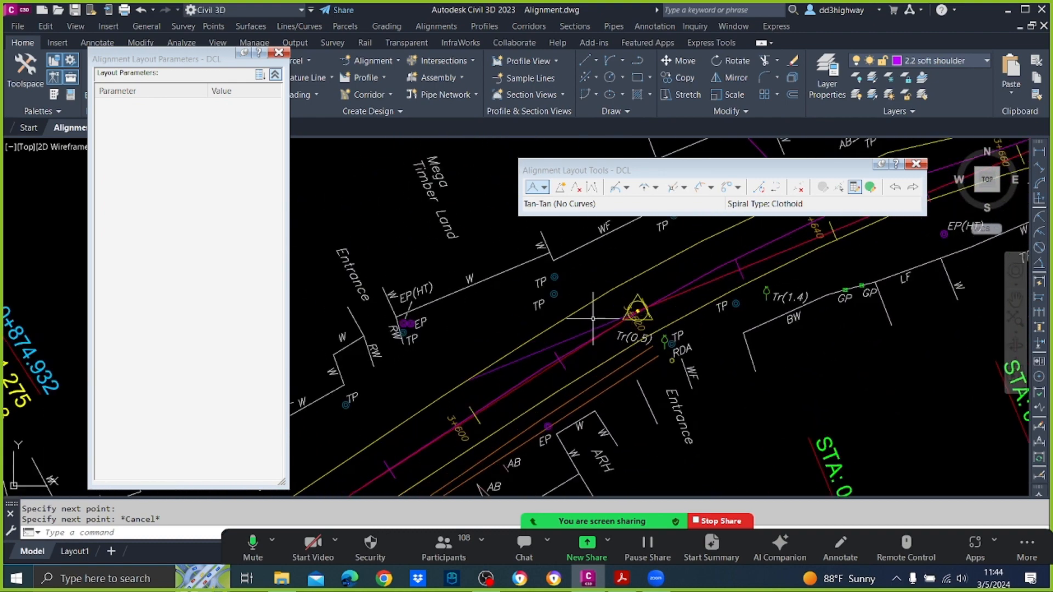
pyautogui.click(593, 327)
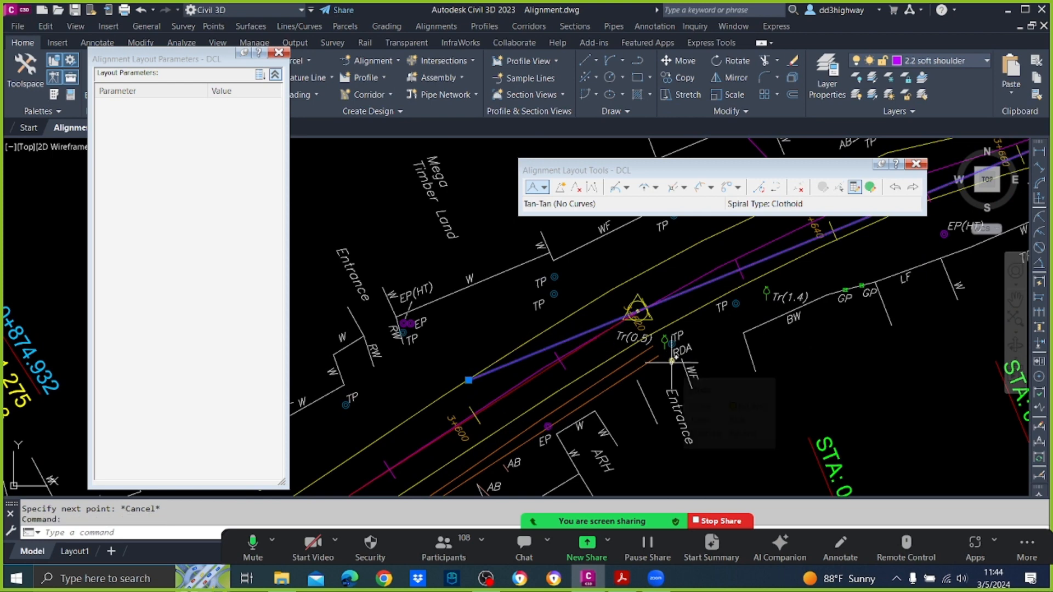
pyautogui.press('Delete')
# Step: Join the two tangents near station 3+620 with a free curve fillet of 250 m radius, using the less-than-180 solution
pyautogui.scroll(-2, 663, 323)
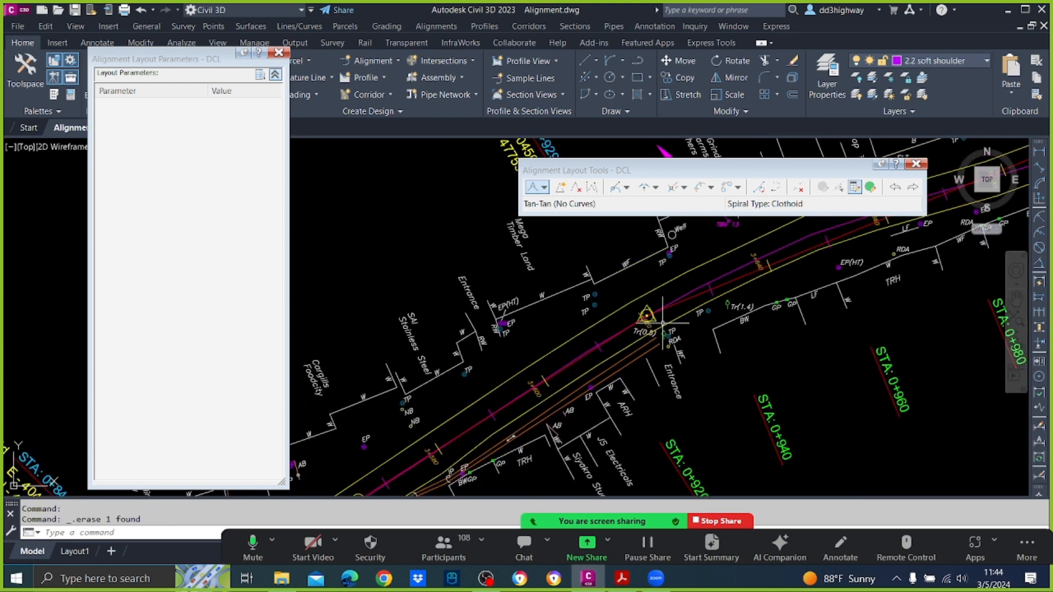
pyautogui.moveTo(850, 245); pyautogui.dragTo(771, 275, button='middle')
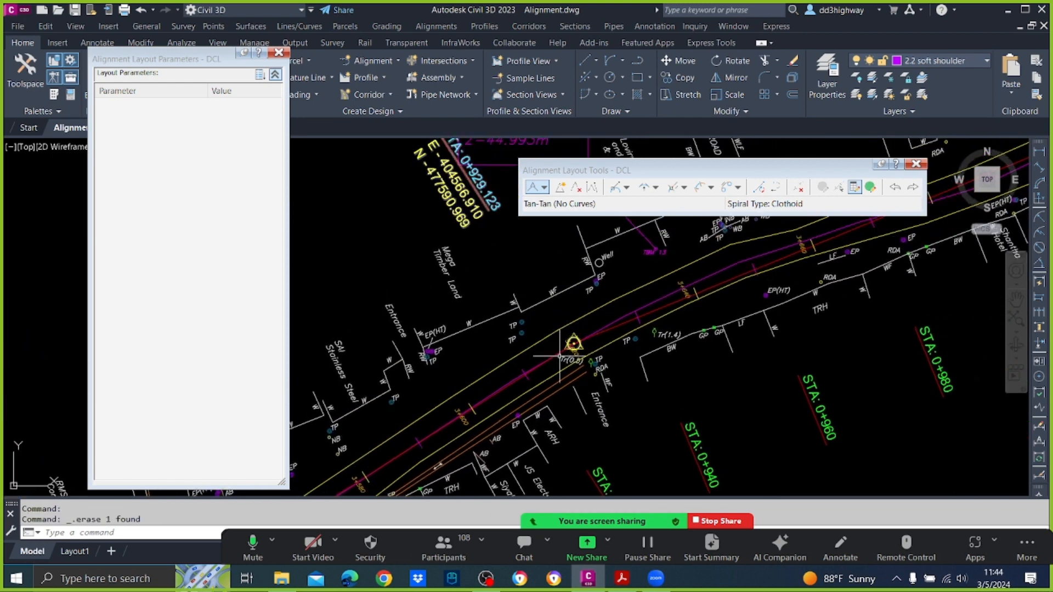
pyautogui.click(655, 189)
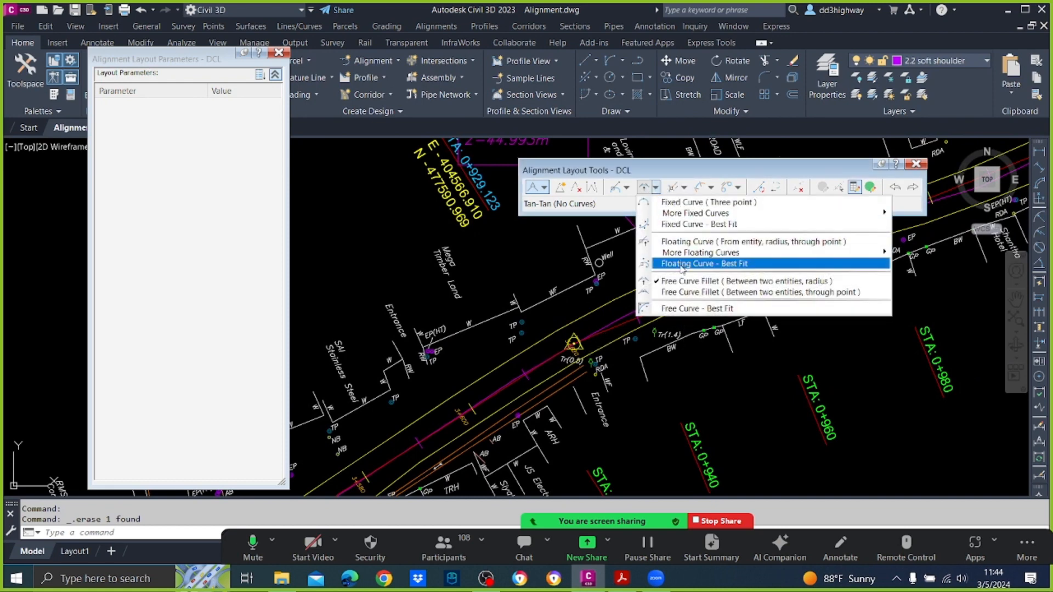
pyautogui.click(688, 281)
pyautogui.scroll(2, 543, 384)
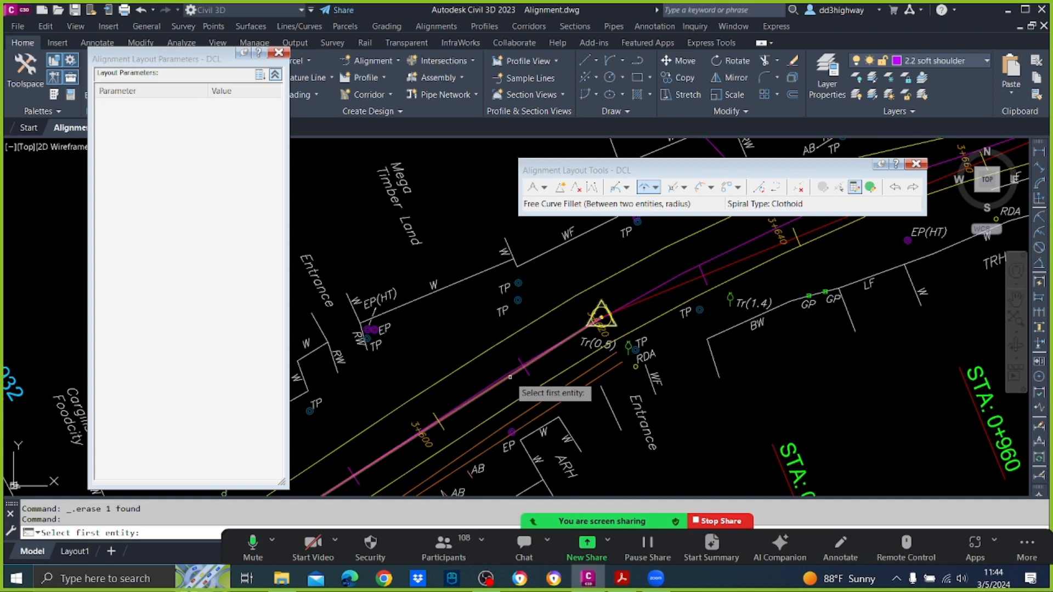
pyautogui.click(535, 384)
pyautogui.click(686, 281)
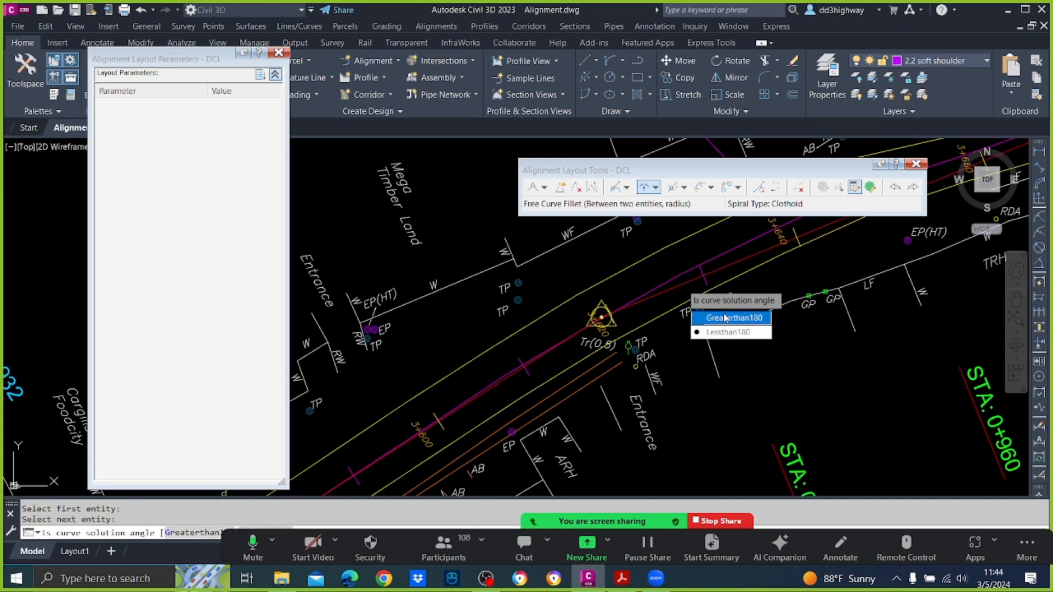
pyautogui.press('Return')
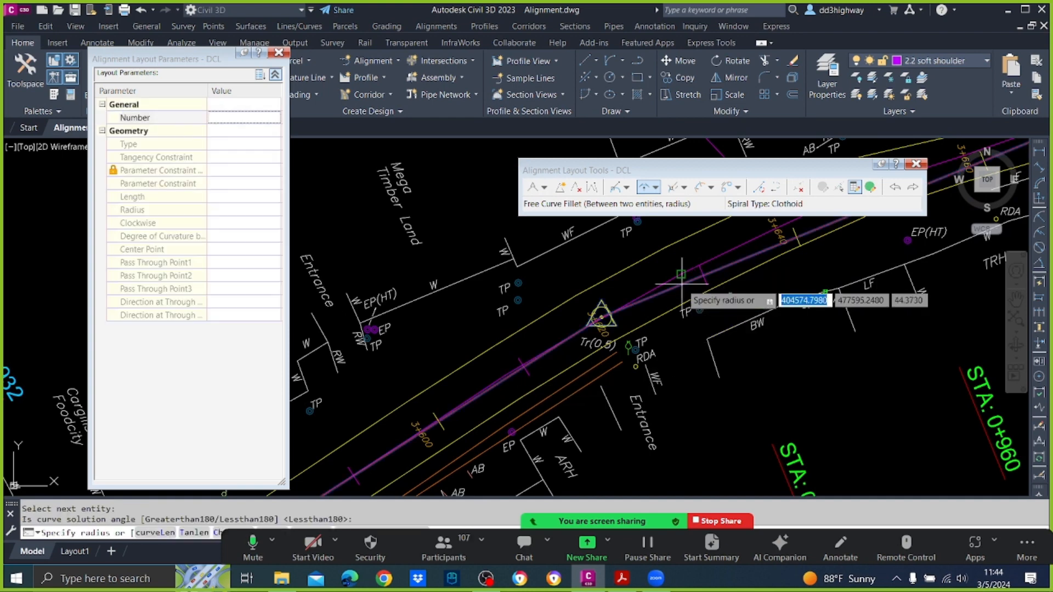
pyautogui.write('250')
pyautogui.press('Return')
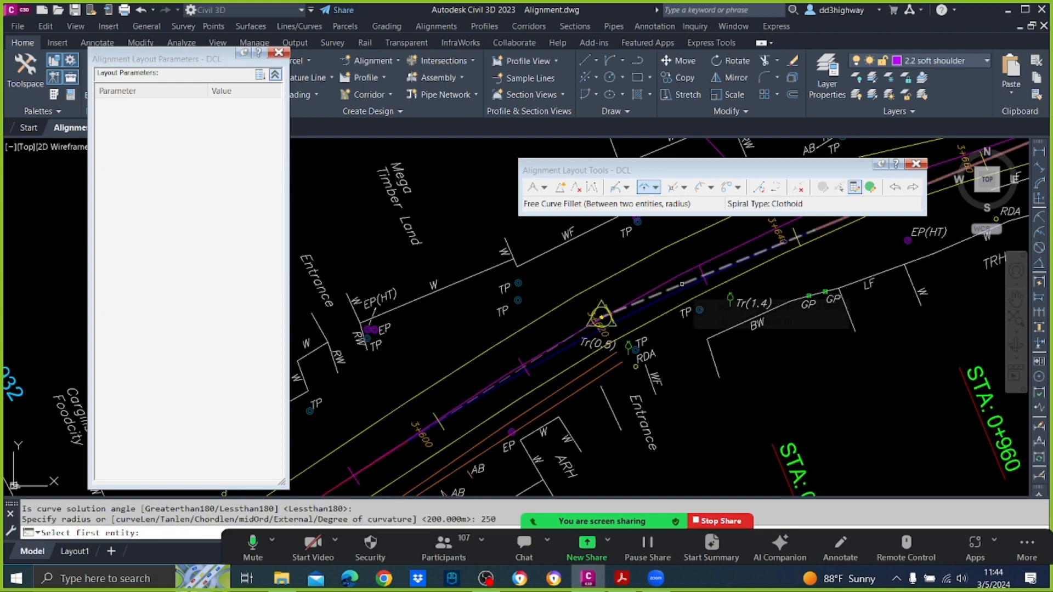
pyautogui.scroll(-5, 705, 361)
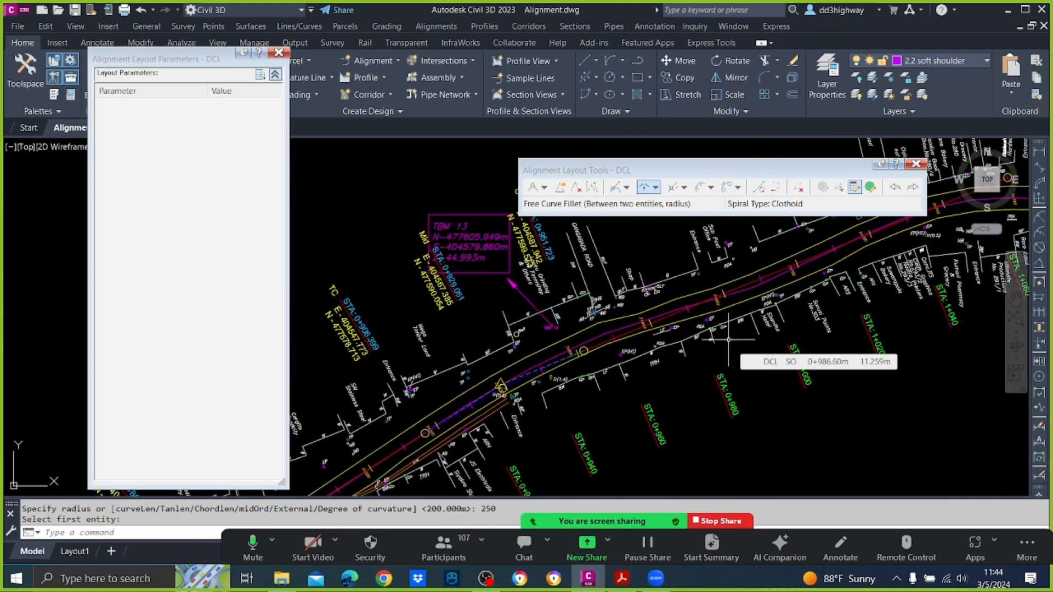
pyautogui.write('O')
pyautogui.press('Escape')
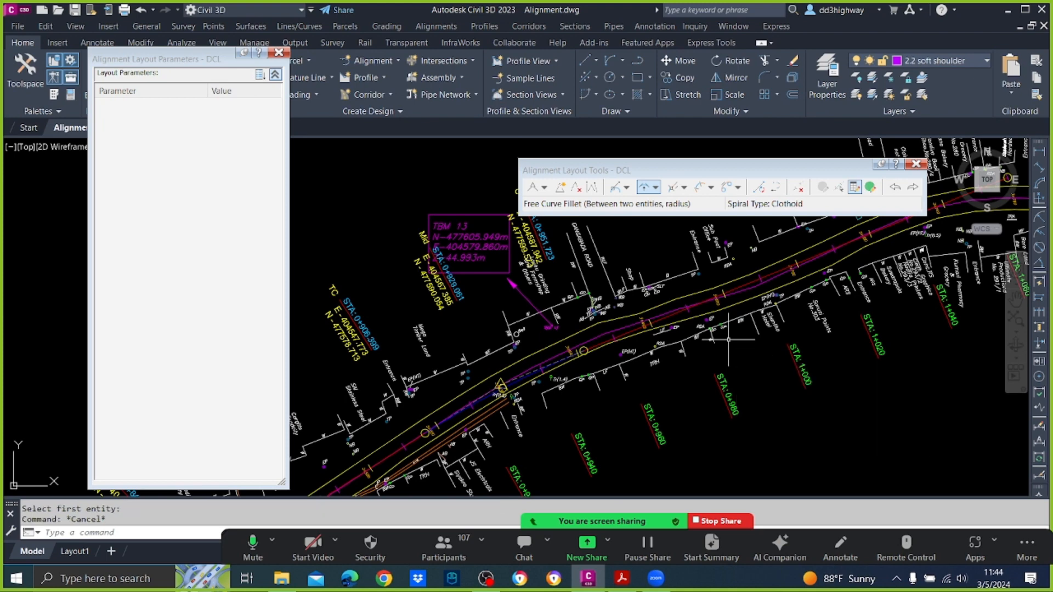
# Step: Offset both road edge lines outward by 7.6 m, one toward each side of the road
pyautogui.write('o')
pyautogui.press('Return')
pyautogui.write('7.6')
pyautogui.press('Return')
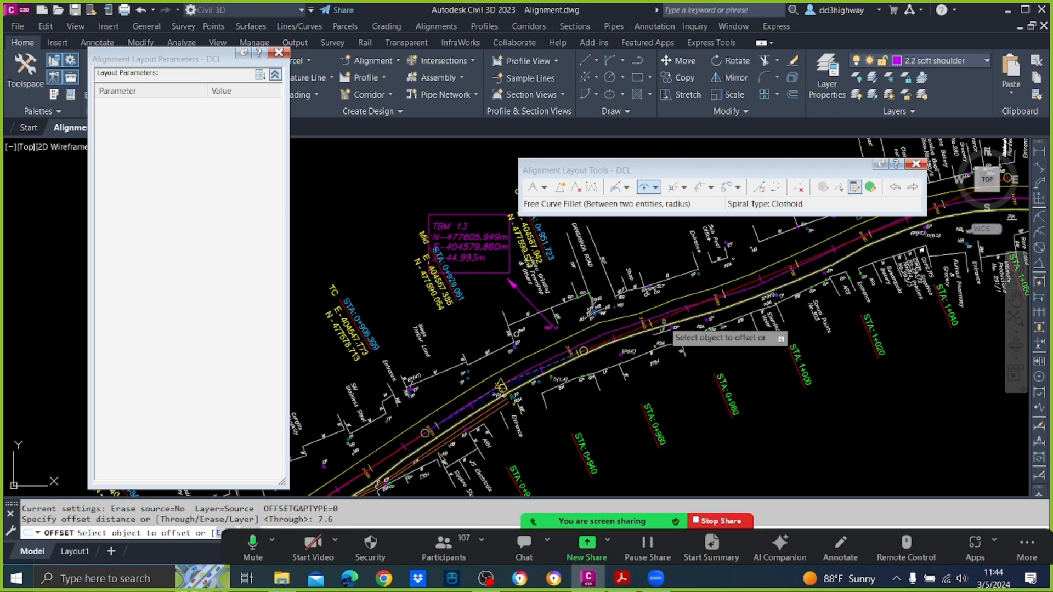
pyautogui.click(665, 324)
pyautogui.click(668, 305)
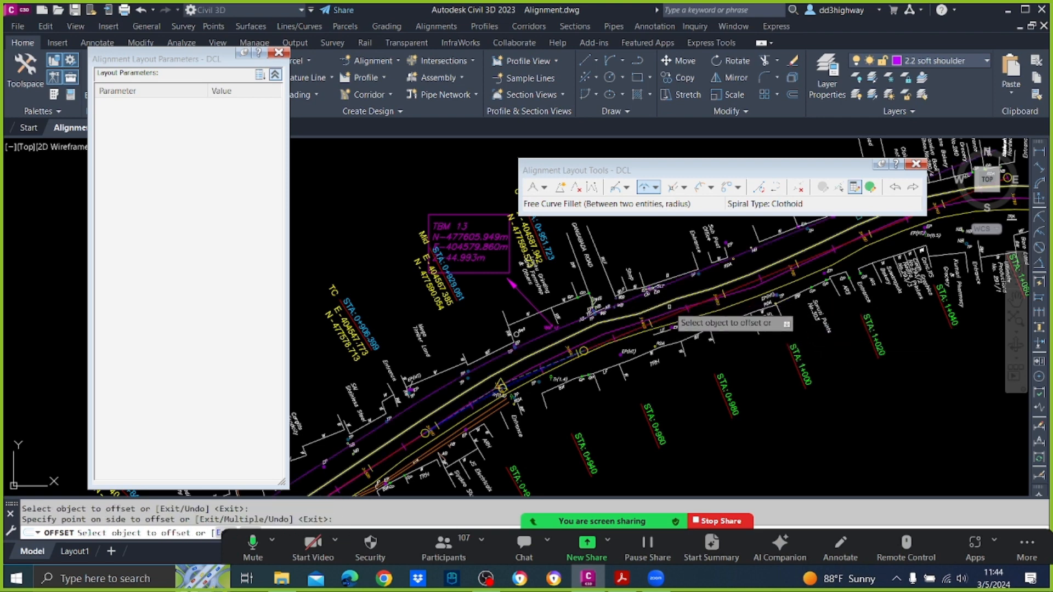
pyautogui.click(691, 331)
pyautogui.click(712, 357)
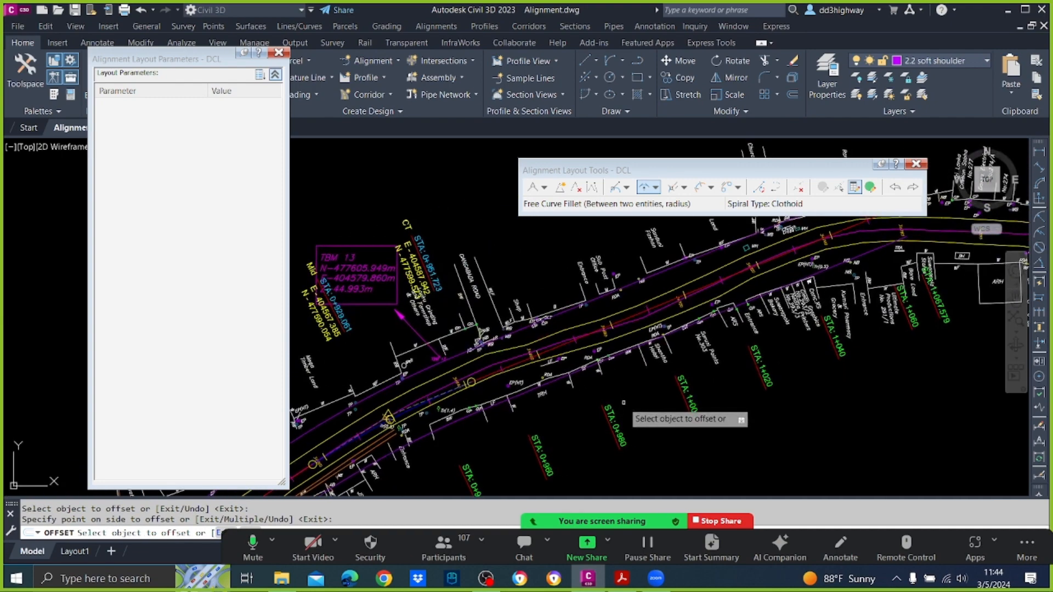
pyautogui.press('Escape')
# Step: Examine the offset lines against the walls and buildings along both sides of the road beyond station 3+640
pyautogui.scroll(2, 629, 373)
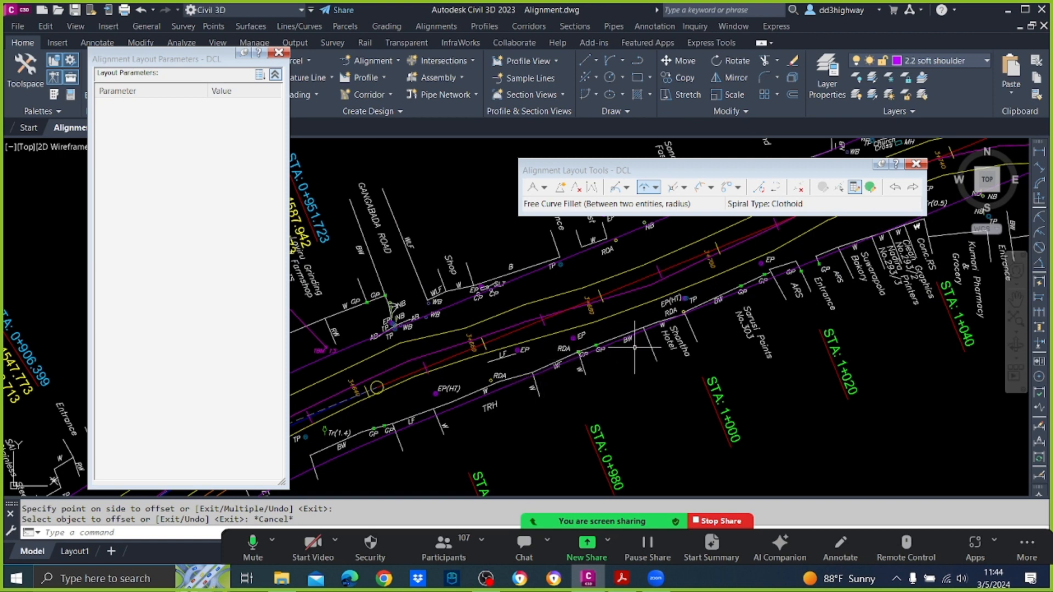
pyautogui.moveTo(596, 362); pyautogui.dragTo(598, 405, button='middle')
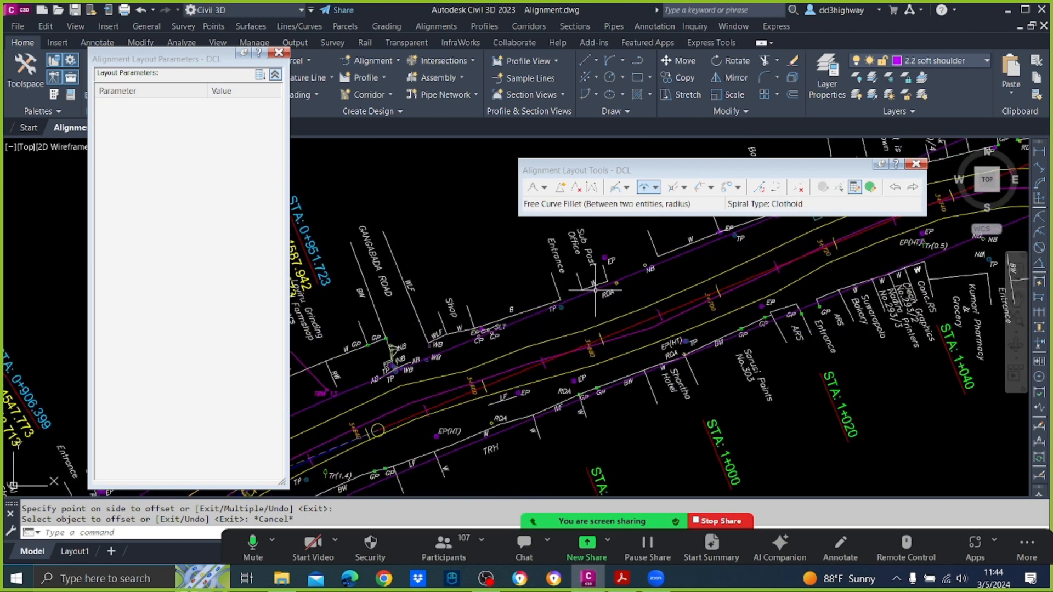
pyautogui.scroll(-2, 666, 300)
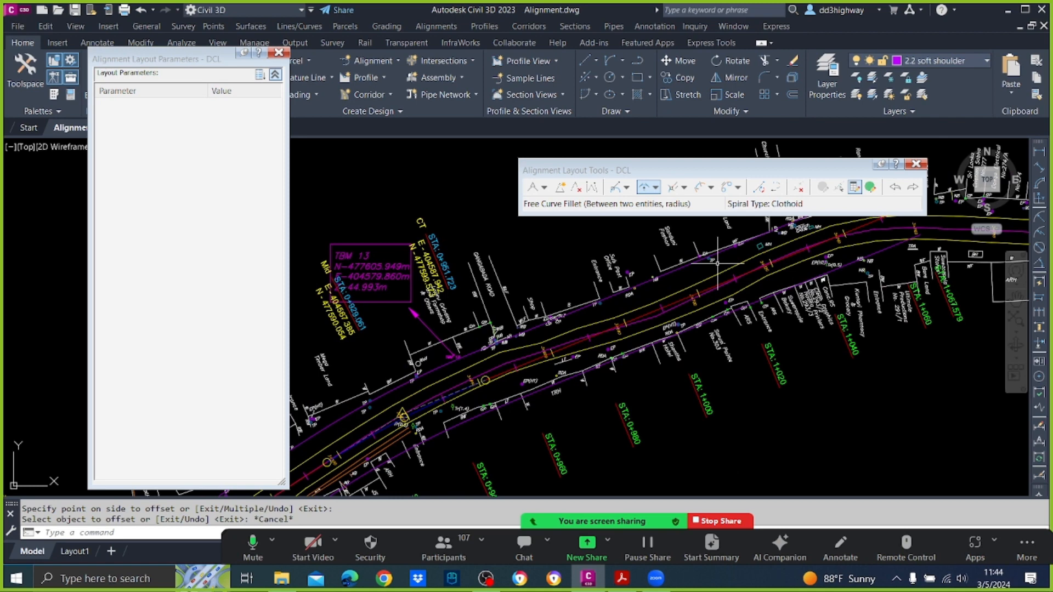
pyautogui.moveTo(722, 265)
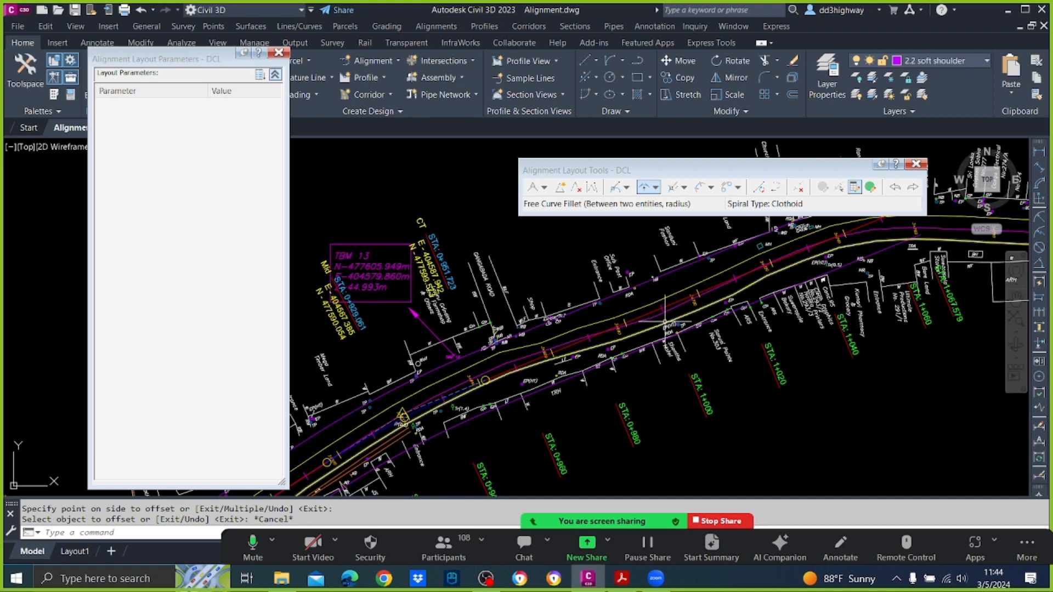
pyautogui.scroll(2, 594, 361)
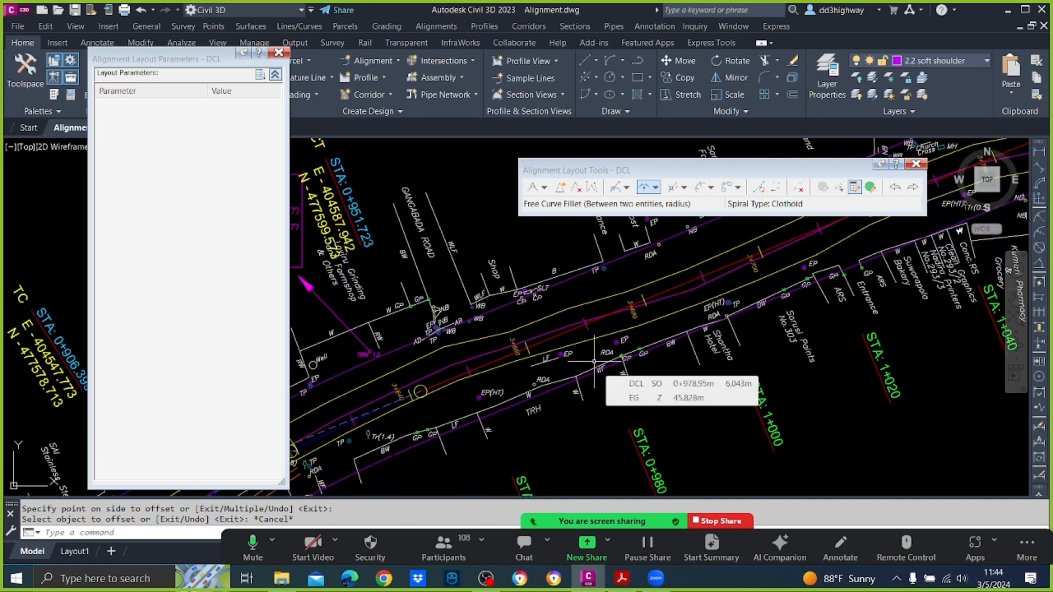
pyautogui.write('L')
pyautogui.press('Return')
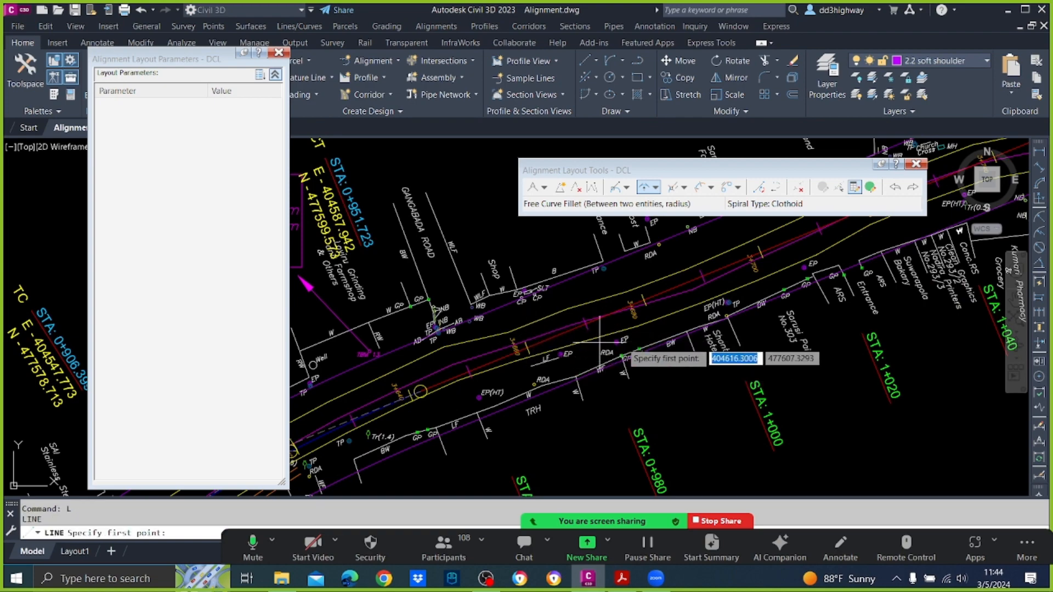
pyautogui.scroll(-1, 573, 274)
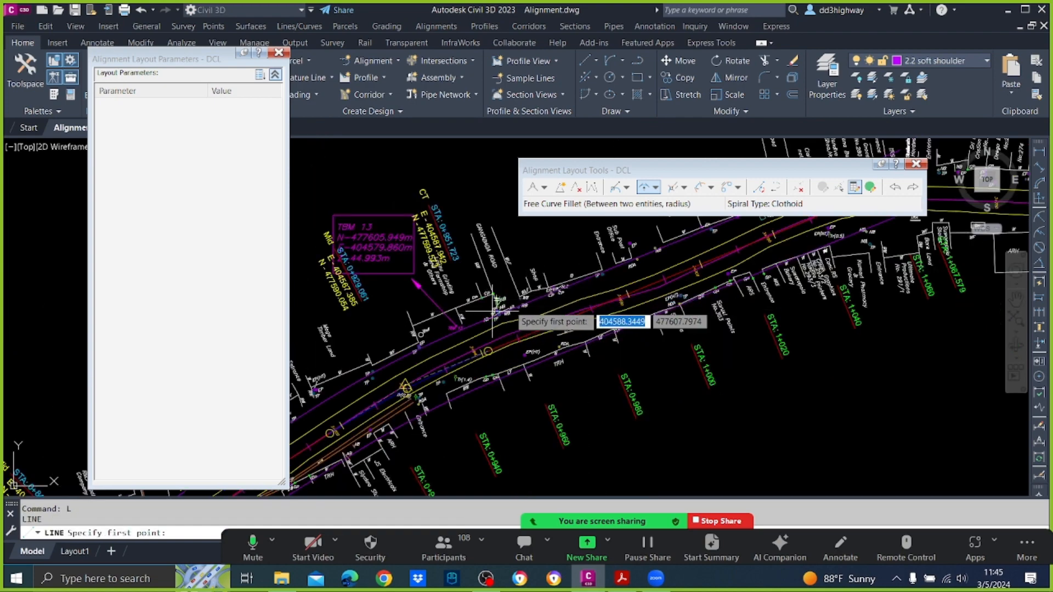
pyautogui.moveTo(625, 264); pyautogui.dragTo(592, 310, button='middle')
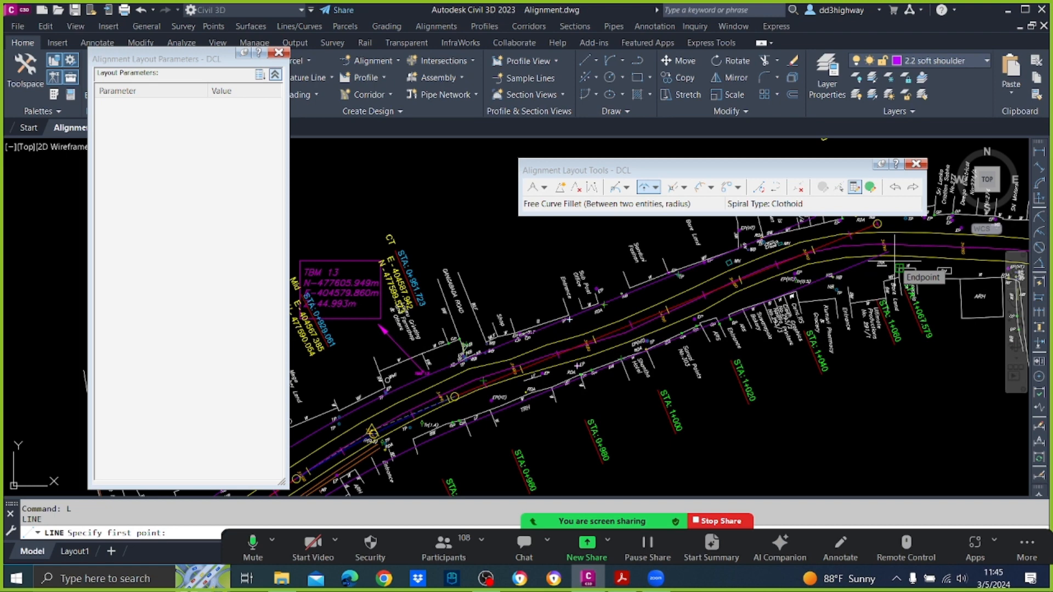
pyautogui.press('Escape')
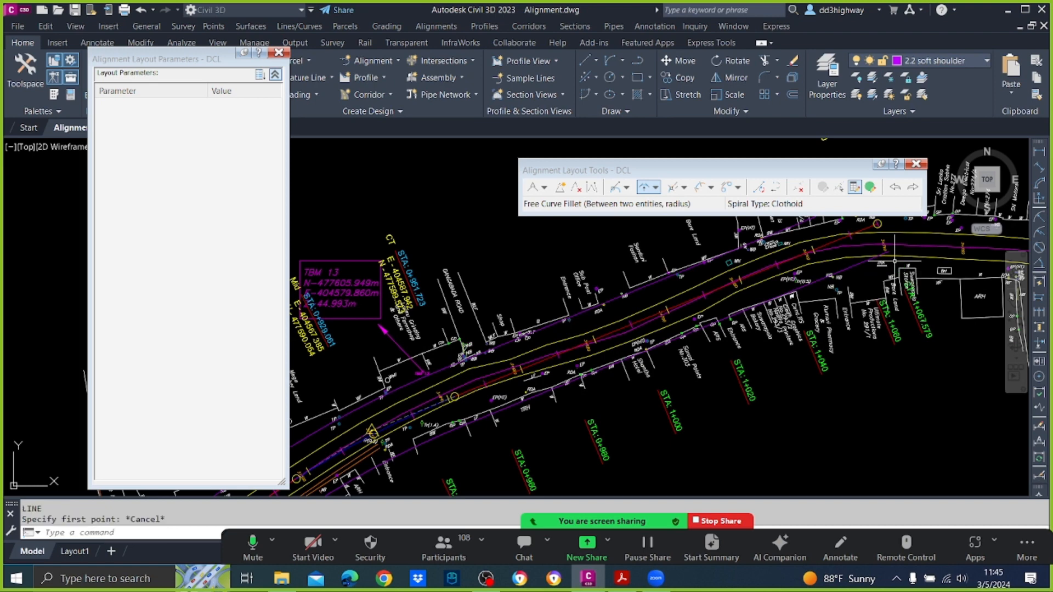
# Step: Delete the offset lines outside the road edges
pyautogui.click(838, 272)
pyautogui.press('Delete')
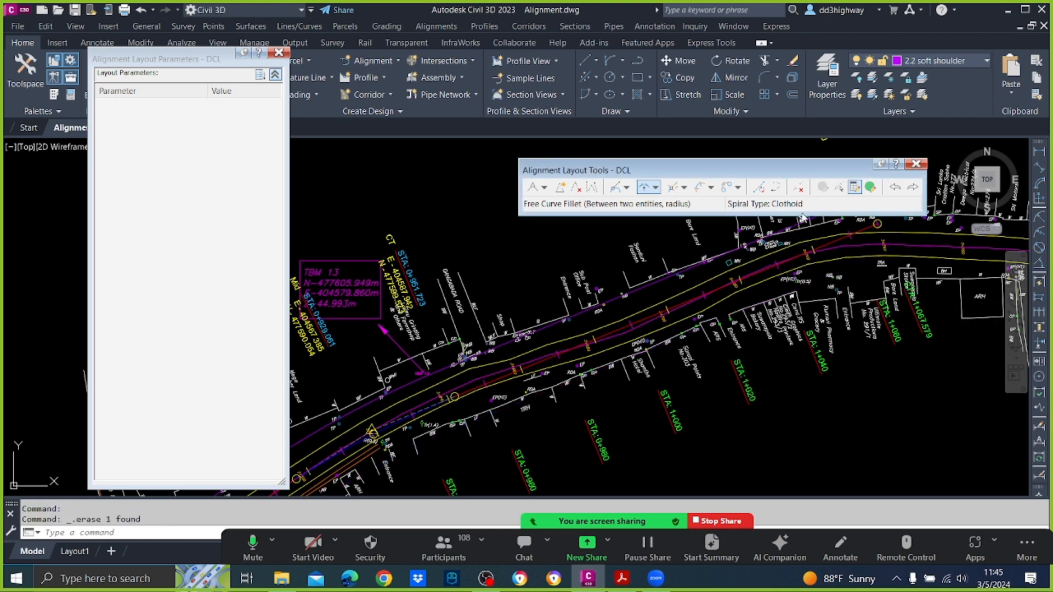
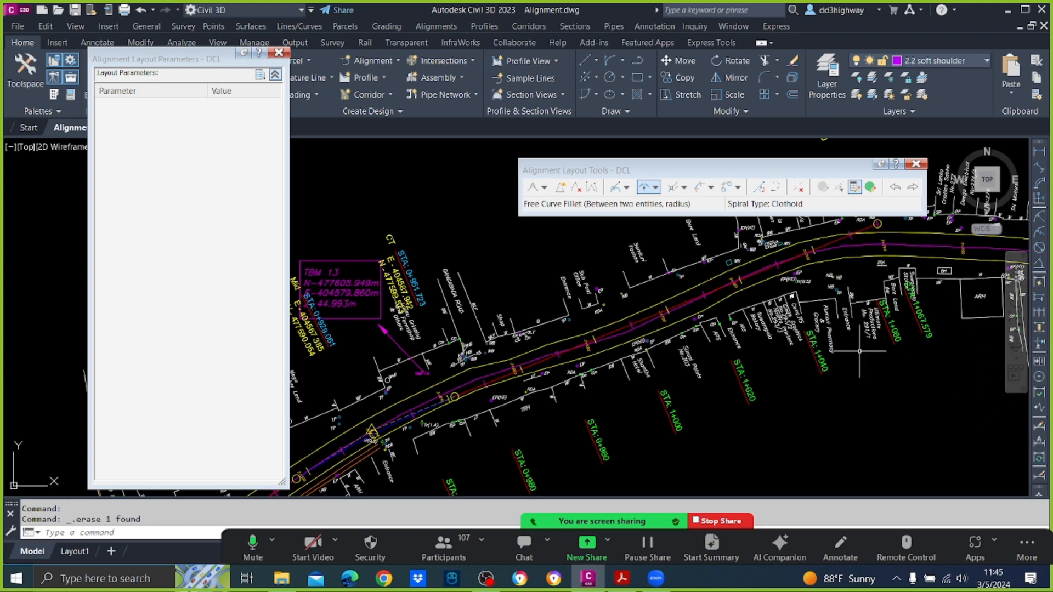
# Step: Look up the minimum radii in Table 9.2 of 1-Highways.pdf in Acrobat, and return to the Civil 3D alignment drawing
pyautogui.moveTo(882, 347); pyautogui.dragTo(609, 410, button='middle')
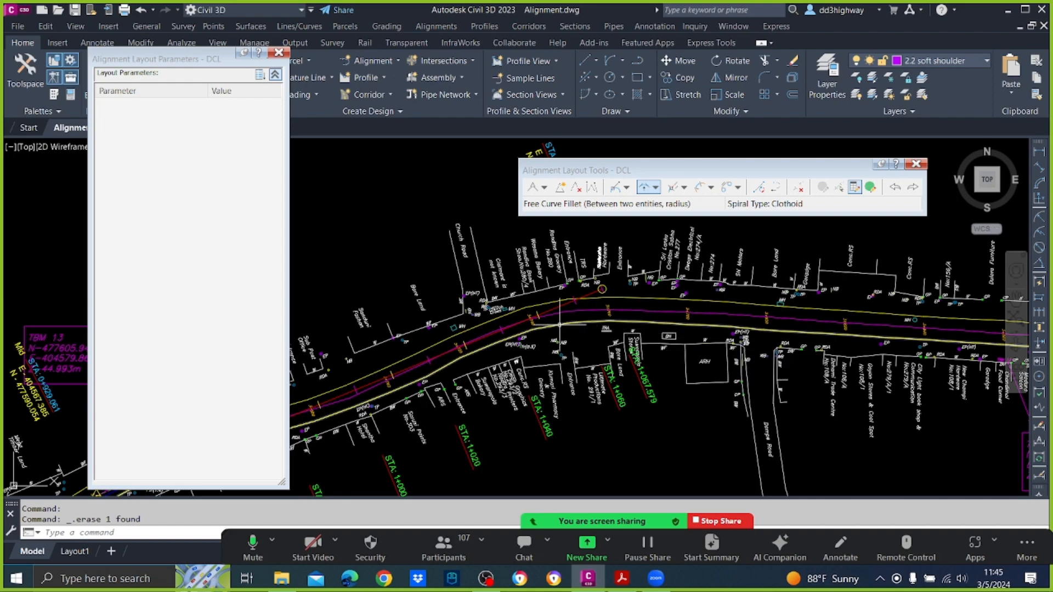
pyautogui.scroll(2, 543, 321)
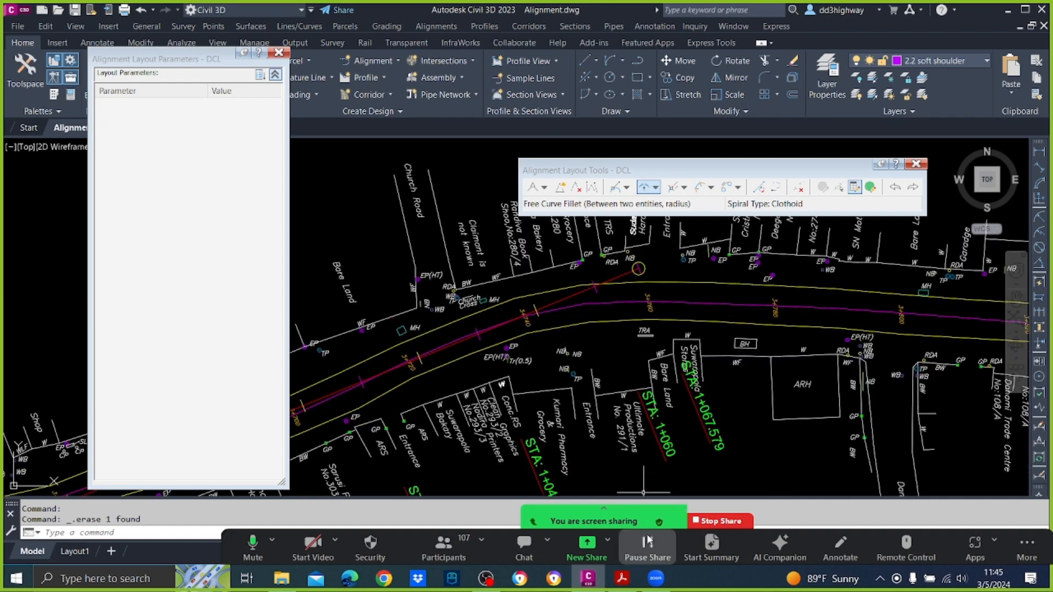
pyautogui.click(622, 580)
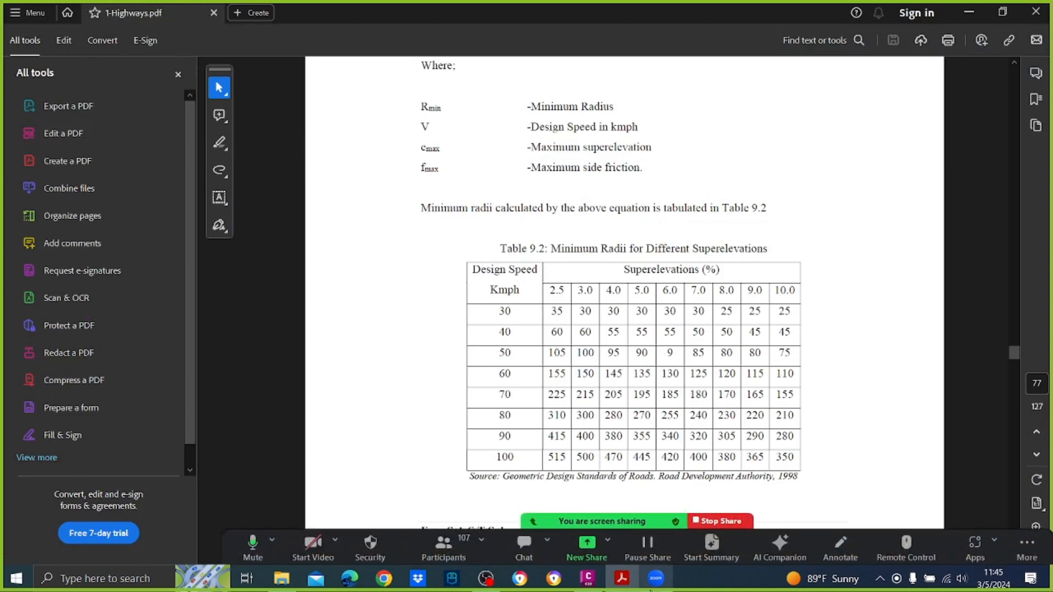
pyautogui.click(588, 579)
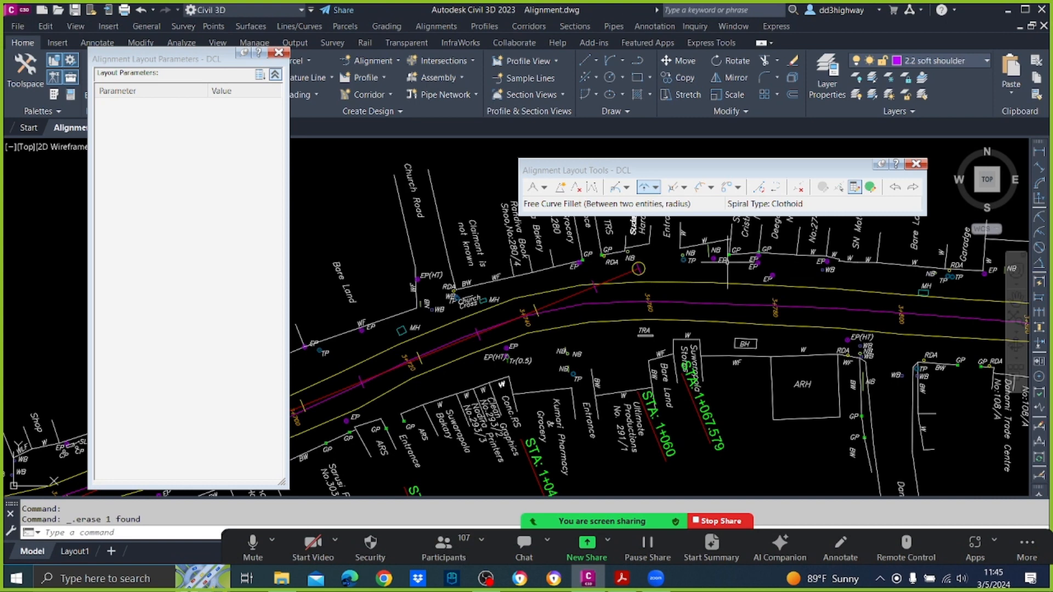
# Step: Add a floating curve from the last tangent, radius 105 m, under 180°, about 51 m long, ending on the centreline just before 3+780 with object snap off
pyautogui.click(652, 188)
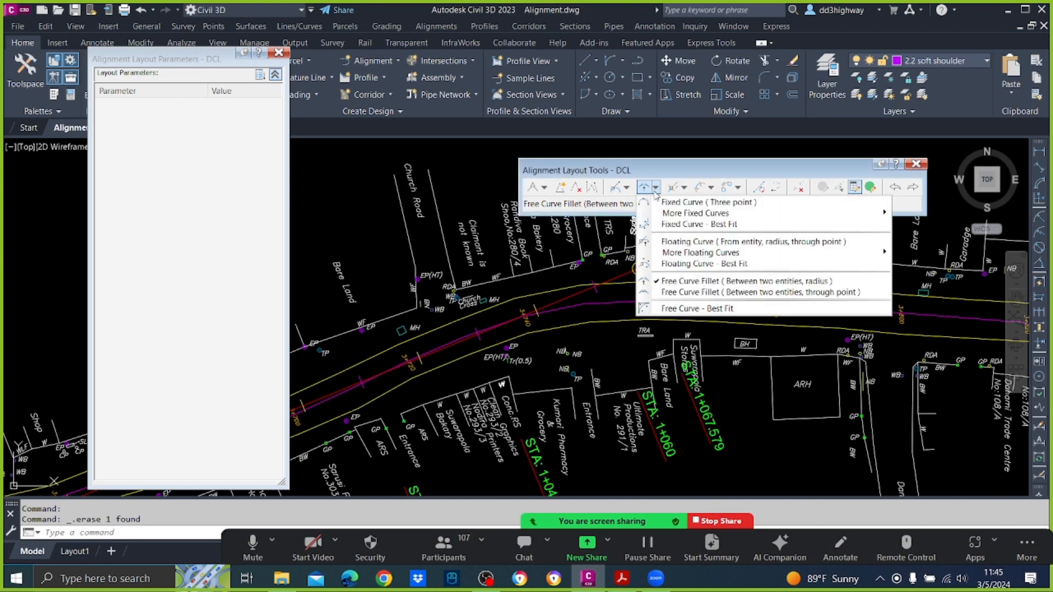
pyautogui.click(680, 242)
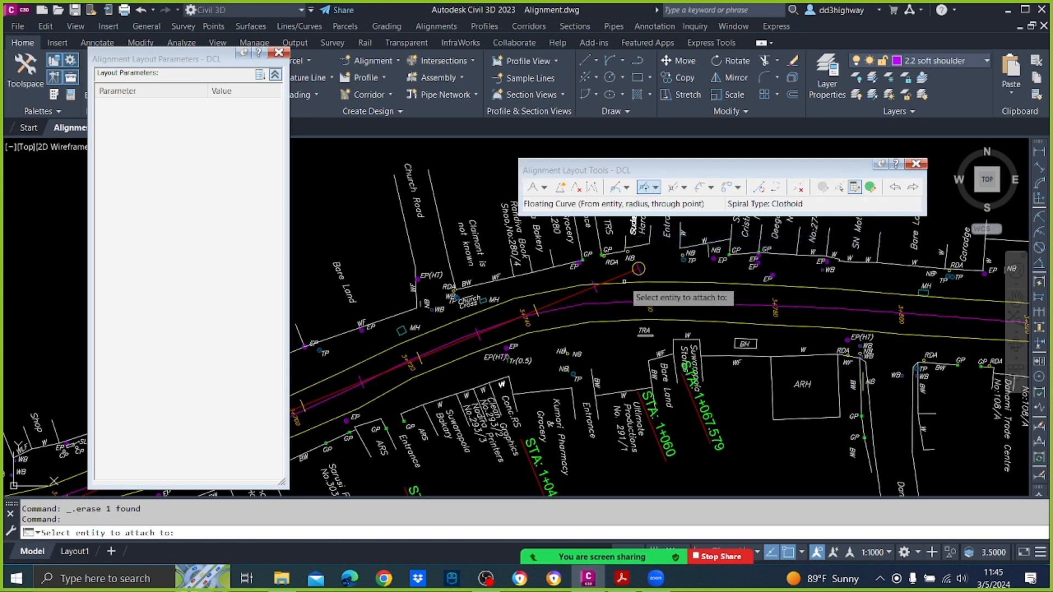
pyautogui.click(621, 275)
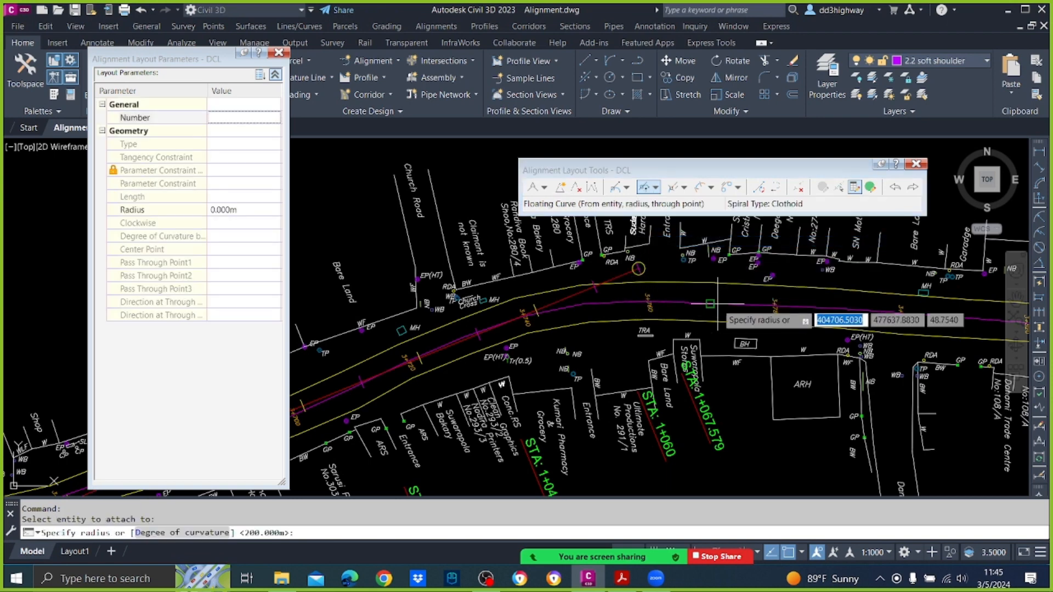
pyautogui.write('105')
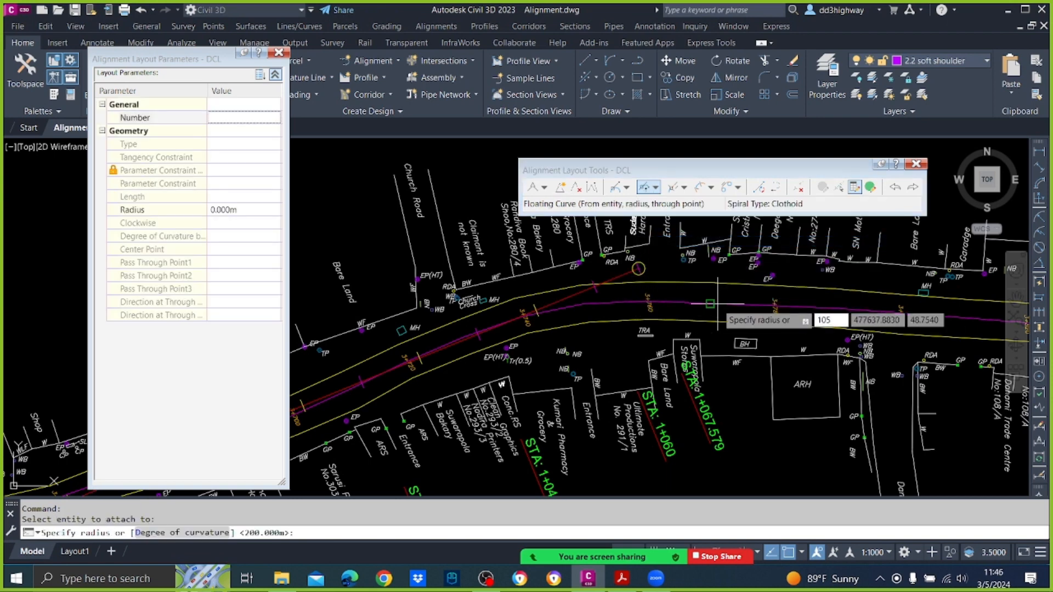
pyautogui.press('Return')
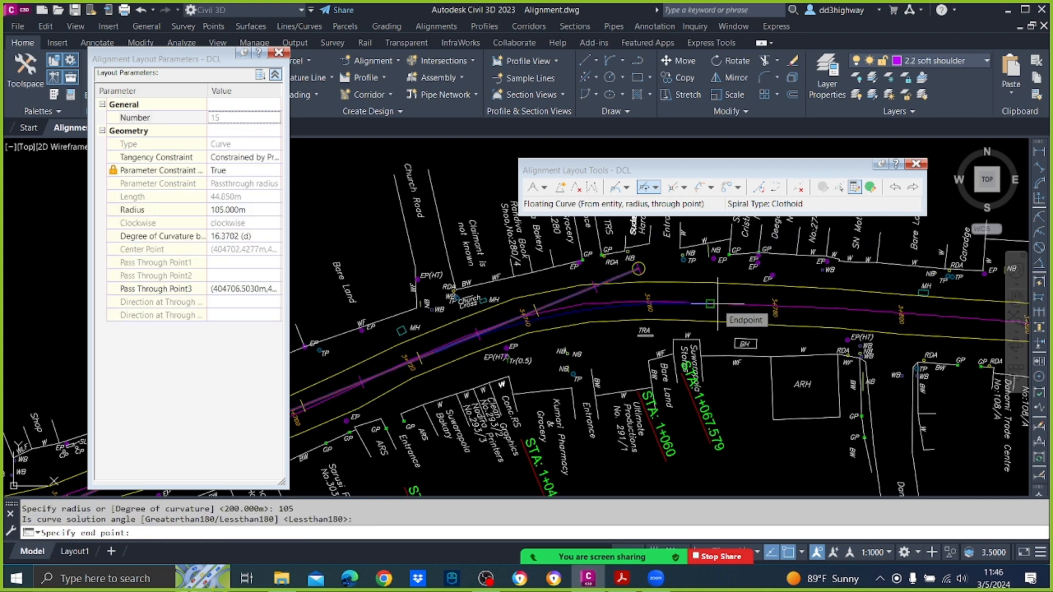
pyautogui.press('Return')
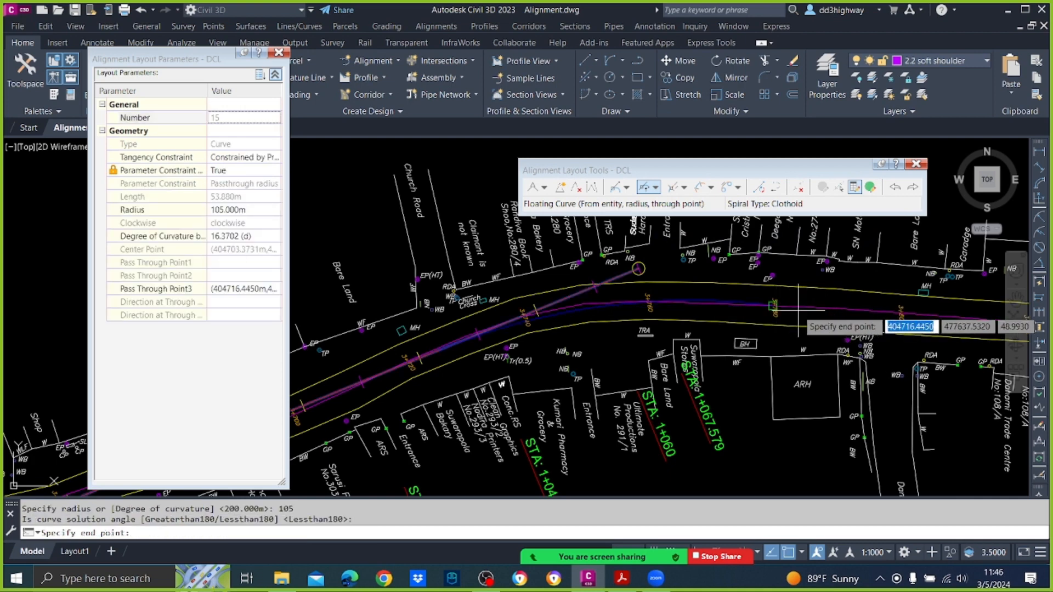
pyautogui.scroll(-1, 872, 315)
pyautogui.scroll(2, 861, 316)
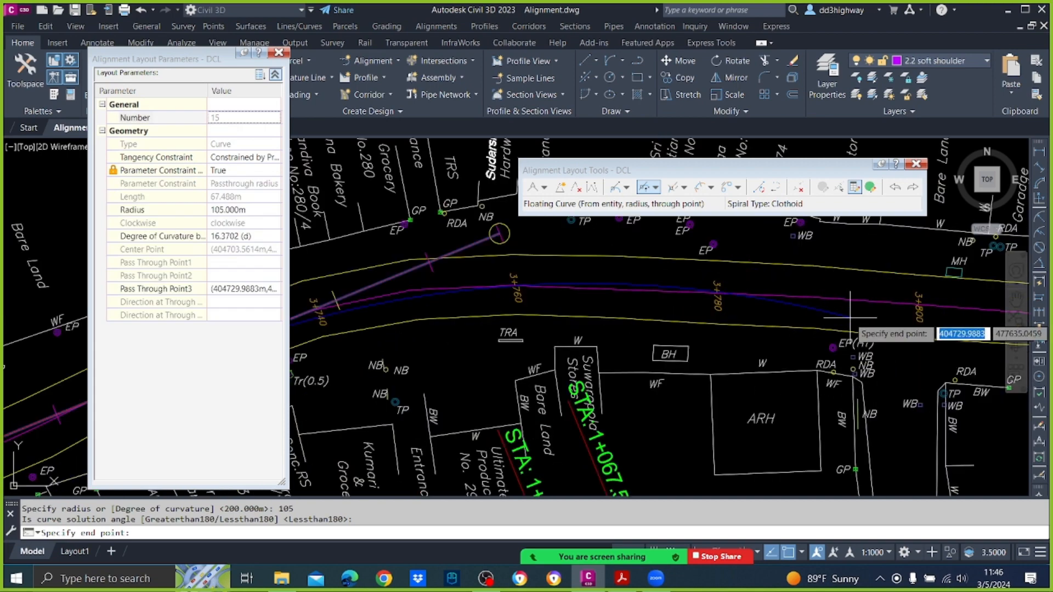
pyautogui.press('F3')
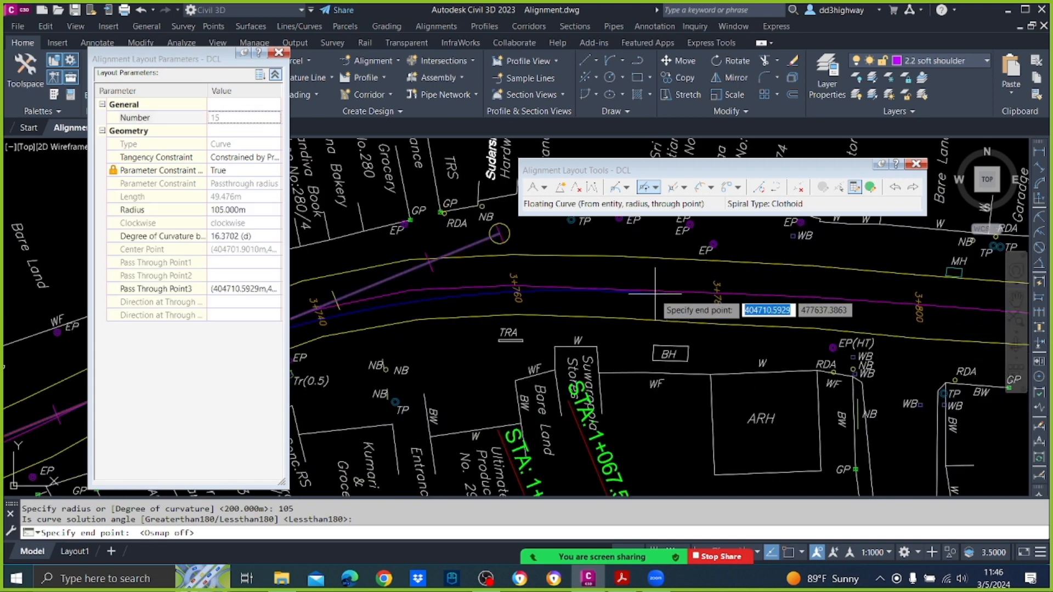
pyautogui.click(676, 294)
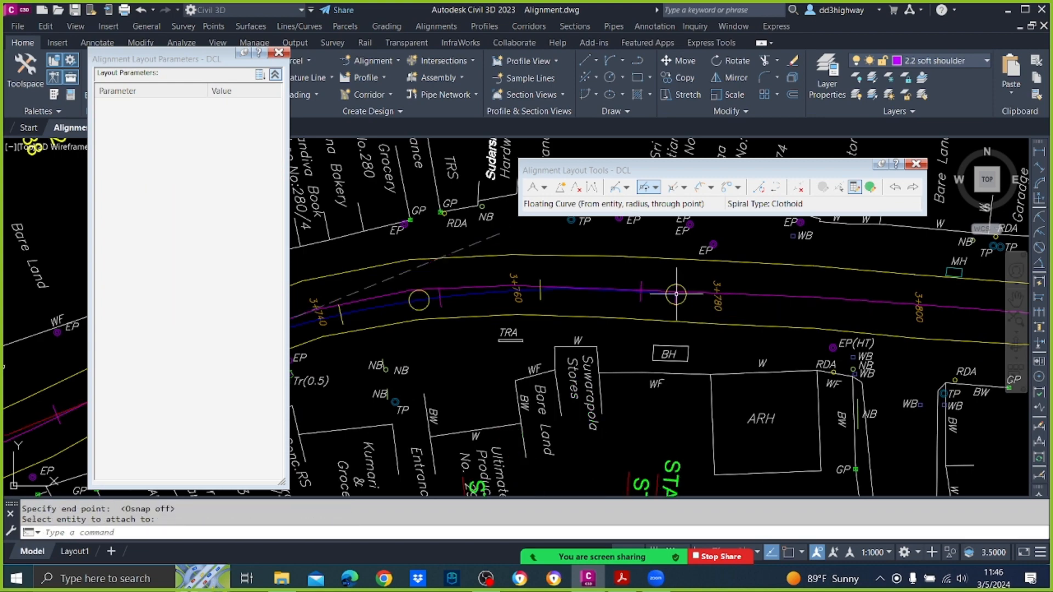
# Step: Add a floating line about 136 m long from the end of the new curve, through a point beyond station 3+900
pyautogui.scroll(-5, 676, 295)
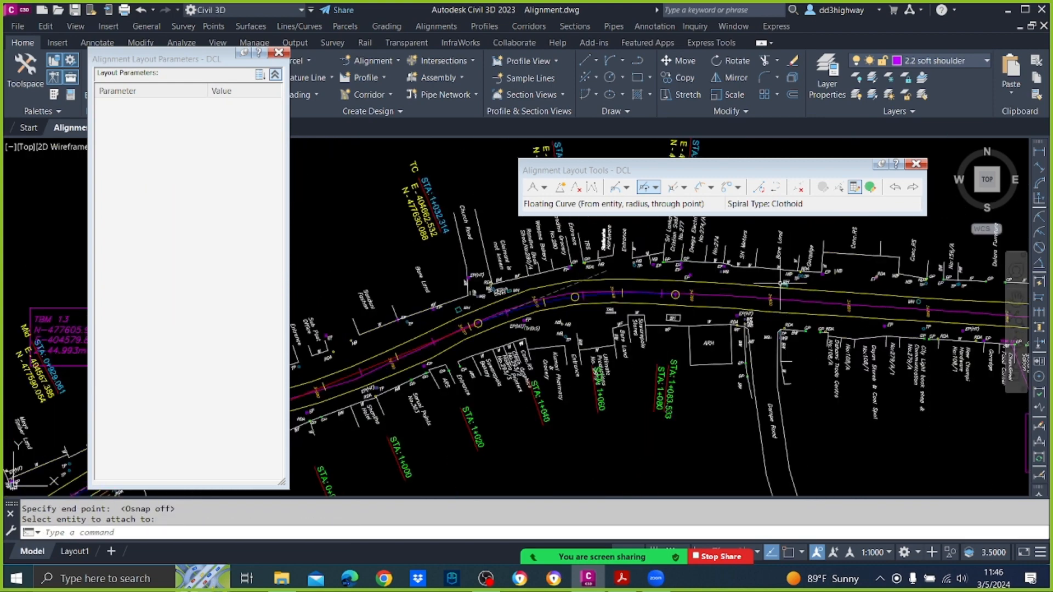
pyautogui.moveTo(608, 283); pyautogui.dragTo(437, 280, button='middle')
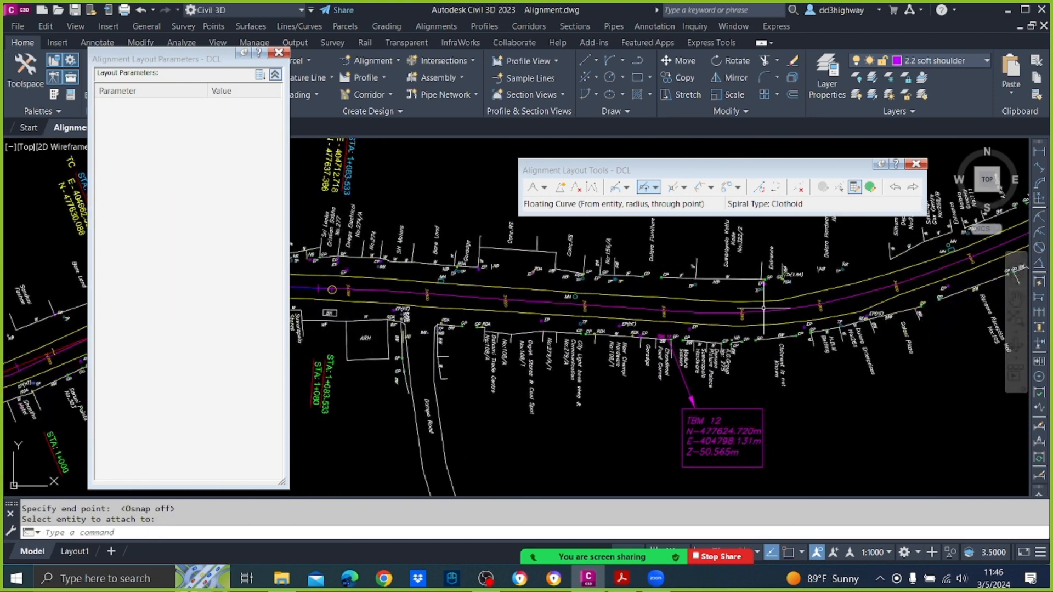
pyautogui.click(626, 187)
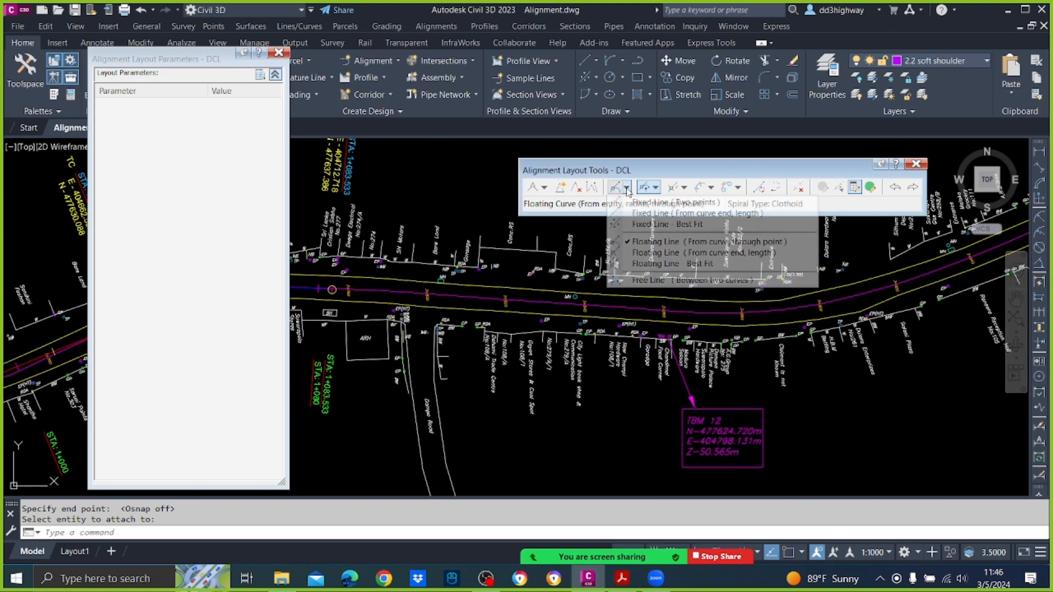
pyautogui.click(639, 238)
pyautogui.scroll(5, 332, 289)
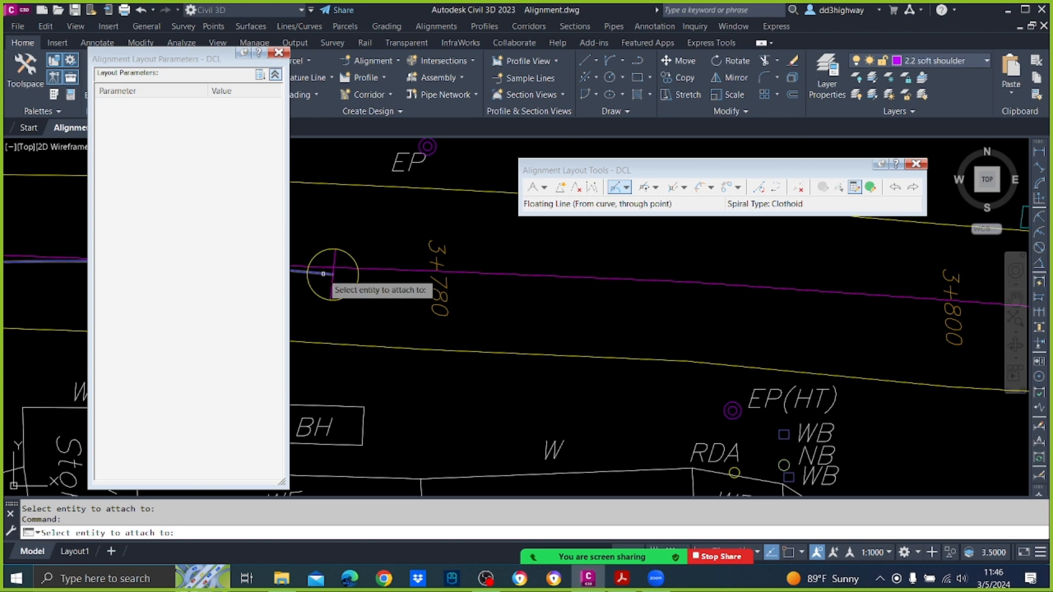
pyautogui.click(332, 274)
pyautogui.scroll(-5, 384, 280)
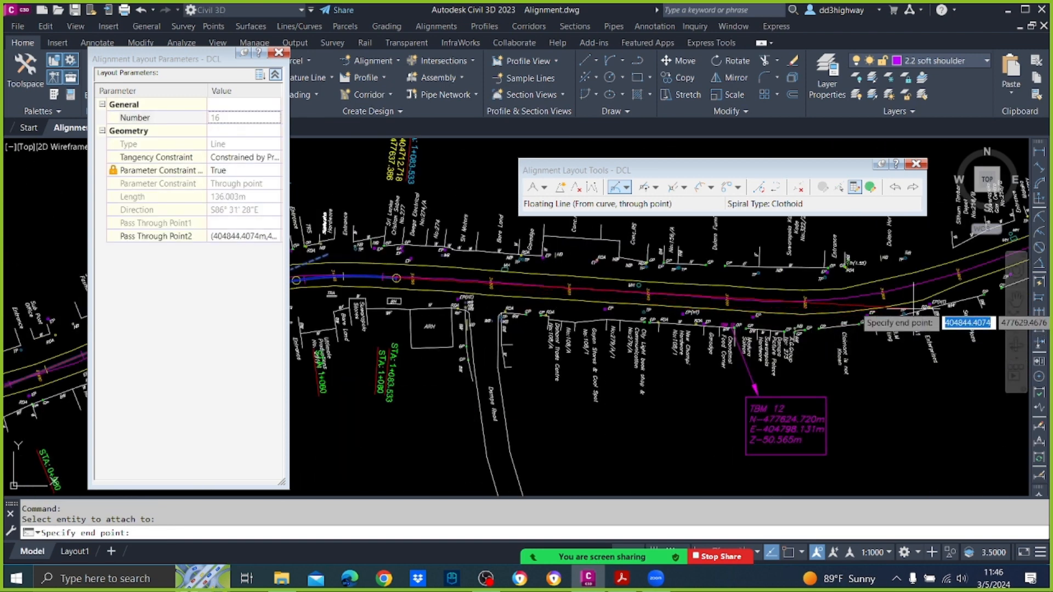
pyautogui.click(913, 313)
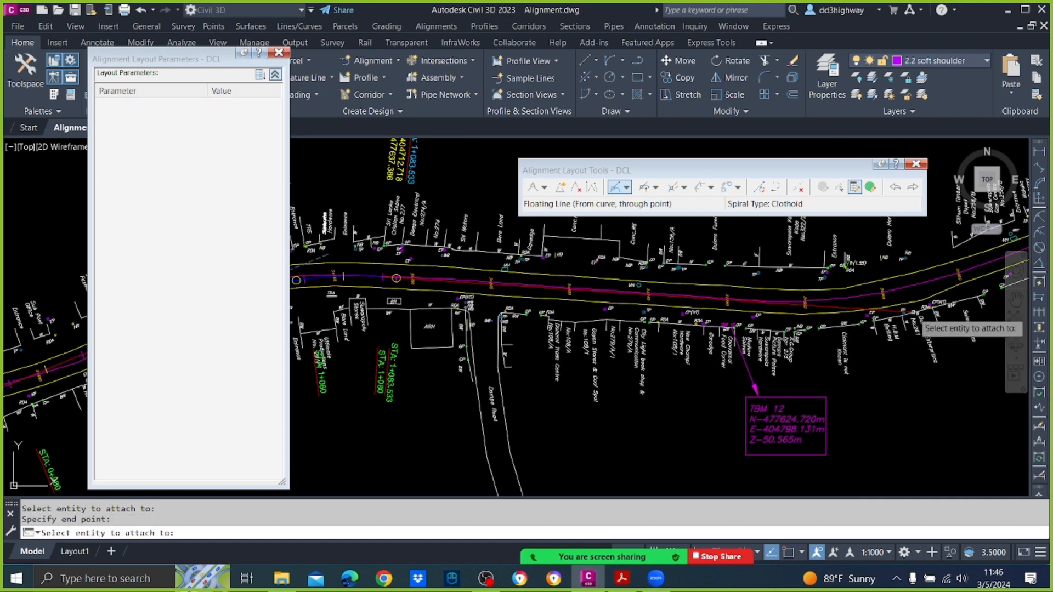
pyautogui.press('Return')
# Step: Stretch the far end of the floating line beyond 3+900 slightly to fit the surveyed centreline
pyautogui.scroll(4, 673, 284)
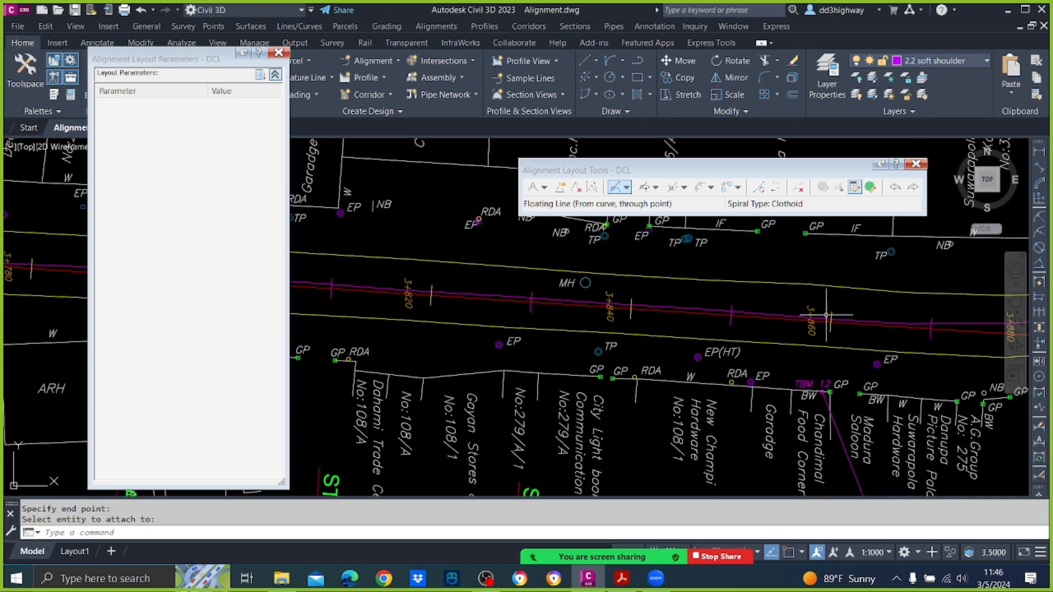
pyautogui.moveTo(826, 316); pyautogui.dragTo(500, 313, button='middle')
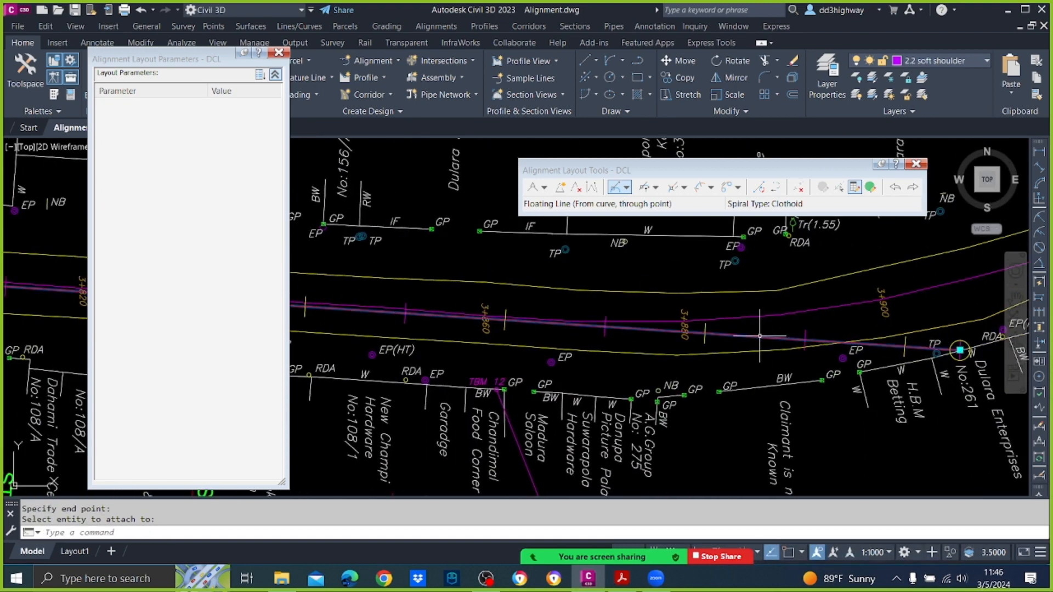
pyautogui.click(959, 350)
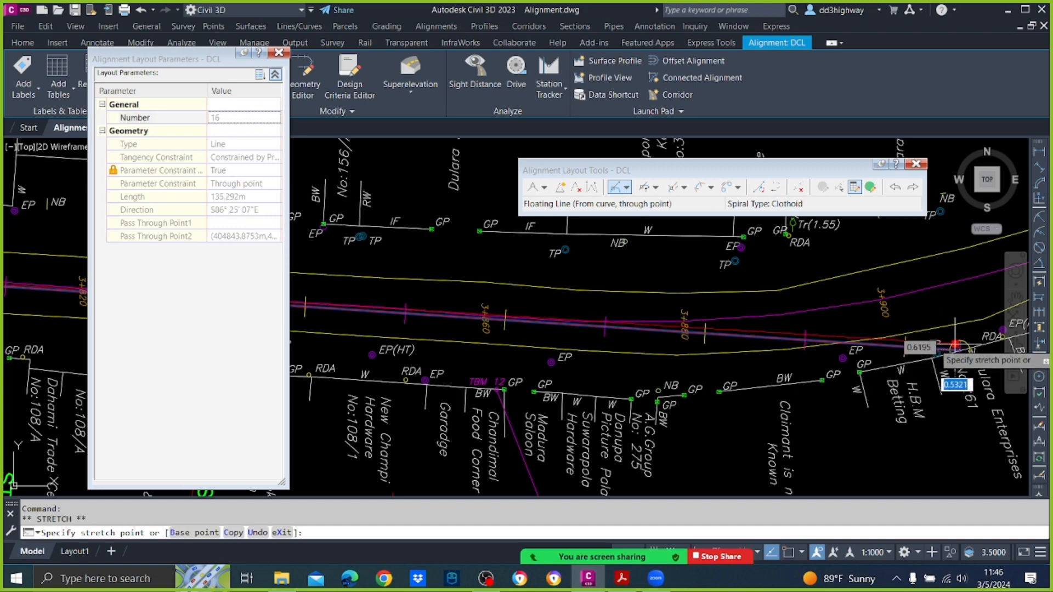
pyautogui.click(955, 344)
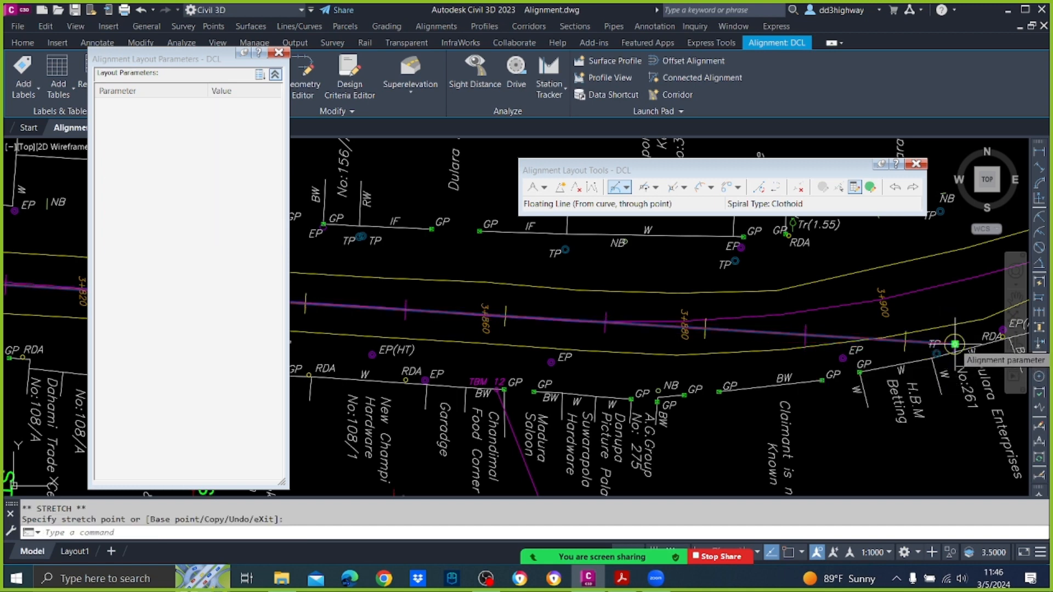
pyautogui.press('Escape')
# Step: Examine how the adjusted tangent follows the surveyed centreline and road edges between stations 3+780 and 3+880
pyautogui.scroll(-4, 863, 379)
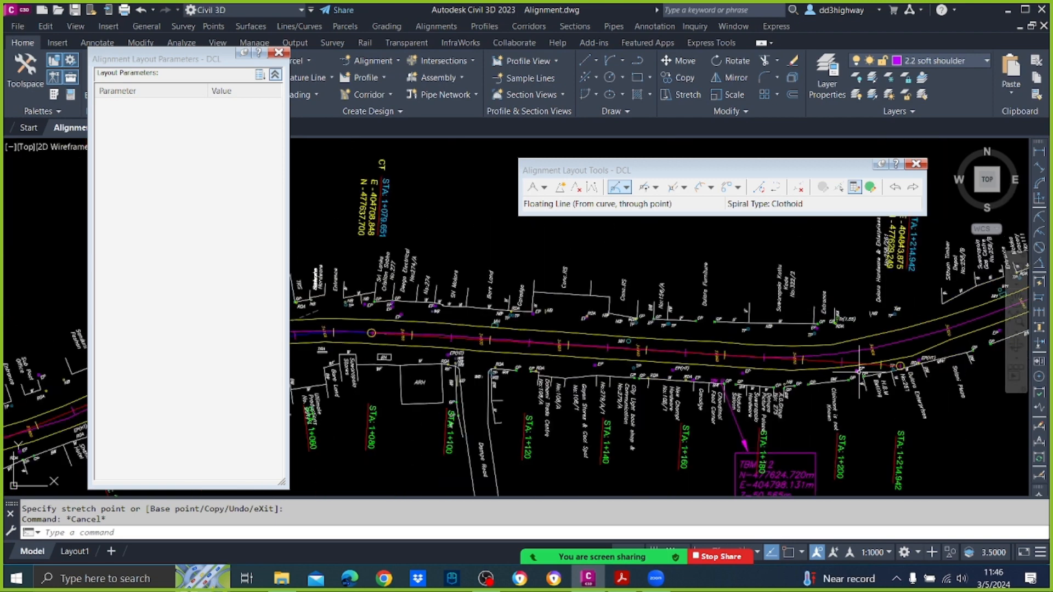
pyautogui.scroll(4, 669, 370)
pyautogui.moveTo(670, 371)
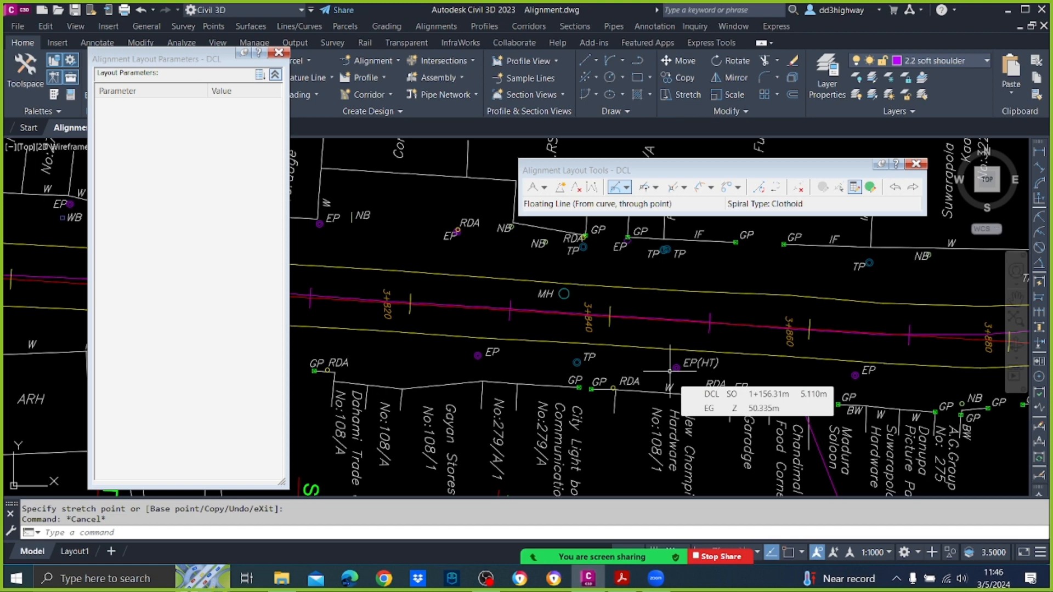
pyautogui.scroll(-6, 771, 256)
pyautogui.scroll(5, 638, 281)
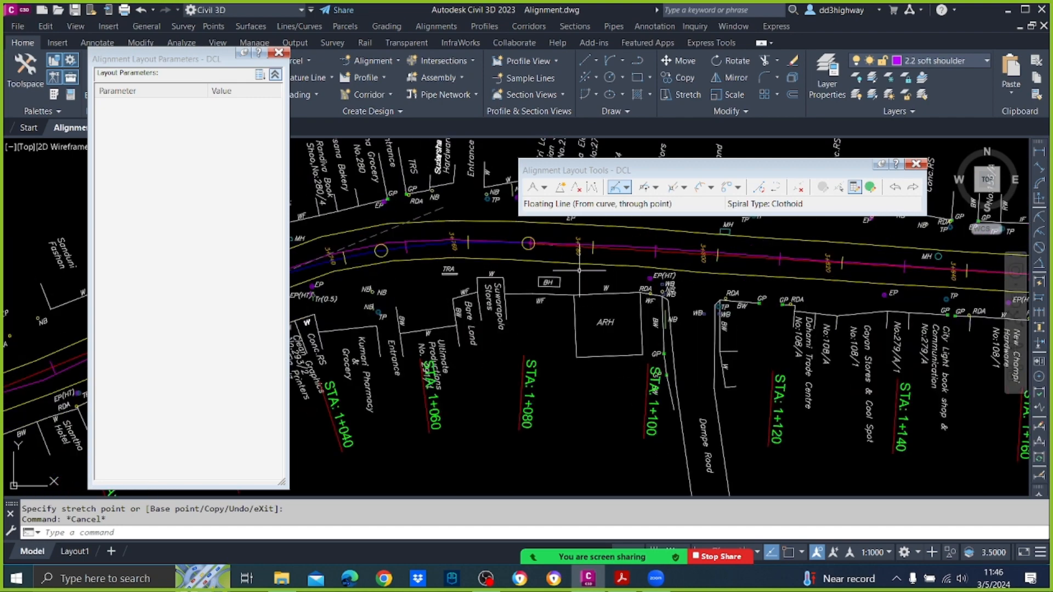
pyautogui.scroll(-2, 609, 261)
pyautogui.moveTo(752, 257); pyautogui.dragTo(565, 277, button='middle')
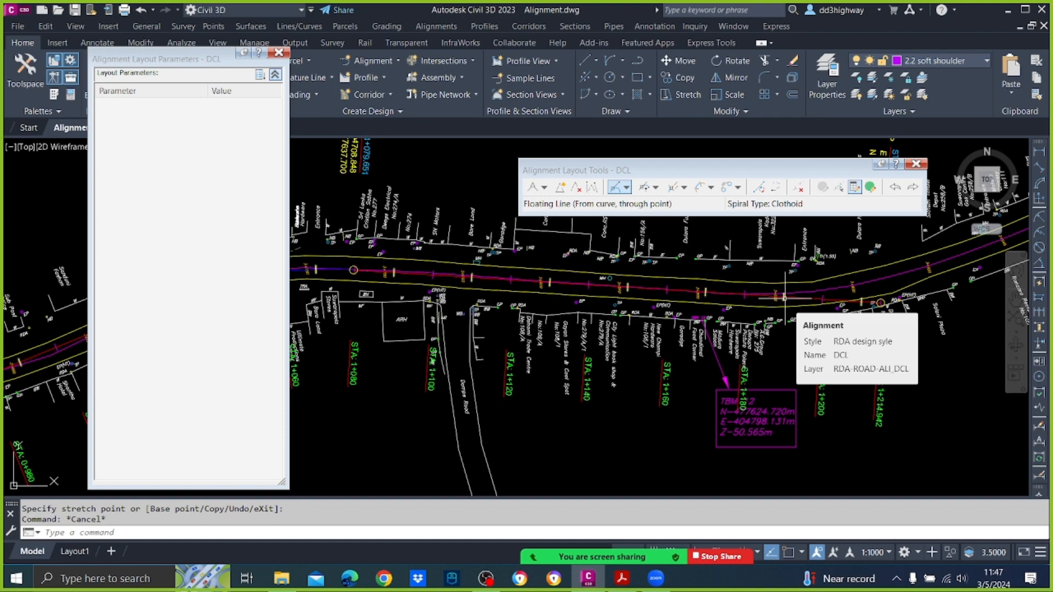
pyautogui.scroll(6, 671, 269)
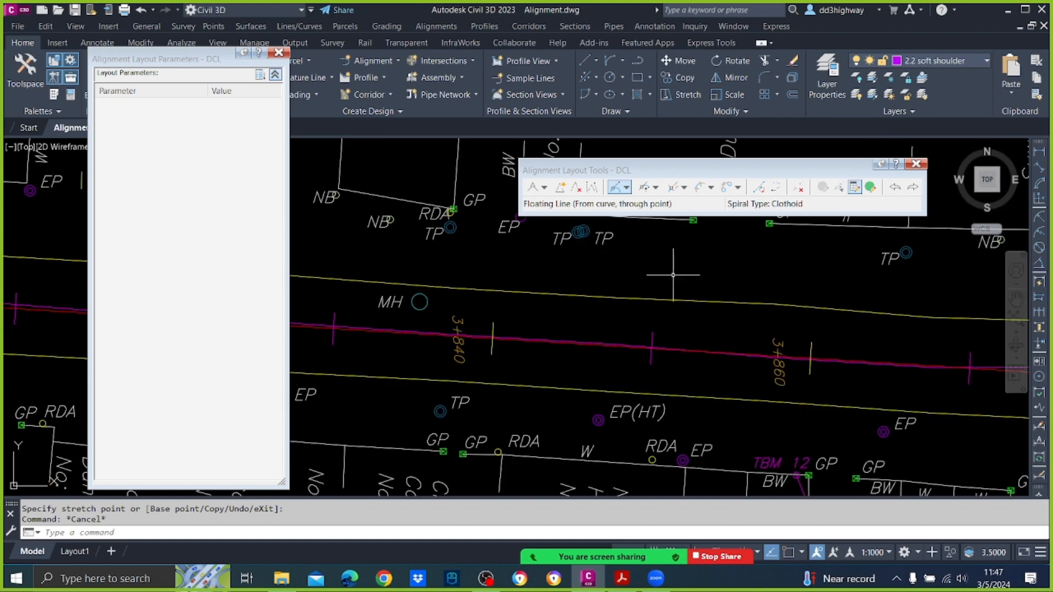
# Step: Add a floating curve from the end of the tangent, radius 105 m, under 180°, about 67 m long, ending on the centreline before TBM 11
pyautogui.scroll(-6, 675, 274)
pyautogui.moveTo(816, 295); pyautogui.dragTo(542, 372, button='middle')
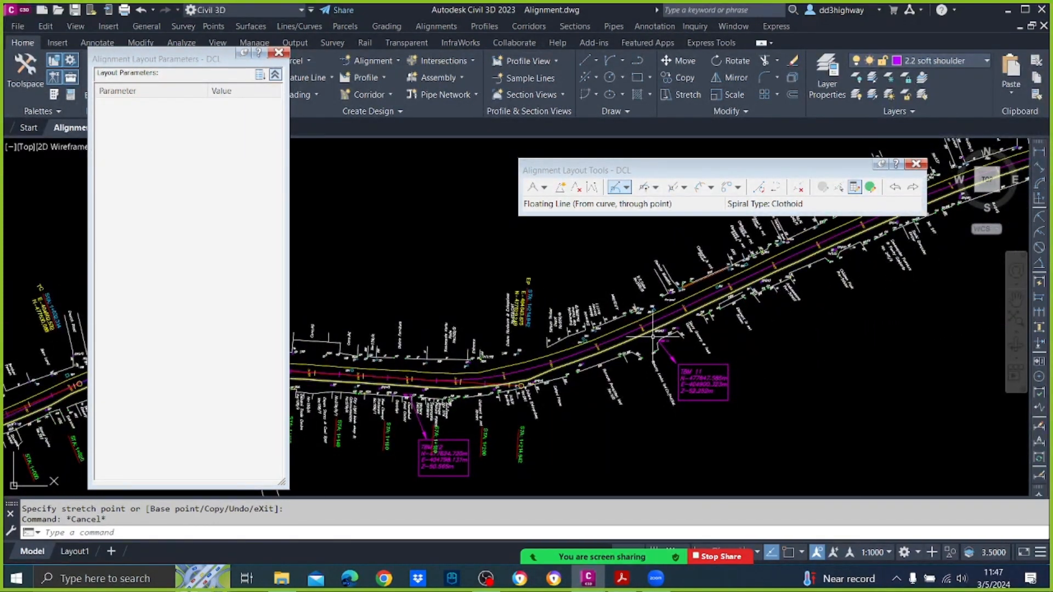
pyautogui.click(644, 187)
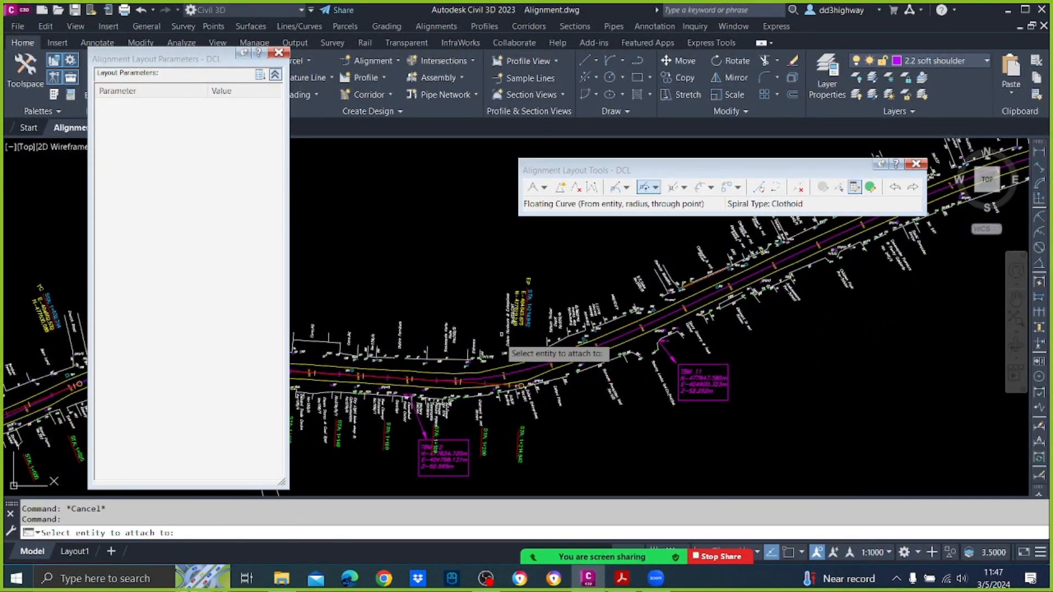
pyautogui.scroll(2, 483, 403)
pyautogui.click(584, 389)
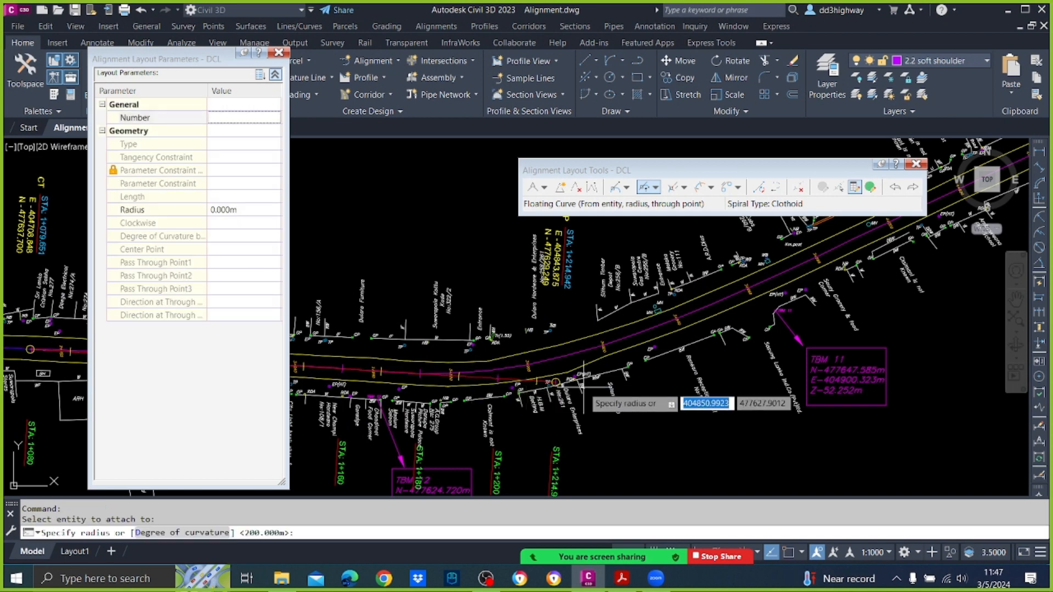
pyautogui.write('105')
pyautogui.press('Return')
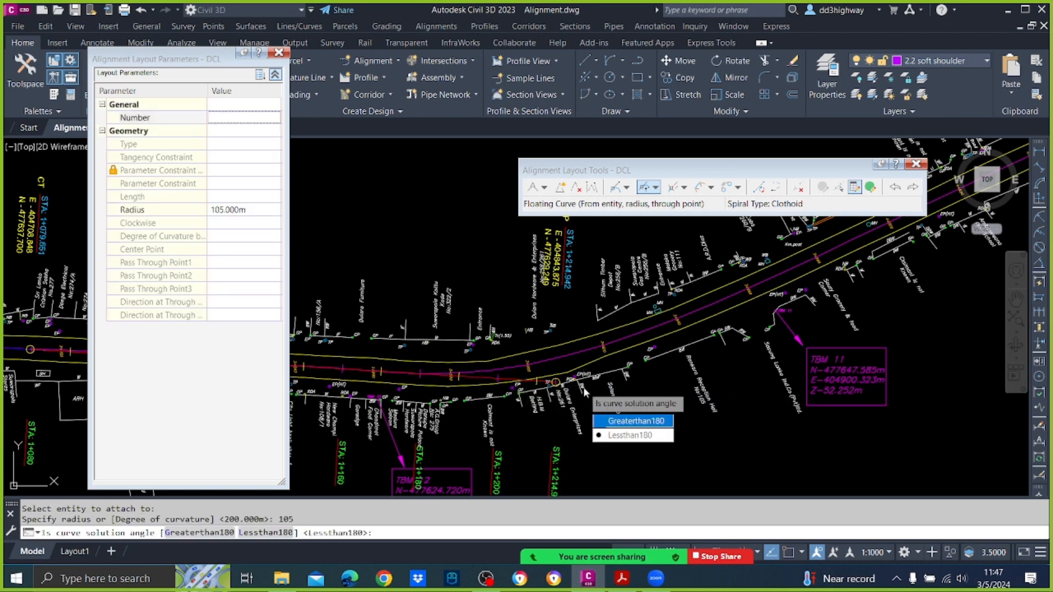
pyautogui.press('Return')
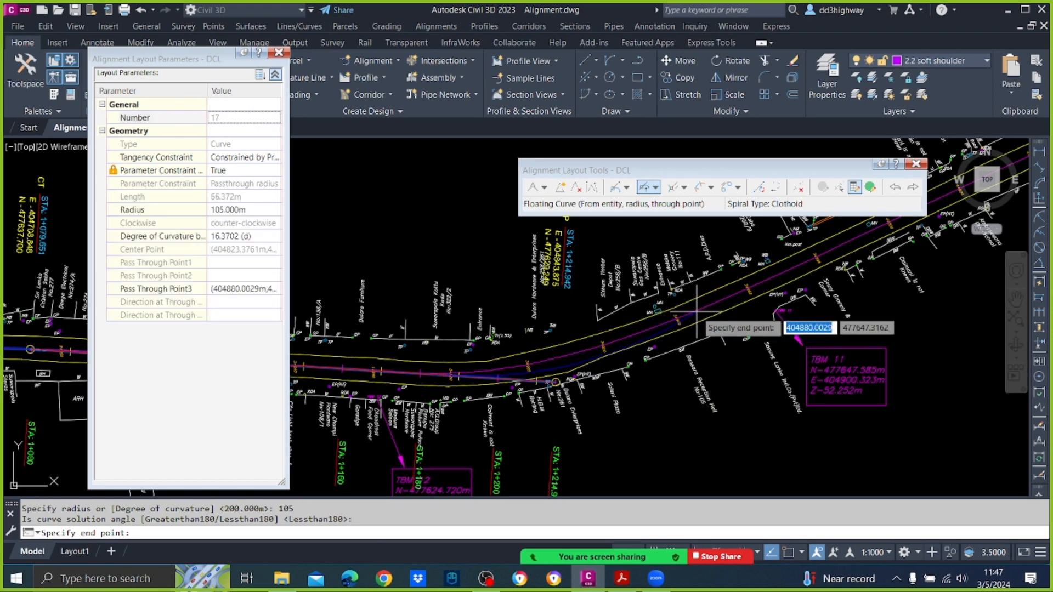
pyautogui.click(698, 310)
pyautogui.press('Return')
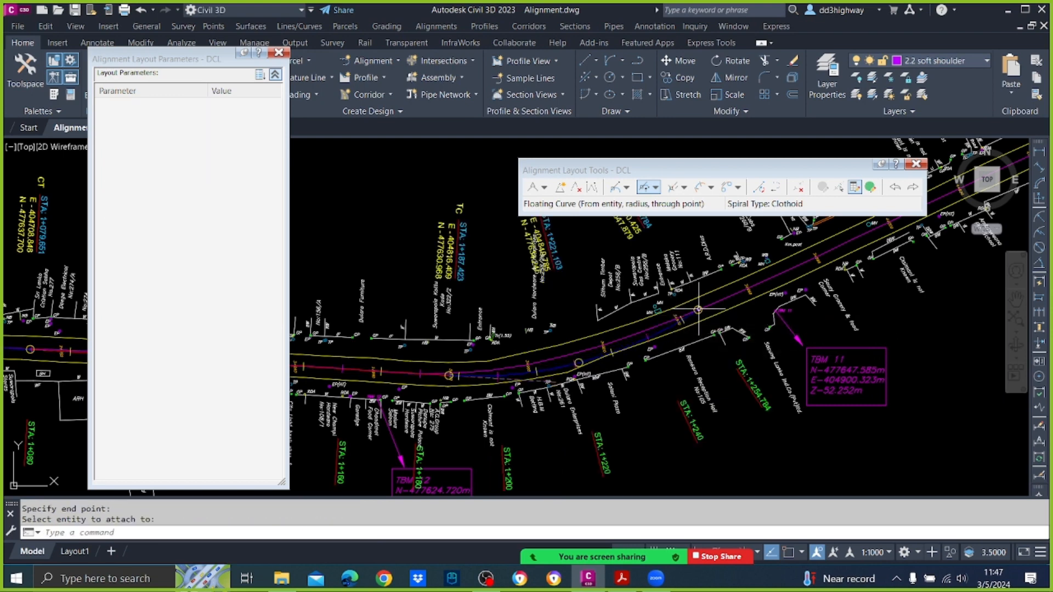
# Step: Select the new floating curve before TBM 11 as a subentity and set its radius to 150 m
pyautogui.click(837, 187)
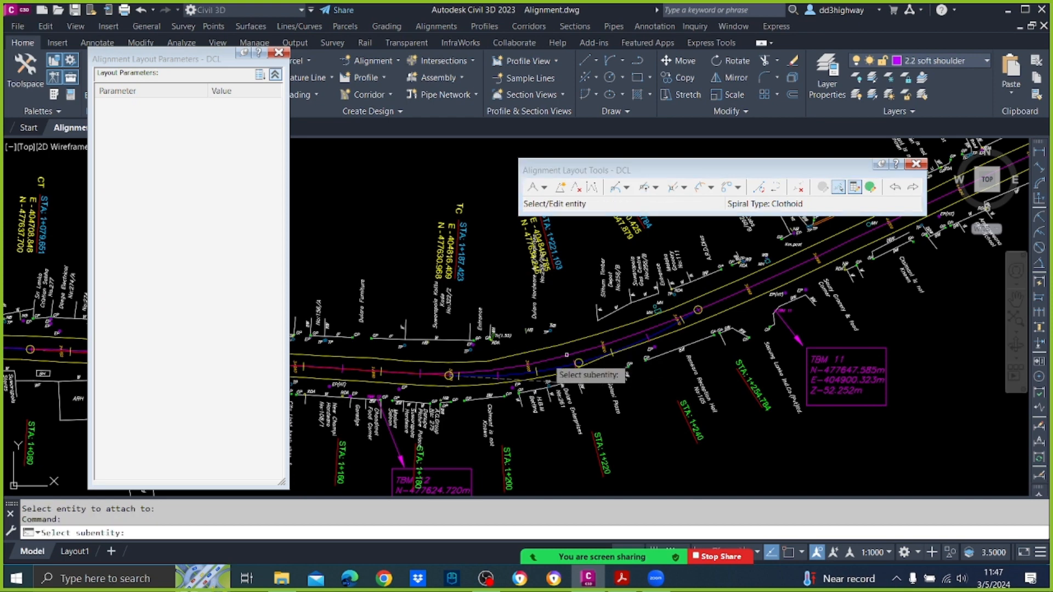
pyautogui.click(555, 367)
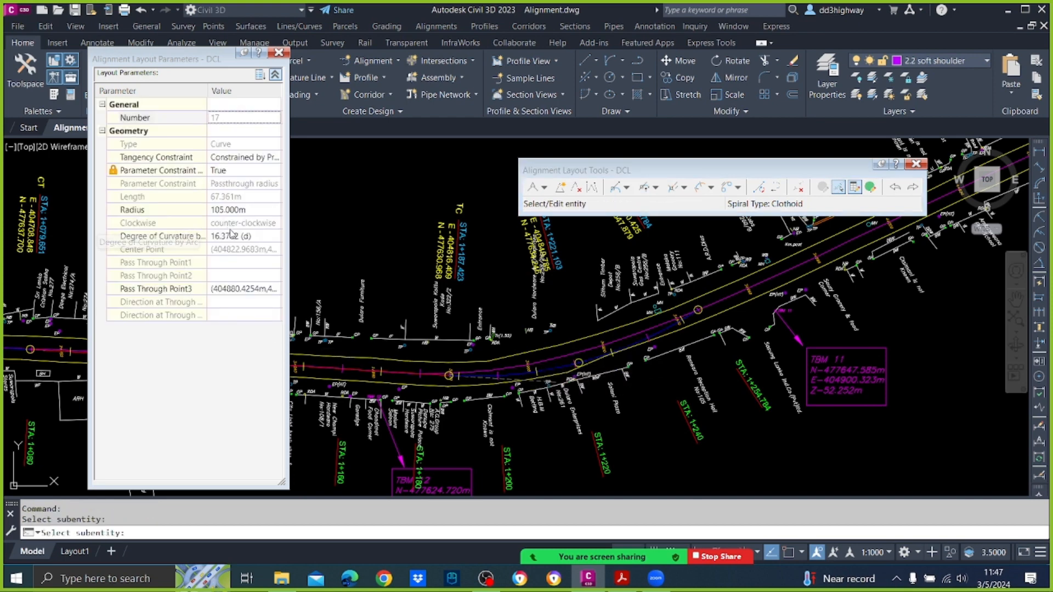
pyautogui.click(245, 210)
pyautogui.write('15')
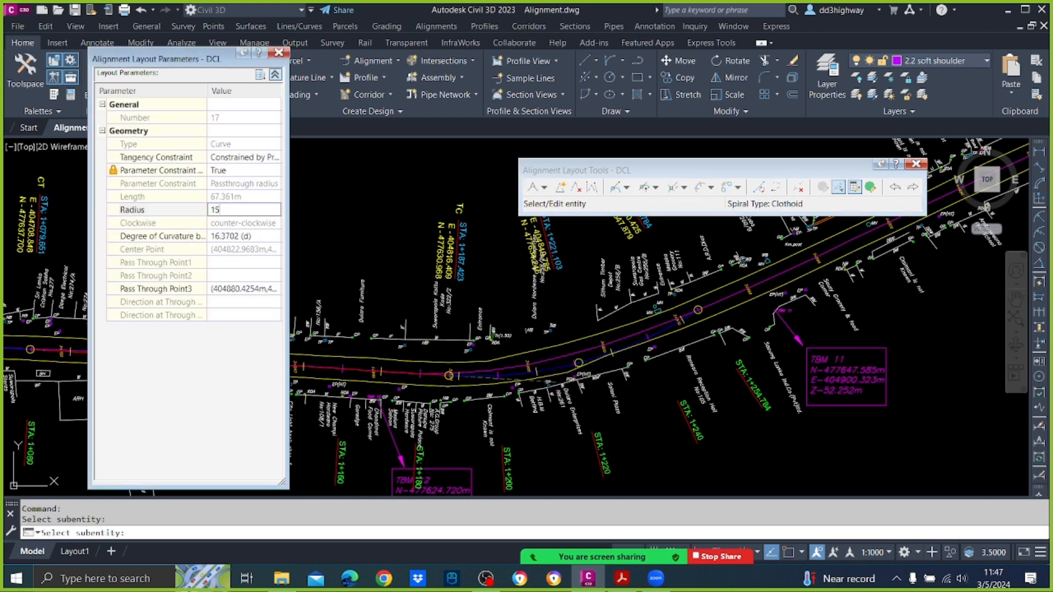
pyautogui.write('0')
pyautogui.press('Return')
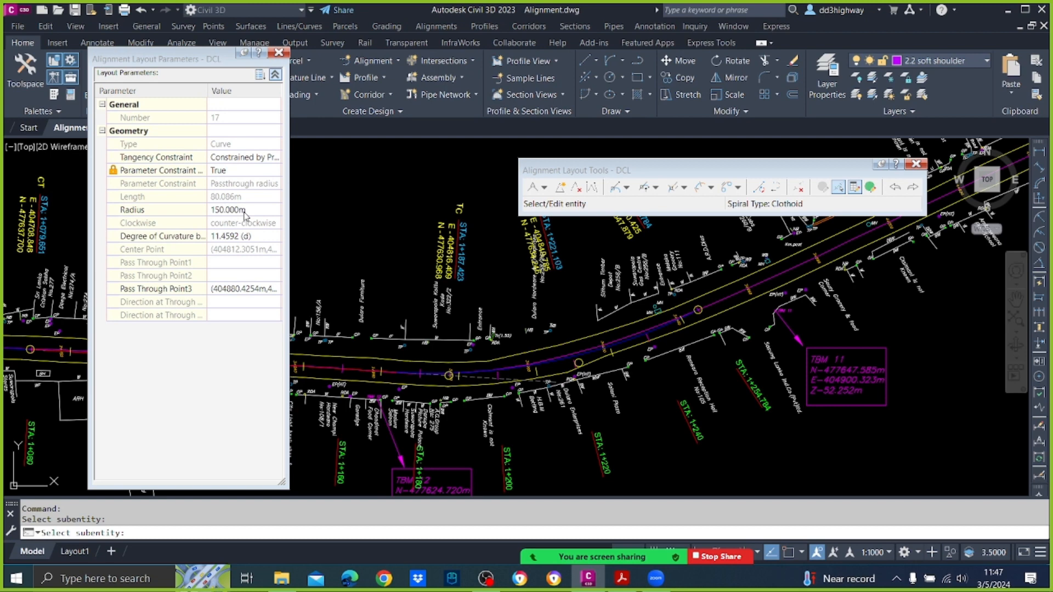
# Step: Set the radius of the selected floating curve before TBM 11 to 160 m and end the subentity editing
pyautogui.click(244, 211)
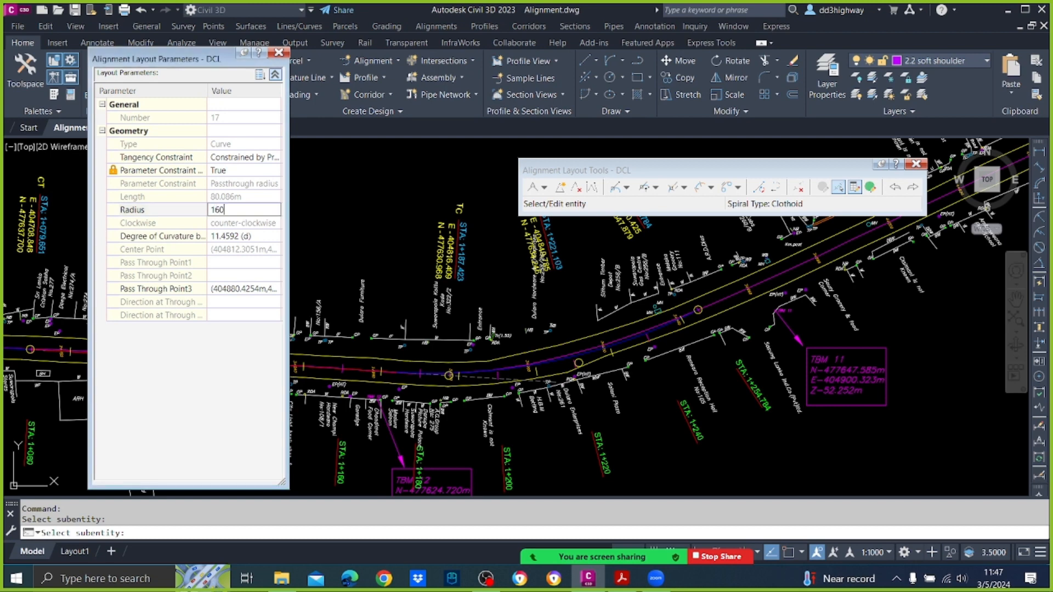
pyautogui.press('Return')
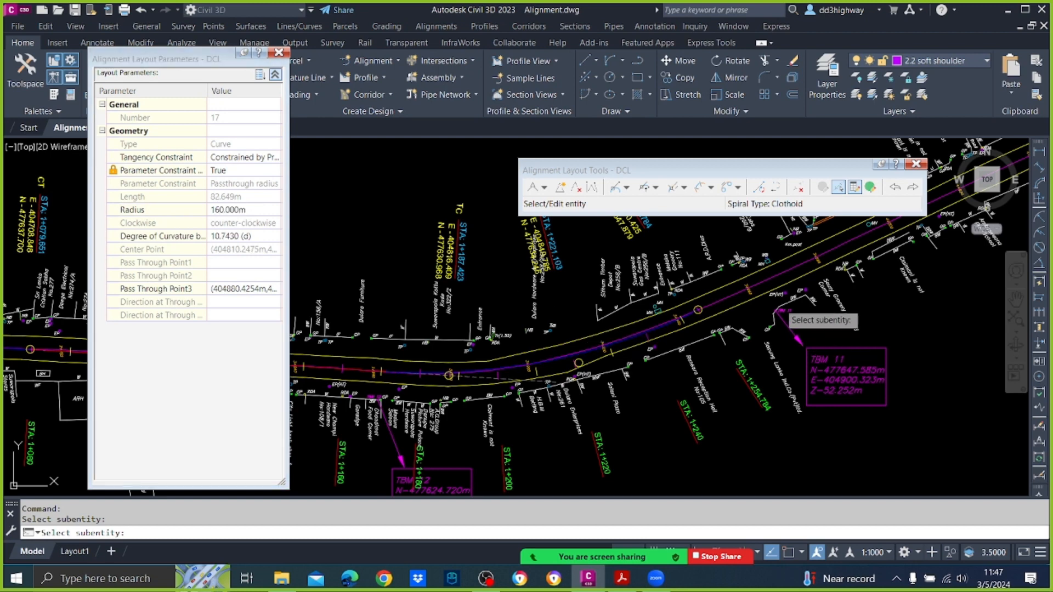
pyautogui.press('Escape')
# Step: Stretch the far end of the 160 m radius curve back along the surveyed centreline to about station 3+940
pyautogui.scroll(5, 682, 329)
pyautogui.click(745, 312)
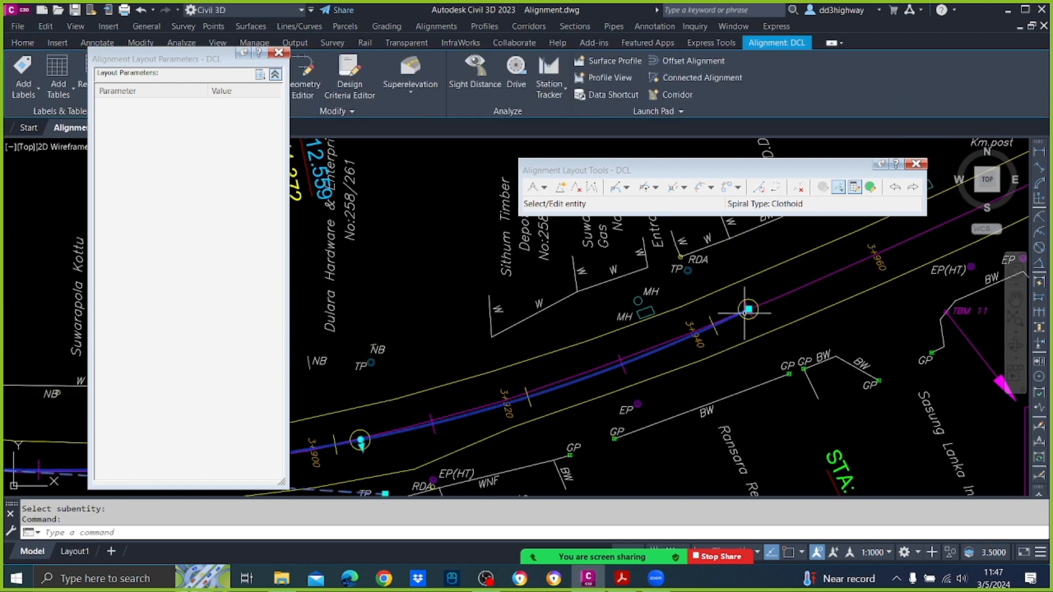
pyautogui.click(746, 313)
pyautogui.click(832, 295)
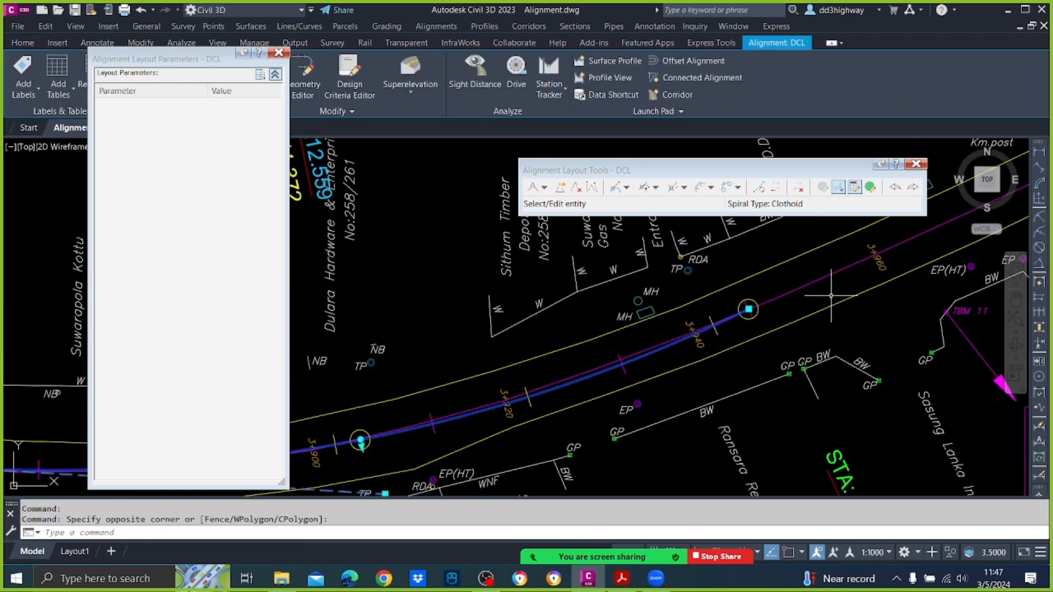
pyautogui.click(749, 309)
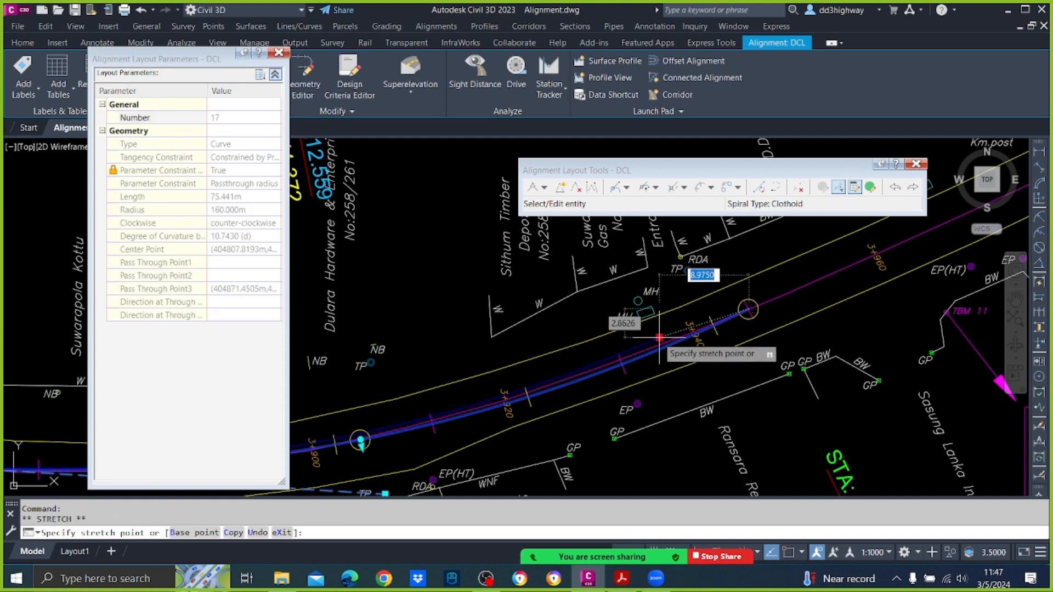
pyautogui.scroll(5, 693, 335)
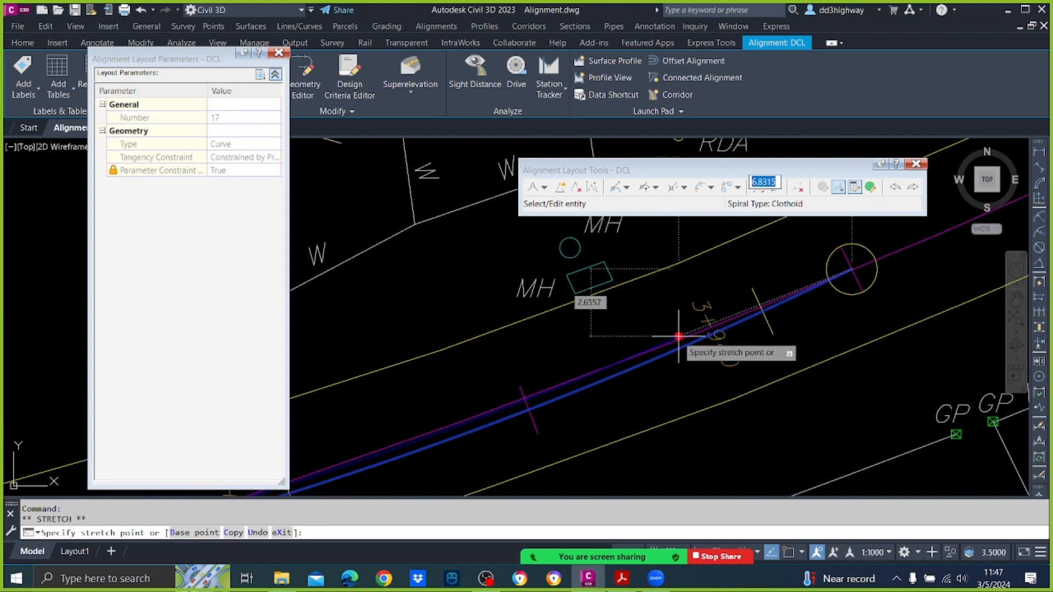
pyautogui.click(697, 333)
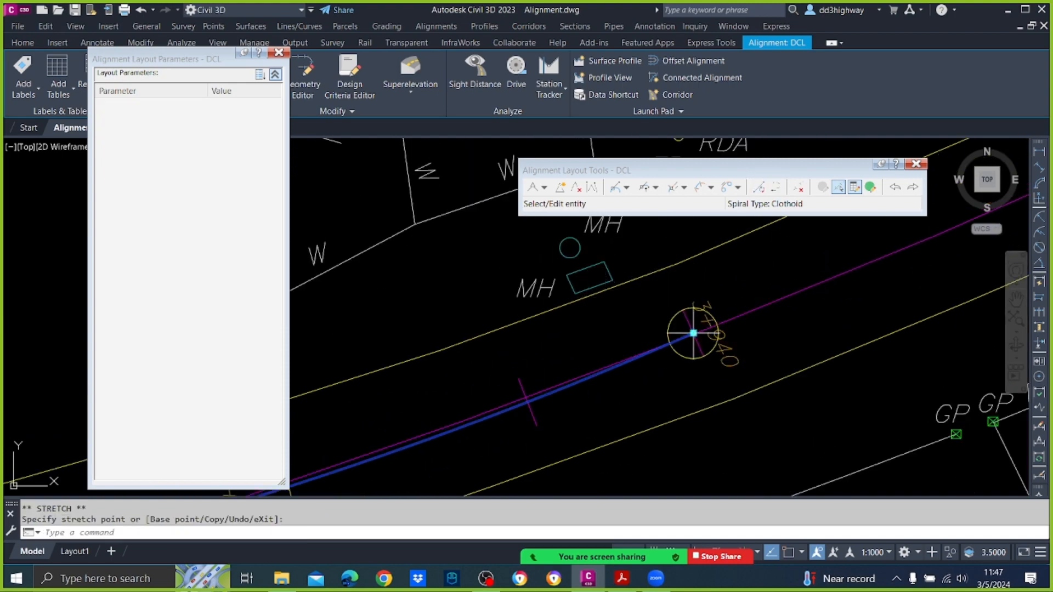
pyautogui.scroll(-3, 700, 331)
pyautogui.scroll(-6, 699, 331)
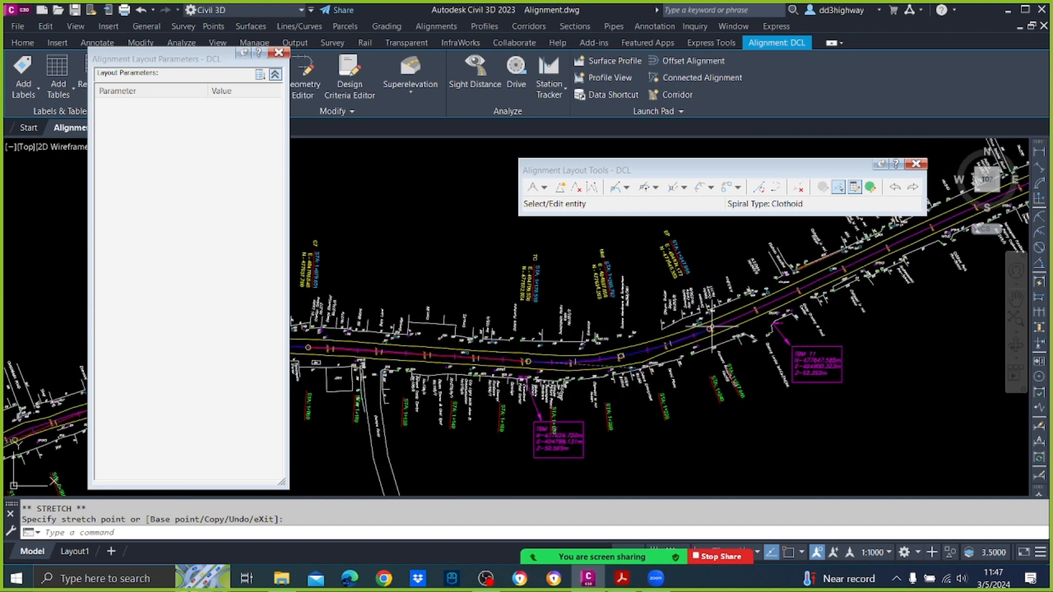
pyautogui.press('Escape')
# Step: Add a floating line about 139 m long from the curve's end through the centreline near station 4+080, and save the drawing
pyautogui.moveTo(786, 315)
pyautogui.mouseDown(button='middle')
pyautogui.moveTo(605, 422)
pyautogui.moveTo(603, 439)
pyautogui.mouseUp(button='middle')
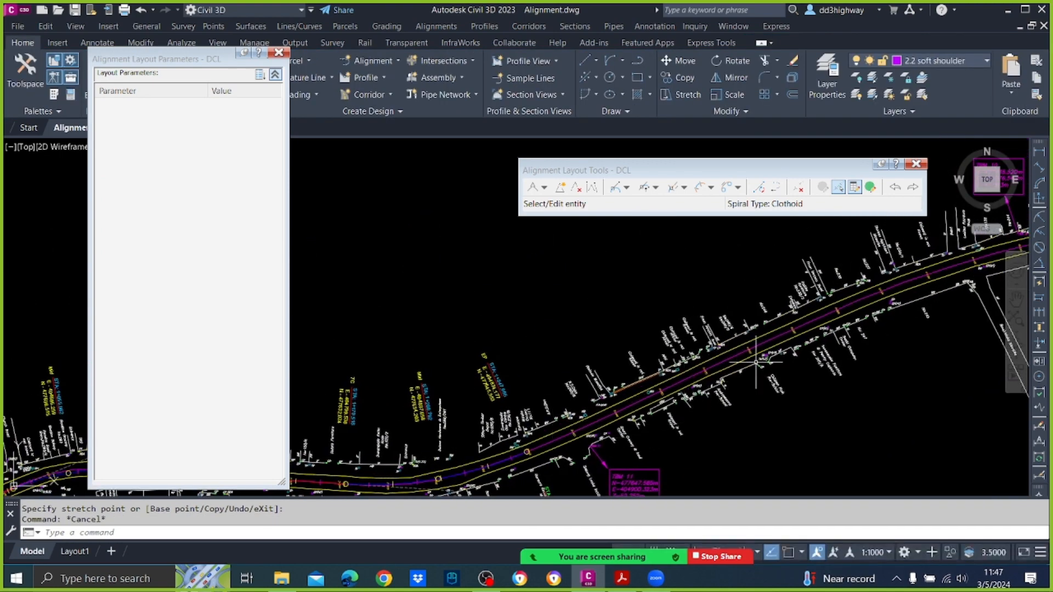
pyautogui.click(622, 189)
pyautogui.click(627, 189)
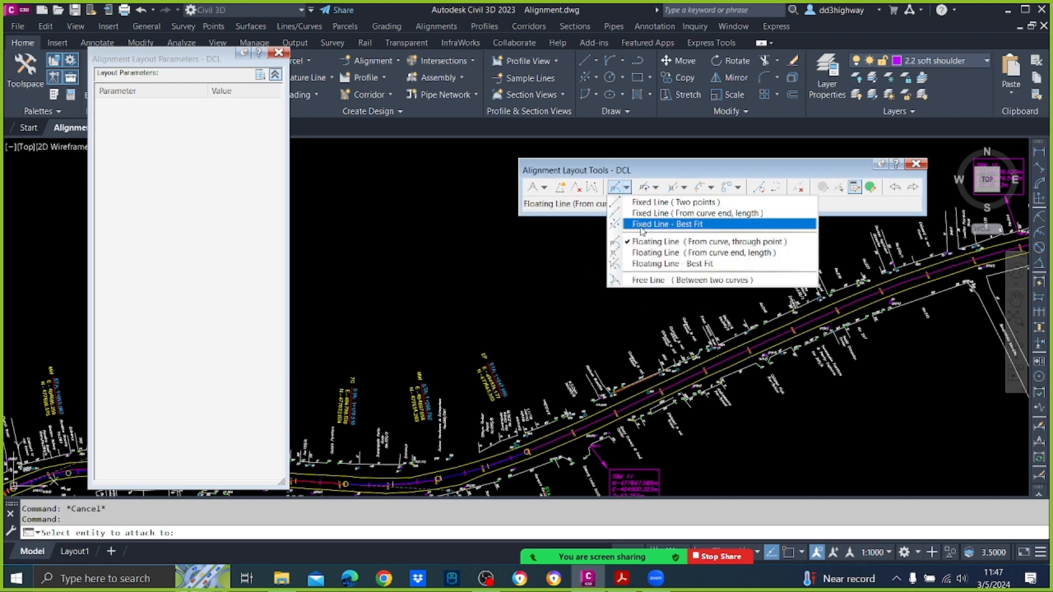
pyautogui.click(636, 241)
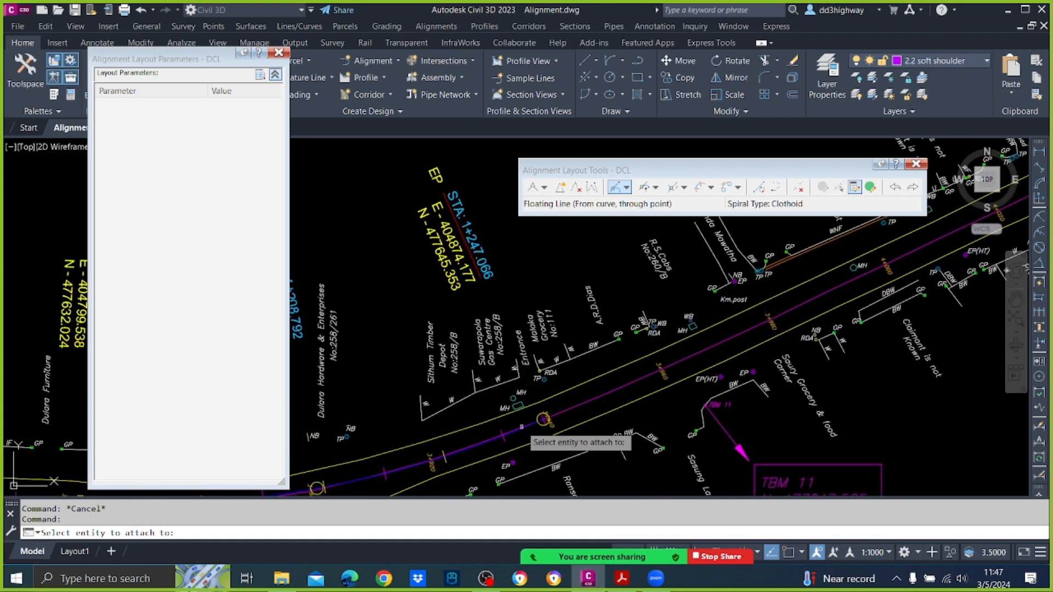
pyautogui.scroll(8, 551, 429)
pyautogui.click(552, 427)
pyautogui.scroll(-6, 552, 428)
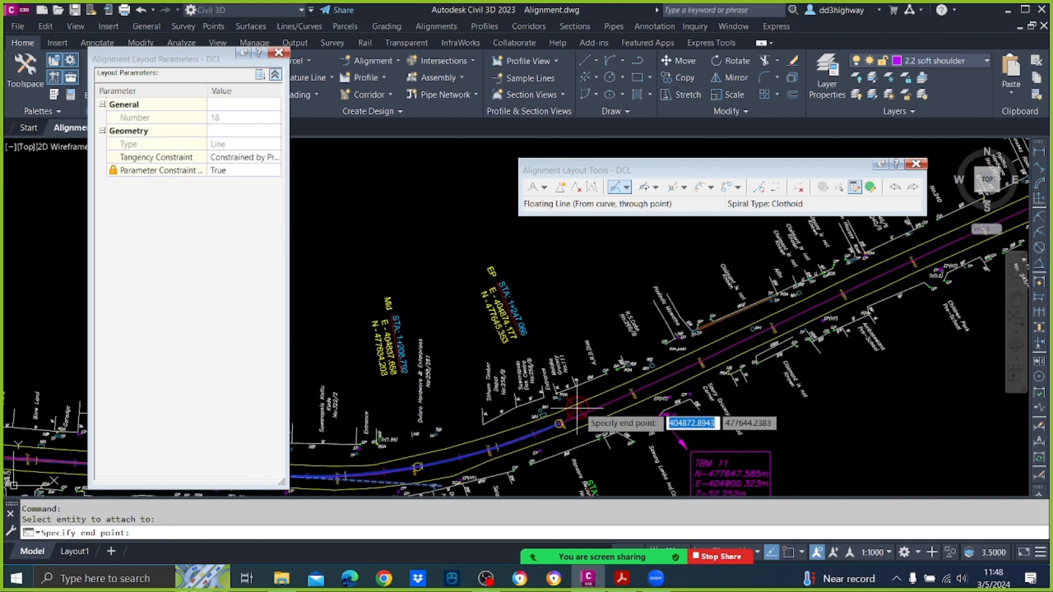
pyautogui.moveTo(801, 293); pyautogui.dragTo(654, 378, button='middle')
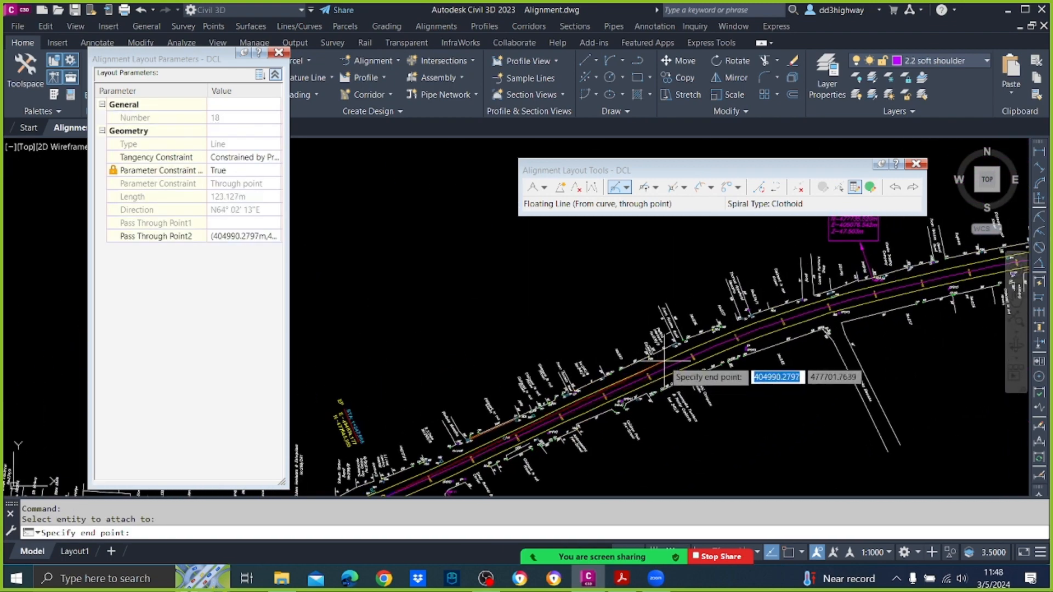
pyautogui.scroll(3, 707, 353)
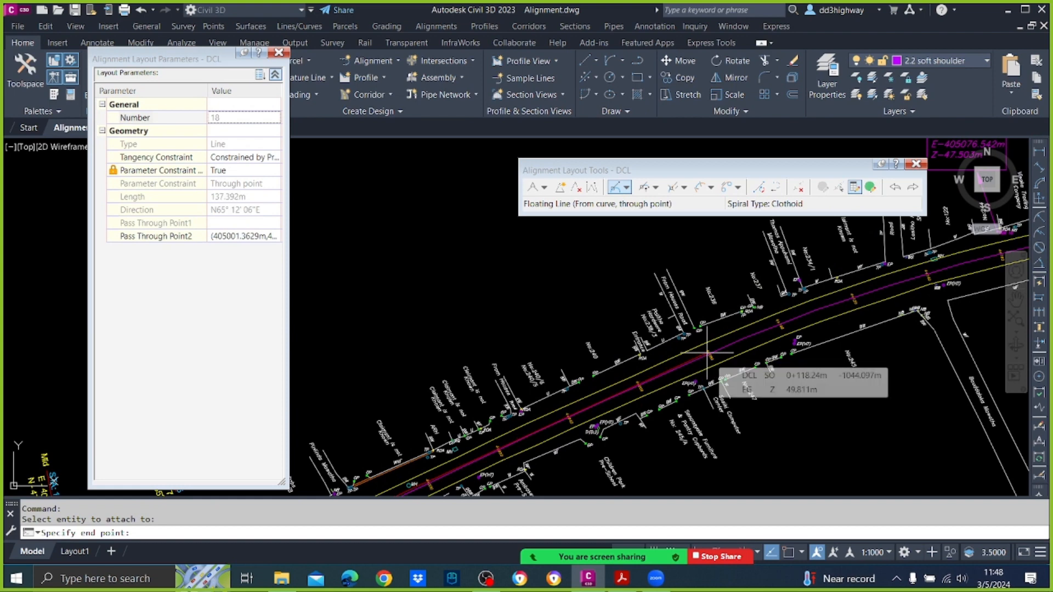
pyautogui.scroll(2, 708, 352)
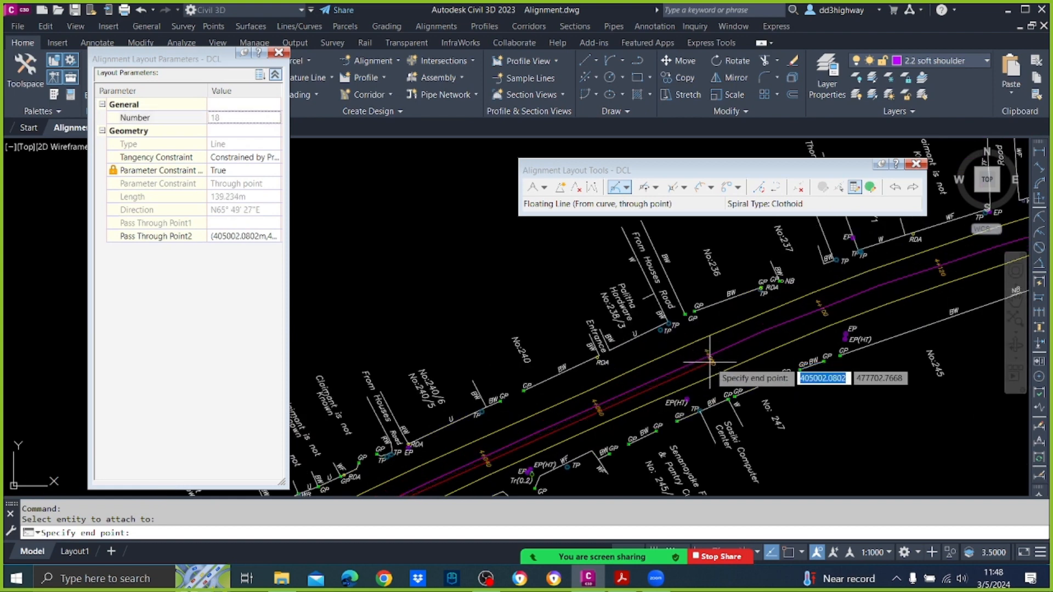
pyautogui.click(711, 351)
pyautogui.click(711, 351)
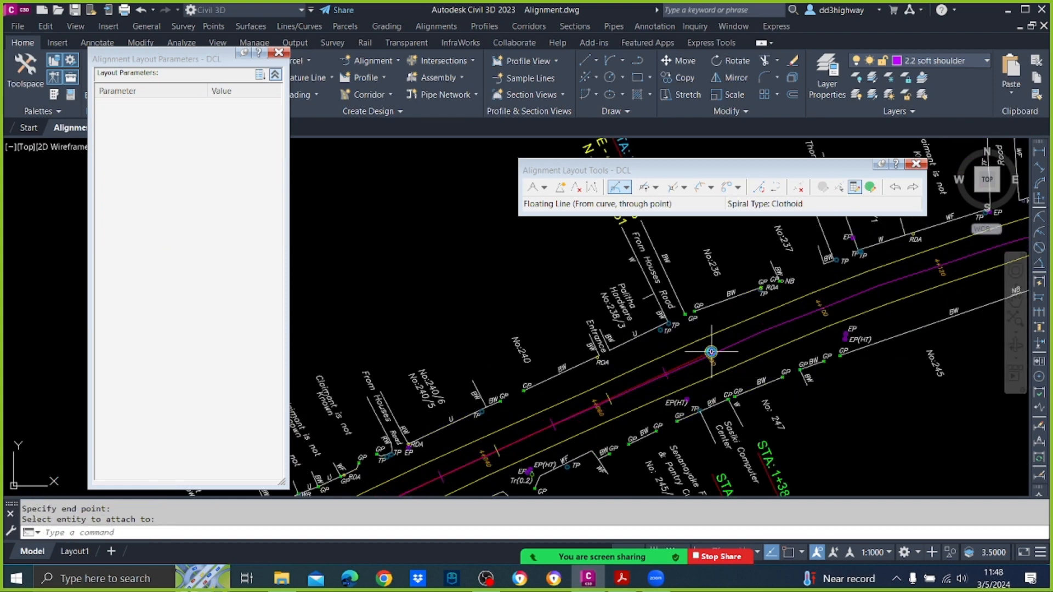
pyautogui.scroll(-2, 711, 353)
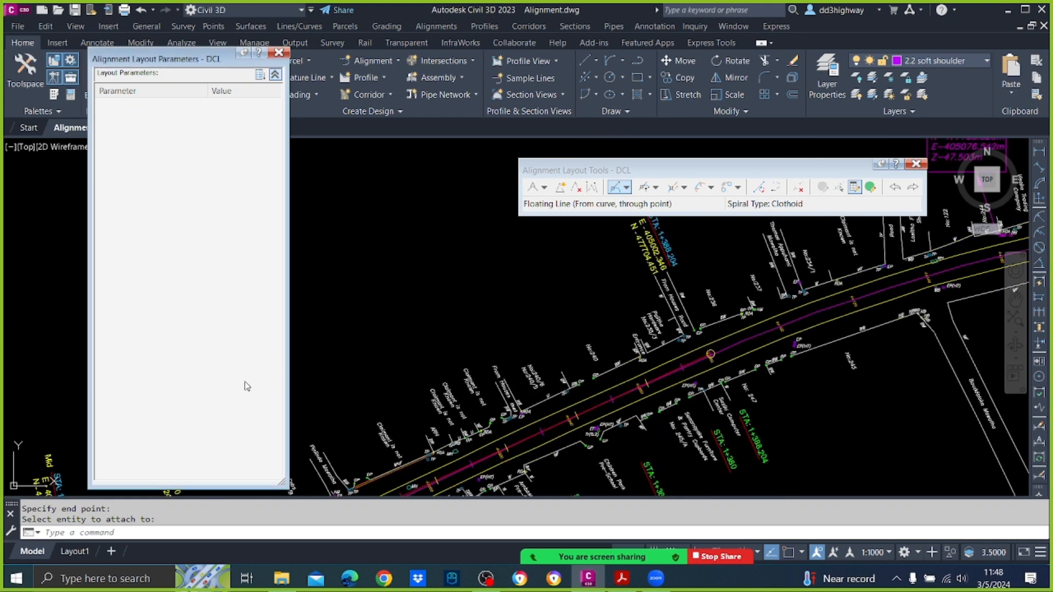
pyautogui.click(74, 10)
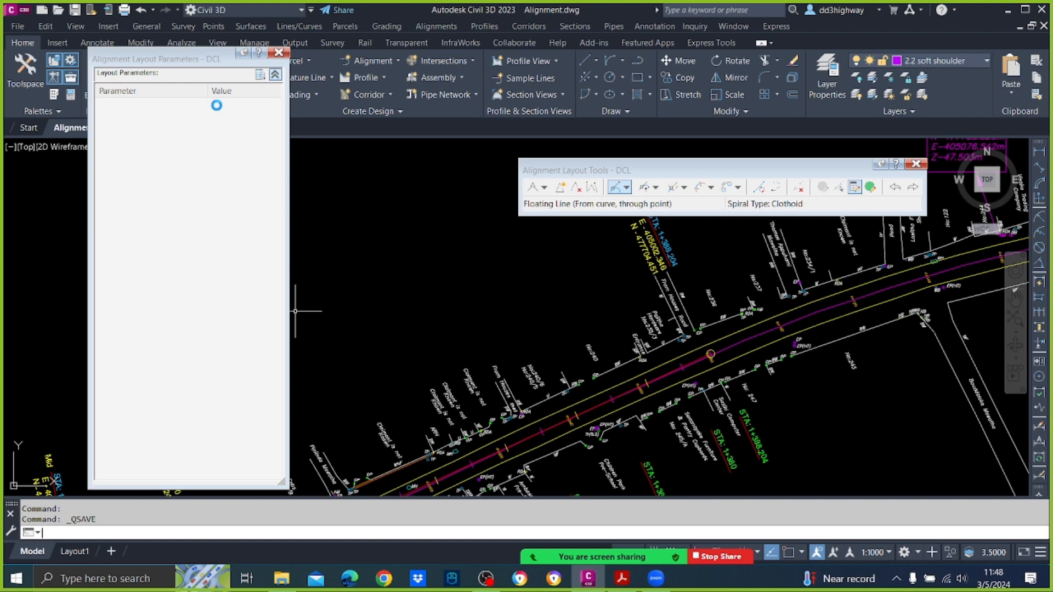
# Step: Add a floating curve from the new tangent's end, radius 250 m, under 180°, about 102 m long, ending on the centreline near 4+220
pyautogui.moveTo(517, 369); pyautogui.dragTo(501, 277, button='middle')
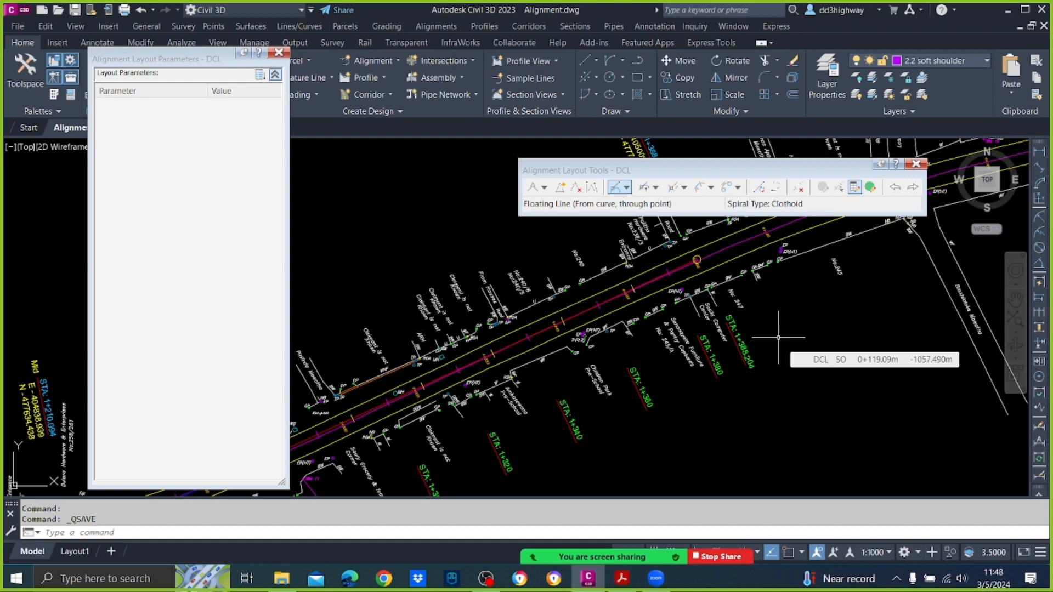
pyautogui.scroll(-5, 740, 304)
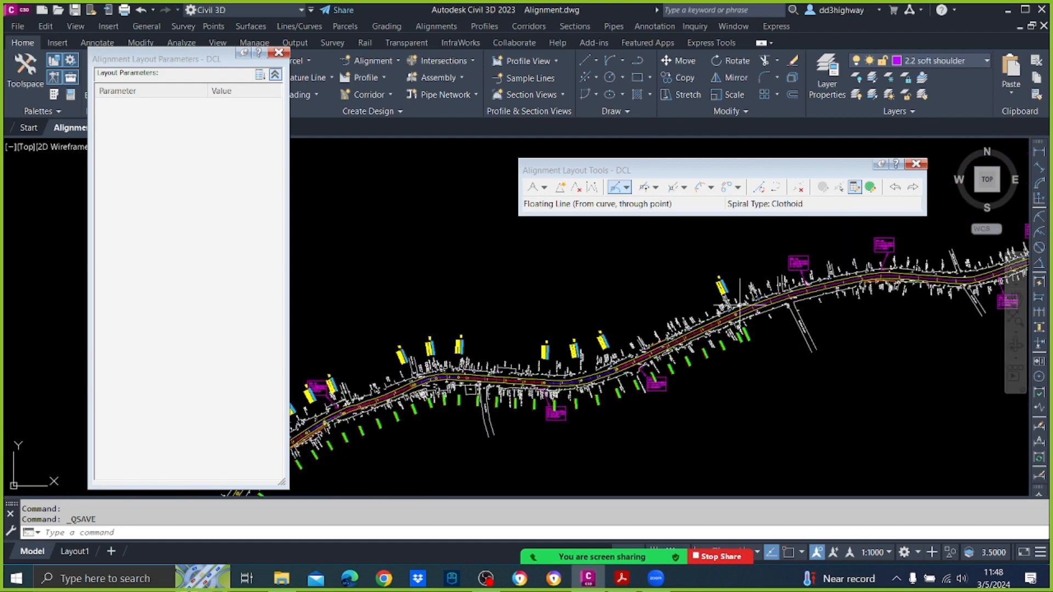
pyautogui.scroll(8, 740, 305)
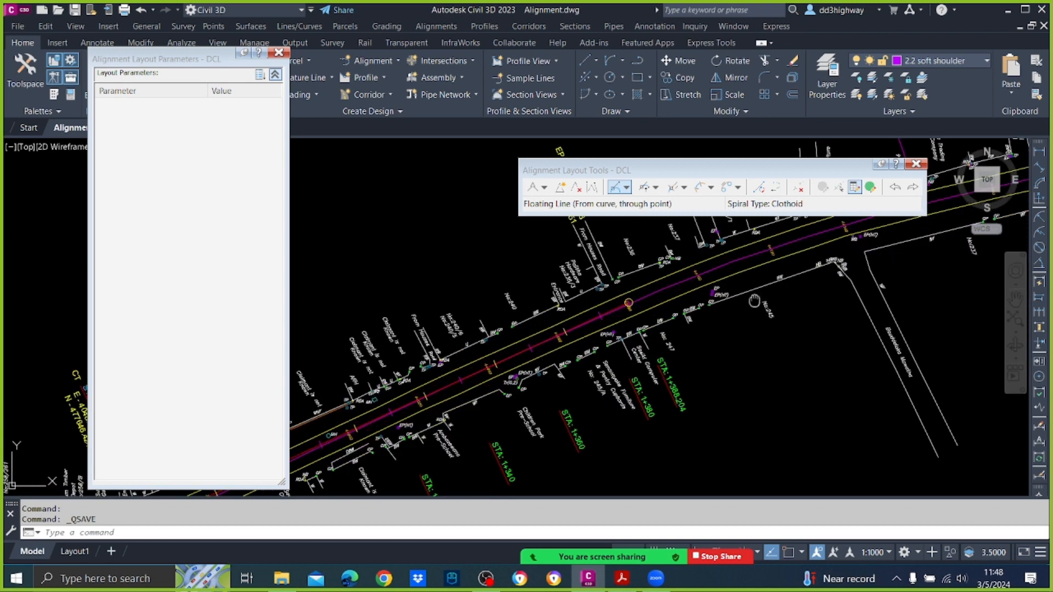
pyautogui.scroll(-2, 543, 369)
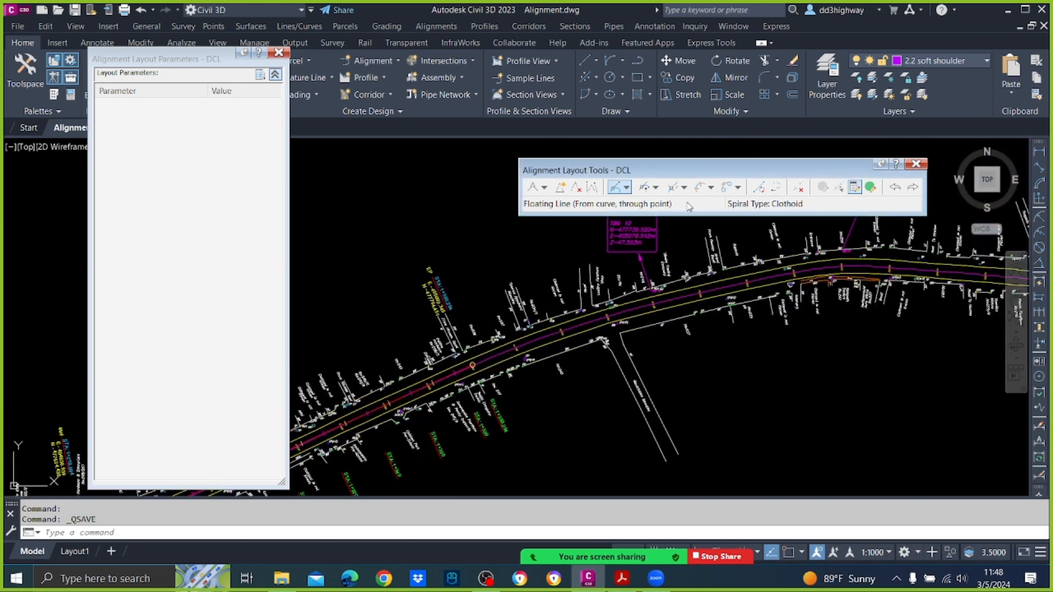
pyautogui.click(655, 187)
pyautogui.click(671, 242)
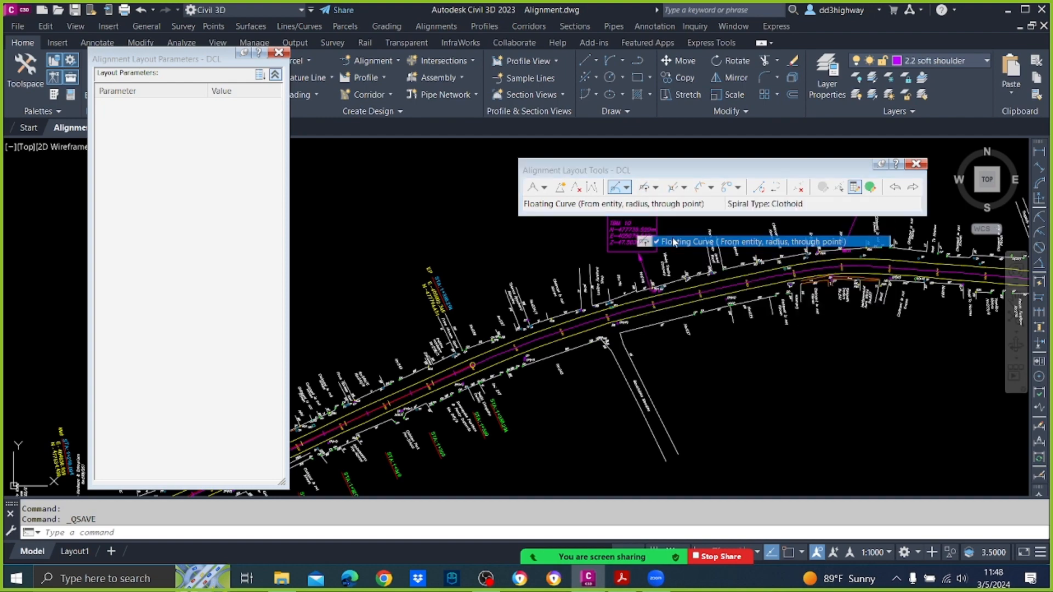
pyautogui.scroll(6, 509, 344)
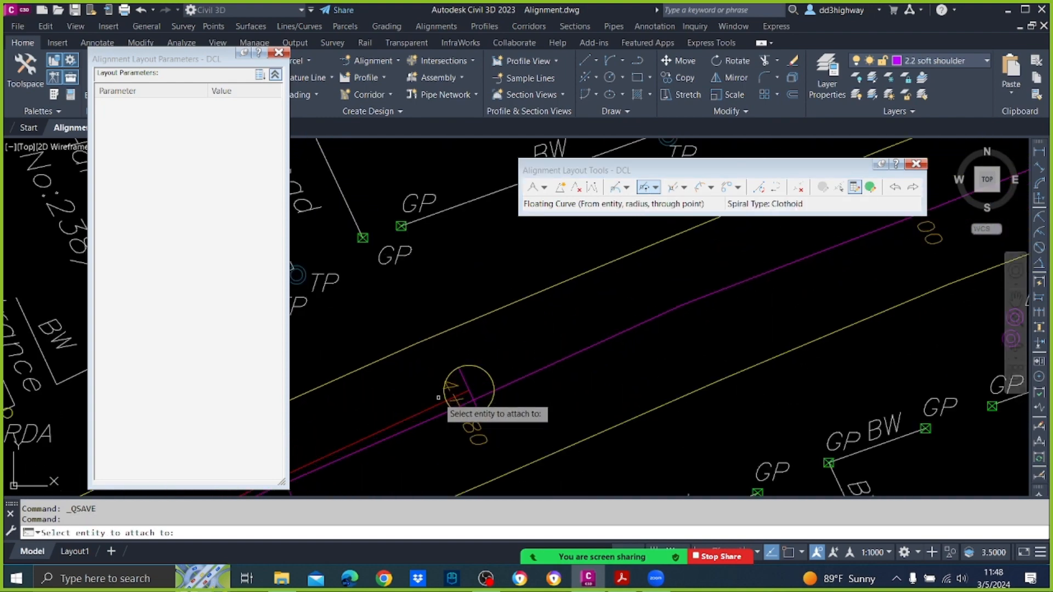
pyautogui.click(467, 391)
pyautogui.scroll(-6, 470, 369)
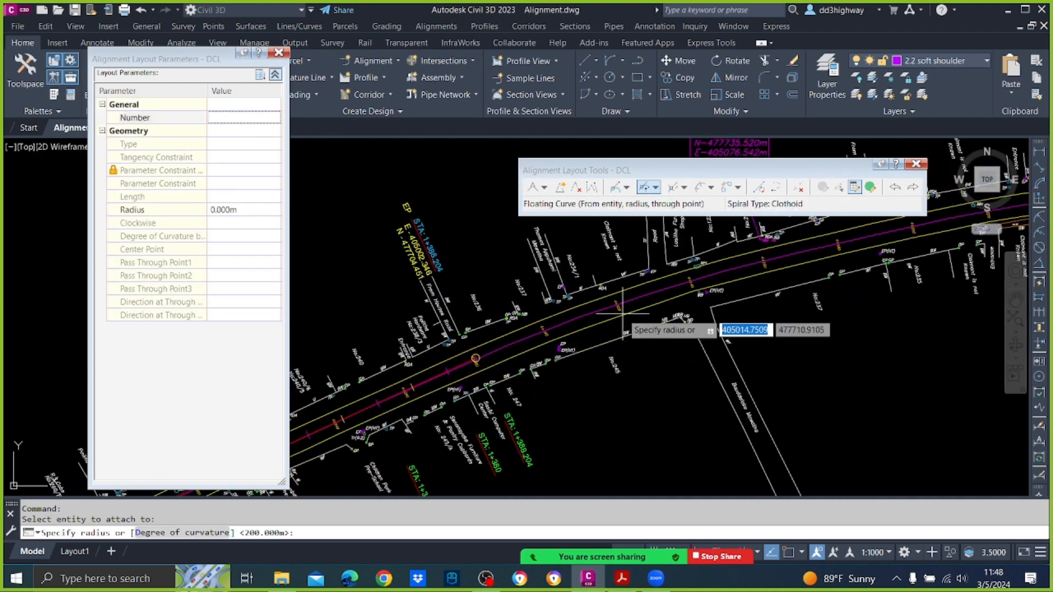
pyautogui.moveTo(543, 350); pyautogui.dragTo(489, 371, button='middle')
pyautogui.write('250')
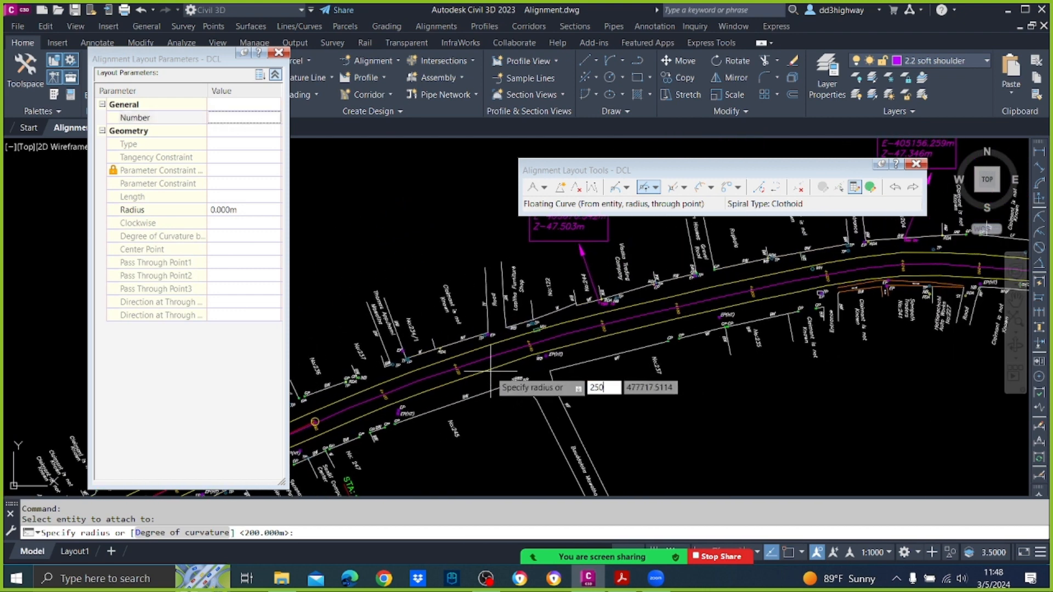
pyautogui.press('Return')
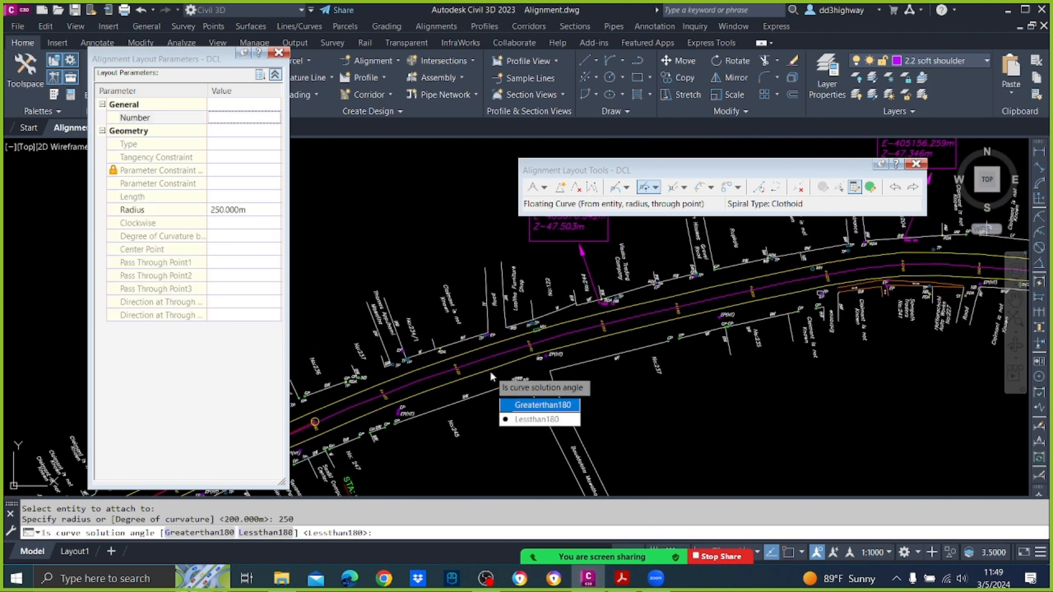
pyautogui.press('Return')
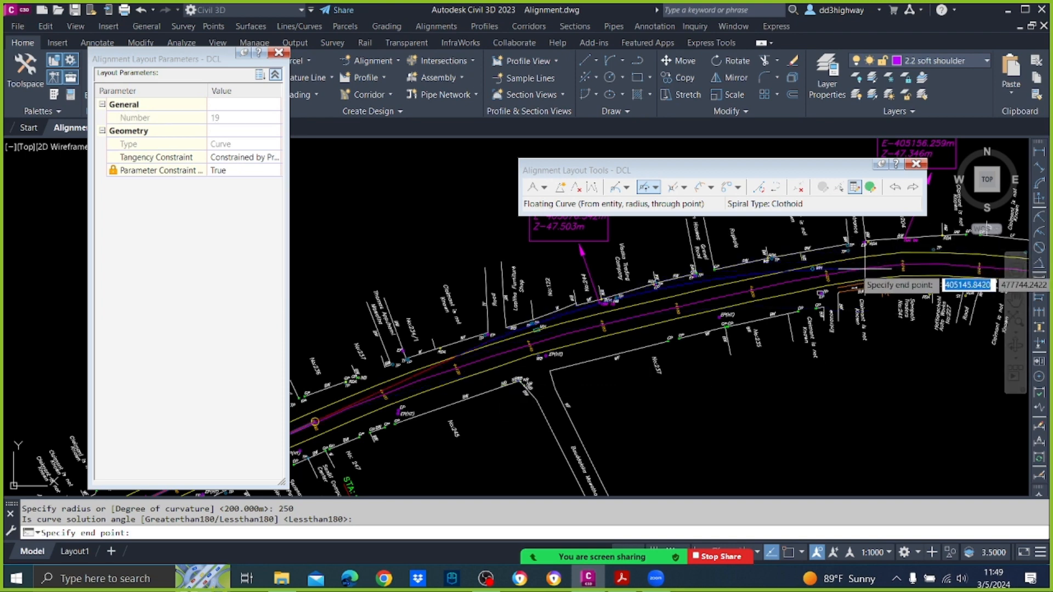
pyautogui.click(827, 272)
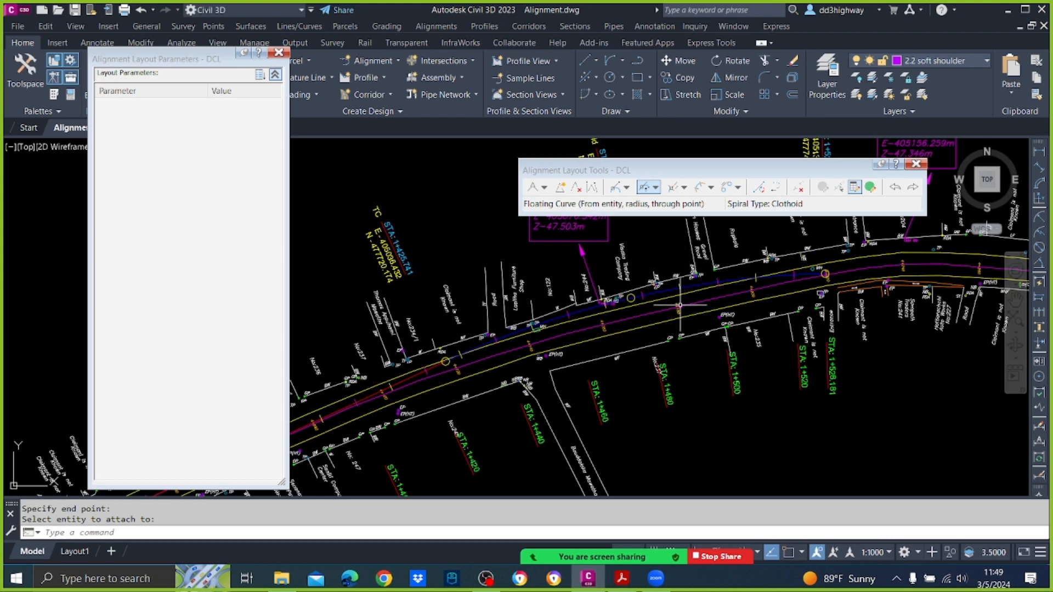
# Step: Select the new floating curve ending near 4+220 as a subentity and set its radius to 500 m
pyautogui.scroll(2, 680, 305)
pyautogui.click(838, 188)
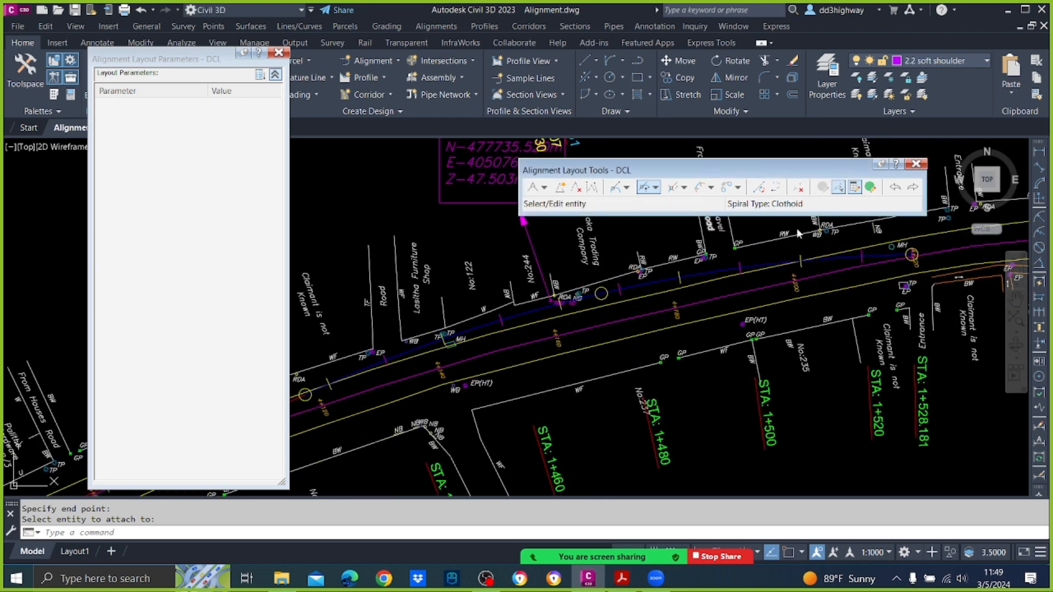
pyautogui.click(665, 285)
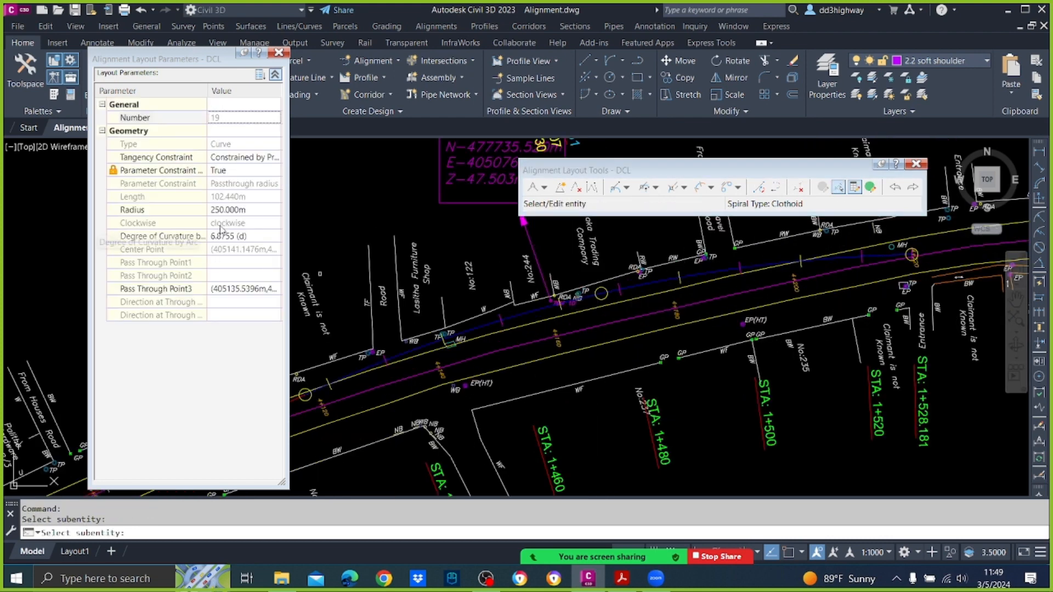
pyautogui.click(252, 212)
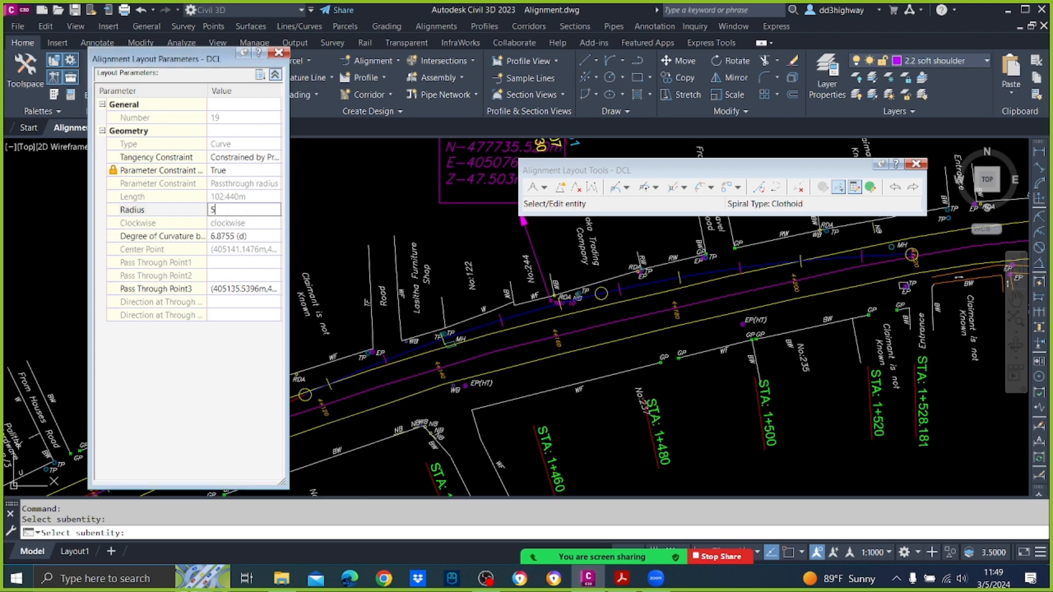
pyautogui.press('Return')
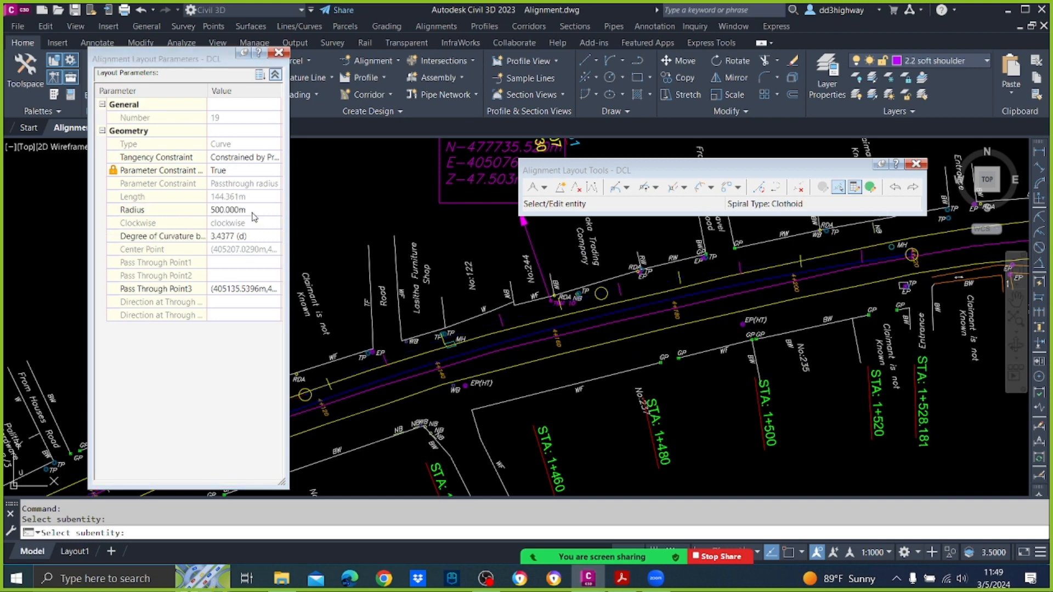
# Step: Increase the selected curve's radius to 1000 m
pyautogui.click(245, 211)
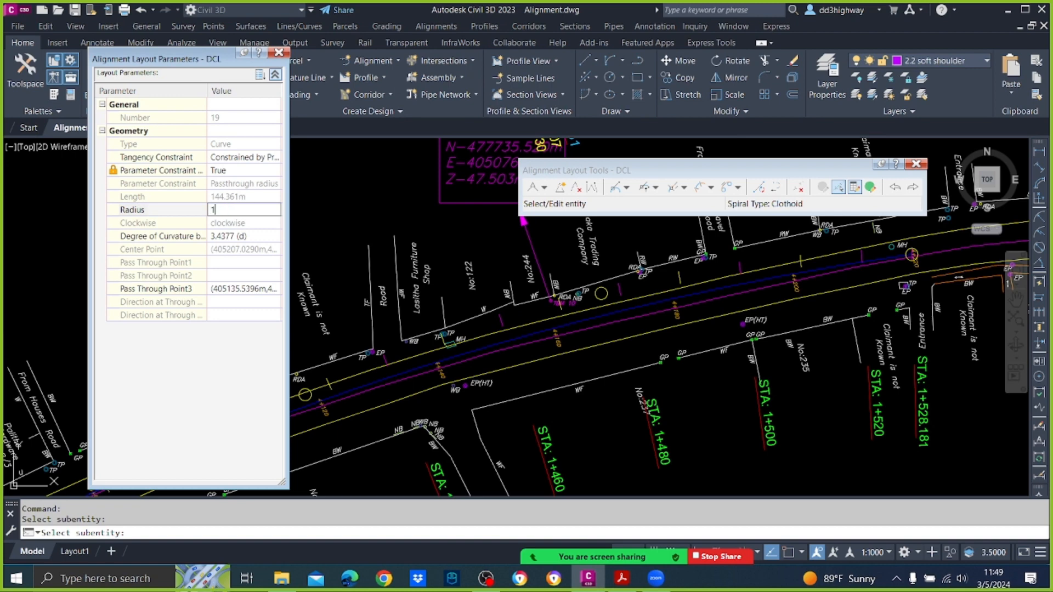
pyautogui.write('1000')
pyautogui.press('Return')
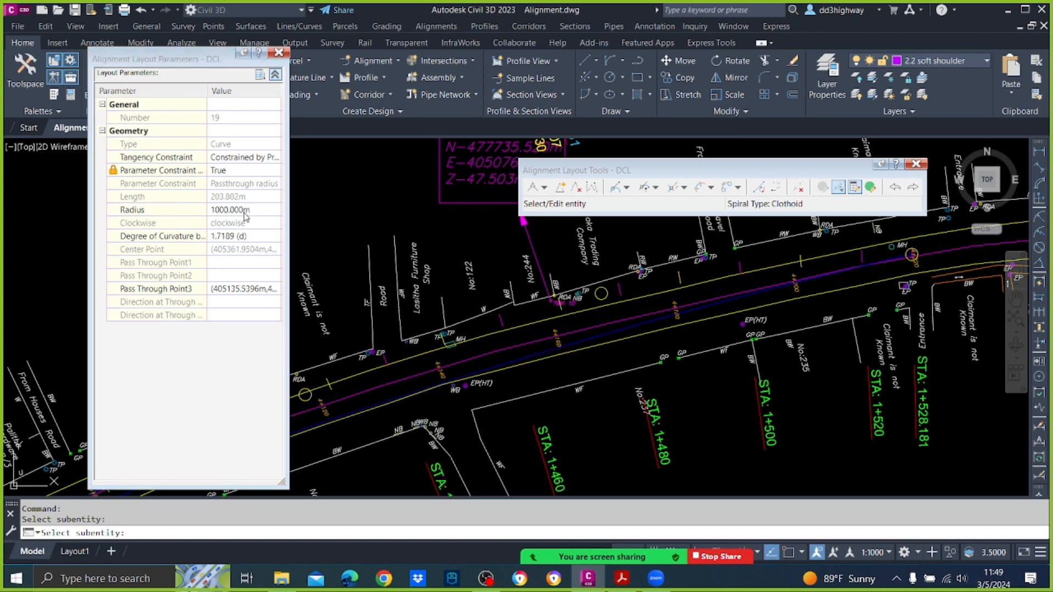
# Step: Try radii of 800 m and 700 m on the selected floating curve
pyautogui.click(245, 211)
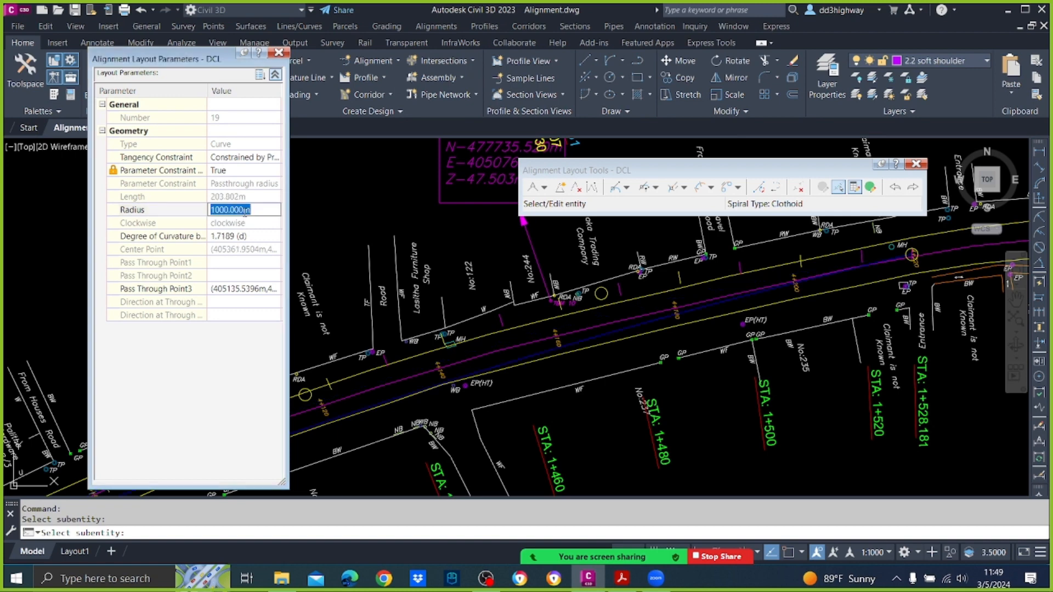
pyautogui.write('800')
pyautogui.press('Return')
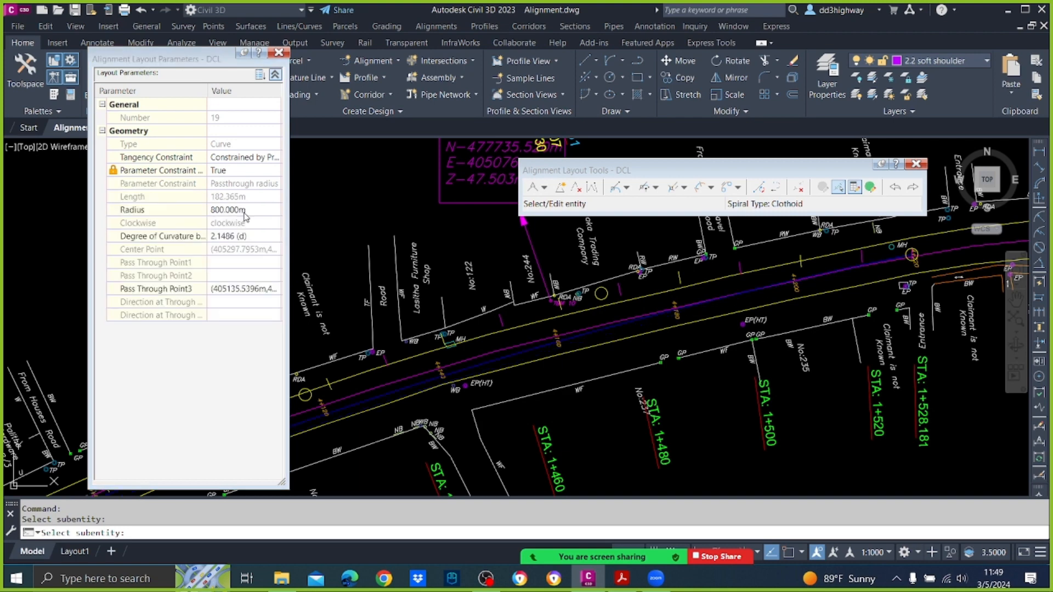
pyautogui.click(245, 211)
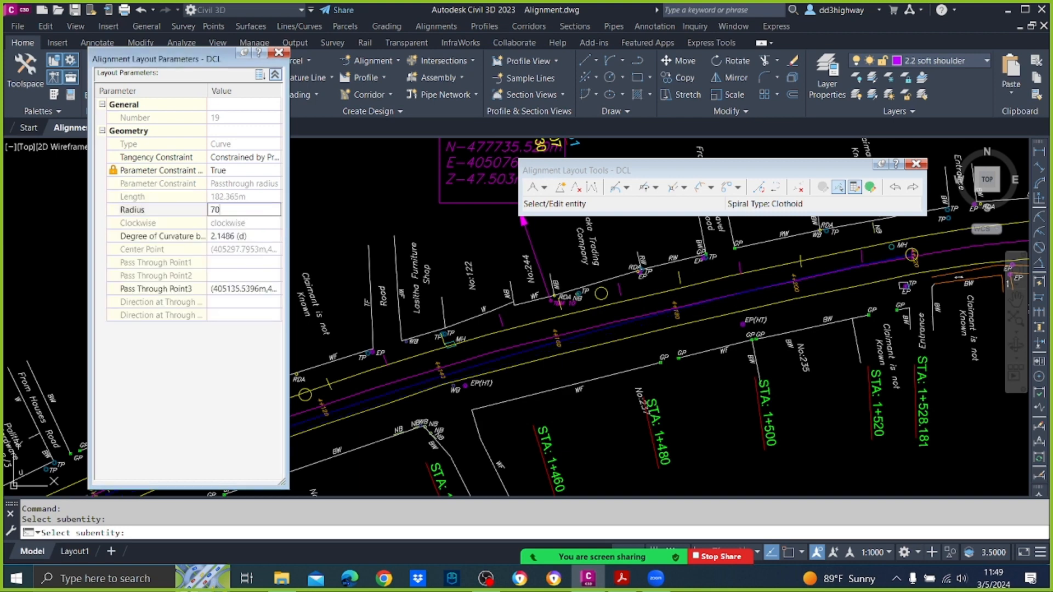
pyautogui.press('Return')
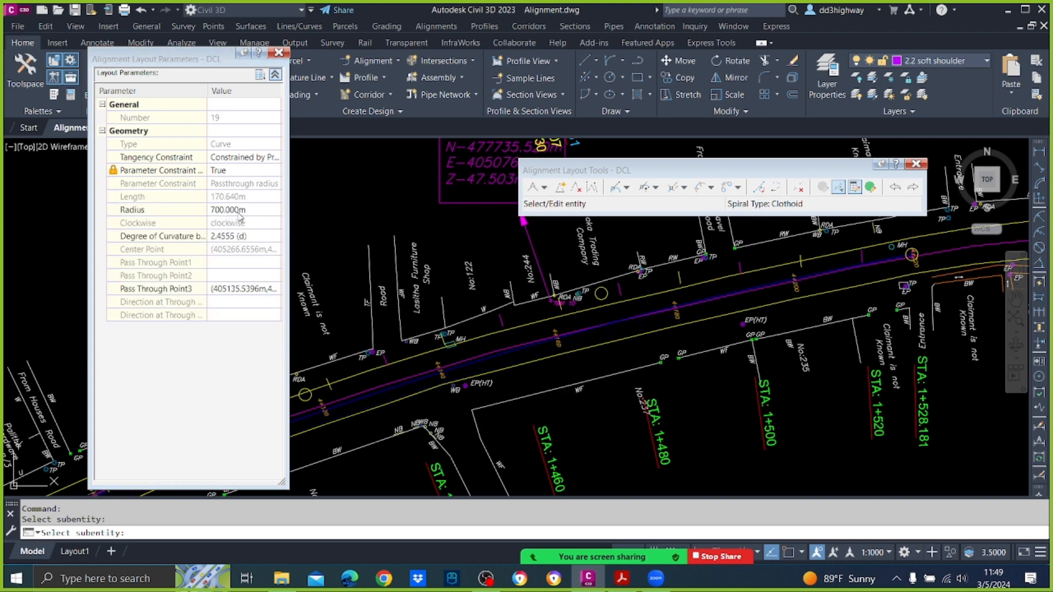
# Step: Reduce the selected curve's radius to 600 m and end the subentity selection
pyautogui.click(240, 210)
pyautogui.write('600')
pyautogui.press('Return')
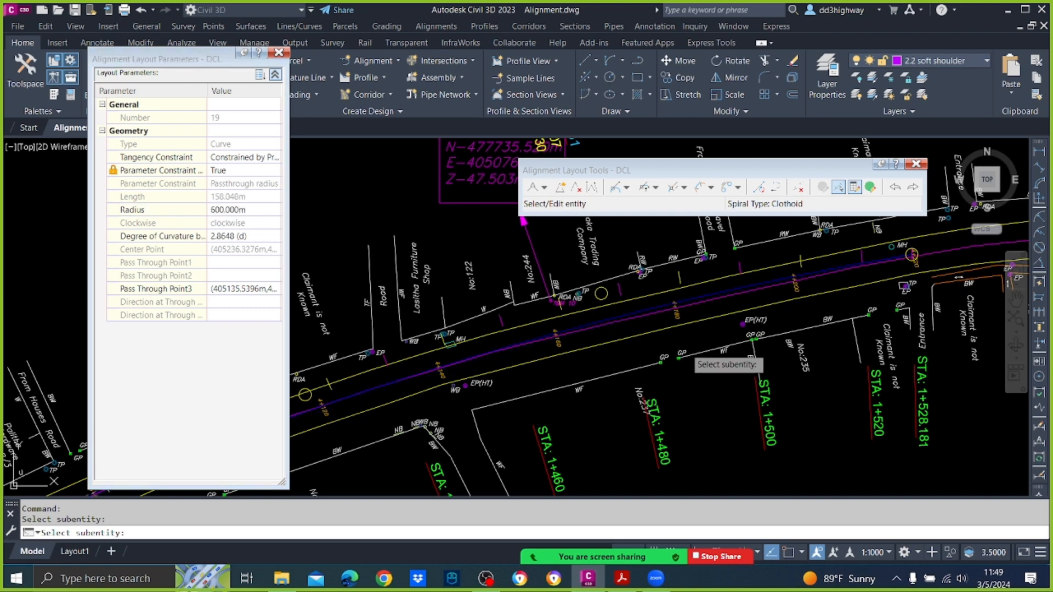
pyautogui.press('Escape')
pyautogui.scroll(-2, 644, 308)
pyautogui.scroll(2, 805, 275)
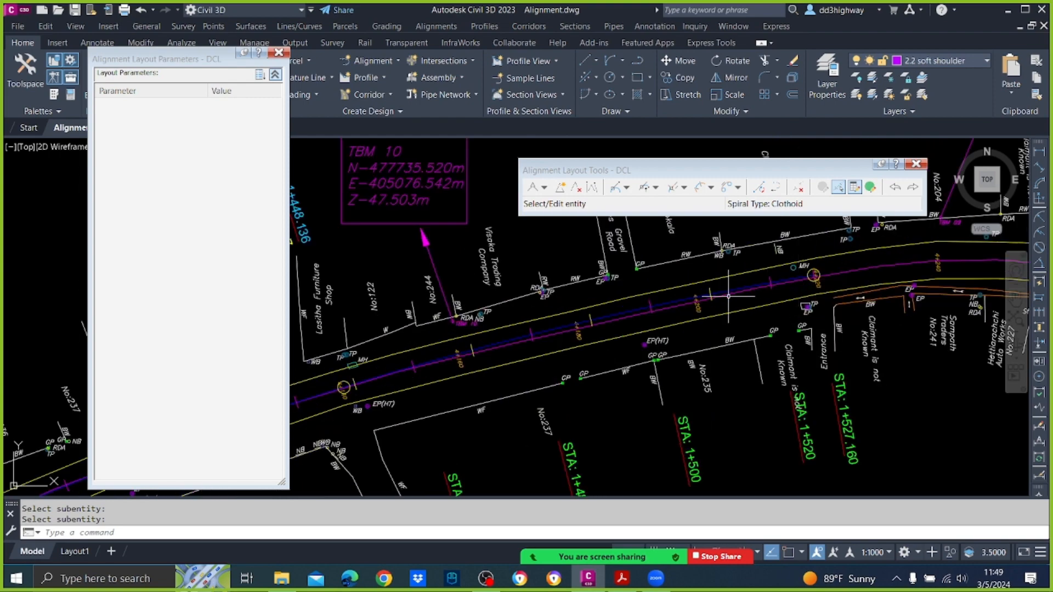
# Step: Stretch the curve's end point from near 4+220 back along the centreline to between 4+160 and 4+180
pyautogui.moveTo(746, 292); pyautogui.dragTo(947, 236, button='middle')
pyautogui.scroll(-2, 672, 311)
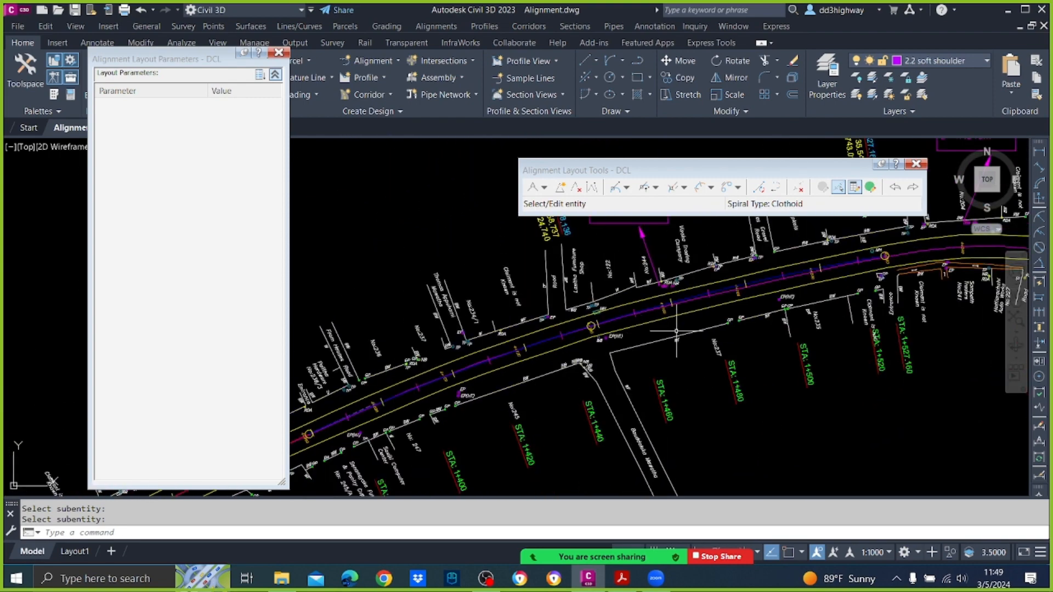
pyautogui.scroll(2, 767, 291)
pyautogui.moveTo(730, 283); pyautogui.dragTo(649, 312, button='middle')
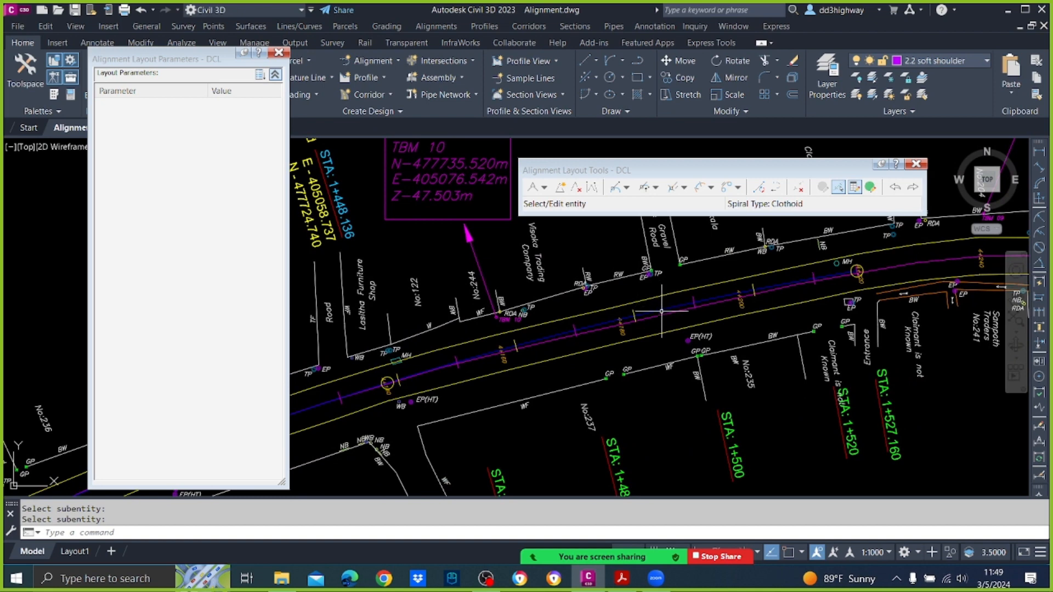
pyautogui.click(656, 307)
pyautogui.click(735, 286)
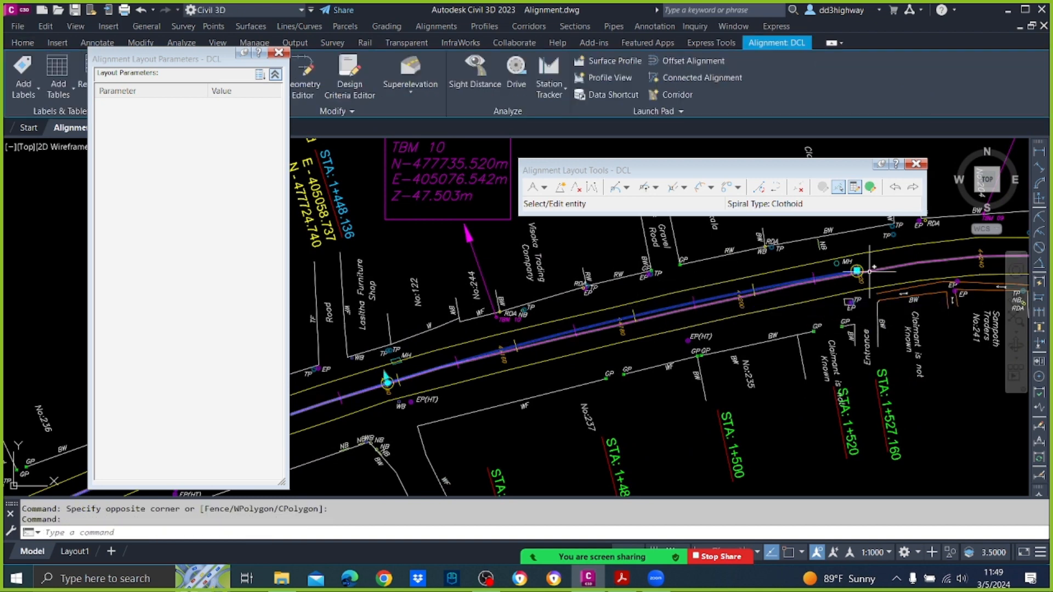
pyautogui.click(778, 286)
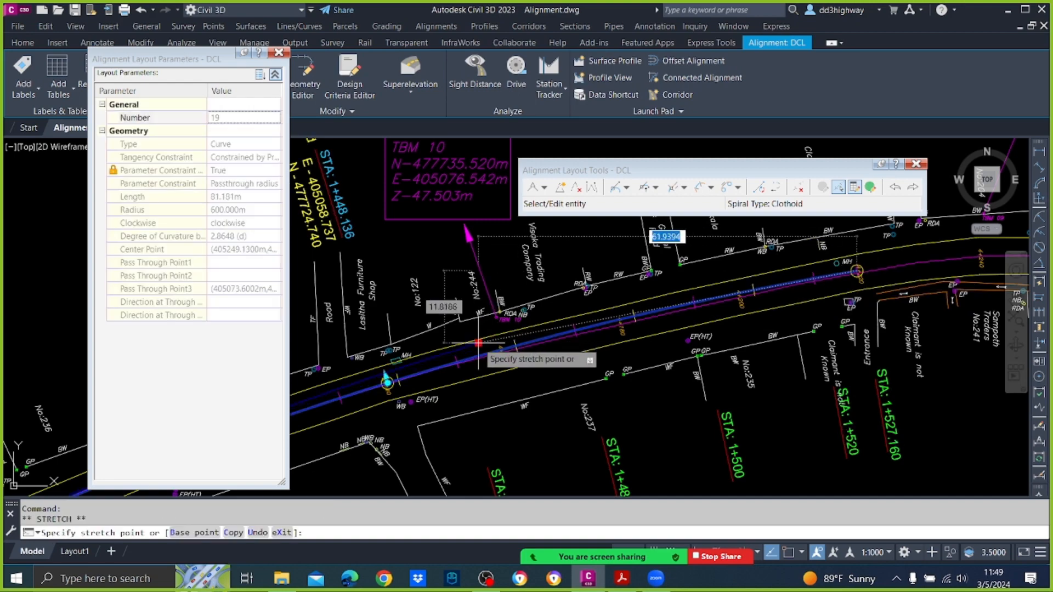
pyautogui.scroll(2, 505, 337)
pyautogui.click(568, 338)
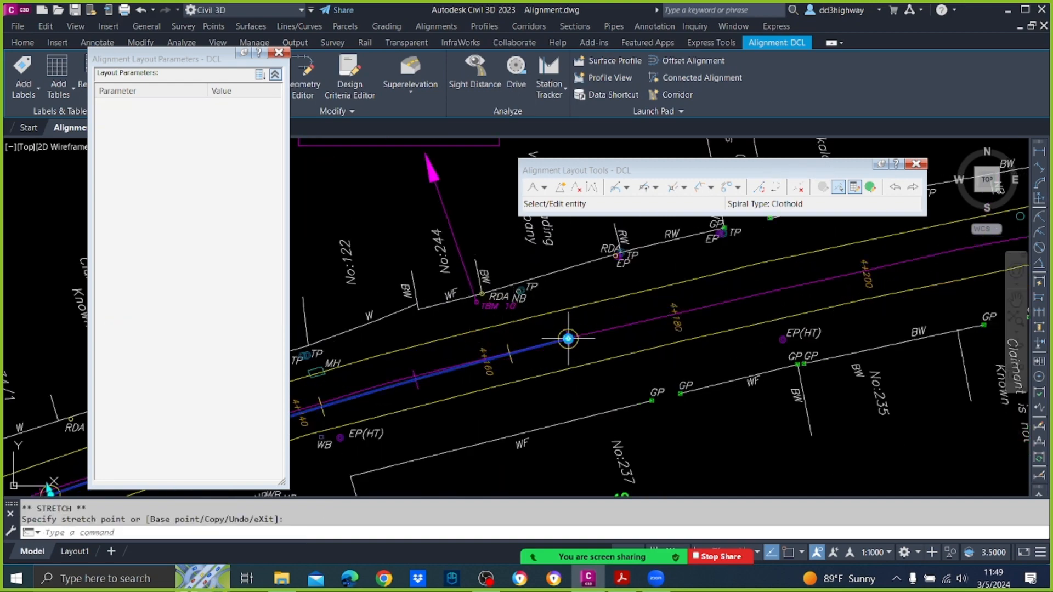
pyautogui.scroll(-4, 576, 322)
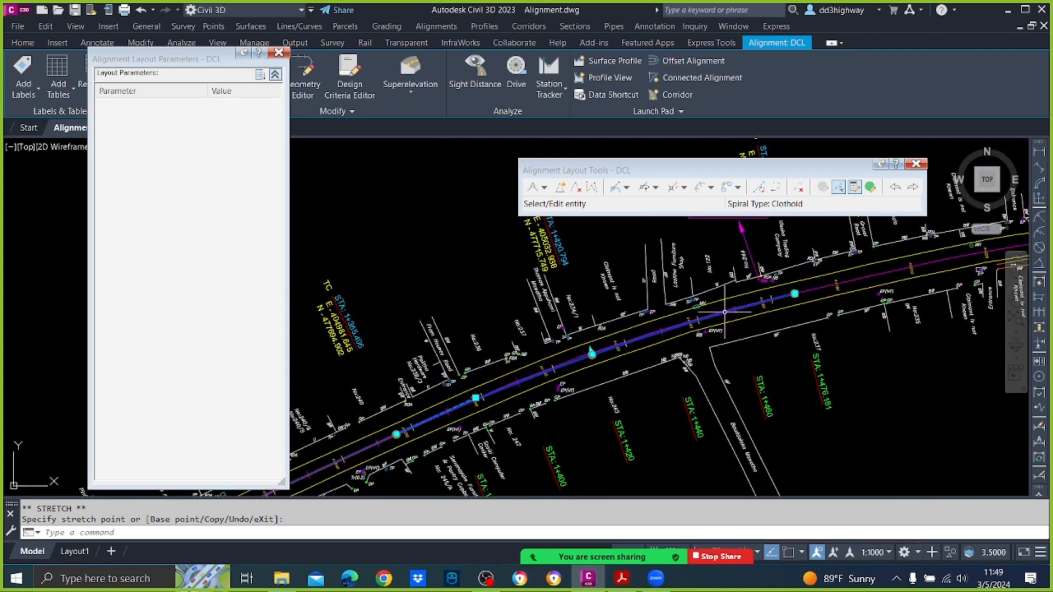
pyautogui.press('Escape')
pyautogui.scroll(2, 620, 329)
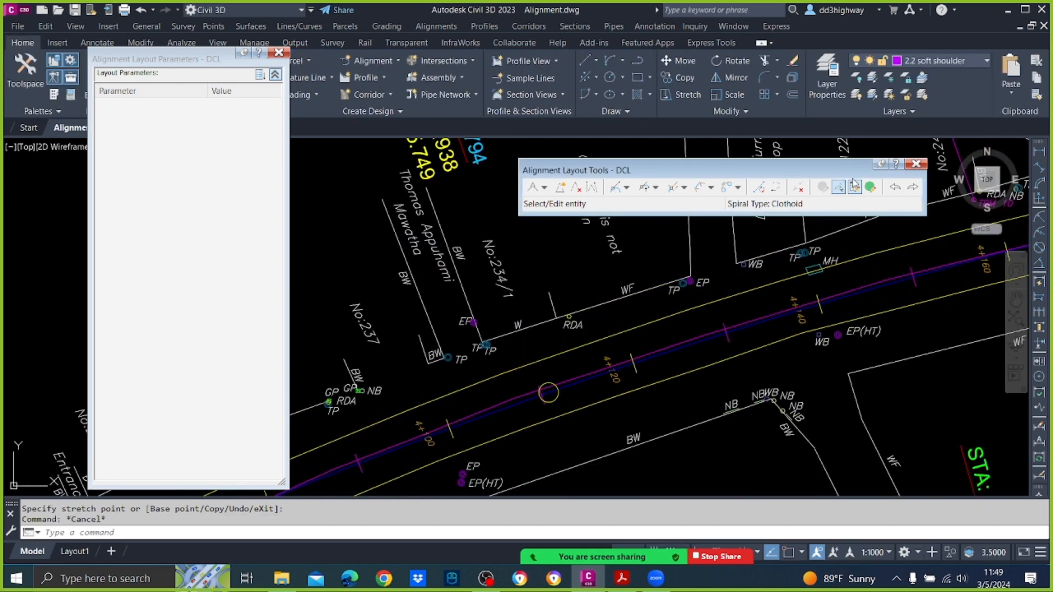
# Step: Select the shortened curve as a subentity and set its radius to 500 m
pyautogui.click(839, 189)
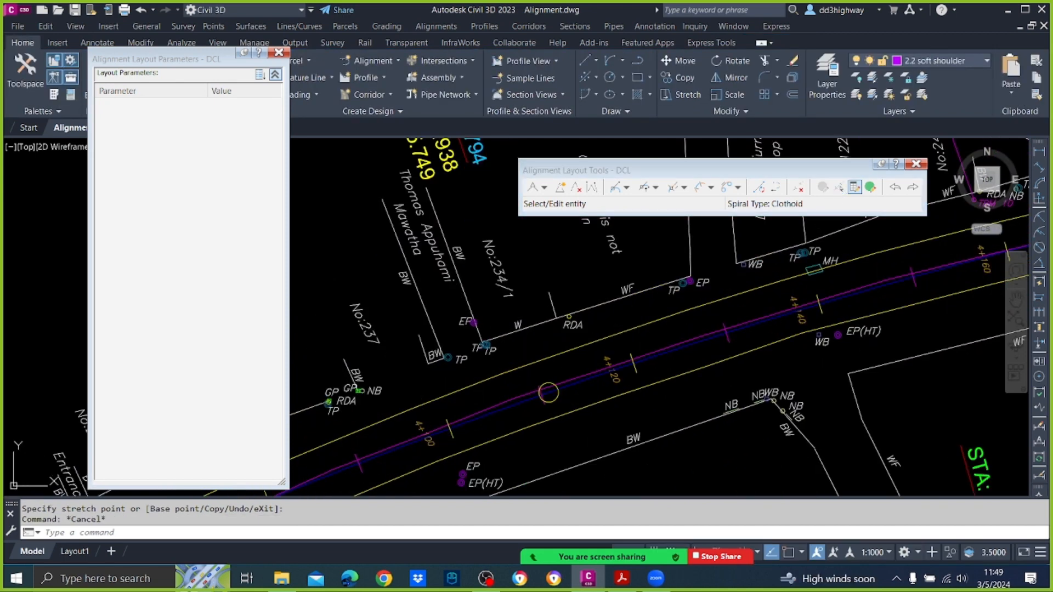
pyautogui.click(723, 332)
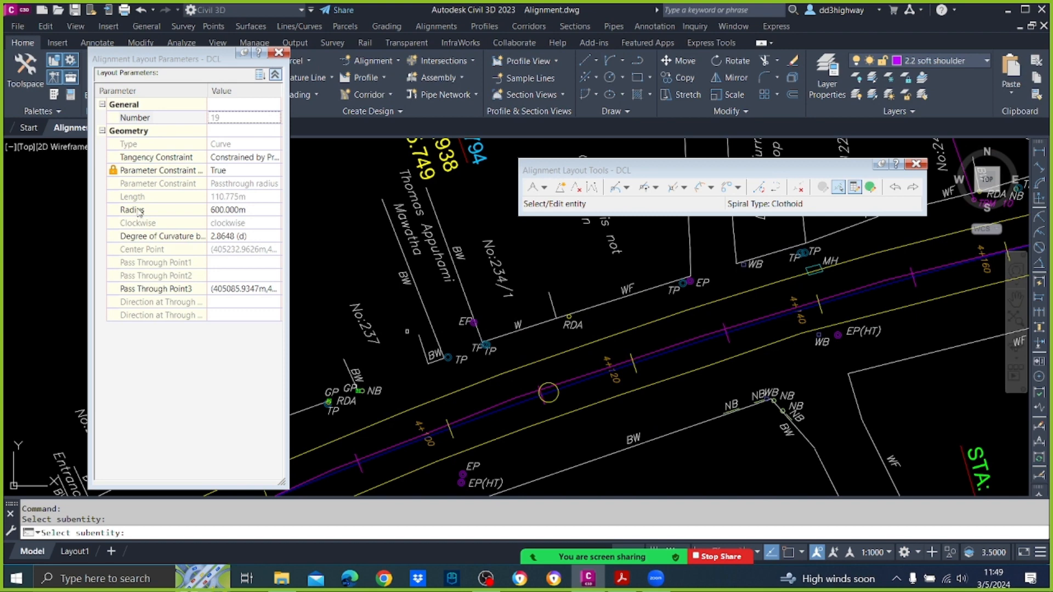
pyautogui.click(247, 210)
pyautogui.write('500')
pyautogui.press('Return')
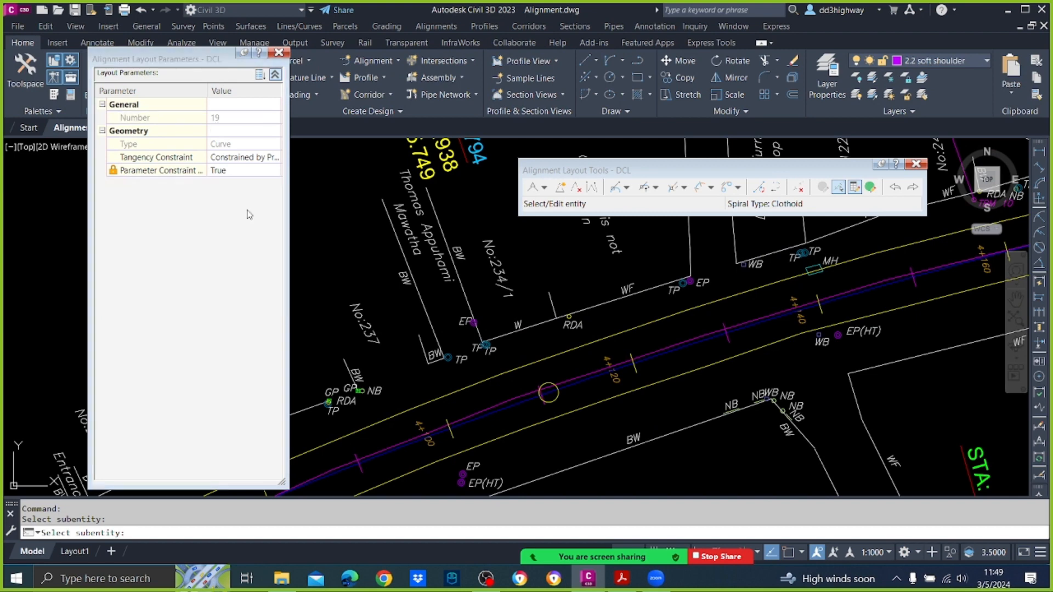
pyautogui.scroll(-2, 564, 302)
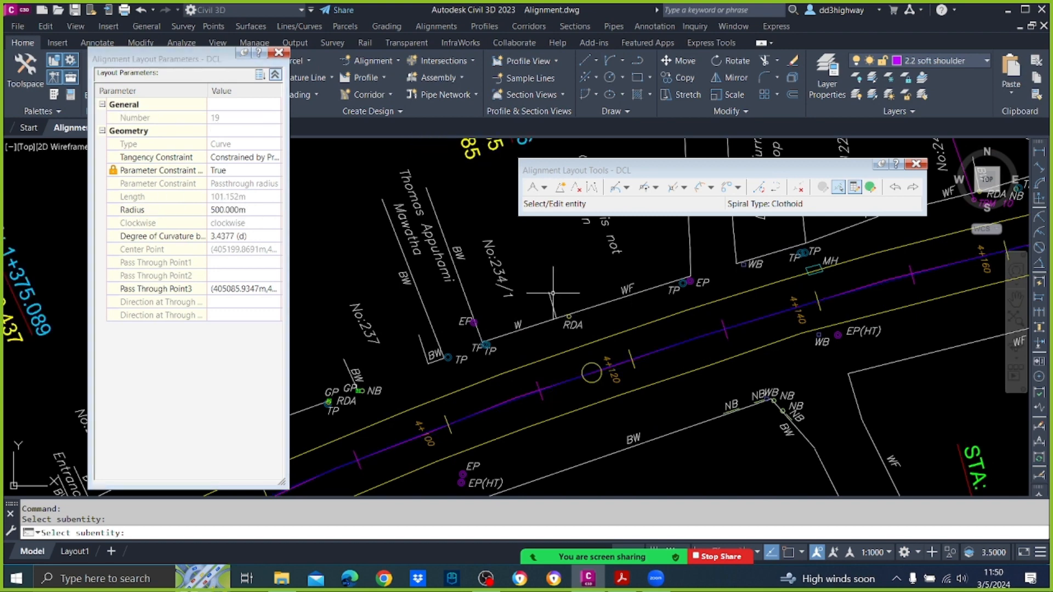
pyautogui.press('Return')
# Step: Add a floating line about 61 m long from the curve's end through a point just past station 4+220
pyautogui.scroll(-3, 666, 302)
pyautogui.scroll(4, 666, 302)
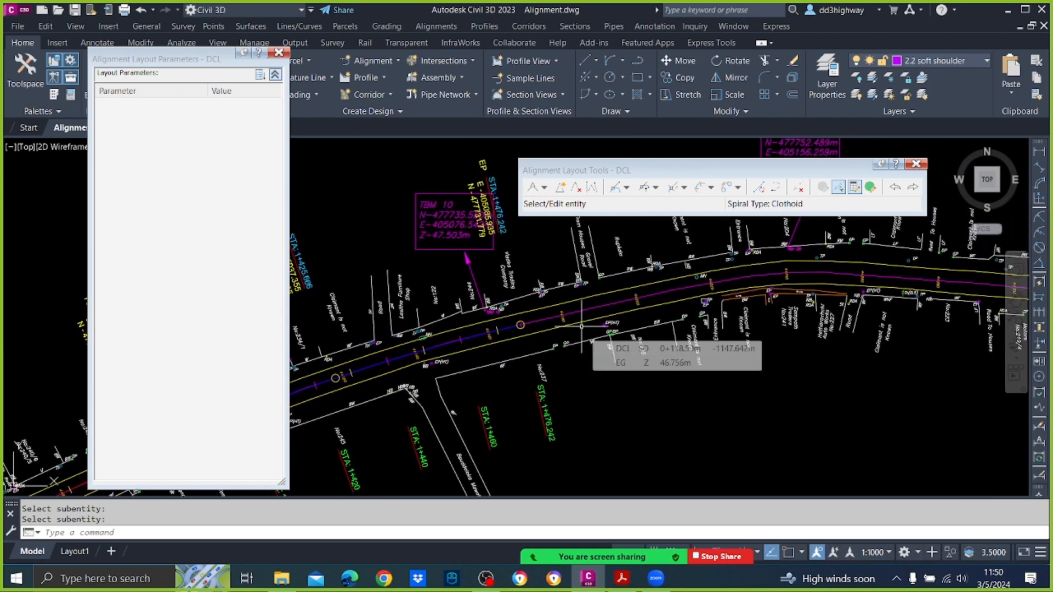
pyautogui.scroll(-4, 579, 321)
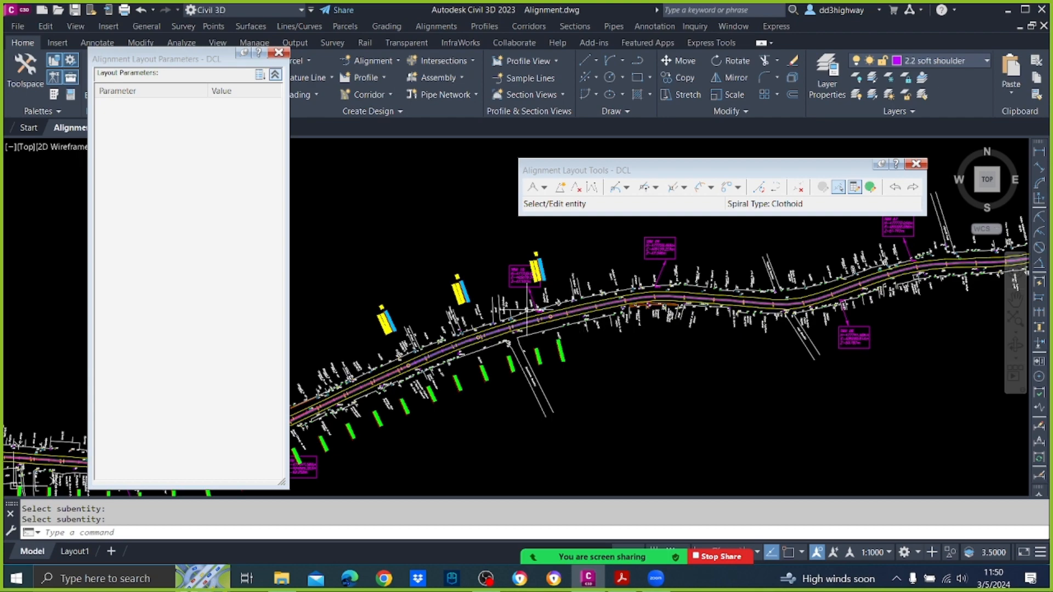
pyautogui.scroll(4, 611, 291)
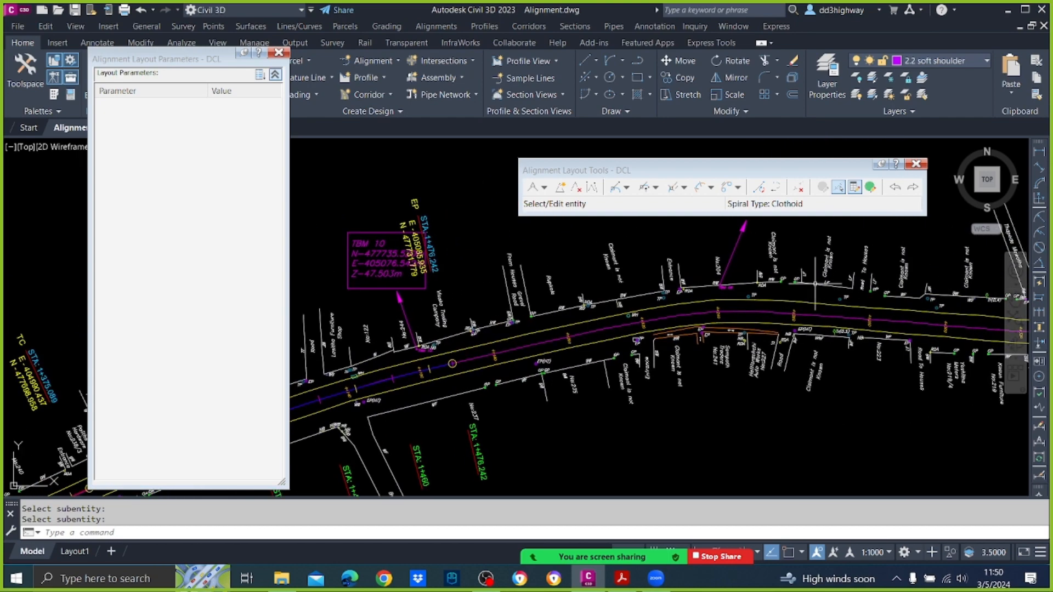
pyautogui.click(627, 187)
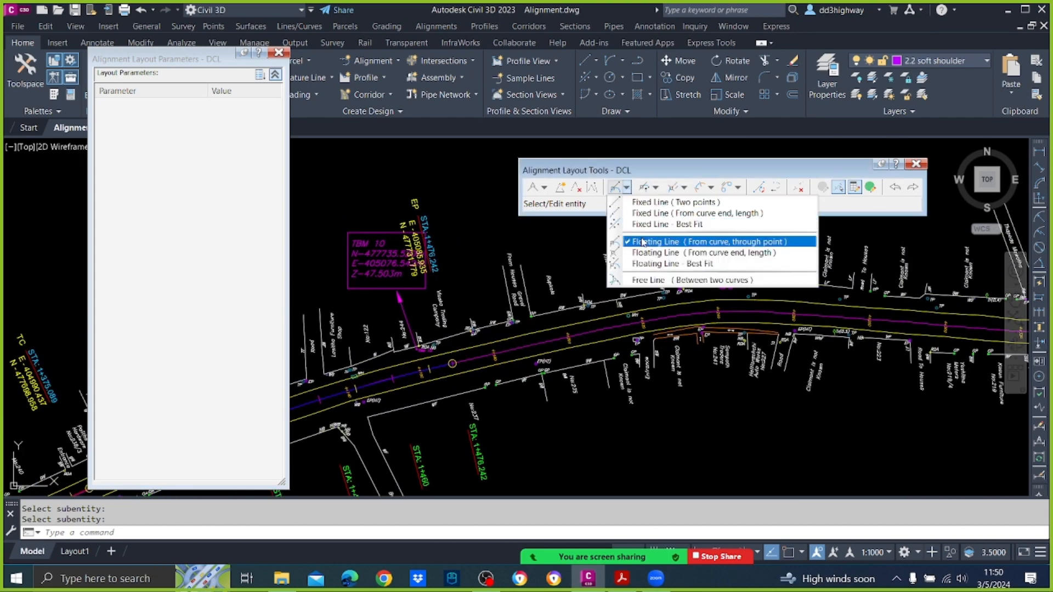
pyautogui.click(708, 240)
pyautogui.scroll(4, 433, 356)
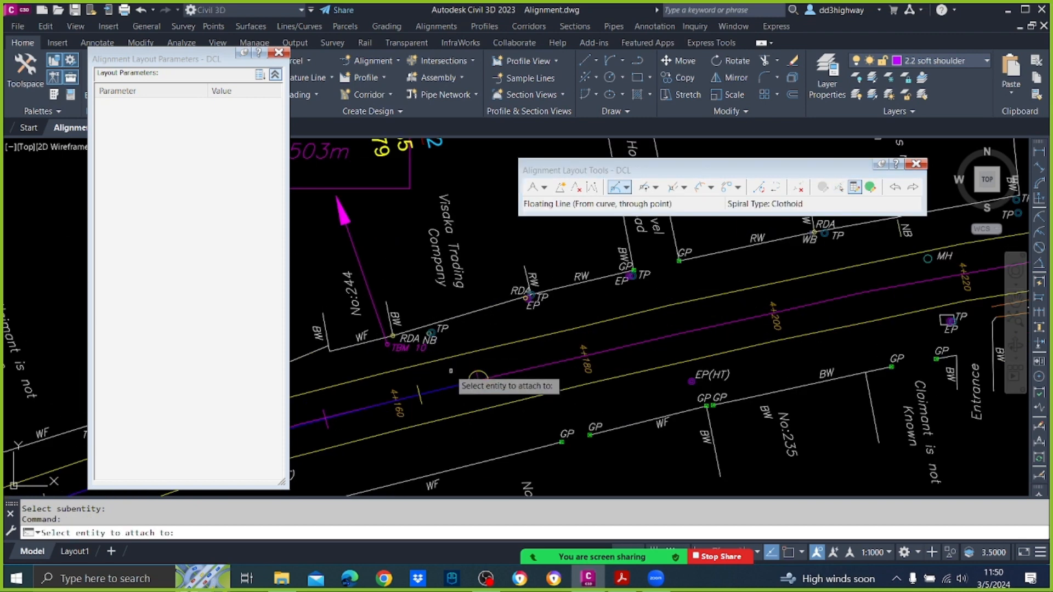
pyautogui.click(478, 380)
pyautogui.scroll(-3, 506, 362)
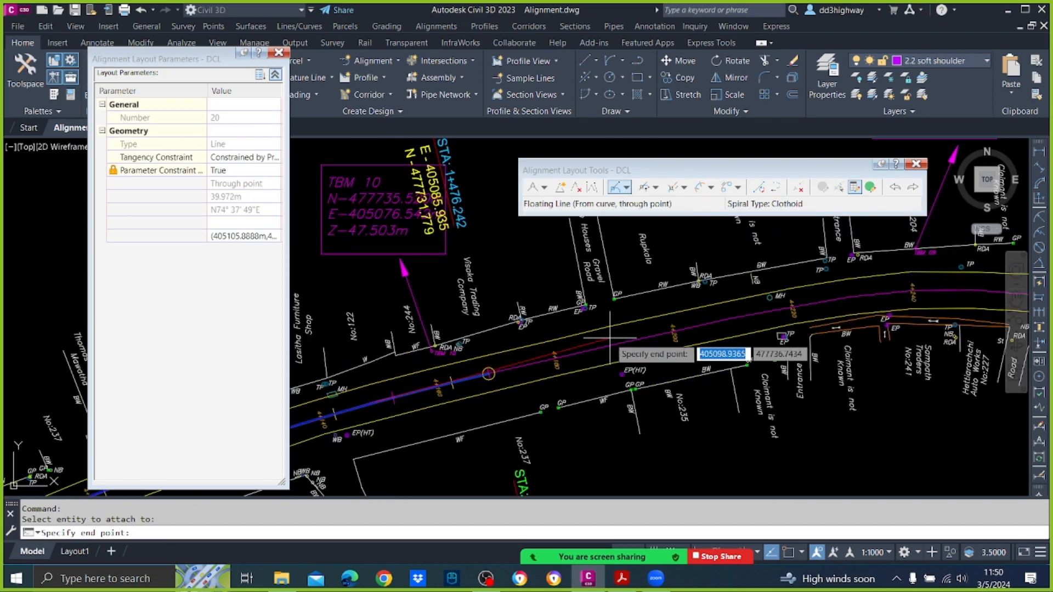
pyautogui.click(848, 289)
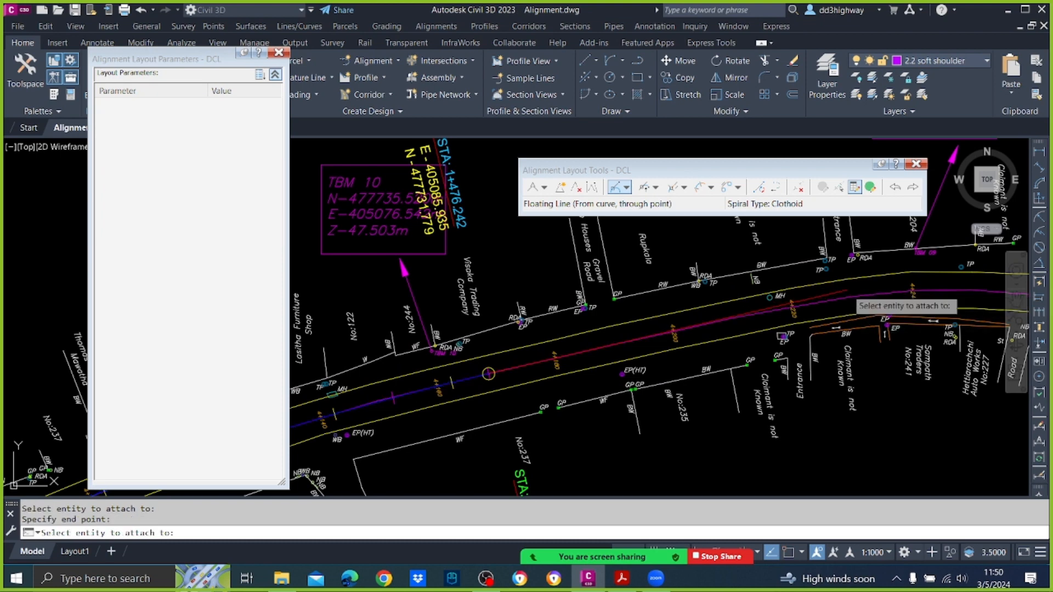
pyautogui.press('Return')
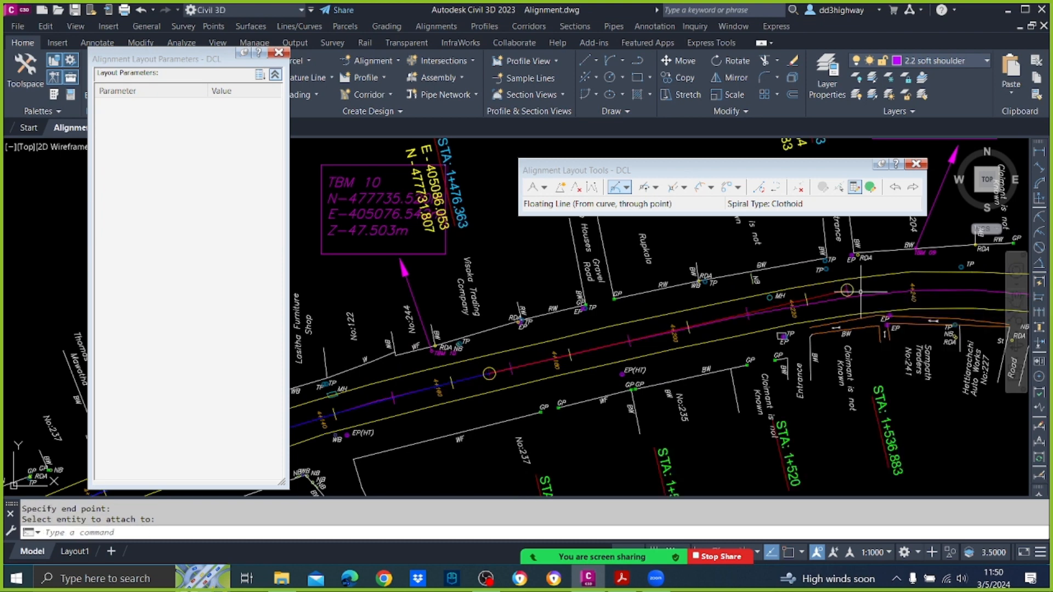
# Step: Add a floating curve from the new tangent's end, radius 250 m, under 180°, ending on the centreline between 4+260 and 4+280
pyautogui.scroll(-4, 861, 292)
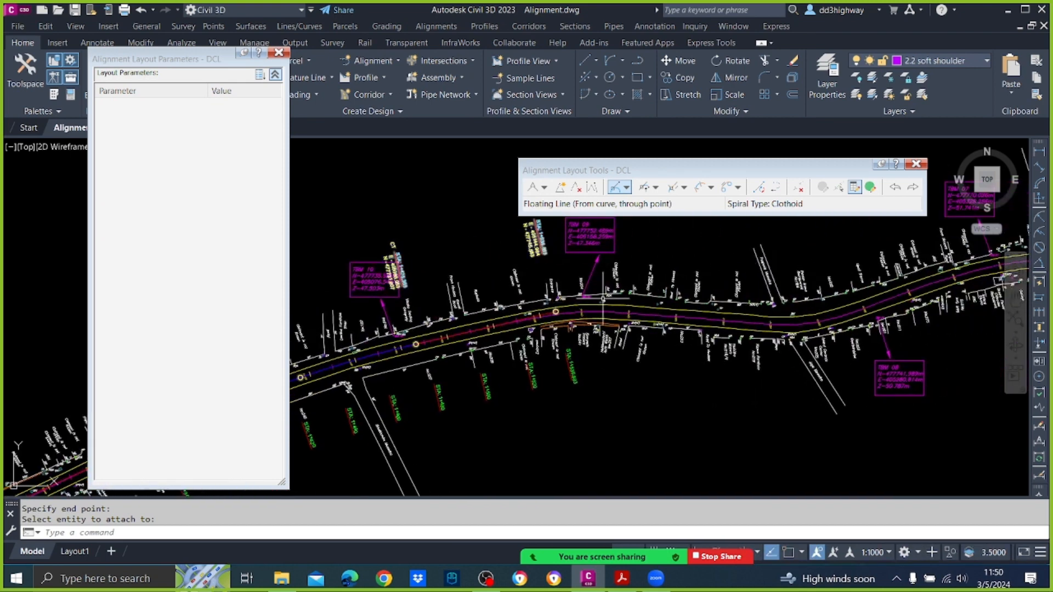
pyautogui.scroll(2, 579, 312)
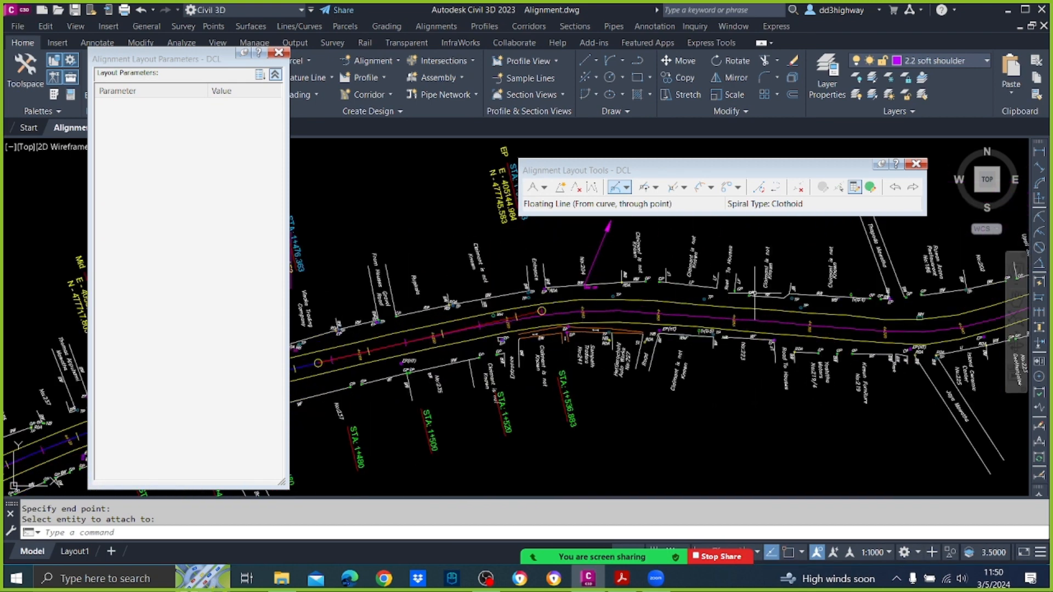
pyautogui.click(645, 187)
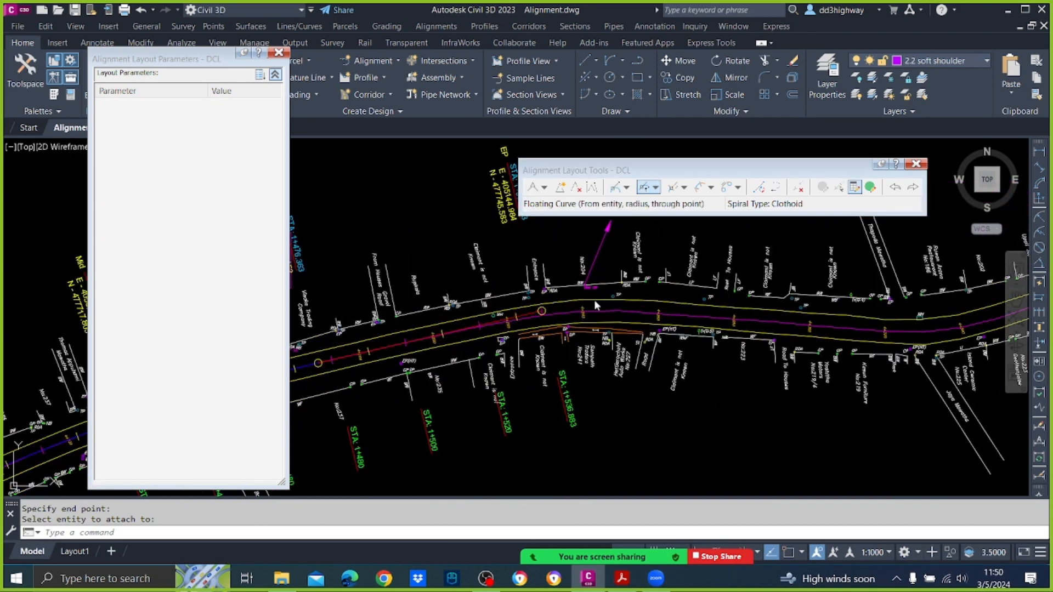
pyautogui.scroll(2, 553, 316)
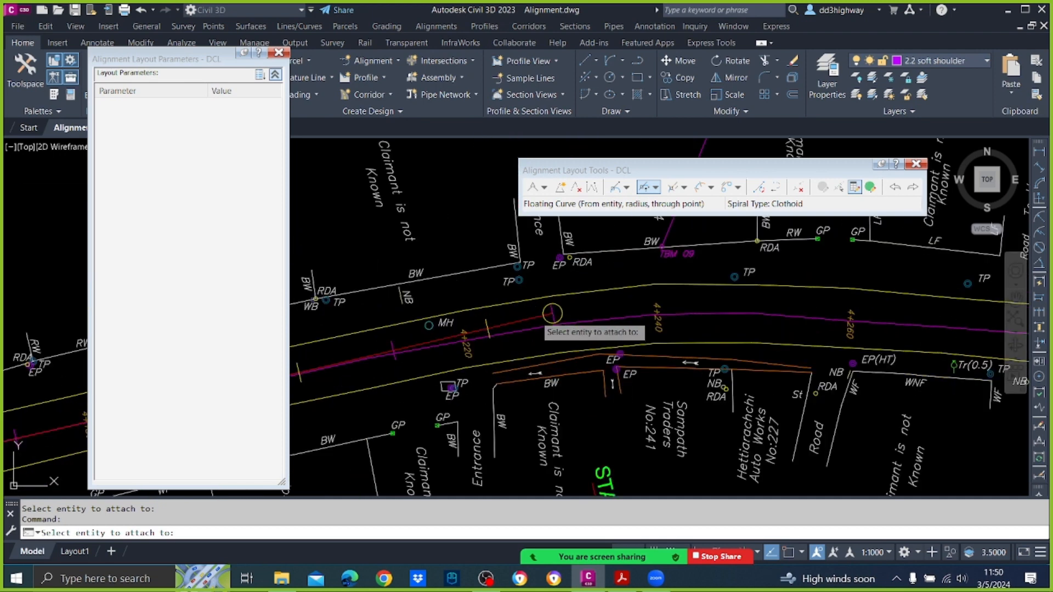
pyautogui.click(552, 313)
pyautogui.write('25')
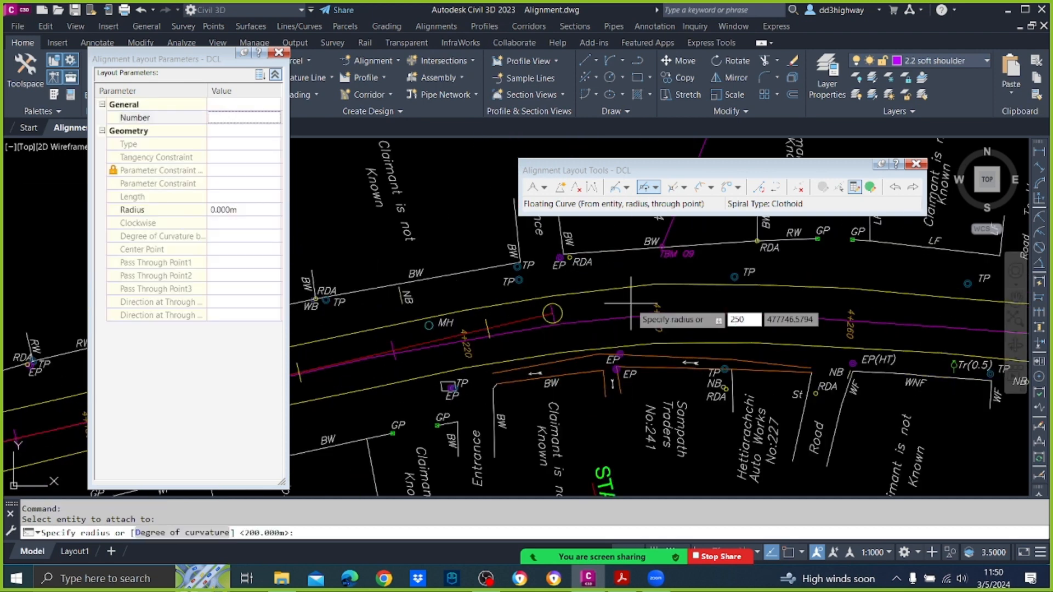
pyautogui.write('0')
pyautogui.press('Return')
pyautogui.press('Return')
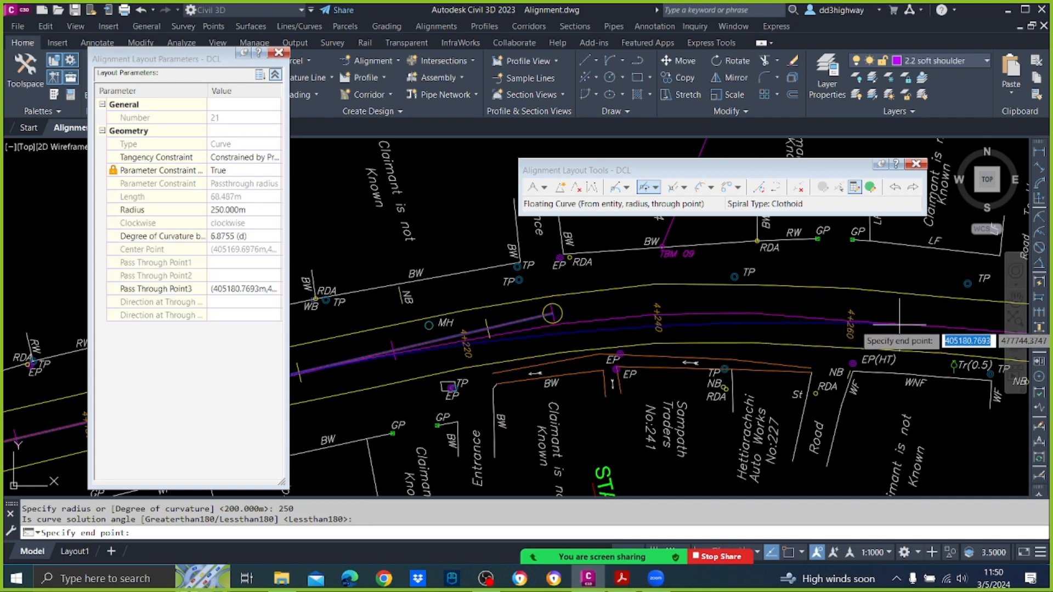
pyautogui.moveTo(899, 324); pyautogui.dragTo(631, 323, button='middle')
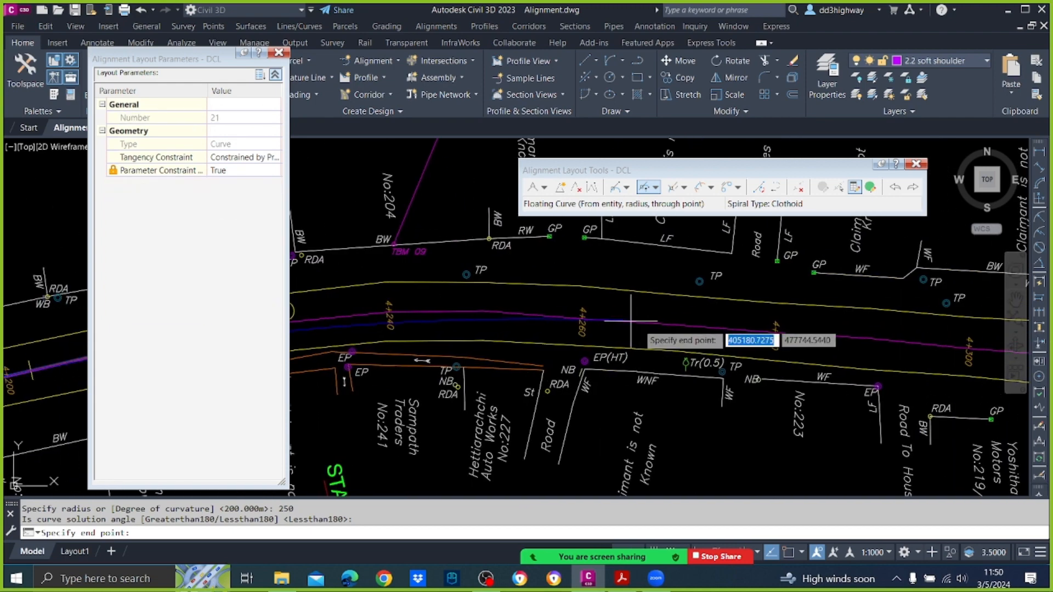
pyautogui.click(693, 327)
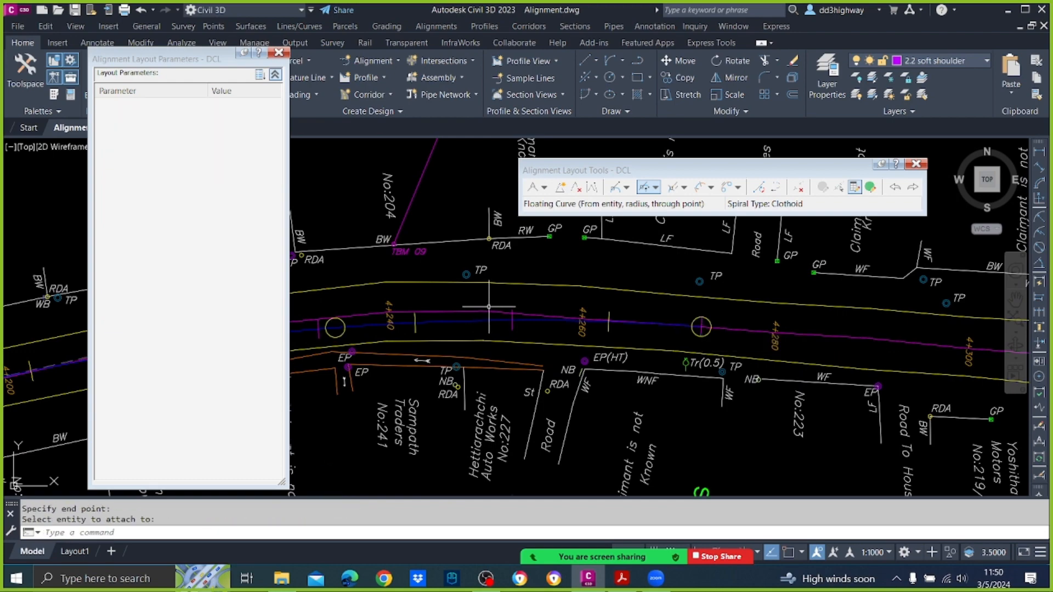
# Step: Select the newly added curve between 4+220 and 4+280 as a subentity and set its radius to 200 m
pyautogui.scroll(-5, 489, 307)
pyautogui.scroll(5, 416, 300)
pyautogui.moveTo(417, 300); pyautogui.dragTo(620, 291, button='middle')
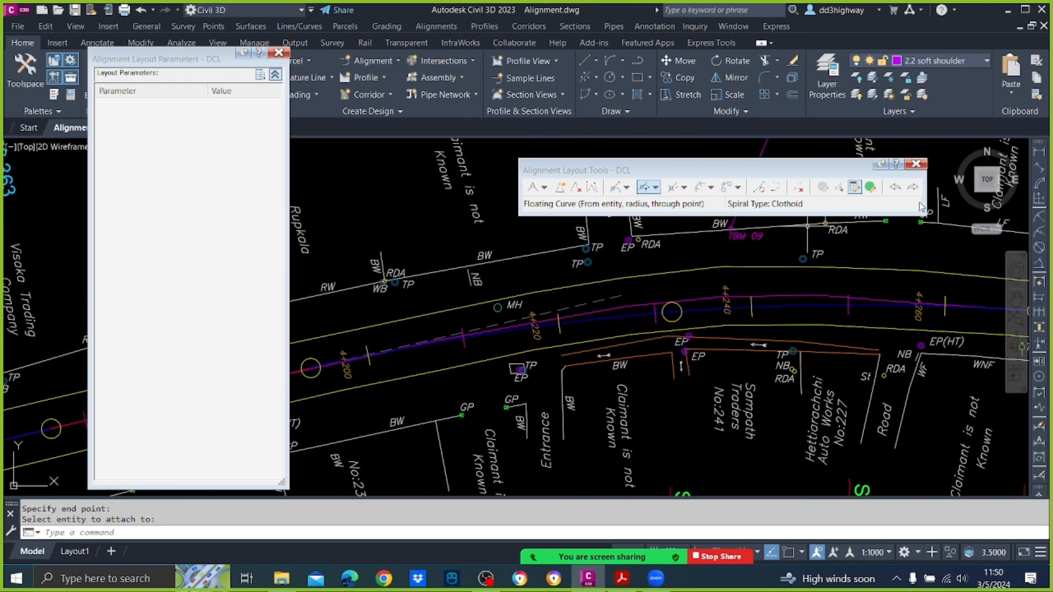
pyautogui.click(838, 187)
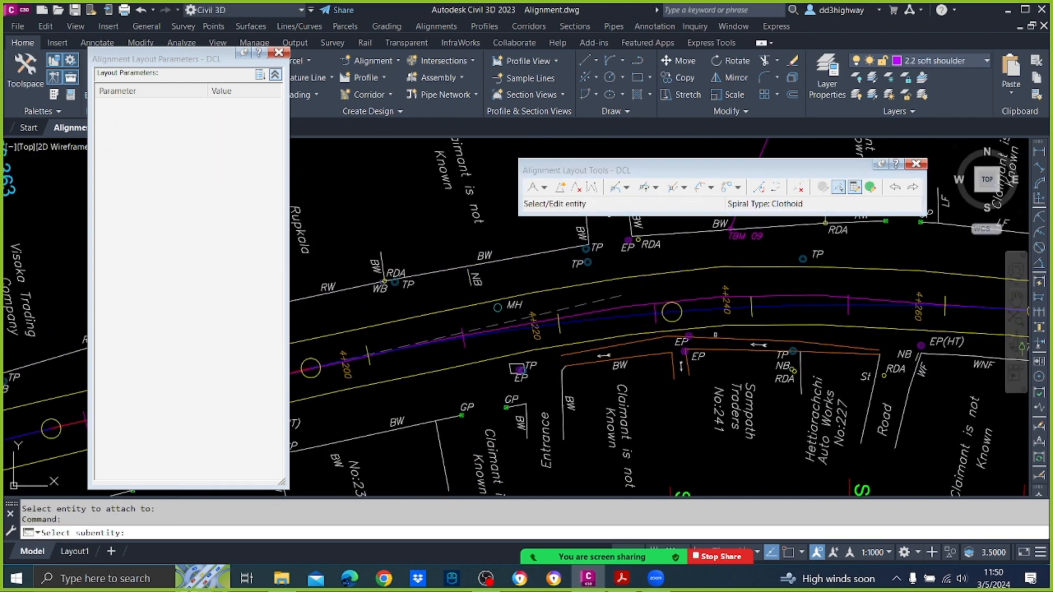
pyautogui.click(707, 308)
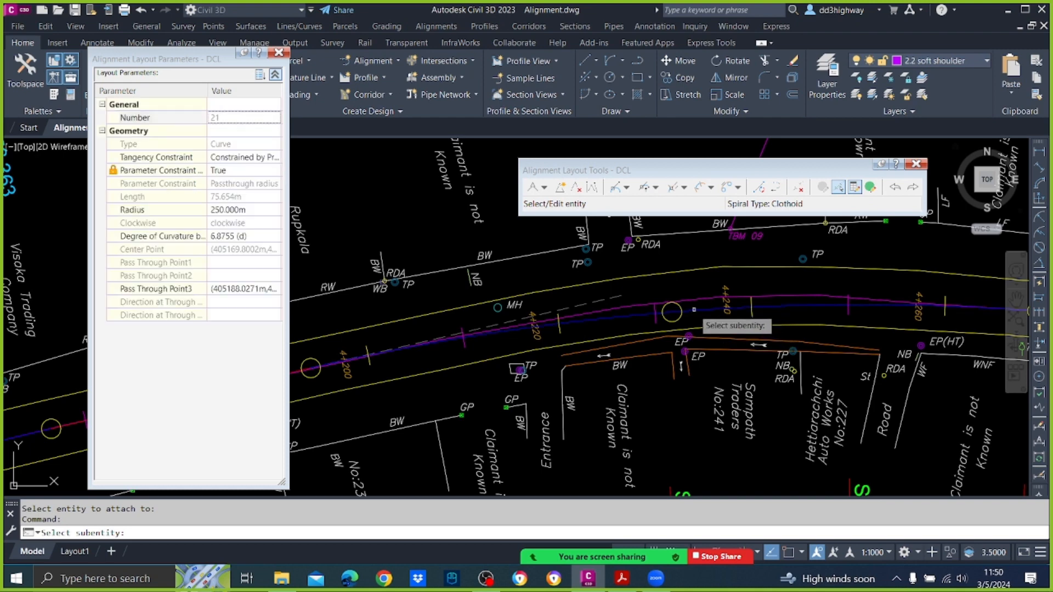
pyautogui.click(245, 210)
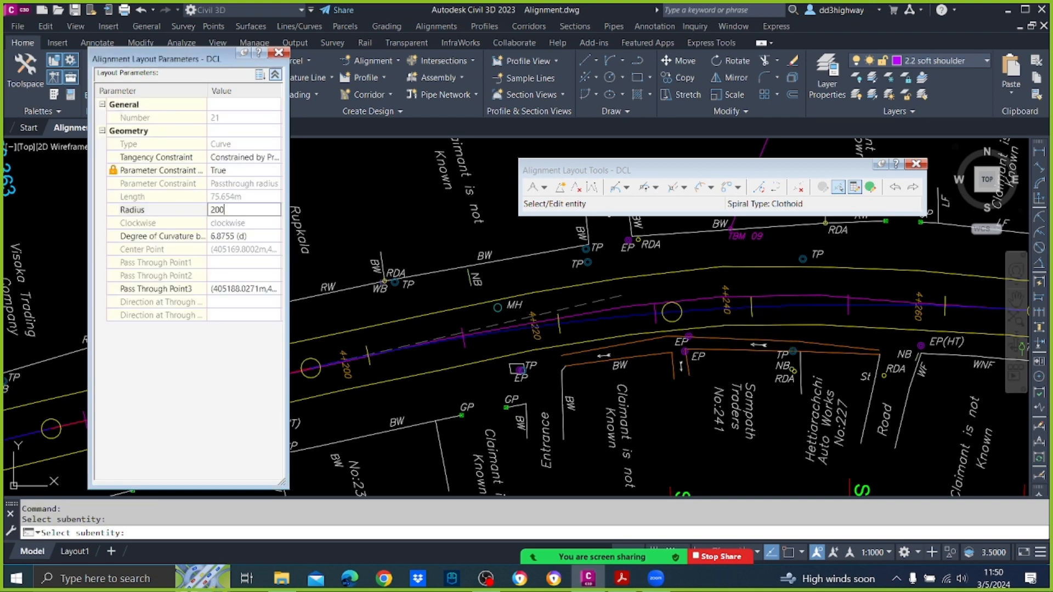
pyautogui.write('200')
pyautogui.press('Return')
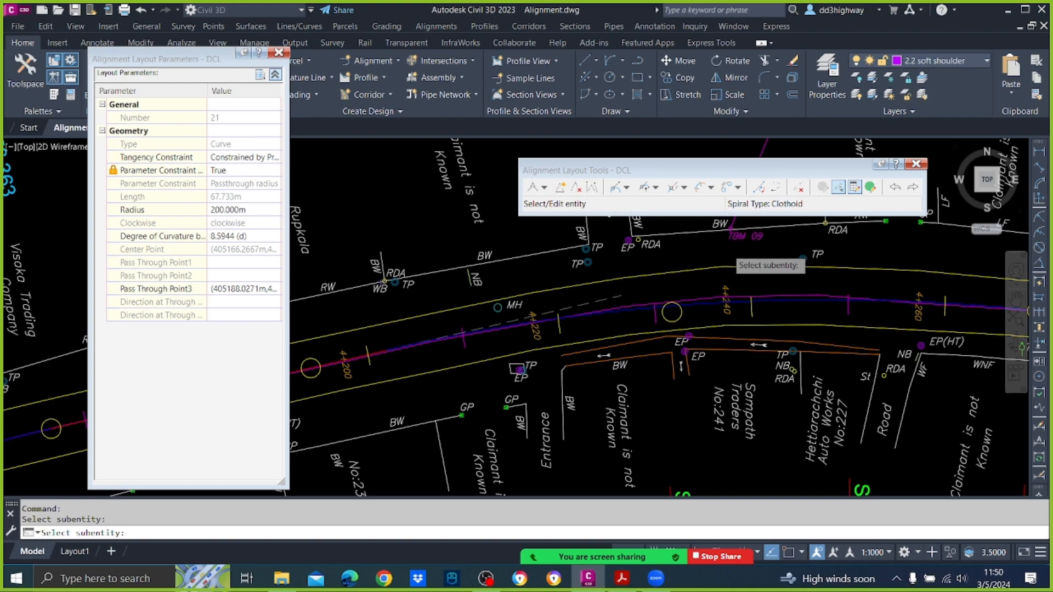
pyautogui.scroll(-2, 732, 254)
pyautogui.scroll(4, 863, 281)
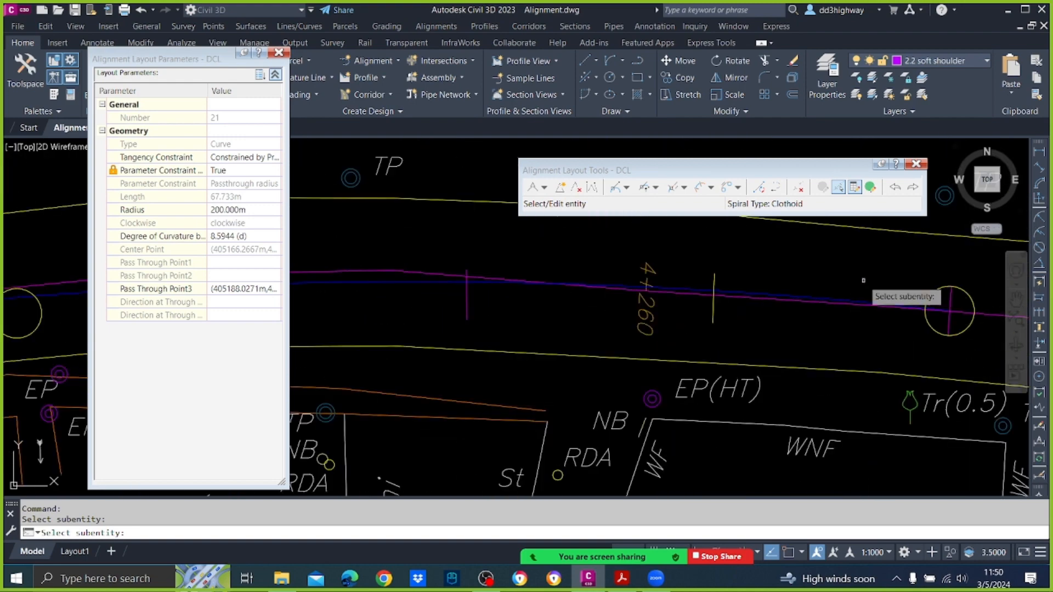
pyautogui.press('Escape')
# Step: Stretch the 200 m radius curve's end point back along the surveyed centreline to near station 4+260
pyautogui.scroll(-3, 863, 280)
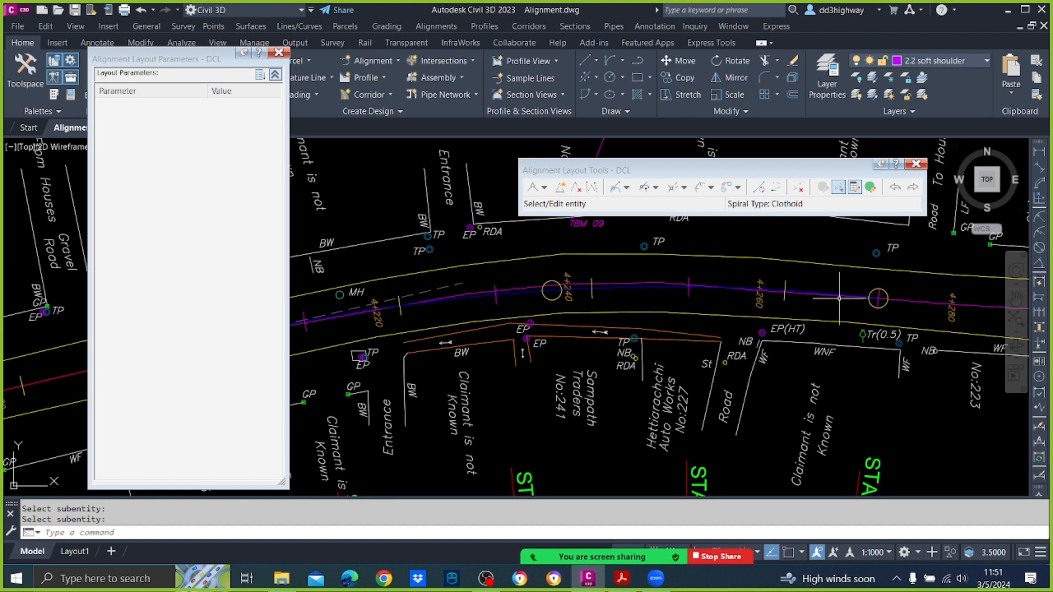
pyautogui.scroll(2, 878, 300)
pyautogui.click(876, 298)
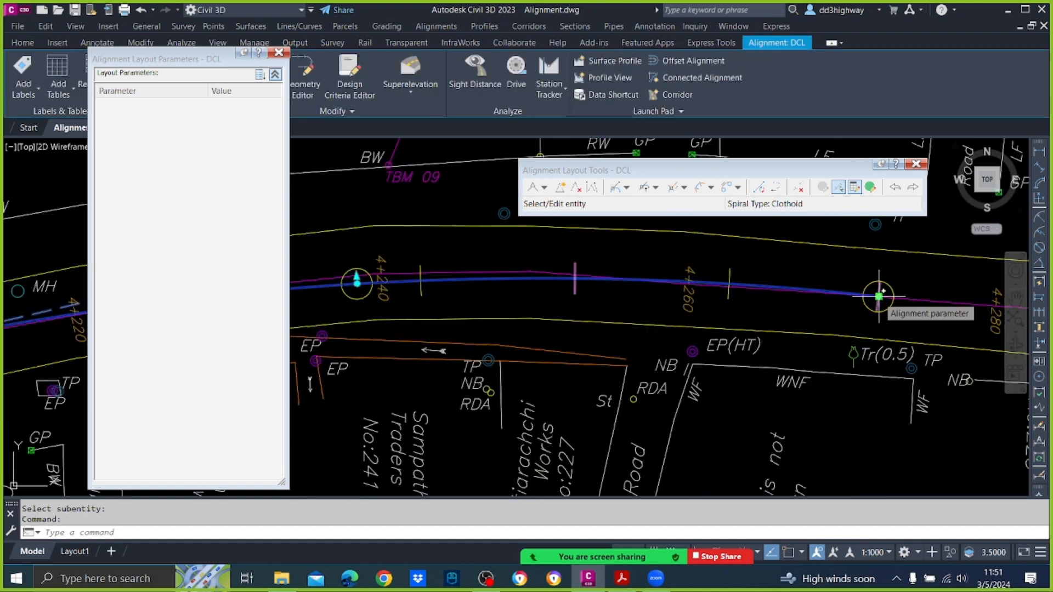
pyautogui.click(879, 296)
pyautogui.scroll(2, 763, 288)
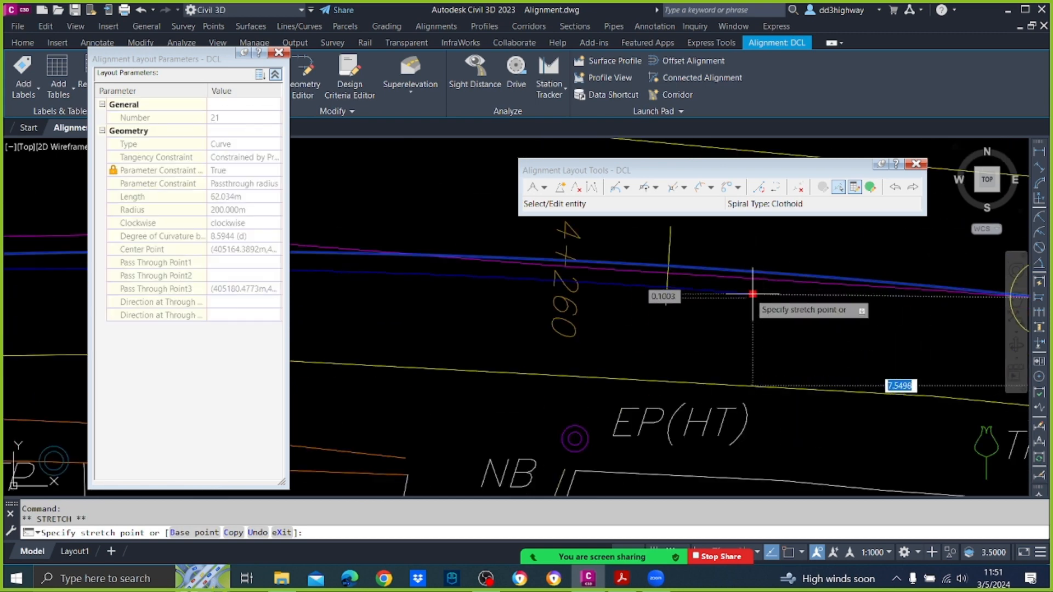
pyautogui.click(683, 277)
pyautogui.scroll(3, 680, 262)
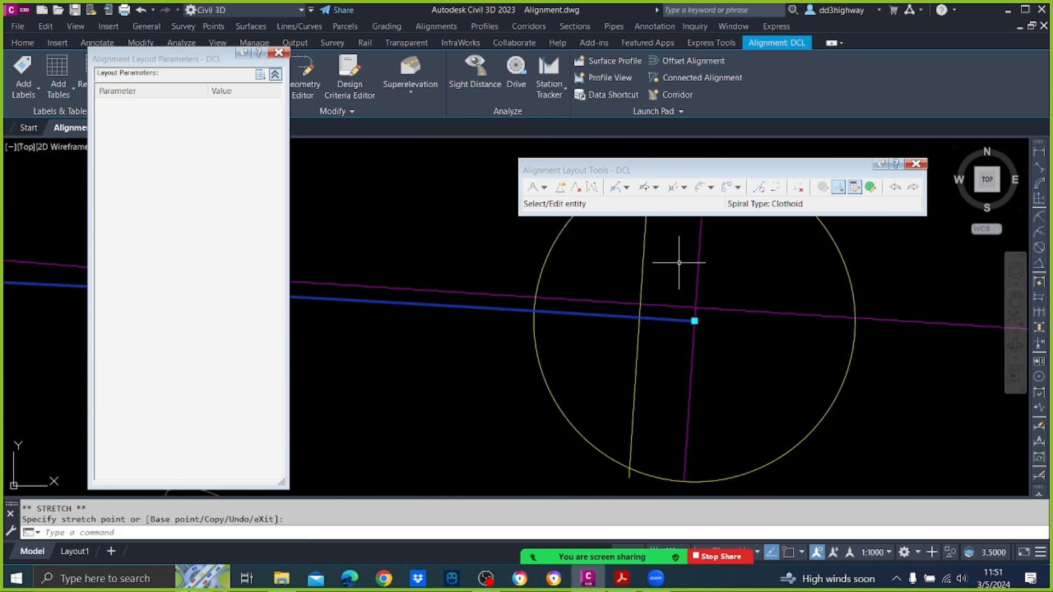
pyautogui.click(695, 321)
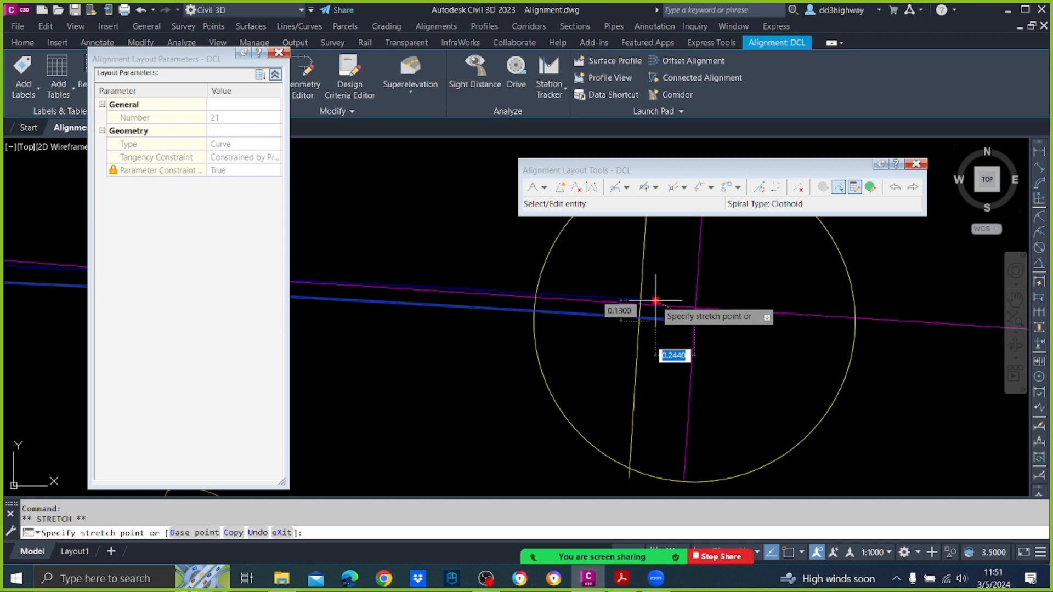
pyautogui.click(658, 304)
pyautogui.scroll(-5, 713, 324)
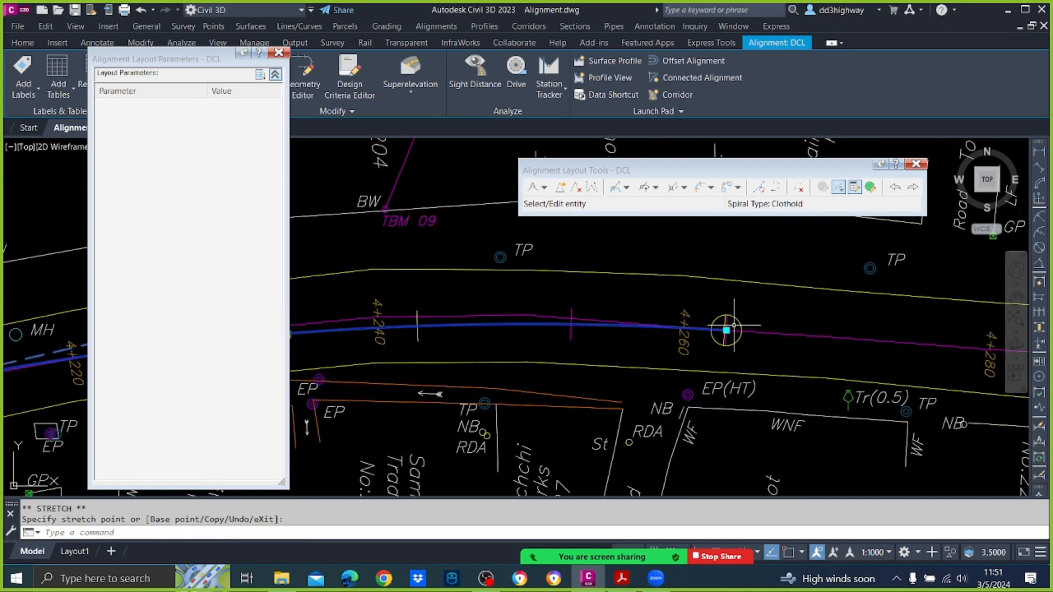
pyautogui.press('Escape')
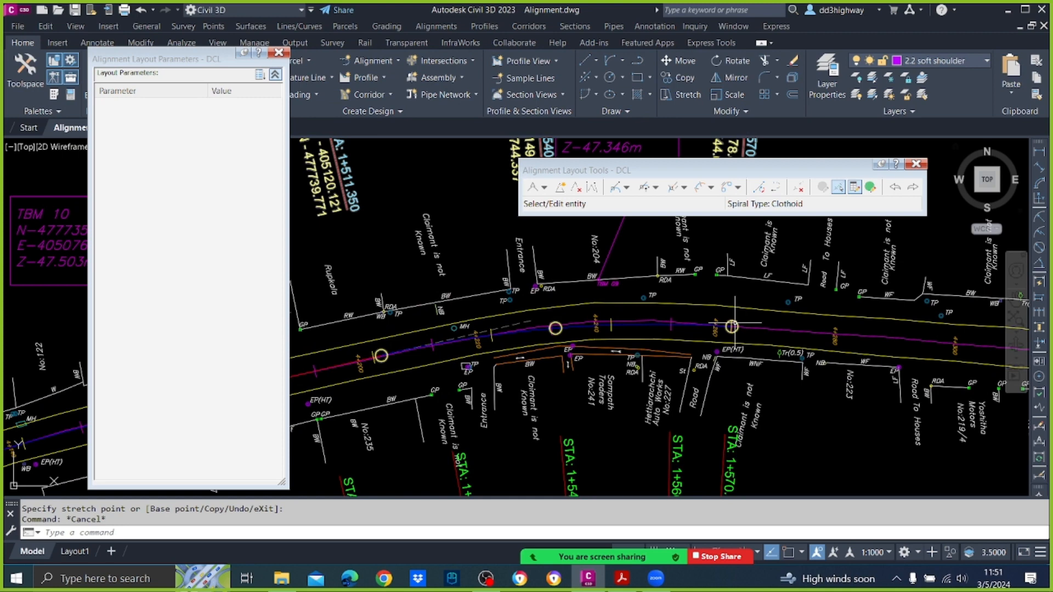
# Step: Add a floating line about 64 m long from the curve's end through a centreline point between 4+320 and 4+340
pyautogui.scroll(3, 649, 323)
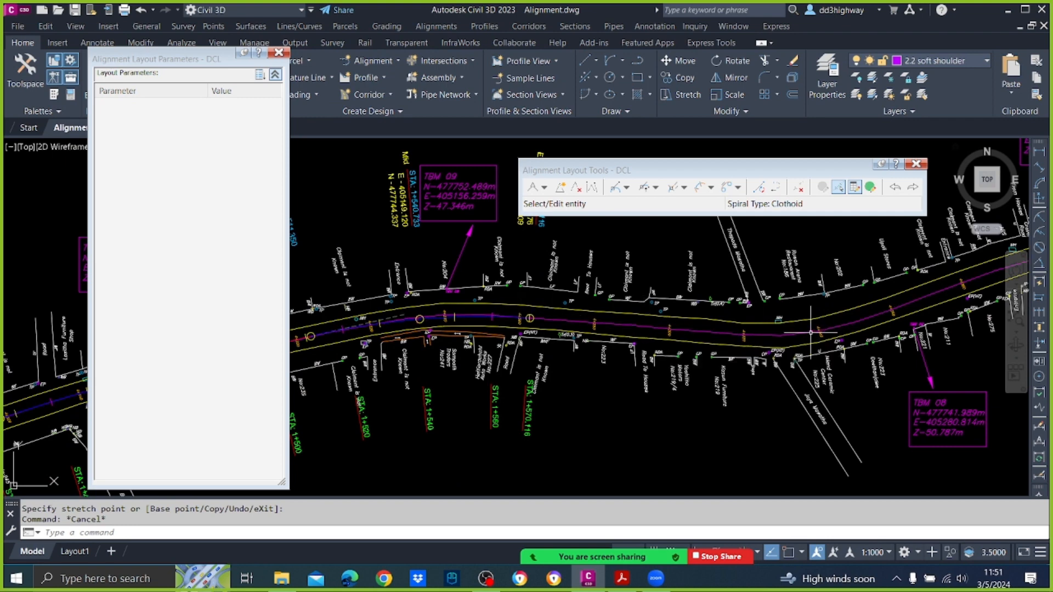
pyautogui.click(626, 187)
pyautogui.click(669, 241)
pyautogui.scroll(5, 513, 310)
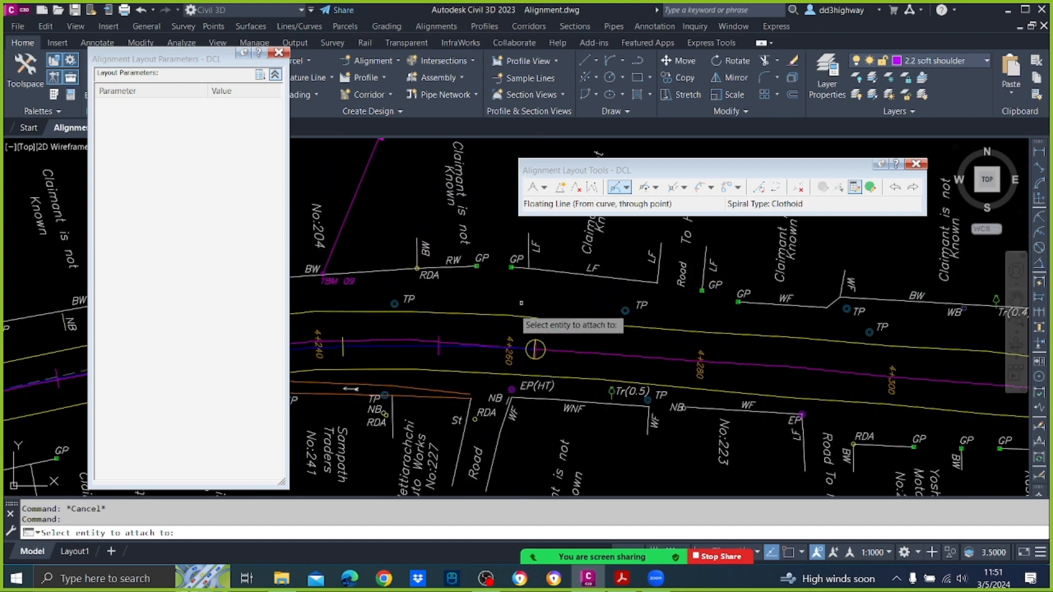
pyautogui.click(462, 357)
pyautogui.scroll(-4, 499, 338)
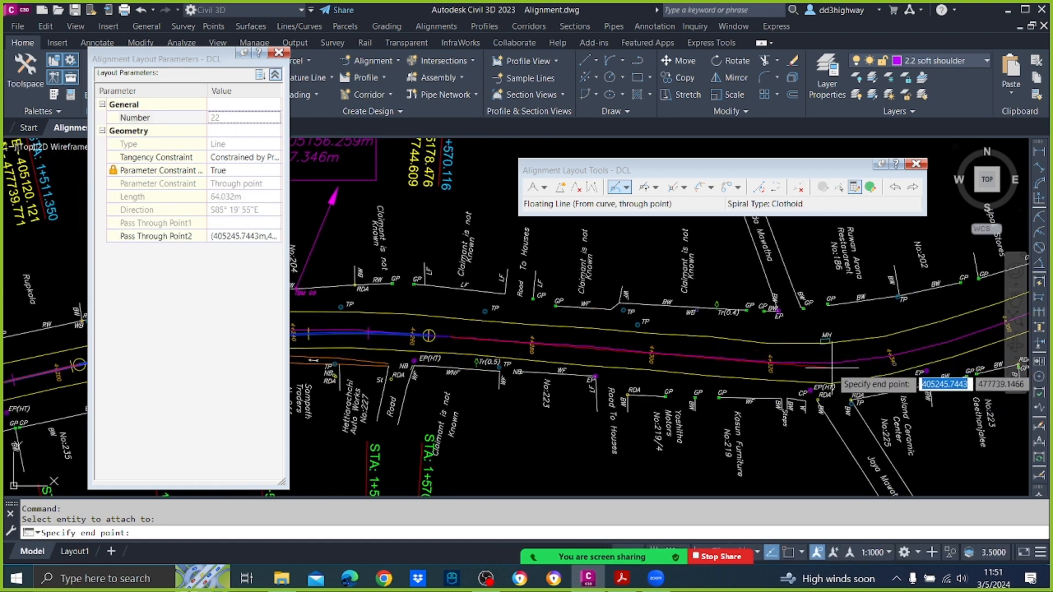
pyautogui.click(831, 367)
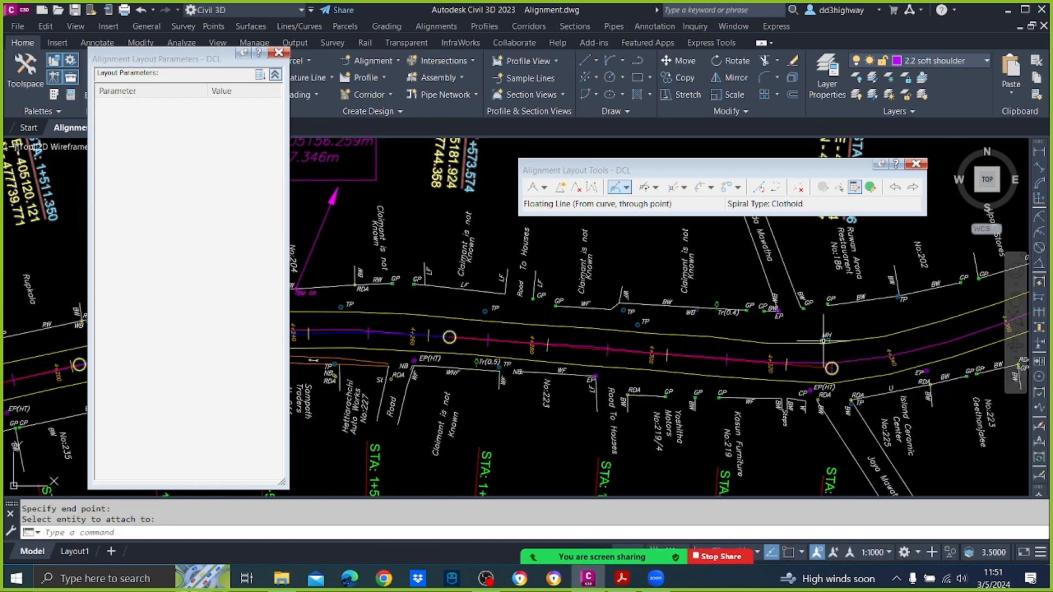
# Step: Check the extended alignment and its station labels toward TBM 08, and save the drawing
pyautogui.scroll(-5, 820, 329)
pyautogui.scroll(5, 830, 386)
pyautogui.scroll(3, 829, 402)
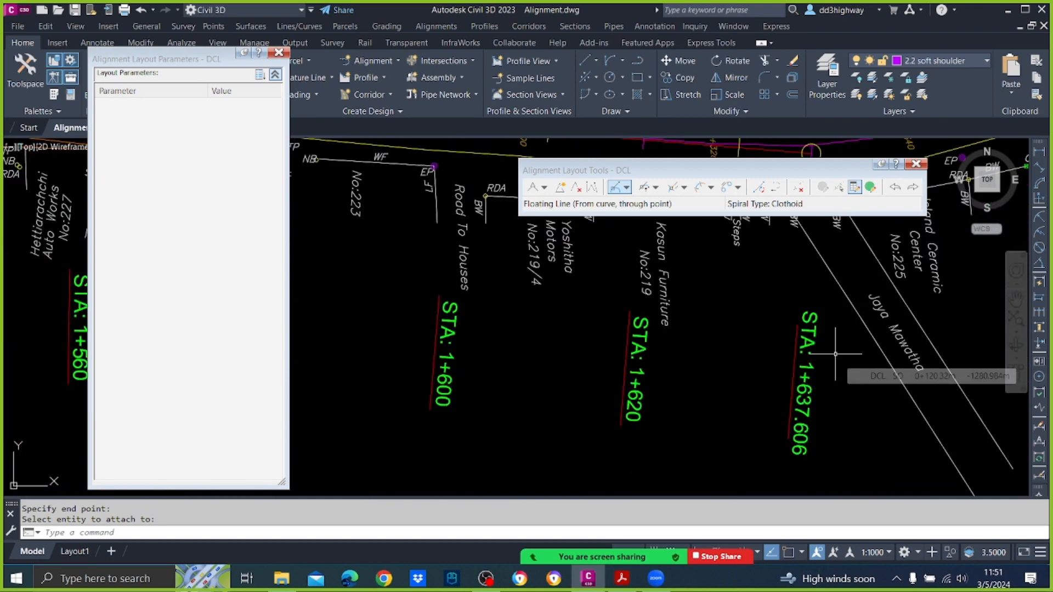
pyautogui.scroll(-5, 807, 329)
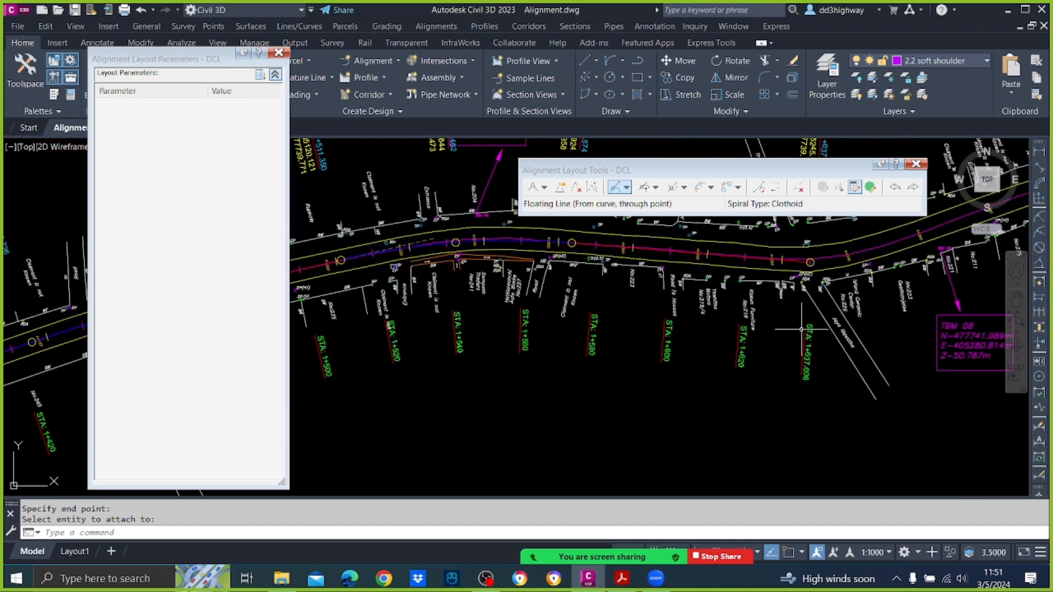
pyautogui.moveTo(812, 297)
pyautogui.mouseDown(button='middle')
pyautogui.moveTo(601, 357)
pyautogui.moveTo(513, 367)
pyautogui.mouseUp(button='middle')
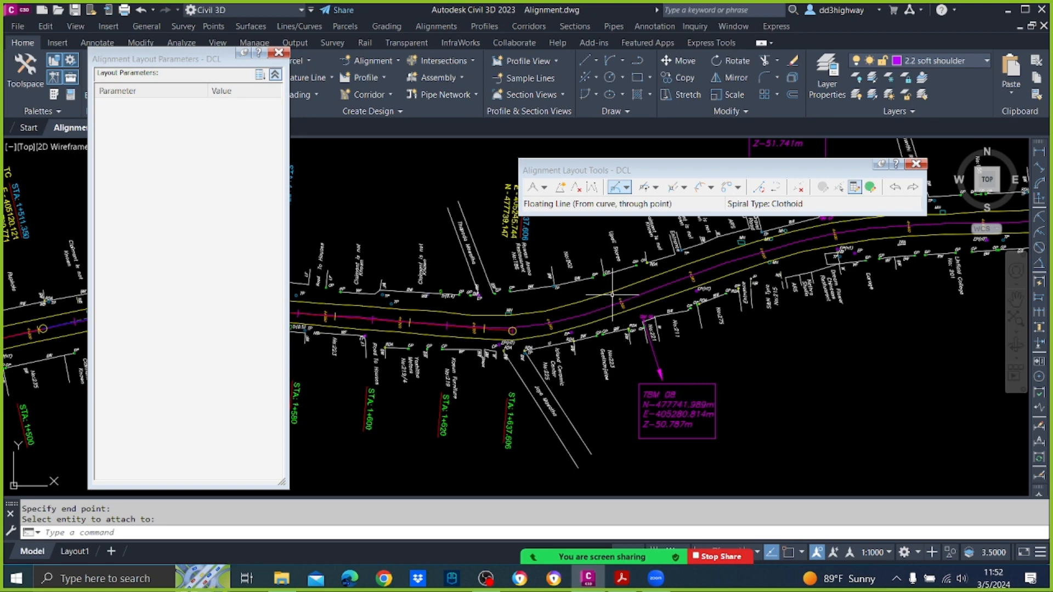
pyautogui.click(74, 10)
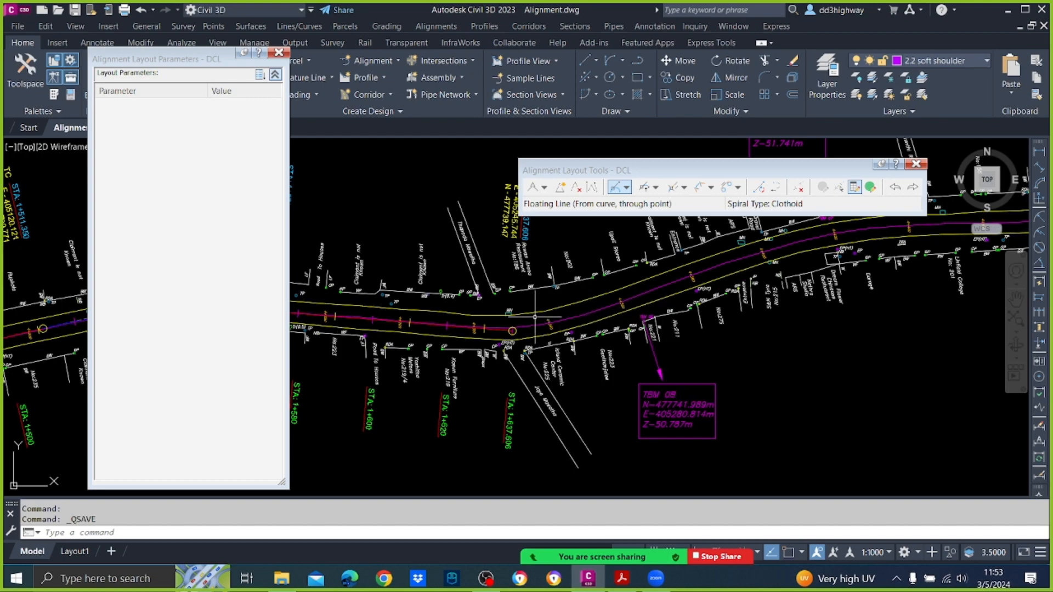
# Step: Add a floating curve from the new tangent's end, radius 150 m, under 180°, ending on the centreline between 4+360 and 4+380
pyautogui.scroll(-2, 608, 279)
pyautogui.scroll(3, 549, 305)
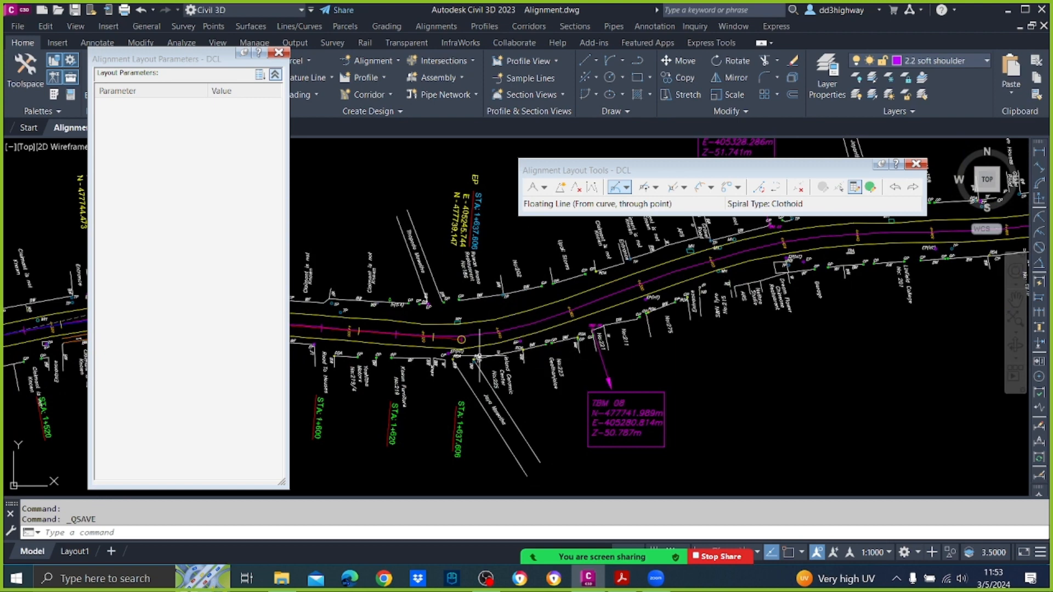
pyautogui.click(645, 187)
pyautogui.scroll(2, 461, 340)
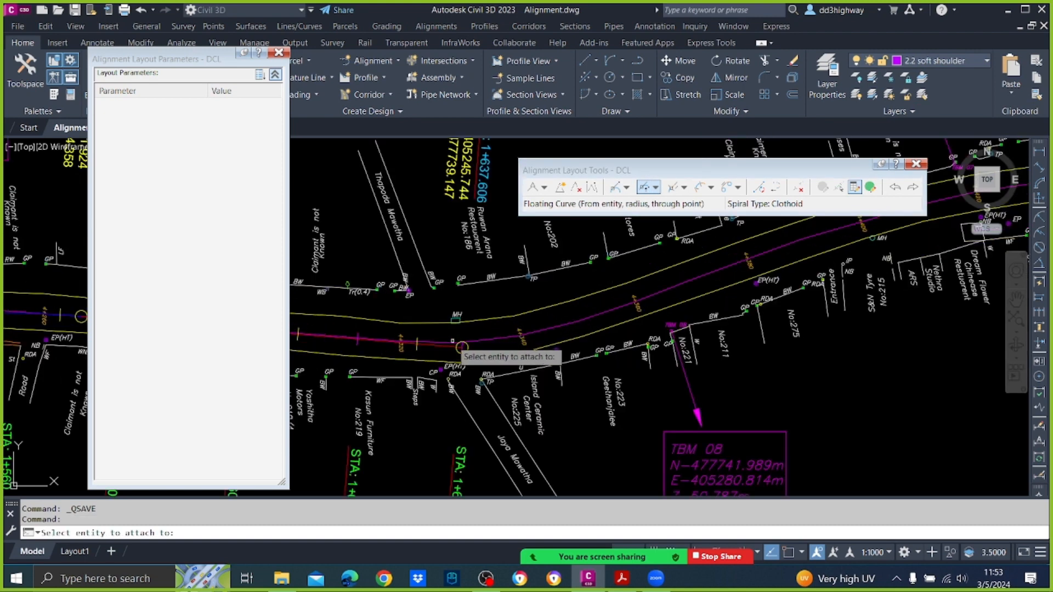
pyautogui.click(462, 347)
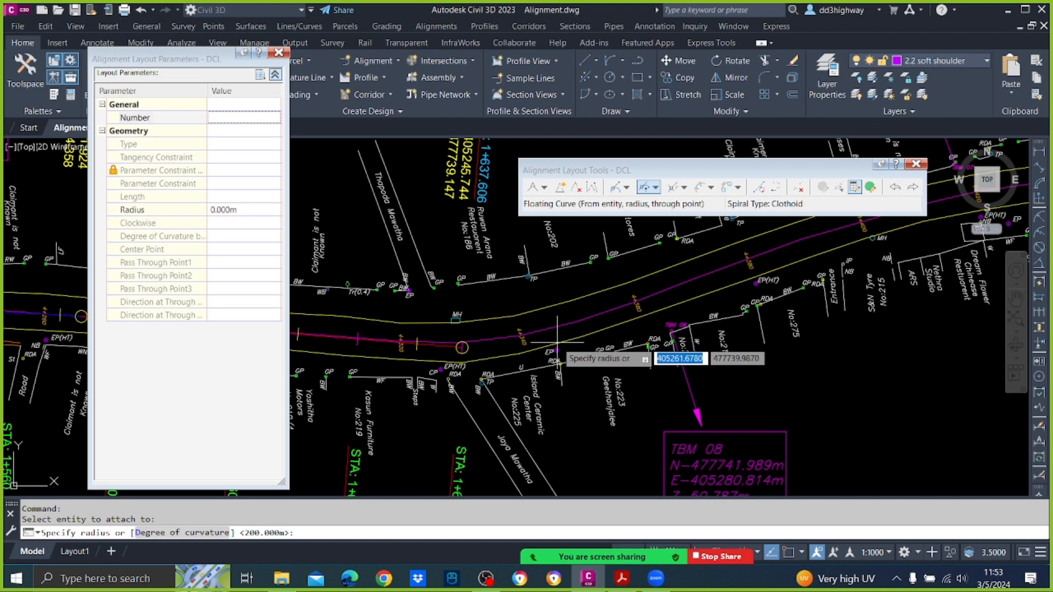
pyautogui.write('150')
pyautogui.press('Return')
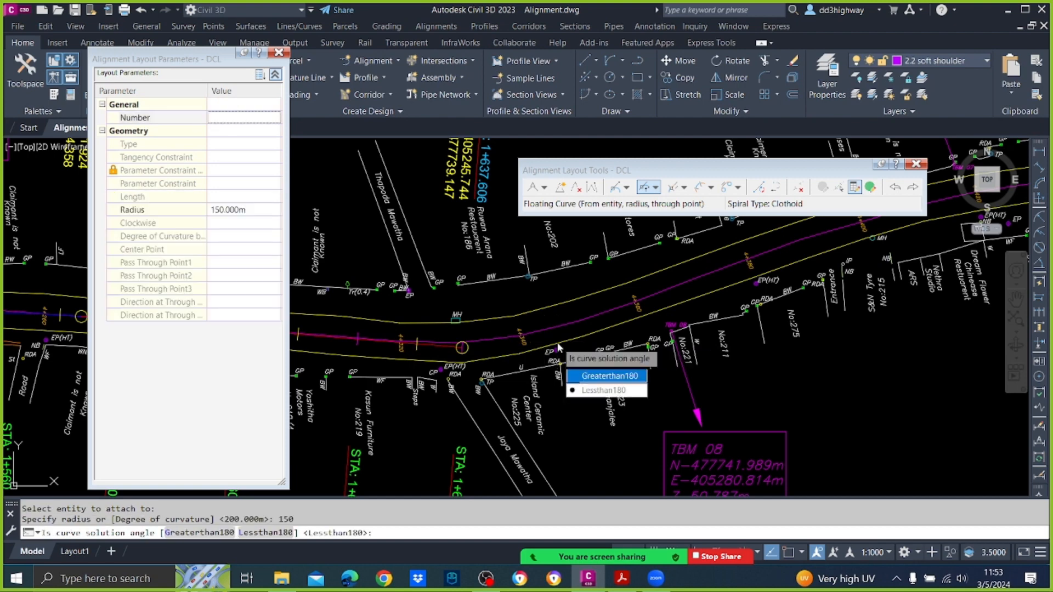
pyautogui.press('Return')
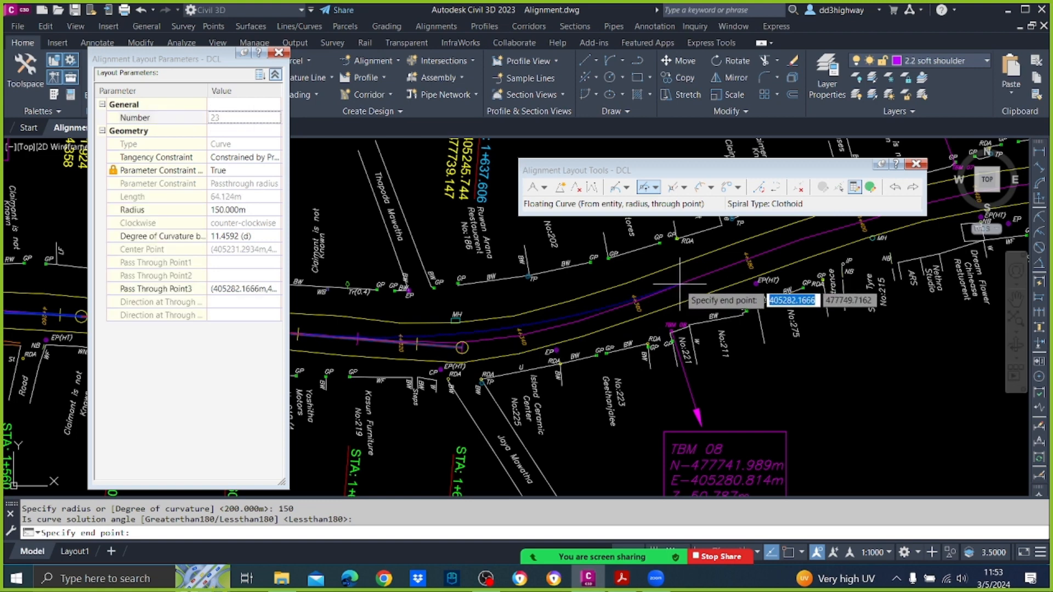
pyautogui.click(679, 283)
pyautogui.press('Return')
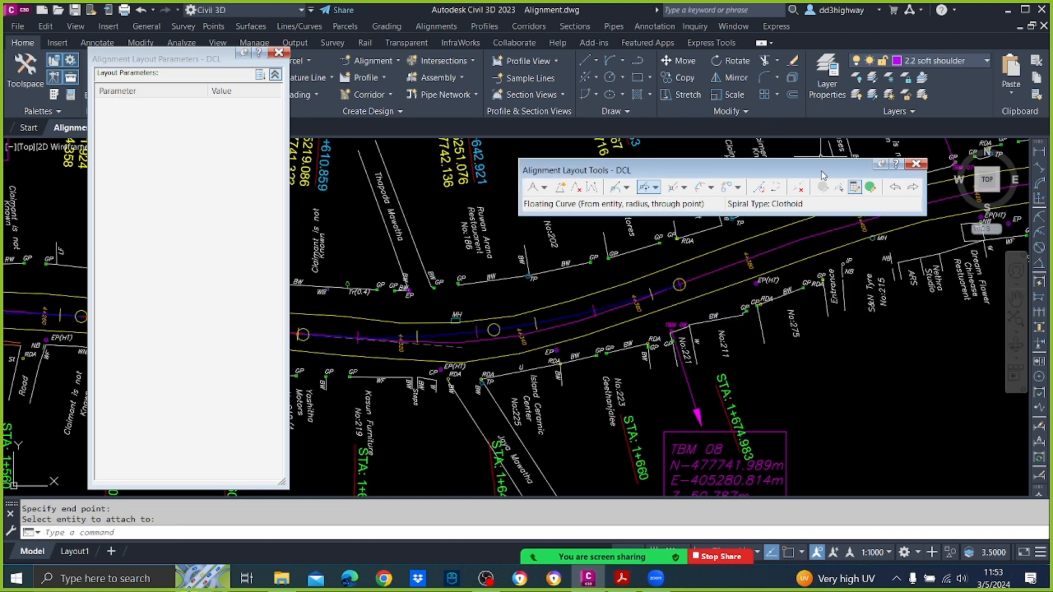
# Step: Select the curve near TBM 08 as a subentity and set its radius to 100 m
pyautogui.click(838, 187)
pyautogui.click(541, 322)
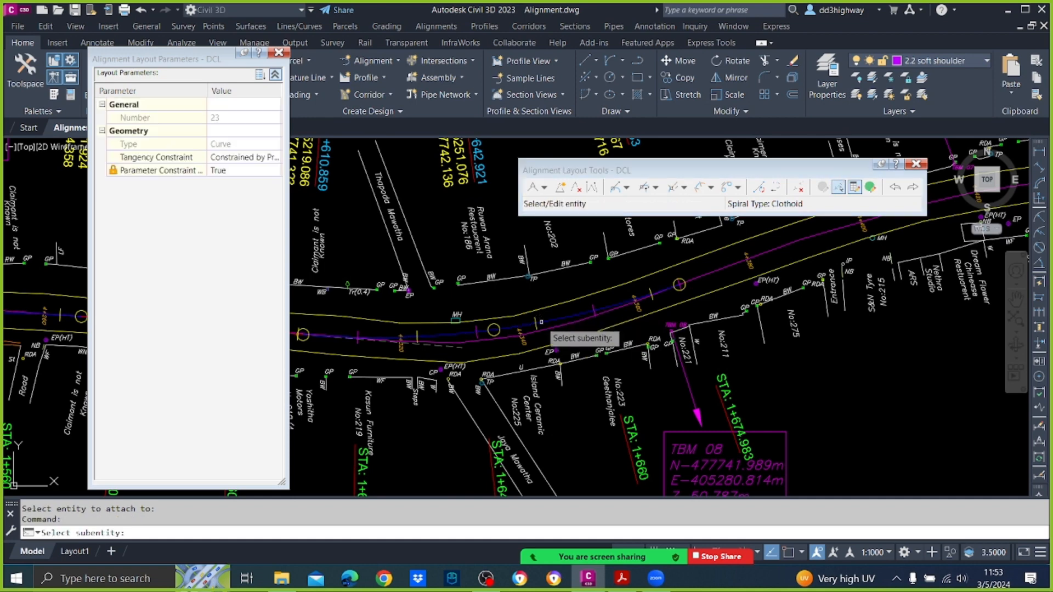
pyautogui.click(242, 209)
pyautogui.write('1')
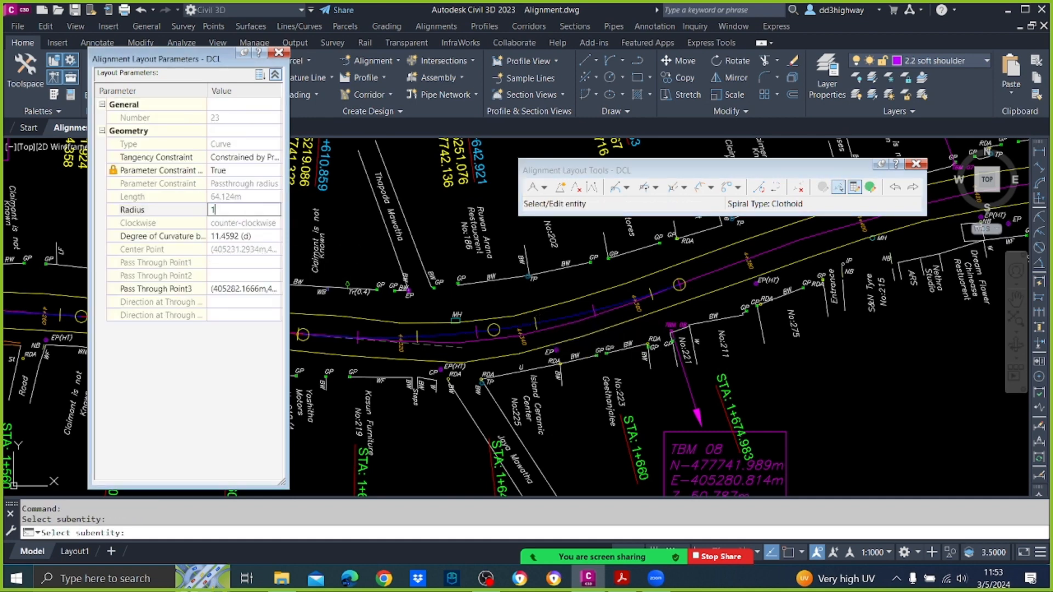
pyautogui.write('00')
pyautogui.press('Return')
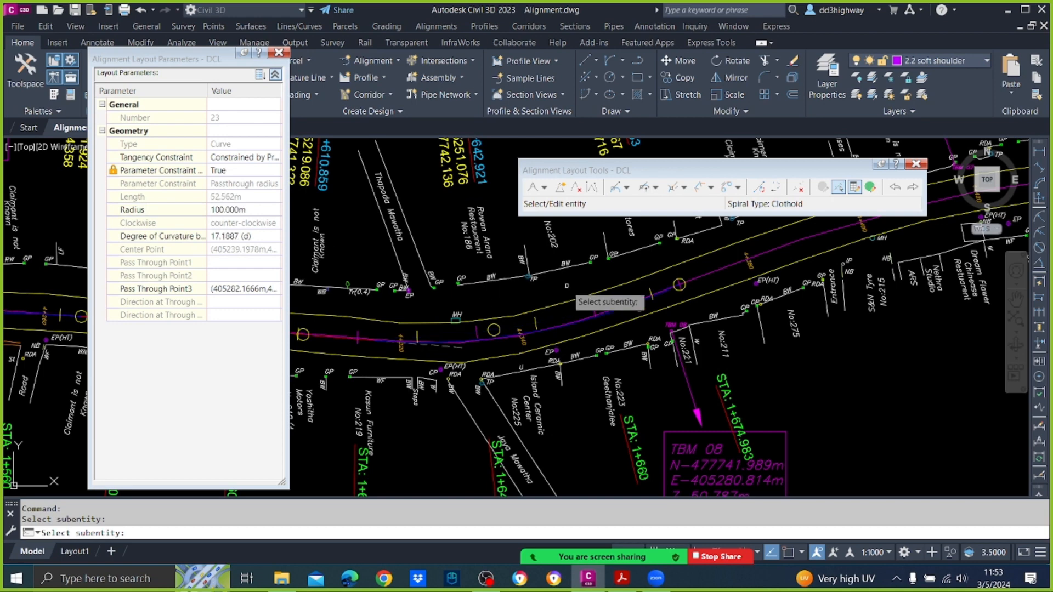
pyautogui.press('Escape')
# Step: Reselect the curve near TBM 08 as a subentity and set its radius to 120 m
pyautogui.scroll(3, 611, 316)
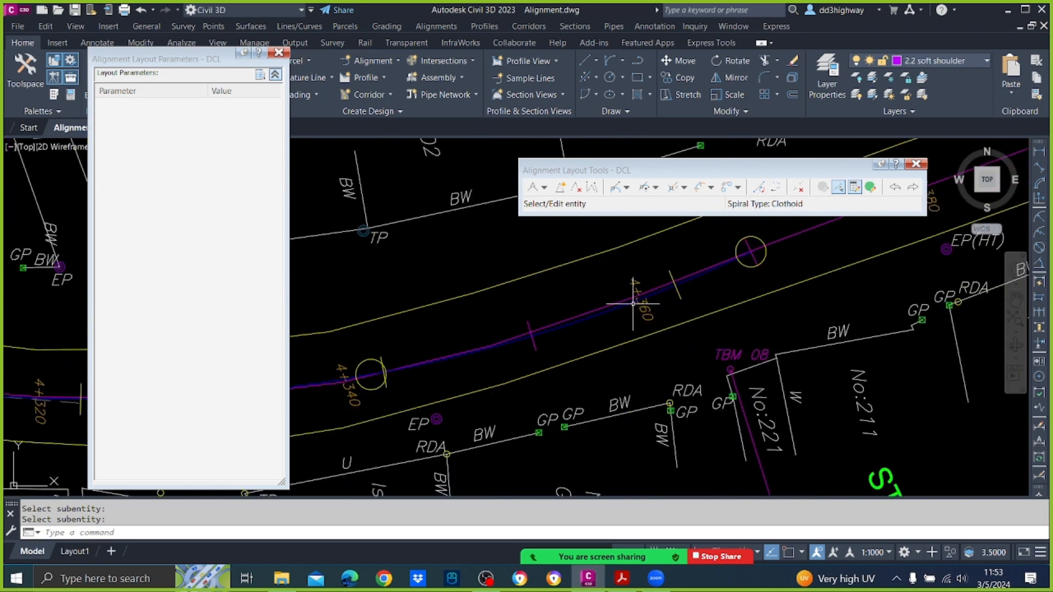
pyautogui.click(838, 187)
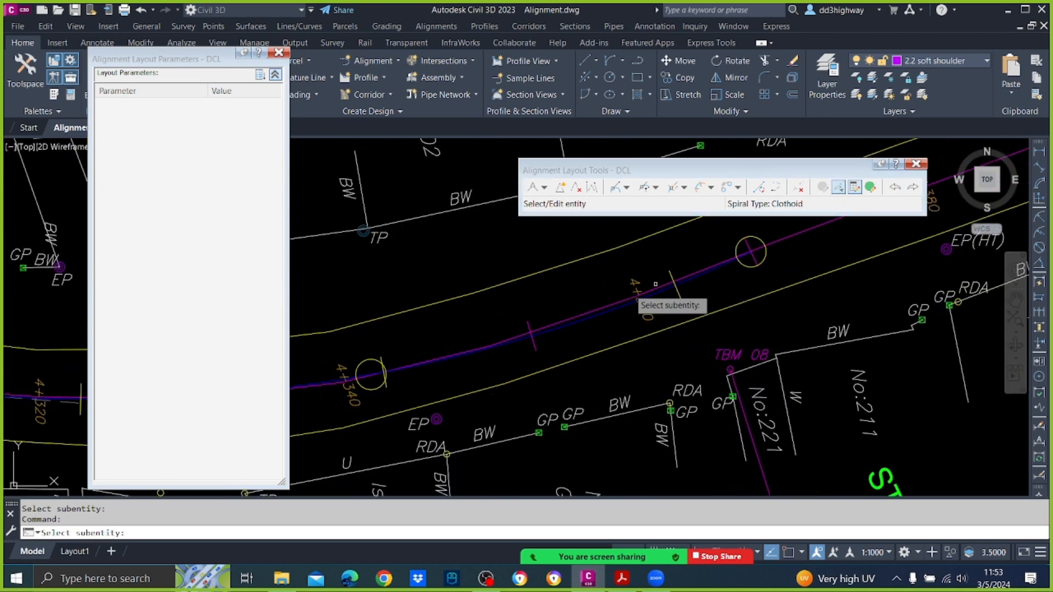
pyautogui.click(603, 316)
pyautogui.click(248, 211)
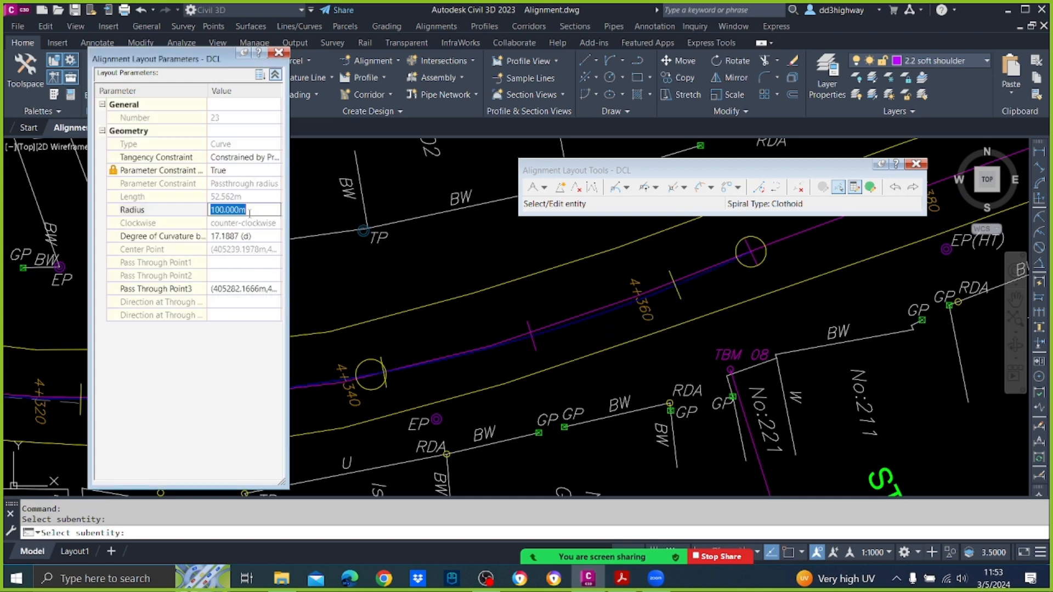
pyautogui.write('120')
pyautogui.press('Return')
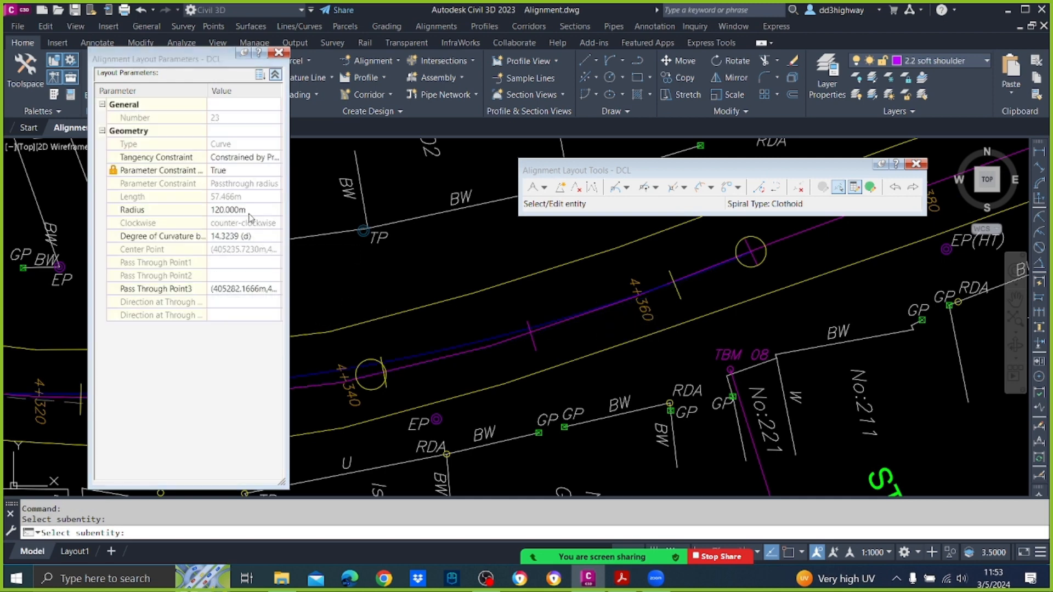
pyautogui.press('Return')
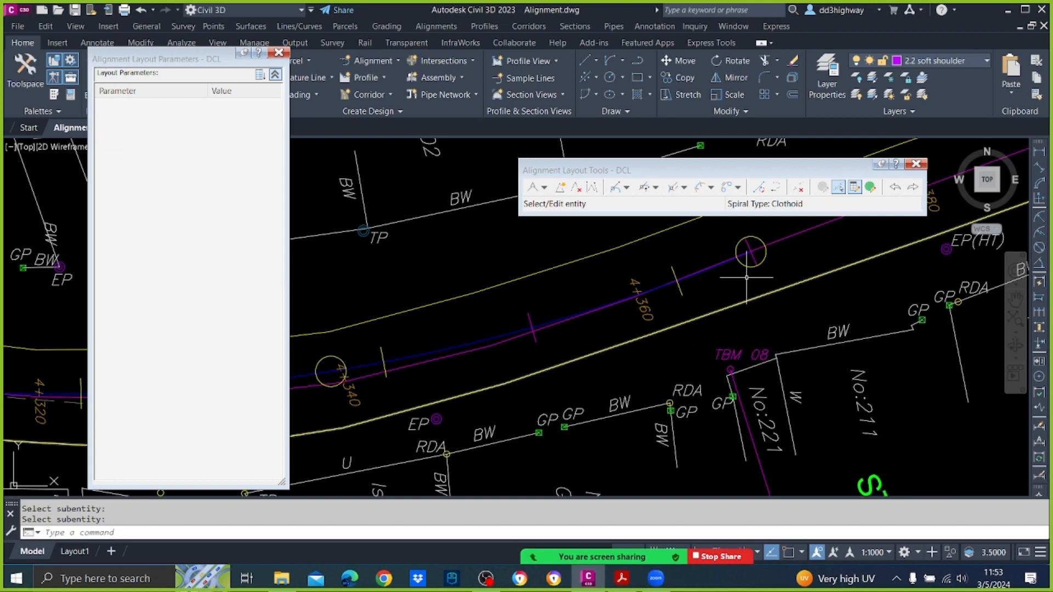
# Step: Add a floating line through a point, attached to the end of the curve near TBM 08 and running along the centreline past 4+380
pyautogui.scroll(-3, 745, 316)
pyautogui.scroll(-3, 767, 302)
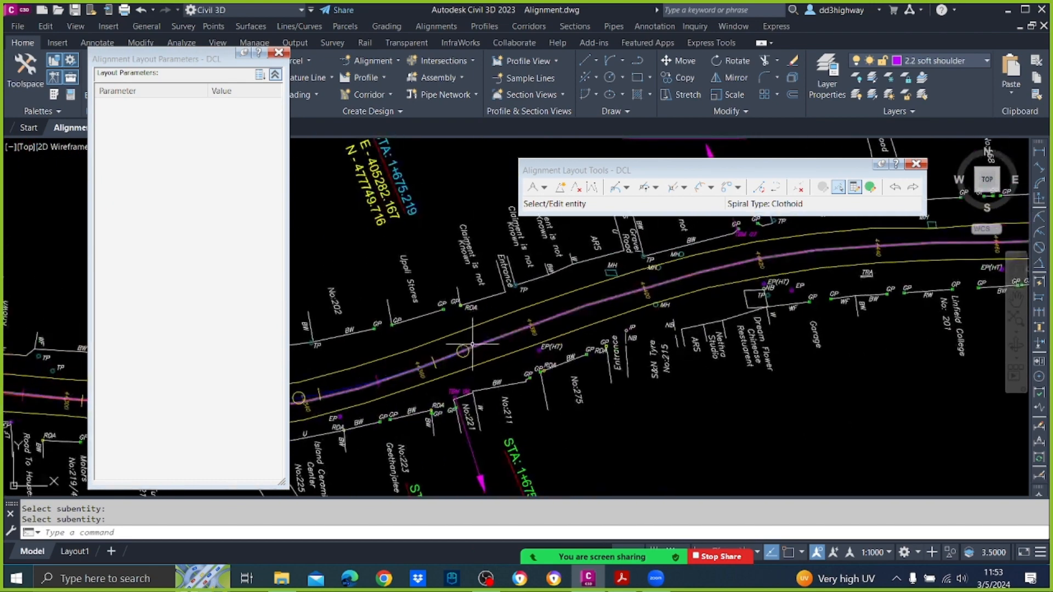
pyautogui.scroll(-2, 502, 332)
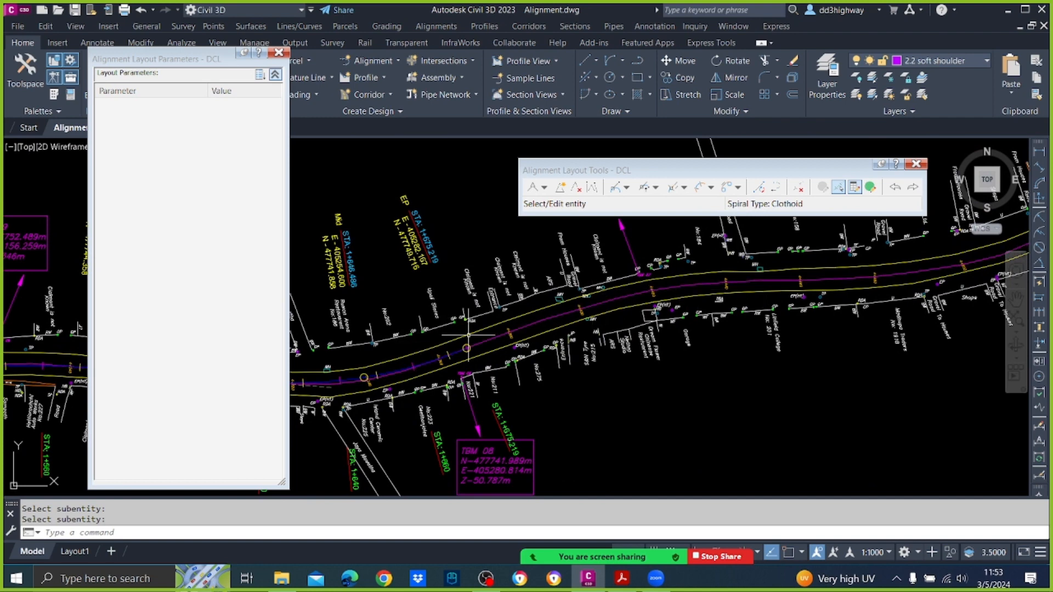
pyautogui.click(615, 187)
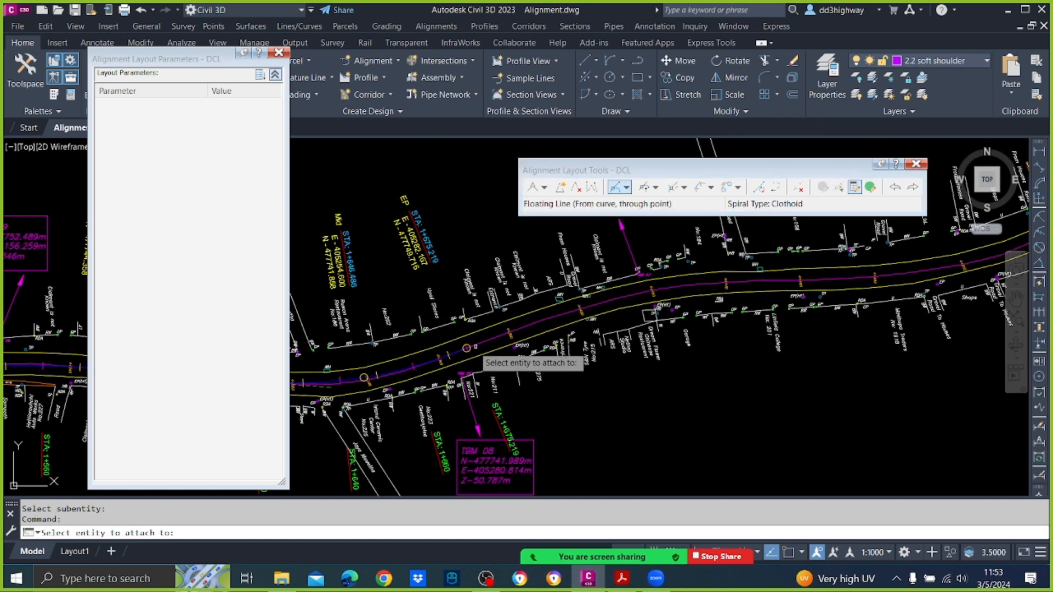
pyautogui.scroll(3, 481, 348)
pyautogui.scroll(4, 481, 348)
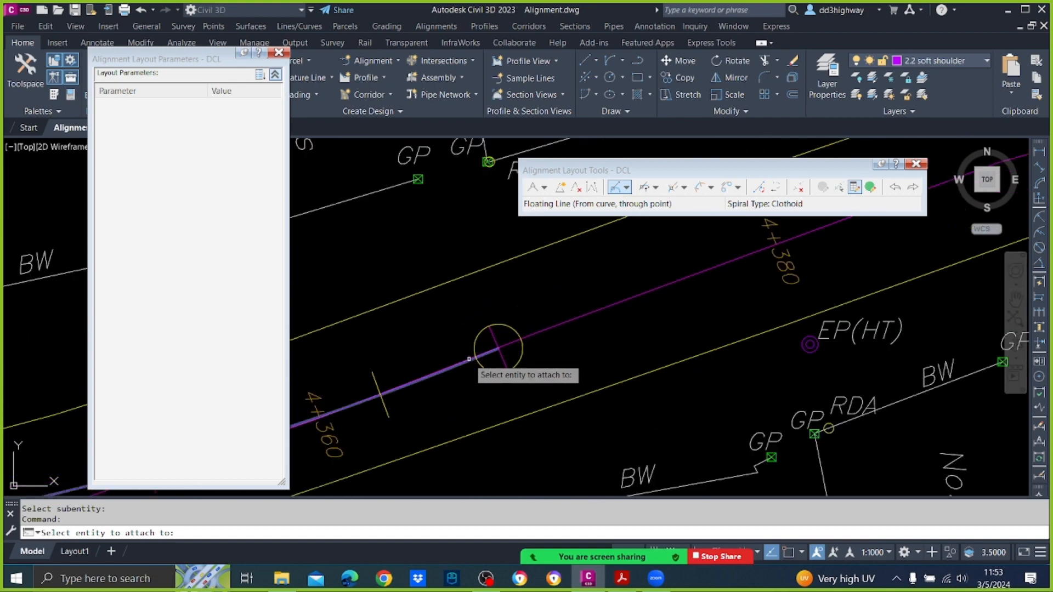
pyautogui.click(496, 347)
pyautogui.scroll(-5, 543, 307)
pyautogui.moveTo(676, 280); pyautogui.dragTo(657, 294, button='middle')
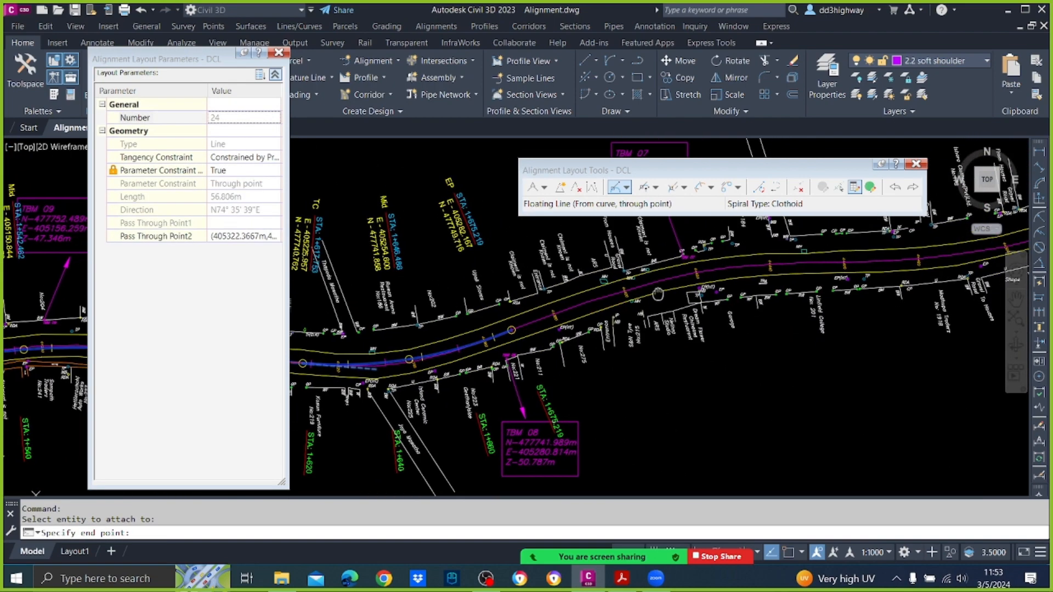
pyautogui.scroll(2, 653, 283)
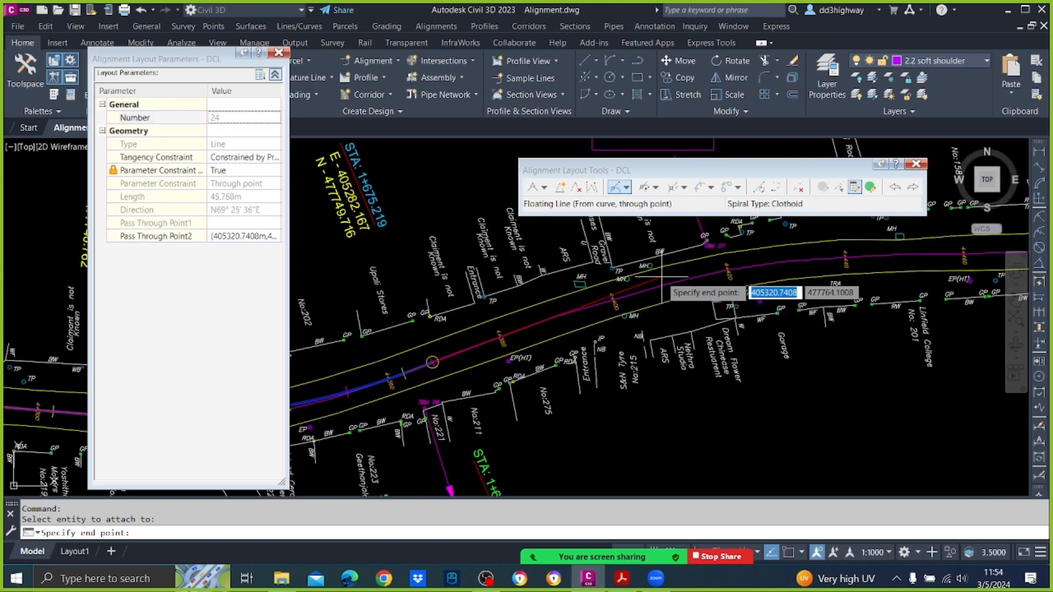
# Step: Finish the floating line from the curve, about 46 m long, ending on the road centreline between chainages 4+400 and 4+420
pyautogui.click(661, 277)
pyautogui.press('Escape')
pyautogui.scroll(-2, 715, 267)
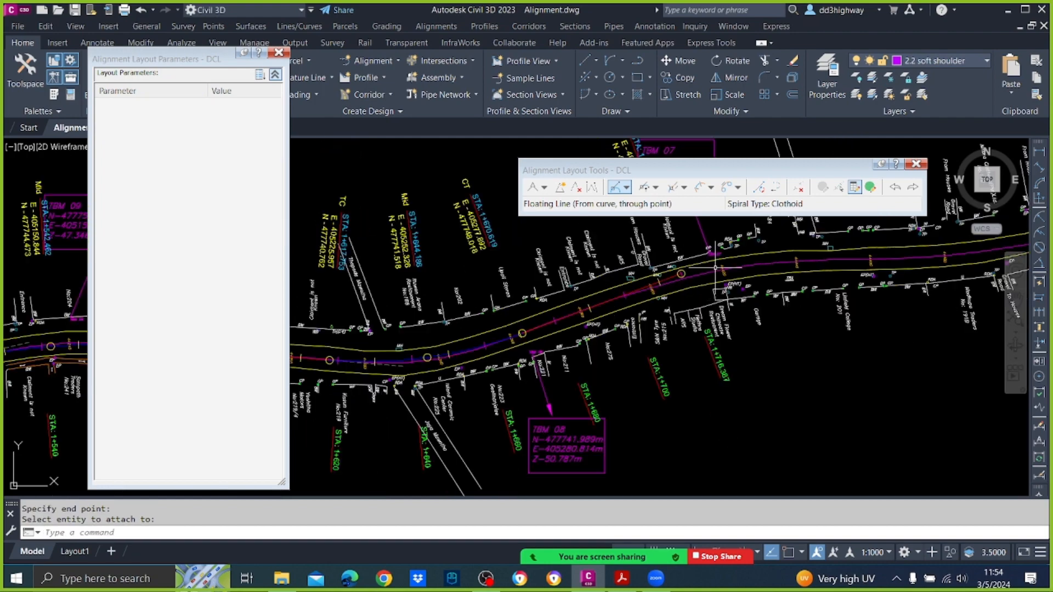
# Step: Add a floating curve of 150 m radius, less than 180°, from the last line to a centreline point between chainages 4+440 and 4+460
pyautogui.moveTo(790, 264); pyautogui.dragTo(668, 282, button='middle')
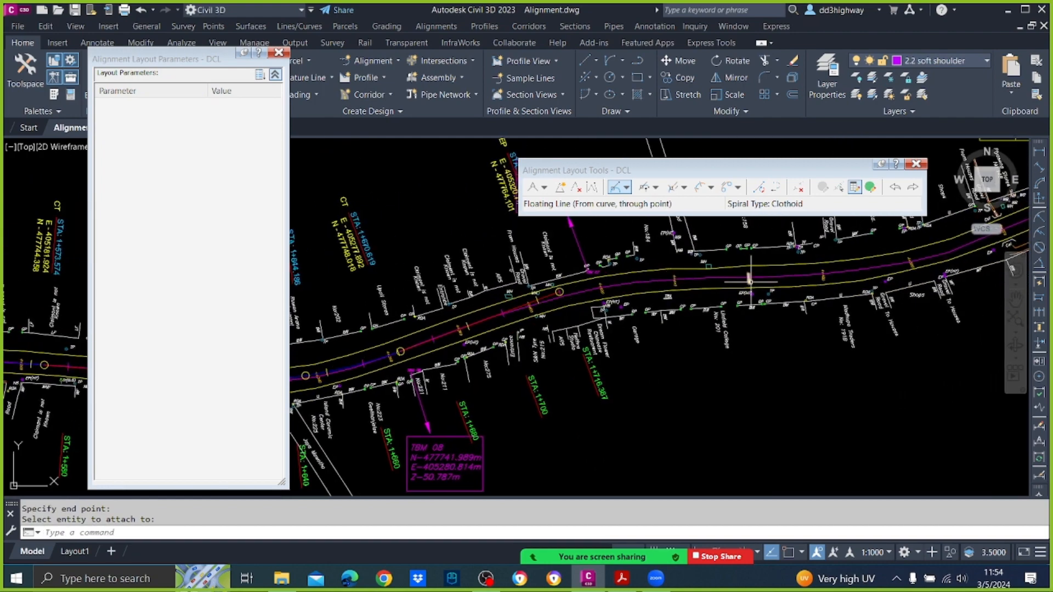
pyautogui.click(645, 189)
pyautogui.click(614, 305)
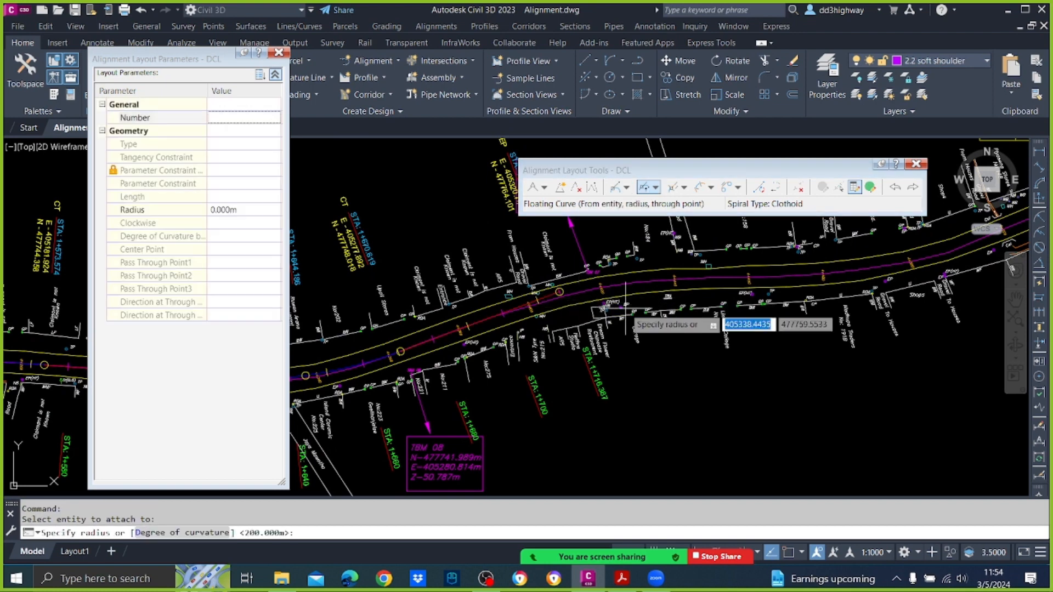
pyautogui.write('150')
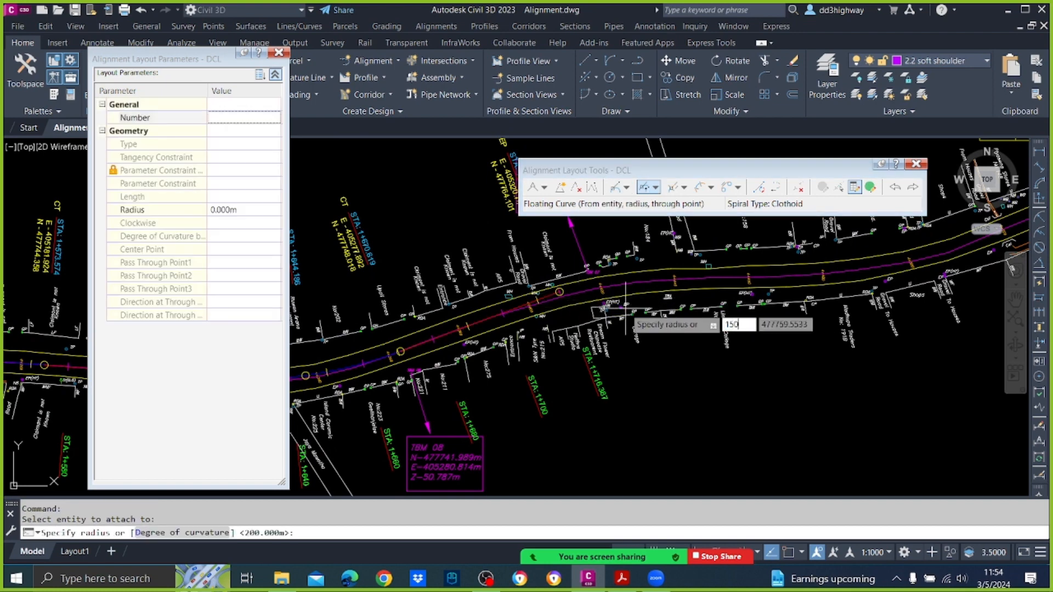
pyautogui.press('Return')
pyautogui.press('Return')
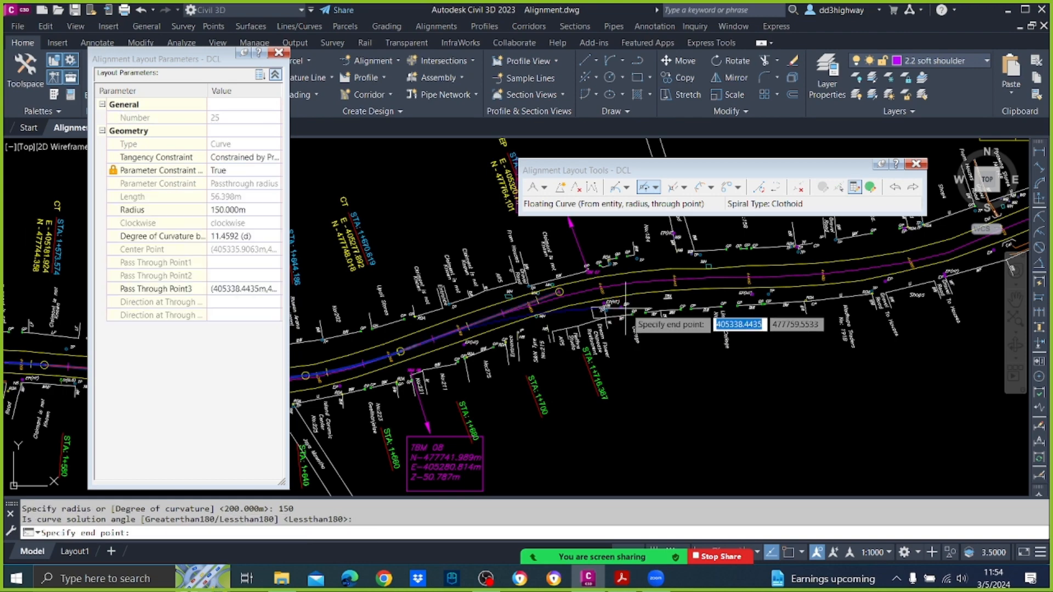
pyautogui.scroll(3, 682, 291)
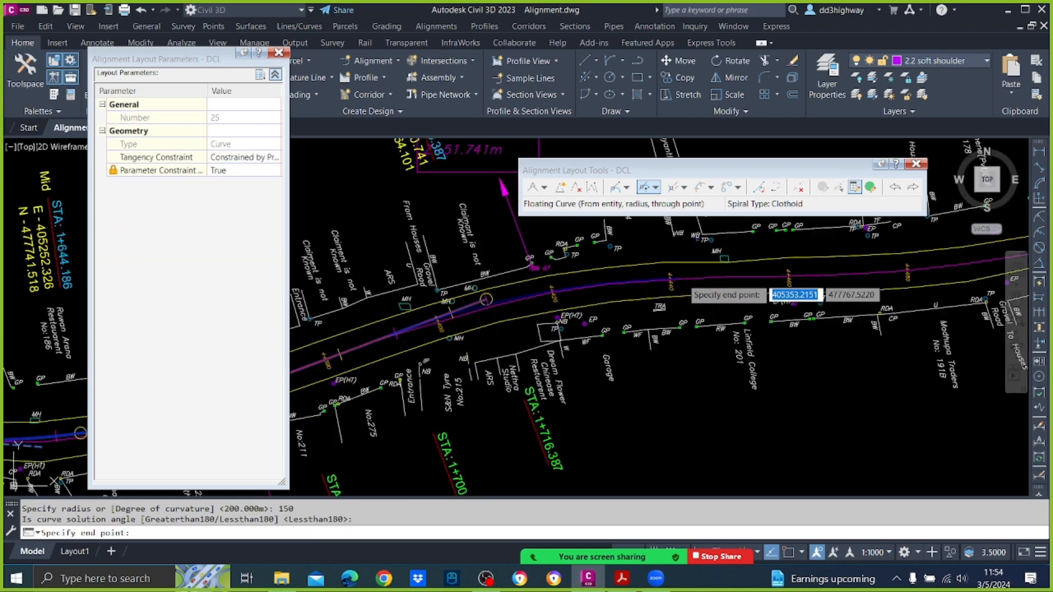
pyautogui.click(724, 279)
pyautogui.press('Return')
# Step: Add a floating line from the end of the latest curve to a point along the centreline between chainages 4+480 and 4+500
pyautogui.scroll(-6, 724, 279)
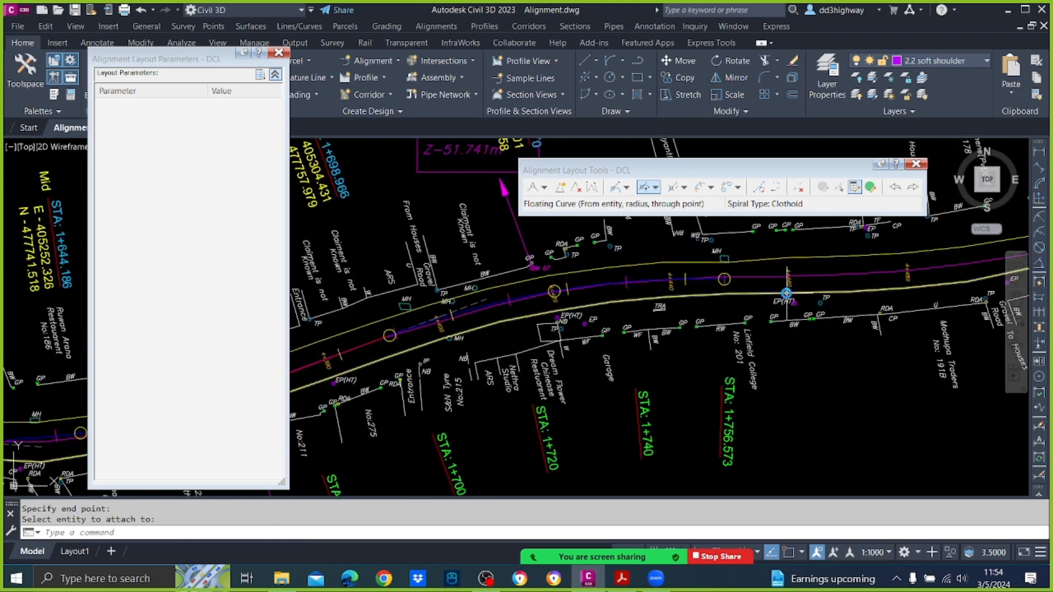
pyautogui.moveTo(727, 270); pyautogui.dragTo(555, 285, button='middle')
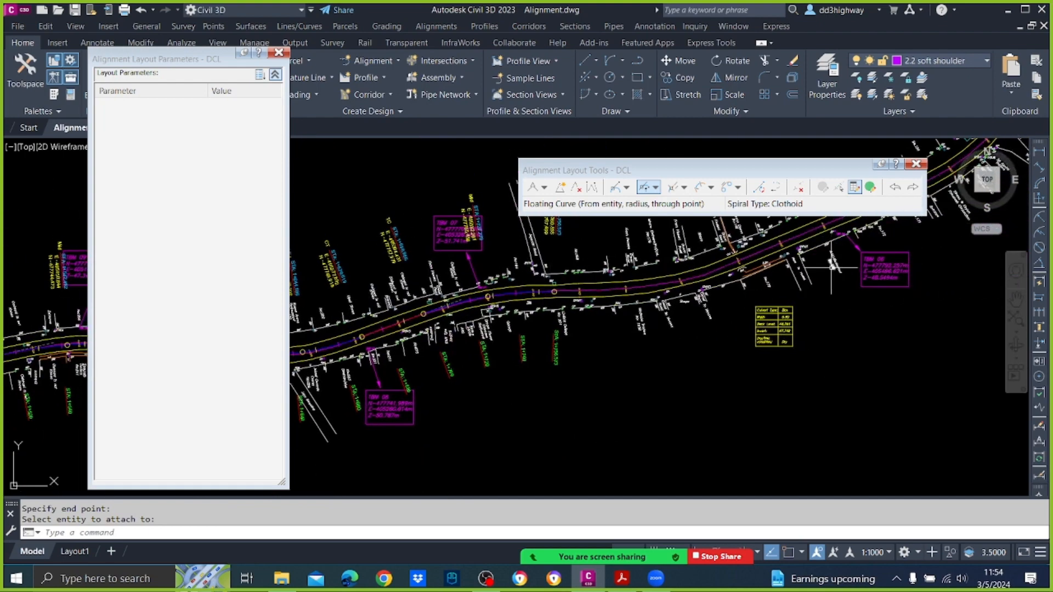
pyautogui.scroll(4, 595, 291)
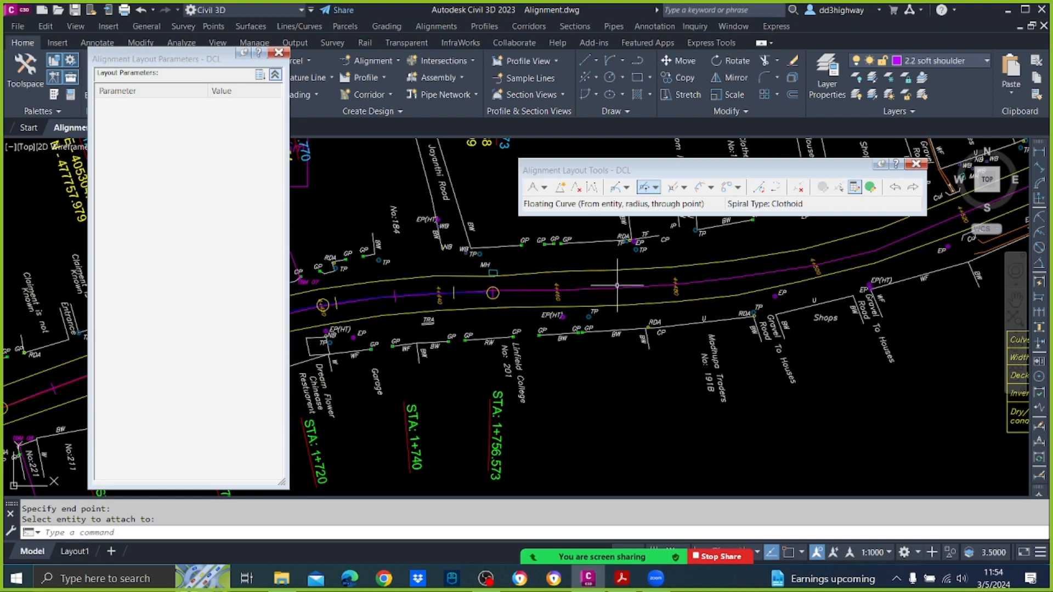
pyautogui.moveTo(595, 291); pyautogui.dragTo(519, 330, button='middle')
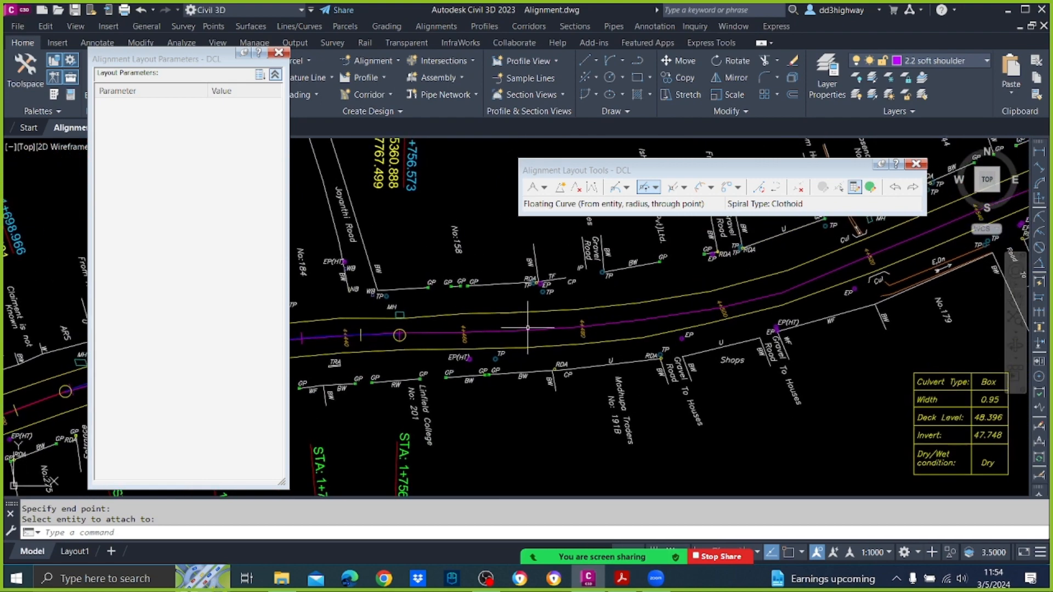
pyautogui.click(620, 193)
pyautogui.scroll(2, 398, 332)
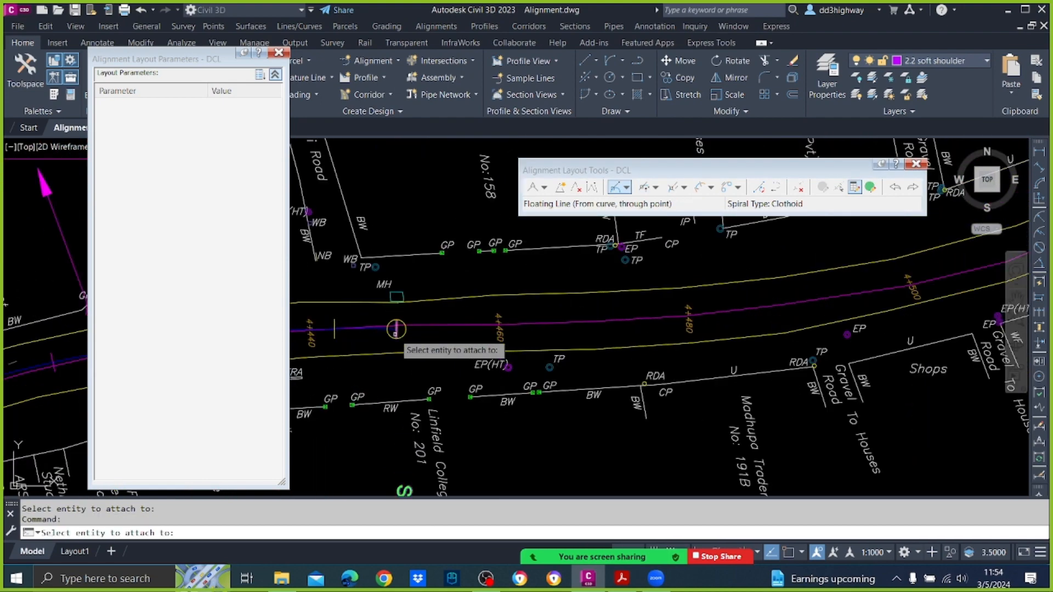
pyautogui.click(396, 329)
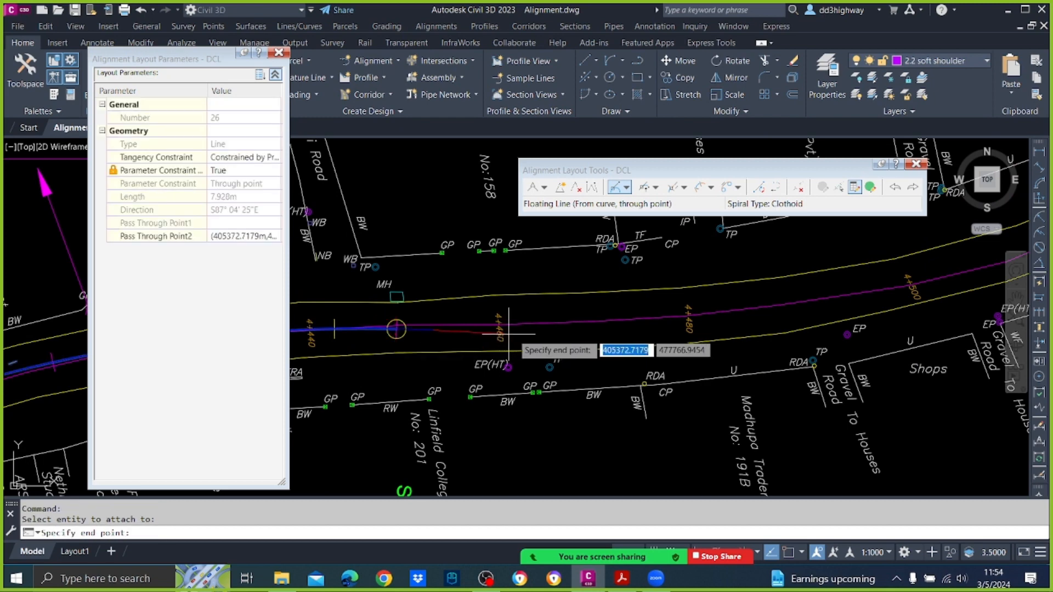
pyautogui.scroll(-2, 554, 332)
pyautogui.scroll(2, 567, 332)
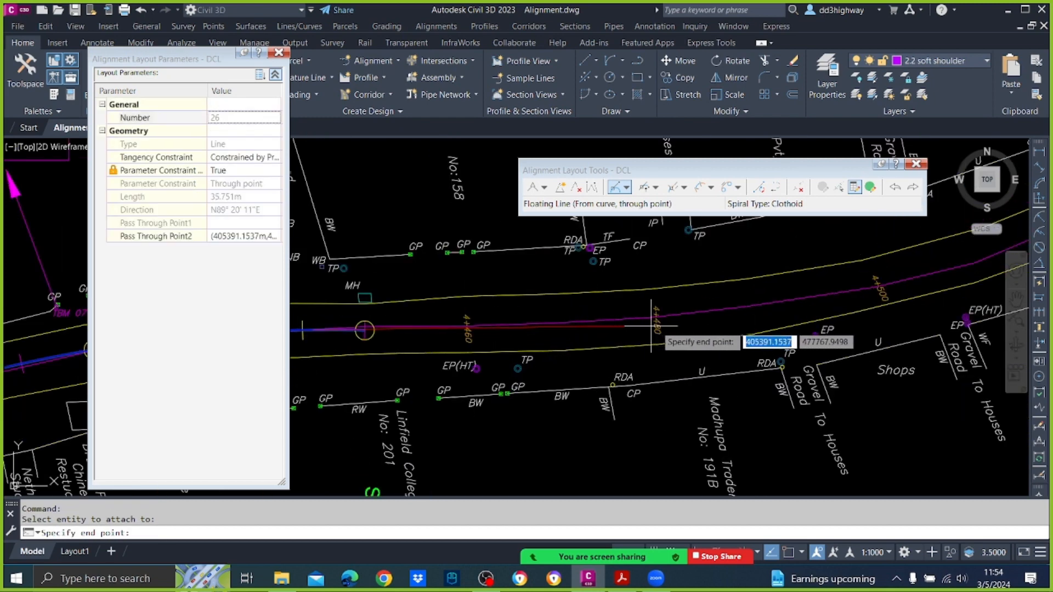
pyautogui.click(736, 318)
pyautogui.press('Return')
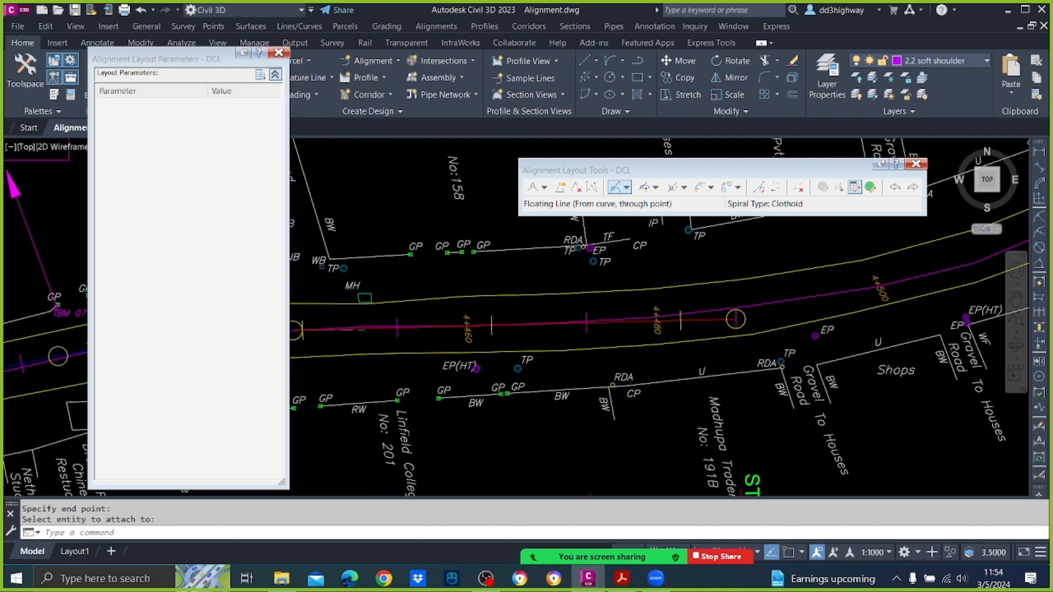
# Step: Attach a floating curve of 150 m radius, less than 180°, to the last line, ending on the centreline between chainages 4+520 and 4+540
pyautogui.scroll(-4, 581, 329)
pyautogui.scroll(5, 447, 344)
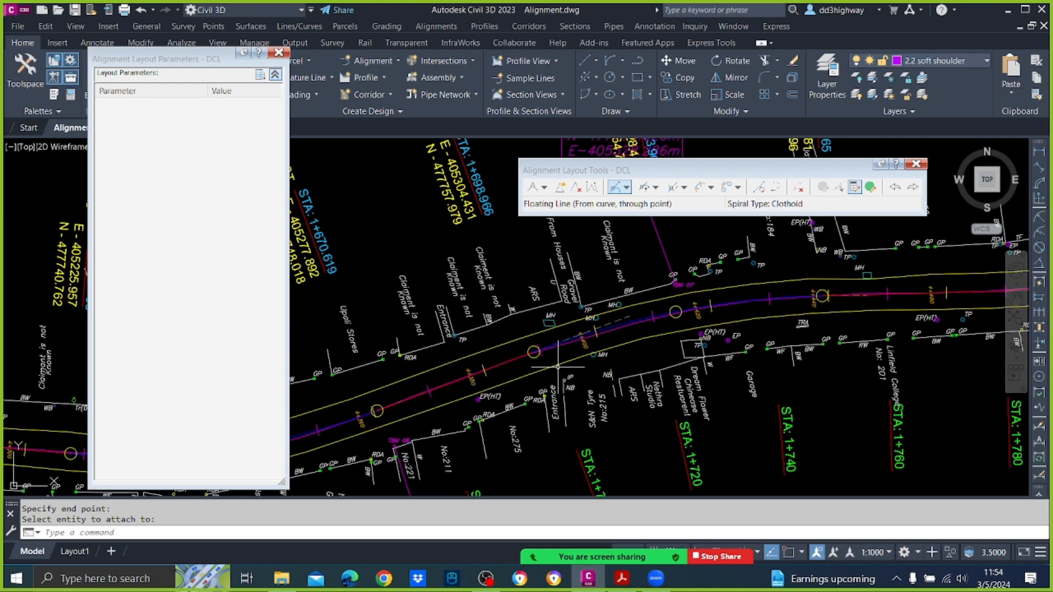
pyautogui.scroll(-5, 482, 305)
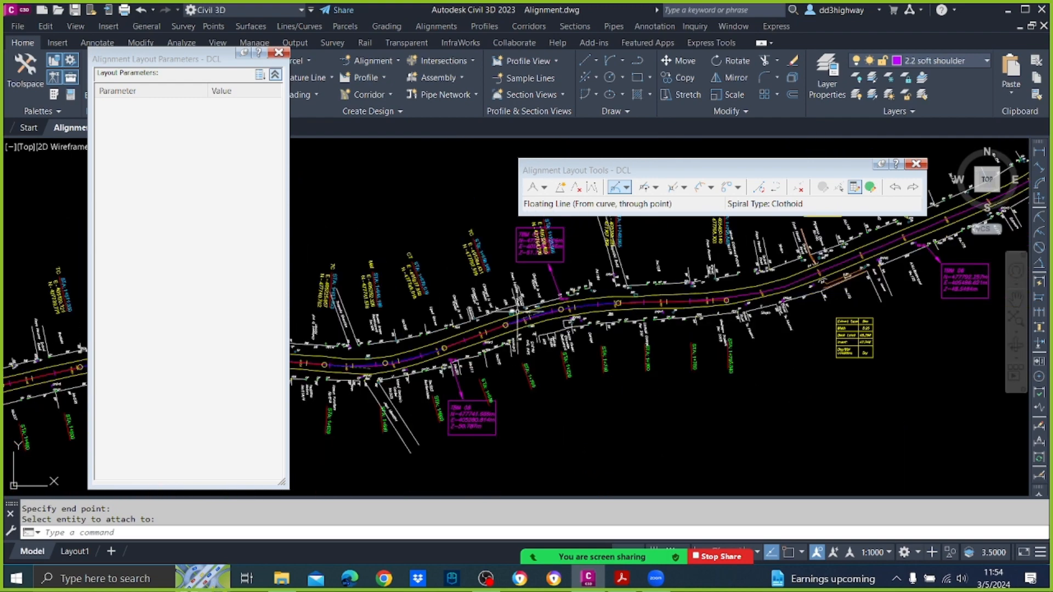
pyautogui.scroll(5, 509, 351)
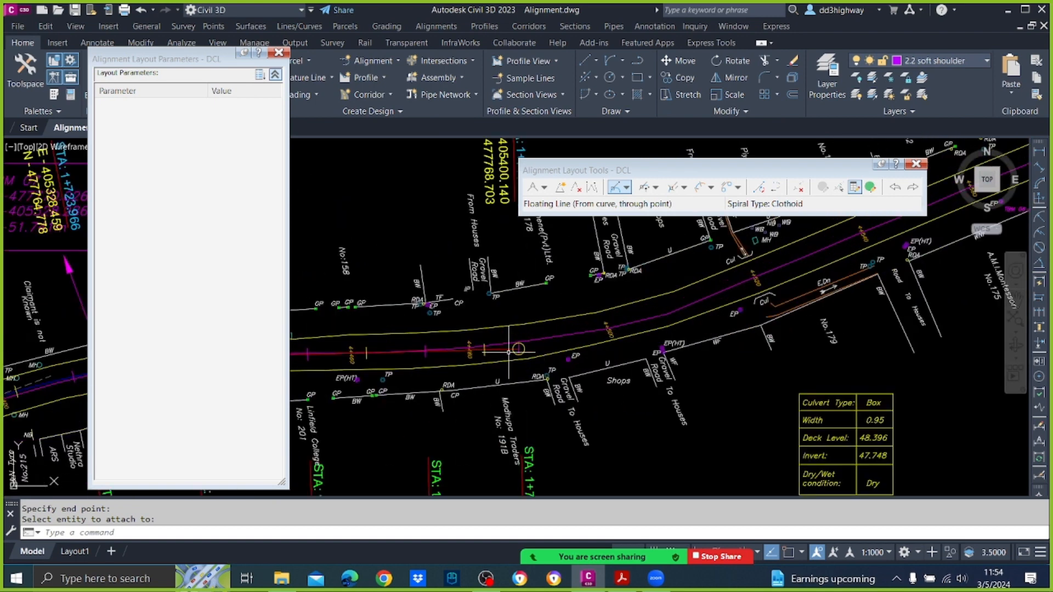
pyautogui.click(646, 187)
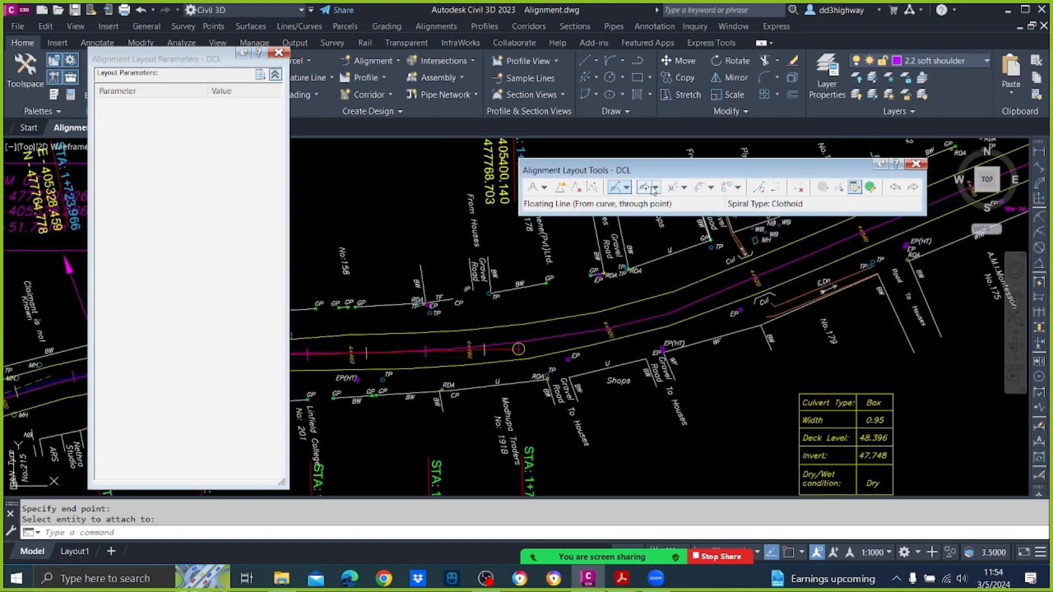
pyautogui.click(518, 349)
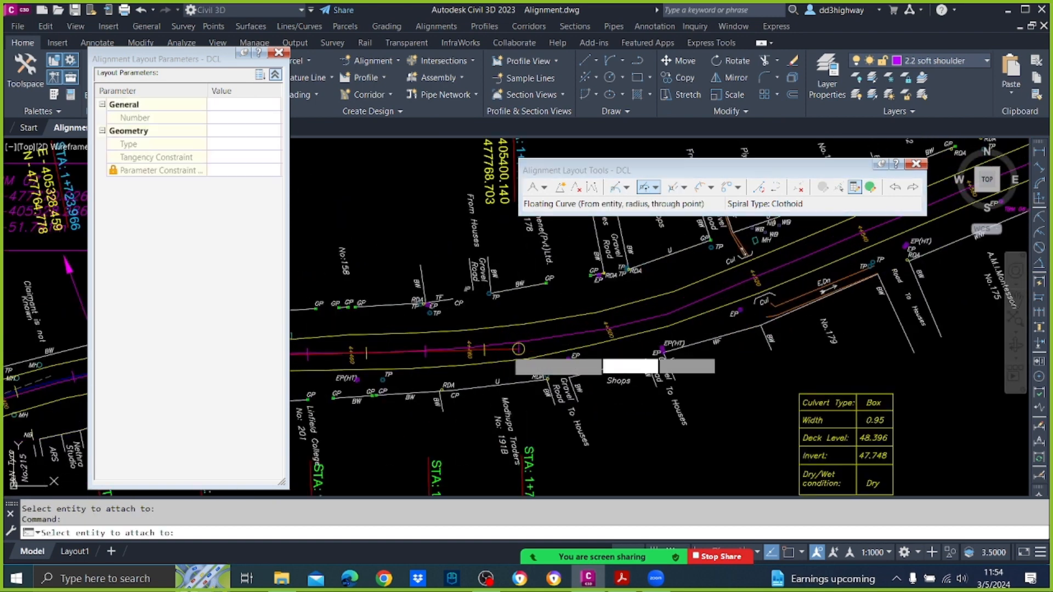
pyautogui.write('150')
pyautogui.press('Return')
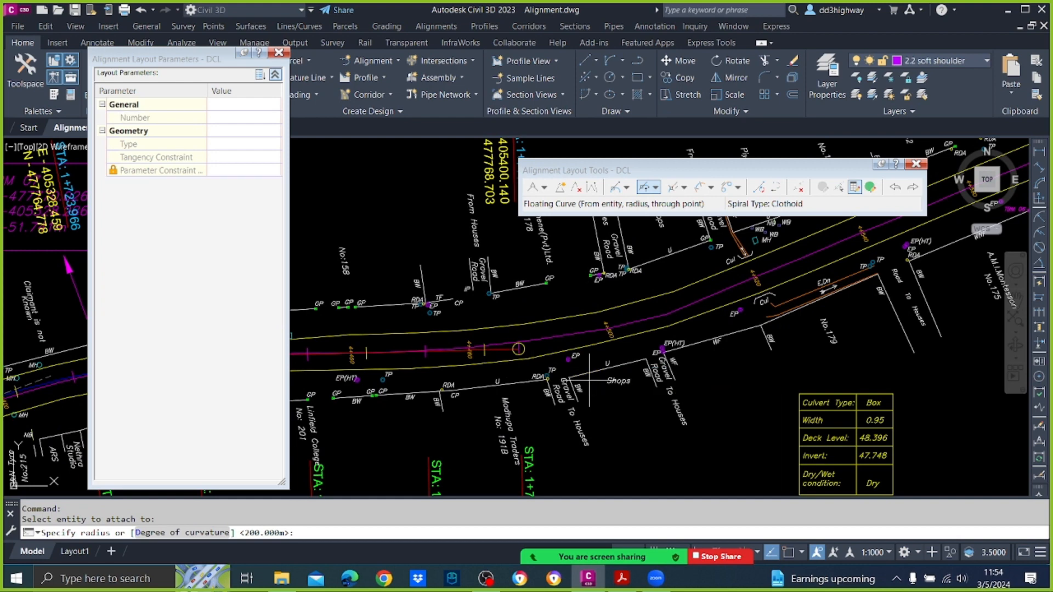
pyautogui.press('Return')
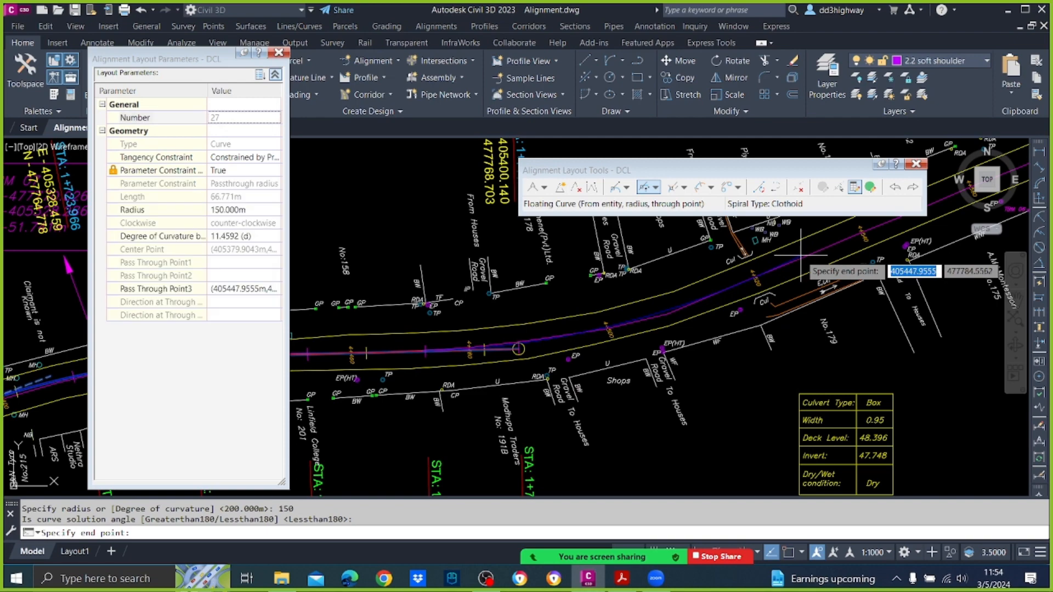
pyautogui.click(801, 256)
pyautogui.press('Return')
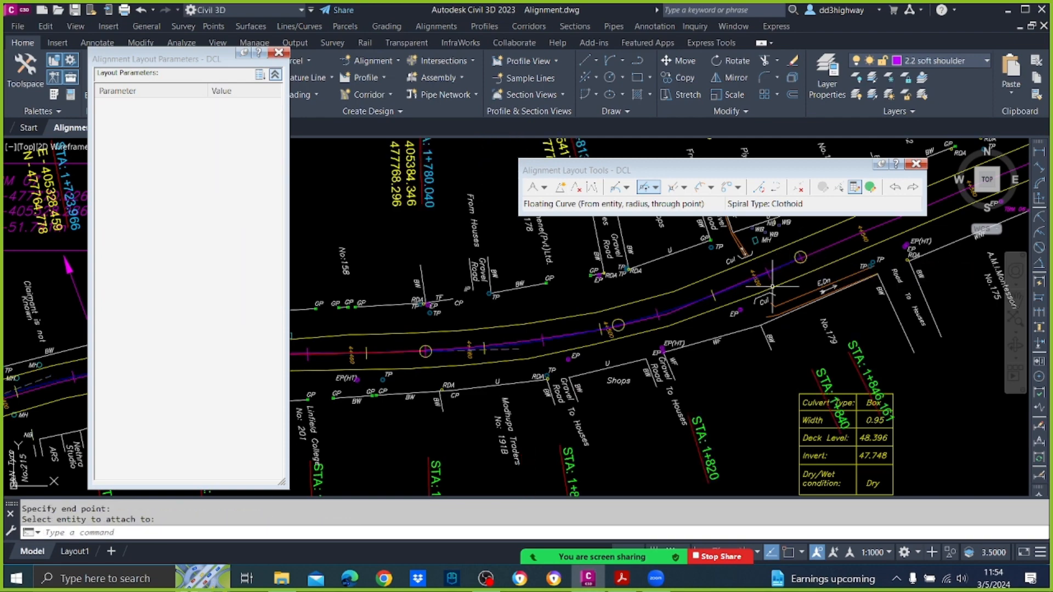
# Step: Add a floating line about 106 m long from the latest curve, running along the road to the start of the sharp northward bend
pyautogui.moveTo(564, 359); pyautogui.dragTo(828, 335, button='middle')
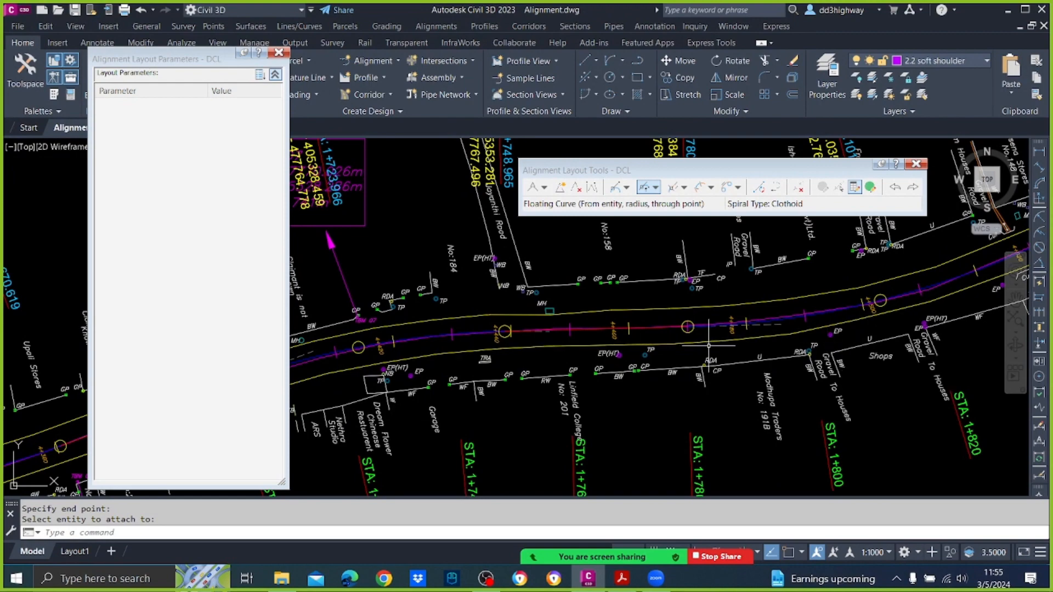
pyautogui.scroll(-5, 687, 321)
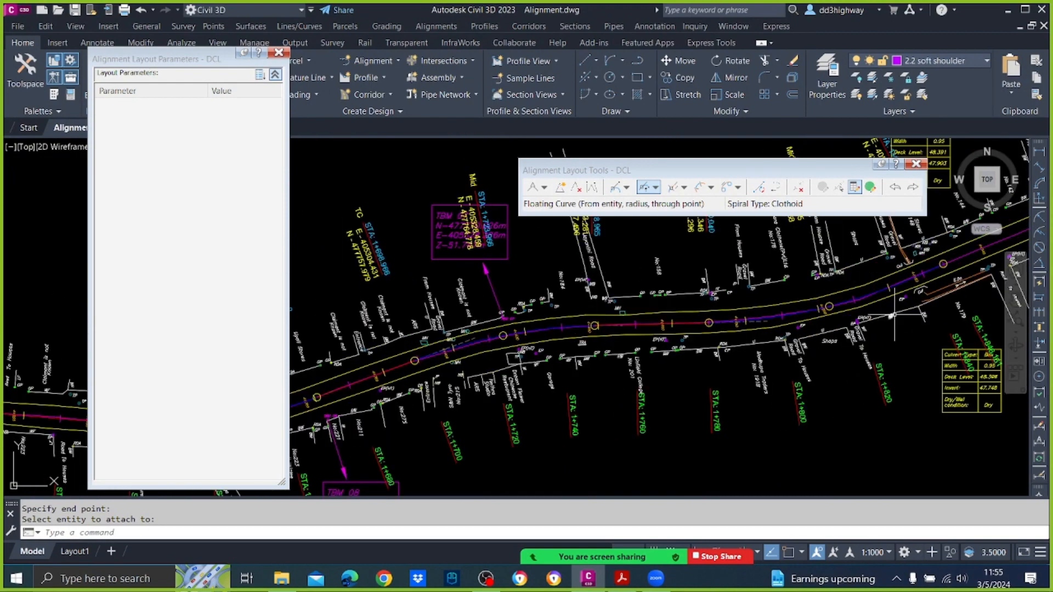
pyautogui.moveTo(853, 314)
pyautogui.mouseDown(button='middle')
pyautogui.moveTo(466, 380)
pyautogui.moveTo(532, 363)
pyautogui.mouseUp(button='middle')
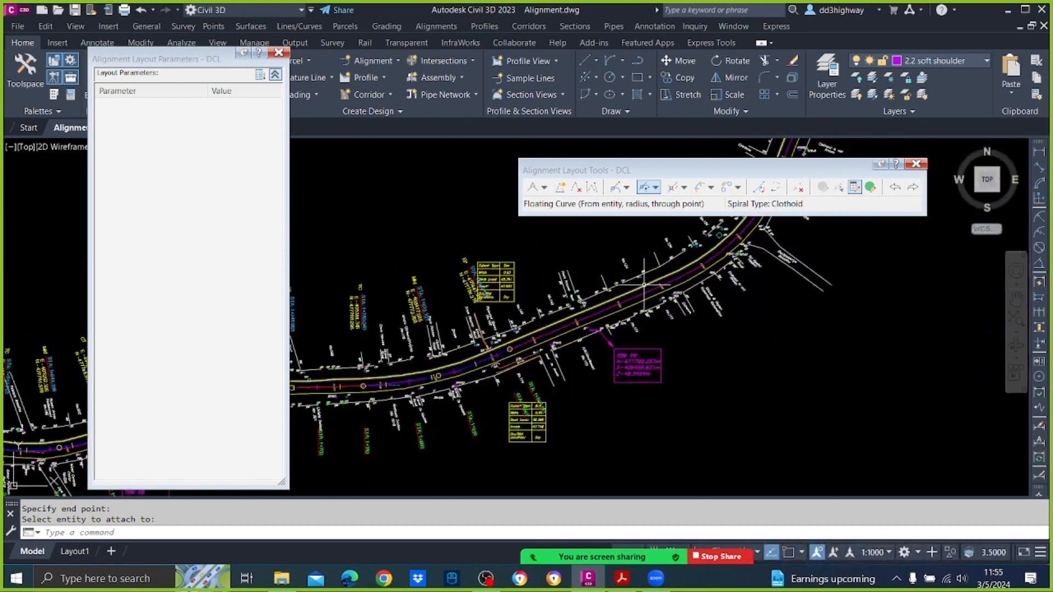
pyautogui.scroll(3, 615, 349)
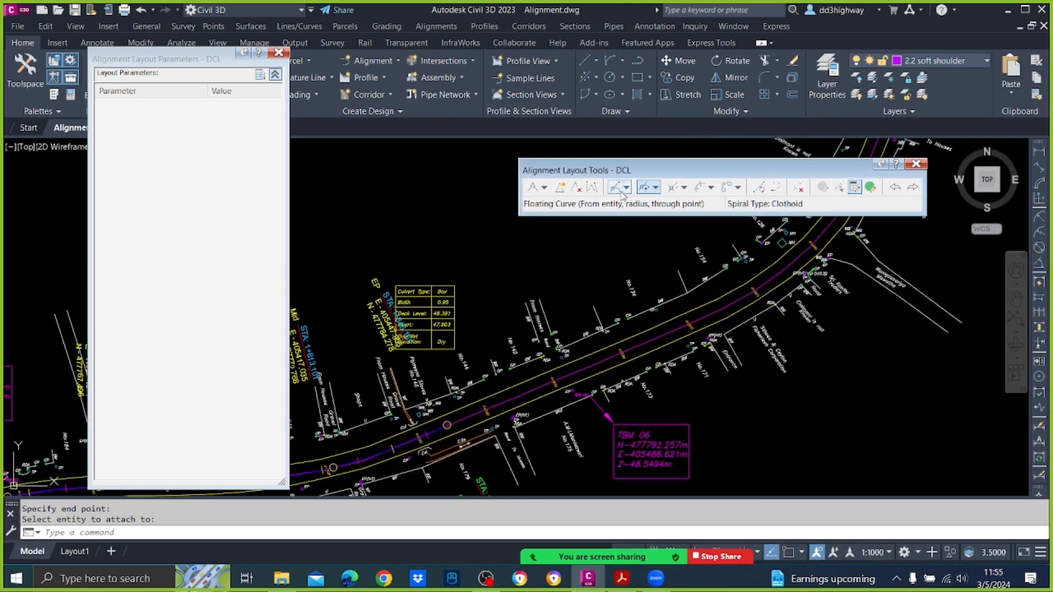
pyautogui.click(622, 188)
pyautogui.scroll(5, 437, 439)
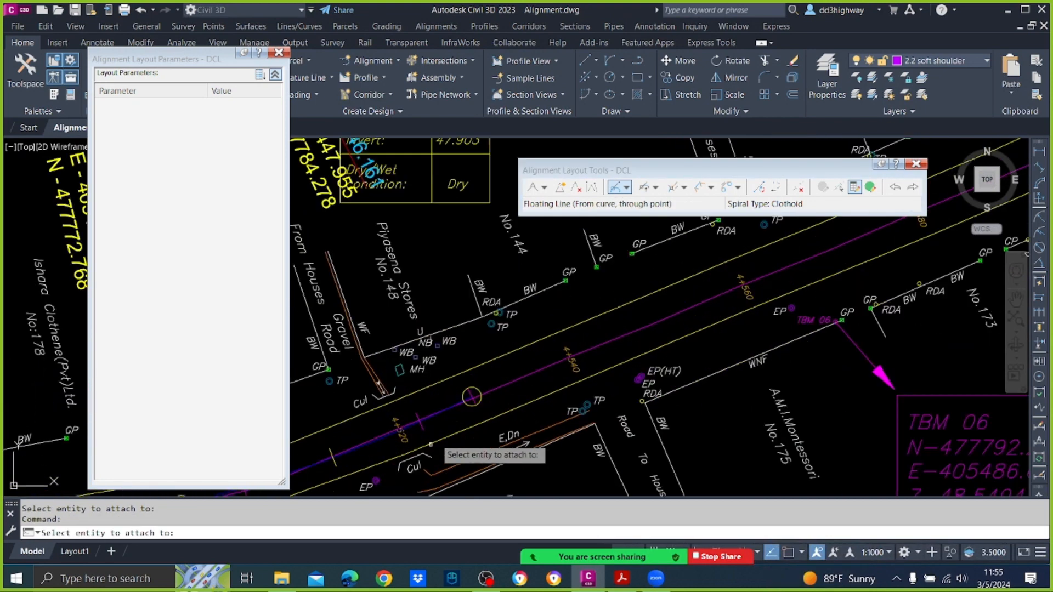
pyautogui.click(472, 396)
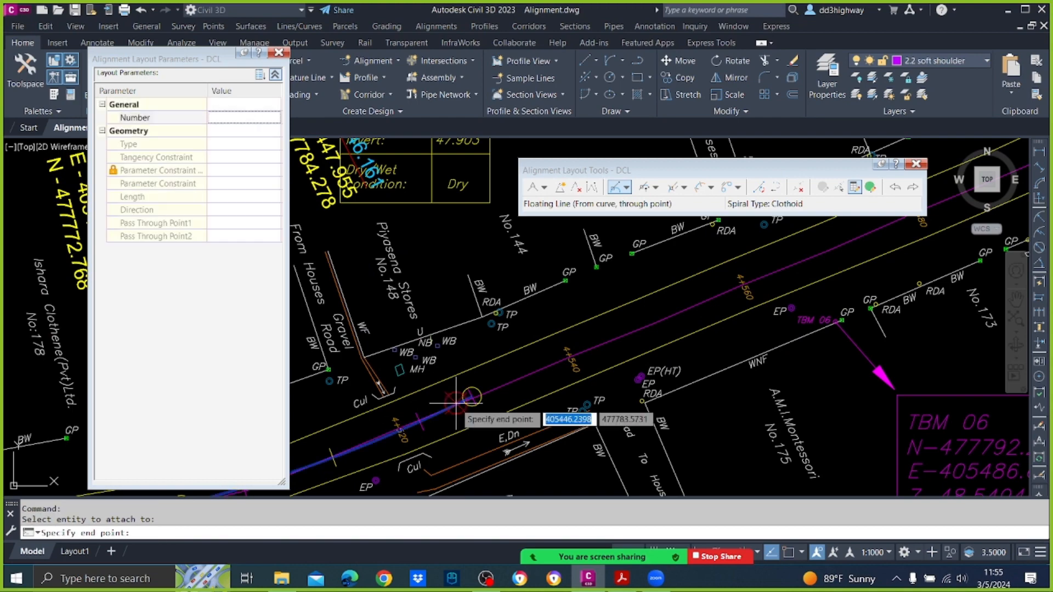
pyautogui.scroll(-5, 472, 397)
pyautogui.moveTo(794, 301); pyautogui.dragTo(746, 369, button='middle')
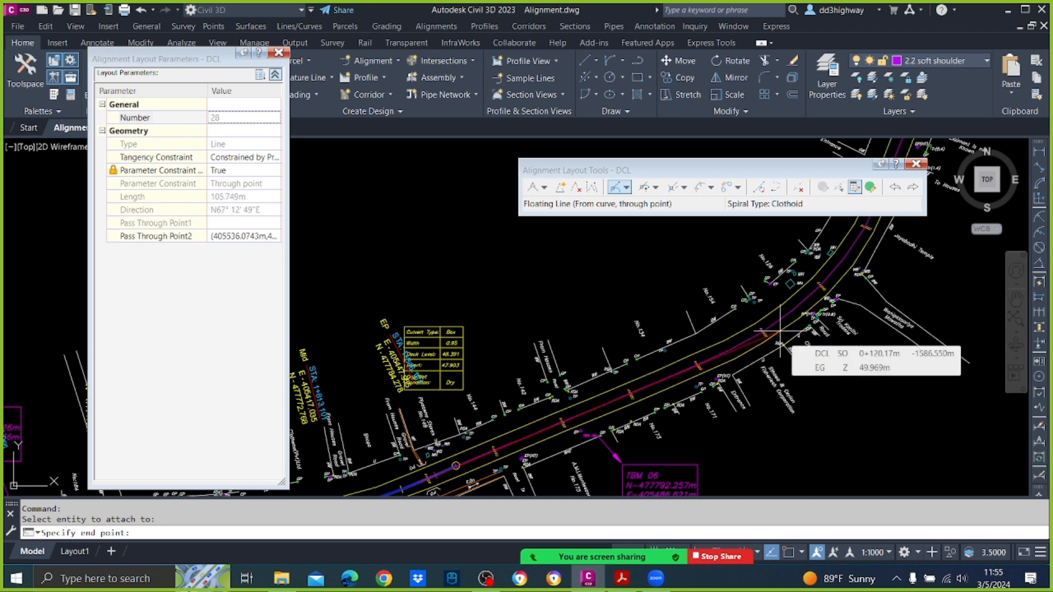
pyautogui.click(779, 332)
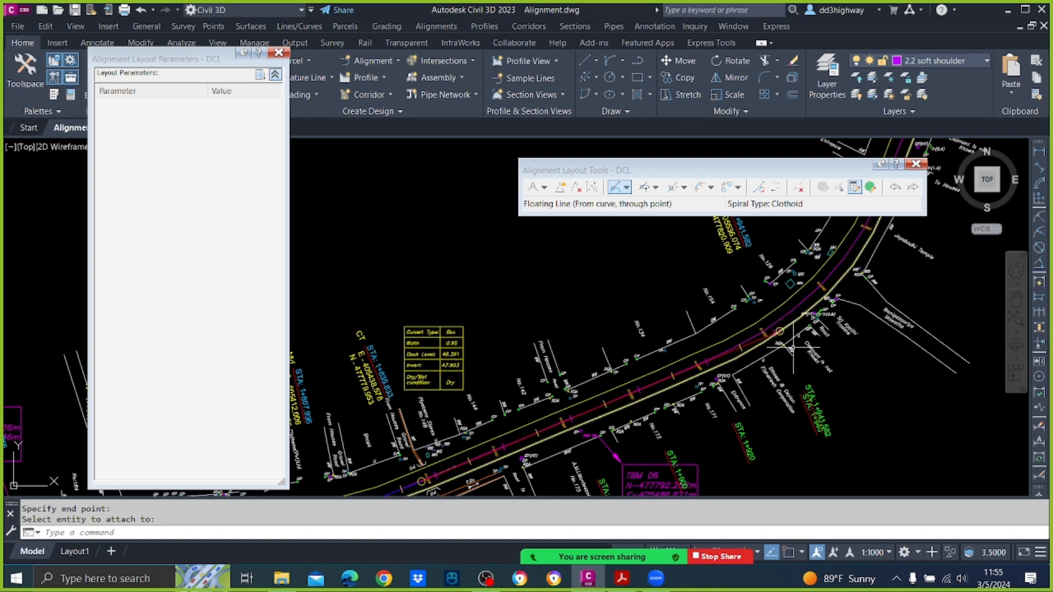
# Step: Add a floating curve of 150 m radius, less than 180°, from the last line to a centreline point just before chainage 4+700
pyautogui.scroll(-4, 779, 331)
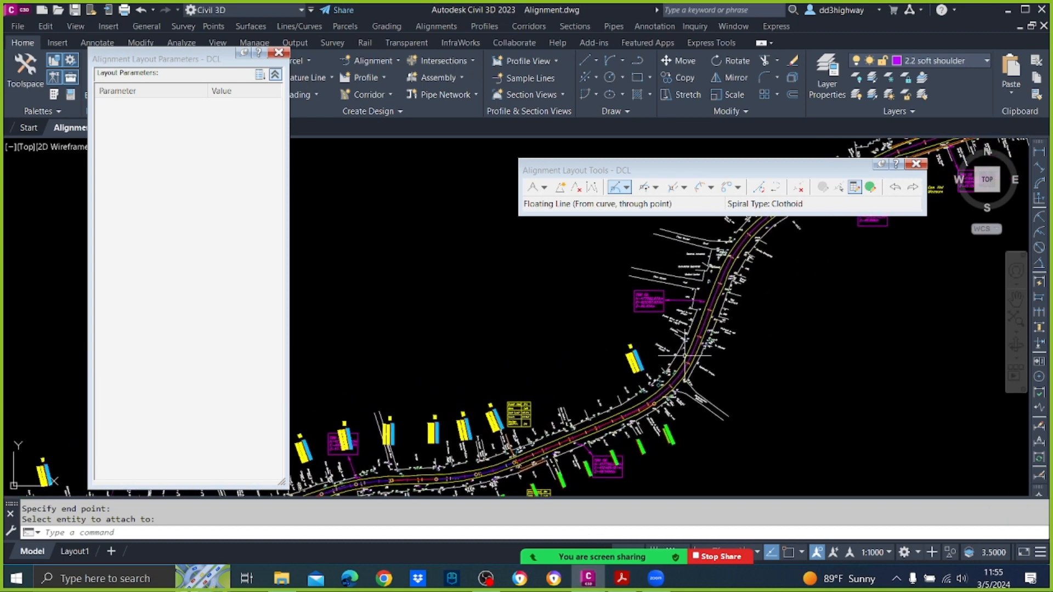
pyautogui.scroll(4, 690, 359)
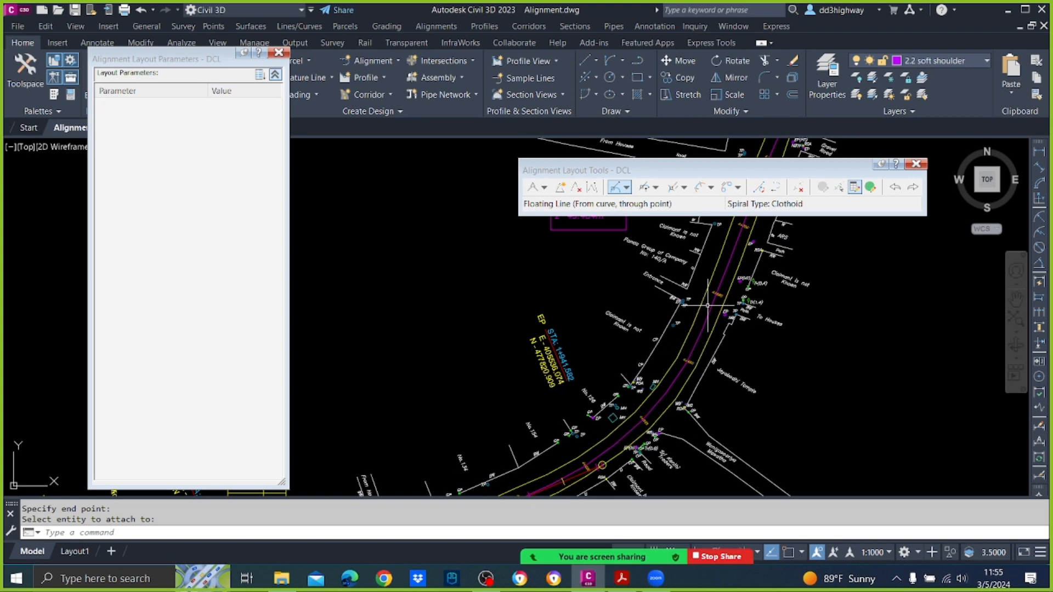
pyautogui.click(645, 190)
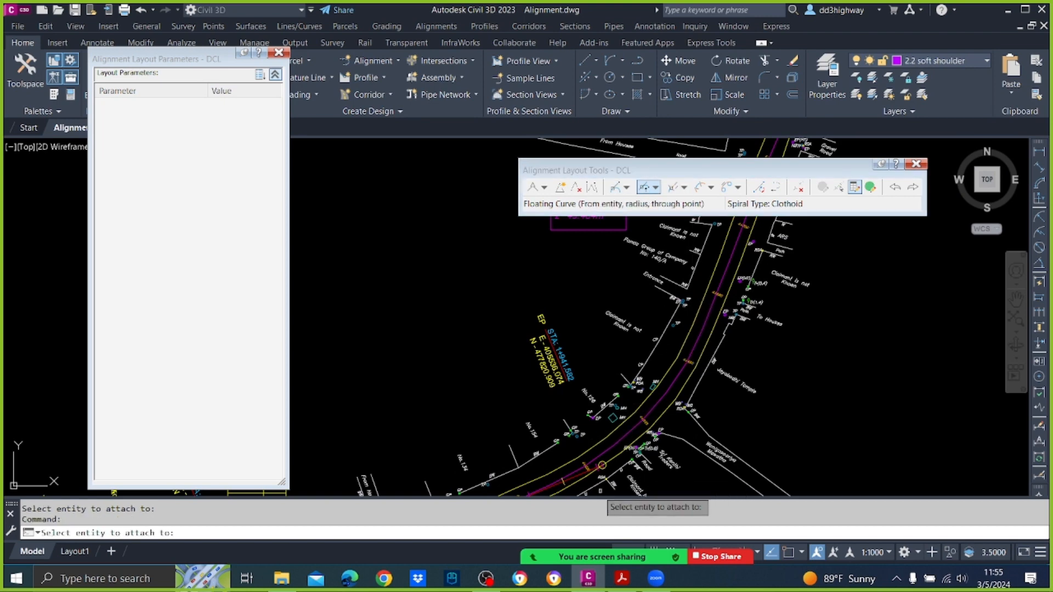
pyautogui.click(583, 472)
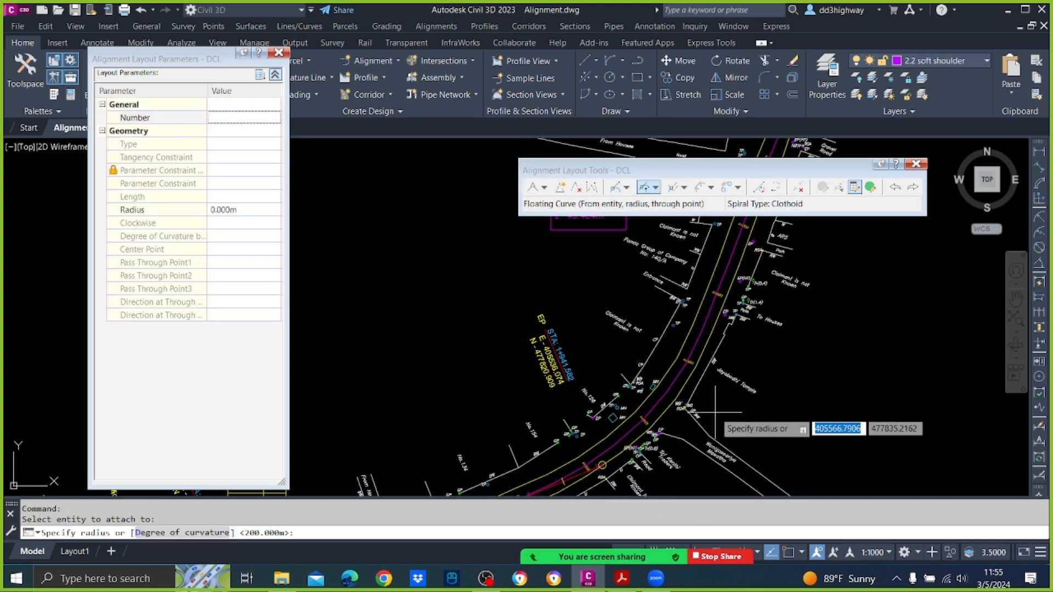
pyautogui.write('150')
pyautogui.press('Return')
pyautogui.press('Return')
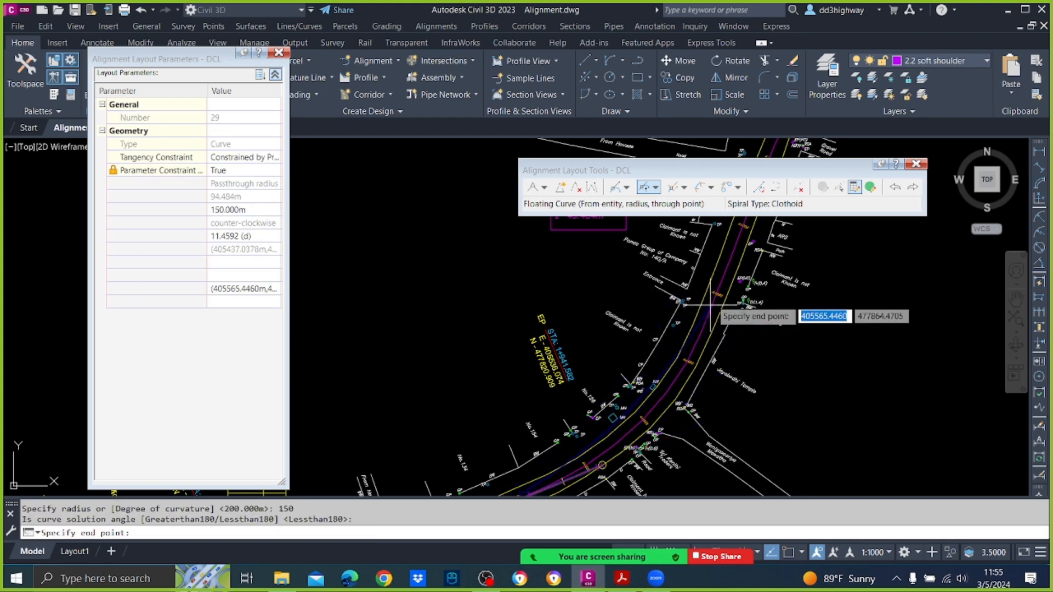
pyautogui.click(729, 255)
pyautogui.press('Return')
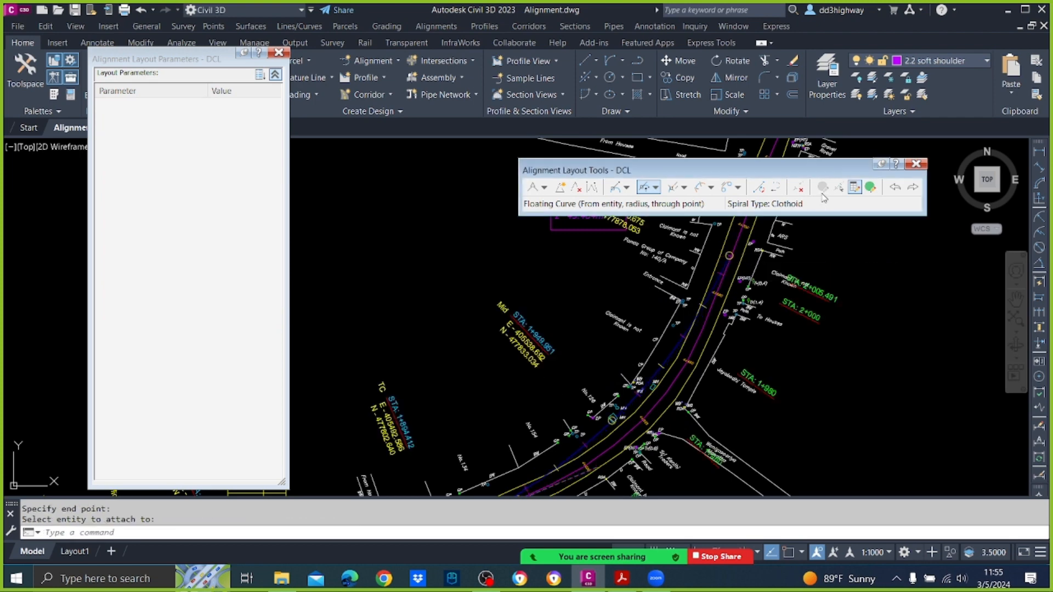
# Step: Try radii of 100 m, 80 m and 90 m on the new curve to match the bend of the road
pyautogui.click(838, 187)
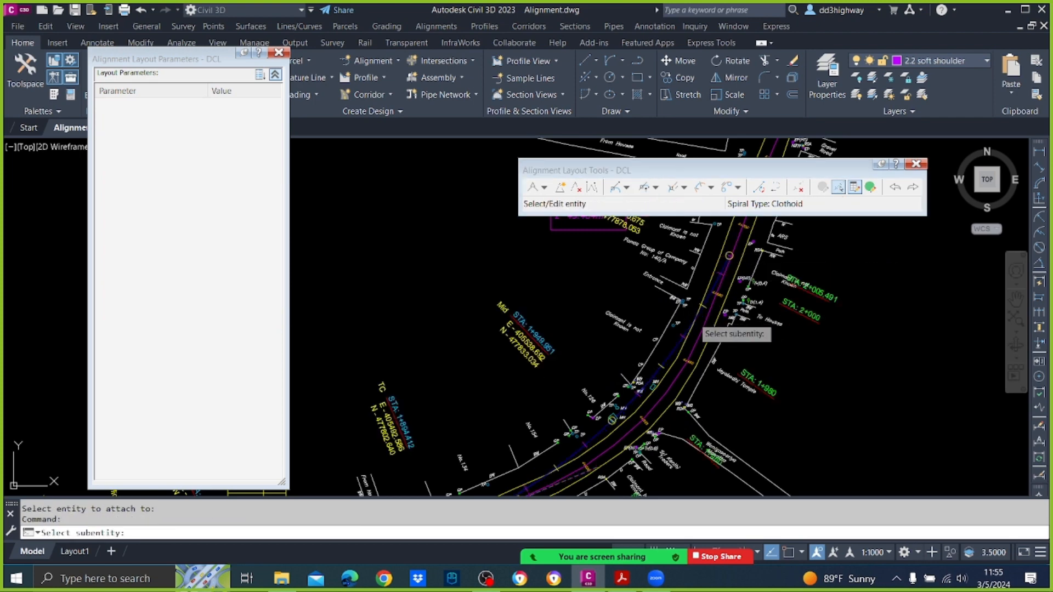
pyautogui.click(694, 317)
pyautogui.click(247, 209)
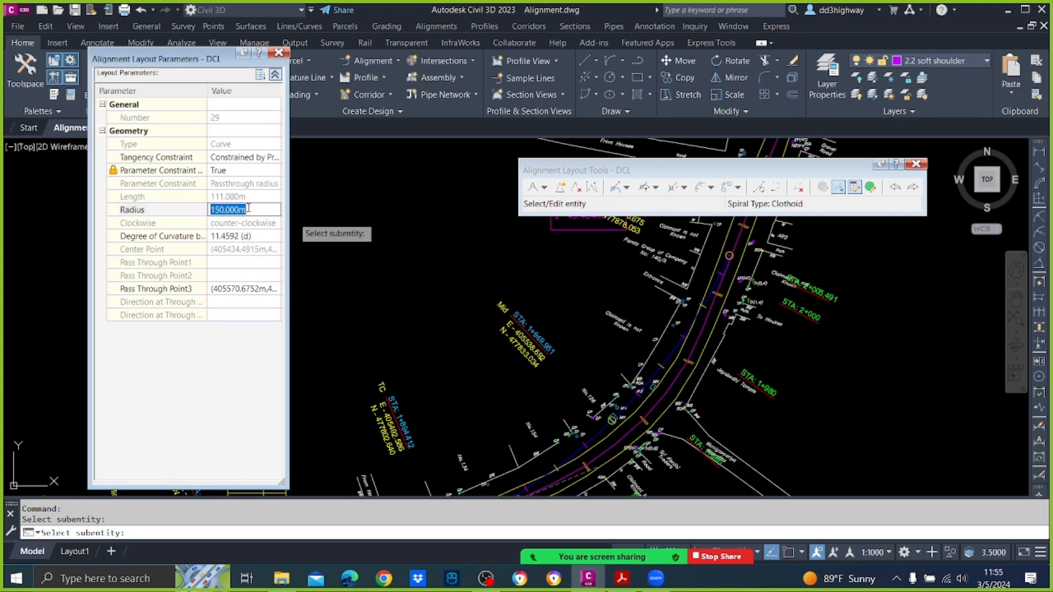
pyautogui.press('Return')
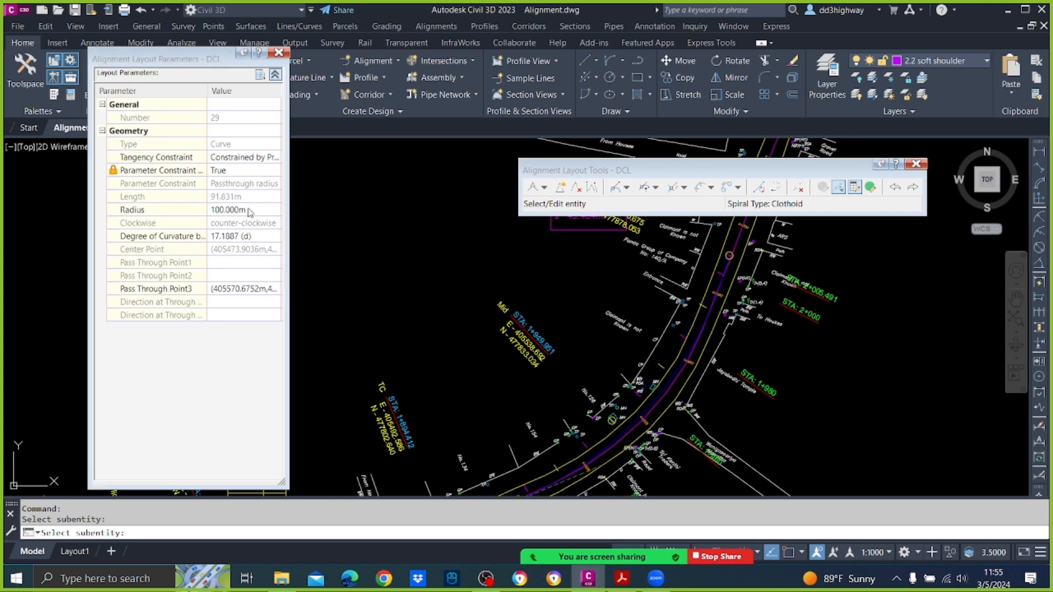
pyautogui.click(249, 210)
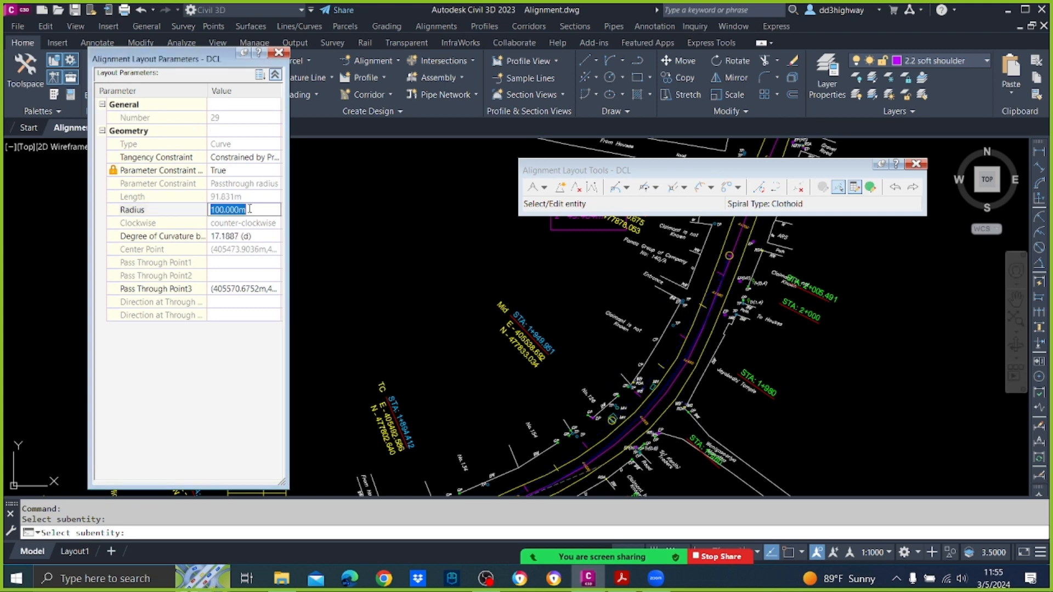
pyautogui.press('Return')
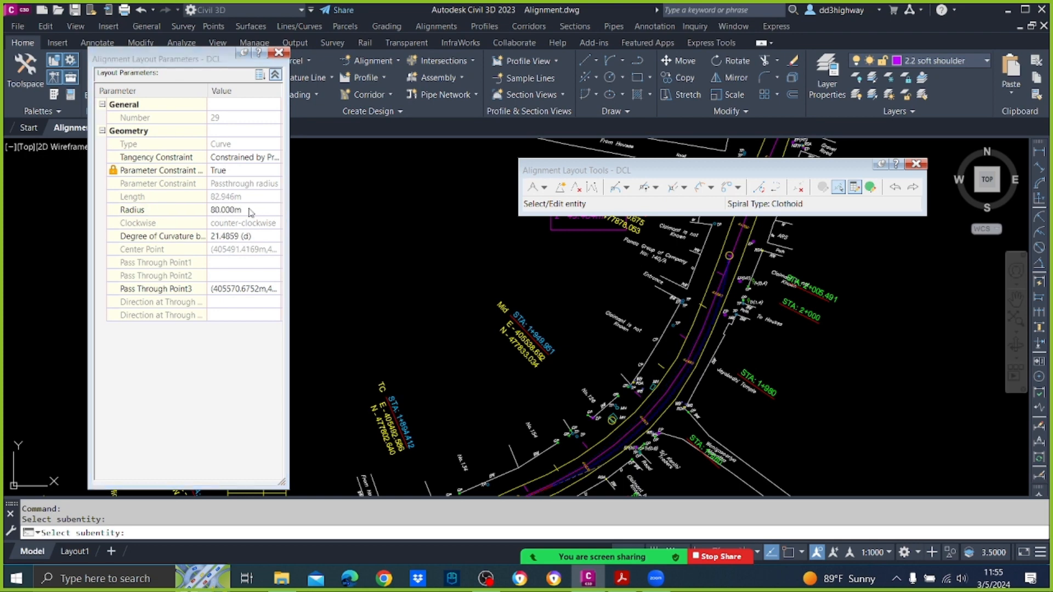
pyautogui.click(265, 210)
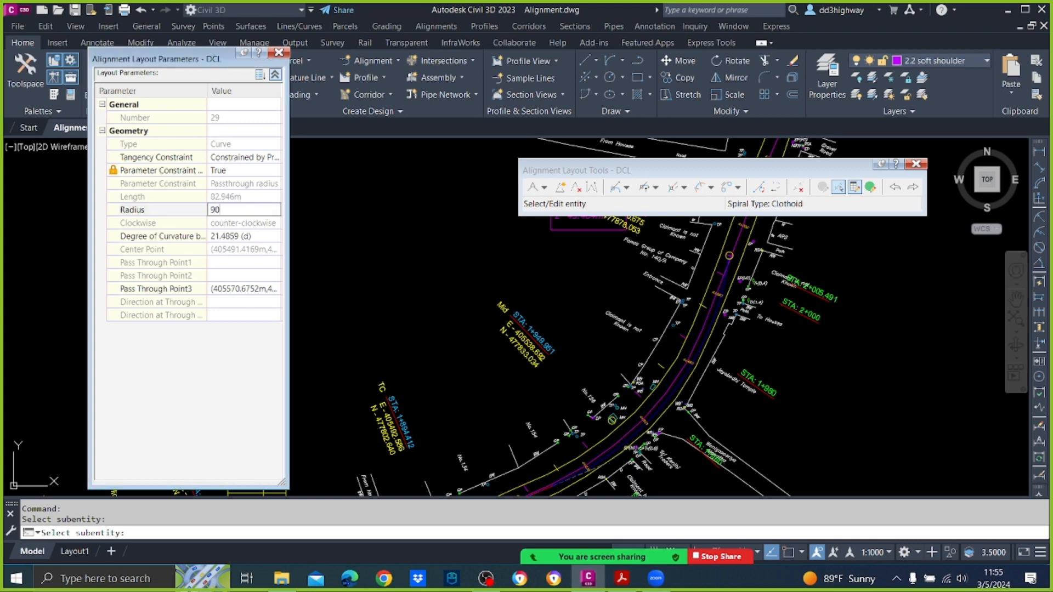
pyautogui.press('Return')
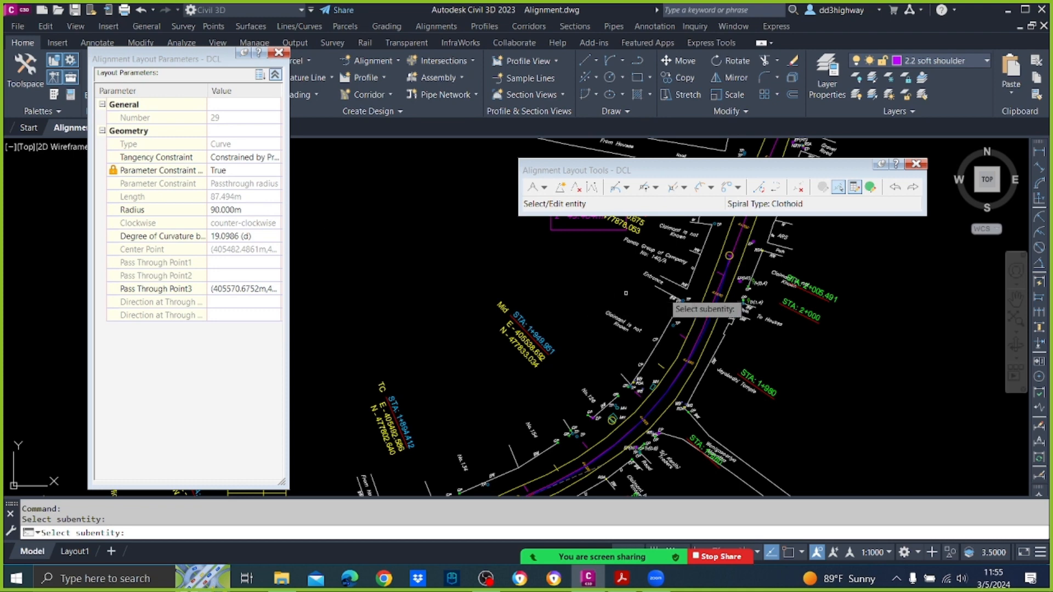
pyautogui.press('Escape')
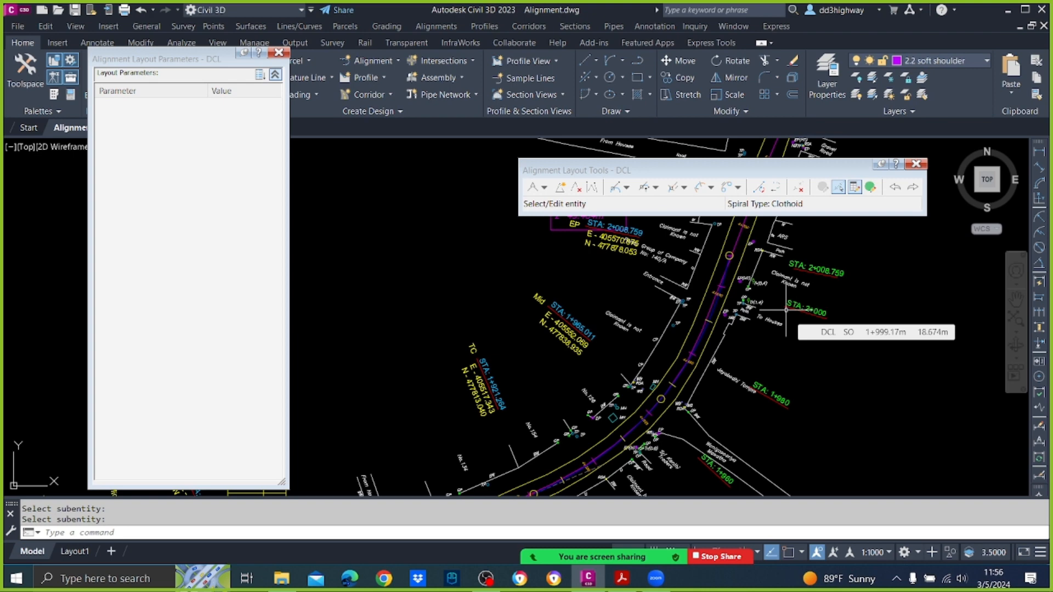
# Step: Set the radius of the last curve, around the northward bend, to 95 m
pyautogui.scroll(2, 677, 323)
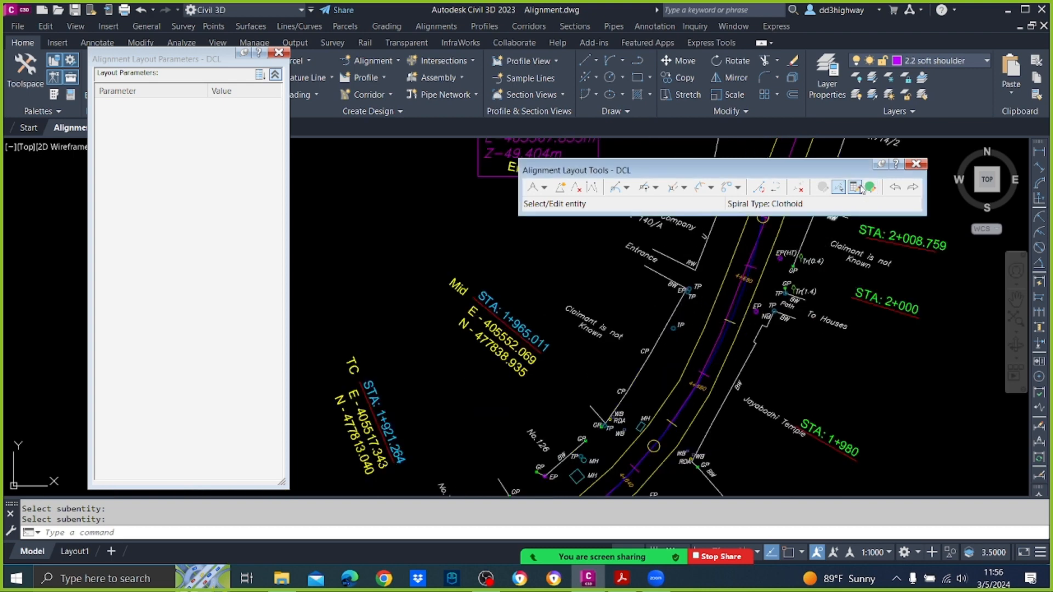
pyautogui.click(840, 187)
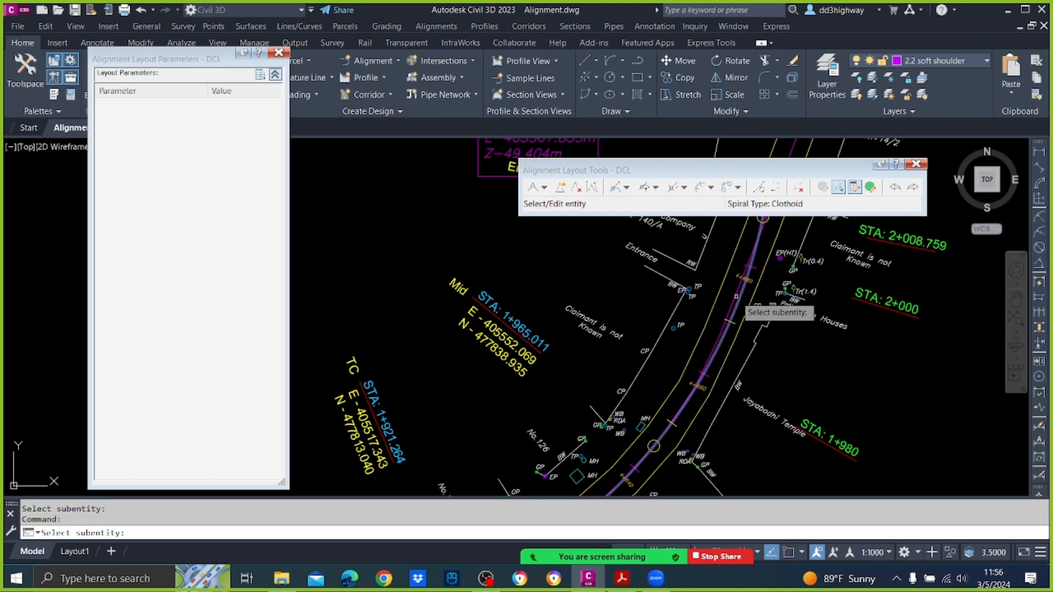
pyautogui.click(740, 301)
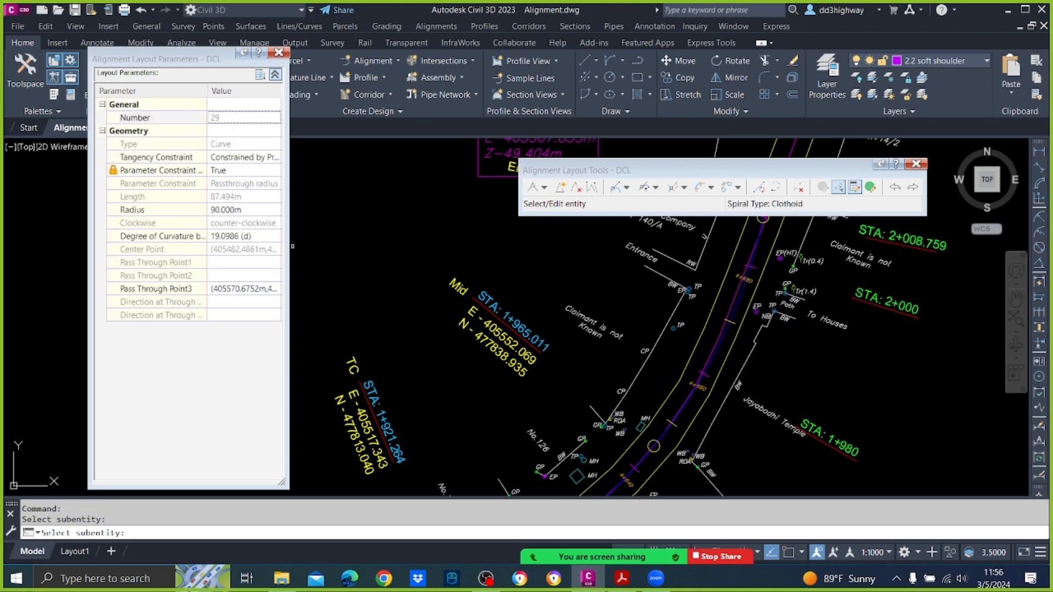
pyautogui.click(239, 210)
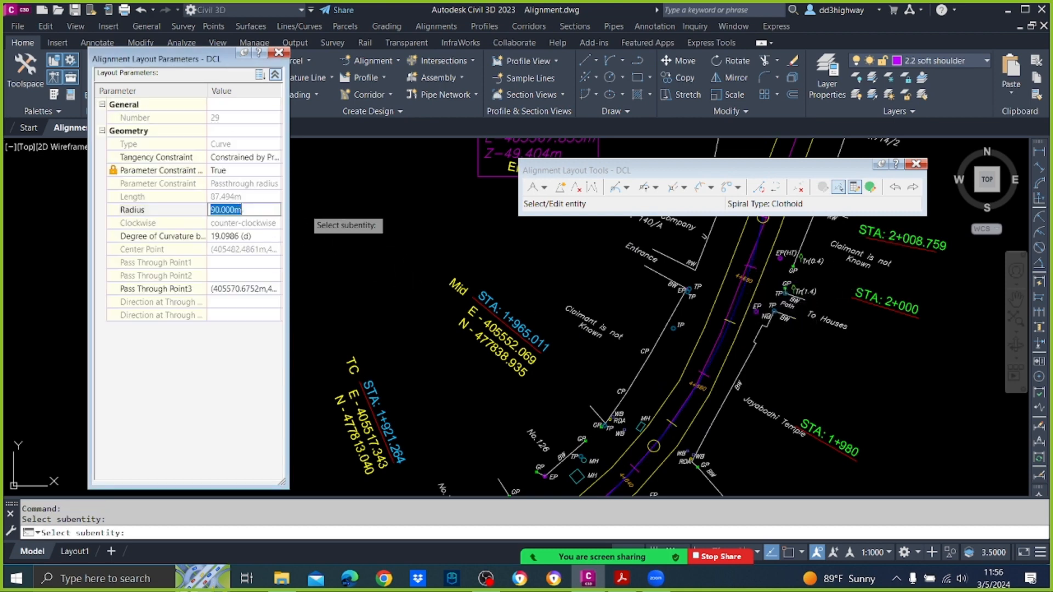
pyautogui.press('Return')
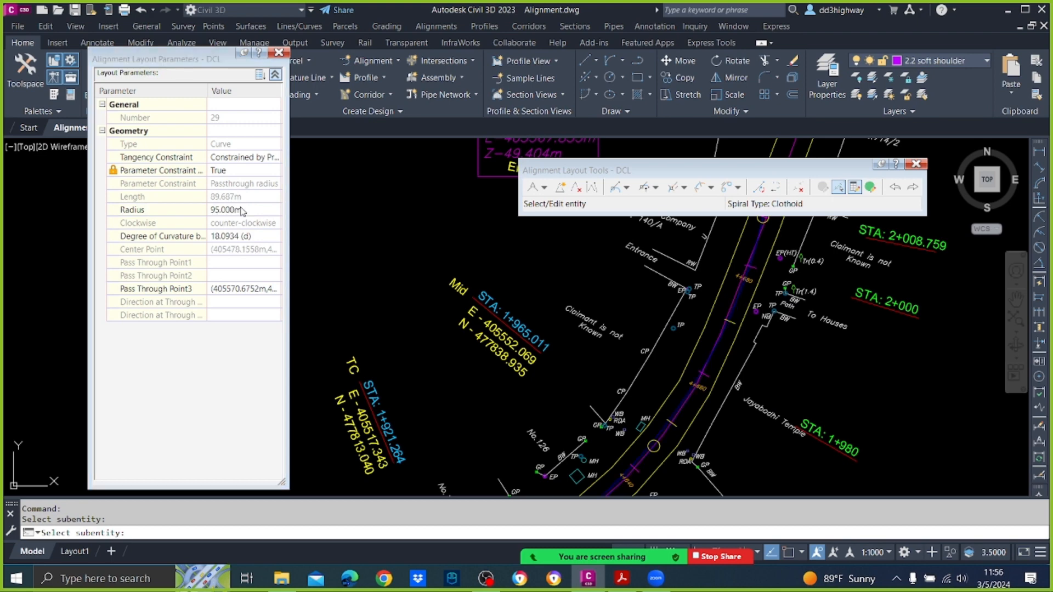
pyautogui.rightClick(816, 322)
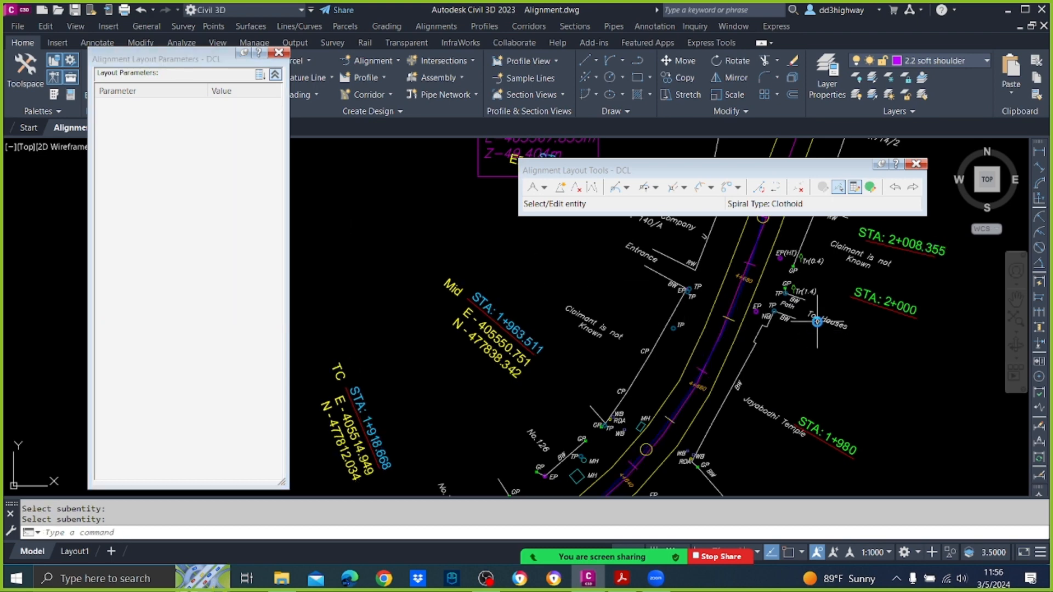
# Step: Add a floating line from the end of the latest curve to a centreline point near chainage 4+740
pyautogui.scroll(-5, 793, 370)
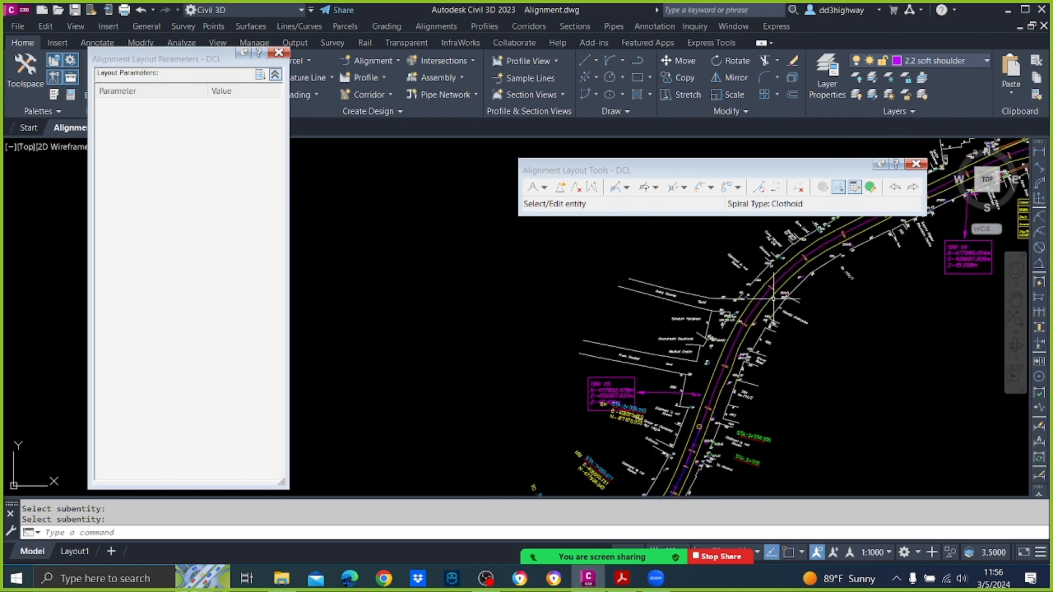
pyautogui.click(615, 187)
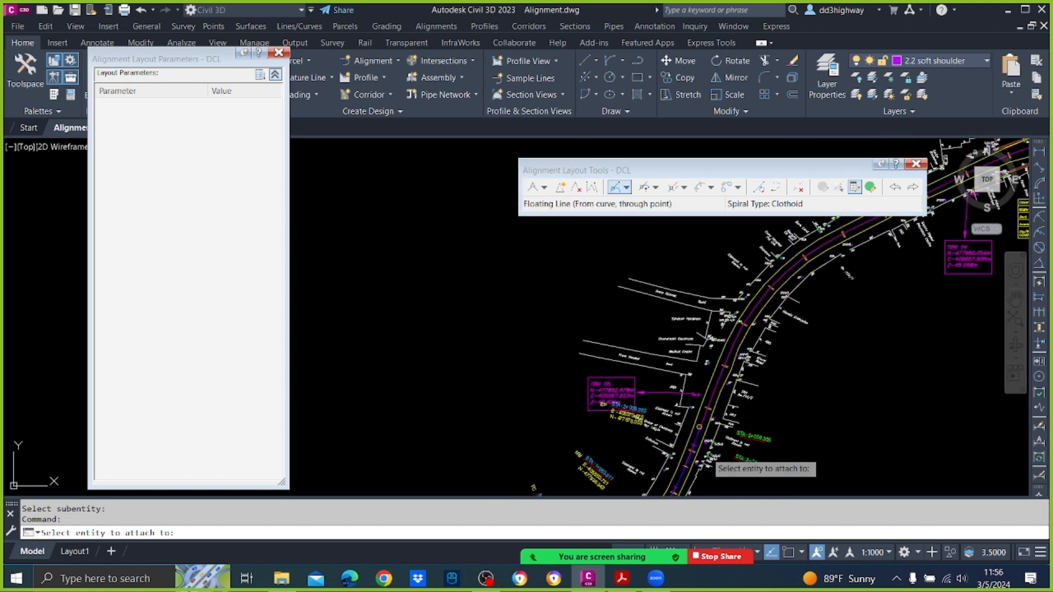
pyautogui.scroll(3, 718, 425)
pyautogui.scroll(3, 725, 417)
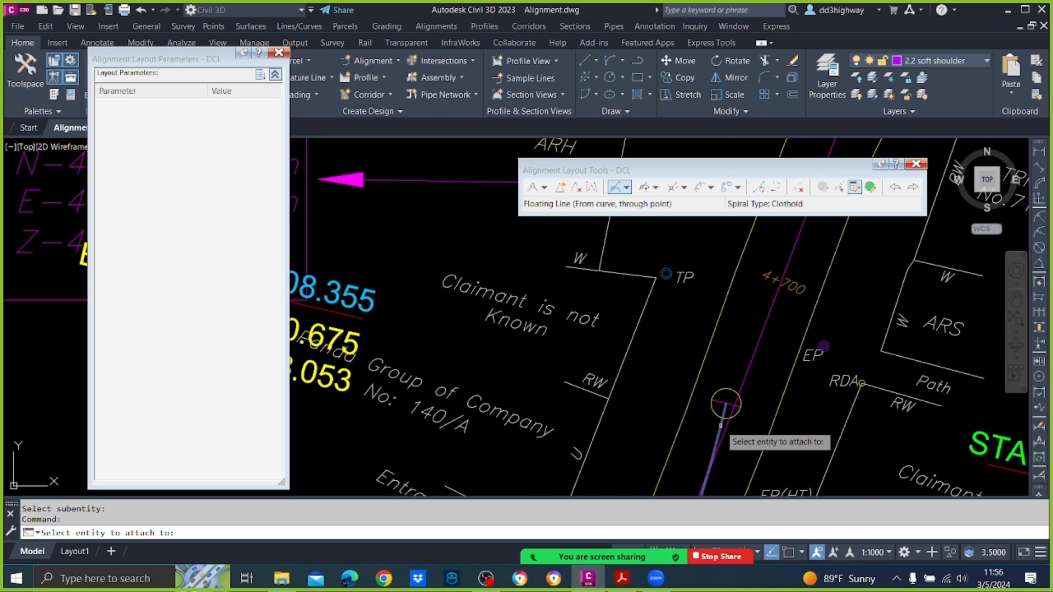
pyautogui.click(725, 404)
pyautogui.click(725, 404)
pyautogui.scroll(-5, 726, 404)
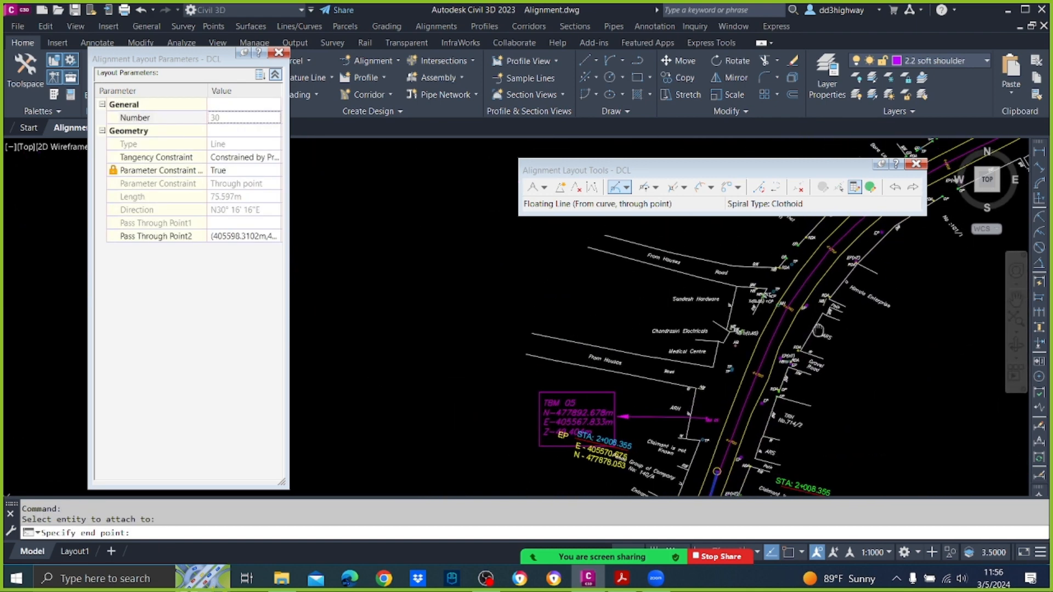
pyautogui.click(785, 297)
pyautogui.press('Return')
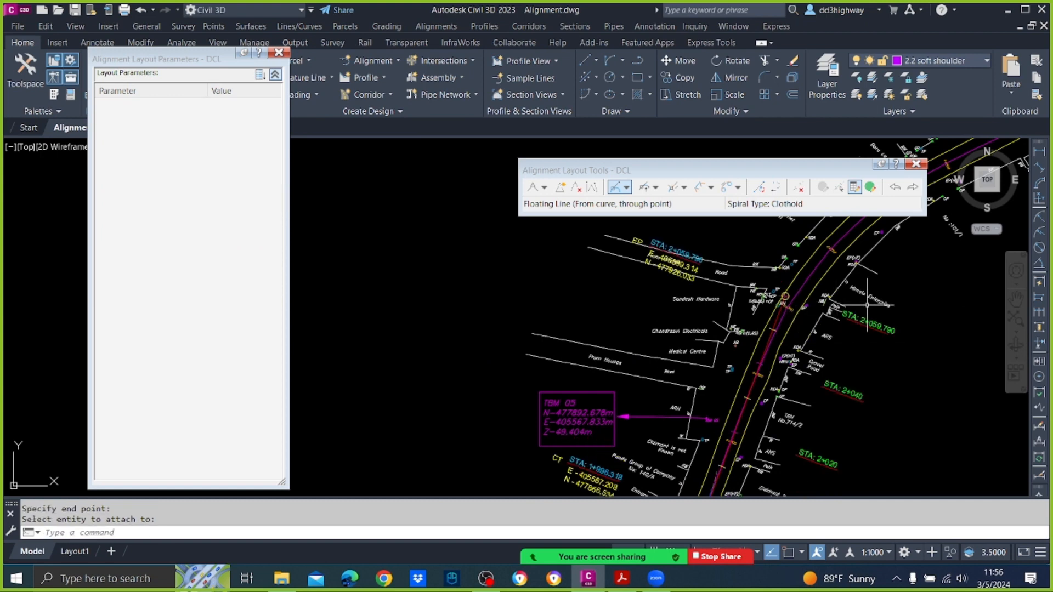
pyautogui.scroll(-2, 891, 279)
pyautogui.moveTo(892, 279); pyautogui.dragTo(893, 277)
pyautogui.moveTo(893, 277); pyautogui.dragTo(709, 353, button='middle')
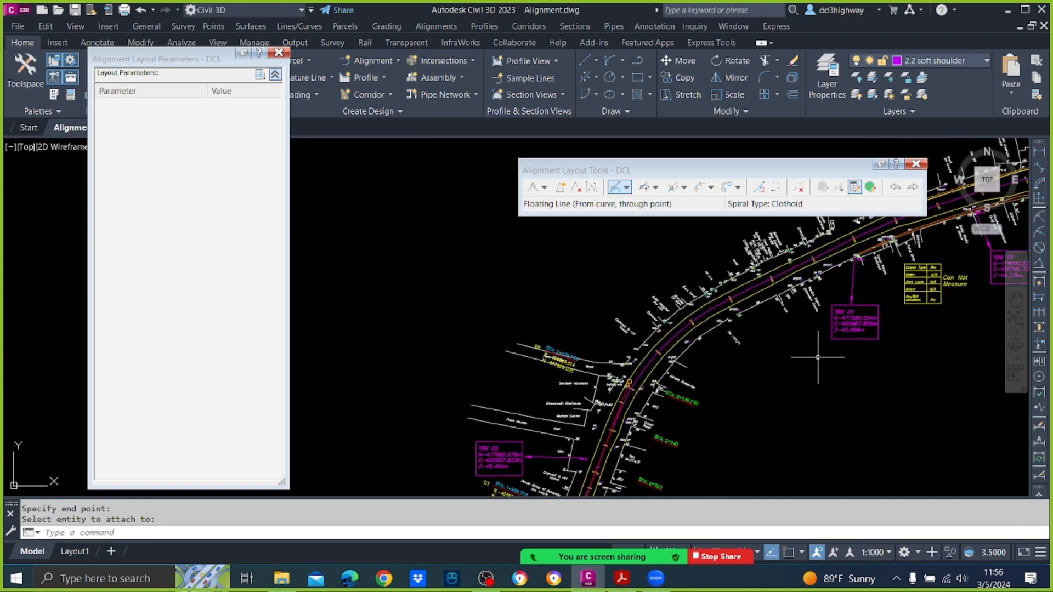
pyautogui.moveTo(840, 362)
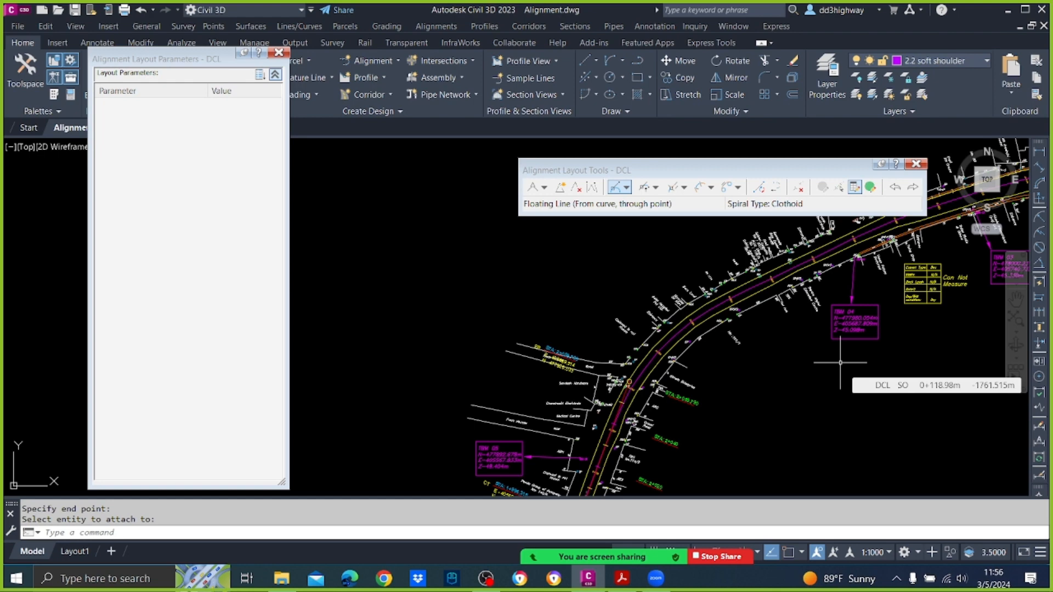
pyautogui.click(647, 186)
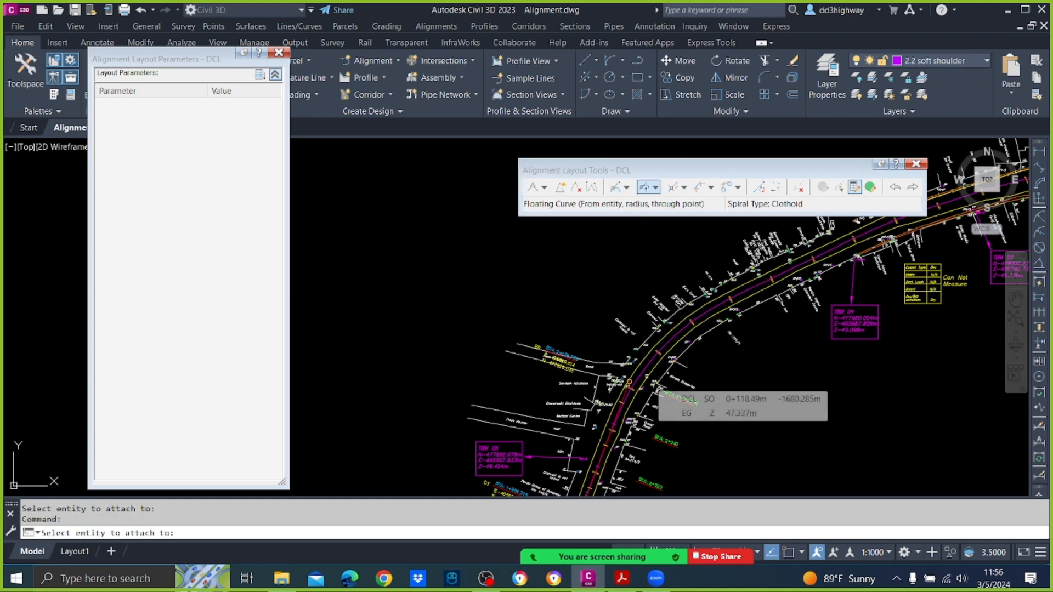
pyautogui.press('Escape')
# Step: Draw a straight guide line from the centreline near chainage 4+860 back along the road's straight, extending it past the bend near 4+760
pyautogui.scroll(5, 639, 378)
pyautogui.scroll(2, 640, 376)
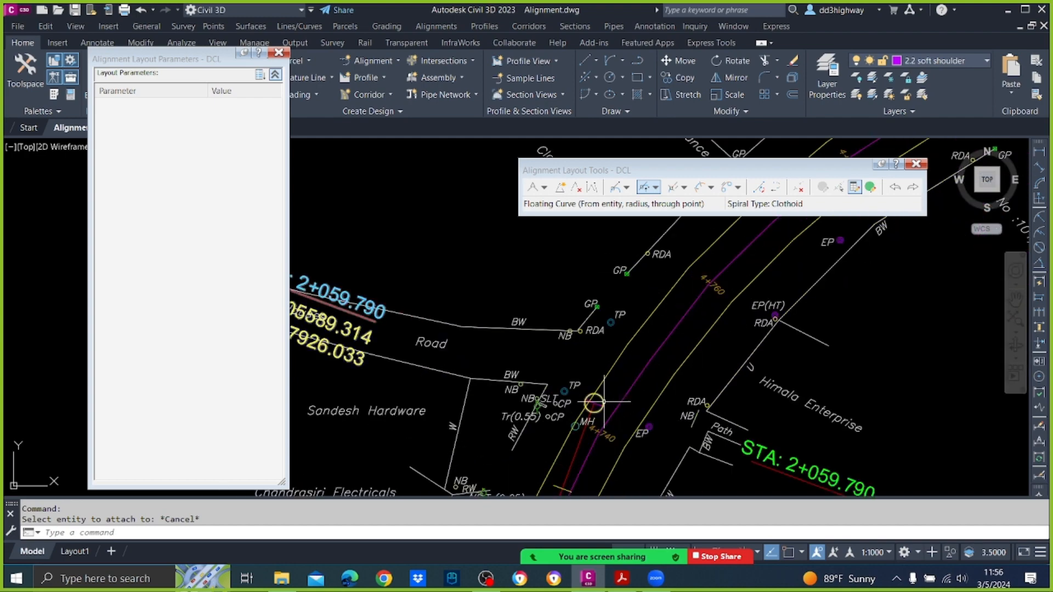
pyautogui.scroll(-5, 603, 403)
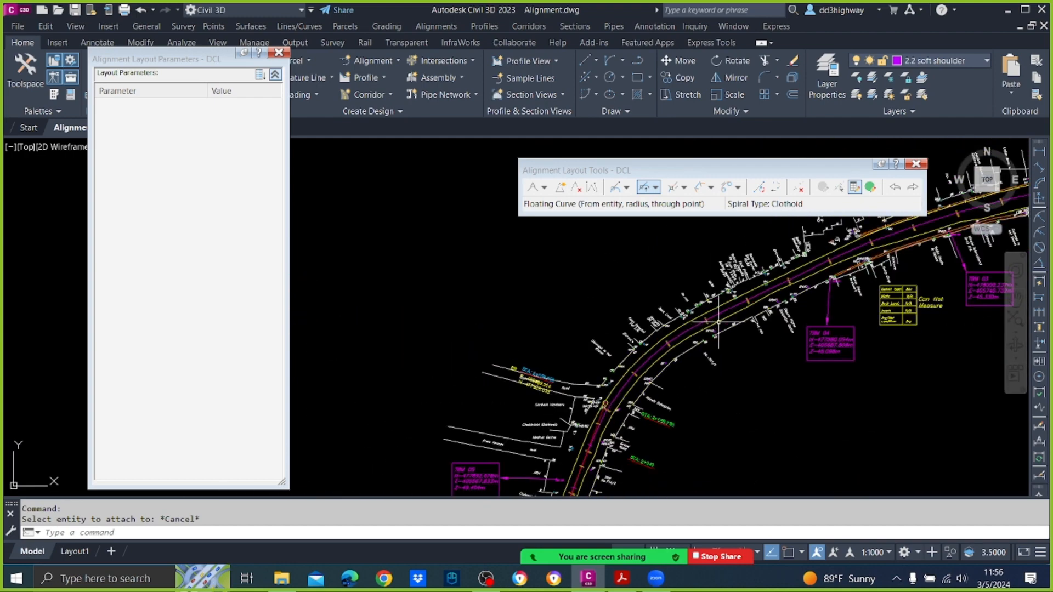
pyautogui.moveTo(877, 249); pyautogui.dragTo(826, 272, button='middle')
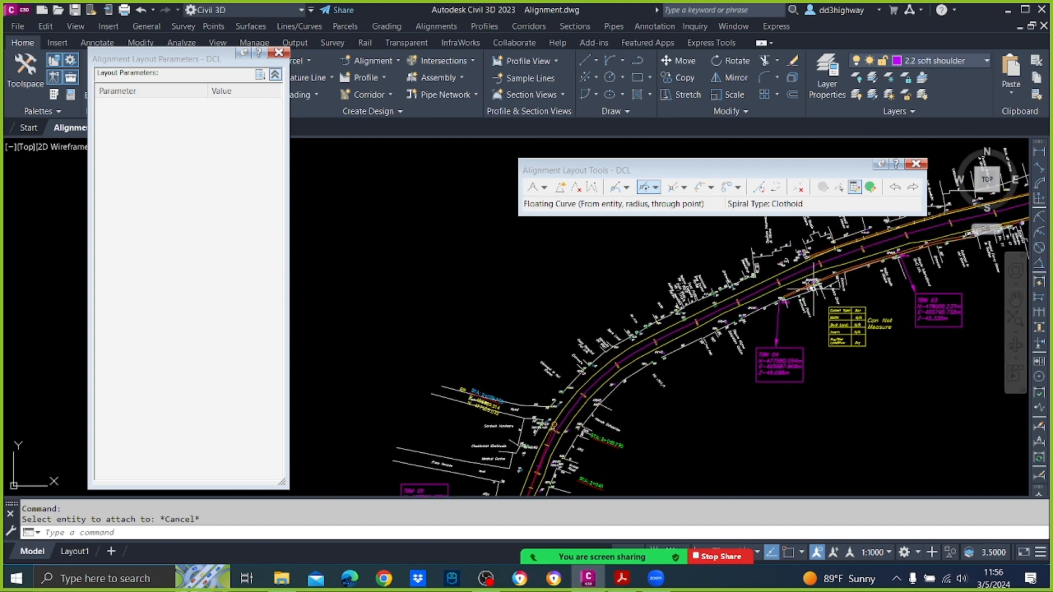
pyautogui.write('l')
pyautogui.press('Return')
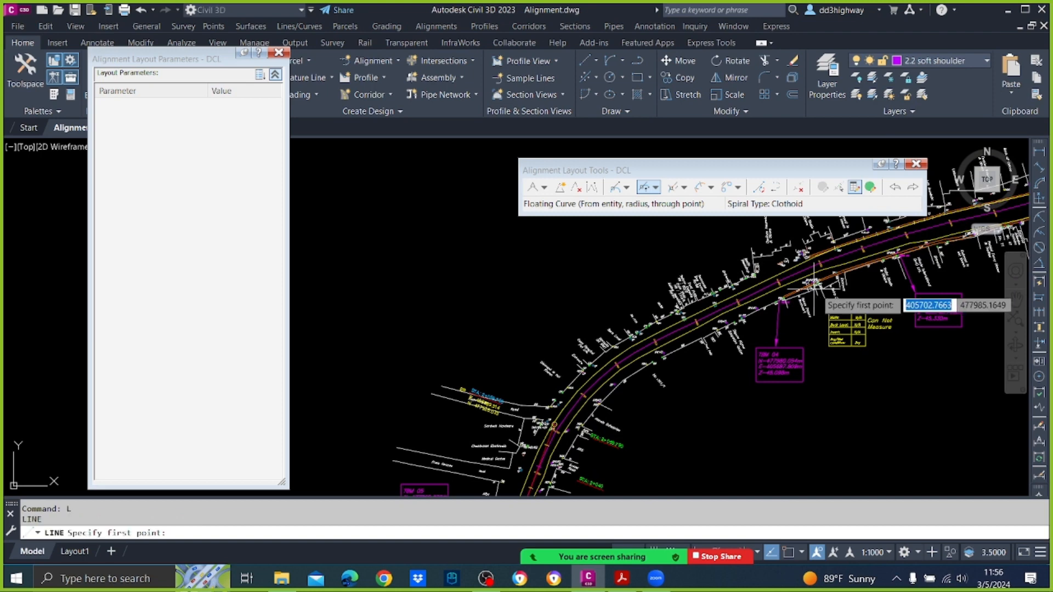
pyautogui.scroll(2, 801, 256)
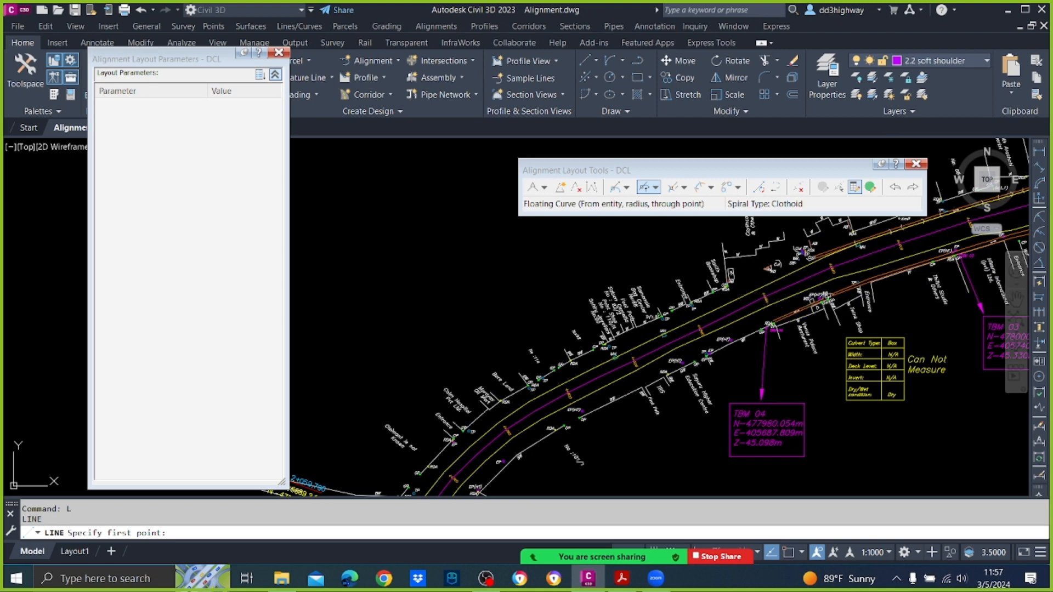
pyautogui.click(768, 297)
pyautogui.moveTo(485, 435); pyautogui.dragTo(705, 312, button='middle')
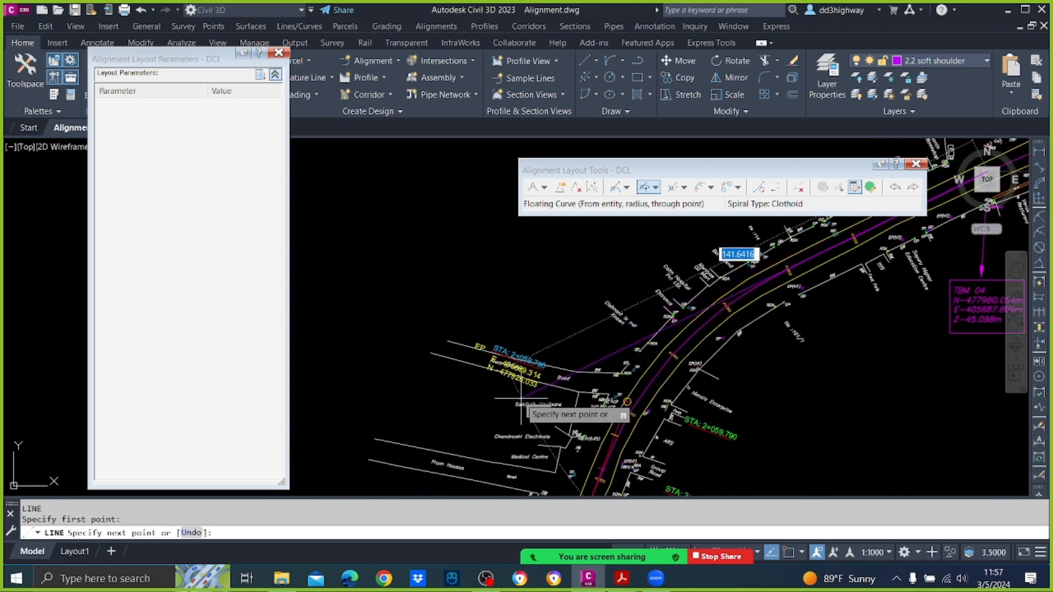
pyautogui.click(470, 426)
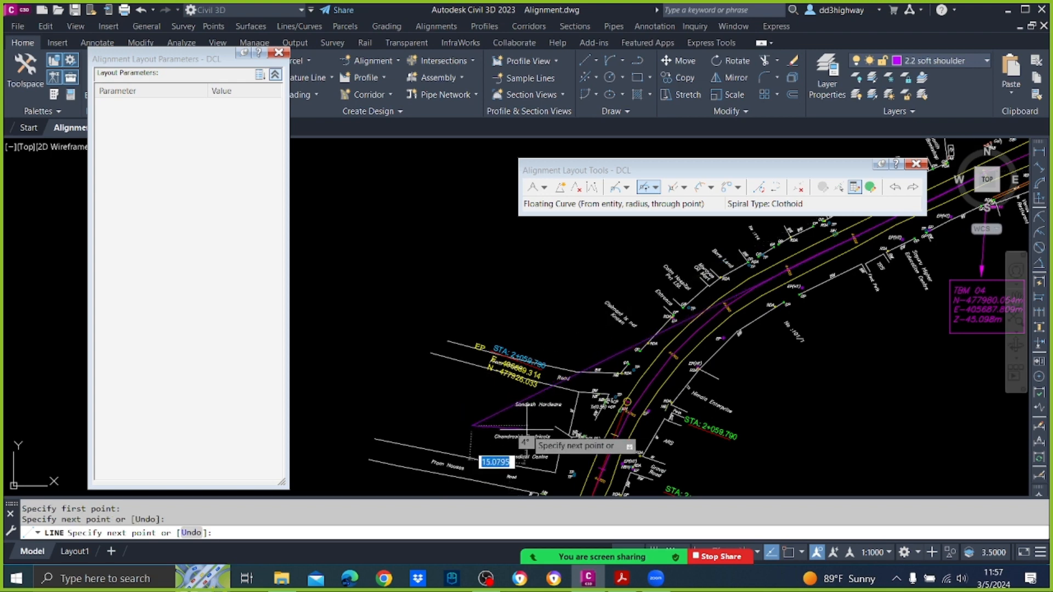
pyautogui.press('Escape')
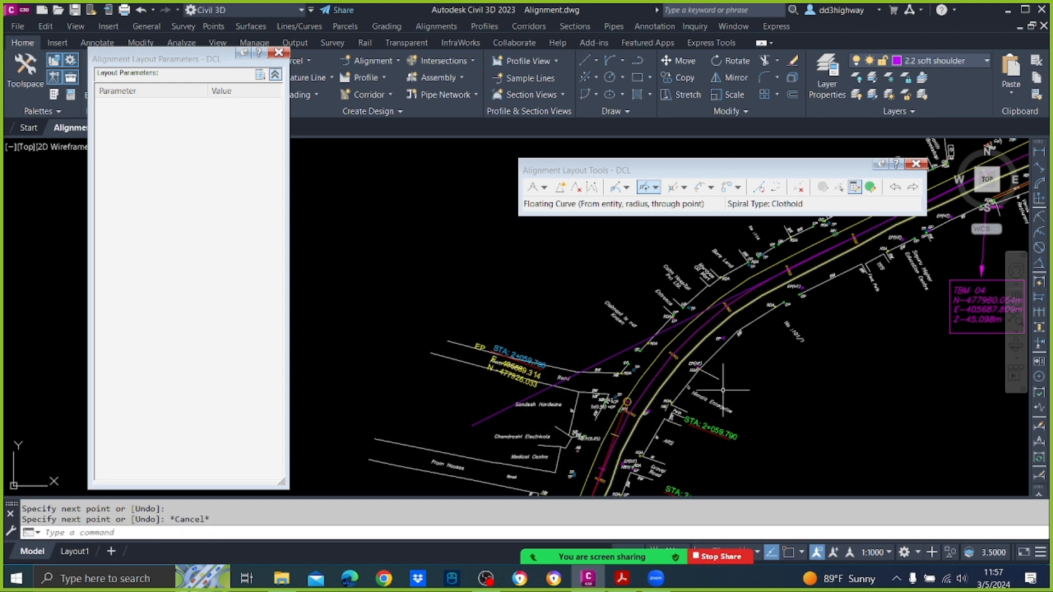
# Step: Stretch the end of the last floating line forward from near chainage 4+740 to meet the guide line
pyautogui.moveTo(634, 381); pyautogui.dragTo(539, 308, button='middle')
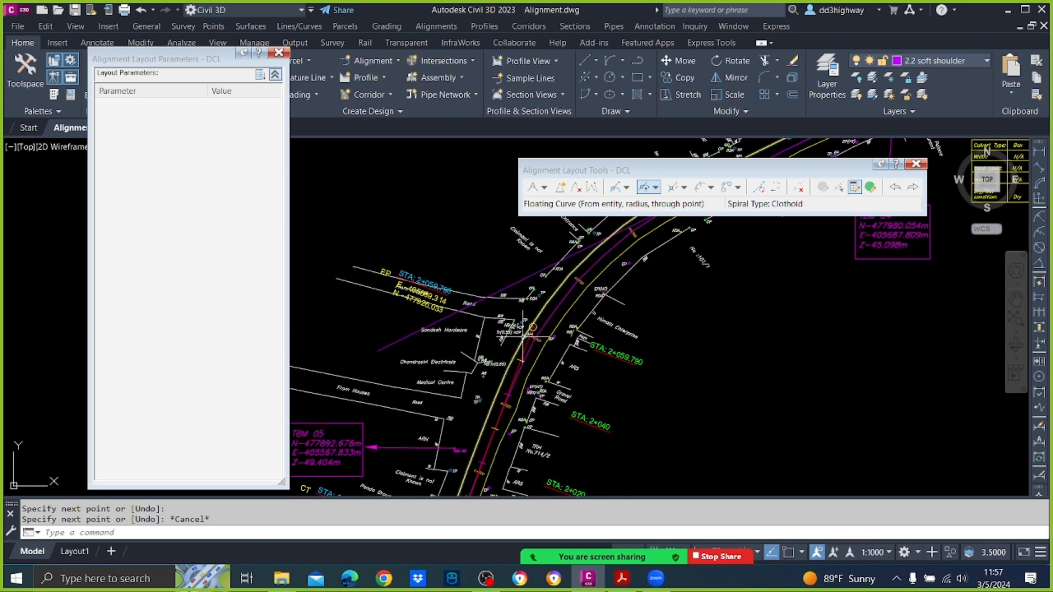
pyautogui.click(531, 328)
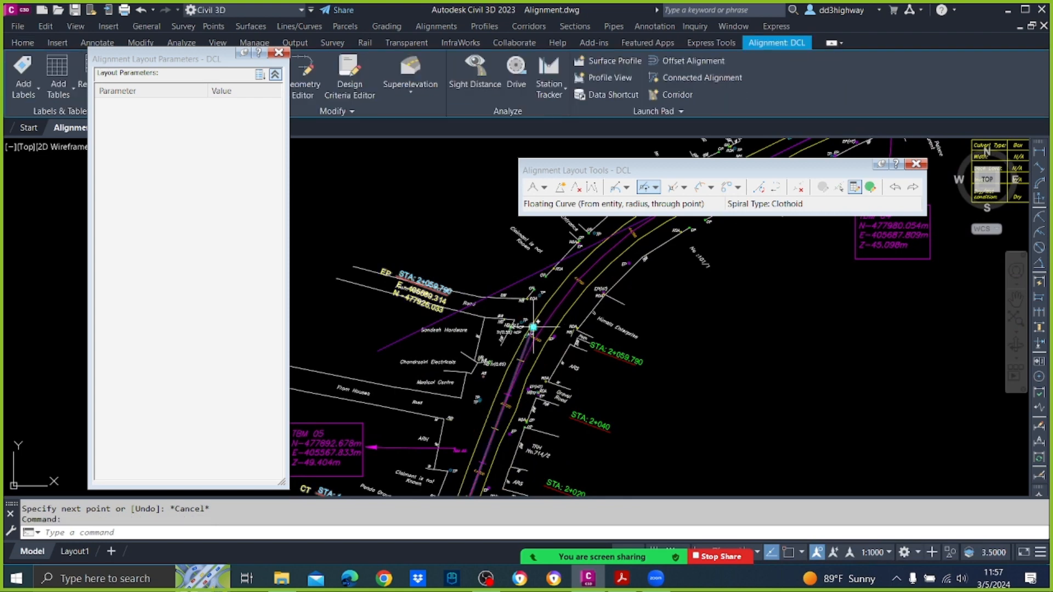
pyautogui.click(532, 327)
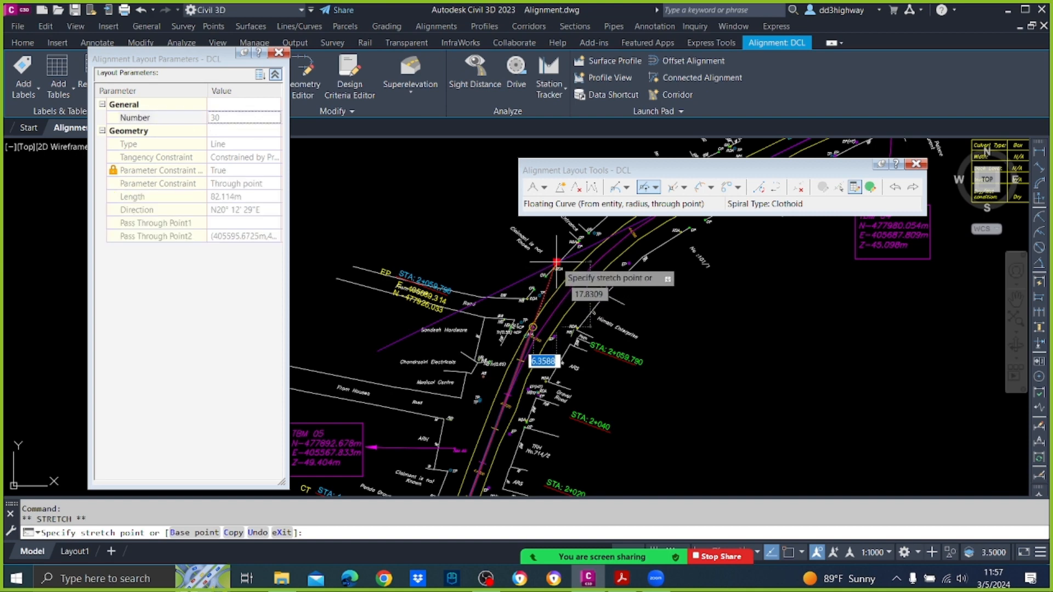
pyautogui.click(556, 262)
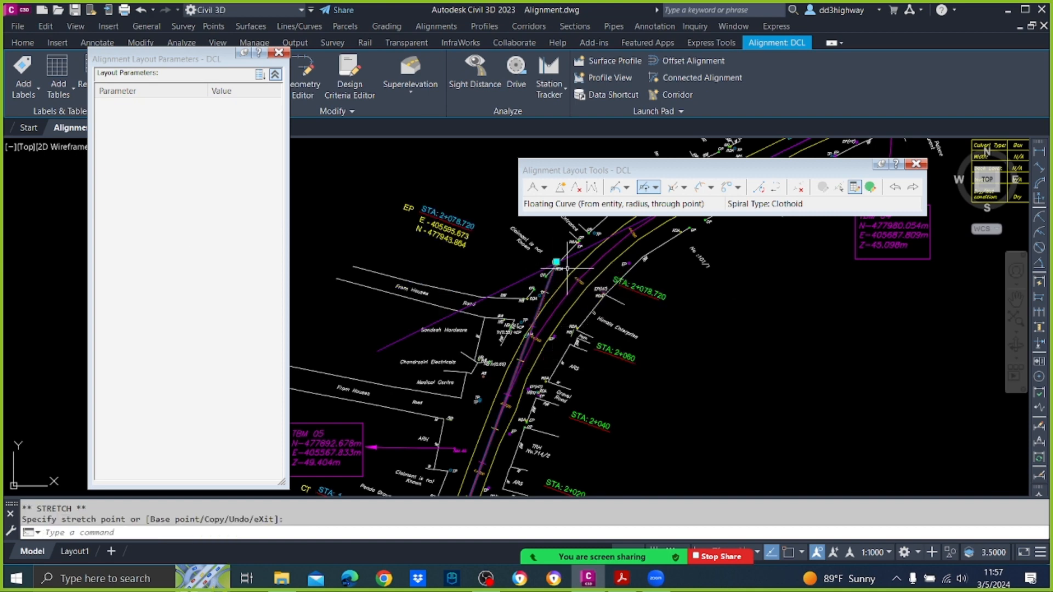
pyautogui.press('Escape')
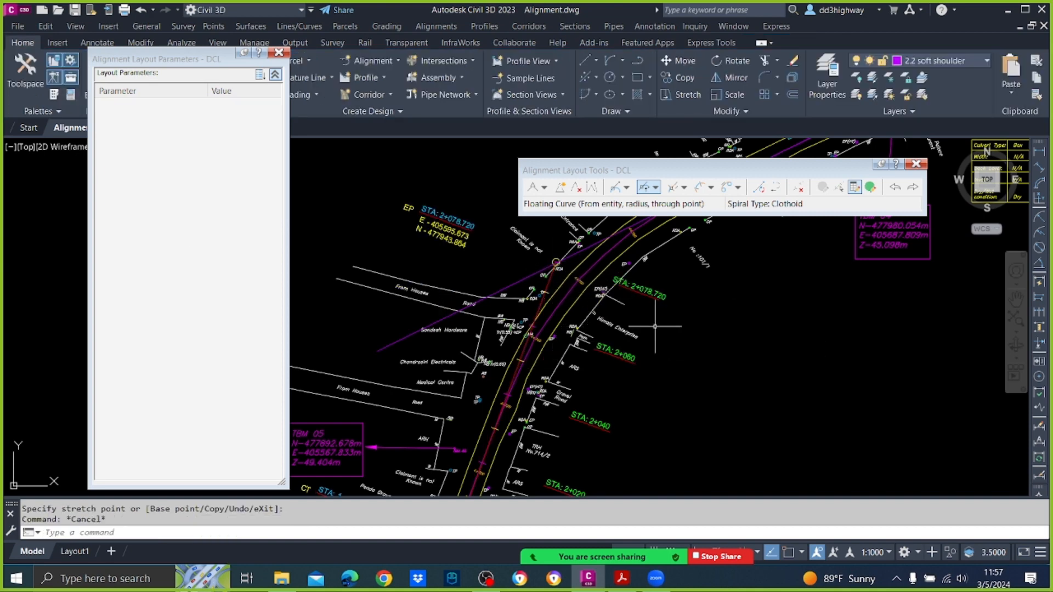
# Step: Start a Tangent-Tangent (No Curves) line, turn on object snap, and cancel the line before placing its start point
pyautogui.click(544, 190)
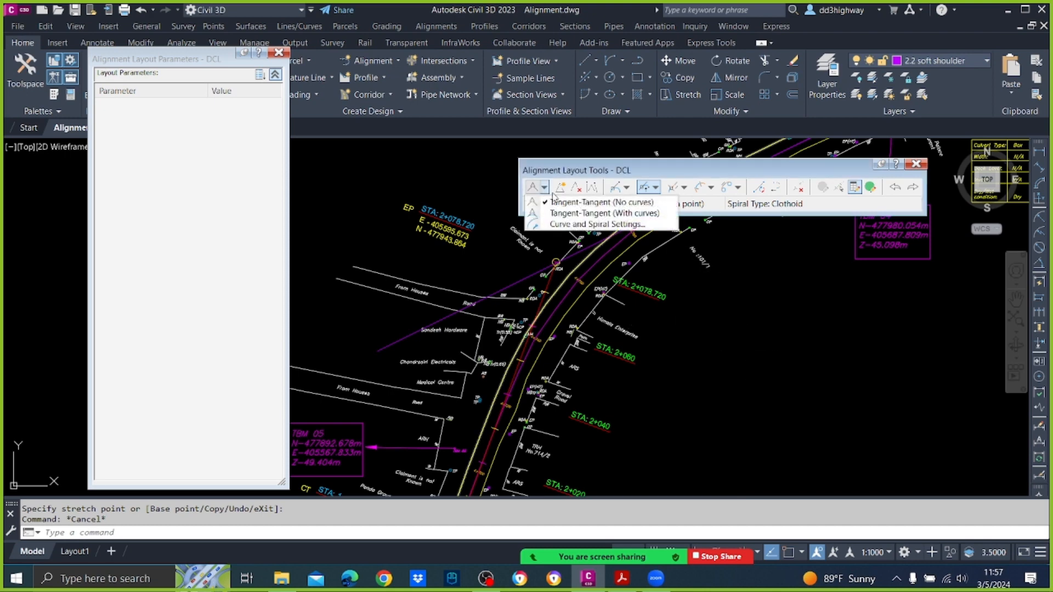
pyautogui.click(582, 202)
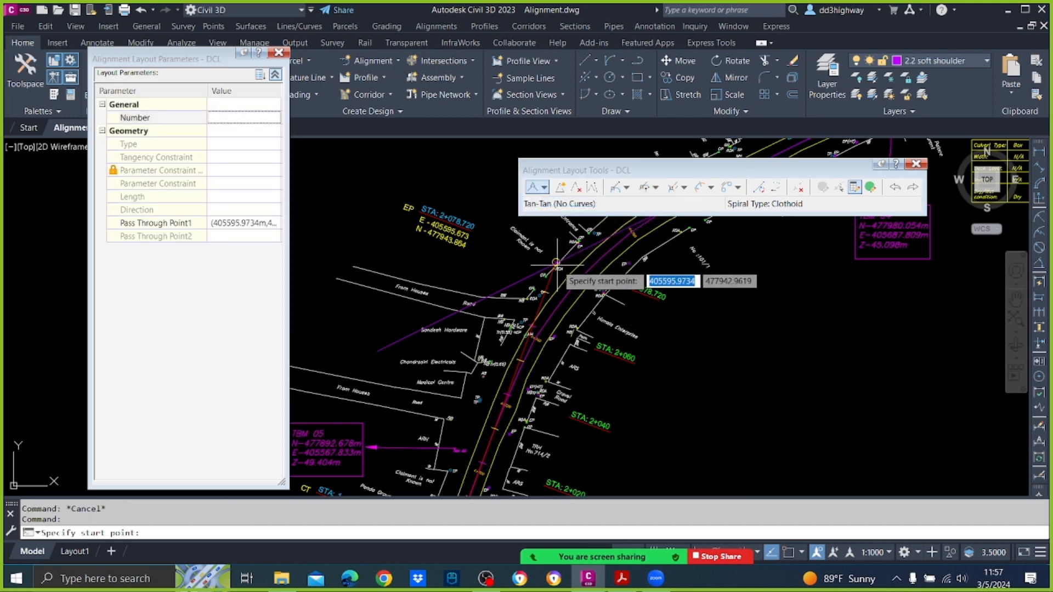
pyautogui.press('F3')
pyautogui.scroll(5, 556, 263)
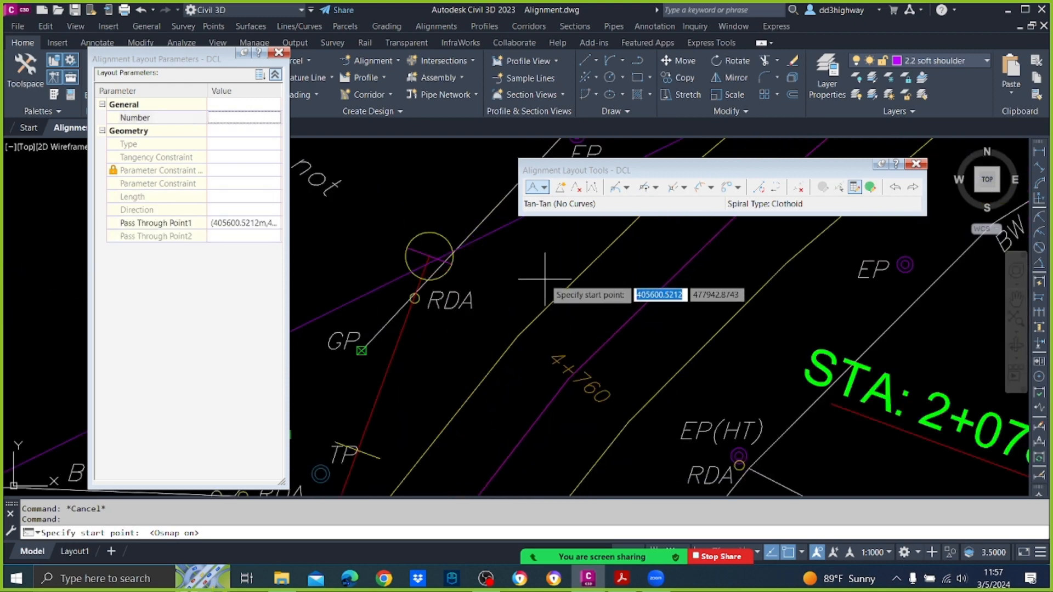
pyautogui.press('Escape')
# Step: Snap the end of the extended floating line exactly onto the guide line
pyautogui.scroll(-8, 446, 250)
pyautogui.scroll(6, 553, 268)
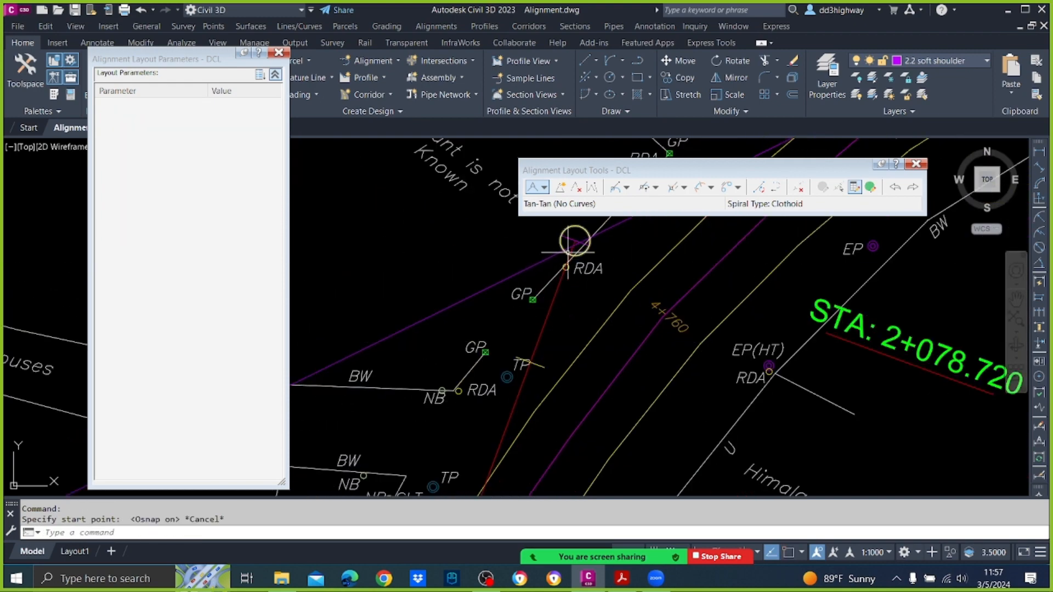
pyautogui.click(547, 282)
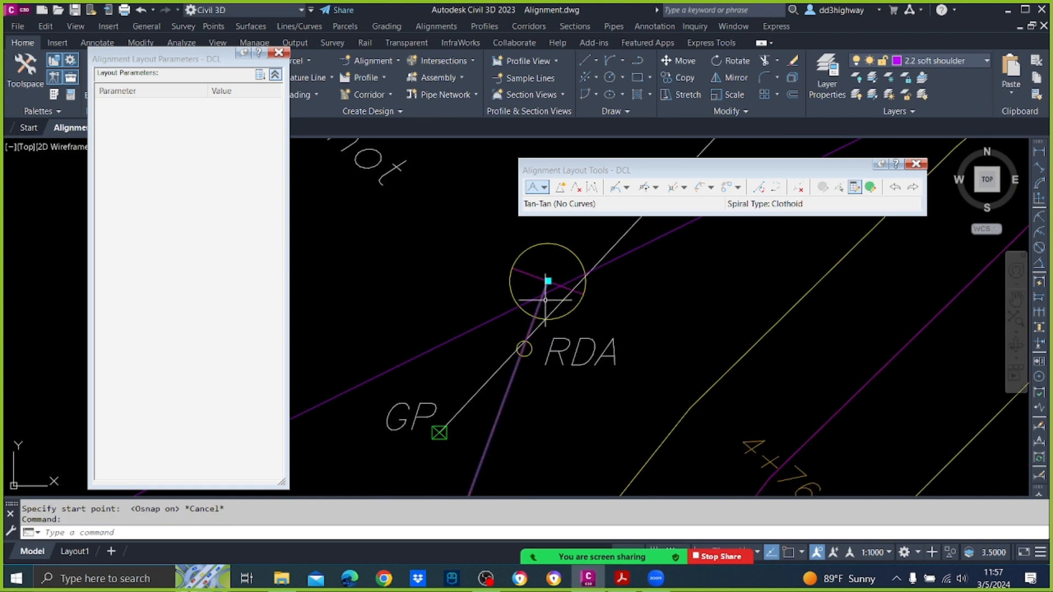
pyautogui.click(547, 281)
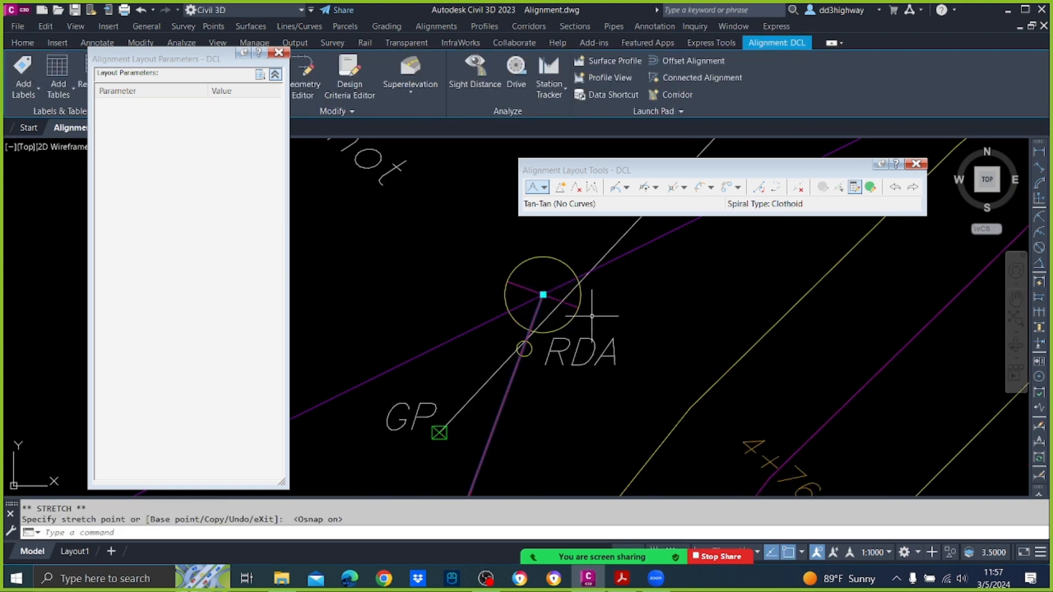
pyautogui.press('Escape')
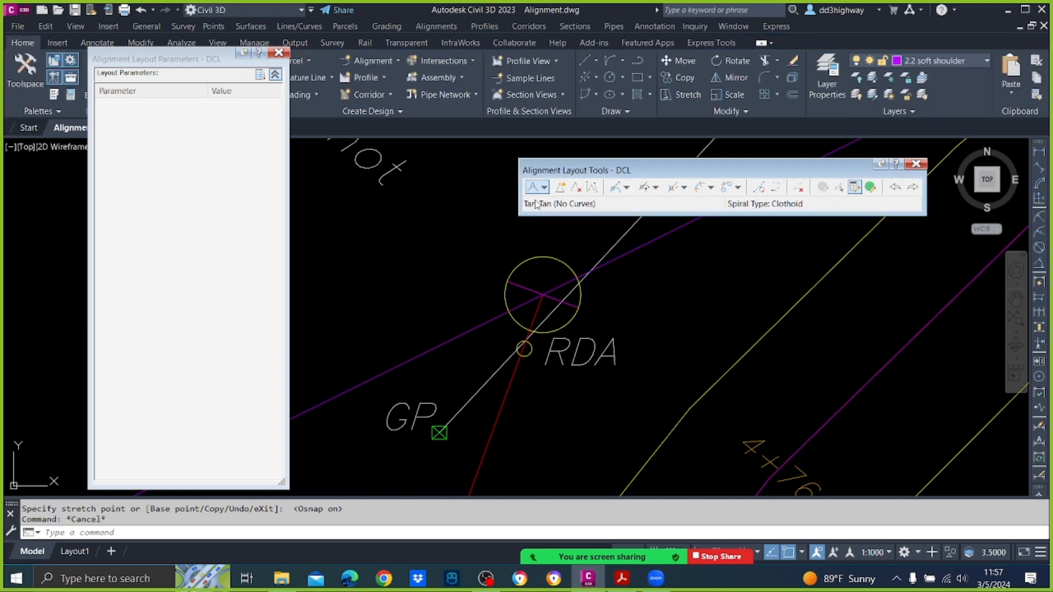
# Step: Add a Tangent-Tangent (No Curves) line from the end of the extended line to the centreline point near chainage 4+860
pyautogui.click(544, 187)
pyautogui.click(571, 202)
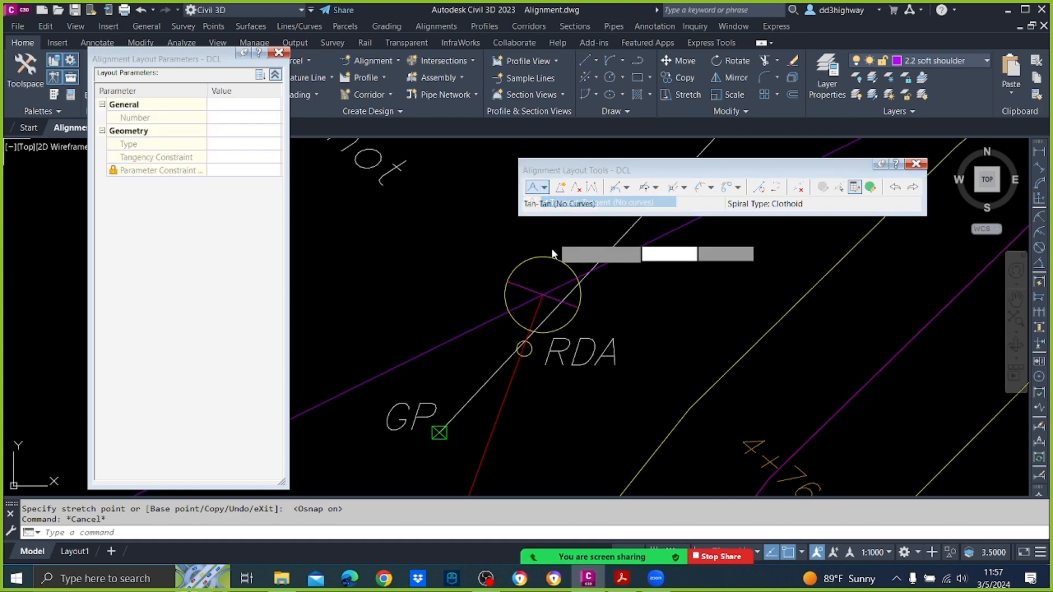
pyautogui.click(543, 290)
pyautogui.scroll(-5, 565, 315)
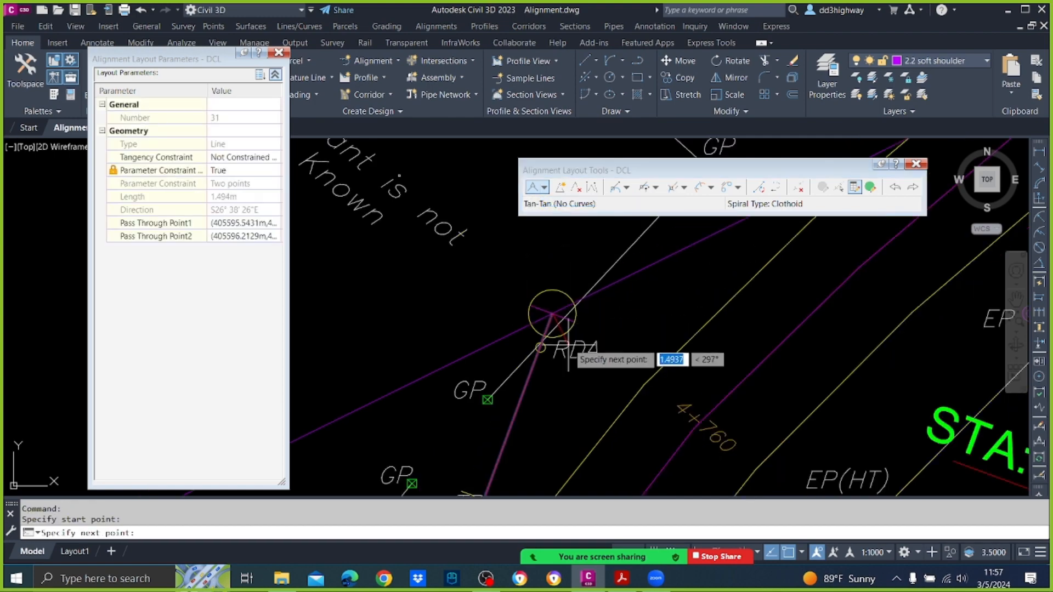
pyautogui.scroll(-4, 579, 317)
pyautogui.moveTo(719, 282); pyautogui.dragTo(605, 364, button='middle')
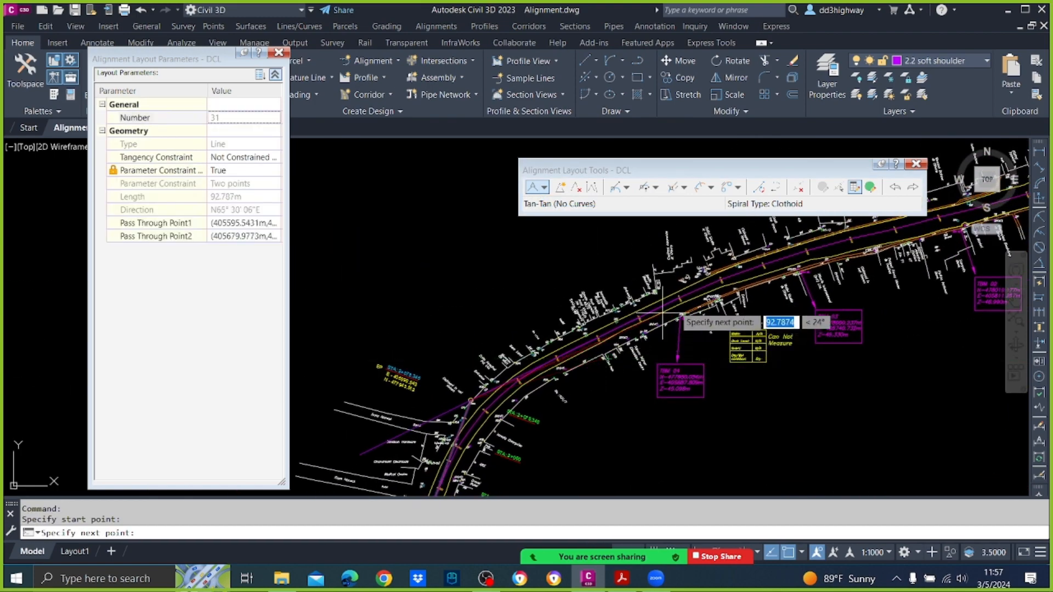
pyautogui.scroll(5, 675, 307)
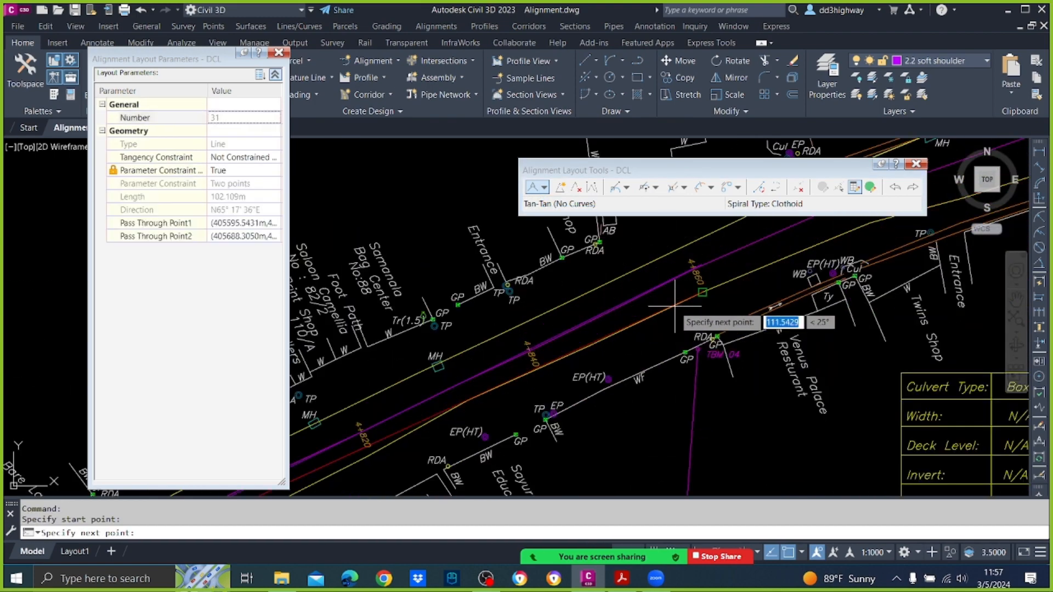
pyautogui.click(701, 264)
pyautogui.press('Return')
# Step: Delete the guide line that crosses the bend
pyautogui.scroll(-2, 701, 268)
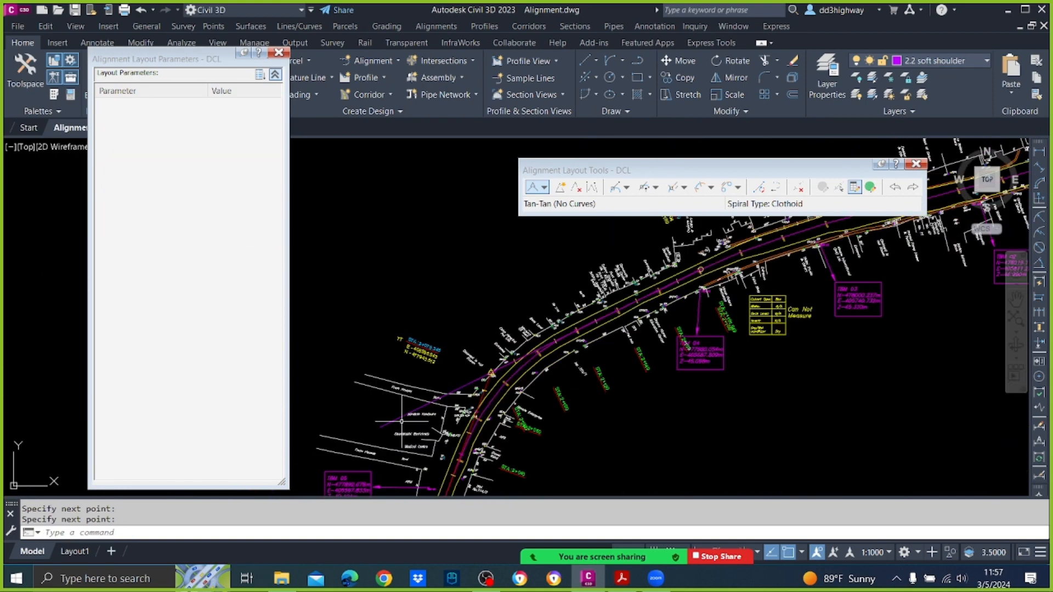
pyautogui.scroll(4, 476, 392)
pyautogui.click(470, 365)
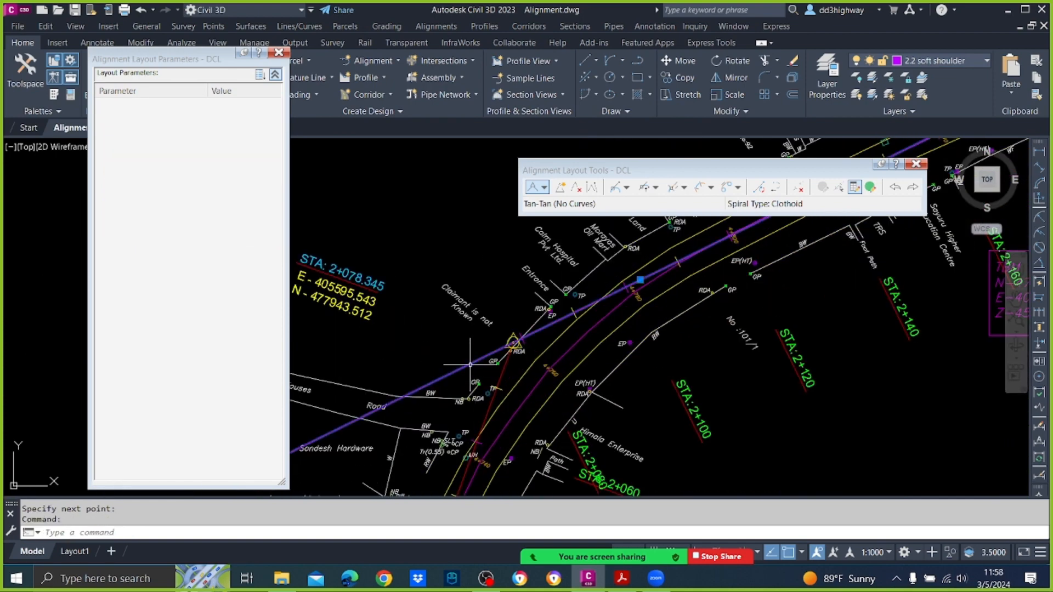
pyautogui.press('Delete')
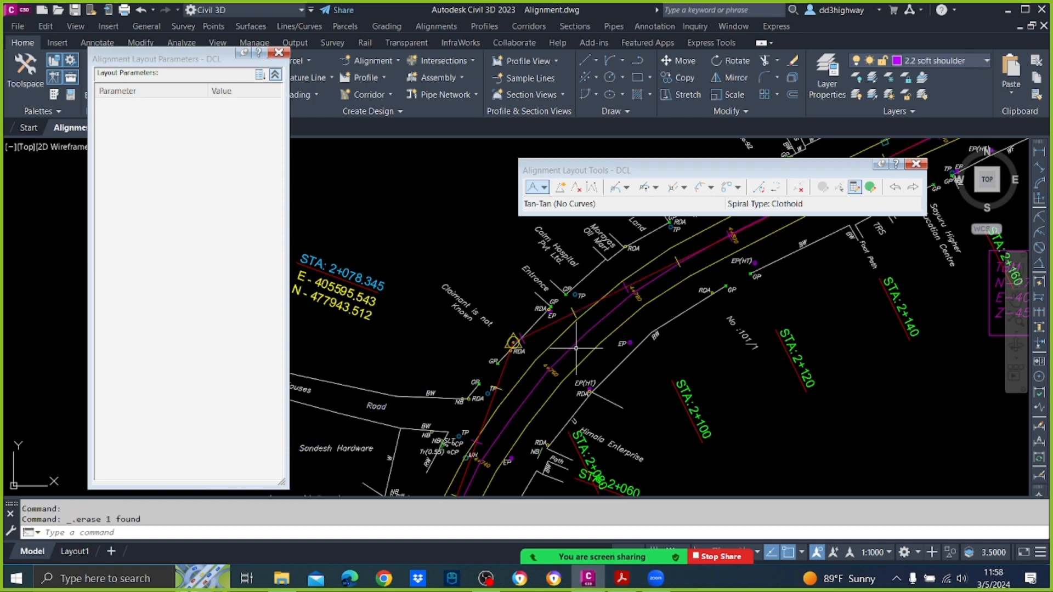
# Step: Add a free curve fillet of 150 m radius, less than 180°, between the two tangents meeting at the bend near chainage 4+760
pyautogui.scroll(-2, 541, 340)
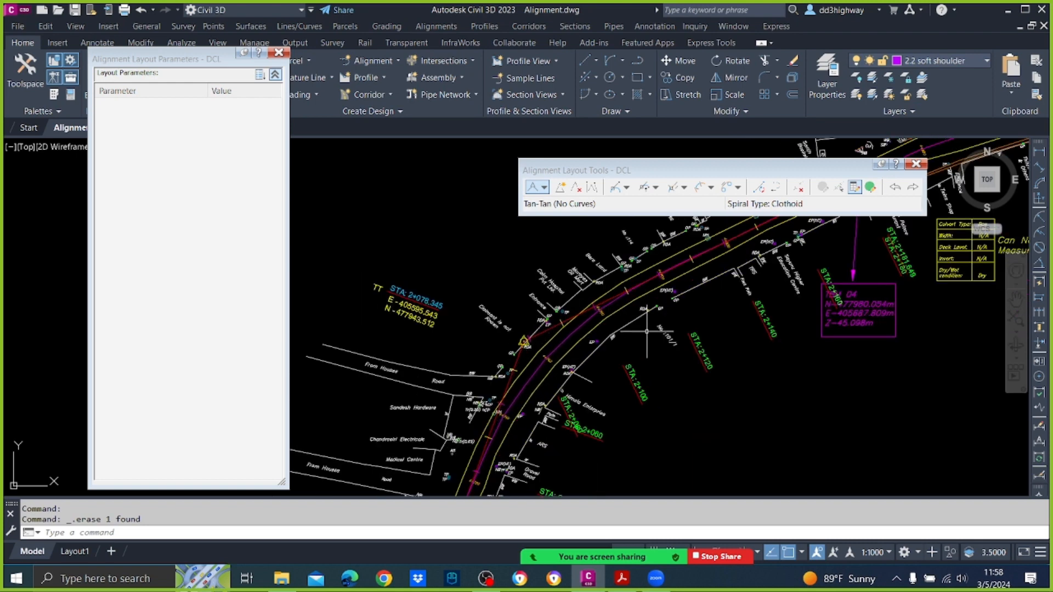
pyautogui.click(657, 188)
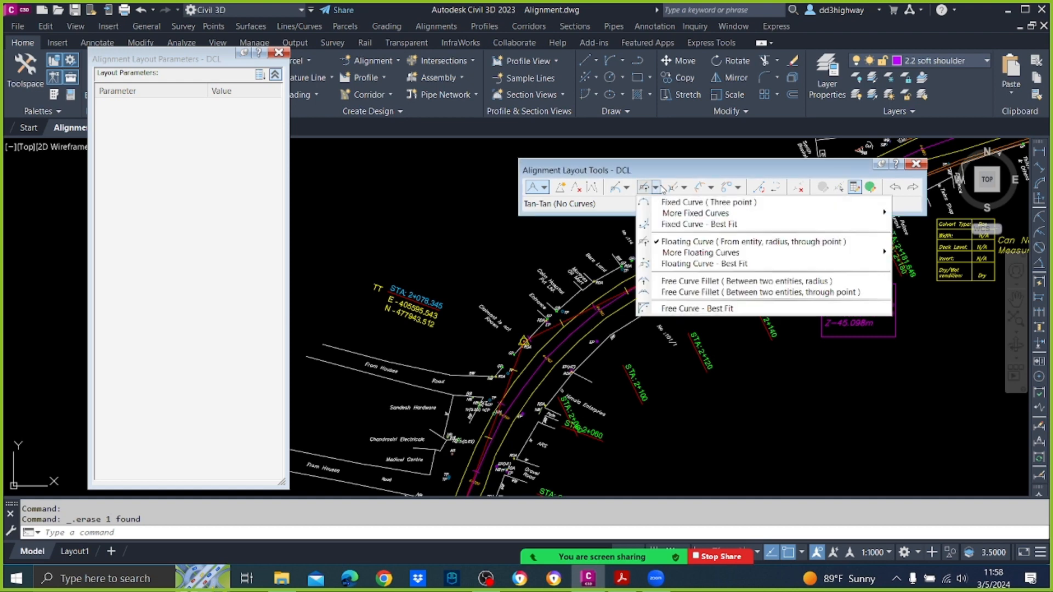
pyautogui.click(683, 282)
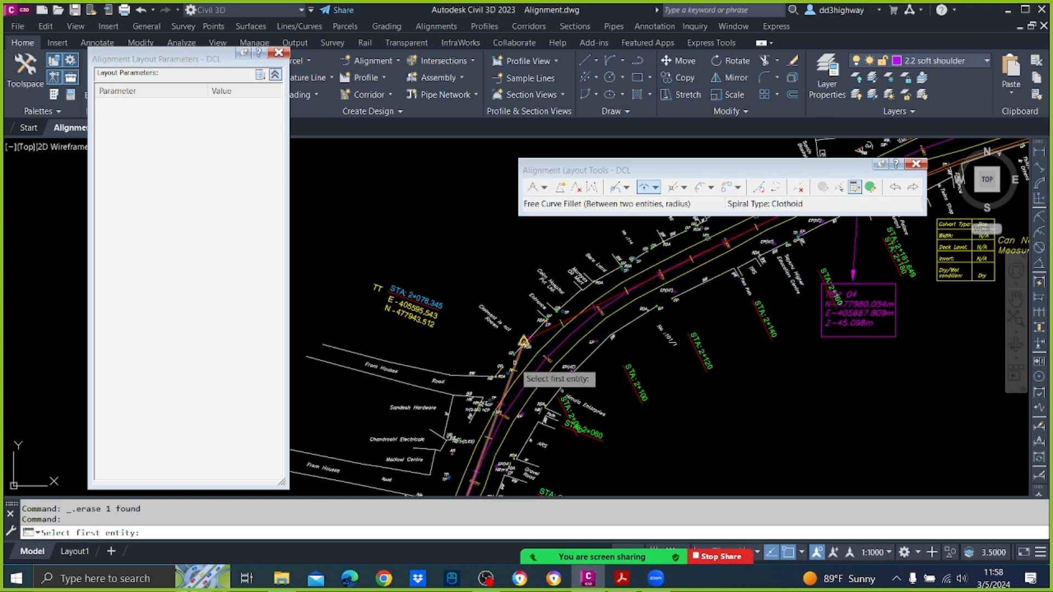
pyautogui.click(515, 368)
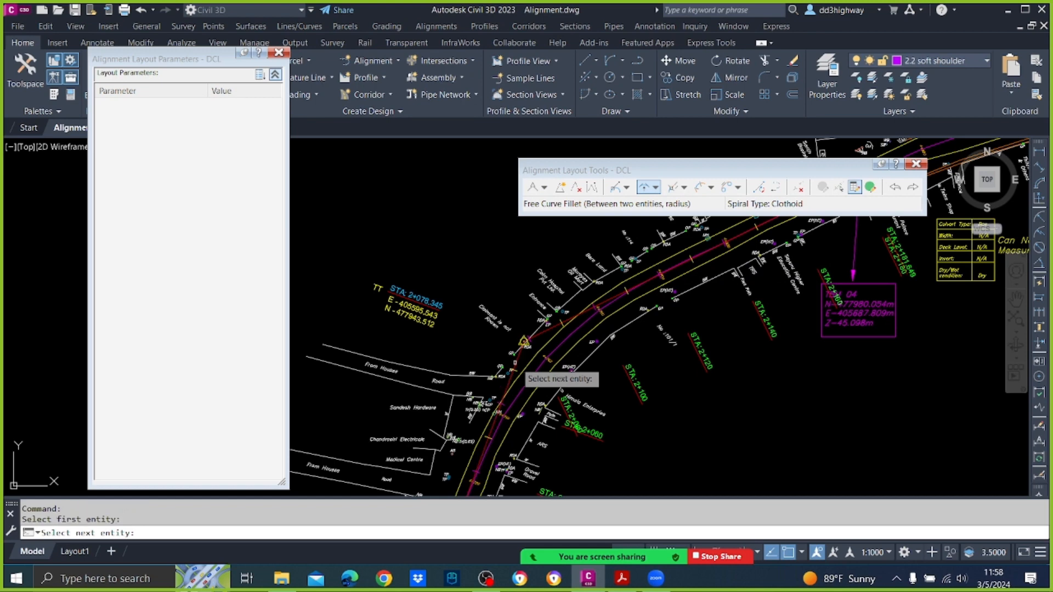
pyautogui.click(570, 317)
pyautogui.press('Return')
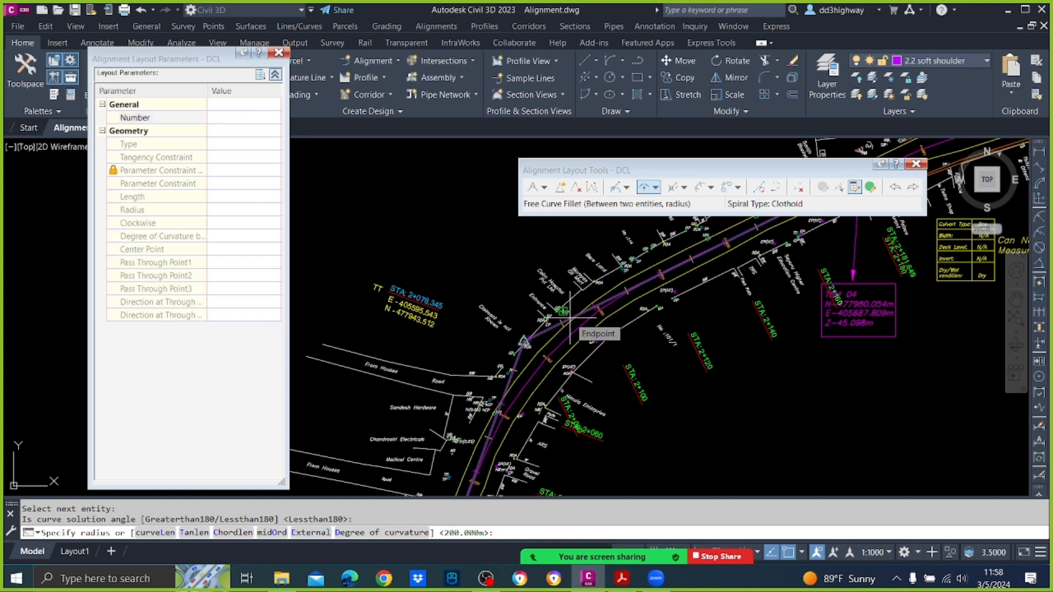
pyautogui.write('150')
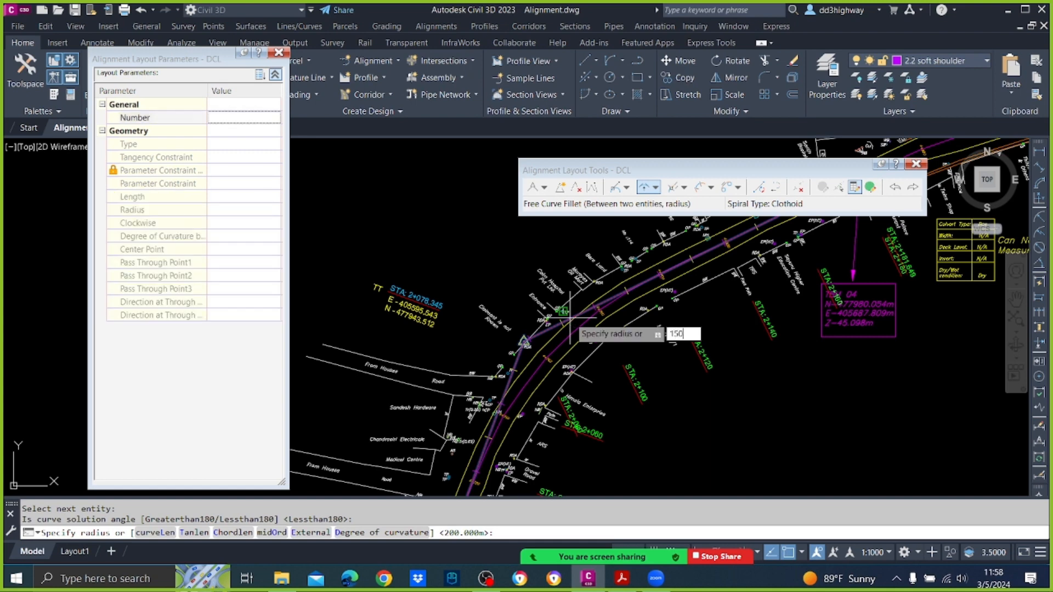
pyautogui.press('Return')
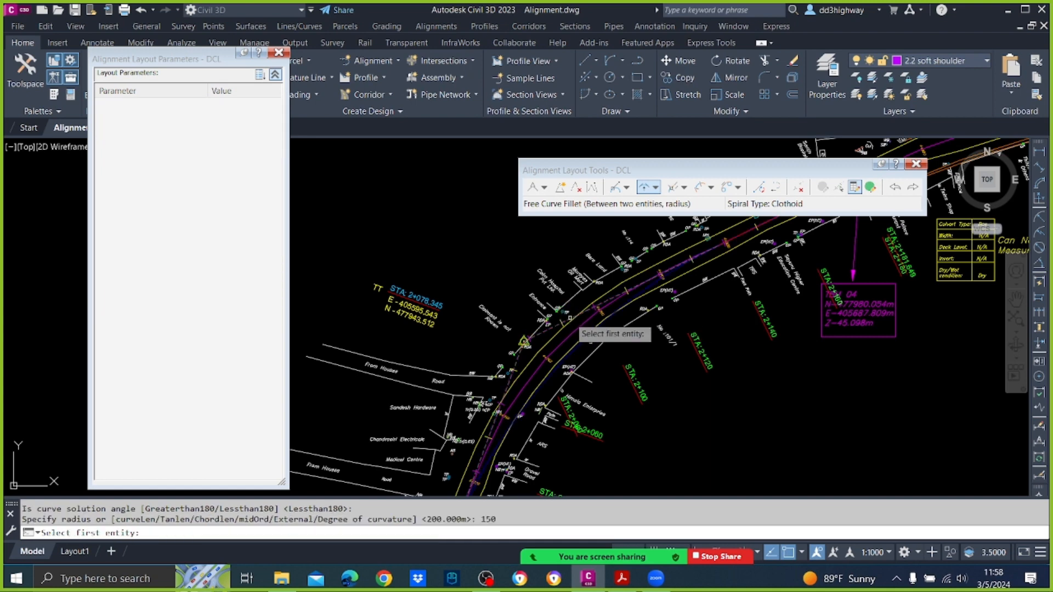
pyautogui.press('Return')
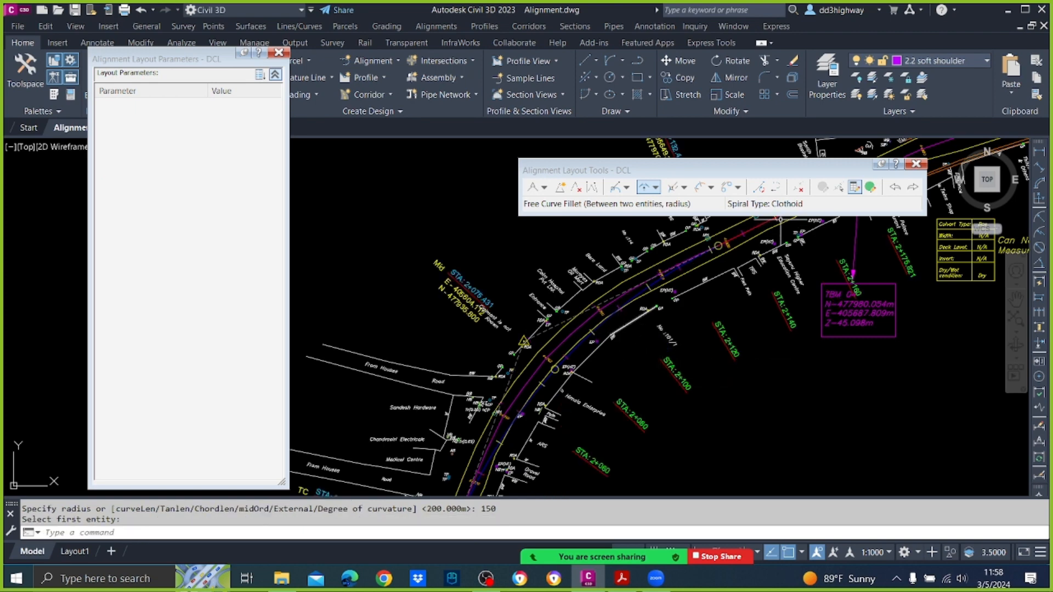
# Step: Change the radius of the curve fillet at the bend to 100 m
pyautogui.click(839, 188)
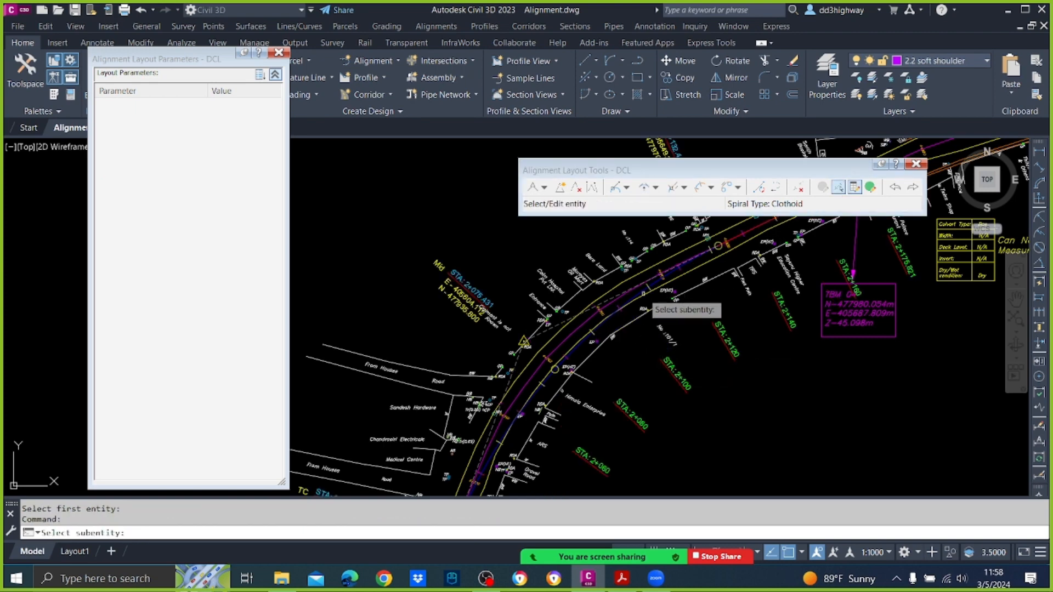
pyautogui.click(644, 309)
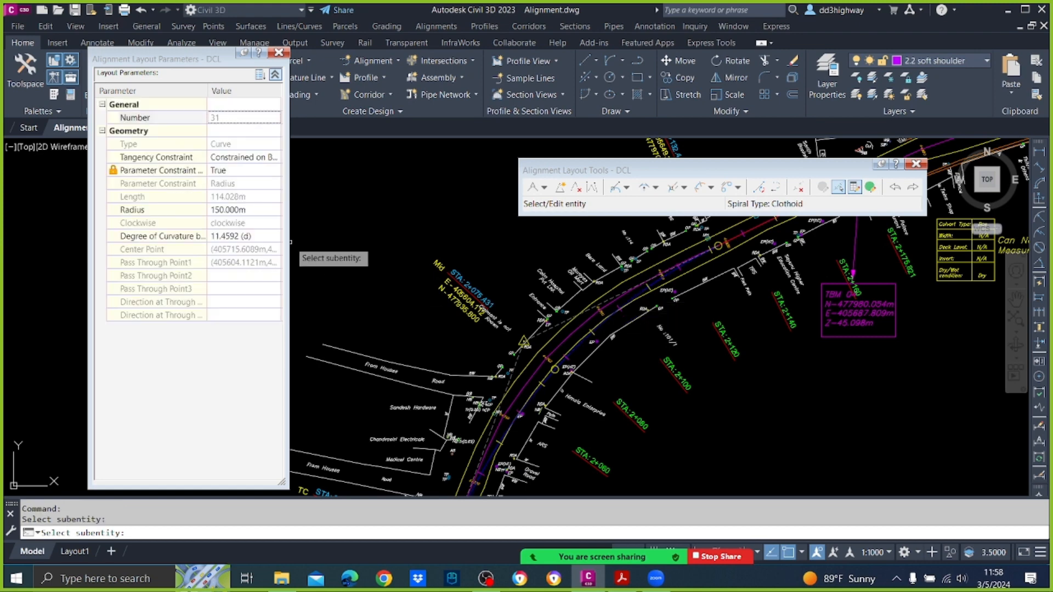
pyautogui.click(236, 210)
pyautogui.write('1')
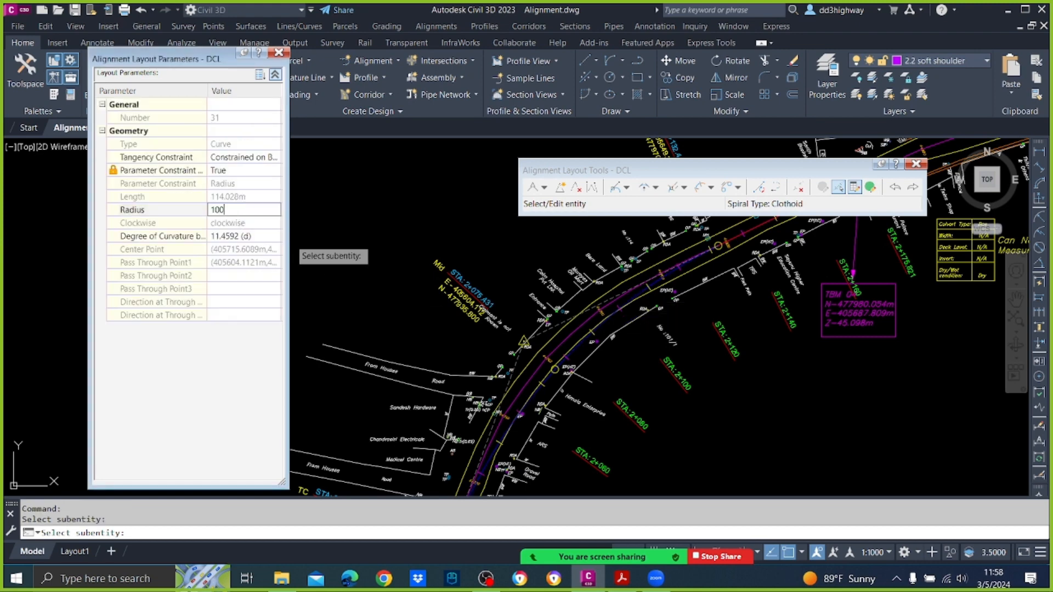
pyautogui.write('00')
pyautogui.press('Return')
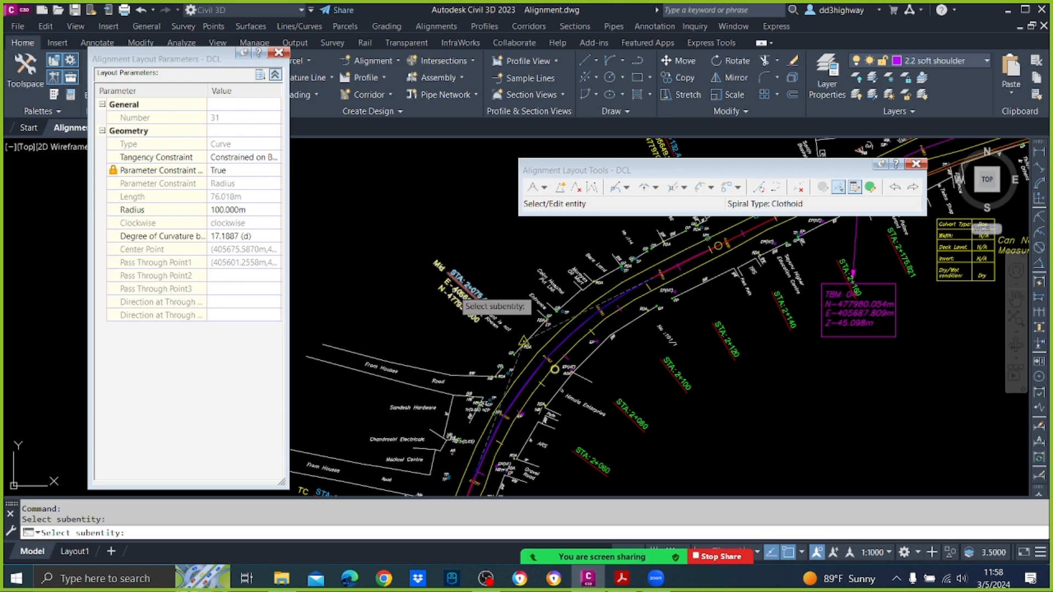
pyautogui.press('Return')
# Step: Examine how the adjusted bend fits the road and how the remaining centreline runs toward the junction
pyautogui.scroll(-2, 628, 276)
pyautogui.moveTo(628, 277); pyautogui.dragTo(511, 374, button='middle')
pyautogui.scroll(2, 569, 329)
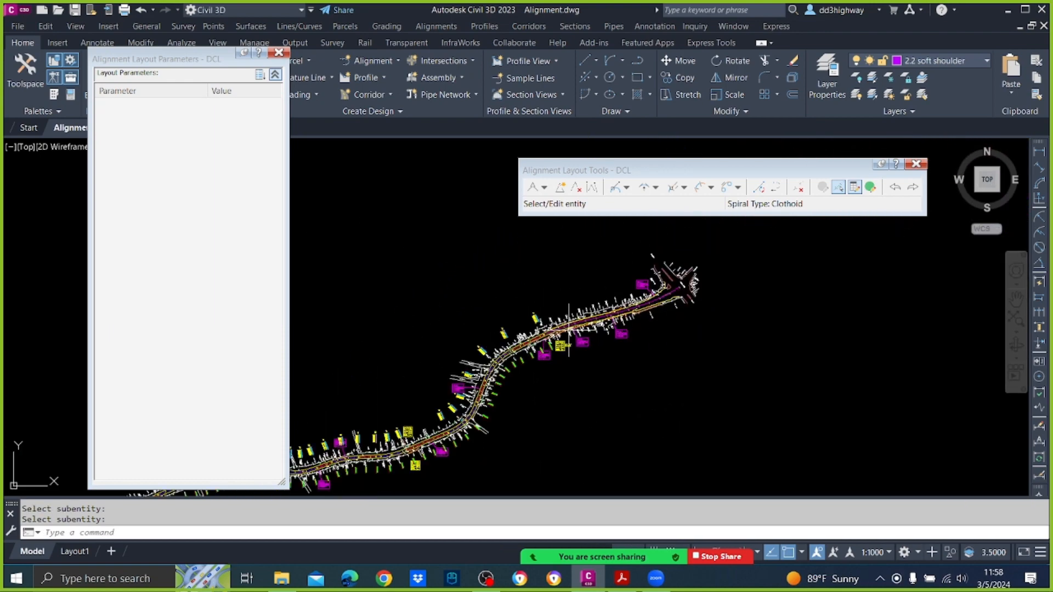
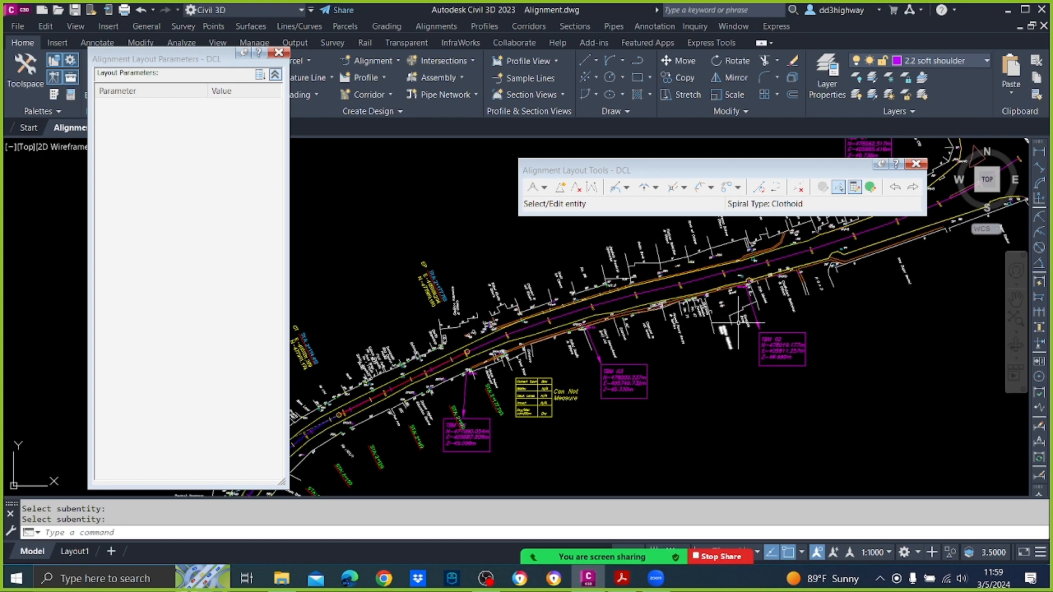
pyautogui.scroll(-3, 572, 391)
pyautogui.scroll(2, 572, 391)
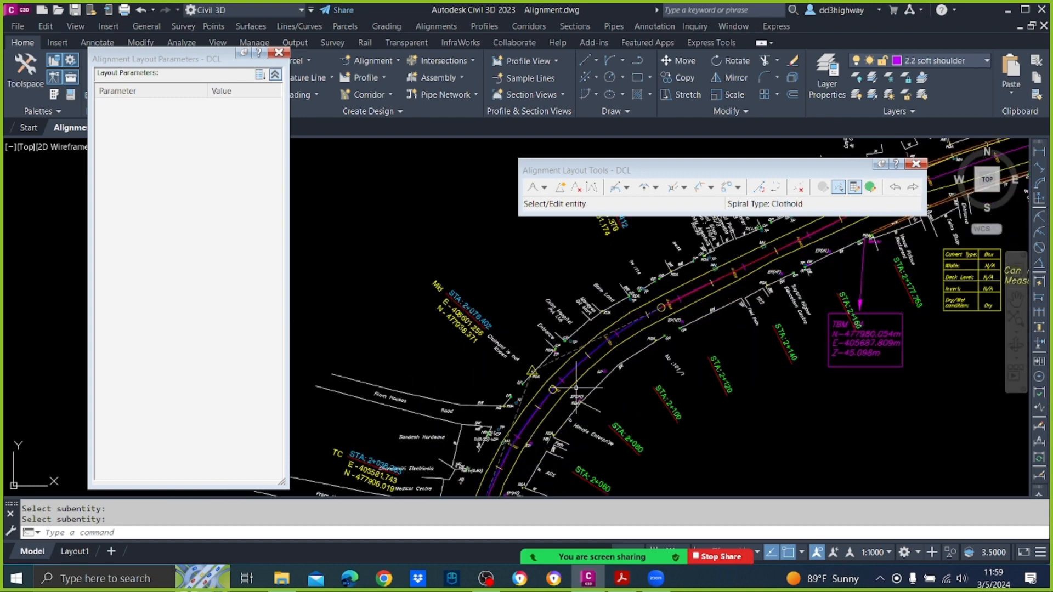
pyautogui.scroll(2, 587, 345)
pyautogui.moveTo(799, 266); pyautogui.dragTo(625, 351, button='middle')
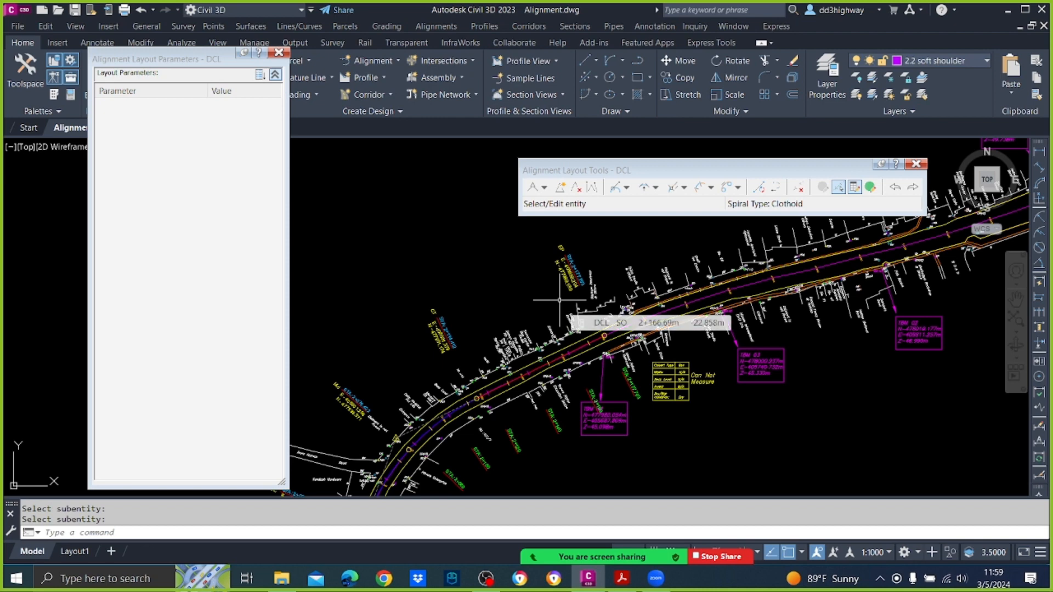
pyautogui.scroll(-2, 559, 300)
pyautogui.moveTo(555, 295); pyautogui.dragTo(530, 302, button='middle')
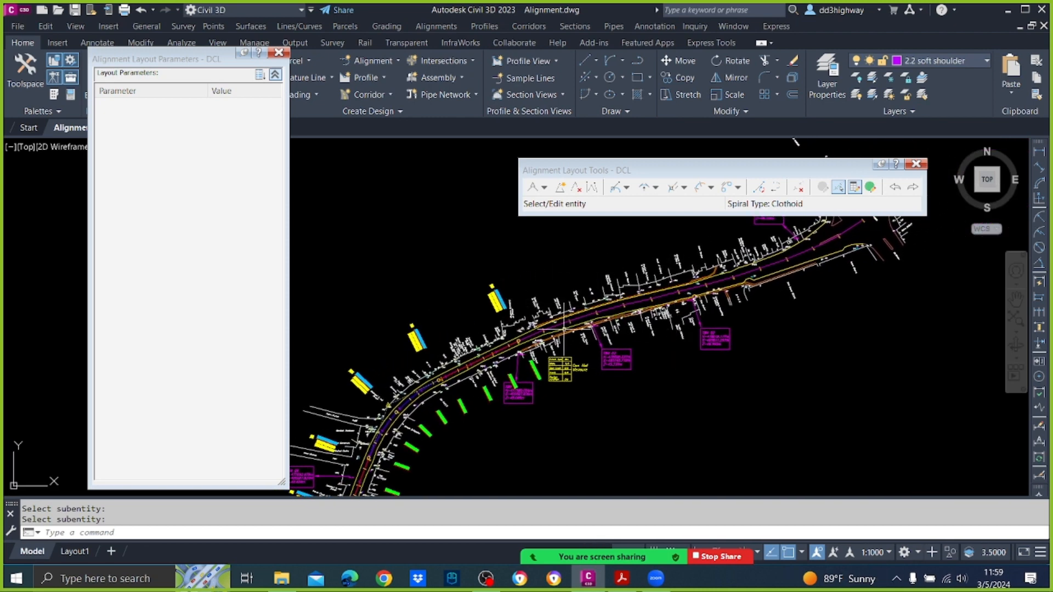
# Step: With object snap off, add a floating curve of 250 m radius, less than 180°, from the last tangent to a point along the centreline
pyautogui.click(655, 188)
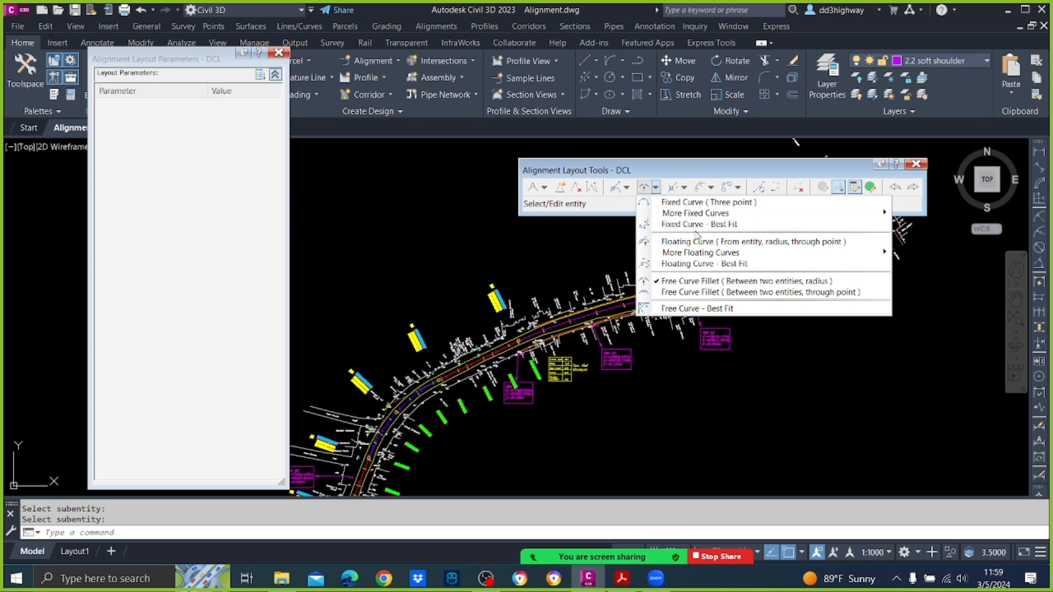
pyautogui.click(663, 241)
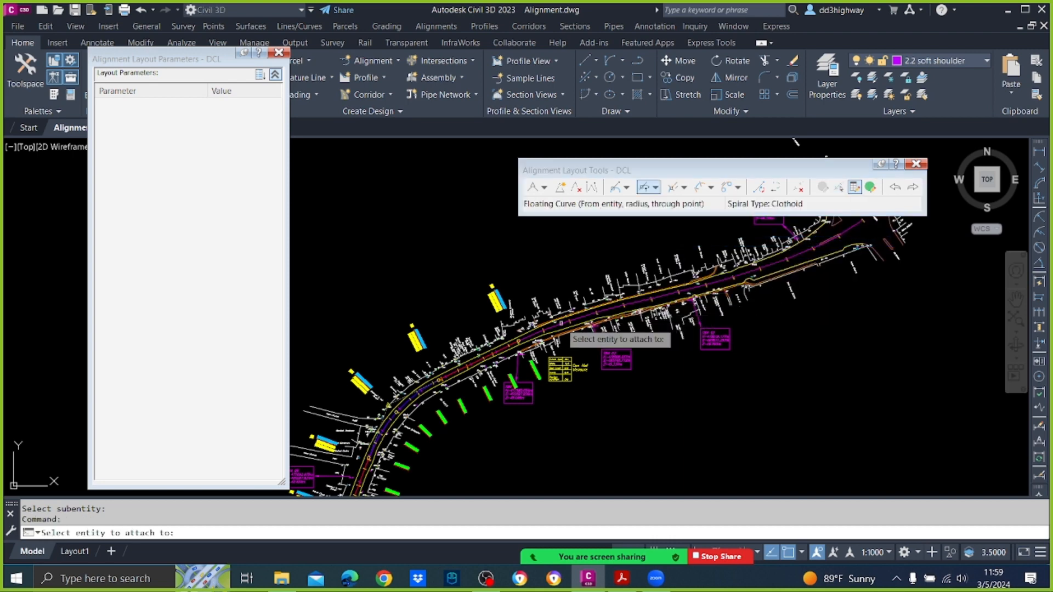
pyautogui.scroll(2, 539, 347)
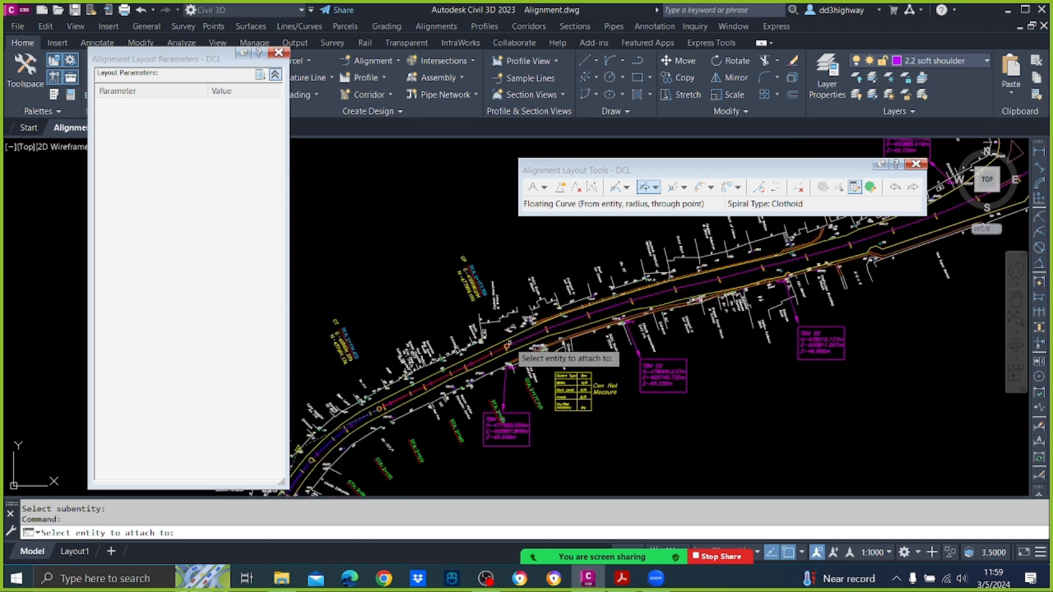
pyautogui.click(520, 343)
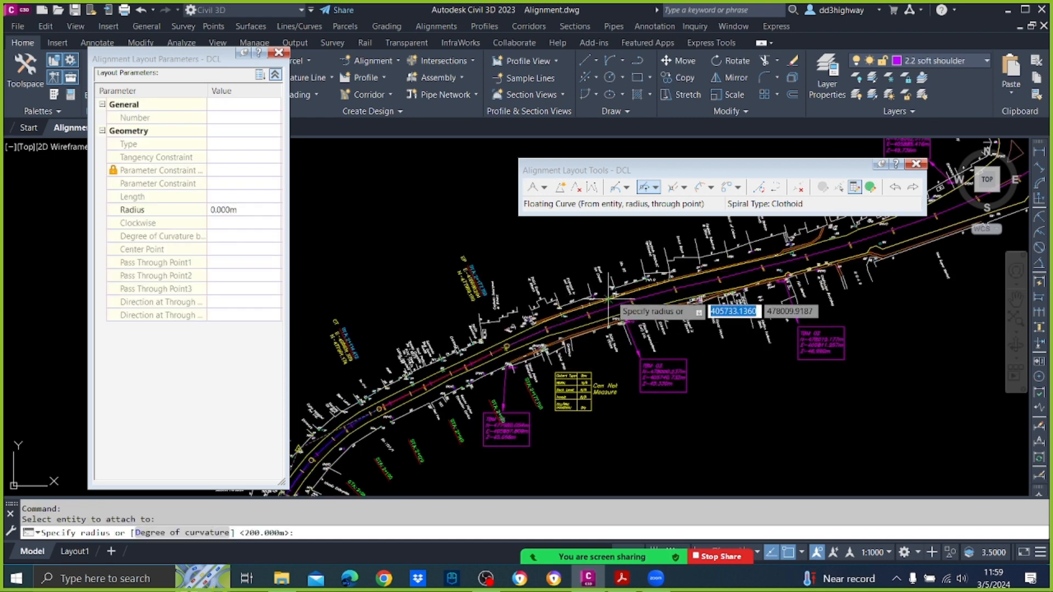
pyautogui.moveTo(692, 282); pyautogui.dragTo(636, 293, button='middle')
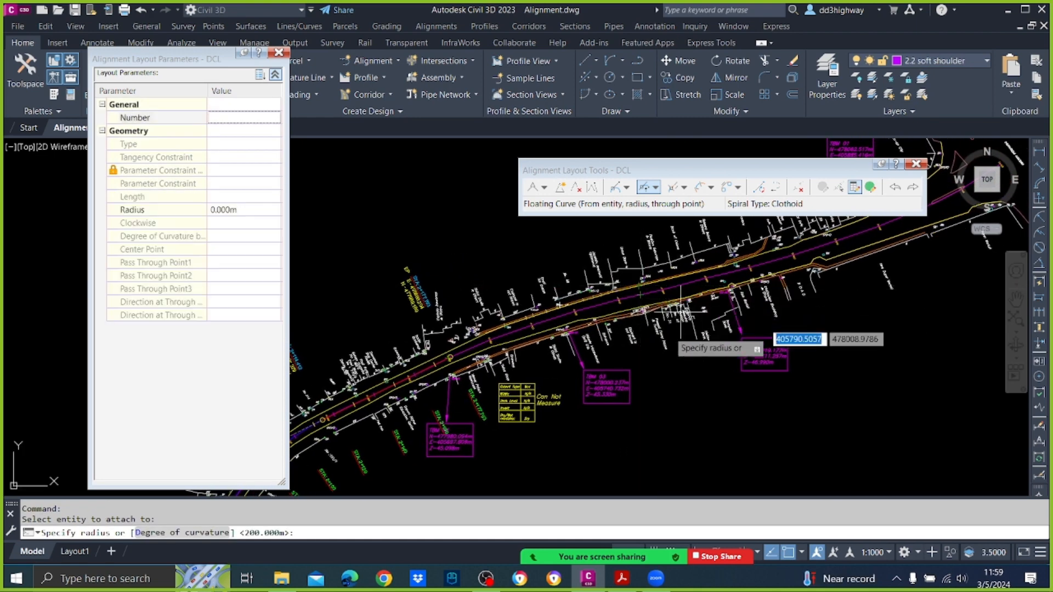
pyautogui.press('F3')
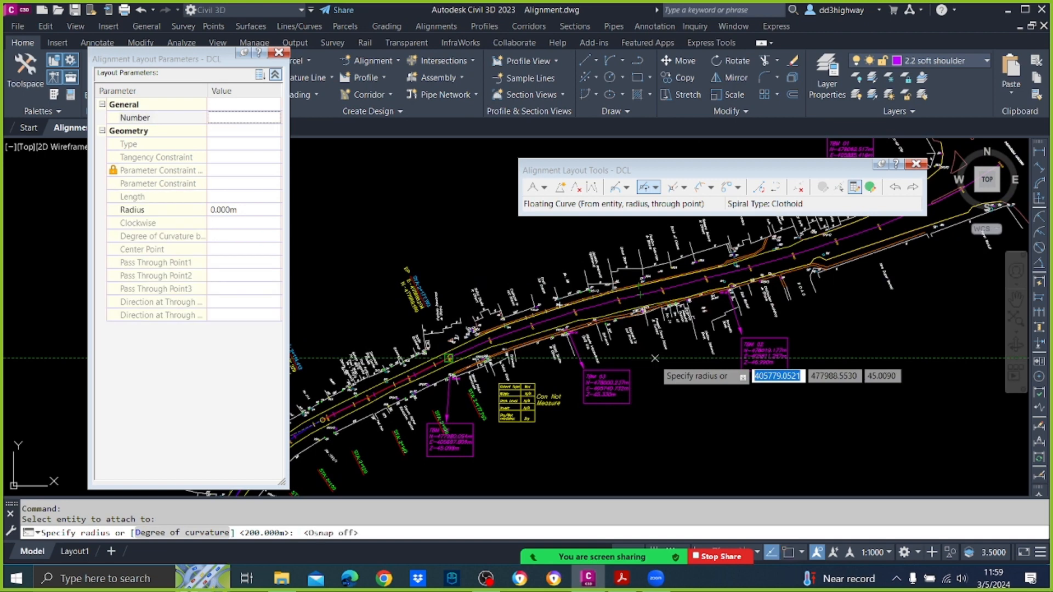
pyautogui.write('250')
pyautogui.press('Return')
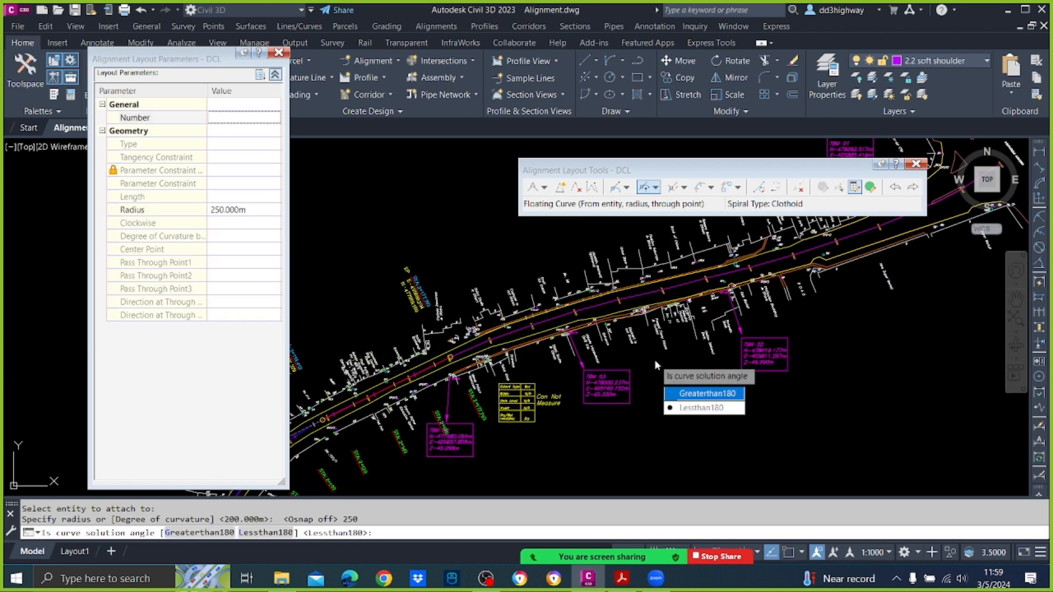
pyautogui.press('Return')
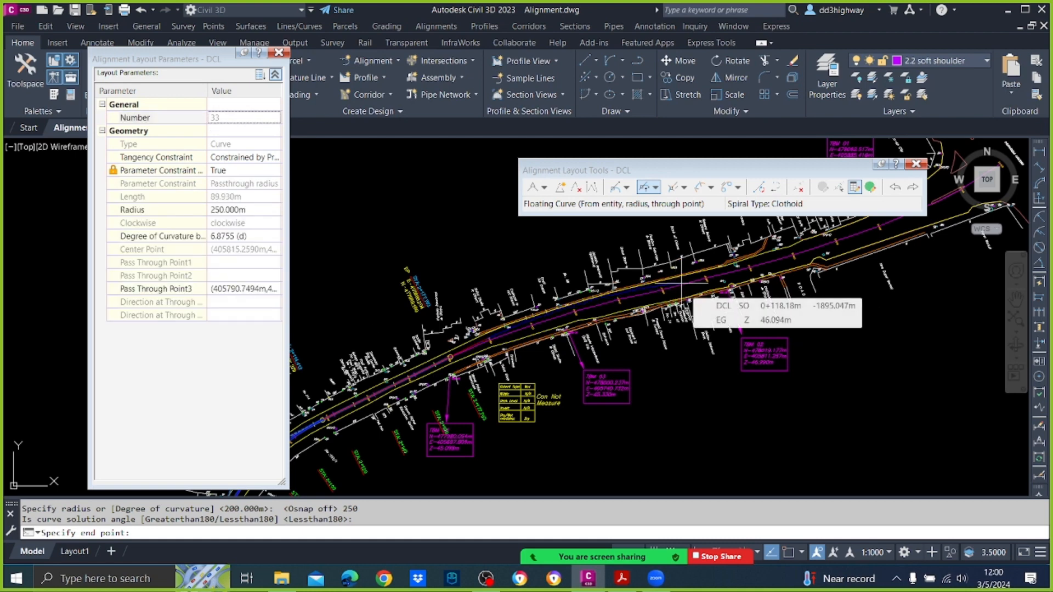
pyautogui.click(683, 282)
pyautogui.press('Return')
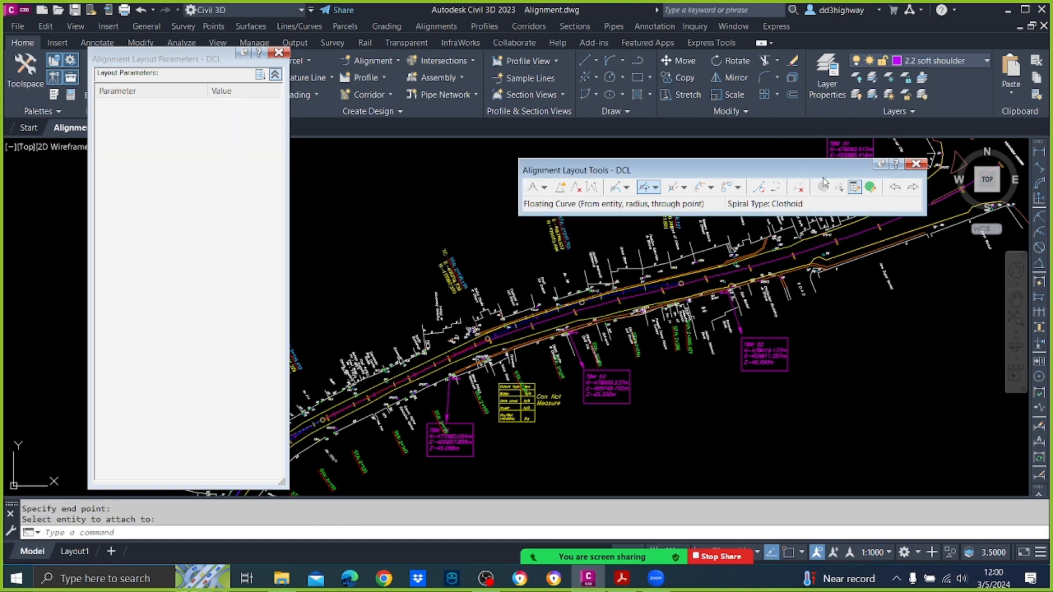
# Step: Try a 300 m radius on the new floating curve and set it to 500 m
pyautogui.click(843, 188)
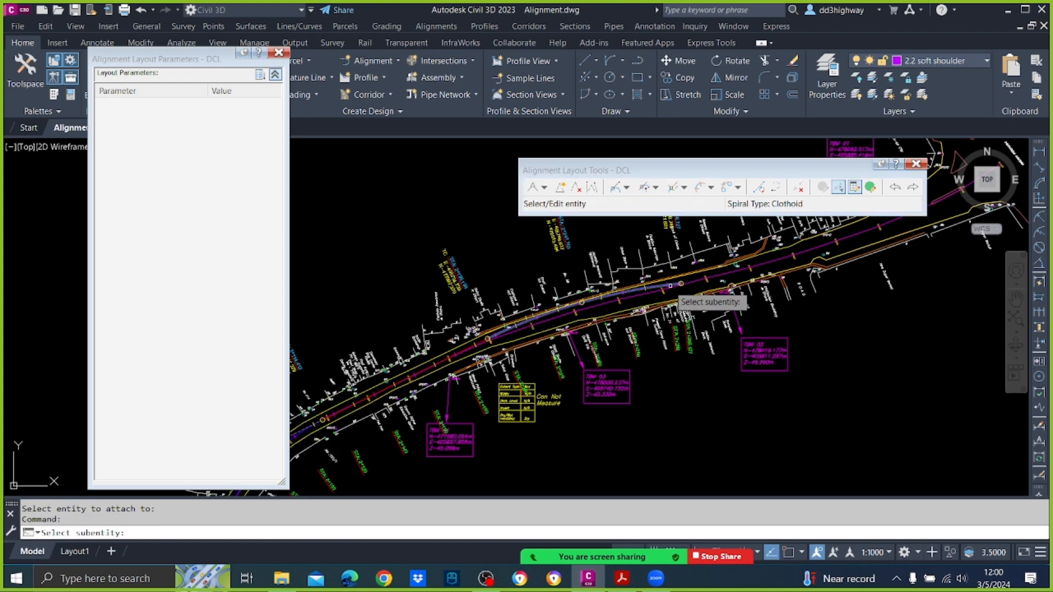
pyautogui.click(661, 289)
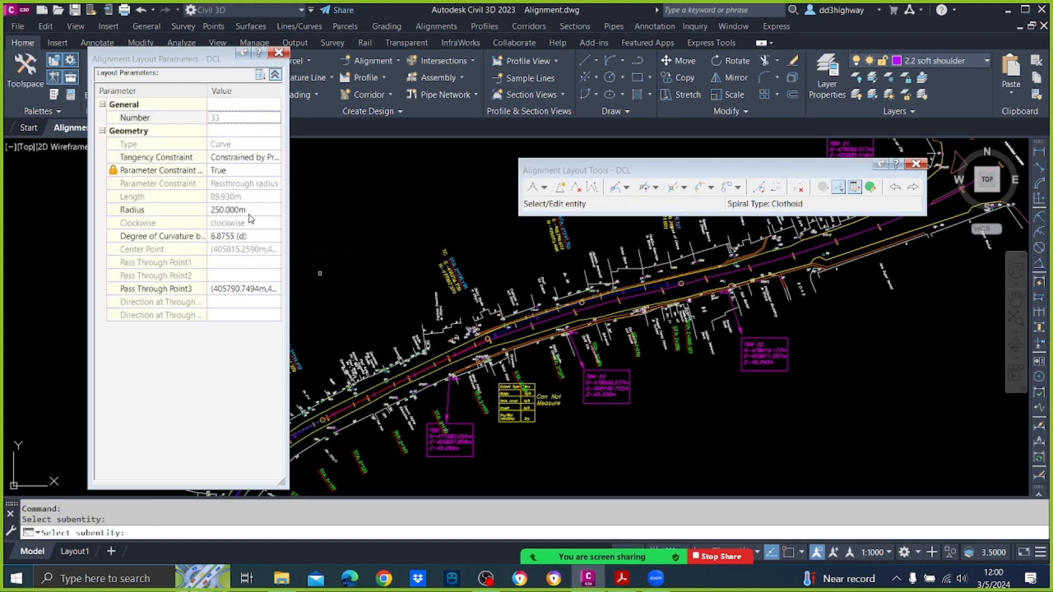
pyautogui.click(249, 210)
pyautogui.write('3')
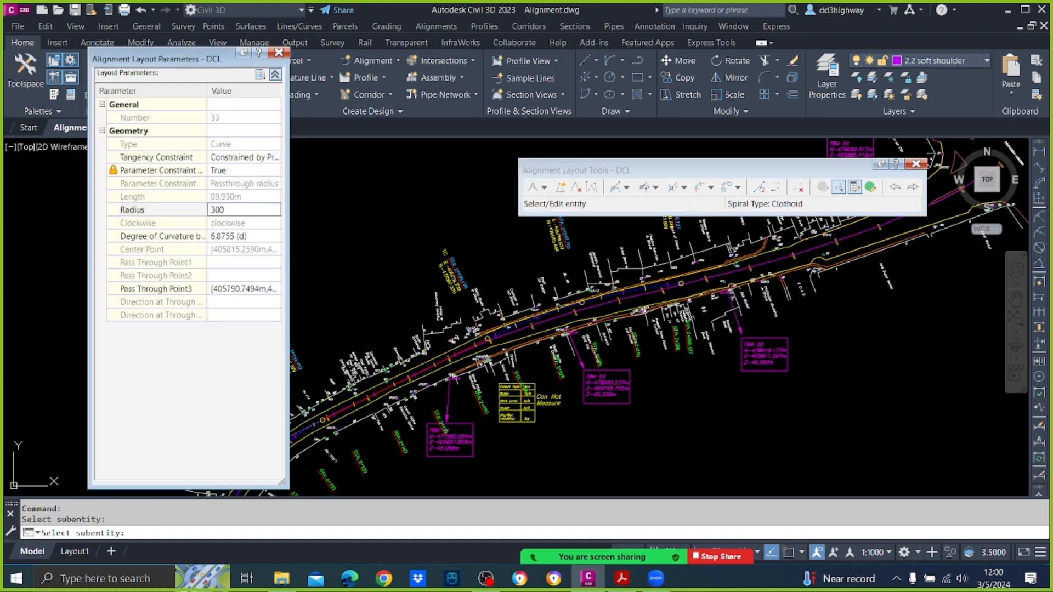
pyautogui.write('00')
pyautogui.press('Return')
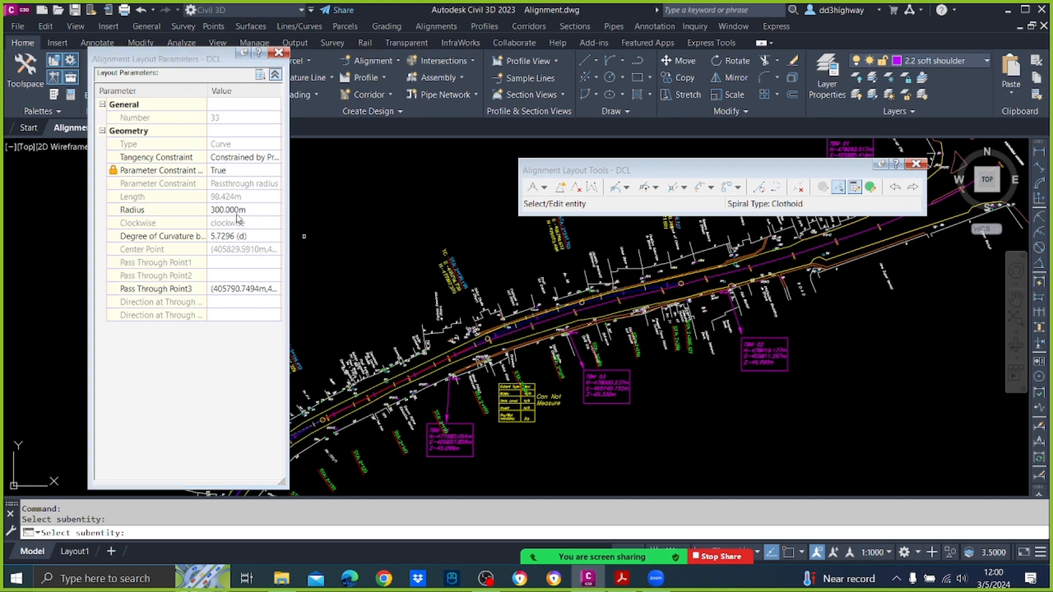
pyautogui.write('500')
pyautogui.press('Return')
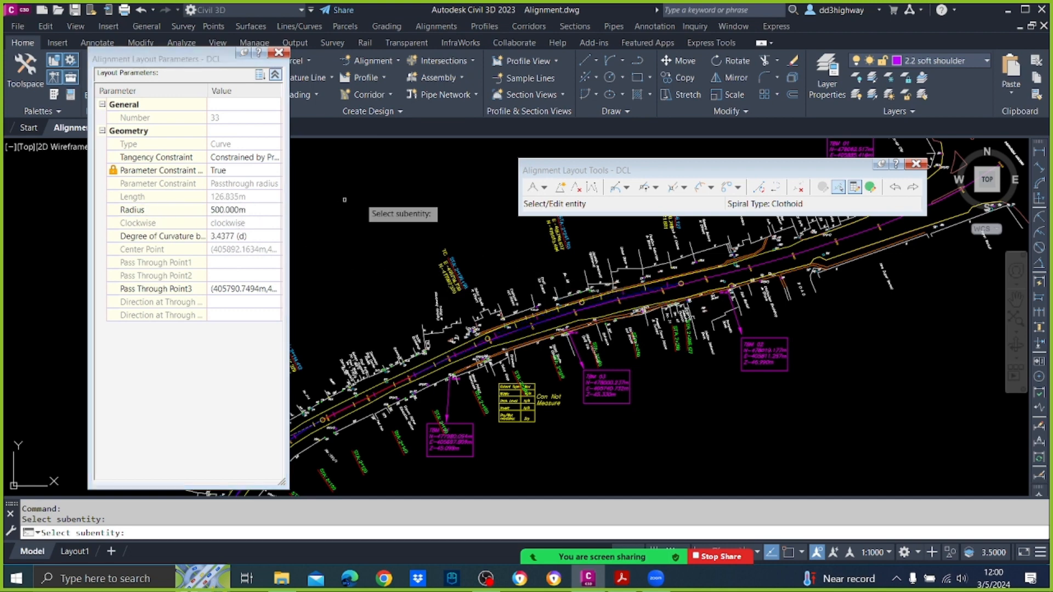
pyautogui.press('Escape')
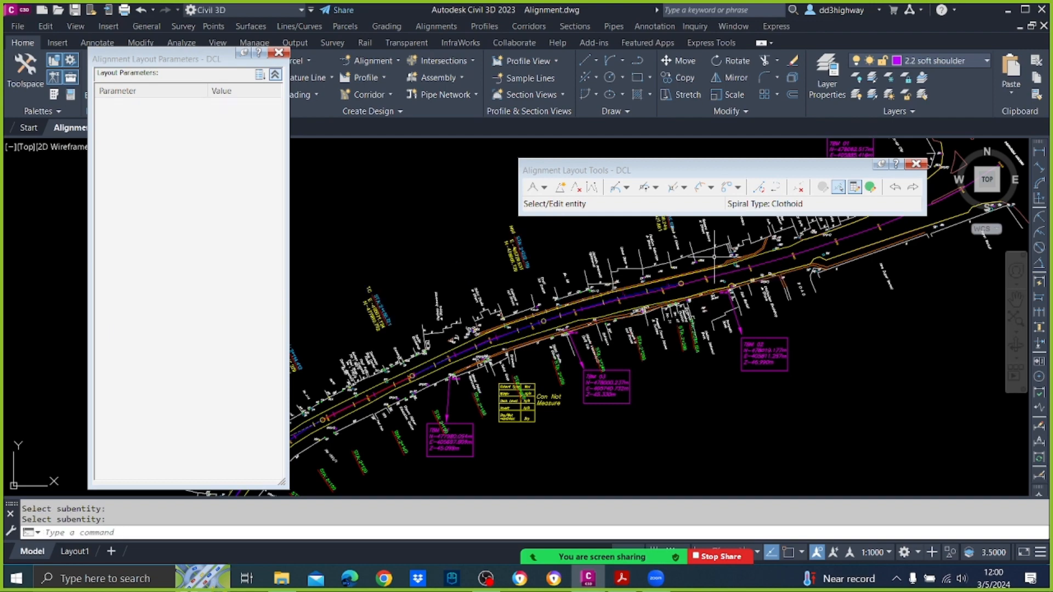
# Step: Shorten the 500 m radius curve by moving its end back about 18 m along the centreline
pyautogui.moveTo(669, 281); pyautogui.dragTo(649, 283, button='middle')
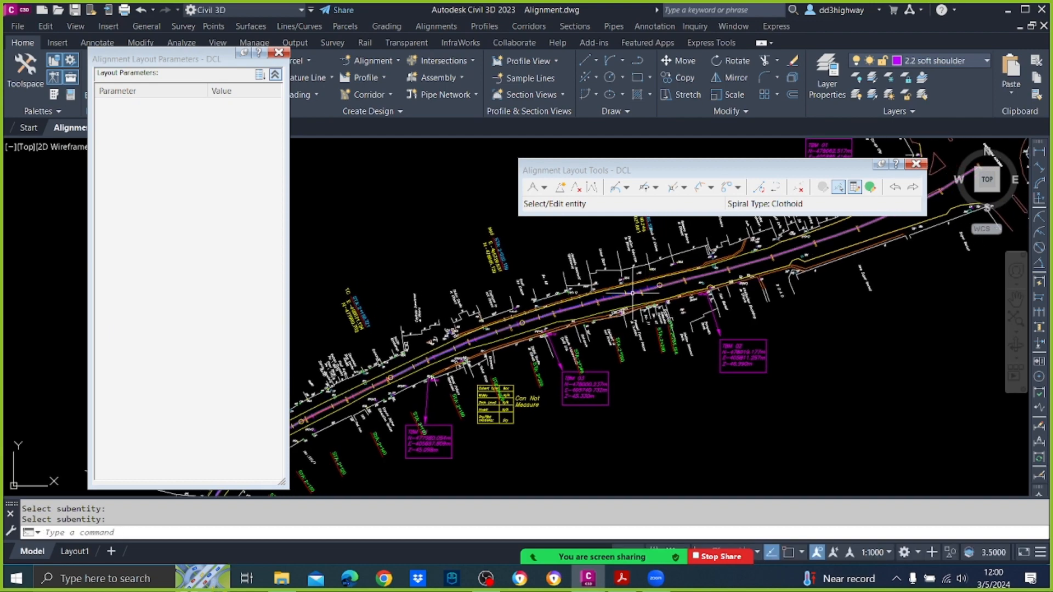
pyautogui.click(649, 285)
pyautogui.scroll(4, 648, 285)
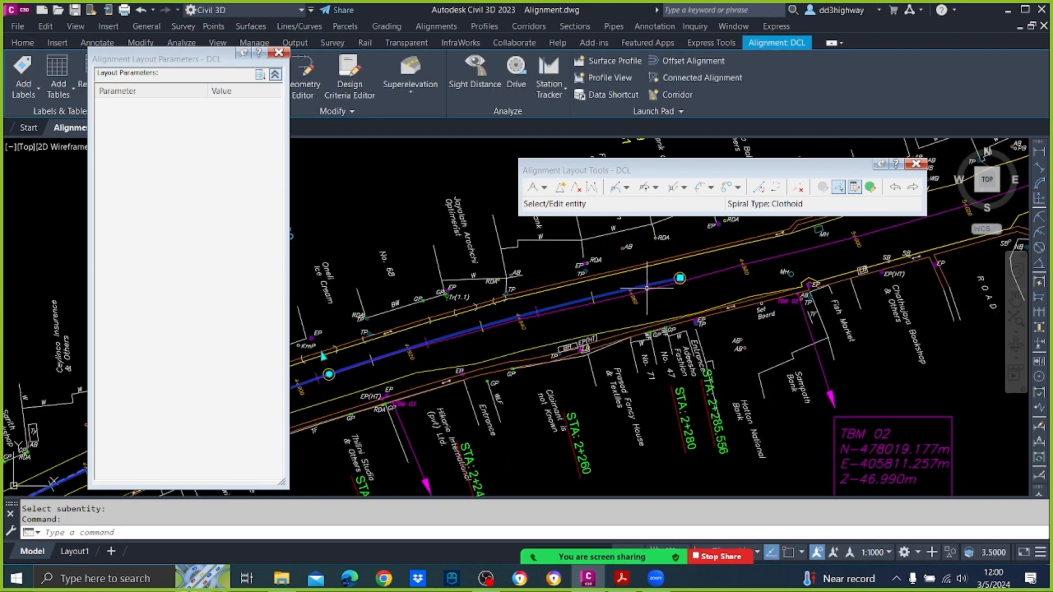
pyautogui.click(680, 278)
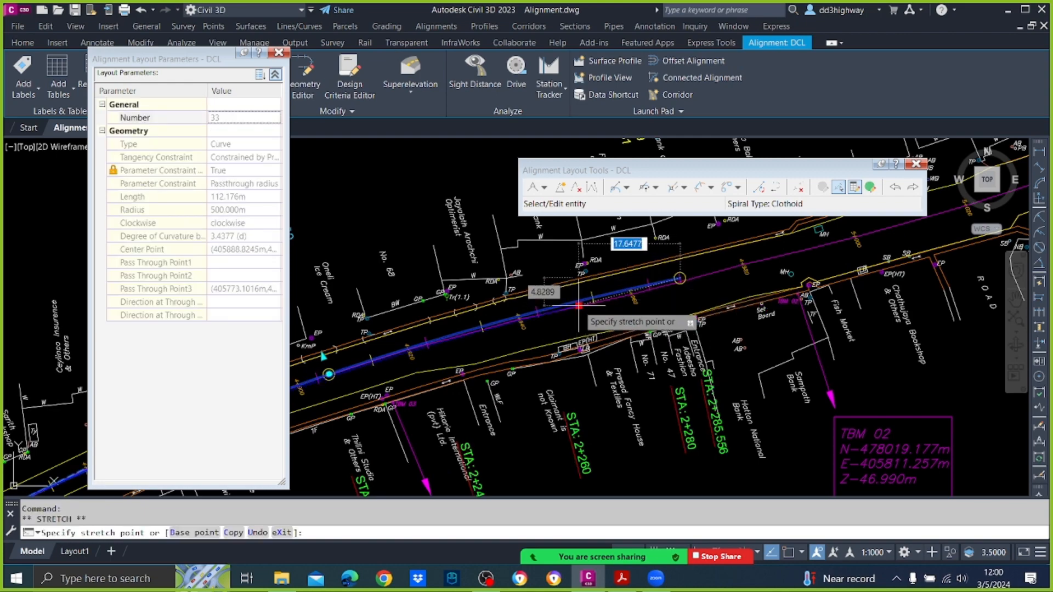
pyautogui.click(579, 305)
pyautogui.scroll(-3, 602, 291)
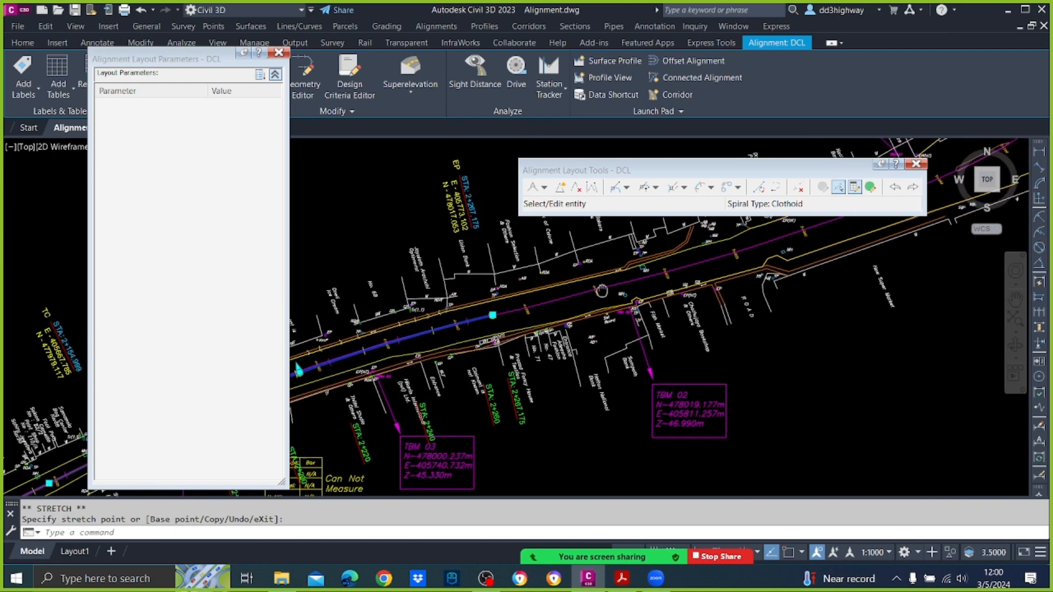
pyautogui.scroll(-5, 602, 291)
pyautogui.press('Escape')
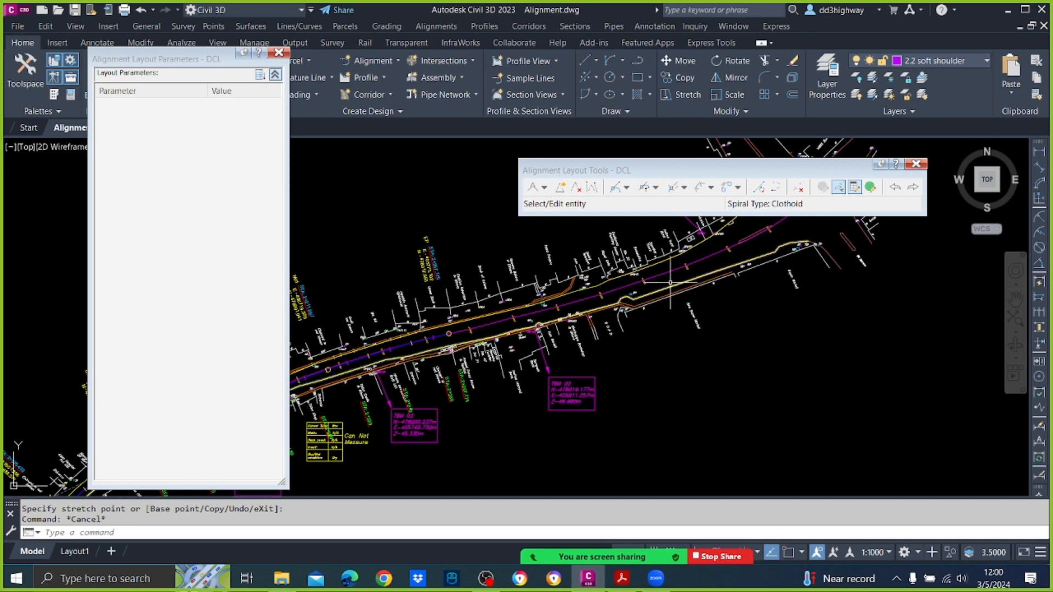
# Step: Add a floating line about 103 m long from the end of the 500 m radius curve toward the junction
pyautogui.click(626, 189)
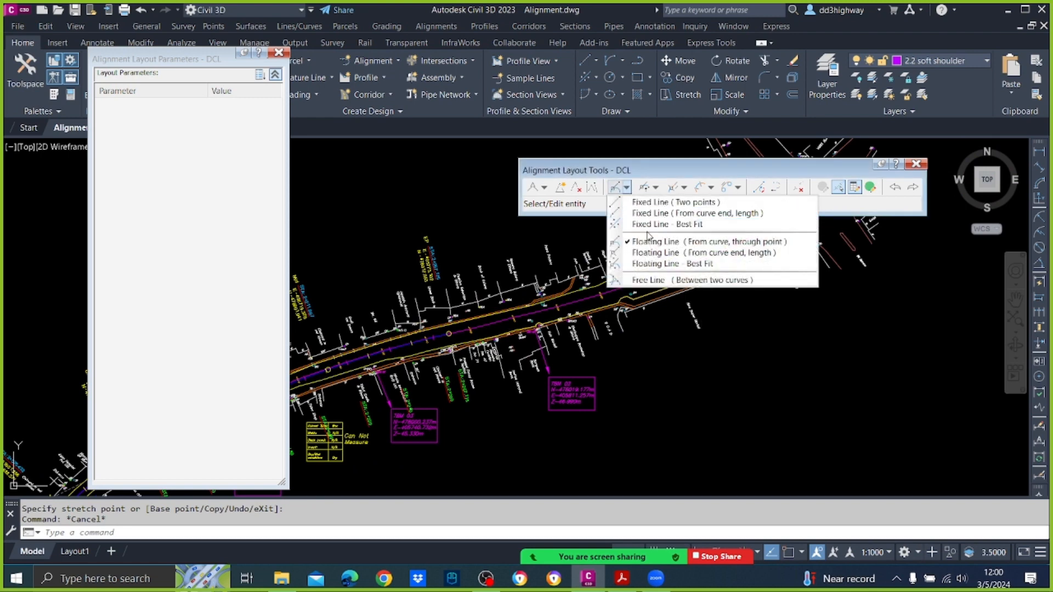
pyautogui.click(652, 241)
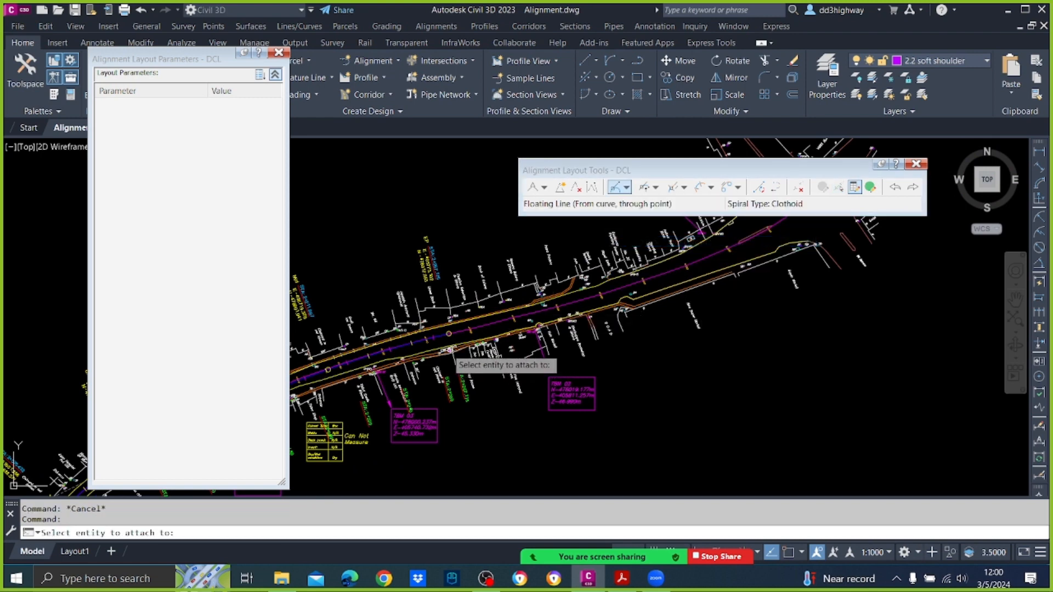
pyautogui.click(444, 350)
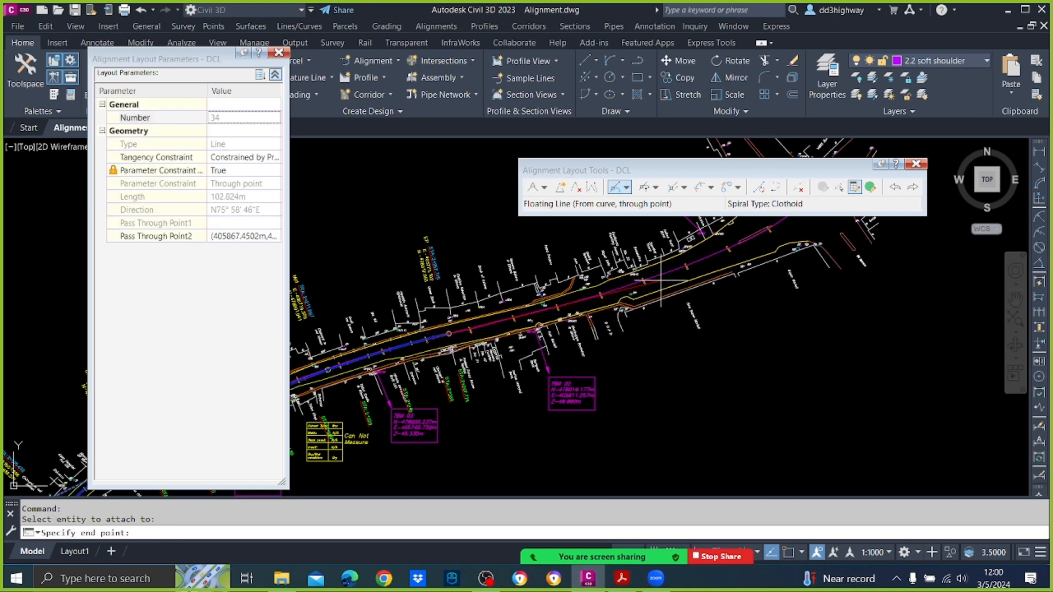
pyautogui.click(661, 282)
pyautogui.press('Return')
# Step: With object snap on, add a floating curve of 150 m radius, less than 180°, from the last line to the centreline's end at the junction
pyautogui.scroll(-2, 658, 296)
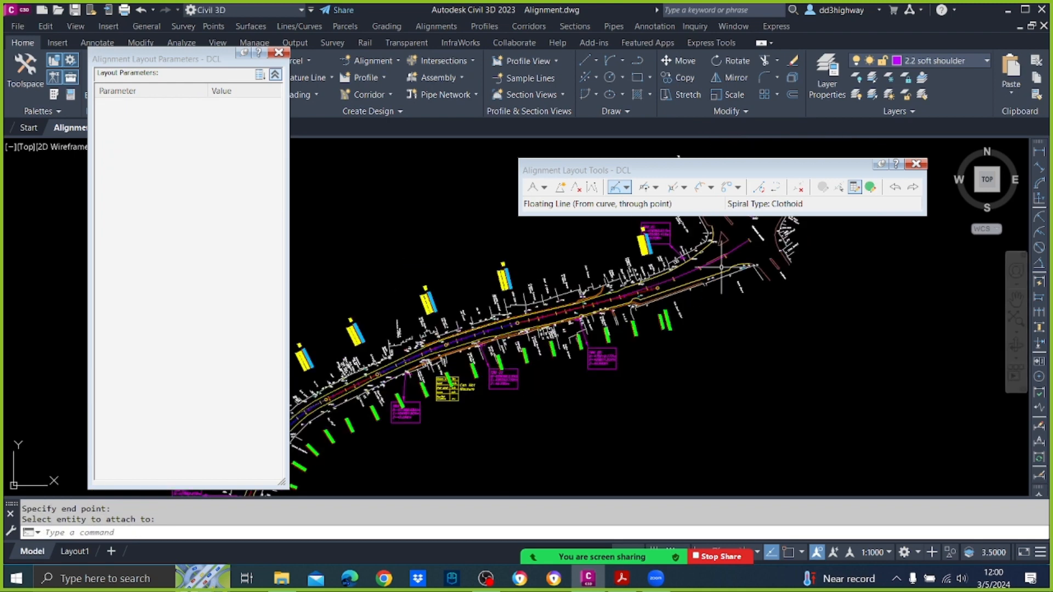
pyautogui.moveTo(762, 239); pyautogui.dragTo(719, 254, button='middle')
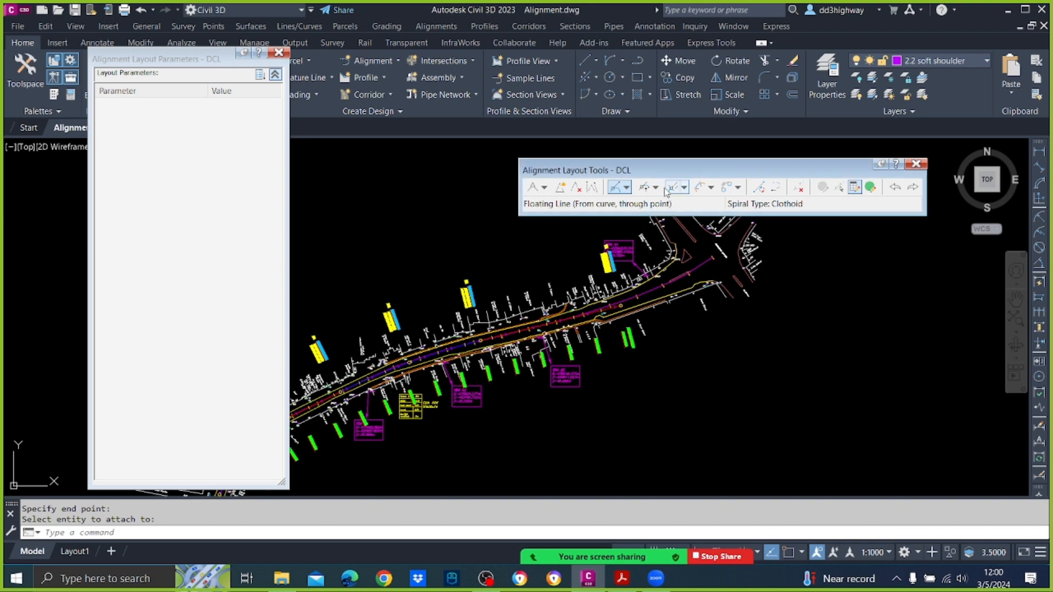
pyautogui.click(646, 187)
pyautogui.scroll(2, 622, 298)
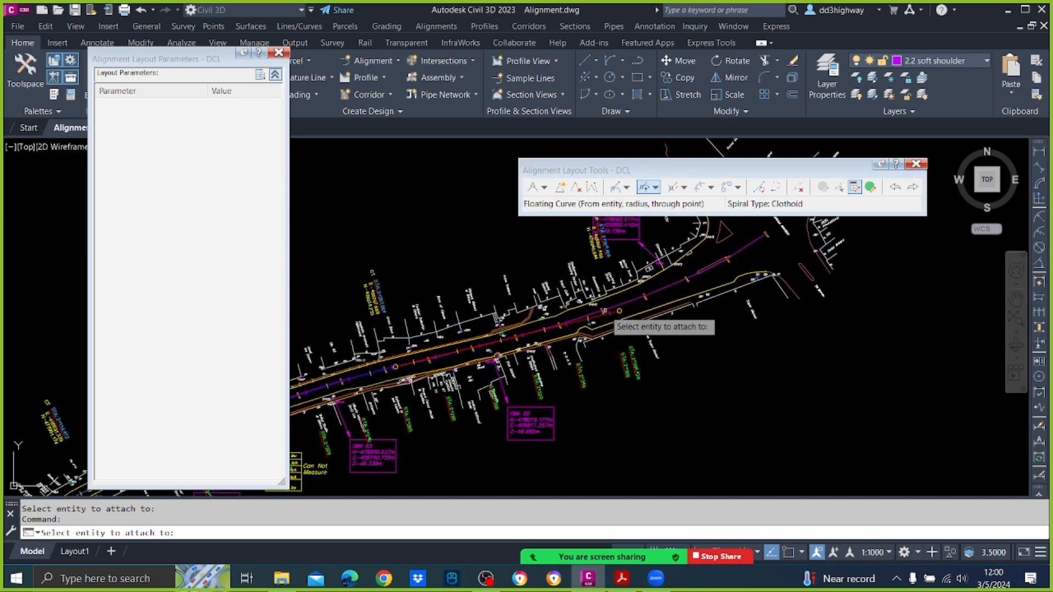
pyautogui.click(602, 314)
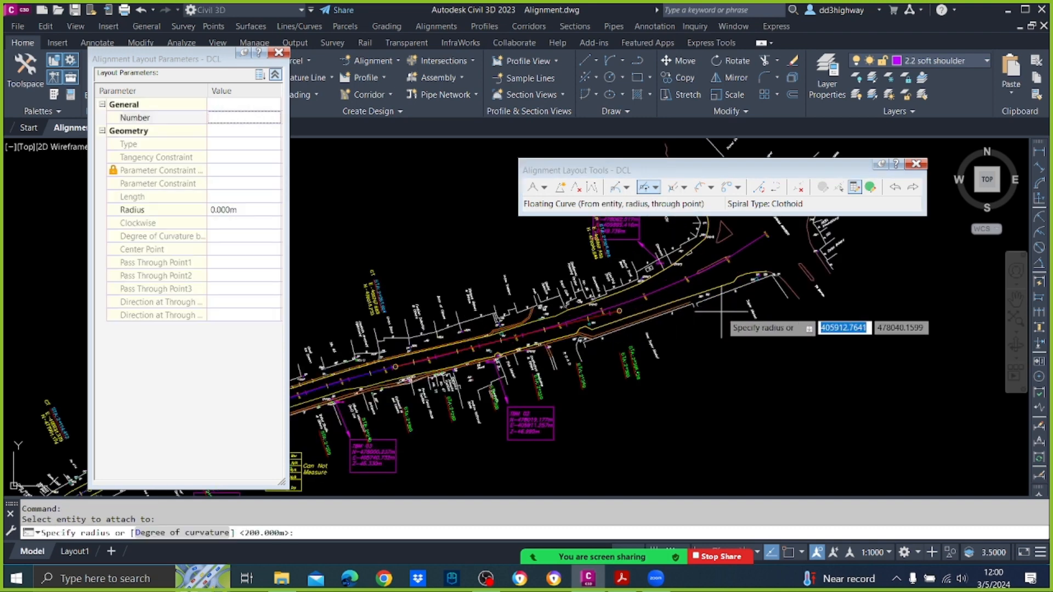
pyautogui.write('150')
pyautogui.press('Return')
pyautogui.press('Return')
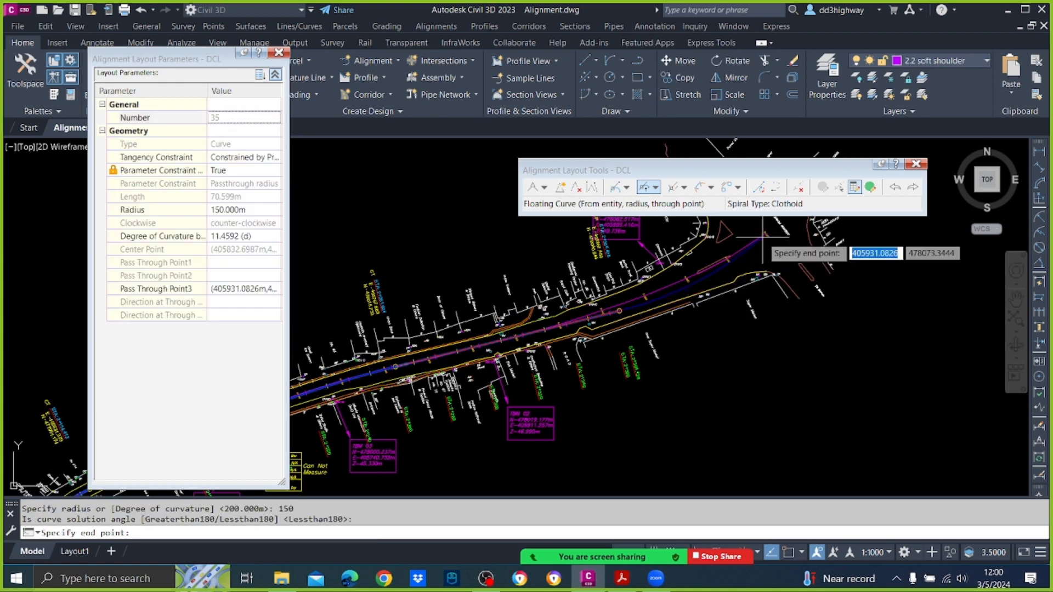
pyautogui.scroll(4, 763, 237)
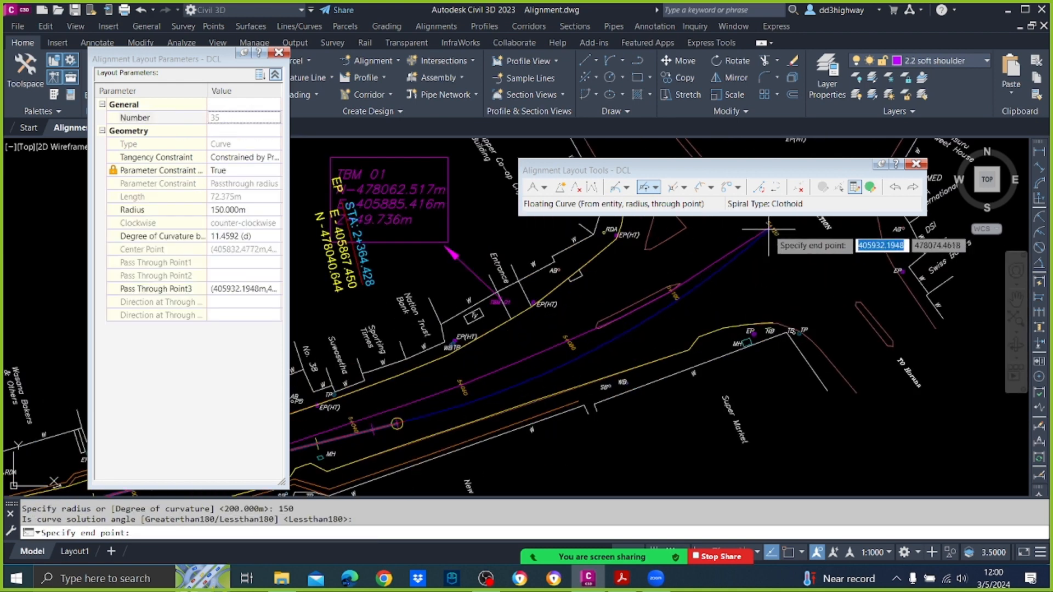
pyautogui.scroll(4, 768, 230)
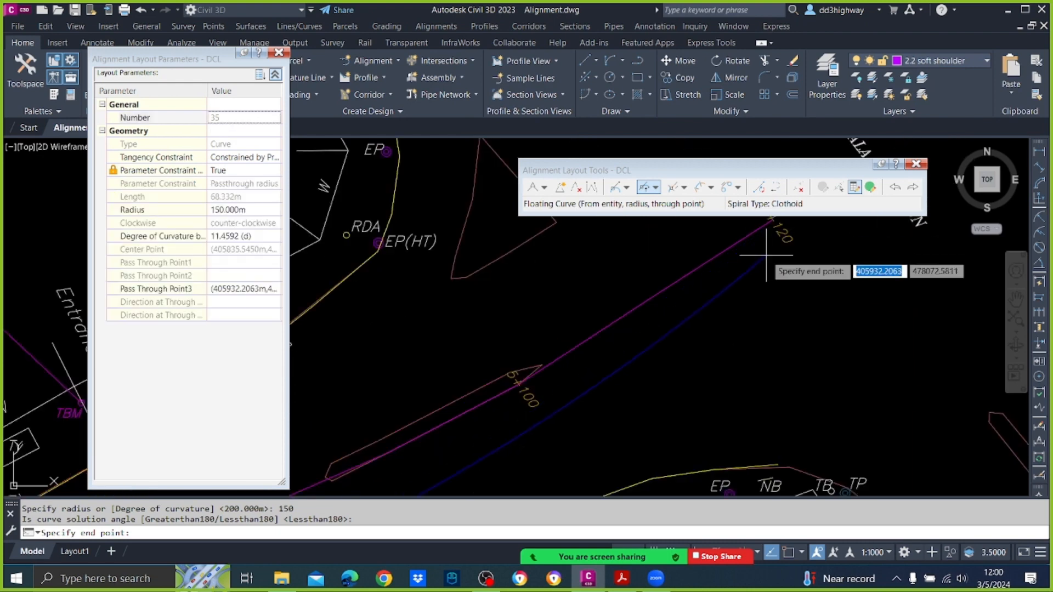
pyautogui.press('F3')
pyautogui.click(772, 222)
pyautogui.scroll(-4, 762, 263)
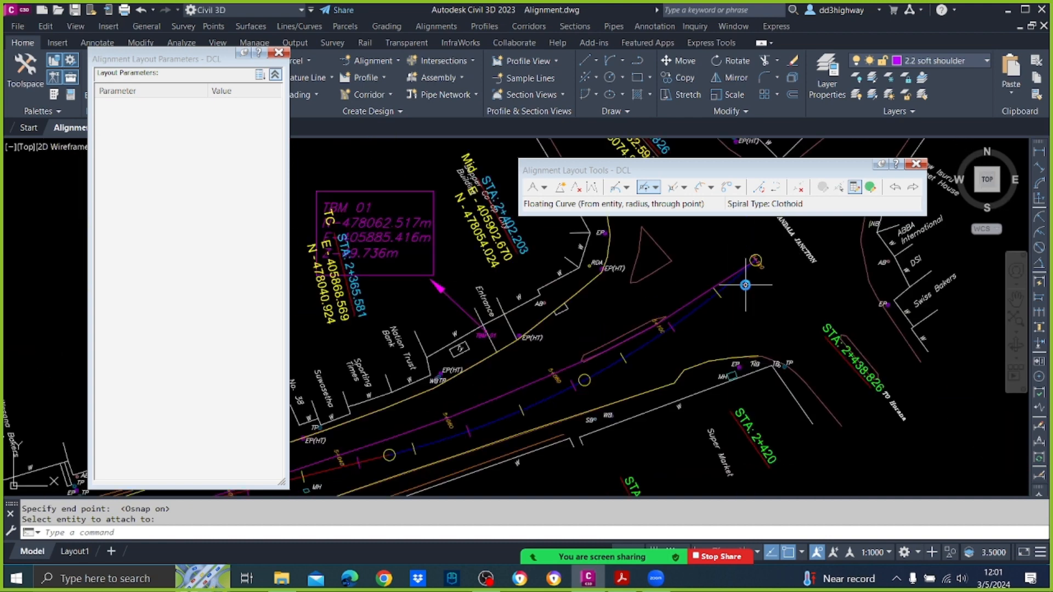
pyautogui.scroll(-2, 745, 284)
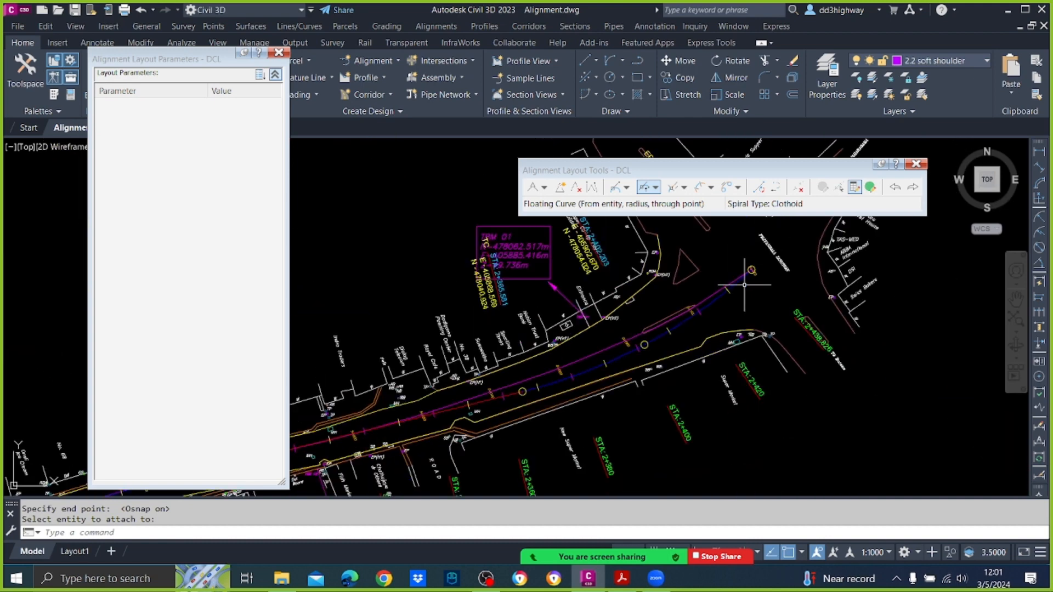
# Step: Try radii of 200 m and 300 m on the new junction curve and set it to 350 m
pyautogui.click(838, 188)
pyautogui.click(672, 341)
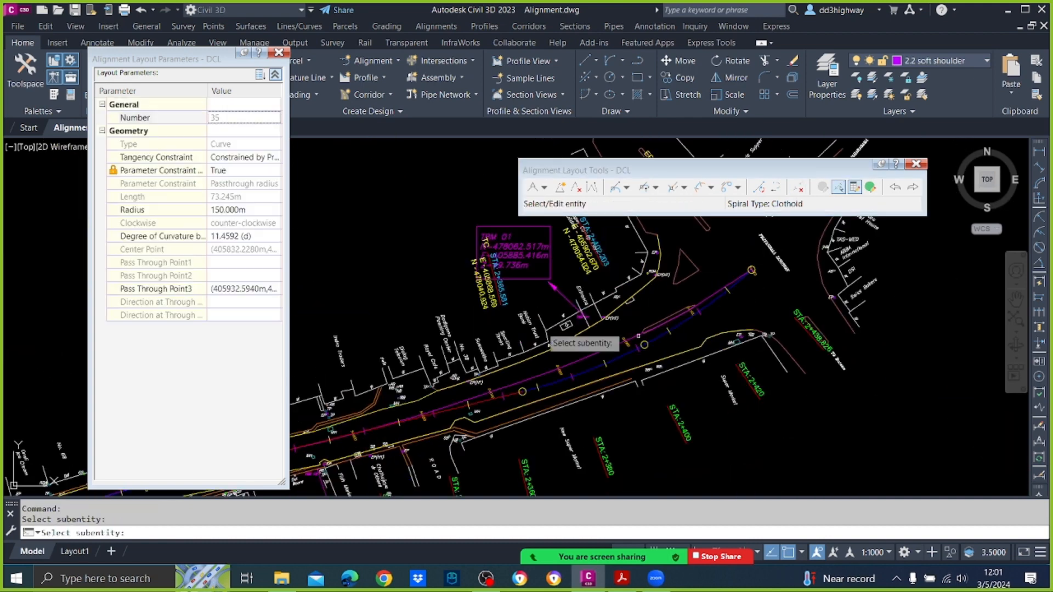
pyautogui.click(261, 209)
pyautogui.write('200')
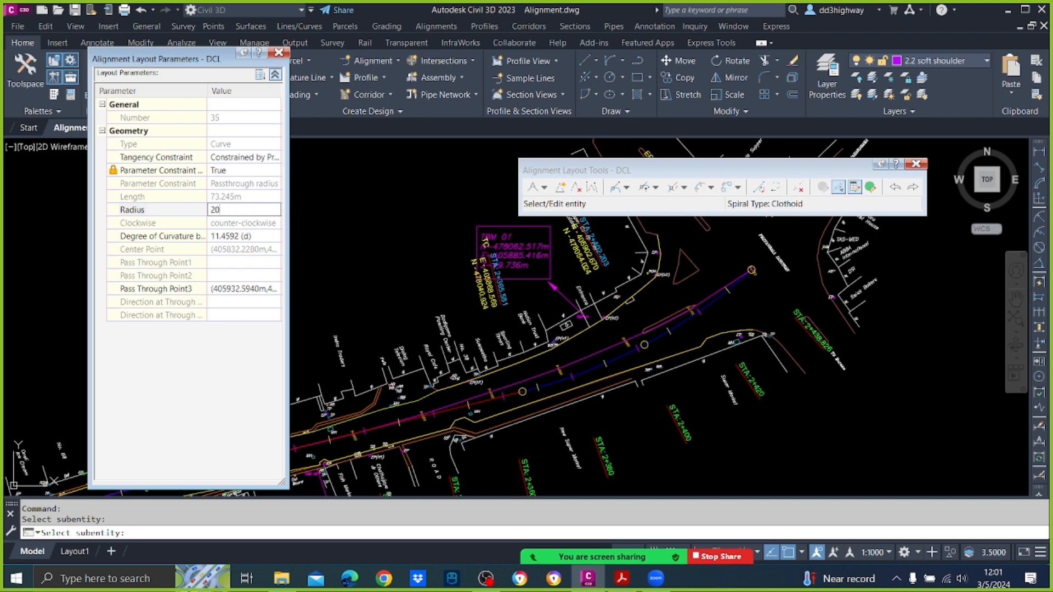
pyautogui.press('Return')
pyautogui.click(261, 210)
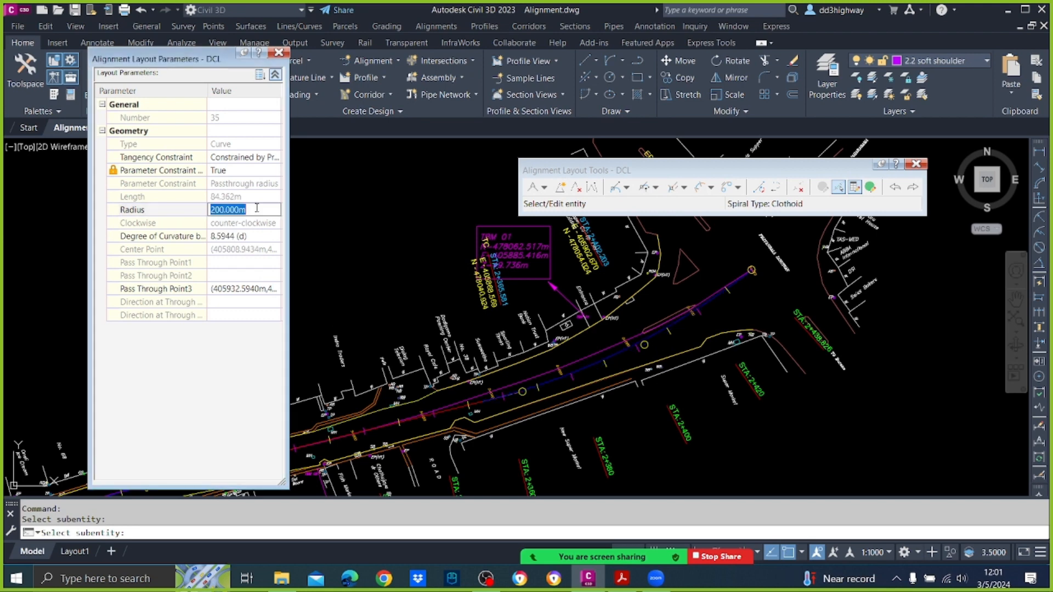
pyautogui.write('300')
pyautogui.press('Return')
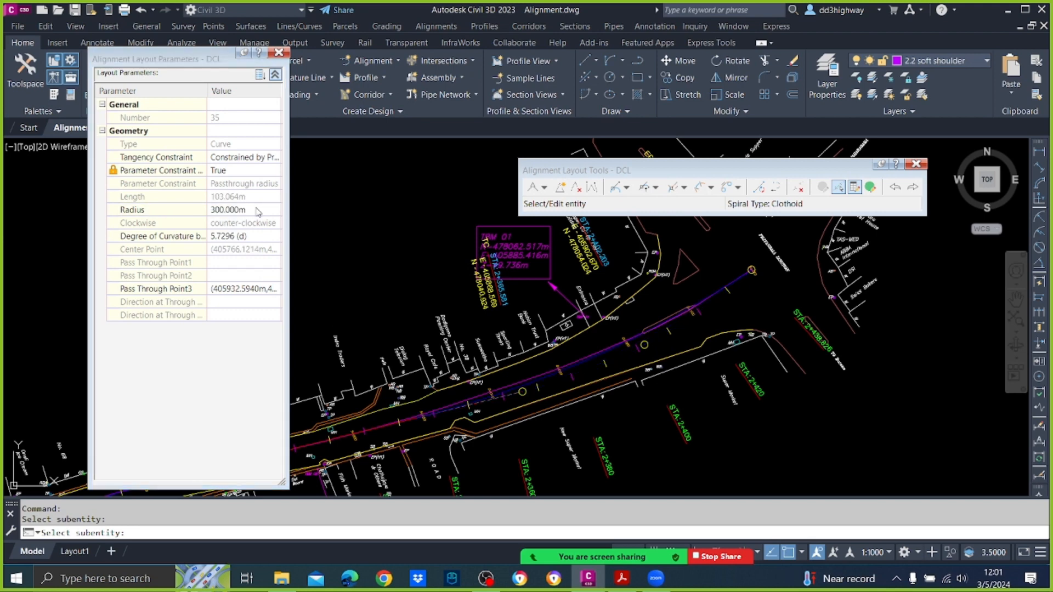
pyautogui.click(257, 210)
pyautogui.write('350')
pyautogui.press('Return')
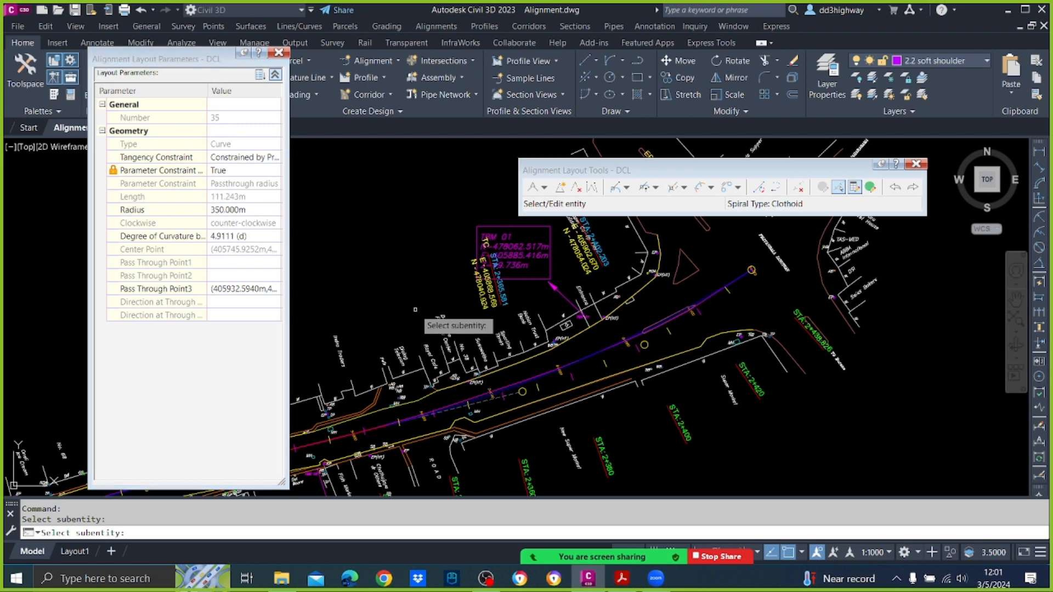
pyautogui.press('Escape')
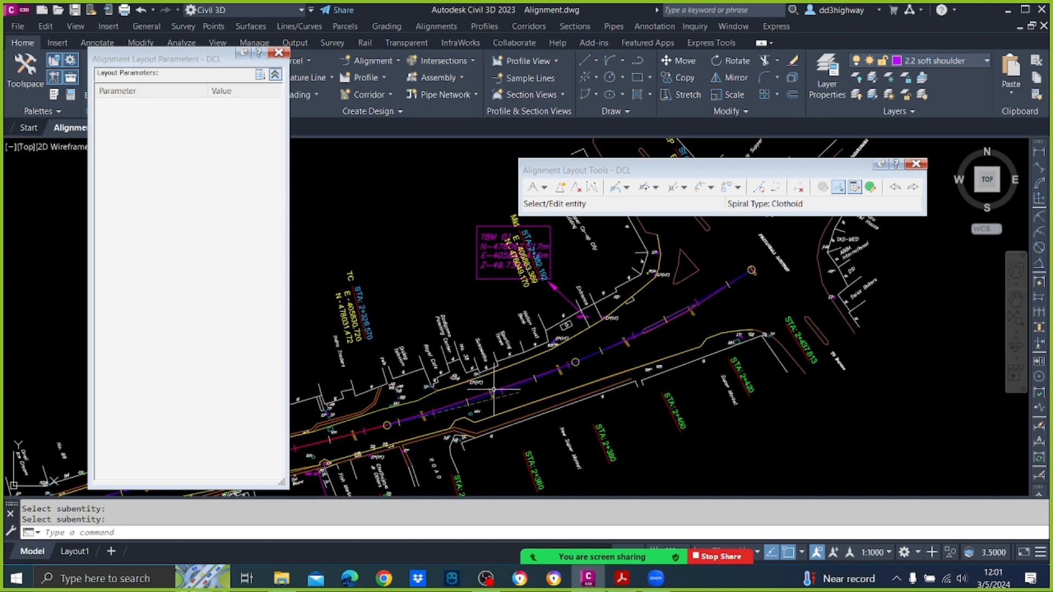
# Step: Check the junction curve against the centreline, close the alignment layout parameters and save the drawing
pyautogui.scroll(2, 502, 378)
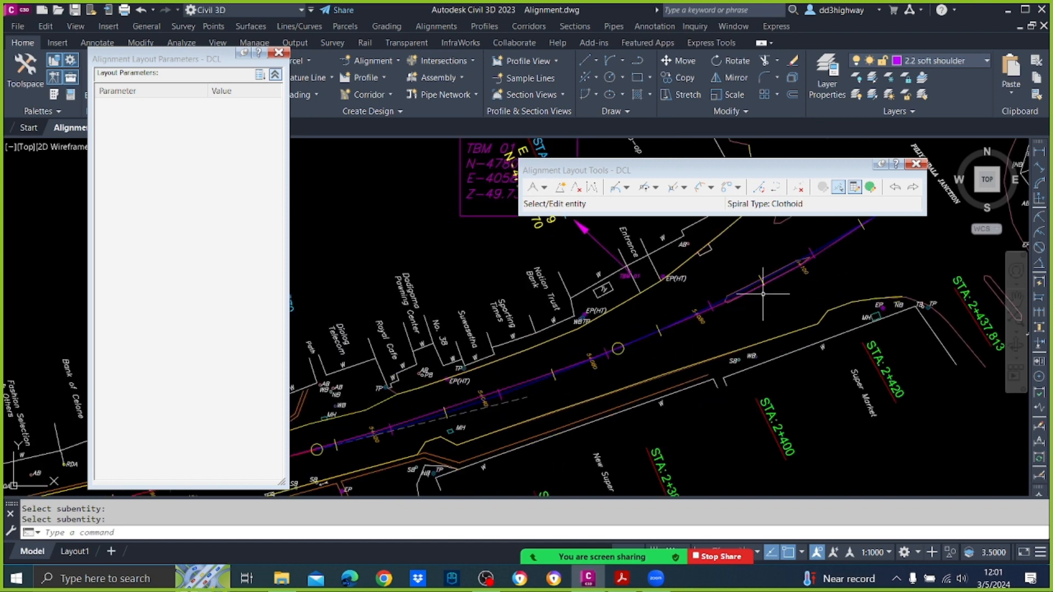
pyautogui.scroll(-2, 764, 293)
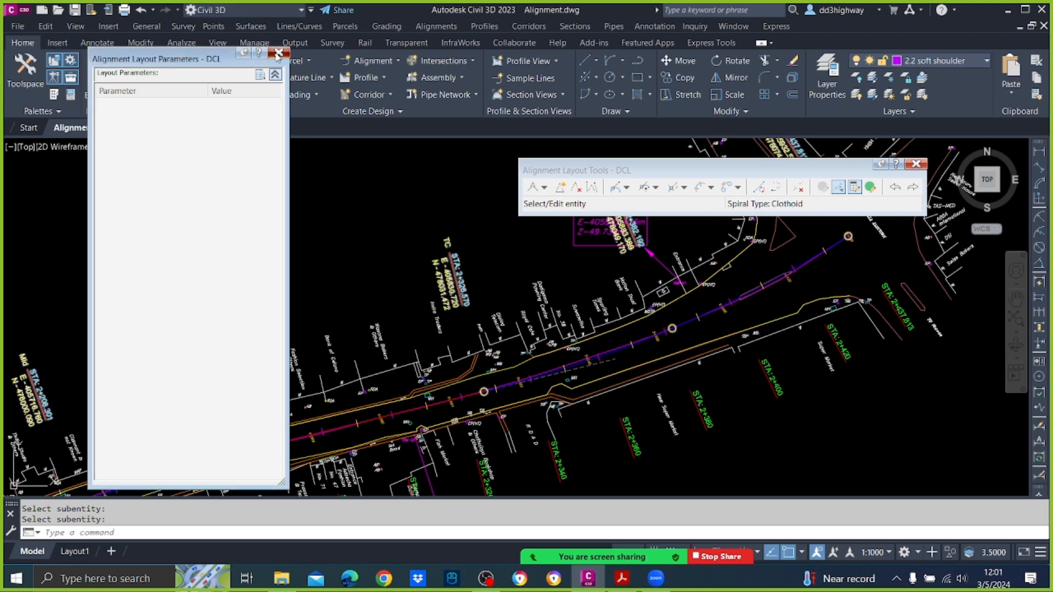
pyautogui.click(279, 52)
pyautogui.click(75, 10)
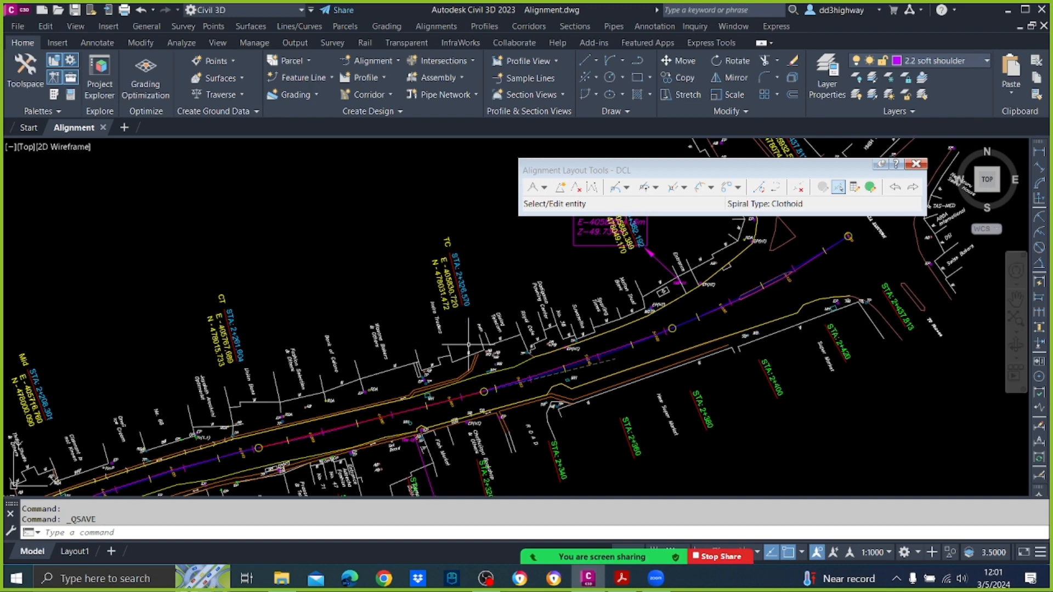
# Step: Examine the overall shape of the completed DCL alignment from its start to the end junction
pyautogui.scroll(-6, 468, 343)
pyautogui.scroll(-2, 469, 344)
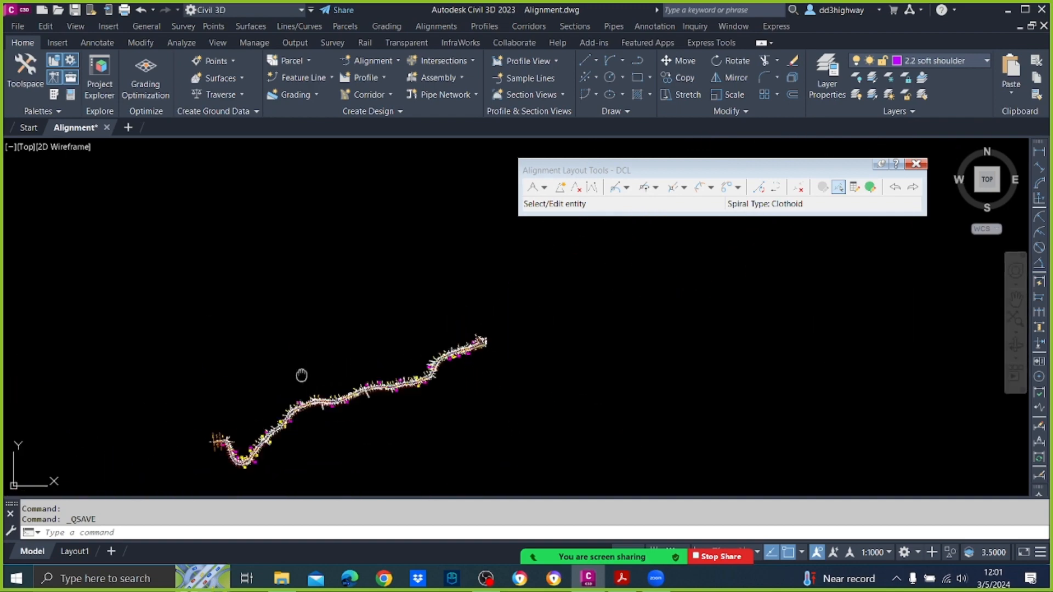
pyautogui.moveTo(301, 372); pyautogui.dragTo(507, 254, button='middle')
pyautogui.scroll(4, 464, 337)
pyautogui.scroll(8, 464, 337)
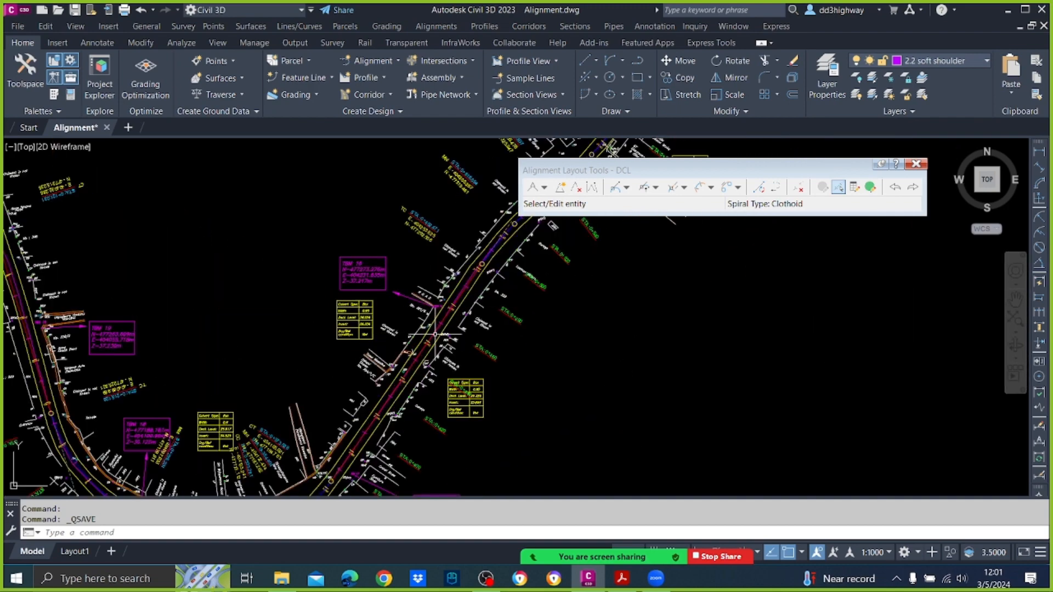
pyautogui.scroll(-7, 437, 334)
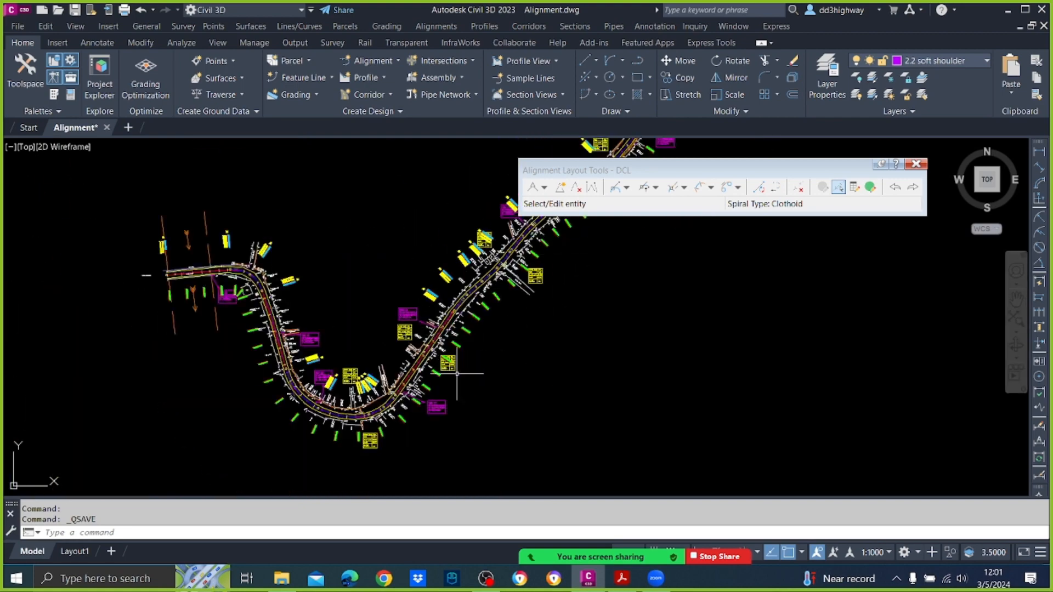
pyautogui.moveTo(456, 373); pyautogui.dragTo(352, 458, button='middle')
pyautogui.scroll(-4, 384, 407)
pyautogui.moveTo(540, 320); pyautogui.dragTo(326, 422, button='middle')
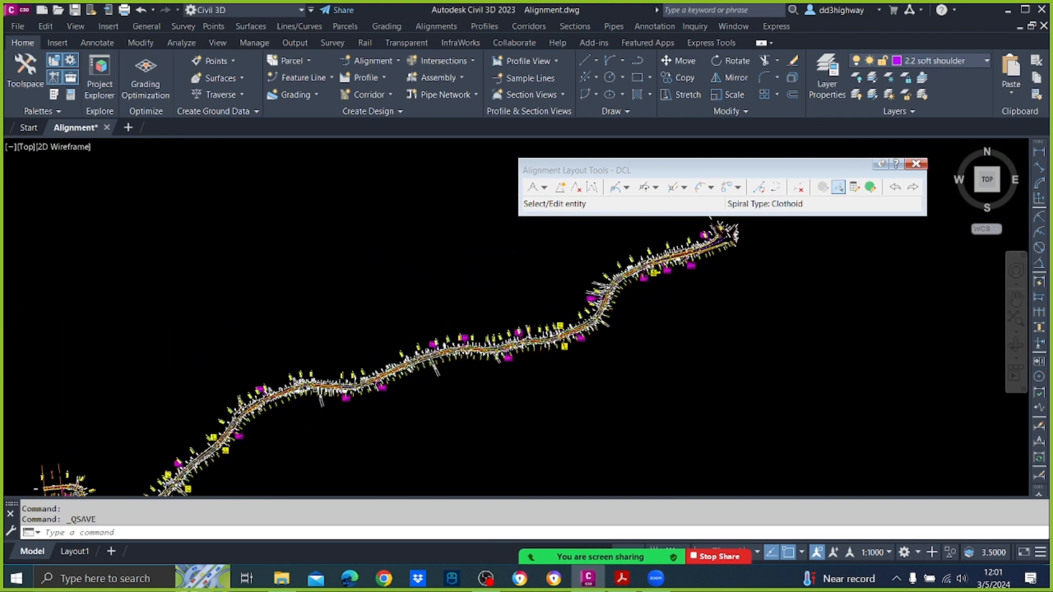
pyautogui.scroll(6, 447, 342)
pyautogui.scroll(-8, 412, 340)
# Step: Inspect how the alignment follows the existing centreline from the start bridge through the first bends to about station 0+600
pyautogui.scroll(4, 147, 422)
pyautogui.scroll(6, 287, 442)
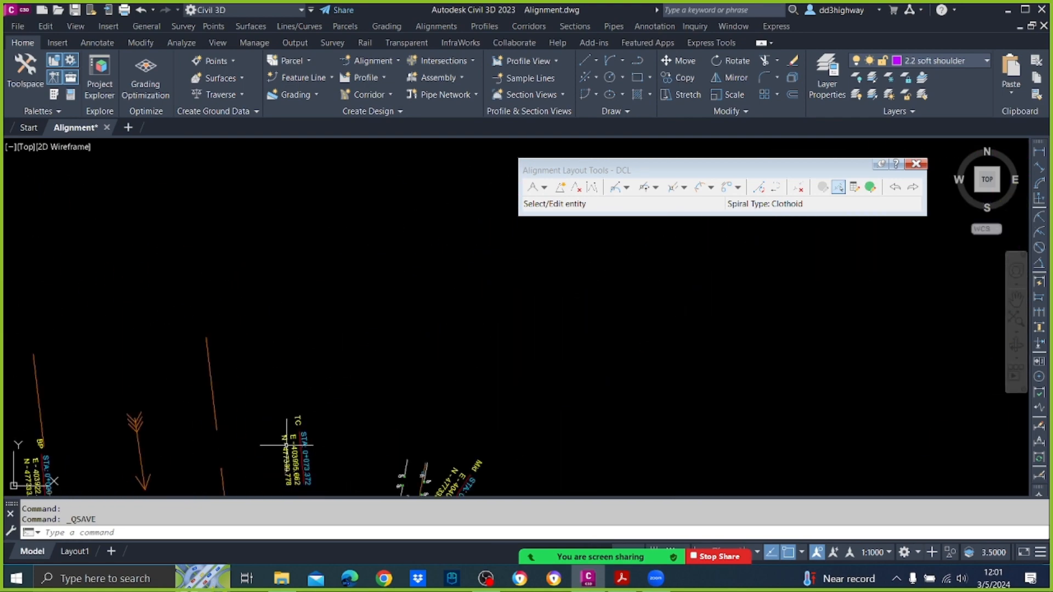
pyautogui.moveTo(308, 388); pyautogui.dragTo(275, 87, button='middle')
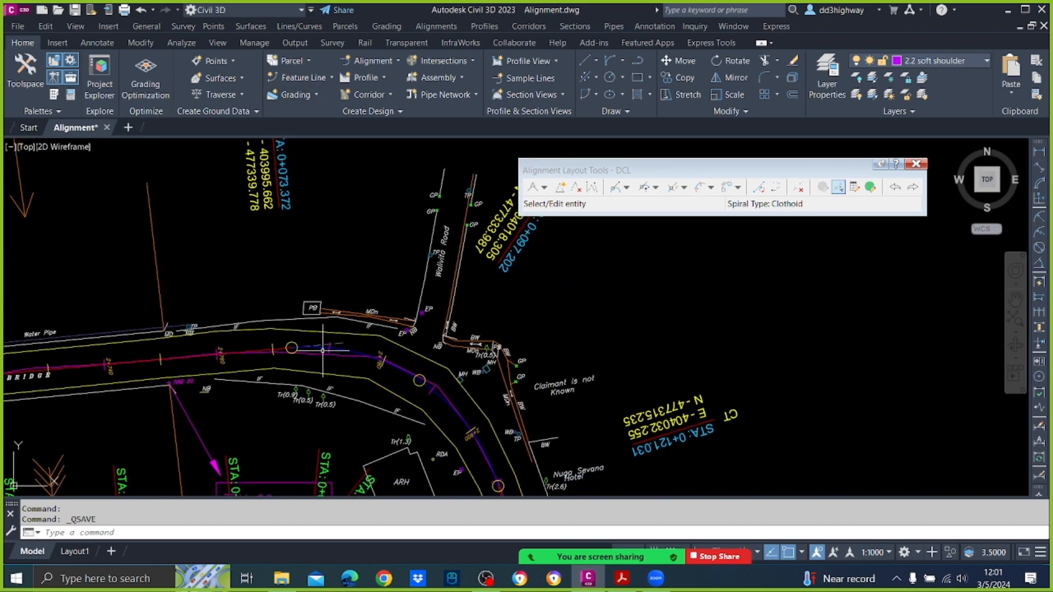
pyautogui.moveTo(341, 374)
pyautogui.mouseDown(button='middle')
pyautogui.moveTo(139, 67)
pyautogui.moveTo(325, 341)
pyautogui.moveTo(261, 178)
pyautogui.mouseUp(button='middle')
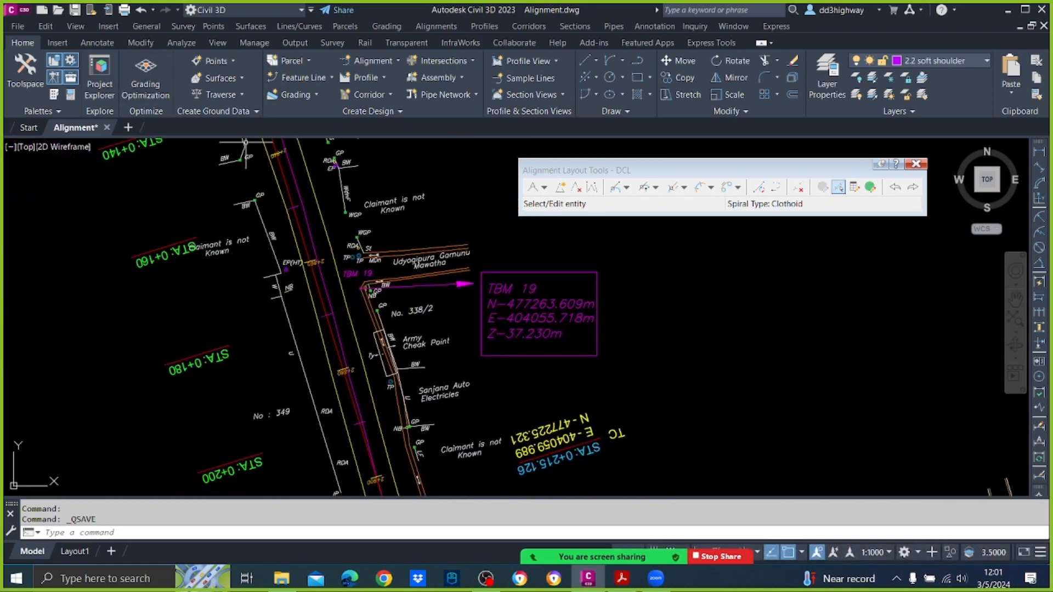
pyautogui.moveTo(314, 353); pyautogui.dragTo(264, 78, button='middle')
pyautogui.moveTo(402, 343); pyautogui.dragTo(91, 266, button='middle')
pyautogui.moveTo(470, 320); pyautogui.dragTo(380, 320, button='middle')
pyautogui.moveTo(586, 328)
pyautogui.mouseDown(button='middle')
pyautogui.moveTo(421, 431)
pyautogui.moveTo(409, 450)
pyautogui.moveTo(471, 486)
pyautogui.mouseUp(button='middle')
pyautogui.moveTo(615, 311); pyautogui.dragTo(476, 512, button='middle')
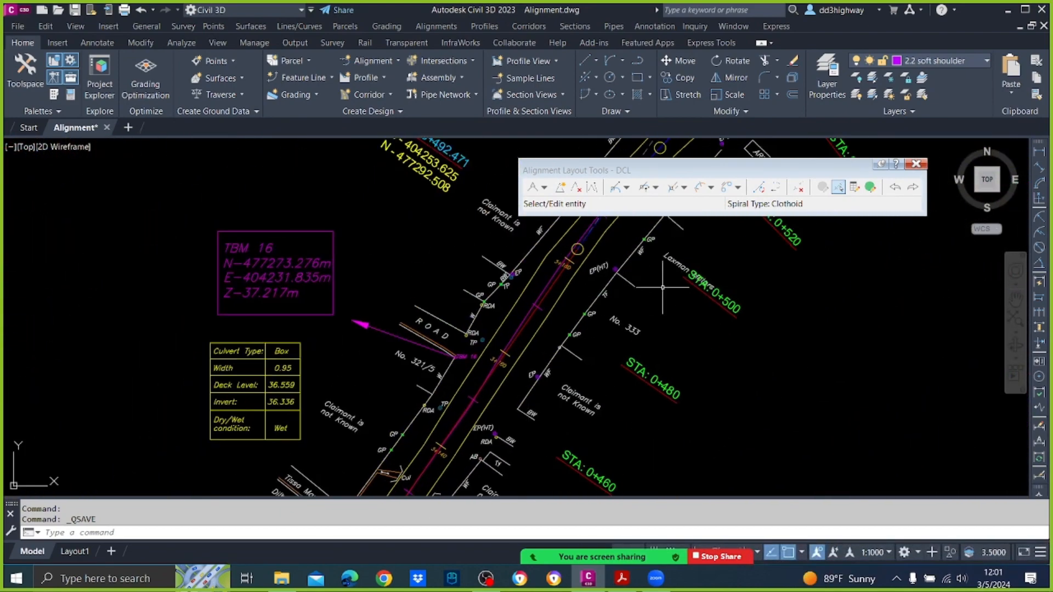
pyautogui.moveTo(662, 288); pyautogui.dragTo(487, 468, button='middle')
pyautogui.moveTo(607, 327); pyautogui.dragTo(371, 536, button='middle')
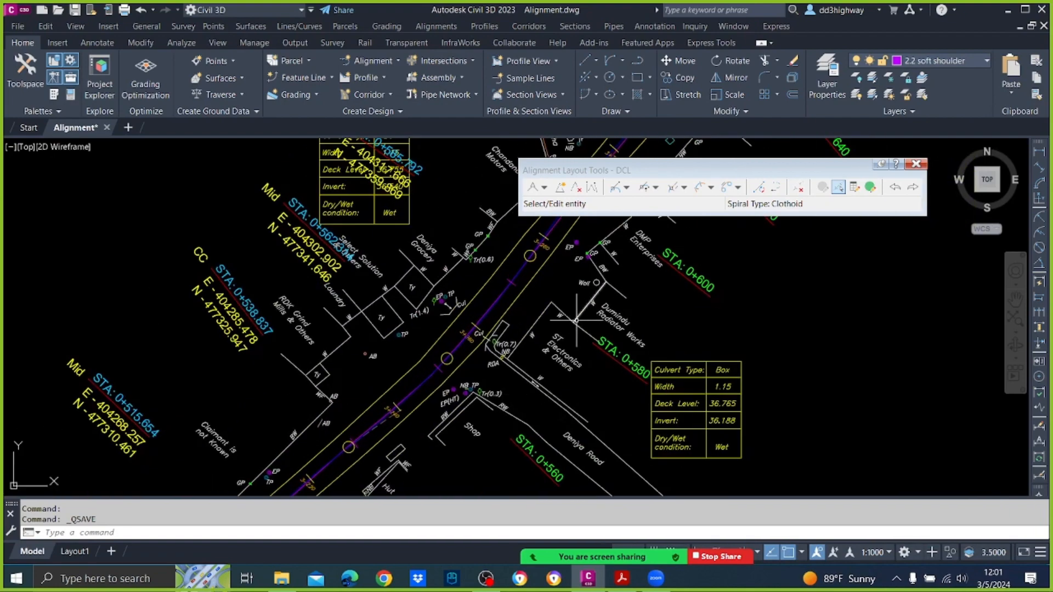
pyautogui.moveTo(580, 308)
pyautogui.mouseDown(button='middle')
pyautogui.moveTo(538, 367)
pyautogui.moveTo(597, 214)
pyautogui.mouseUp(button='middle')
pyautogui.scroll(-6, 540, 288)
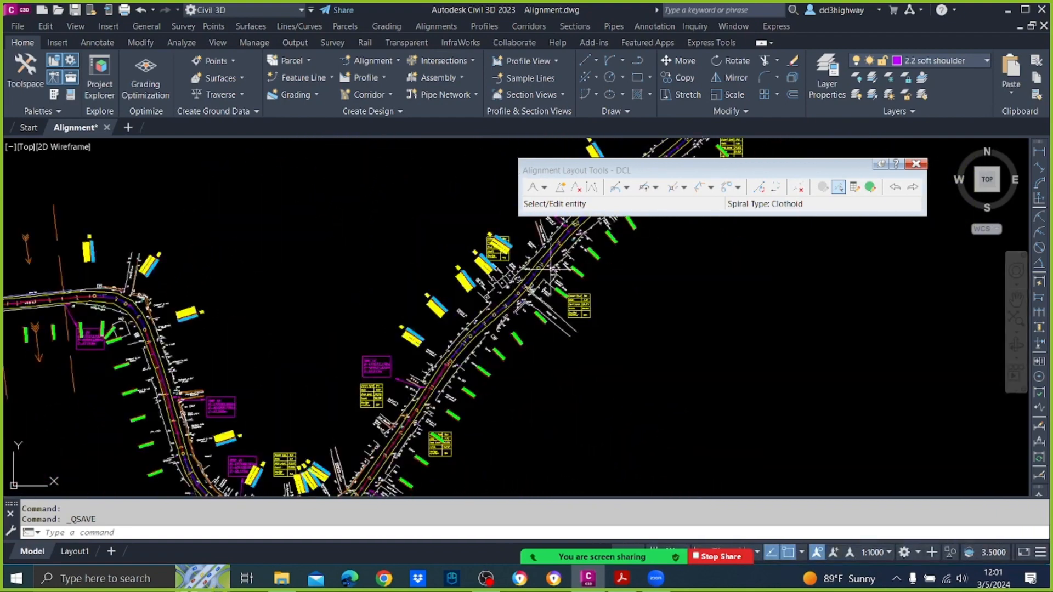
pyautogui.scroll(4, 556, 272)
pyautogui.moveTo(569, 266); pyautogui.dragTo(488, 397, button='middle')
pyautogui.scroll(-2, 637, 341)
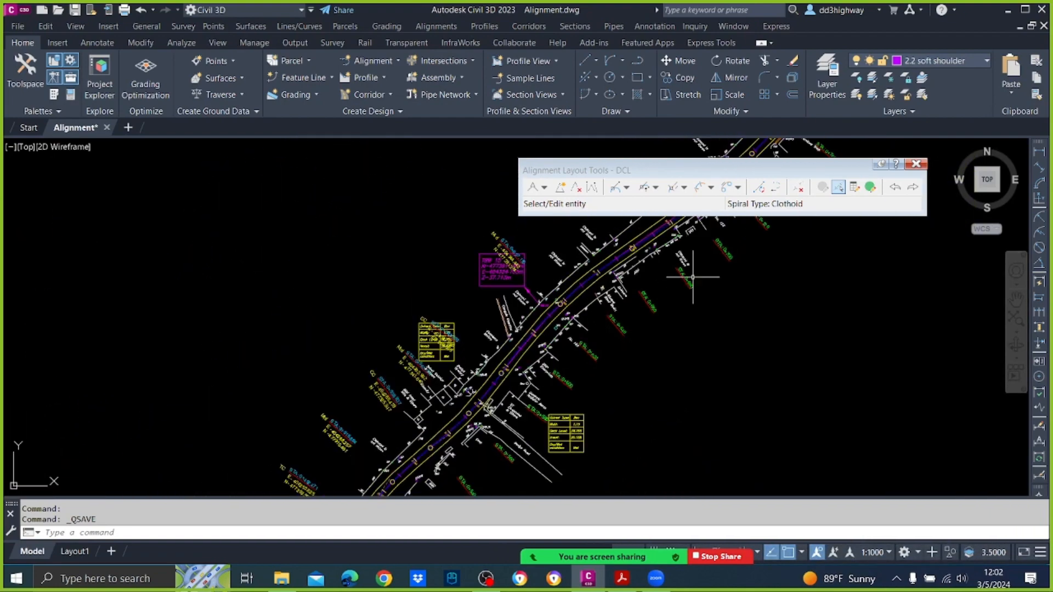
pyautogui.moveTo(691, 278)
pyautogui.mouseDown(button='middle')
pyautogui.moveTo(534, 398)
pyautogui.moveTo(542, 369)
pyautogui.moveTo(692, 176)
pyautogui.mouseUp(button='middle')
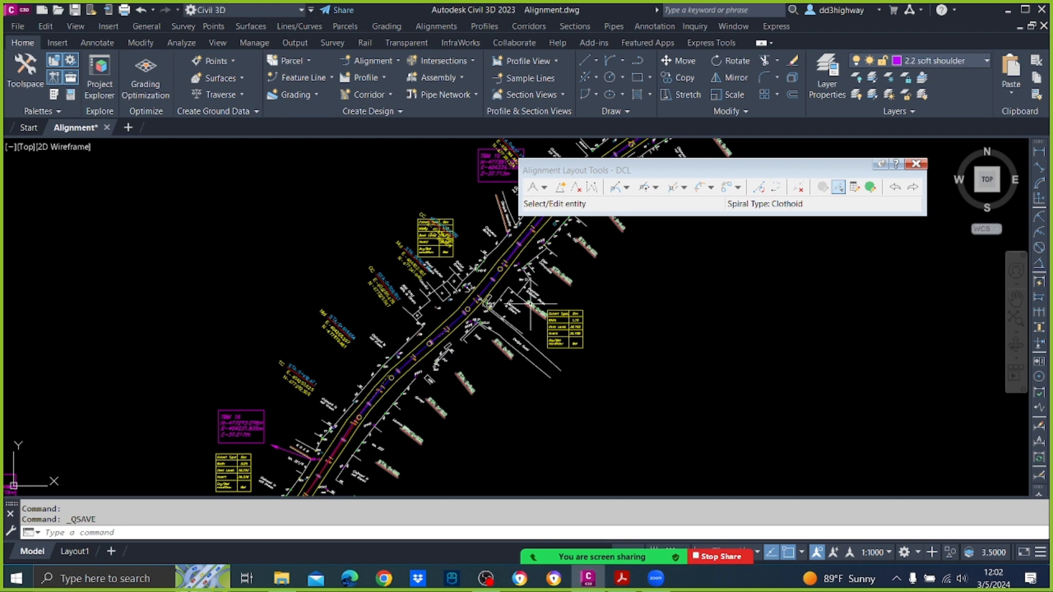
pyautogui.moveTo(481, 352); pyautogui.dragTo(424, 391, button='middle')
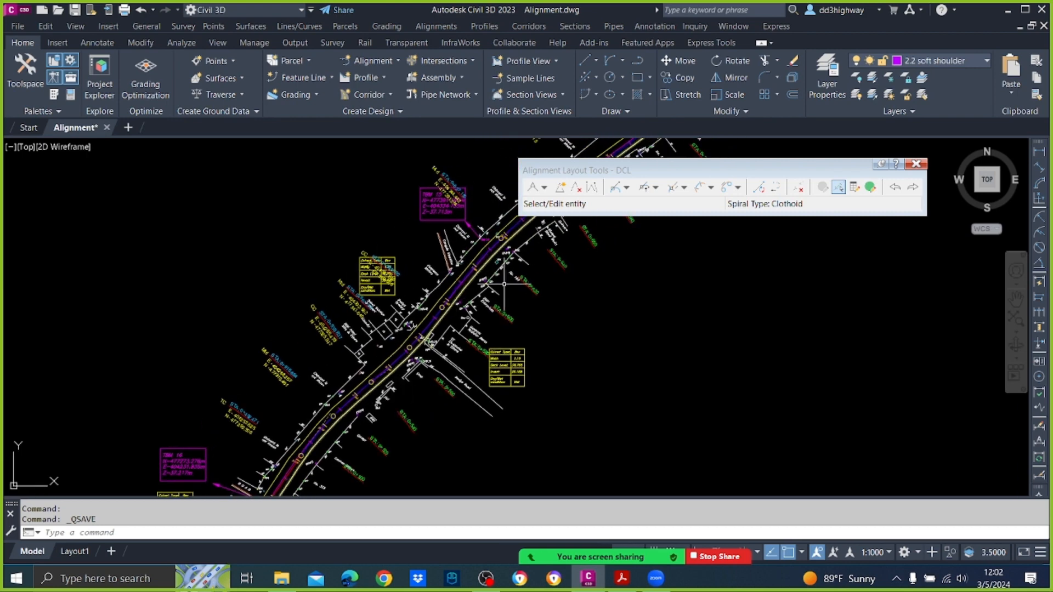
# Step: Inspect how the alignment follows the existing centreline from about station 0+600 to about station 1+900
pyautogui.scroll(-4, 509, 323)
pyautogui.moveTo(599, 267); pyautogui.dragTo(496, 360, button='middle')
pyautogui.scroll(2, 498, 303)
pyautogui.moveTo(593, 293)
pyautogui.mouseDown(button='middle')
pyautogui.moveTo(442, 381)
pyautogui.moveTo(566, 293)
pyautogui.moveTo(506, 319)
pyautogui.mouseUp(button='middle')
pyautogui.scroll(2, 506, 319)
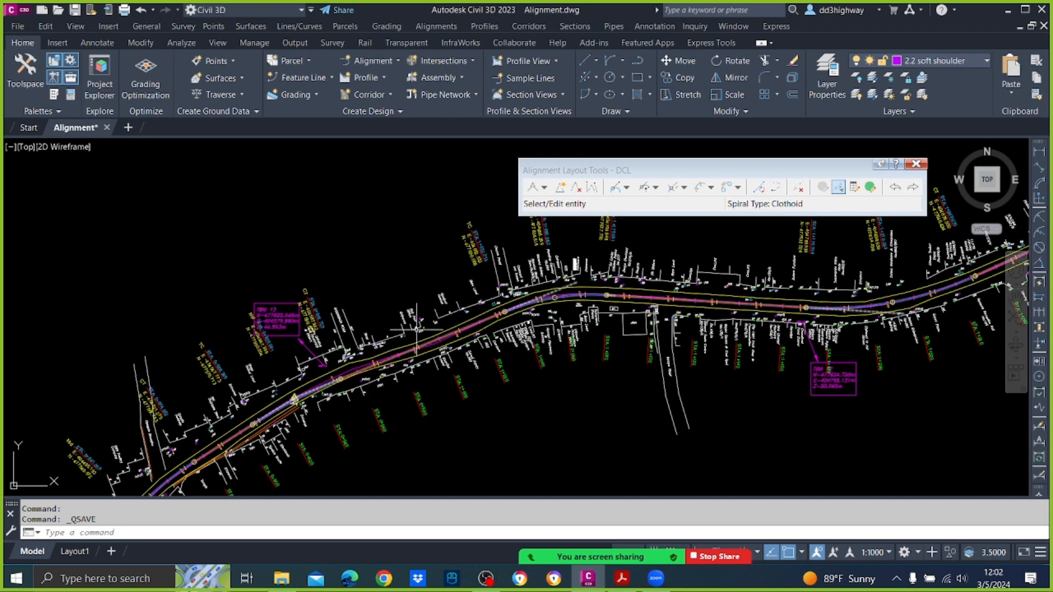
pyautogui.moveTo(436, 329)
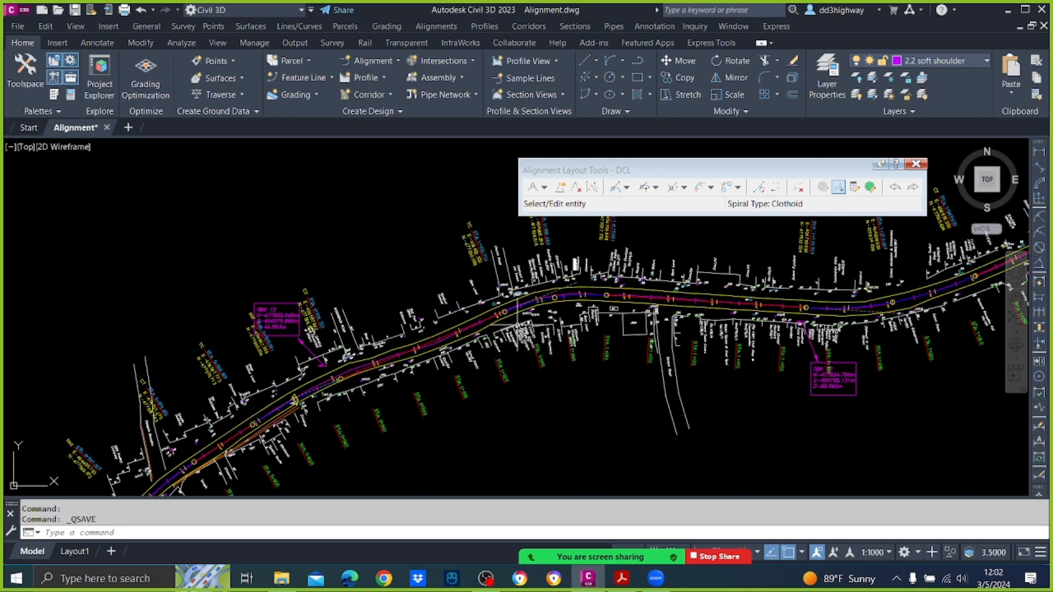
pyautogui.moveTo(650, 318); pyautogui.dragTo(445, 349, button='middle')
pyautogui.moveTo(625, 340); pyautogui.dragTo(427, 373, button='middle')
pyautogui.moveTo(788, 295)
pyautogui.mouseDown(button='middle')
pyautogui.moveTo(729, 317)
pyautogui.moveTo(604, 395)
pyautogui.moveTo(526, 358)
pyautogui.mouseUp(button='middle')
pyautogui.moveTo(805, 332); pyautogui.dragTo(534, 364, button='middle')
pyautogui.moveTo(696, 351); pyautogui.dragTo(490, 372, button='middle')
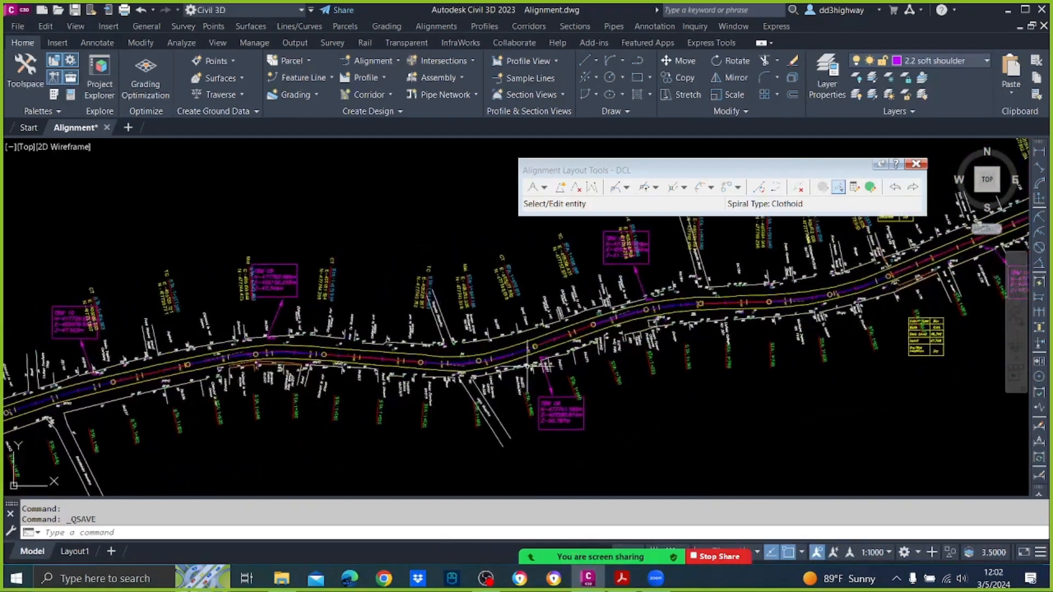
pyautogui.moveTo(728, 354)
pyautogui.mouseDown(button='middle')
pyautogui.moveTo(580, 395)
pyautogui.moveTo(725, 357)
pyautogui.moveTo(655, 381)
pyautogui.mouseUp(button='middle')
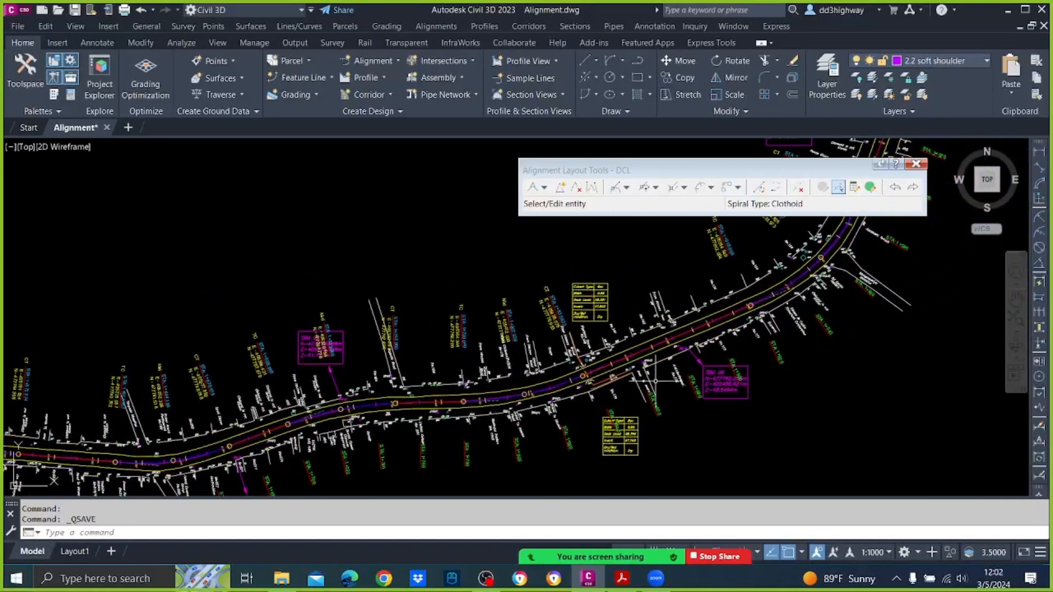
pyautogui.scroll(3, 568, 353)
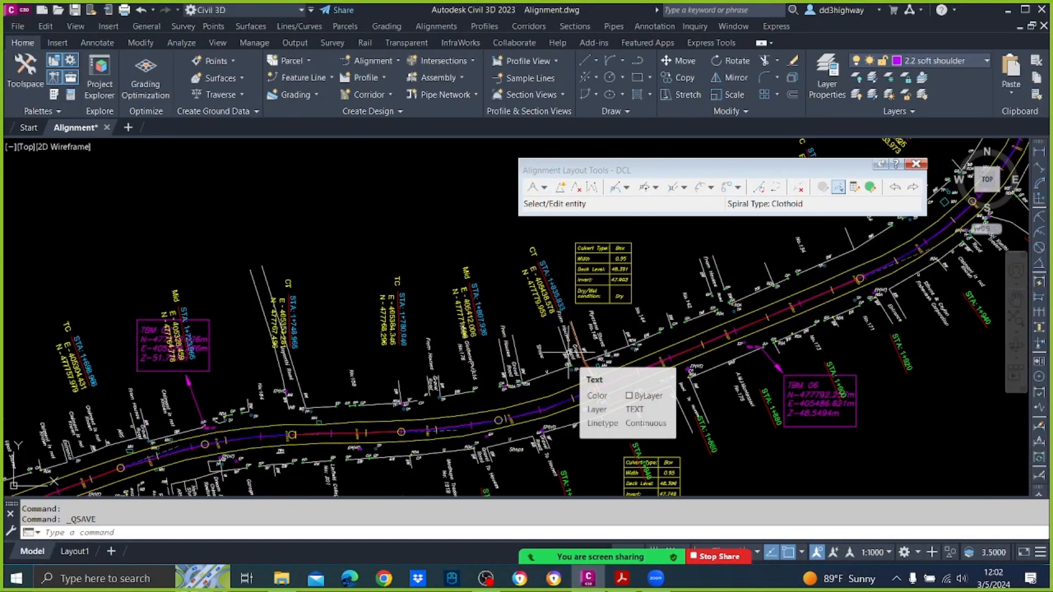
# Step: Check the remaining alignment from about station 1+900 to the end junction, and close the alignment layout tools
pyautogui.scroll(-2, 569, 352)
pyautogui.moveTo(889, 229)
pyautogui.mouseDown(button='middle')
pyautogui.moveTo(791, 282)
pyautogui.moveTo(636, 418)
pyautogui.mouseUp(button='middle')
pyautogui.moveTo(801, 330); pyautogui.dragTo(636, 402, button='middle')
pyautogui.moveTo(858, 352); pyautogui.dragTo(630, 429, button='middle')
pyautogui.moveTo(897, 313); pyautogui.dragTo(814, 351, button='middle')
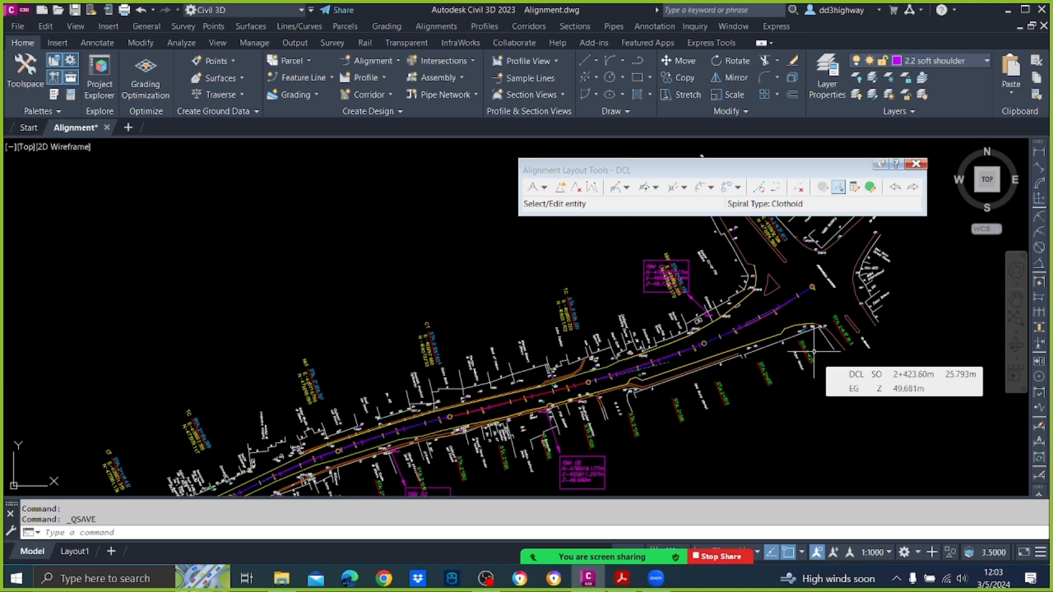
pyautogui.click(915, 164)
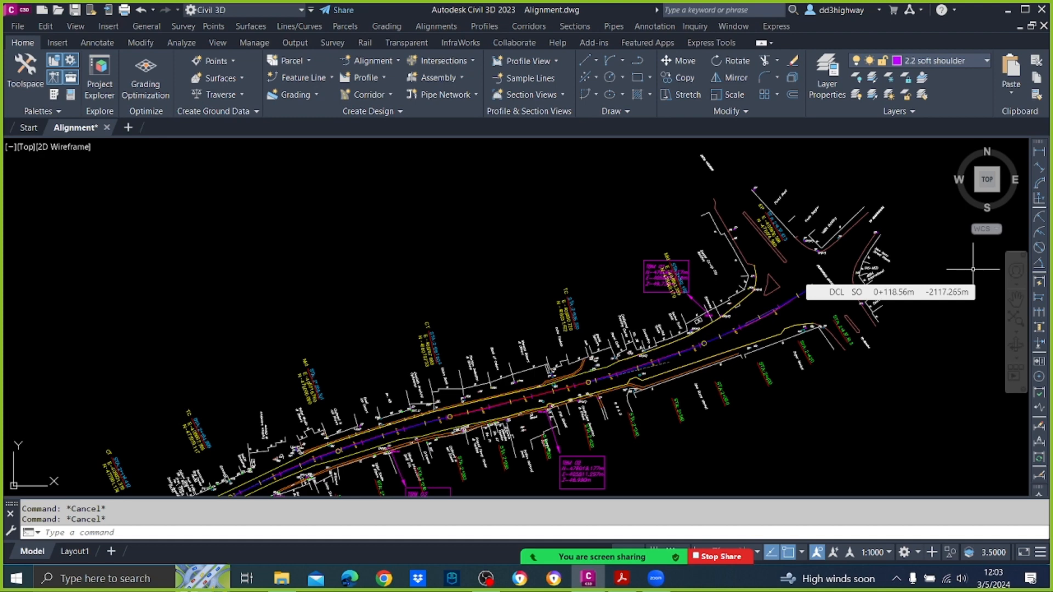
# Step: Set the curves starting number for table tag creation to 1 in the tag renumbering settings, without renumbering any label
pyautogui.click(436, 26)
pyautogui.moveTo(469, 138)
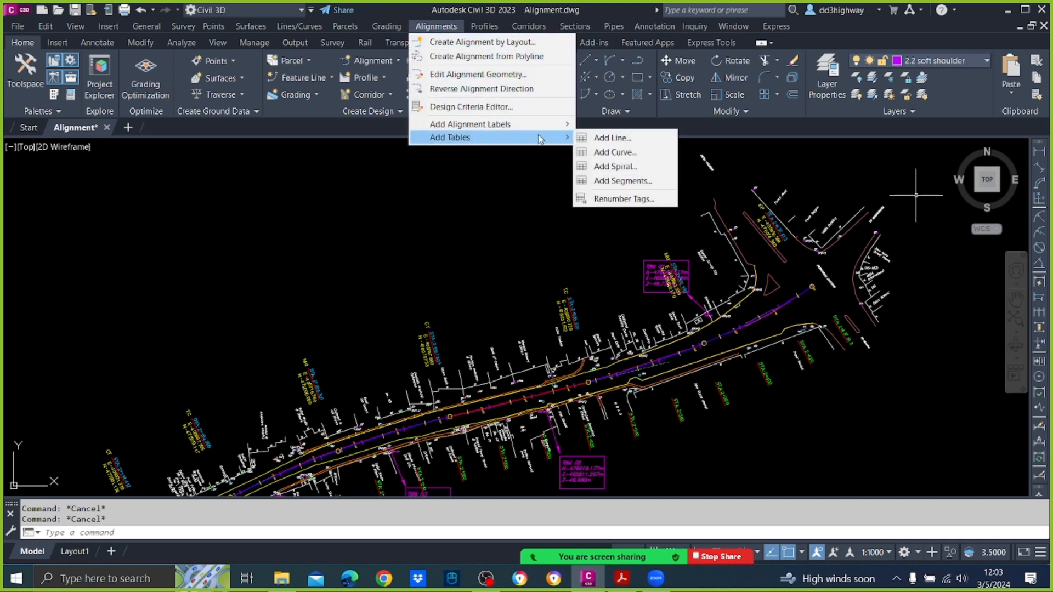
pyautogui.click(673, 200)
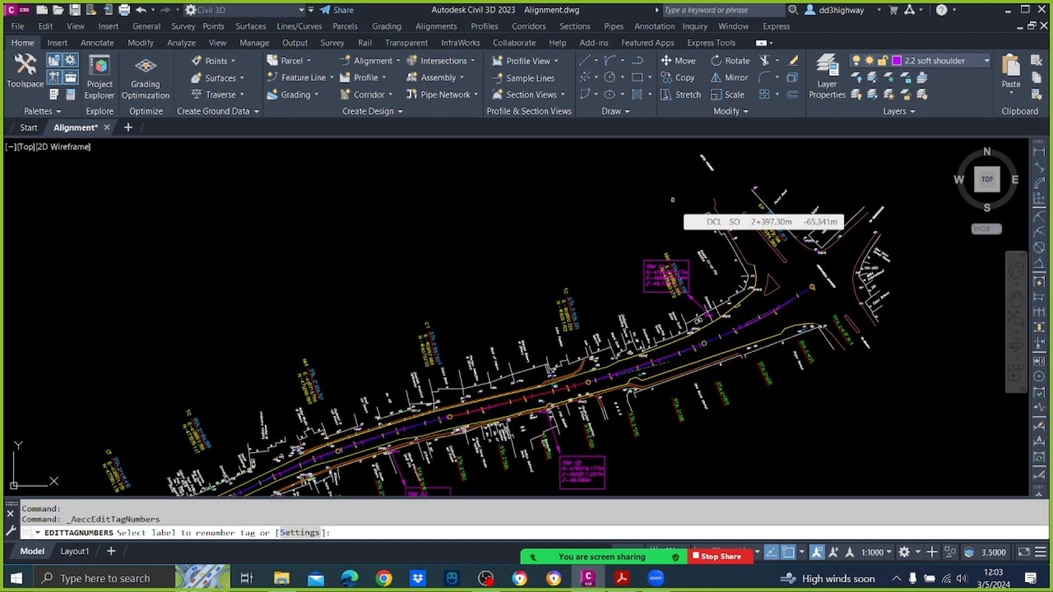
pyautogui.write('s')
pyautogui.press('Return')
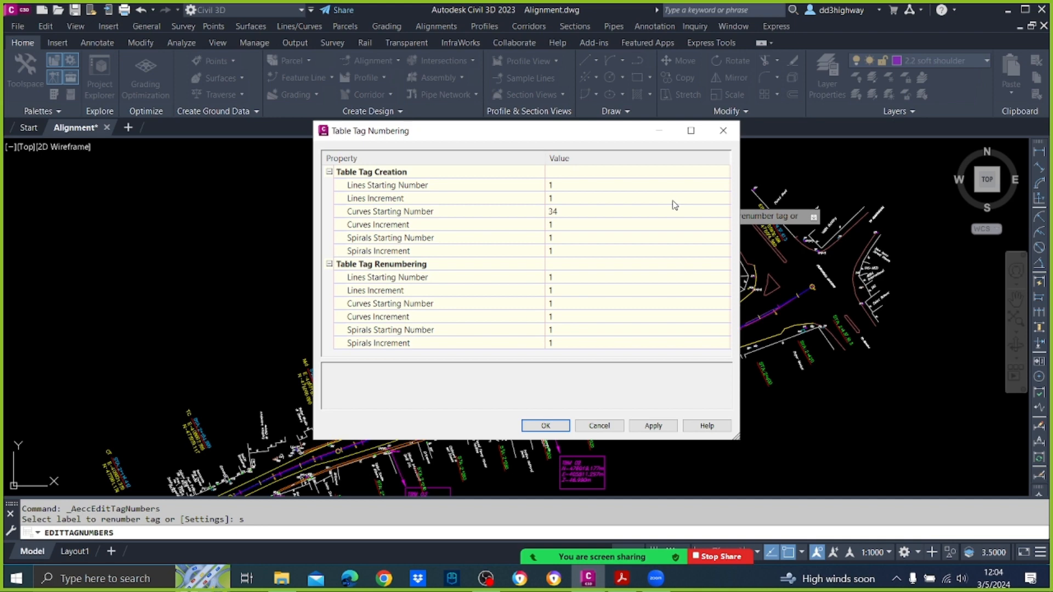
pyautogui.click(627, 211)
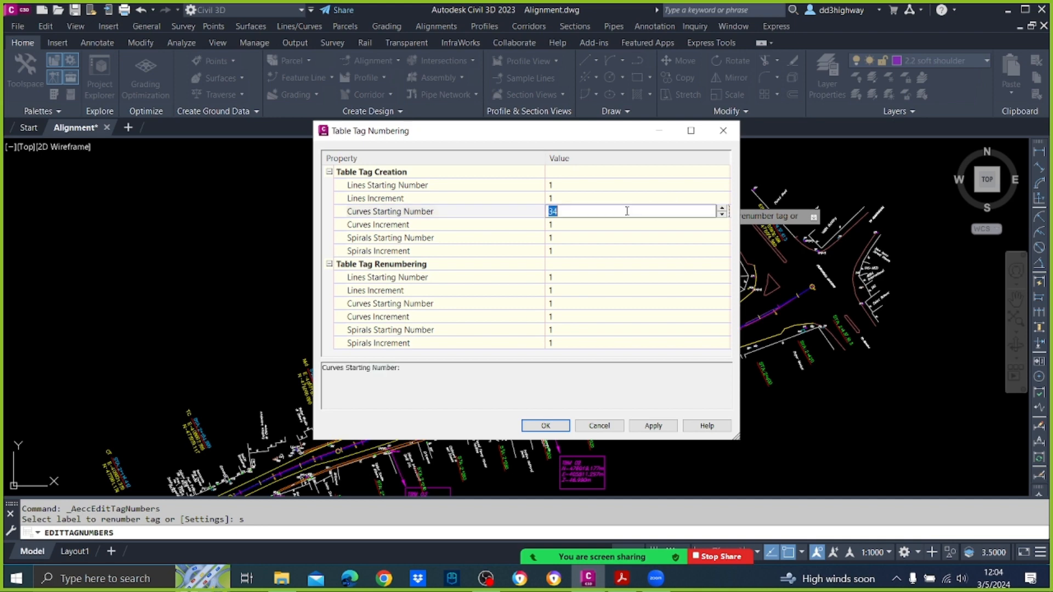
pyautogui.write('1')
pyautogui.click(653, 426)
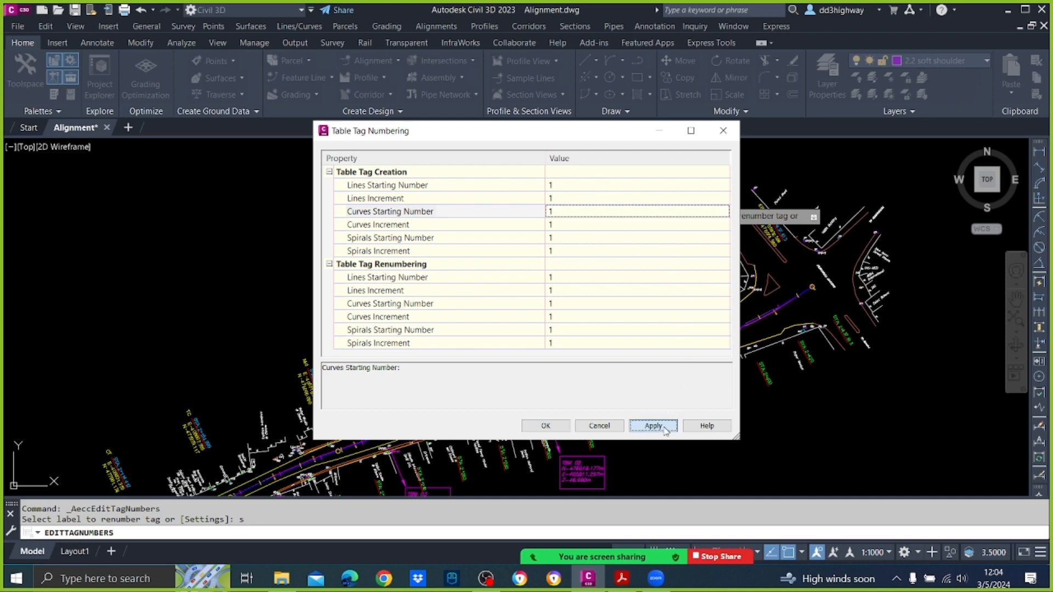
pyautogui.click(554, 431)
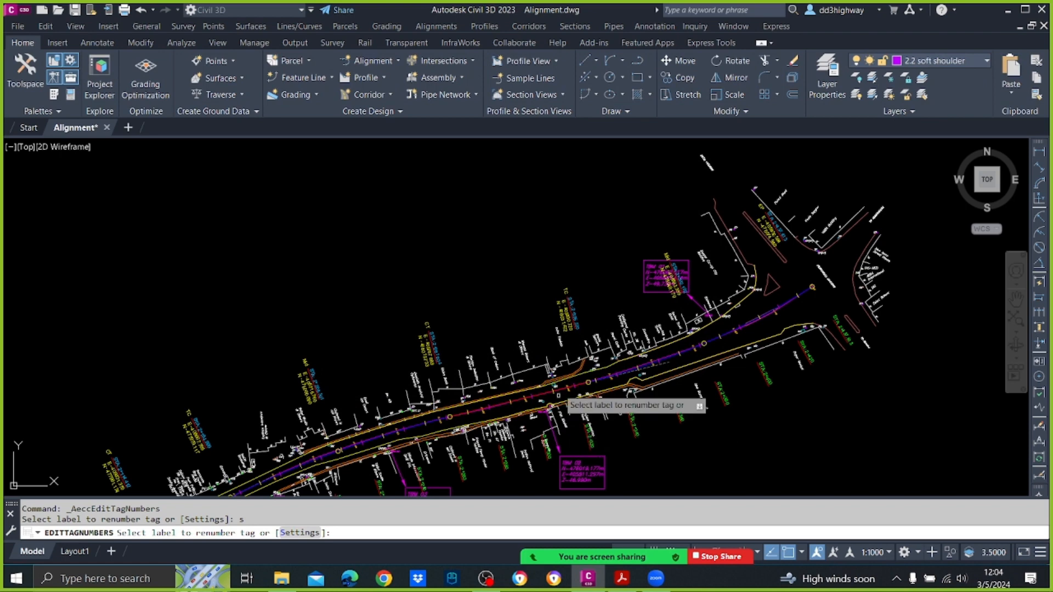
pyautogui.scroll(-5, 553, 326)
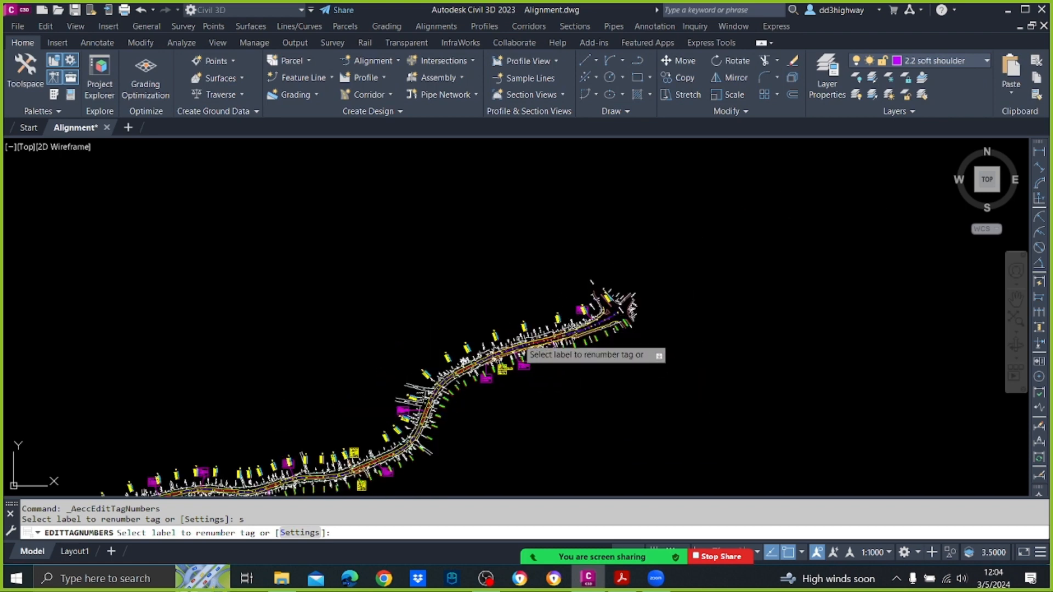
pyautogui.press('Escape')
# Step: Add multiple segment labels to the DCL alignment, picking it on the first bend after the start bridge
pyautogui.scroll(-3, 393, 367)
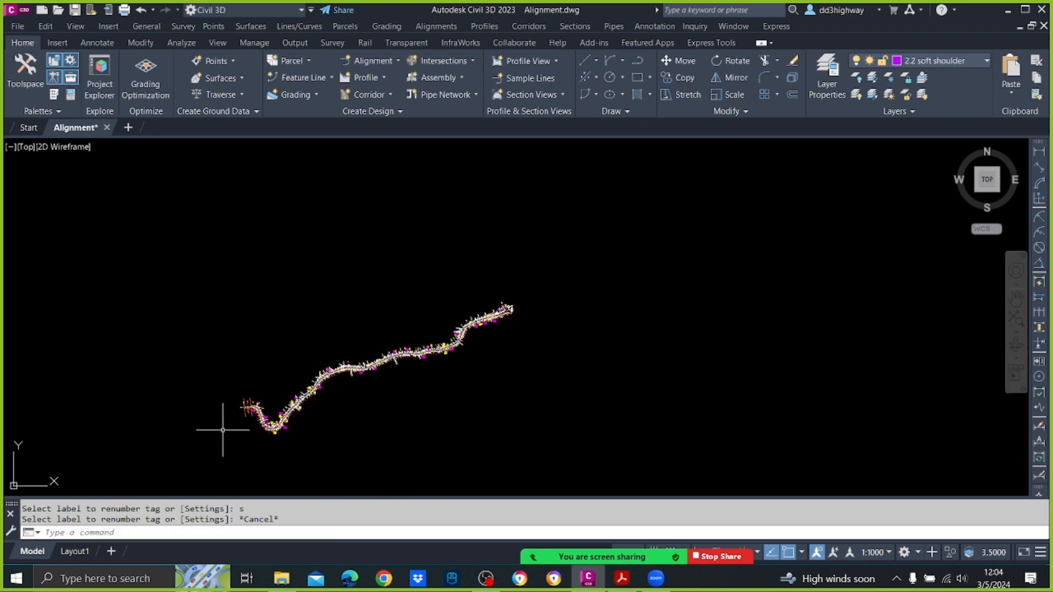
pyautogui.scroll(8, 223, 423)
pyautogui.scroll(2, 387, 251)
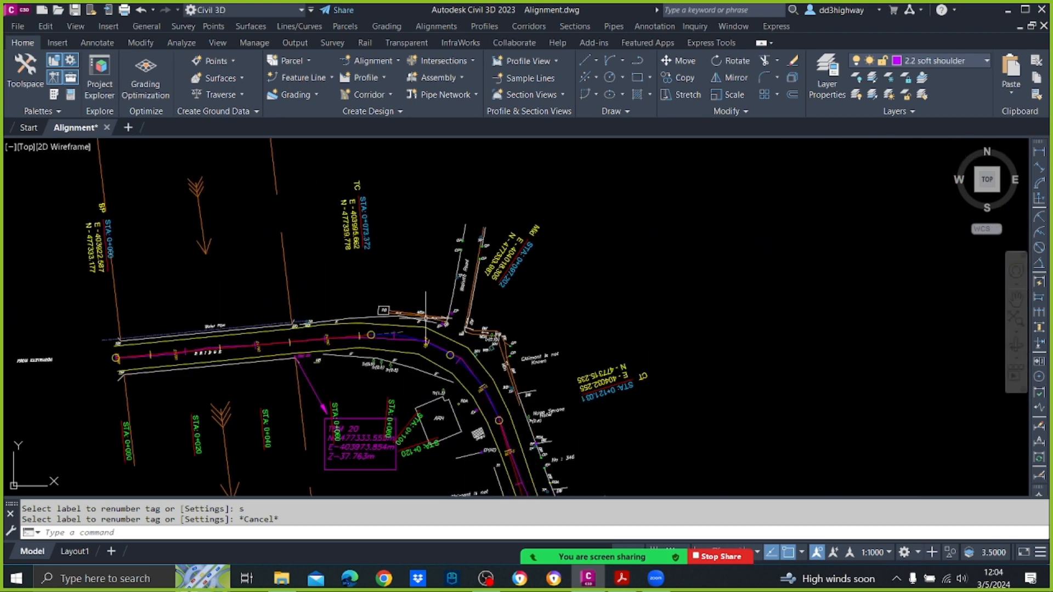
pyautogui.moveTo(430, 328); pyautogui.dragTo(418, 197, button='middle')
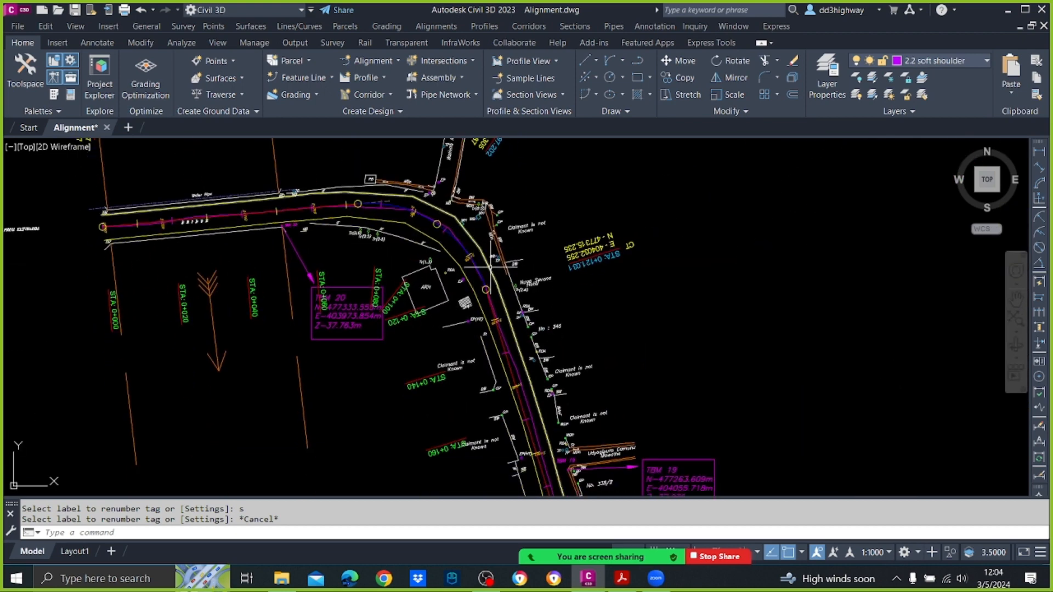
pyautogui.moveTo(490, 267)
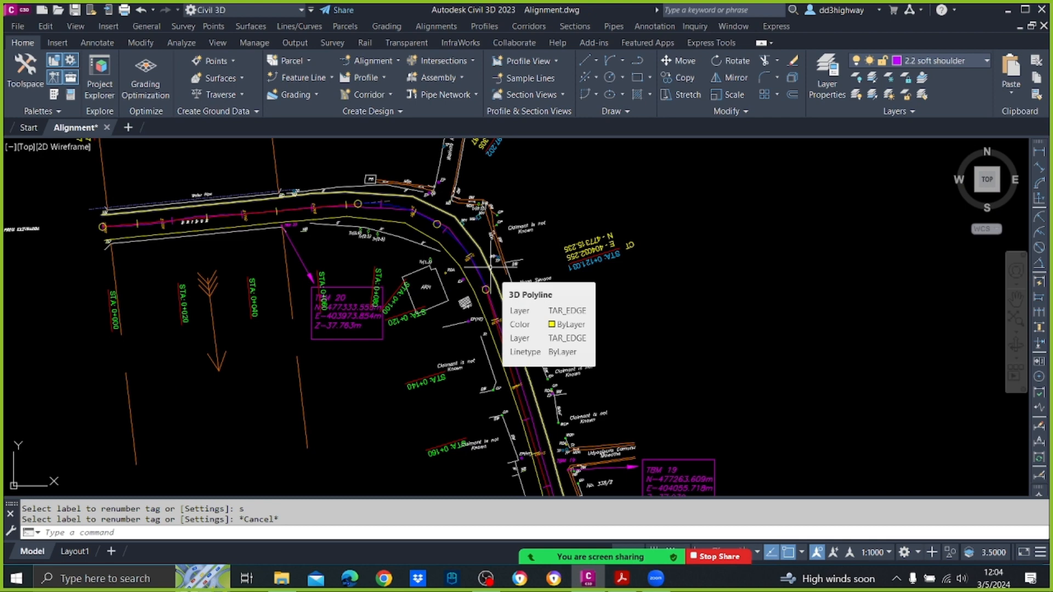
pyautogui.click(453, 25)
pyautogui.moveTo(510, 128)
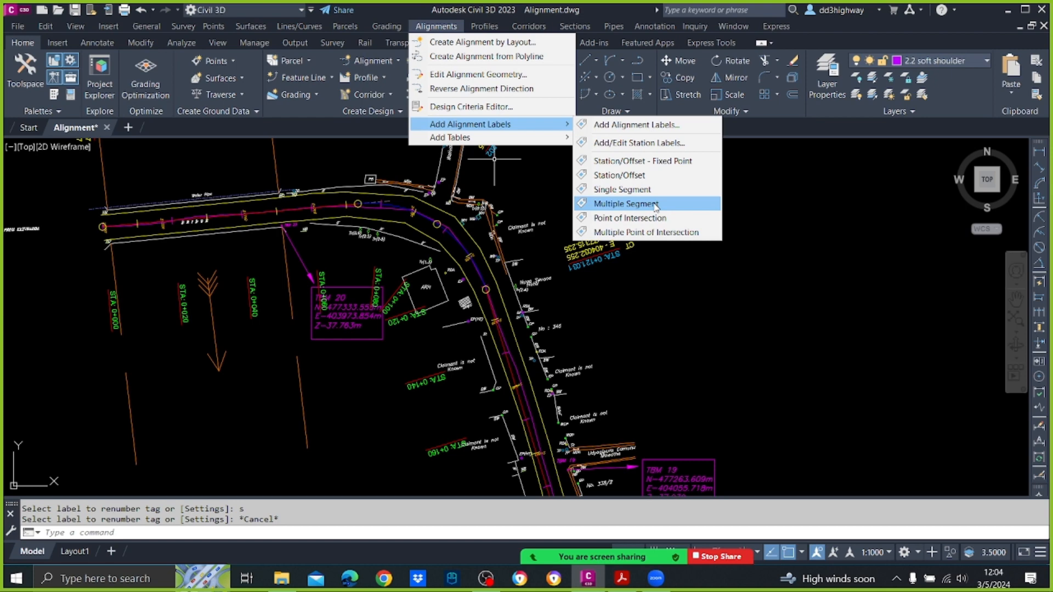
pyautogui.click(625, 204)
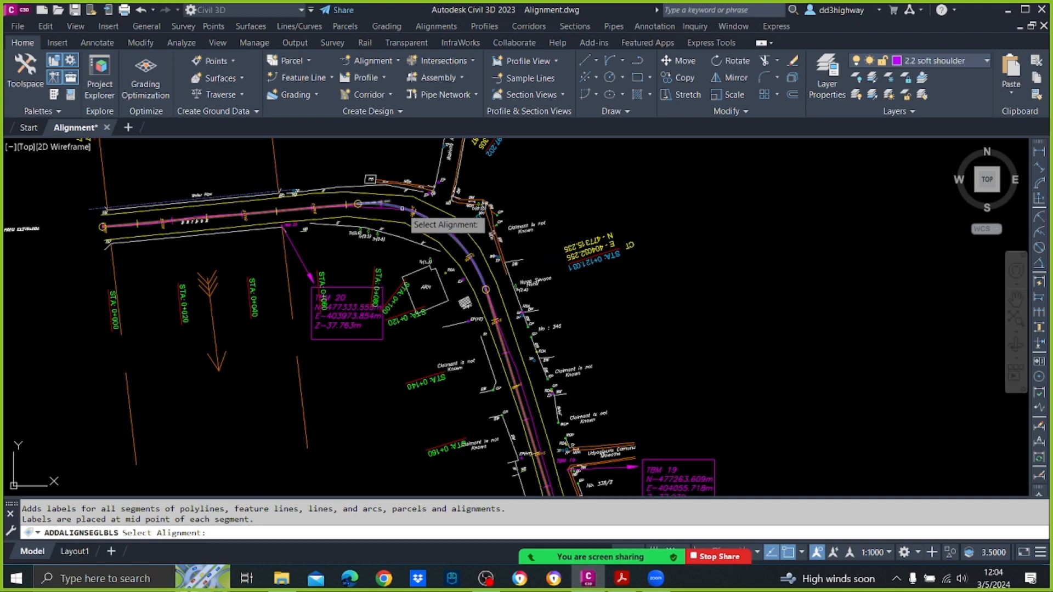
pyautogui.click(410, 210)
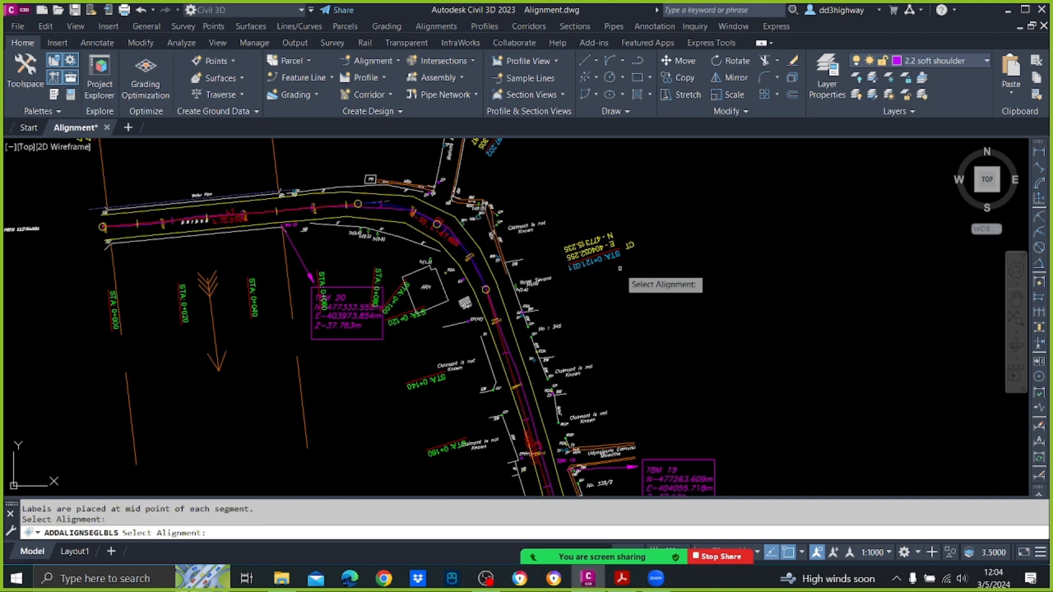
pyautogui.press('Escape')
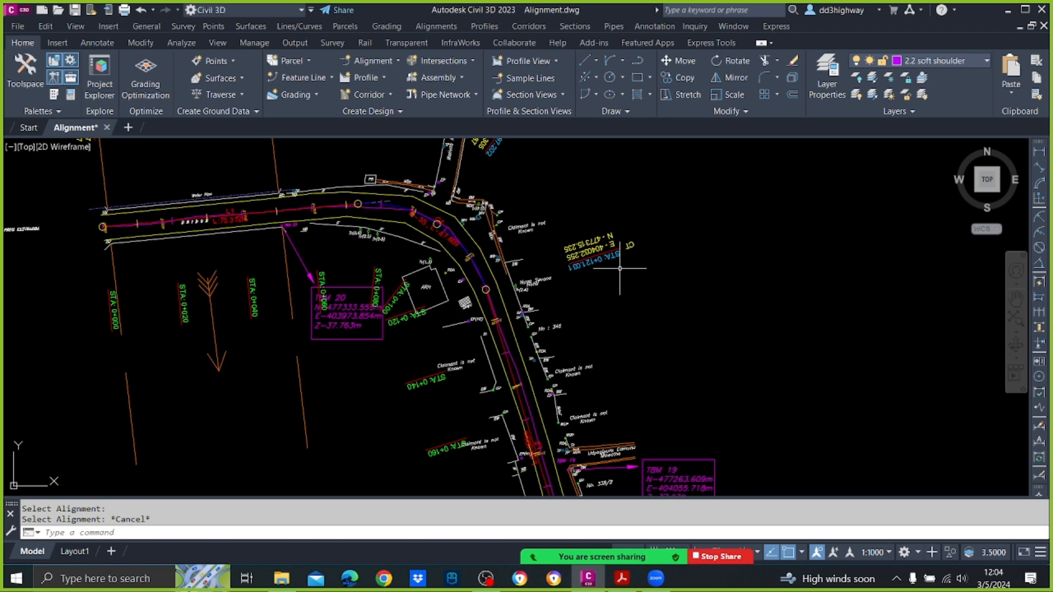
# Step: Examine the new segment labels on the start bridge, the first bend and the straight that follows it
pyautogui.scroll(2, 251, 207)
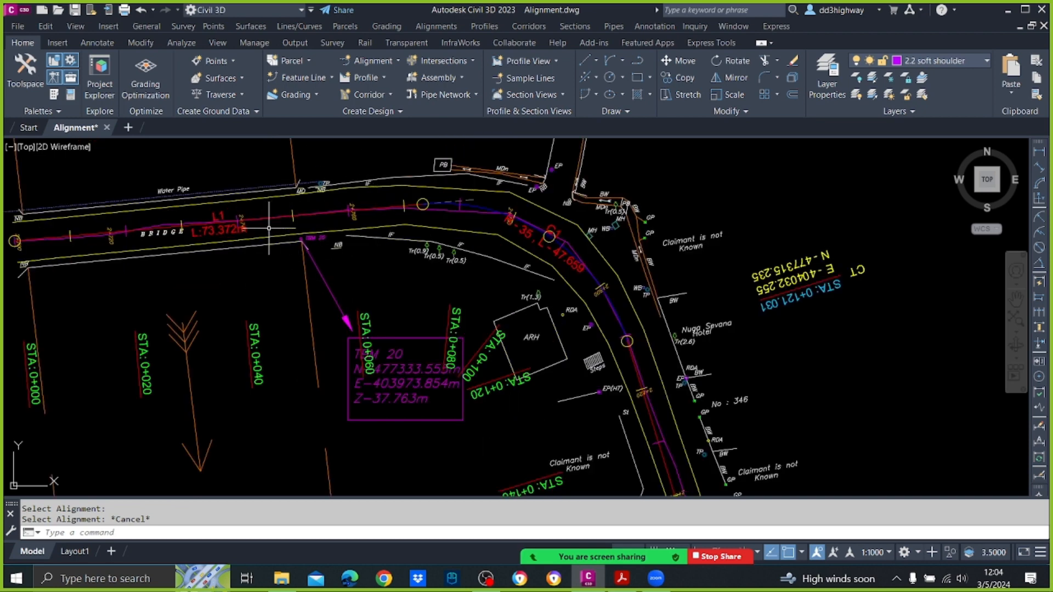
pyautogui.scroll(2, 269, 228)
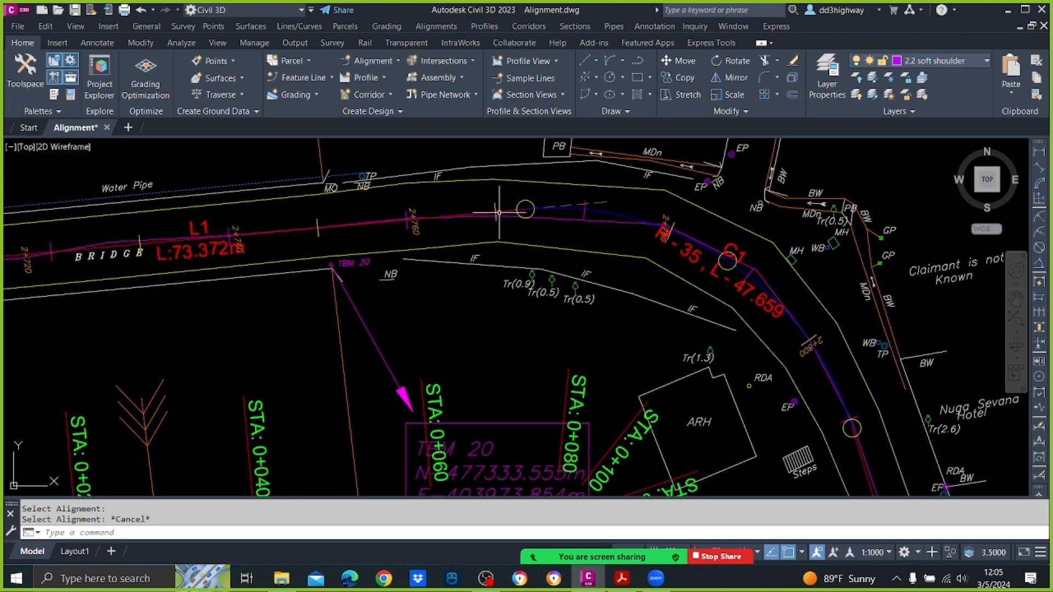
pyautogui.moveTo(504, 213); pyautogui.dragTo(262, 211, button='middle')
pyautogui.scroll(2, 502, 247)
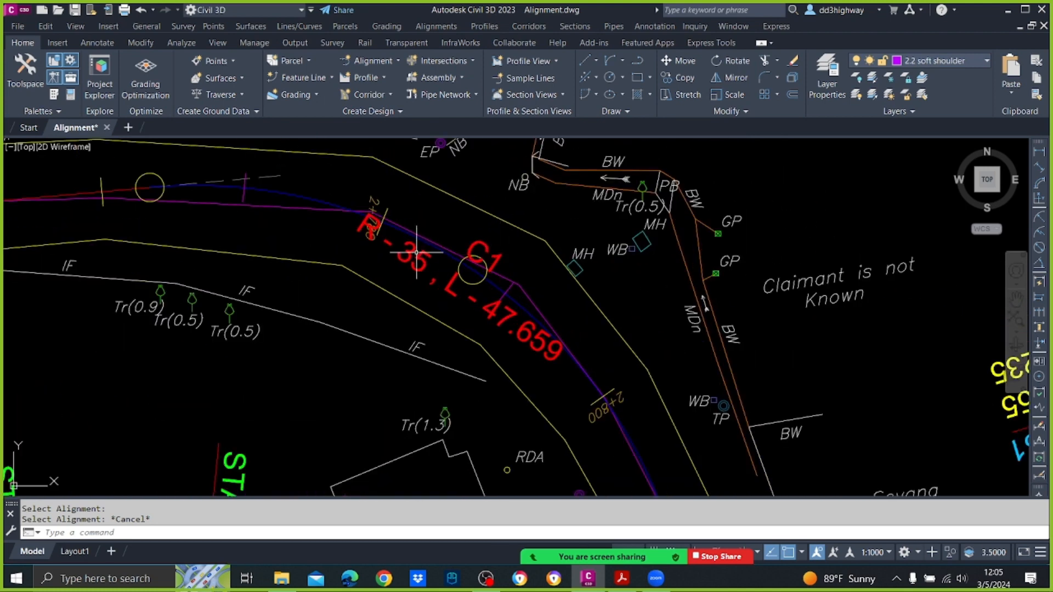
pyautogui.scroll(-3, 493, 280)
pyautogui.moveTo(577, 422); pyautogui.dragTo(380, 91, button='middle')
pyautogui.scroll(3, 418, 281)
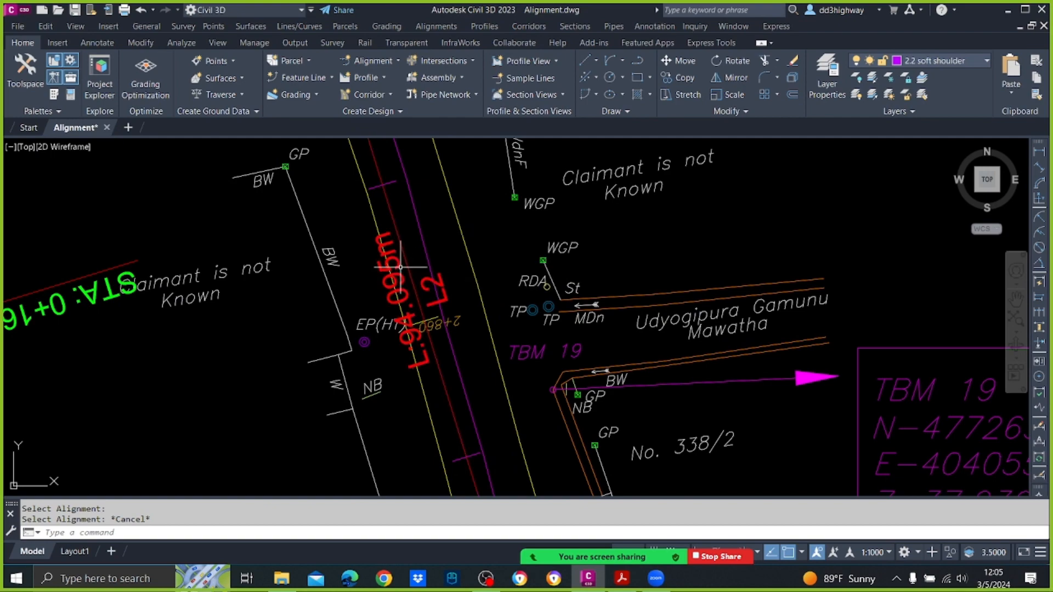
pyautogui.scroll(-2, 400, 266)
pyautogui.scroll(-6, 407, 259)
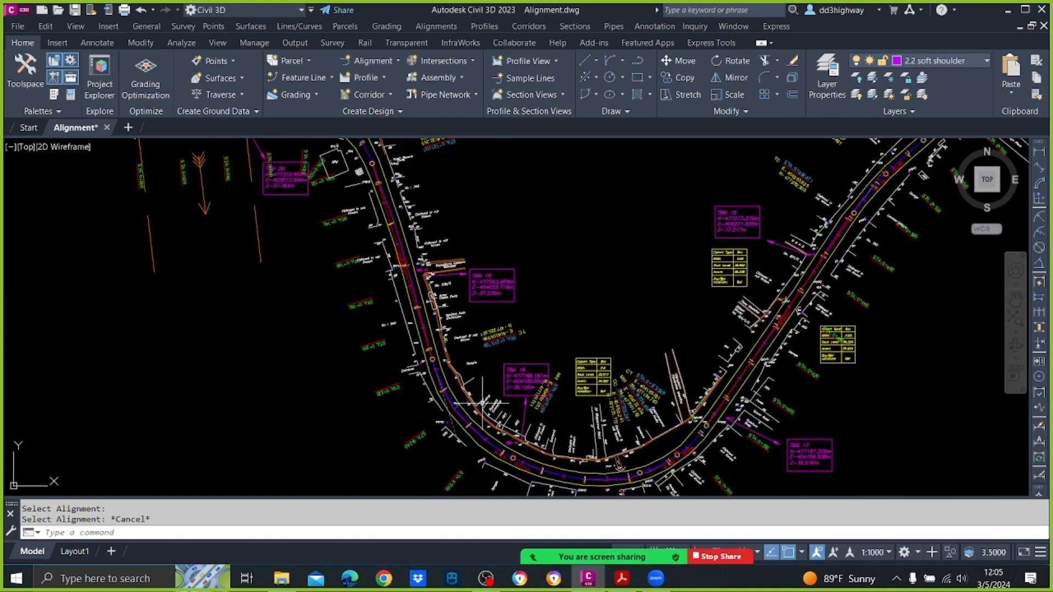
# Step: Check the curve labels through the large bend and up to Deniya Road near station 0+560, and save the drawing
pyautogui.scroll(4, 525, 466)
pyautogui.scroll(5, 525, 466)
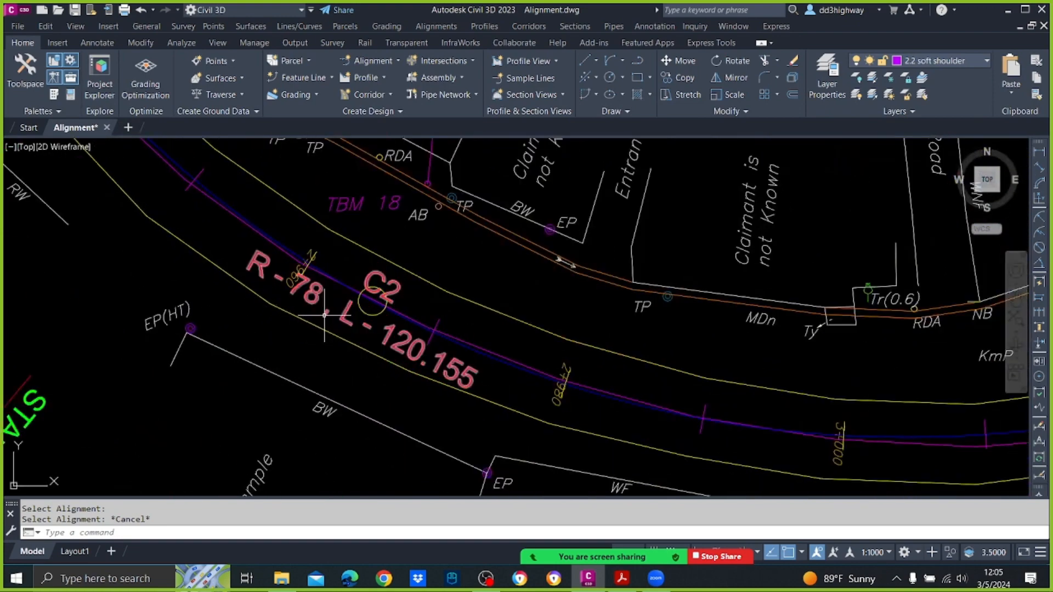
pyautogui.scroll(-2, 352, 306)
pyautogui.moveTo(648, 226); pyautogui.dragTo(277, 274, button='middle')
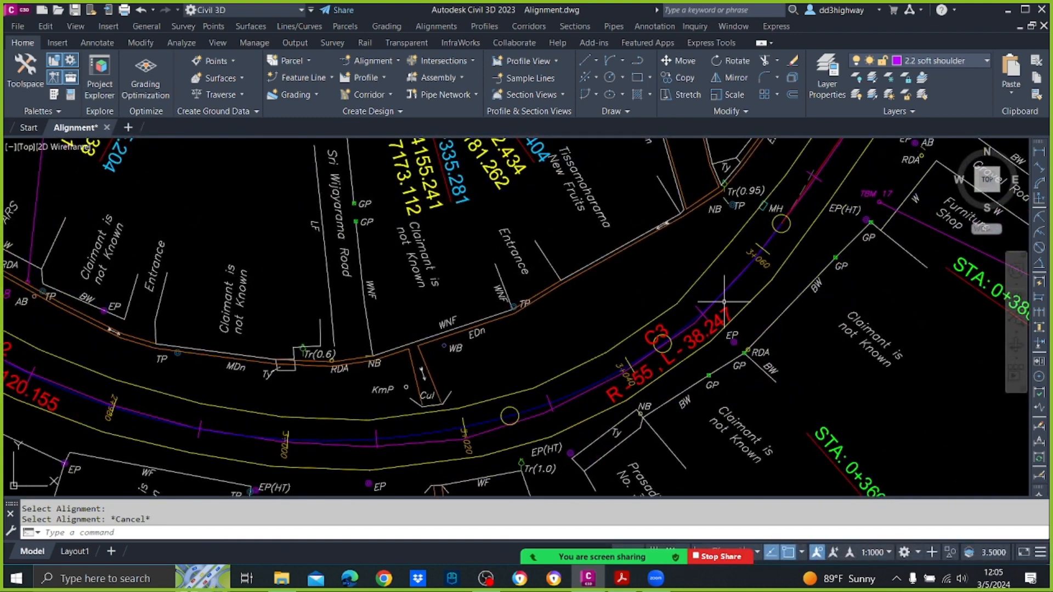
pyautogui.scroll(-6, 710, 315)
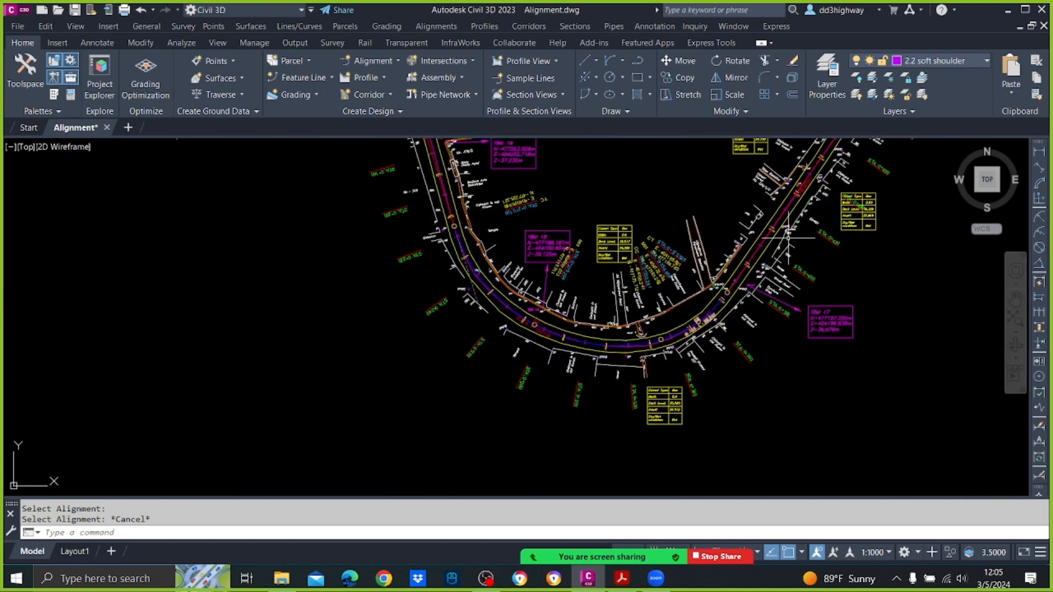
pyautogui.moveTo(789, 237); pyautogui.dragTo(652, 433, button='middle')
pyautogui.moveTo(711, 253); pyautogui.dragTo(516, 409, button='middle')
pyautogui.scroll(6, 573, 316)
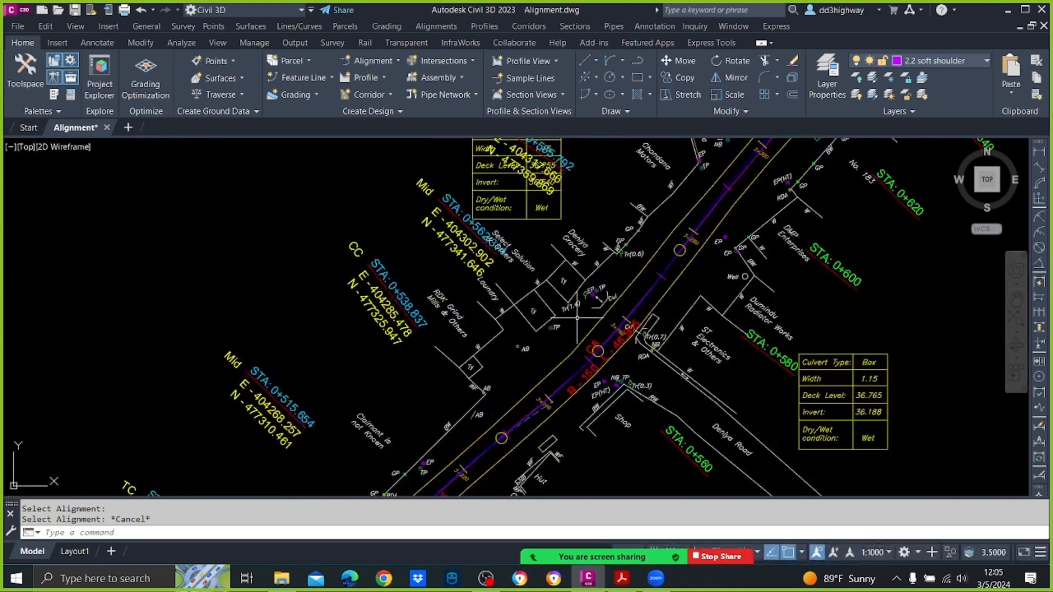
pyautogui.moveTo(617, 322); pyautogui.dragTo(369, 234, button='middle')
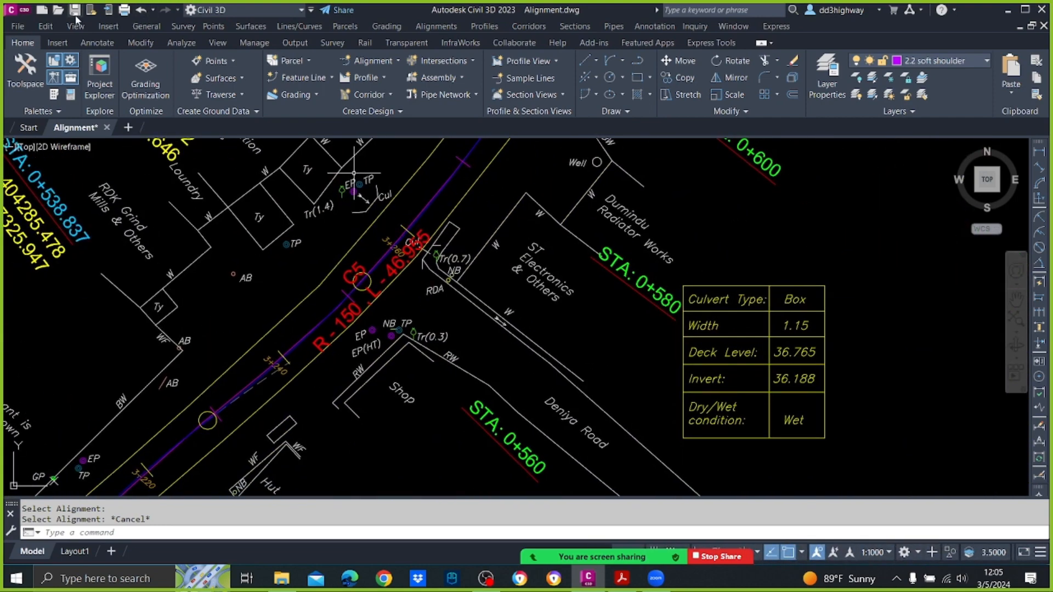
pyautogui.hotkey('ctrl', 's')
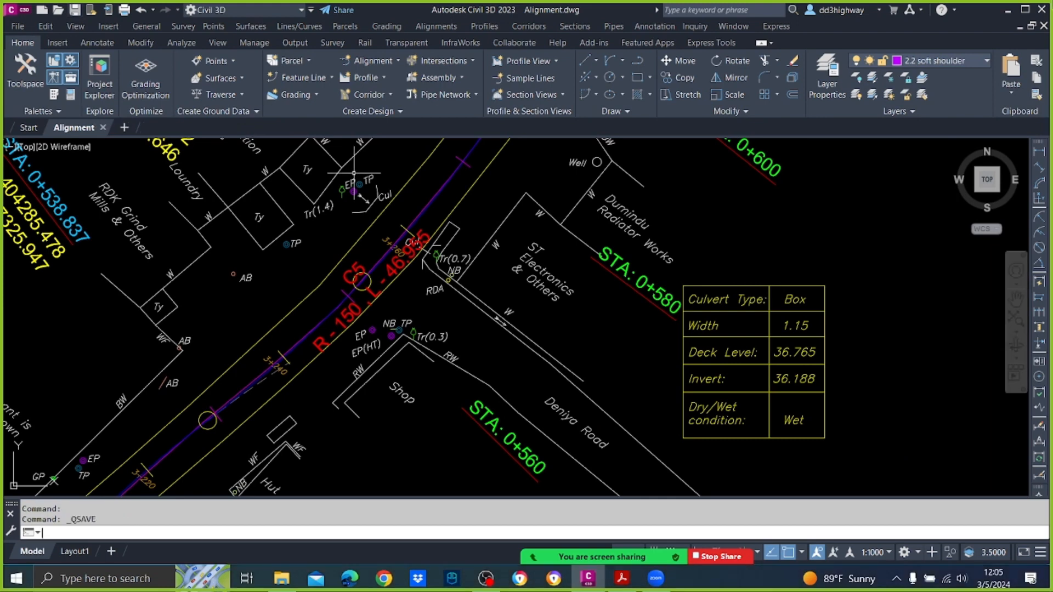
# Step: Erase all segment labels of the DCL alignment by selecting every label similar to the straight's line label near STA 0+440
pyautogui.scroll(-2, 656, 433)
pyautogui.scroll(-5, 576, 310)
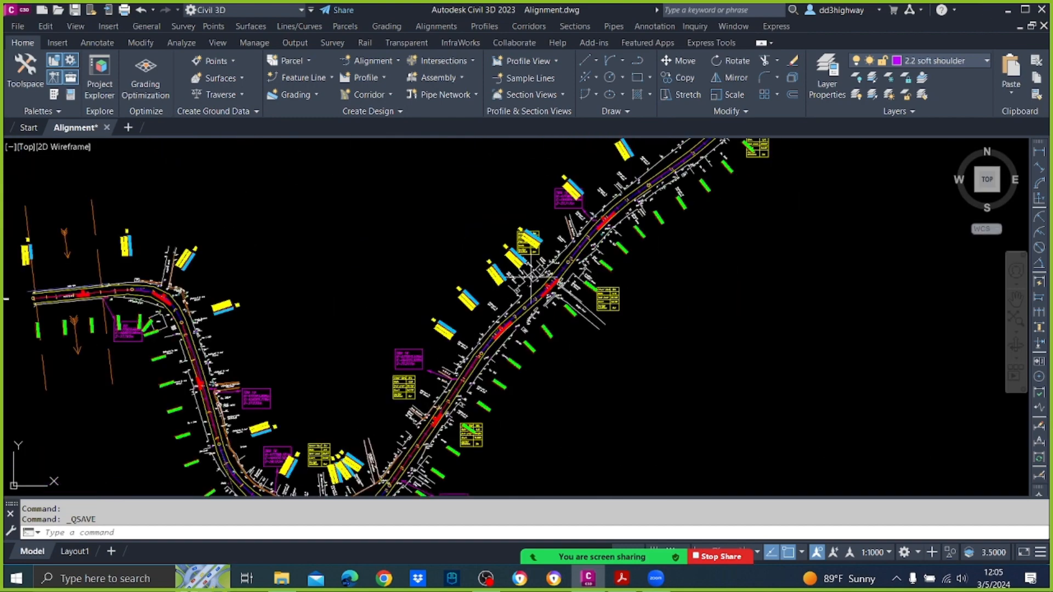
pyautogui.scroll(5, 532, 277)
pyautogui.click(621, 306)
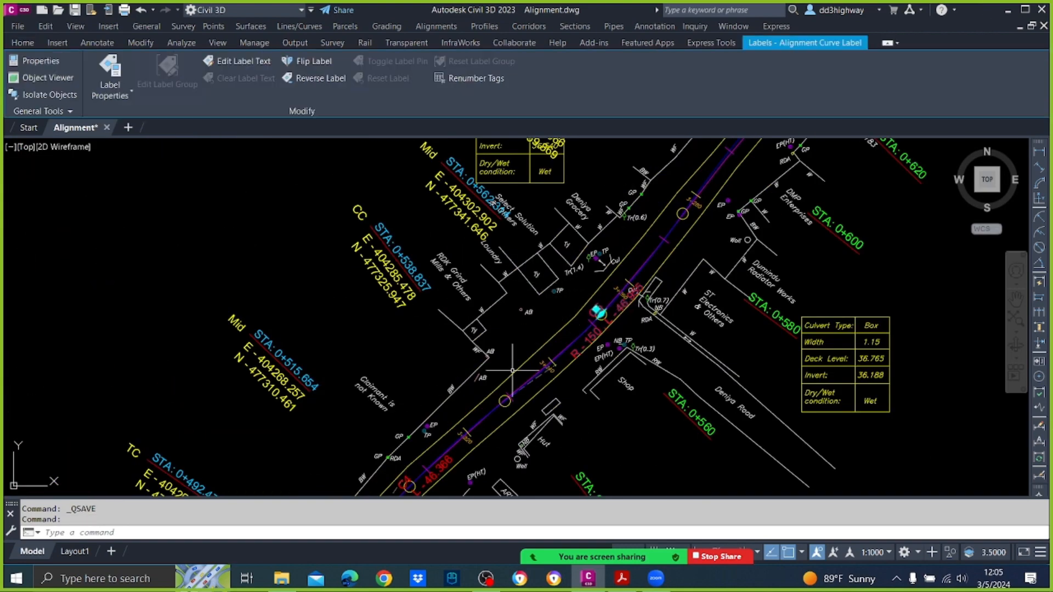
pyautogui.moveTo(508, 391); pyautogui.dragTo(618, 213, button='middle')
pyautogui.scroll(-4, 493, 329)
pyautogui.scroll(4, 415, 456)
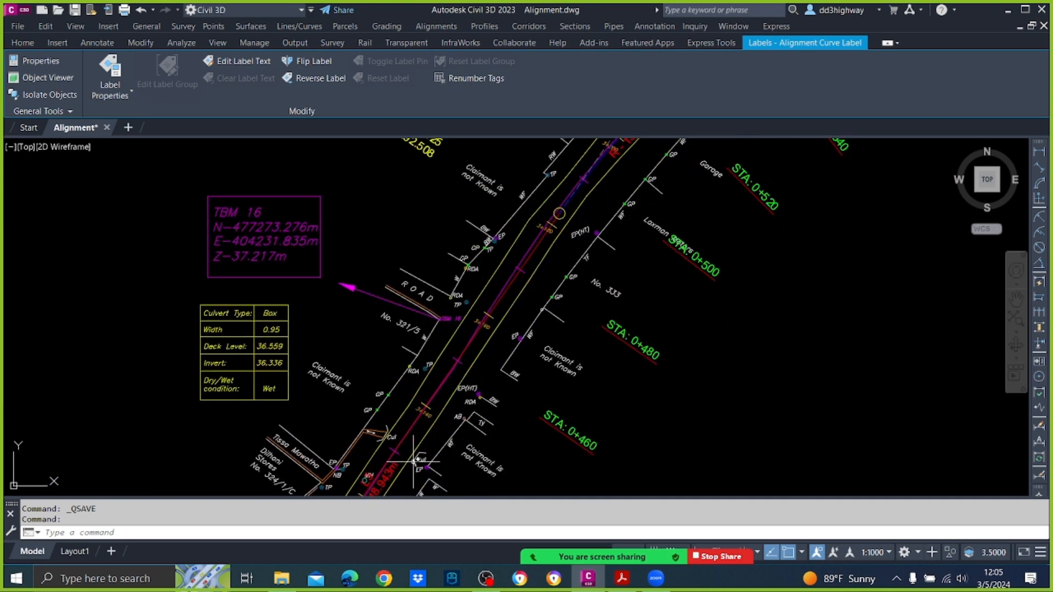
pyautogui.moveTo(413, 466); pyautogui.dragTo(502, 316, button='middle')
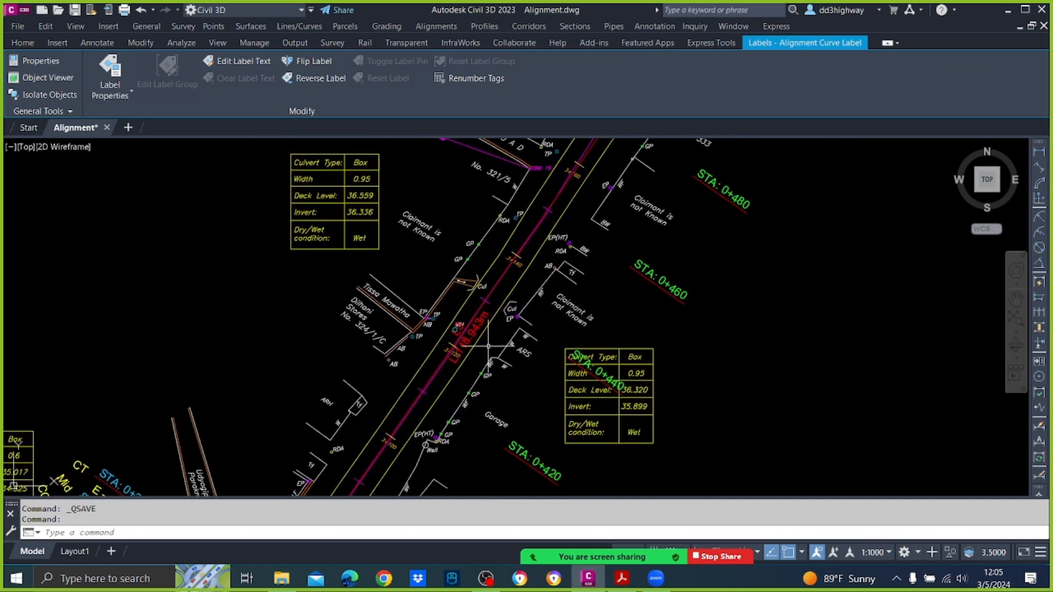
pyautogui.click(460, 331)
pyautogui.rightClick(443, 331)
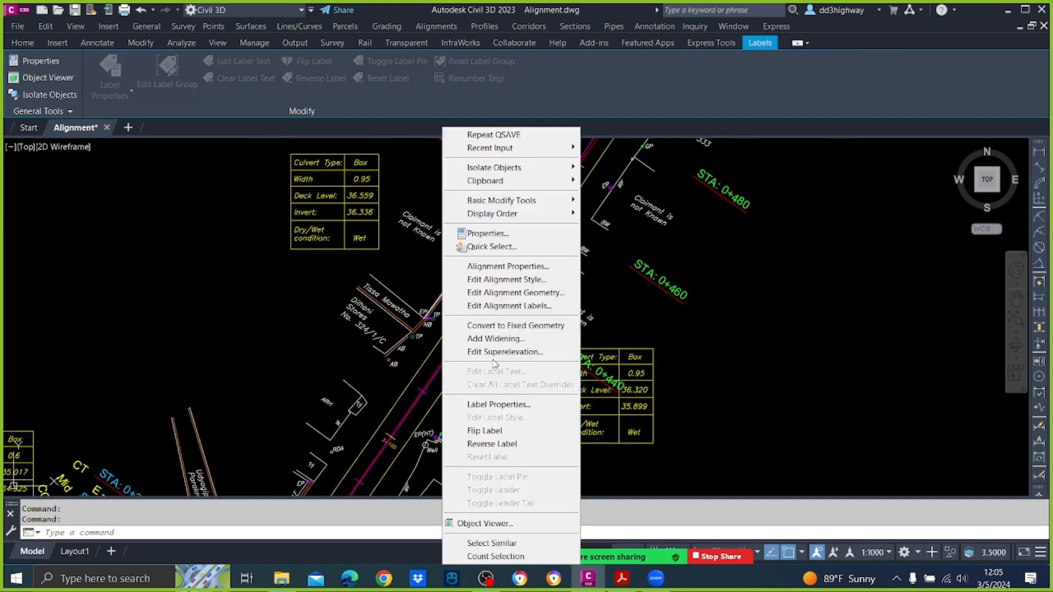
pyautogui.click(505, 542)
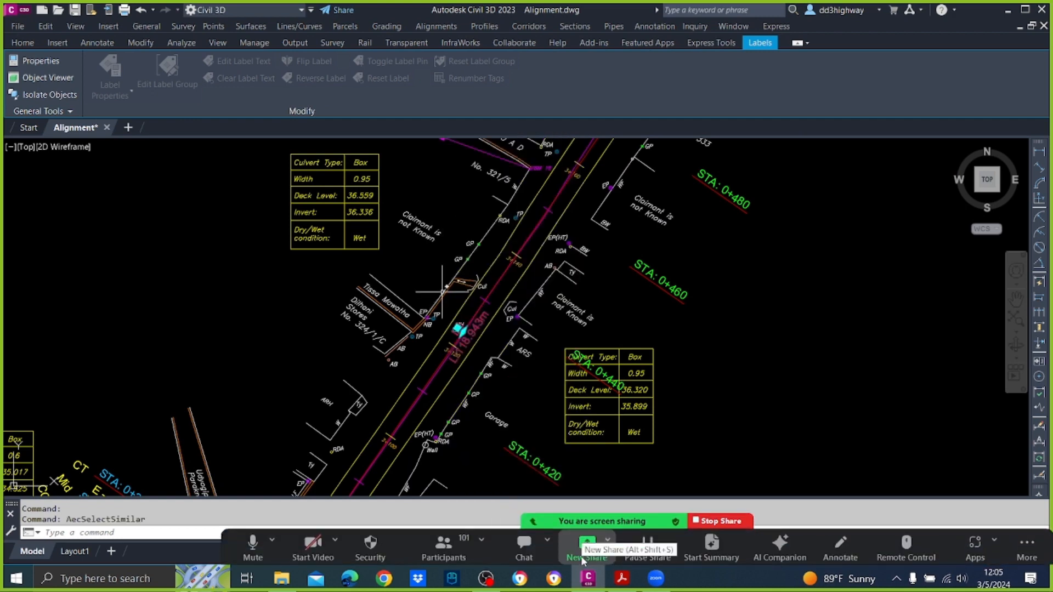
pyautogui.press('Delete')
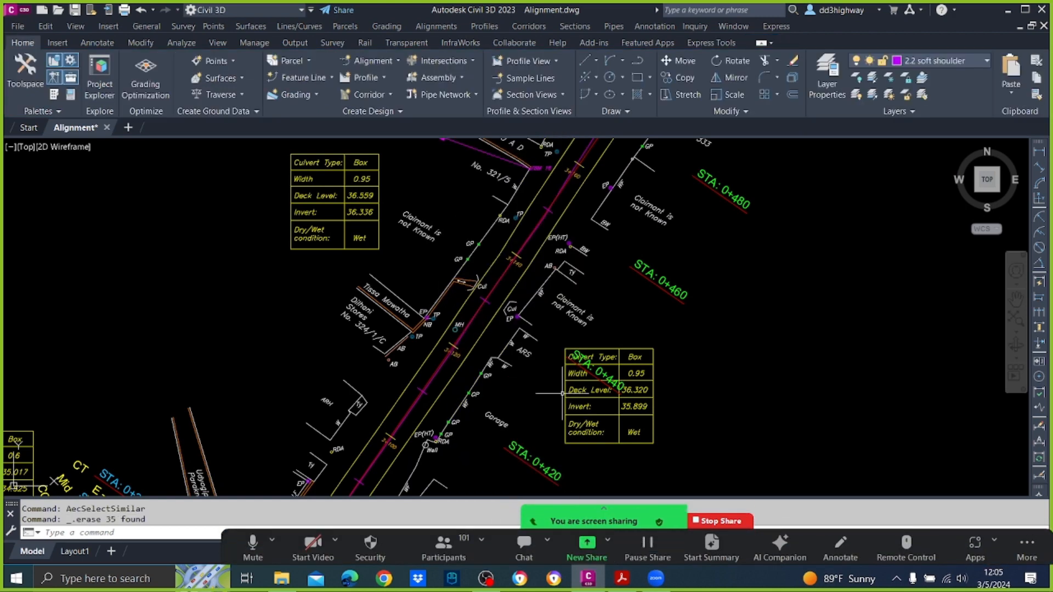
# Step: Set the lines and curves starting numbers for table tag creation to 1 in the tag renumbering settings, without renumbering any label
pyautogui.click(434, 29)
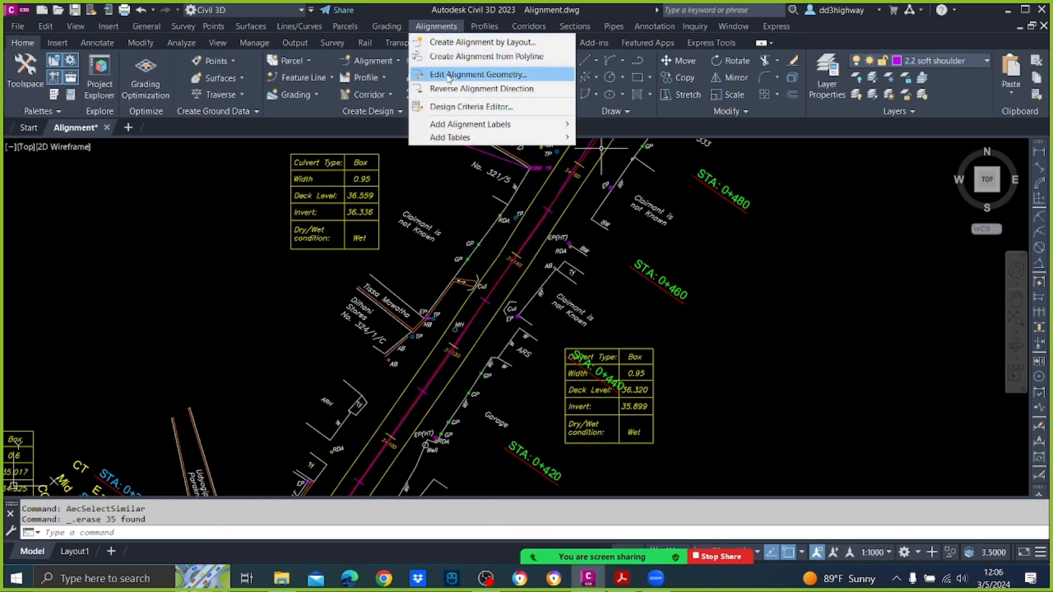
pyautogui.moveTo(549, 138)
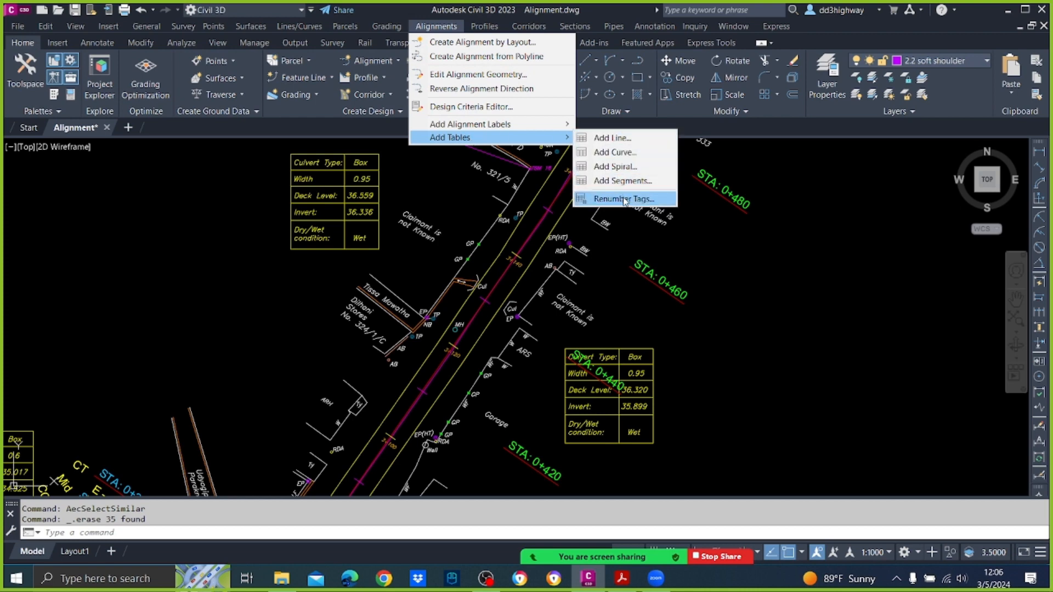
pyautogui.click(662, 202)
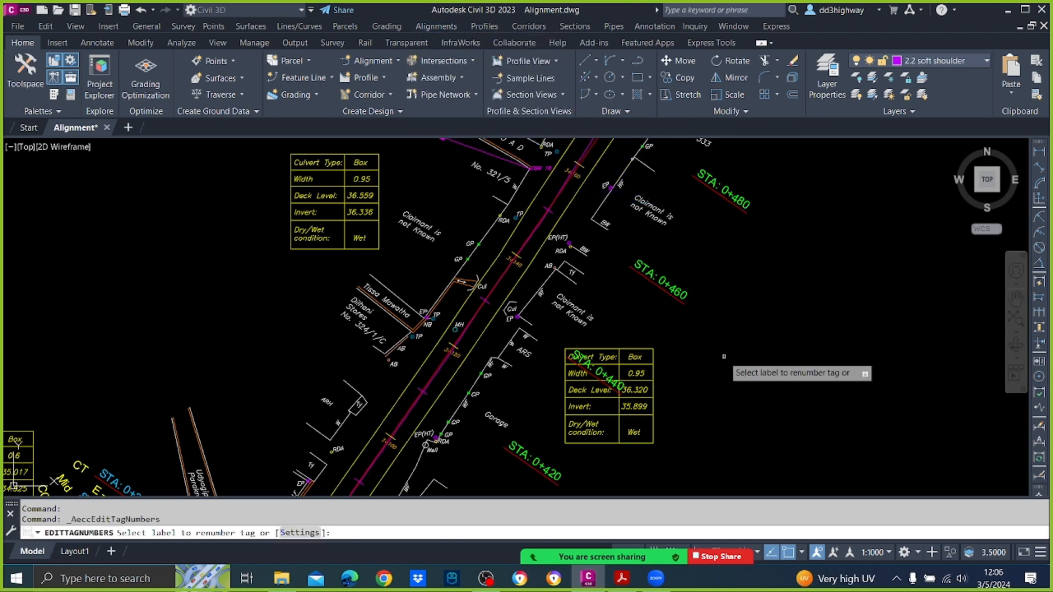
pyautogui.write('s')
pyautogui.press('Return')
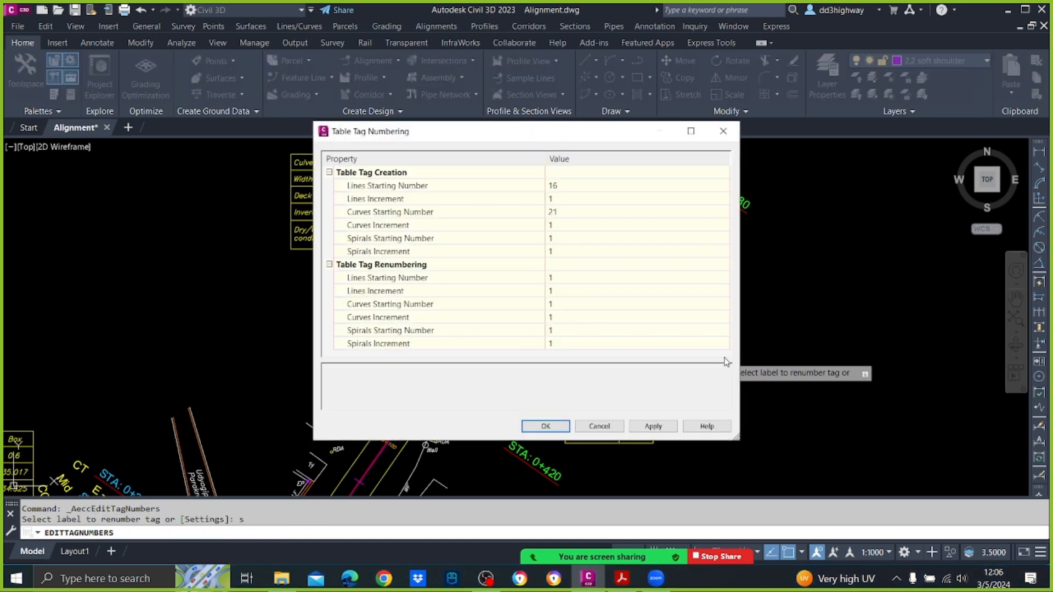
pyautogui.click(597, 186)
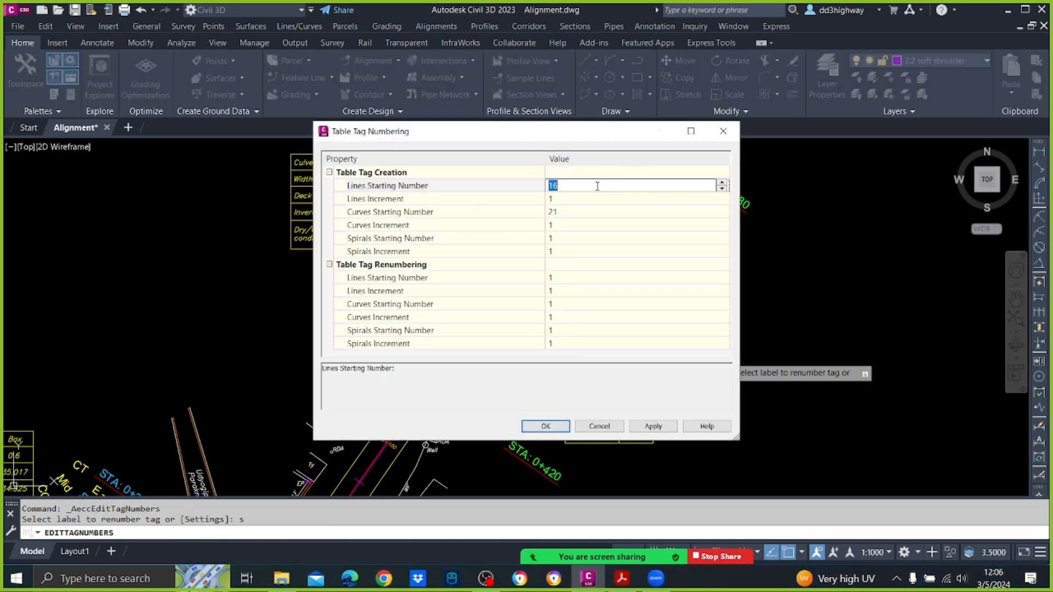
pyautogui.write('1')
pyautogui.click(589, 212)
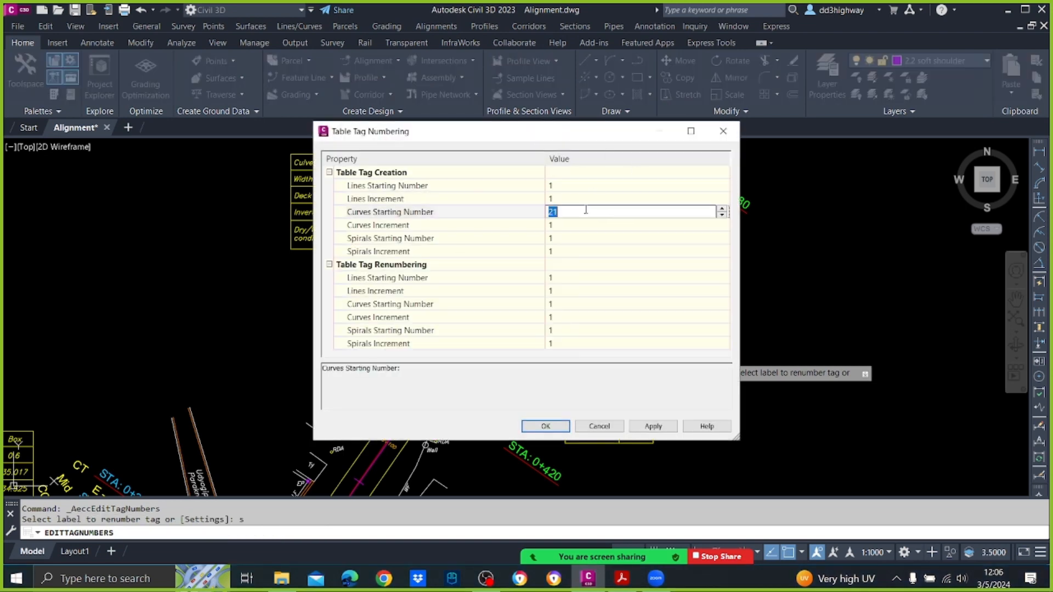
pyautogui.write('1')
pyautogui.click(660, 427)
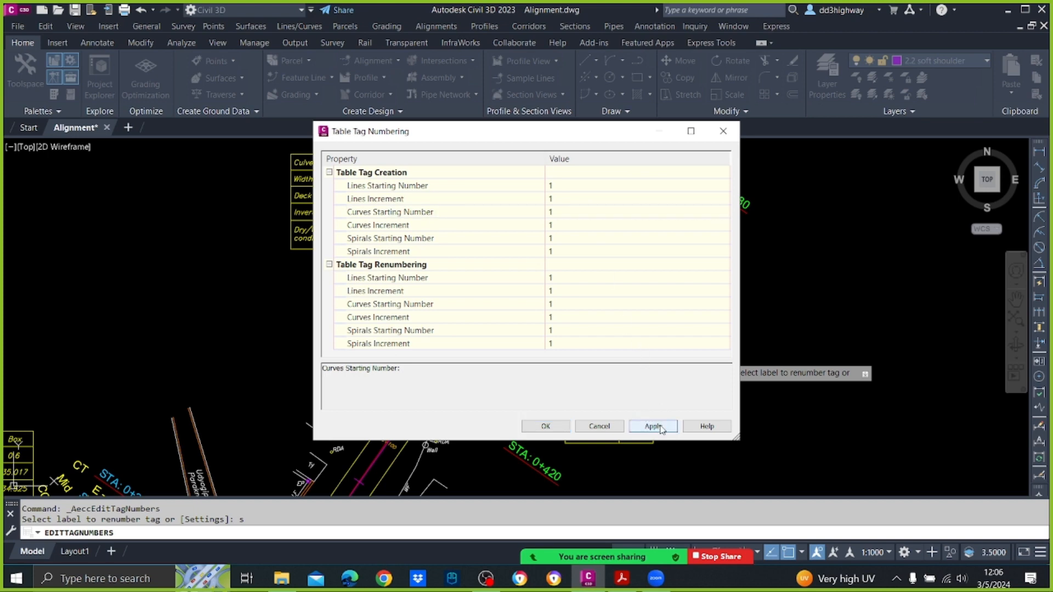
pyautogui.click(567, 426)
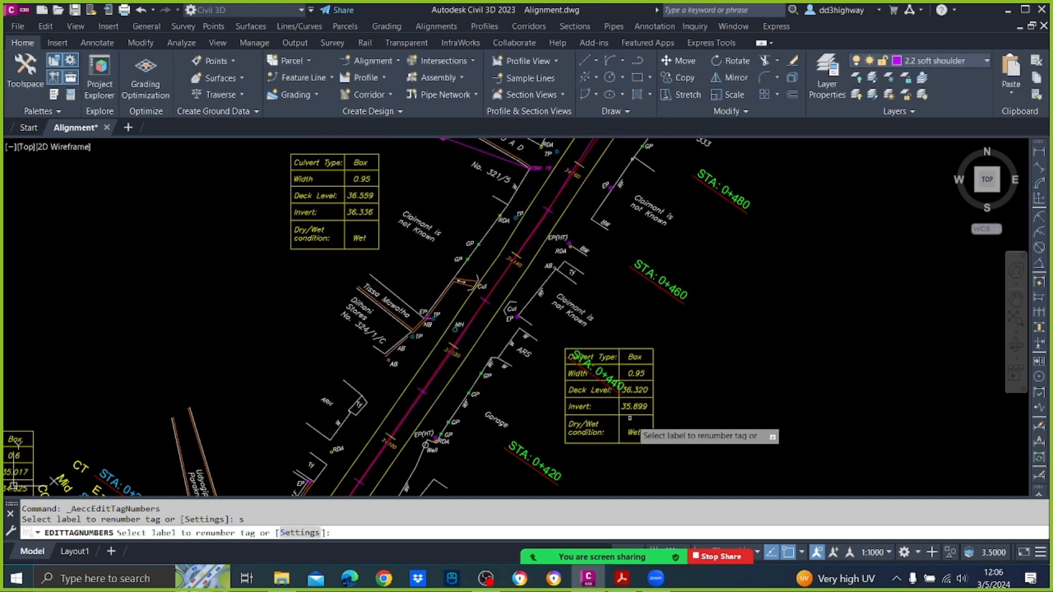
pyautogui.press('Escape')
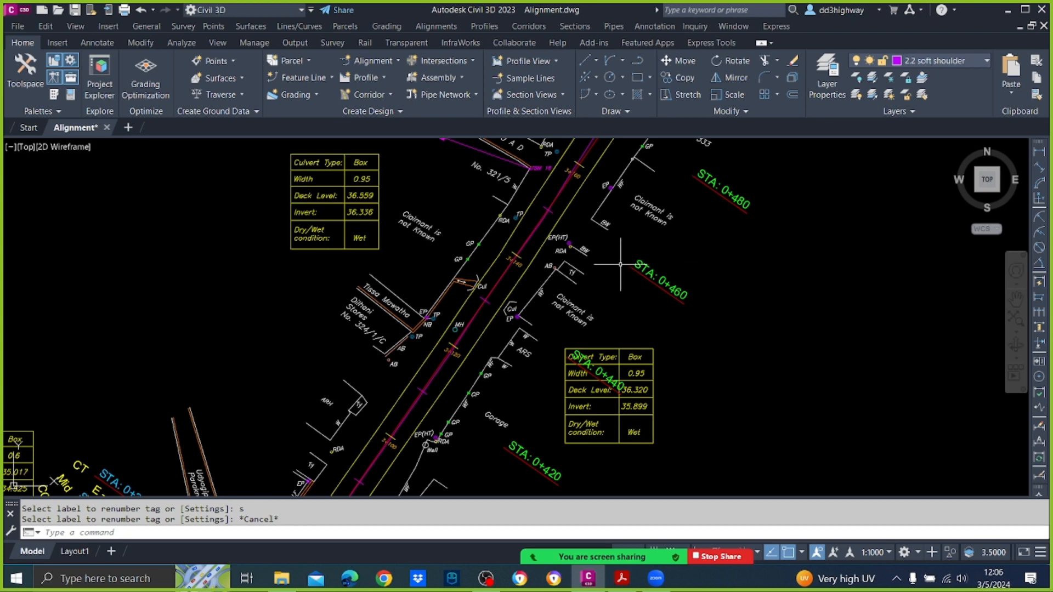
# Step: Add multiple segment labels to the DCL alignment again, picking it on the large bend near Prasadi Grocery, and check the labels at the start bridge
pyautogui.scroll(-5, 606, 271)
pyautogui.scroll(3, 504, 159)
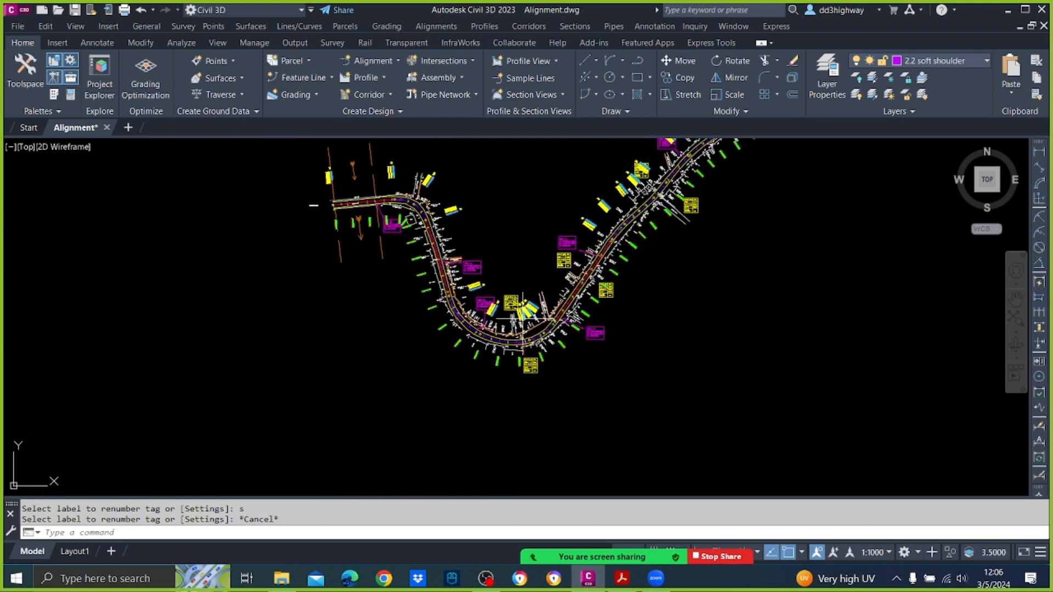
pyautogui.click(436, 26)
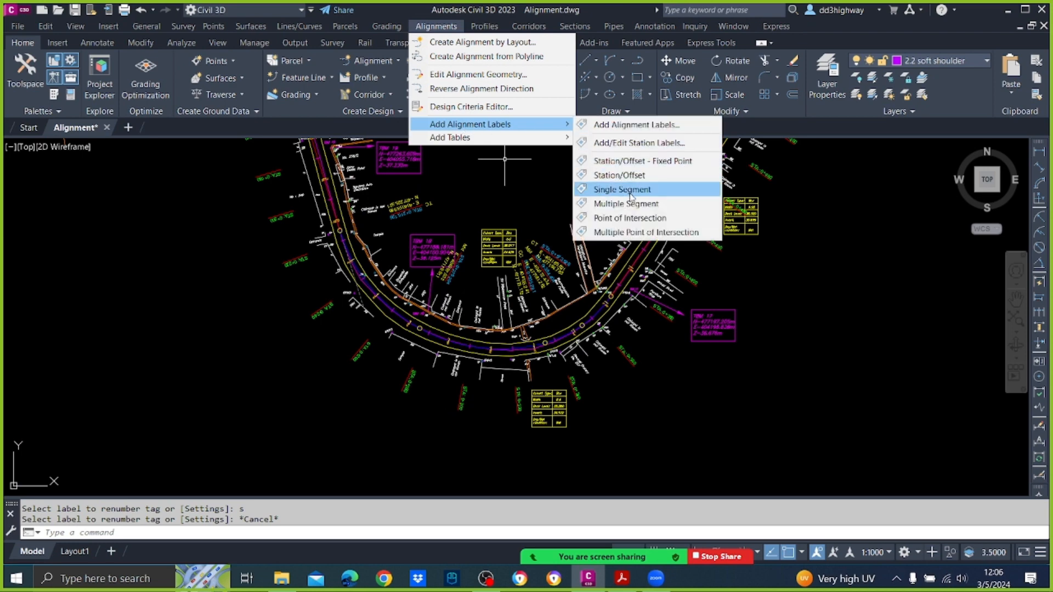
pyautogui.click(632, 204)
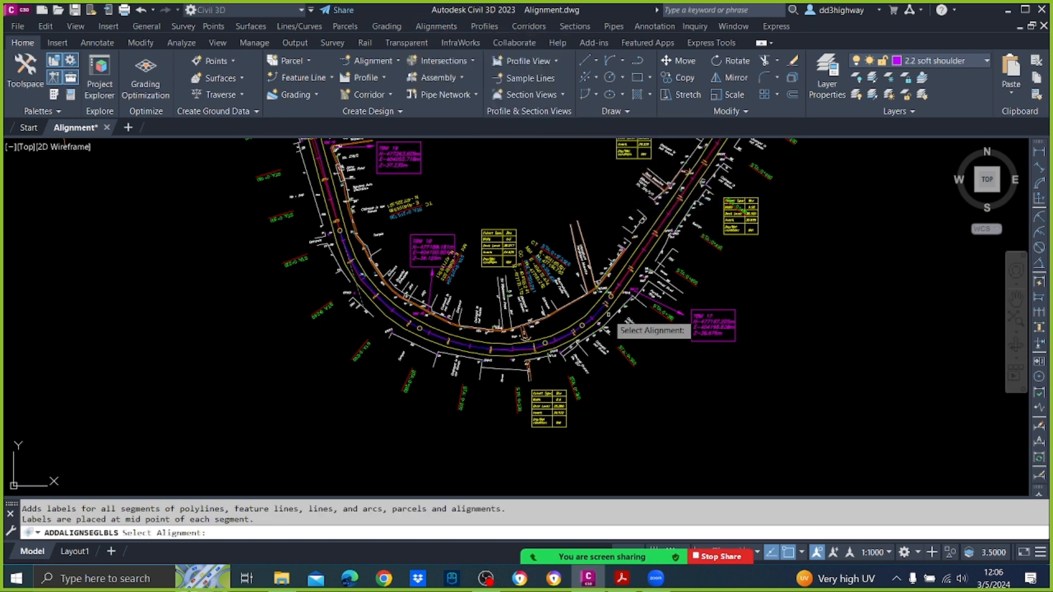
pyautogui.scroll(5, 592, 348)
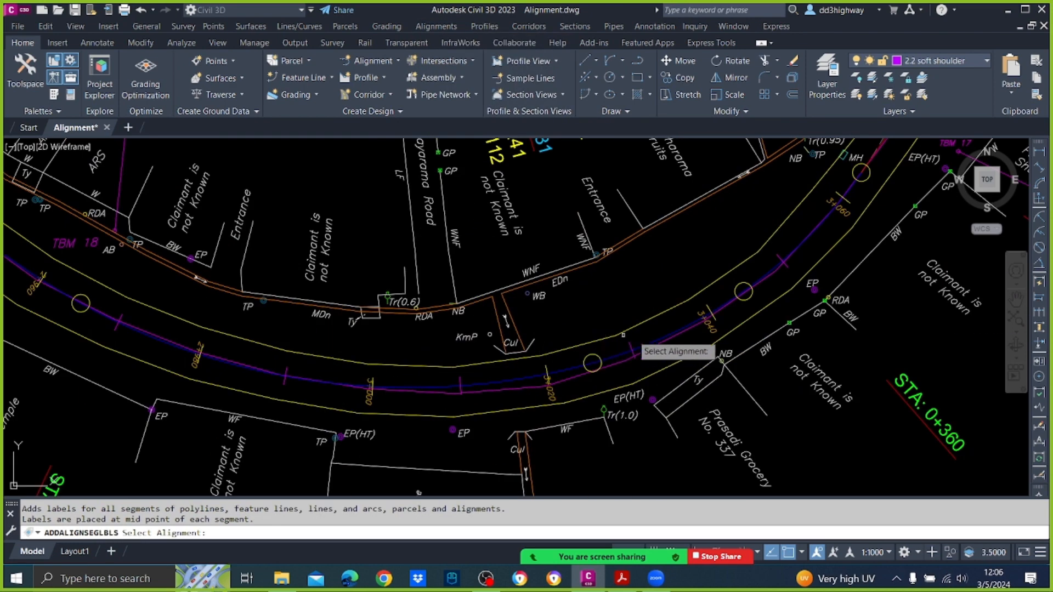
pyautogui.click(656, 341)
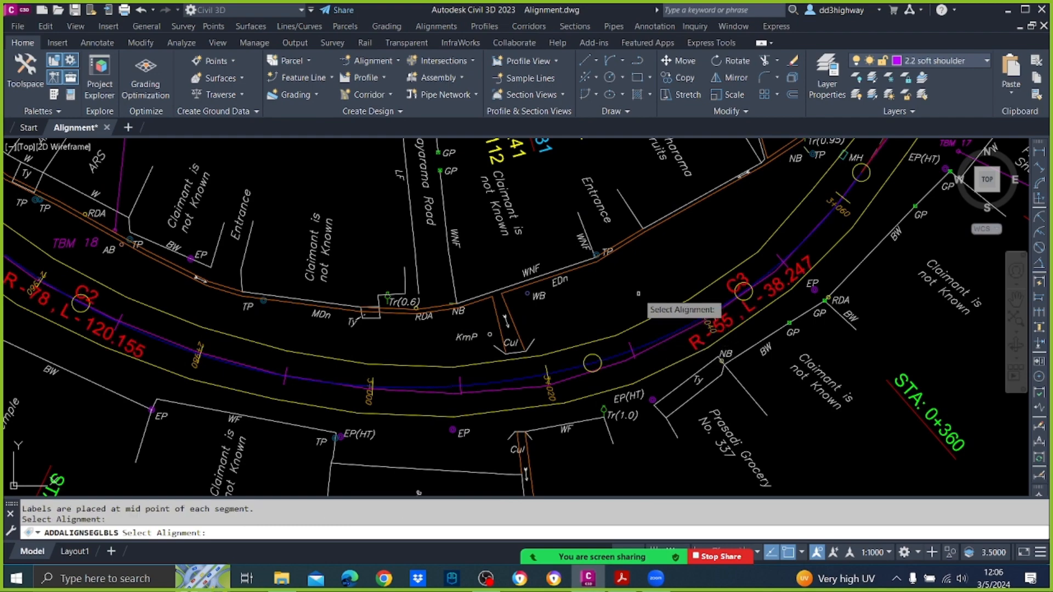
pyautogui.press('Escape')
pyautogui.scroll(-10, 640, 288)
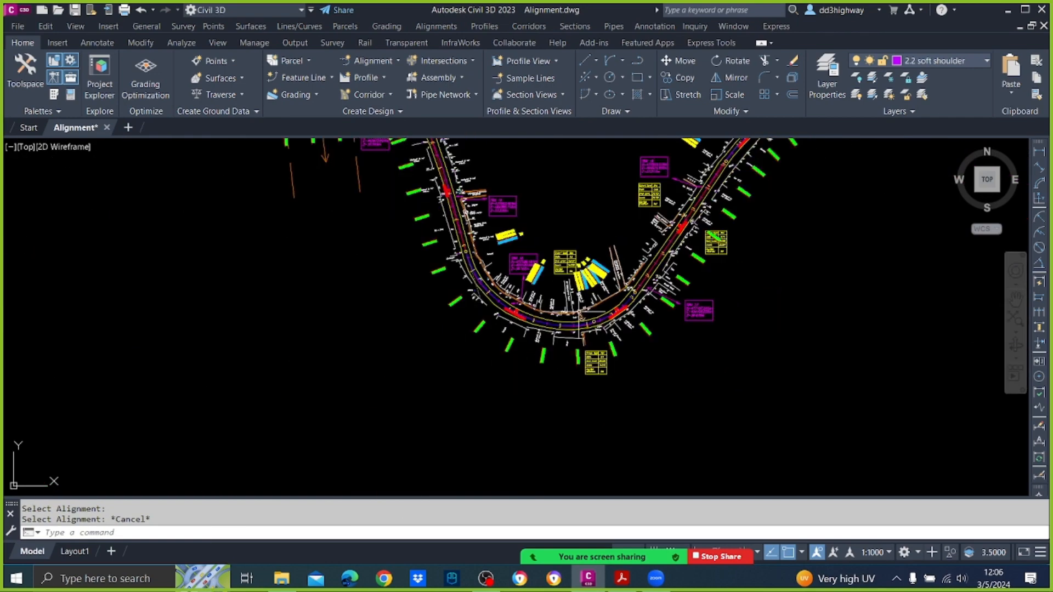
pyautogui.scroll(10, 474, 234)
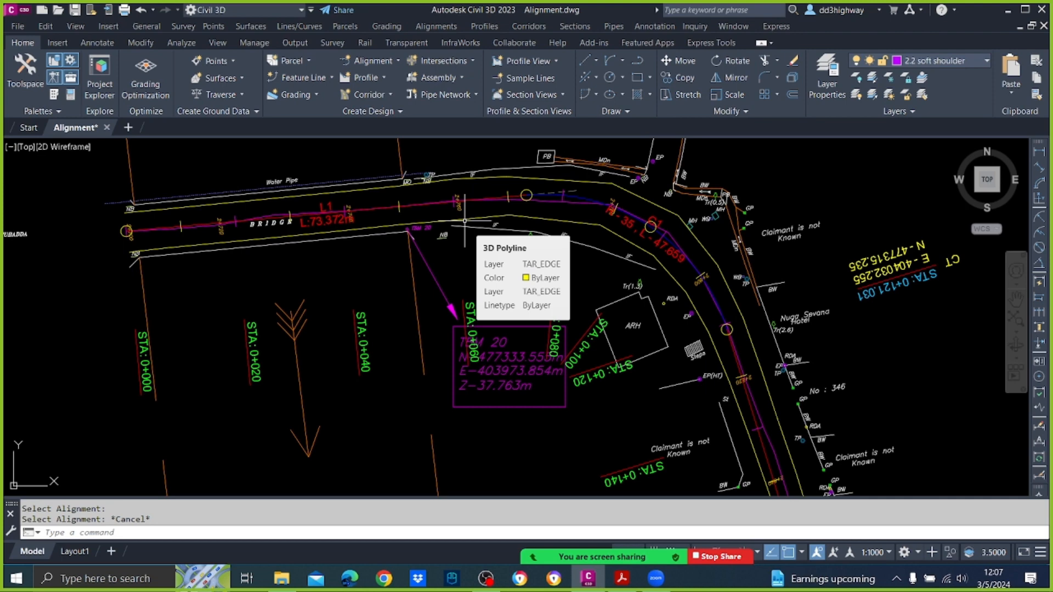
# Step: Offset the DCL alignment by 3.5 to both sides, picking it at the start of the first bend after the bridge
pyautogui.press('Escape')
pyautogui.scroll(4, 622, 200)
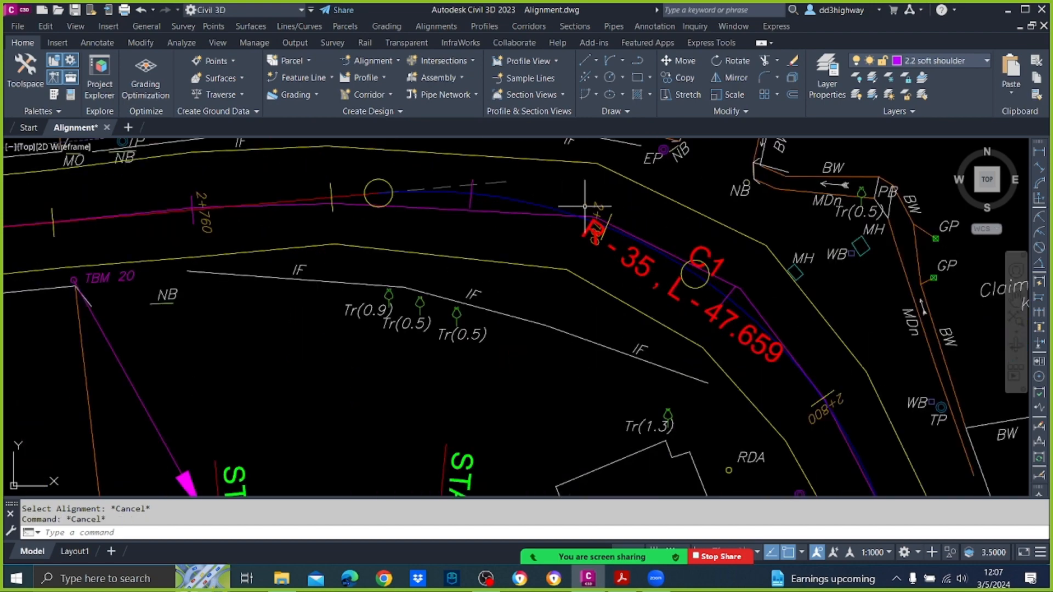
pyautogui.moveTo(622, 200)
pyautogui.mouseDown(button='middle')
pyautogui.moveTo(622, 263)
pyautogui.moveTo(679, 294)
pyautogui.mouseUp(button='middle')
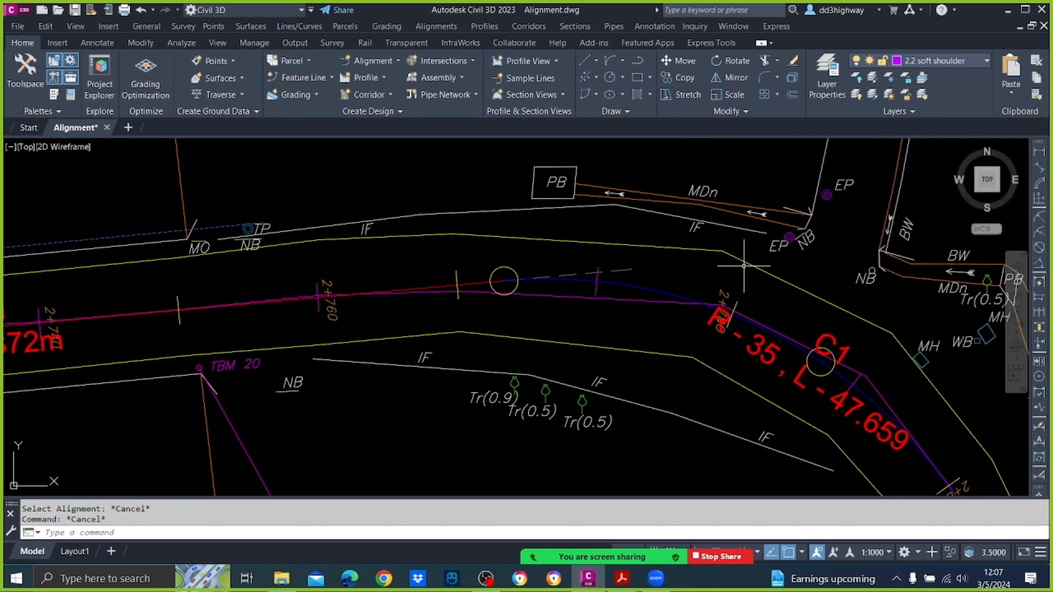
pyautogui.write('o')
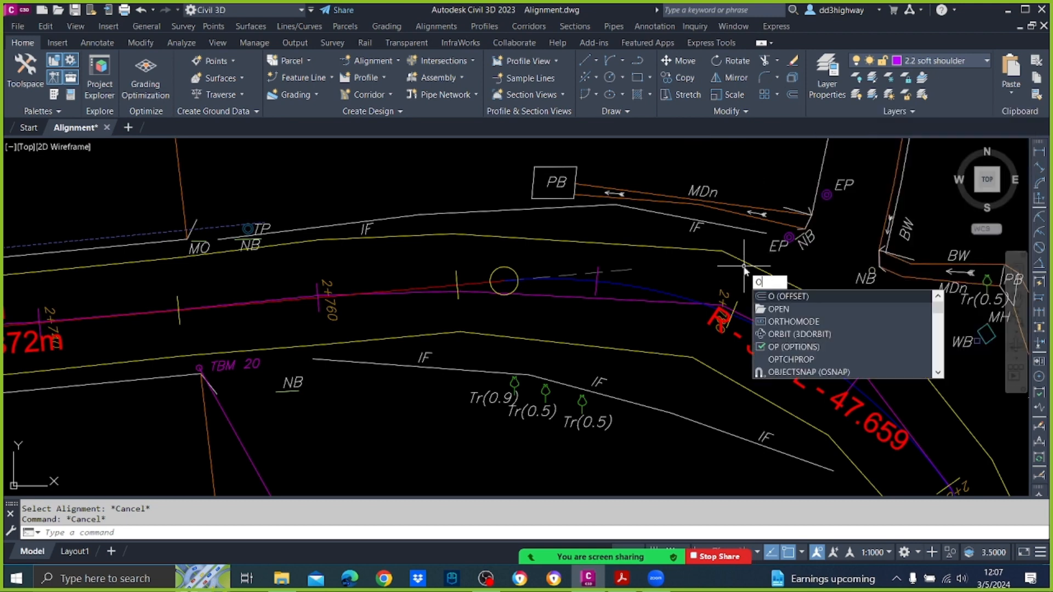
pyautogui.press('Return')
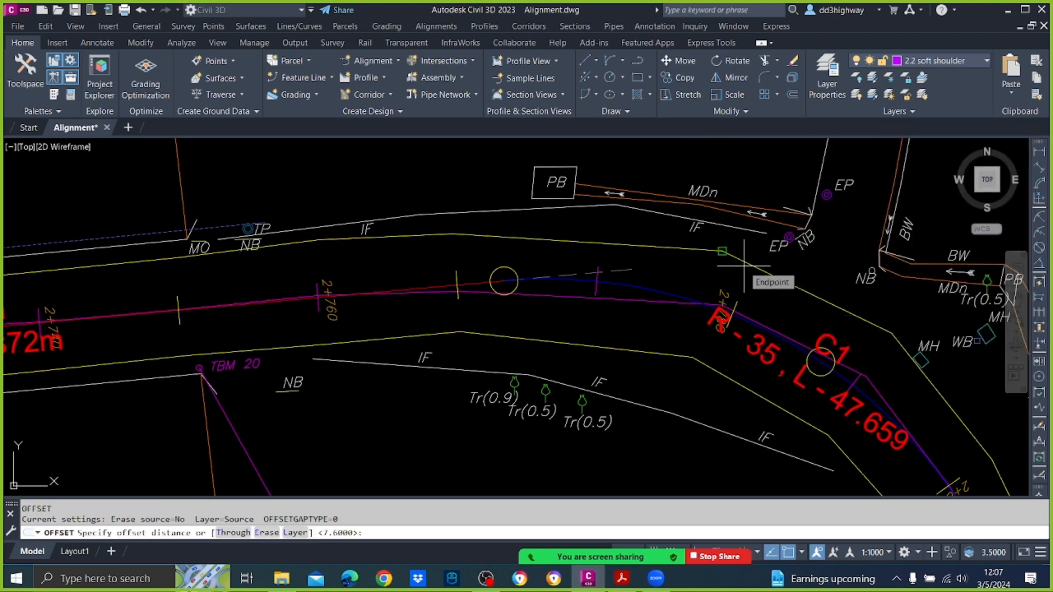
pyautogui.write('3.5')
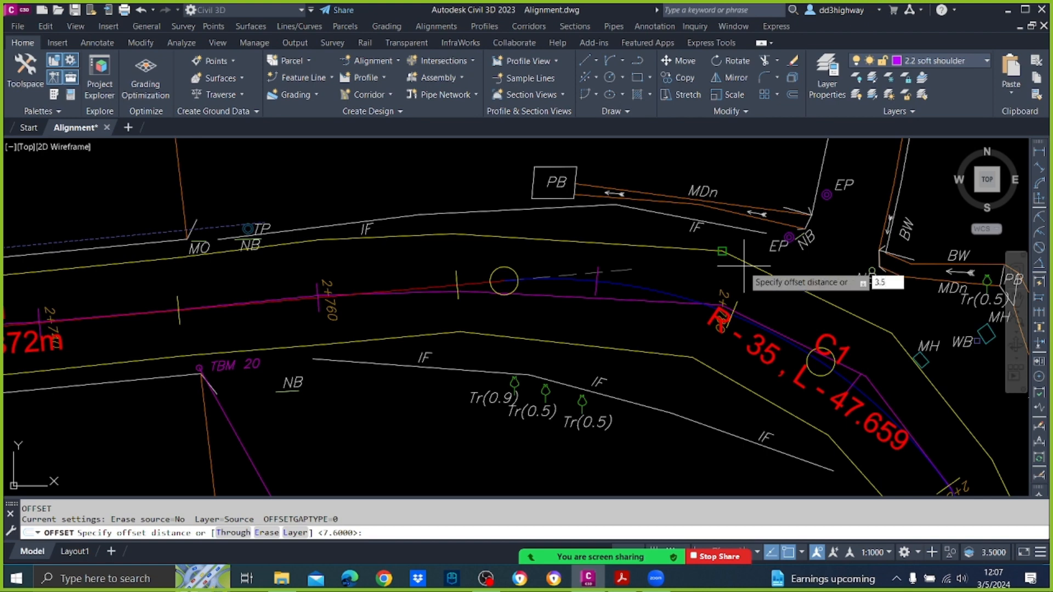
pyautogui.press('Return')
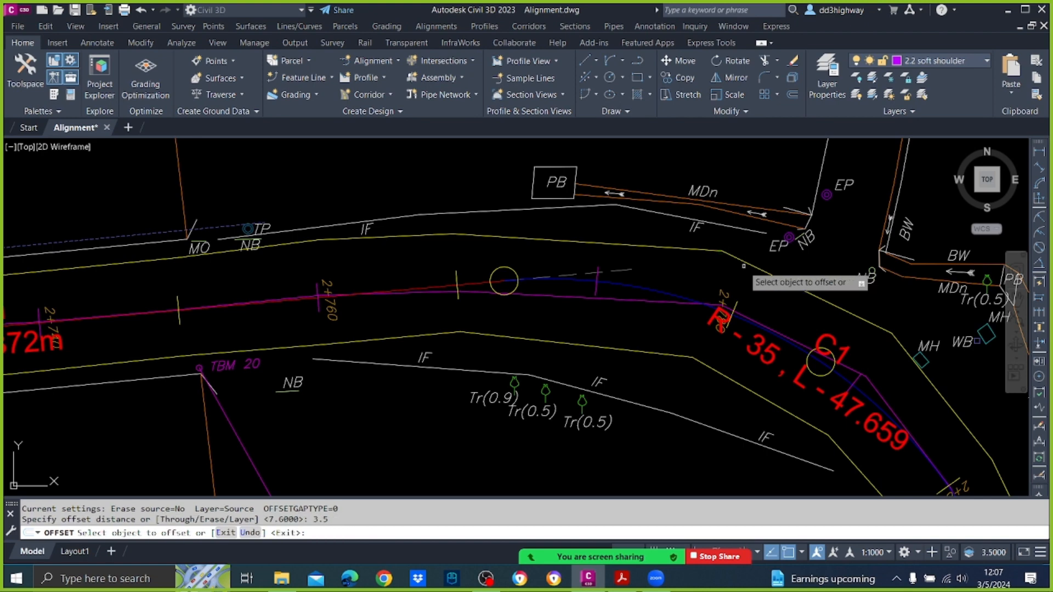
pyautogui.click(646, 286)
pyautogui.click(646, 252)
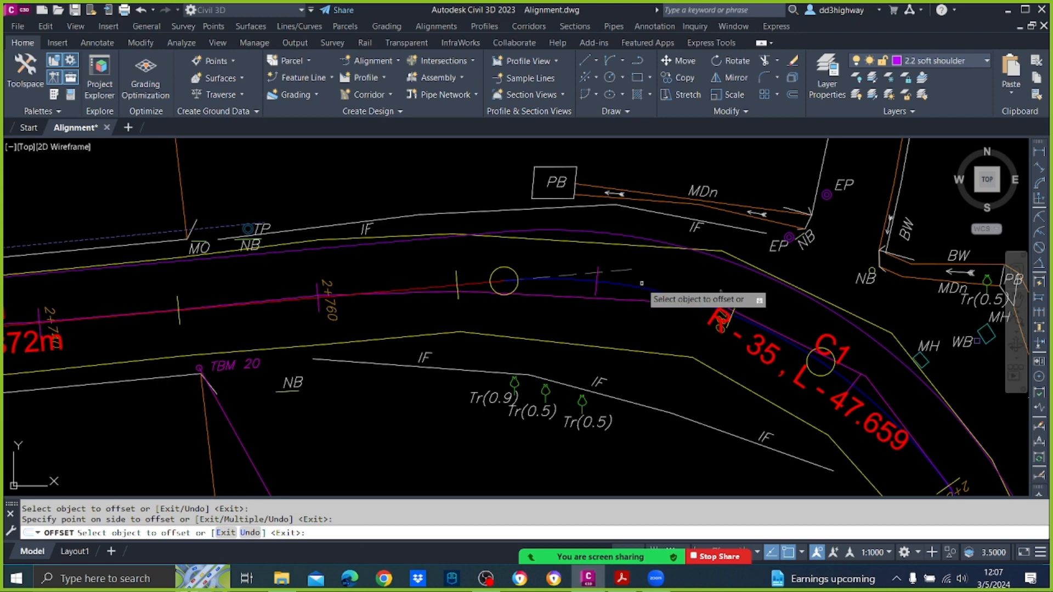
pyautogui.click(642, 285)
pyautogui.click(675, 308)
pyautogui.press('Escape')
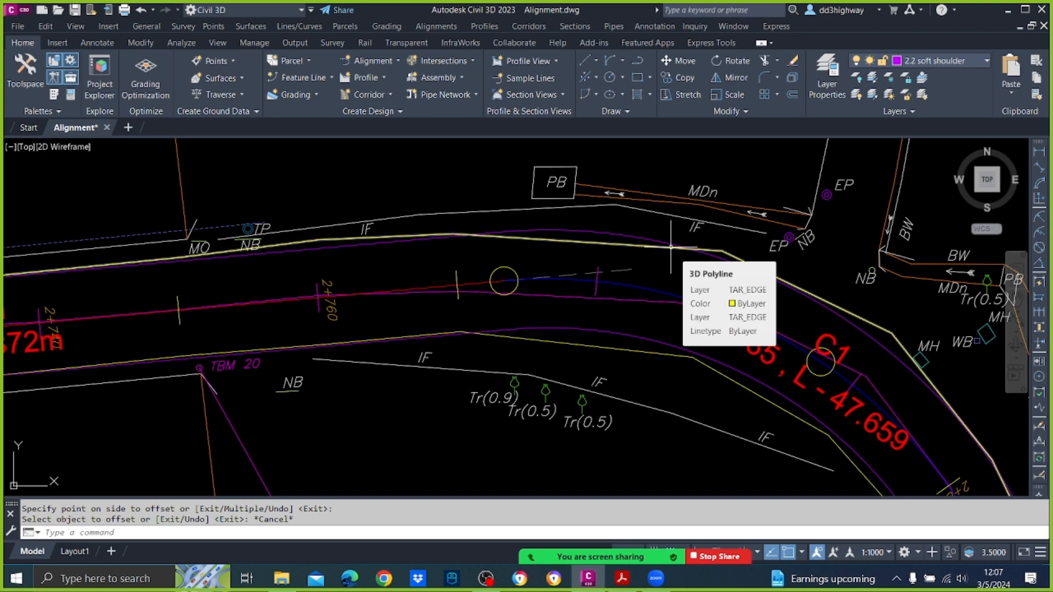
pyautogui.press('Escape')
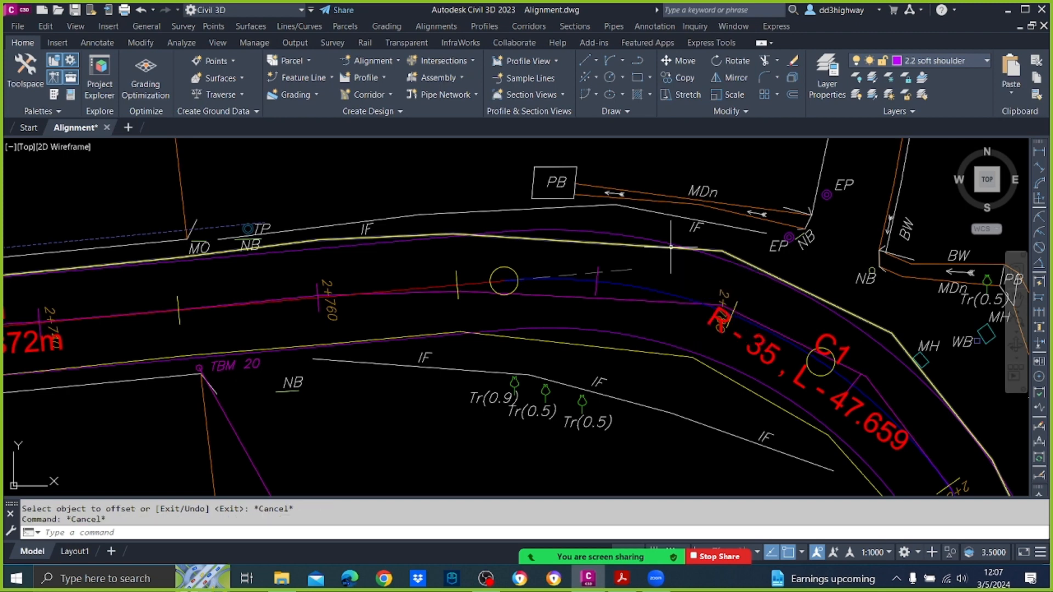
# Step: Create a layer named Lanes for the road edges and set its colour to green
pyautogui.click(630, 237)
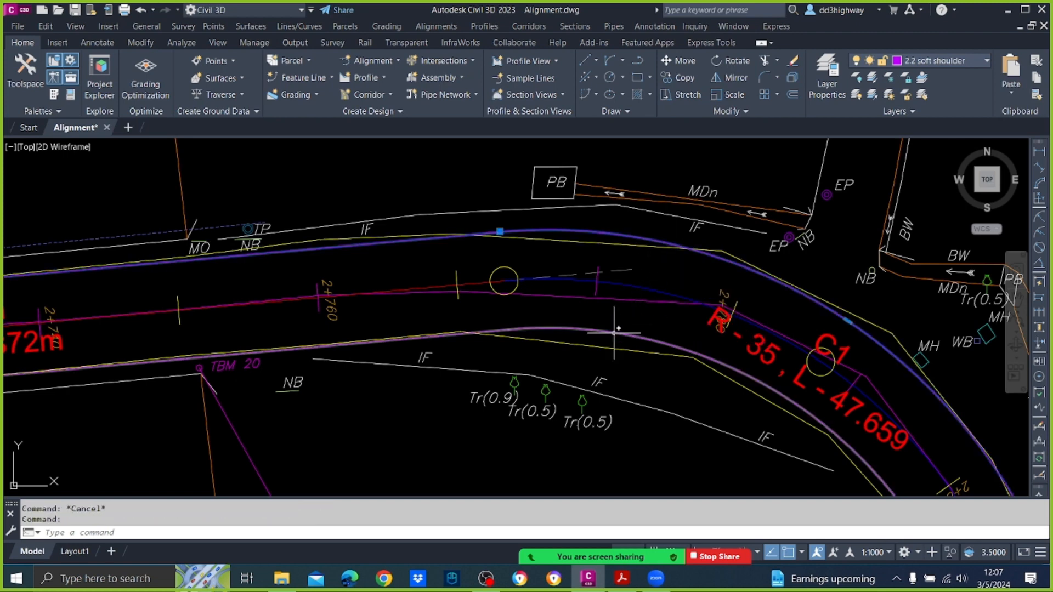
pyautogui.press('Escape')
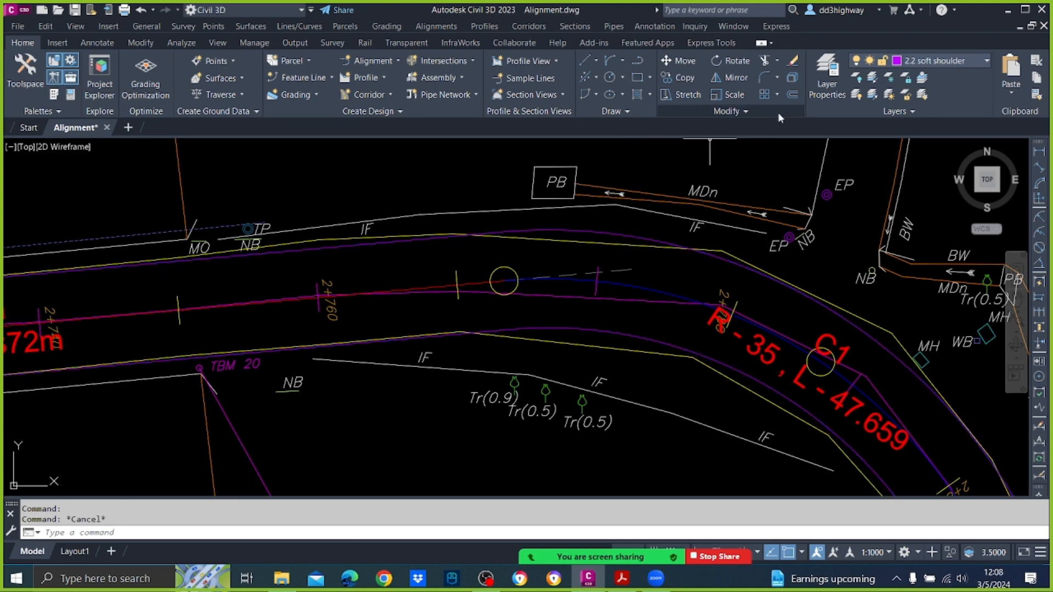
pyautogui.click(819, 75)
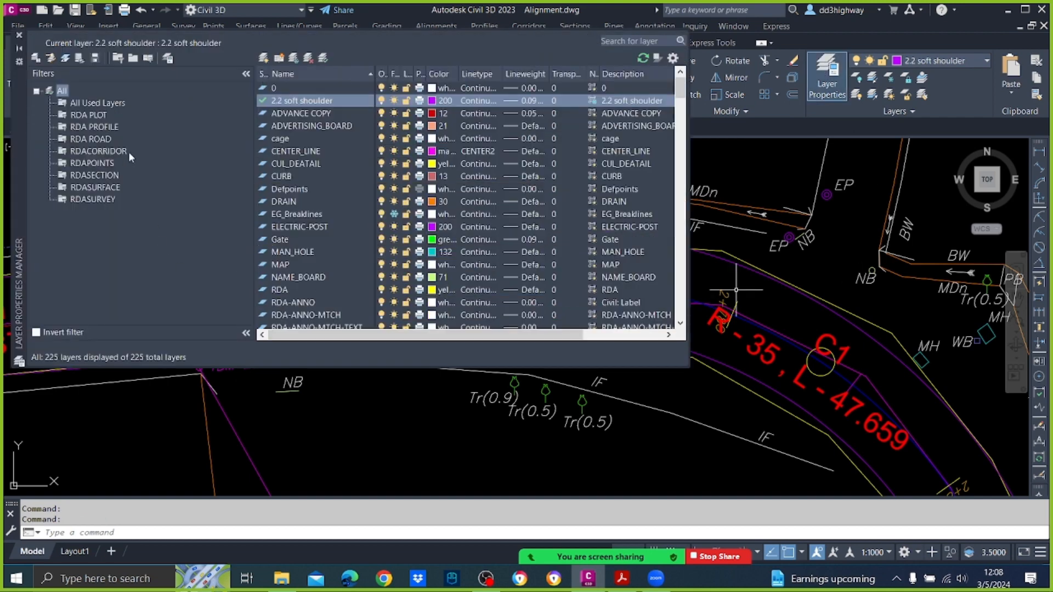
pyautogui.click(263, 58)
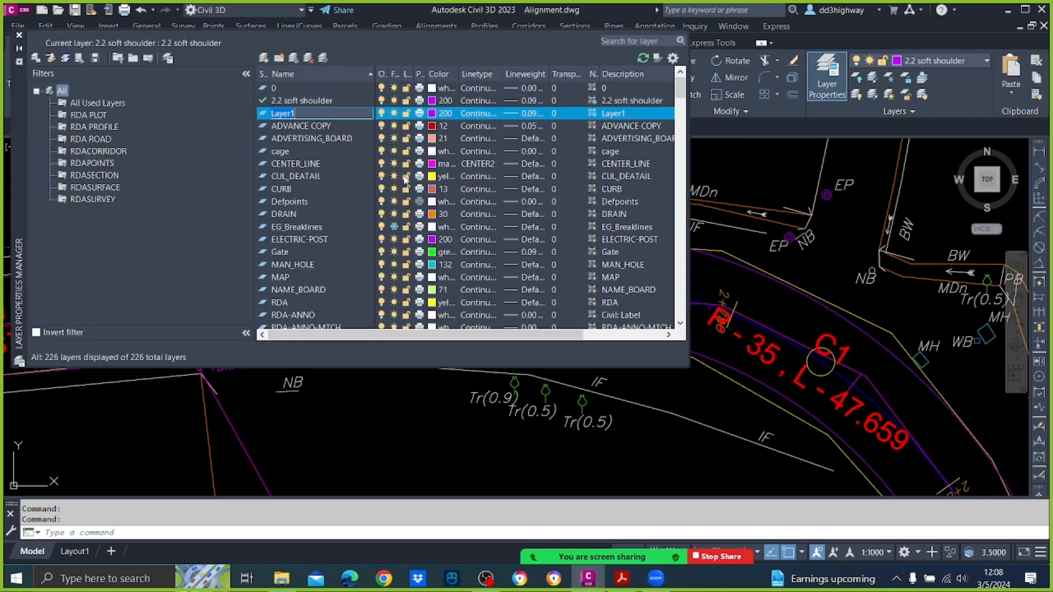
pyautogui.write('Lanes')
pyautogui.click(444, 113)
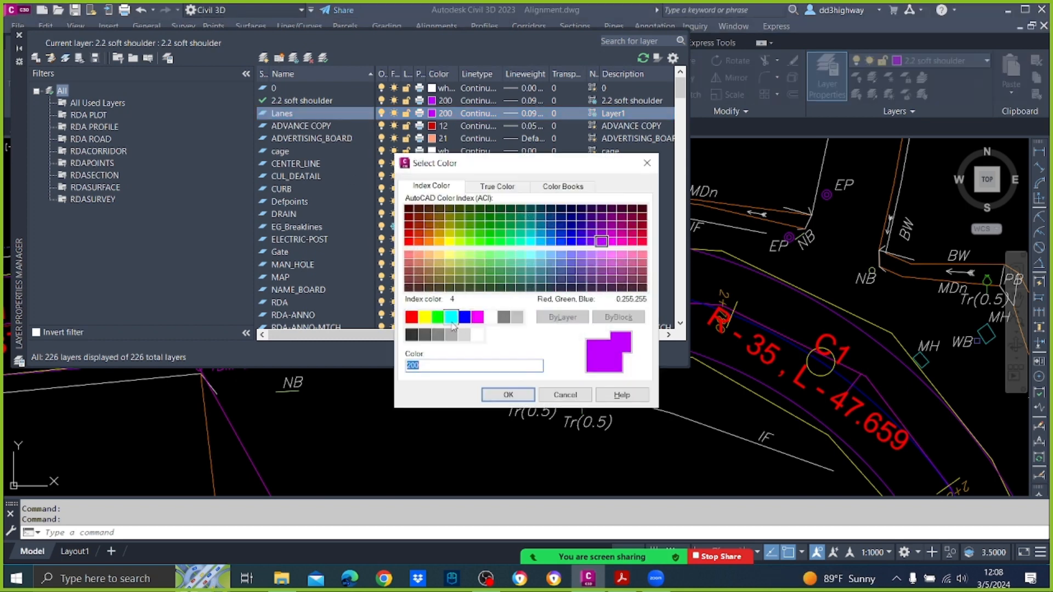
pyautogui.click(437, 317)
pyautogui.click(508, 395)
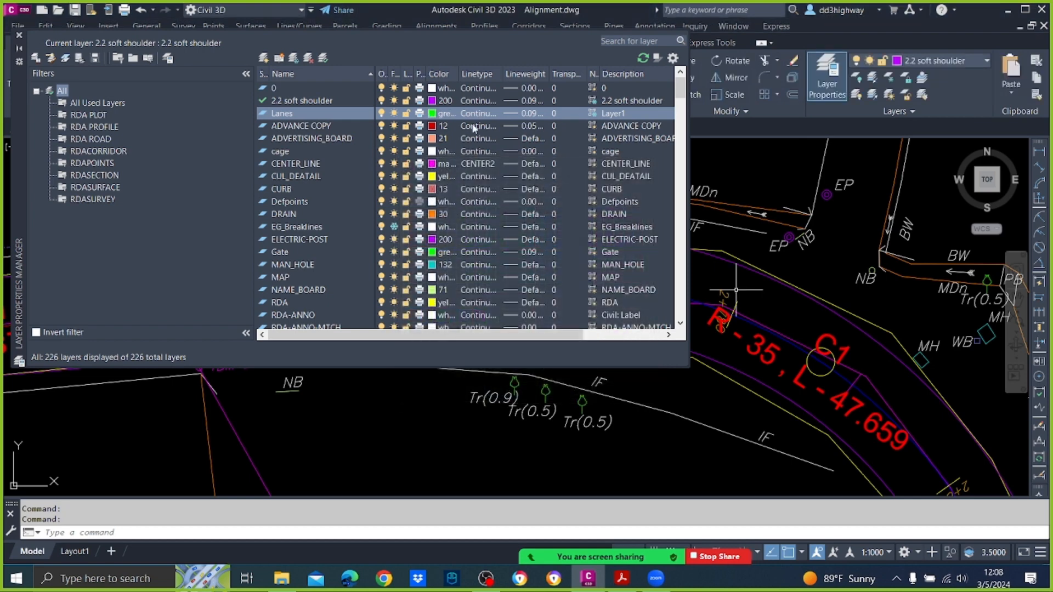
# Step: Set the lineweight of the Lanes layer to 0.18 mm and close the layer properties
pyautogui.click(529, 113)
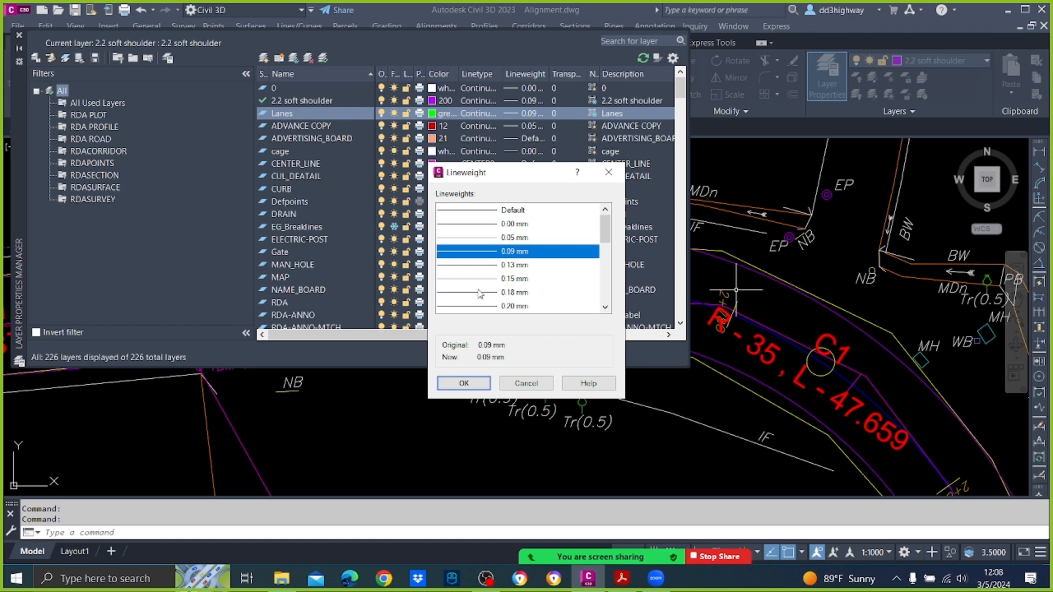
pyautogui.click(514, 293)
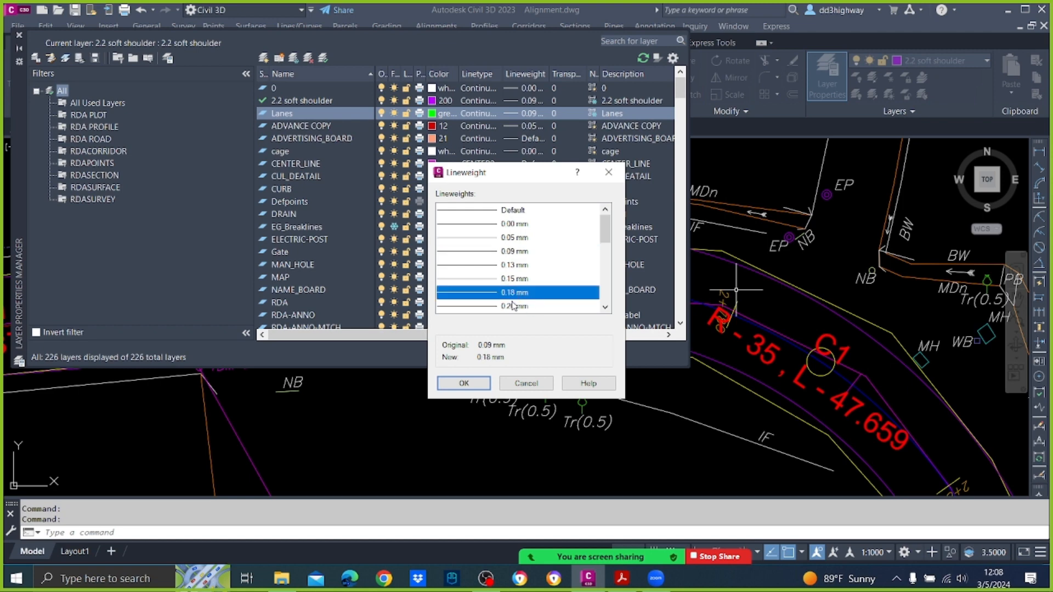
pyautogui.click(465, 383)
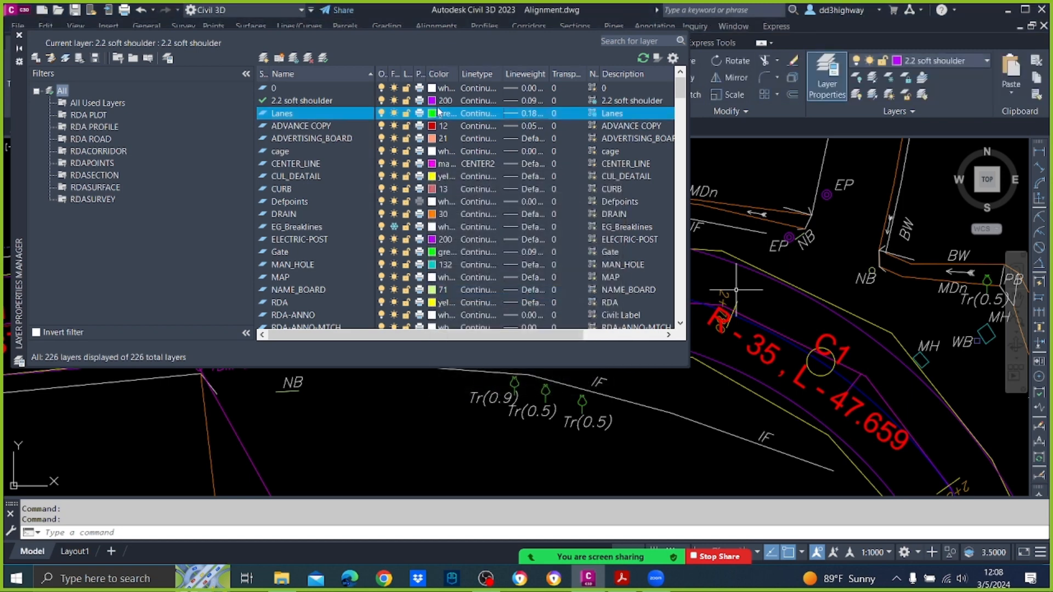
pyautogui.click(19, 35)
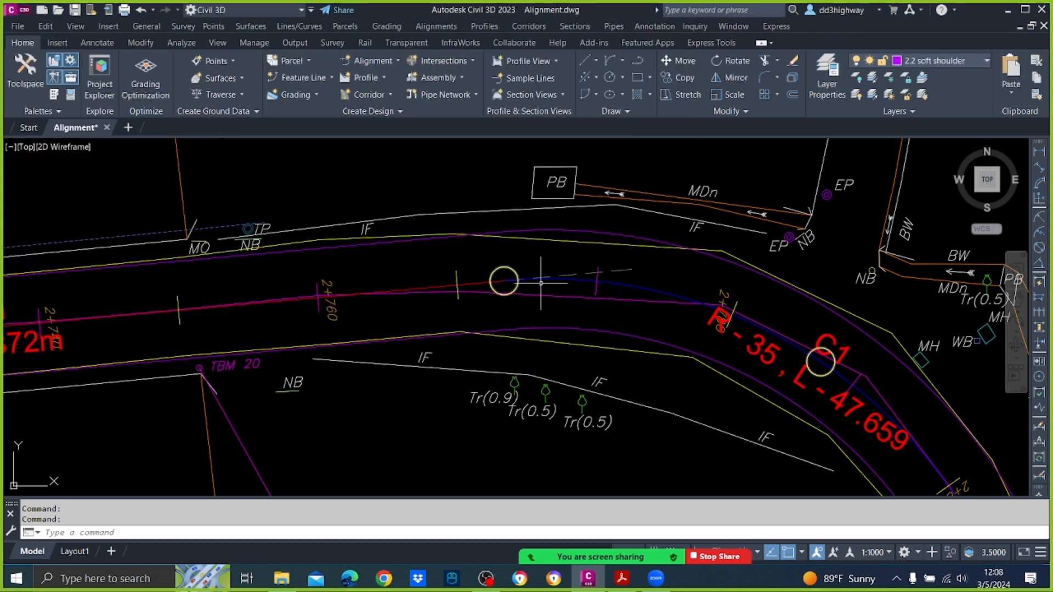
# Step: Move the two 3.5 m offset lines on both sides of the DCL alignment to the Lanes layer
pyautogui.click(564, 234)
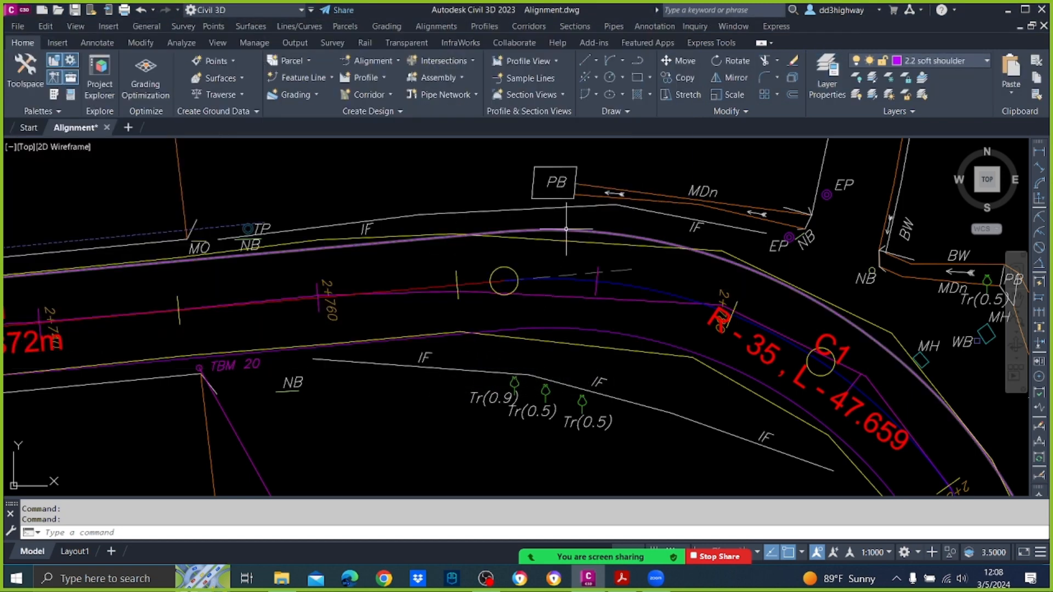
pyautogui.click(565, 327)
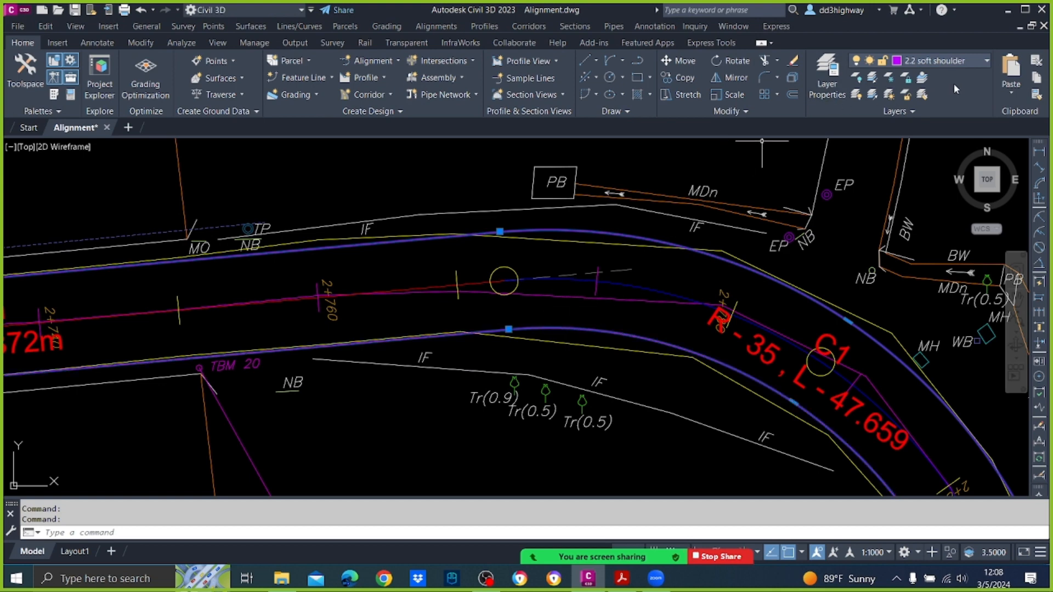
pyautogui.click(963, 63)
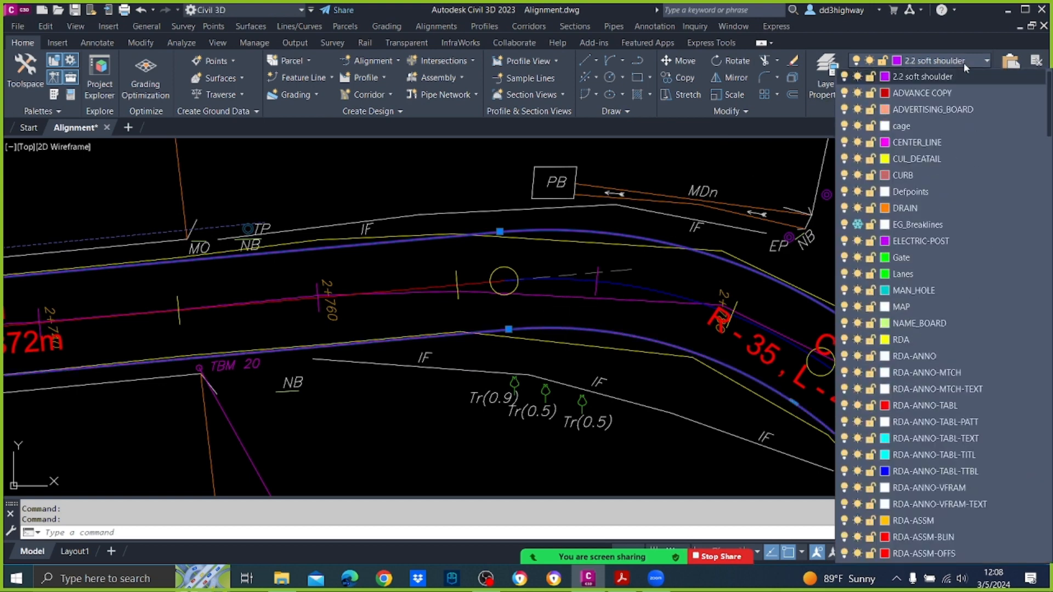
pyautogui.click(923, 273)
pyautogui.press('Escape')
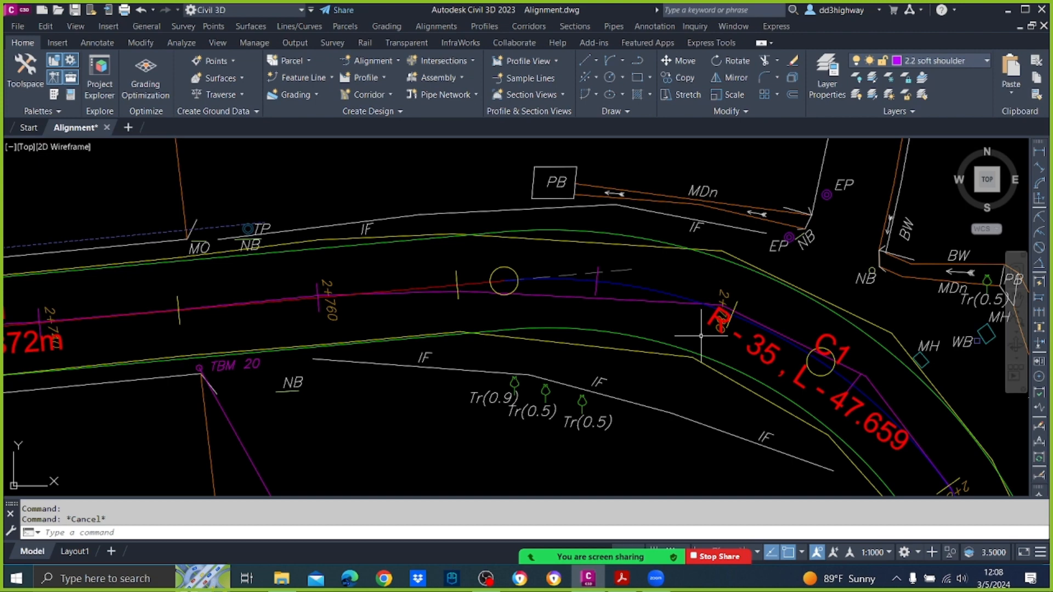
pyautogui.press('Escape')
# Step: Offset both green lane edges outward by 1.5, one on each side of the road
pyautogui.write('o')
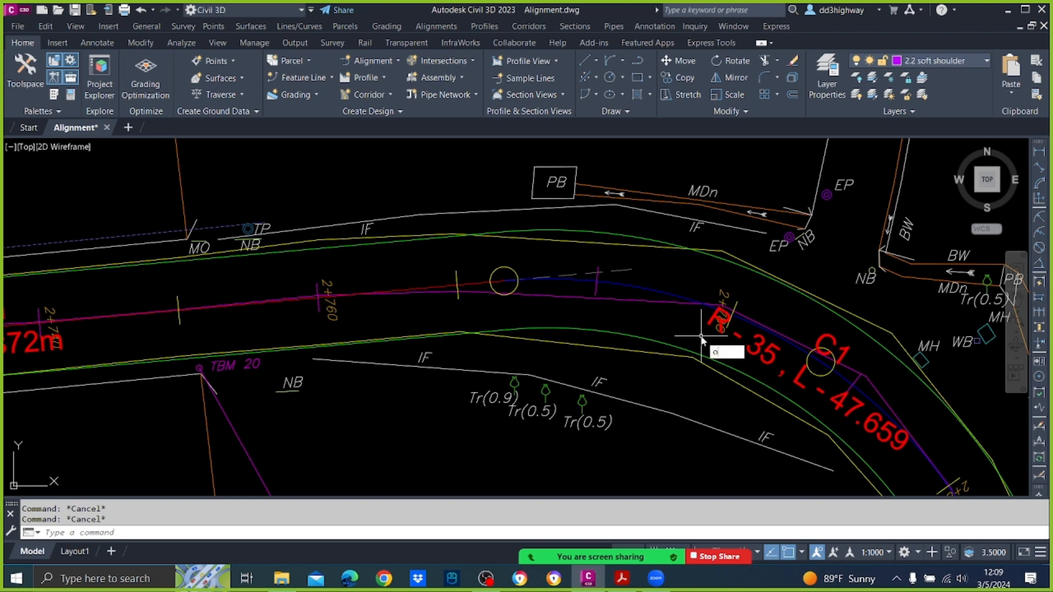
pyautogui.press('Return')
pyautogui.write('1.5')
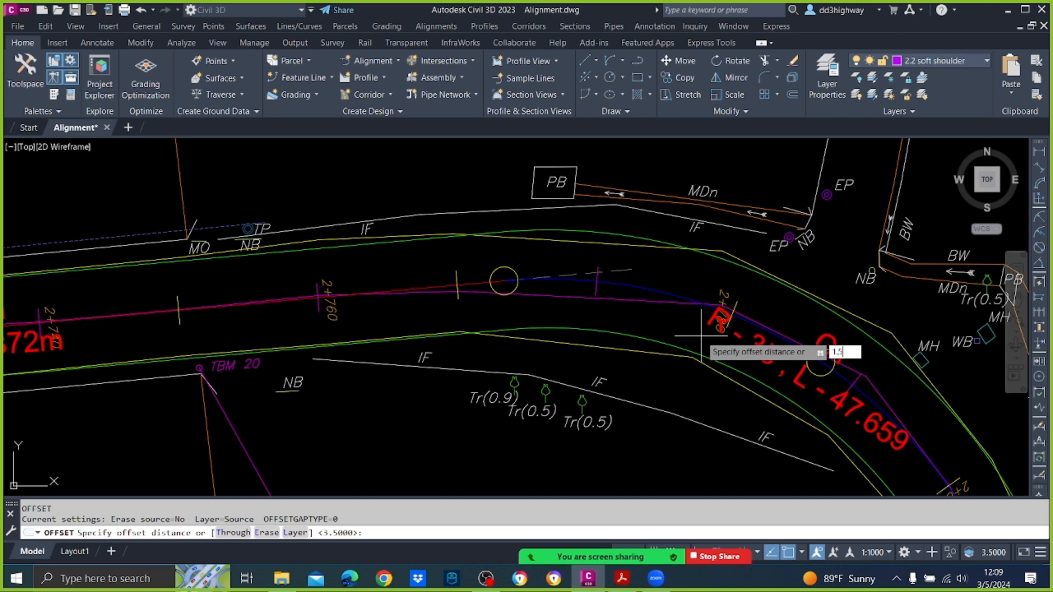
pyautogui.press('Return')
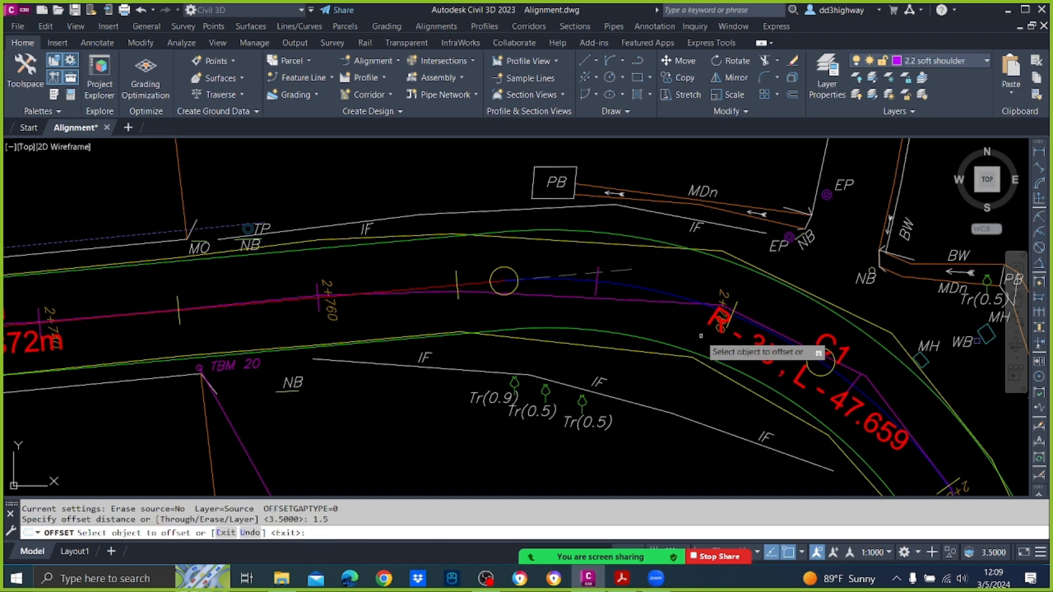
pyautogui.click(625, 231)
pyautogui.click(627, 164)
pyautogui.click(609, 330)
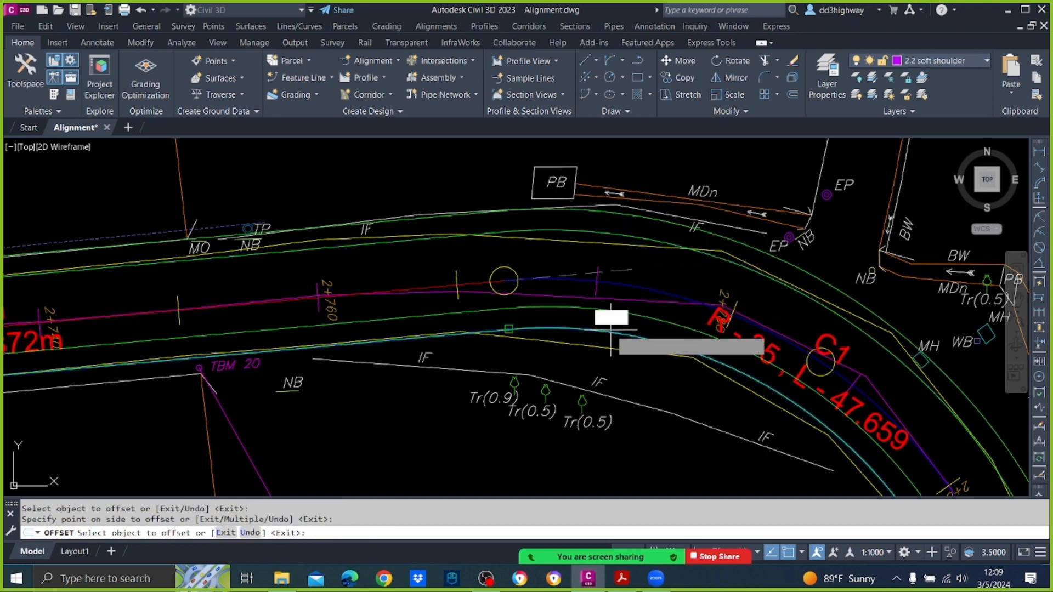
pyautogui.click(620, 369)
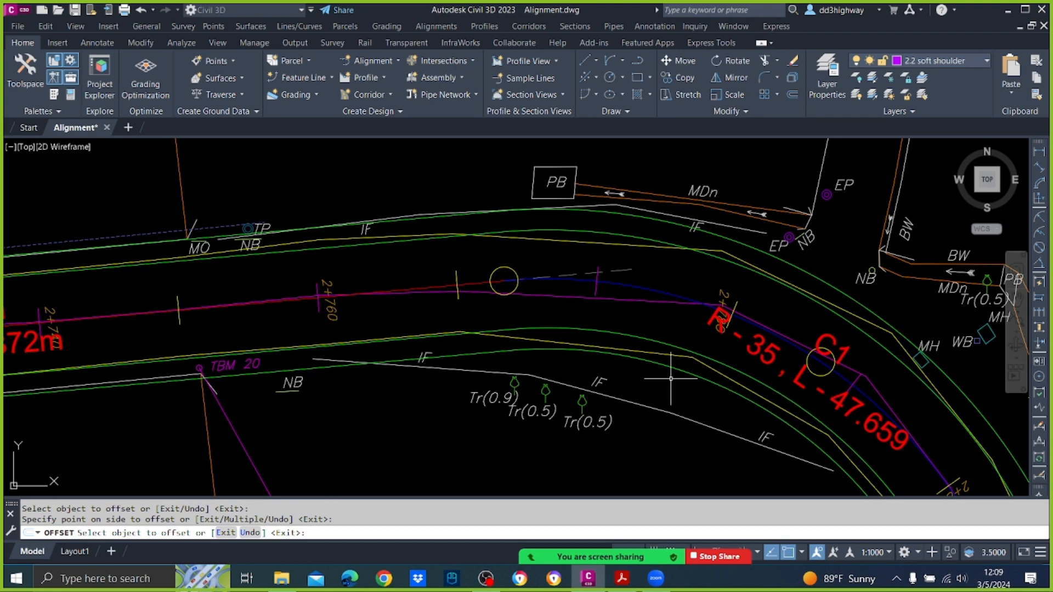
pyautogui.press('Escape')
# Step: Create a layer named Hard Shoulder and set its colour to yellow
pyautogui.click(827, 77)
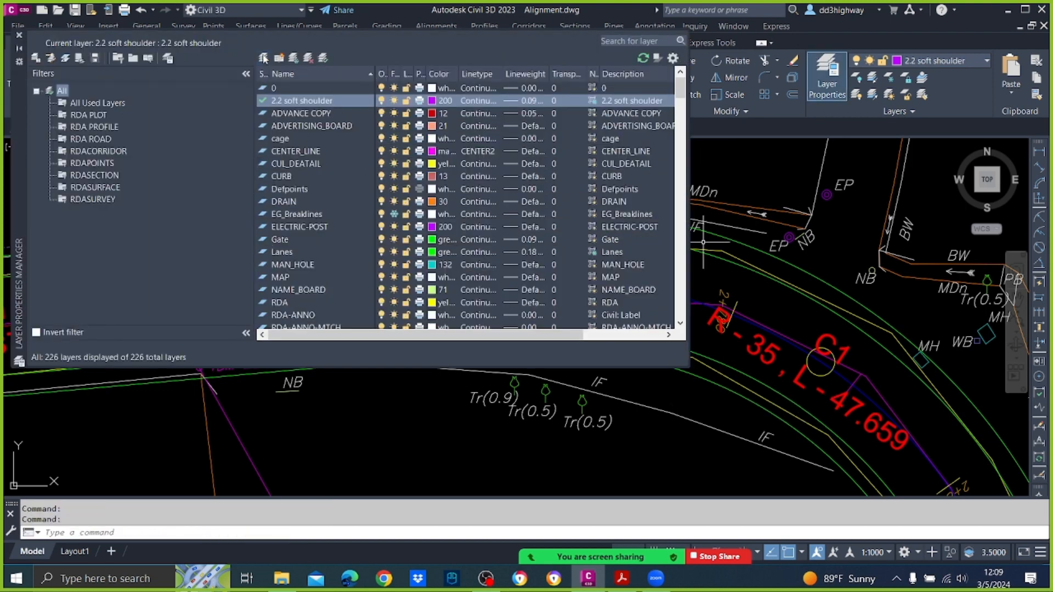
pyautogui.click(264, 58)
pyautogui.write('H')
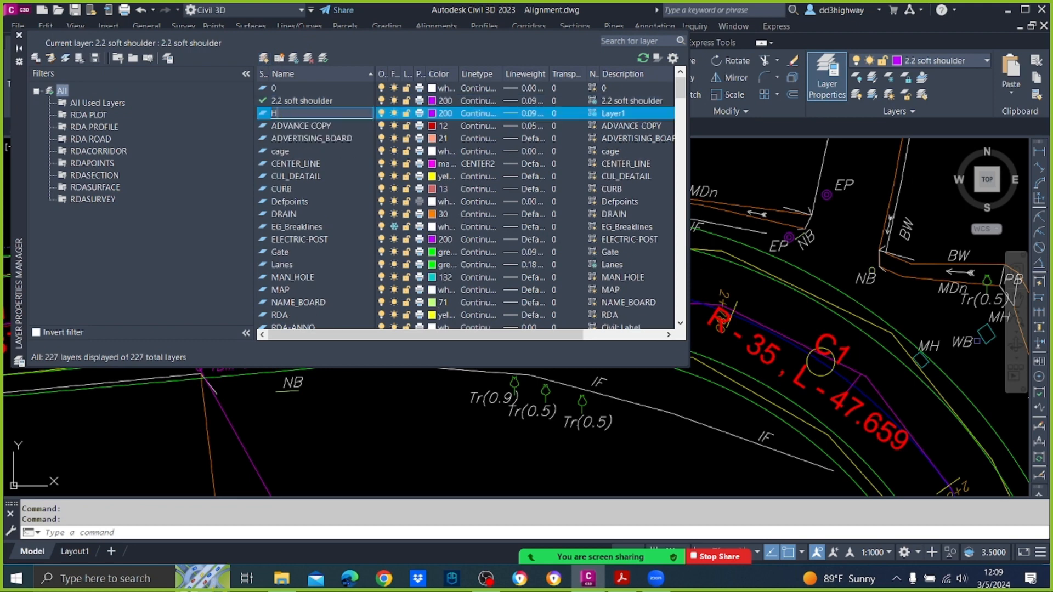
pyautogui.write('ard Shoulder')
pyautogui.press('Return')
pyautogui.click(442, 113)
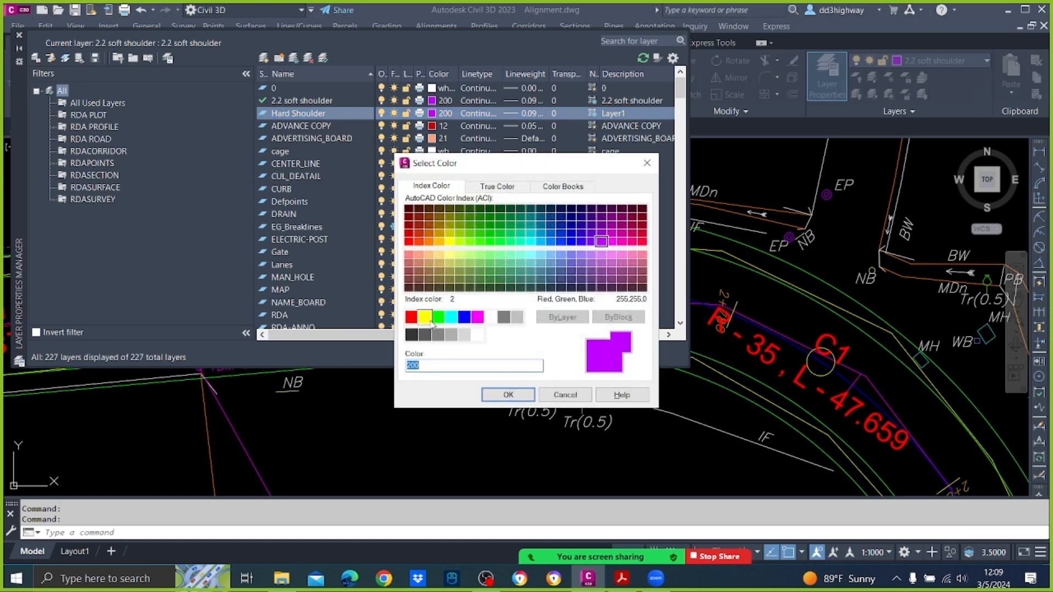
pyautogui.click(424, 317)
pyautogui.click(509, 395)
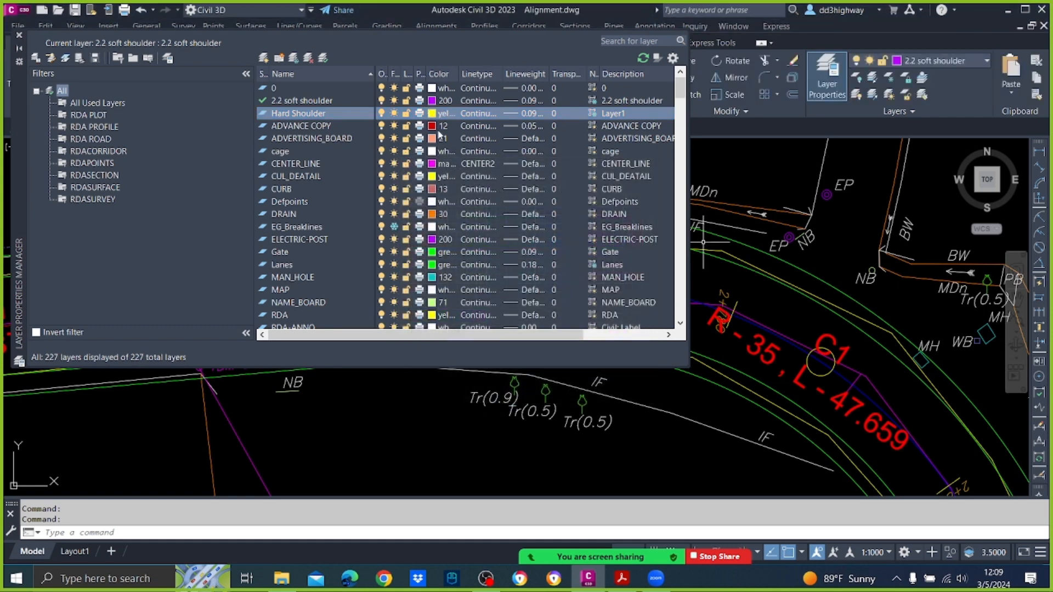
# Step: Give the Hard Shoulder layer a heavier lineweight and close the layer properties
pyautogui.click(521, 113)
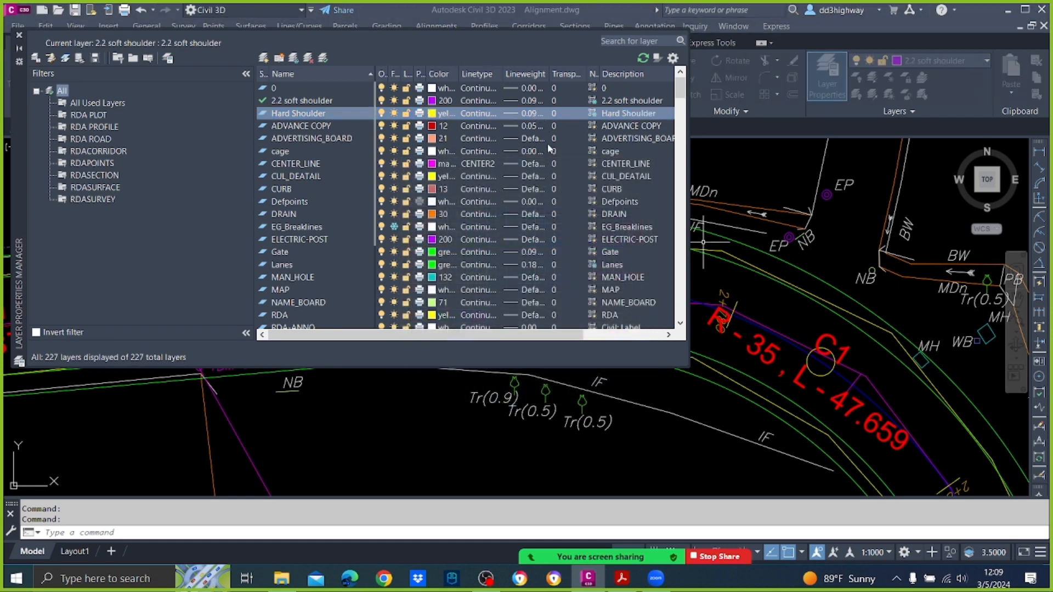
pyautogui.click(518, 306)
pyautogui.scroll(-2, 518, 302)
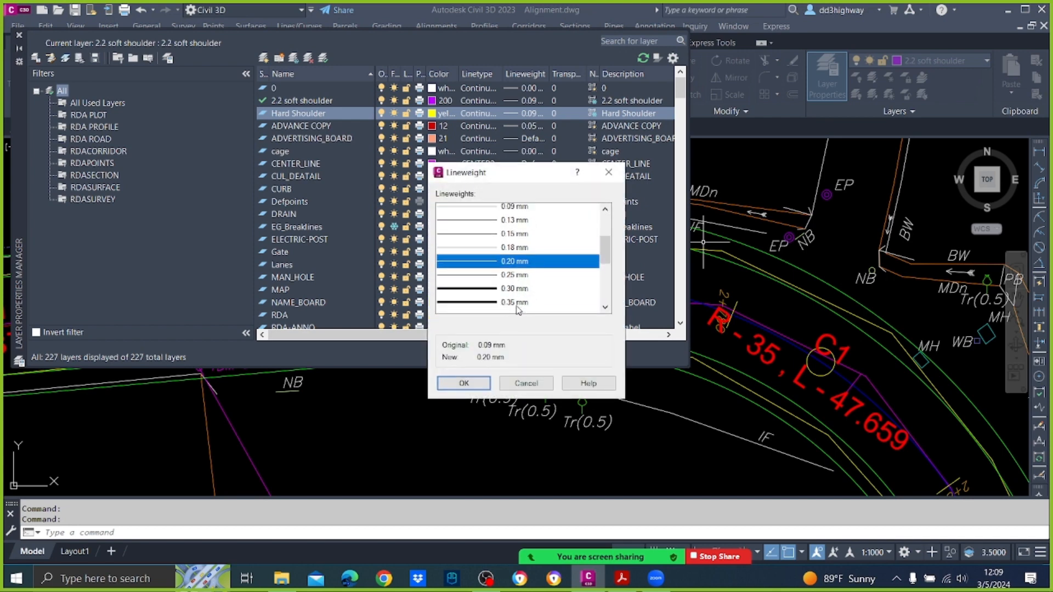
pyautogui.click(499, 265)
pyautogui.click(467, 384)
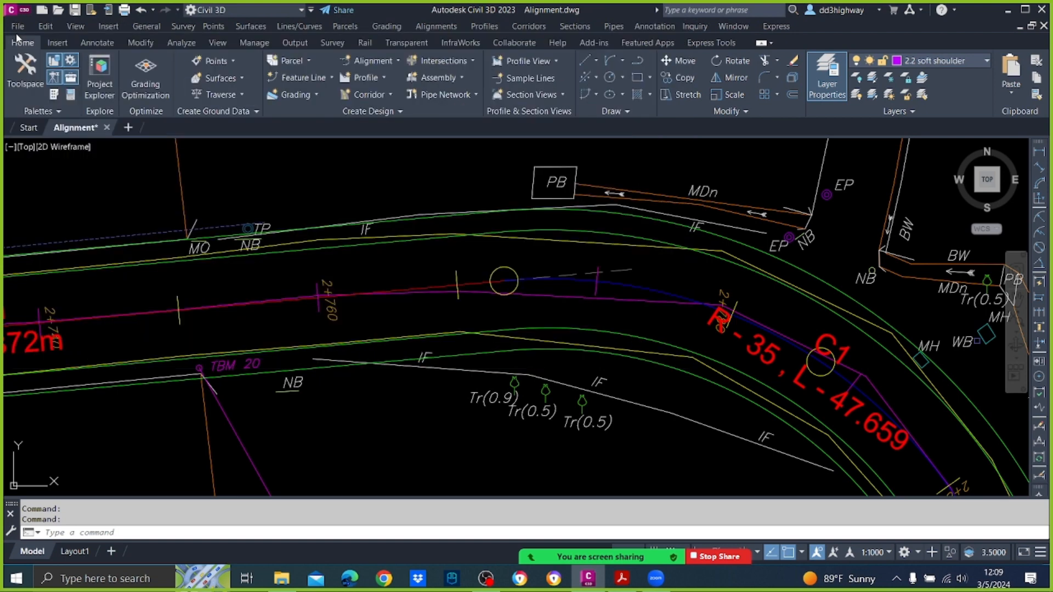
pyautogui.click(19, 35)
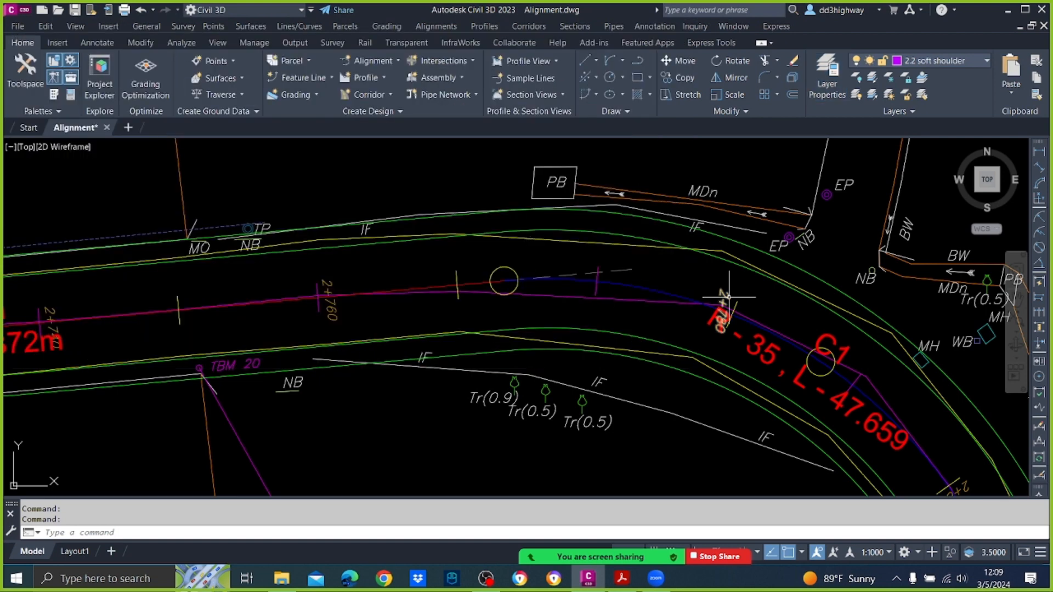
# Step: Move the two outer 1.5 m offset lines on both sides of the road to the Hard Shoulder layer
pyautogui.press('Escape')
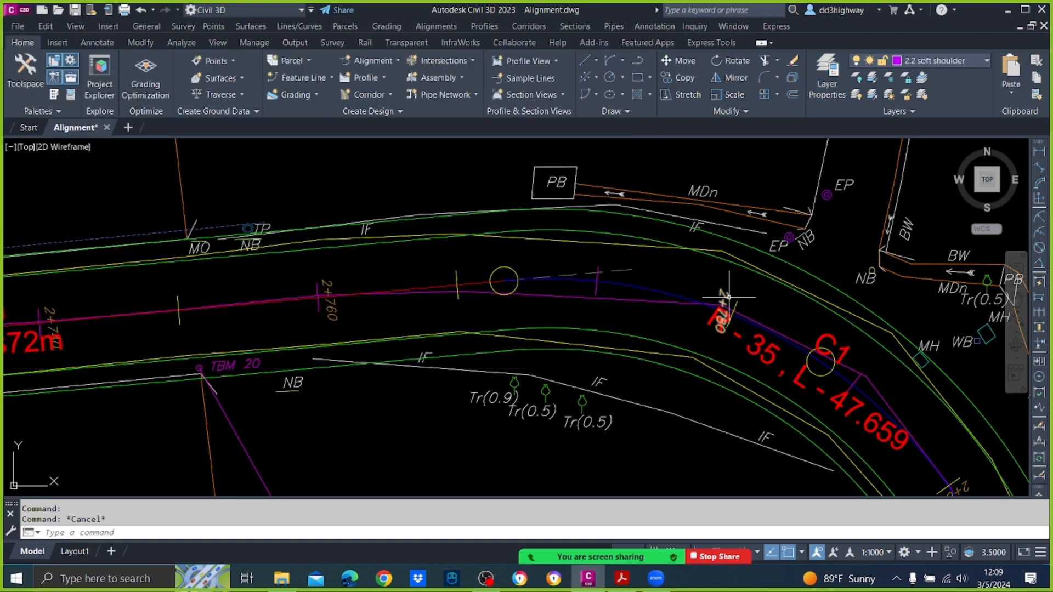
pyautogui.click(630, 208)
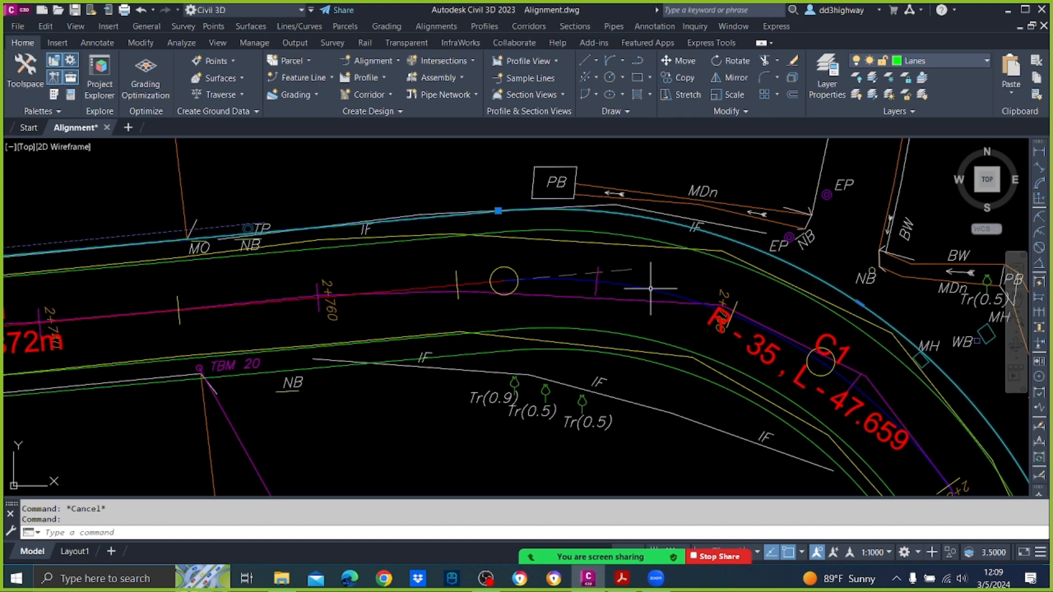
pyautogui.click(640, 357)
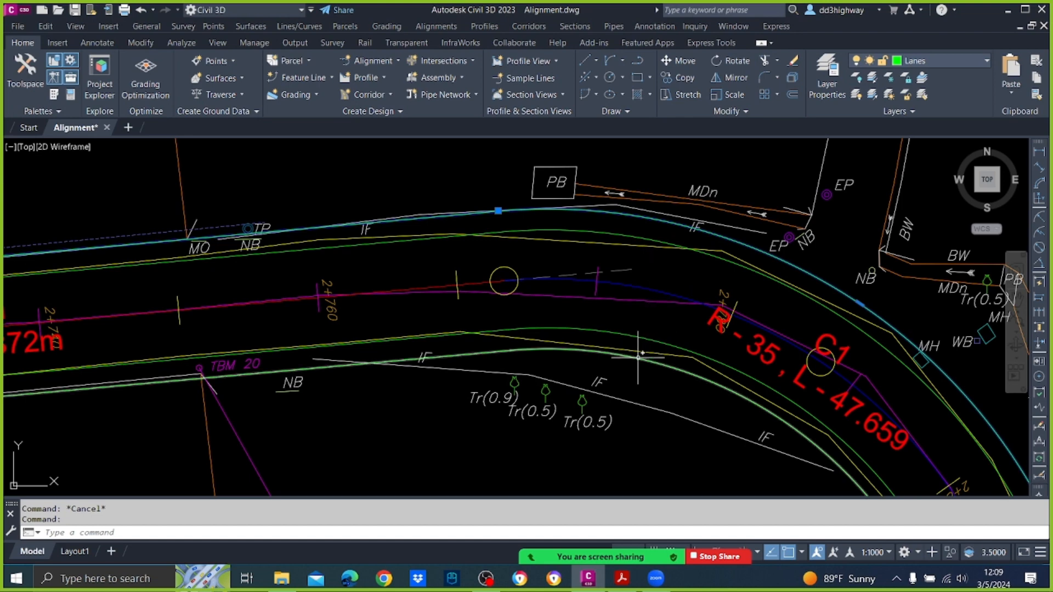
pyautogui.click(962, 57)
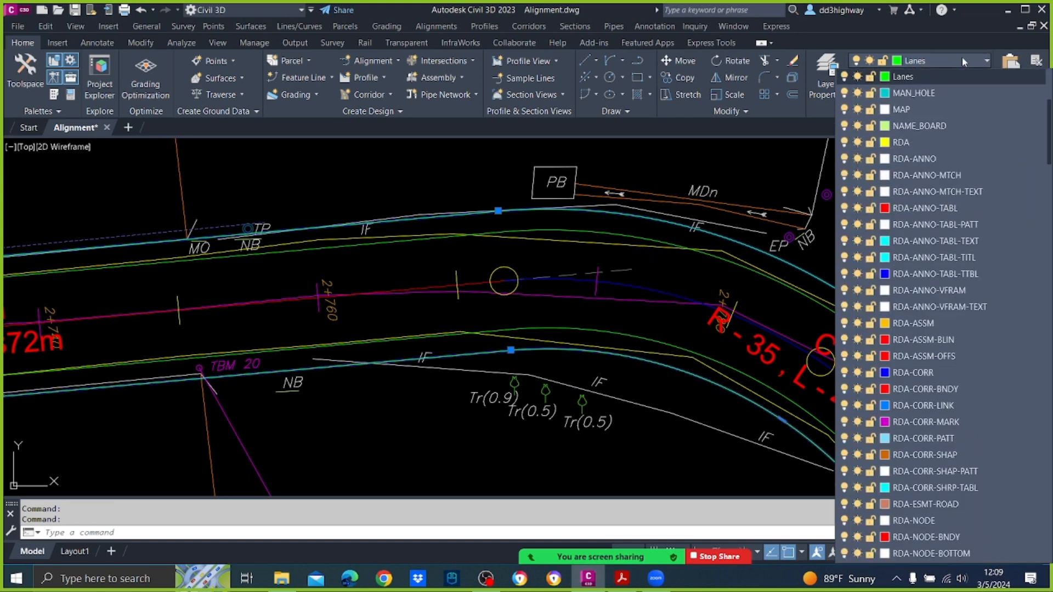
pyautogui.press('Up')
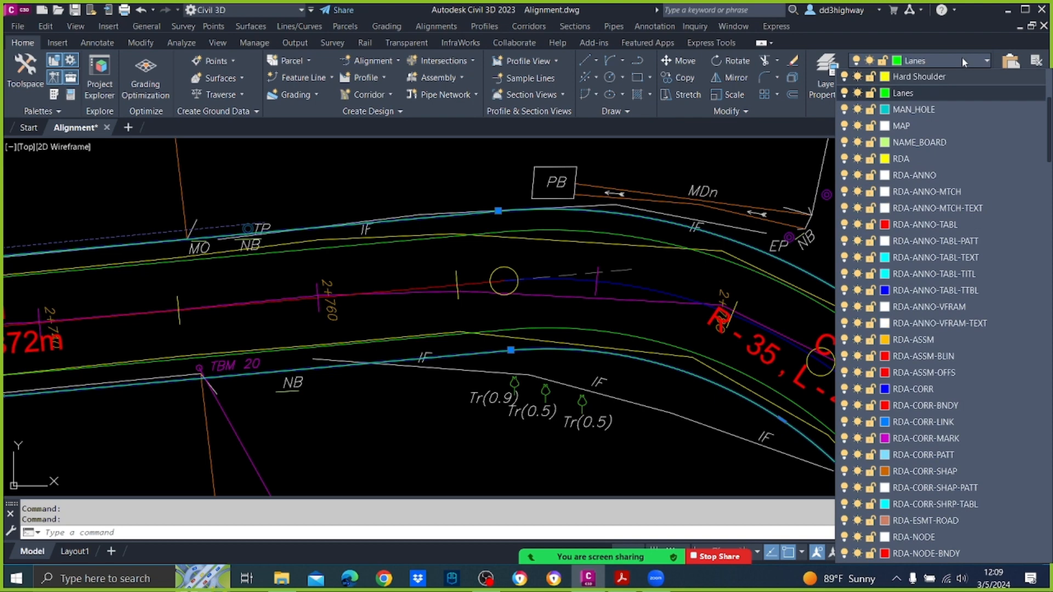
pyautogui.click(946, 76)
pyautogui.press('Escape')
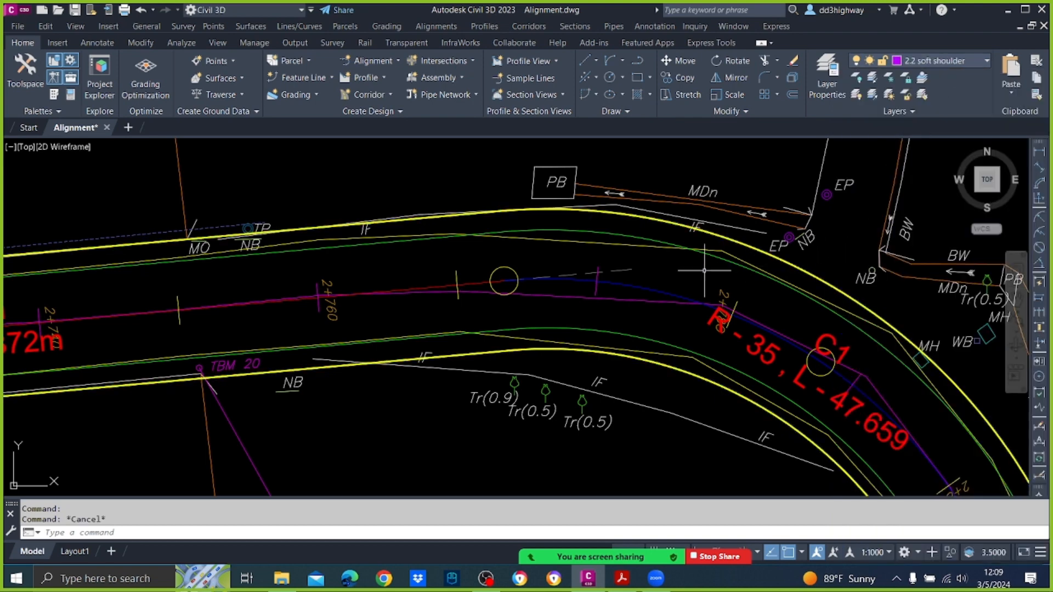
# Step: Offset both yellow hard shoulder lines outward by 2, one on each side of the road
pyautogui.moveTo(568, 233)
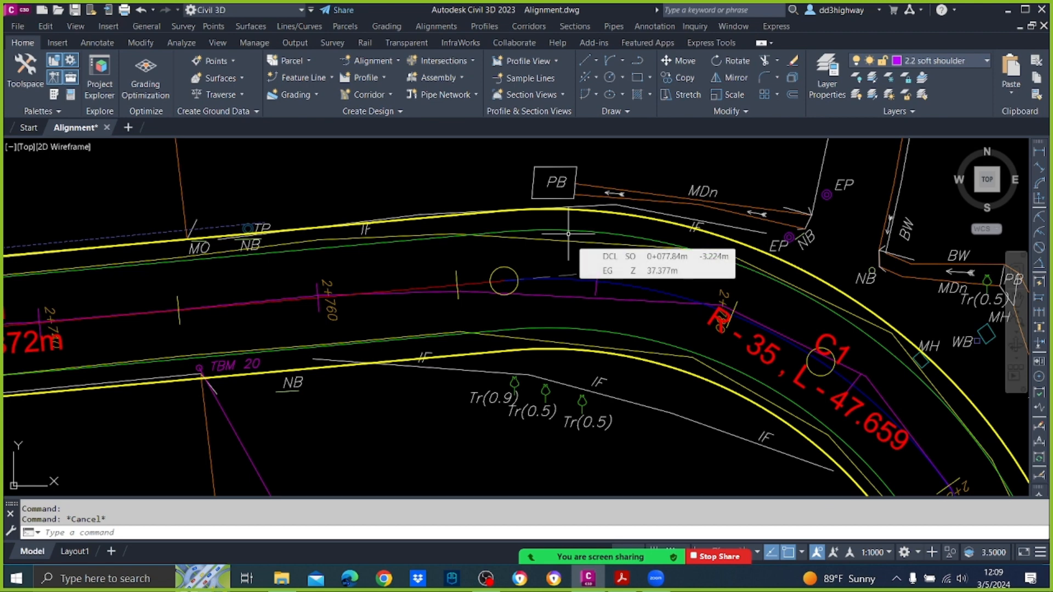
pyautogui.write('o')
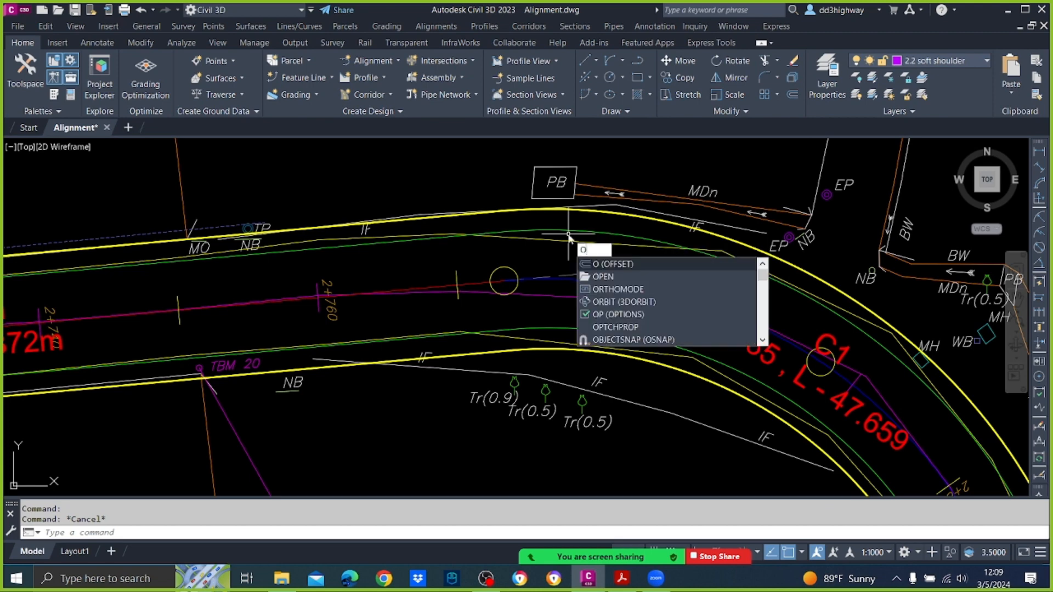
pyautogui.press('Return')
pyautogui.write('2')
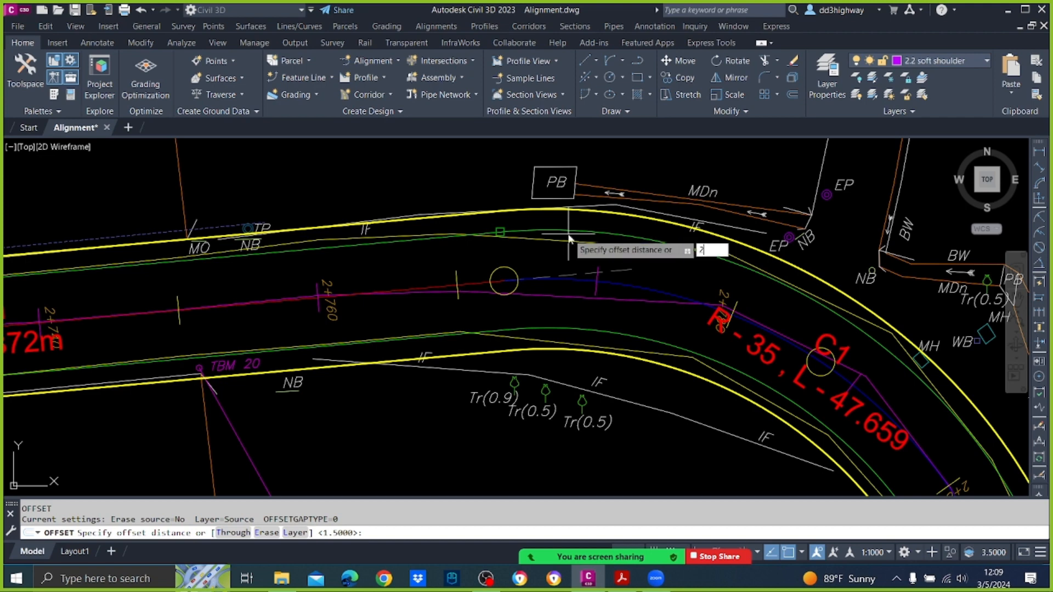
pyautogui.press('Return')
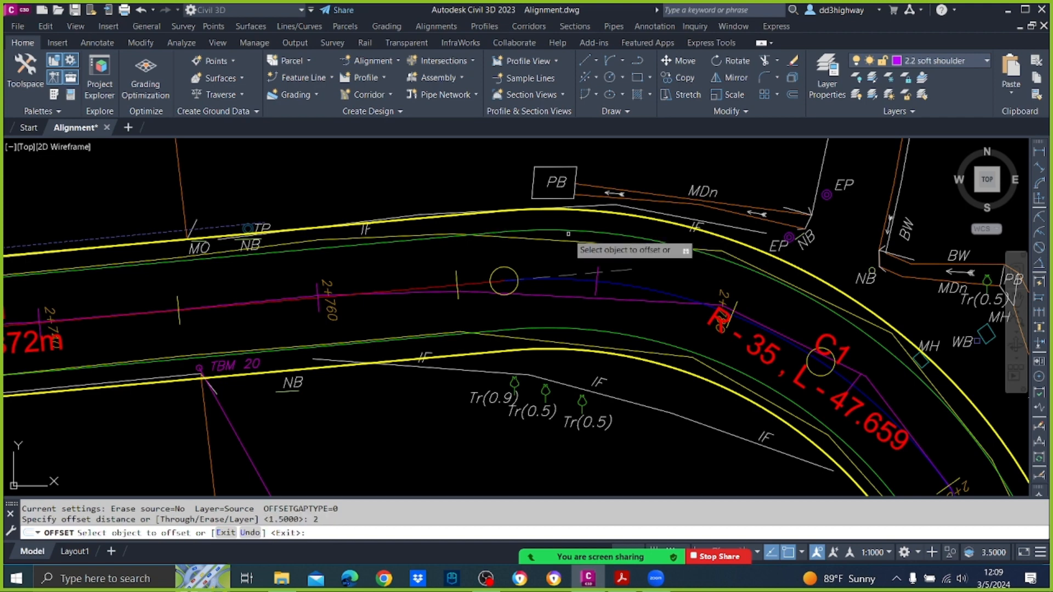
pyautogui.click(600, 214)
pyautogui.click(602, 193)
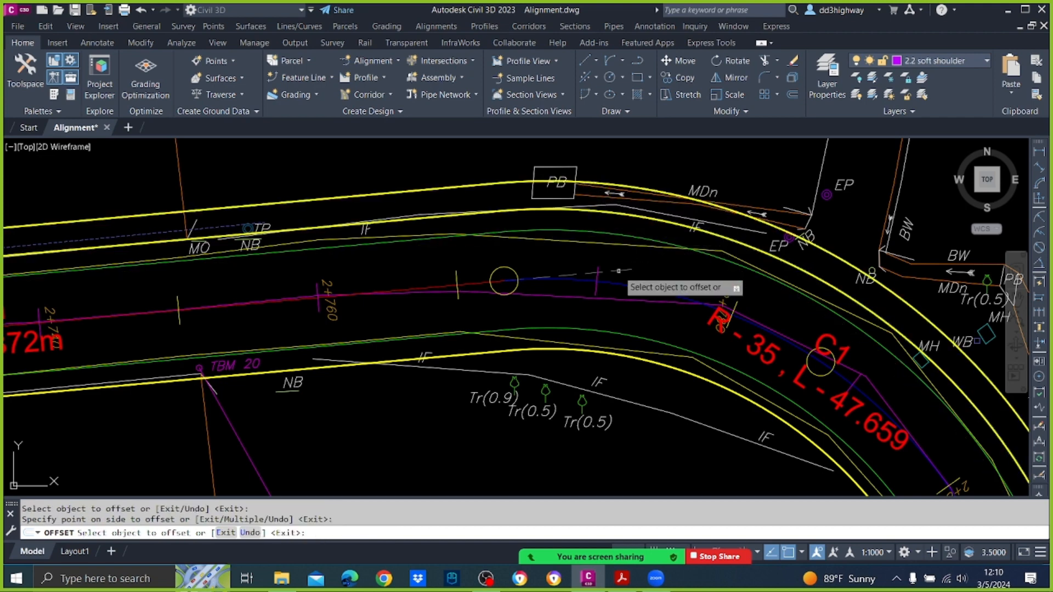
pyautogui.click(618, 350)
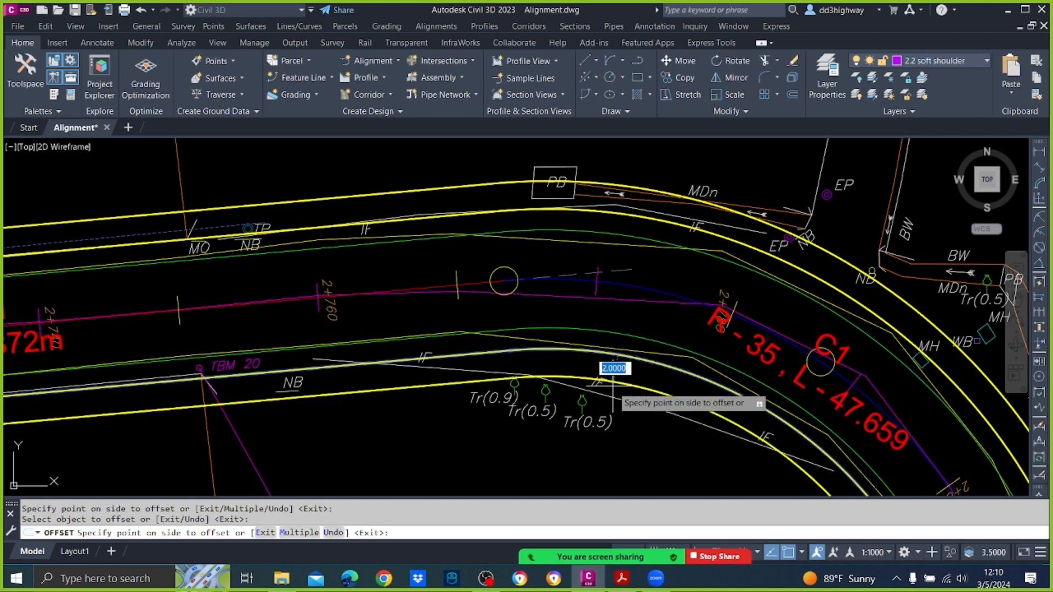
pyautogui.click(649, 406)
pyautogui.press('Escape')
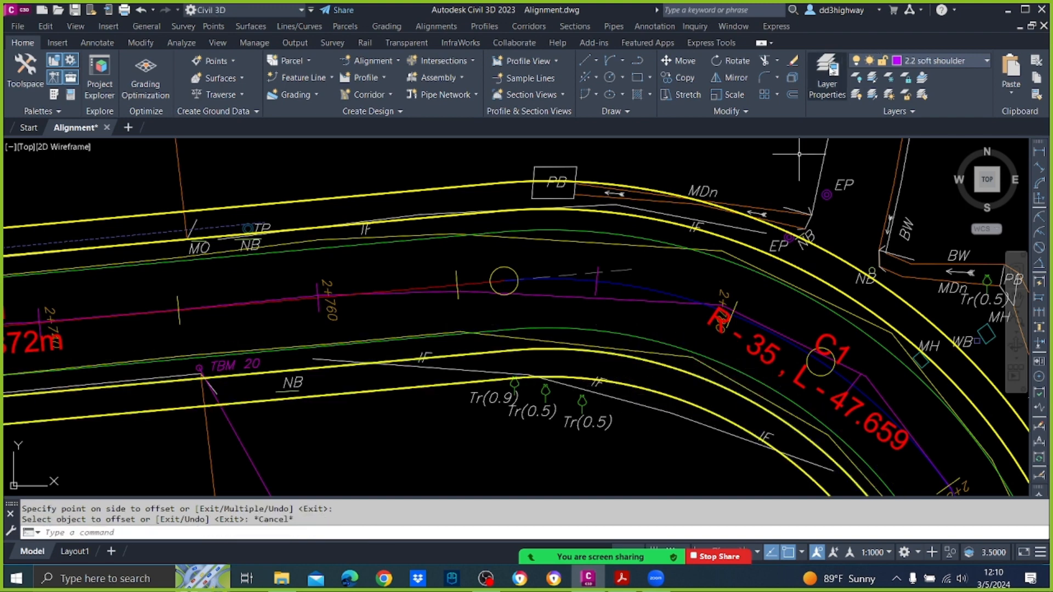
# Step: Create a layer named Soft Shoulder and set its colour to cyan
pyautogui.click(837, 81)
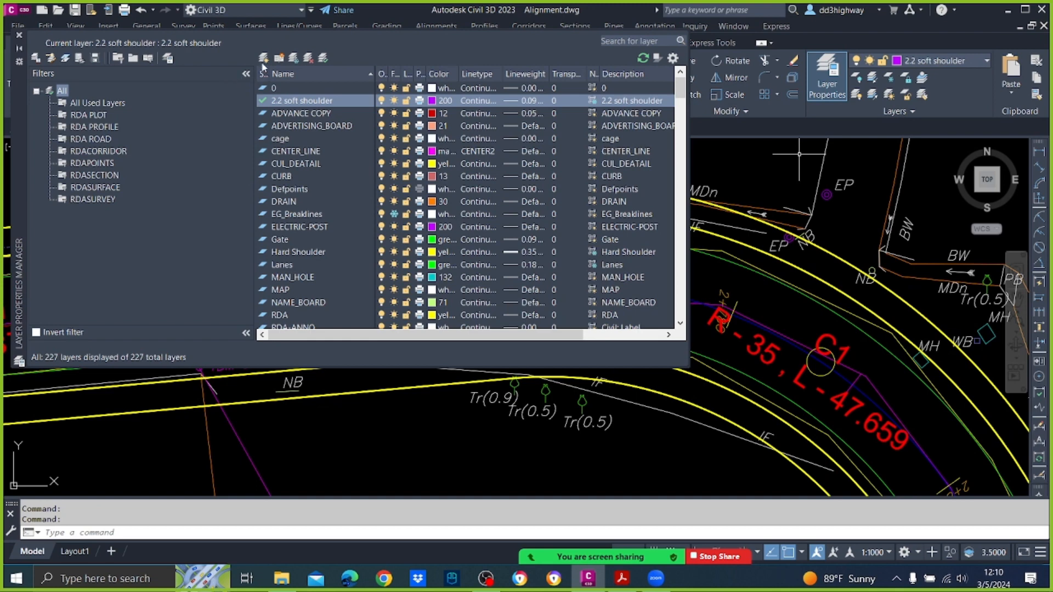
pyautogui.click(264, 59)
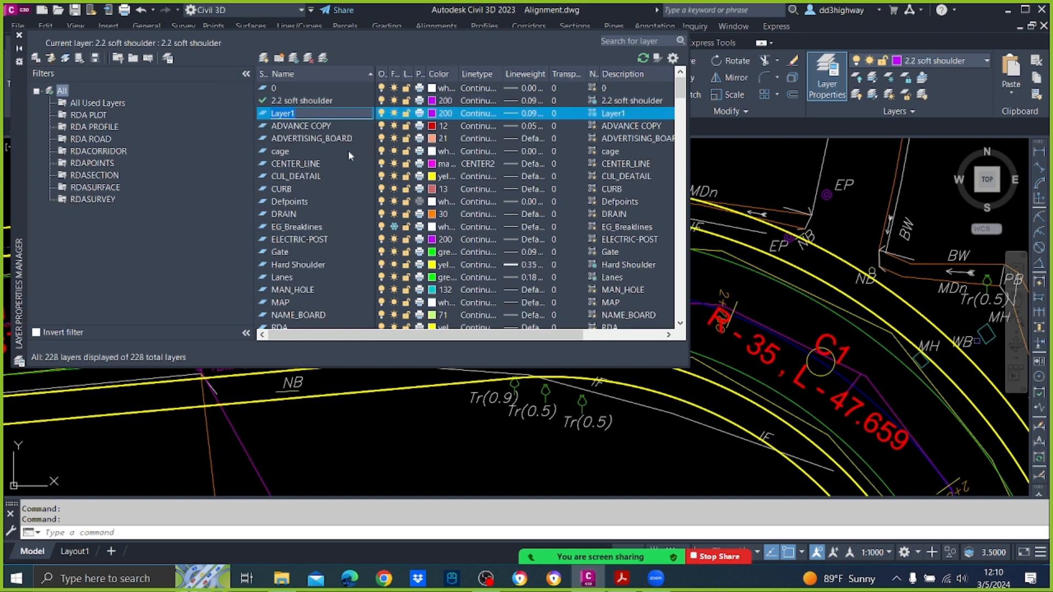
pyautogui.write('Soft Shoulder')
pyautogui.click(444, 113)
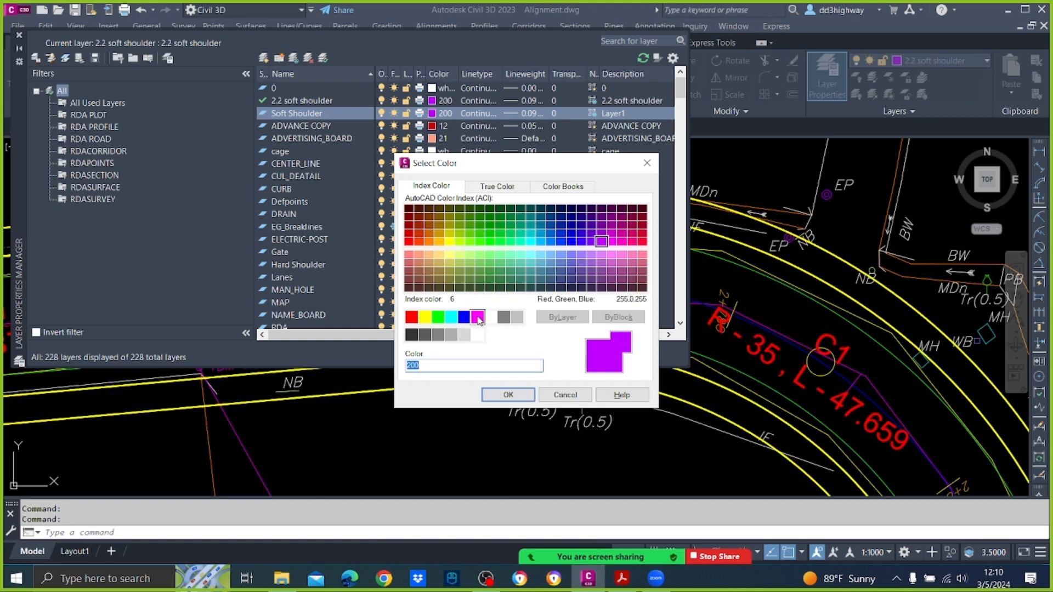
pyautogui.click(451, 317)
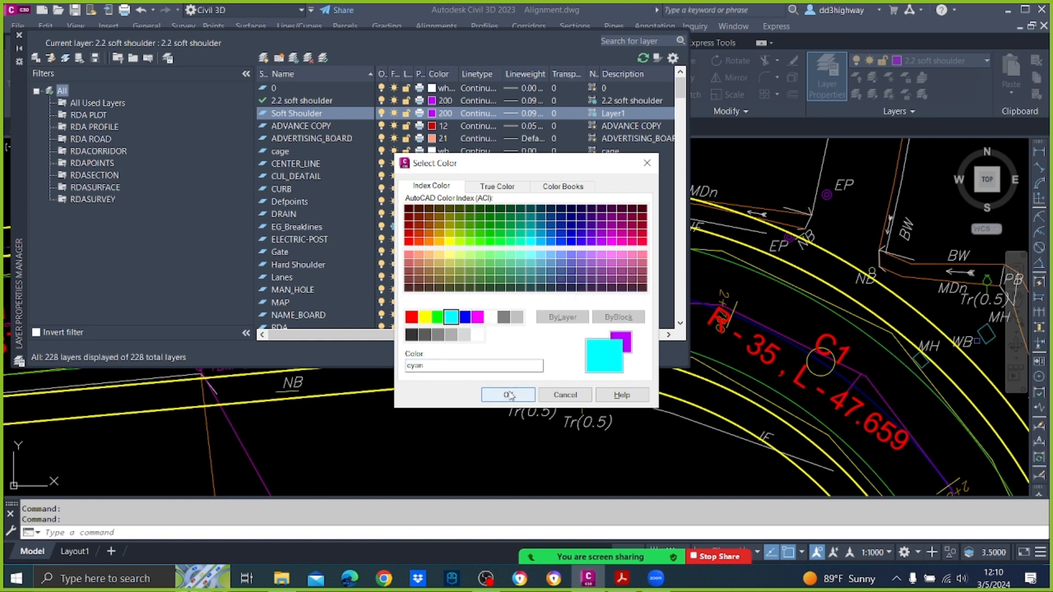
pyautogui.click(508, 395)
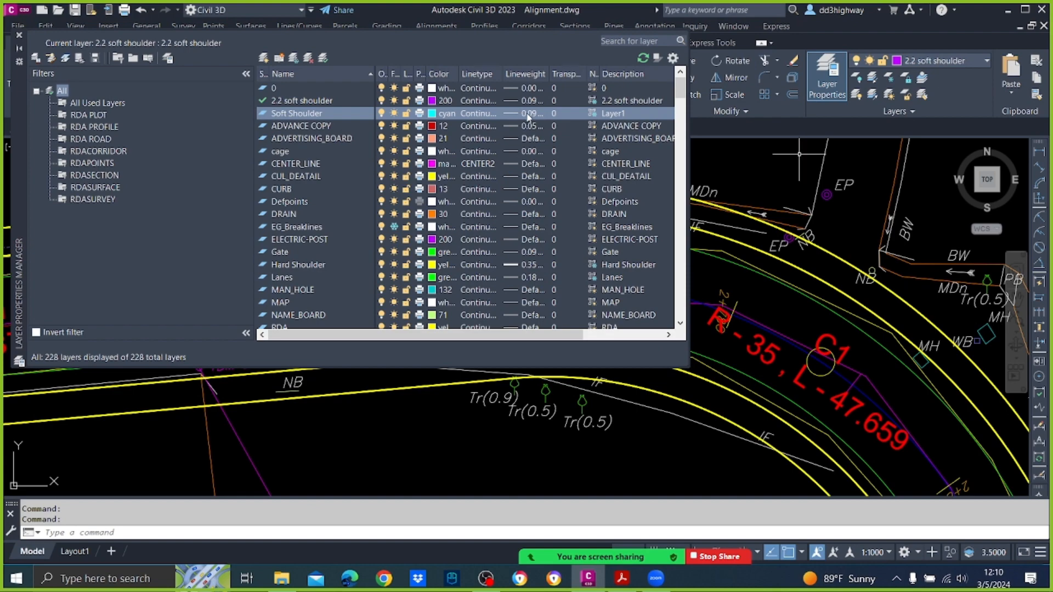
# Step: Set the Soft Shoulder layer's lineweight to 0.18 mm and close the layer properties
pyautogui.click(528, 116)
pyautogui.click(478, 296)
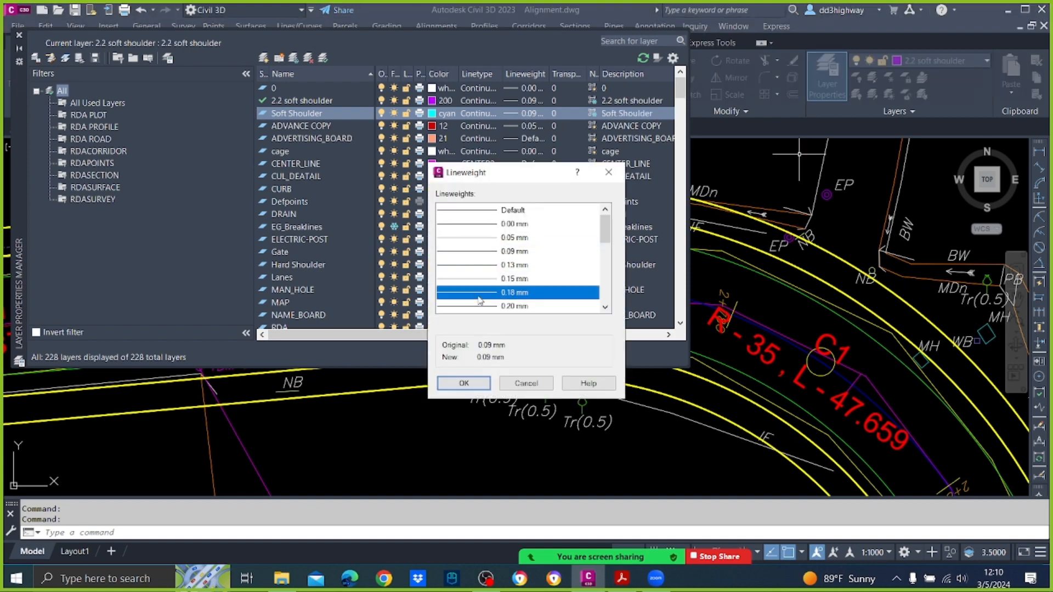
pyautogui.click(464, 383)
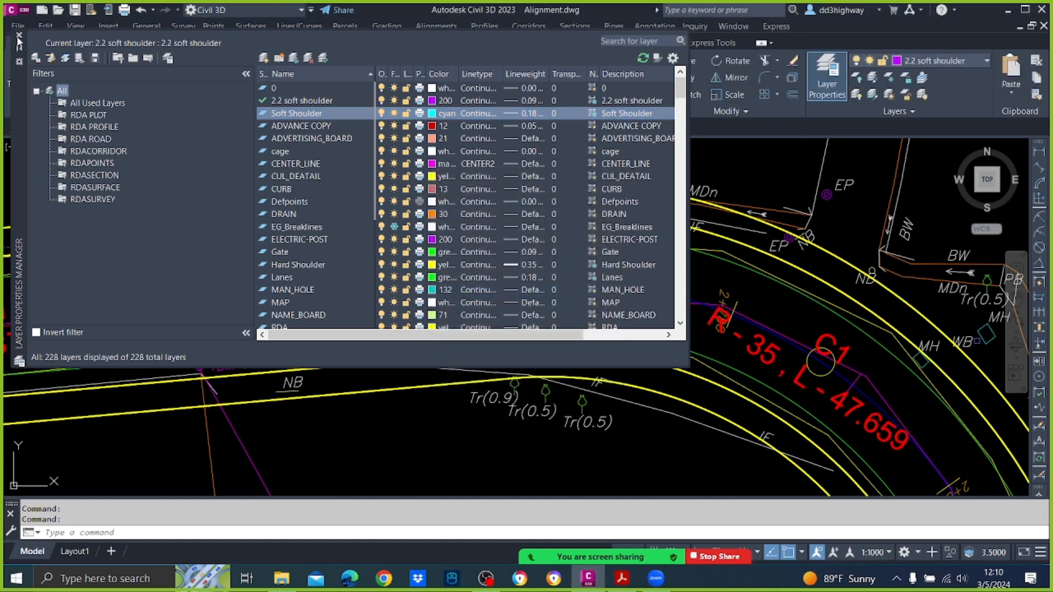
pyautogui.click(20, 36)
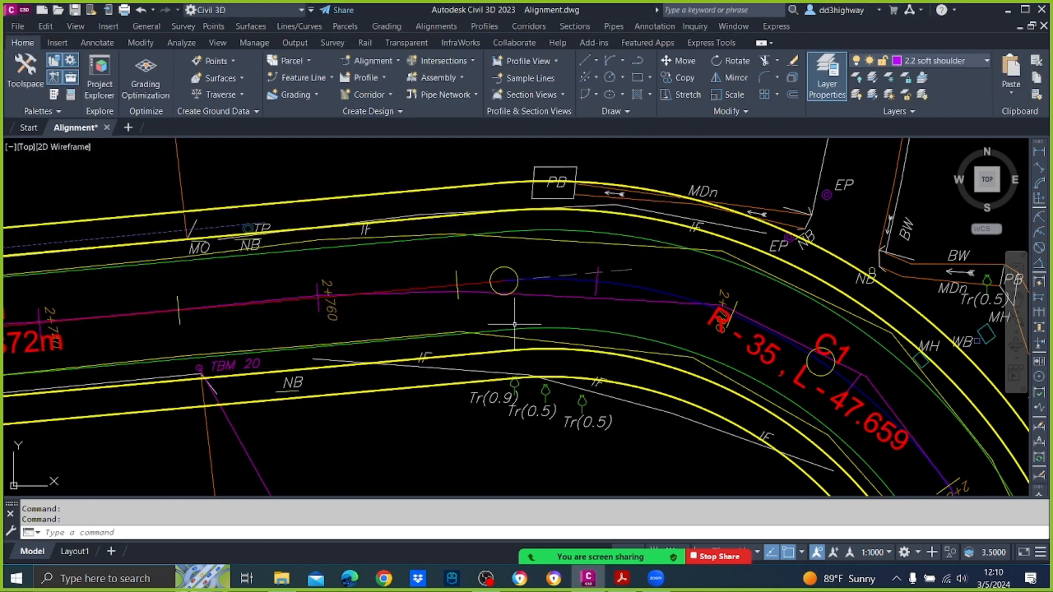
# Step: Move the two outermost offset lines on both sides of the road to the Soft Shoulder layer
pyautogui.click(652, 388)
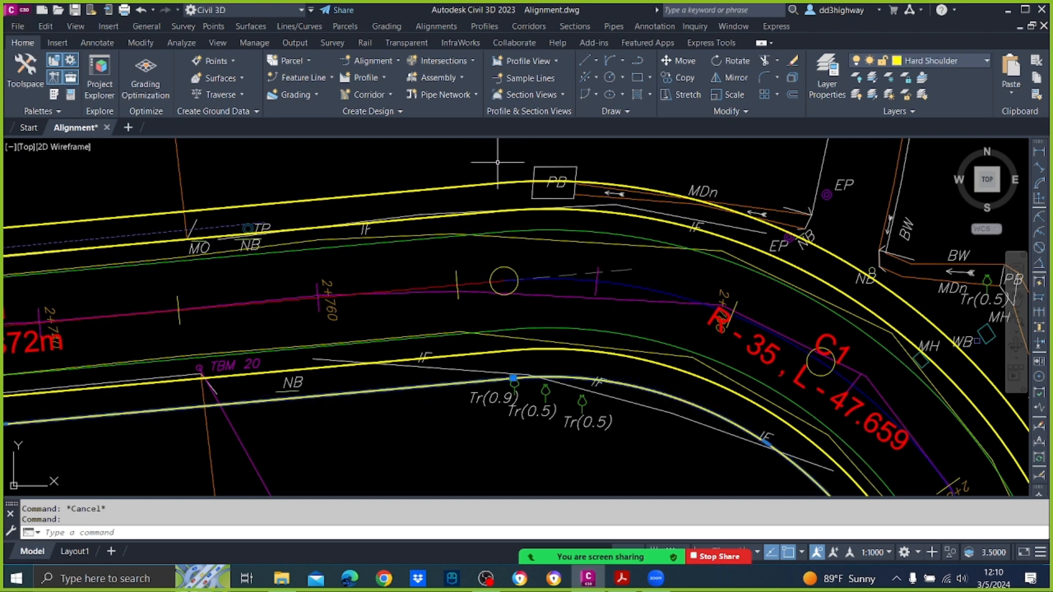
pyautogui.click(496, 183)
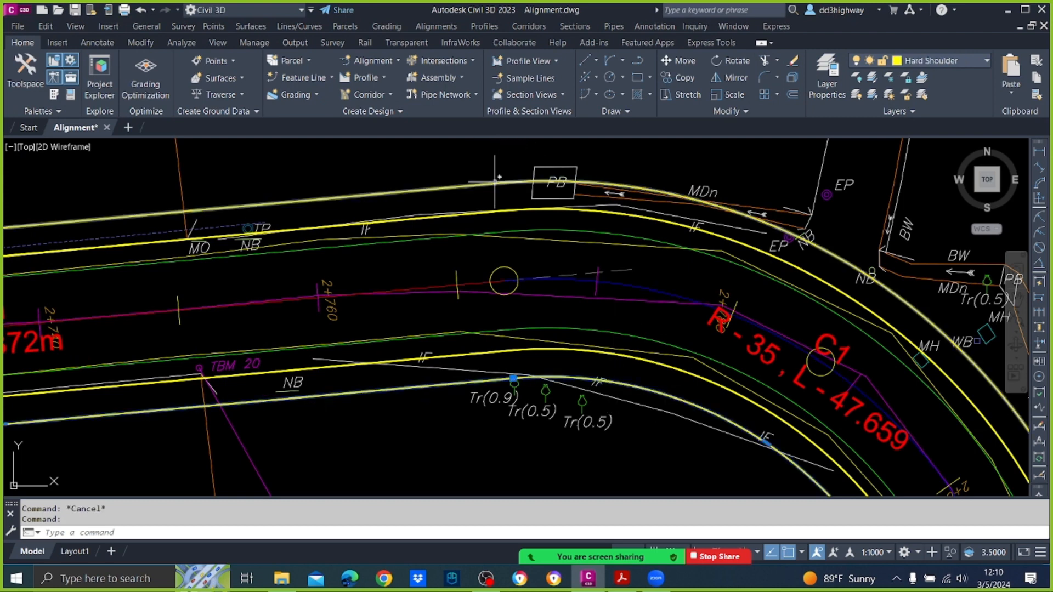
pyautogui.click(980, 62)
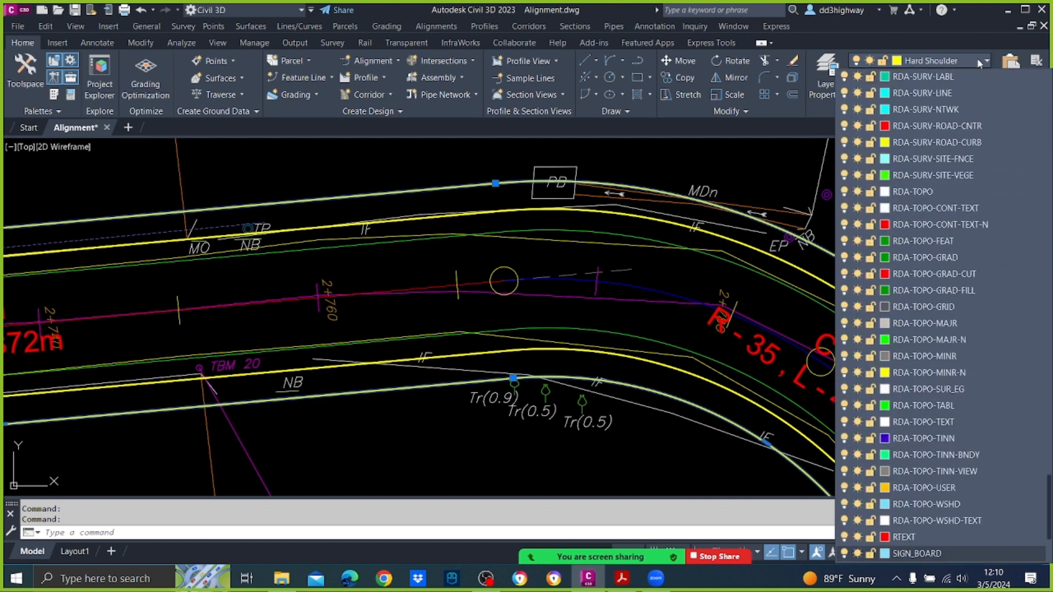
pyautogui.scroll(-3, 993, 449)
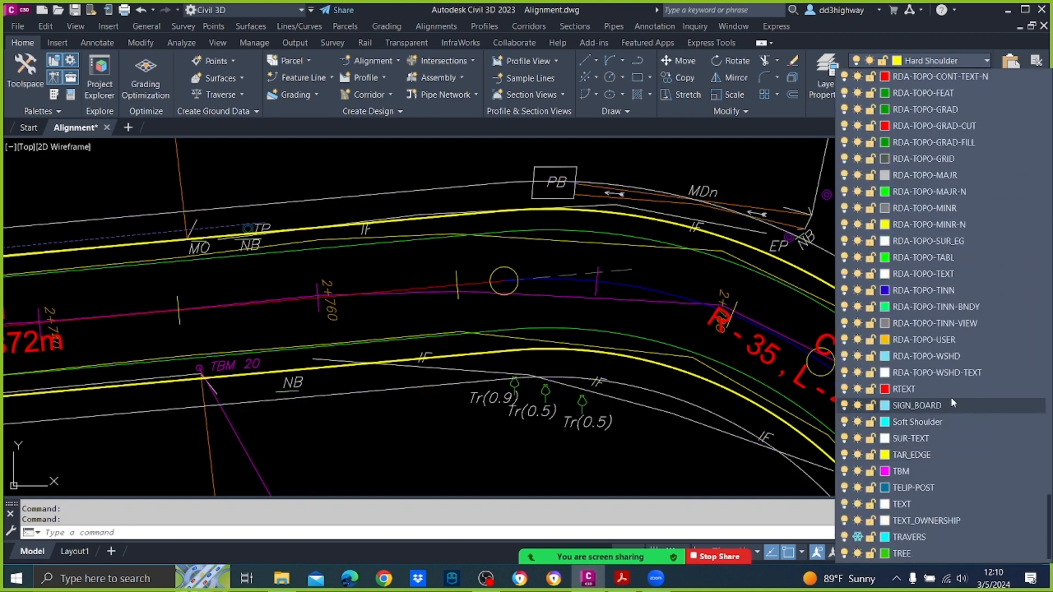
pyautogui.scroll(-1, 953, 403)
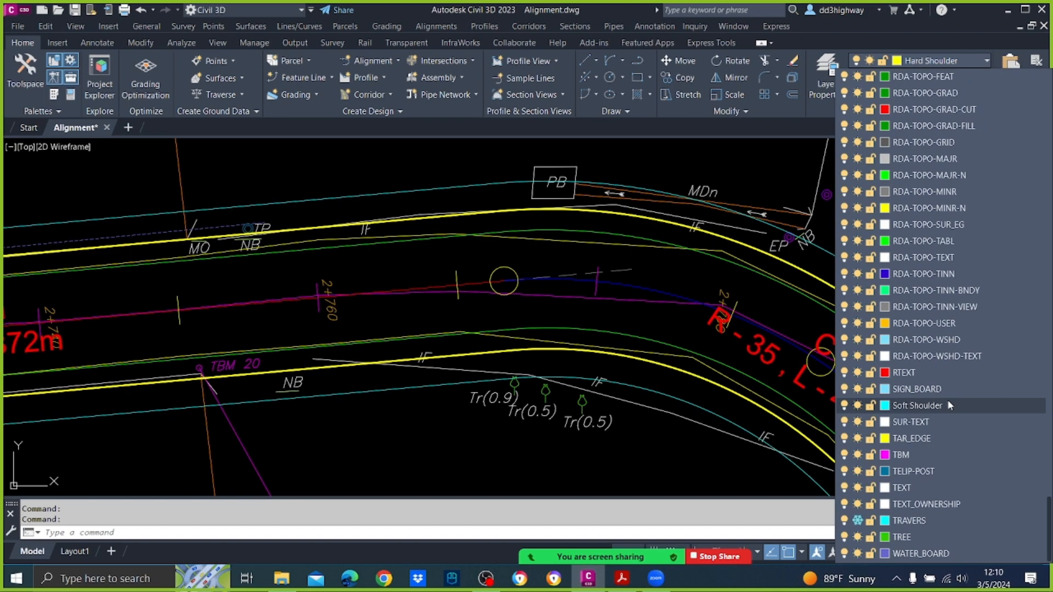
pyautogui.click(946, 404)
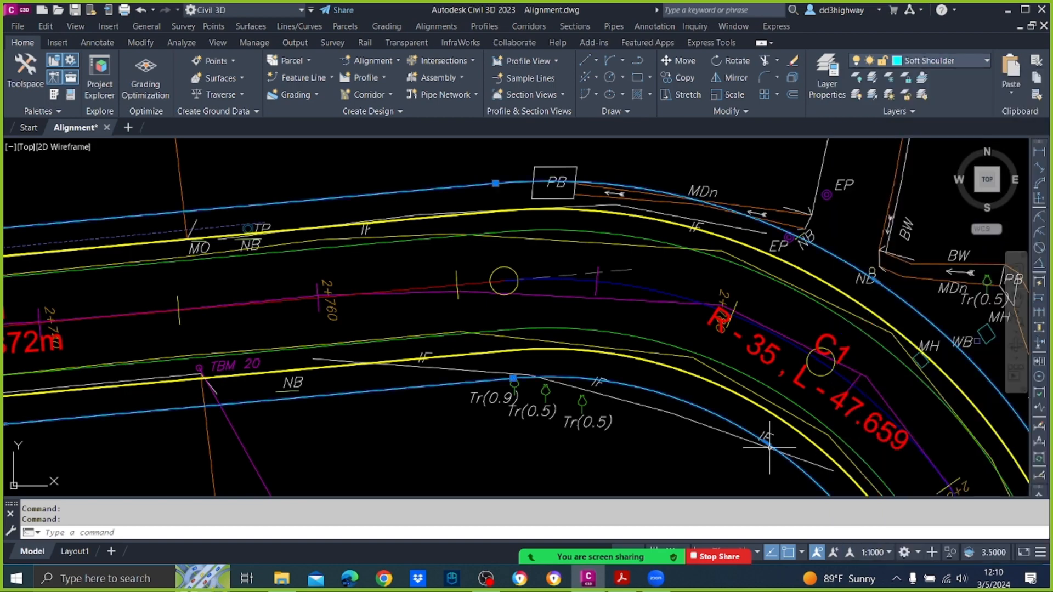
# Step: Check the lane and shoulder lines along the whole road and save the drawing
pyautogui.scroll(-5, 445, 388)
pyautogui.scroll(3, 500, 323)
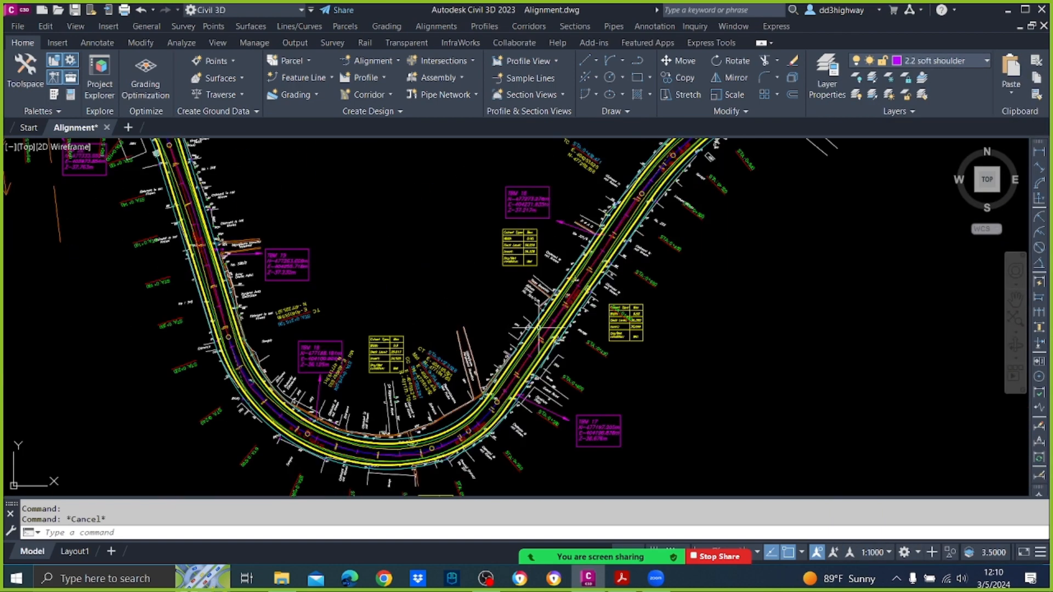
pyautogui.moveTo(609, 294); pyautogui.dragTo(548, 421, button='middle')
pyautogui.scroll(-4, 559, 319)
pyautogui.moveTo(668, 241); pyautogui.dragTo(536, 382, button='middle')
pyautogui.scroll(-2, 609, 323)
pyautogui.scroll(-2, 612, 321)
pyautogui.scroll(4, 726, 277)
pyautogui.moveTo(739, 276); pyautogui.dragTo(513, 292, button='middle')
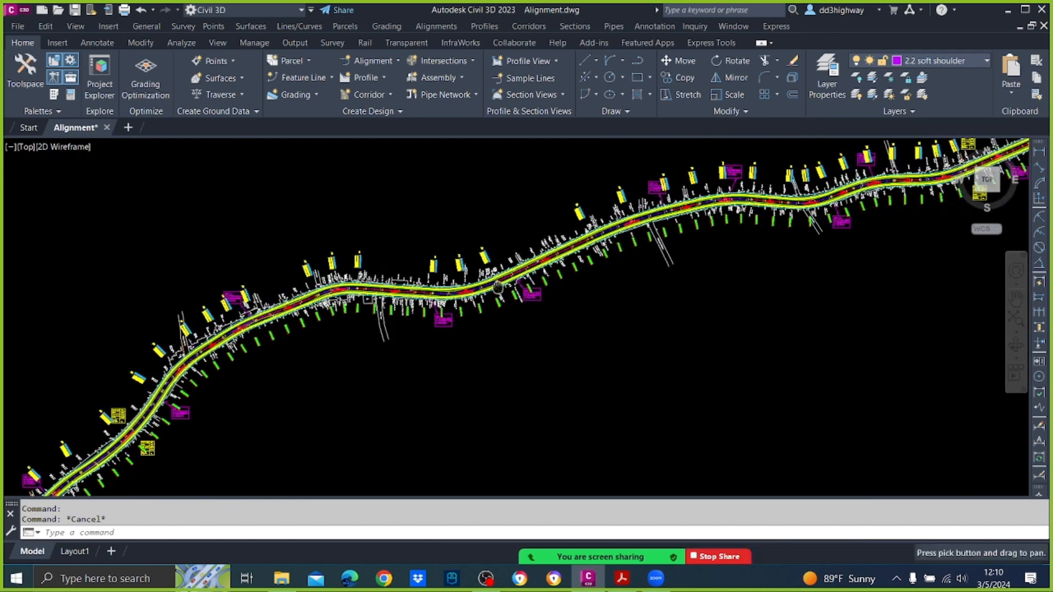
pyautogui.click(75, 9)
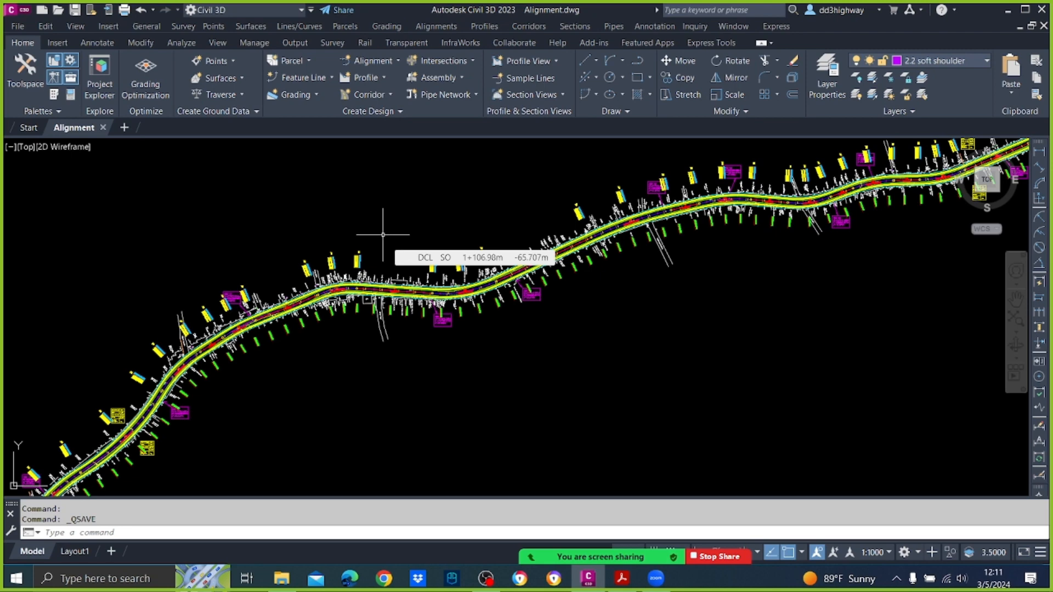
# Step: Start a new drawing from the HDDT-2023.dwt template in the C3D Training folder, continuing without converting the VBA content
pyautogui.scroll(8, 420, 296)
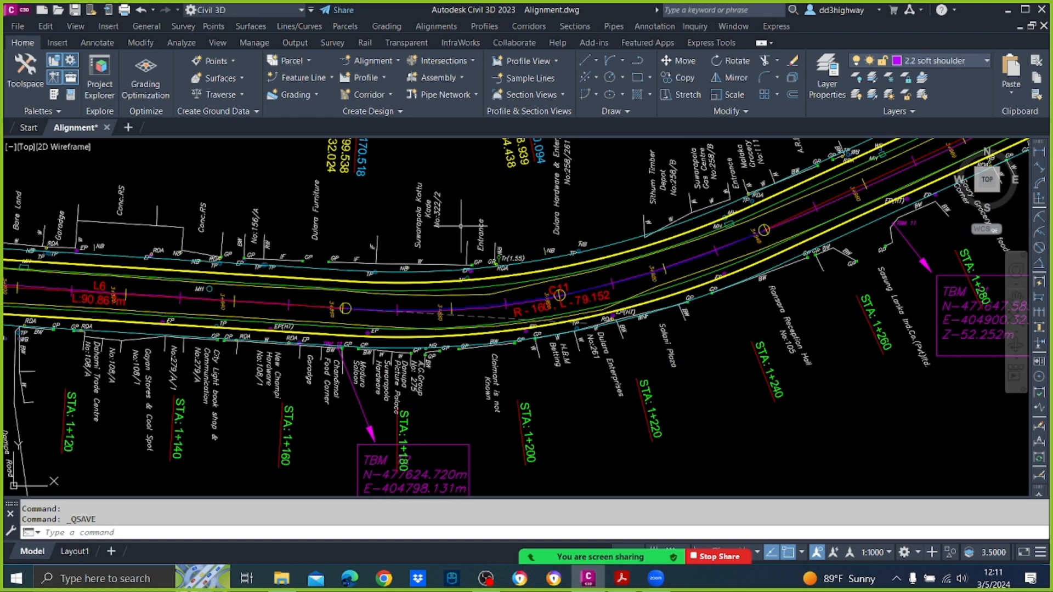
pyautogui.click(18, 26)
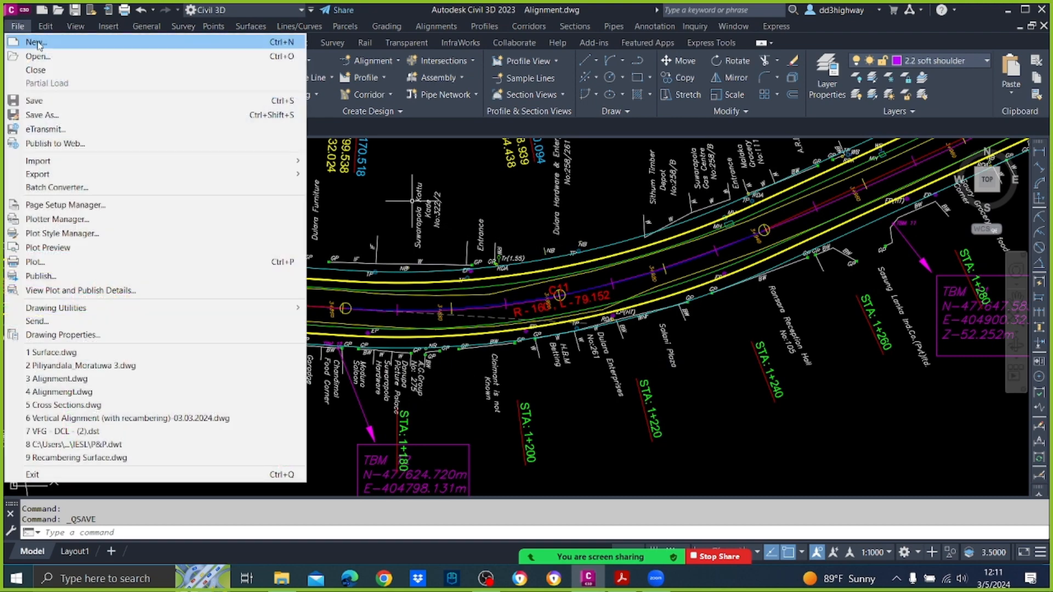
pyautogui.click(36, 42)
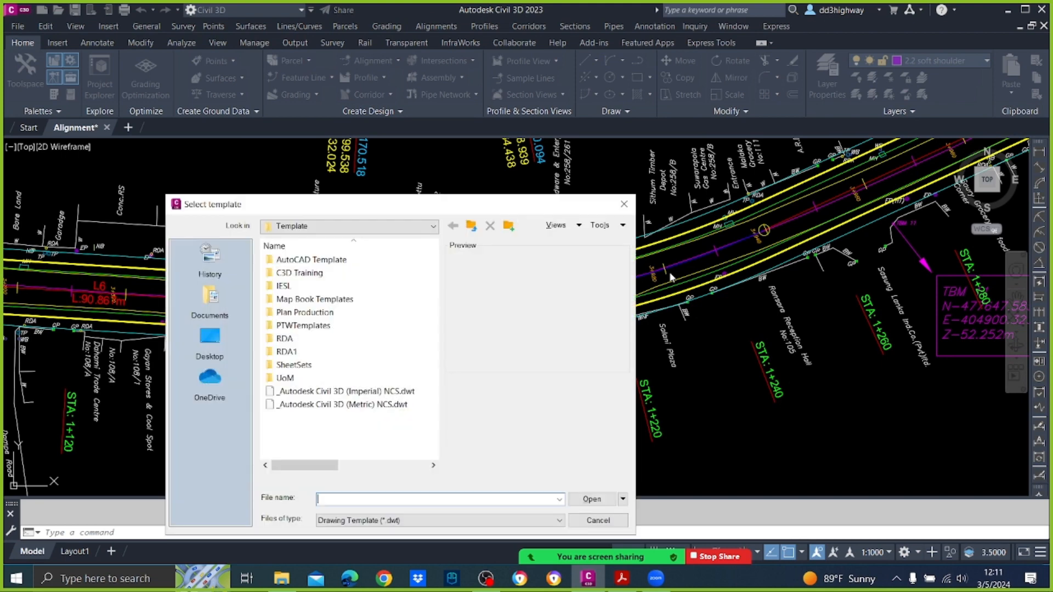
pyautogui.doubleClick(301, 274)
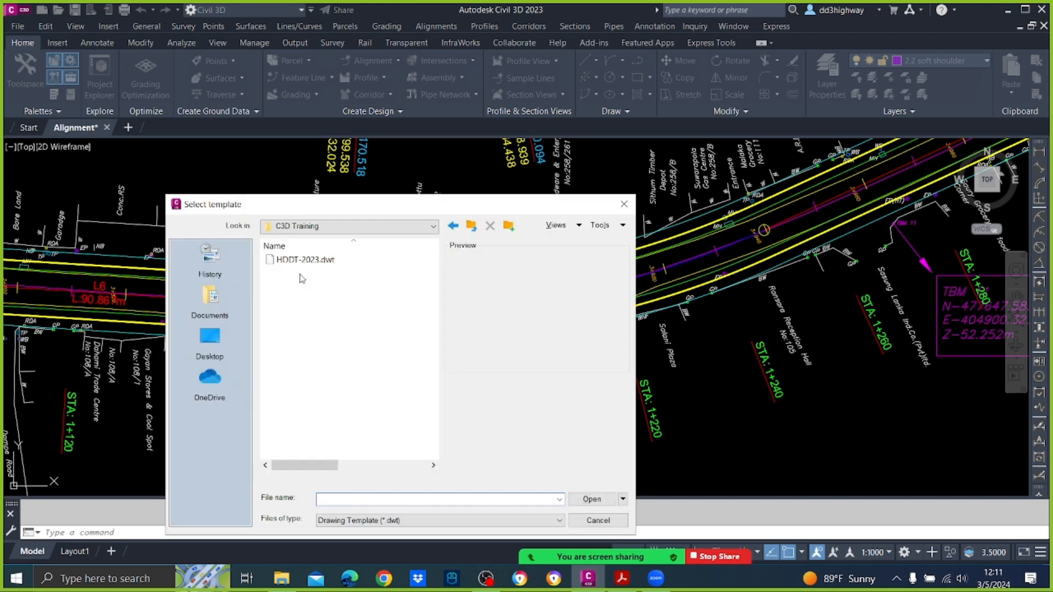
pyautogui.click(305, 259)
pyautogui.click(603, 499)
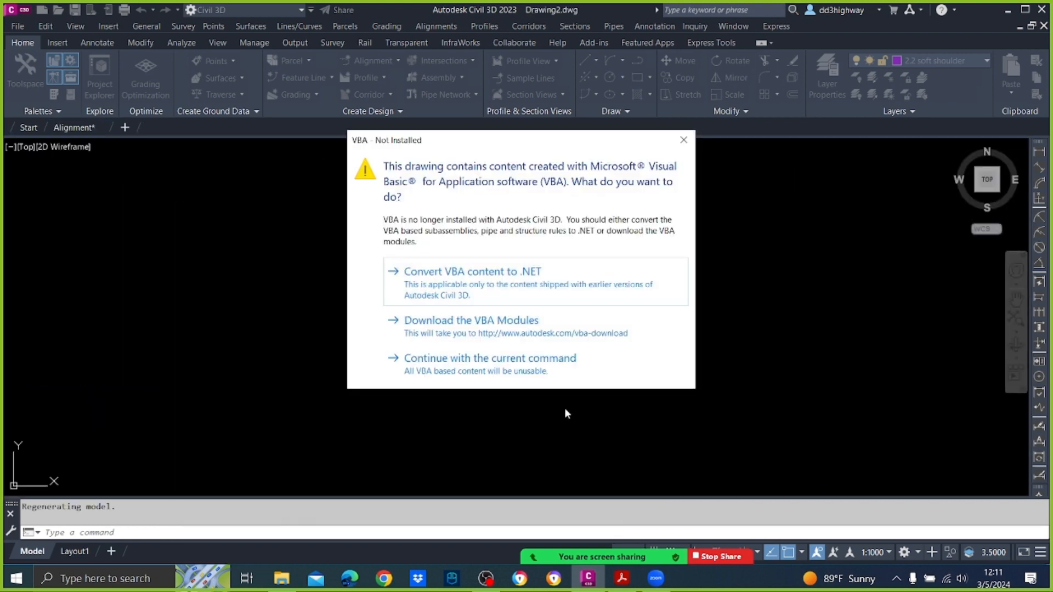
pyautogui.click(528, 371)
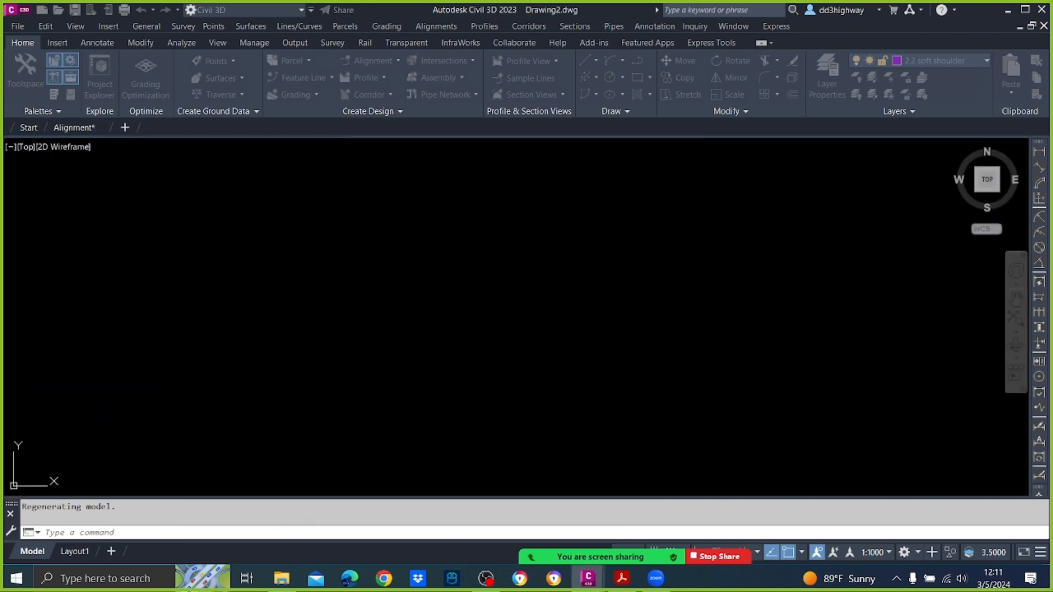
# Step: Switch to the Alignment drawing, dismiss the alignment layout parameters window, and copy the DCL alignment
pyautogui.click(76, 132)
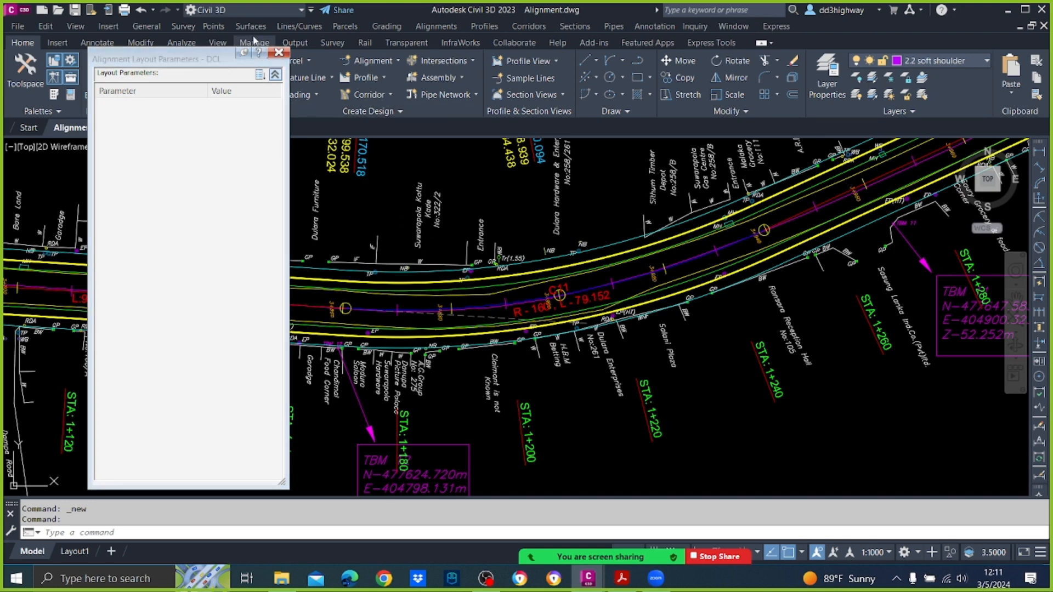
pyautogui.click(278, 52)
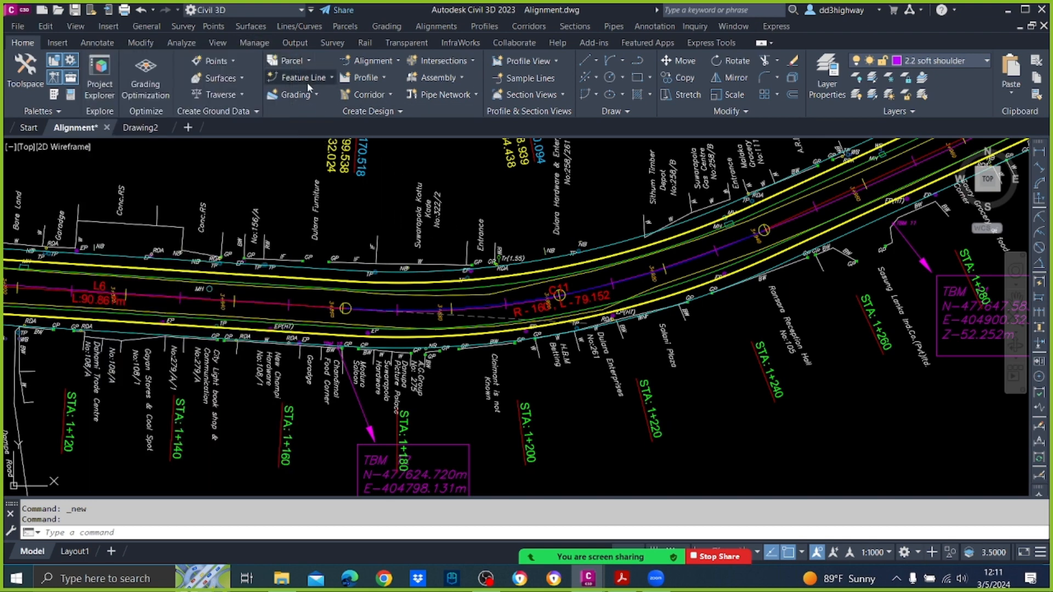
pyautogui.scroll(2, 508, 293)
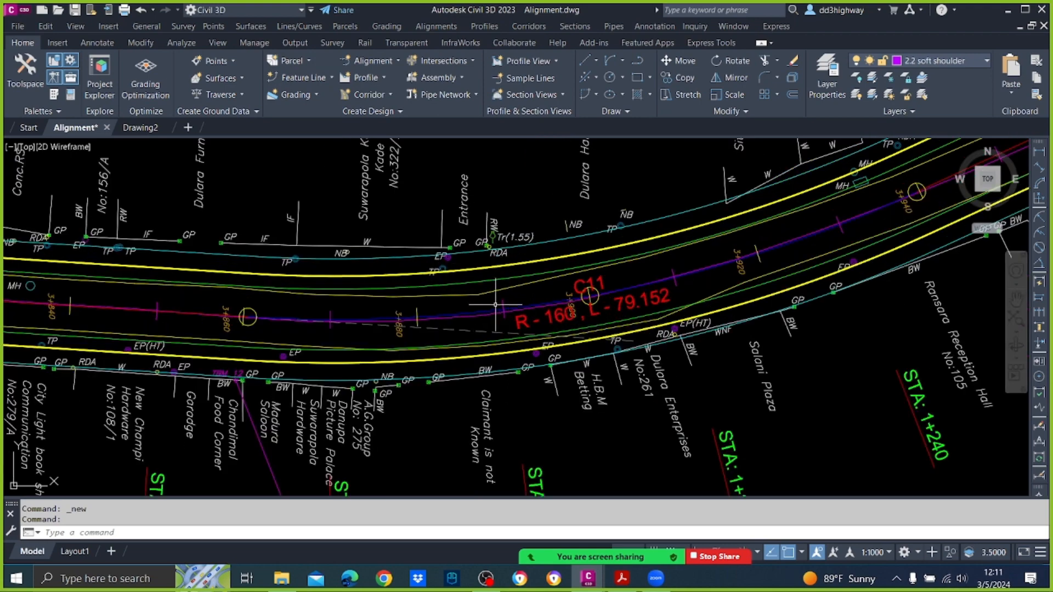
pyautogui.scroll(2, 502, 295)
pyautogui.click(501, 302)
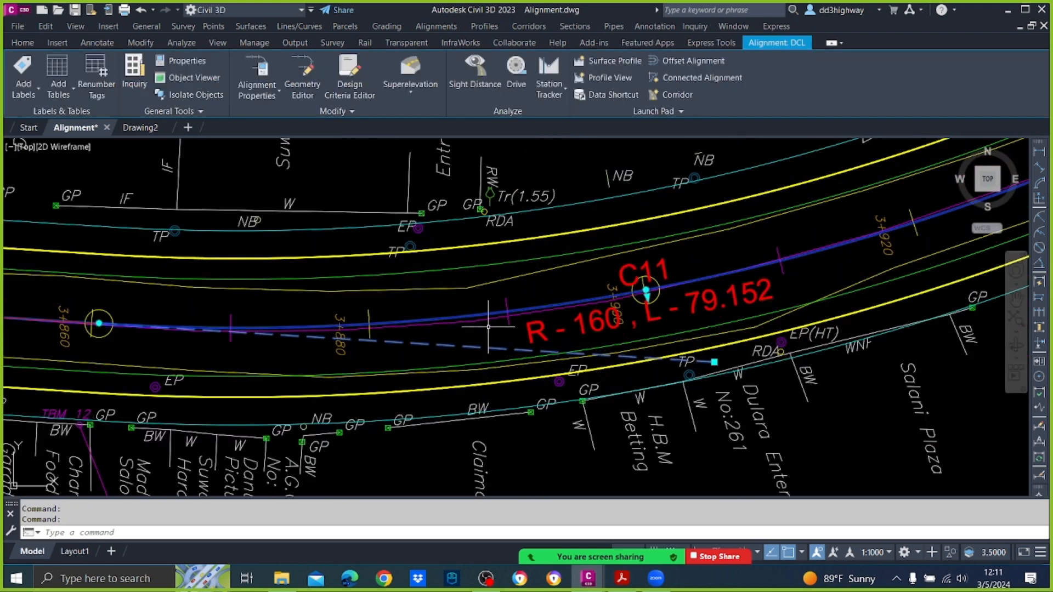
pyautogui.click(46, 27)
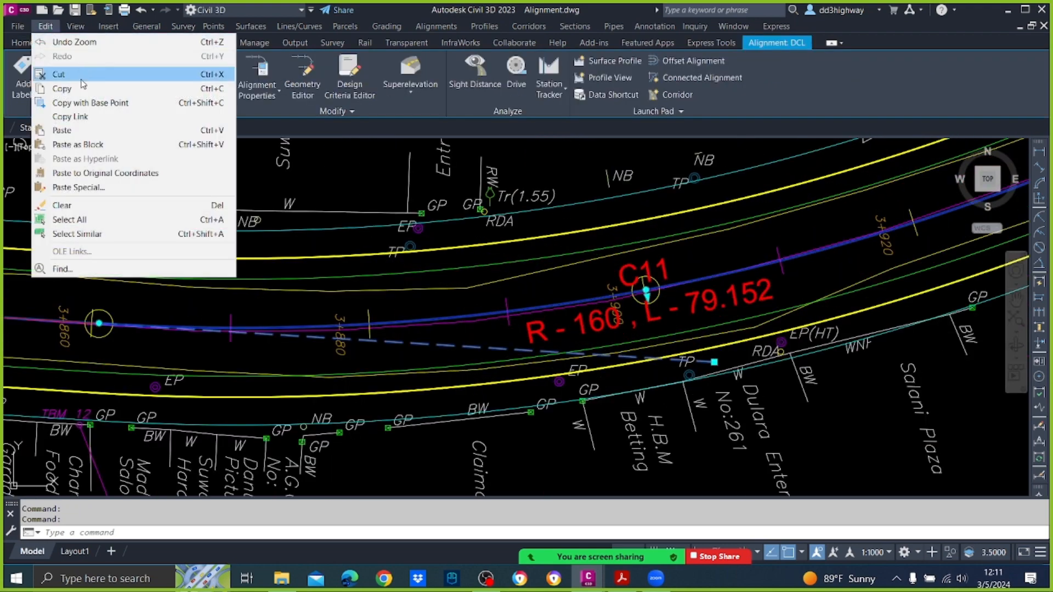
pyautogui.click(61, 87)
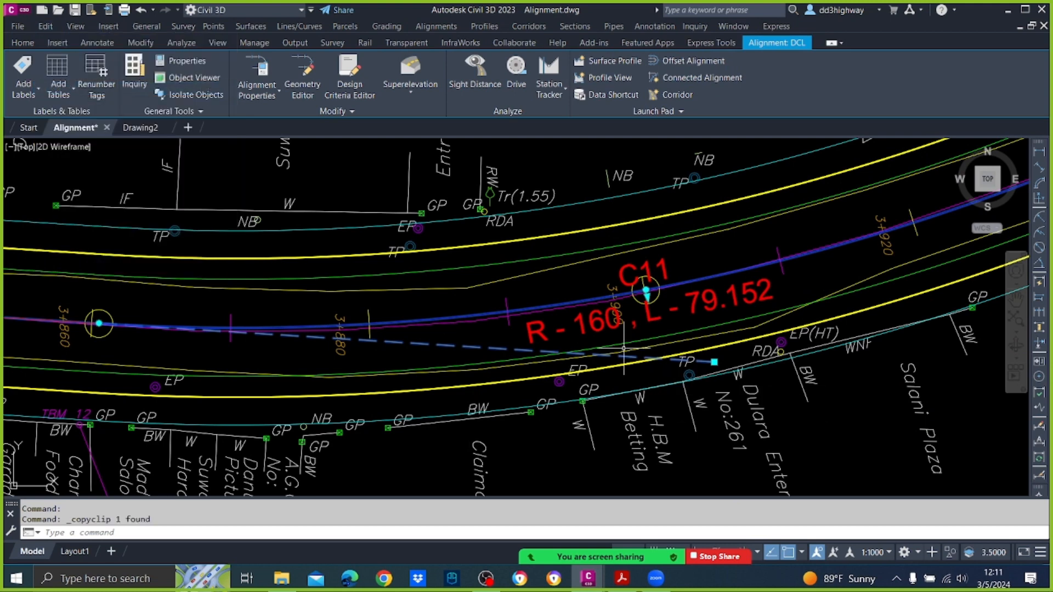
# Step: Paste the copied alignment into Drawing2 at its original coordinates and zoom to the drawing extents
pyautogui.click(144, 132)
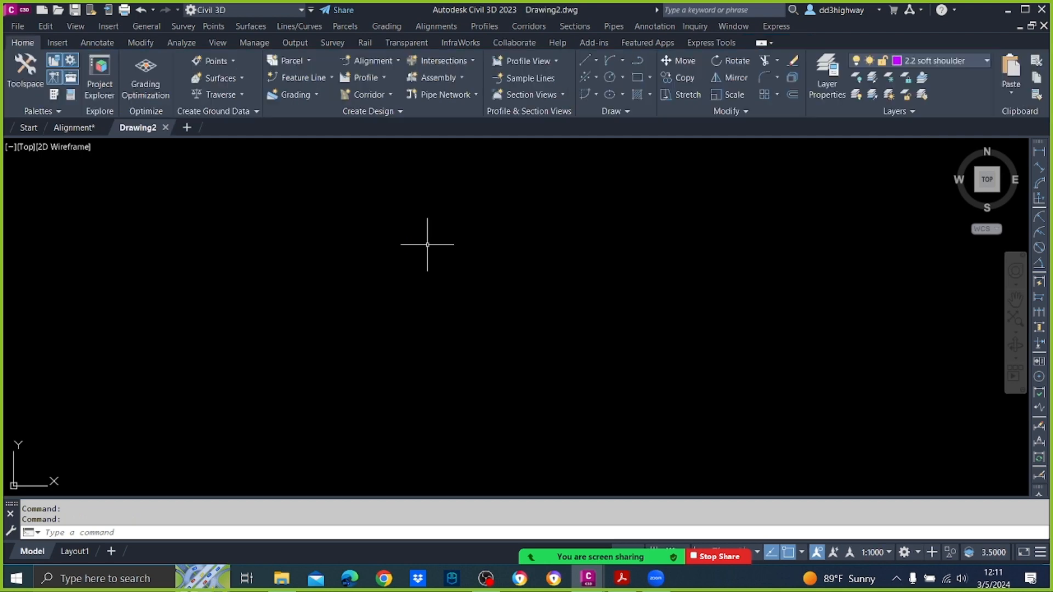
pyautogui.click(50, 29)
pyautogui.click(123, 173)
pyautogui.write('z')
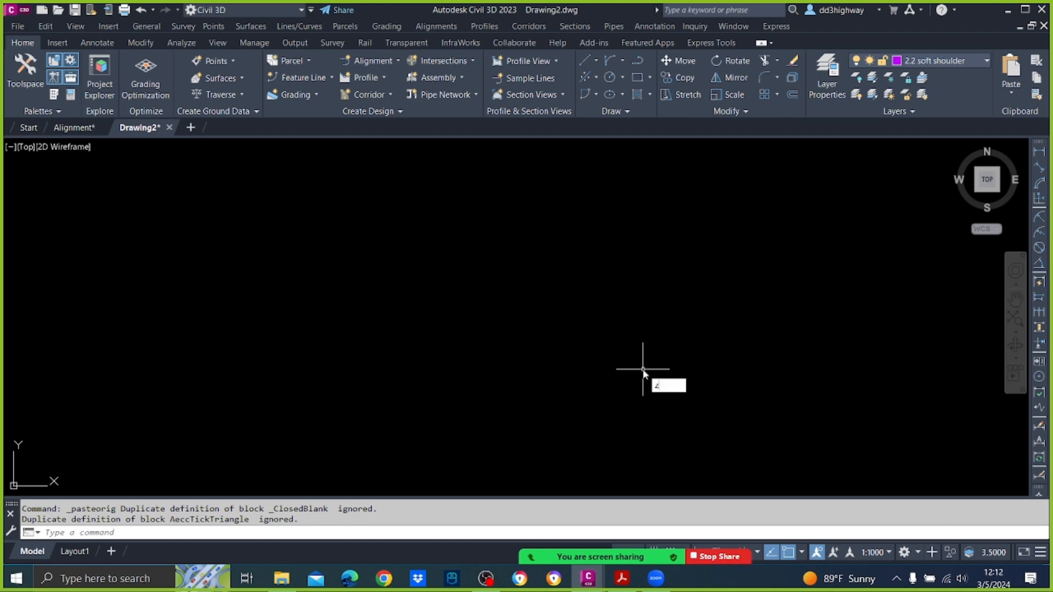
pyautogui.press('Return')
pyautogui.write('c')
pyautogui.press('Return')
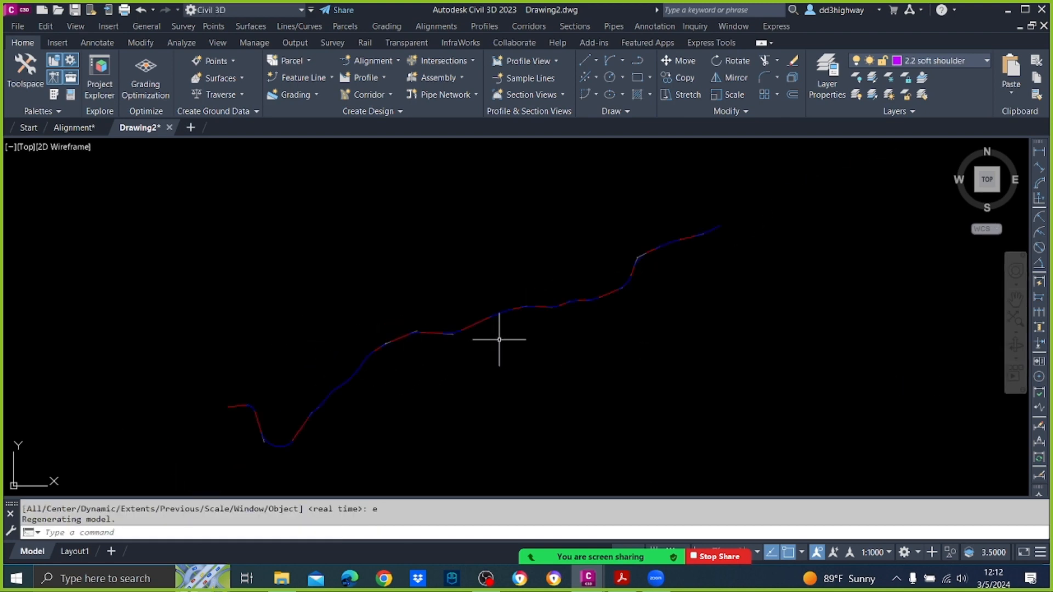
# Step: Offset the pasted alignment by 3.5 to both sides
pyautogui.moveTo(578, 328)
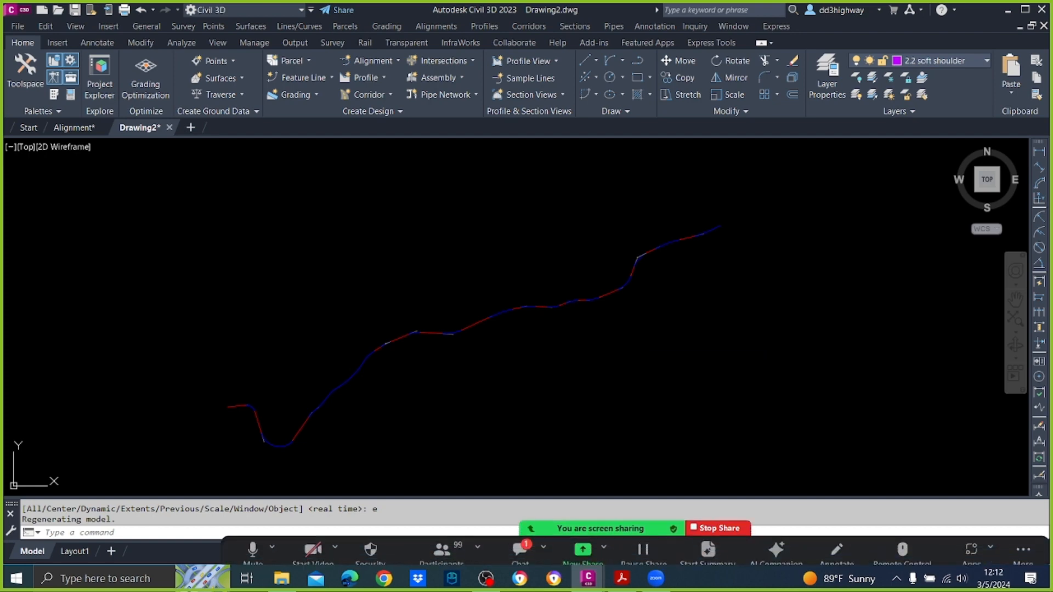
pyautogui.write('o')
pyautogui.press('Return')
pyautogui.write('3.5')
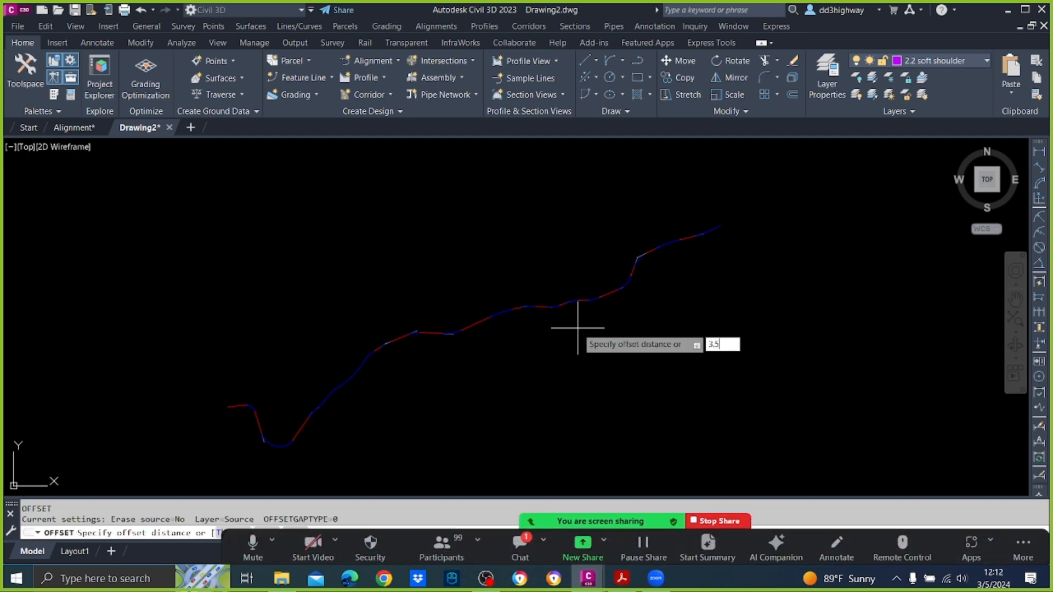
pyautogui.press('Return')
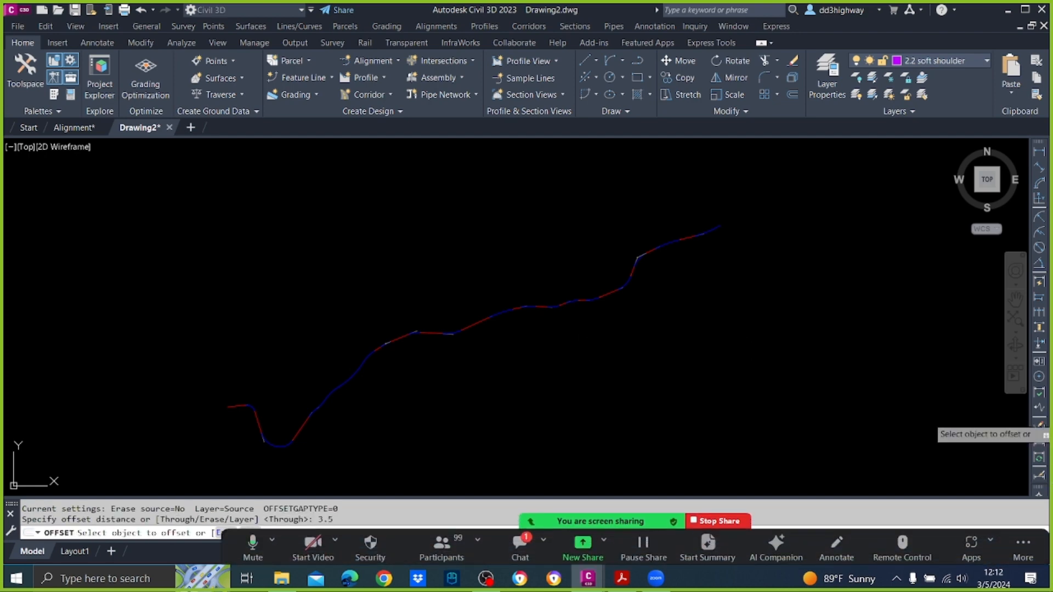
pyautogui.click(666, 242)
pyautogui.click(655, 226)
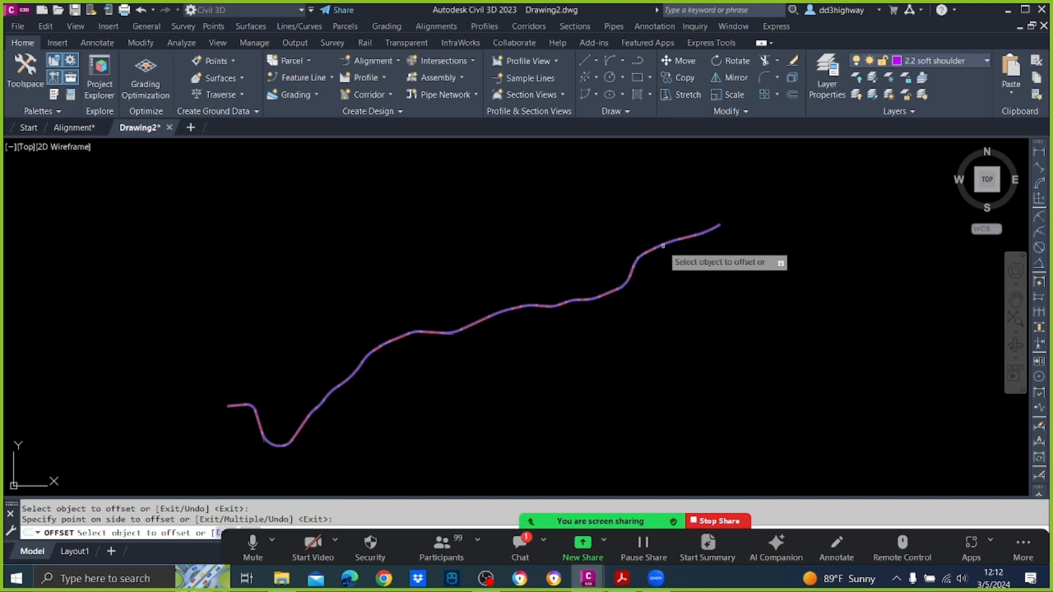
pyautogui.scroll(5, 666, 225)
pyautogui.click(665, 223)
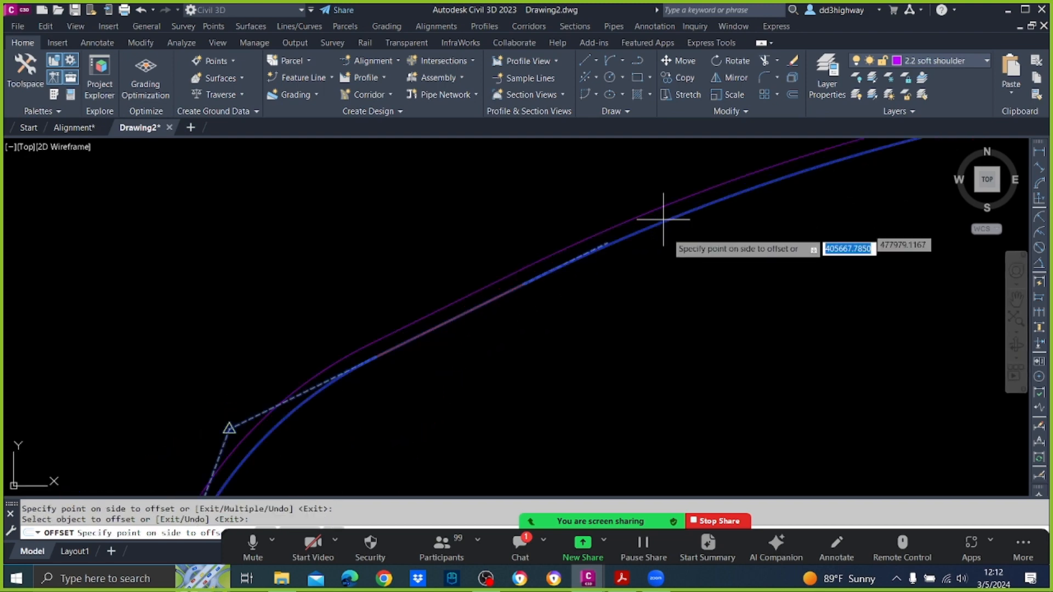
pyautogui.click(693, 270)
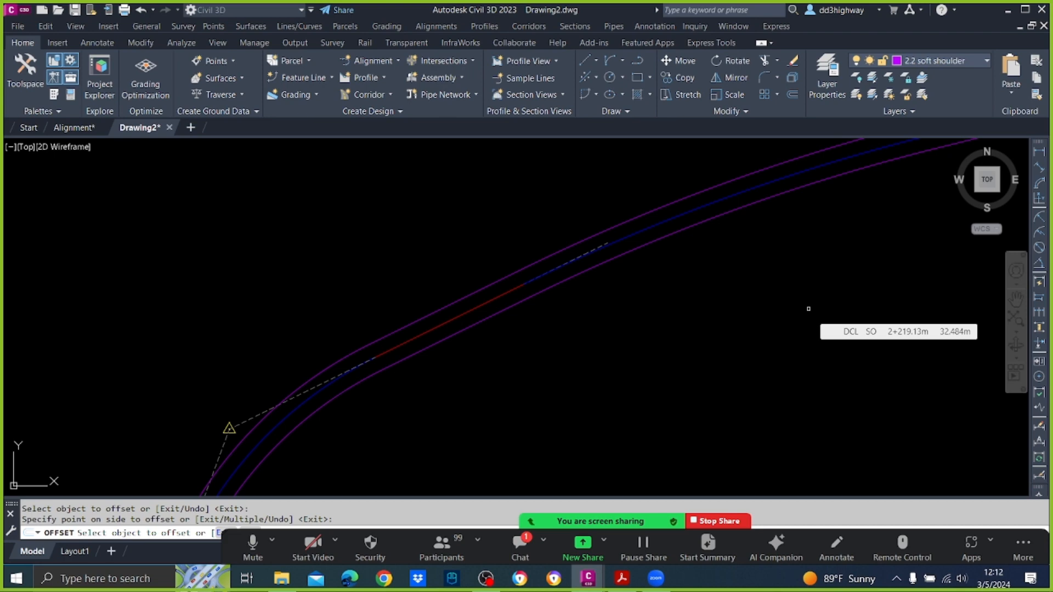
pyautogui.press('Escape')
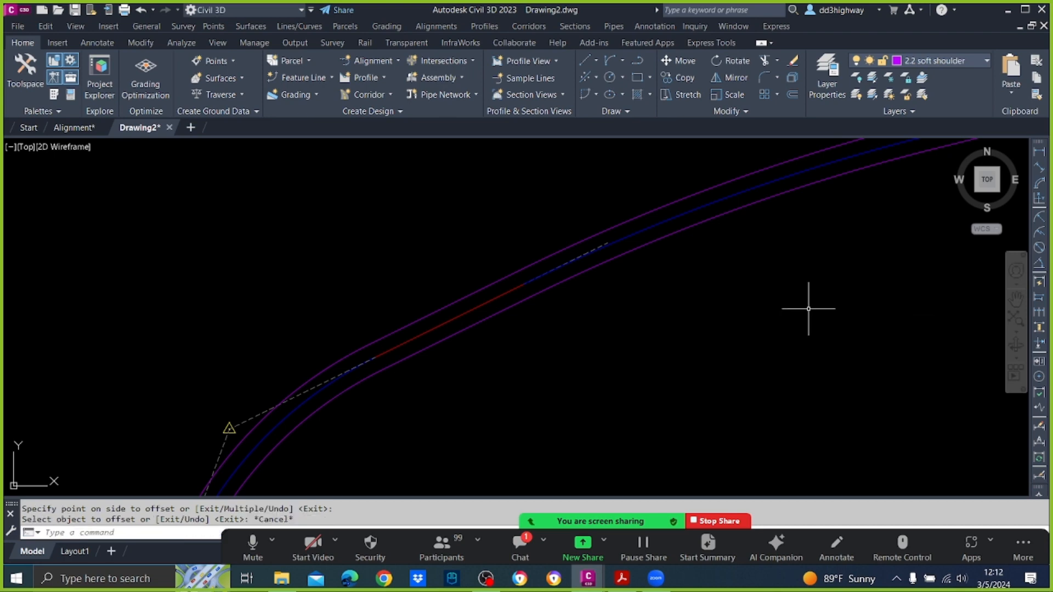
# Step: Erase the alignment and its two offset lines, and close Drawing2 without saving
pyautogui.click(714, 316)
pyautogui.click(490, 227)
pyautogui.press('Delete')
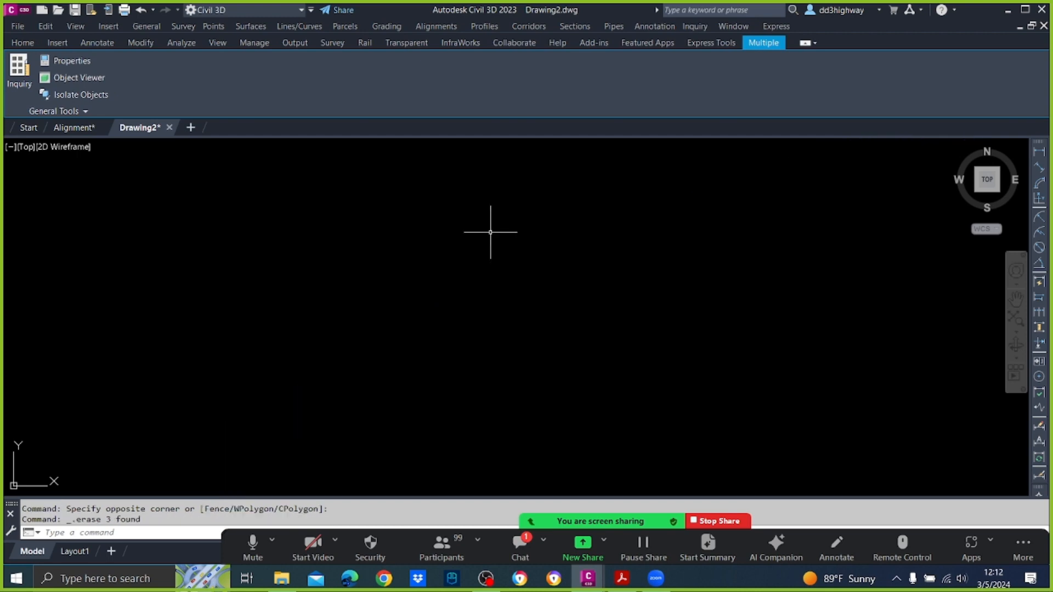
pyautogui.click(169, 127)
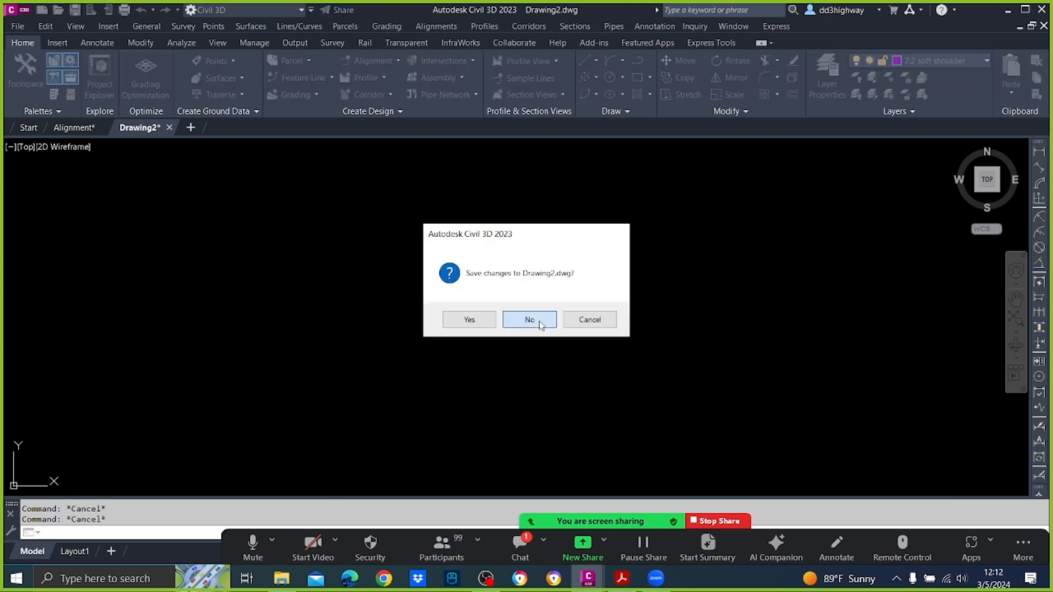
pyautogui.click(541, 324)
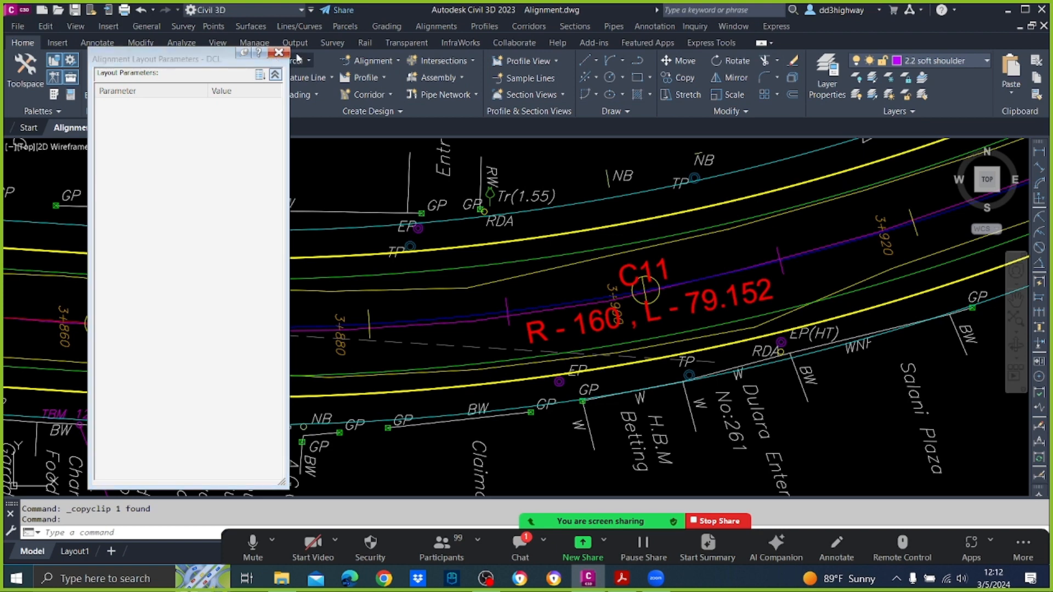
# Step: Dismiss the alignment layout parameters window and start a new drawing from the HDDT-2023.dwt template in the C3D Training folder
pyautogui.click(278, 53)
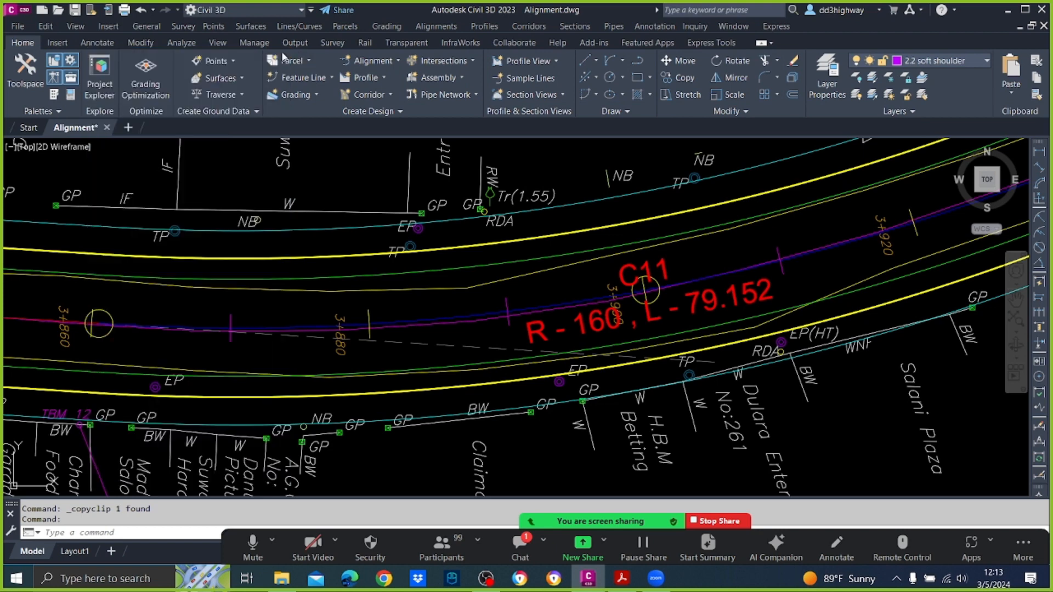
pyautogui.click(19, 28)
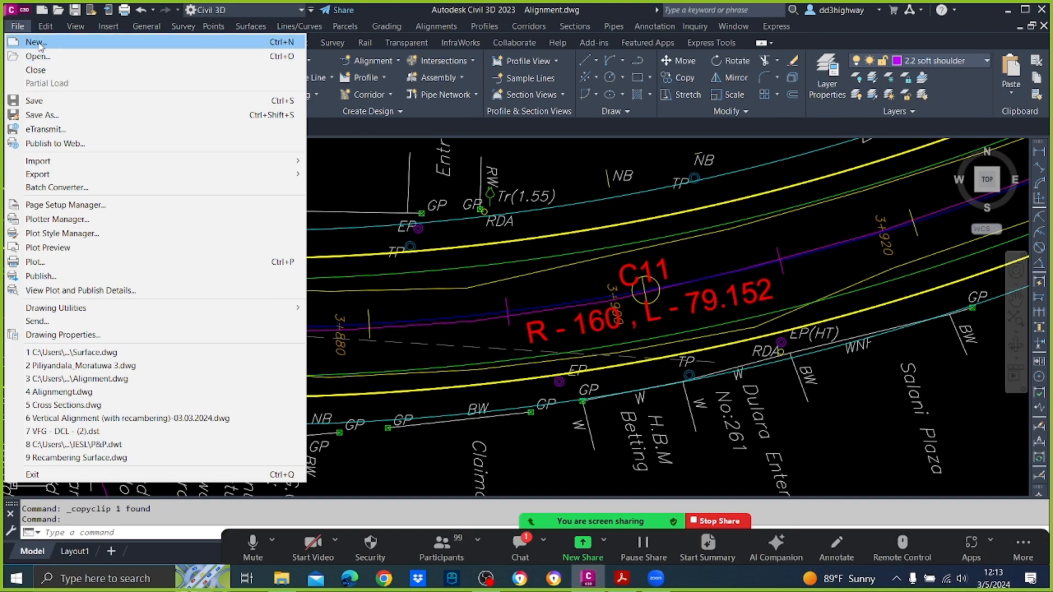
pyautogui.click(37, 44)
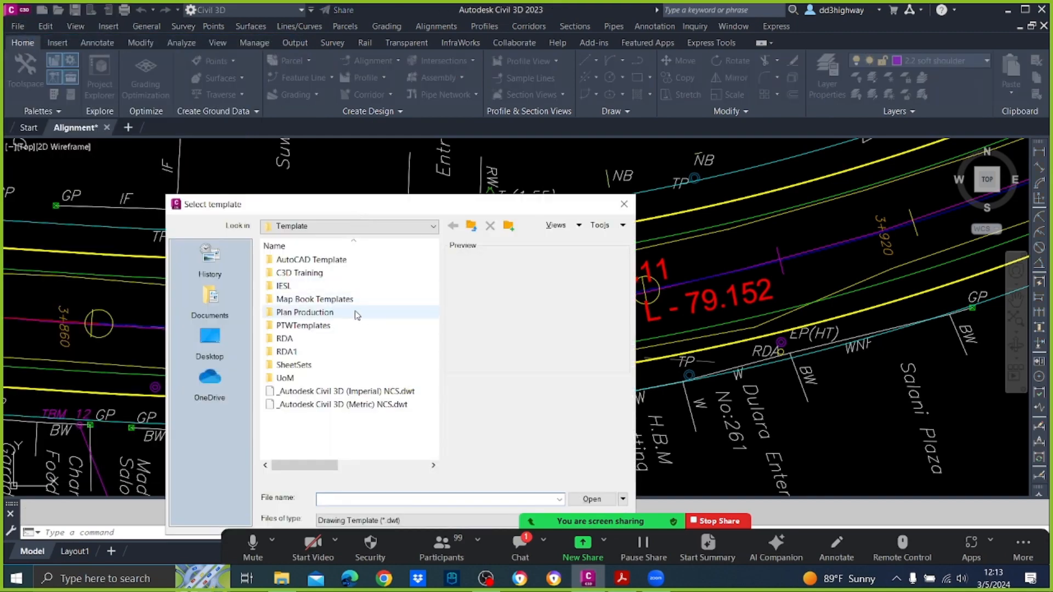
pyautogui.doubleClick(305, 272)
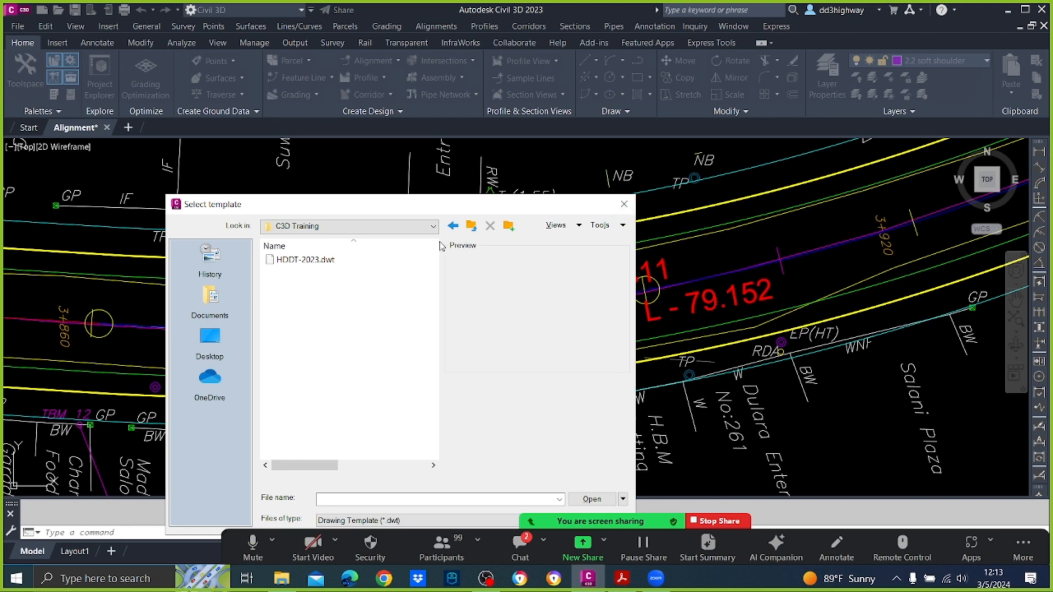
pyautogui.click(324, 261)
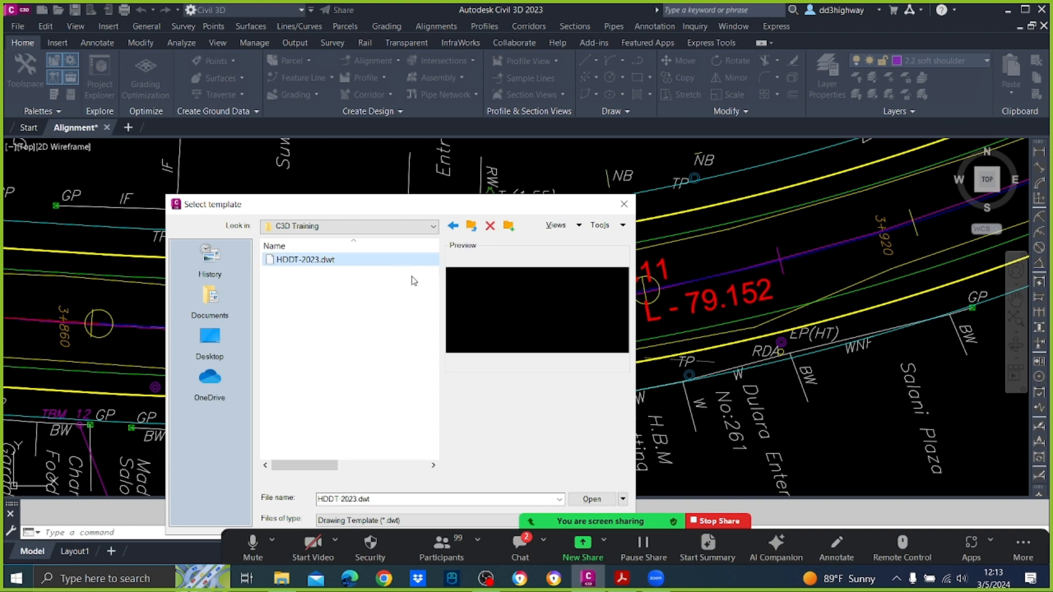
pyautogui.click(592, 499)
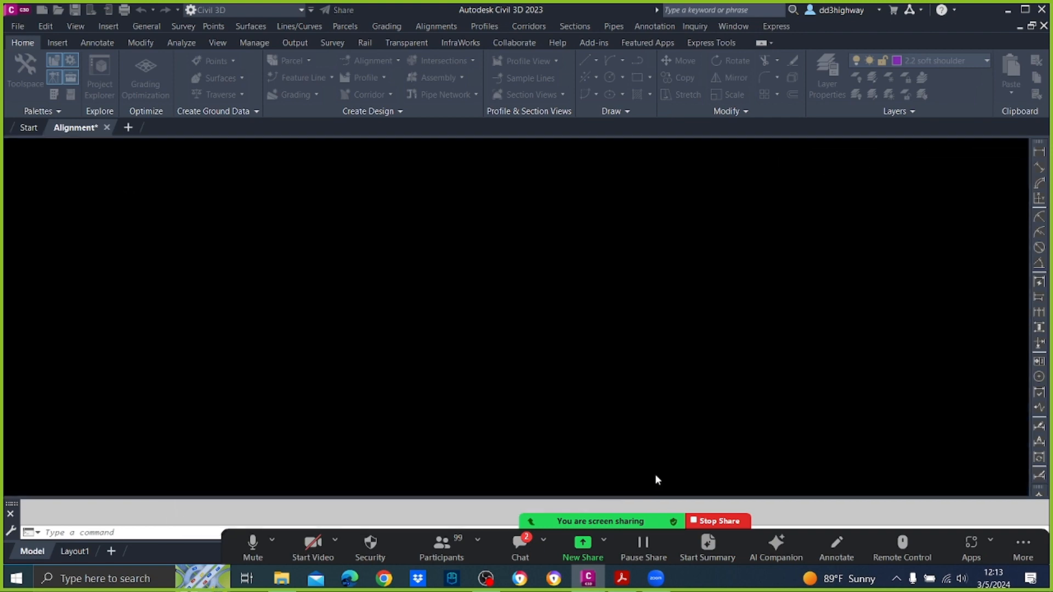
pyautogui.click(548, 377)
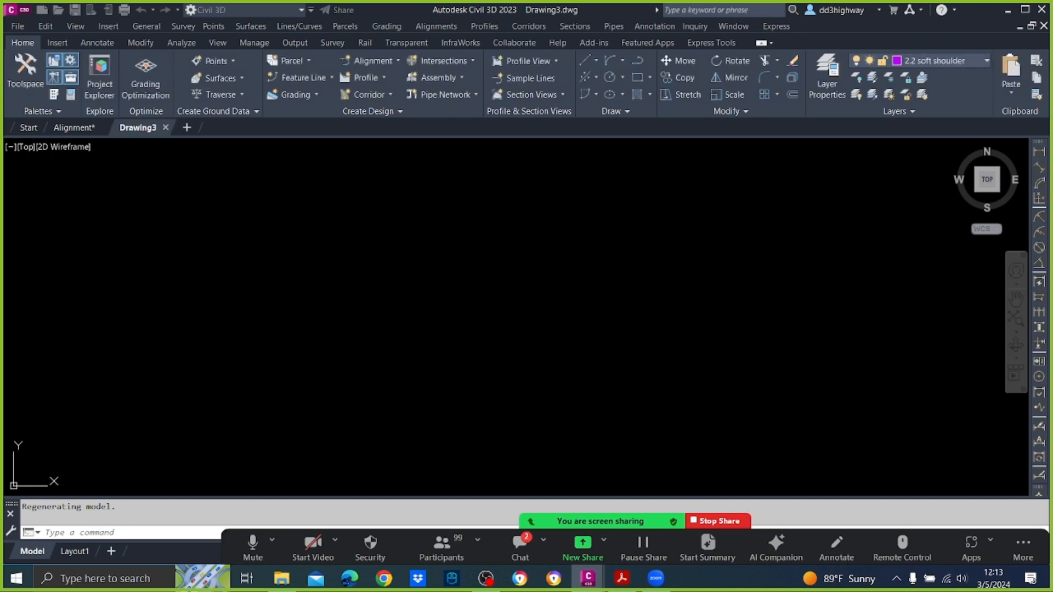
# Step: Return to the Alignment drawing, dismiss the layout parameters window again, and copy the DCL alignment to the clipboard
pyautogui.click(74, 127)
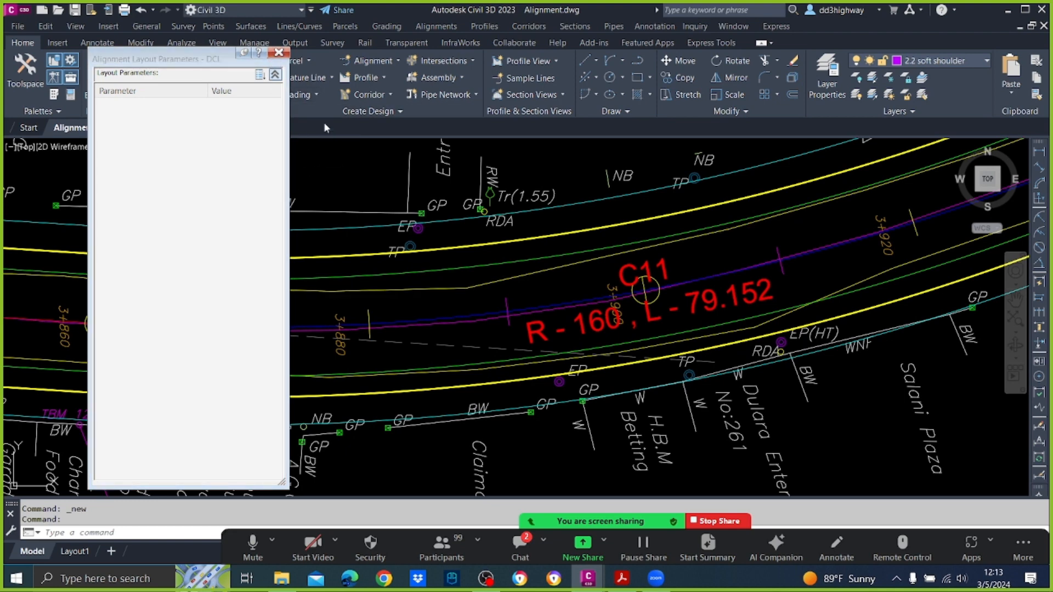
pyautogui.click(278, 53)
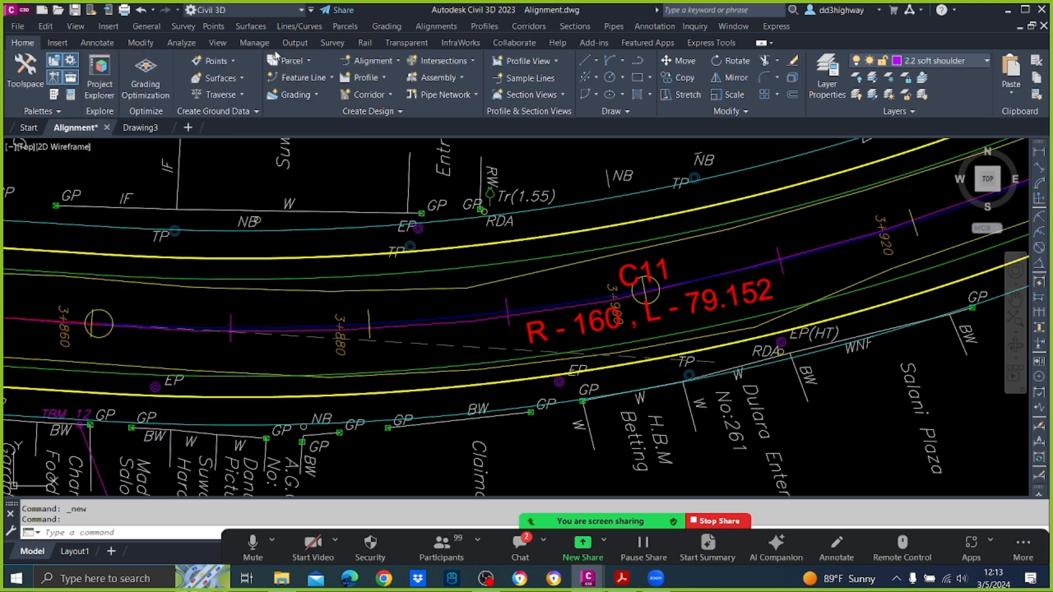
pyautogui.click(463, 318)
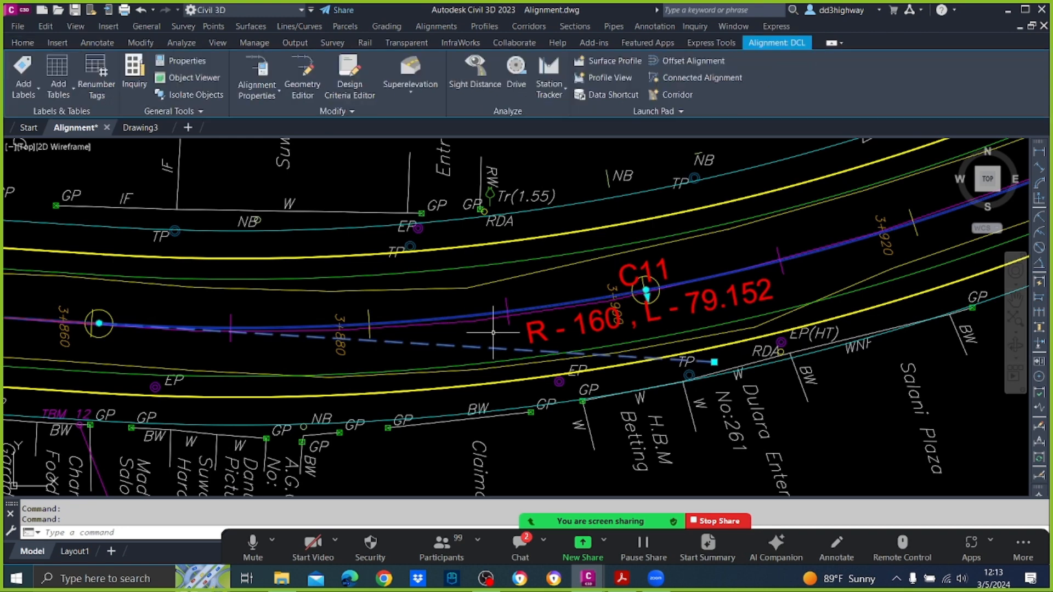
pyautogui.click(46, 26)
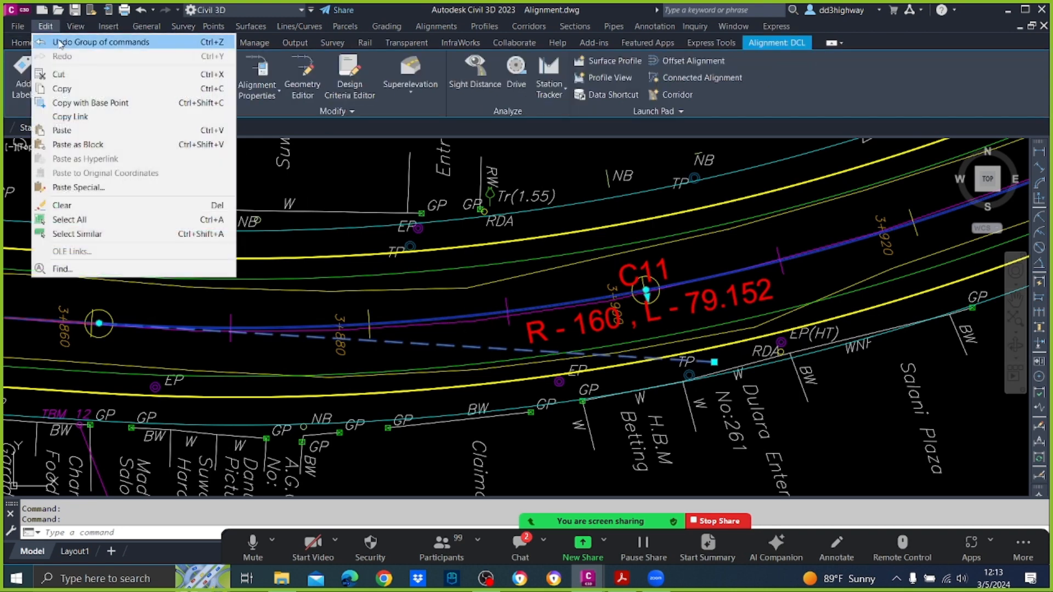
pyautogui.click(61, 88)
# Step: Paste the DCL alignment into Drawing3 at its original coordinates and zoom to the drawing extents
pyautogui.click(148, 129)
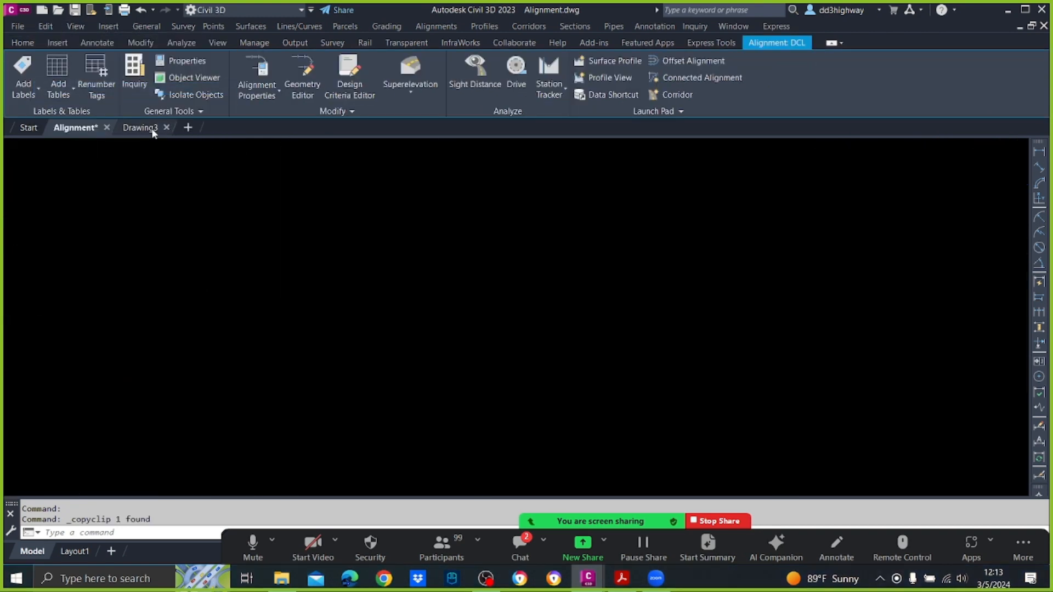
pyautogui.click(46, 26)
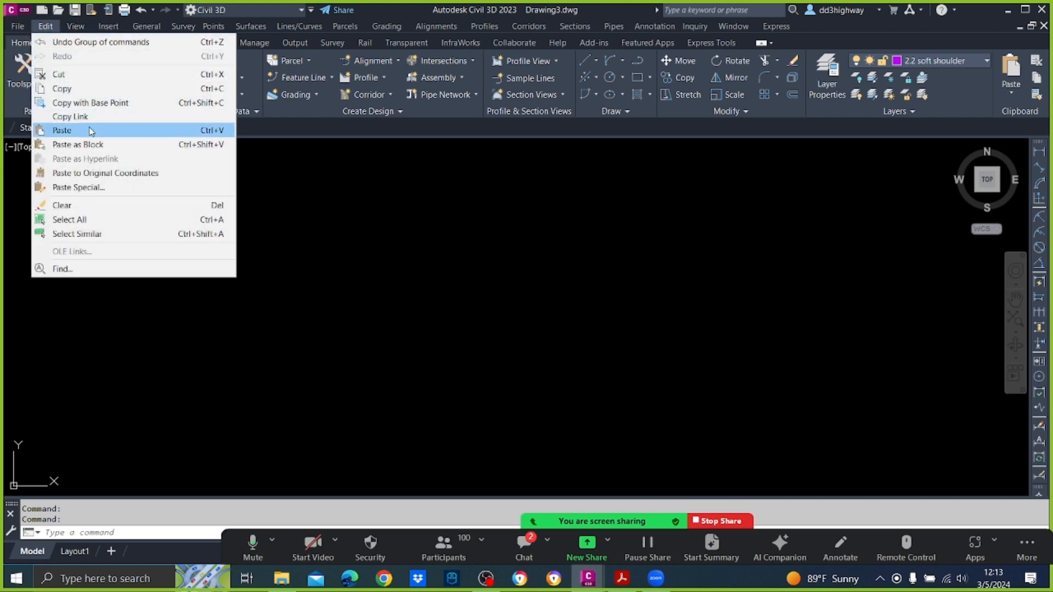
pyautogui.click(108, 174)
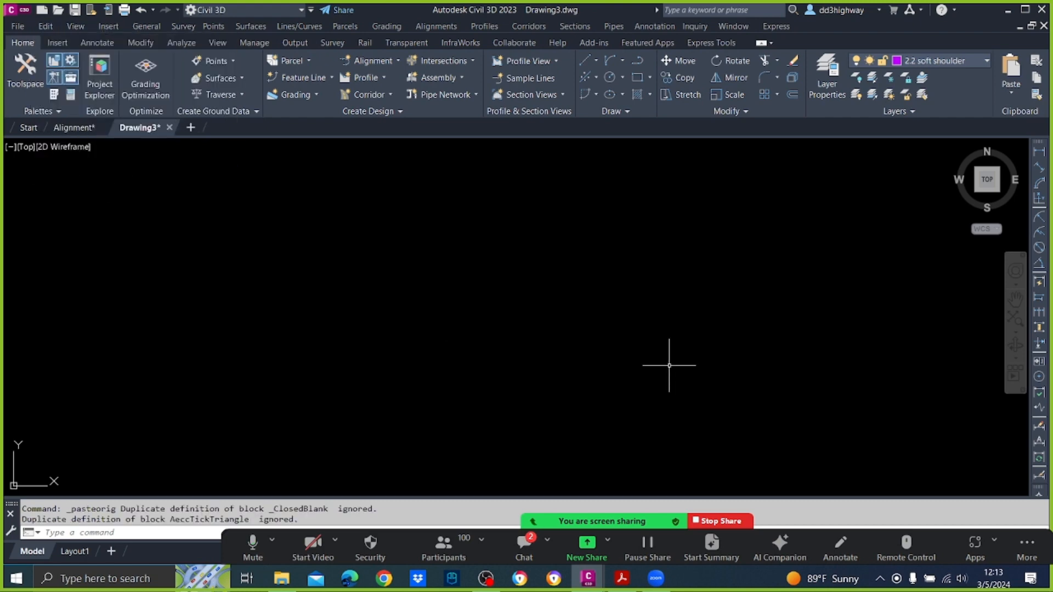
pyautogui.write('z')
pyautogui.press('Return')
pyautogui.write('e')
pyautogui.press('Return')
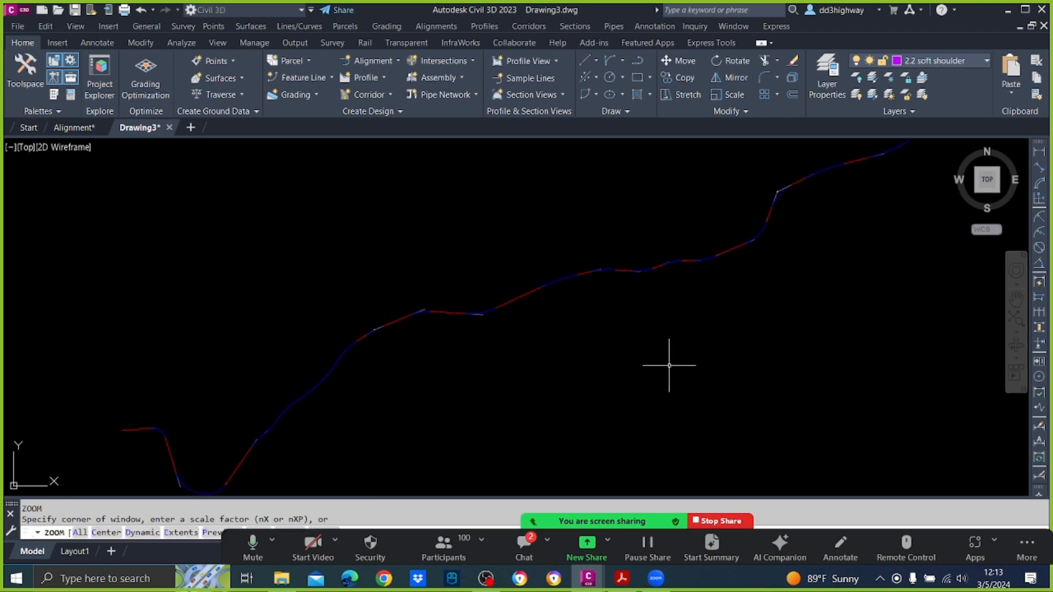
pyautogui.scroll(-5, 494, 334)
pyautogui.scroll(3, 482, 329)
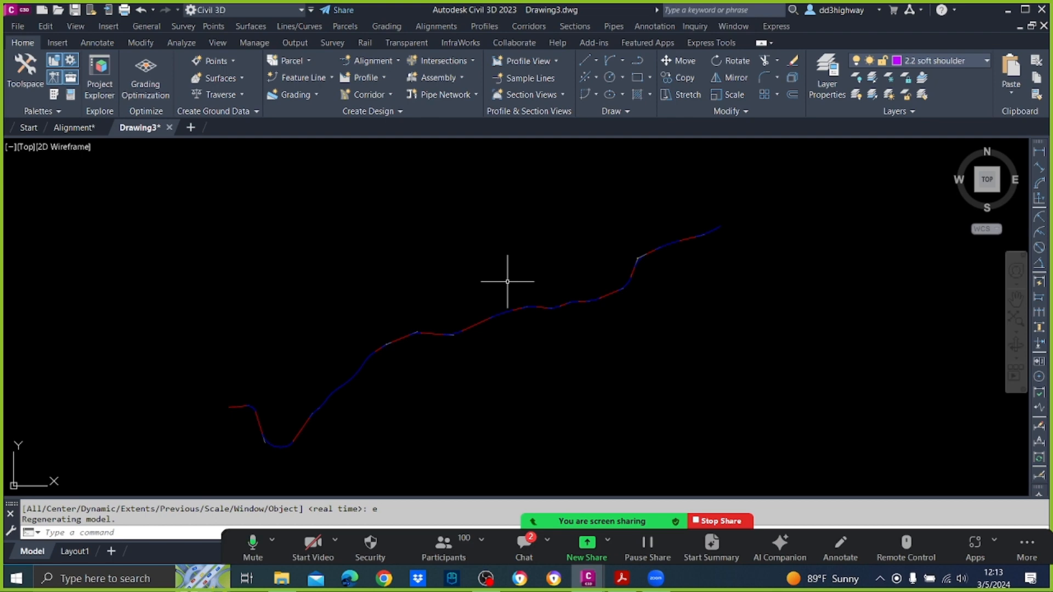
# Step: Explode the pasted DCL alignment in Drawing3
pyautogui.moveTo(508, 282)
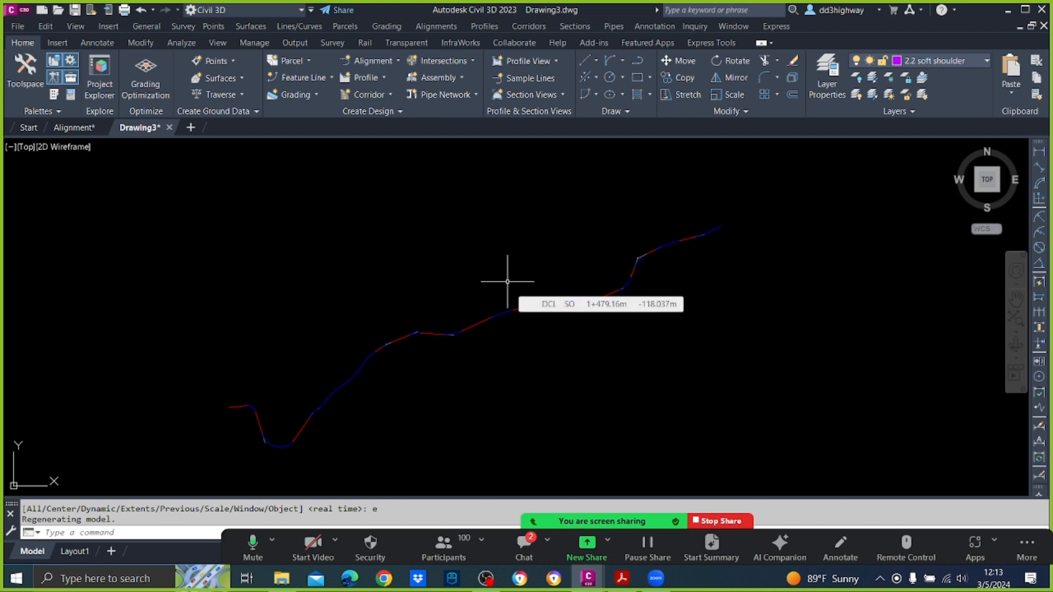
pyautogui.write('e')
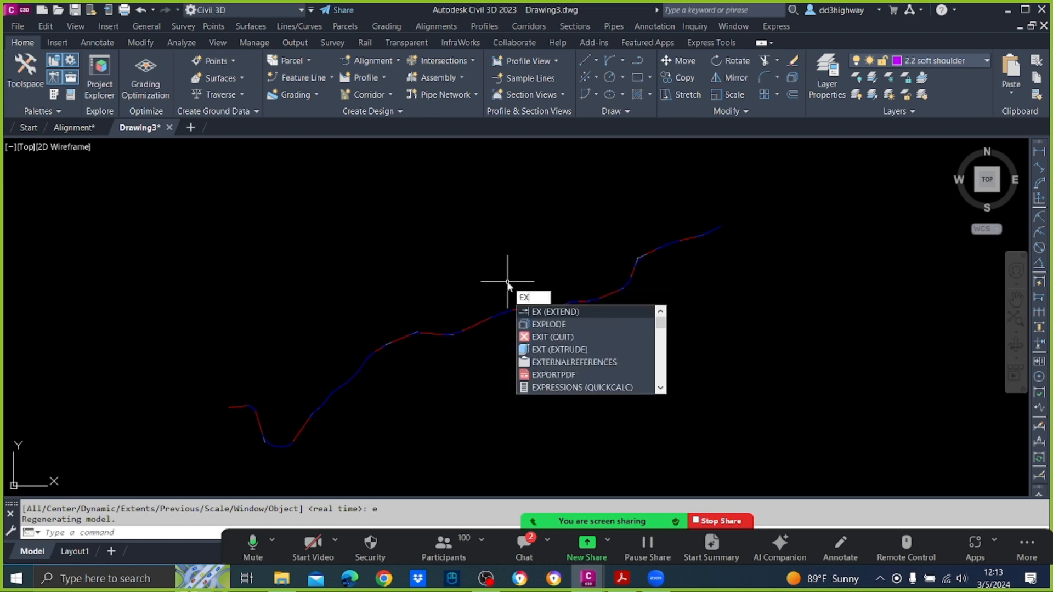
pyautogui.write('xplode')
pyautogui.press('Return')
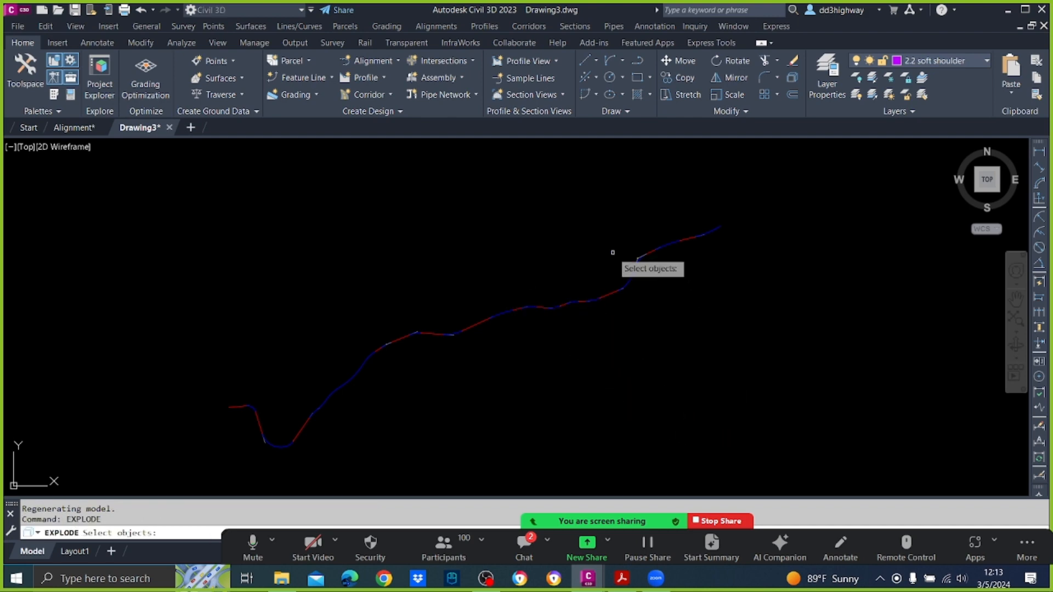
pyautogui.scroll(-2, 613, 255)
pyautogui.click(728, 413)
pyautogui.click(276, 159)
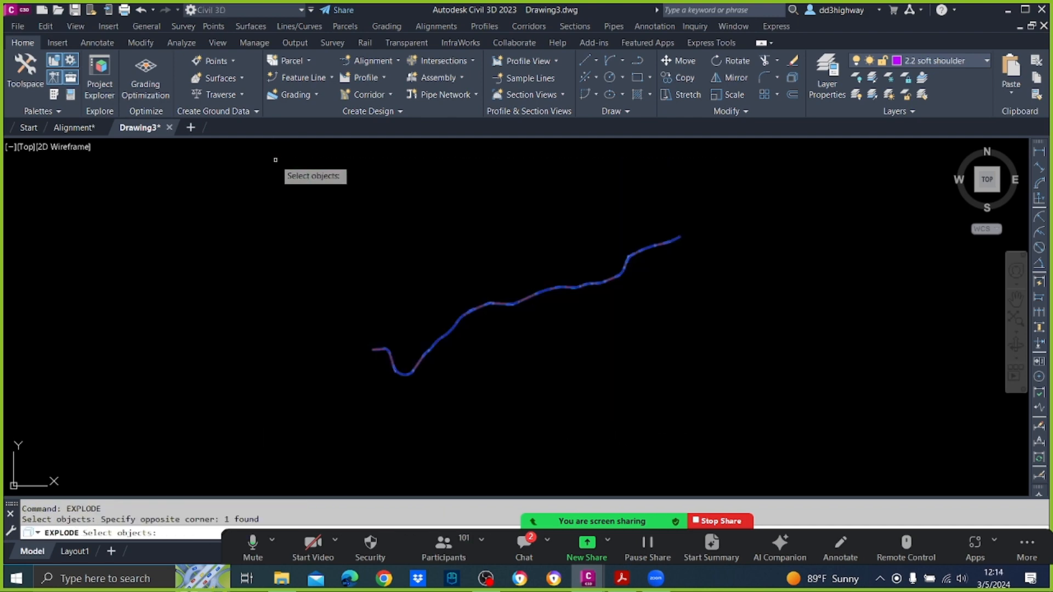
pyautogui.press('Return')
# Step: Explode the resulting single object again into separate lines and arcs, and select one tangent segment to check it
pyautogui.write('EXPLODE')
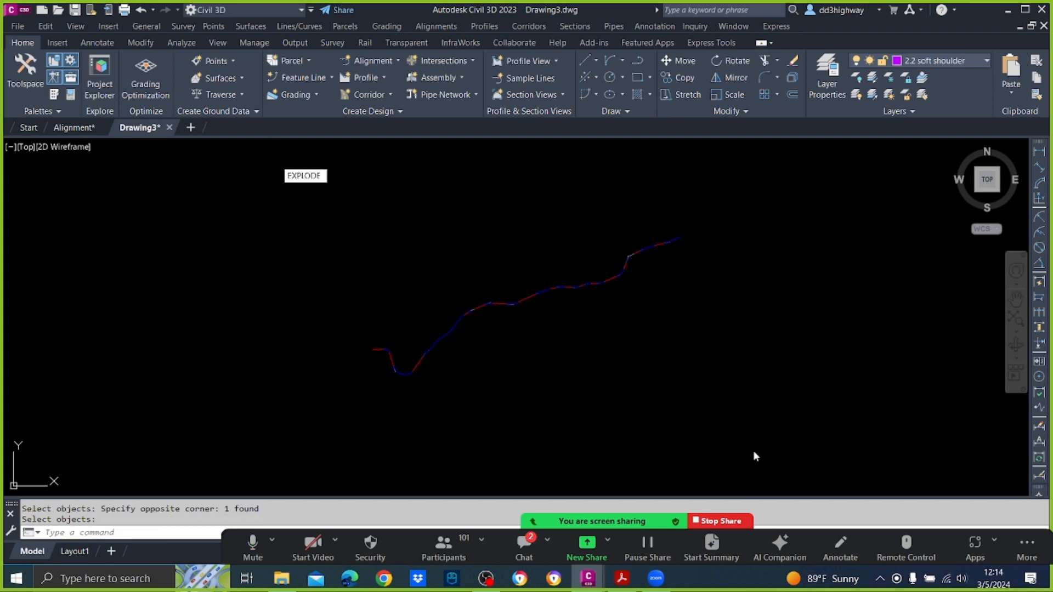
pyautogui.press('Return')
pyautogui.click(753, 426)
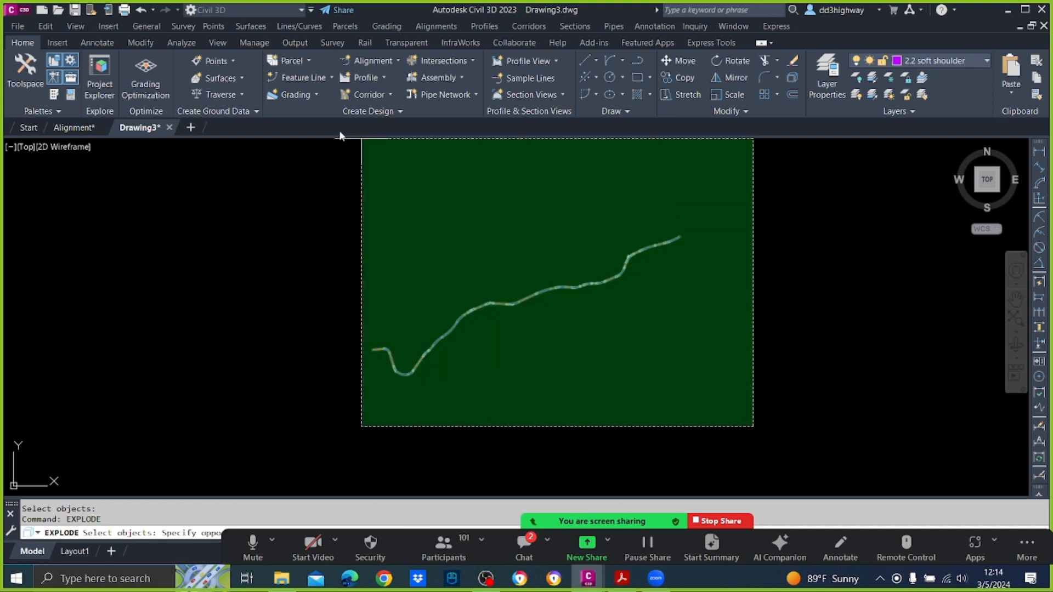
pyautogui.click(312, 158)
pyautogui.press('Return')
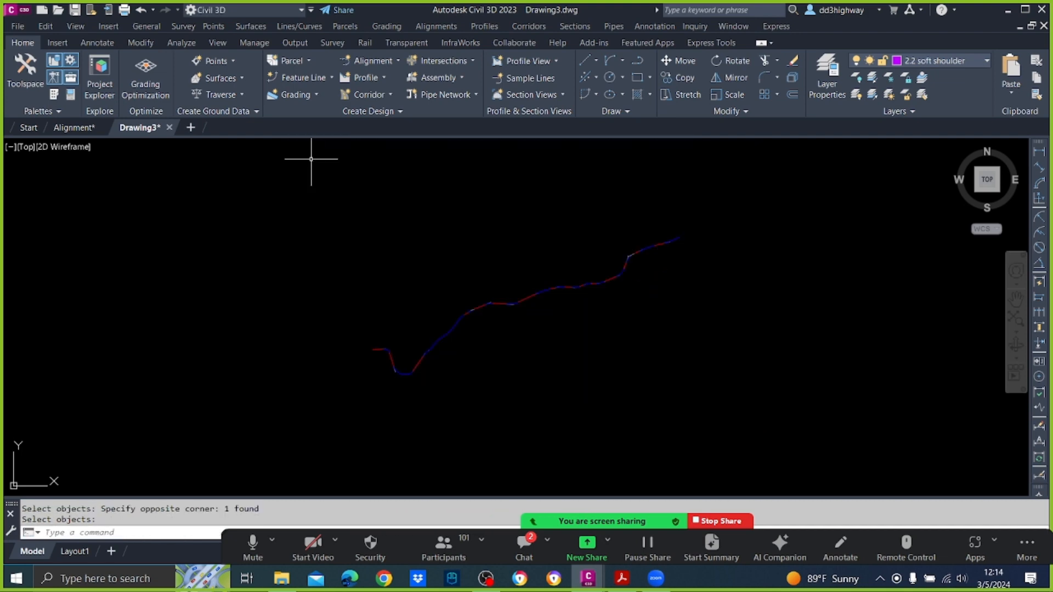
pyautogui.scroll(5, 482, 281)
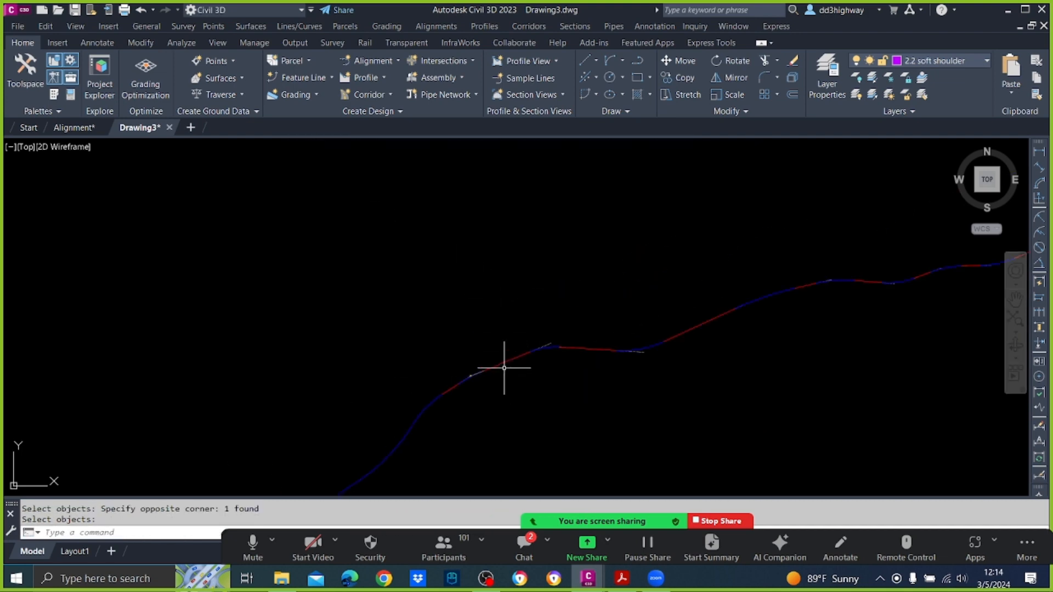
pyautogui.press('Return')
pyautogui.click(504, 368)
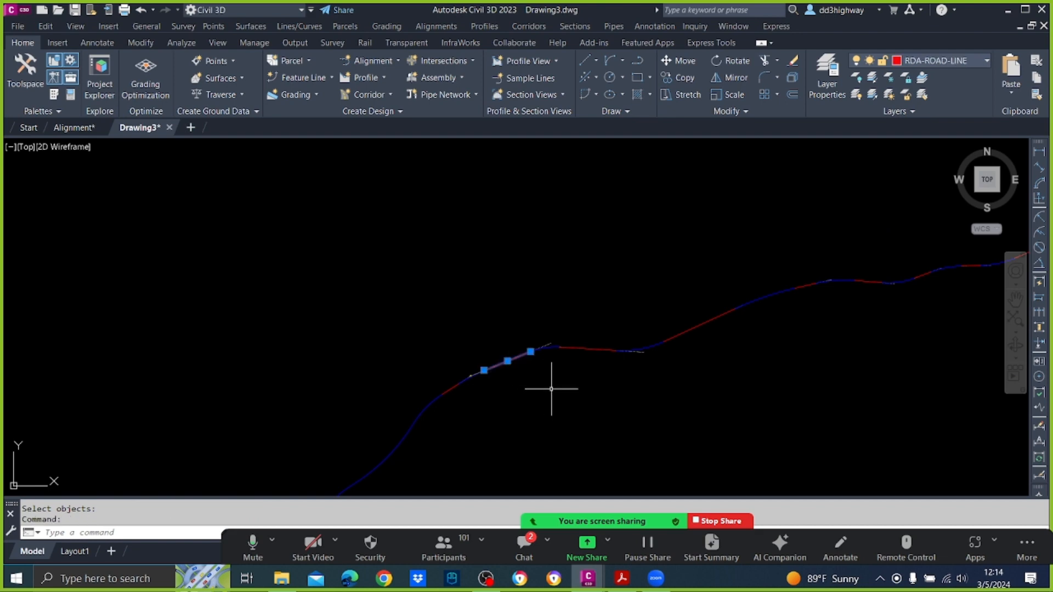
pyautogui.press('Escape')
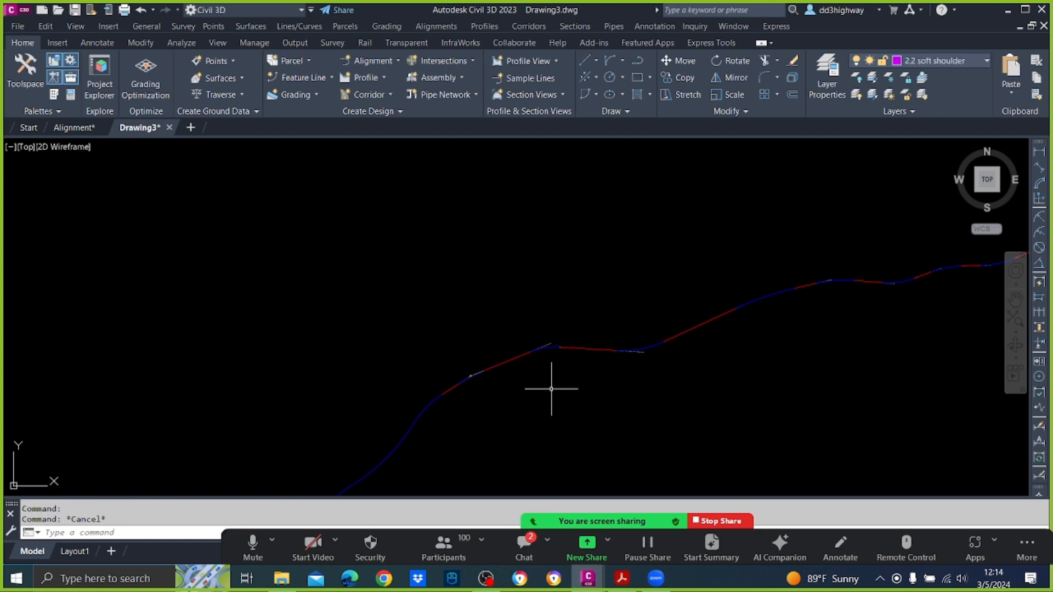
# Step: Erase all dashed tangent extension lines on layer RDA-ROAD-LINE-EXTN using Select Similar, and undo the erasure
pyautogui.scroll(3, 557, 357)
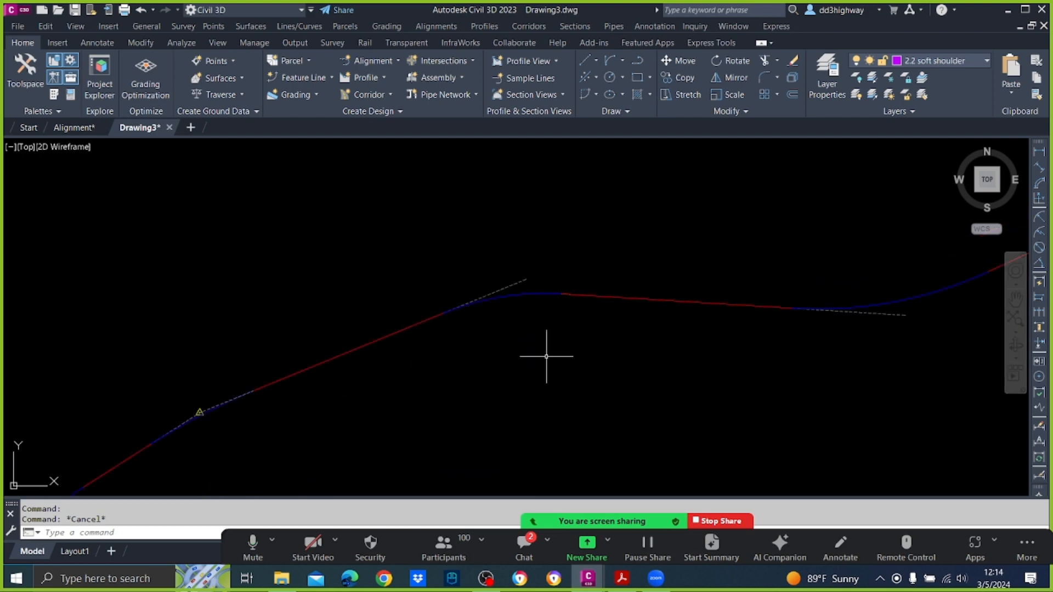
pyautogui.scroll(3, 504, 306)
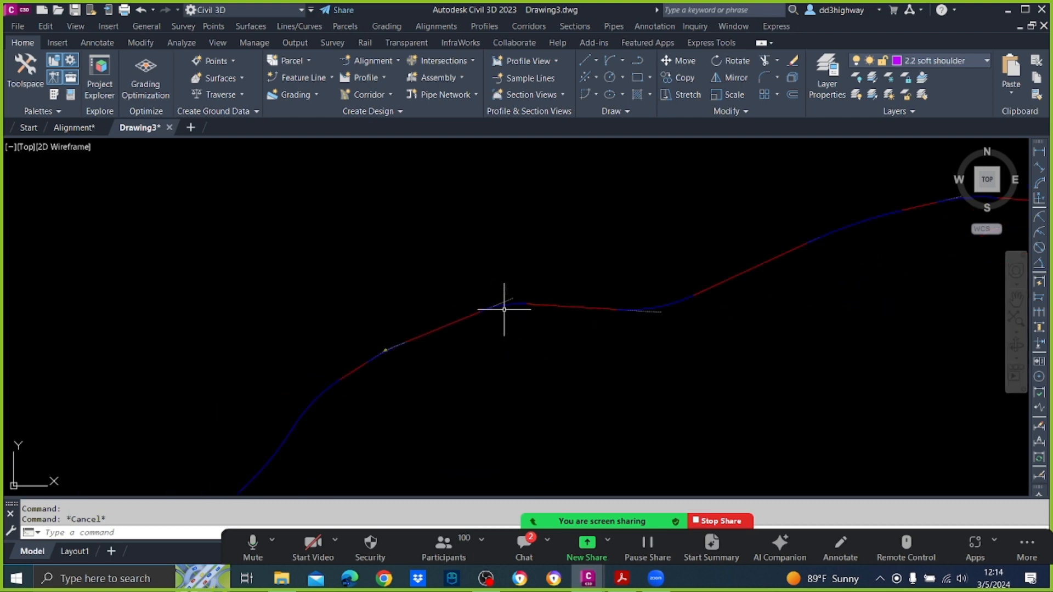
pyautogui.moveTo(490, 264)
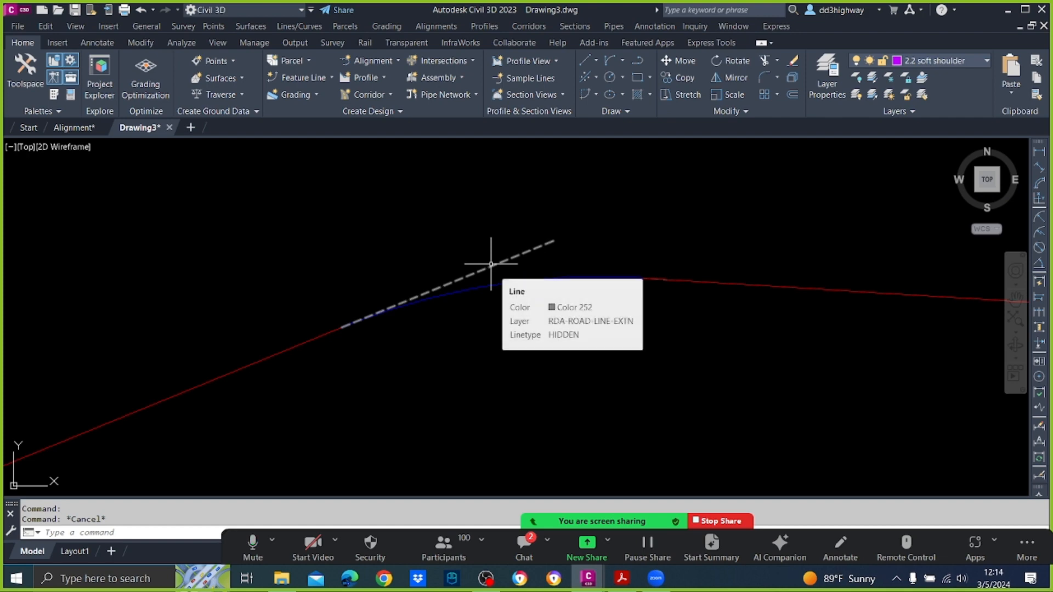
pyautogui.click(491, 263)
pyautogui.scroll(-5, 517, 307)
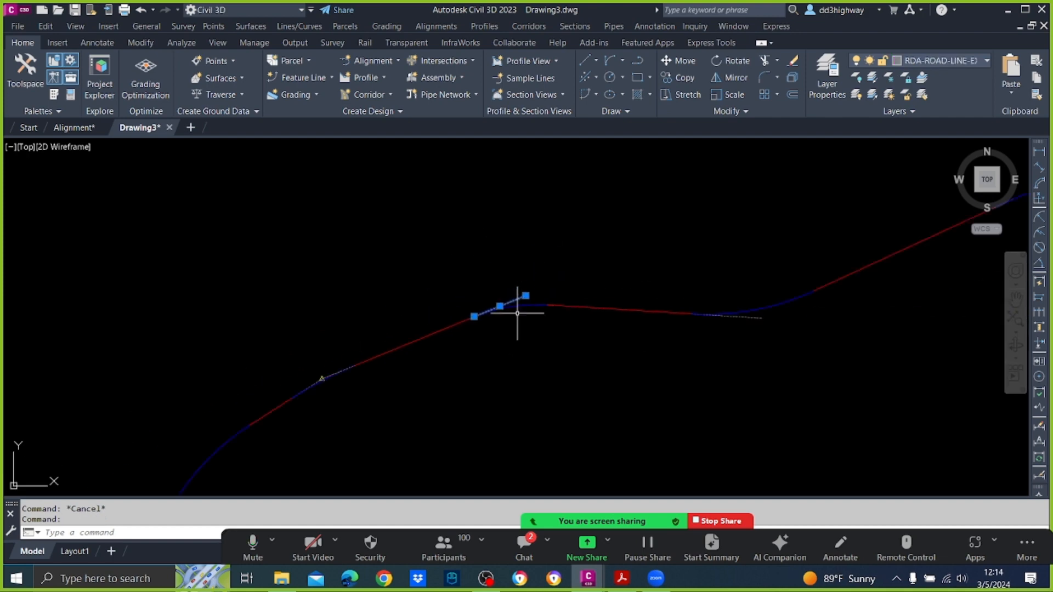
pyautogui.rightClick(511, 252)
pyautogui.click(554, 467)
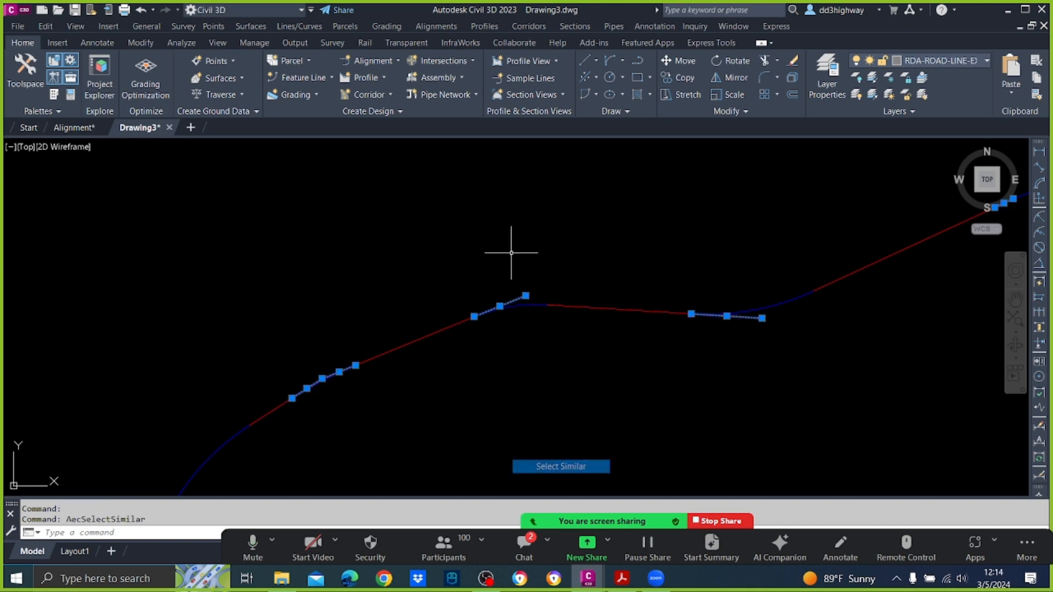
pyautogui.press('Delete')
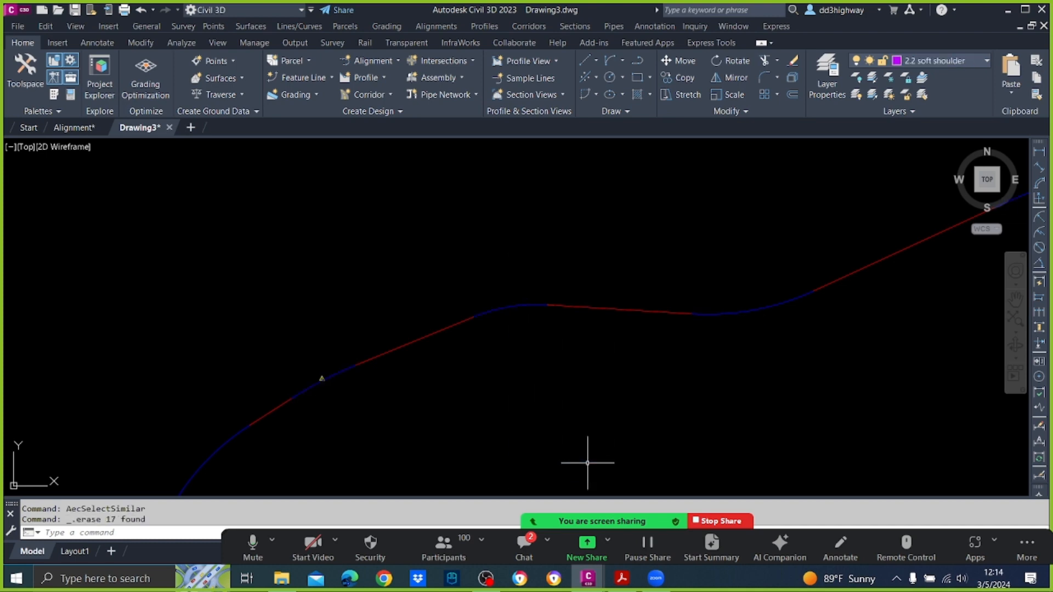
pyautogui.hotkey('ctrl', 'z')
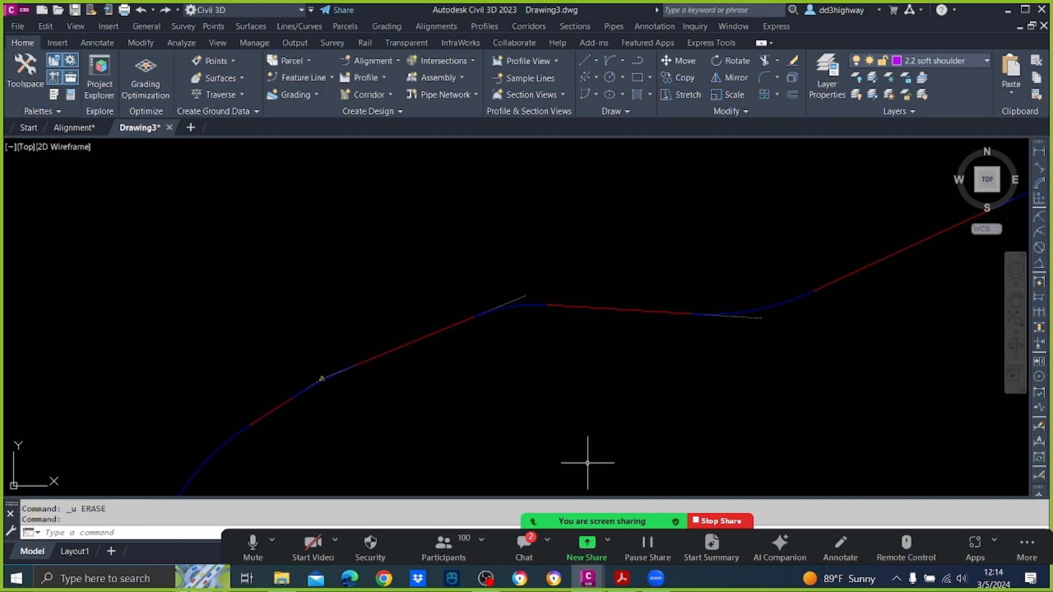
# Step: Select one dashed tangent extension line and all similar ones along the route, and erase them
pyautogui.scroll(2, 516, 313)
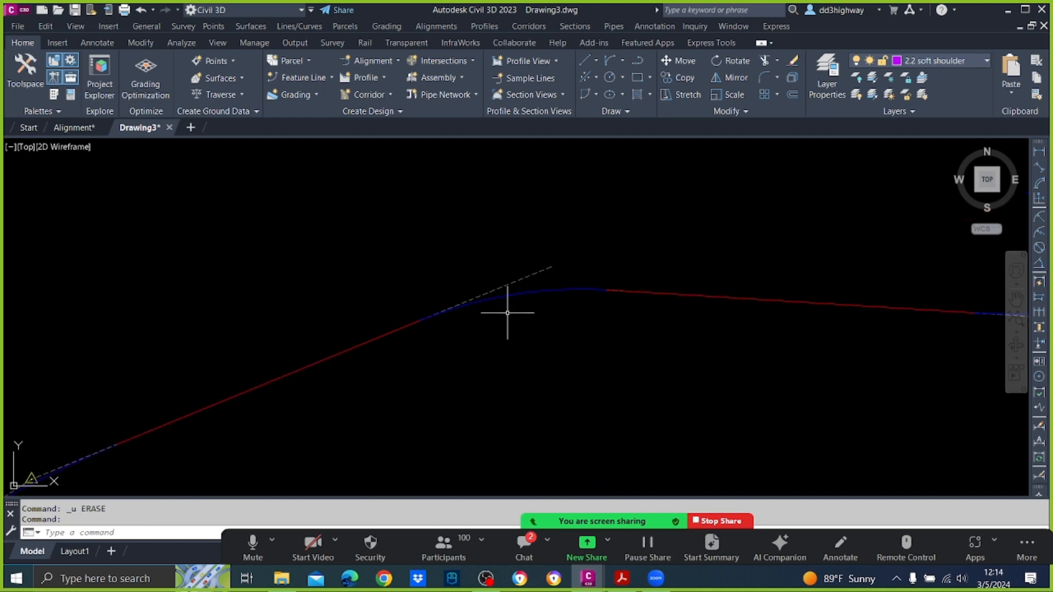
pyautogui.click(501, 280)
pyautogui.rightClick(479, 261)
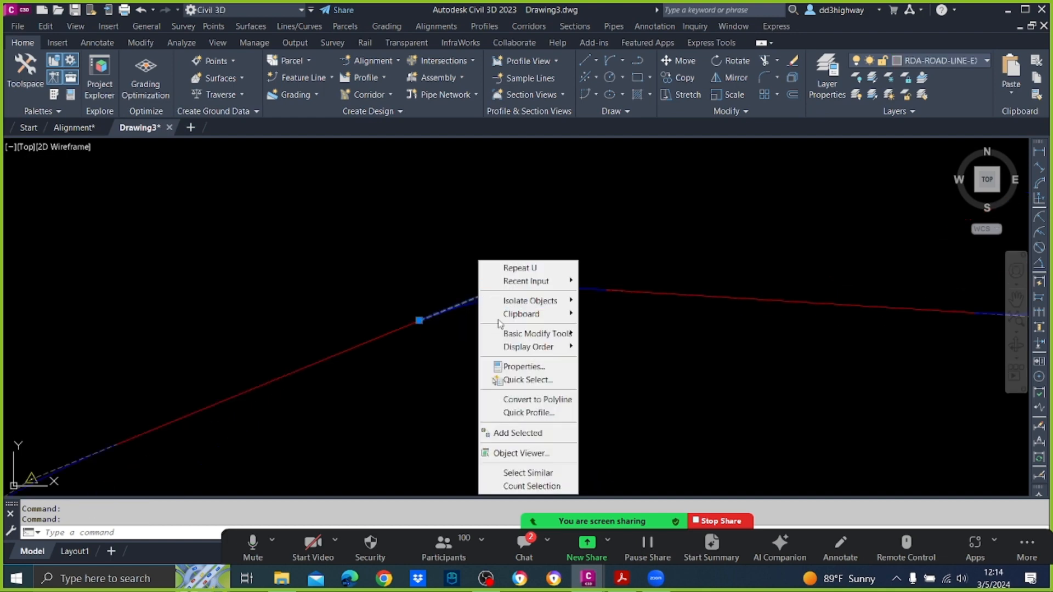
pyautogui.click(528, 472)
pyautogui.scroll(-5, 522, 340)
pyautogui.moveTo(521, 334)
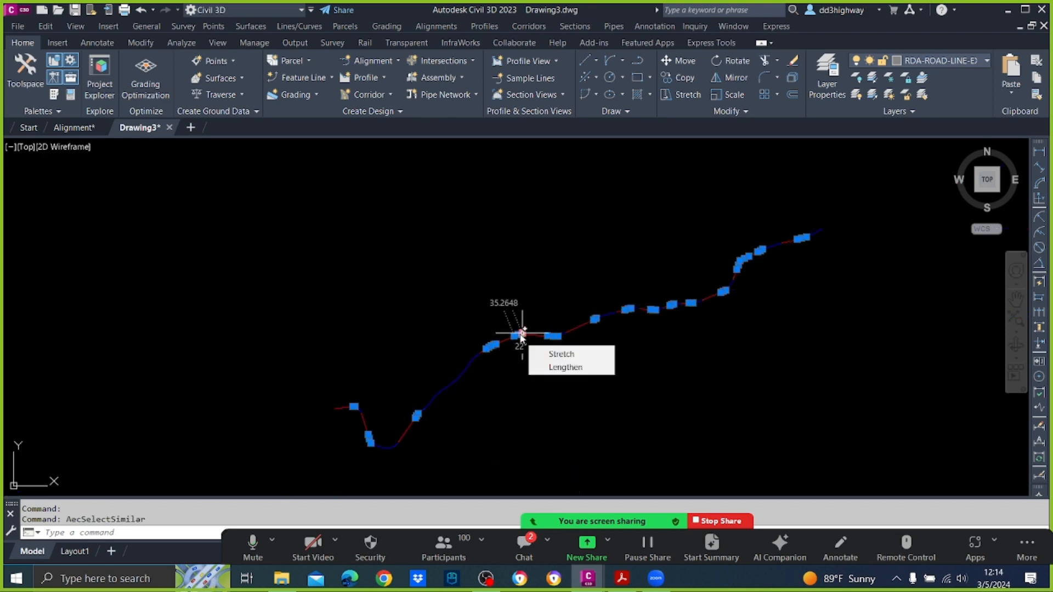
pyautogui.press('Delete')
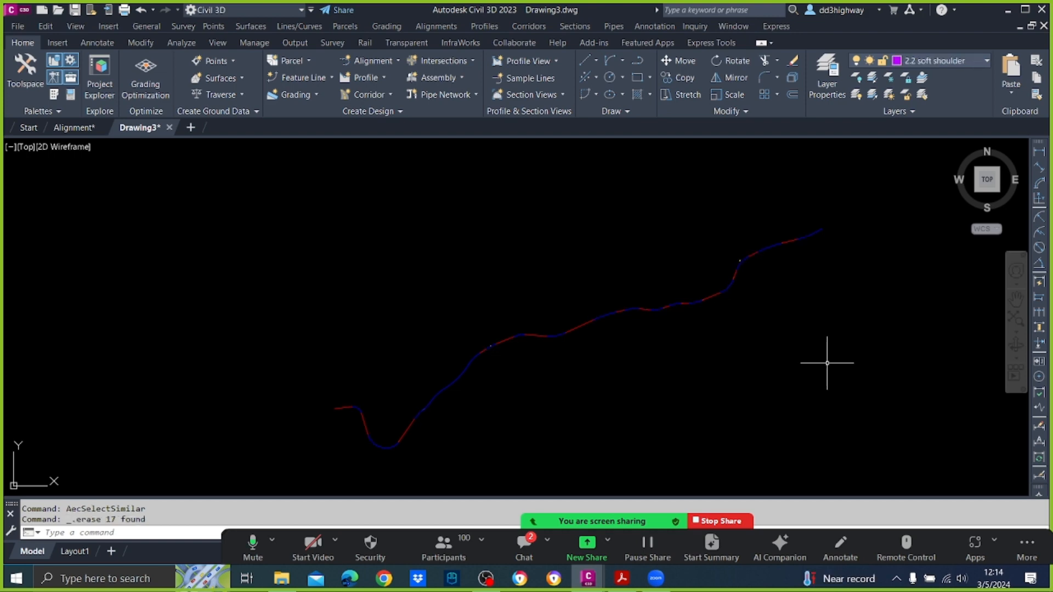
# Step: Convert all remaining lines and arcs of the route to polylines with a multiple-object PEDIT
pyautogui.write('PE')
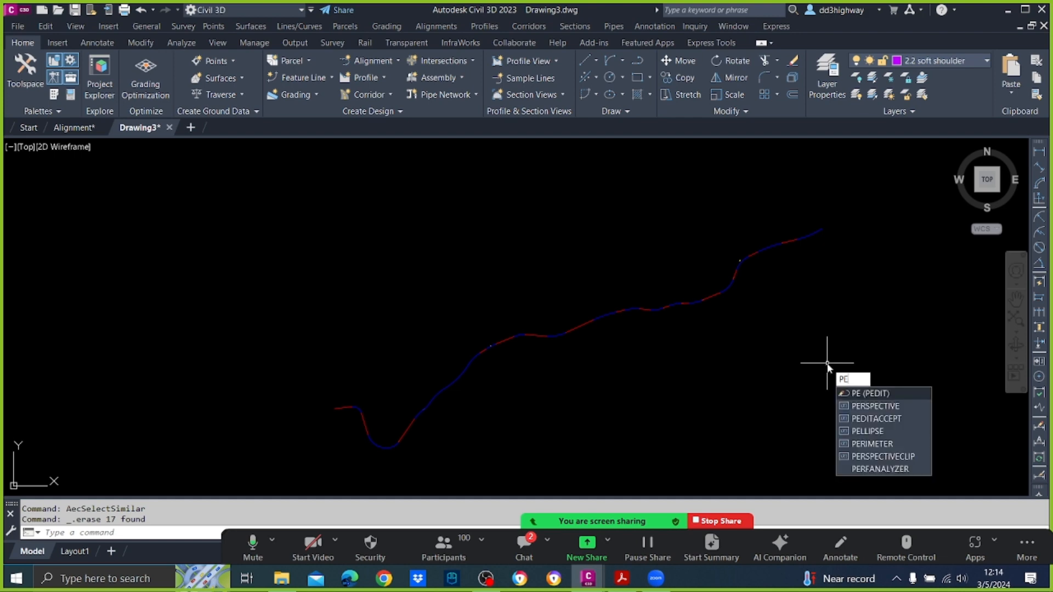
pyautogui.press('Return')
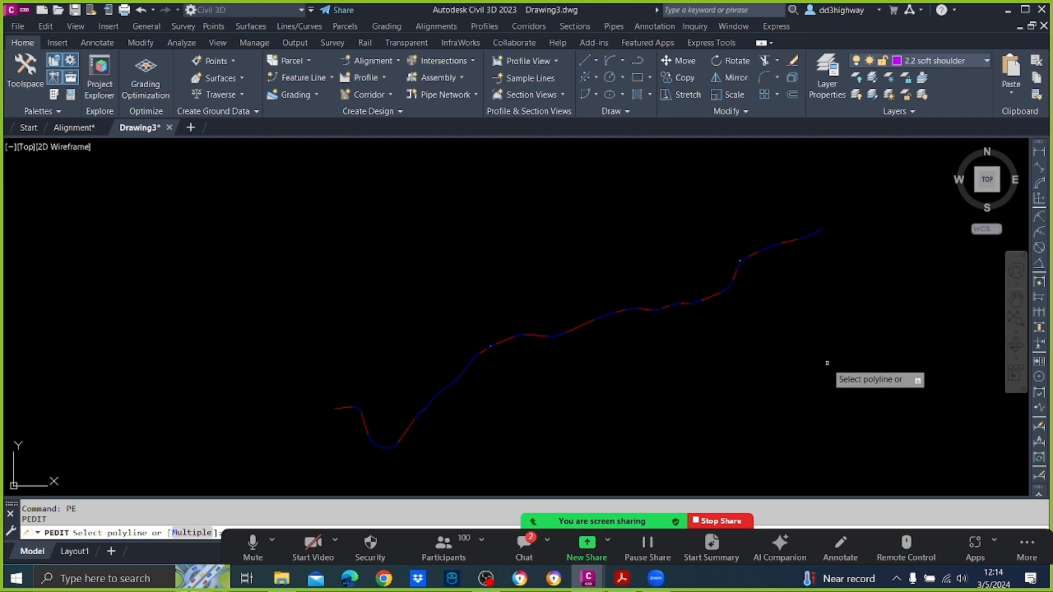
pyautogui.write('m')
pyautogui.press('Return')
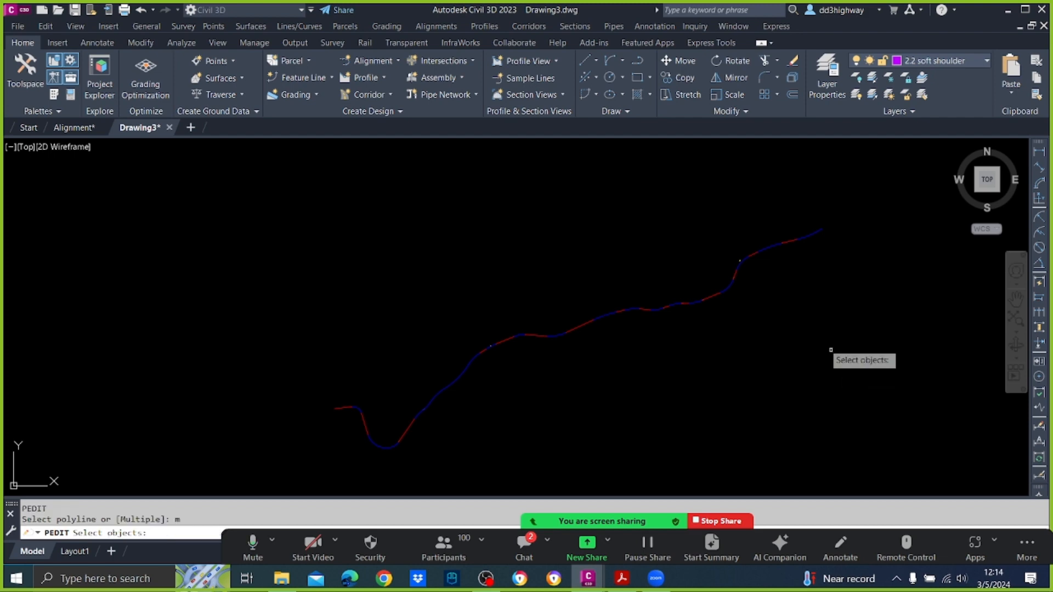
pyautogui.scroll(-2, 796, 310)
pyautogui.click(848, 411)
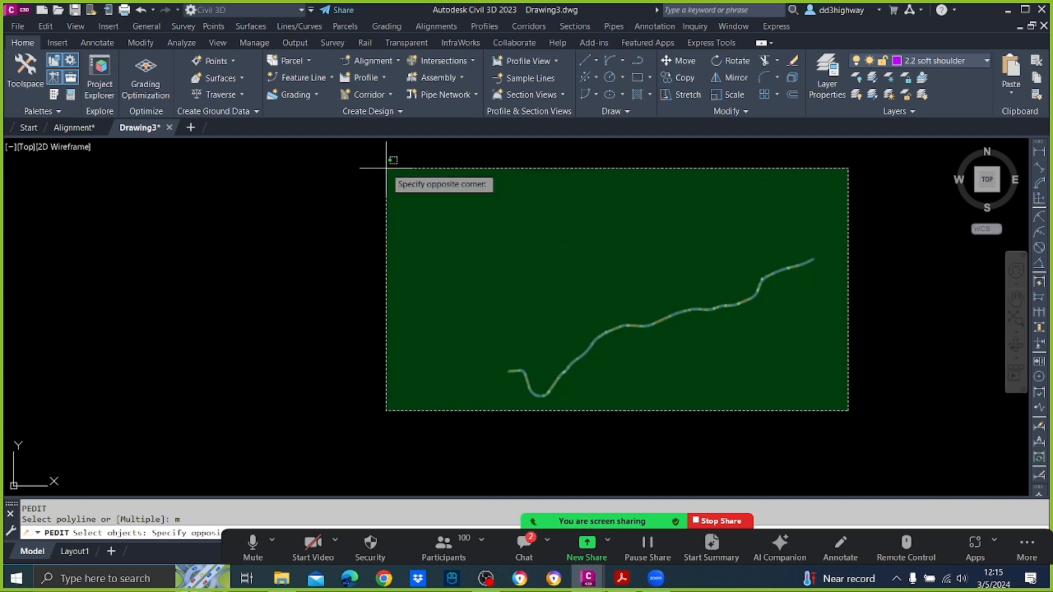
pyautogui.click(386, 169)
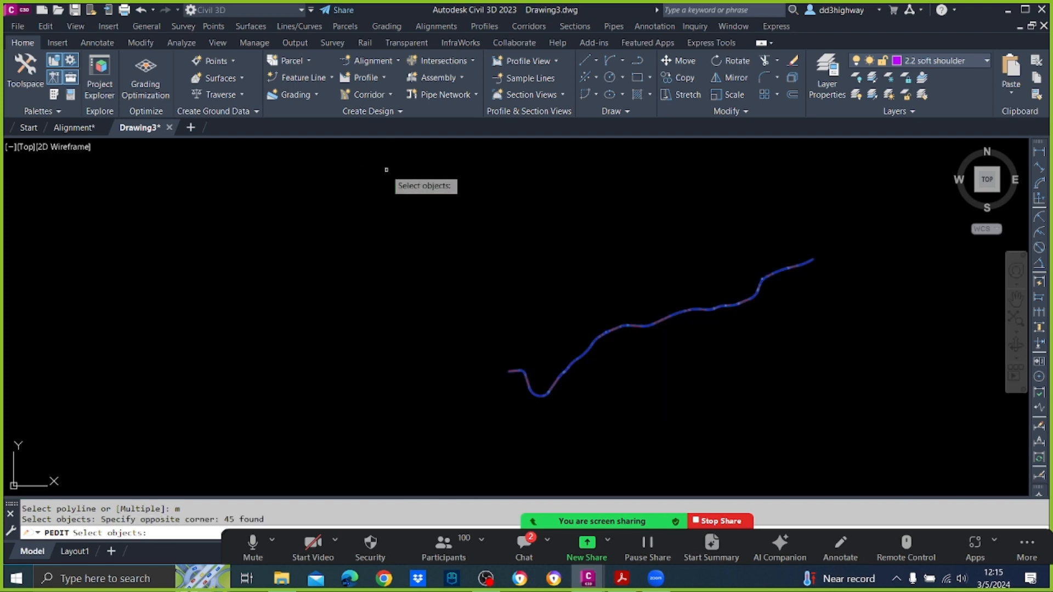
pyautogui.press('Return')
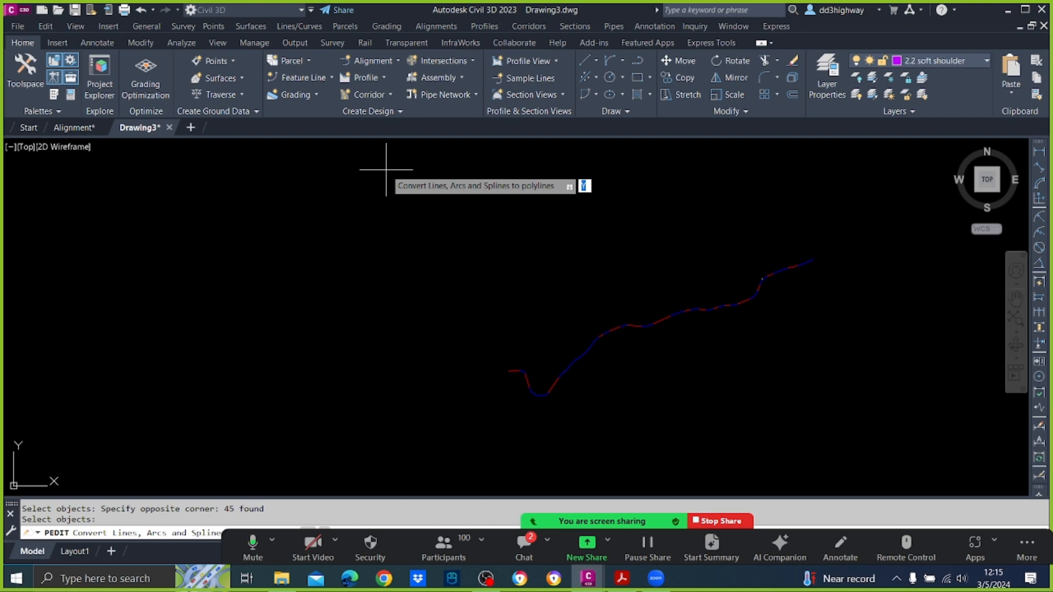
pyautogui.write('y')
pyautogui.press('Return')
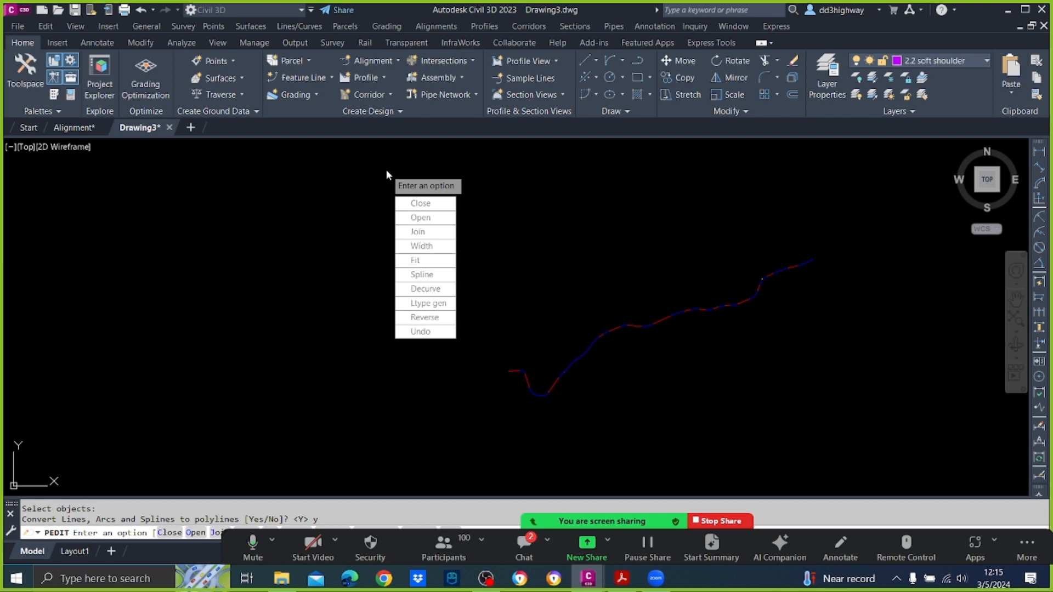
# Step: Join the converted route segments with a fuzz distance of 0 and end the polyline edit
pyautogui.write('j')
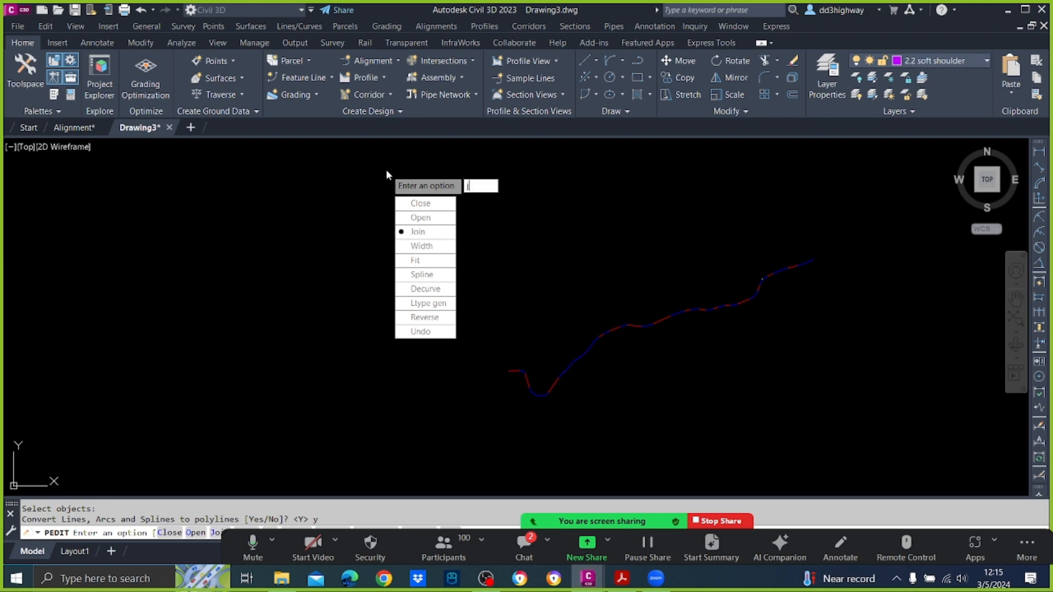
pyautogui.press('Return')
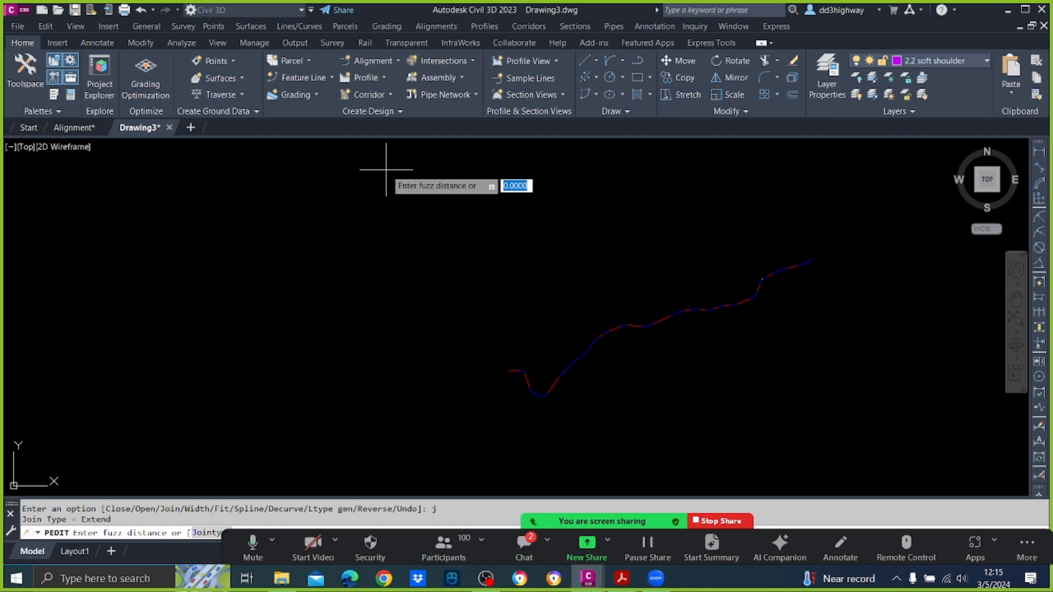
pyautogui.write('0')
pyautogui.press('Return')
pyautogui.press('Escape')
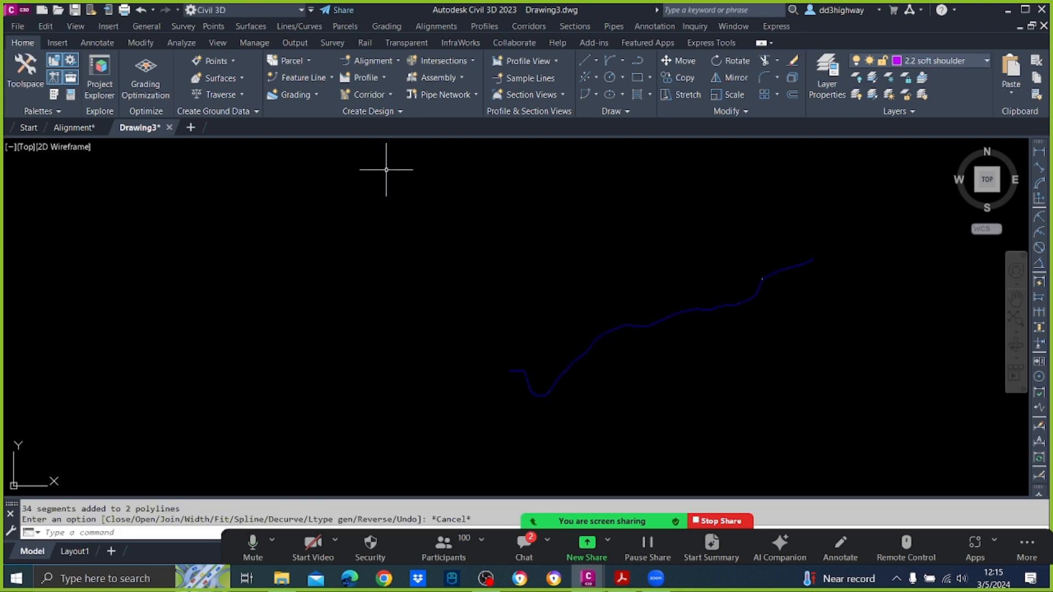
# Step: Offset the joined centreline polyline 3.5 to both sides to create the two road edges
pyautogui.scroll(6, 719, 321)
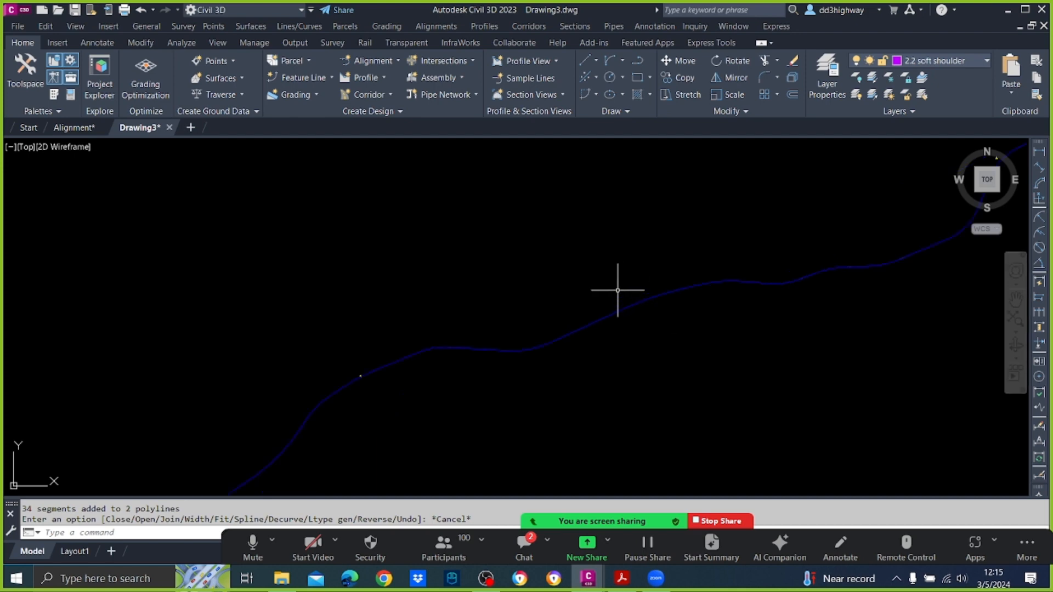
pyautogui.scroll(2, 656, 314)
pyautogui.write('o')
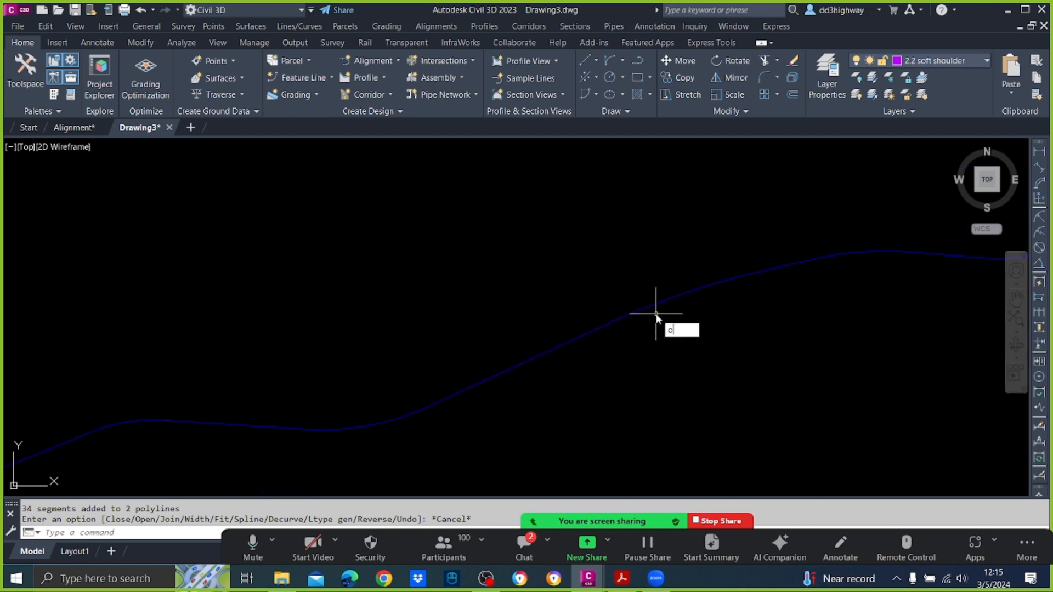
pyautogui.press('Return')
pyautogui.write('3.5')
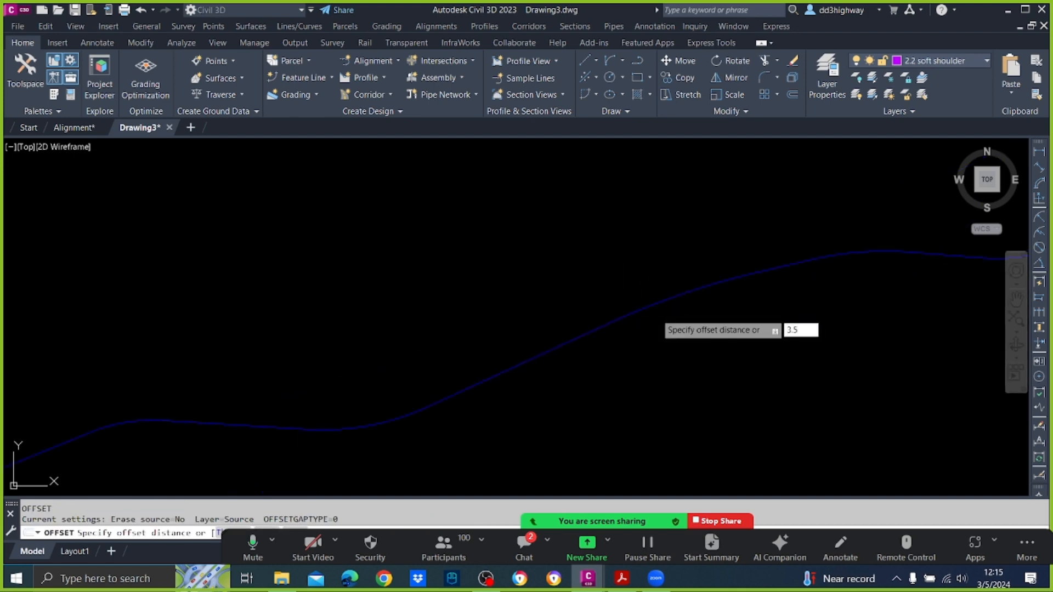
pyautogui.press('Return')
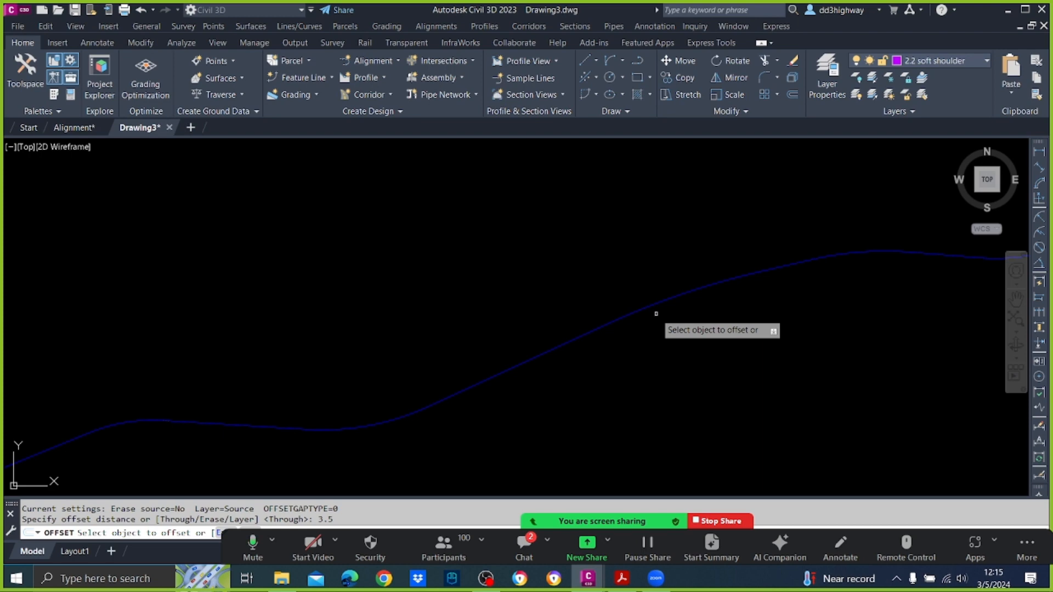
pyautogui.click(612, 325)
pyautogui.click(593, 286)
pyautogui.click(607, 312)
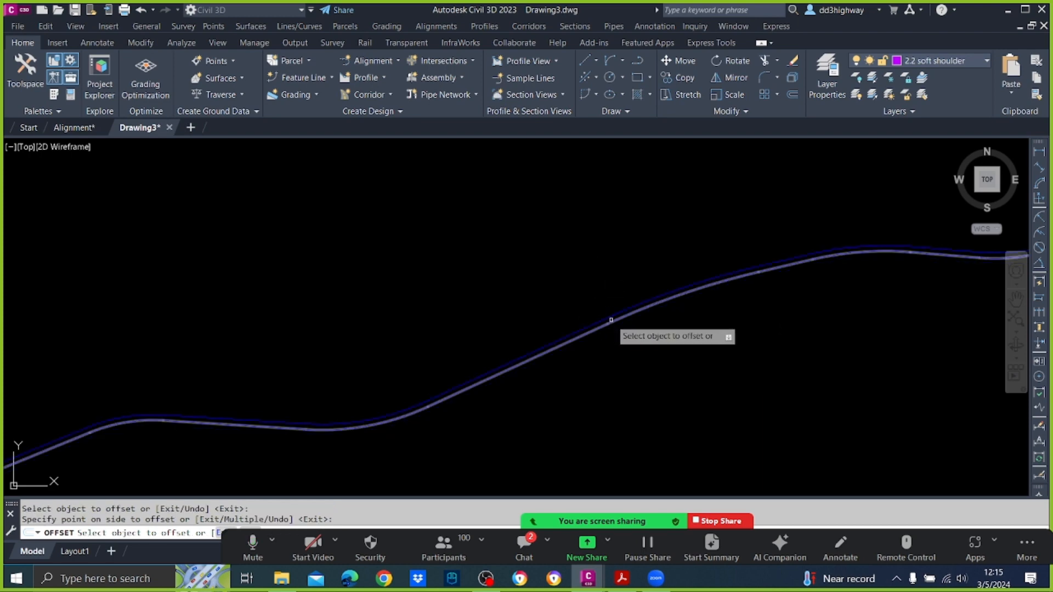
pyautogui.click(631, 353)
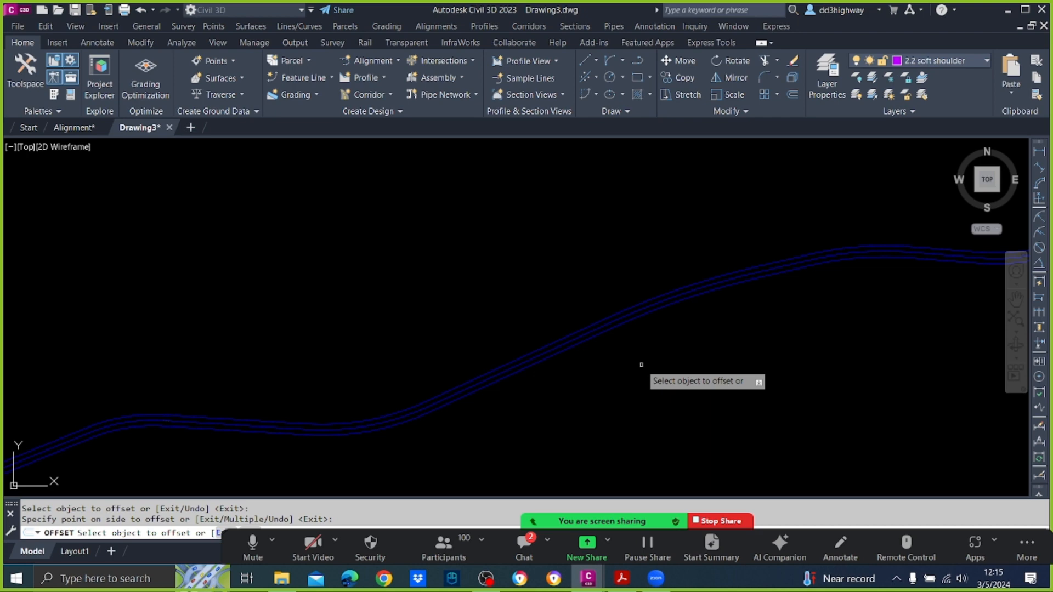
pyautogui.press('Escape')
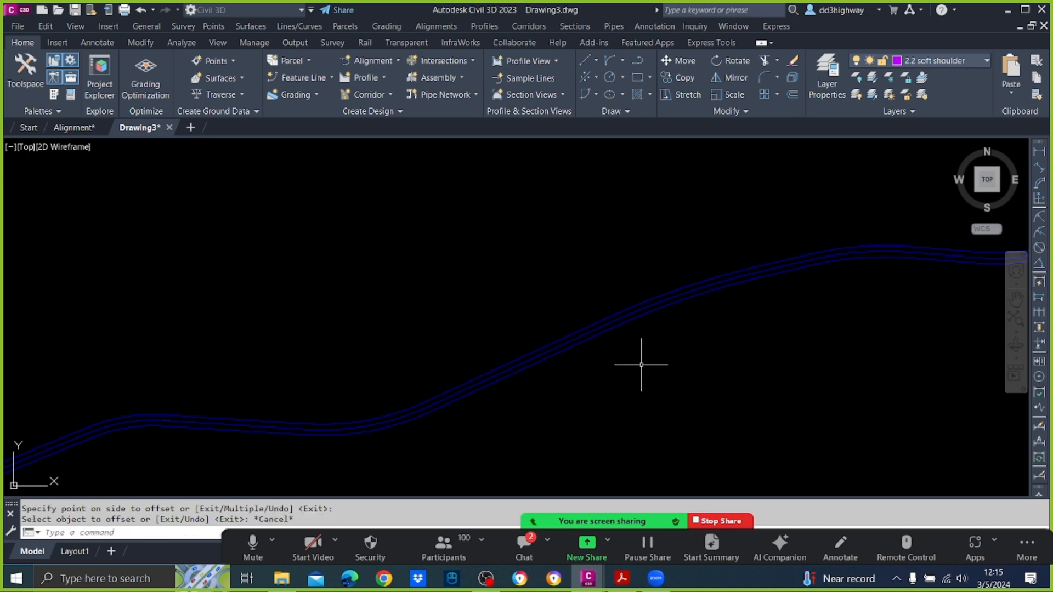
# Step: Copy the two offset road edge polylines to the clipboard
pyautogui.click(623, 312)
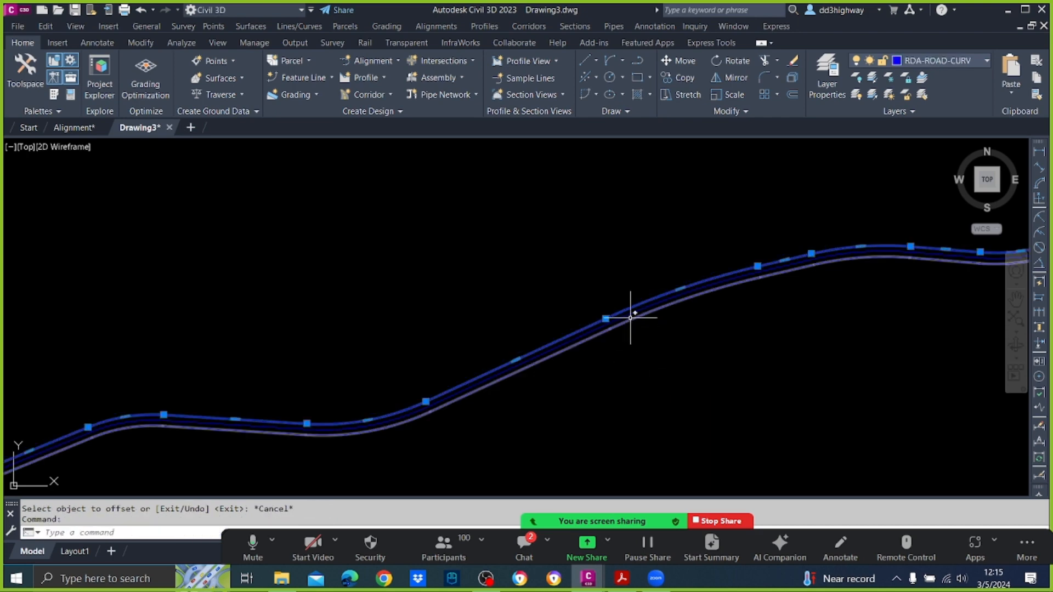
pyautogui.click(630, 317)
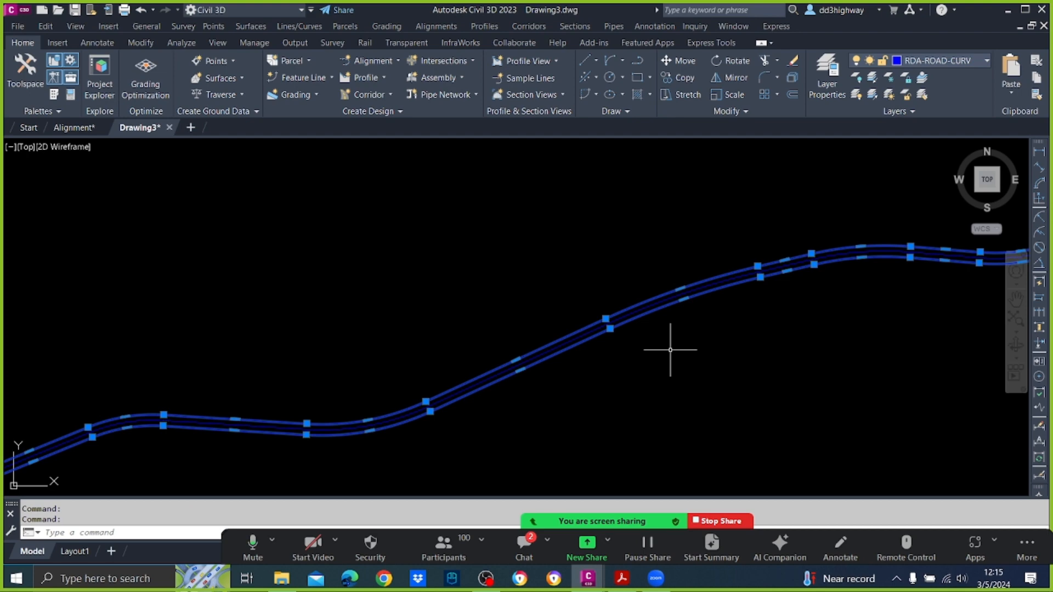
pyautogui.click(45, 25)
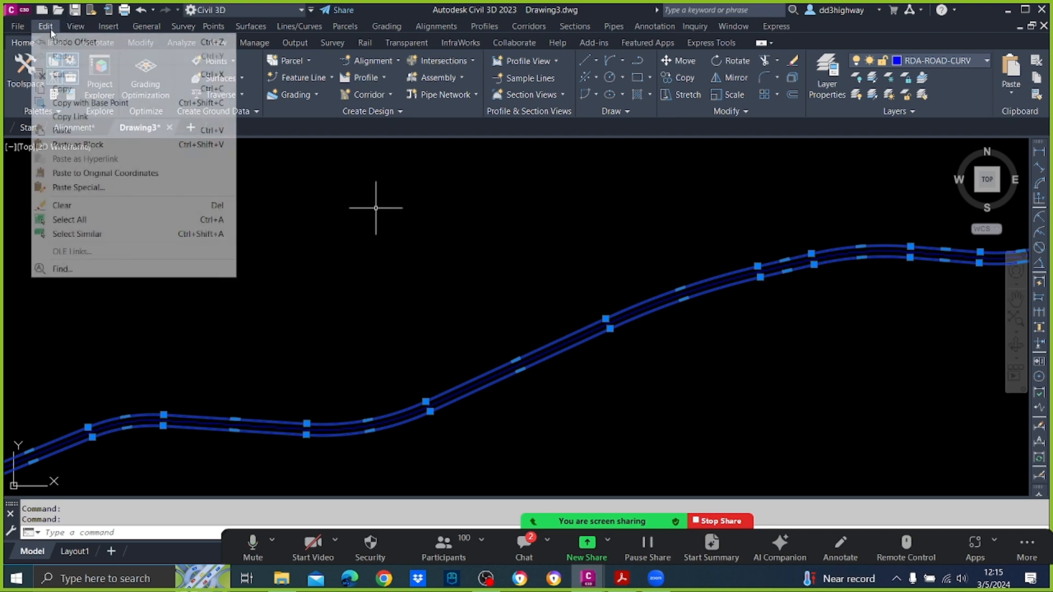
pyautogui.click(68, 89)
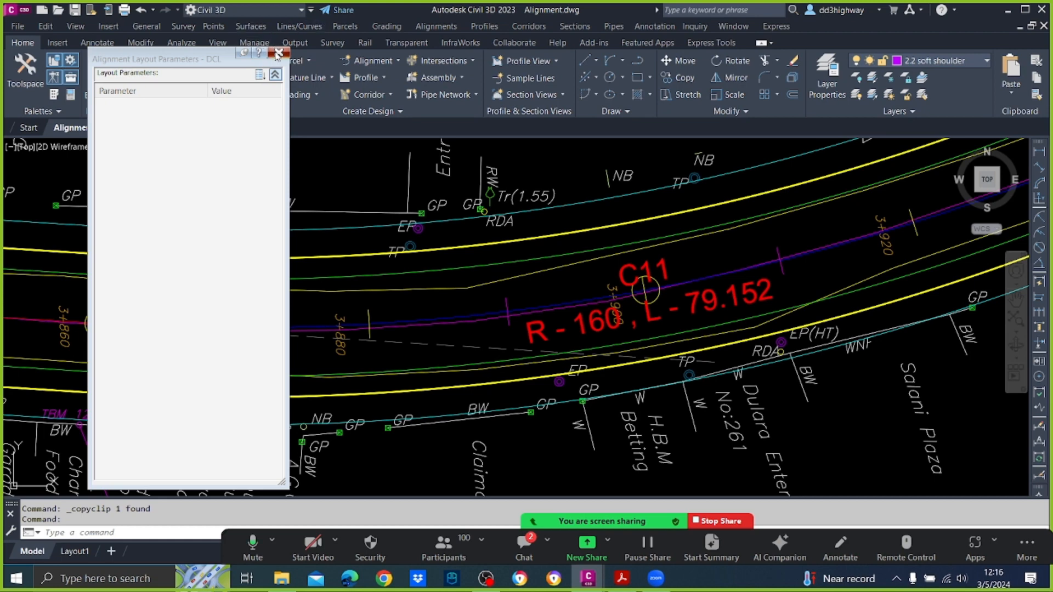
pyautogui.click(747, 521)
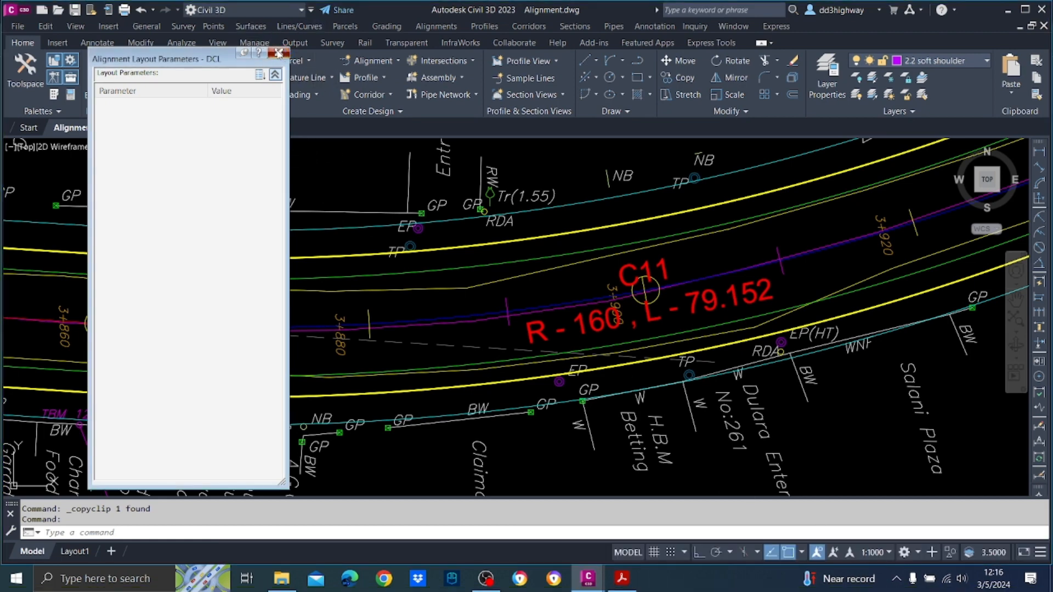